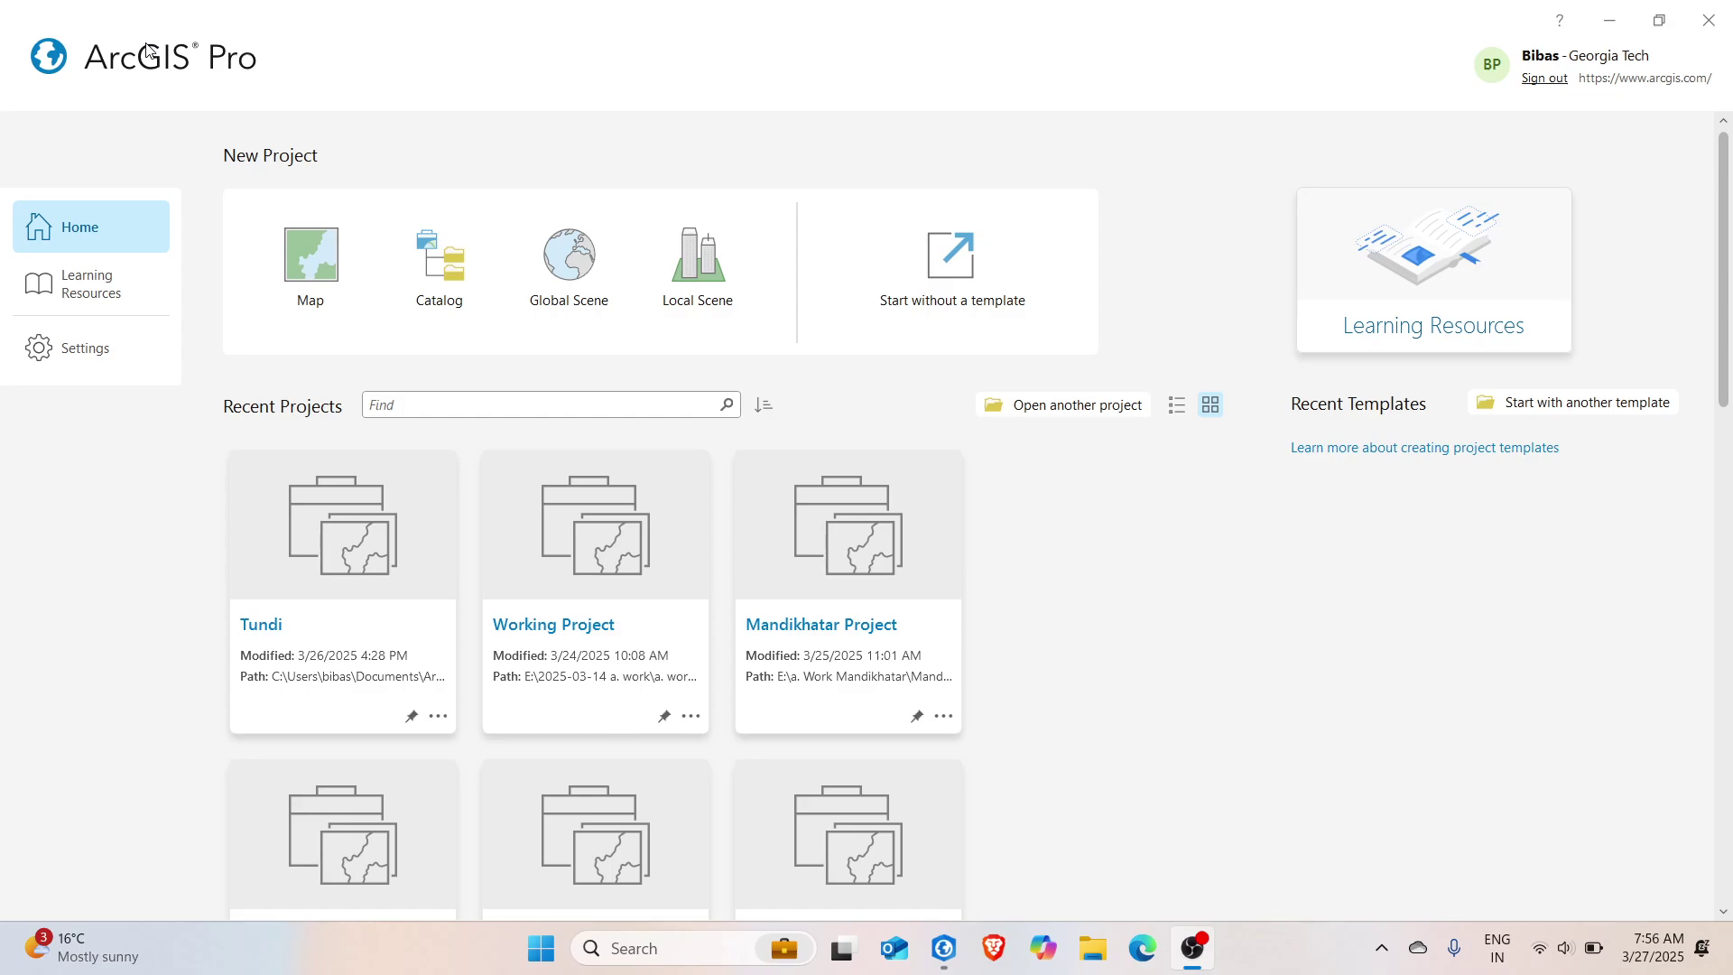
mouse_move(938, 955)
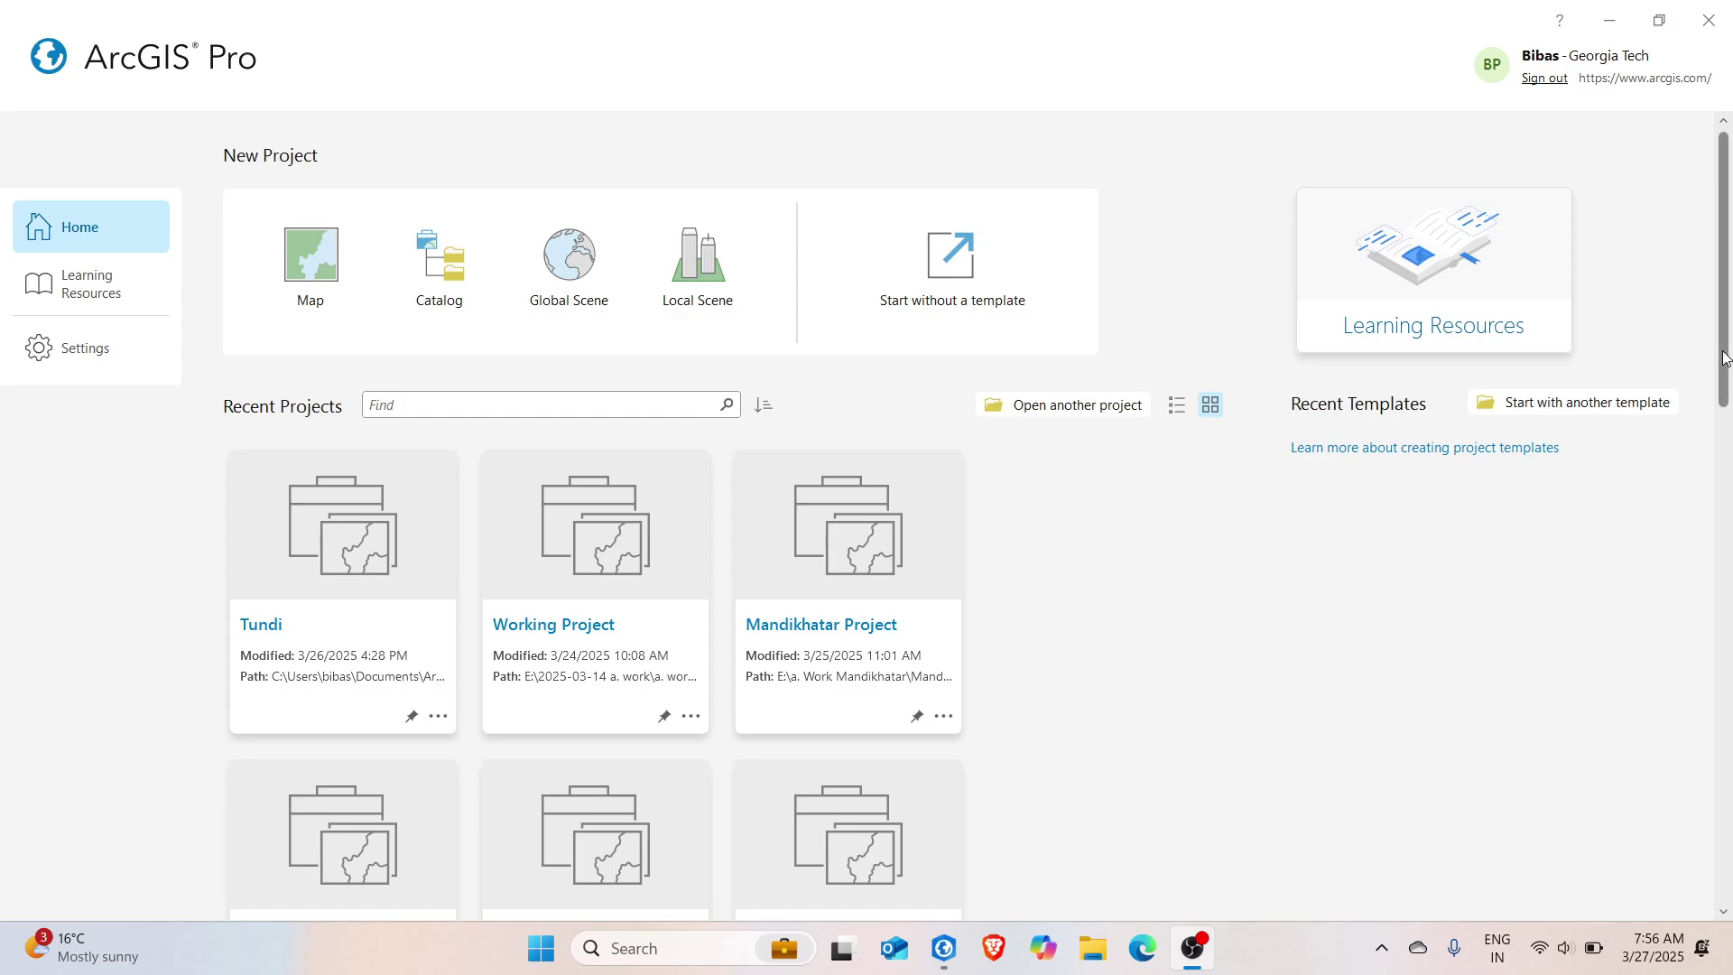
drag(1725, 358, 1727, 312)
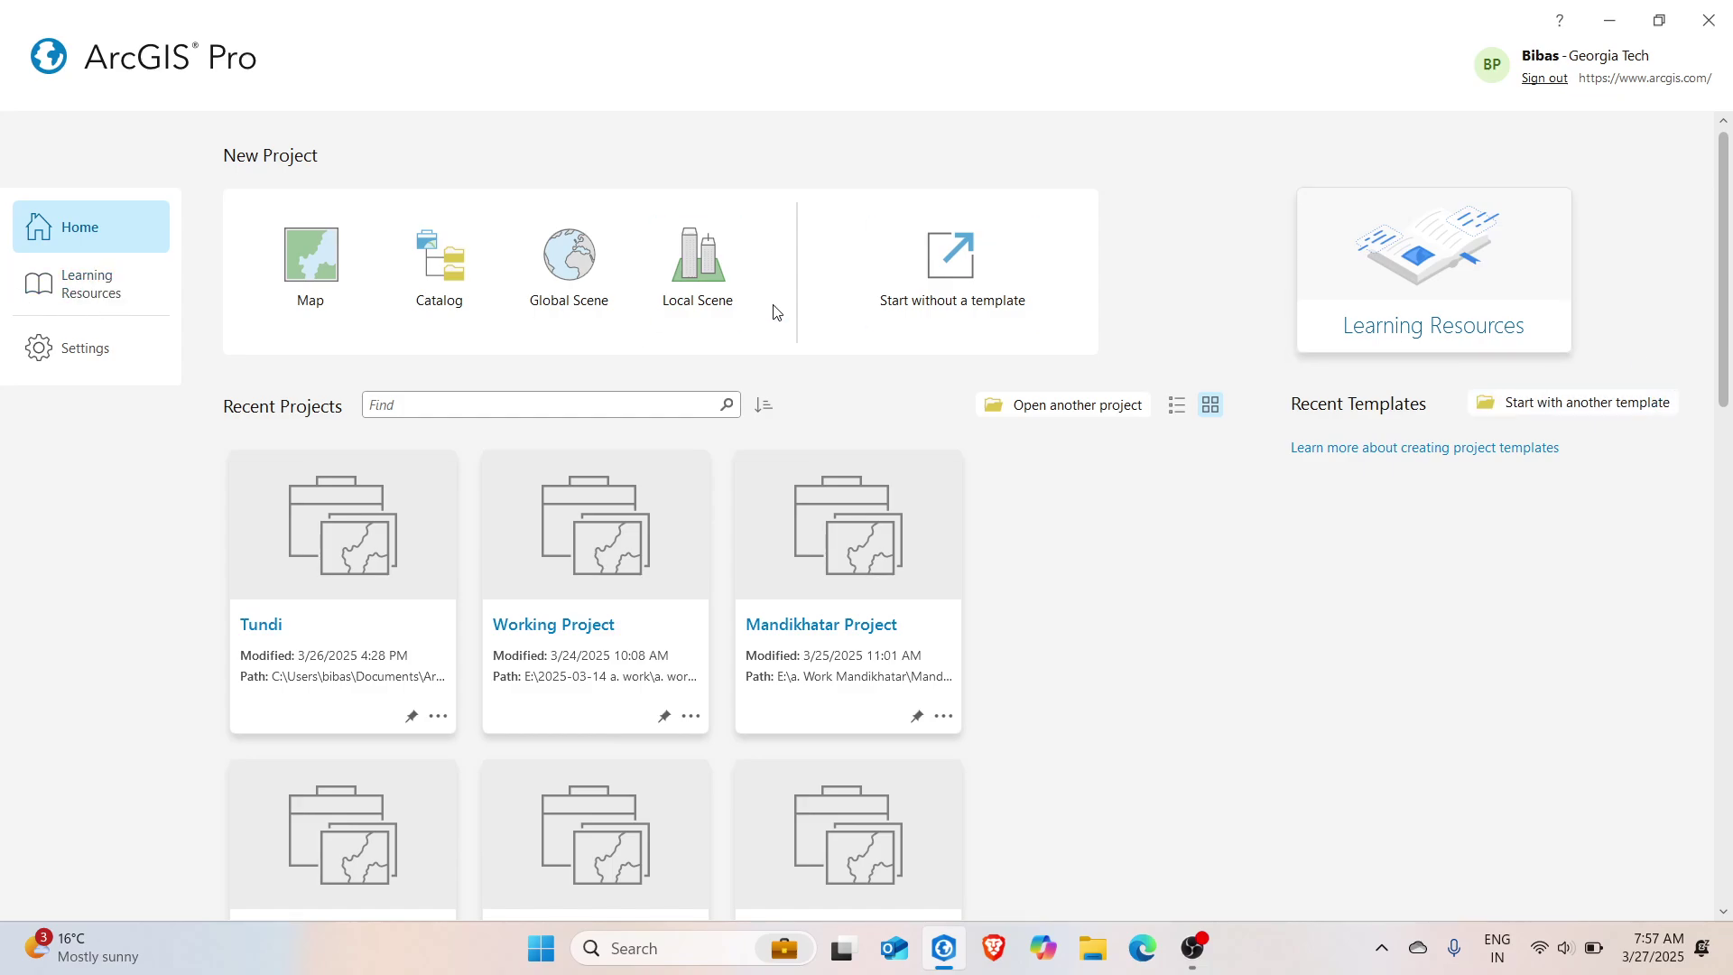
Look through the quick-start tutorials and tutorial series in the Learning Resources
click(126, 287)
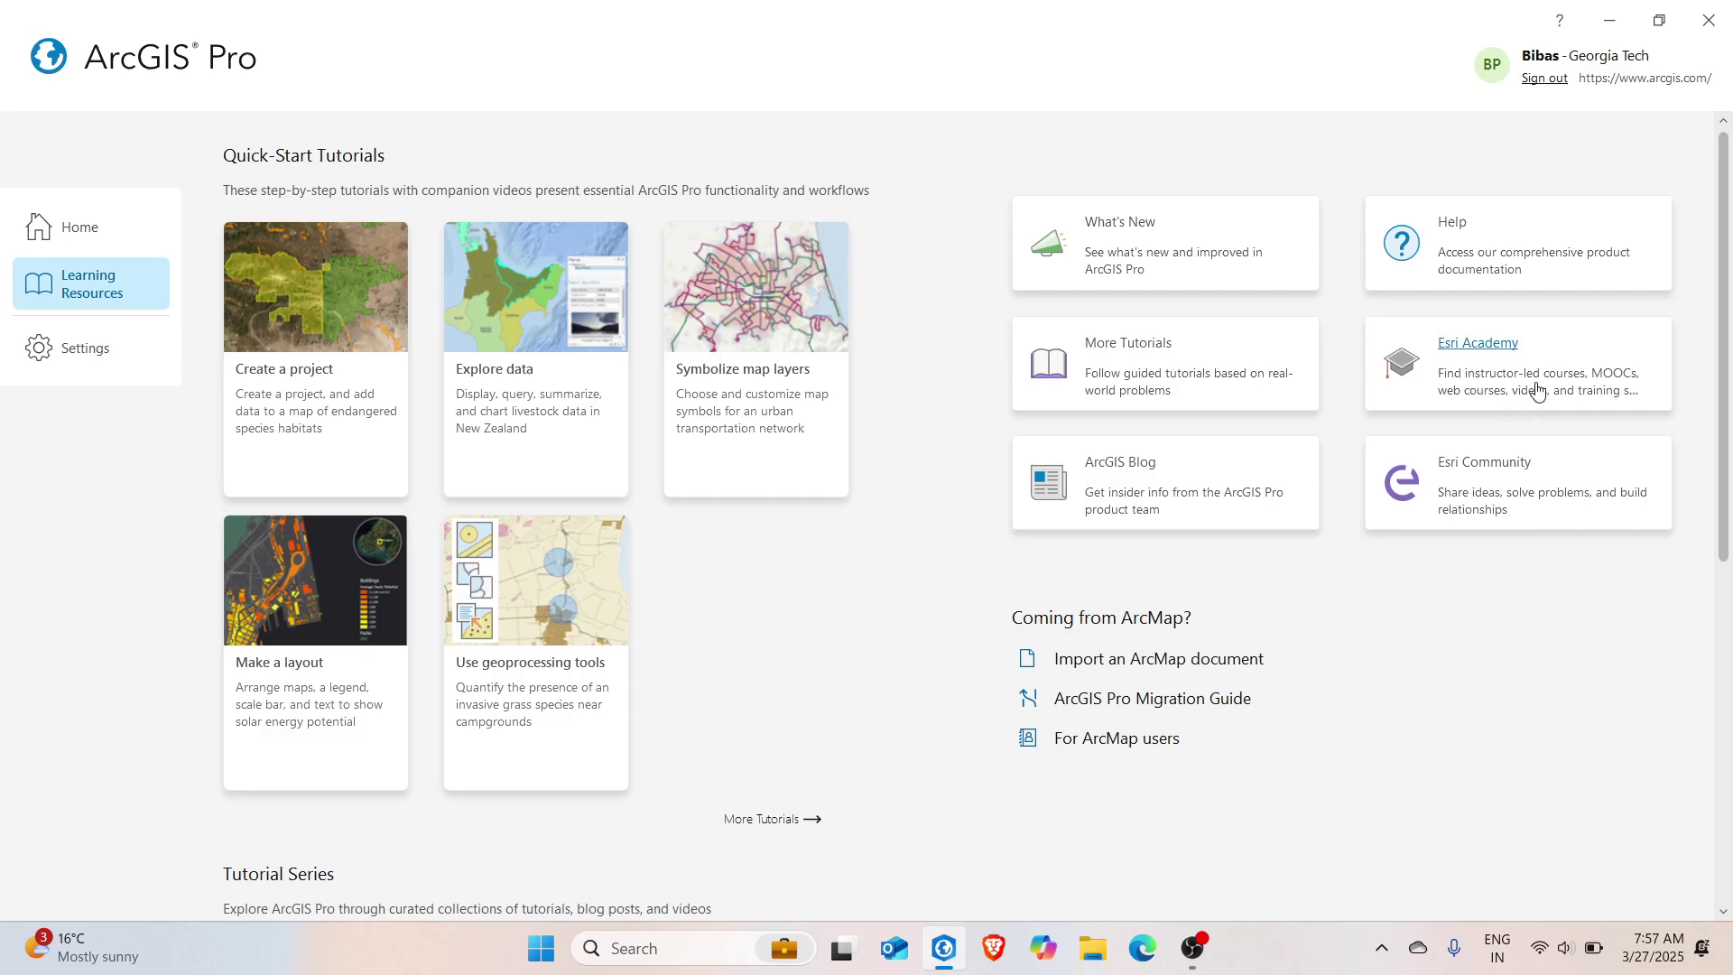
scroll(1519, 485, down, 3)
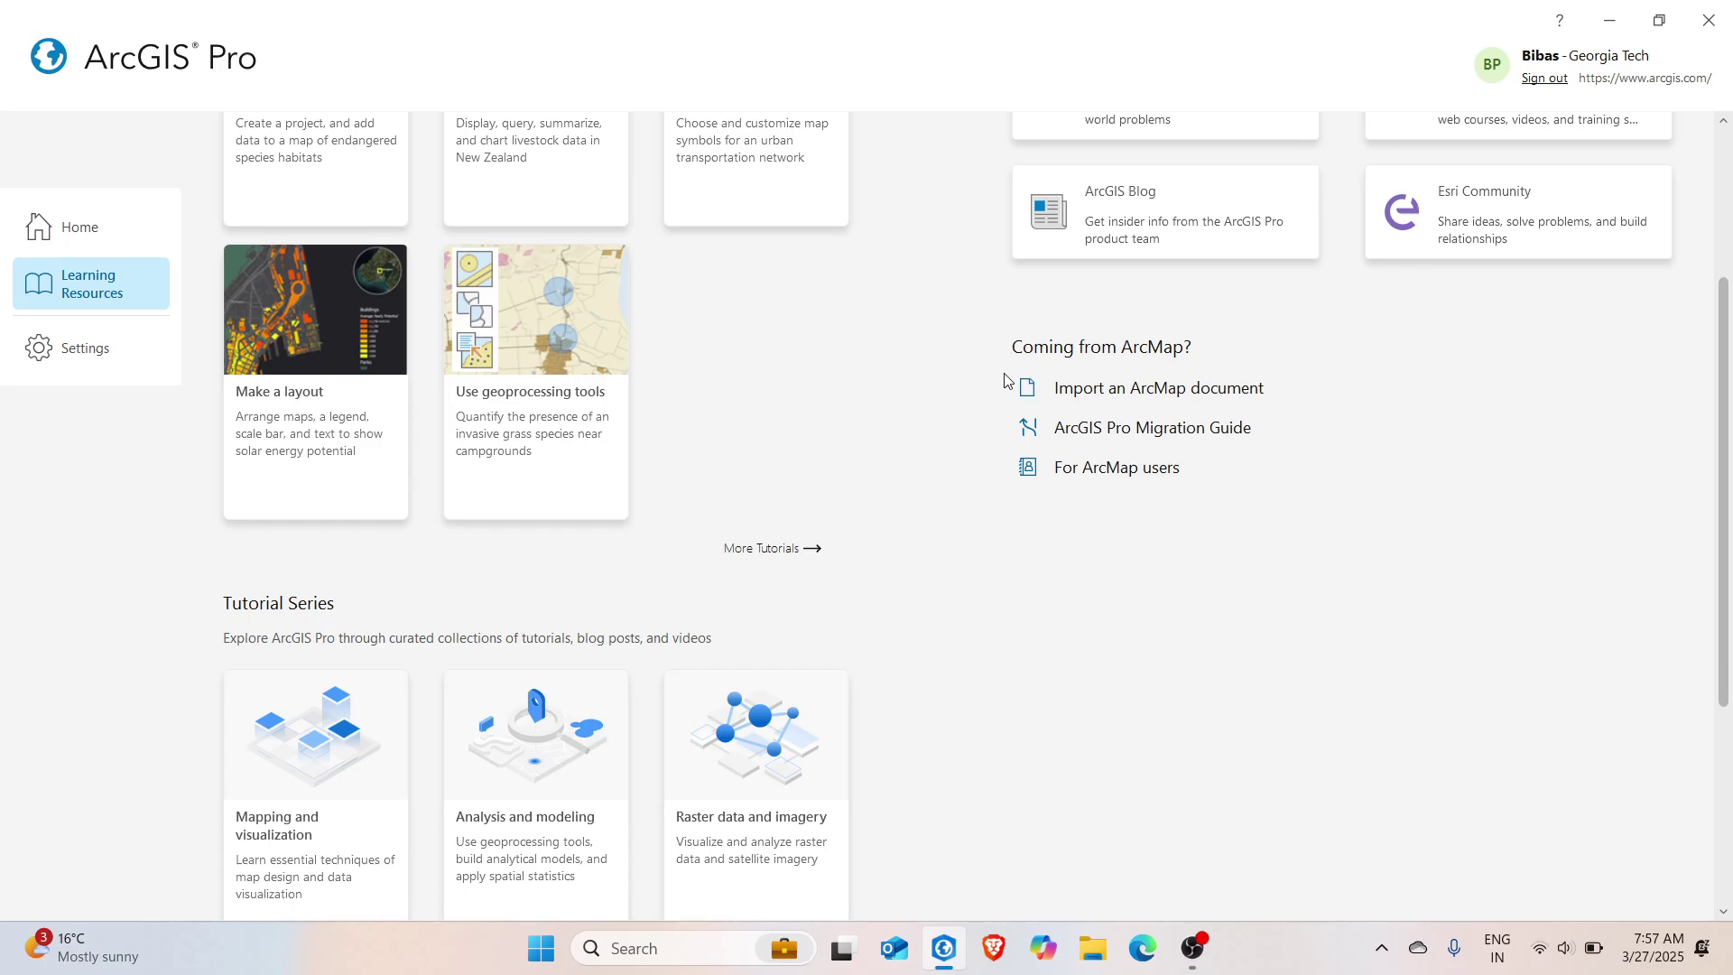
scroll(718, 423, down, 2)
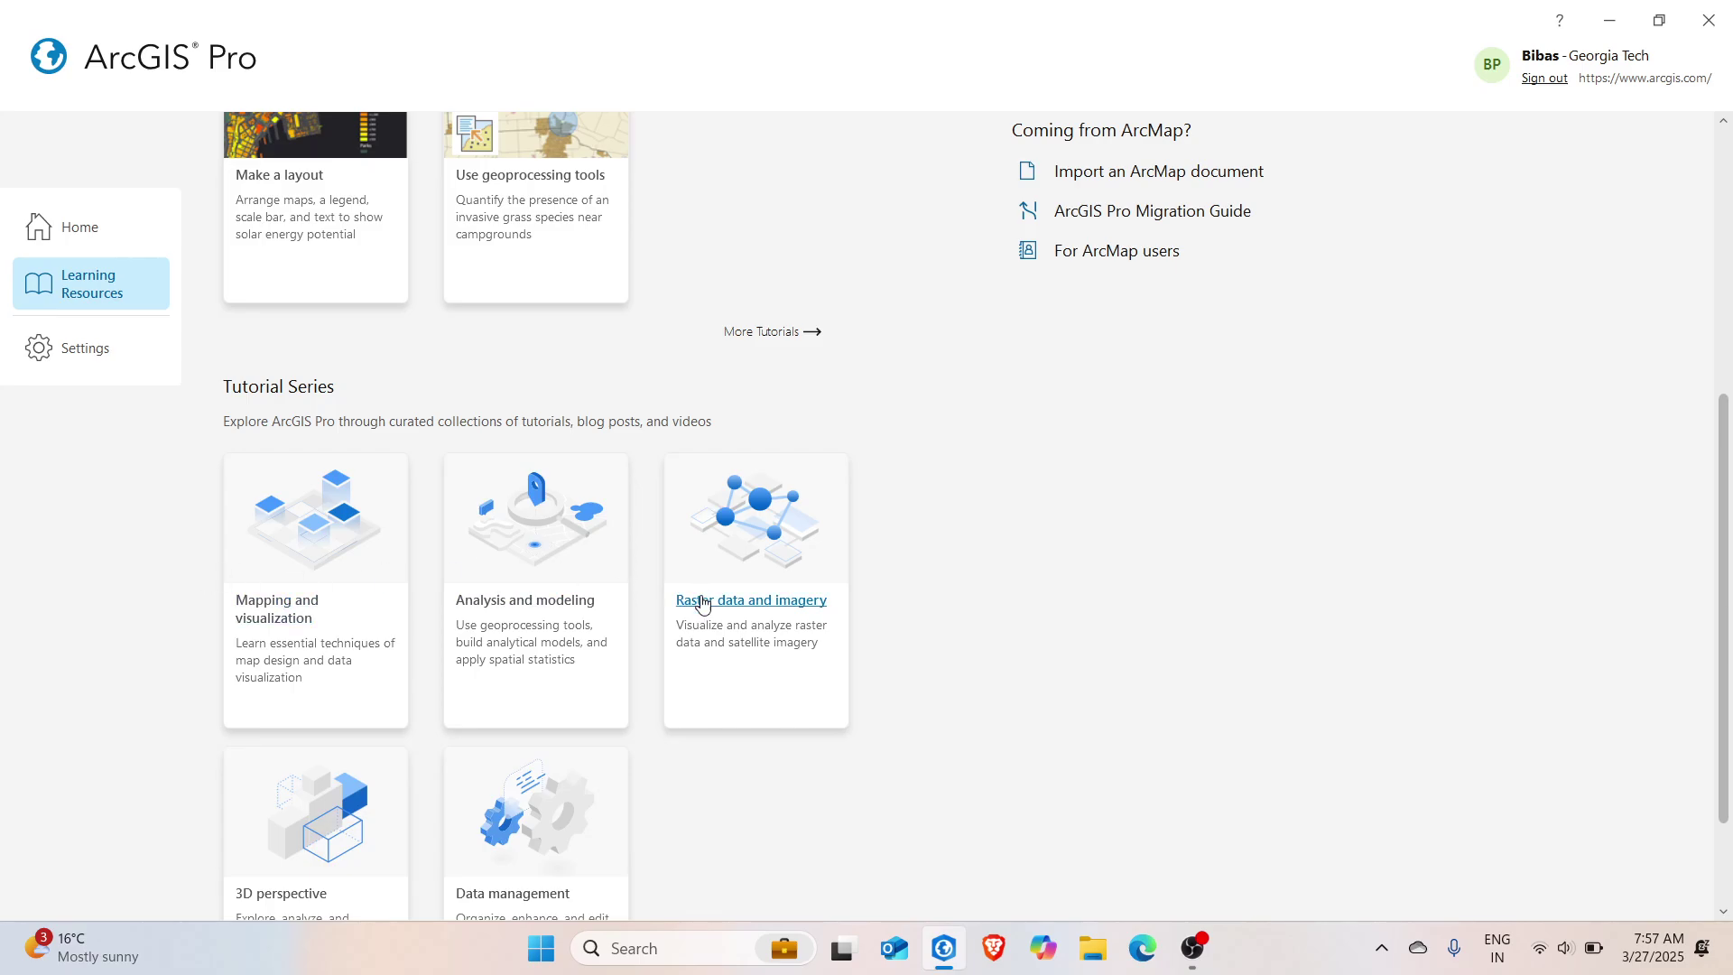
scroll(445, 755, down, 2)
scroll(1210, 700, up, 6)
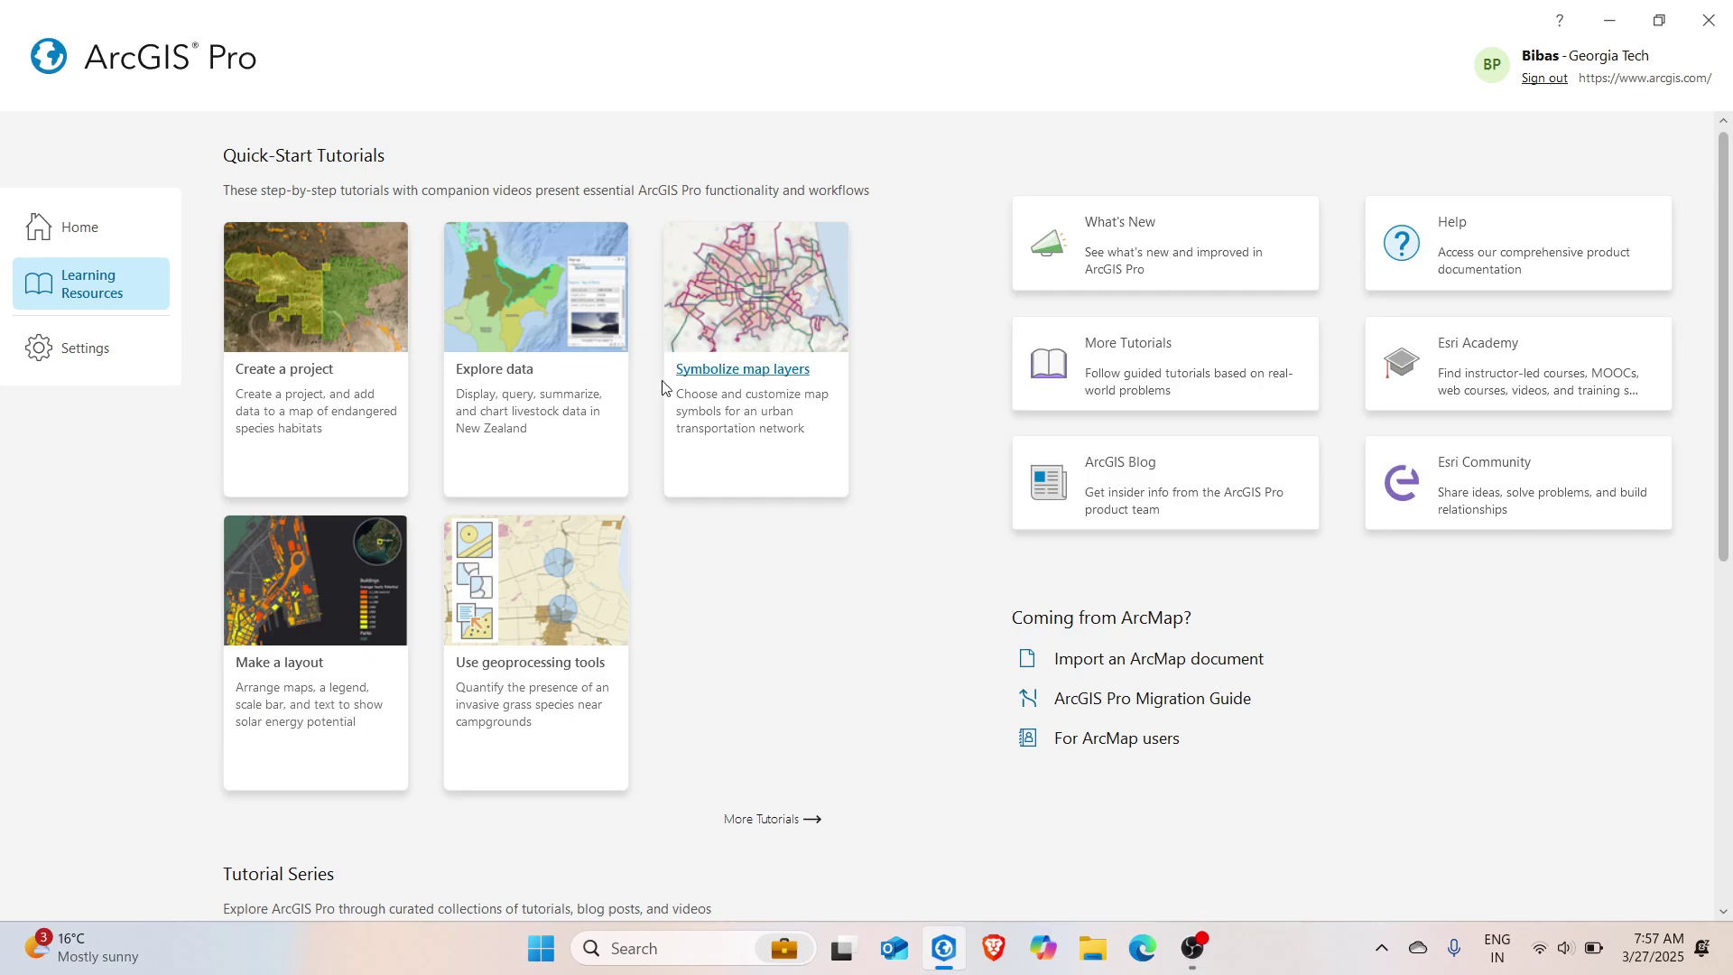
View the Add-In Manager and the Package Manager in the application settings
click(81, 352)
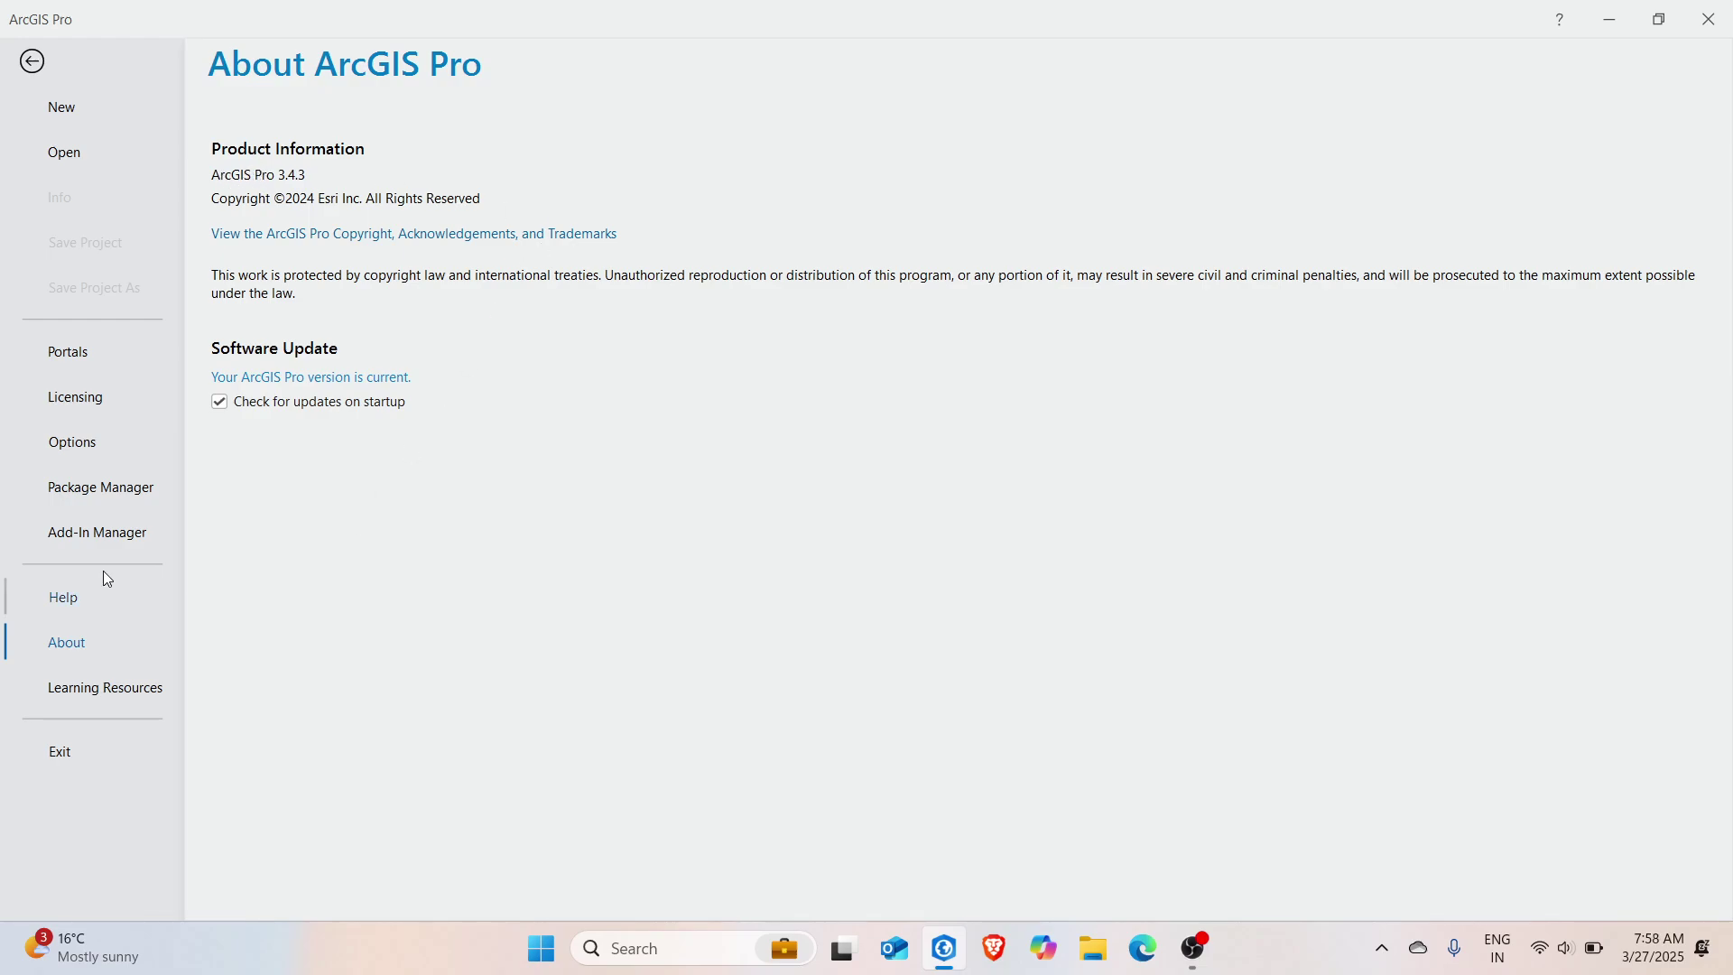
click(100, 533)
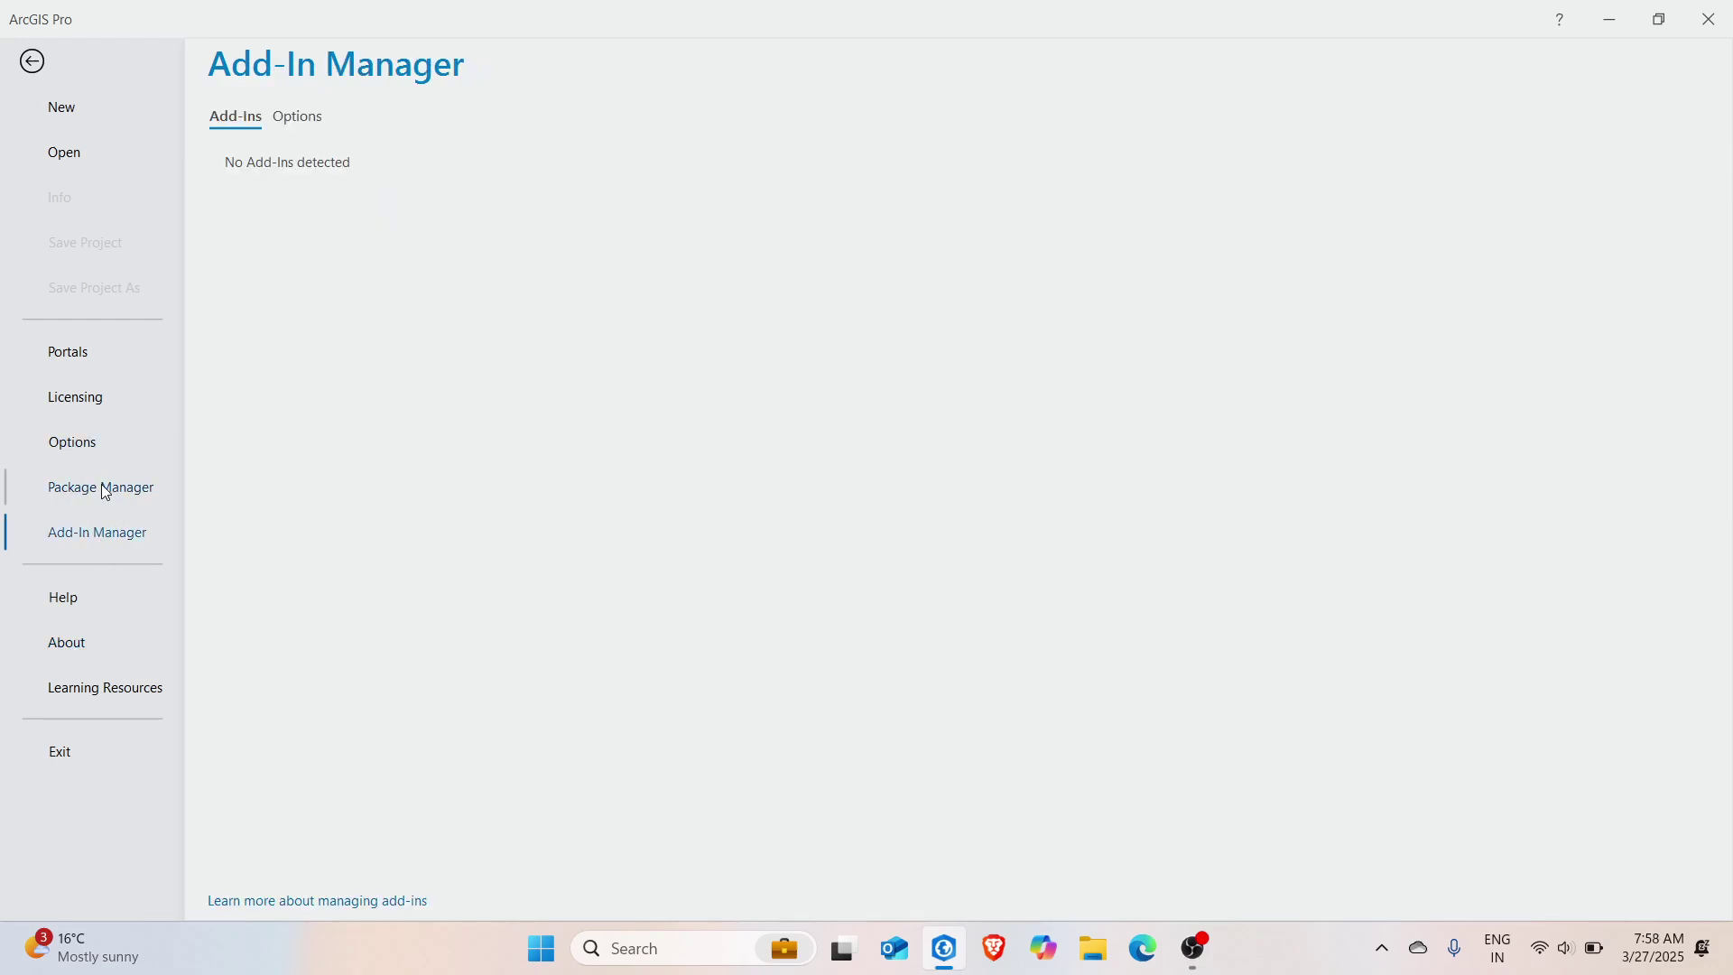
click(105, 491)
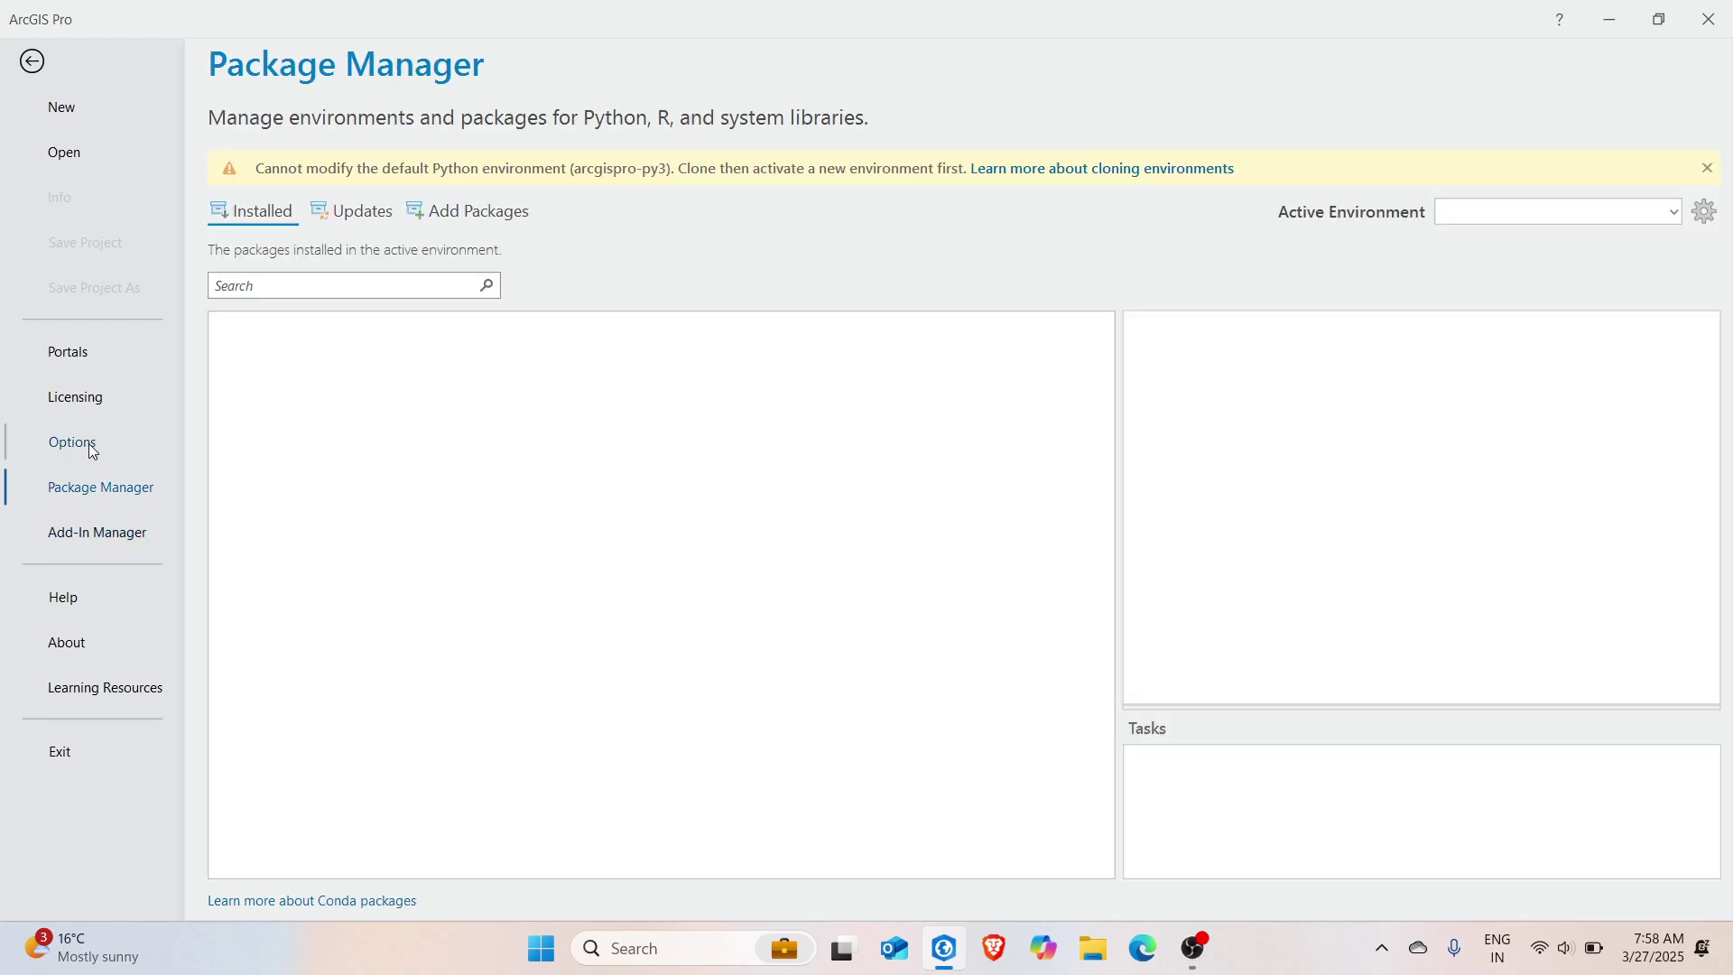
Examine the Display options and the General options, including the application theme, and close the Options without changing anything
click(91, 445)
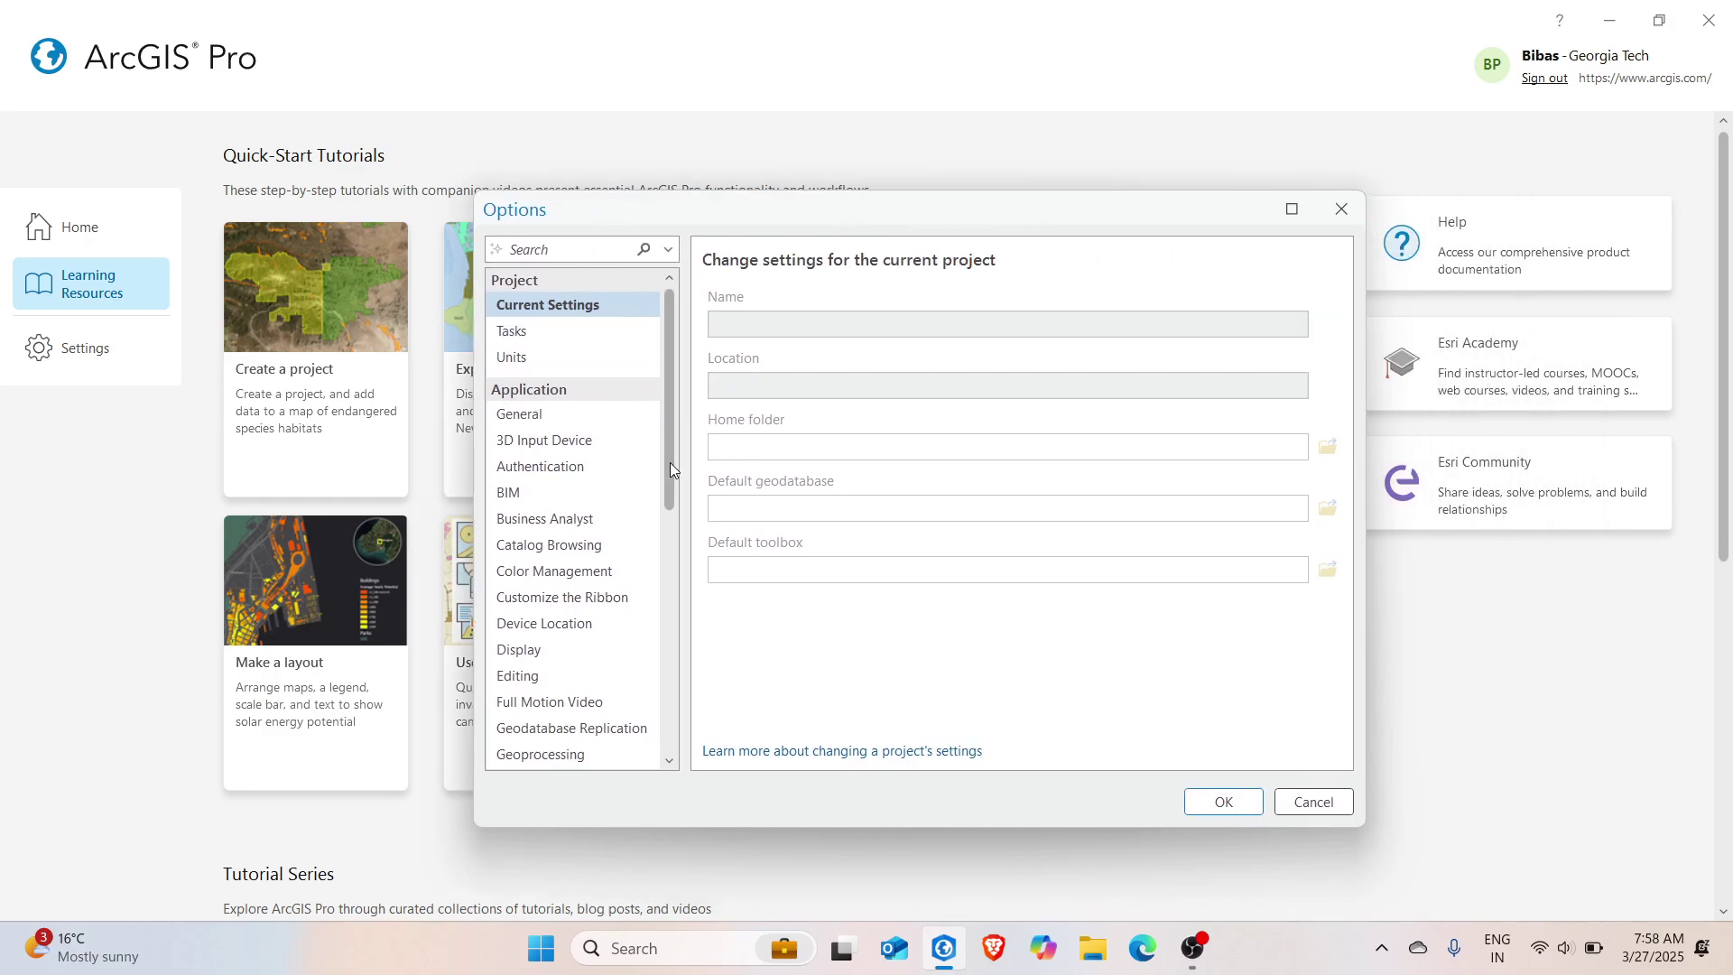
scroll(659, 506, down, 7)
scroll(659, 512, up, 5)
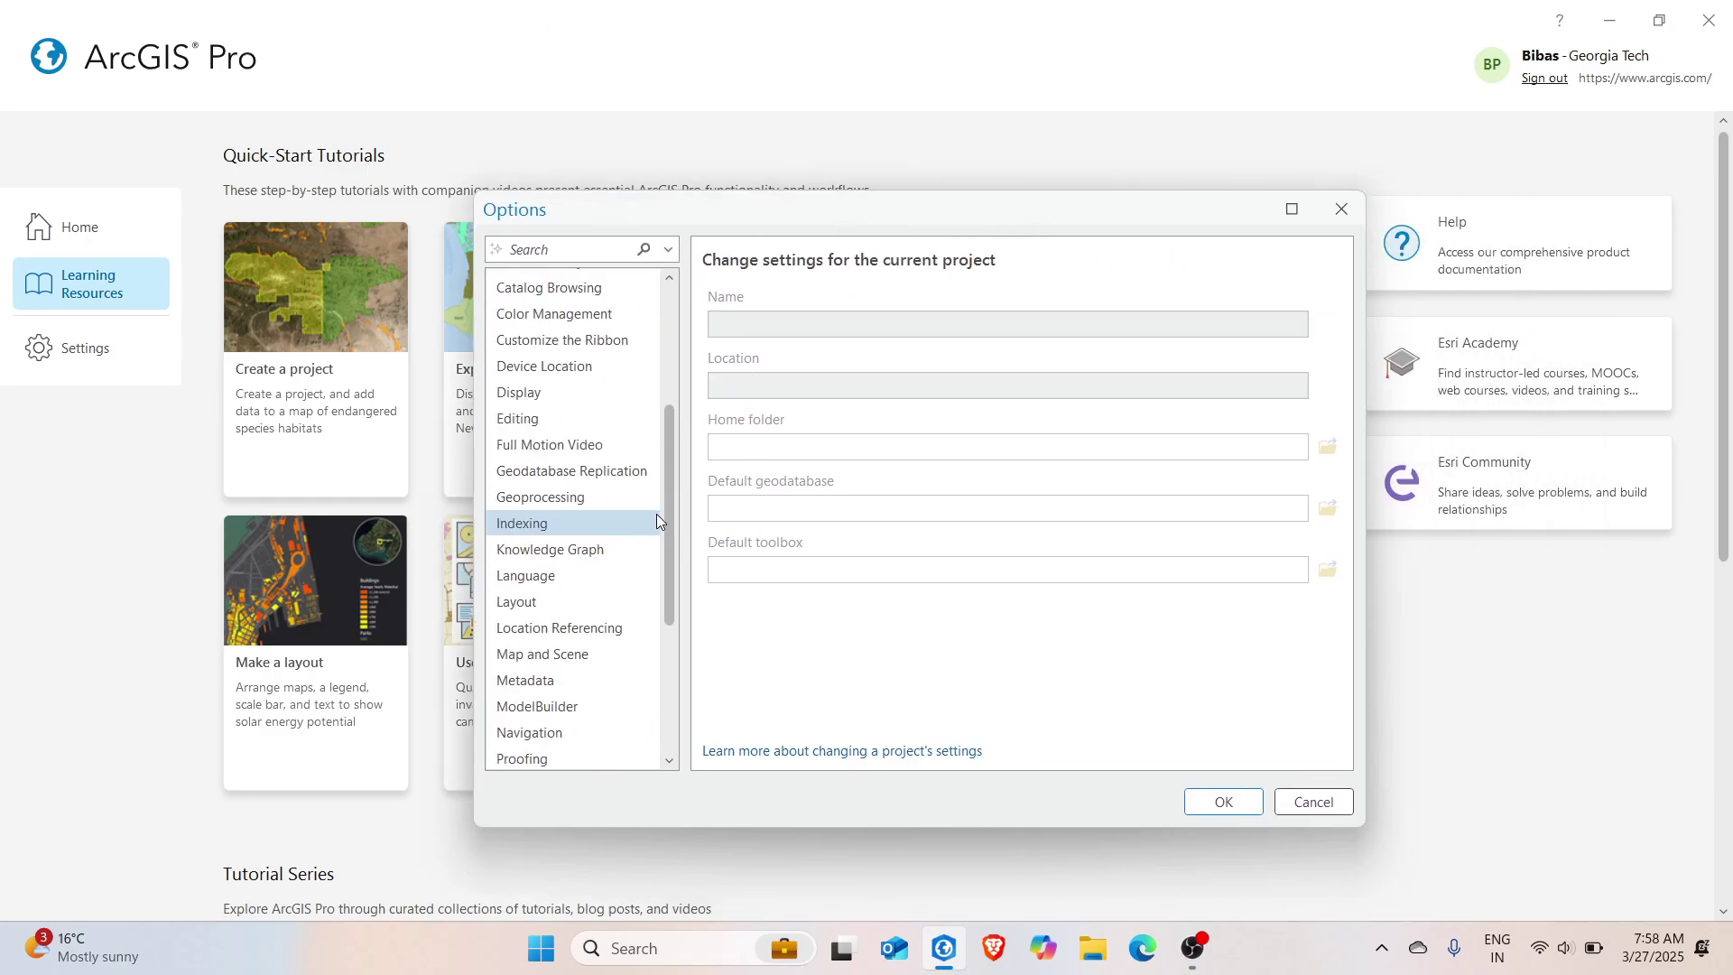
scroll(662, 511, up, 3)
click(571, 552)
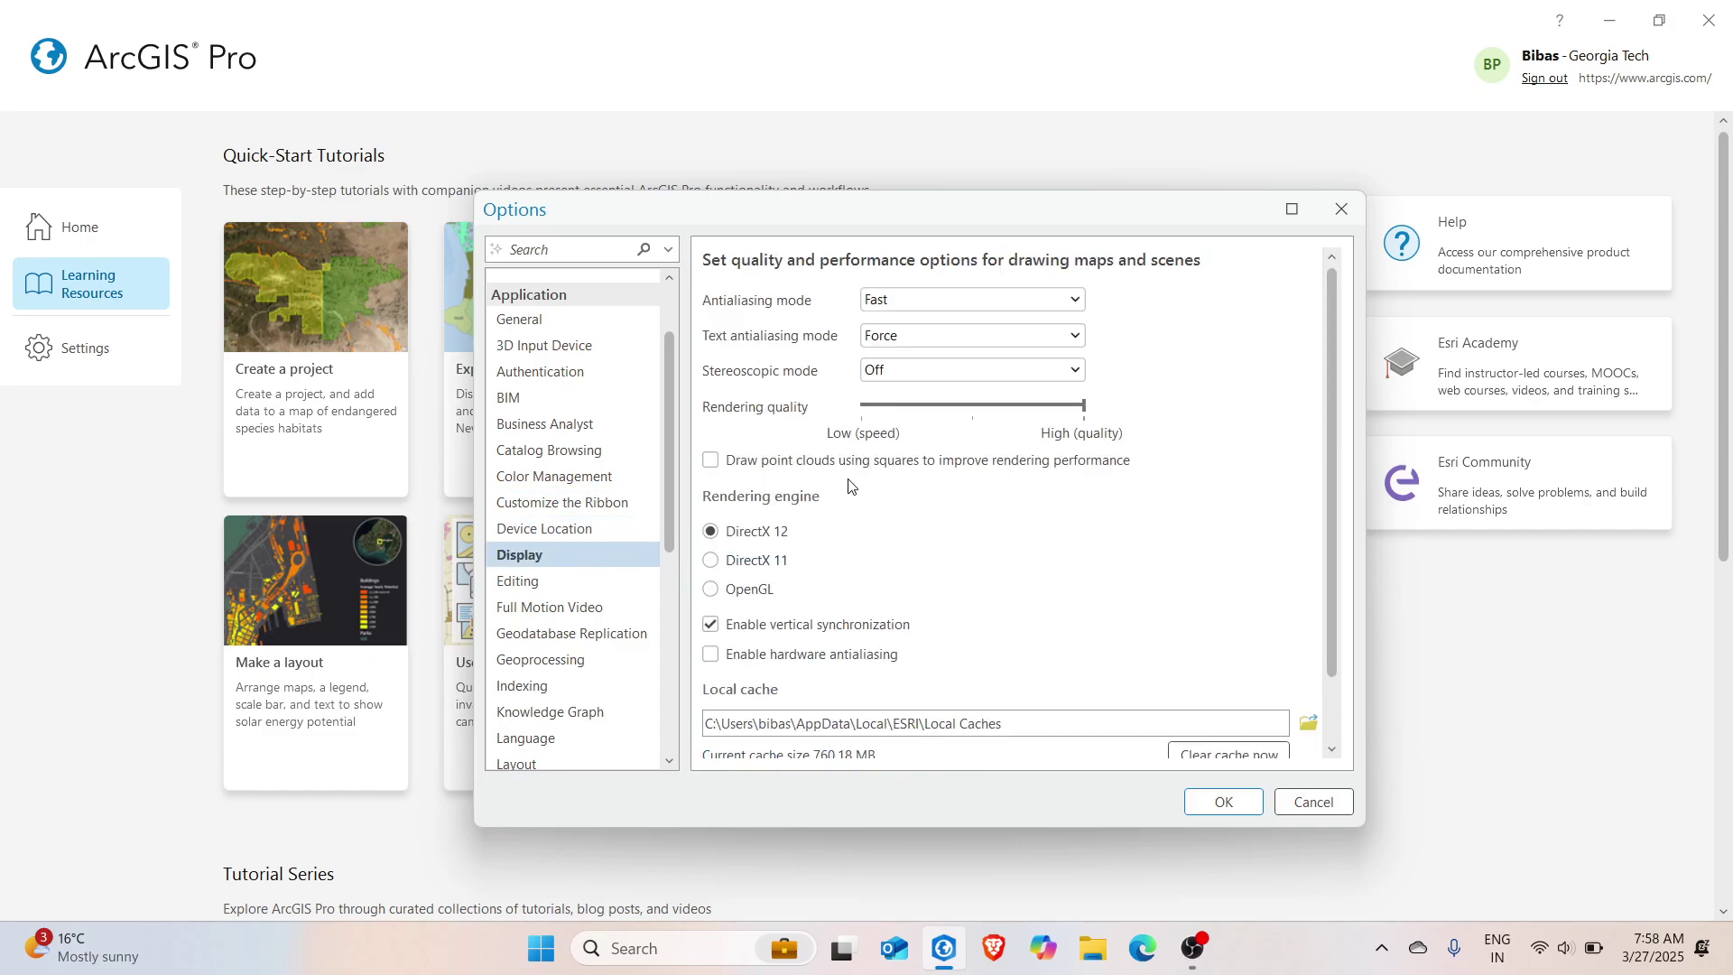
click(553, 321)
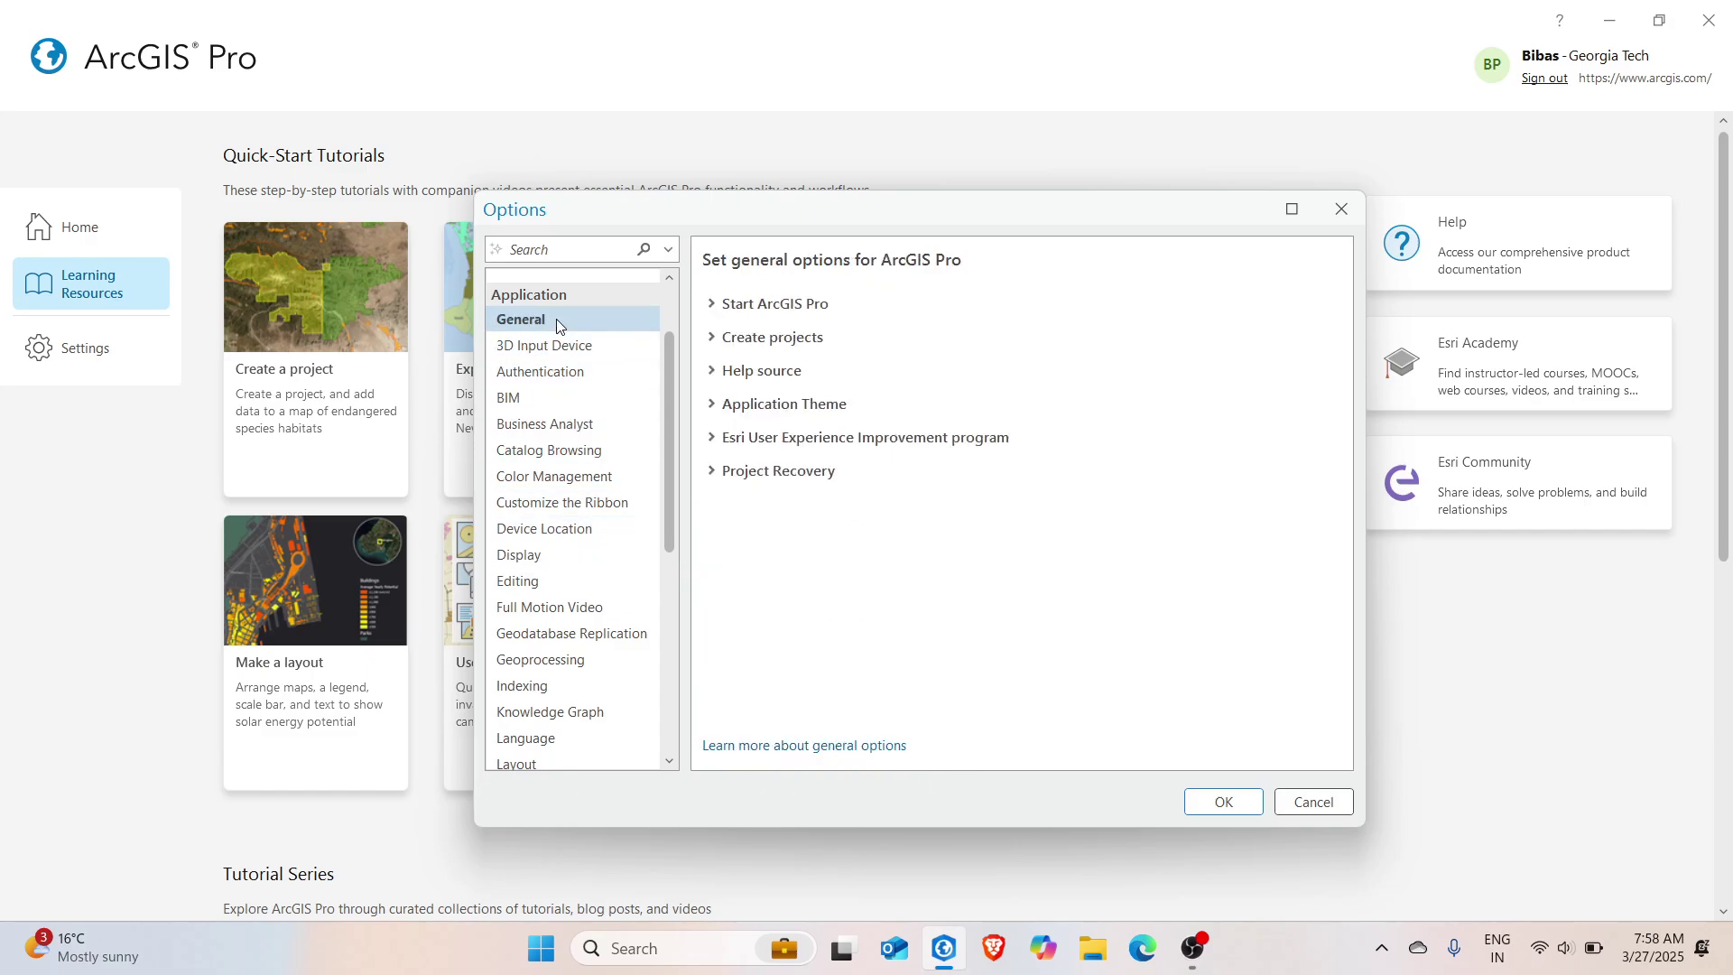
scroll(567, 433, up, 2)
click(791, 406)
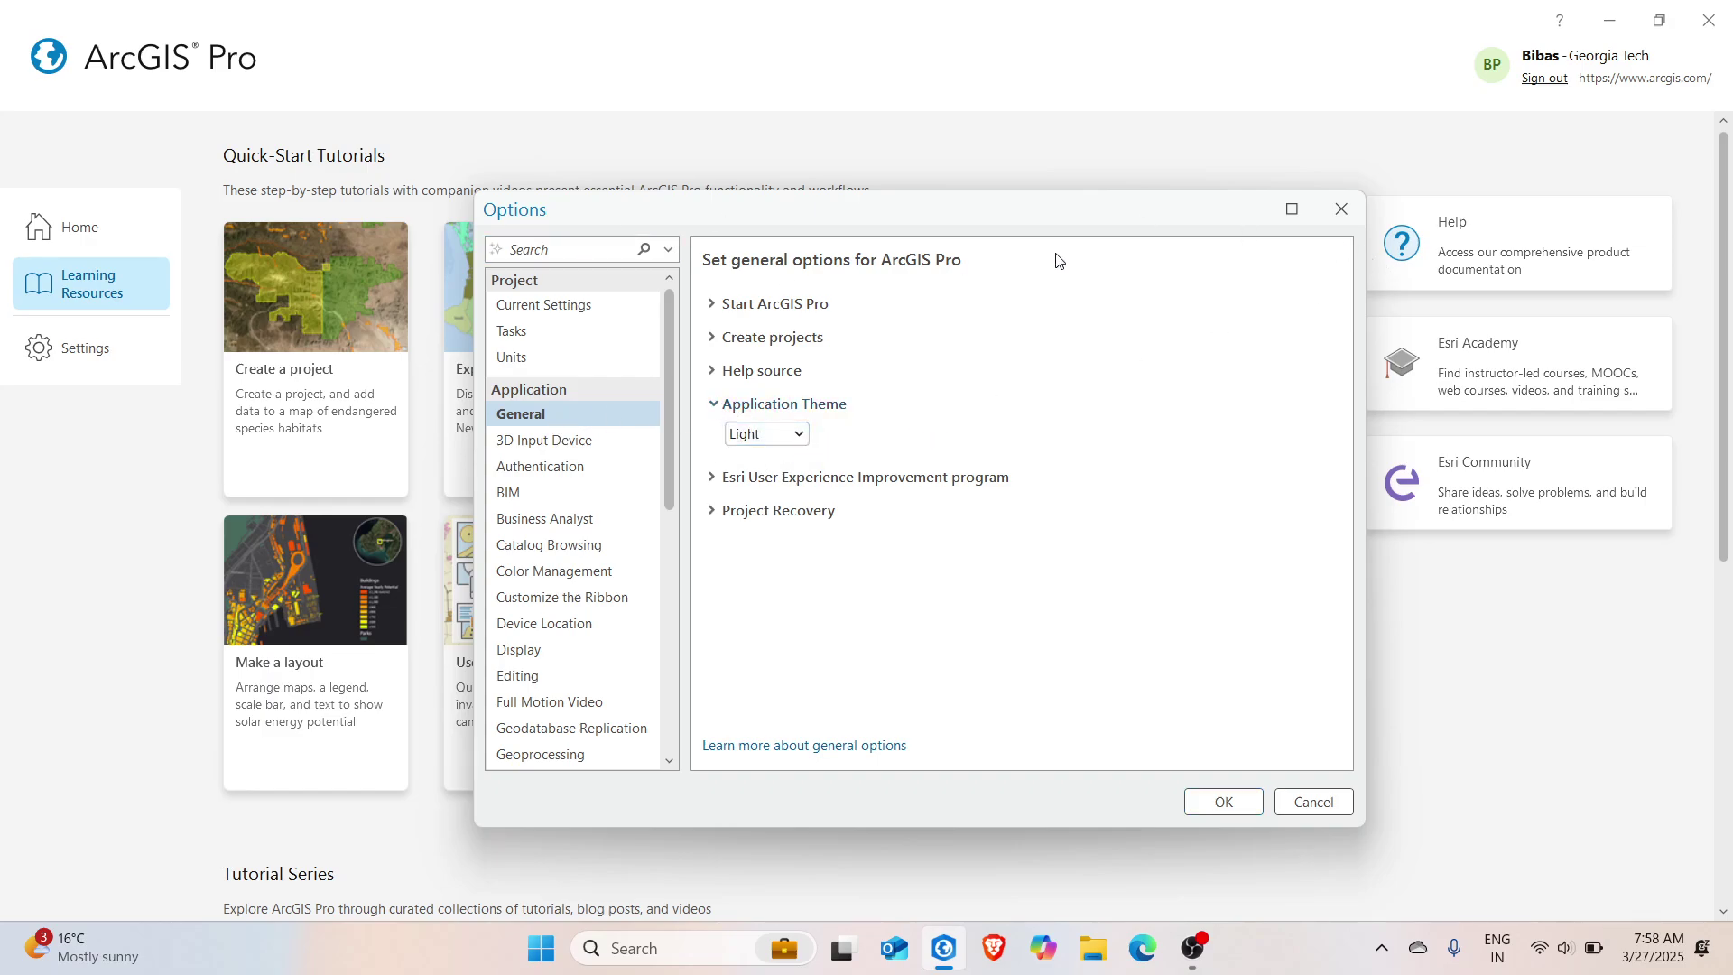
click(1340, 209)
click(85, 347)
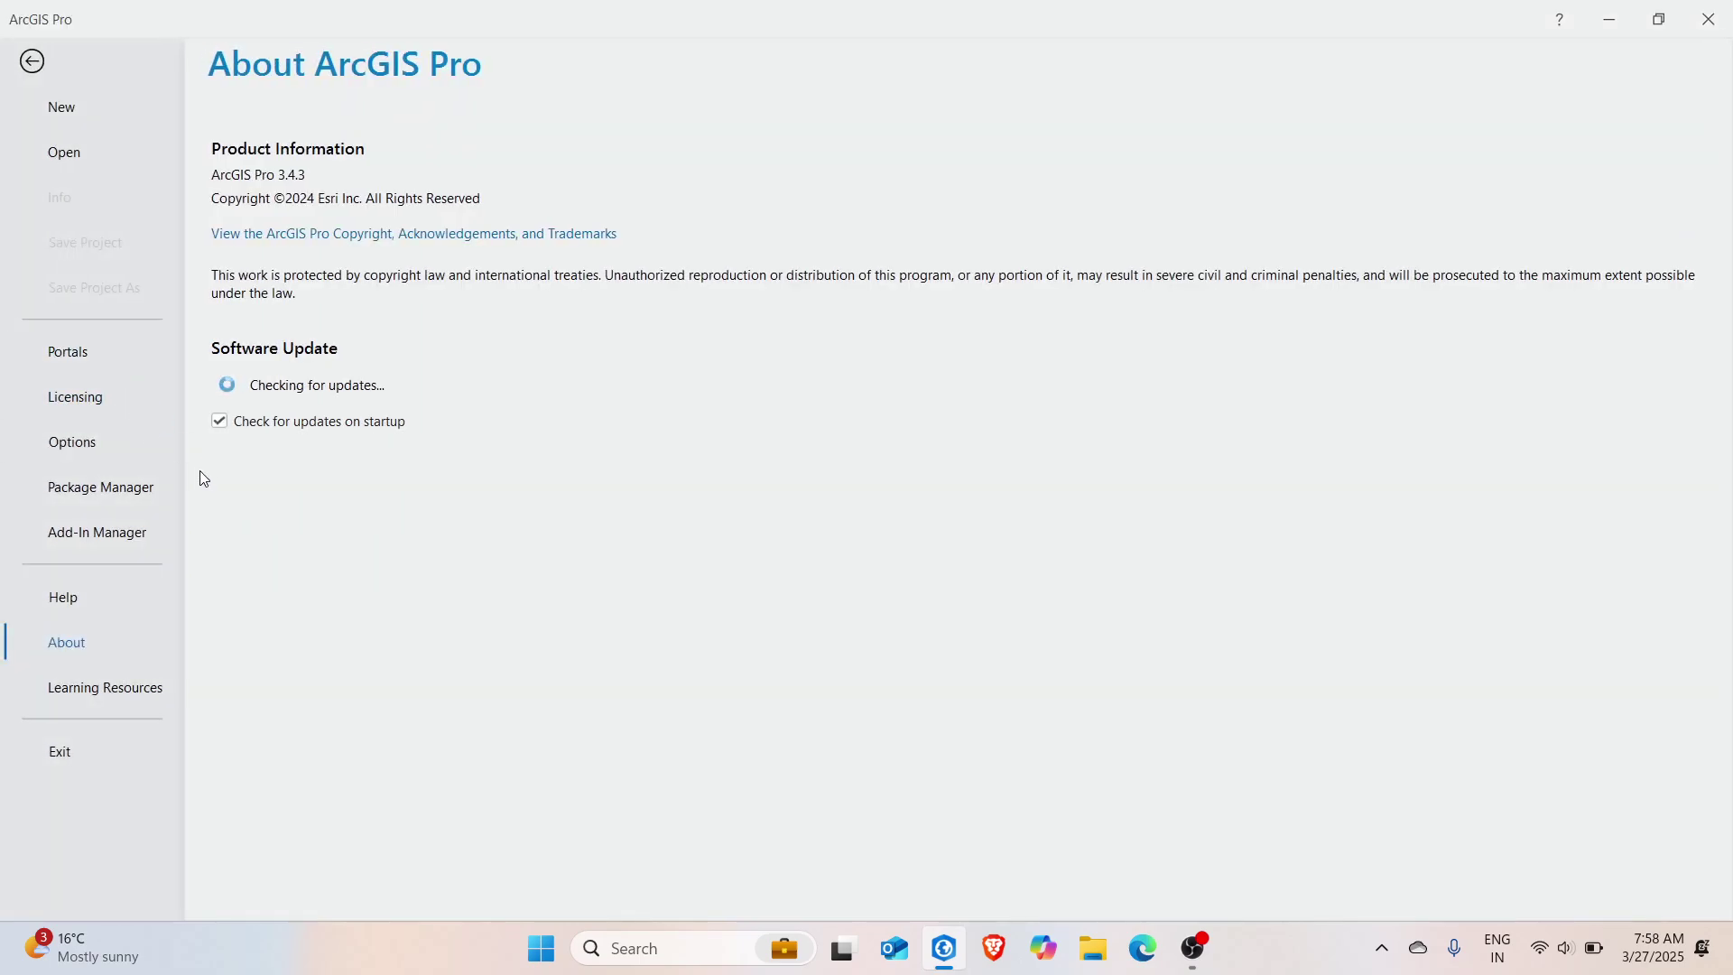
click(87, 447)
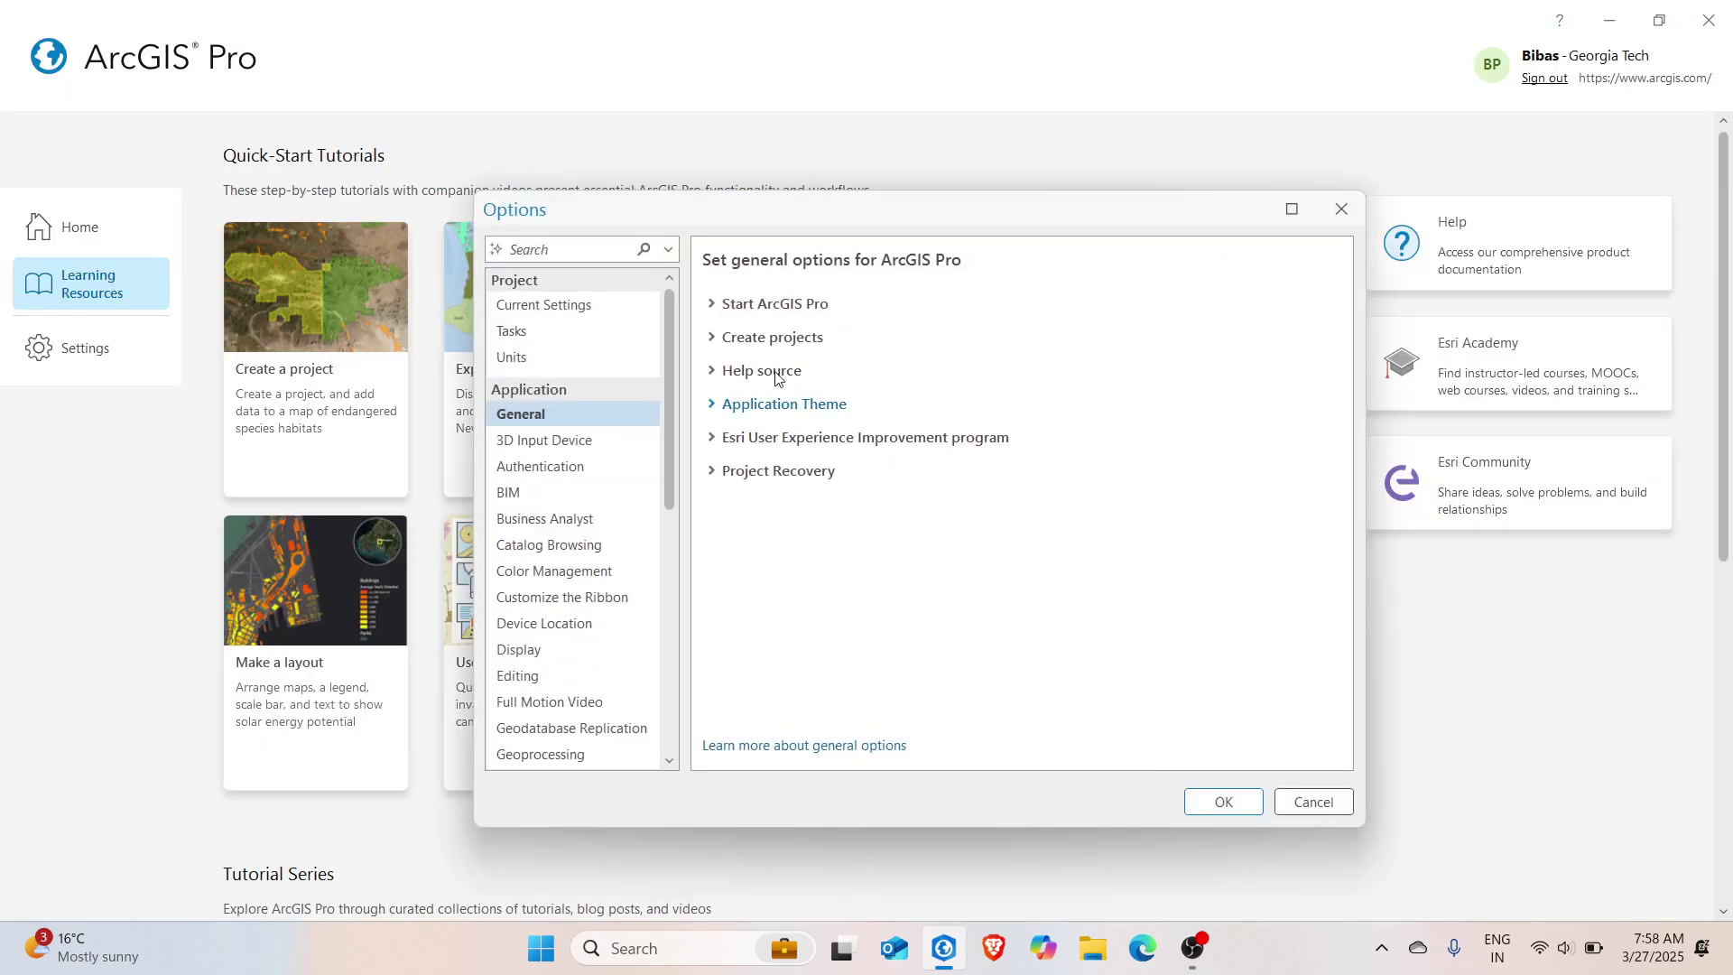
click(1331, 212)
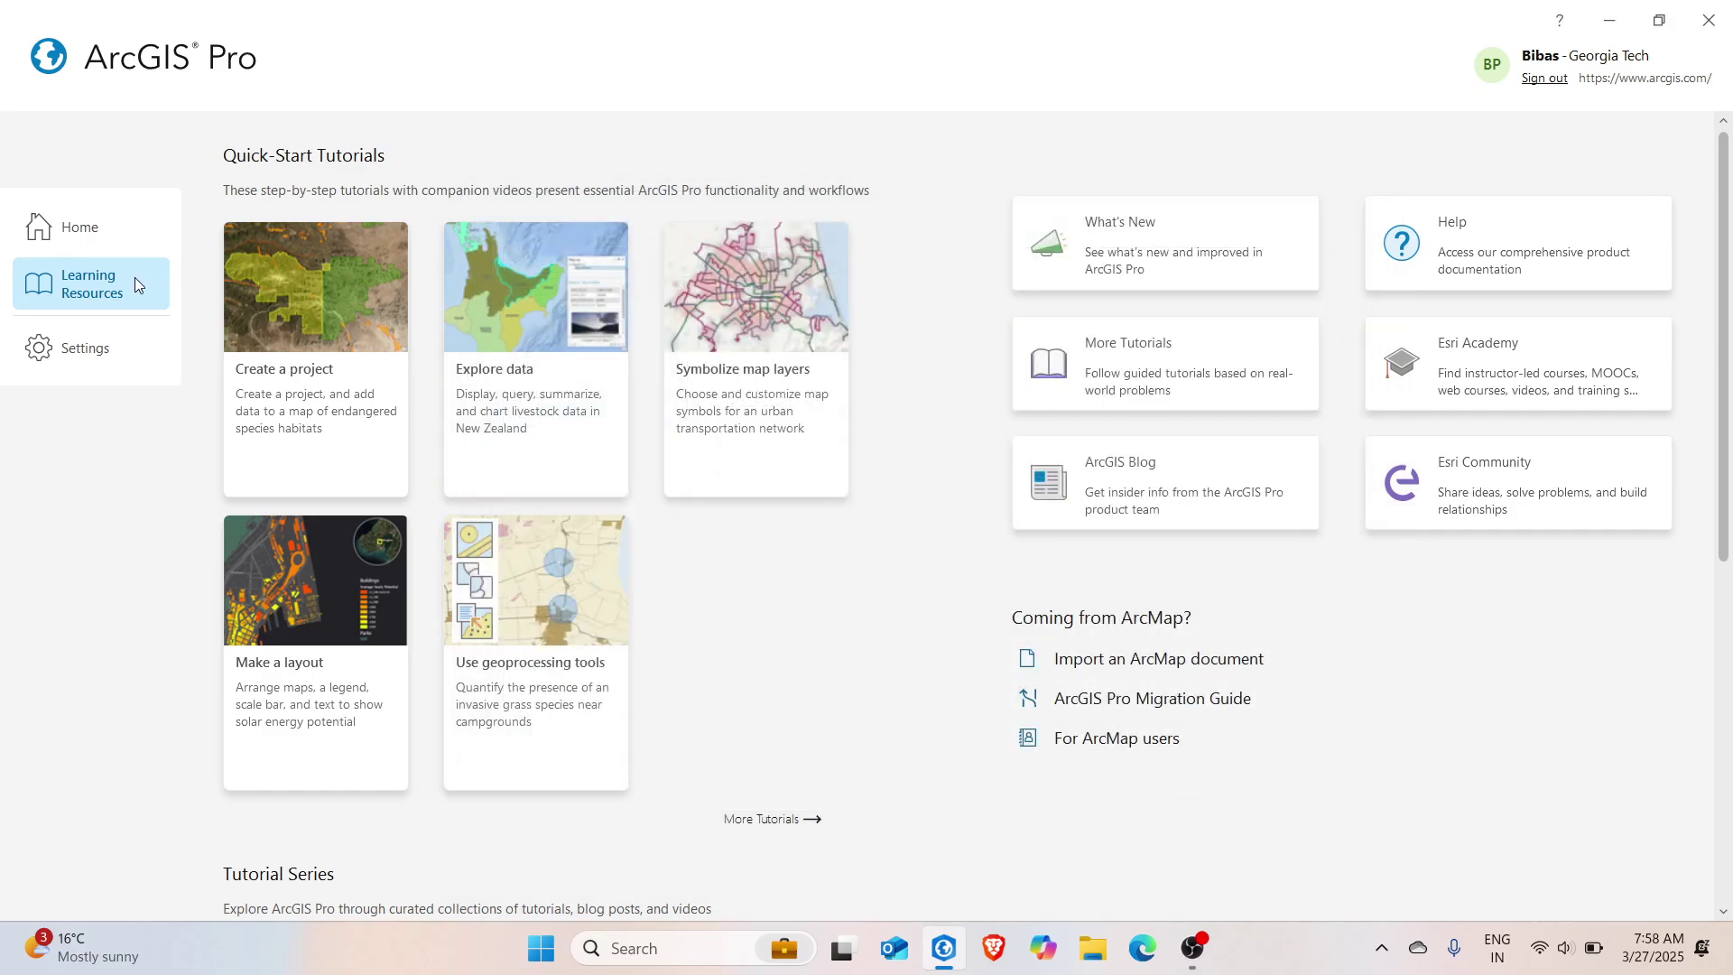
Browse the Learning Resources from within the application settings and return to the Home page
click(85, 348)
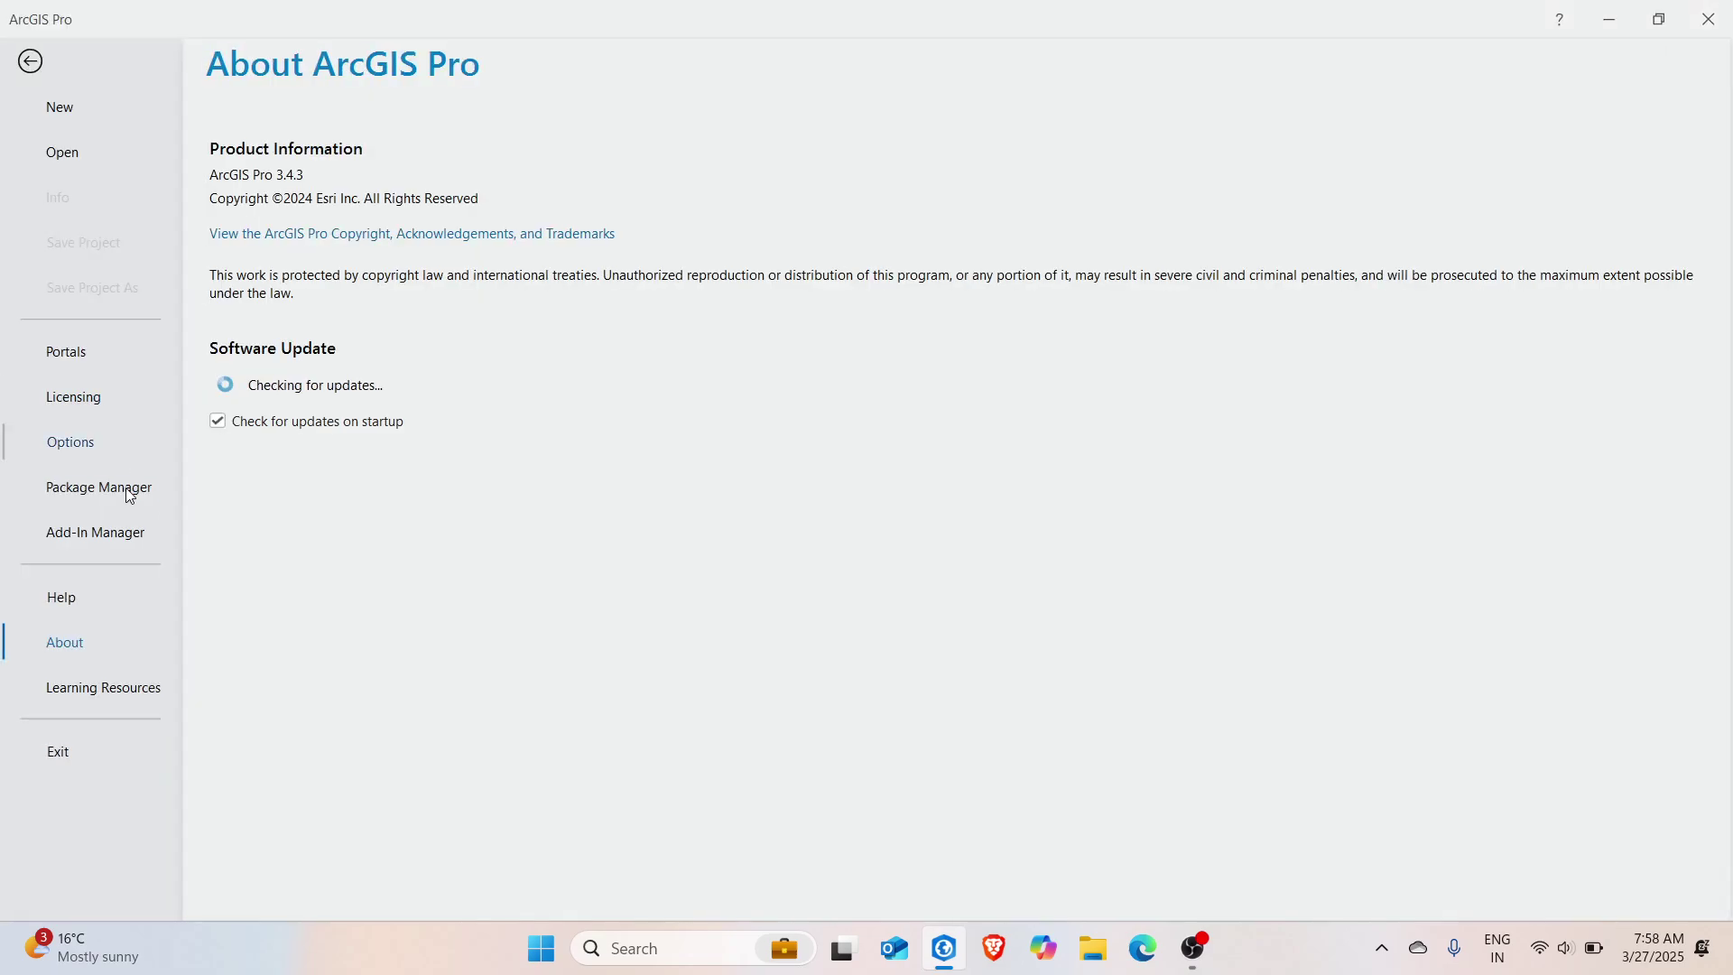
click(111, 693)
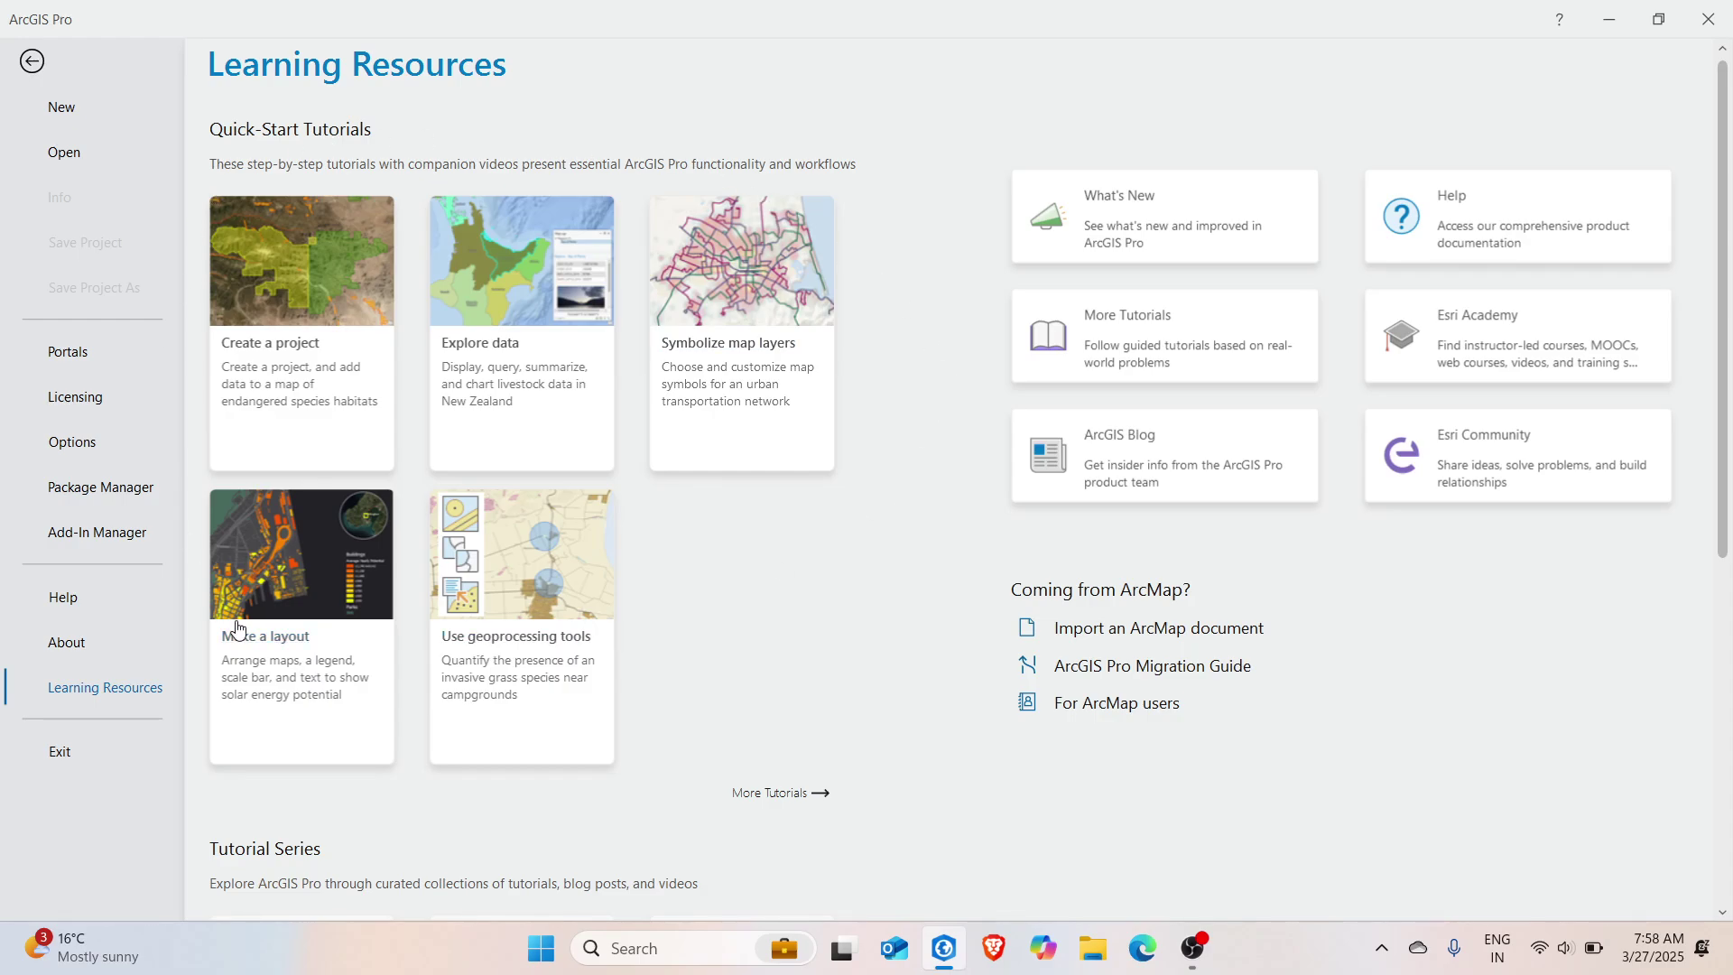
scroll(990, 414, down, 4)
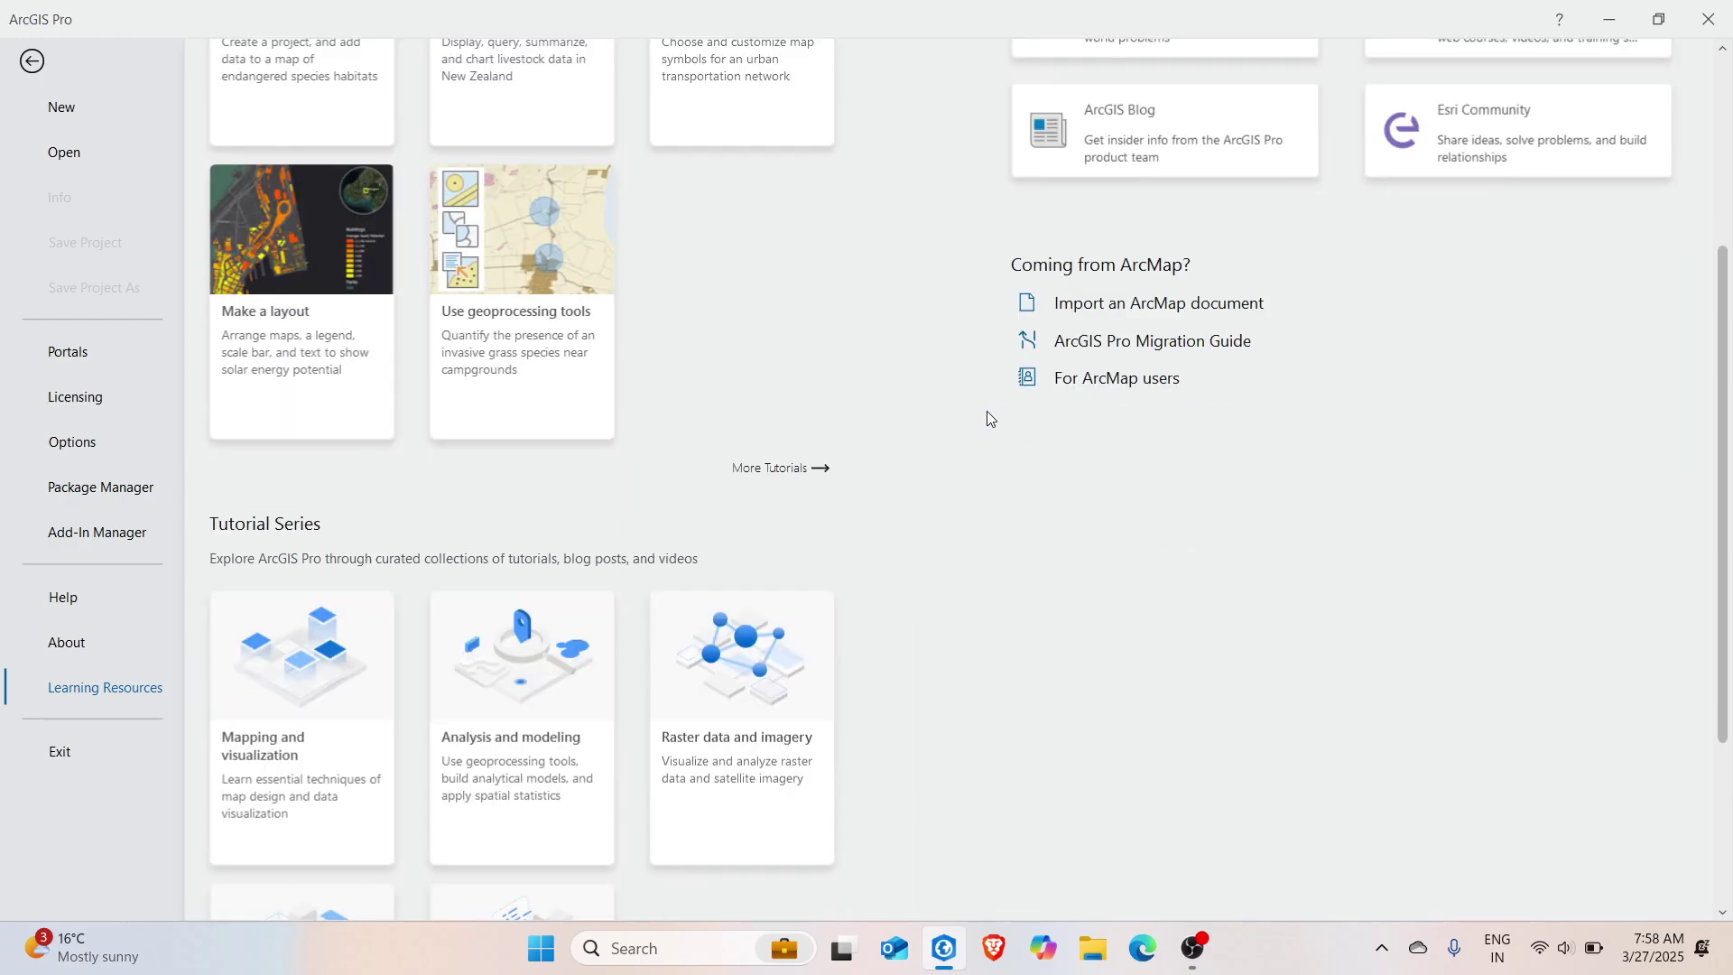
scroll(876, 410, up, 4)
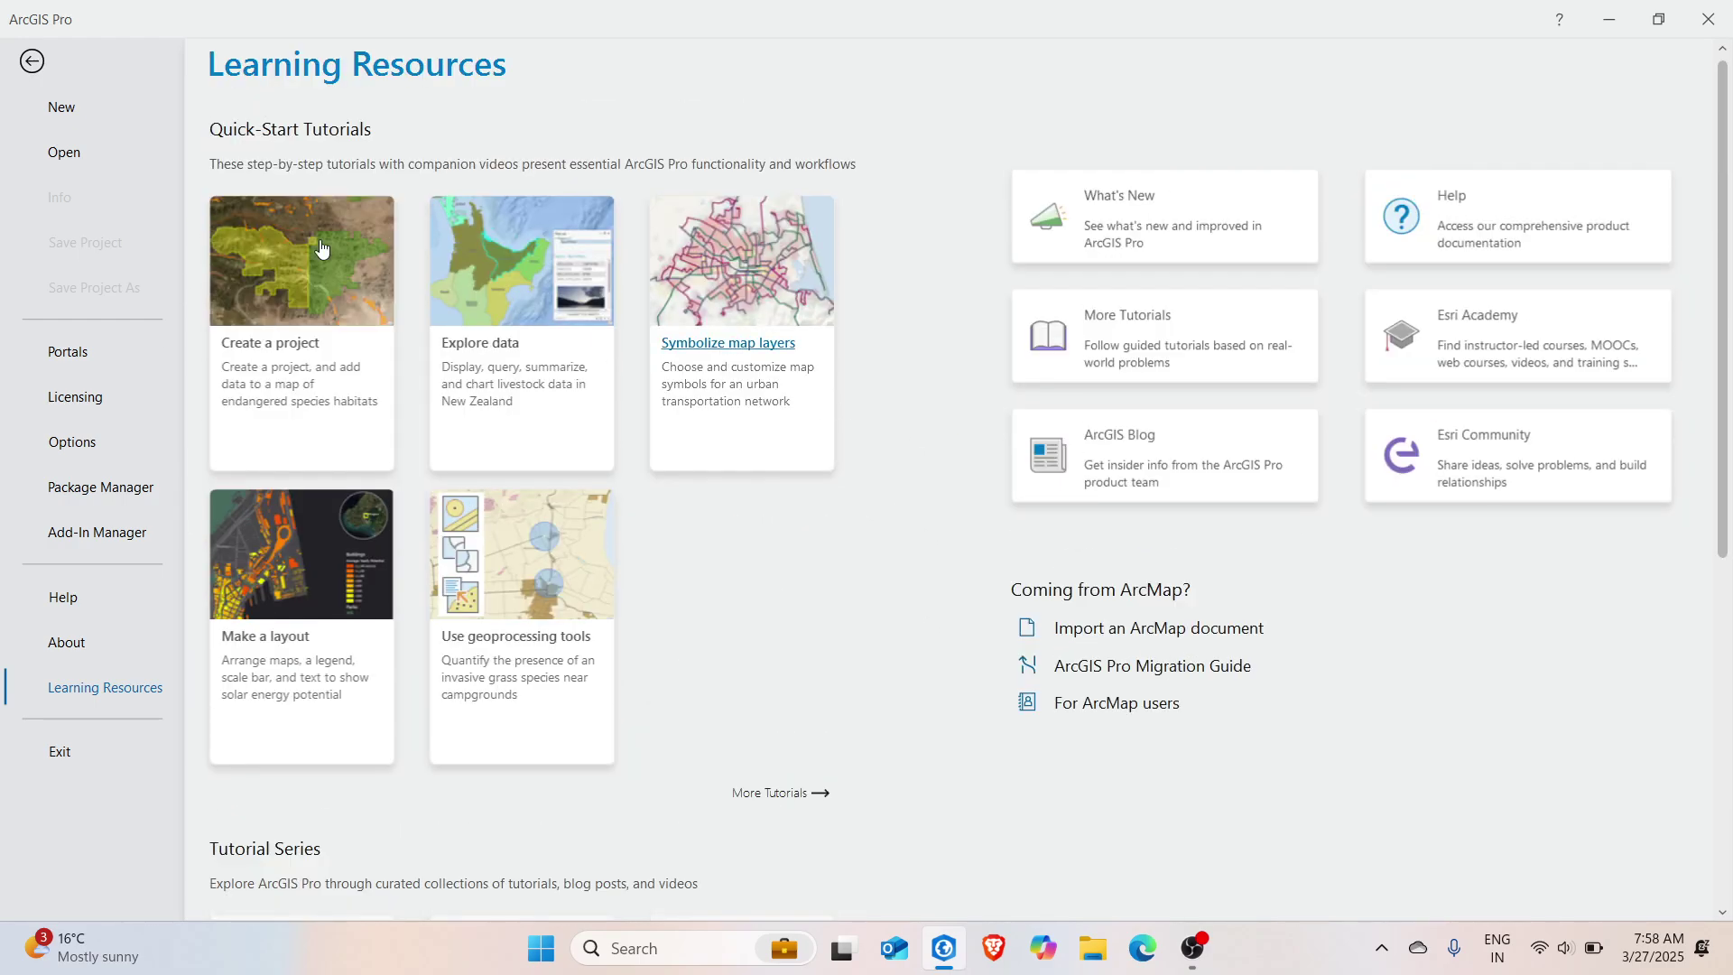
click(32, 61)
click(56, 228)
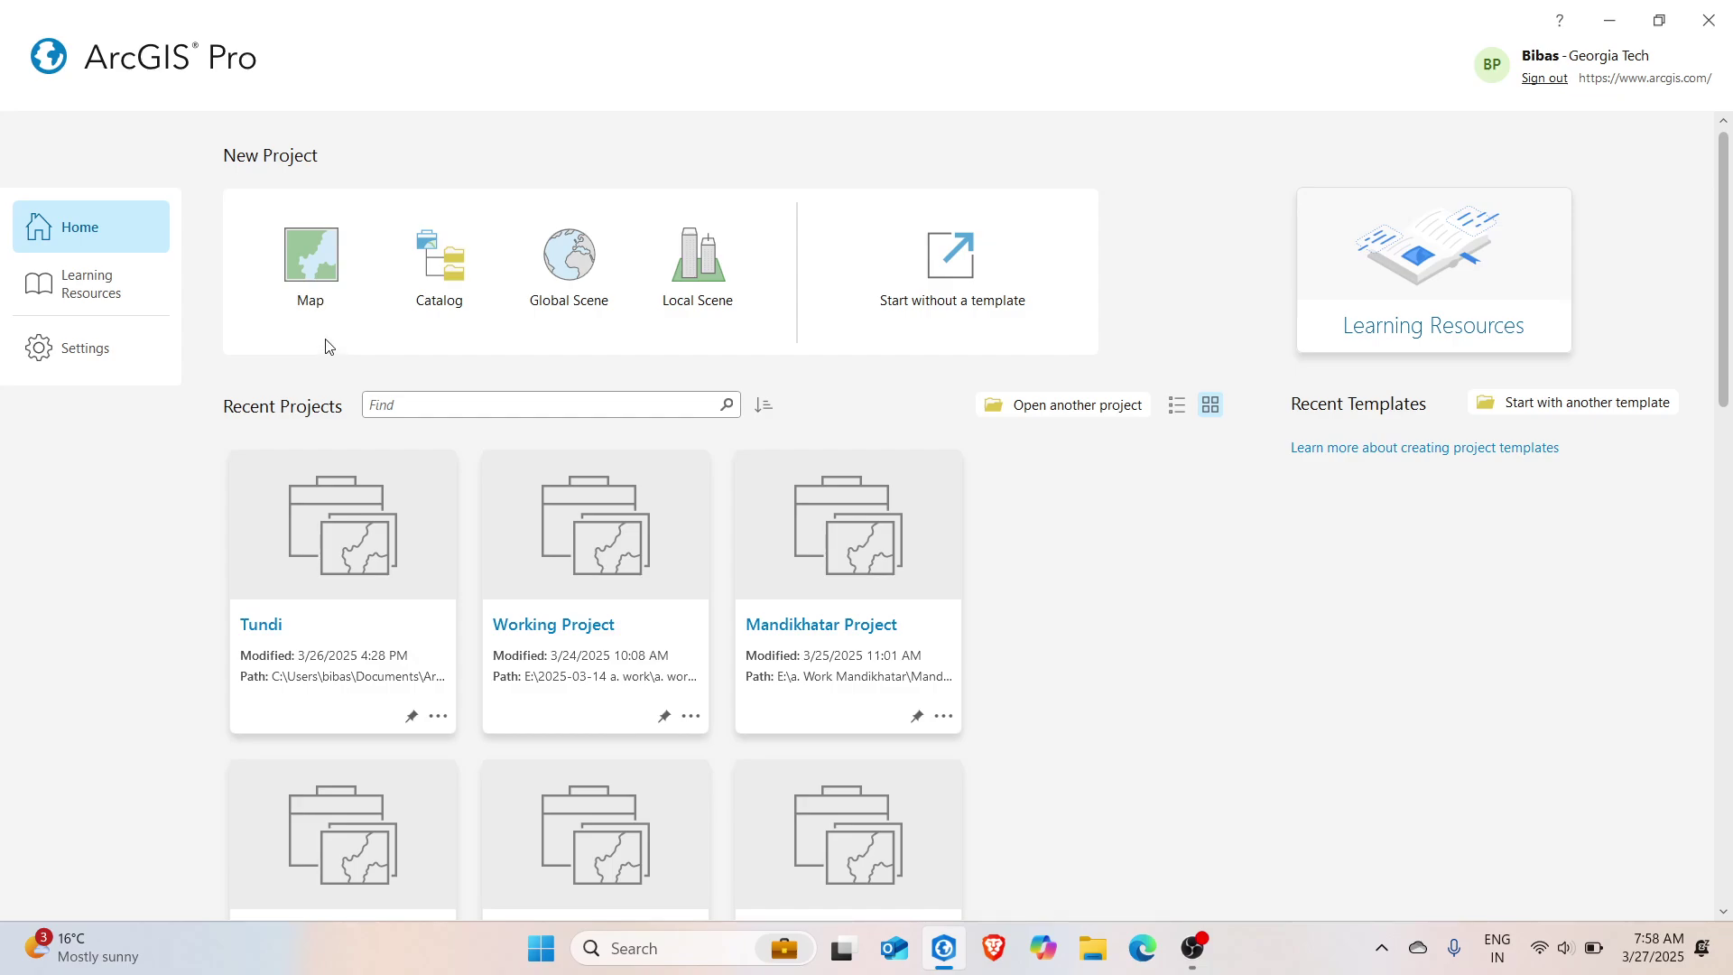
Create a new Map project named Day 1 in the default location, with its own project folder
click(317, 287)
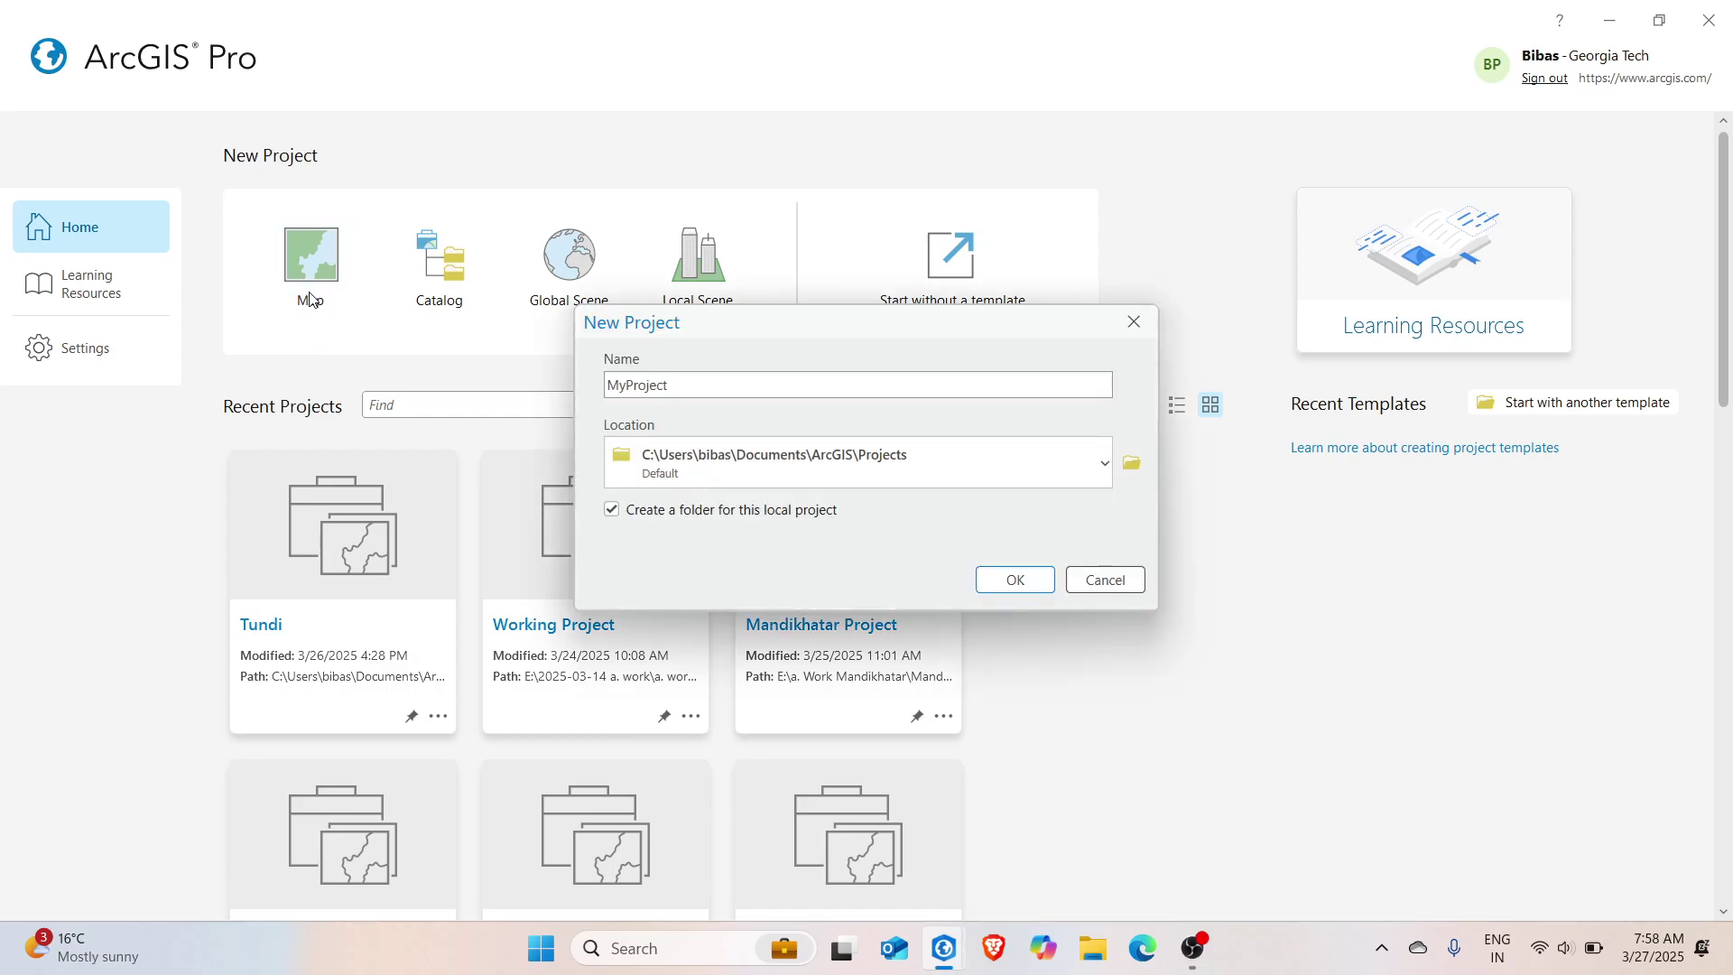
mouse_move(706, 330)
mouse_down()
mouse_move(646, 315)
mouse_move(674, 394)
mouse_move(677, 341)
mouse_up()
double_click(675, 399)
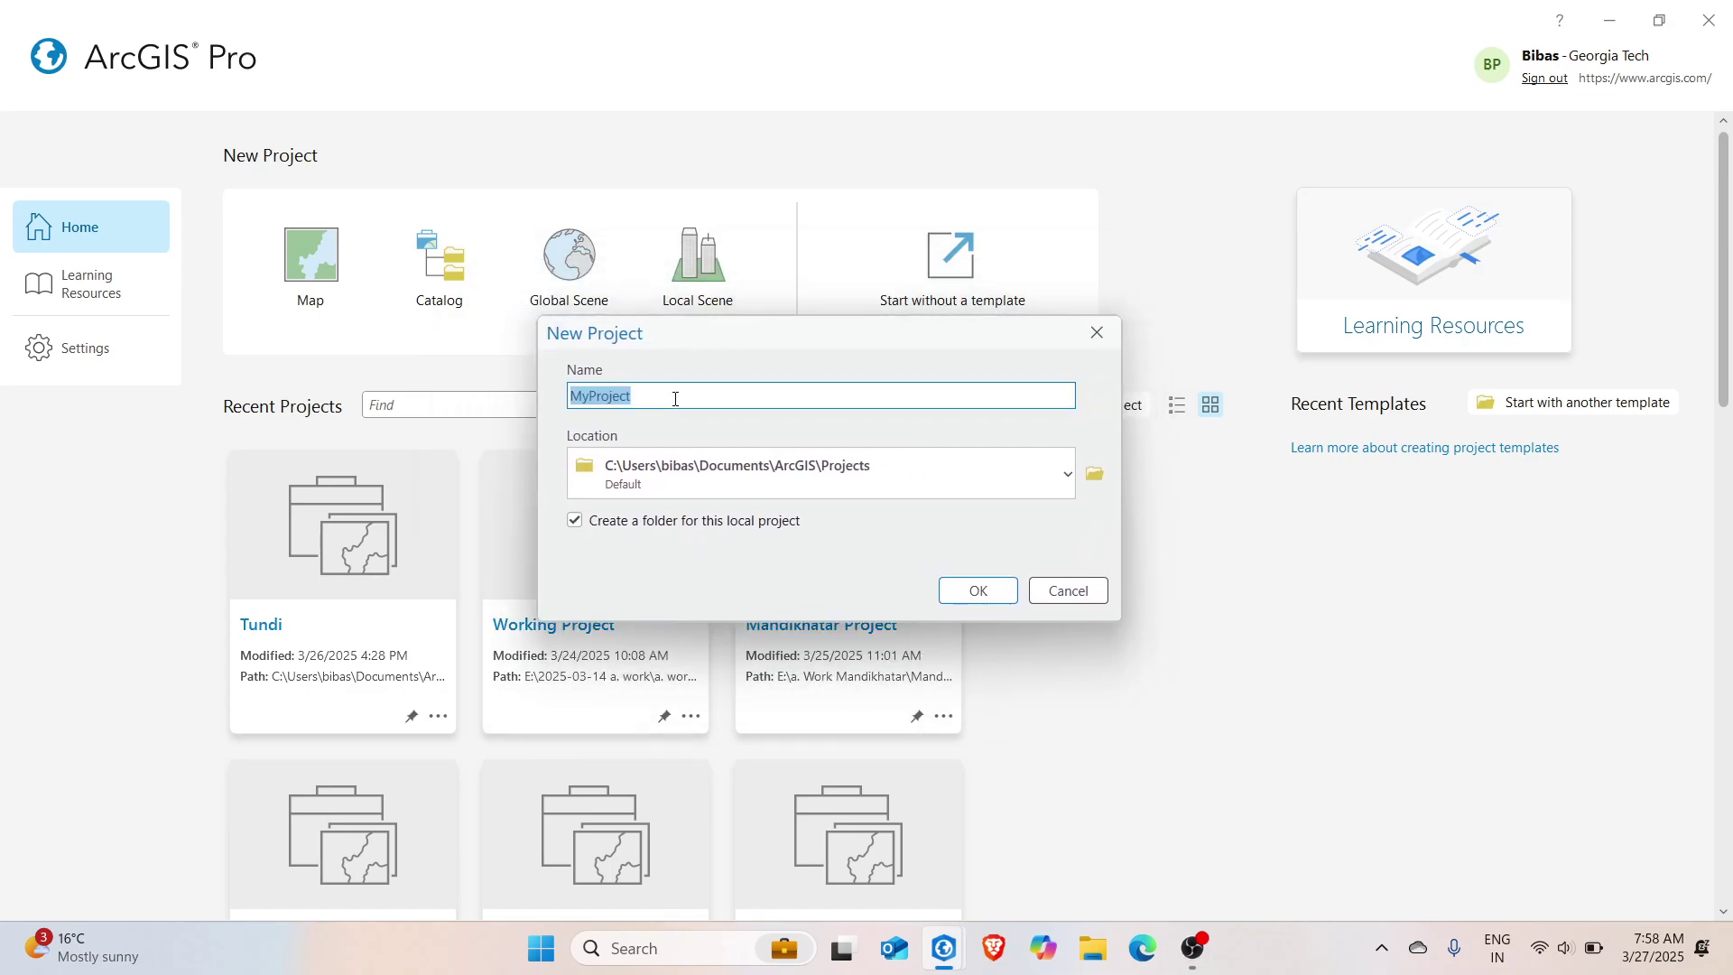
text(Day 1)
click(978, 590)
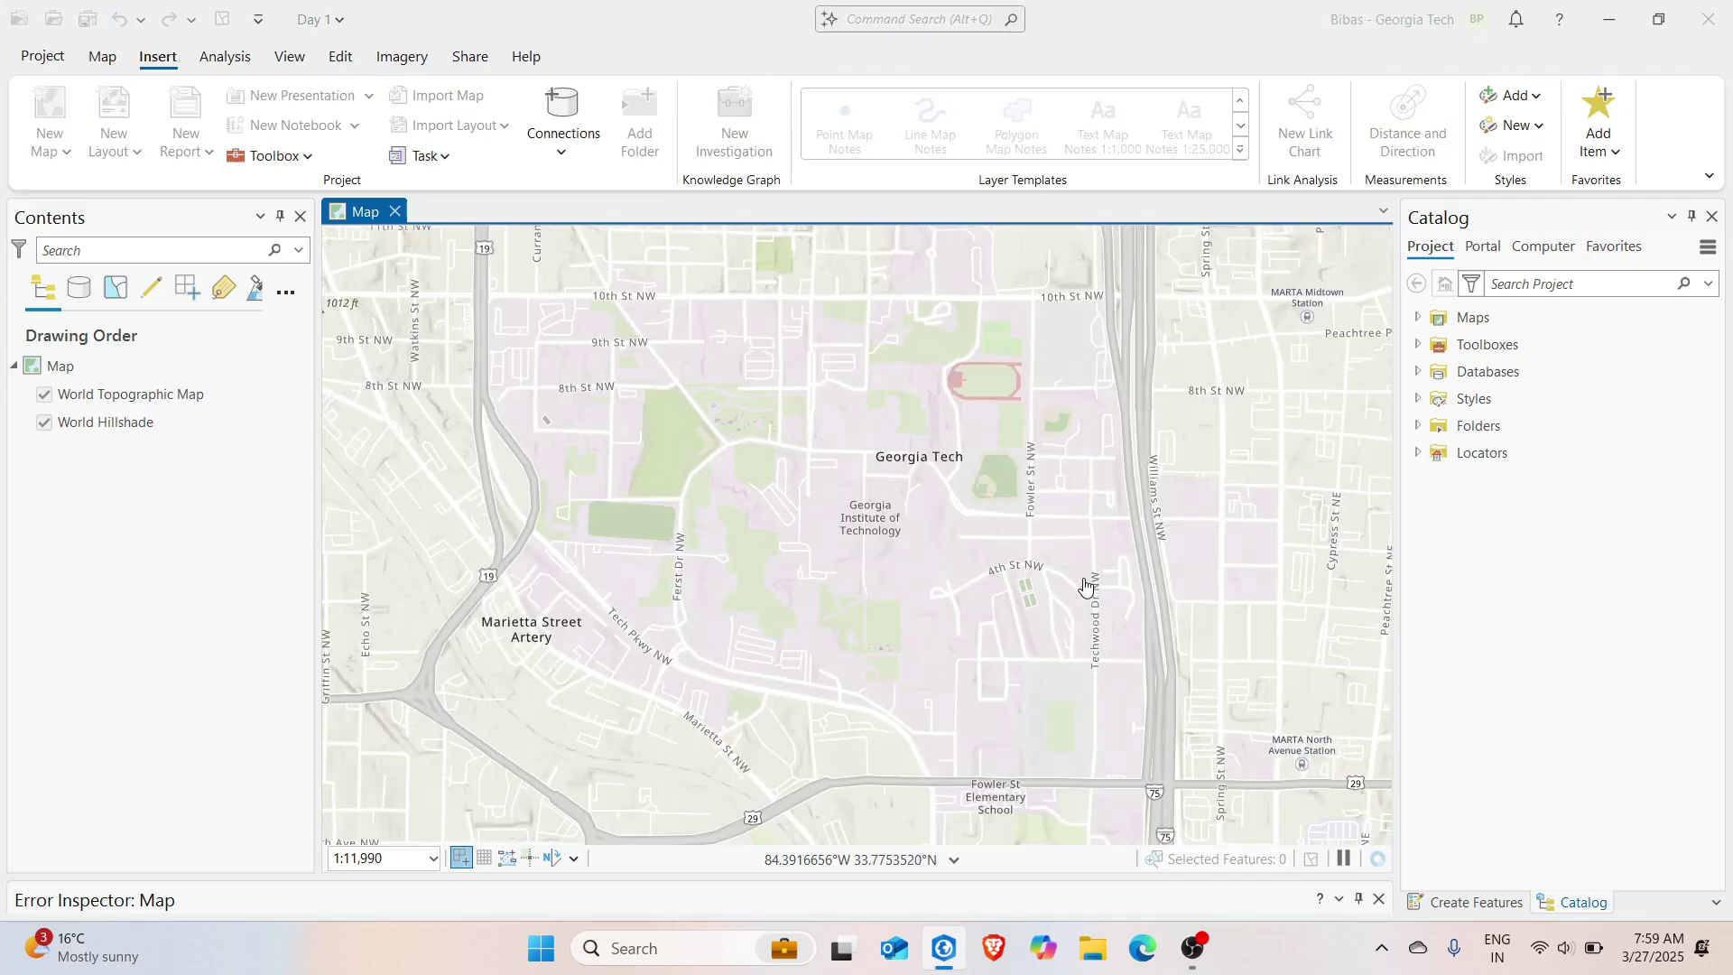
Review the New, Open and Info pages of the Day 1 project, including its metadata, and return to the map
click(43, 56)
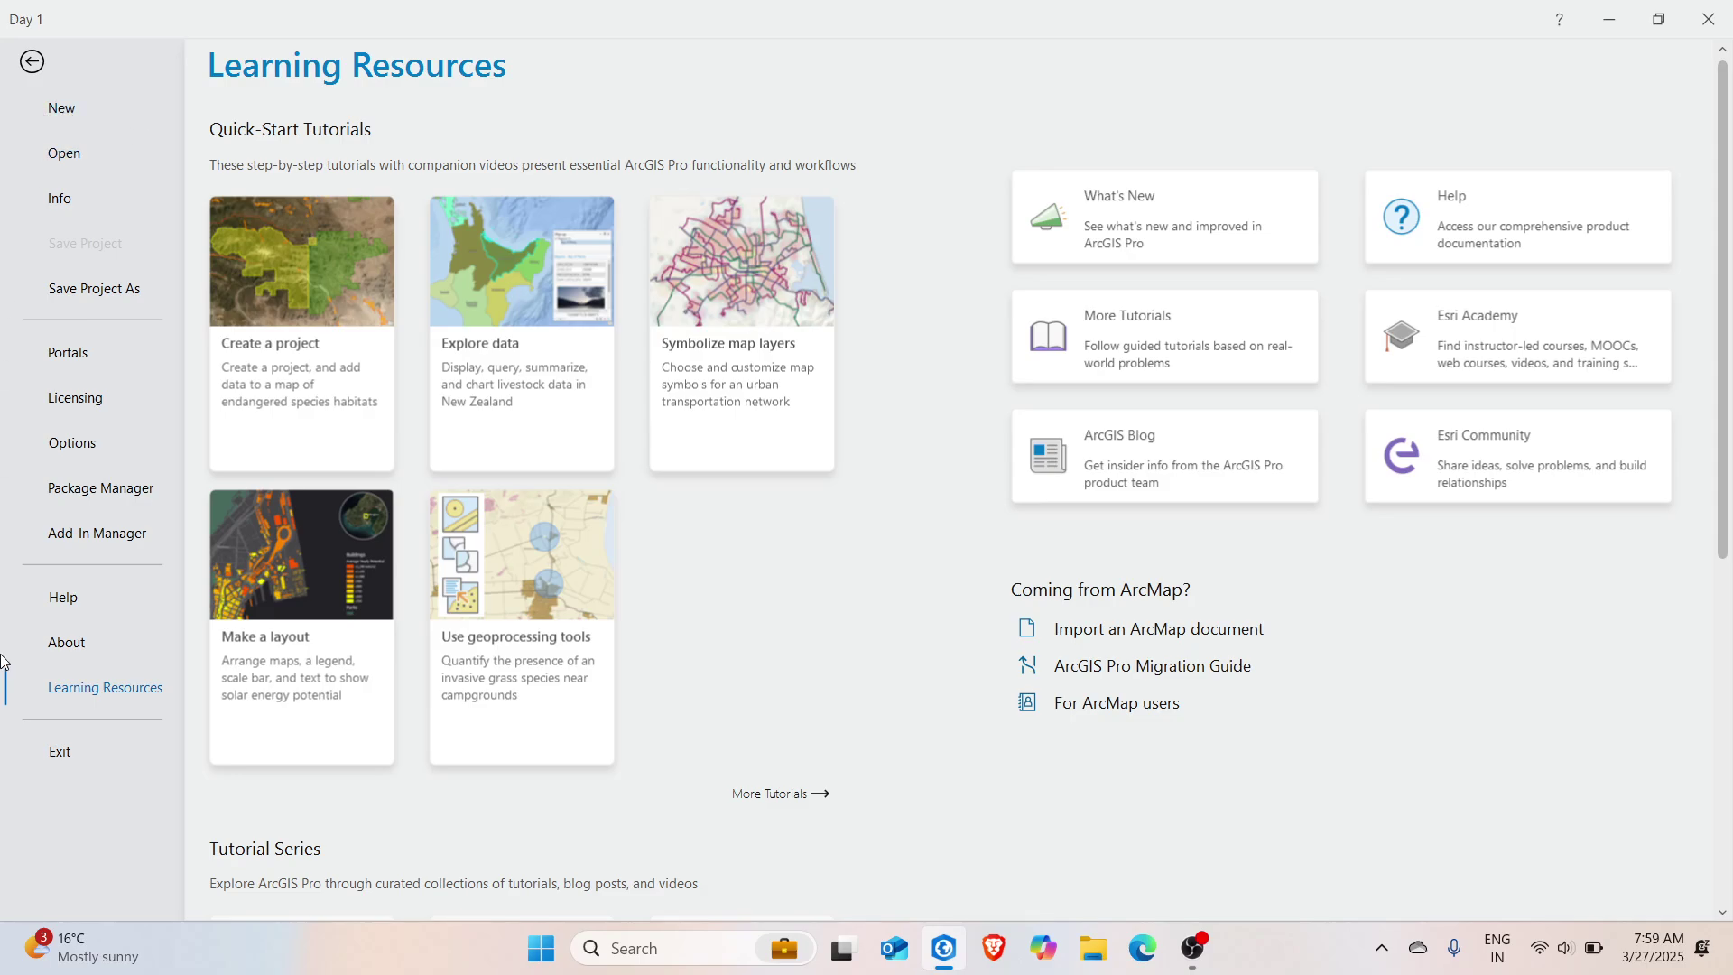
click(78, 108)
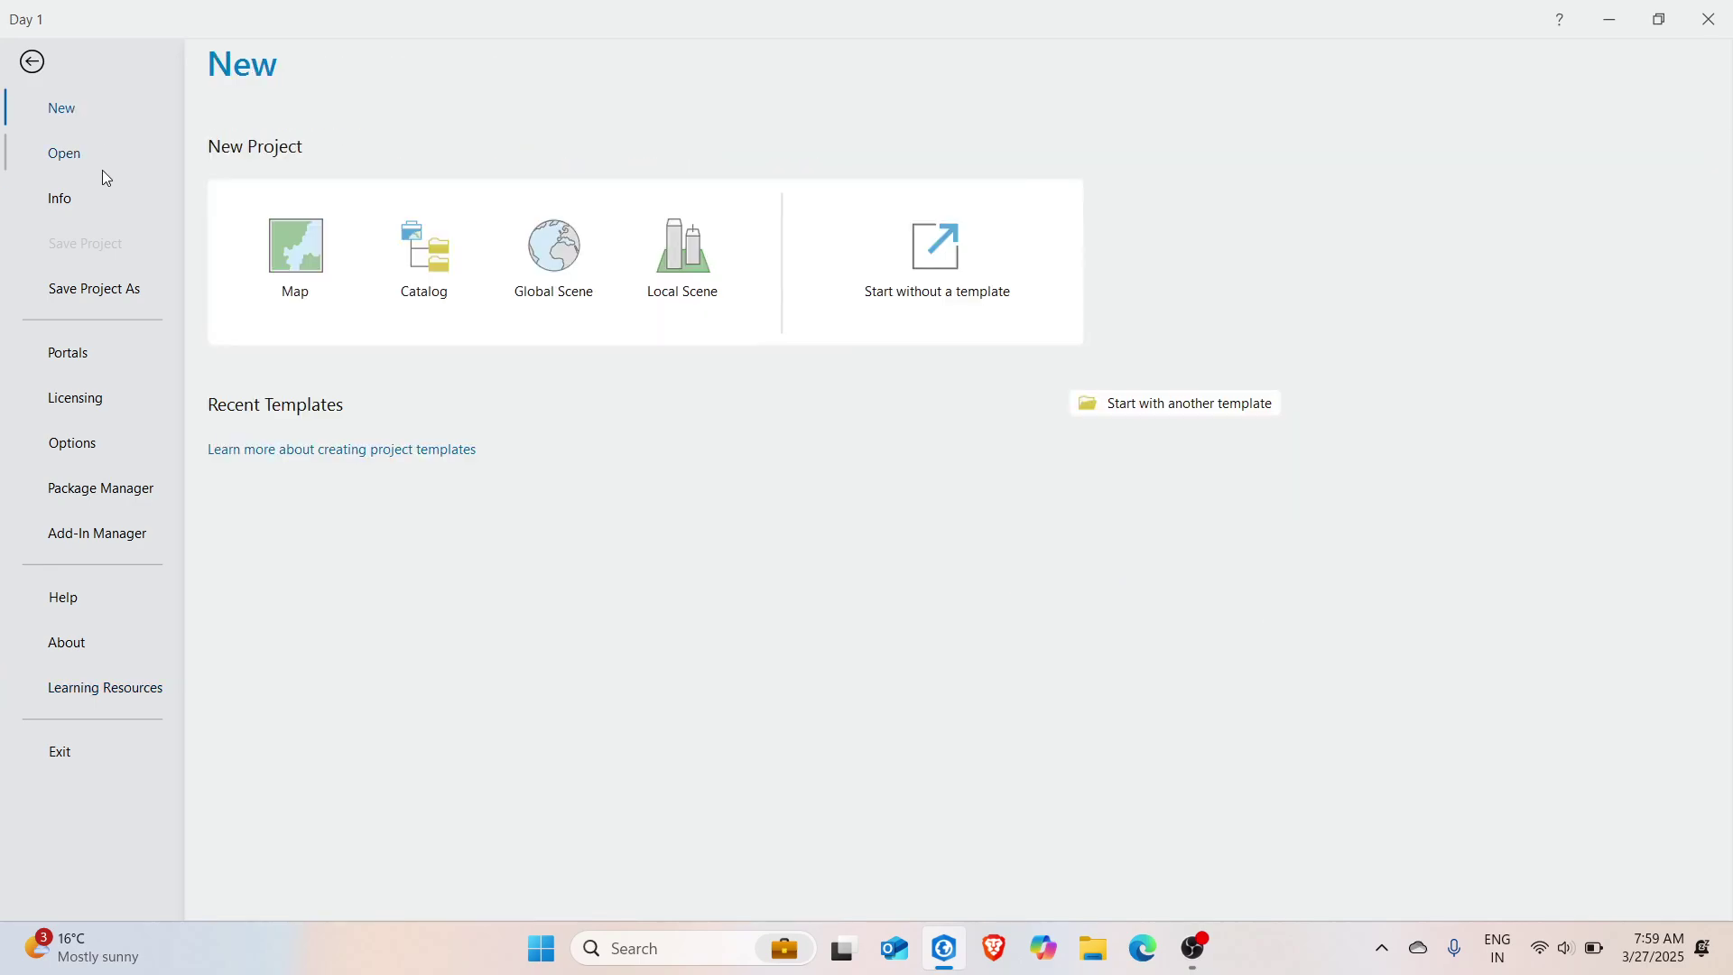
click(85, 155)
click(73, 201)
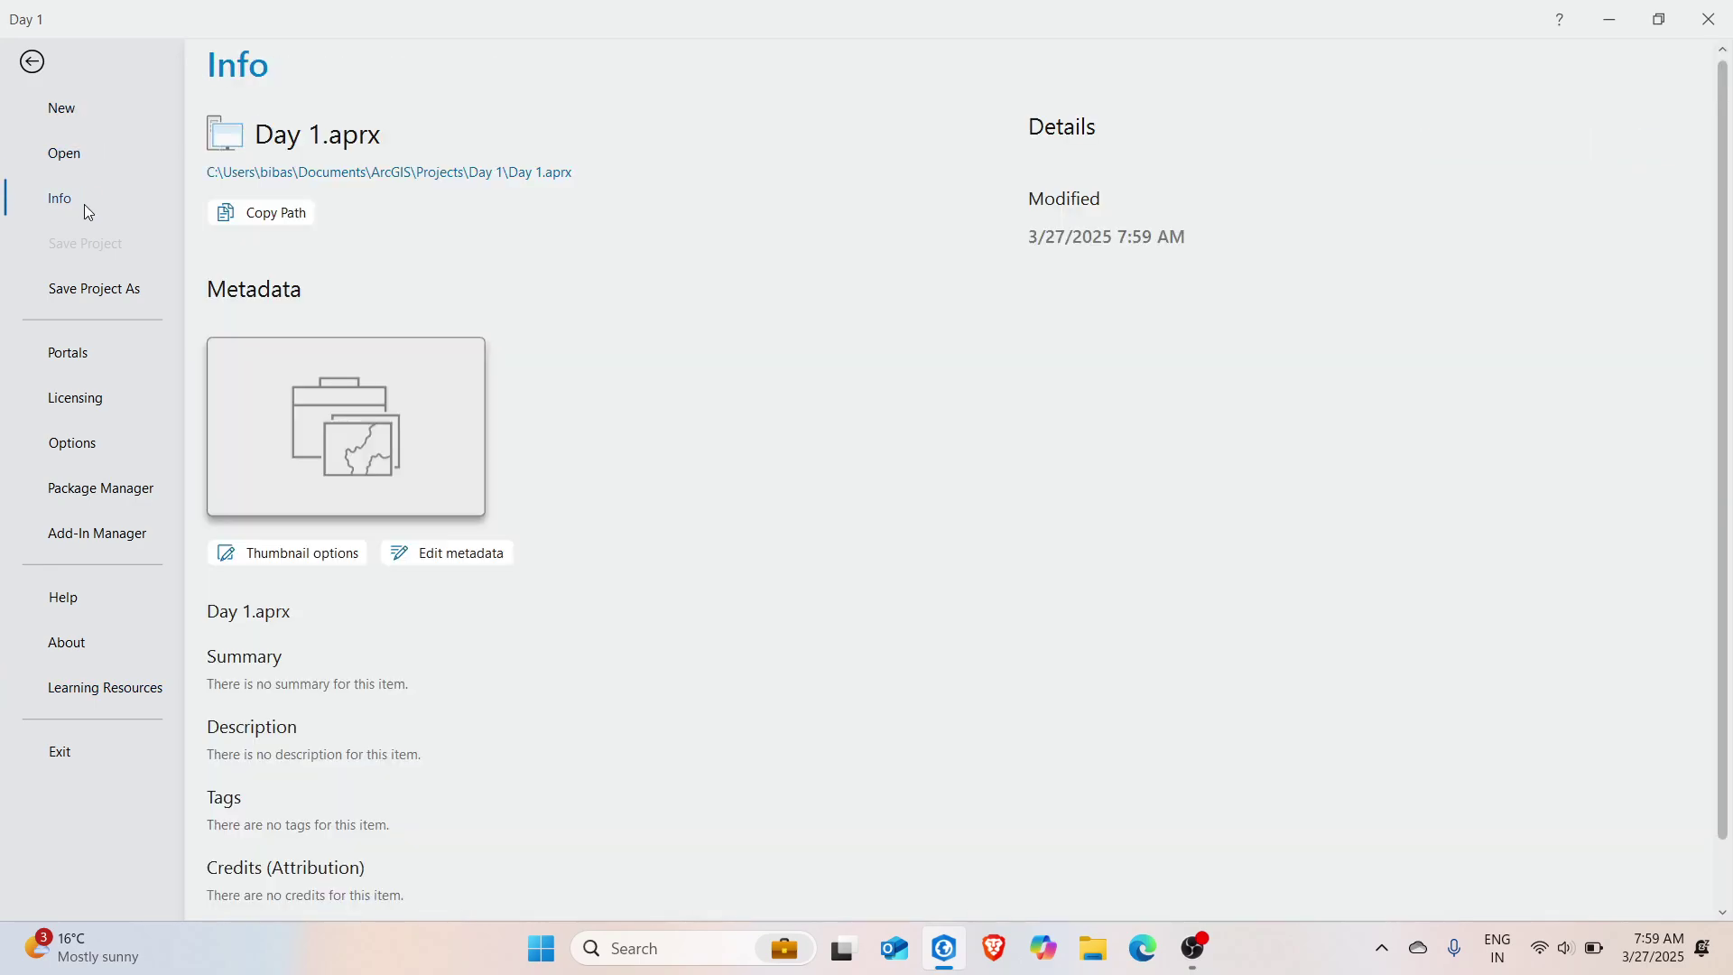
scroll(728, 440, down, 1)
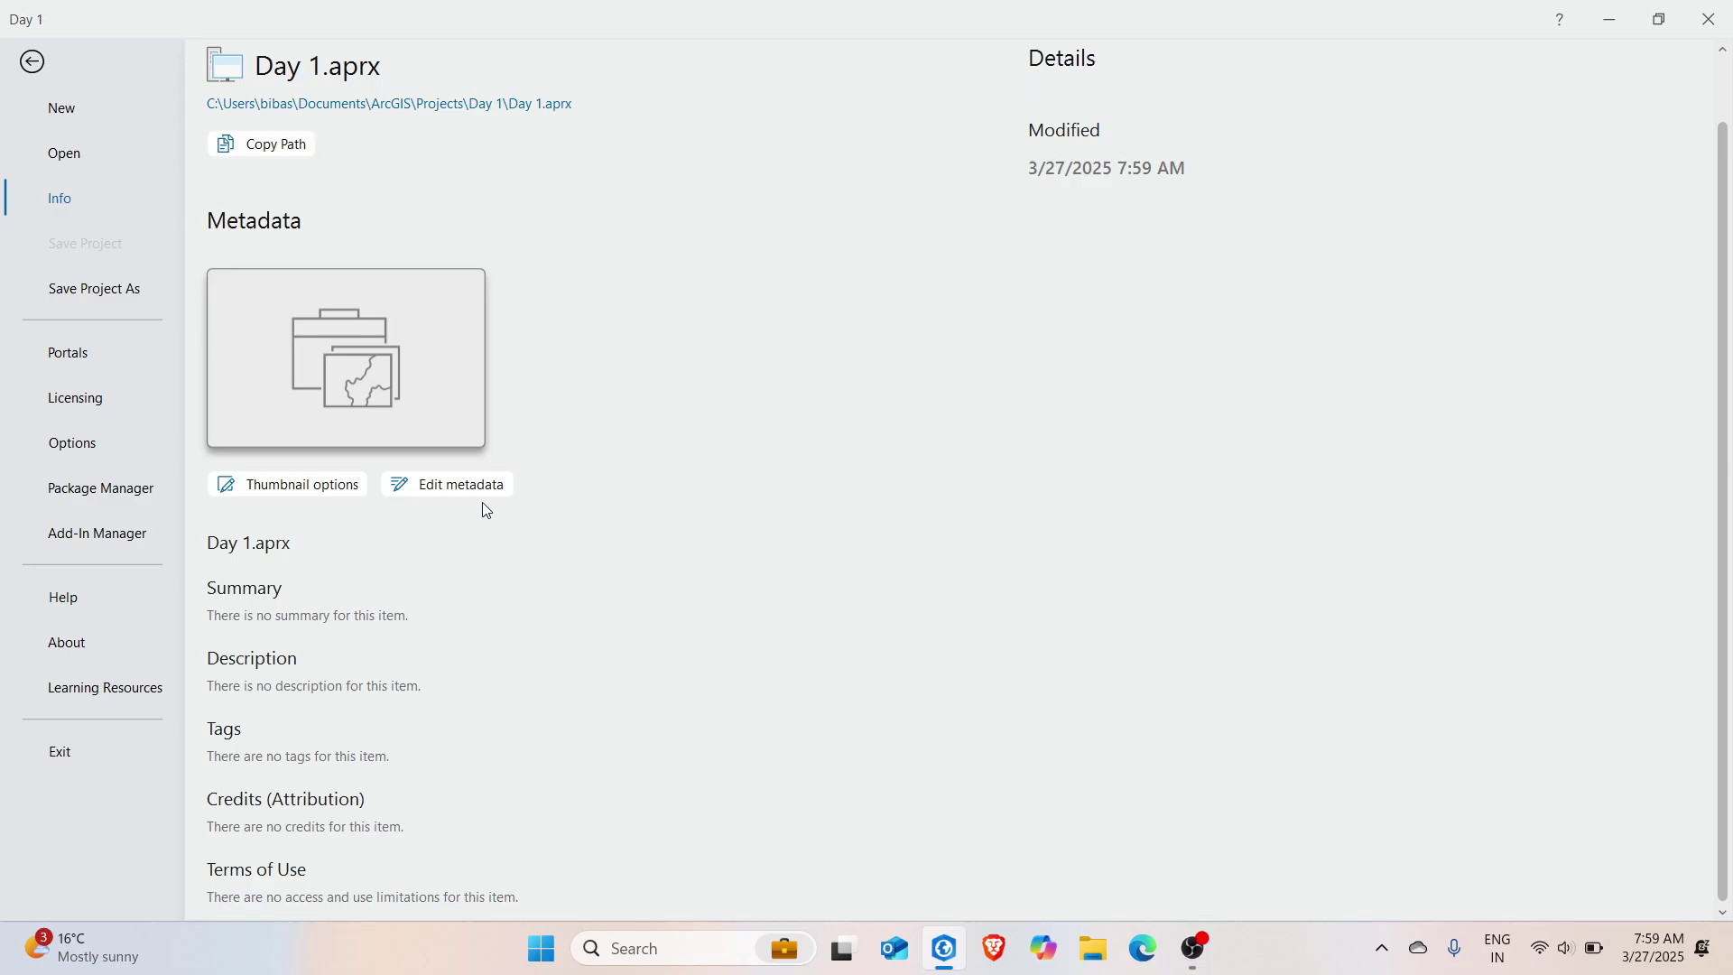
scroll(438, 501, up, 1)
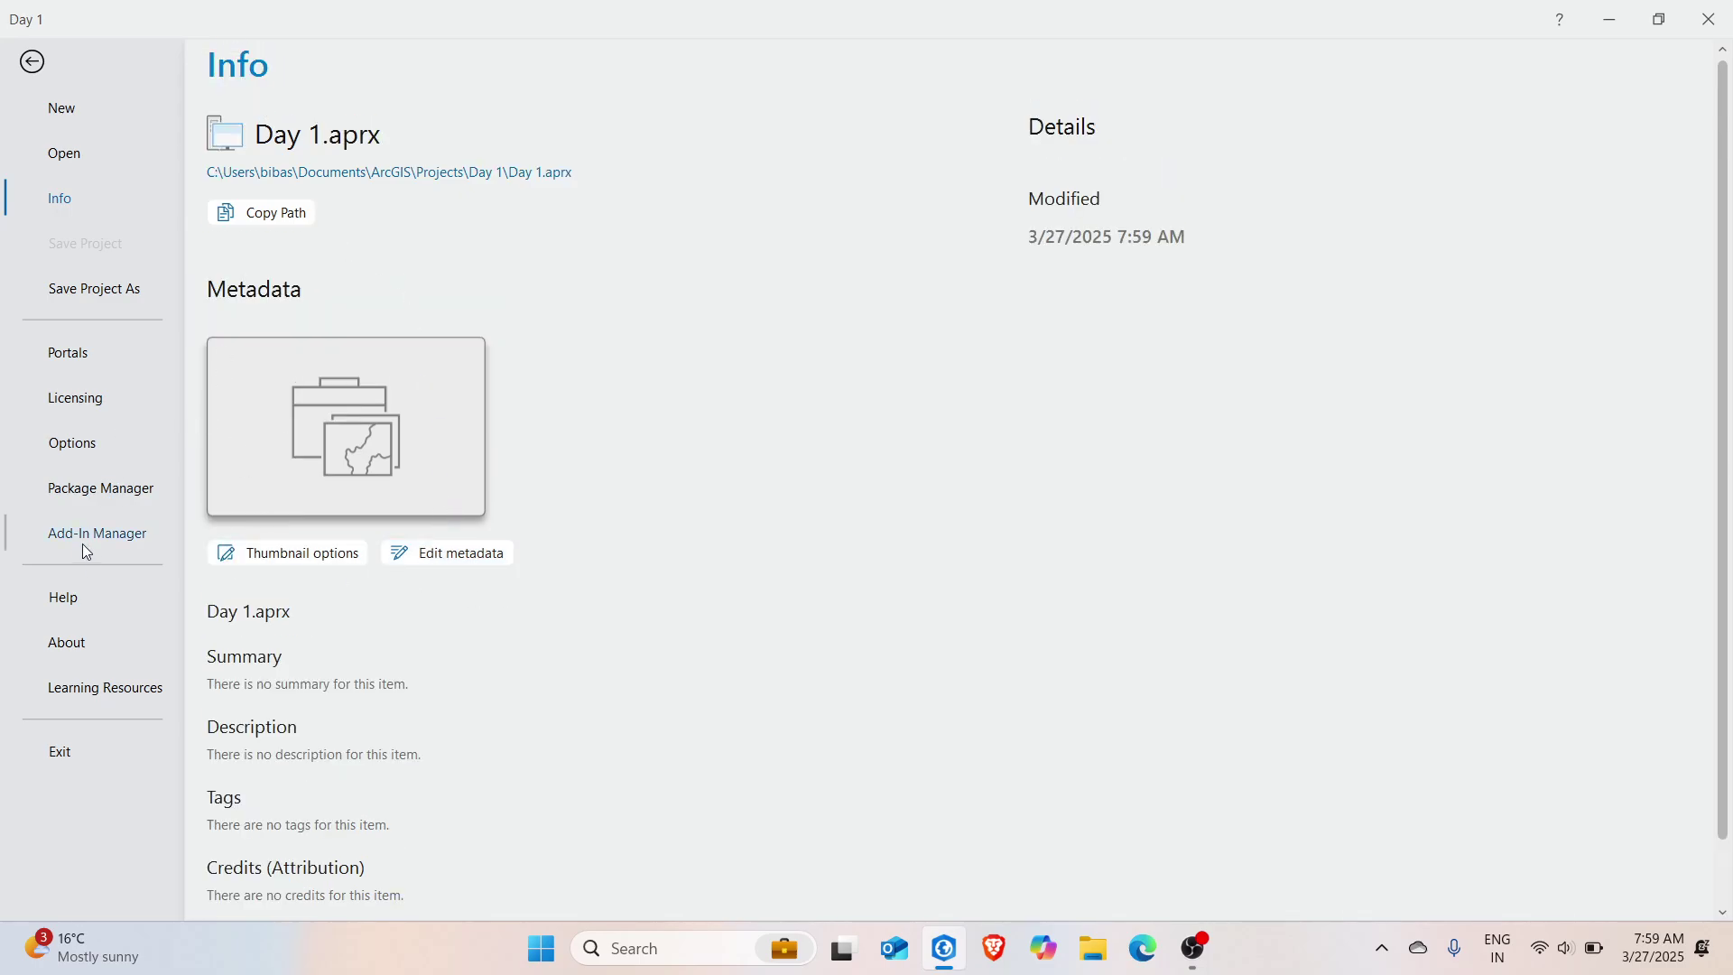
click(33, 63)
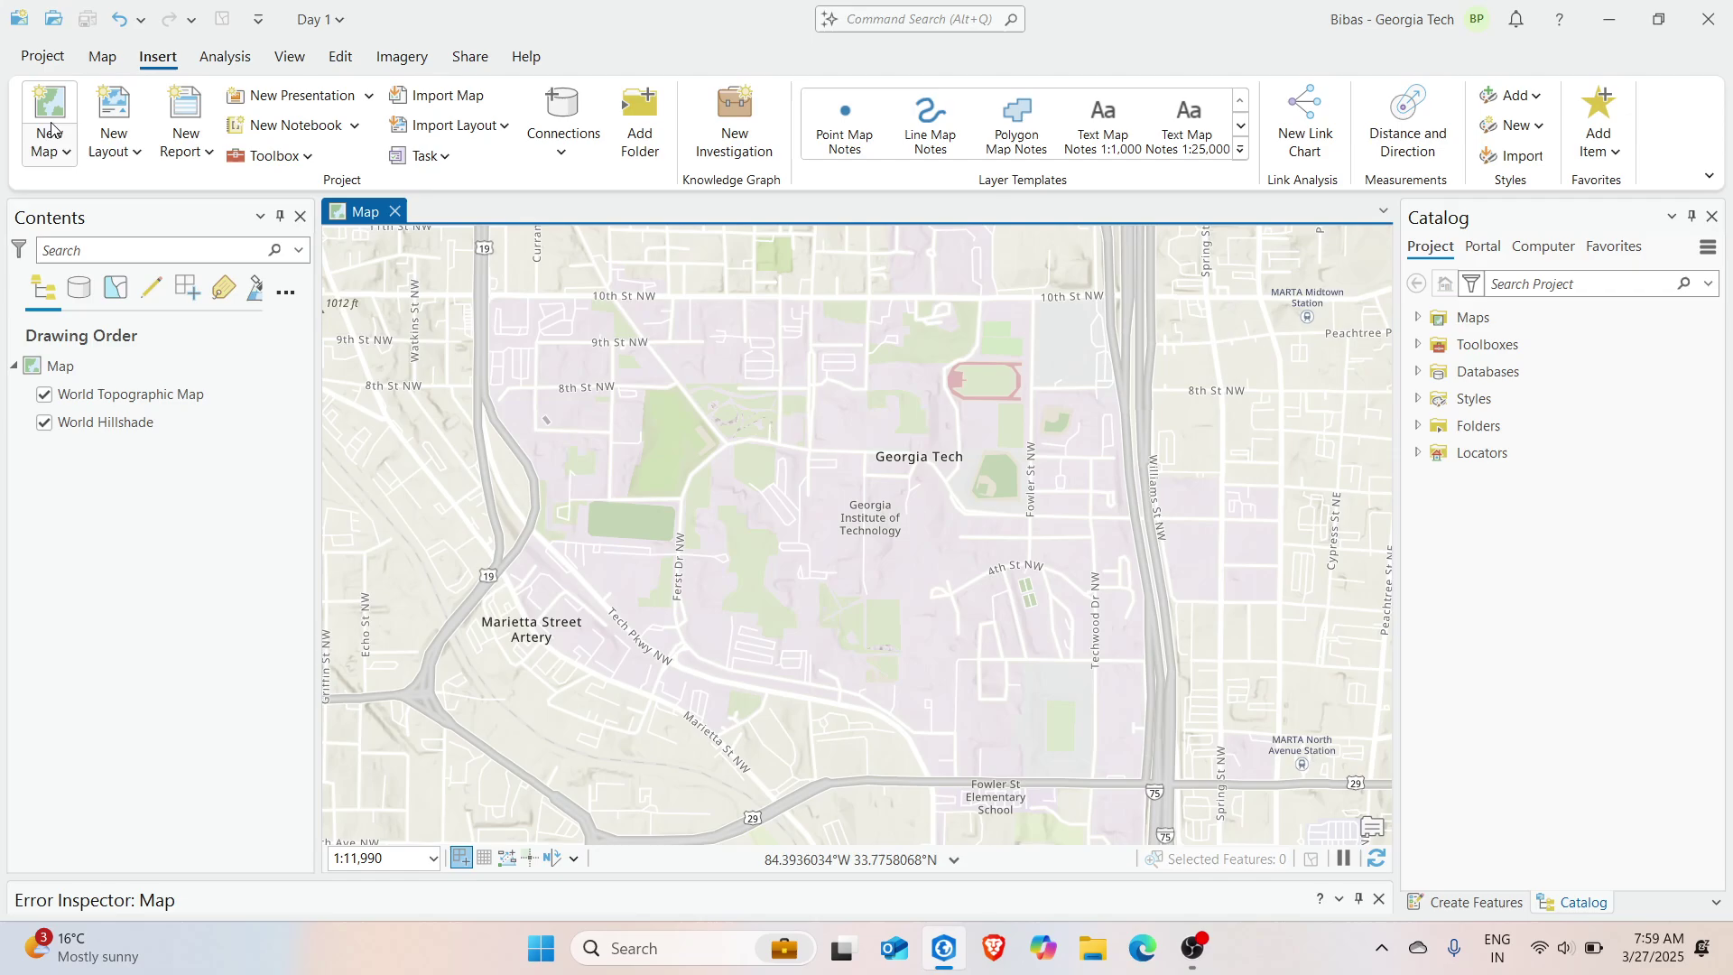
Show the map tools and view the basemap from the Georgia Tech campus out to the wider Atlanta area
click(102, 57)
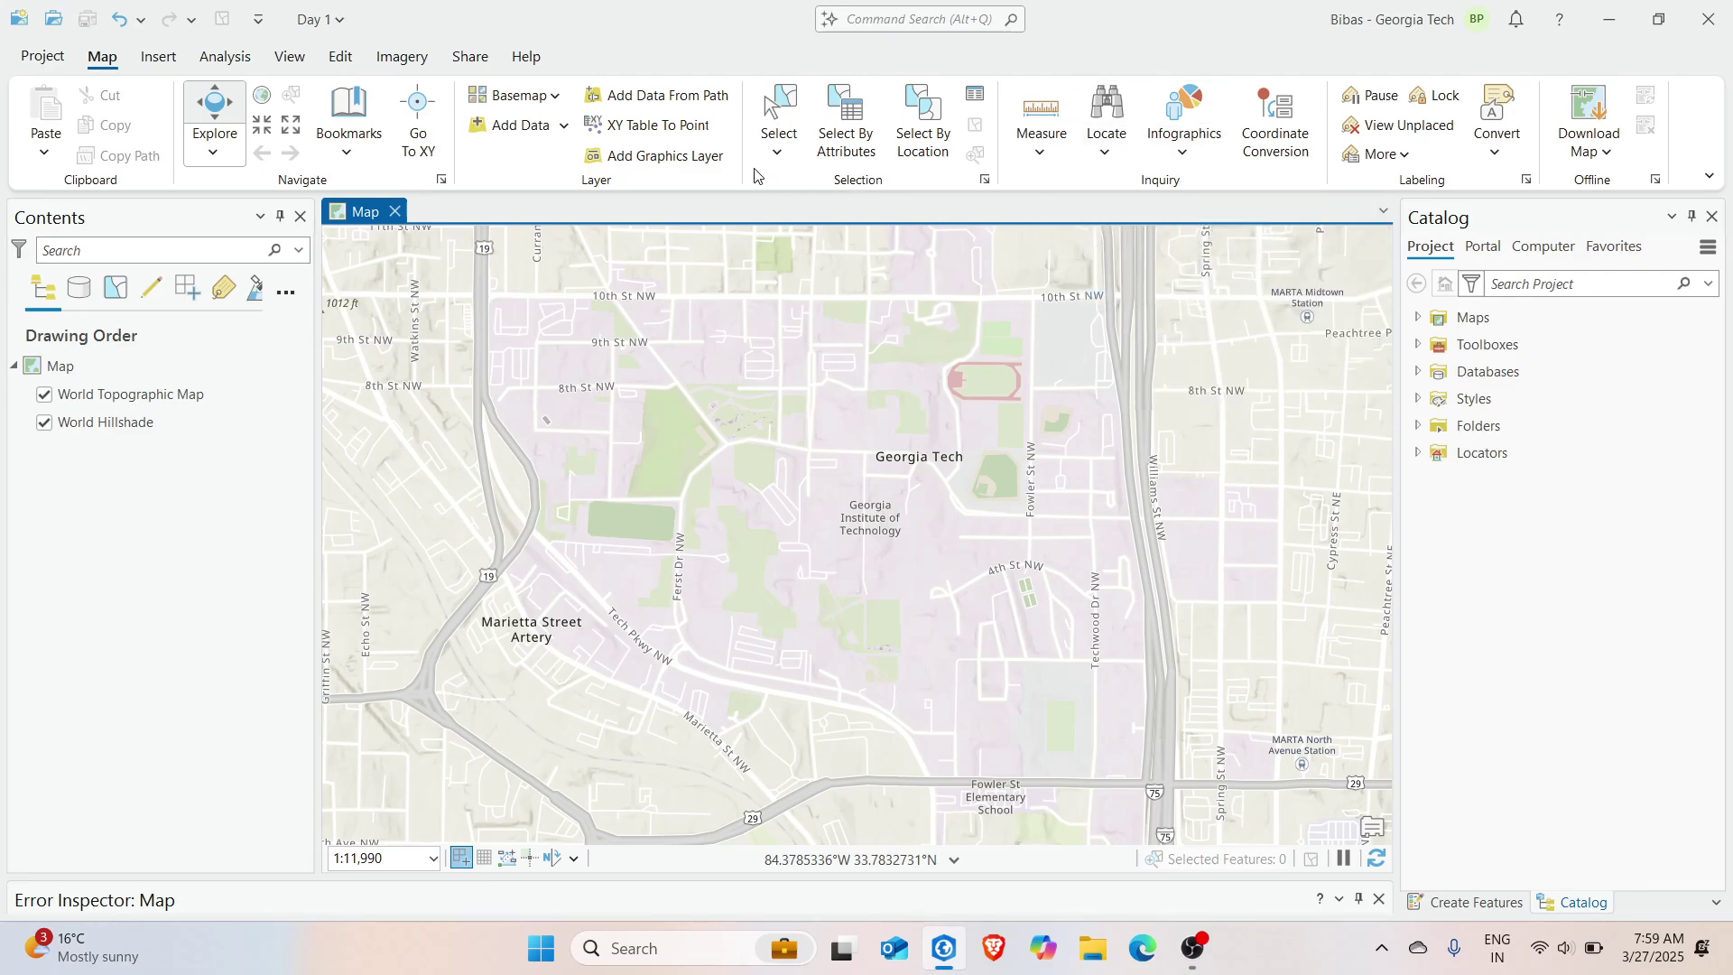
scroll(943, 550, down, 5)
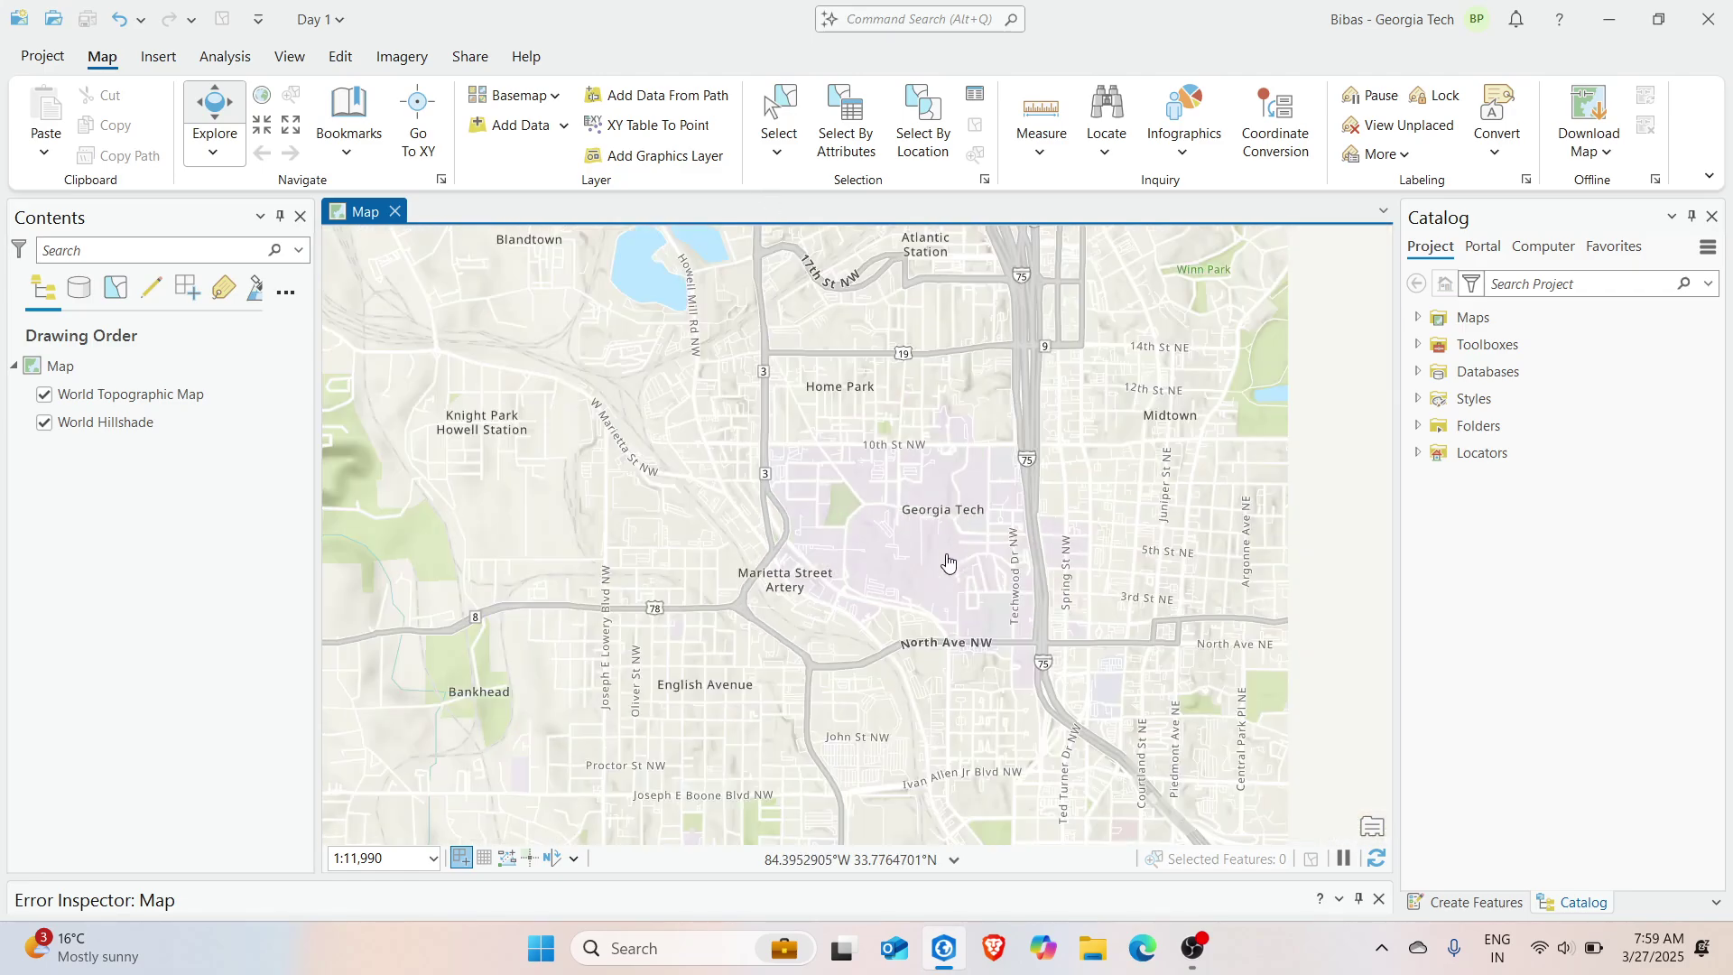
scroll(939, 550, up, 3)
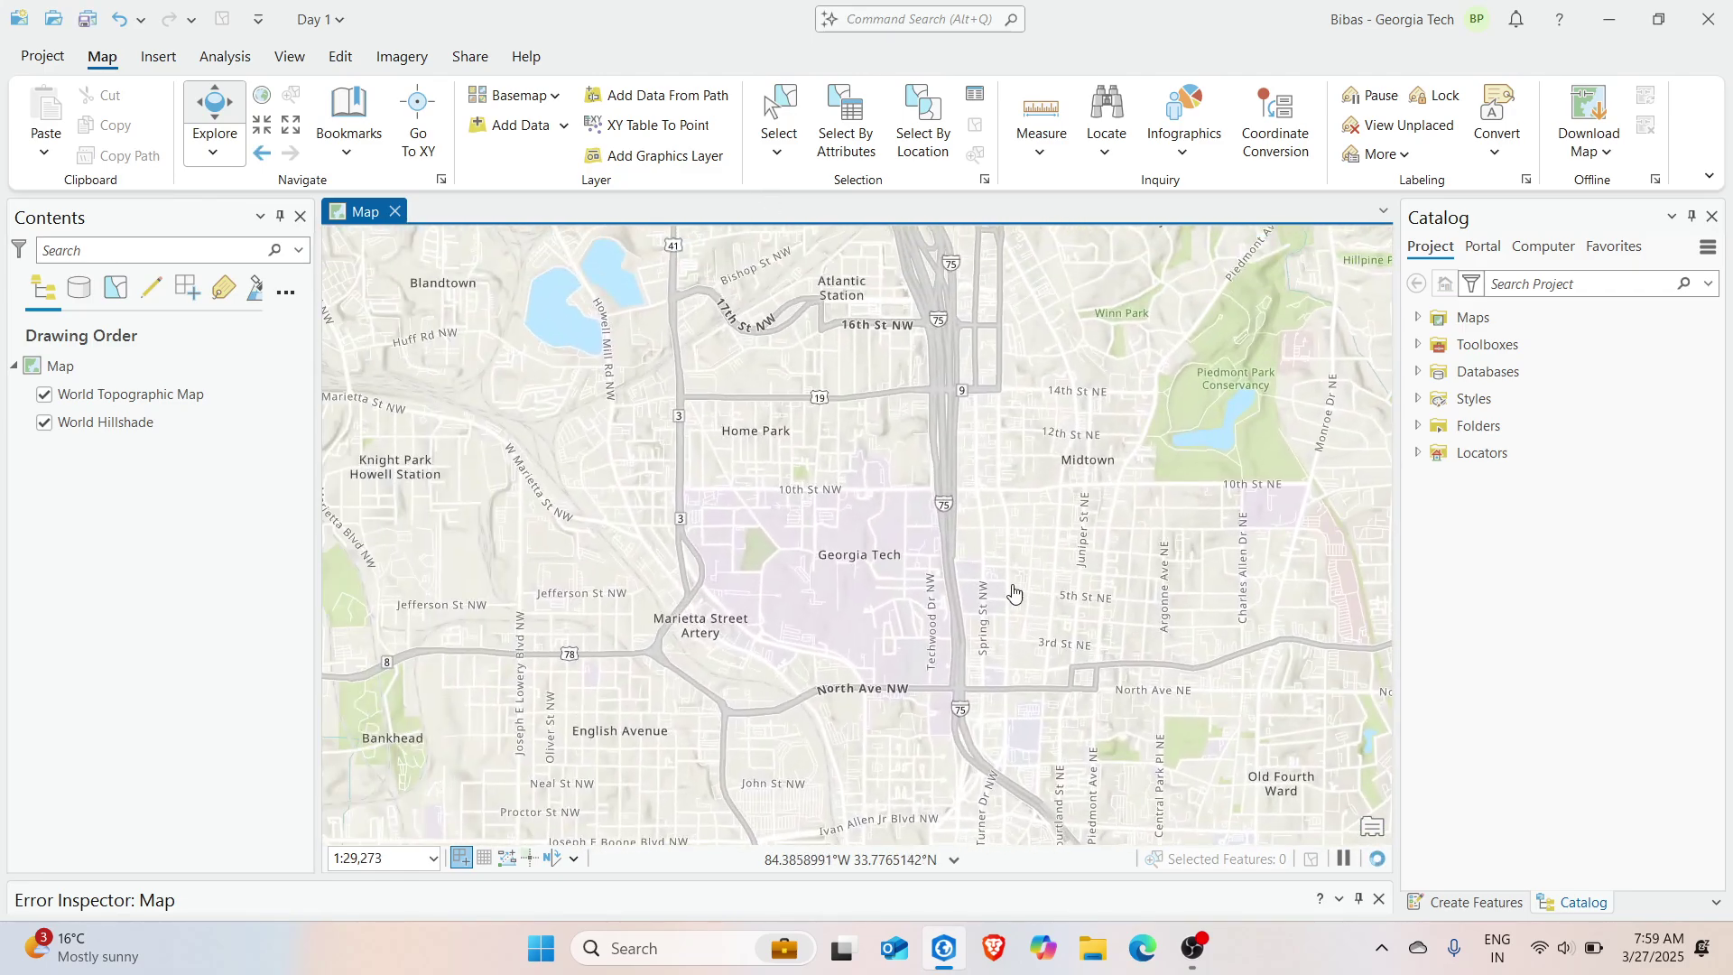
scroll(858, 482, down, 2)
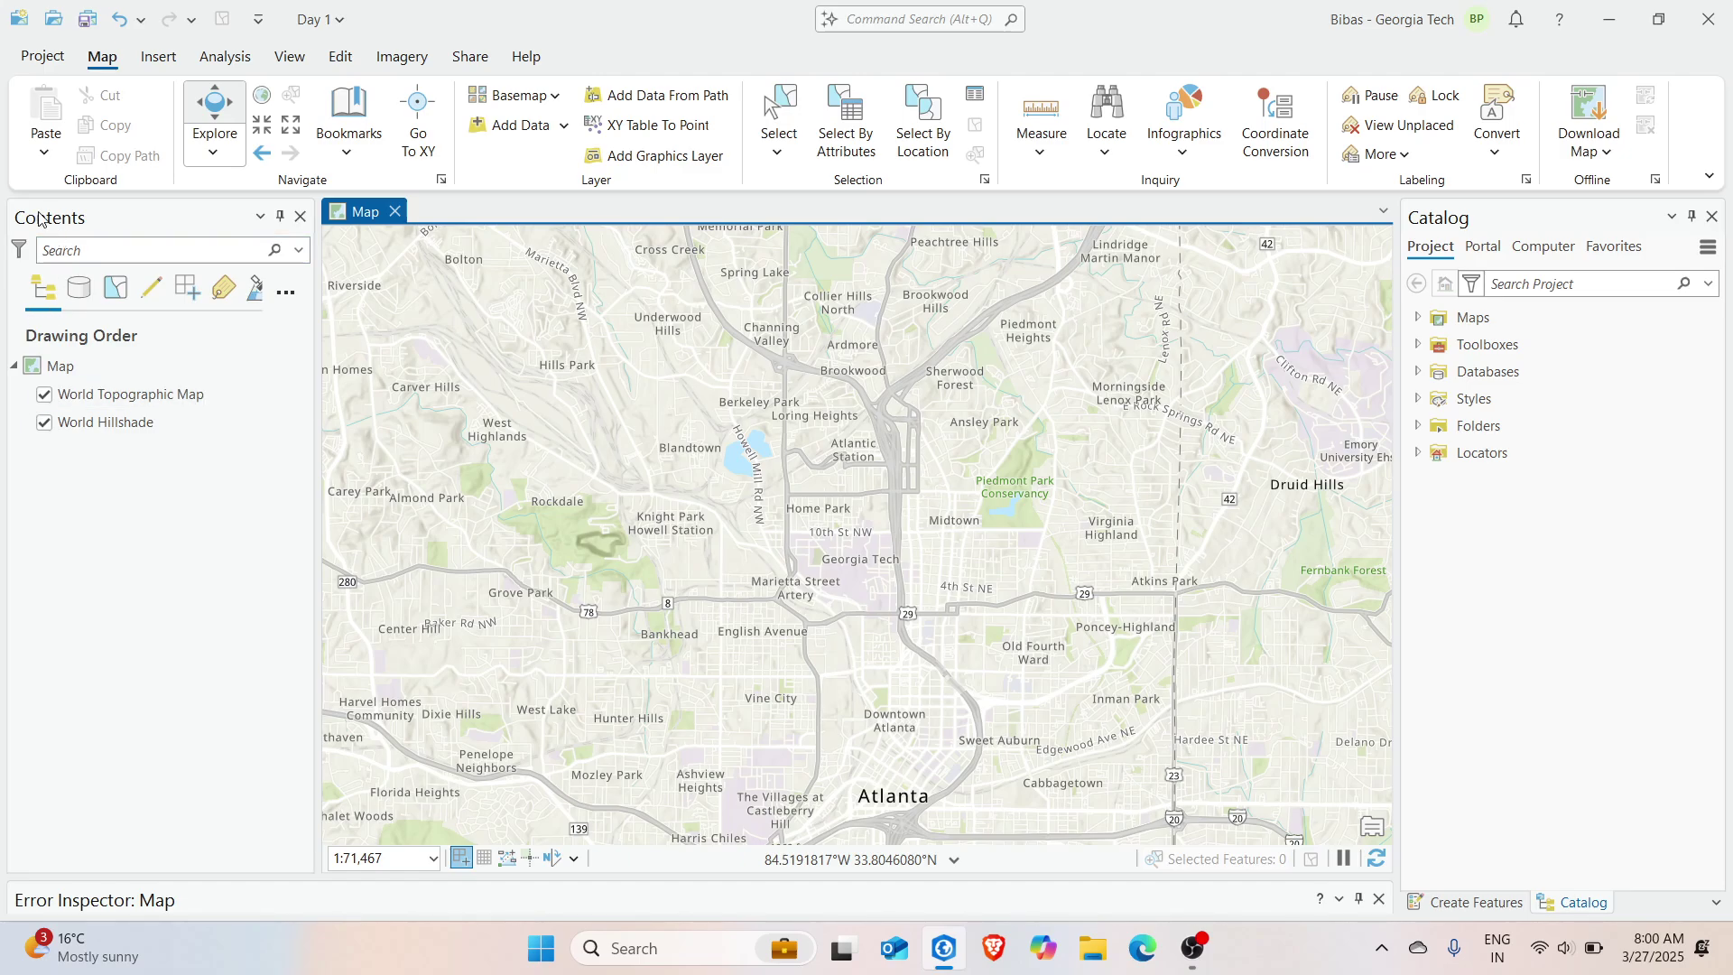
Turn the World Topographic Map and World Hillshade layers off and back on to compare their effect on the map
click(72, 372)
click(104, 421)
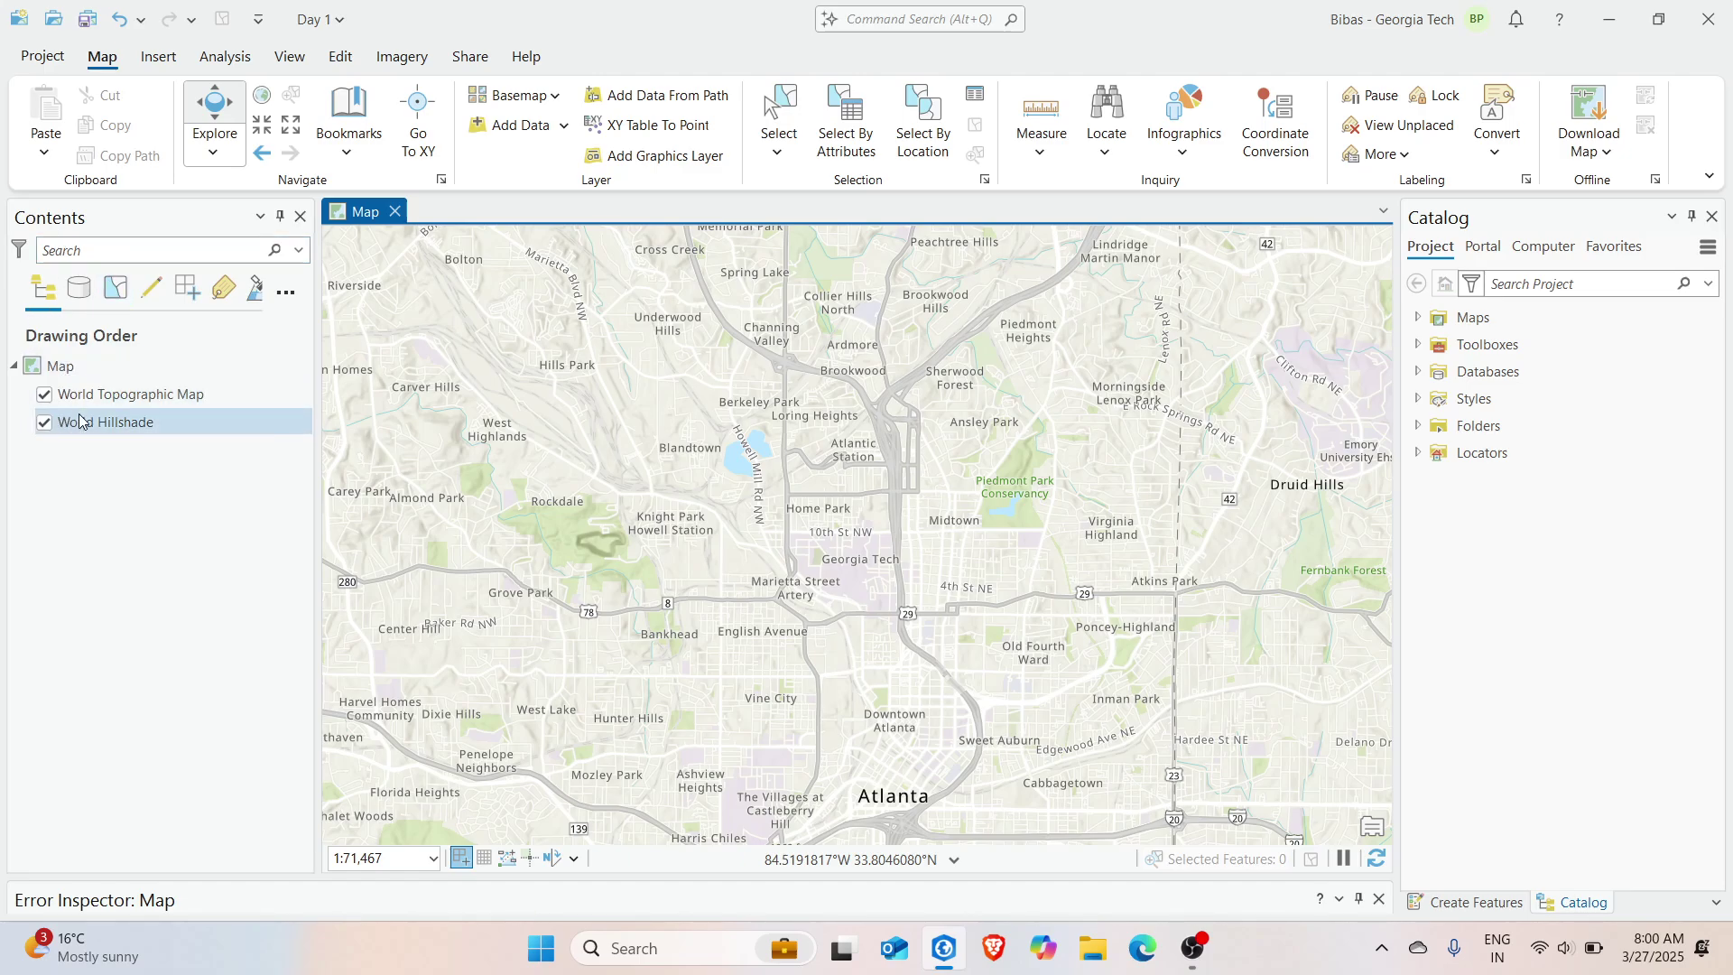
click(61, 365)
click(60, 365)
click(126, 394)
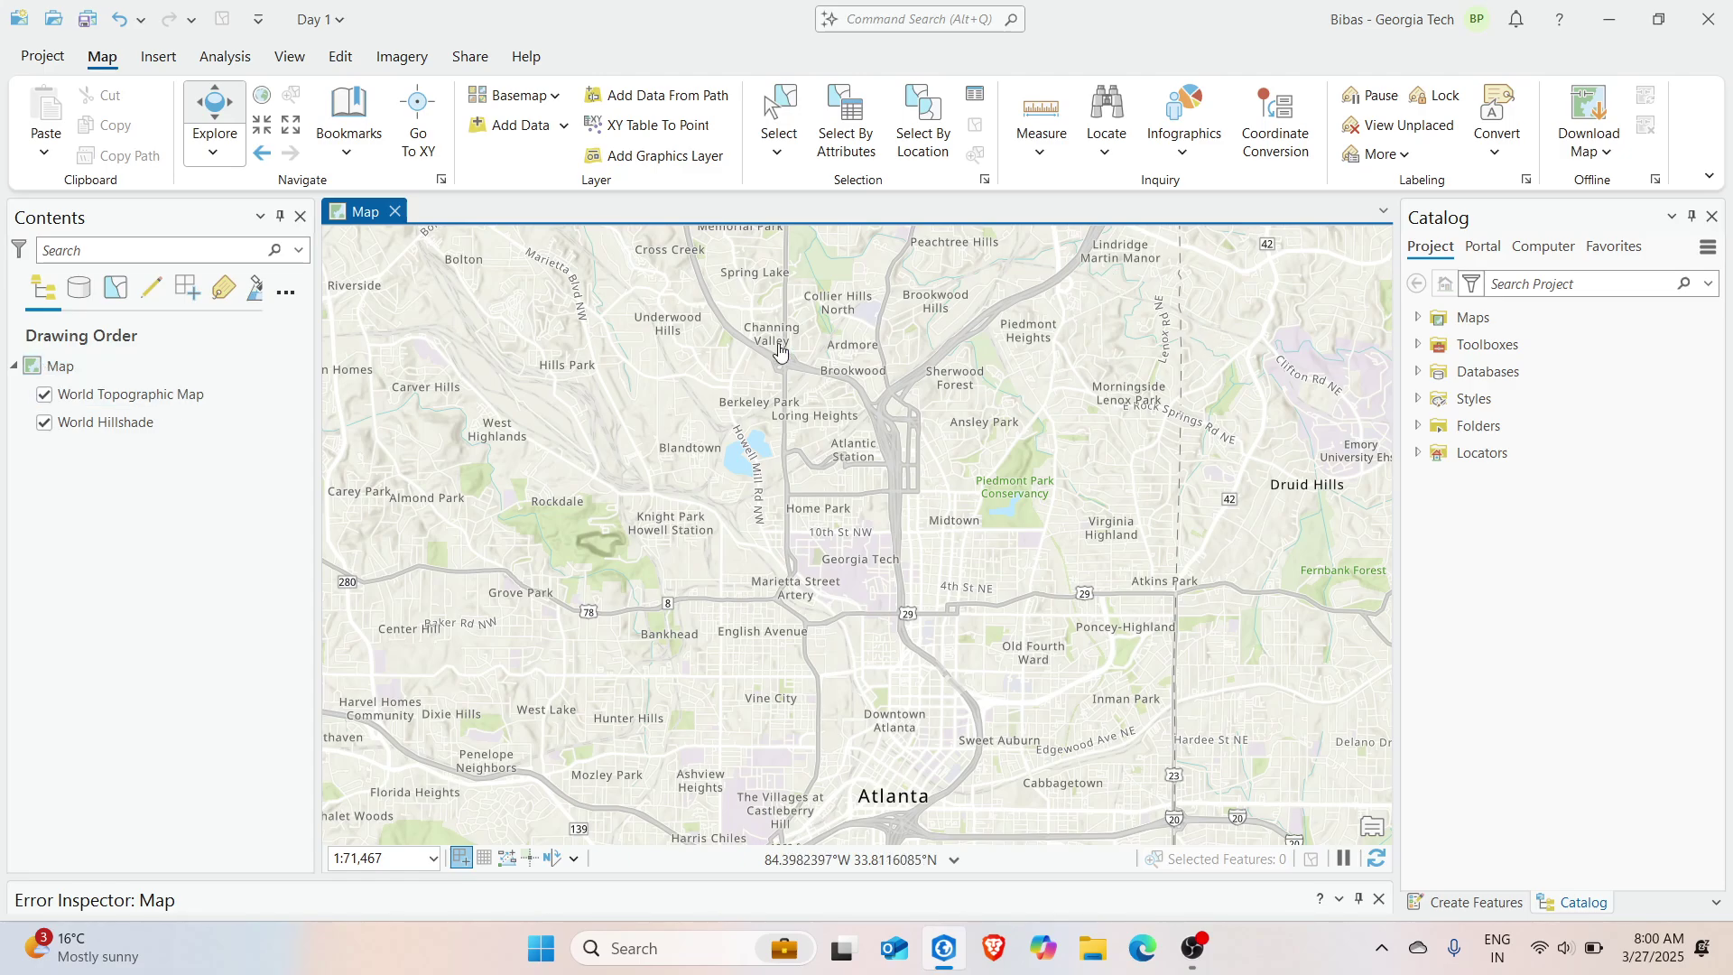
drag(780, 352, 884, 404)
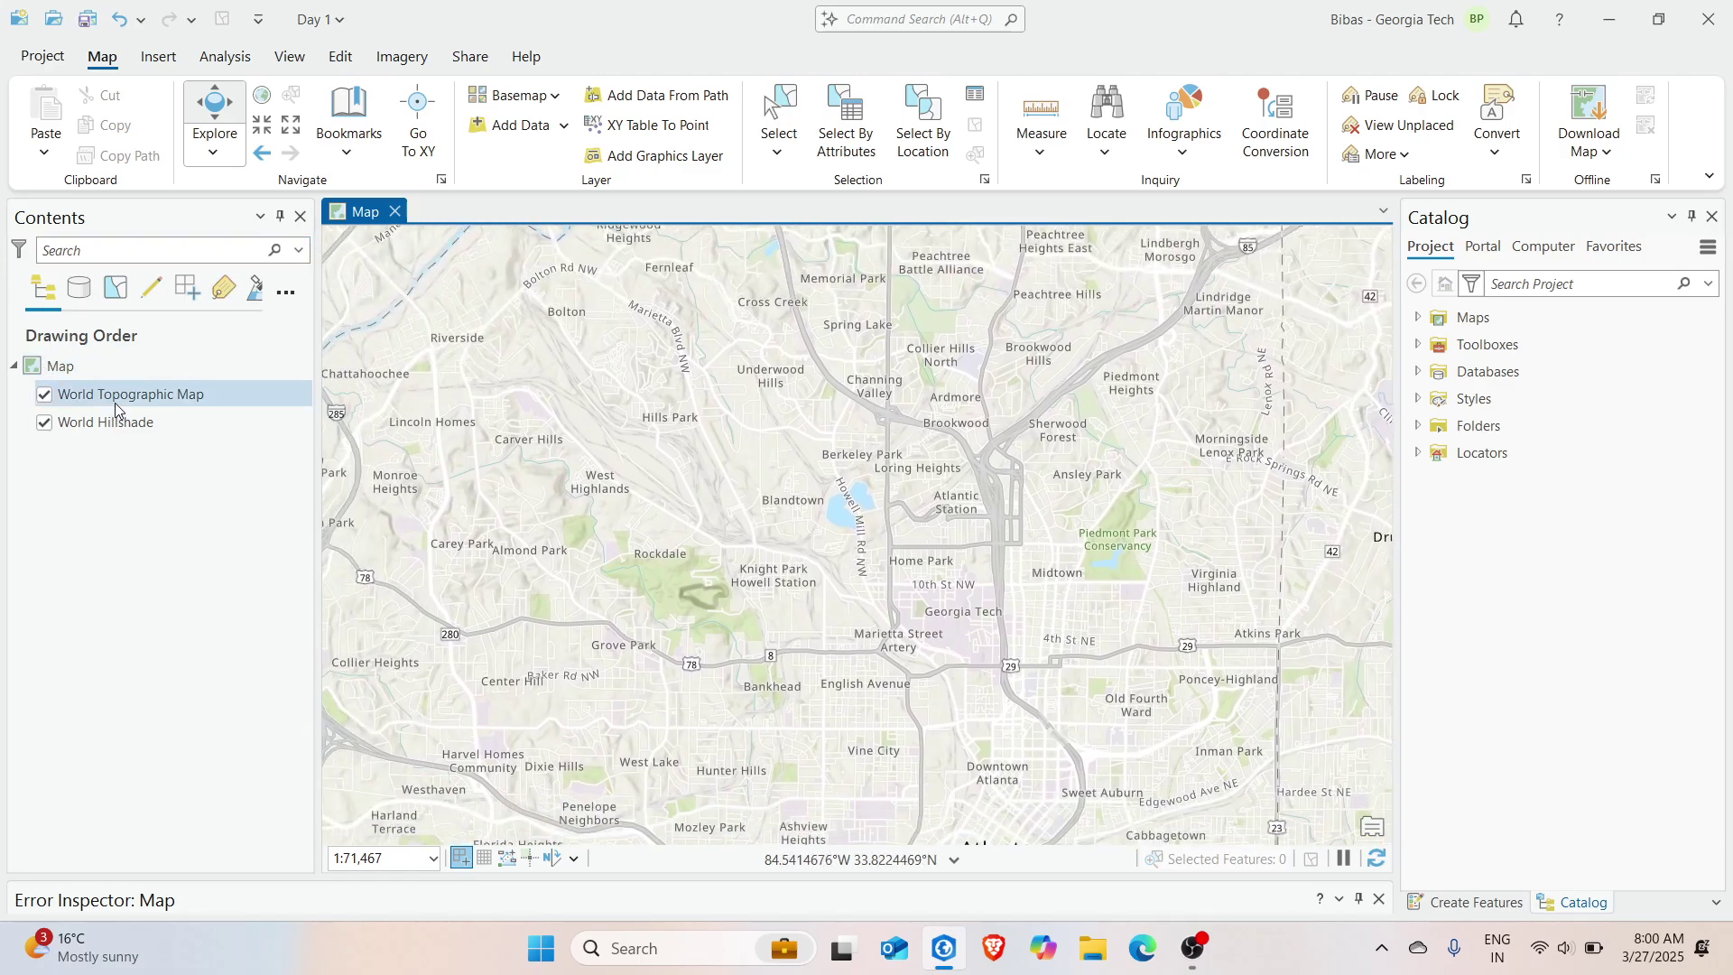
click(44, 394)
drag(766, 514, 1191, 167)
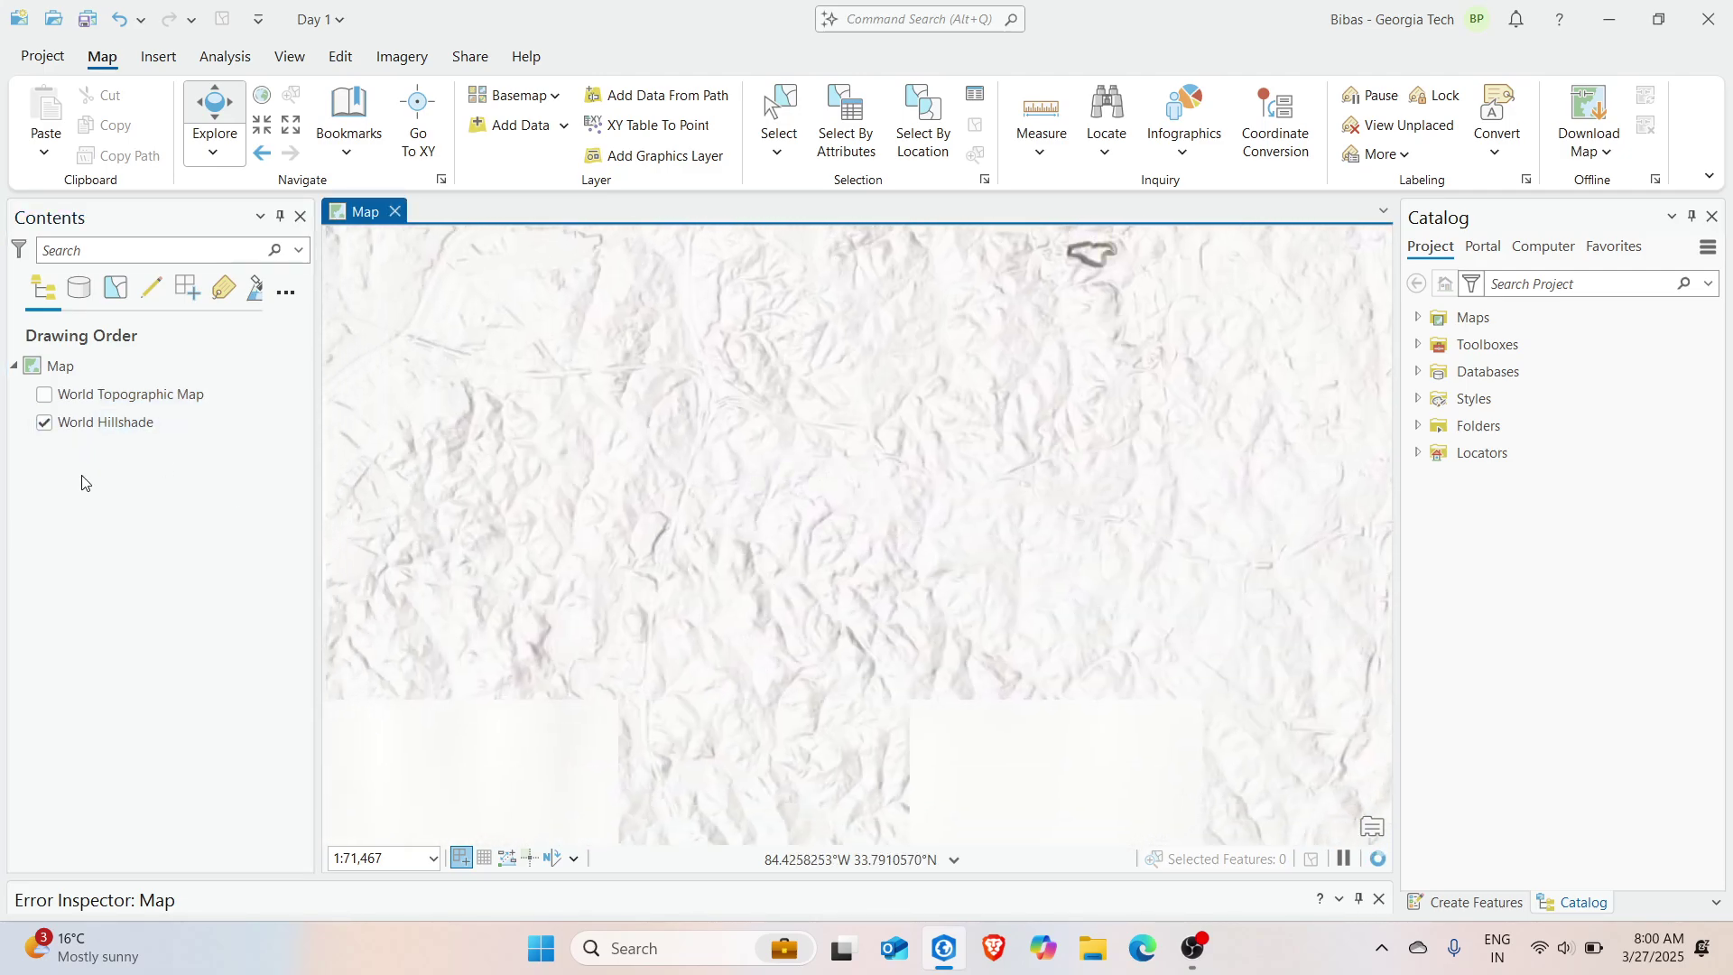
click(44, 422)
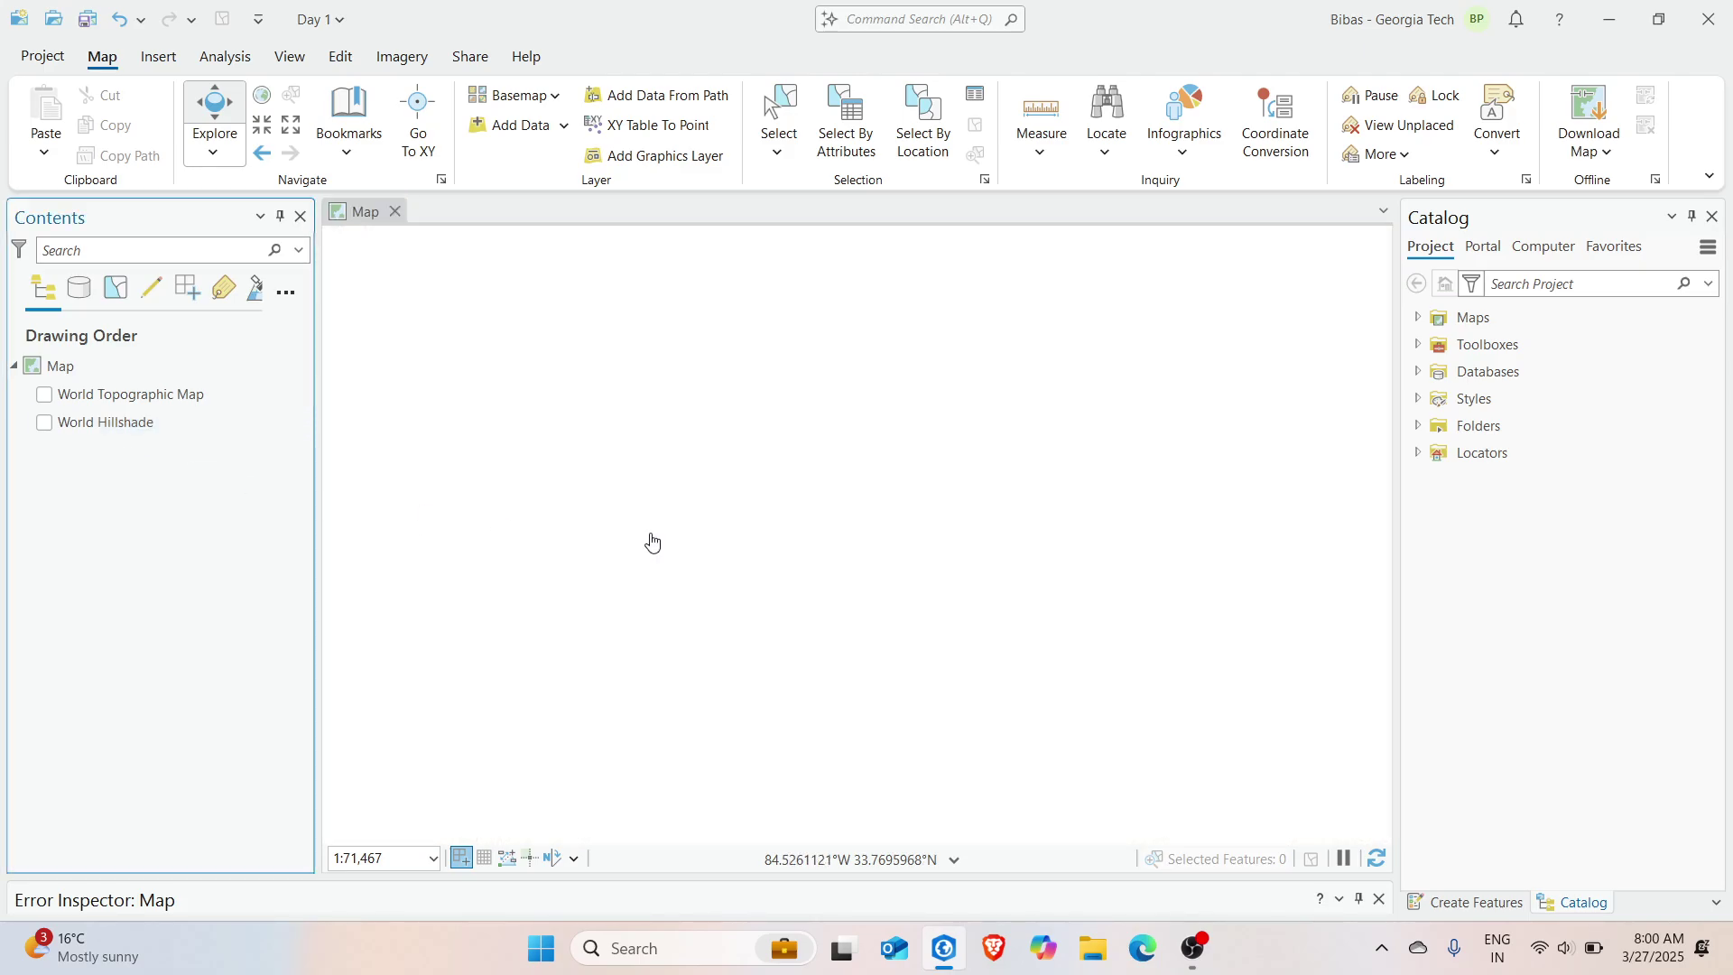
click(45, 422)
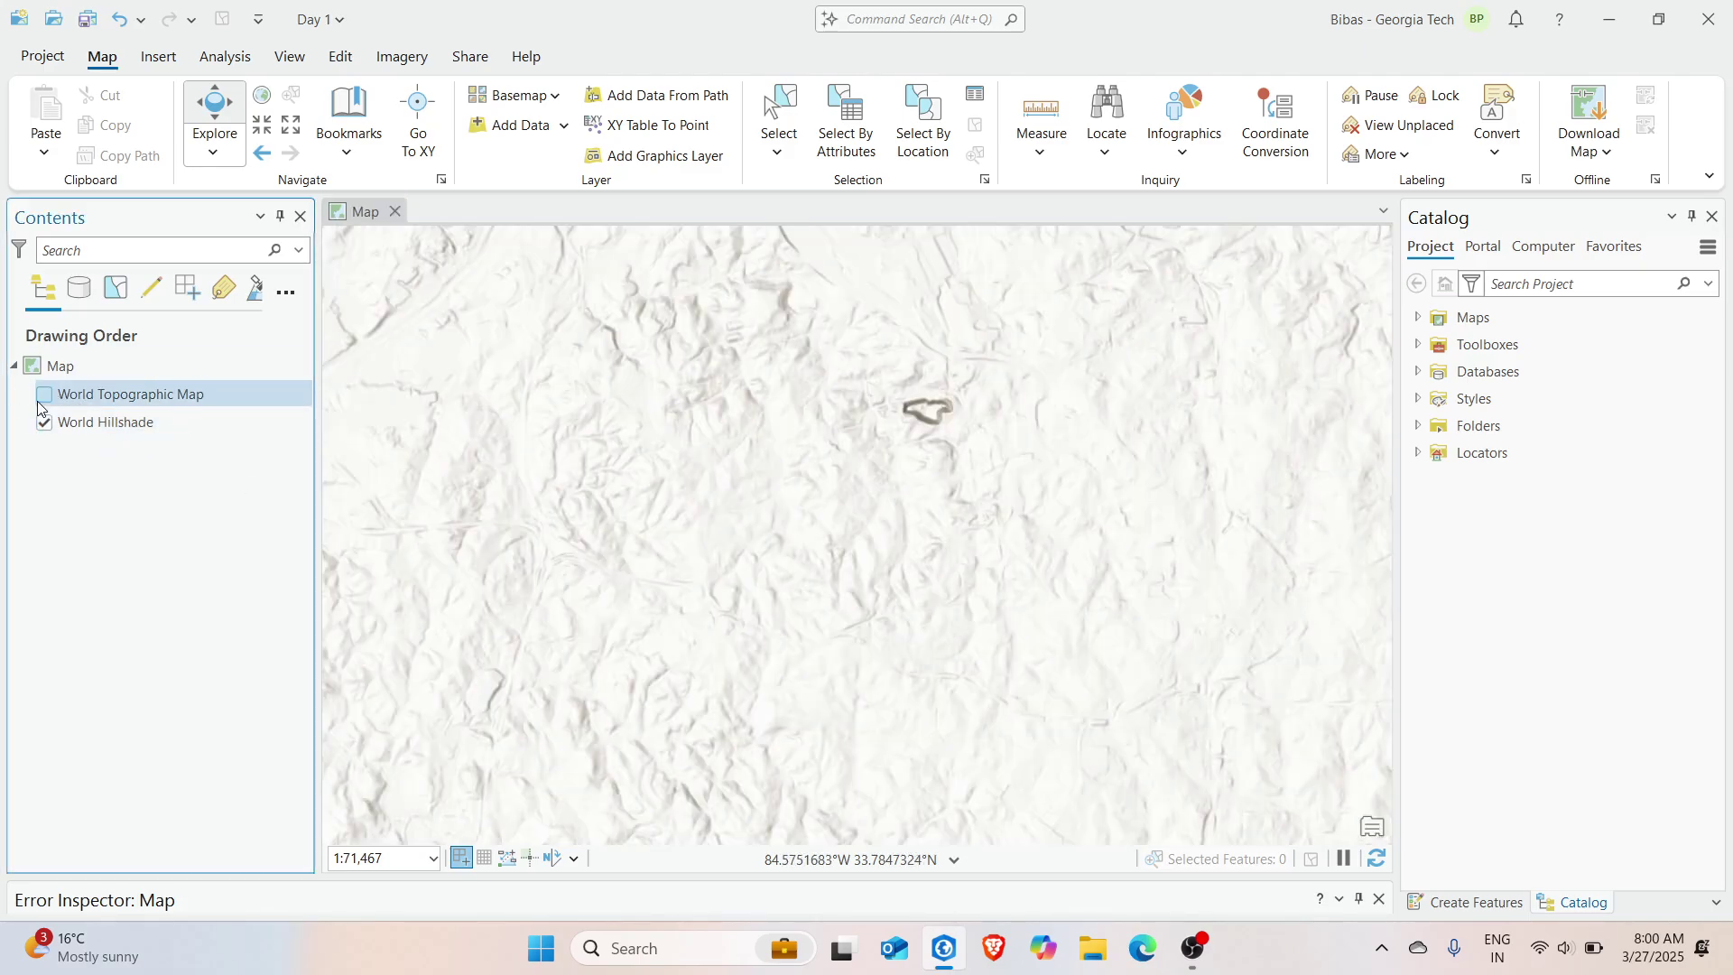
click(43, 395)
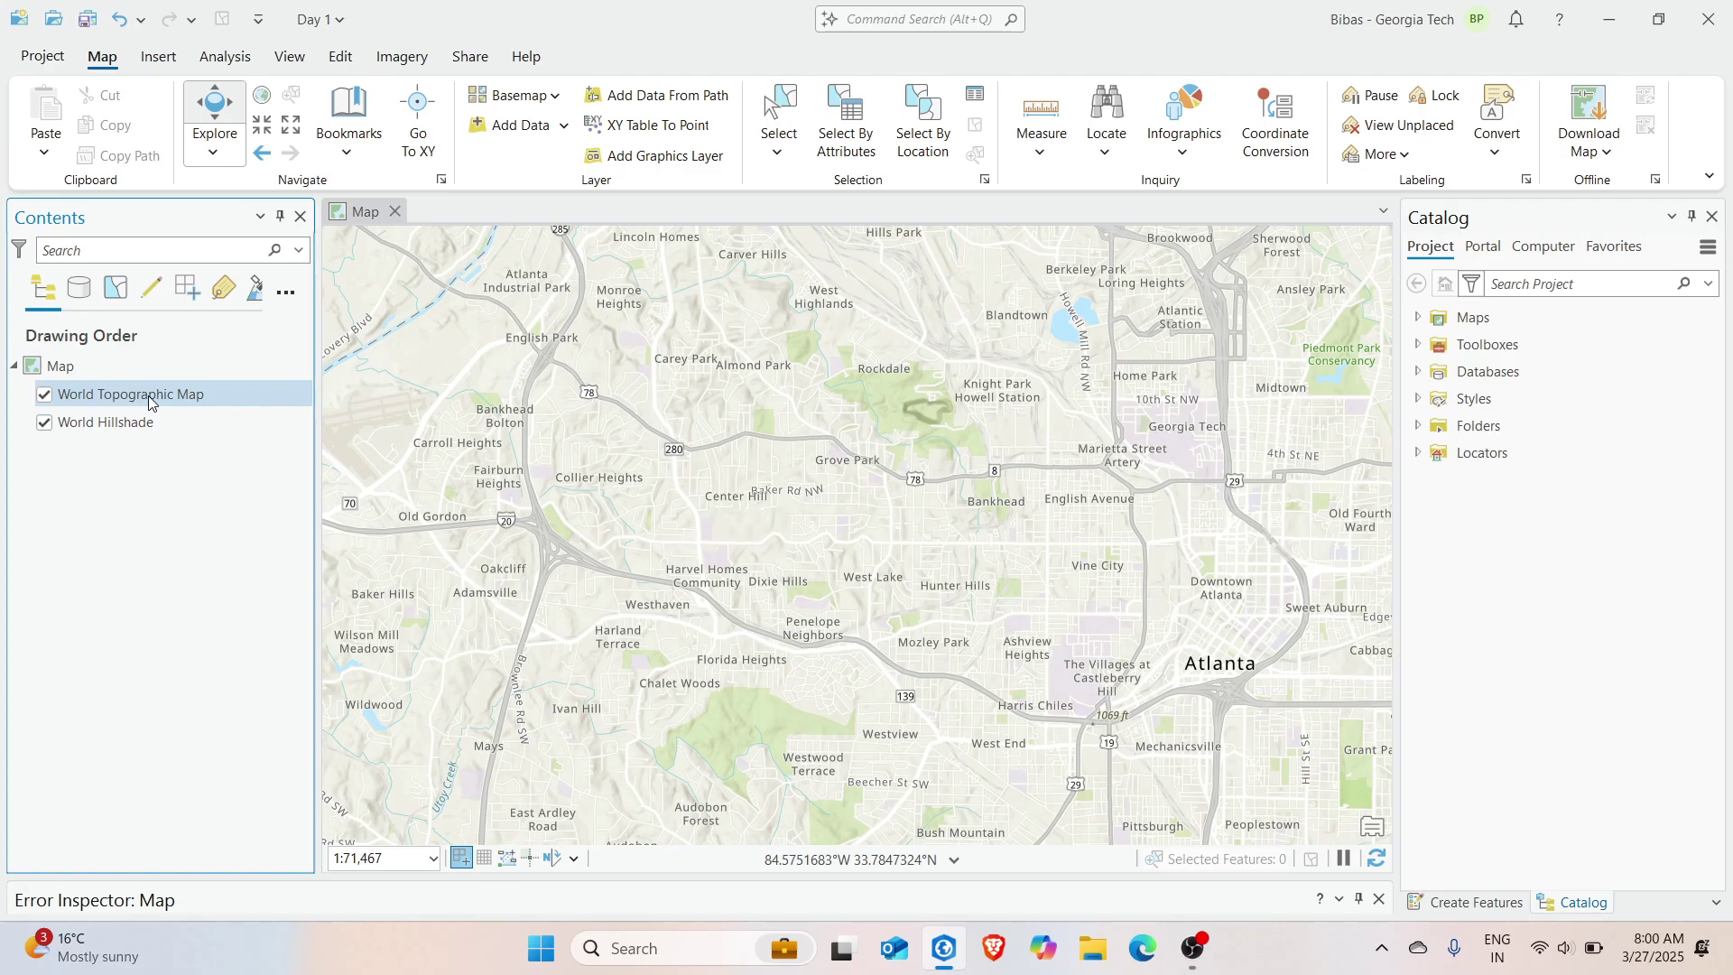
Swap the drawing order of the World Topographic Map and World Hillshade layers, and restore the topographic map on top with both layers visible
drag(148, 396, 151, 499)
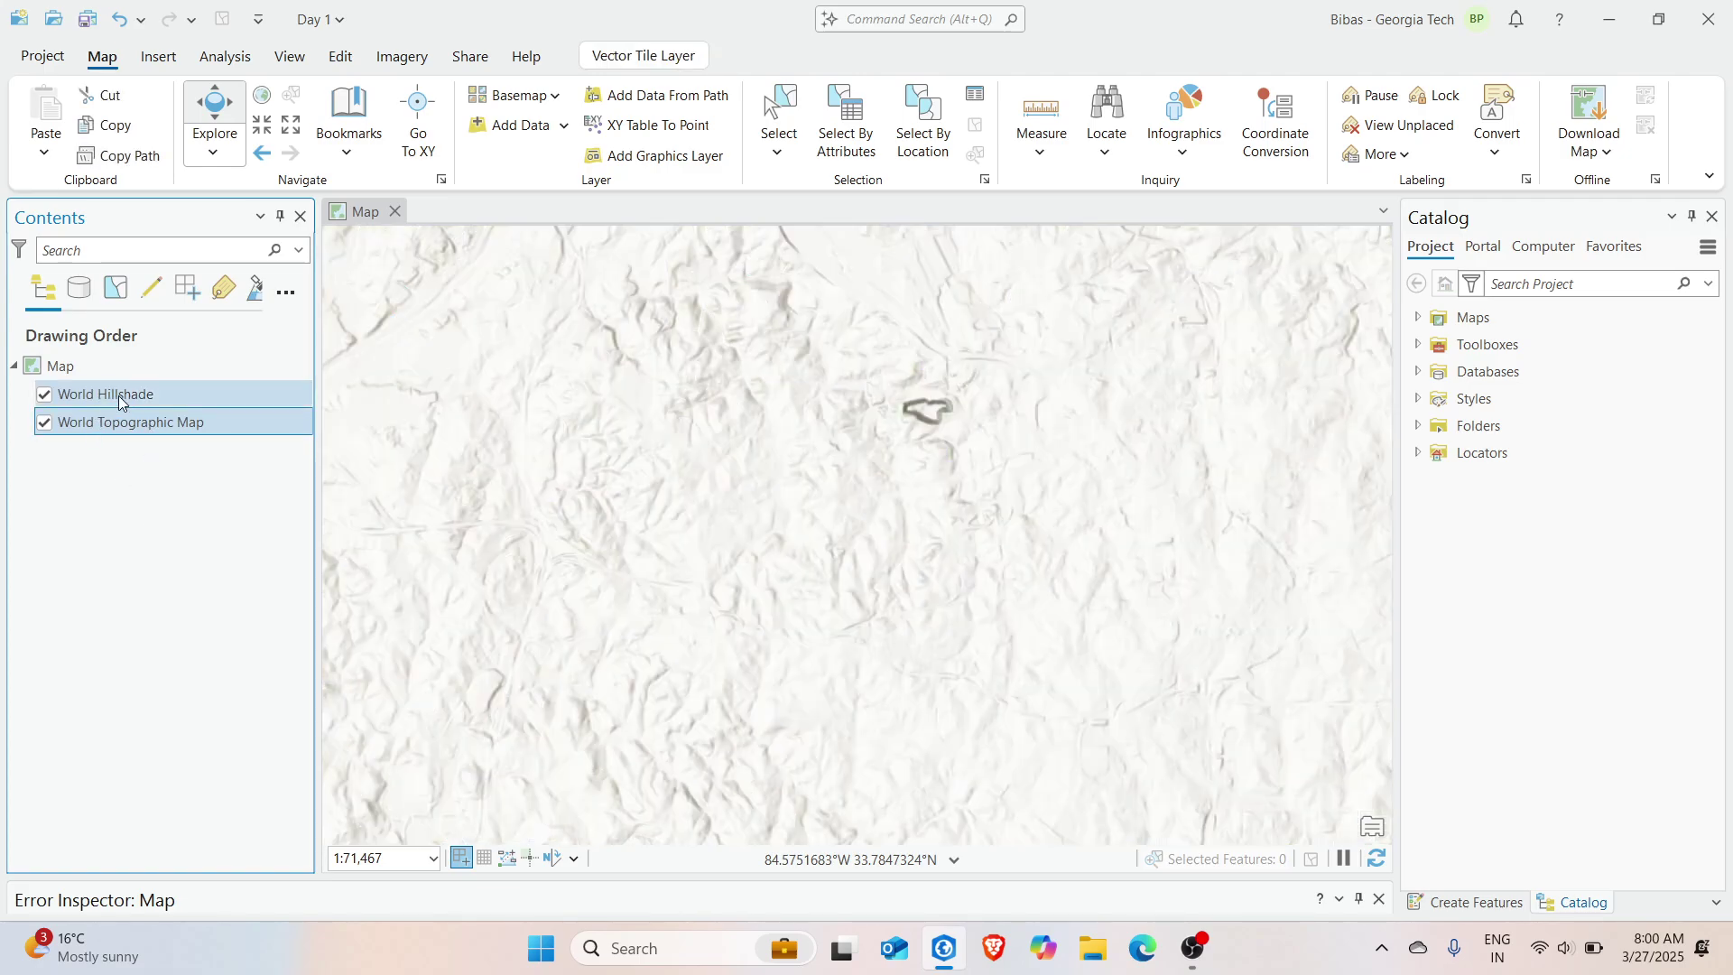
drag(132, 393, 127, 495)
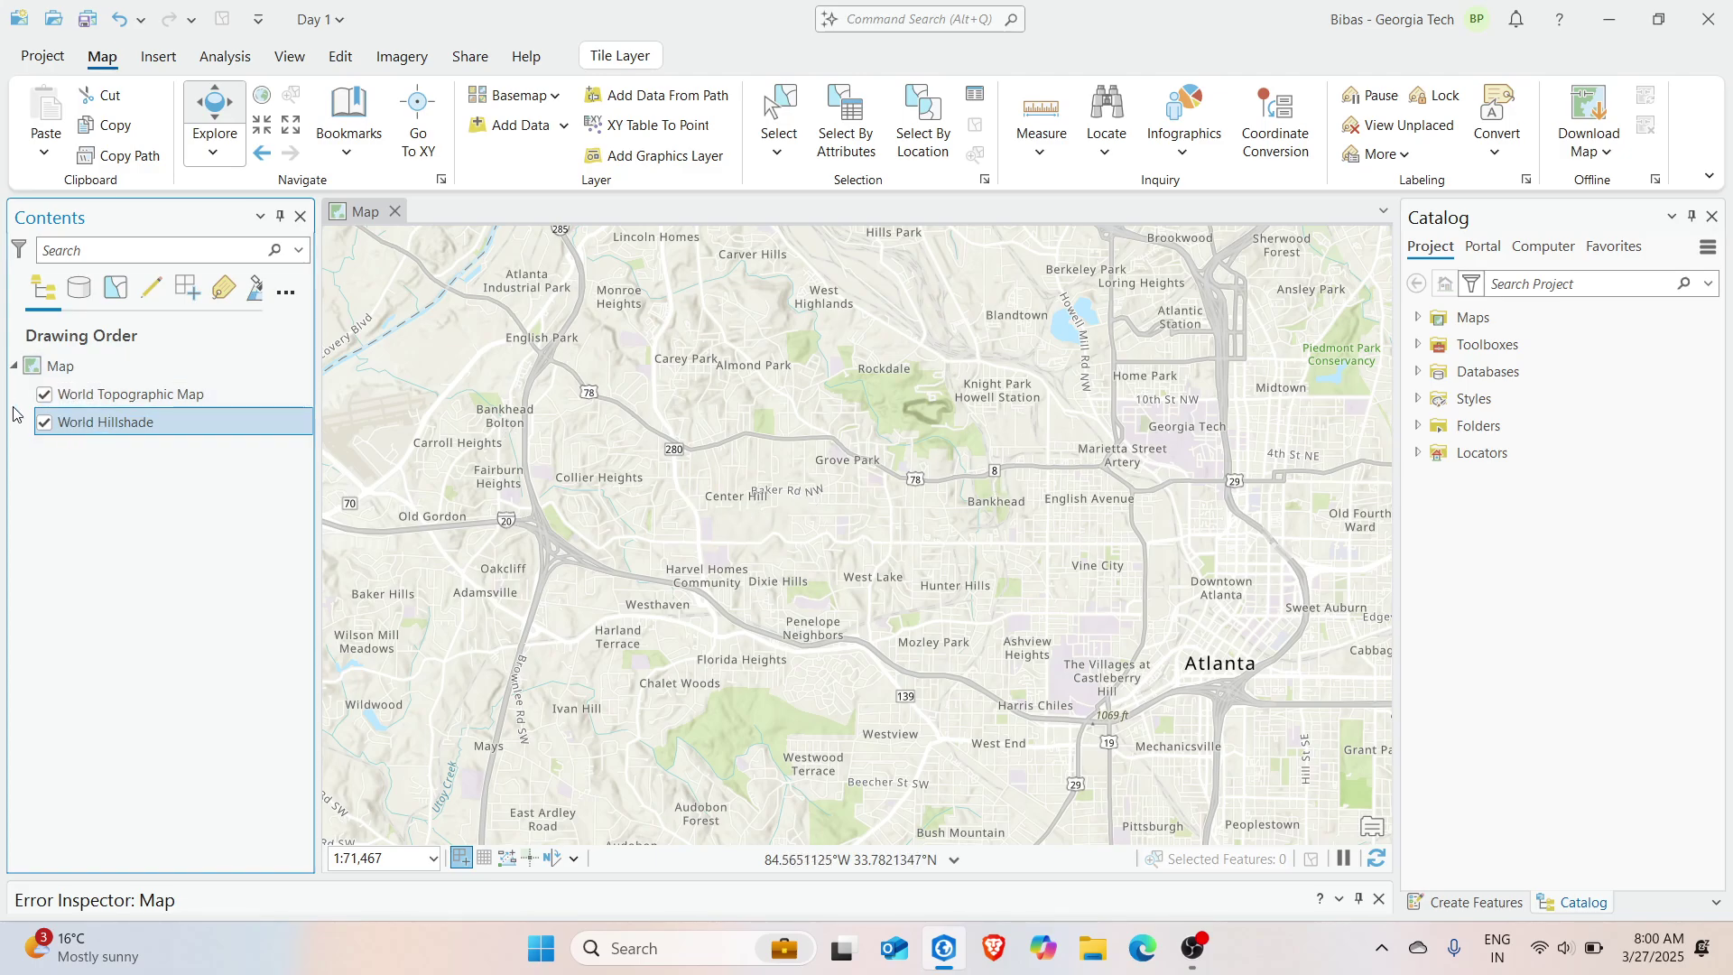
drag(145, 408, 141, 502)
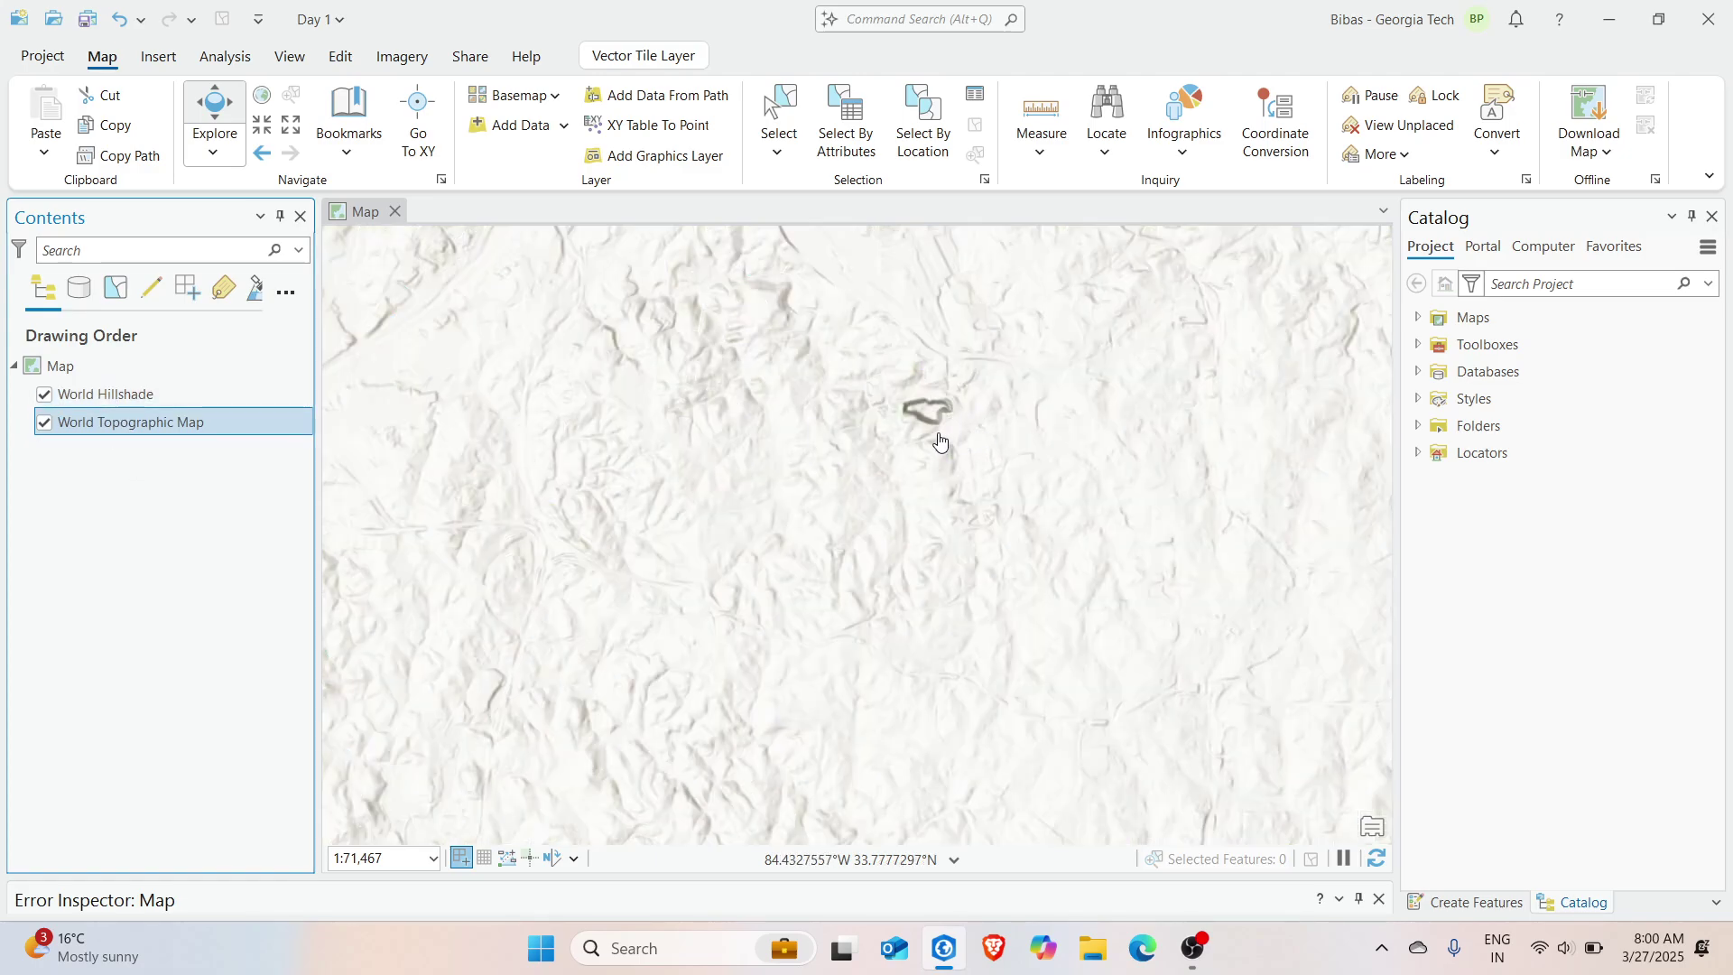
scroll(826, 446, down, 3)
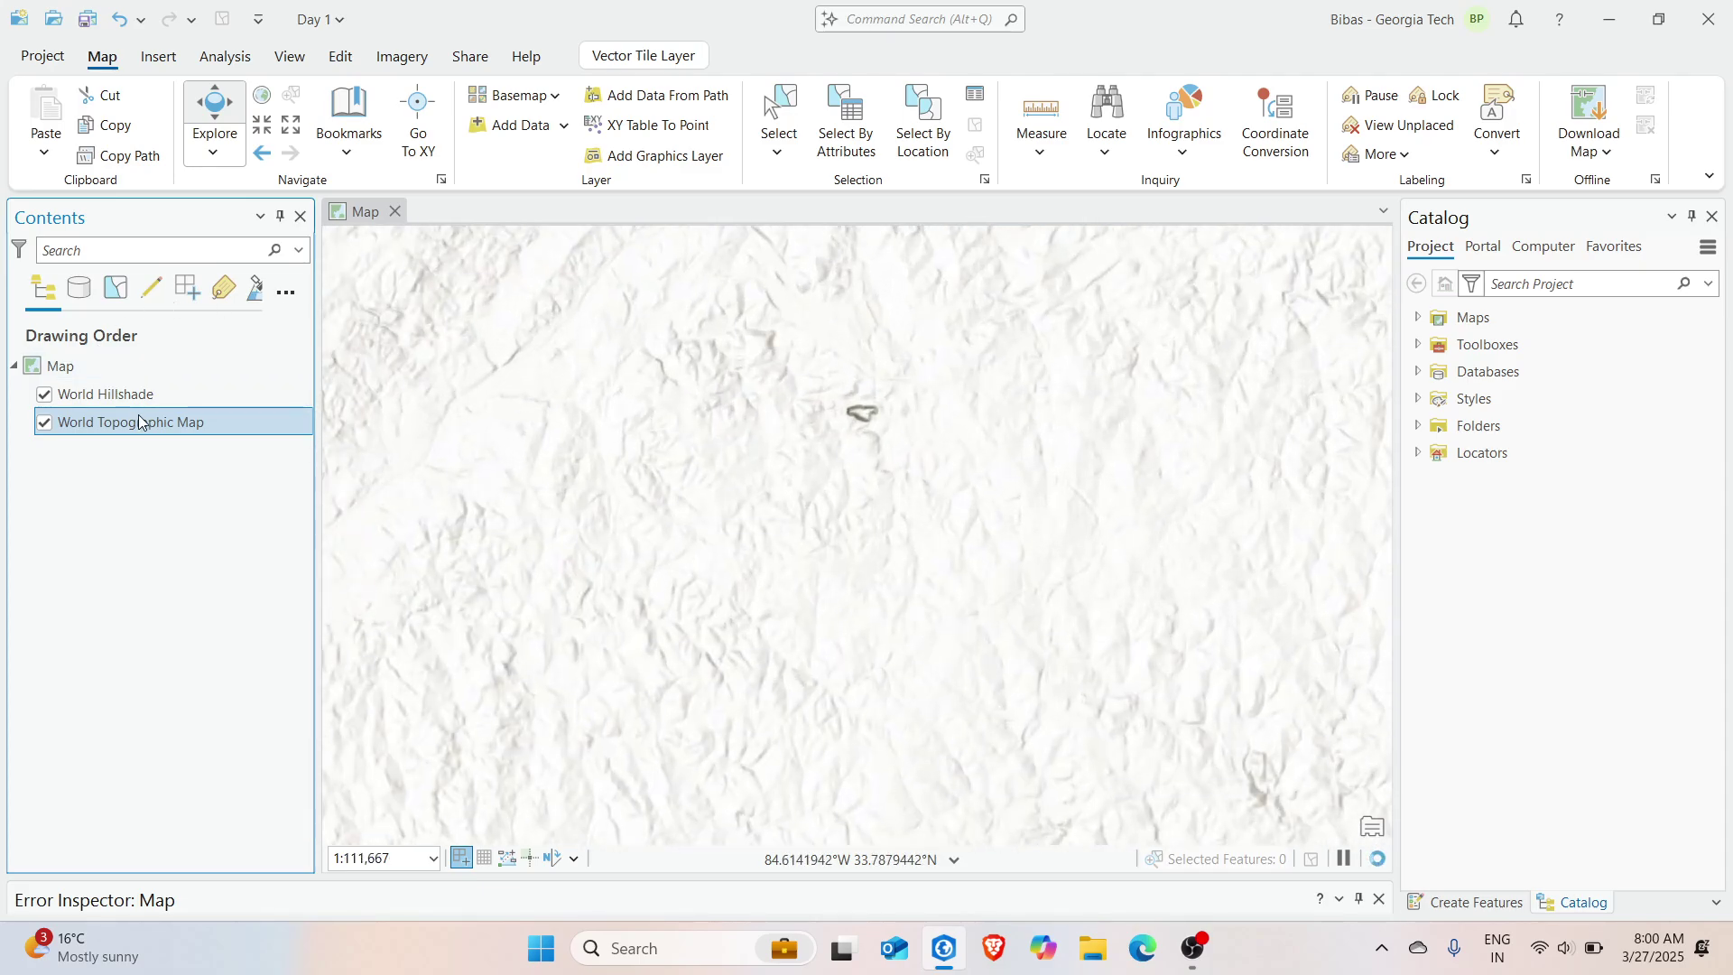
ctrl+click(47, 401)
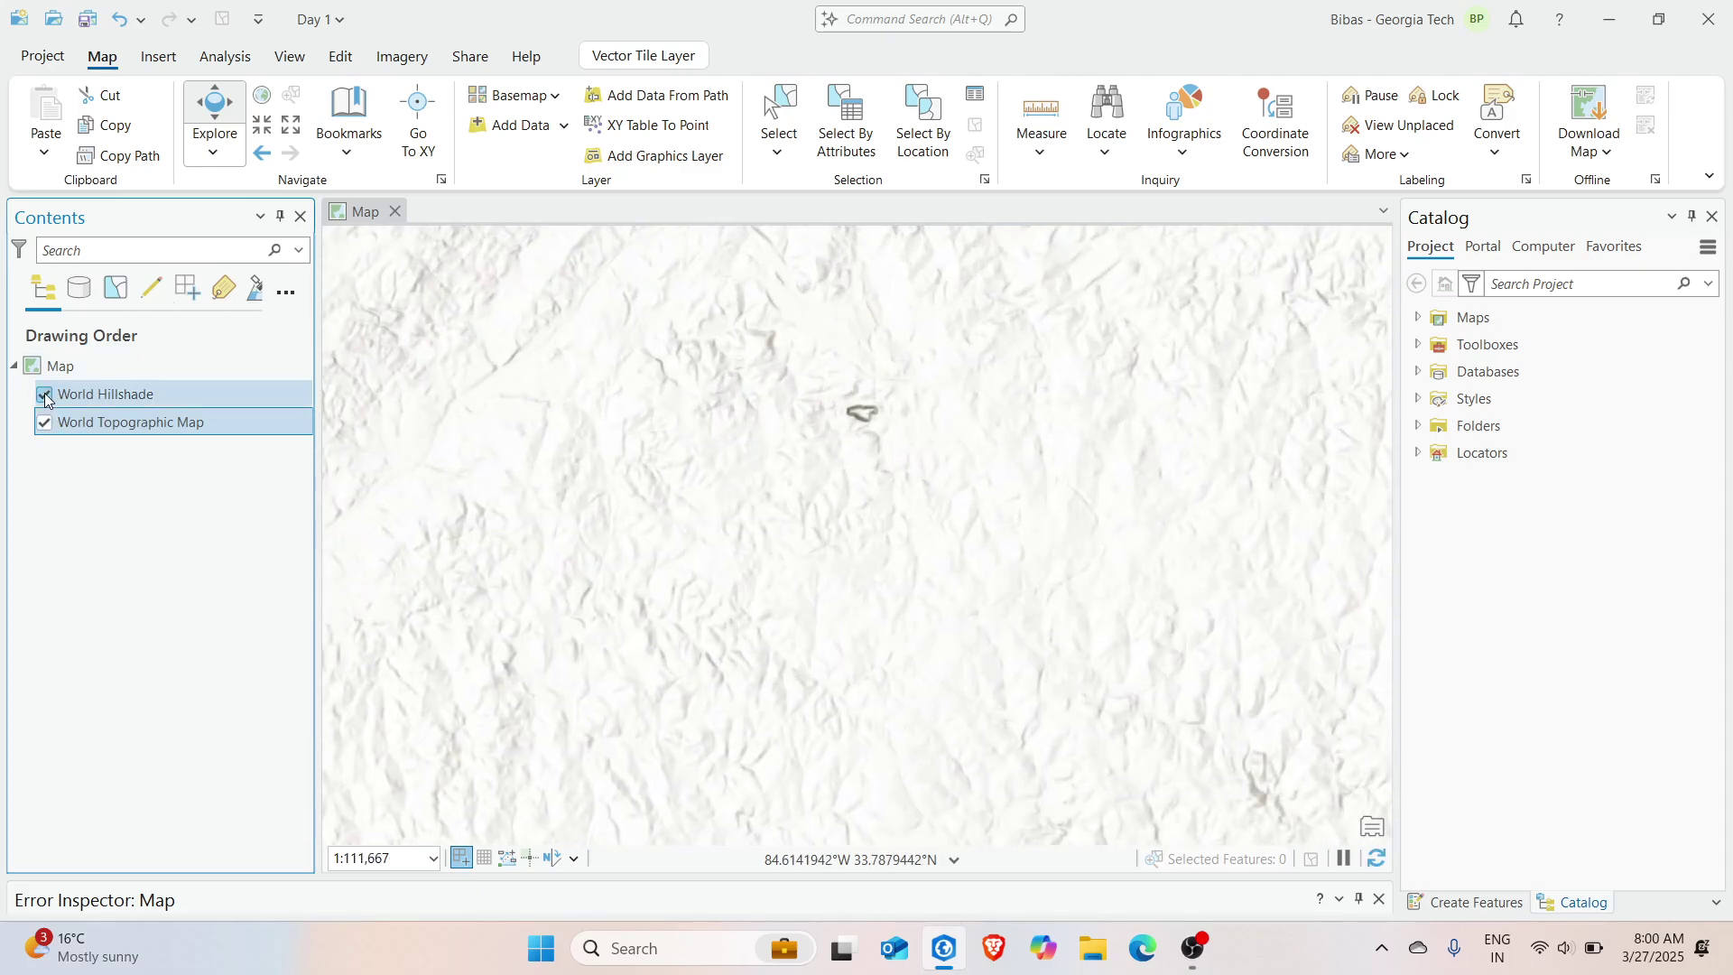
click(44, 395)
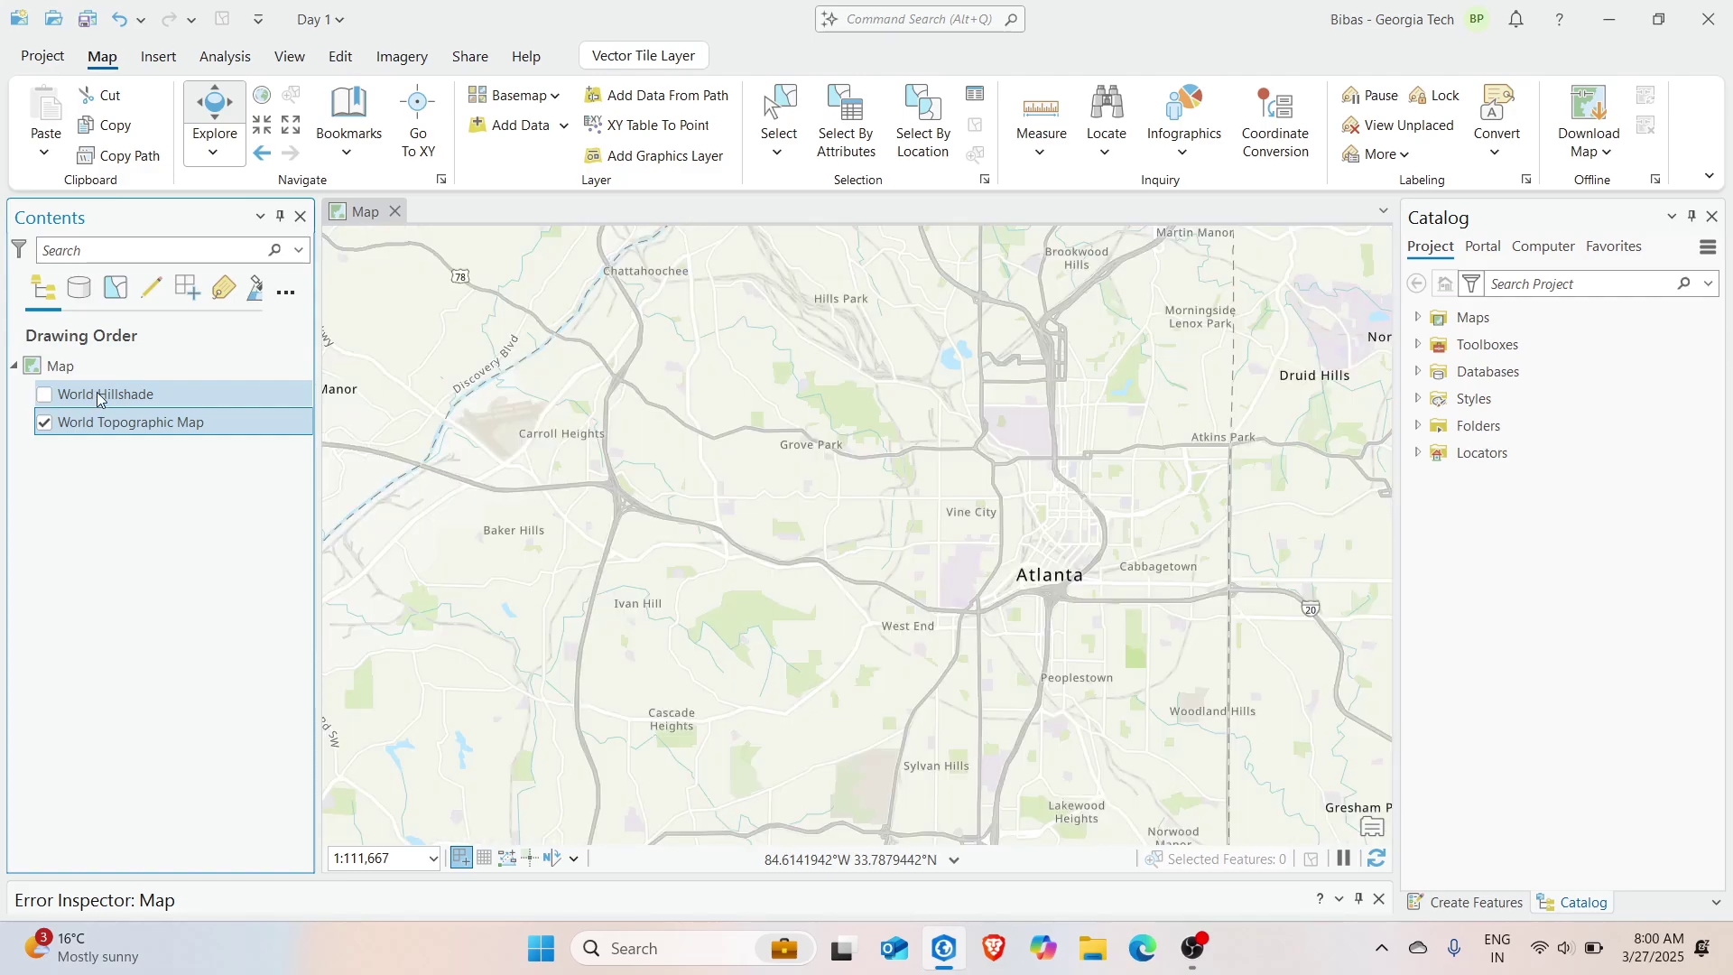
drag(100, 398, 40, 438)
click(44, 421)
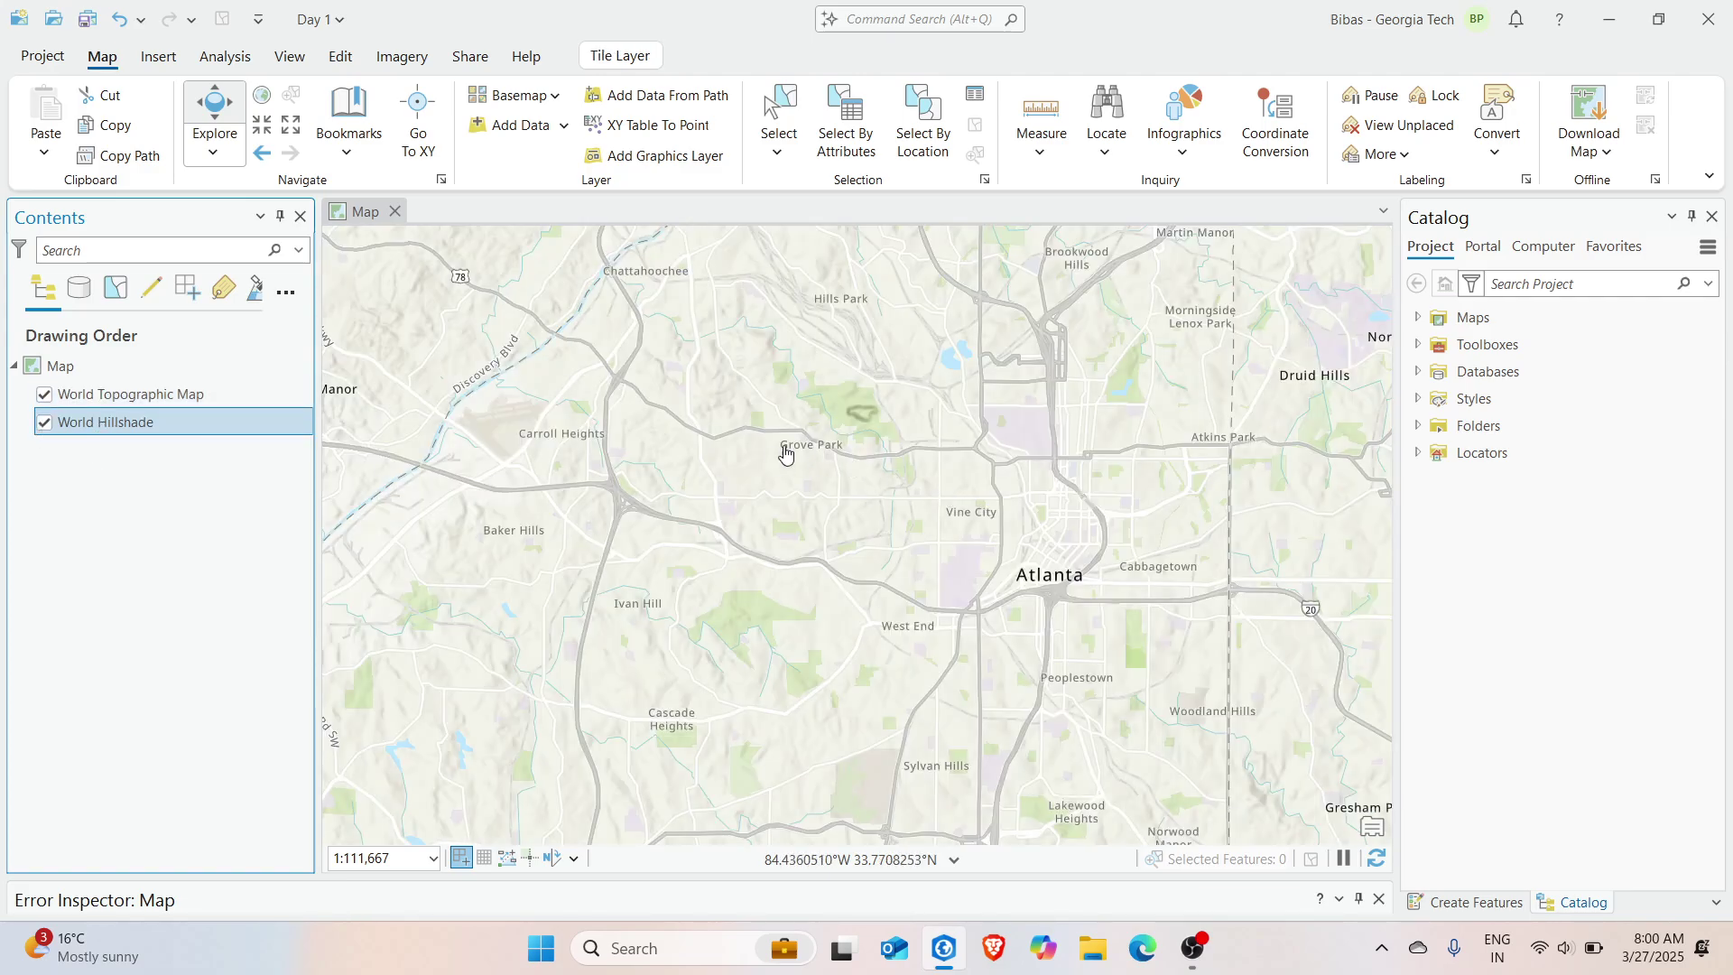
Explore the map around Westside Park and greater Atlanta, and review the Explore tool's pop-up and navigation options
scroll(835, 414, up, 3)
scroll(948, 397, up, 5)
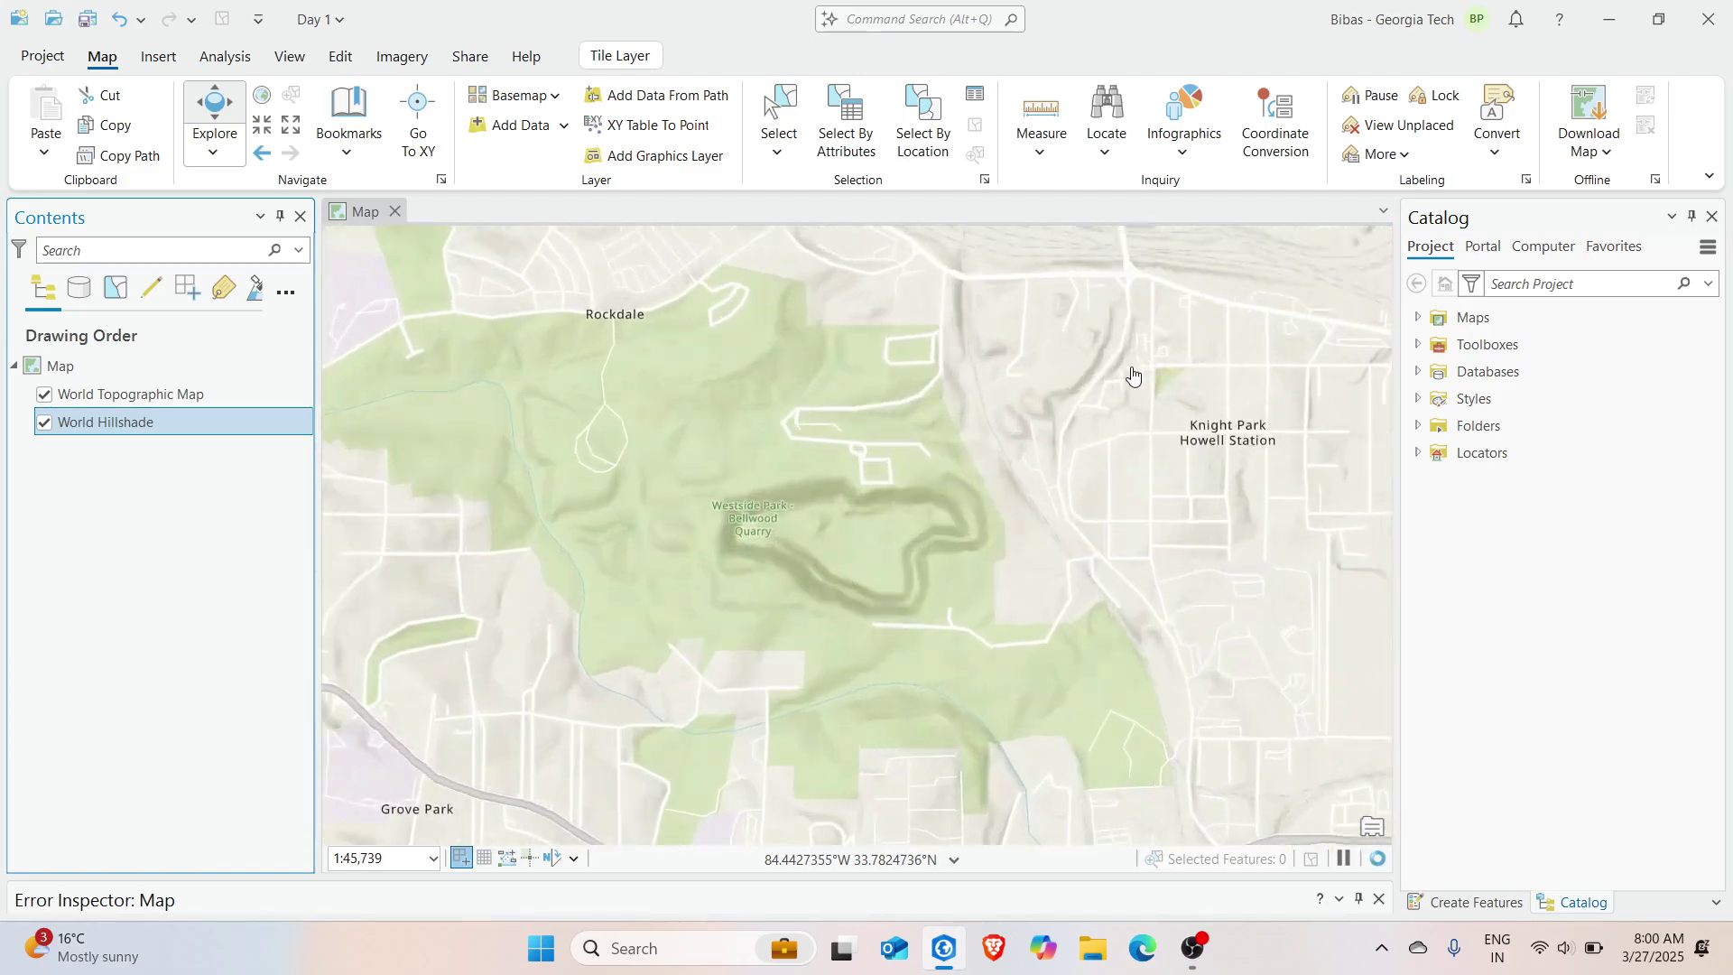
scroll(855, 458, down, 10)
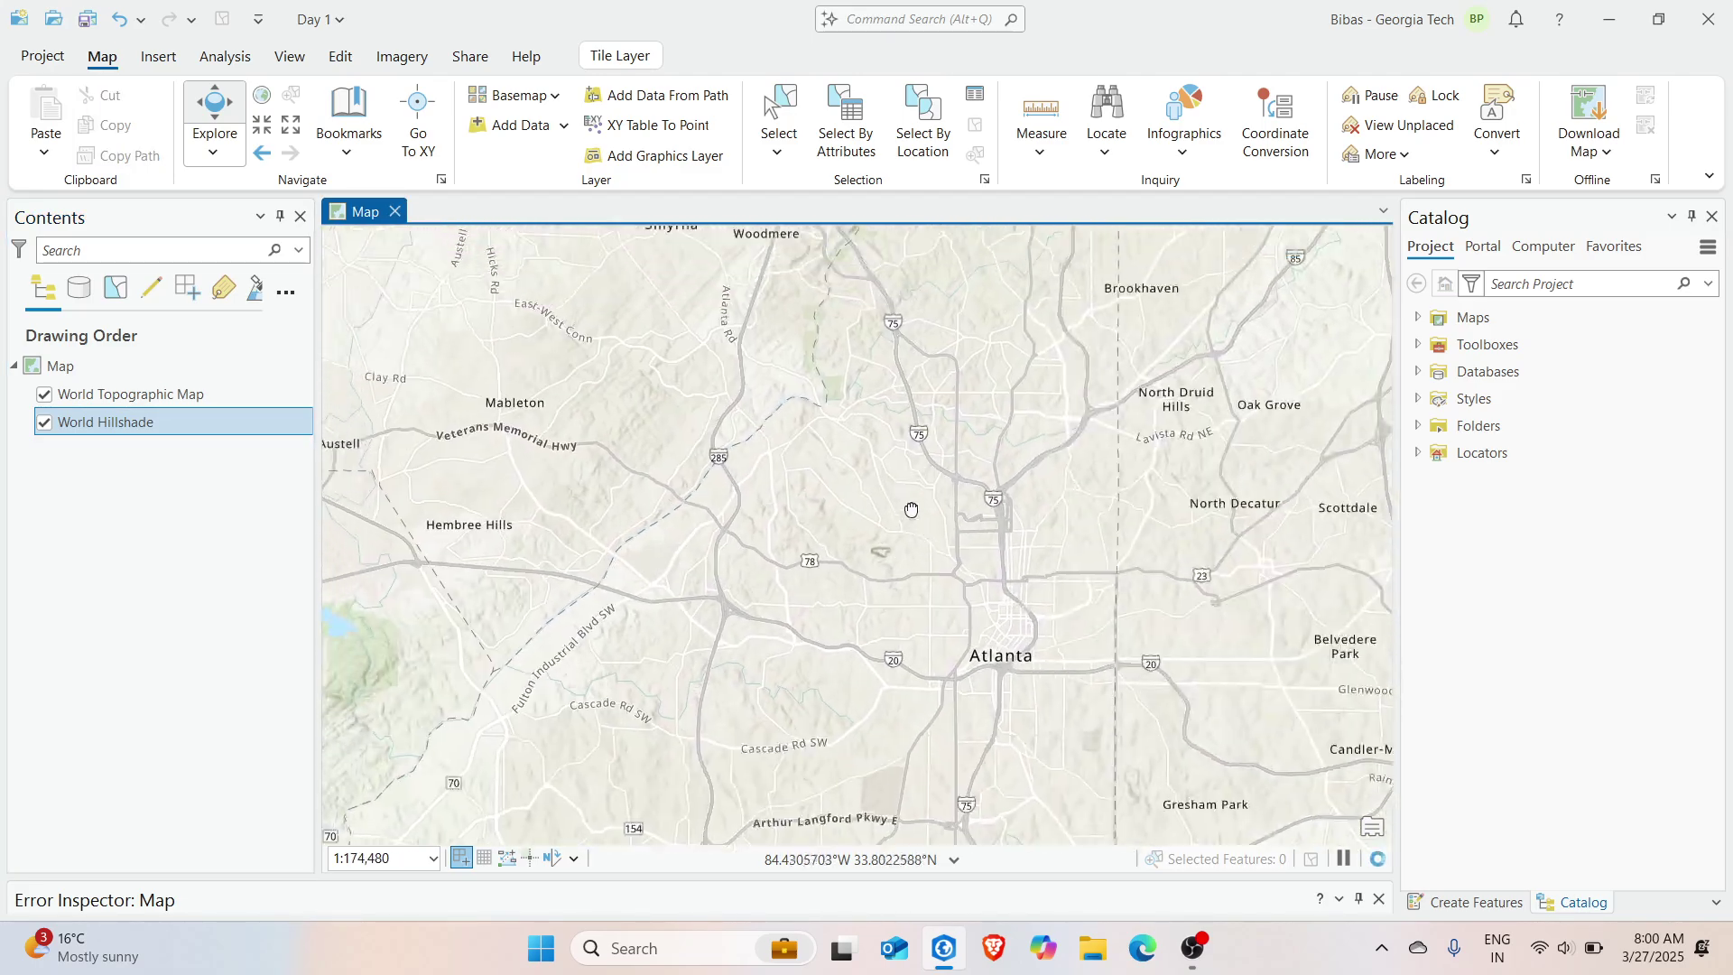
click(211, 152)
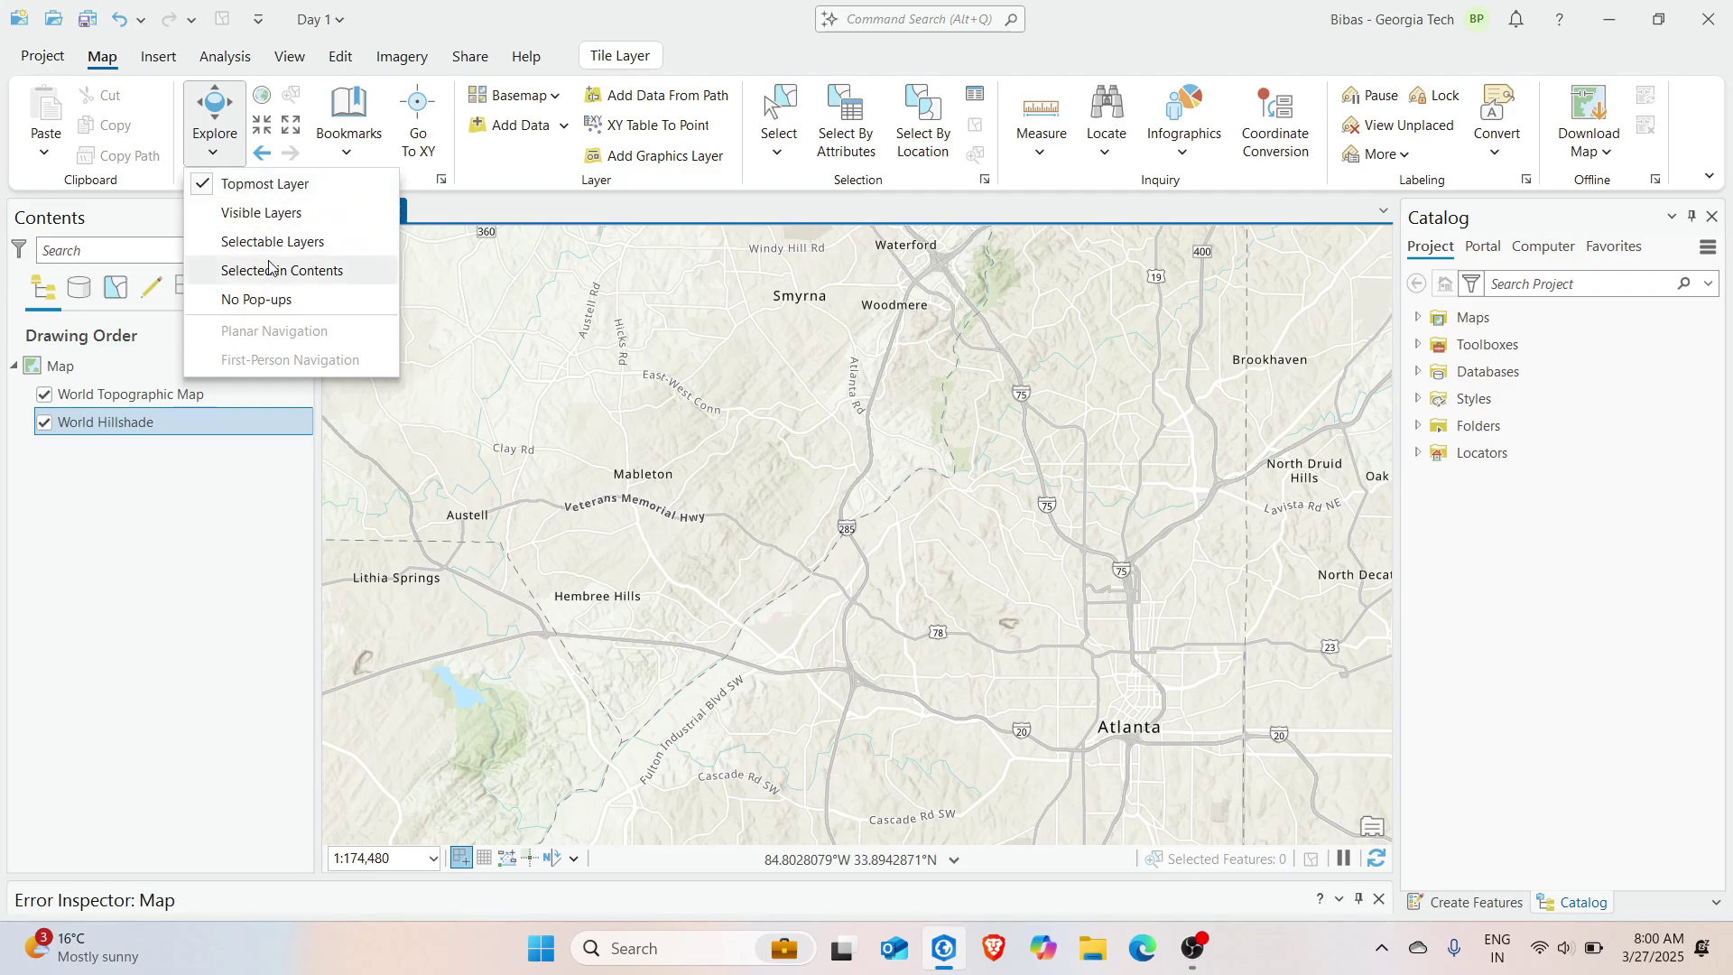
click(573, 352)
click(810, 429)
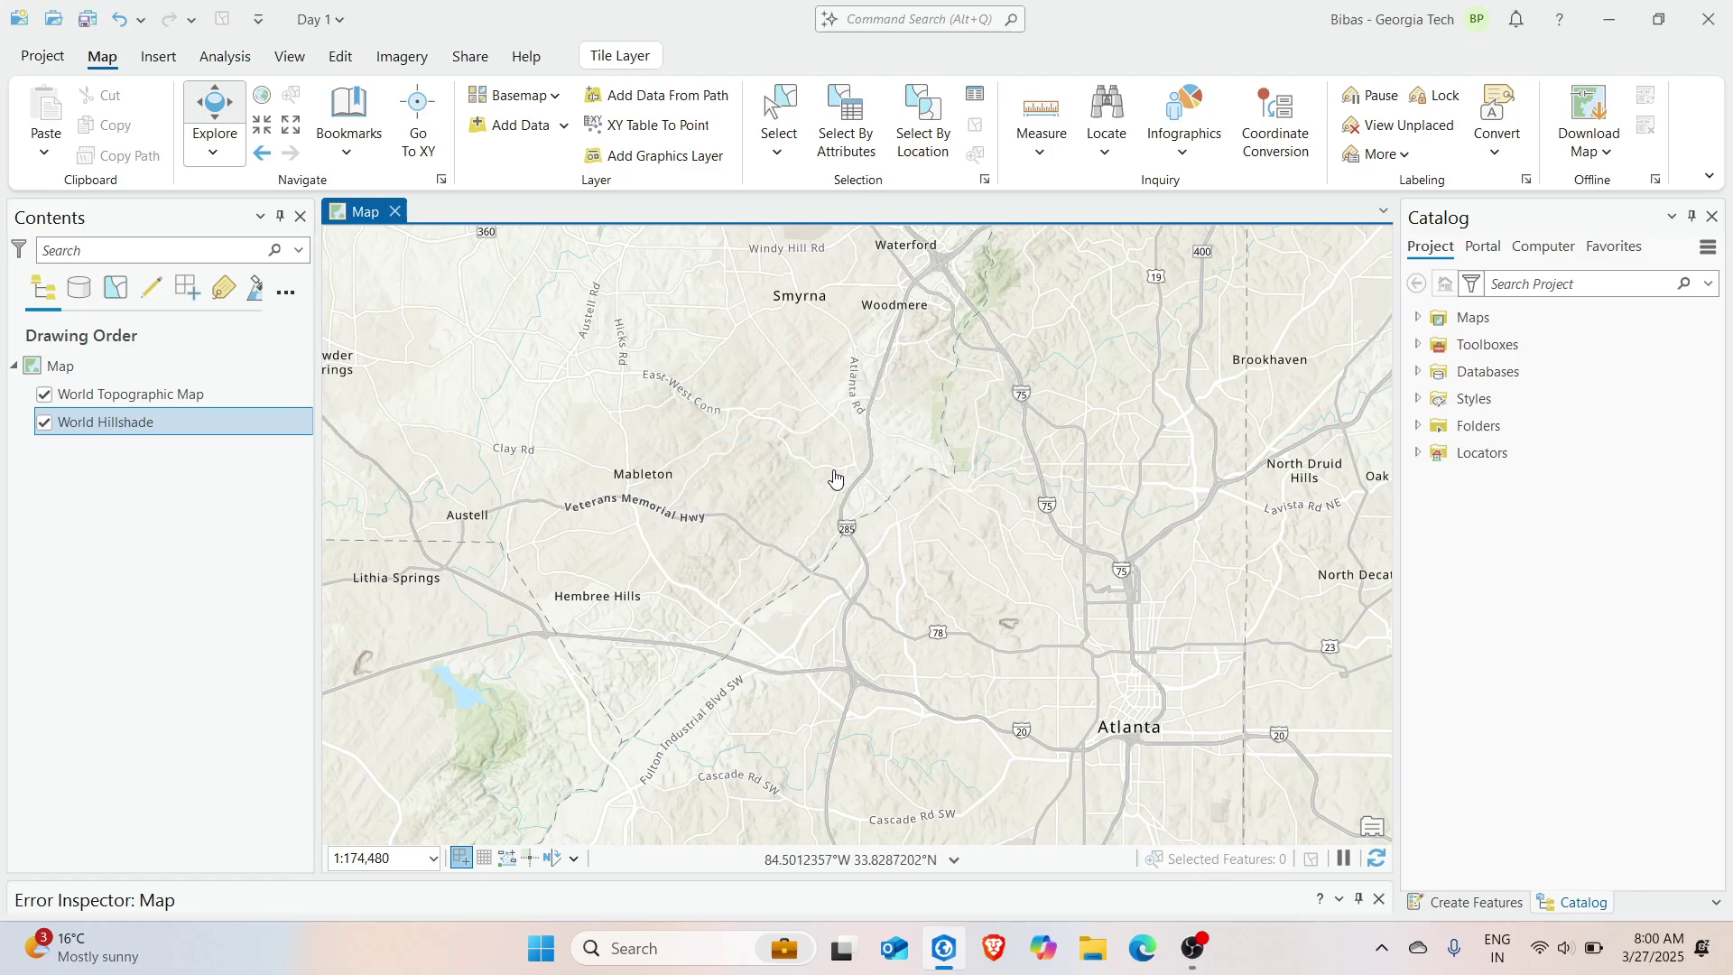
drag(832, 472, 597, 378)
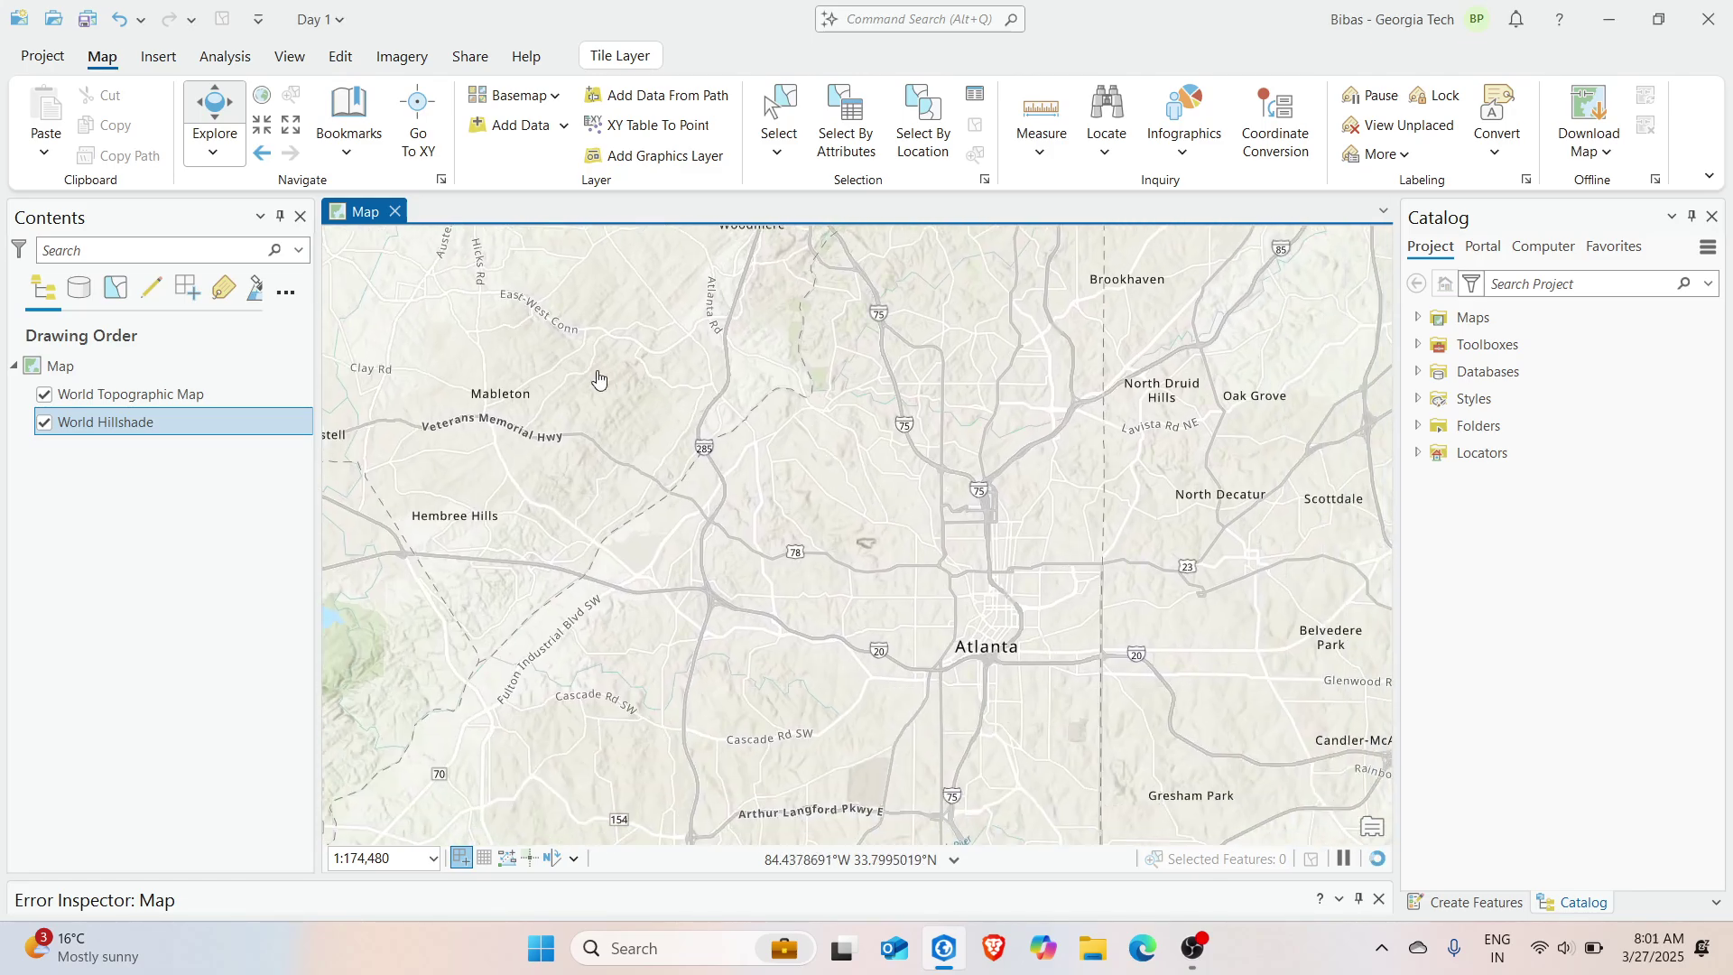
Create a bookmark named Site for the close-up view of Lake Clara Meer in Piedmont Park
click(352, 145)
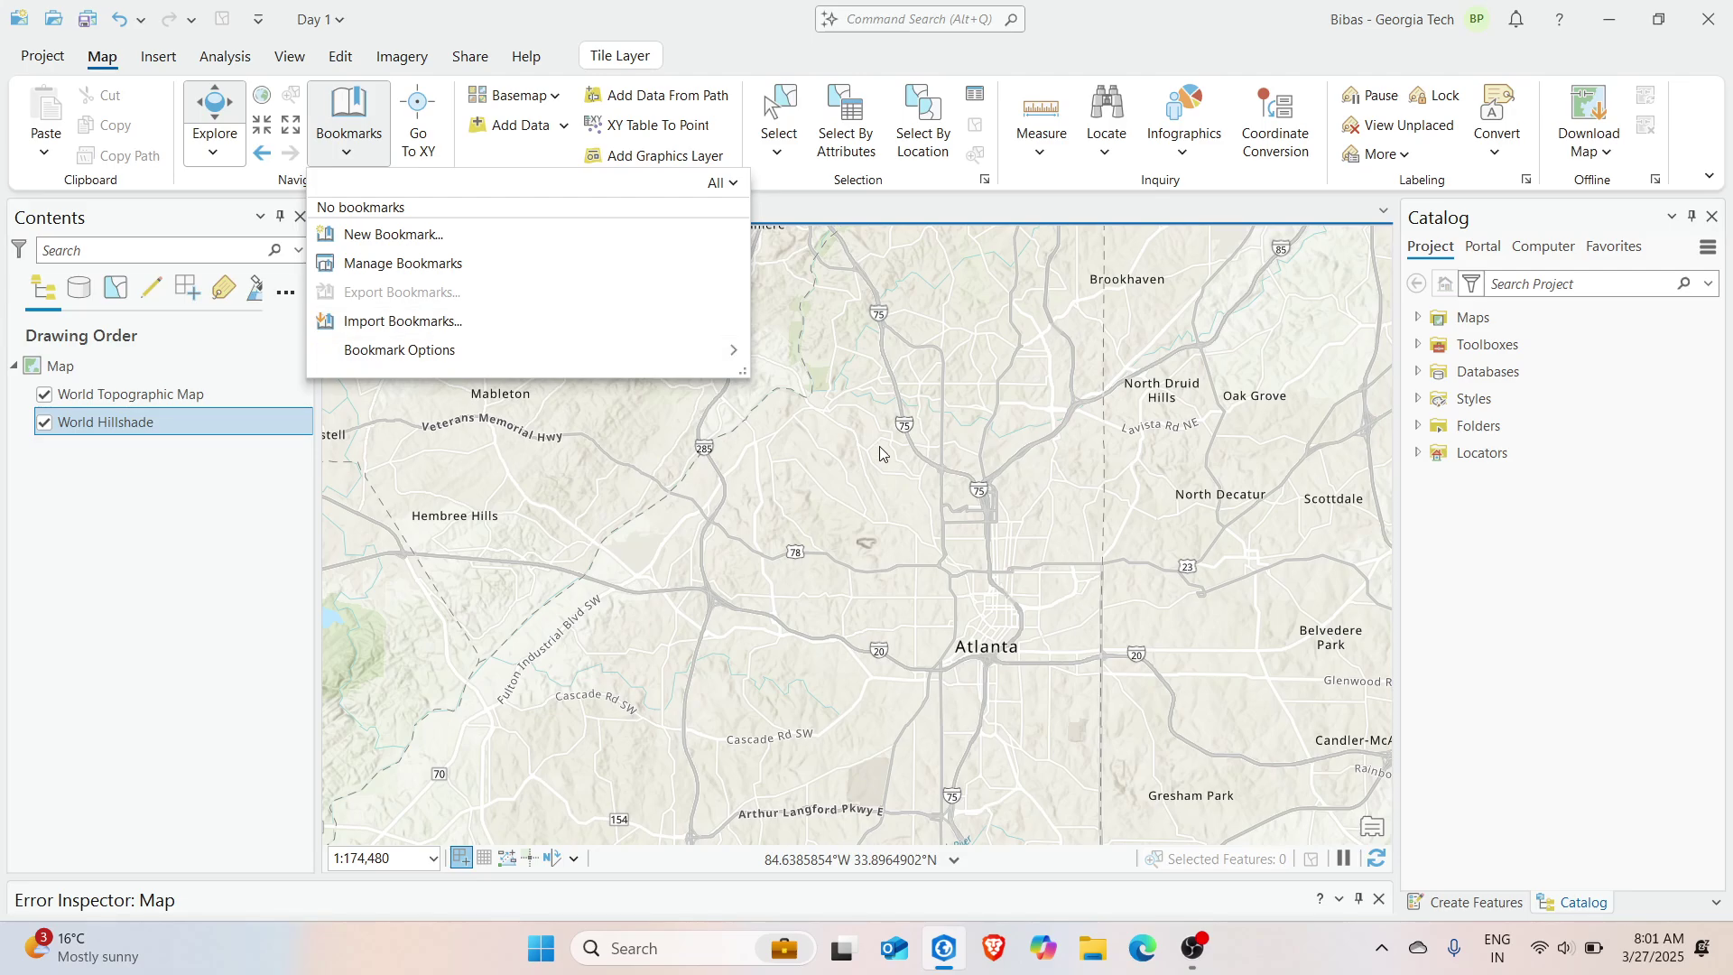
click(864, 453)
drag(928, 602, 651, 549)
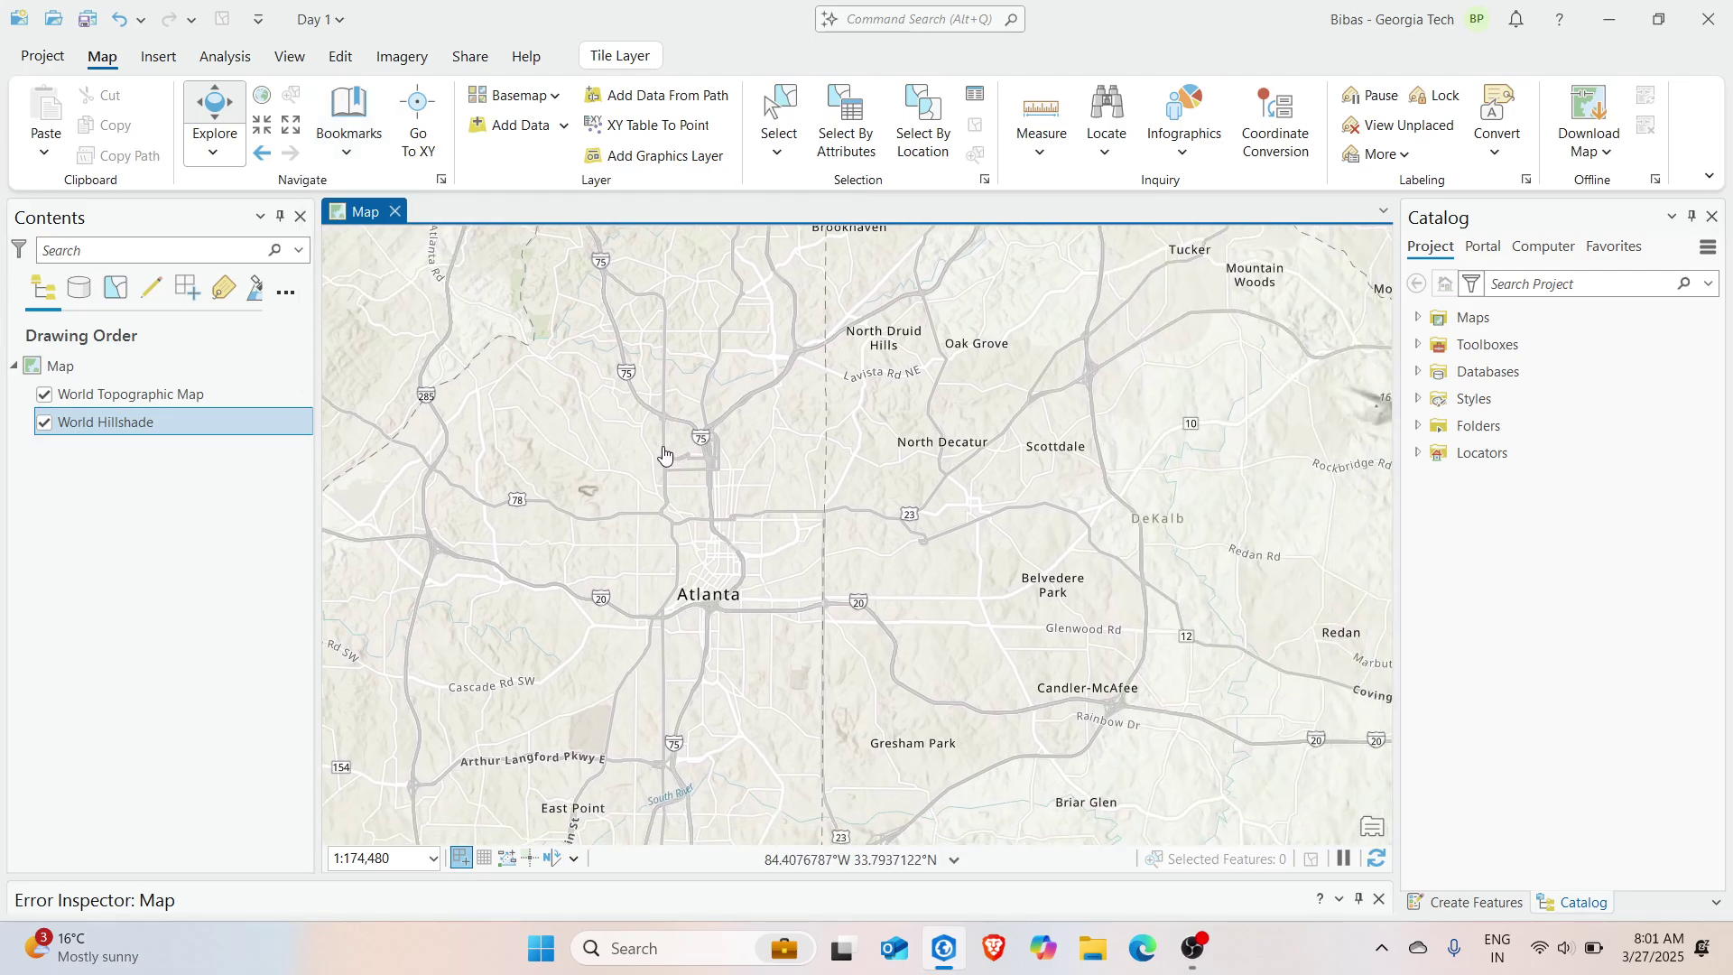
scroll(713, 467, up, 5)
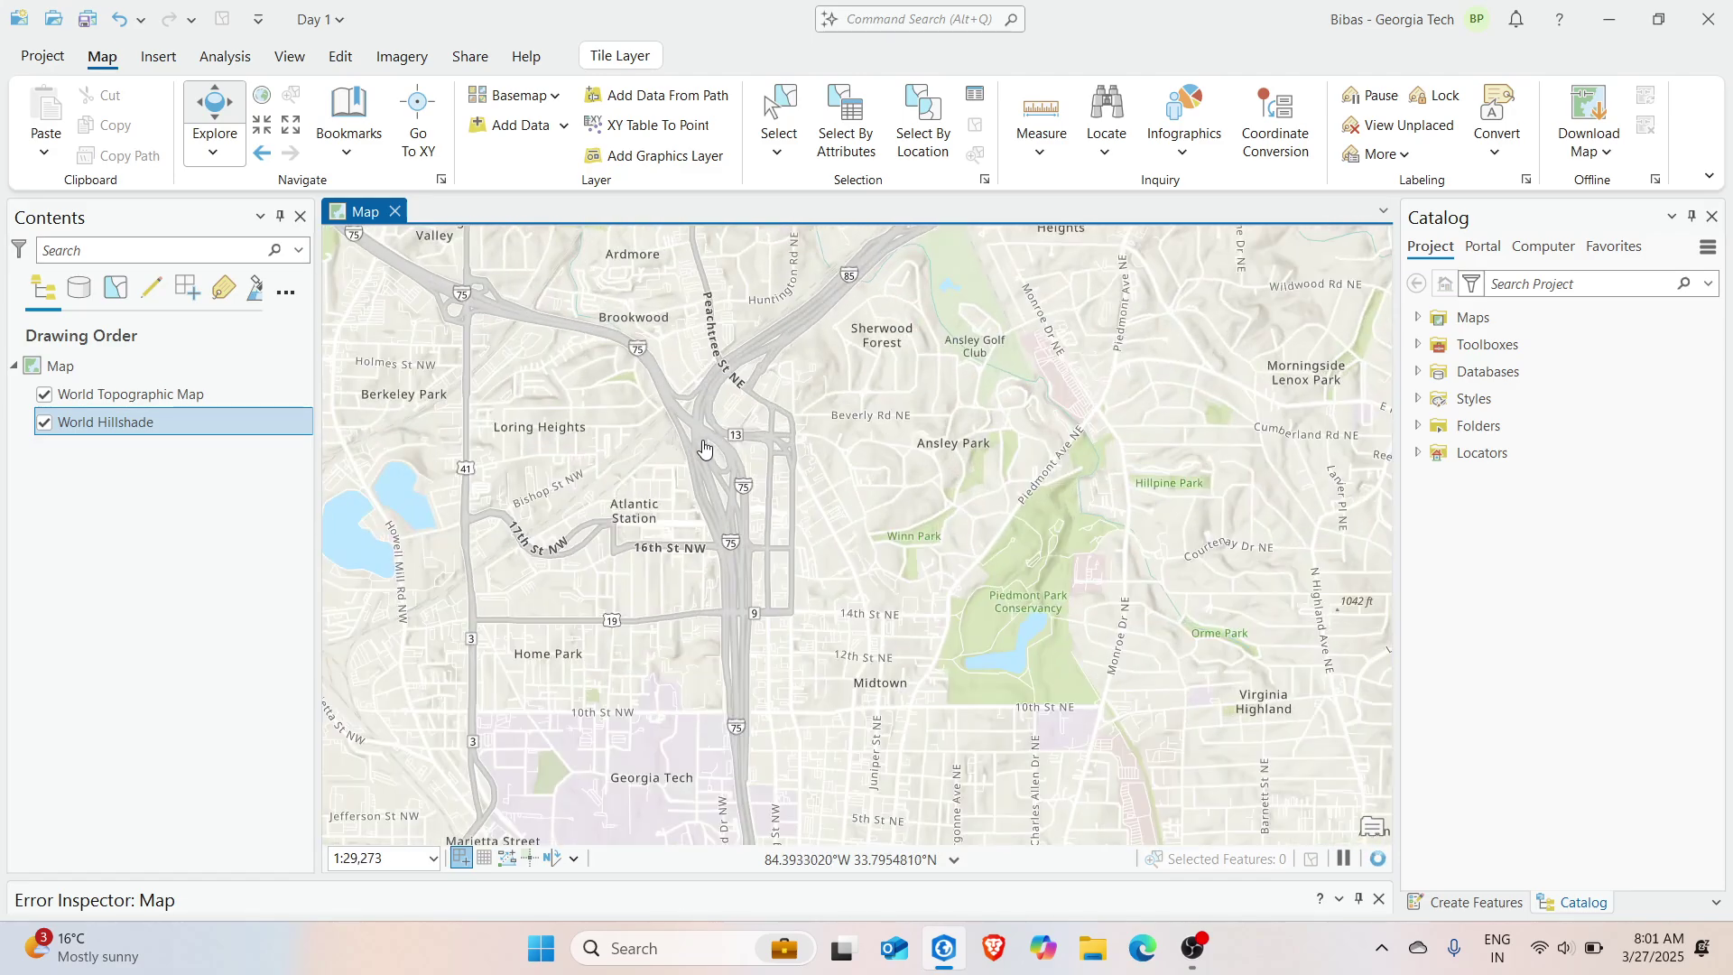
drag(704, 448, 631, 387)
scroll(599, 522, up, 5)
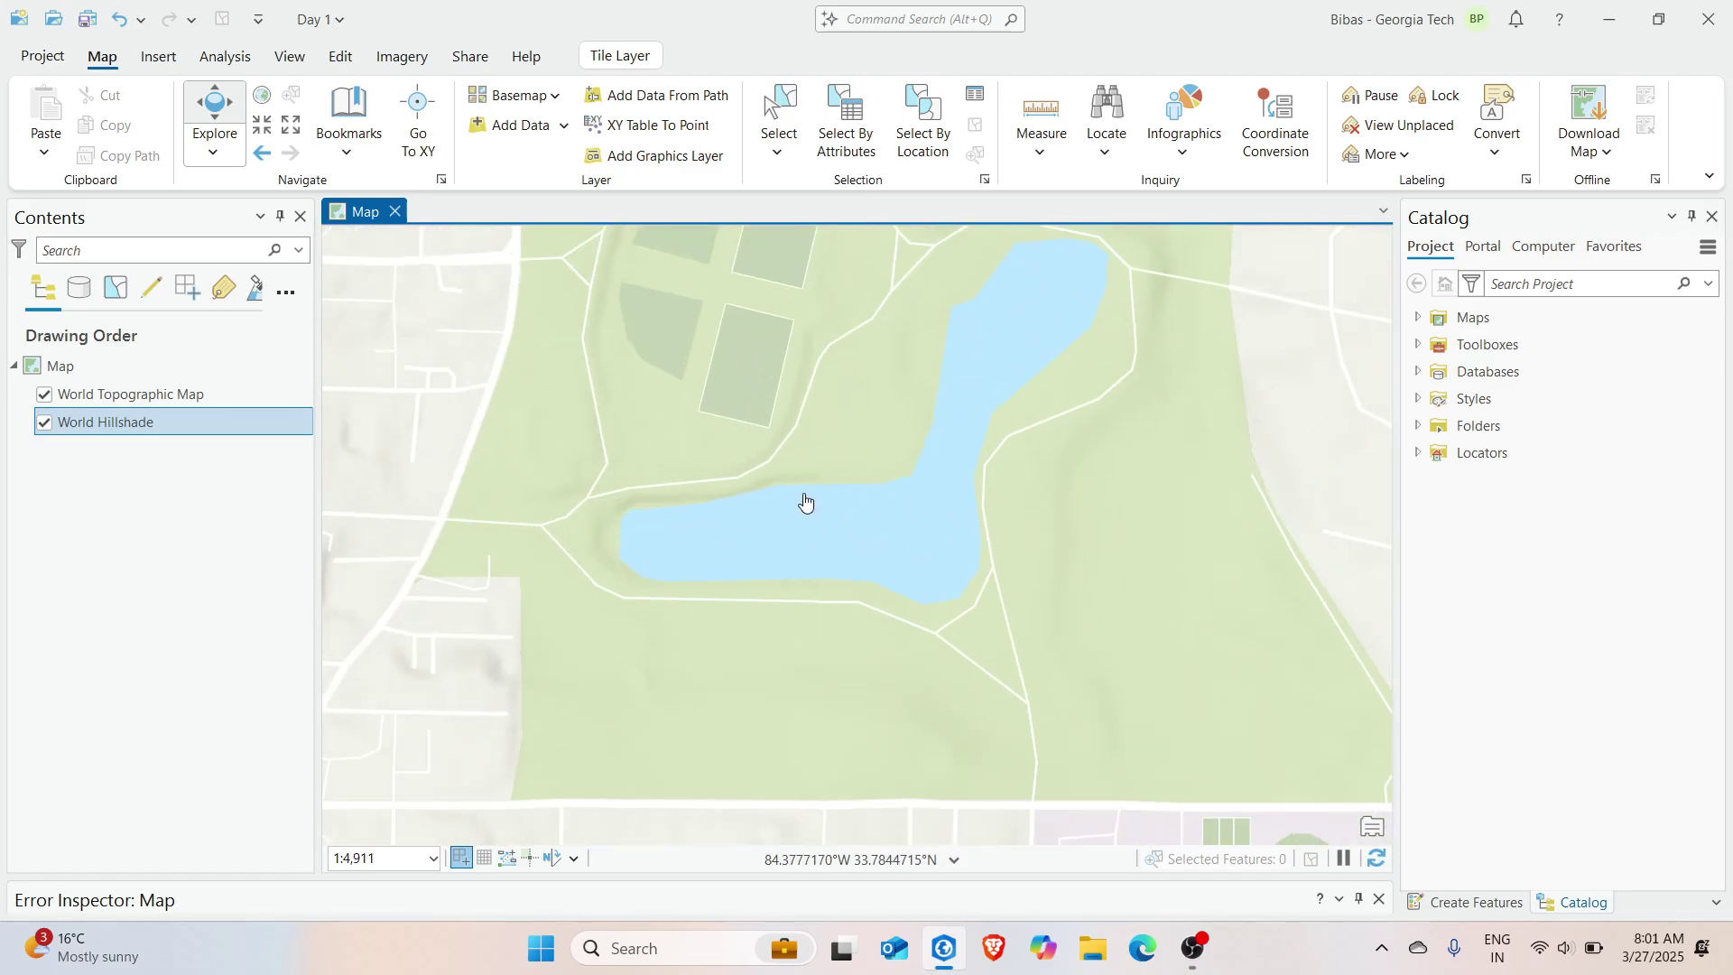
drag(804, 503, 762, 533)
drag(704, 417, 723, 468)
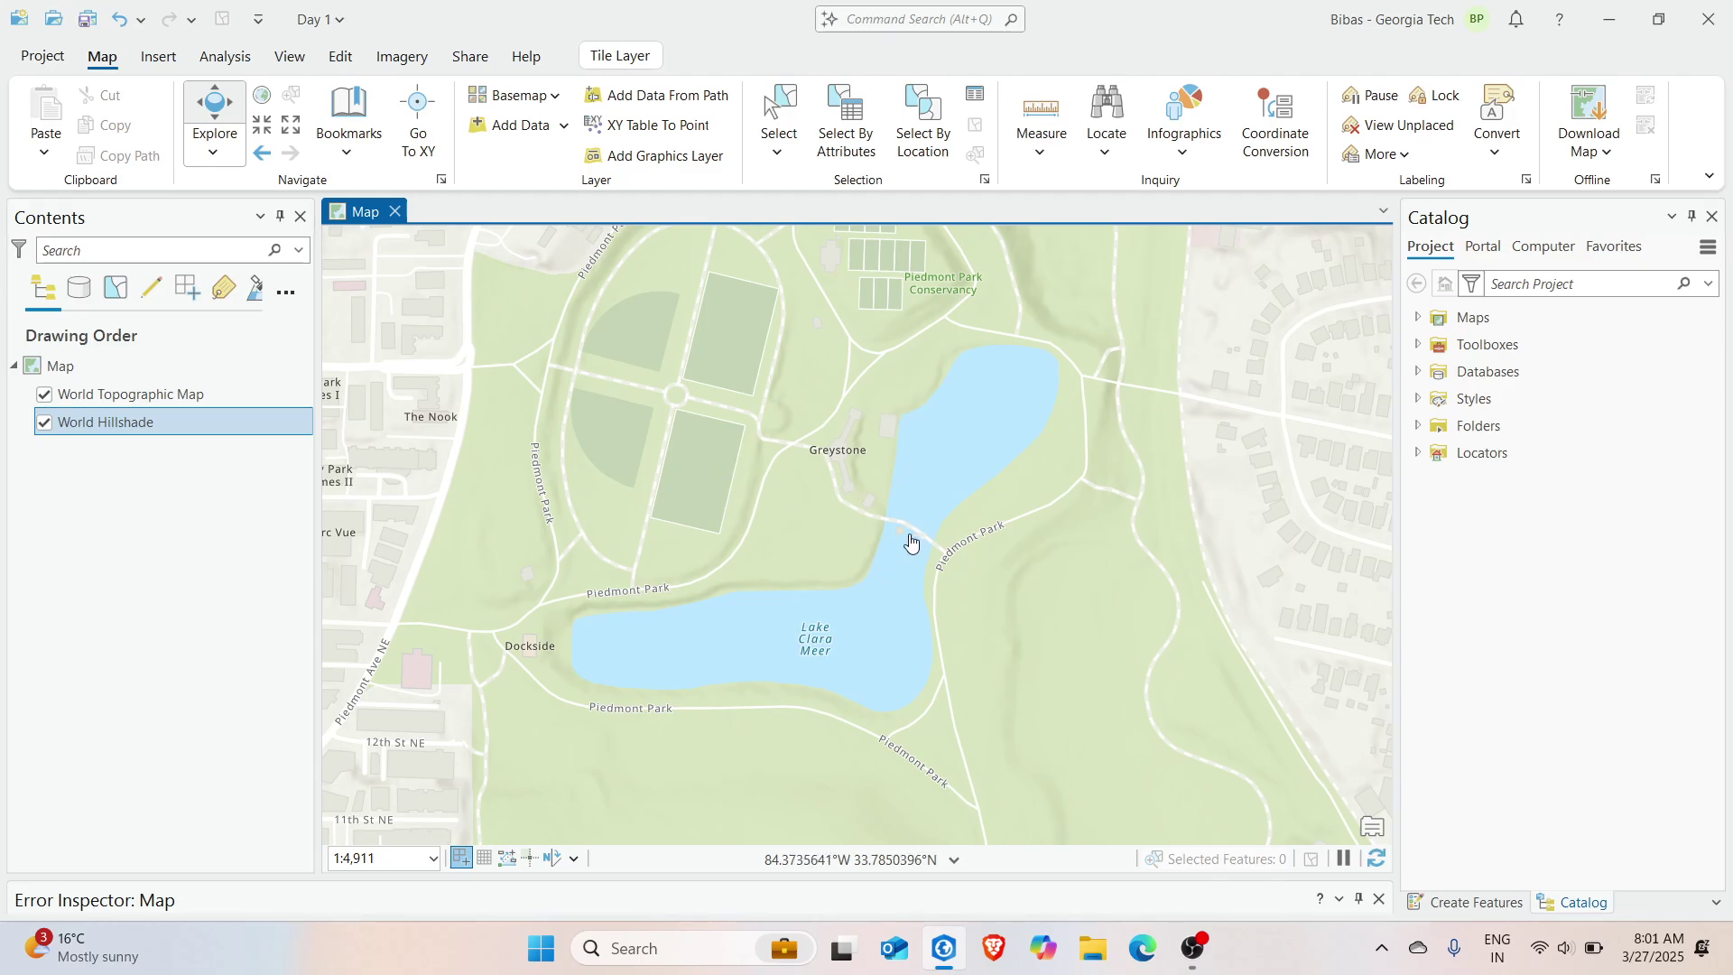
drag(910, 540, 758, 534)
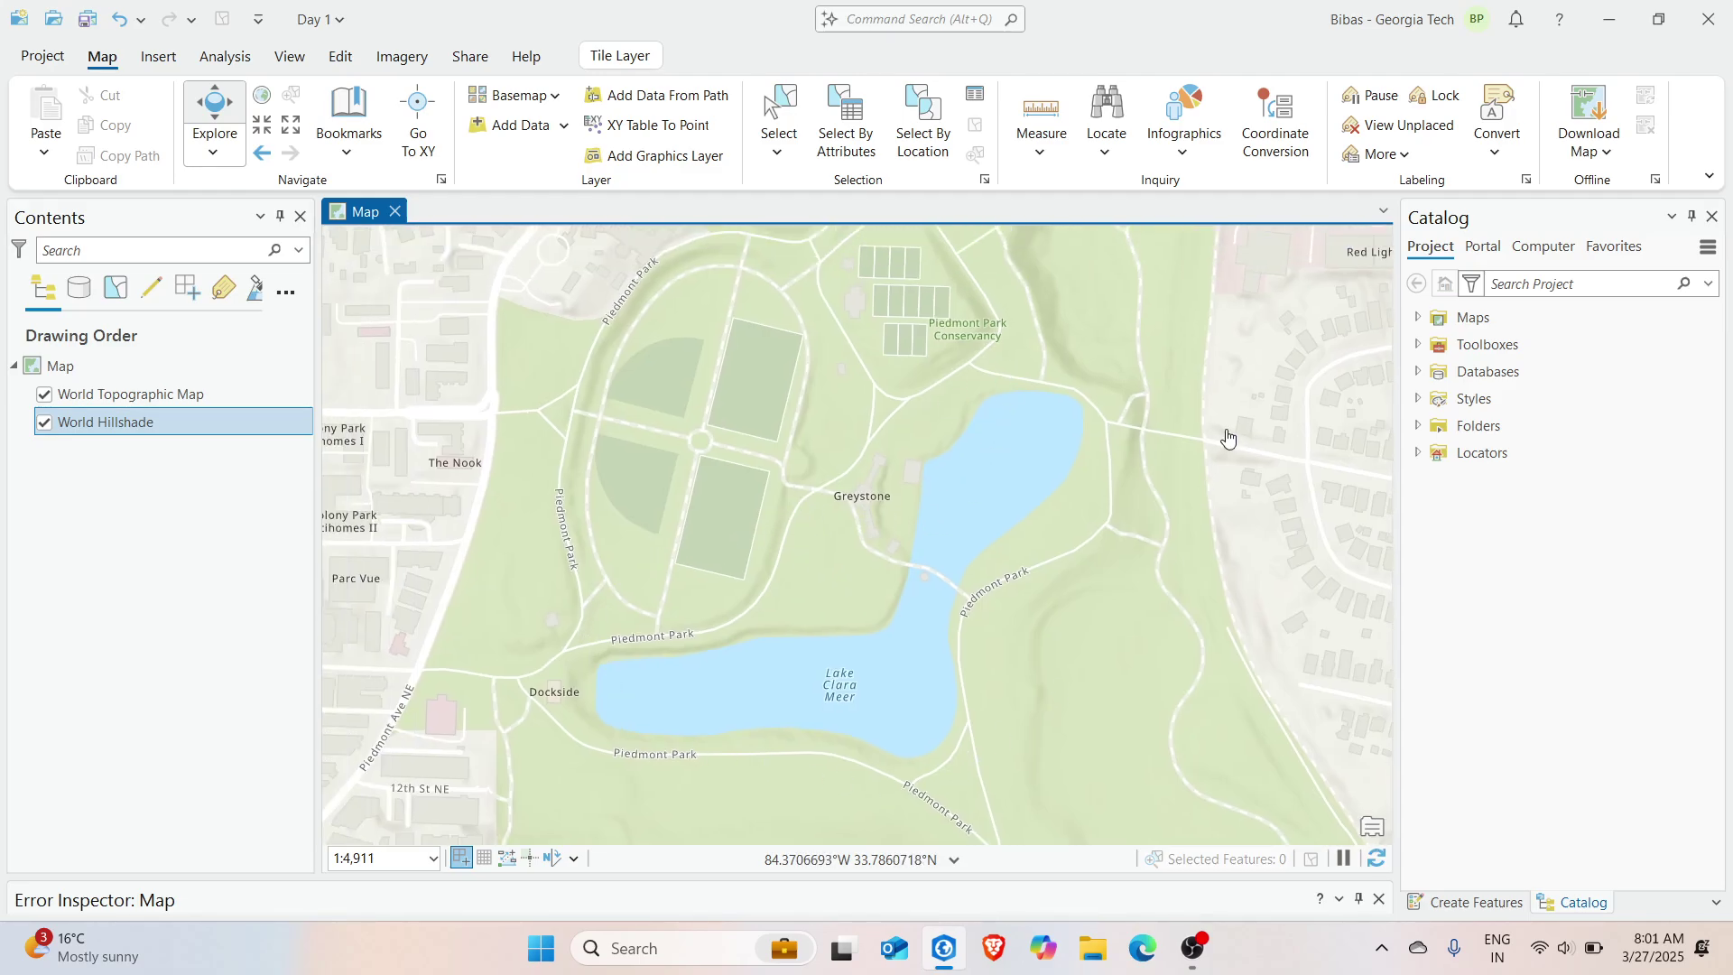
click(359, 146)
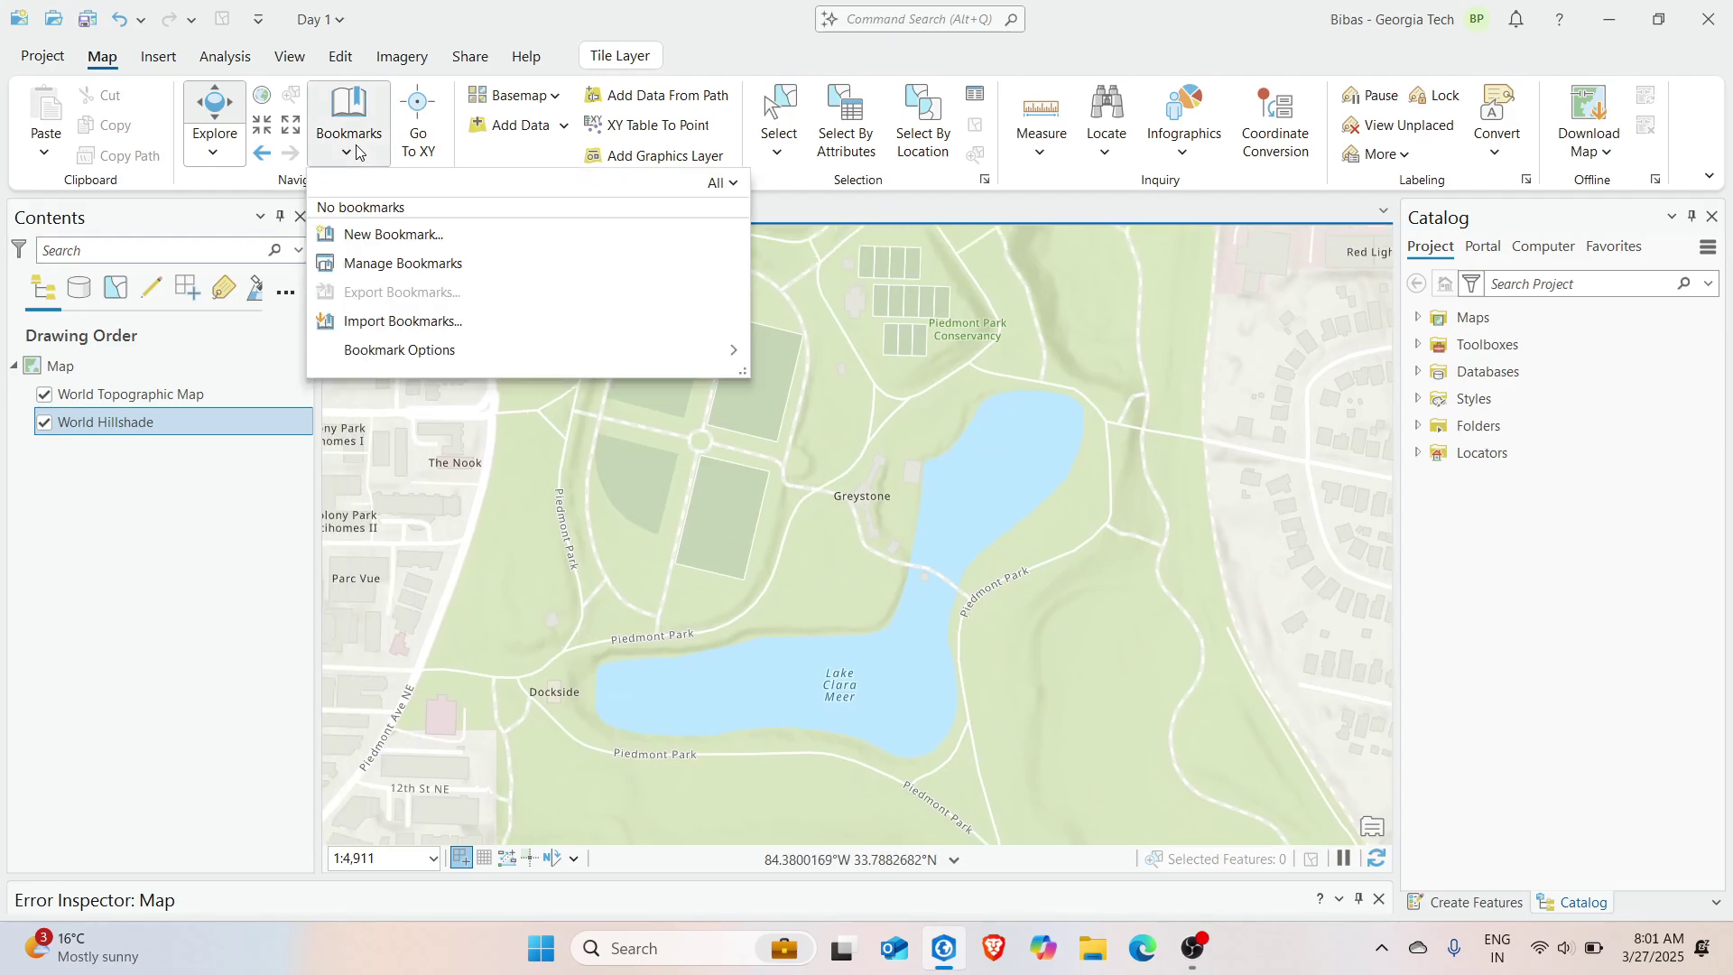
click(384, 236)
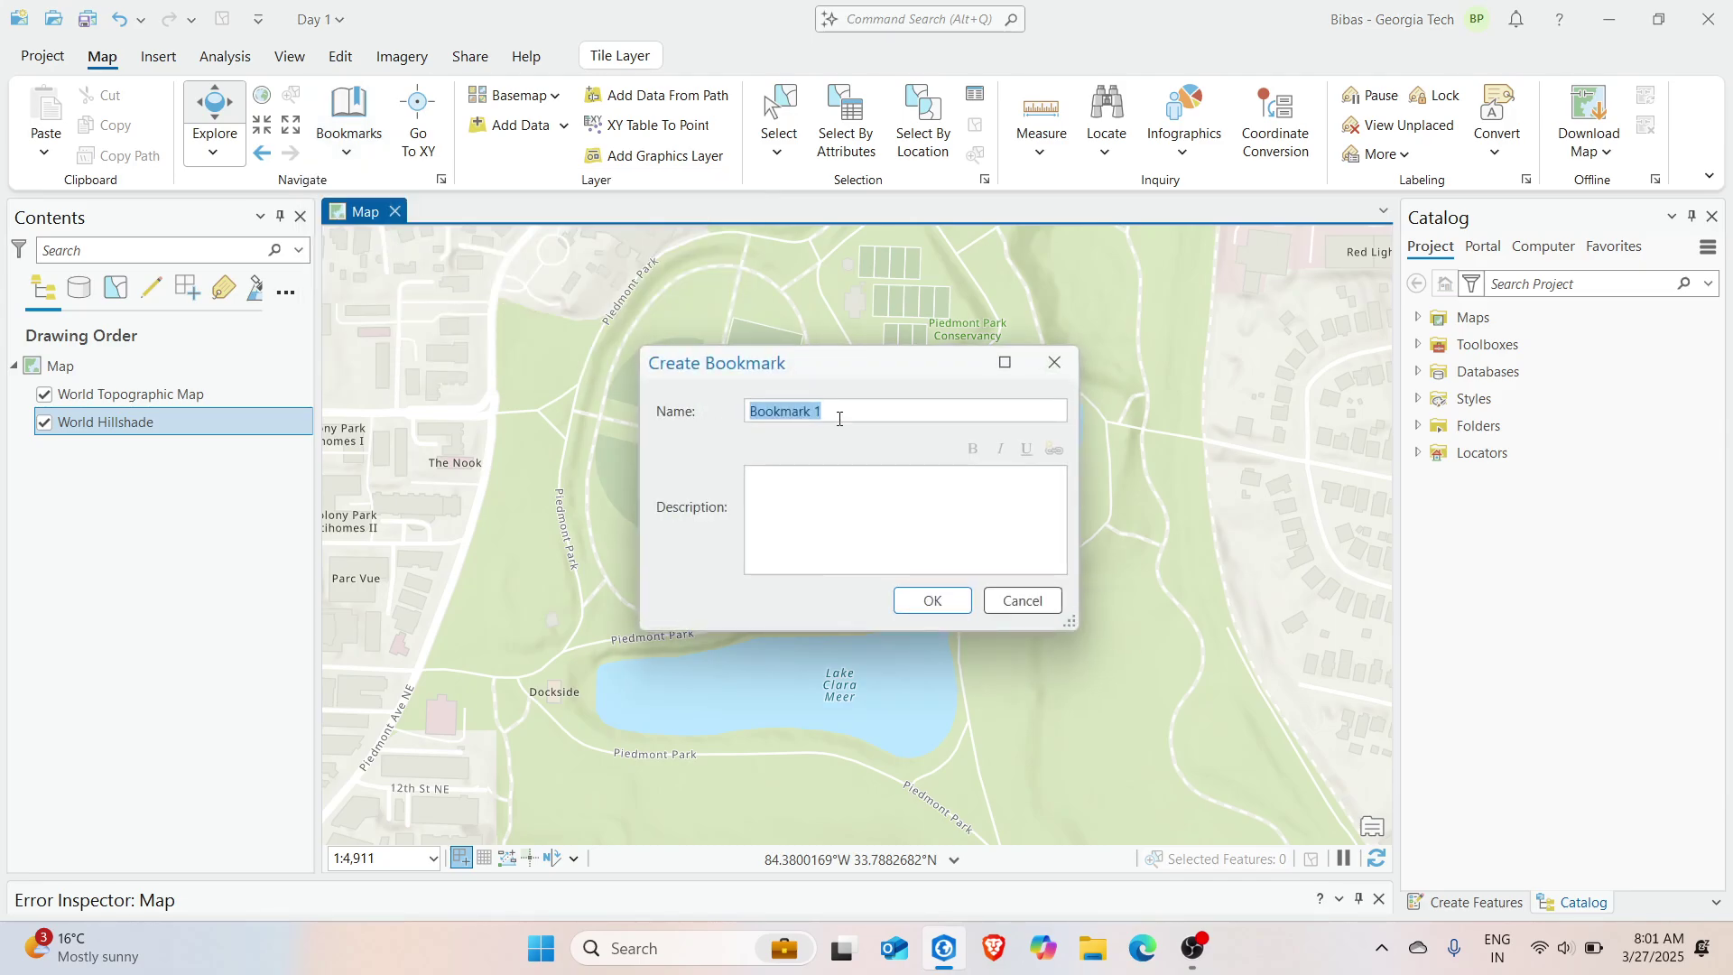
text(Site)
click(913, 596)
View the Starkville area in Mississippi and return to the park through the Site bookmark
scroll(812, 478, down, 15)
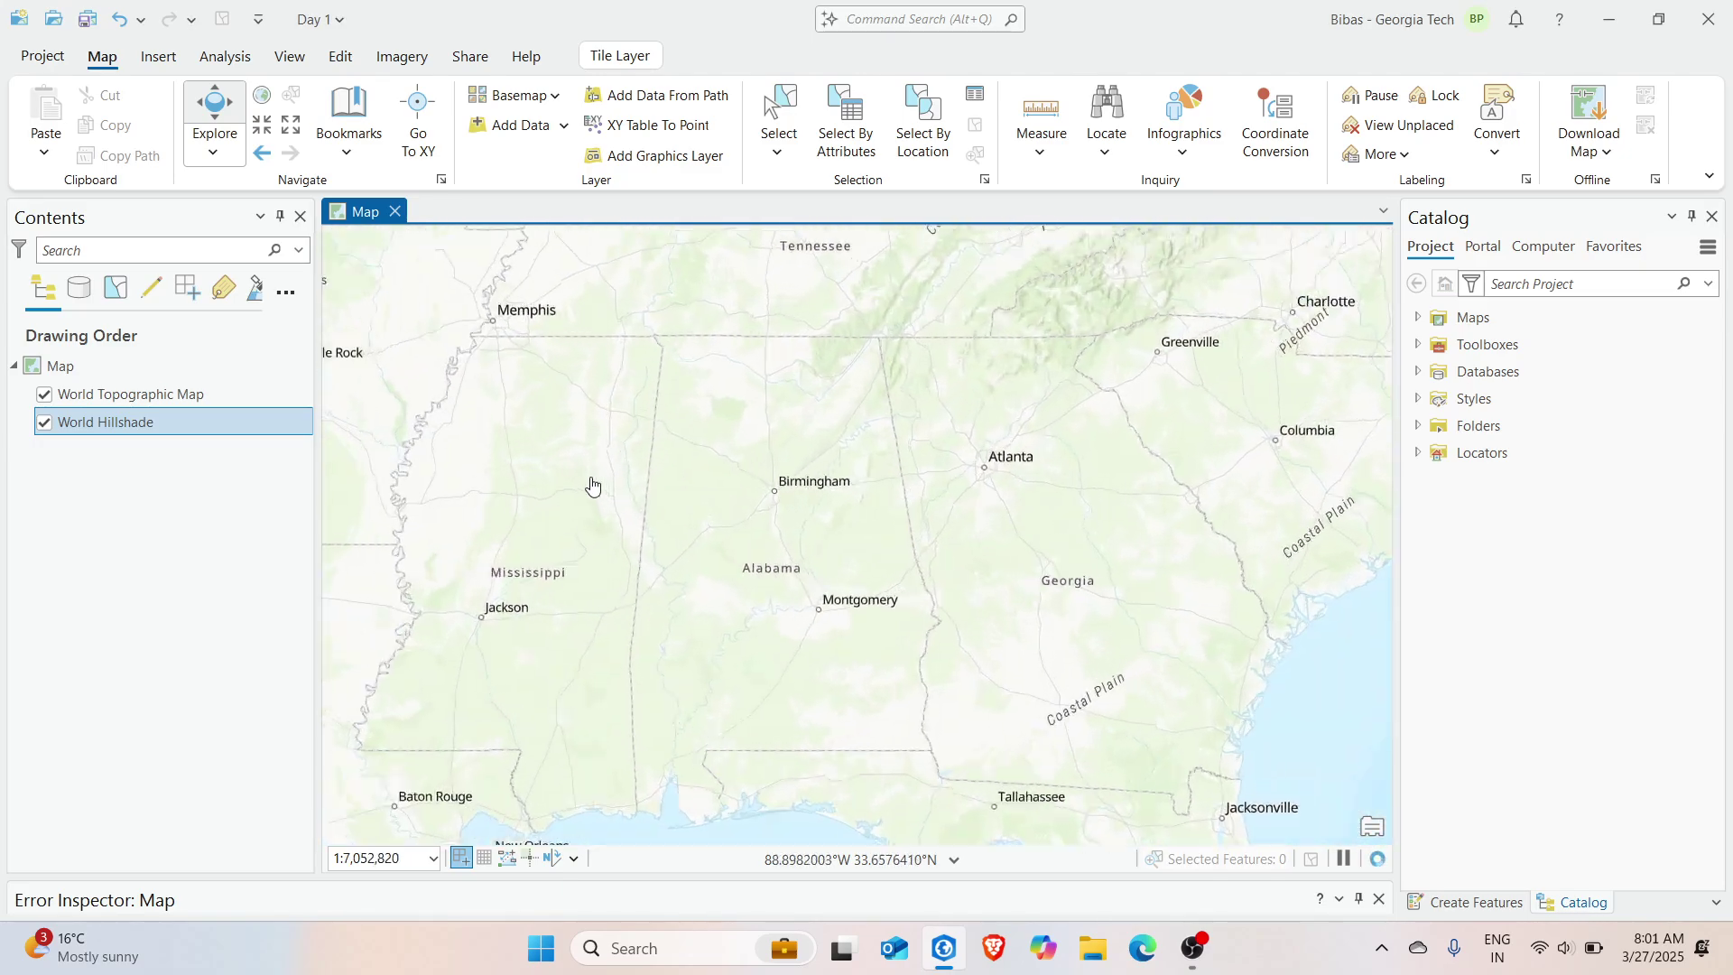
scroll(592, 485, up, 4)
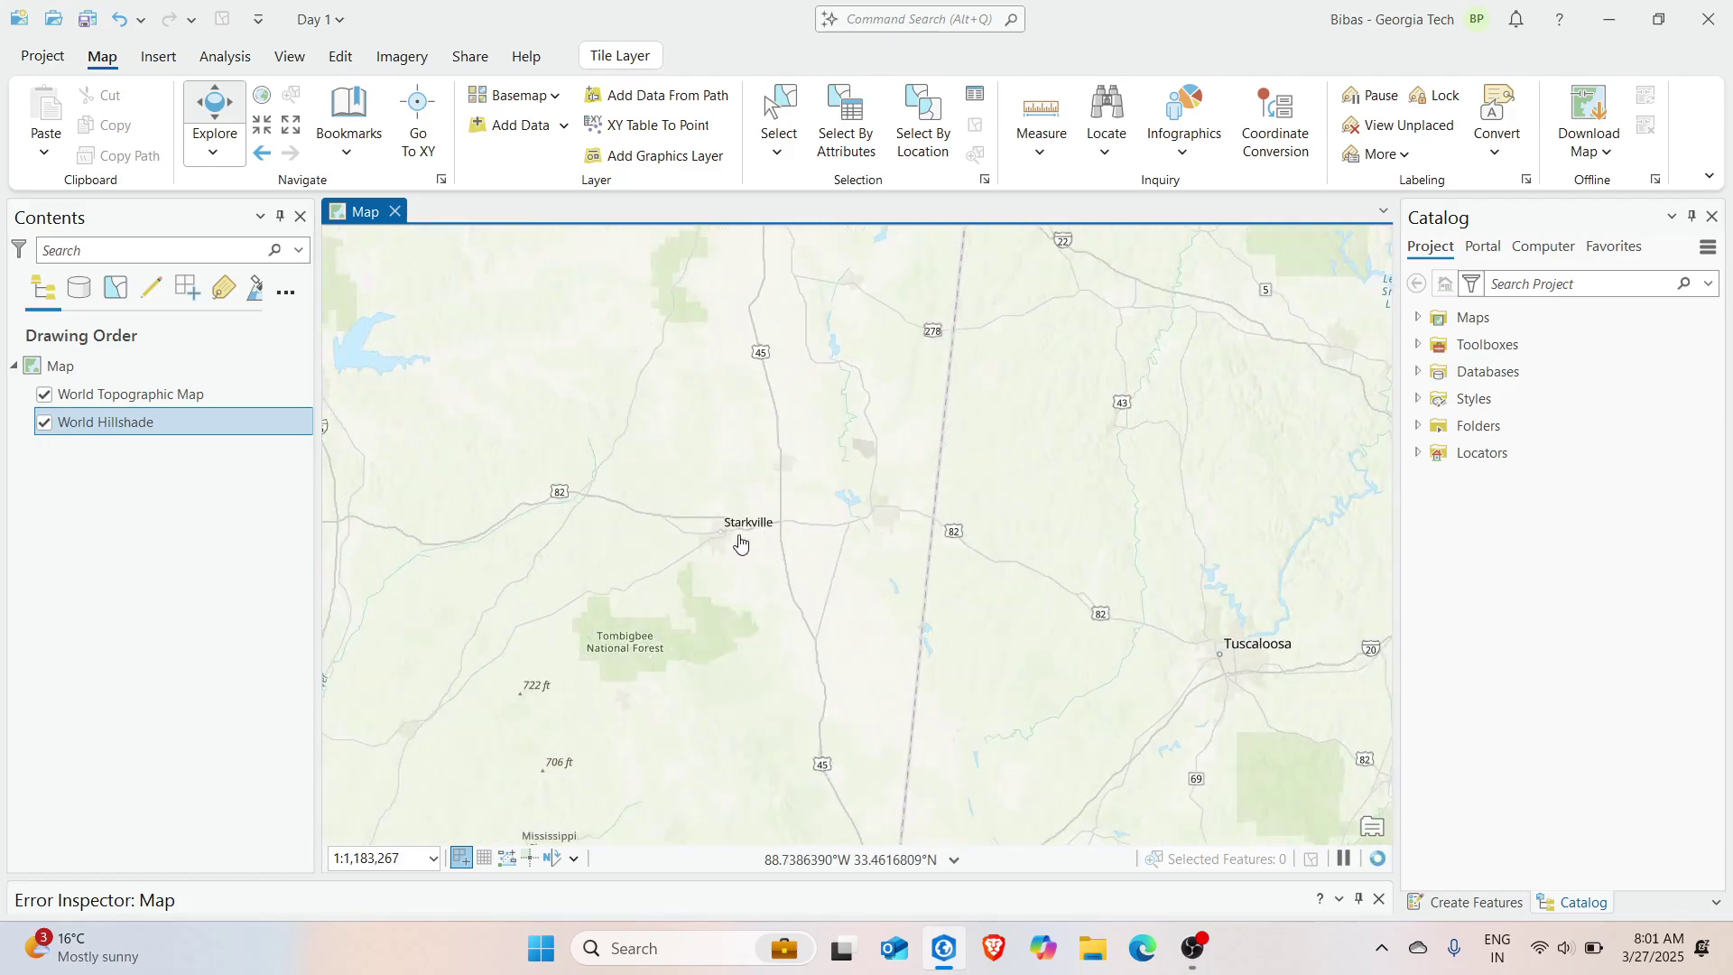
scroll(740, 541, up, 5)
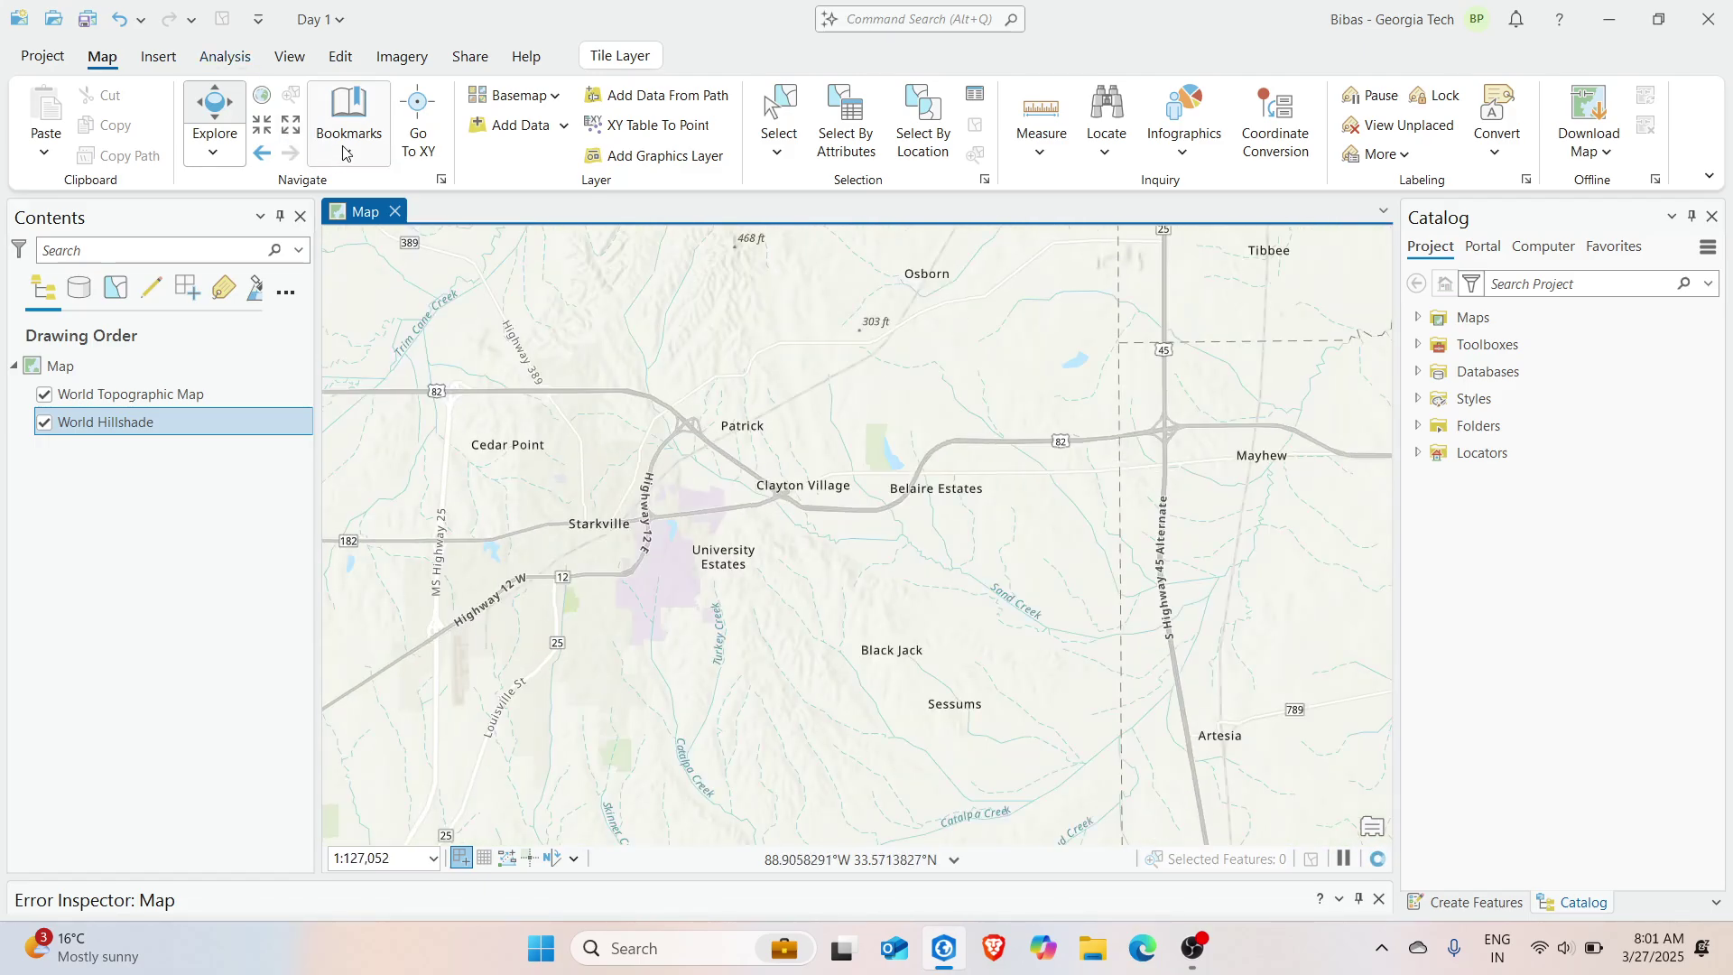
click(342, 152)
click(393, 262)
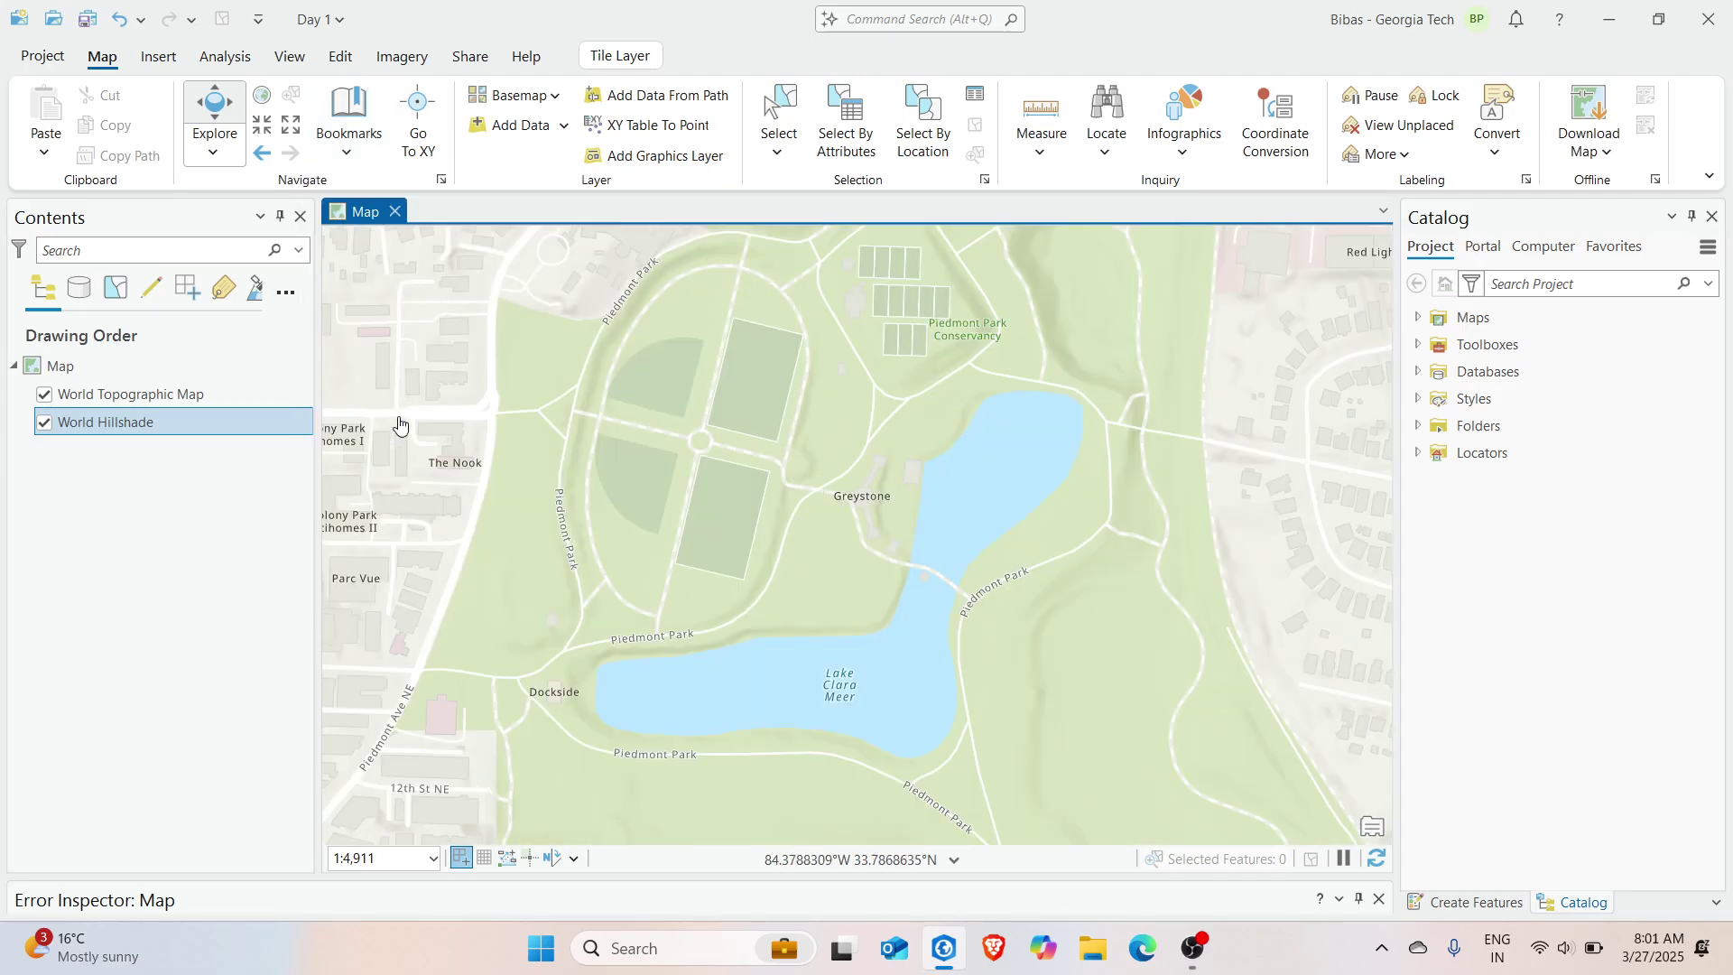
Change the map's basemap to Imagery with Piedmont Park and its surroundings in view
scroll(898, 406, down, 8)
scroll(882, 371, up, 6)
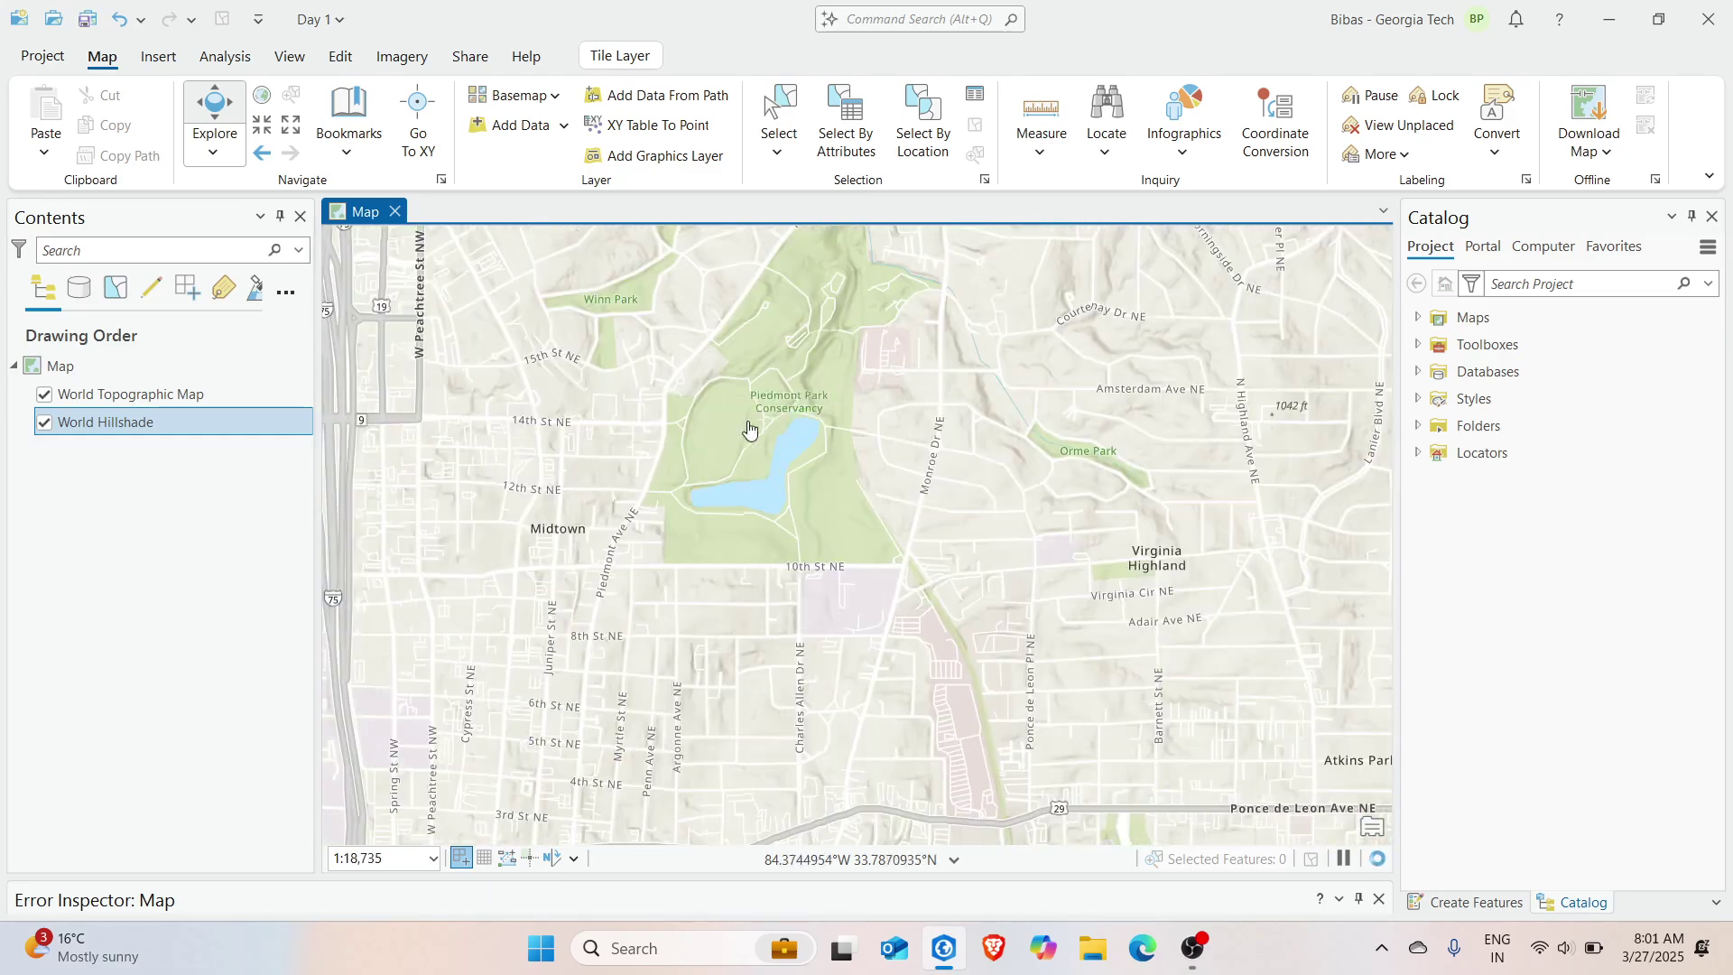
scroll(903, 497, down, 4)
scroll(916, 484, up, 7)
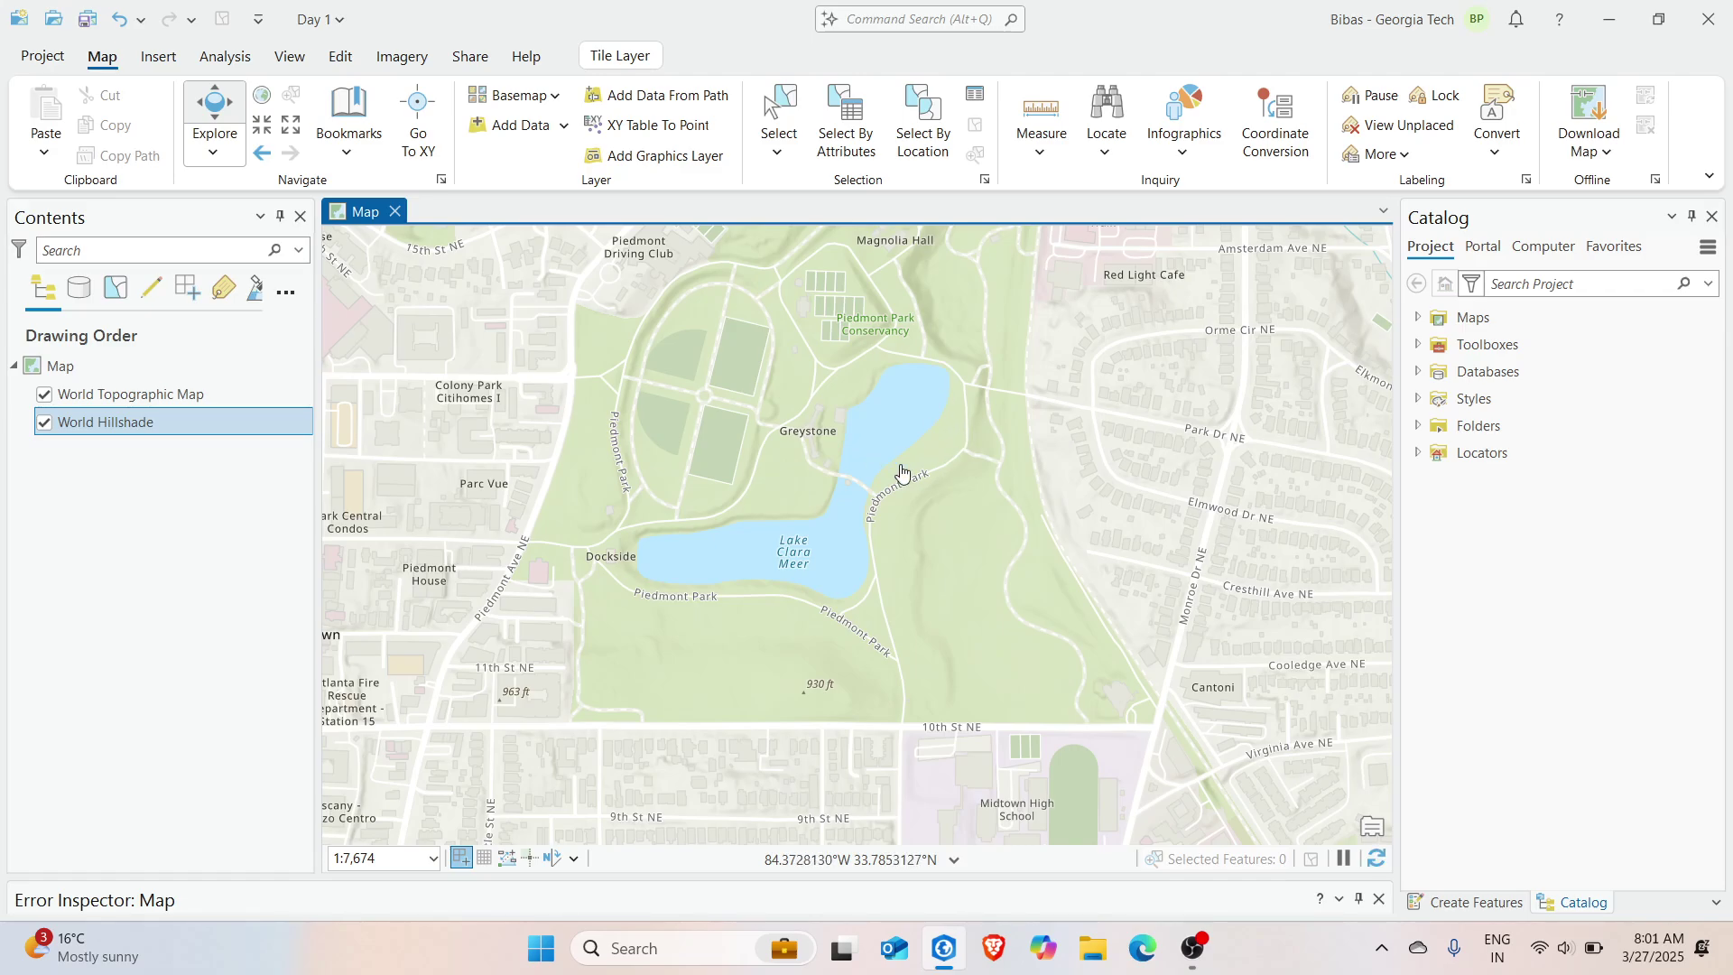
click(516, 95)
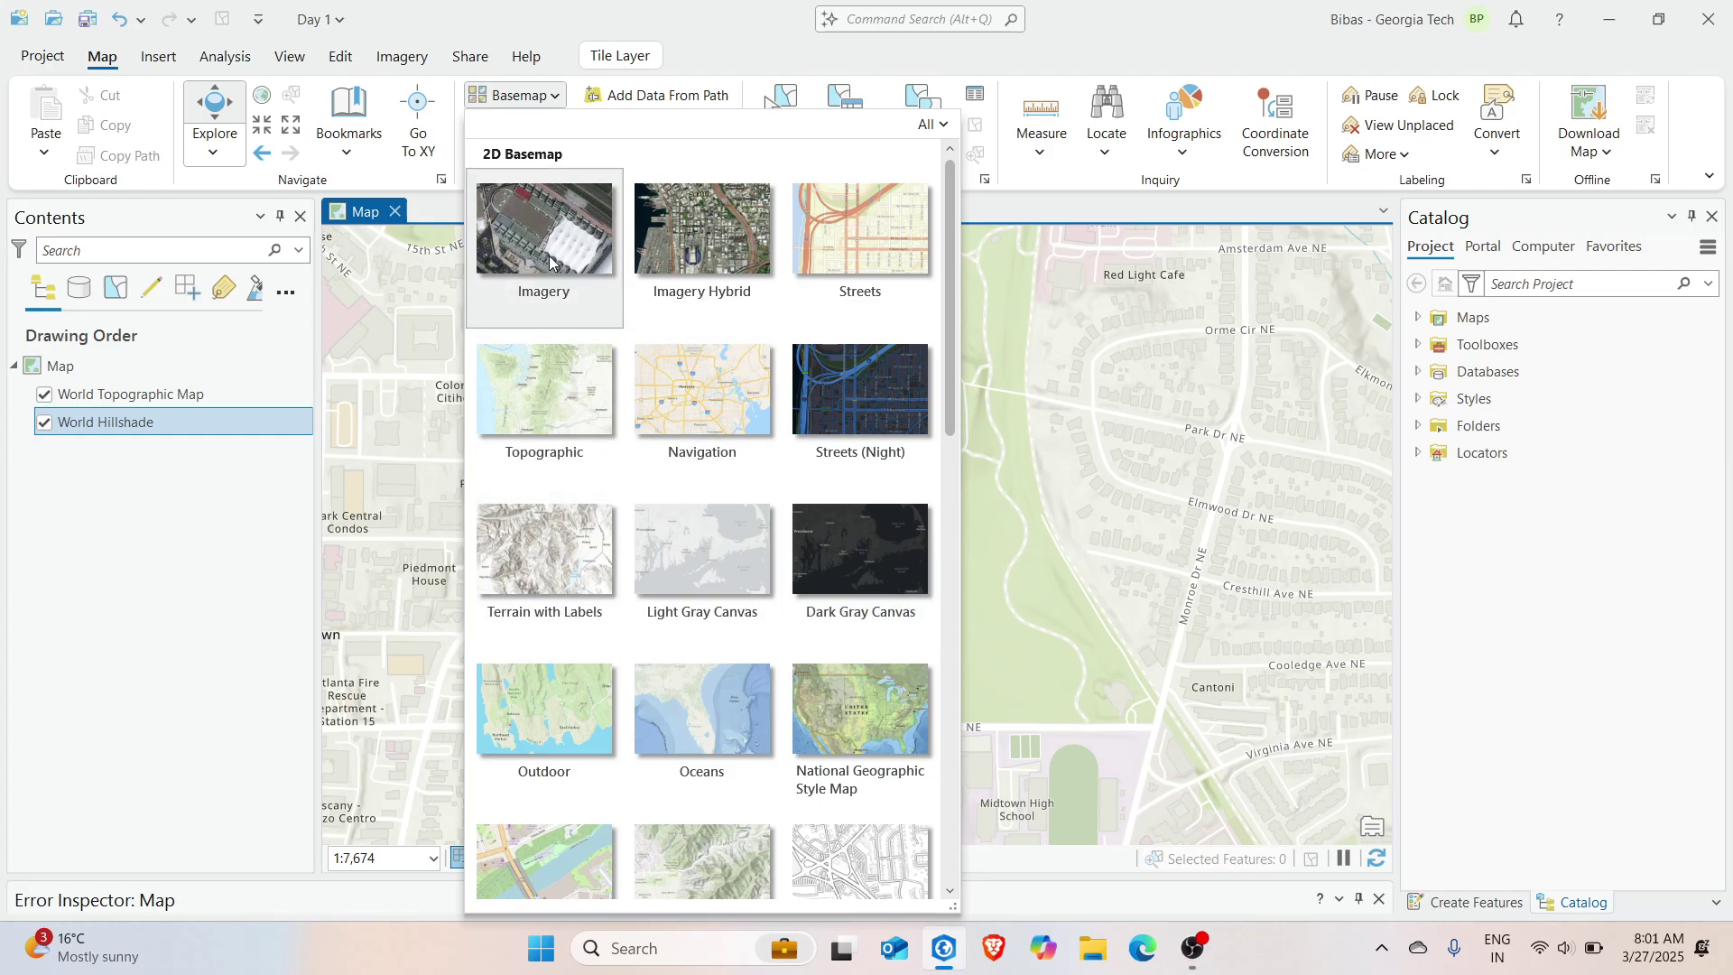
click(540, 257)
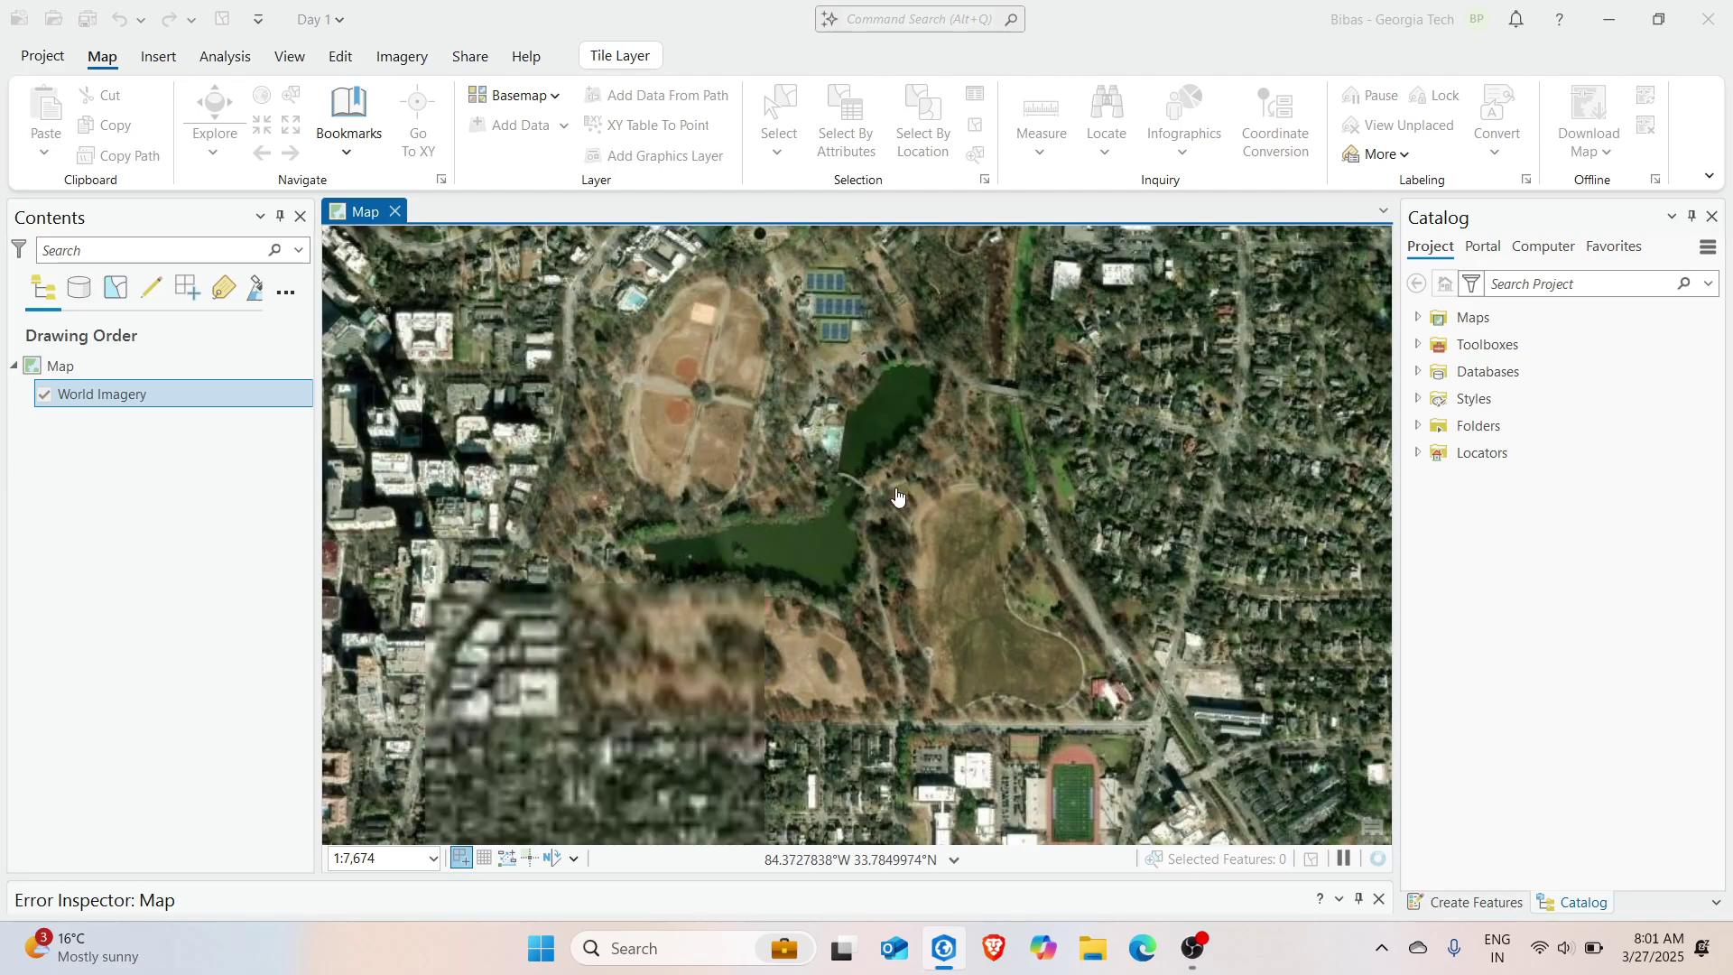
Examine the satellite imagery of Piedmont Park, its sports fields and the buildings northwest of them at close range
drag(866, 489, 729, 485)
scroll(729, 486, up, 5)
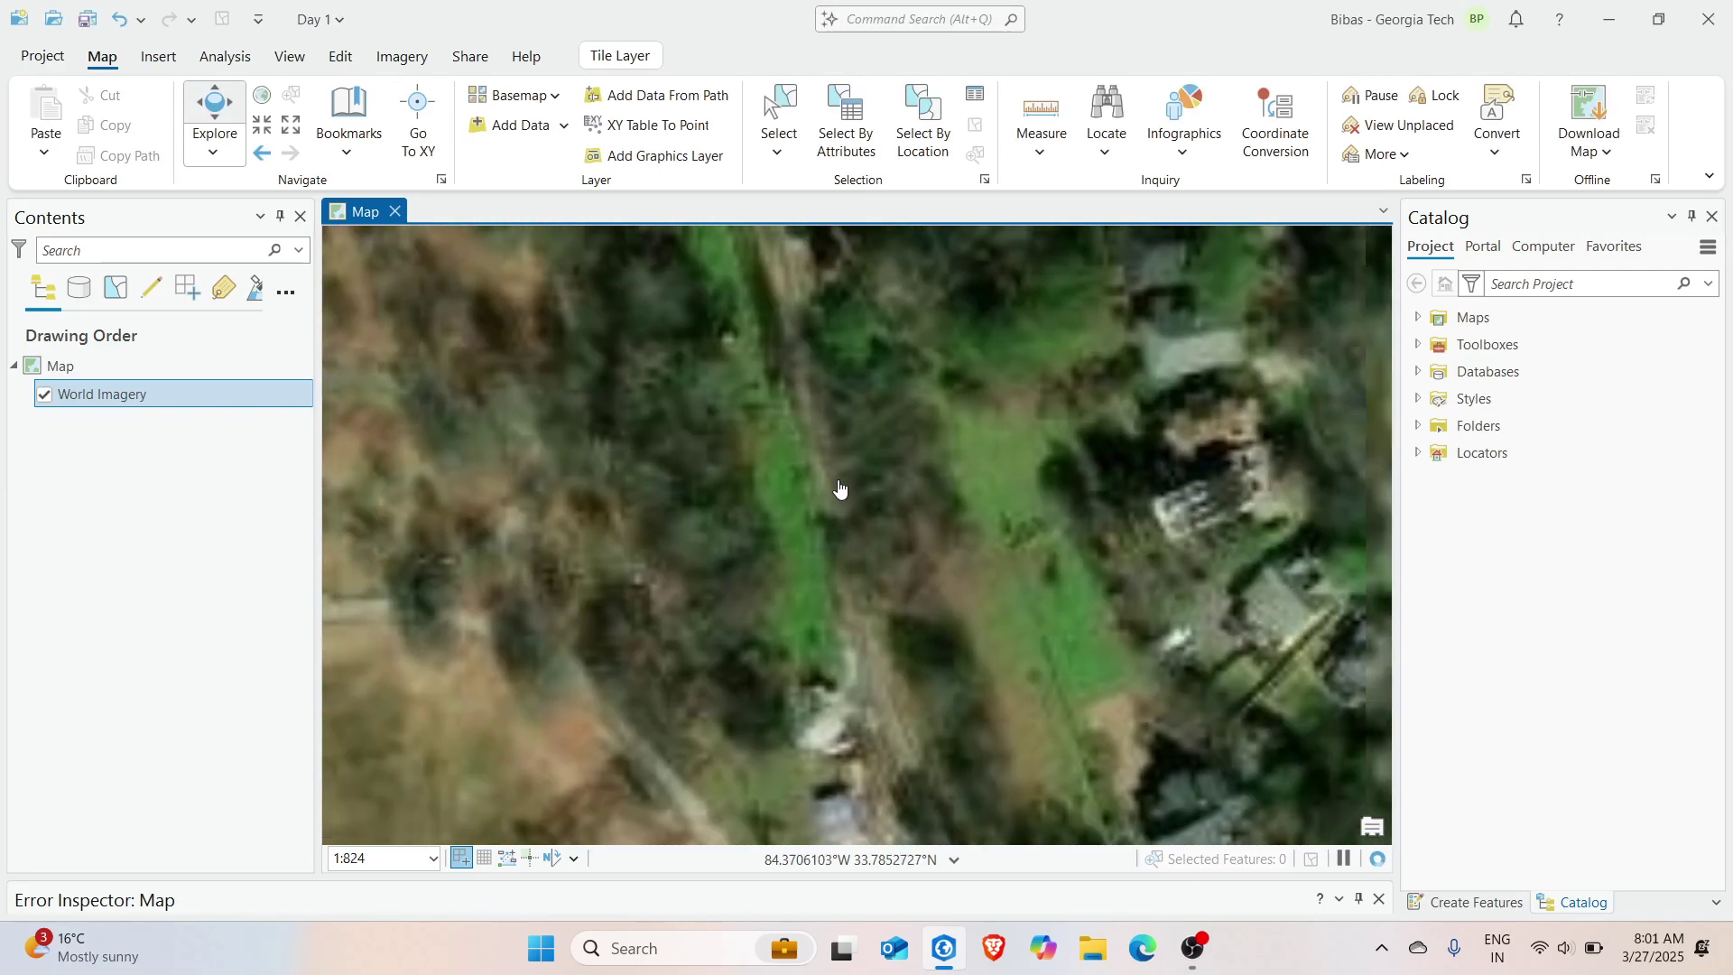
scroll(1046, 476, down, 1)
scroll(1024, 620, down, 2)
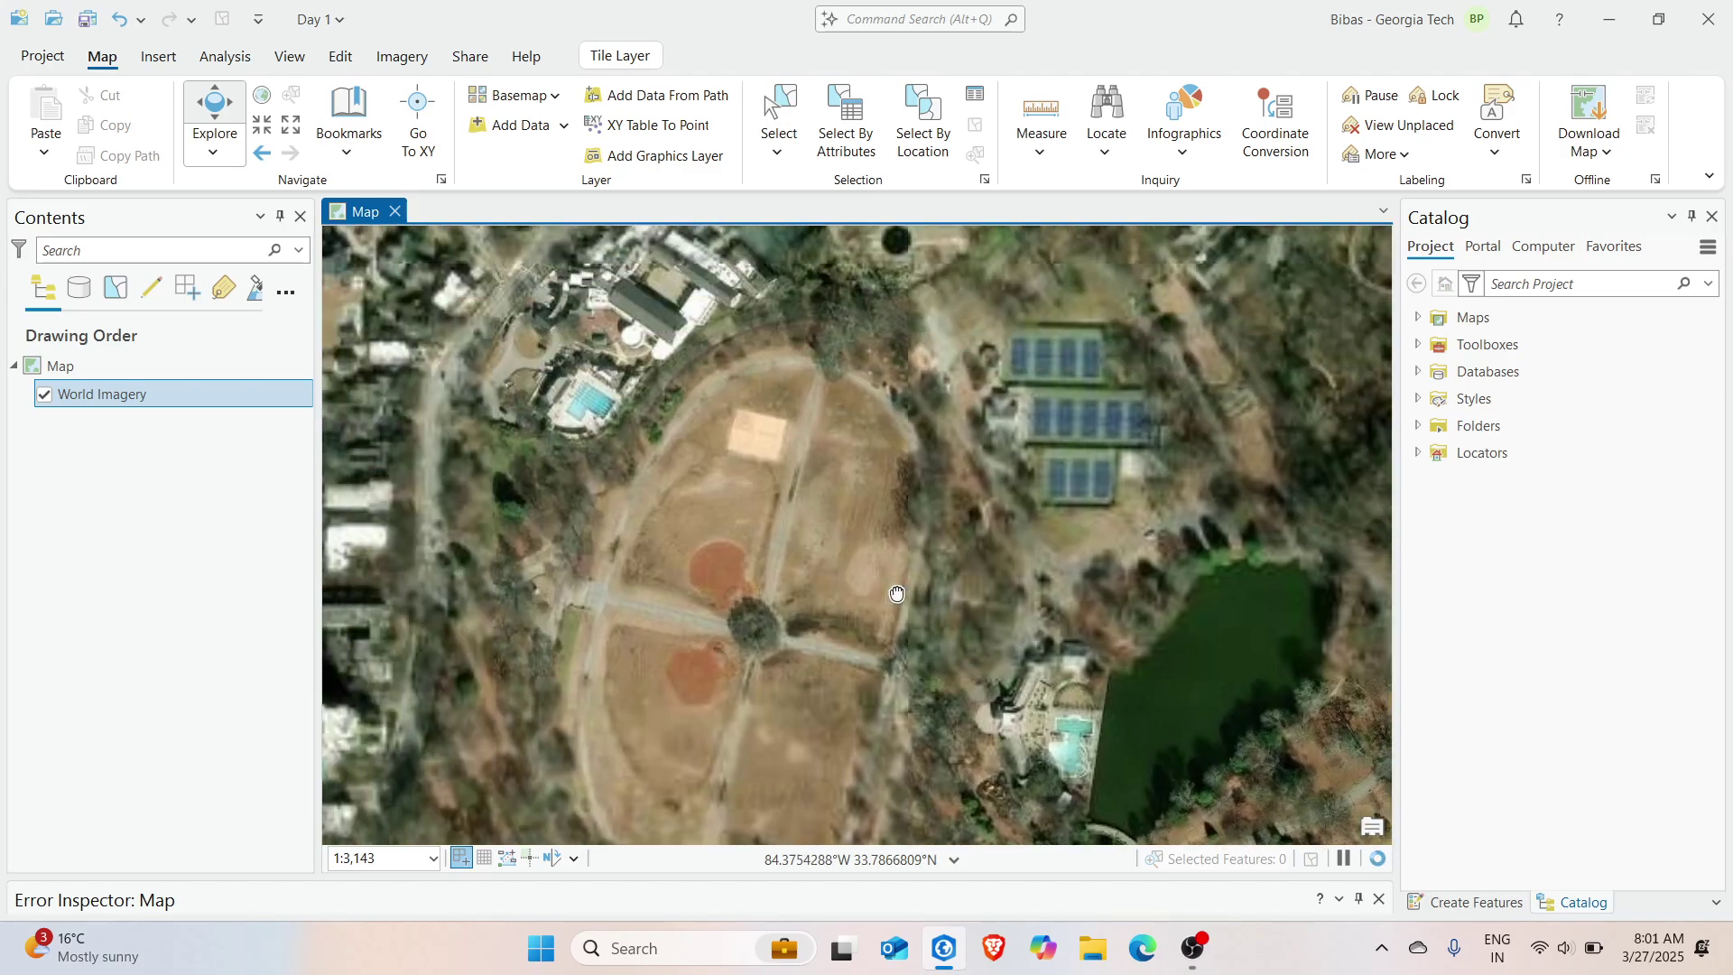
drag(905, 591, 1011, 686)
scroll(758, 502, up, 3)
scroll(758, 501, up, 4)
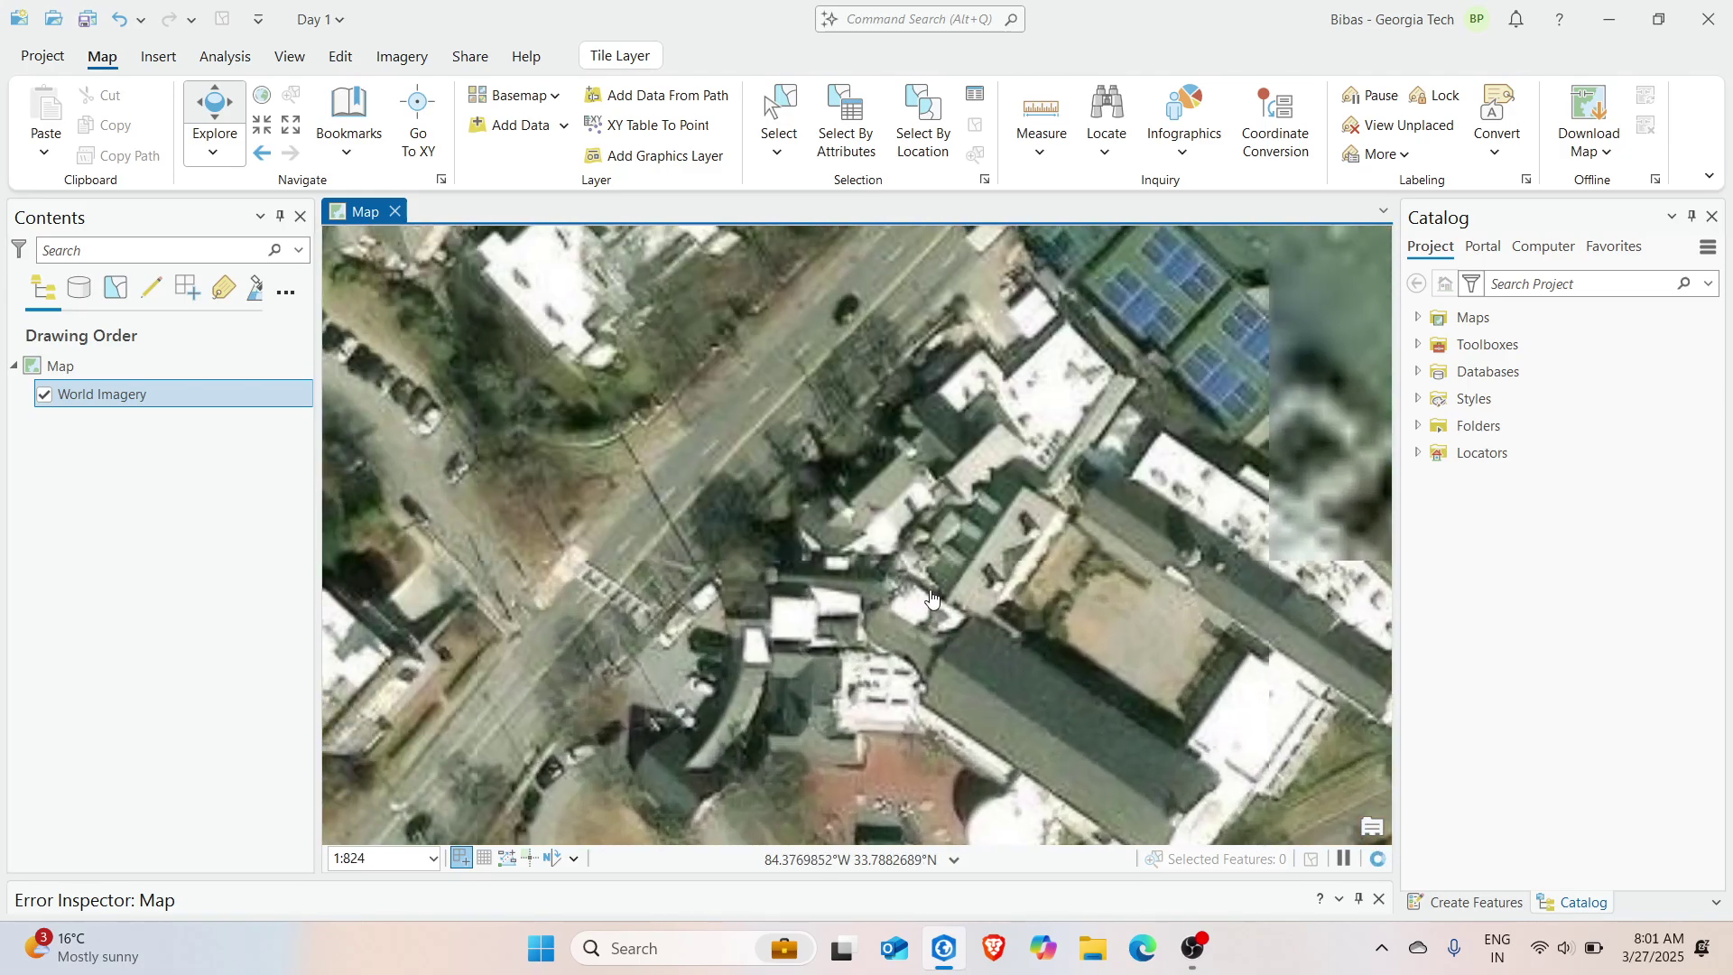
Review the available options for adding data to the map, including Points From Table
click(564, 127)
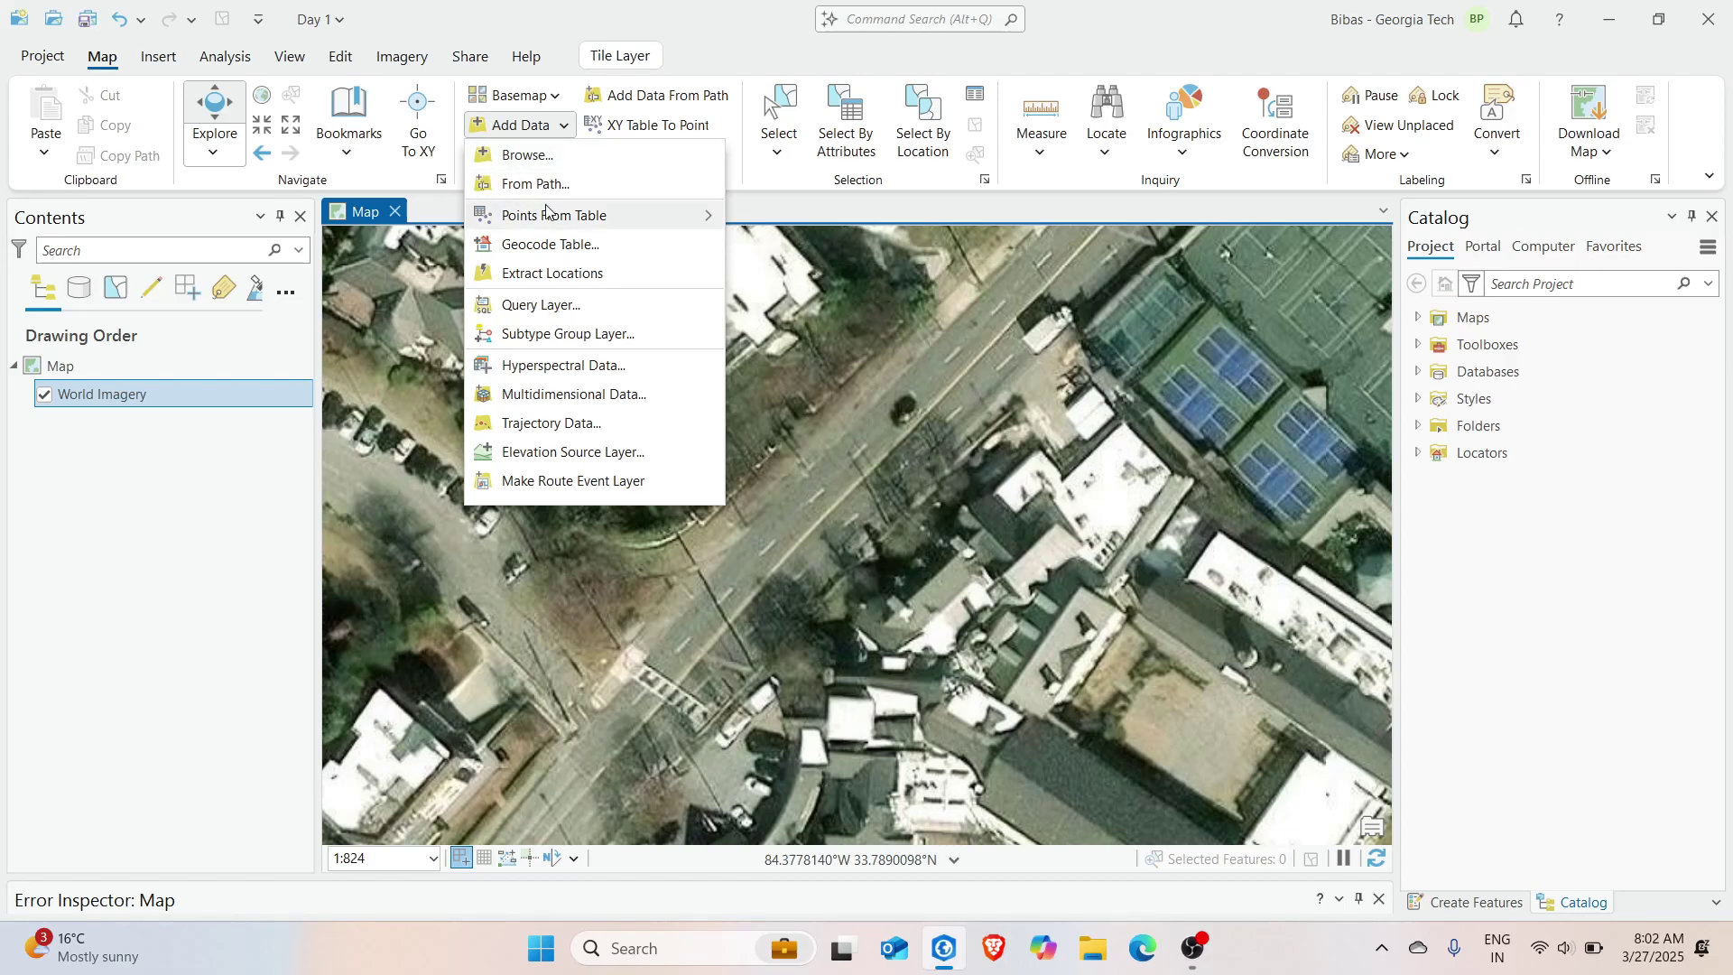
mouse_move(605, 217)
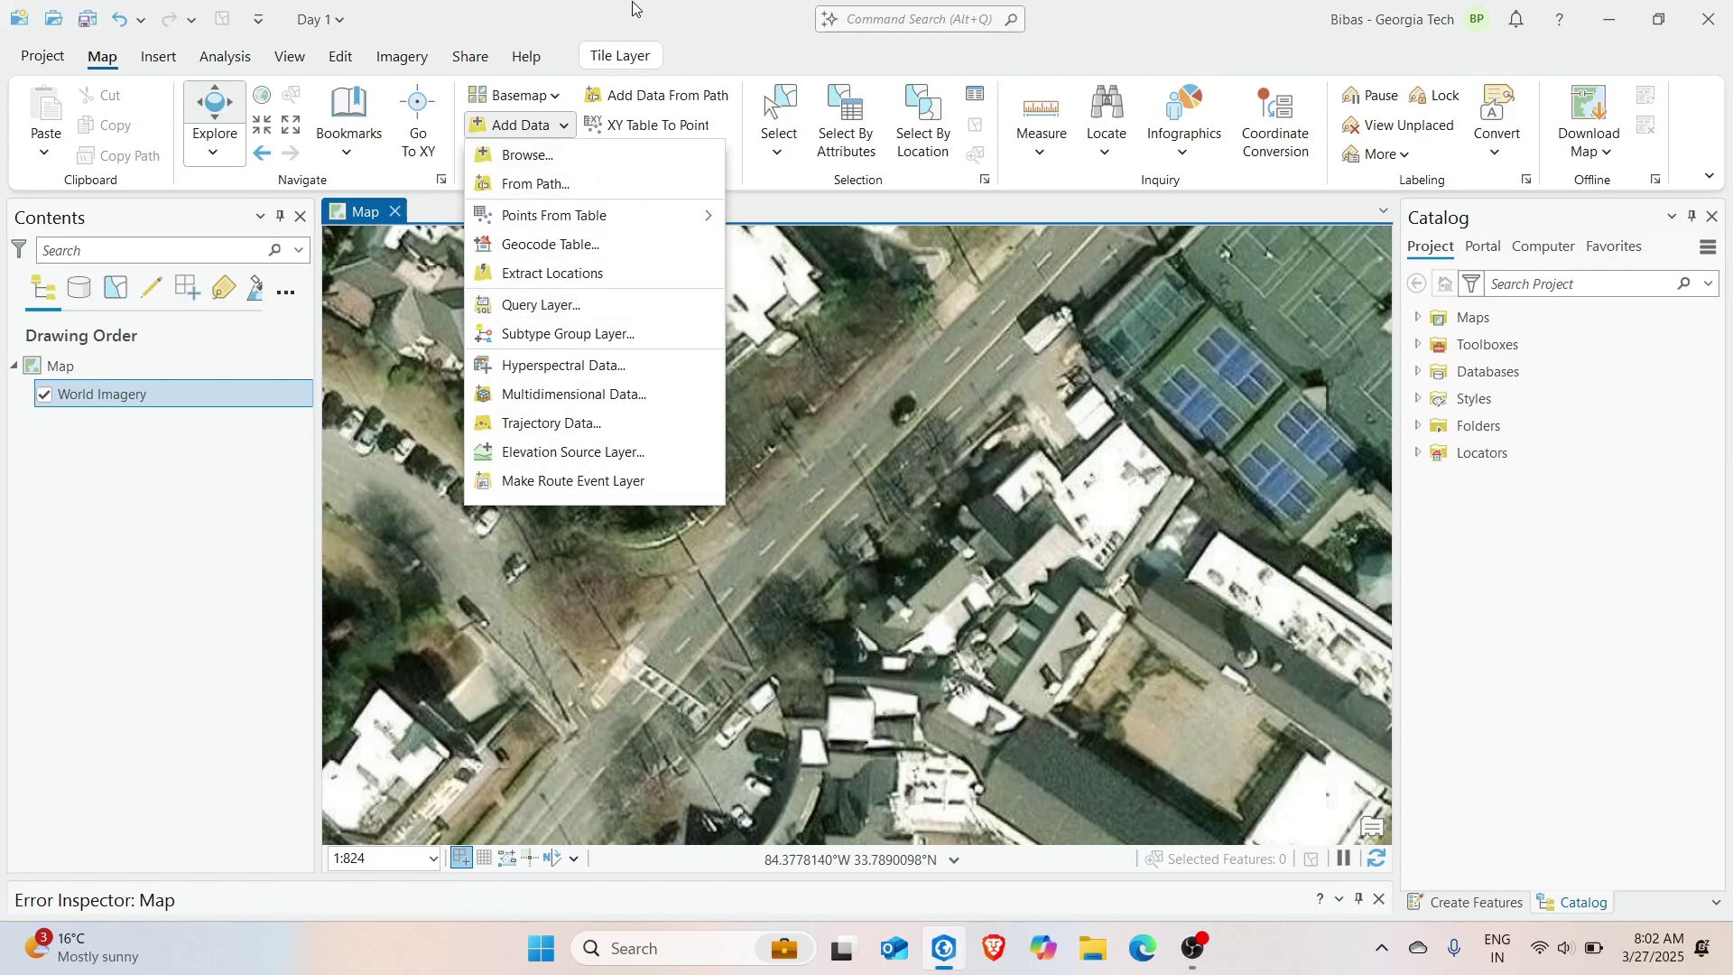
key(Escape)
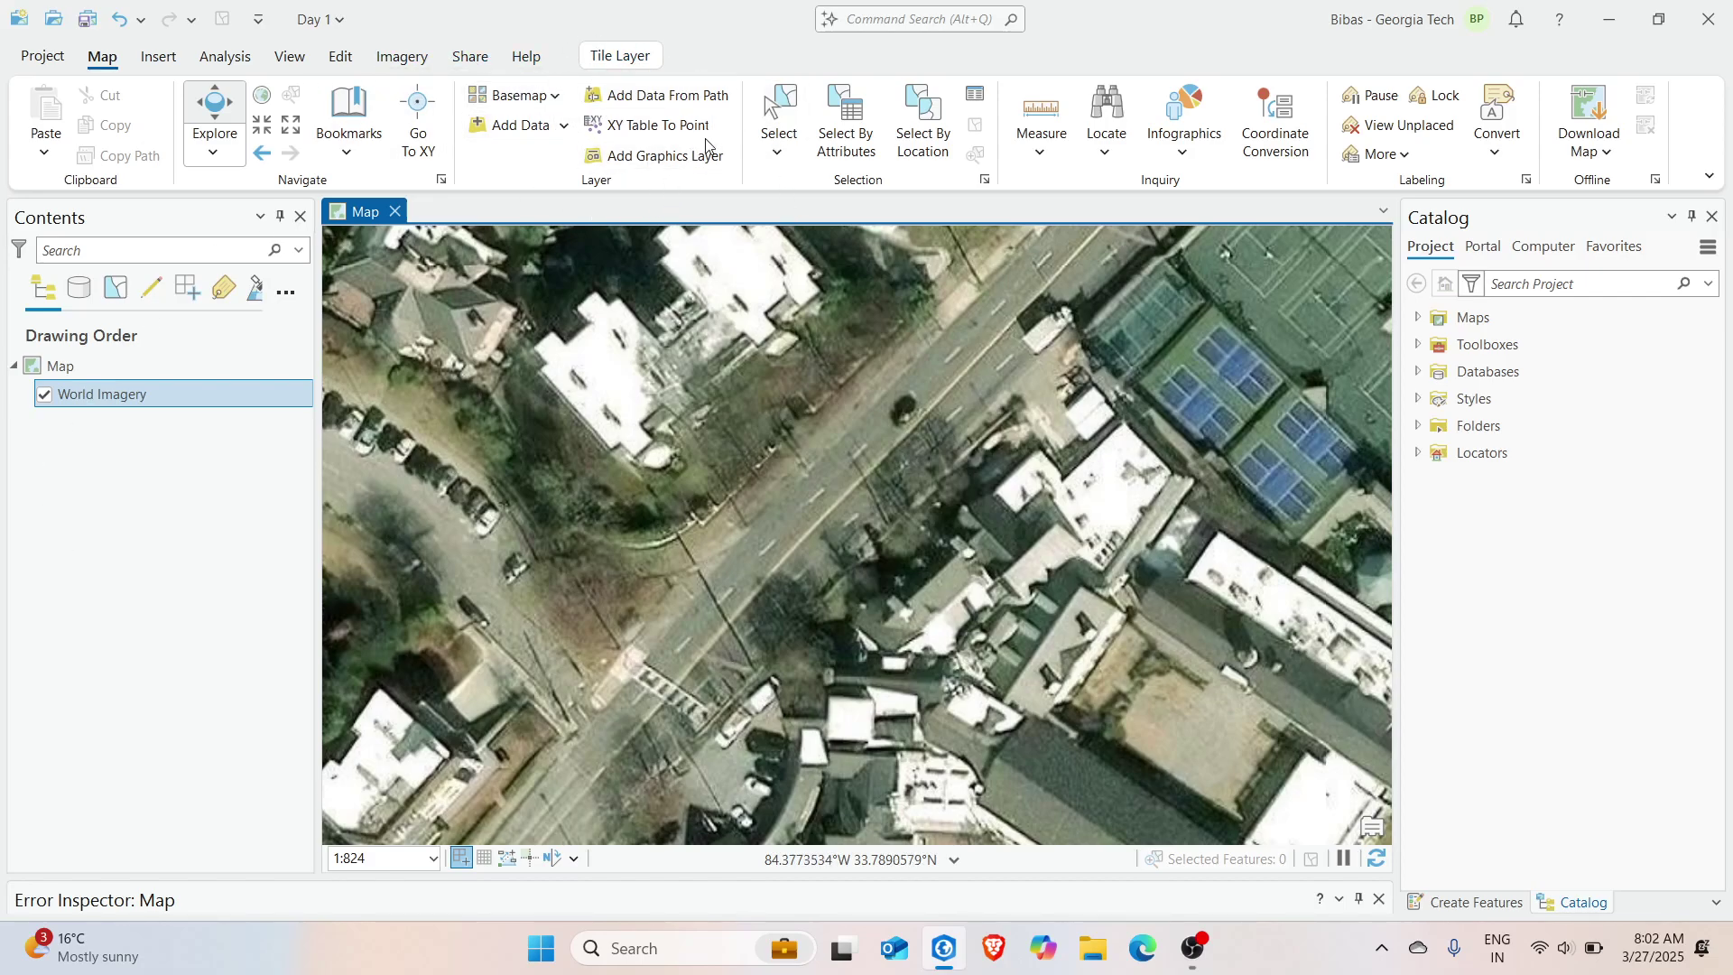
Try a rectangular selection with the Select tool over the buildings and road northwest of the sports fields
click(778, 118)
drag(651, 320, 1281, 729)
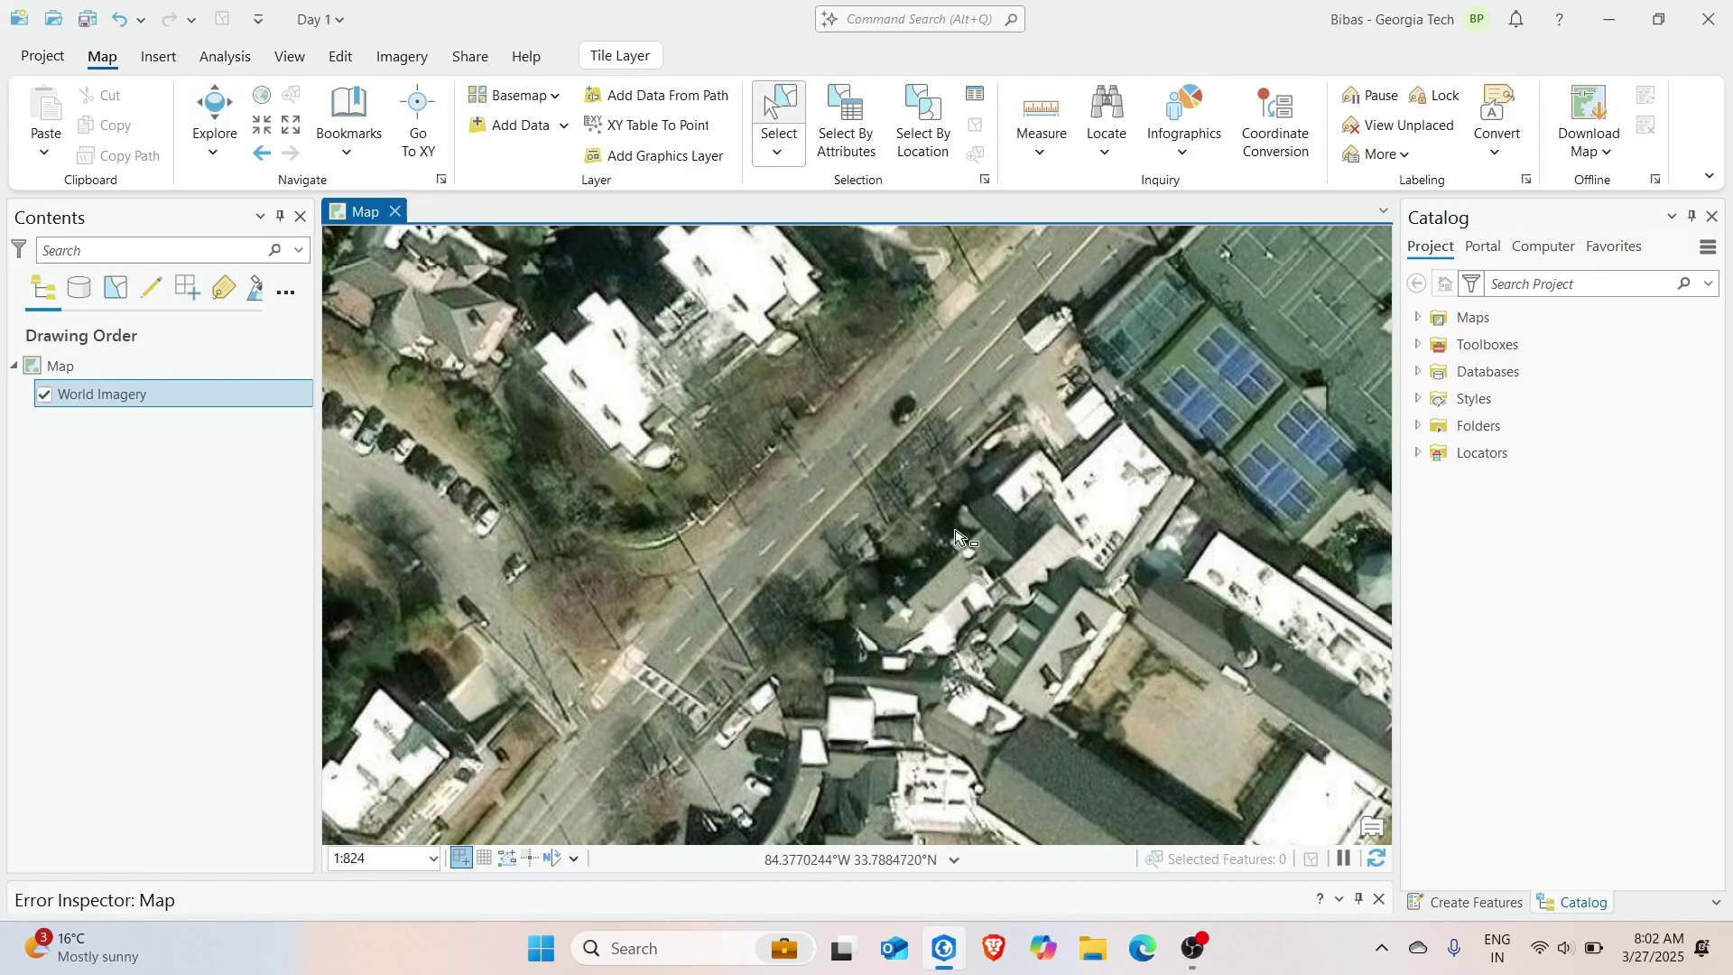
scroll(955, 534, down, 1)
scroll(877, 433, down, 1)
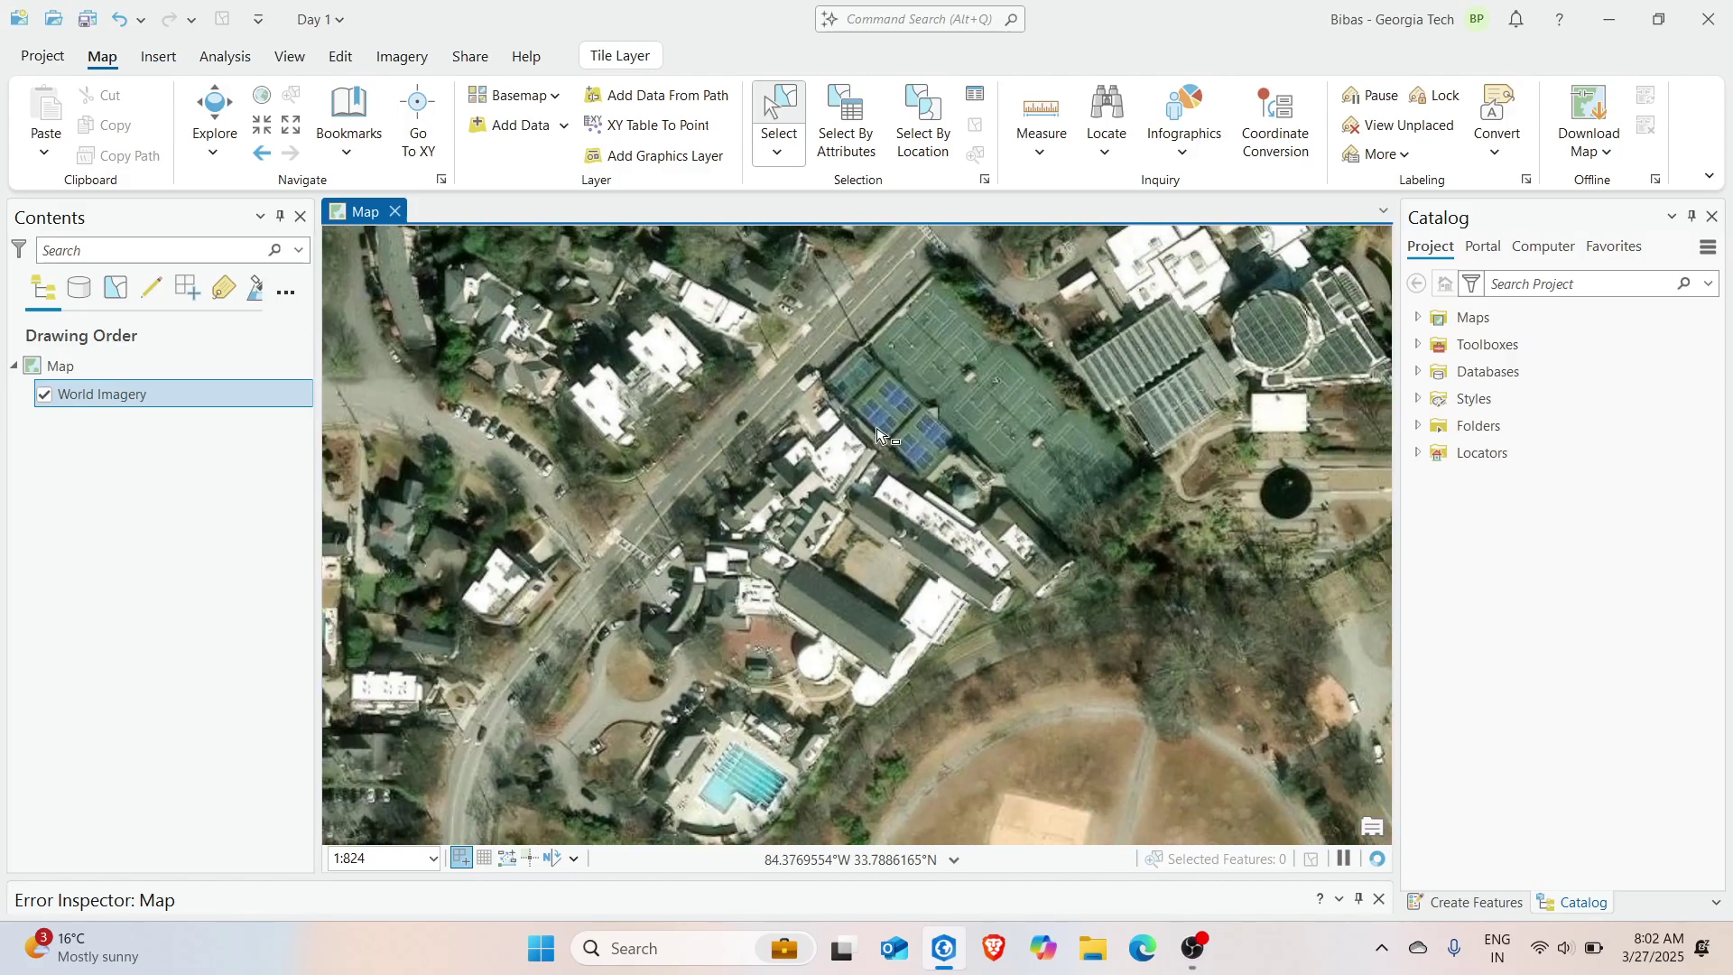
scroll(876, 433, down, 2)
Review the Select By Attributes settings for the World Imagery layer and close them without applying a selection
click(845, 126)
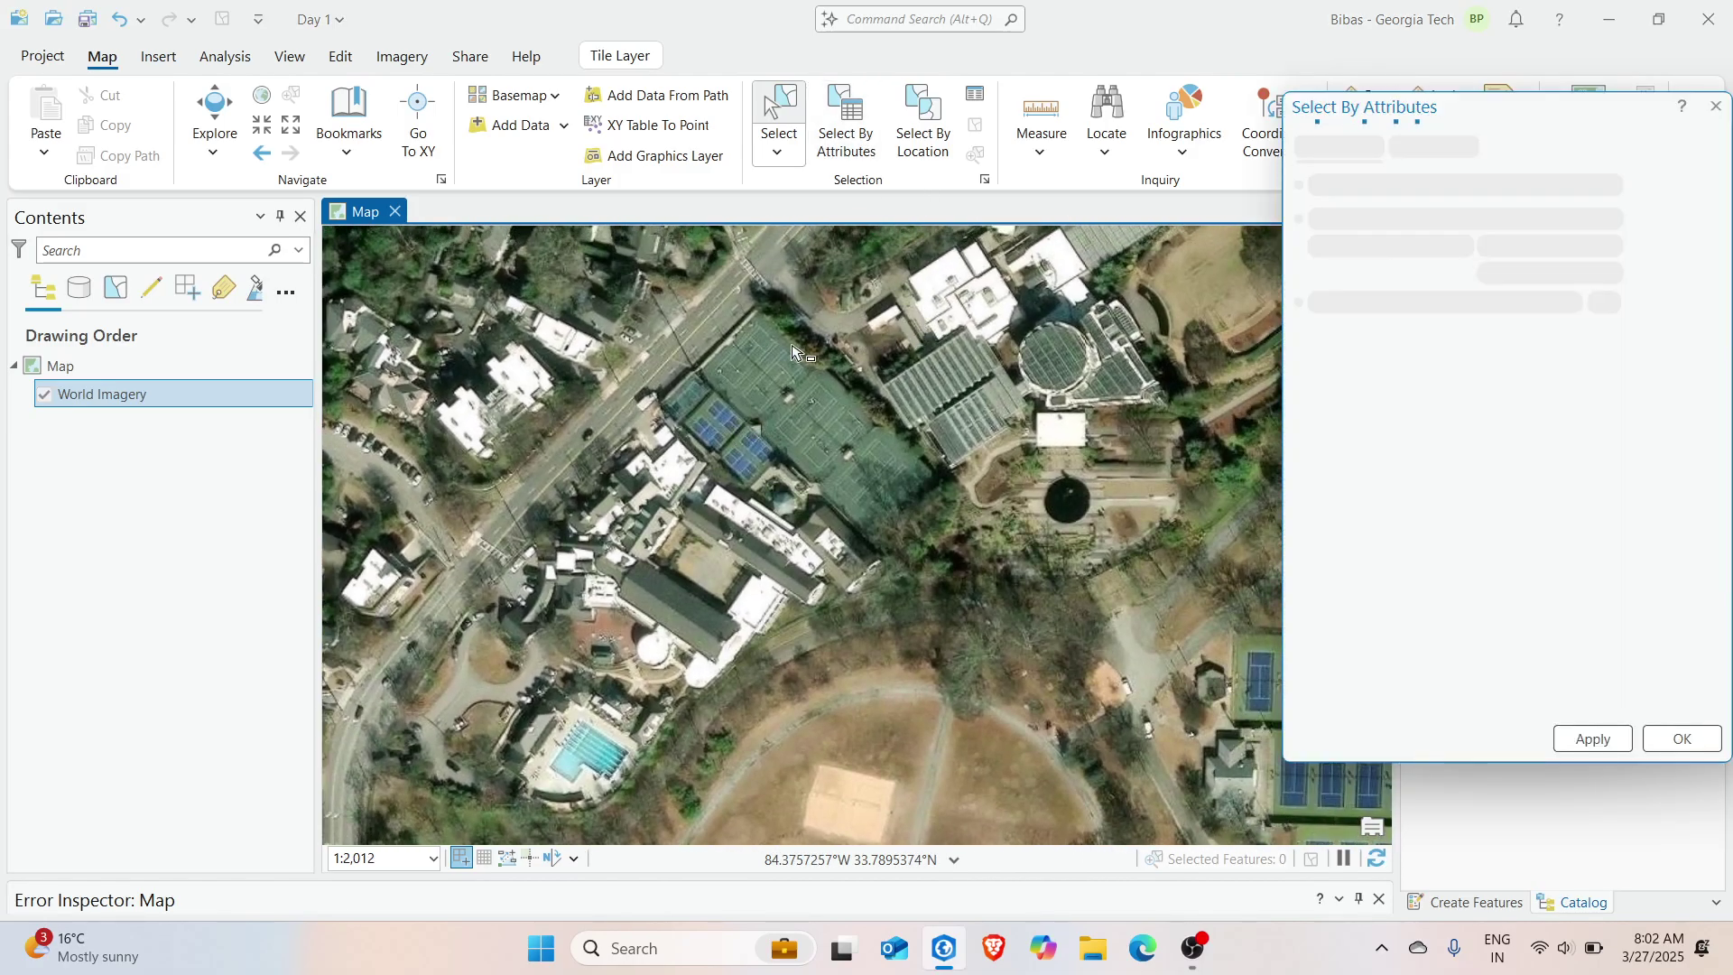
drag(1539, 109, 1334, 153)
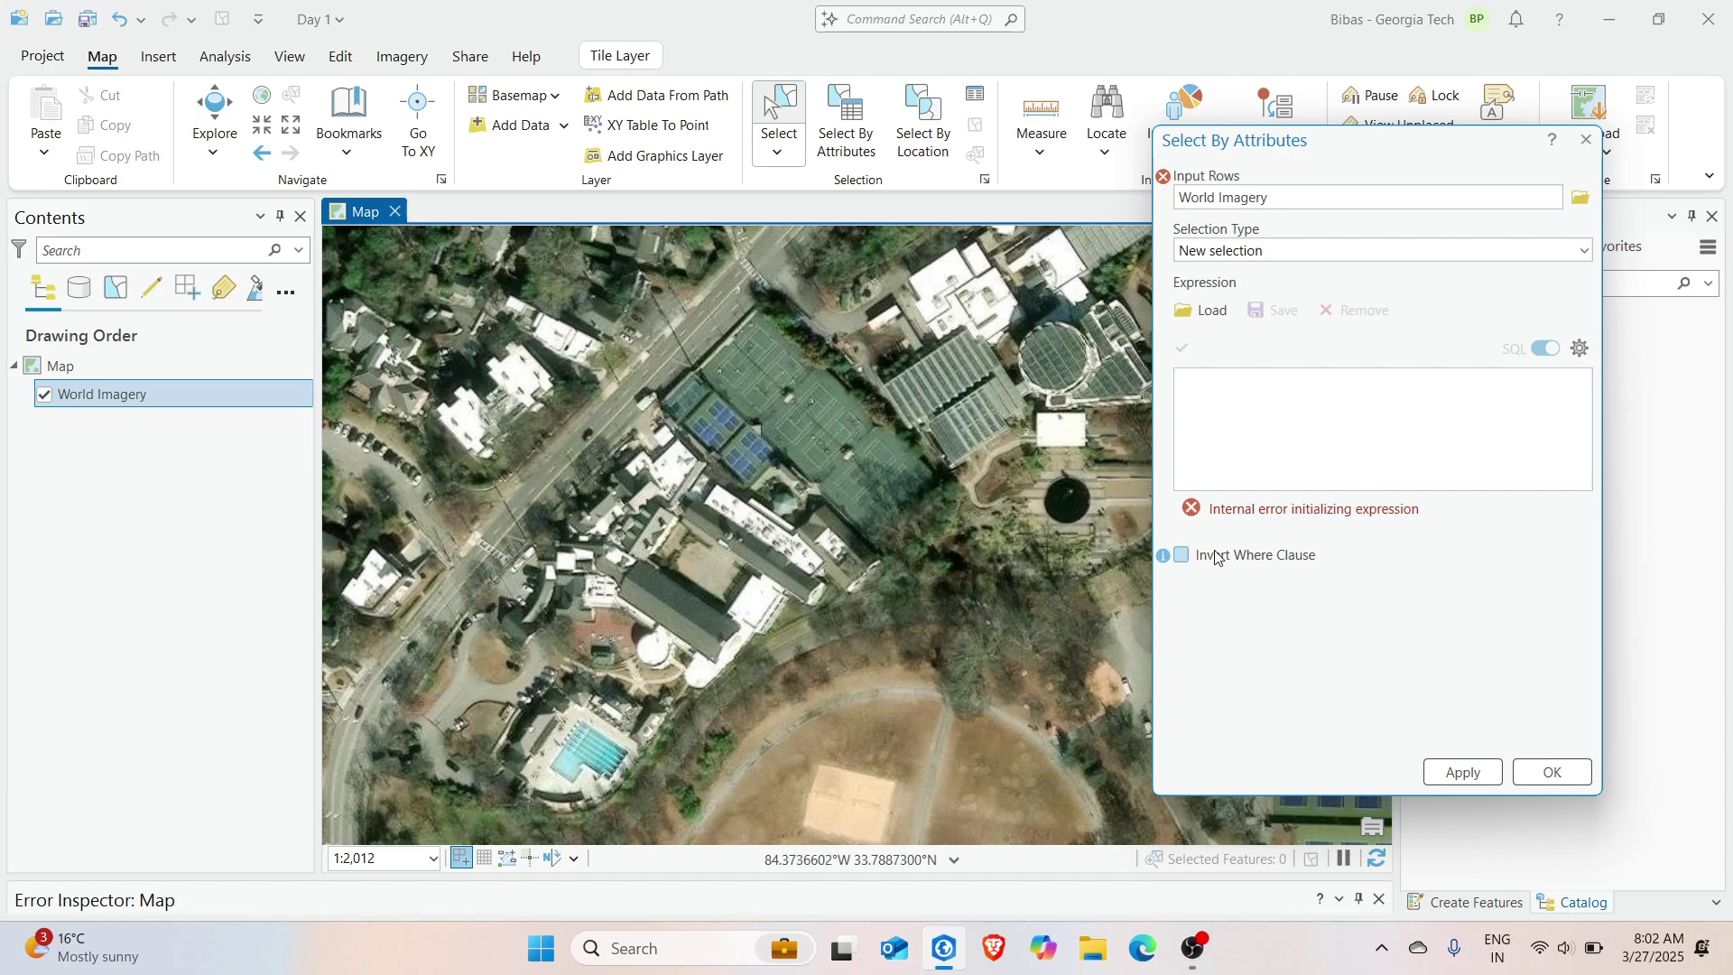
click(1585, 139)
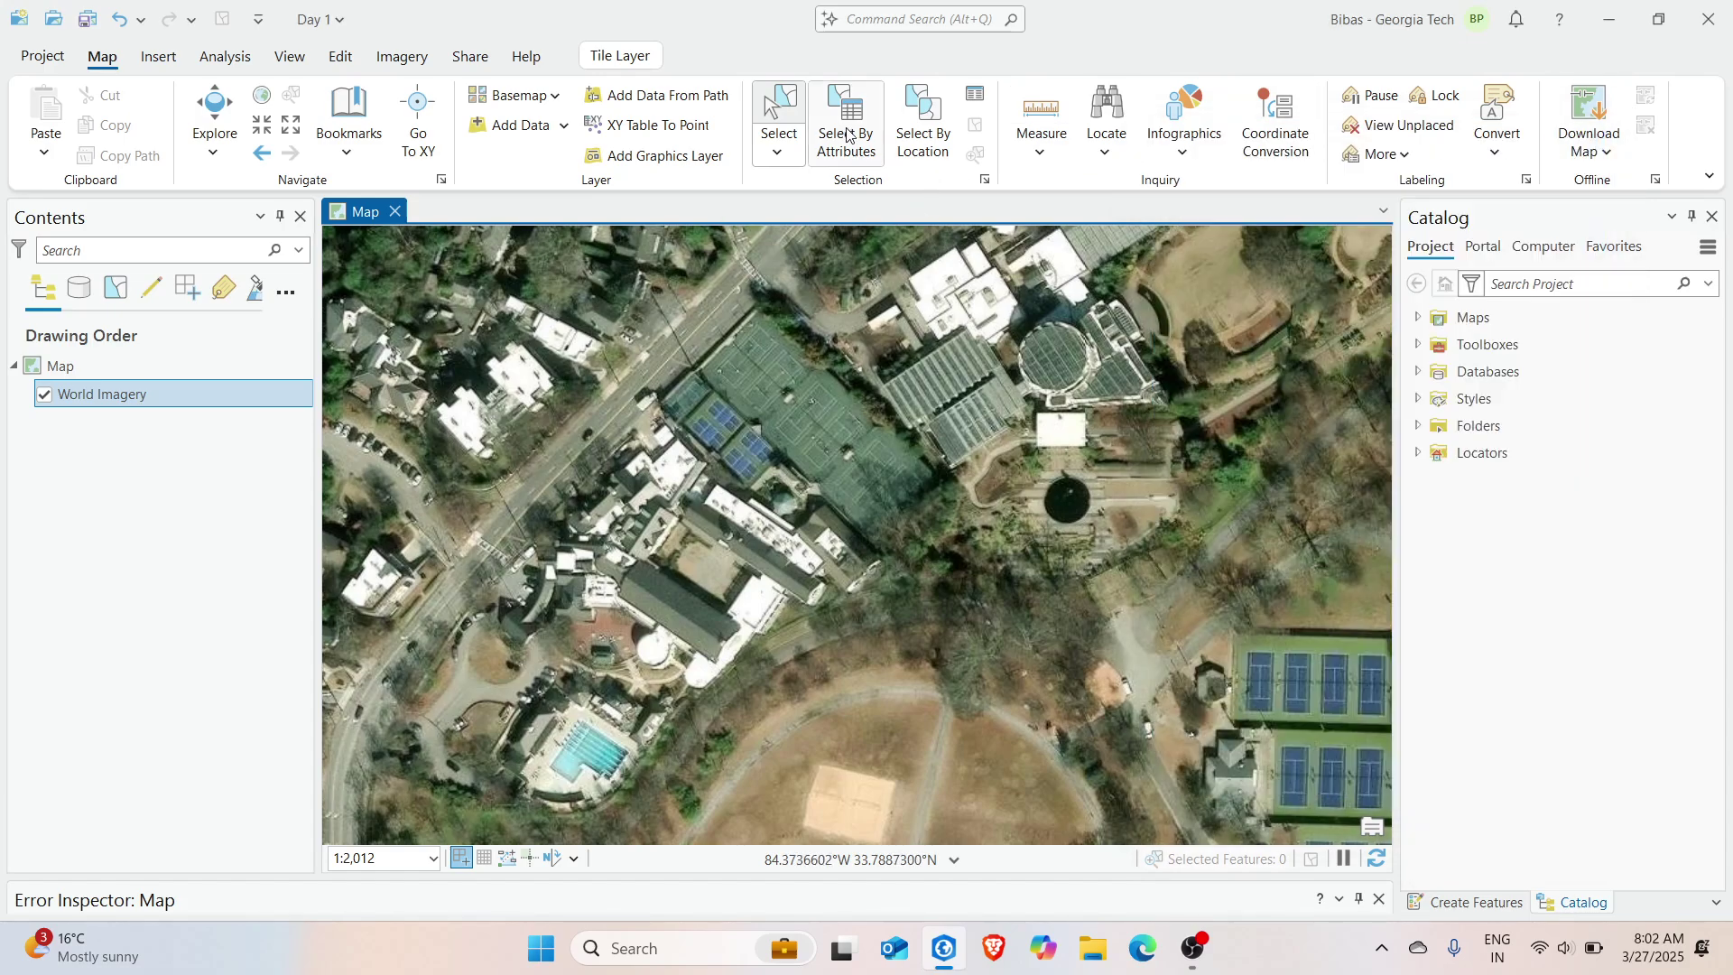
Review the spatial relationship options of Select By Location and close it without applying a selection
click(941, 161)
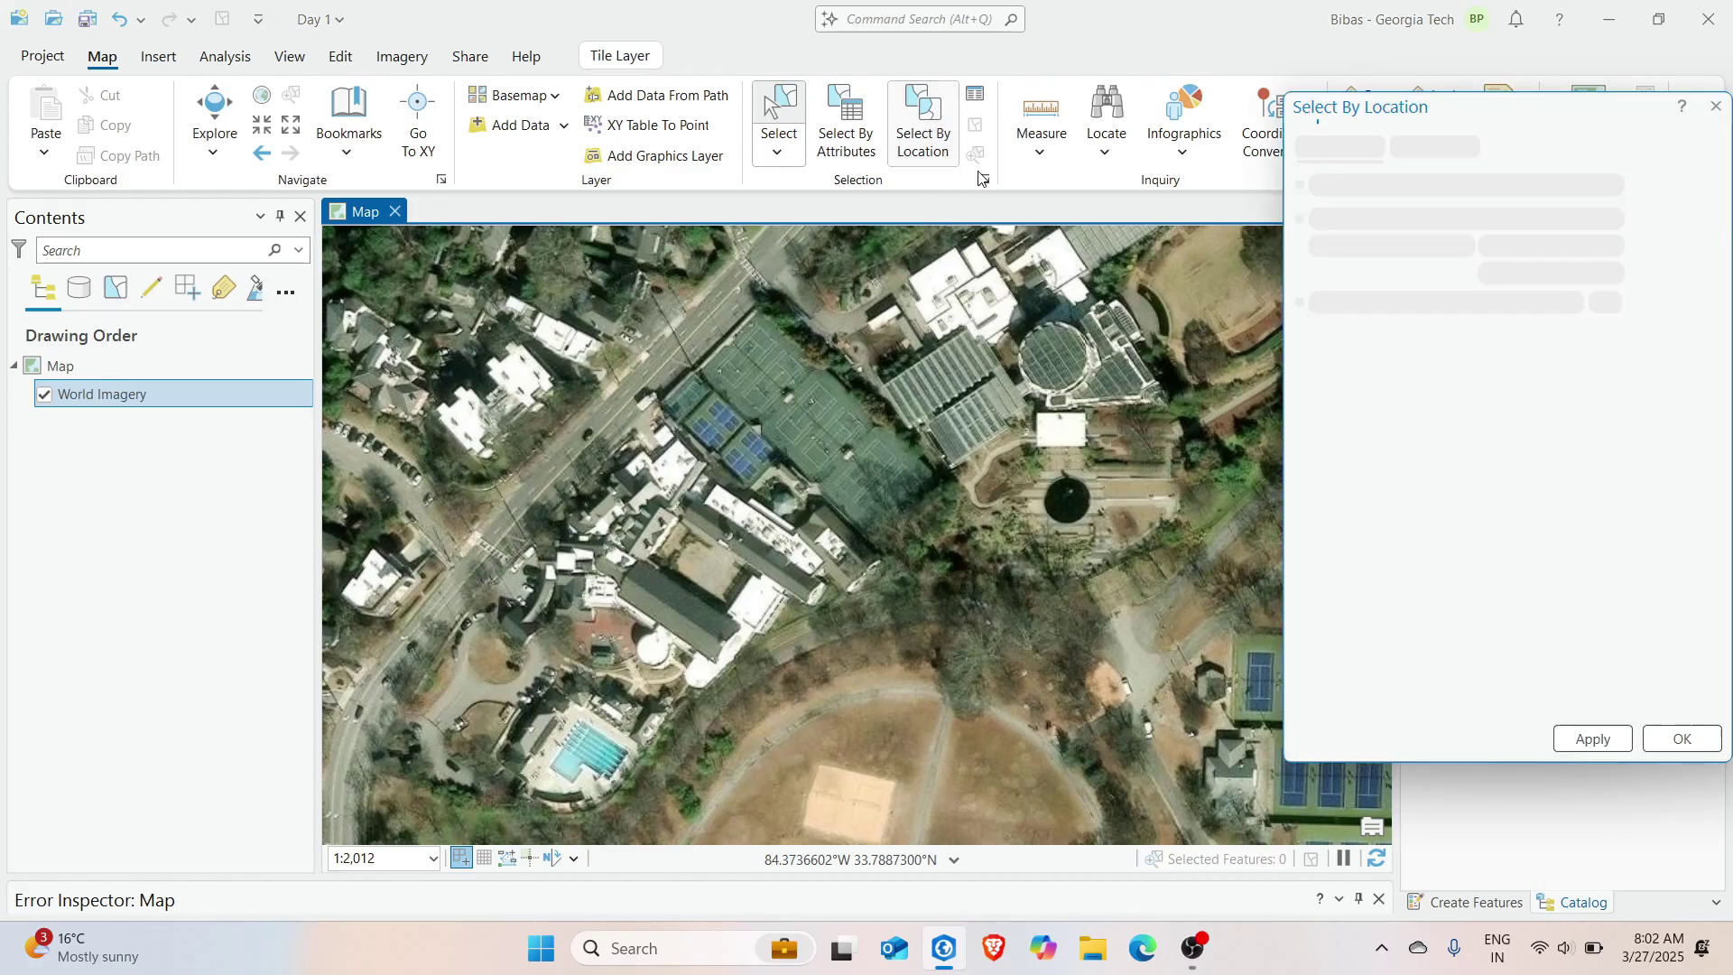
click(1712, 250)
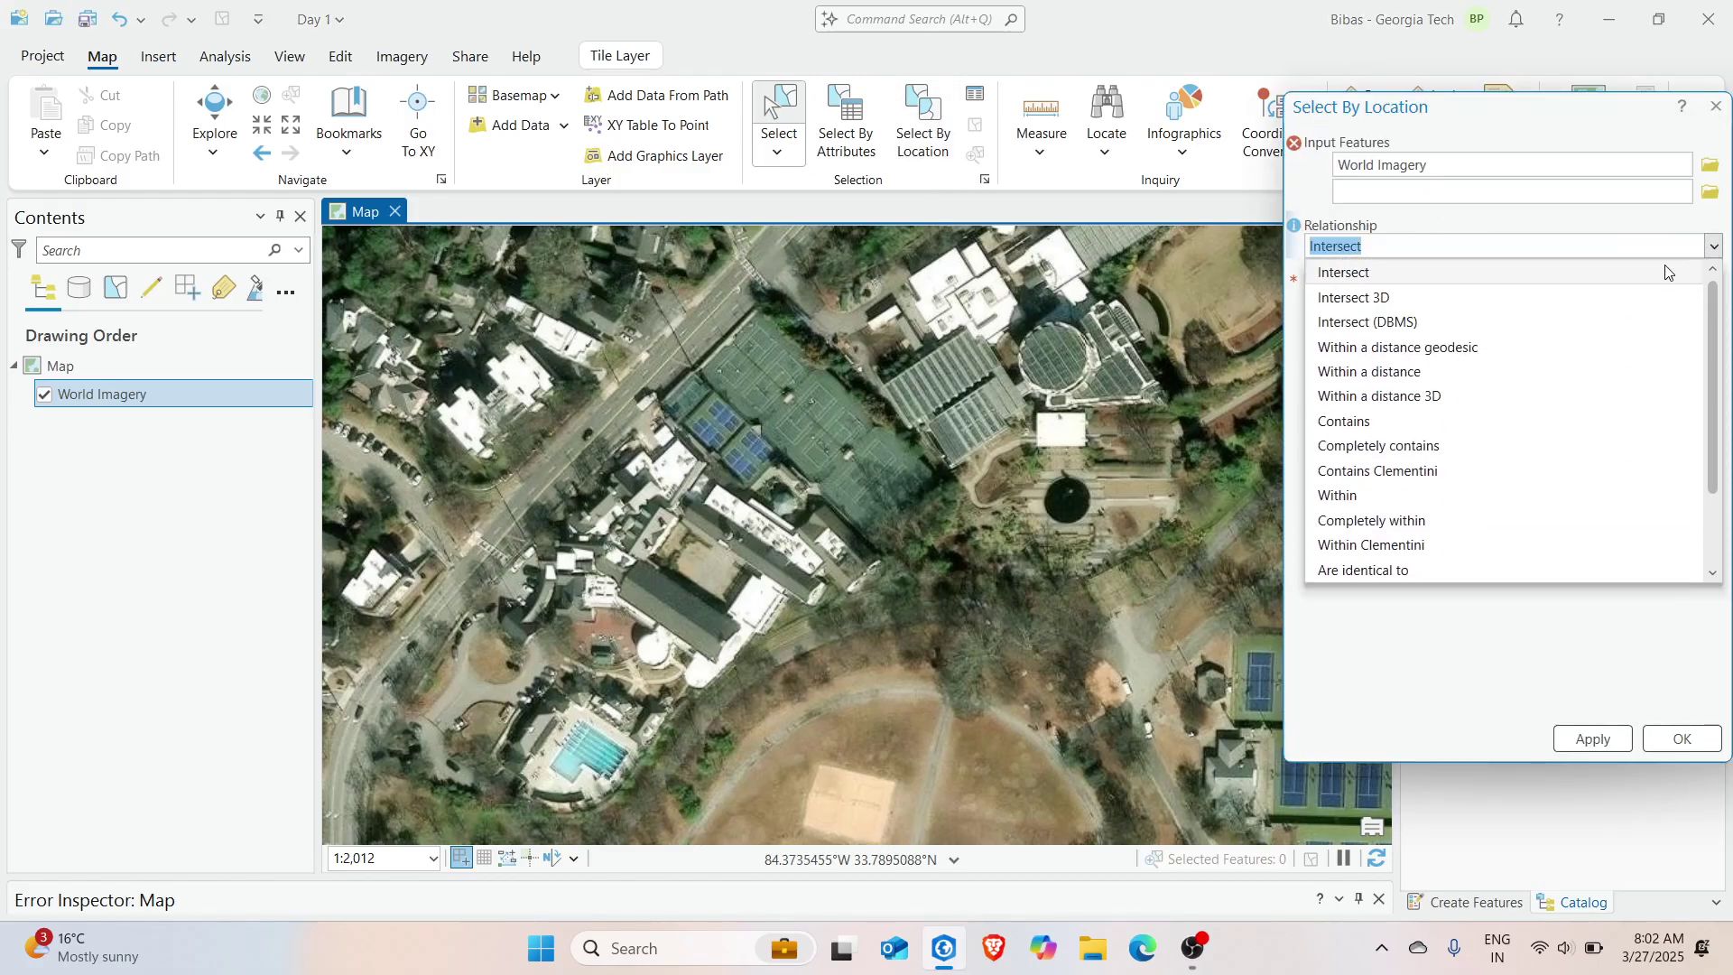
scroll(1449, 524, down, 1)
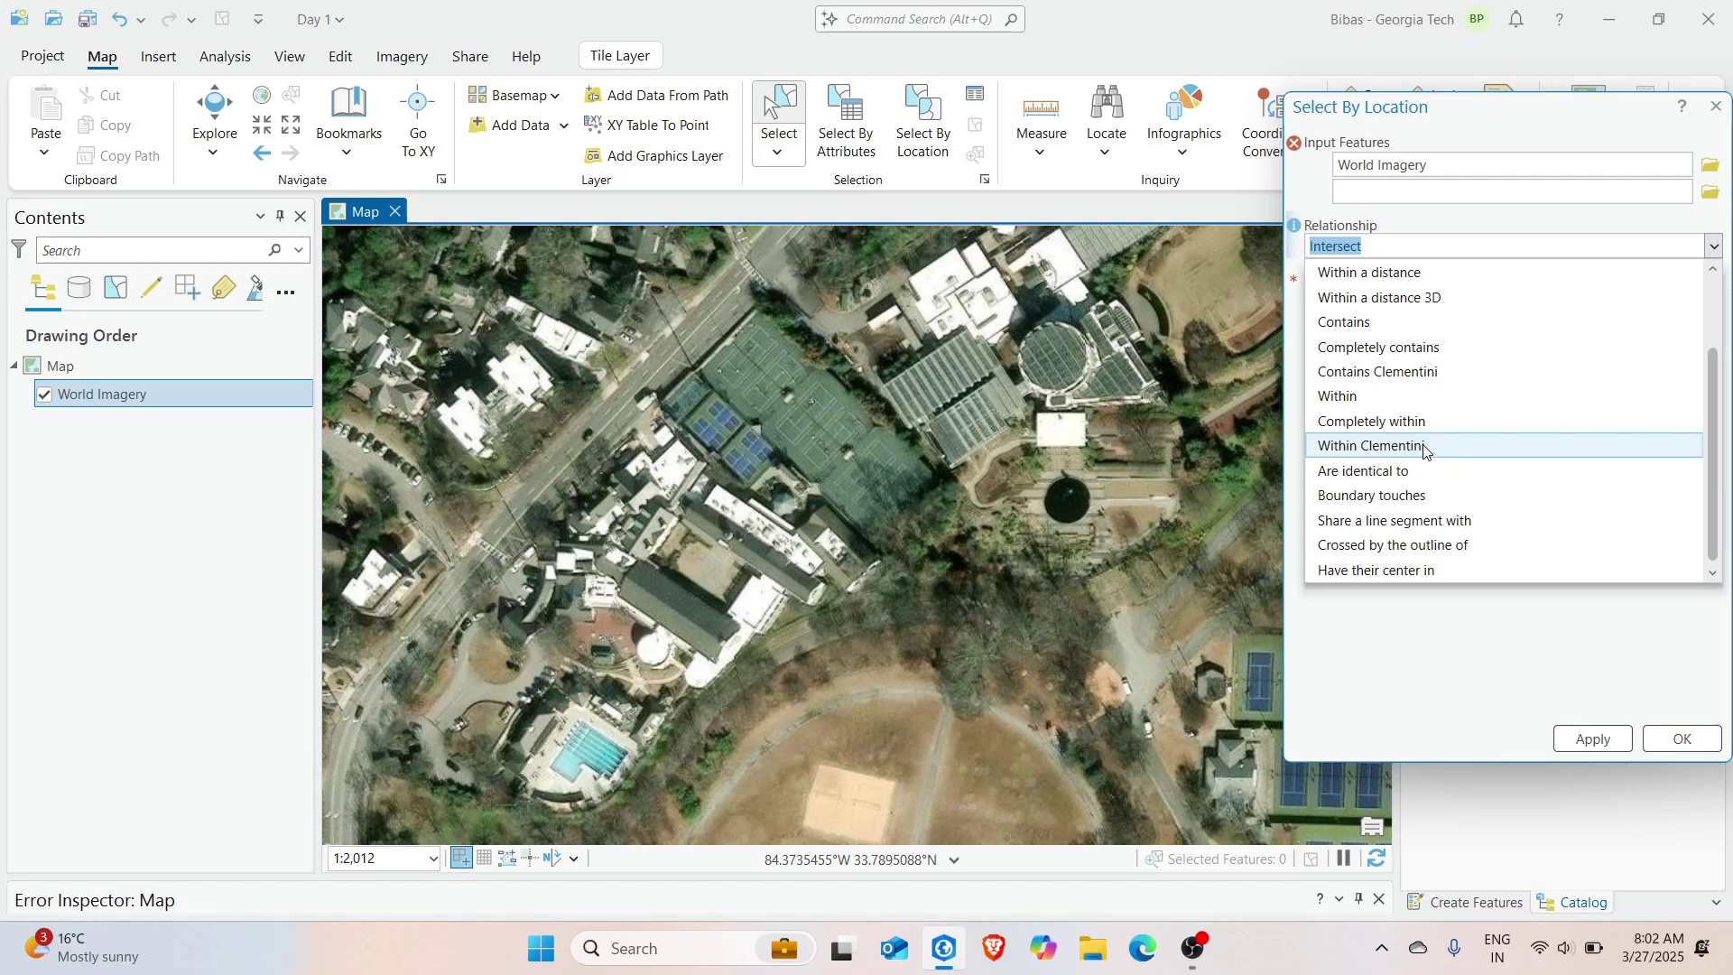
click(1534, 138)
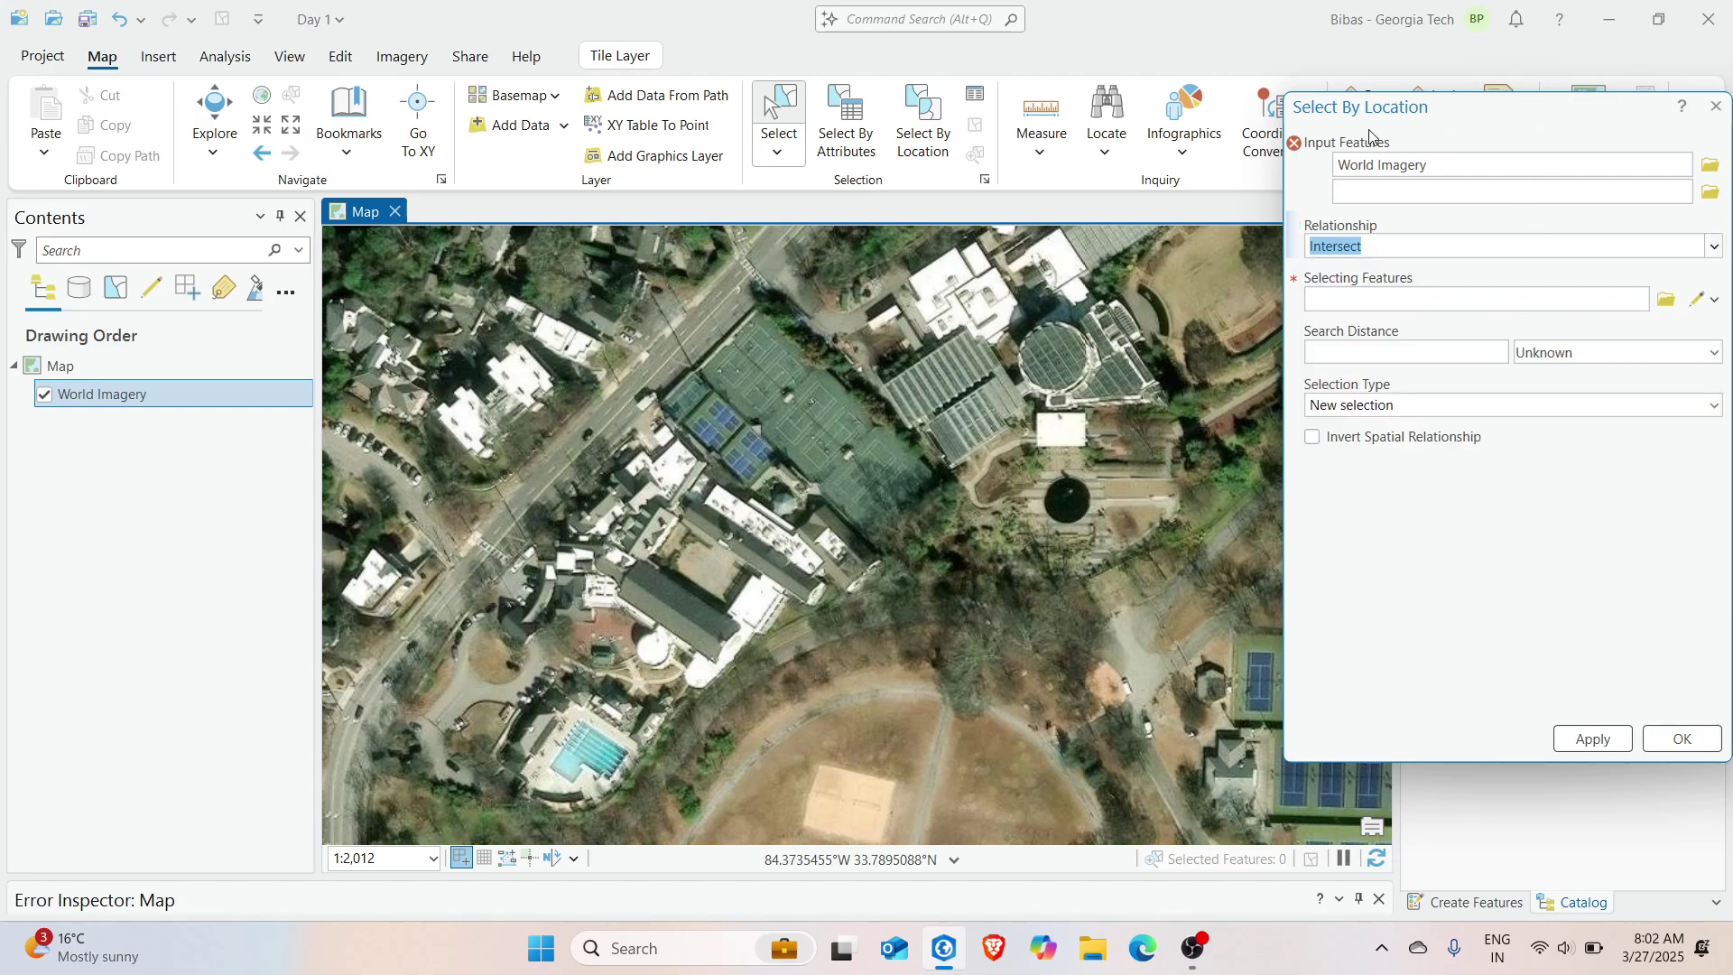
click(1715, 106)
Measure a planar distance from the road's crosswalk with Measure Distance and review the available measurement units
click(1061, 146)
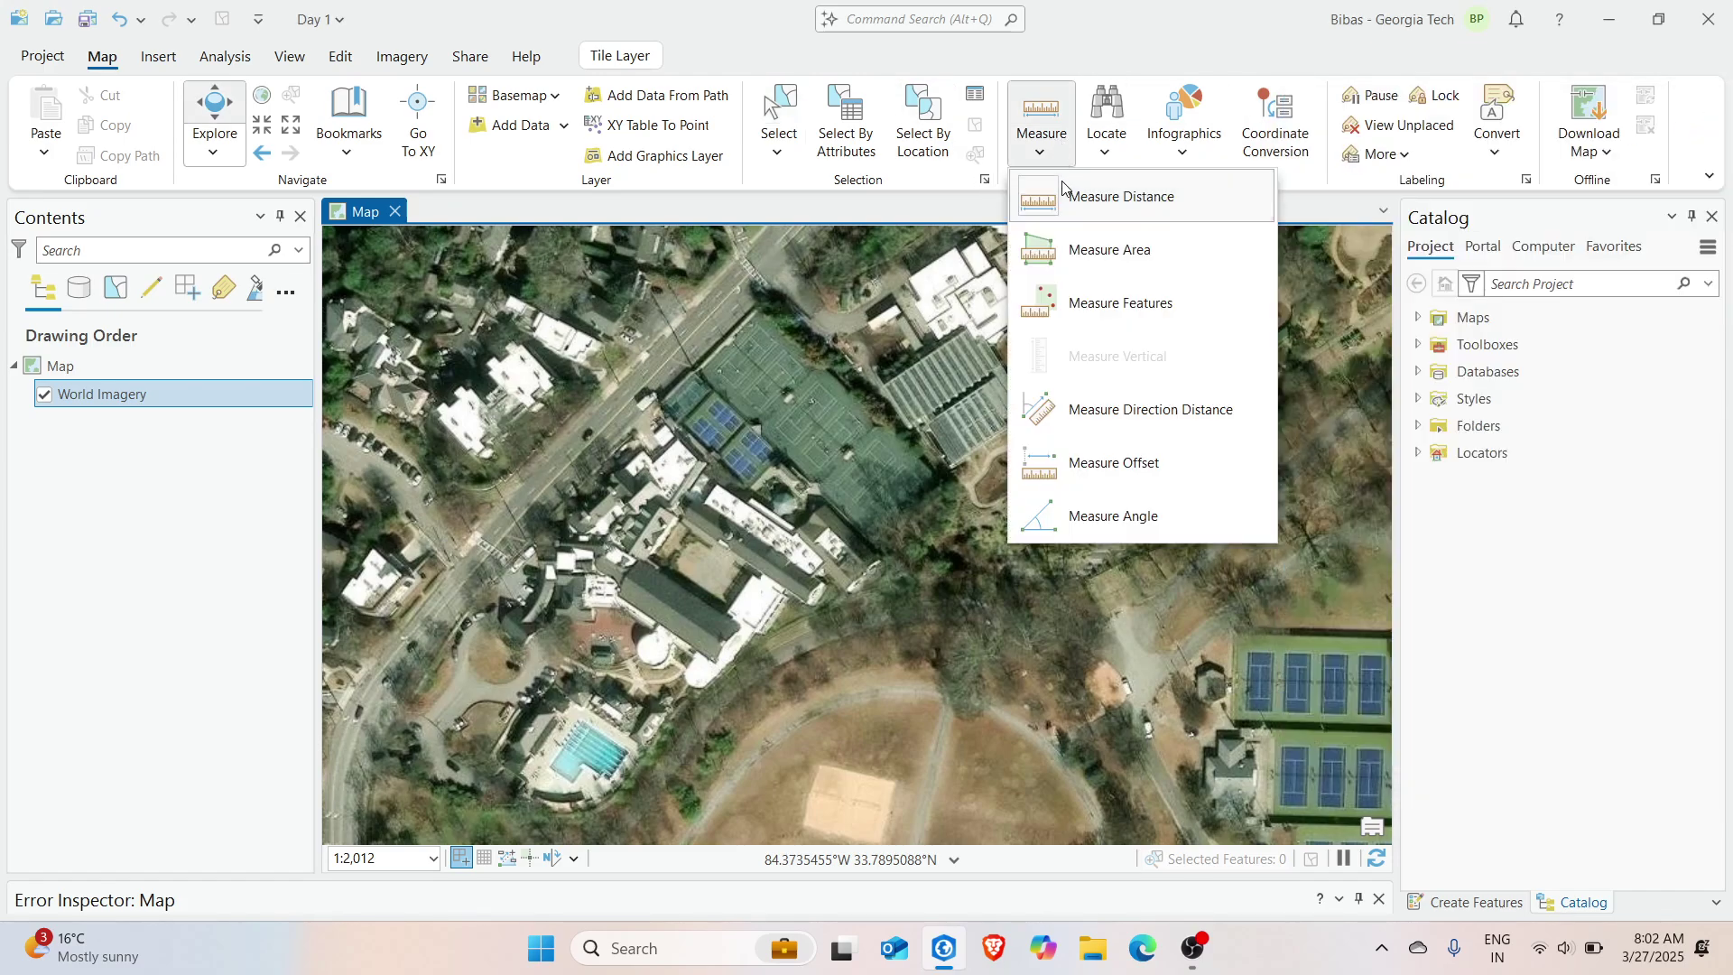
click(1126, 199)
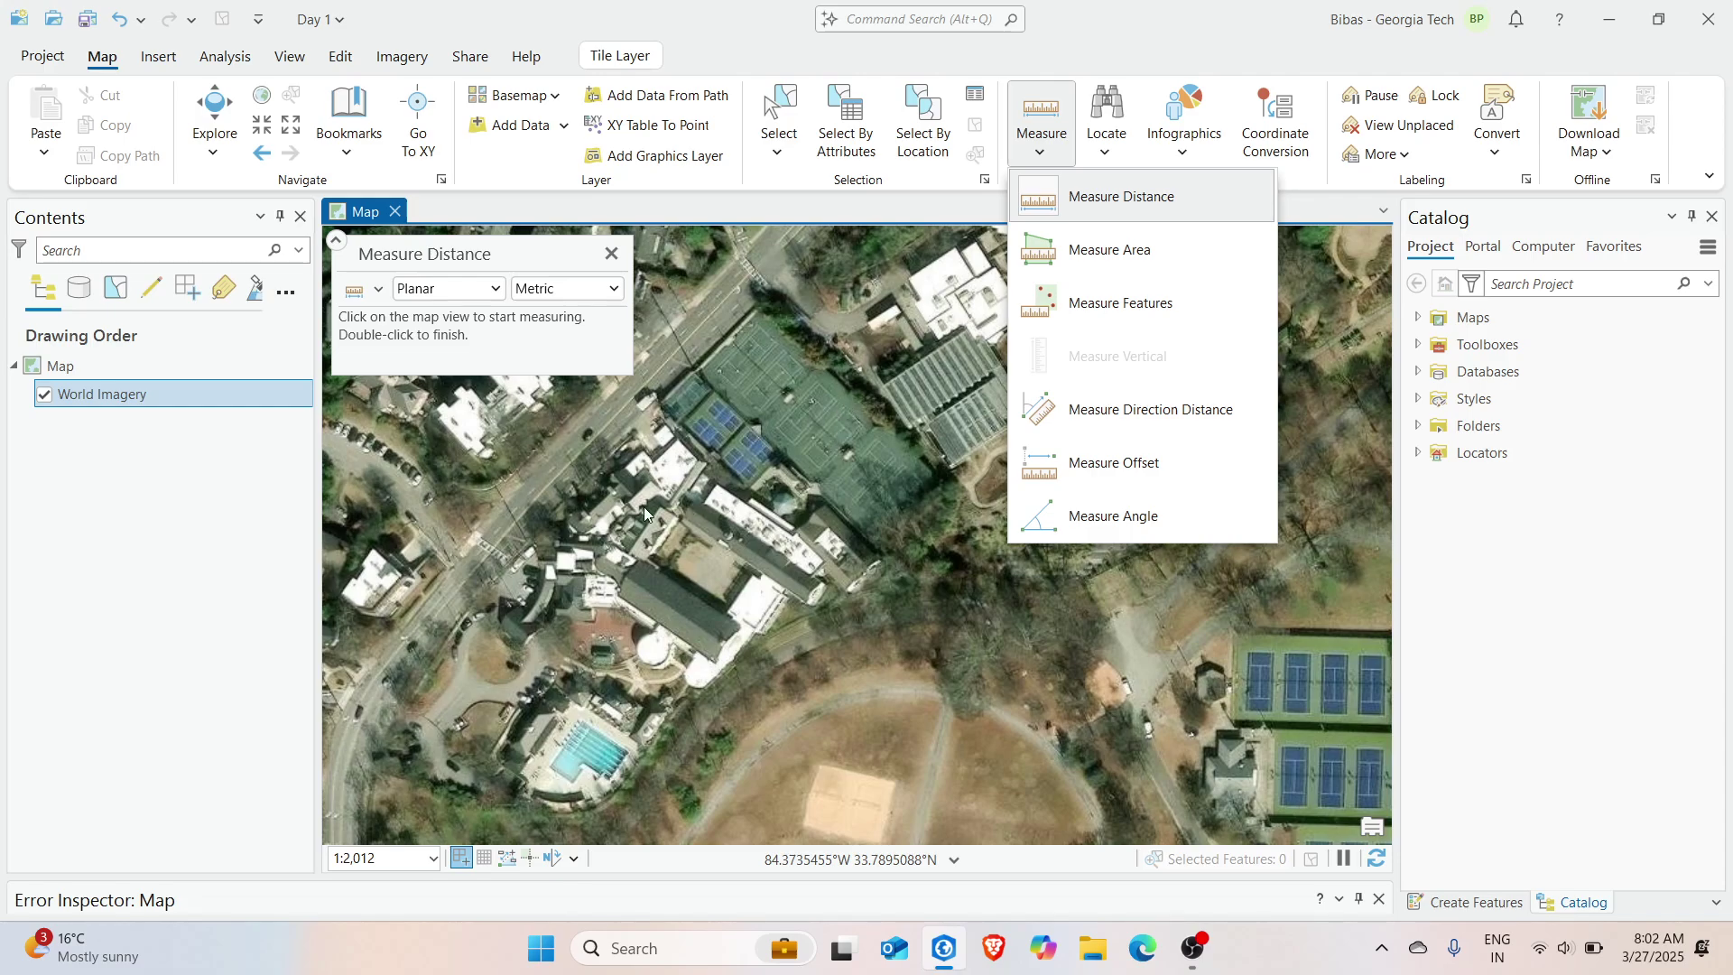
drag(587, 378, 921, 391)
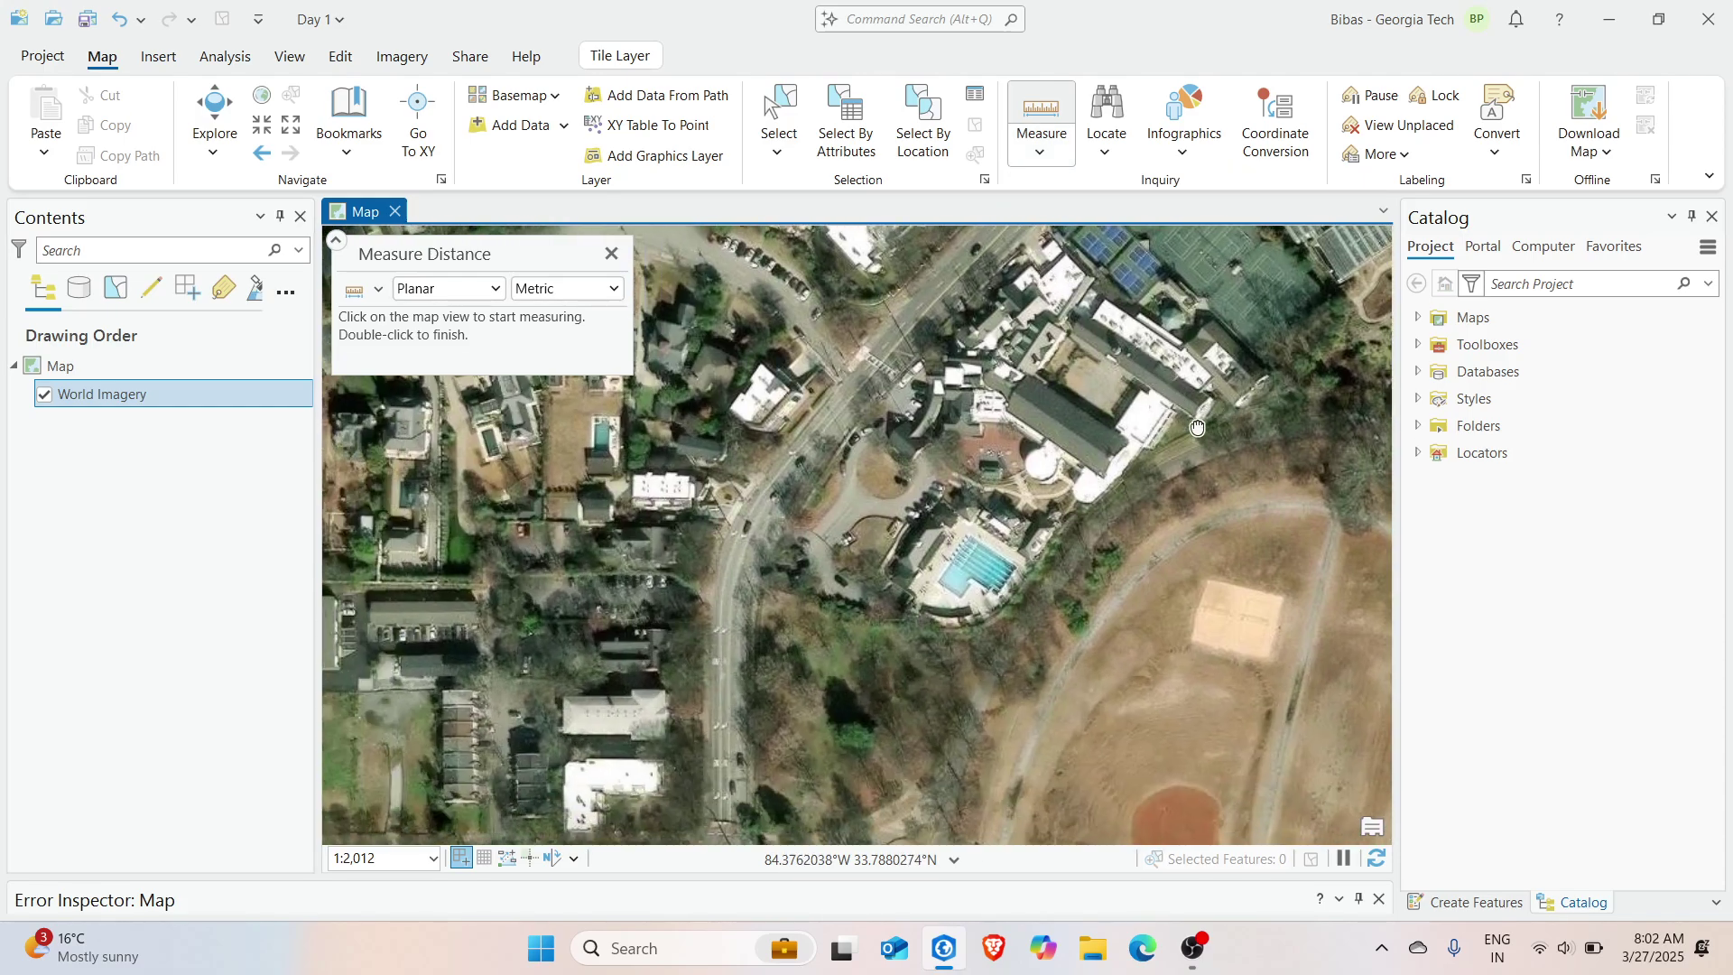
scroll(921, 391, up, 5)
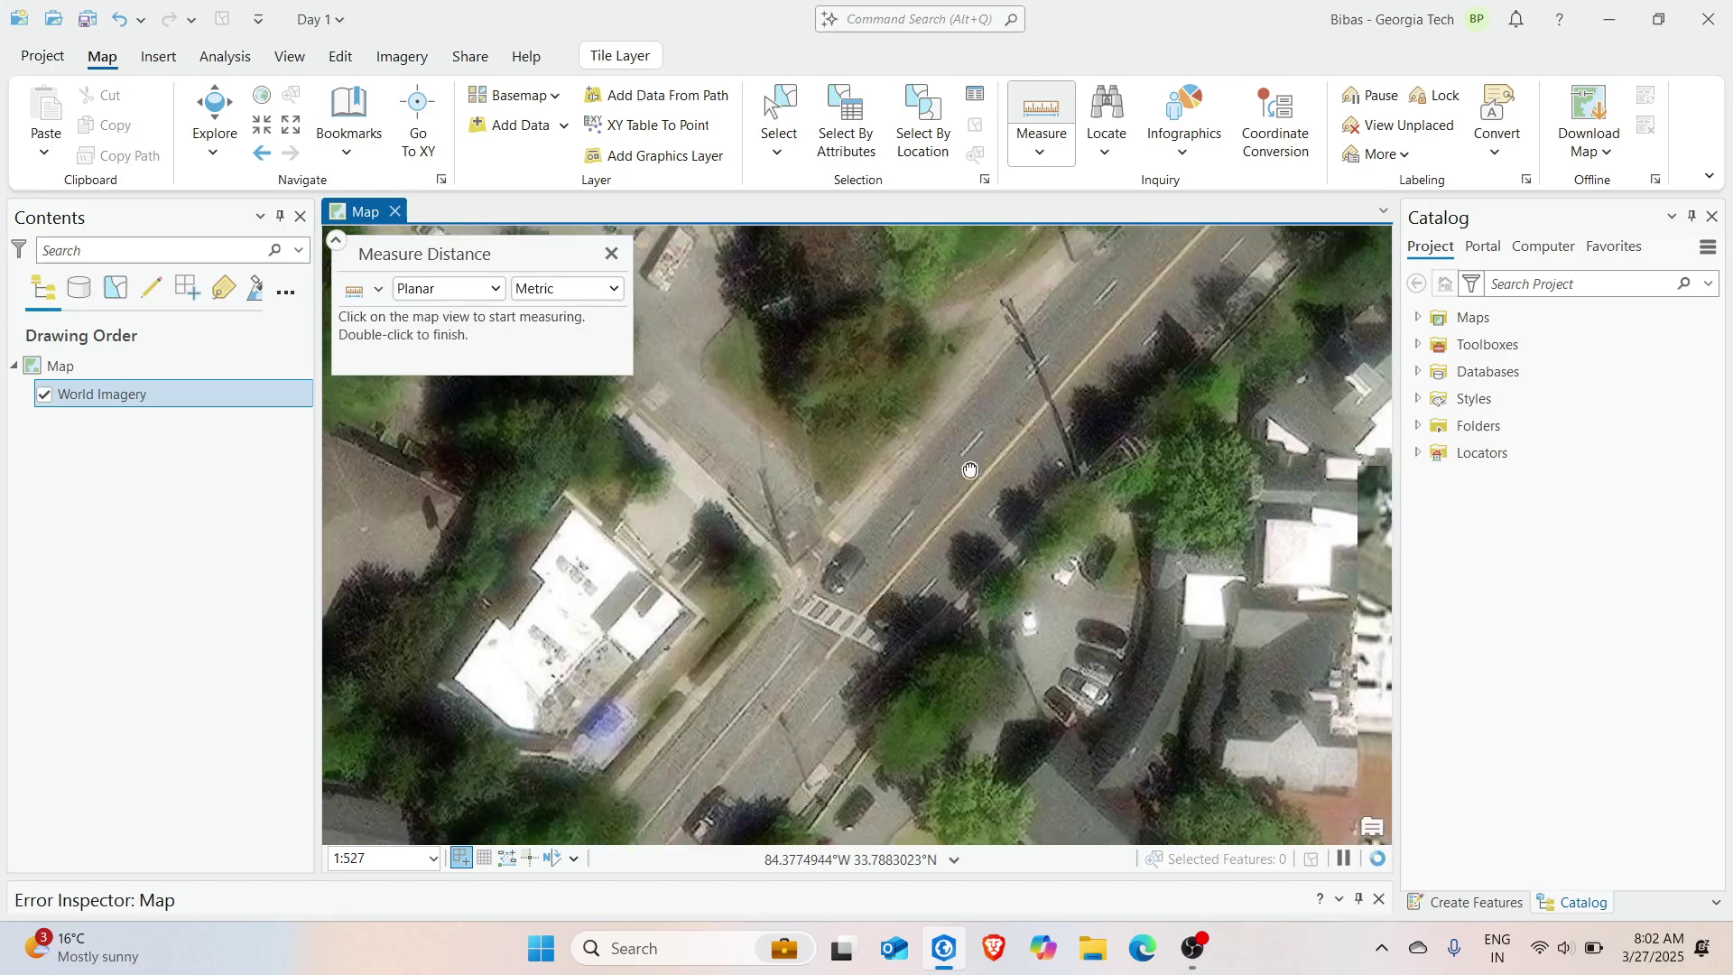
click(844, 634)
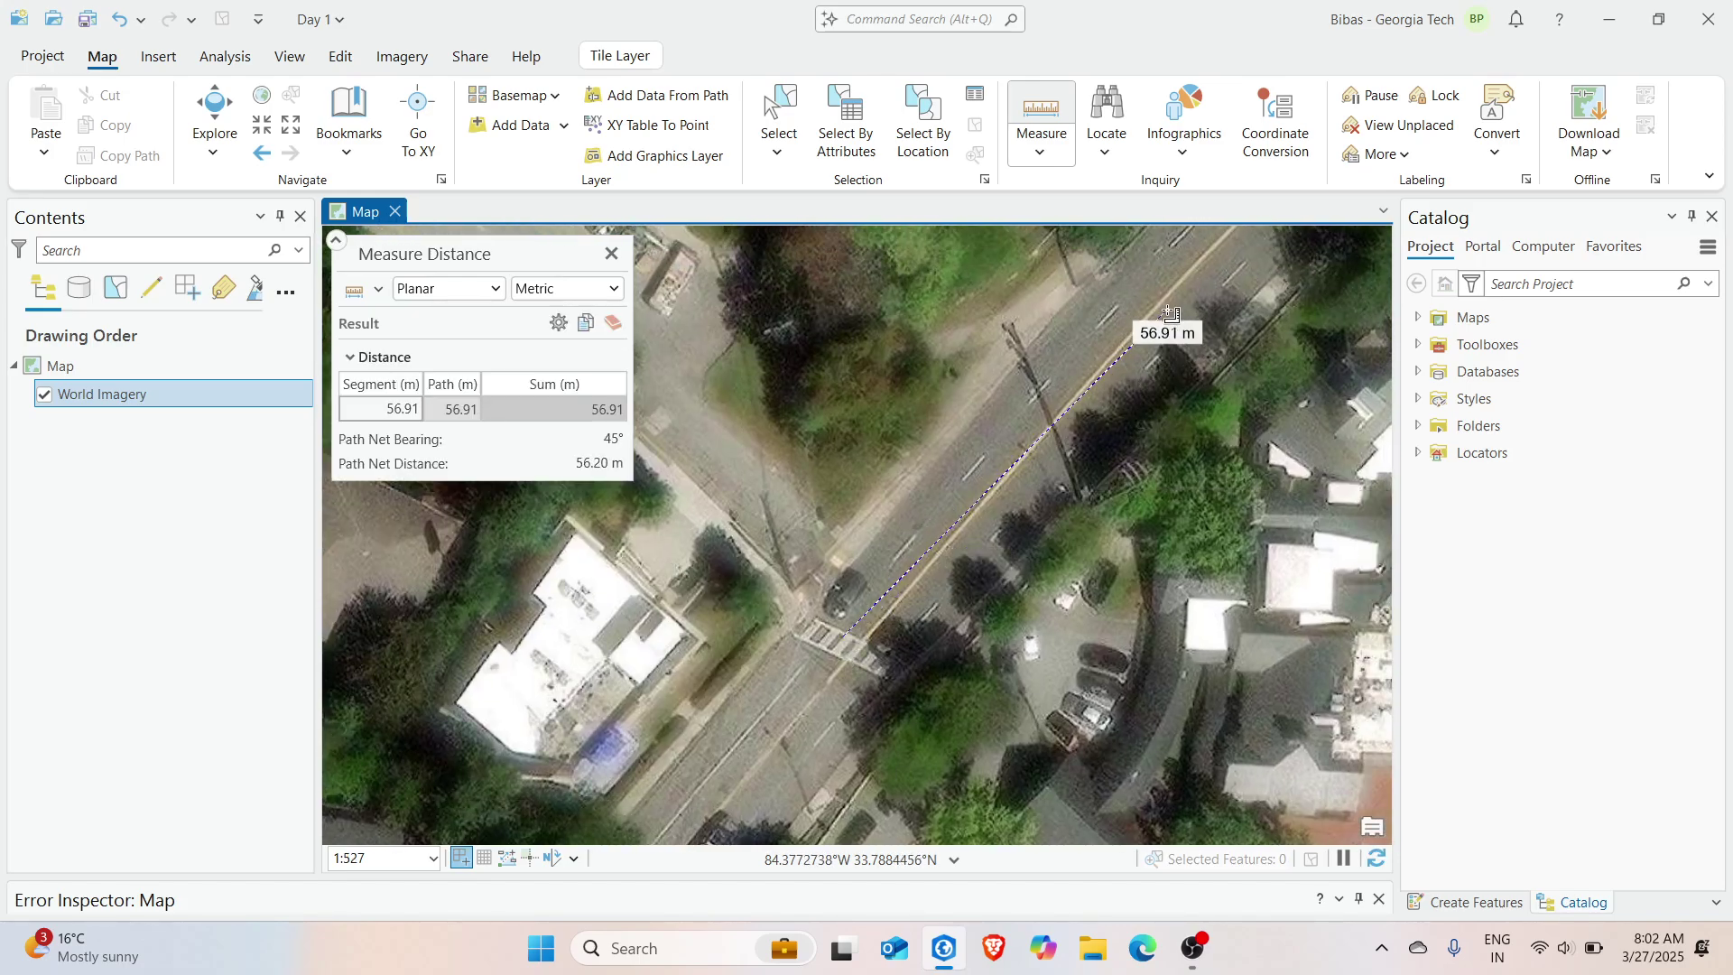
double_click(845, 307)
click(567, 289)
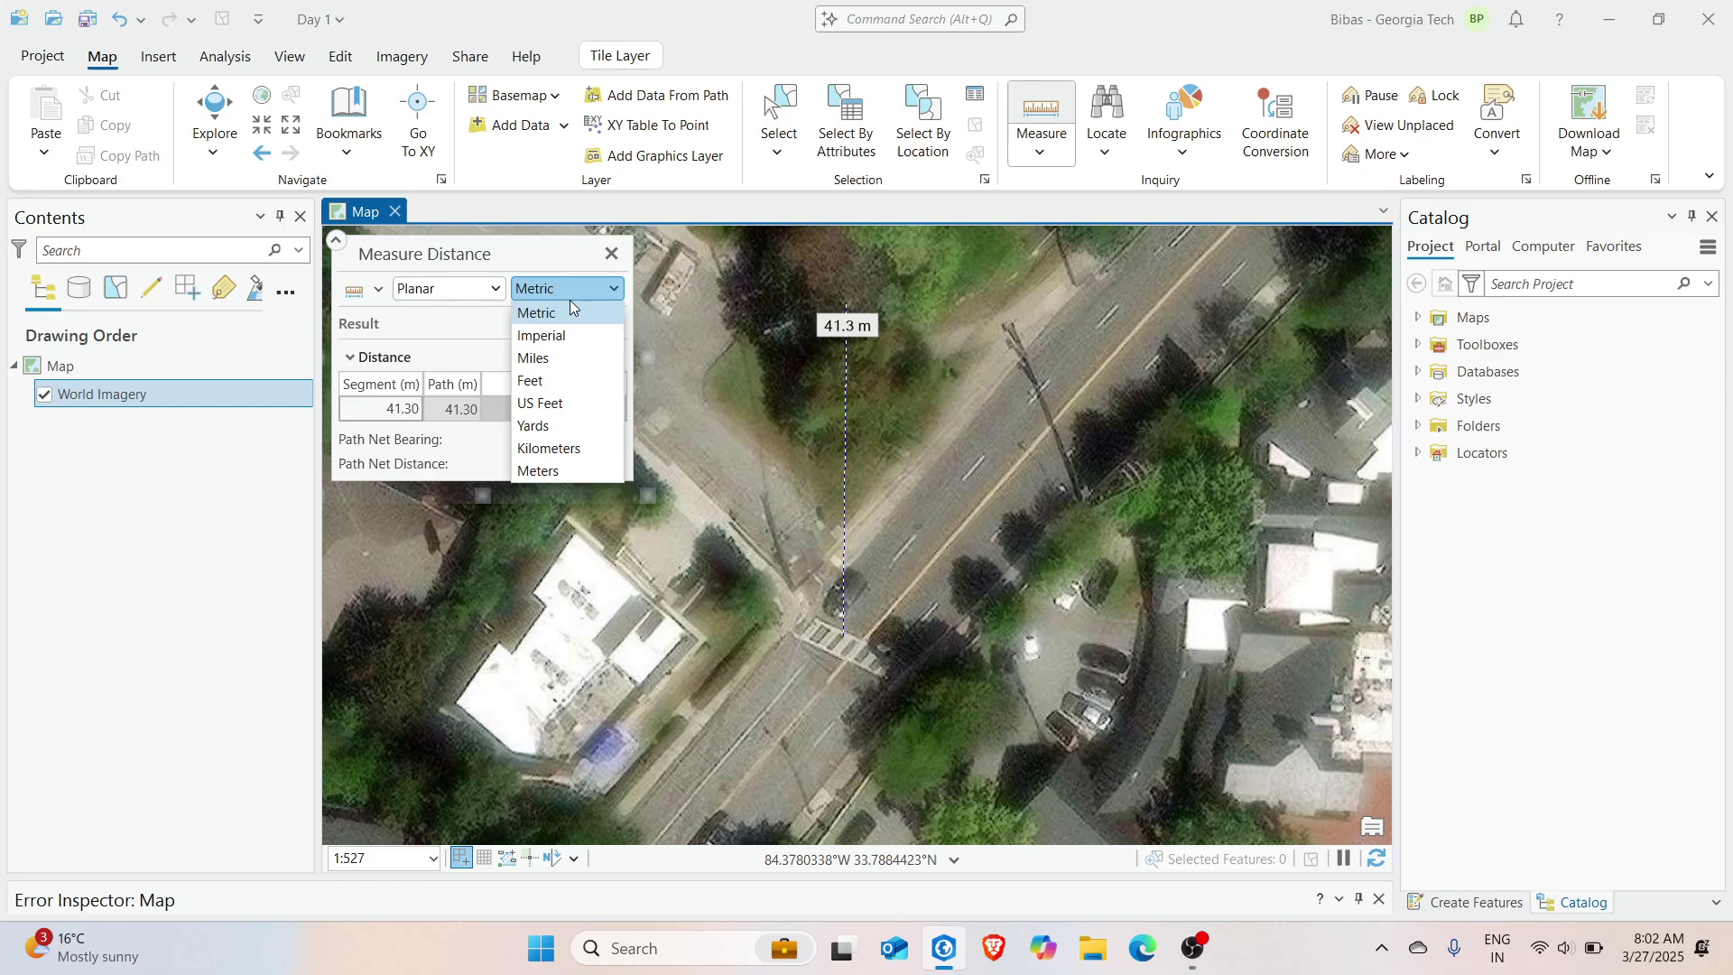
Set the distance measurement mode to Geodesic and measure northeast along the road from near the crosswalk
click(480, 290)
click(478, 287)
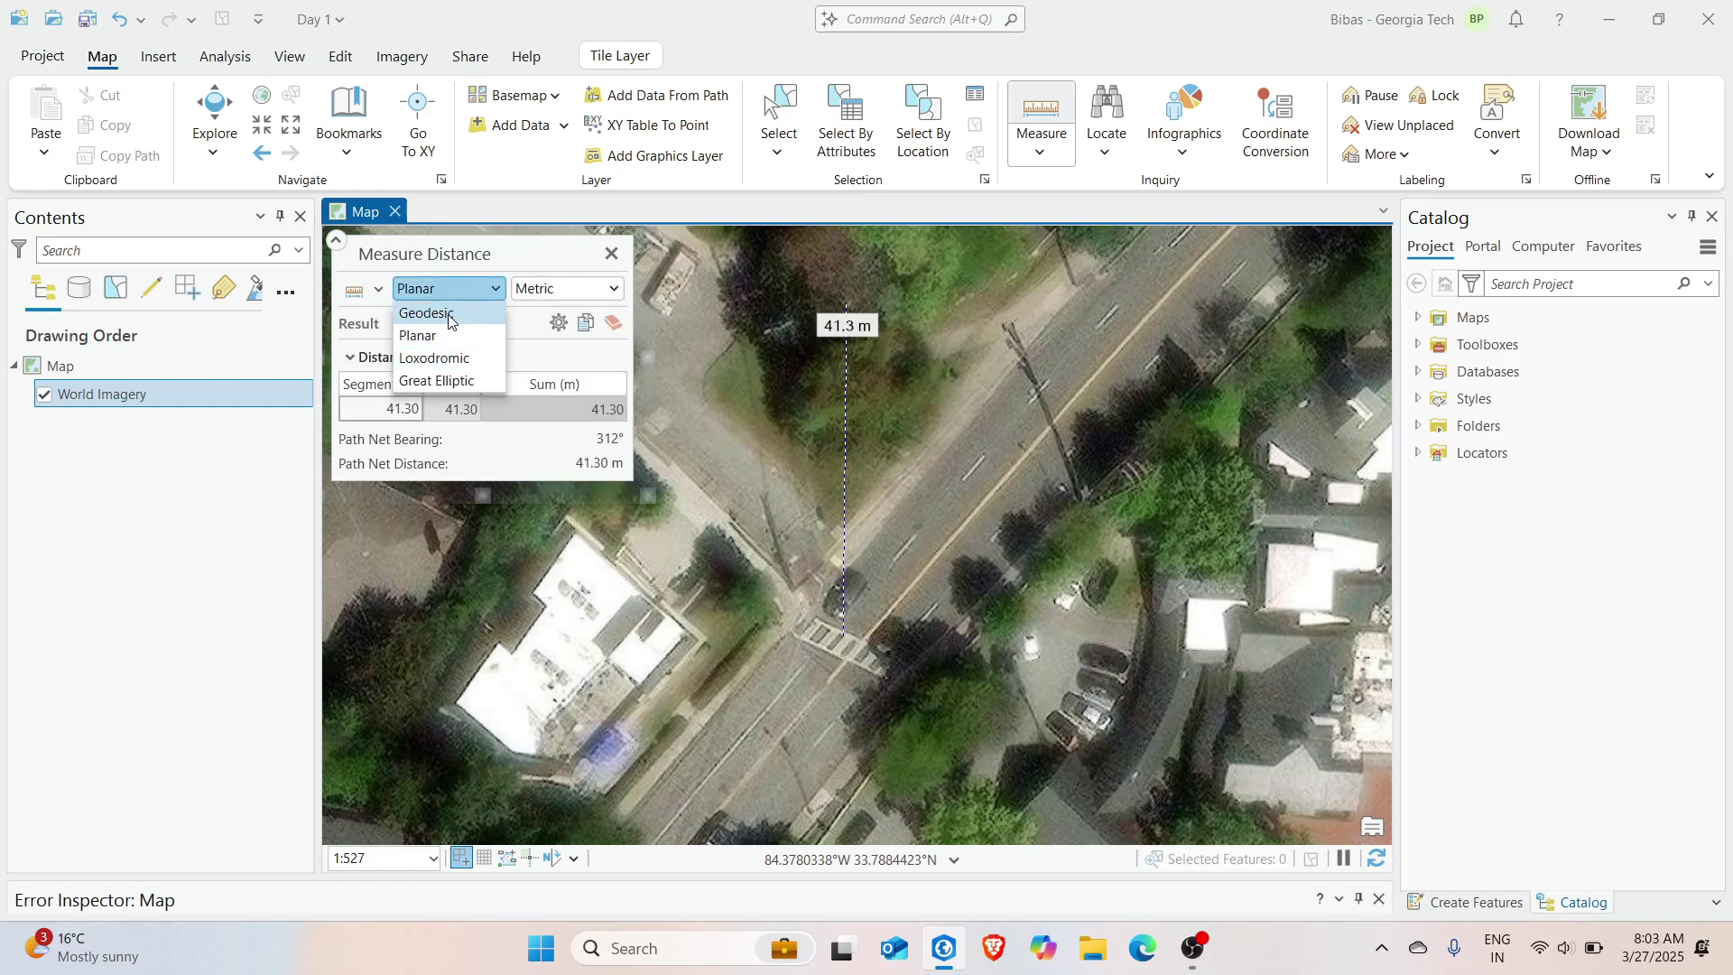
click(448, 313)
click(854, 608)
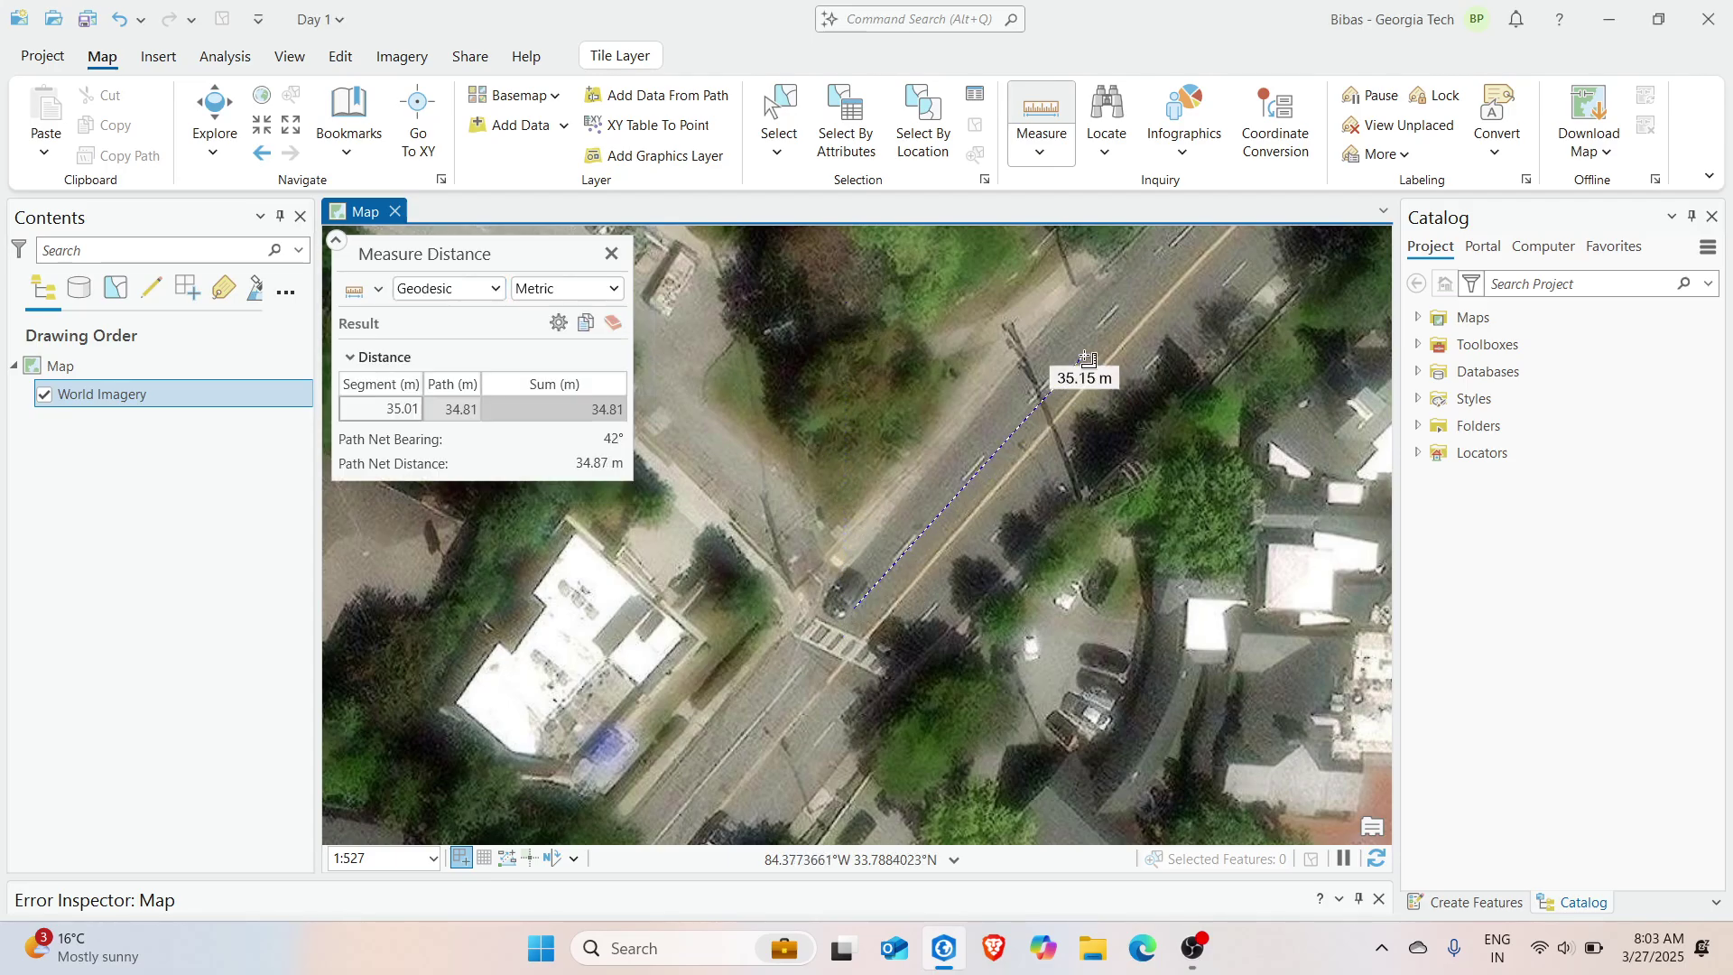
scroll(1038, 388, down, 3)
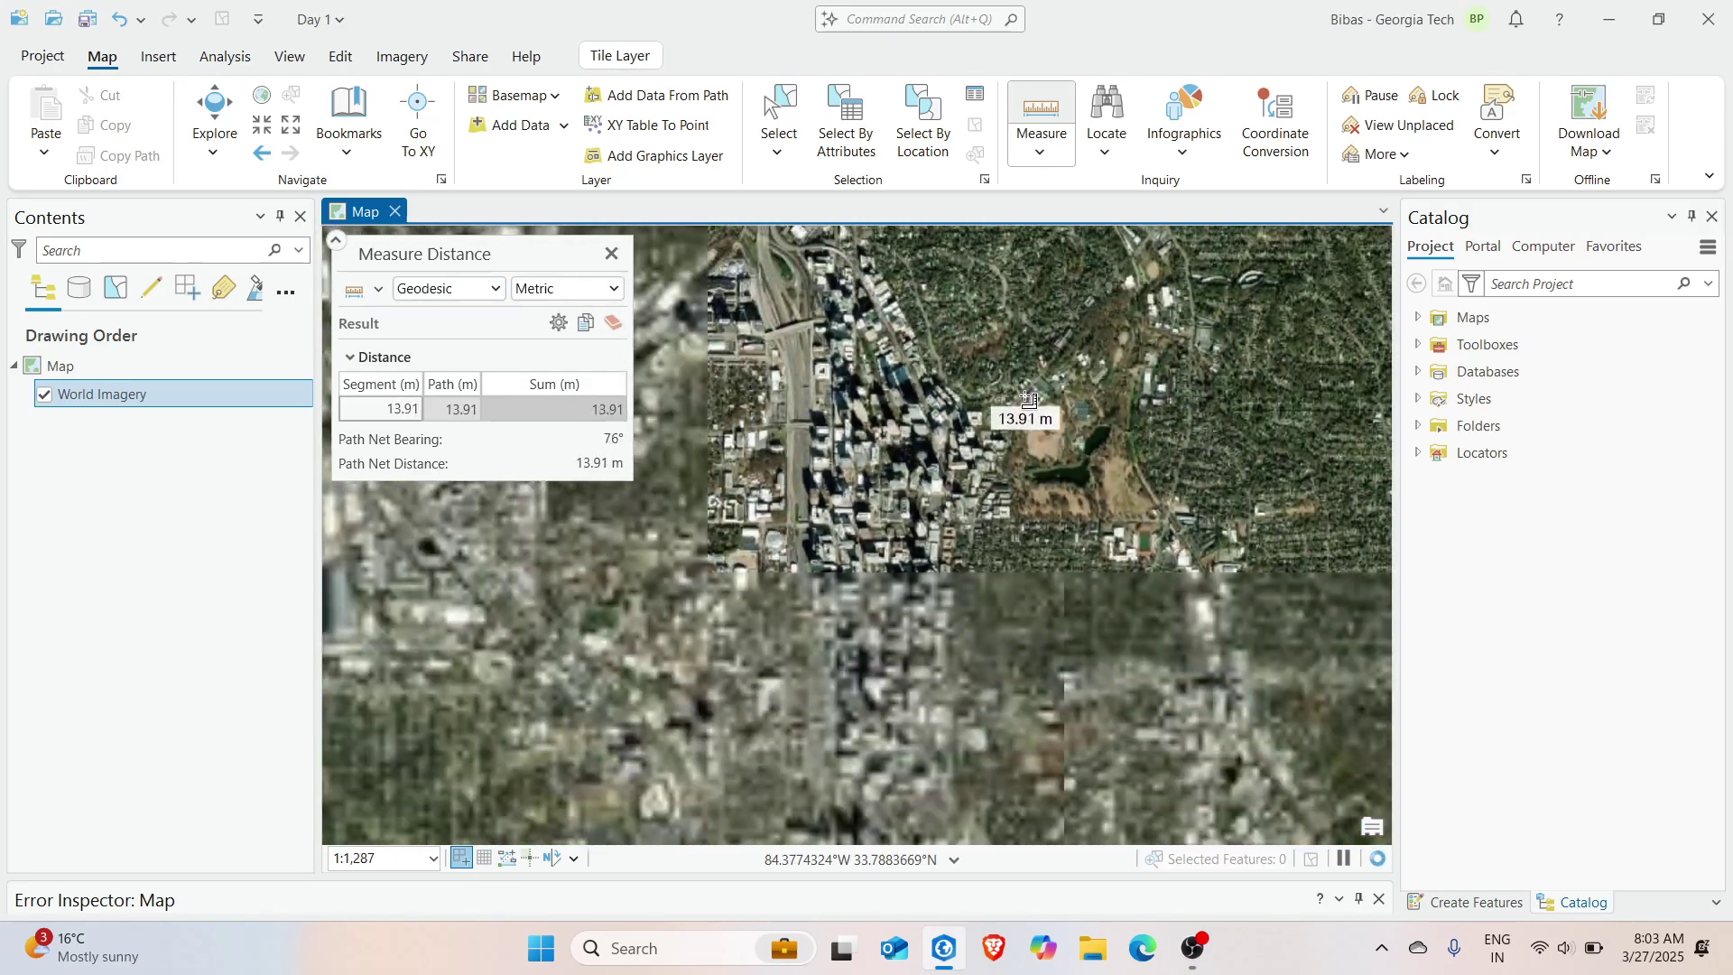
scroll(1056, 370, down, 3)
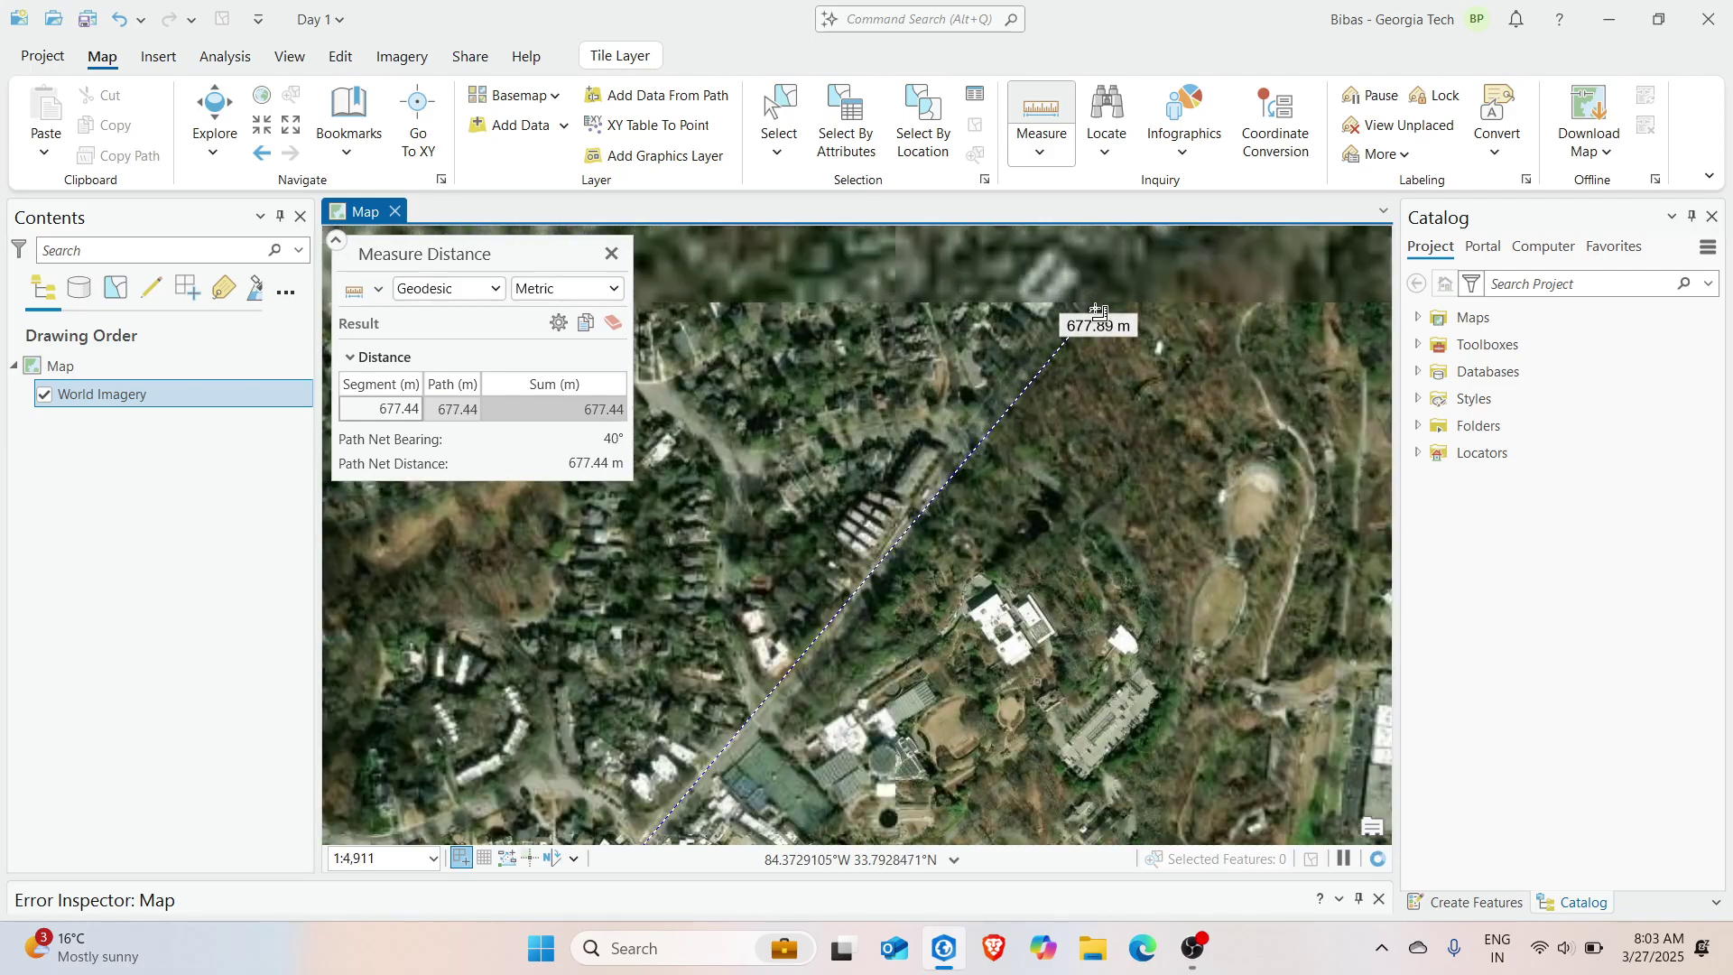
scroll(1061, 334, up, 4)
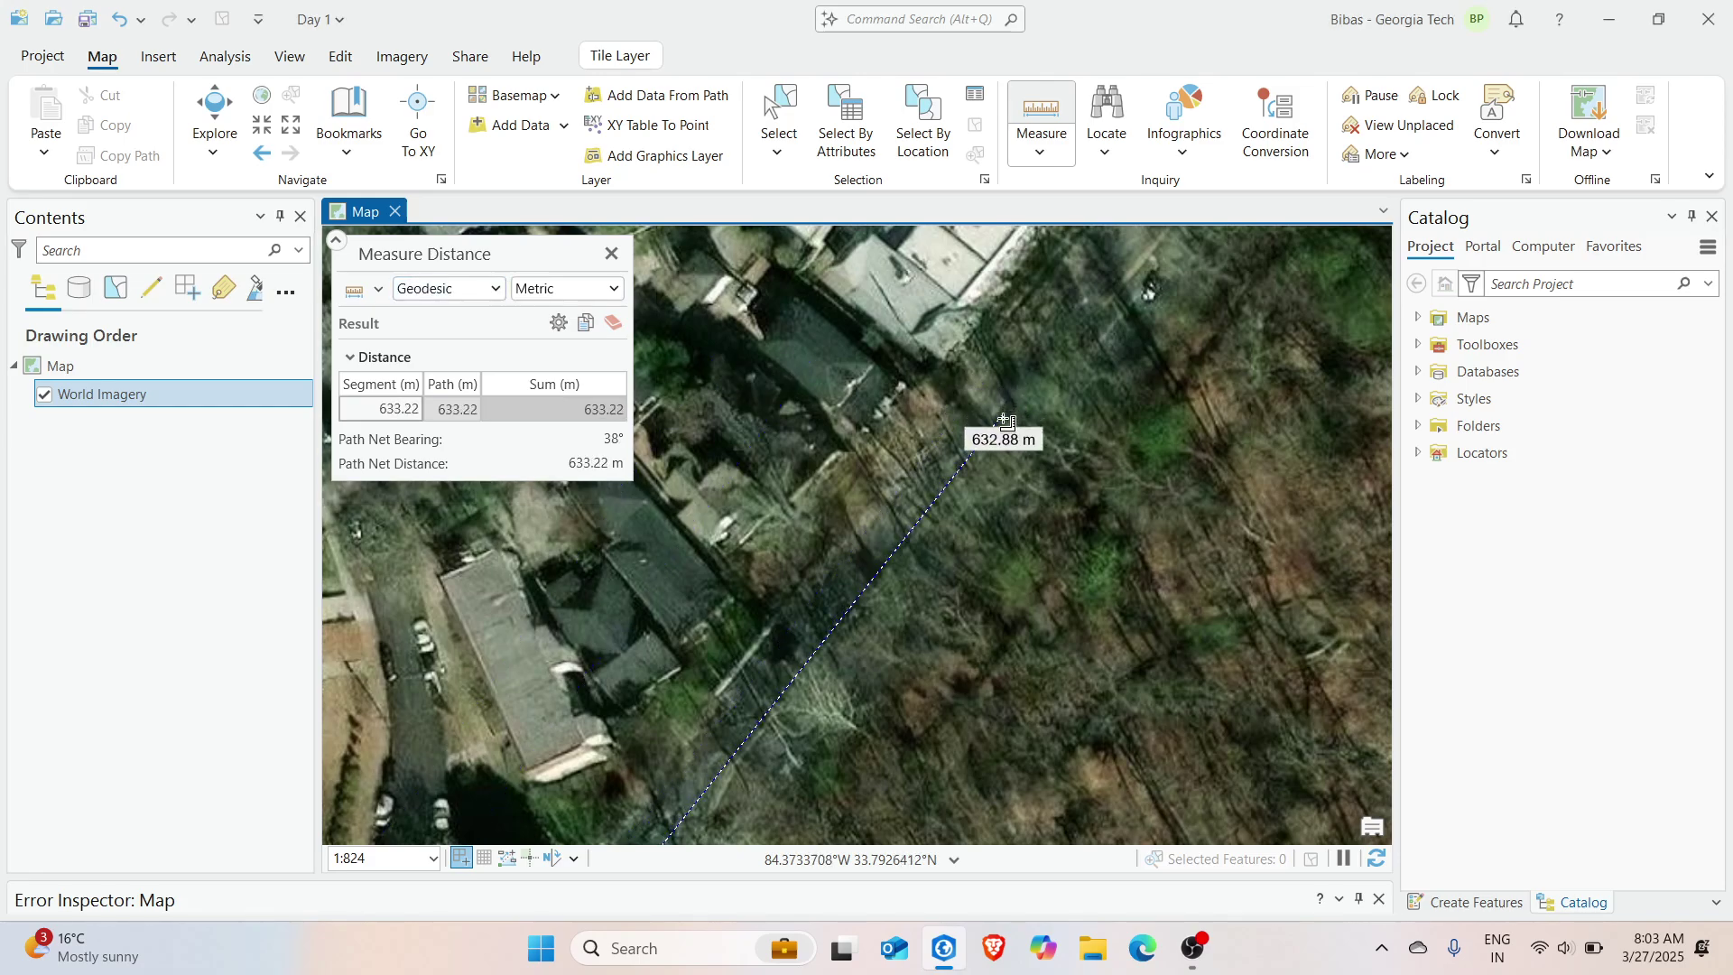
Set the distance measurement mode to Planar and close Measure Distance
click(470, 291)
click(440, 335)
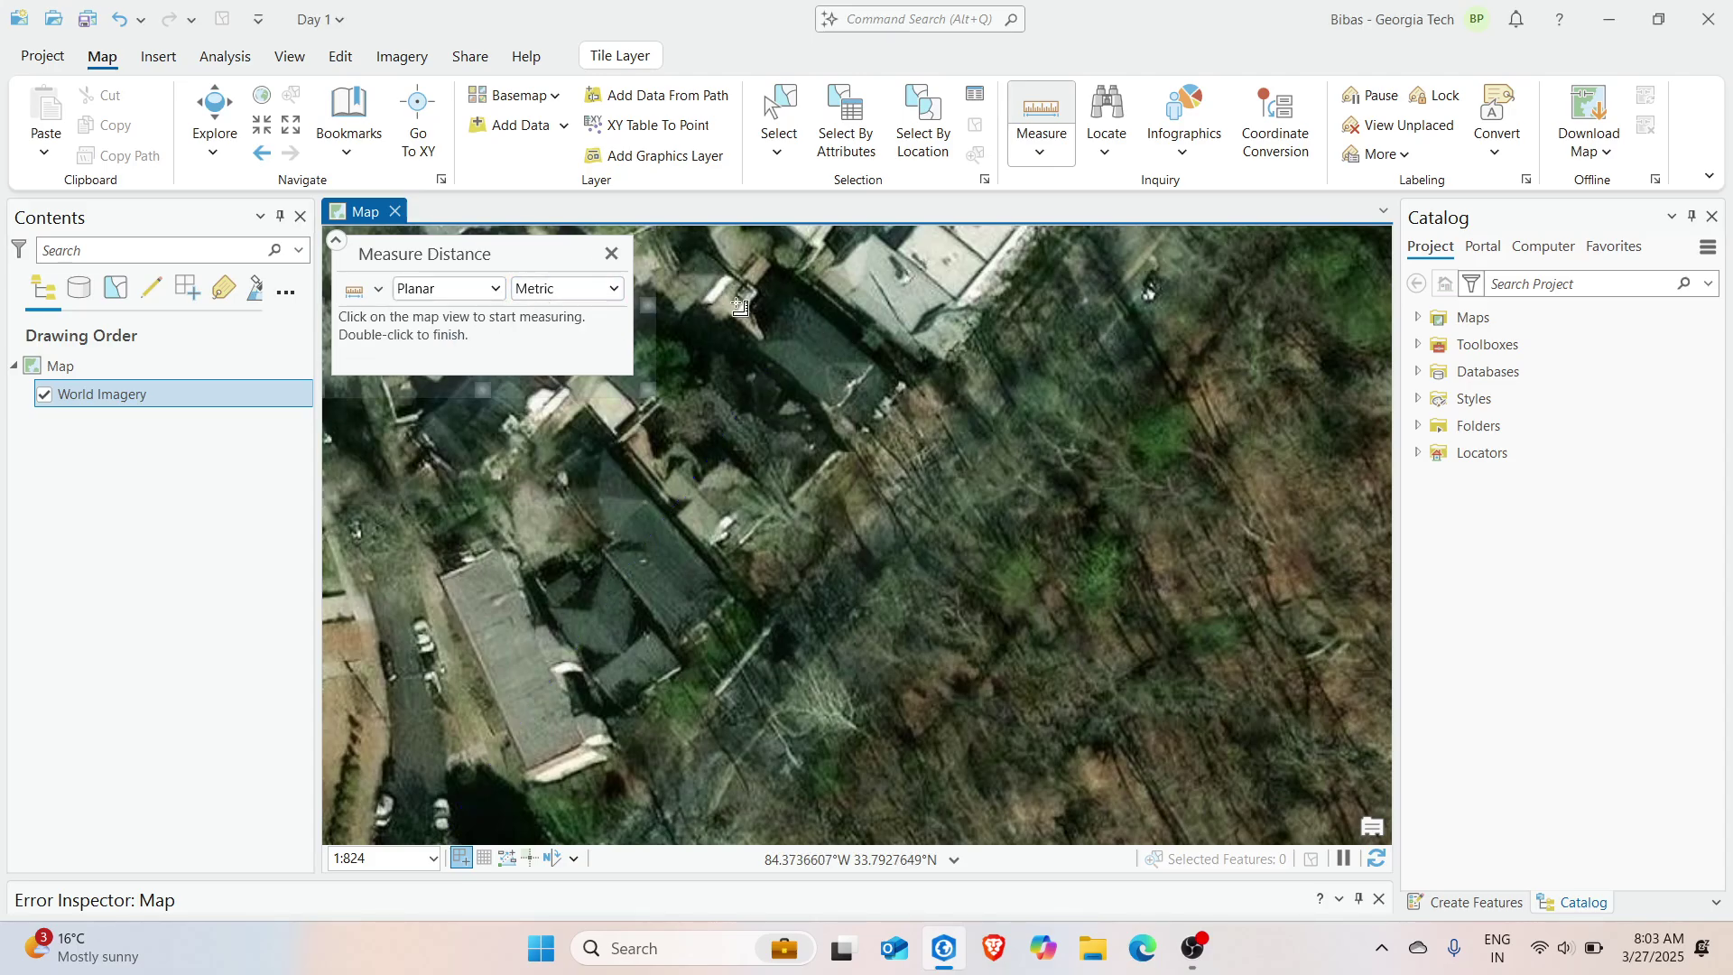
click(609, 249)
Review the Locate tool's place search and Layer Search, including the layer, feature extent and match options
scroll(741, 362, down, 5)
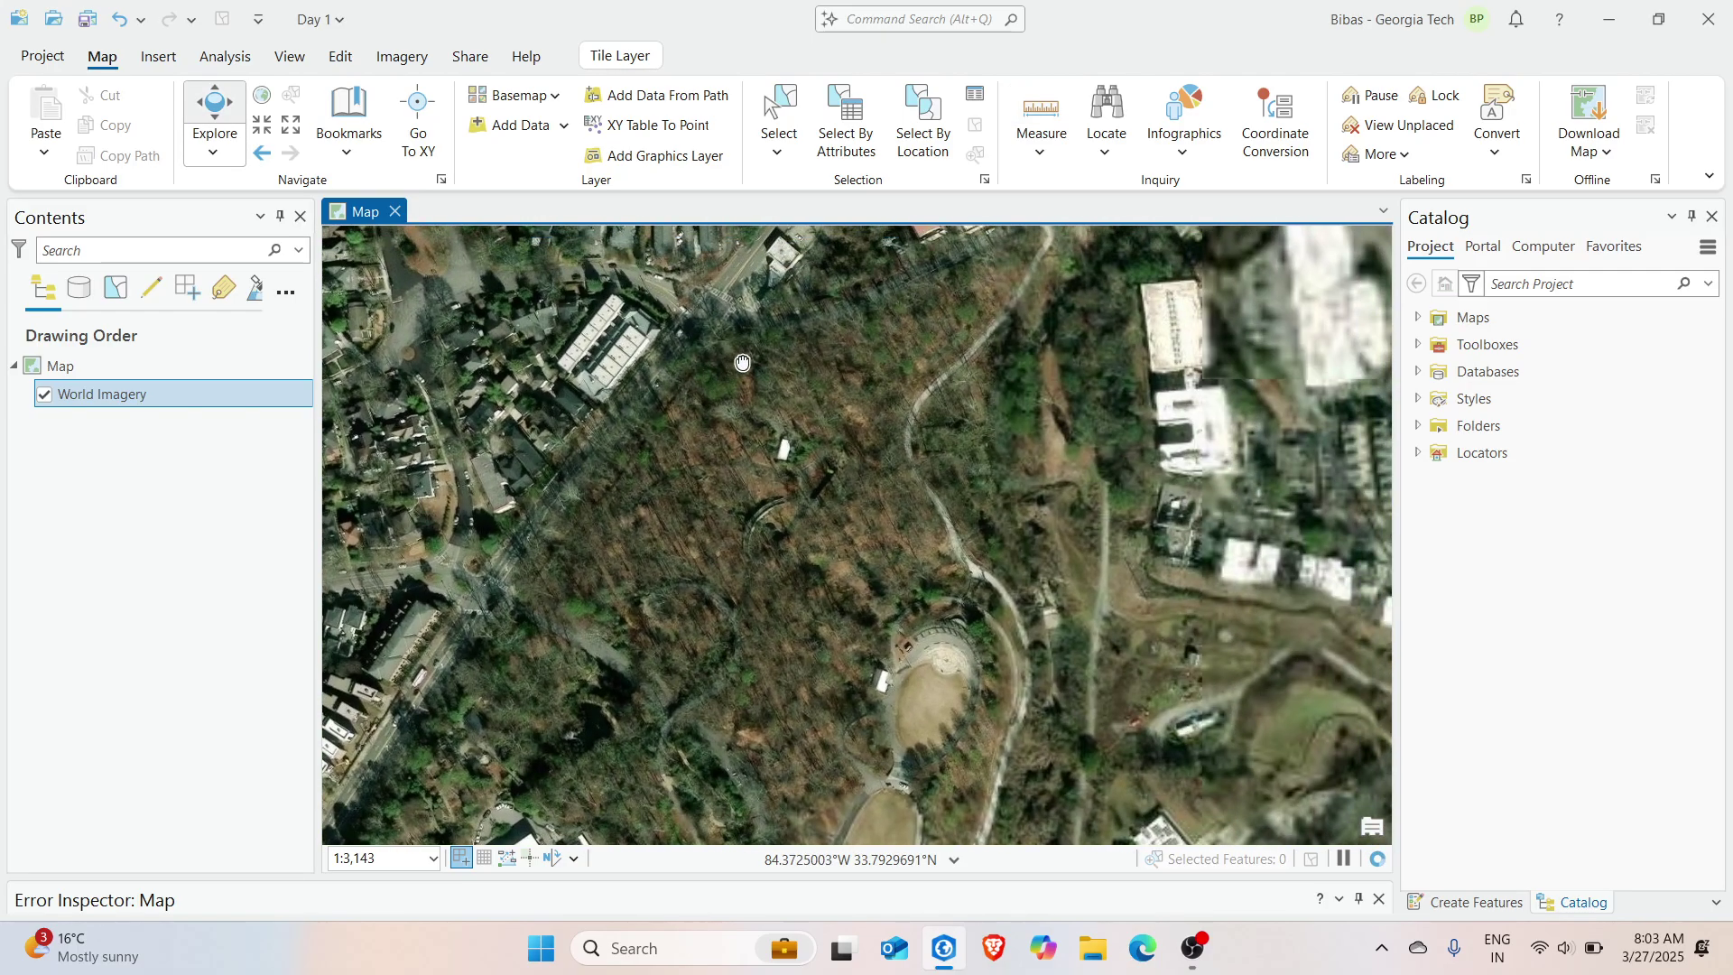
scroll(742, 361, down, 5)
click(1106, 152)
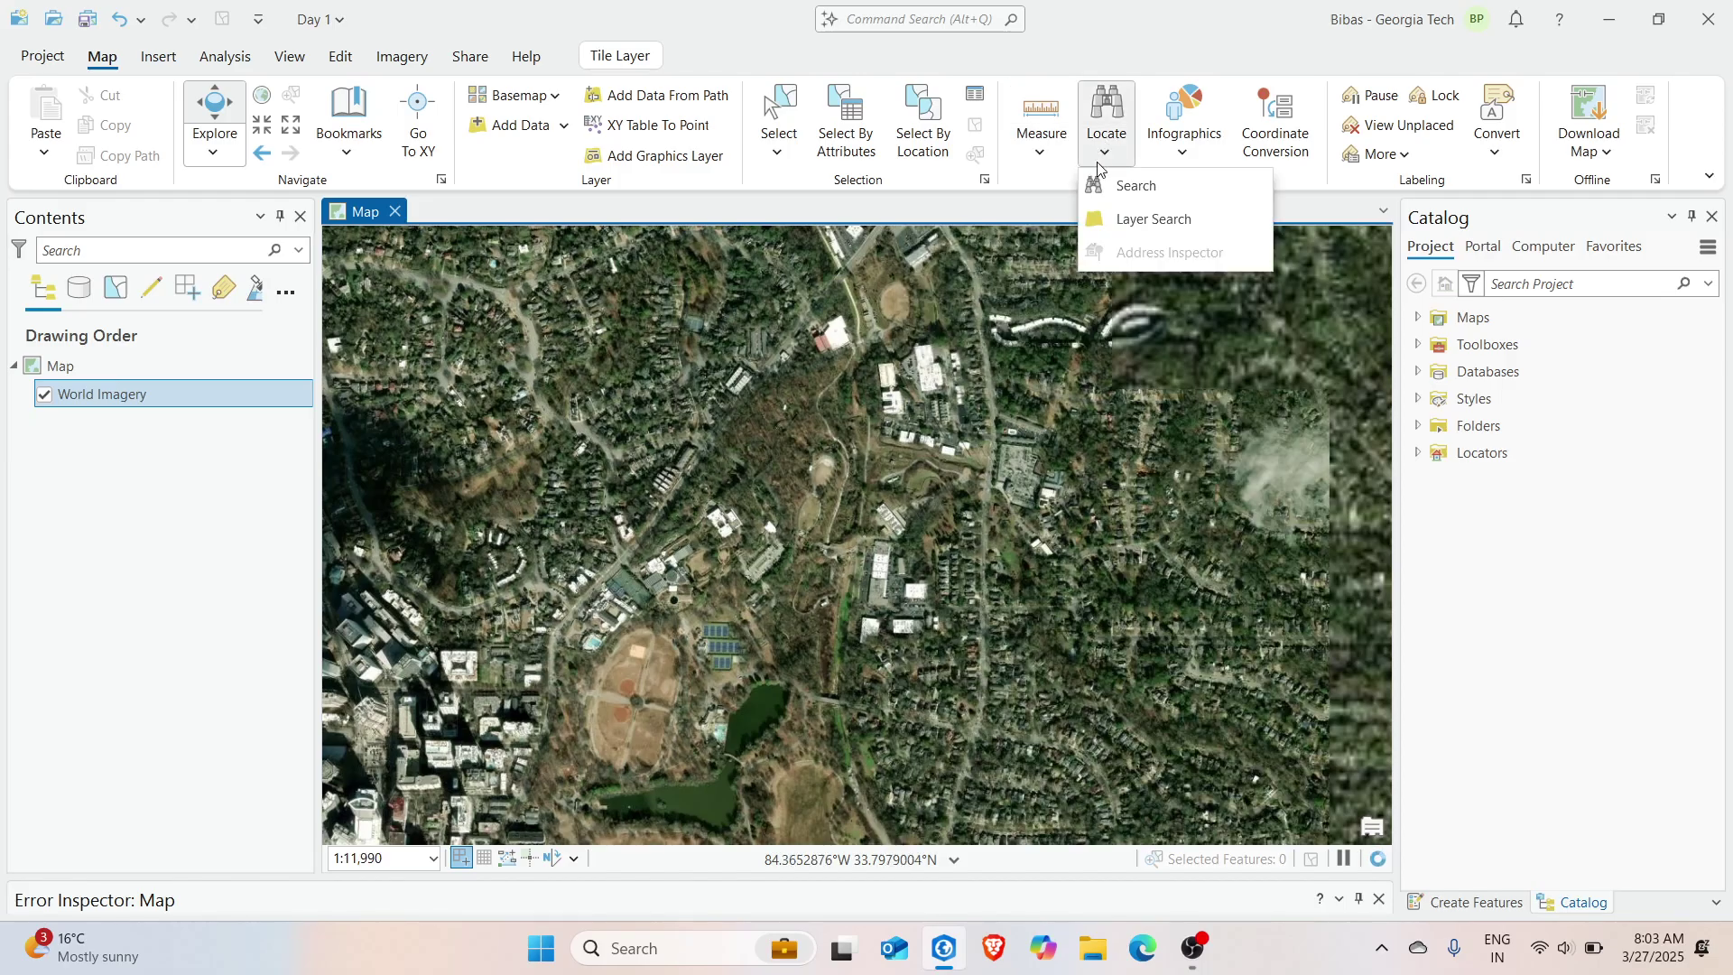
click(1134, 186)
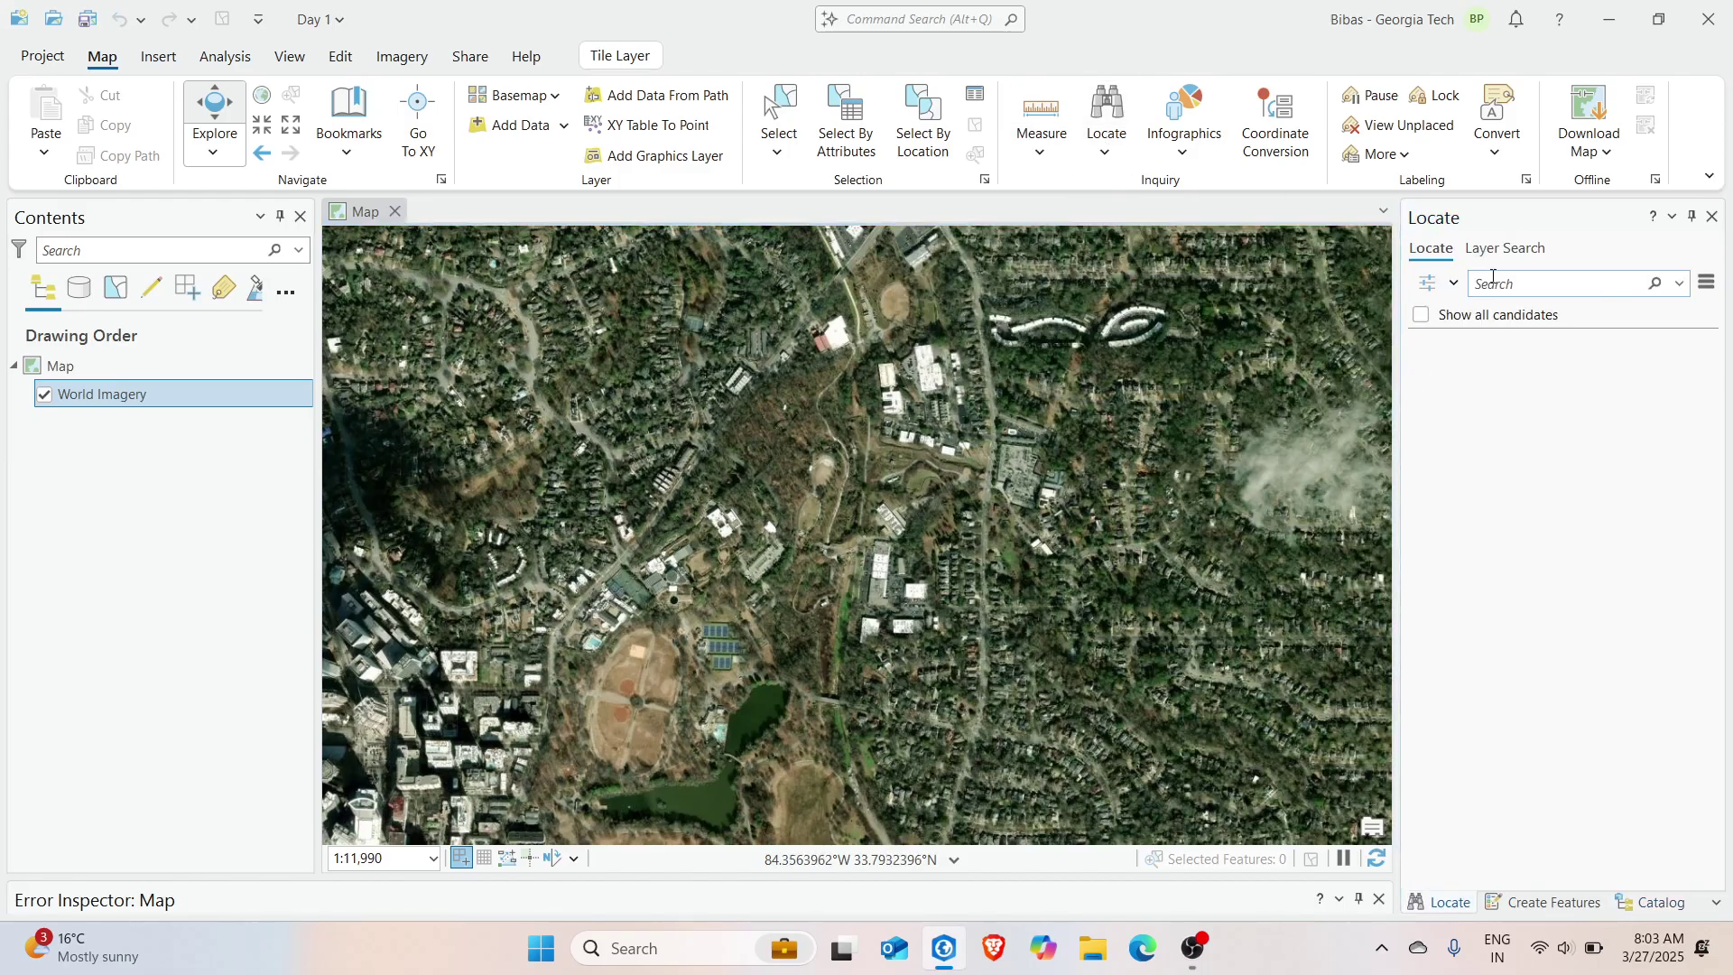
click(1500, 249)
click(1442, 251)
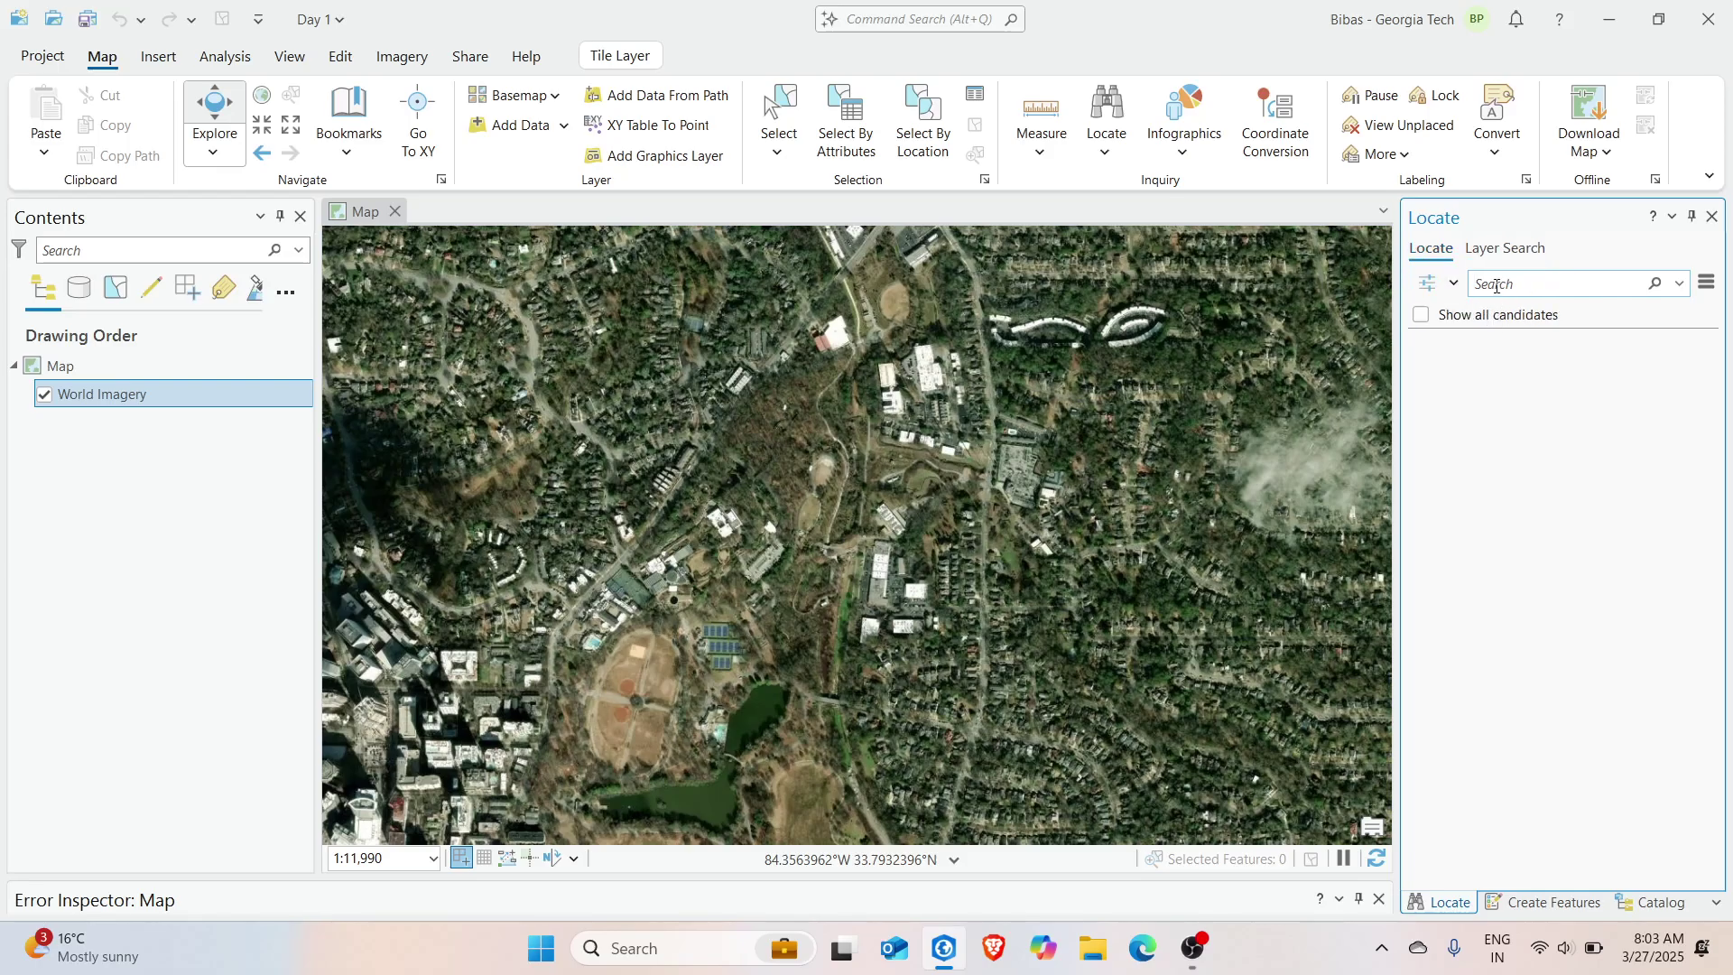
click(1515, 257)
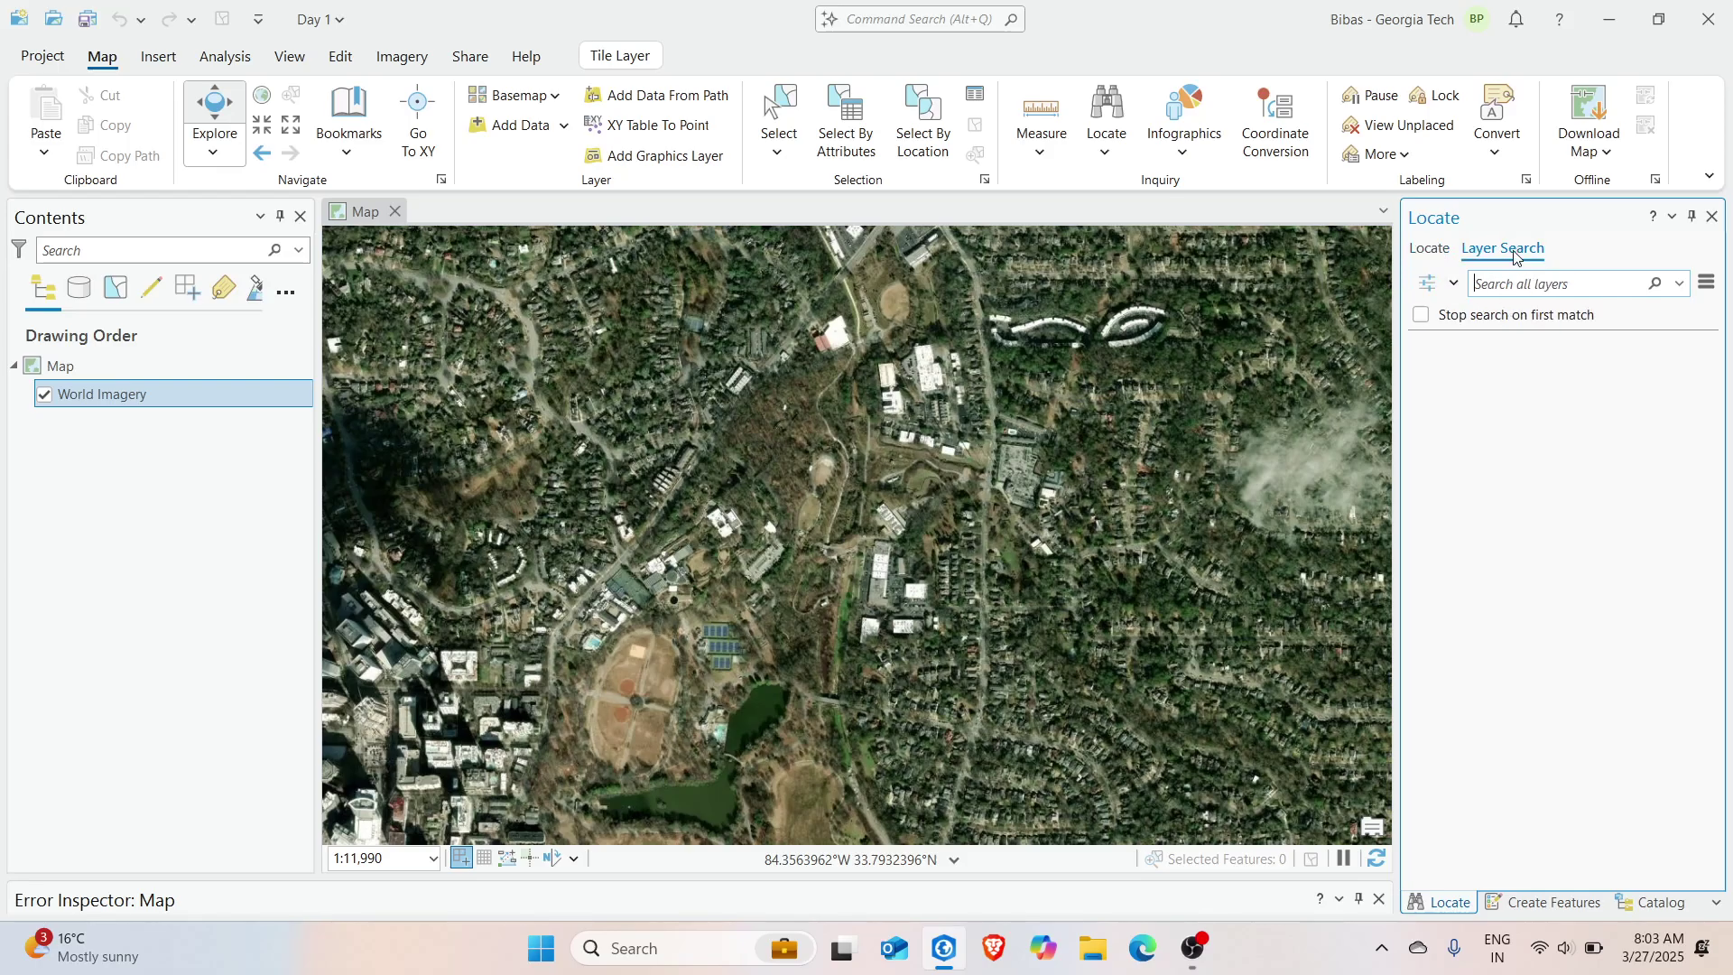
click(1442, 285)
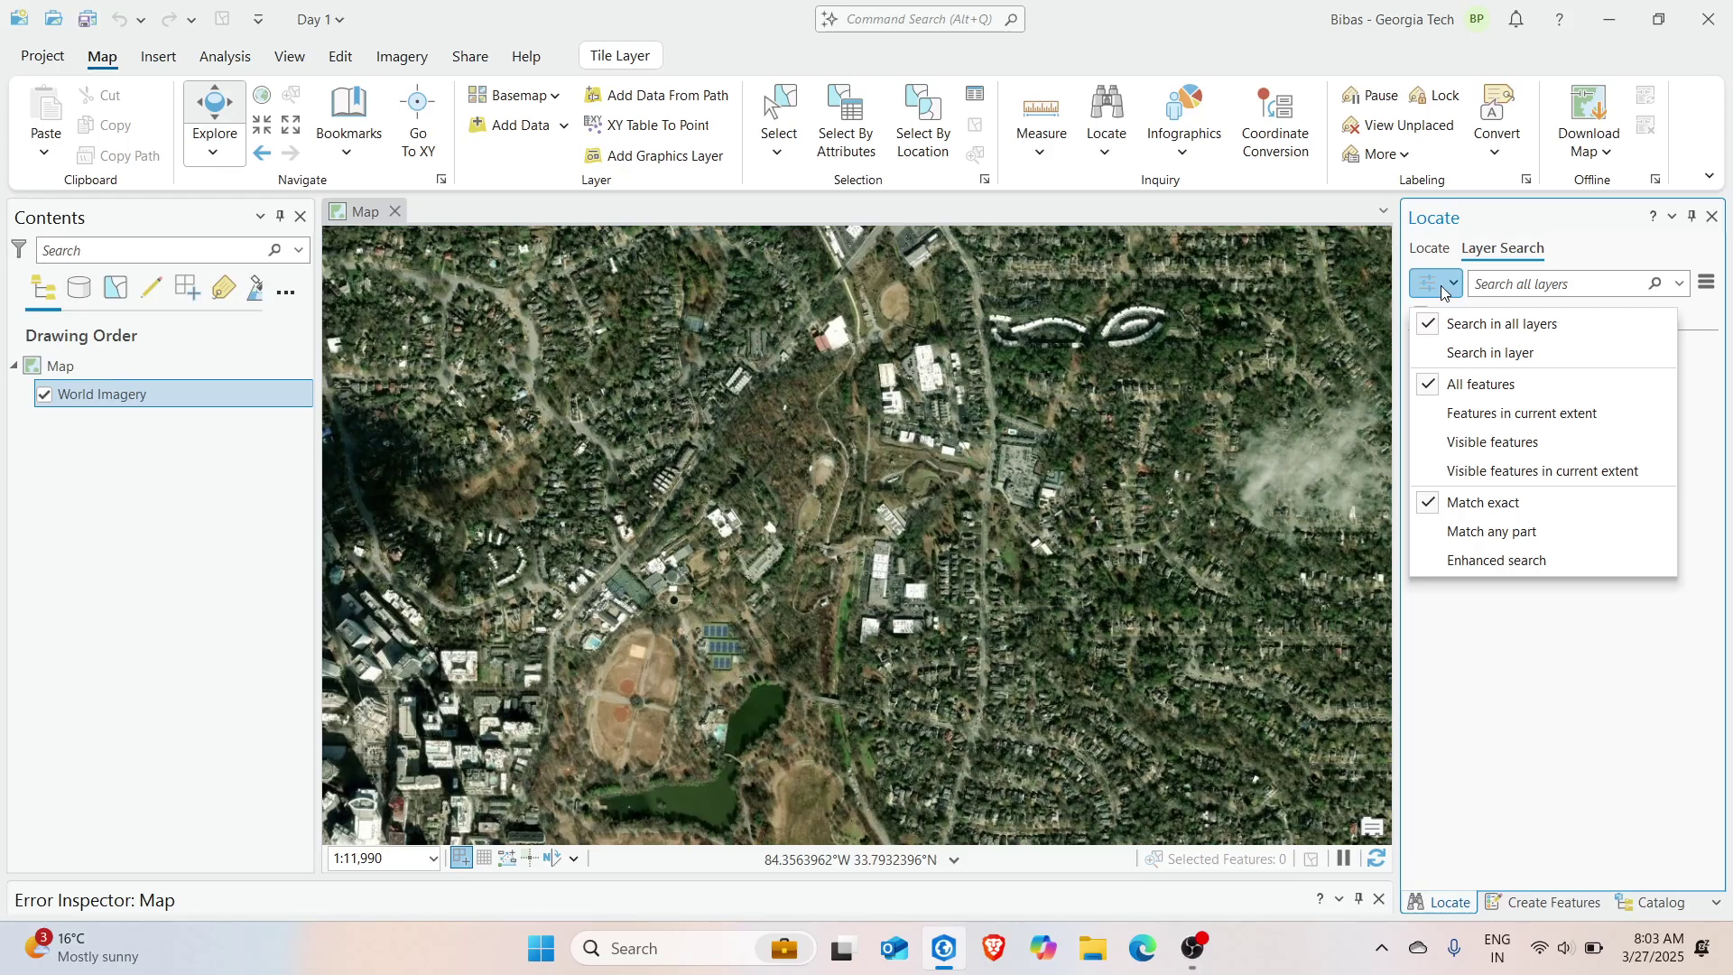
click(1102, 146)
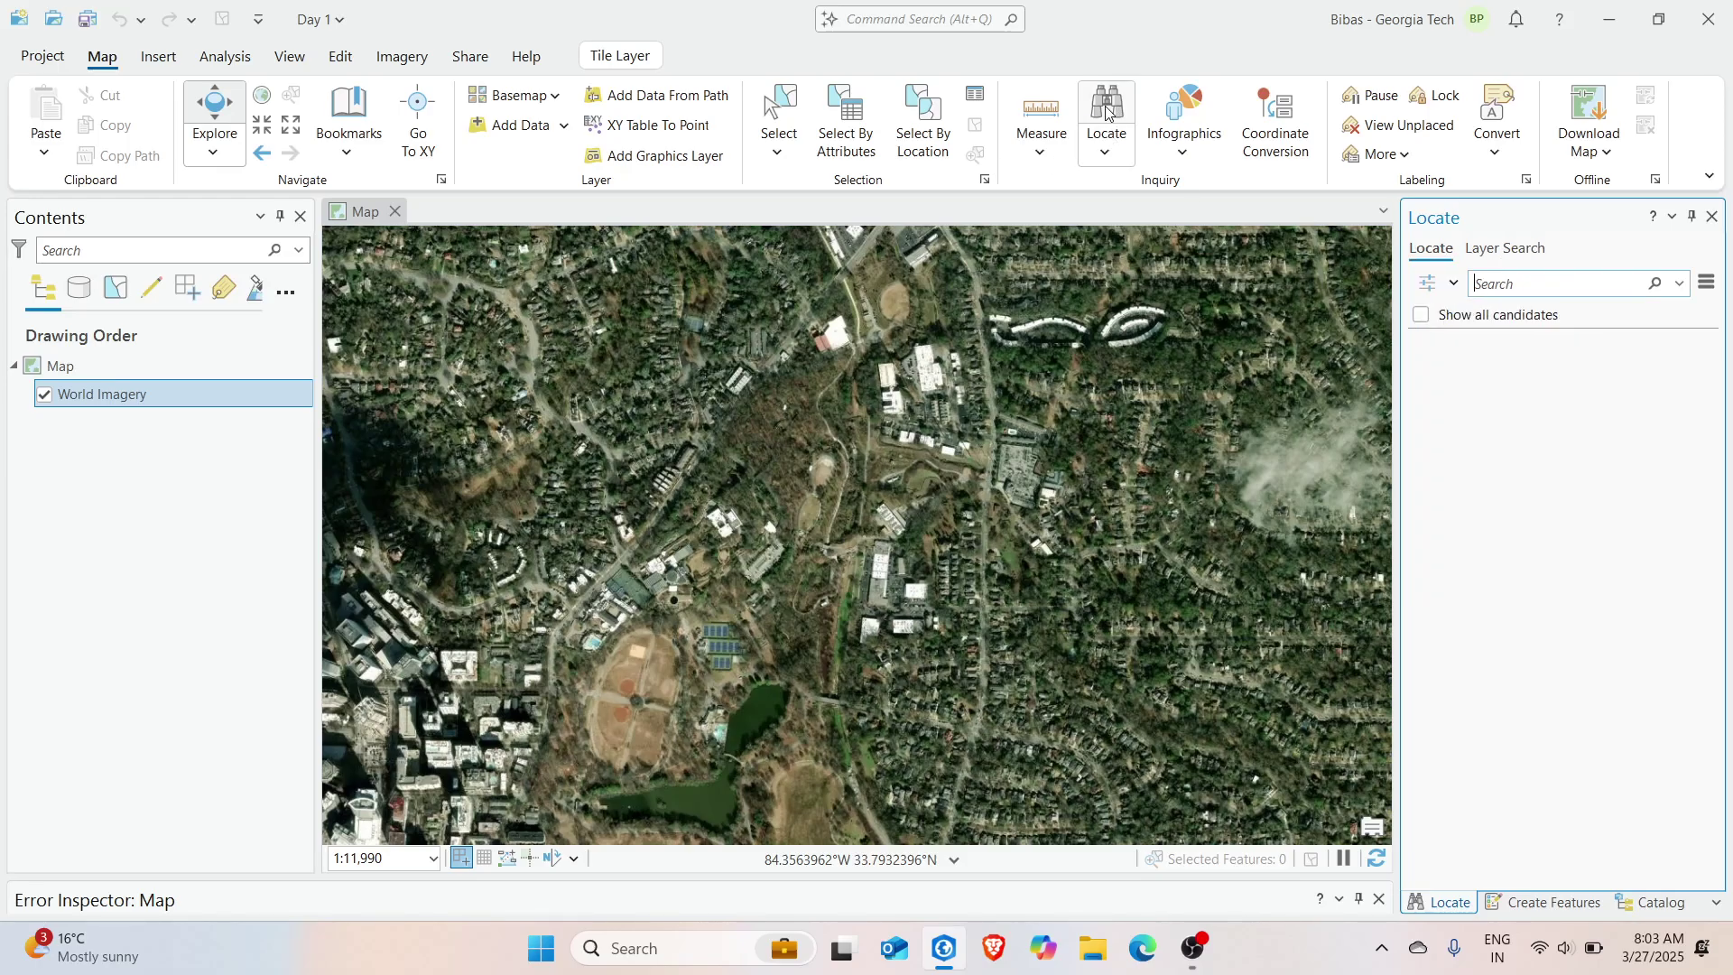
click(1504, 253)
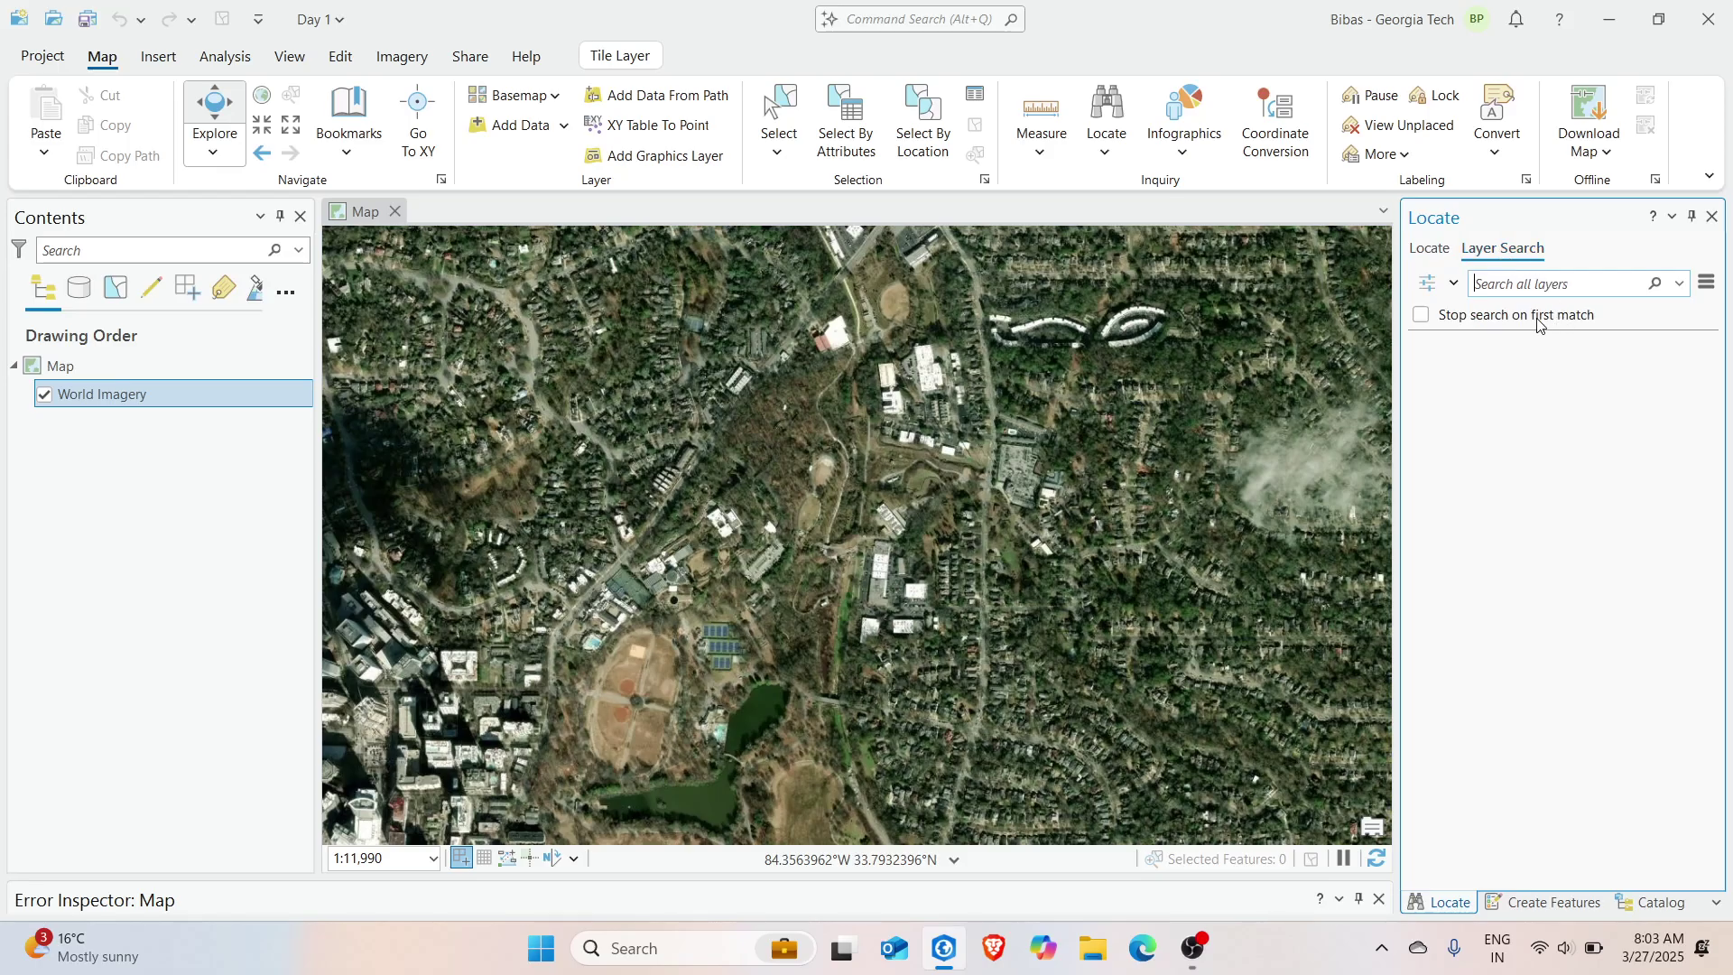
Review the Layer Search settings for layers, feature extent and match type once more
scroll(843, 511, down, 3)
scroll(843, 512, up, 5)
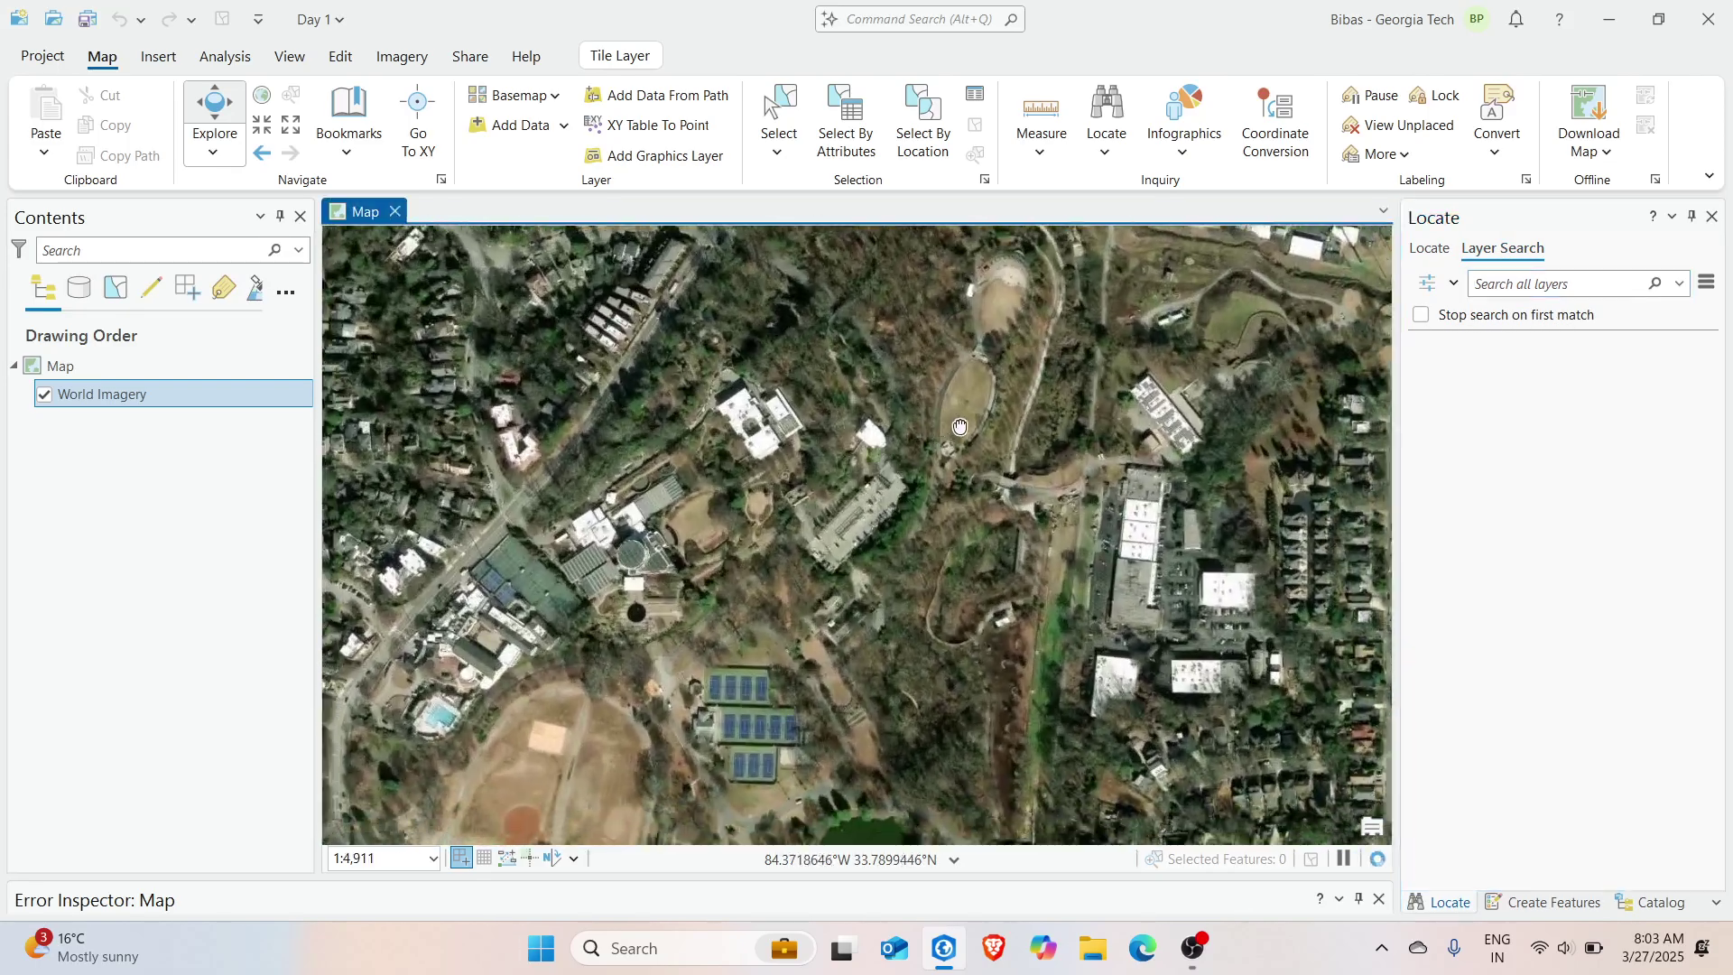
click(1444, 285)
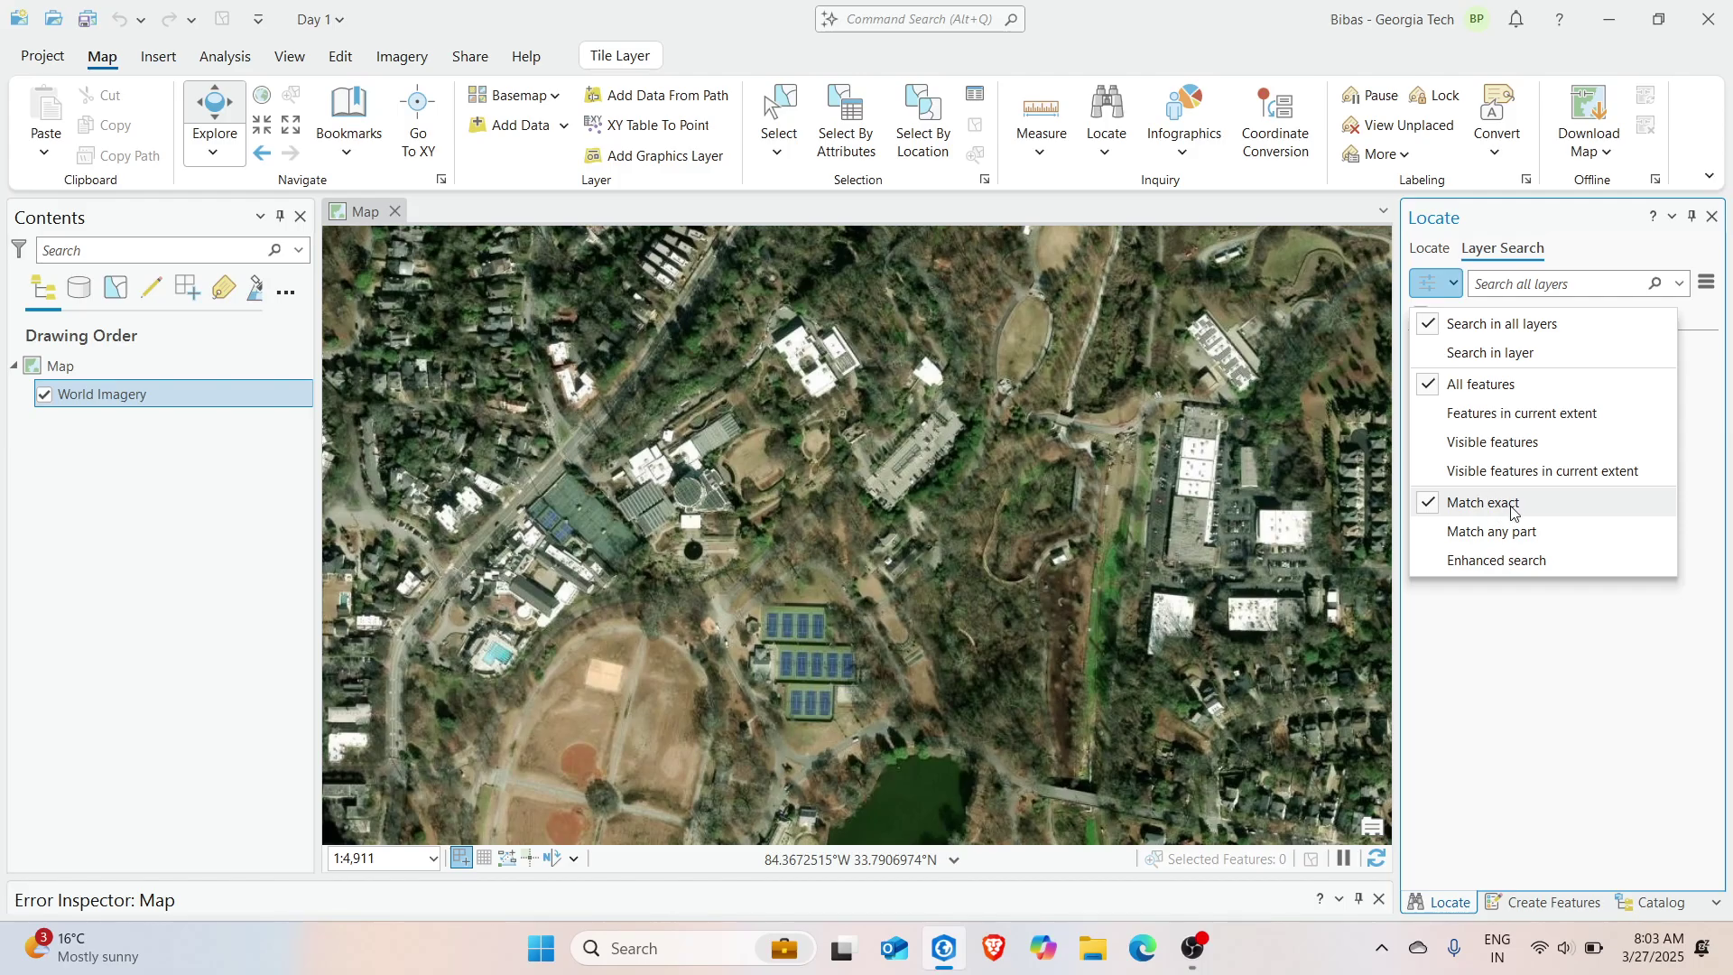
click(1551, 638)
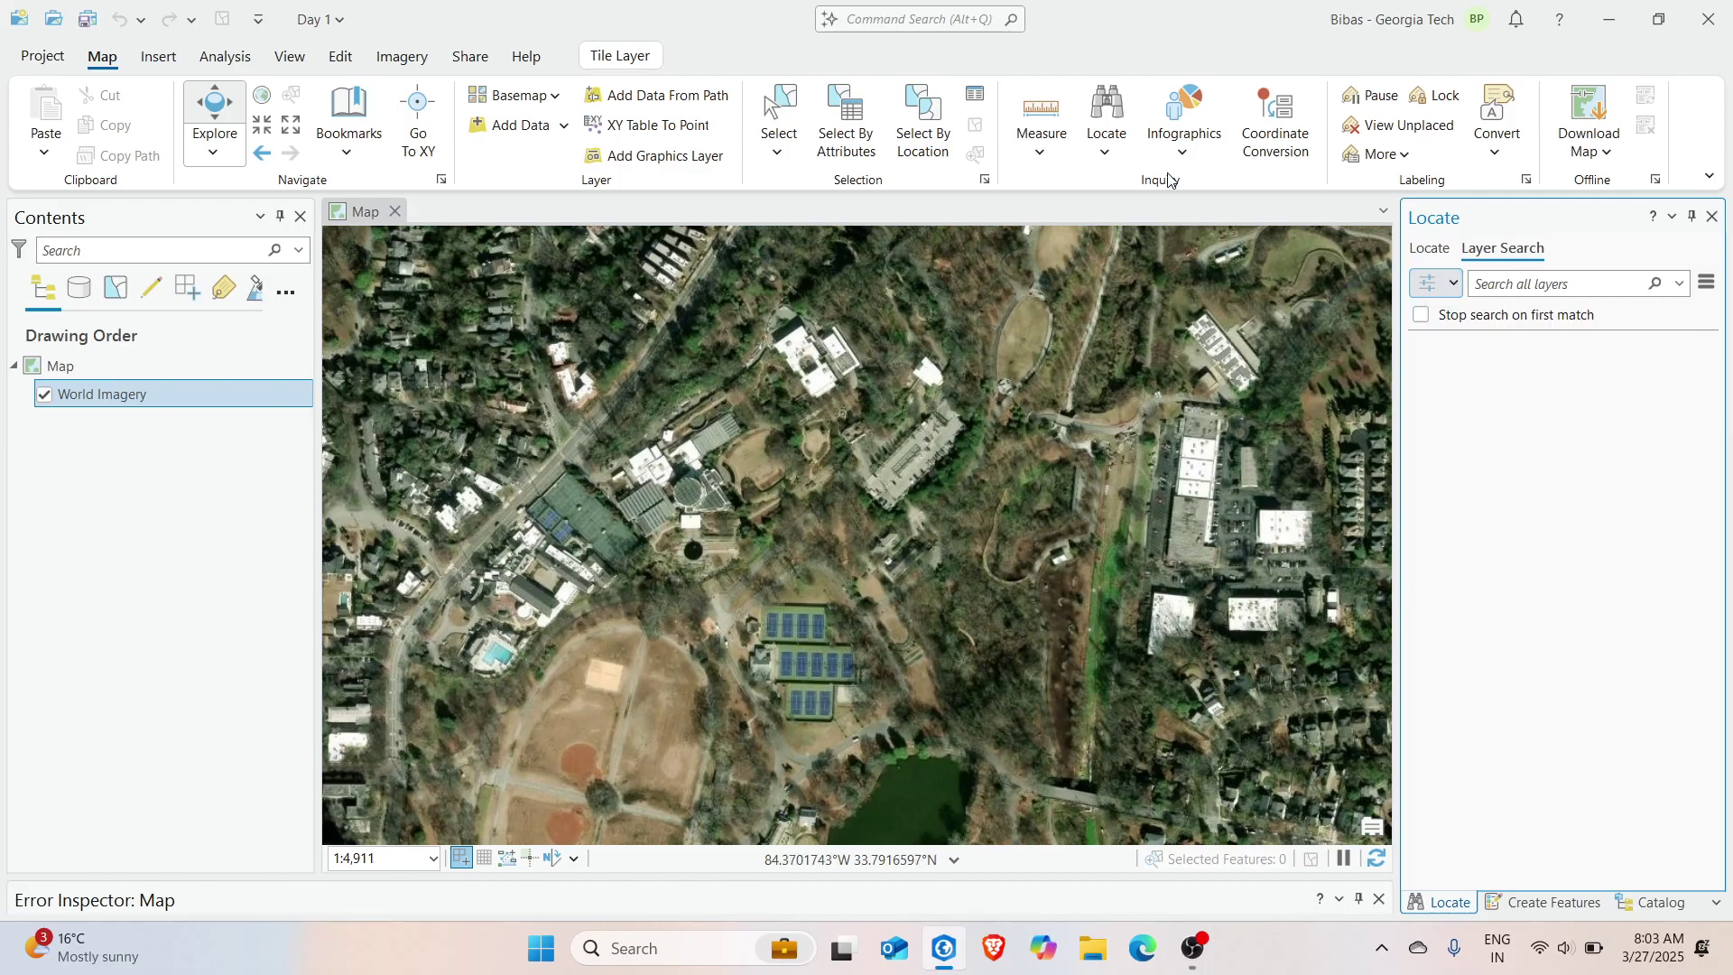
Open the Infographics configuration and close it without making changes
click(1169, 135)
click(1169, 145)
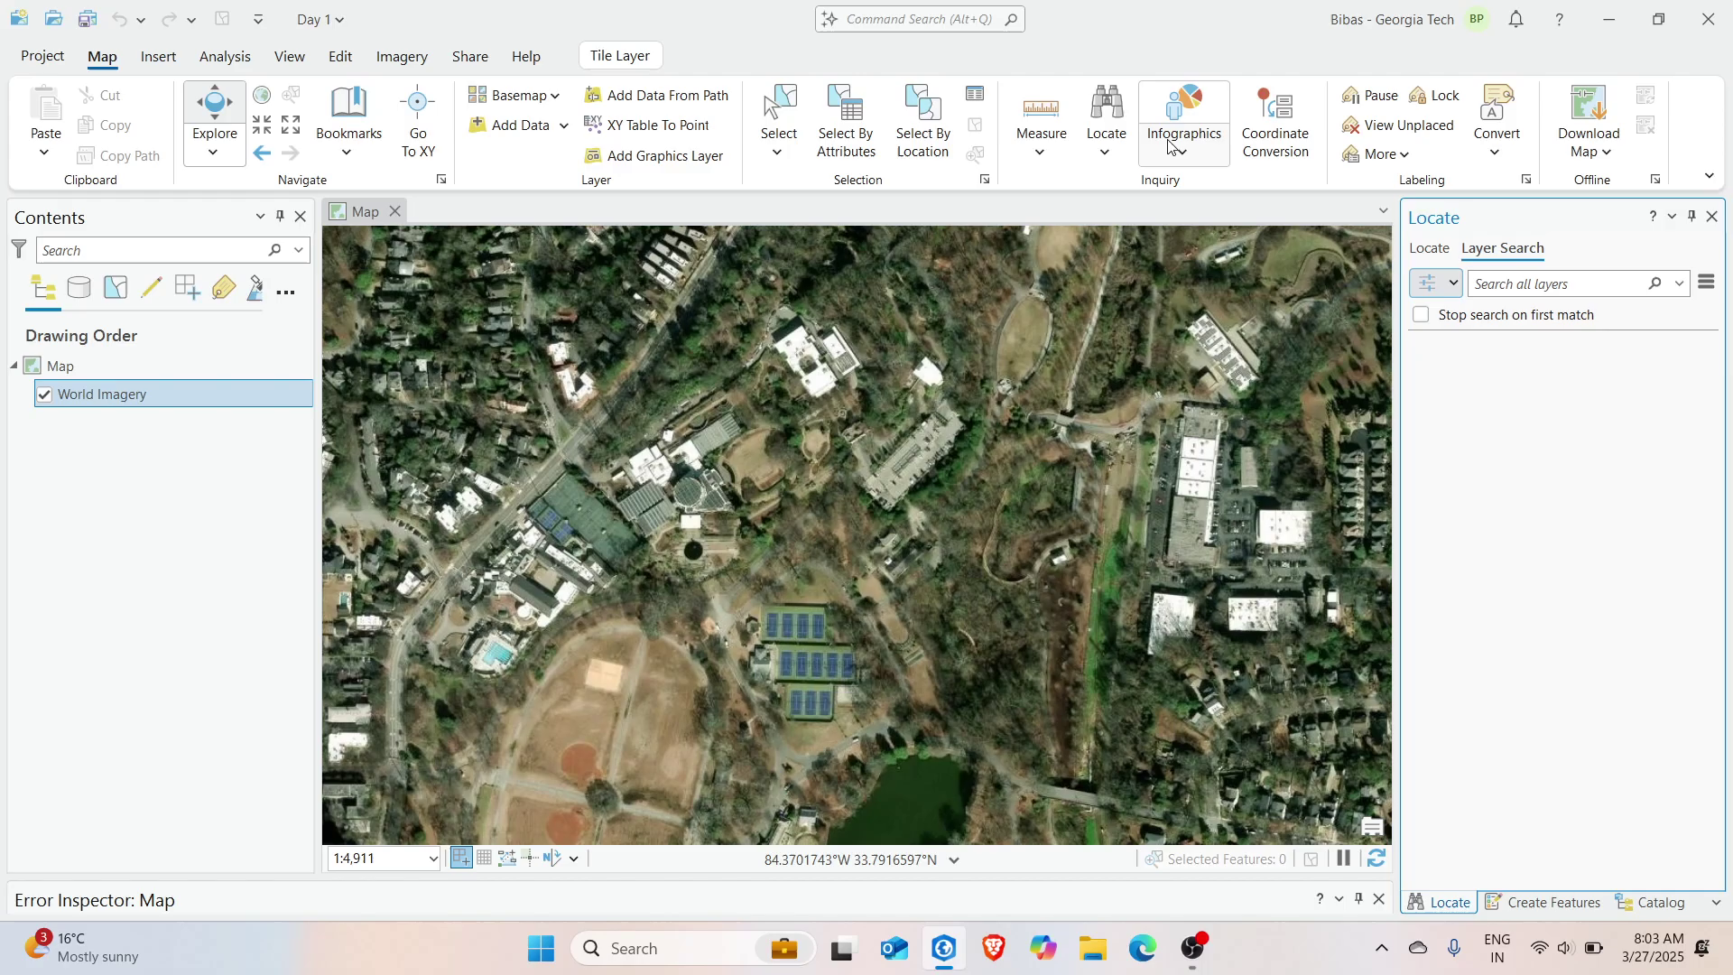
click(1193, 161)
click(1224, 214)
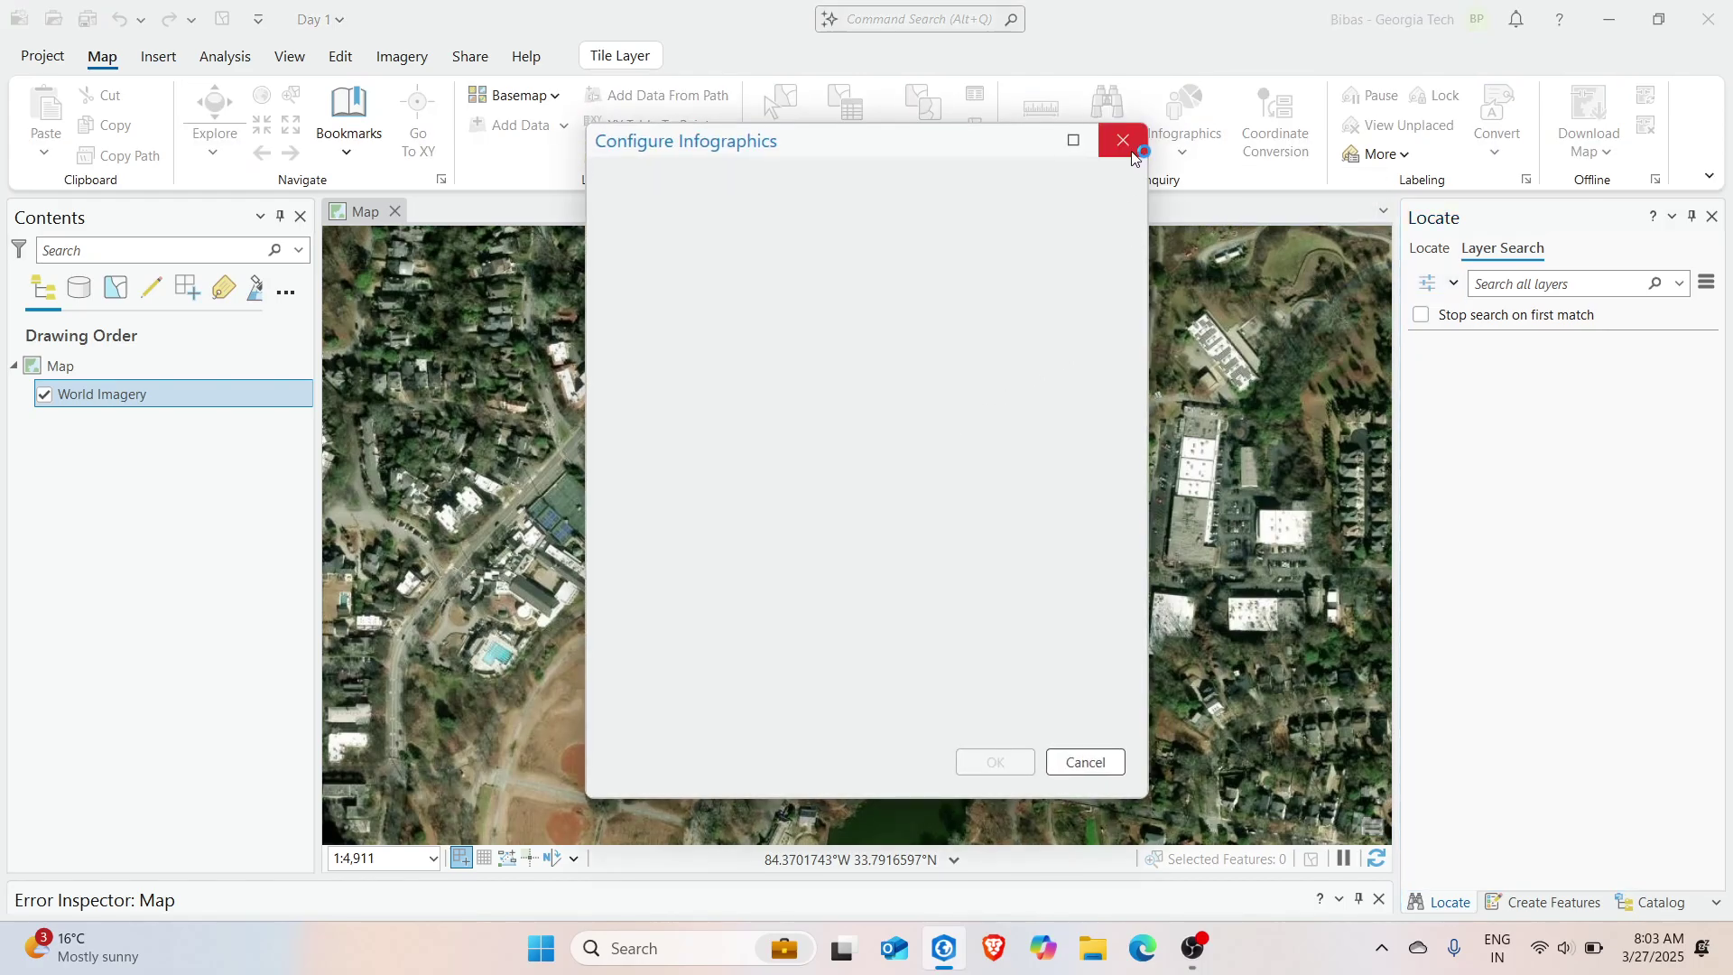
click(1125, 144)
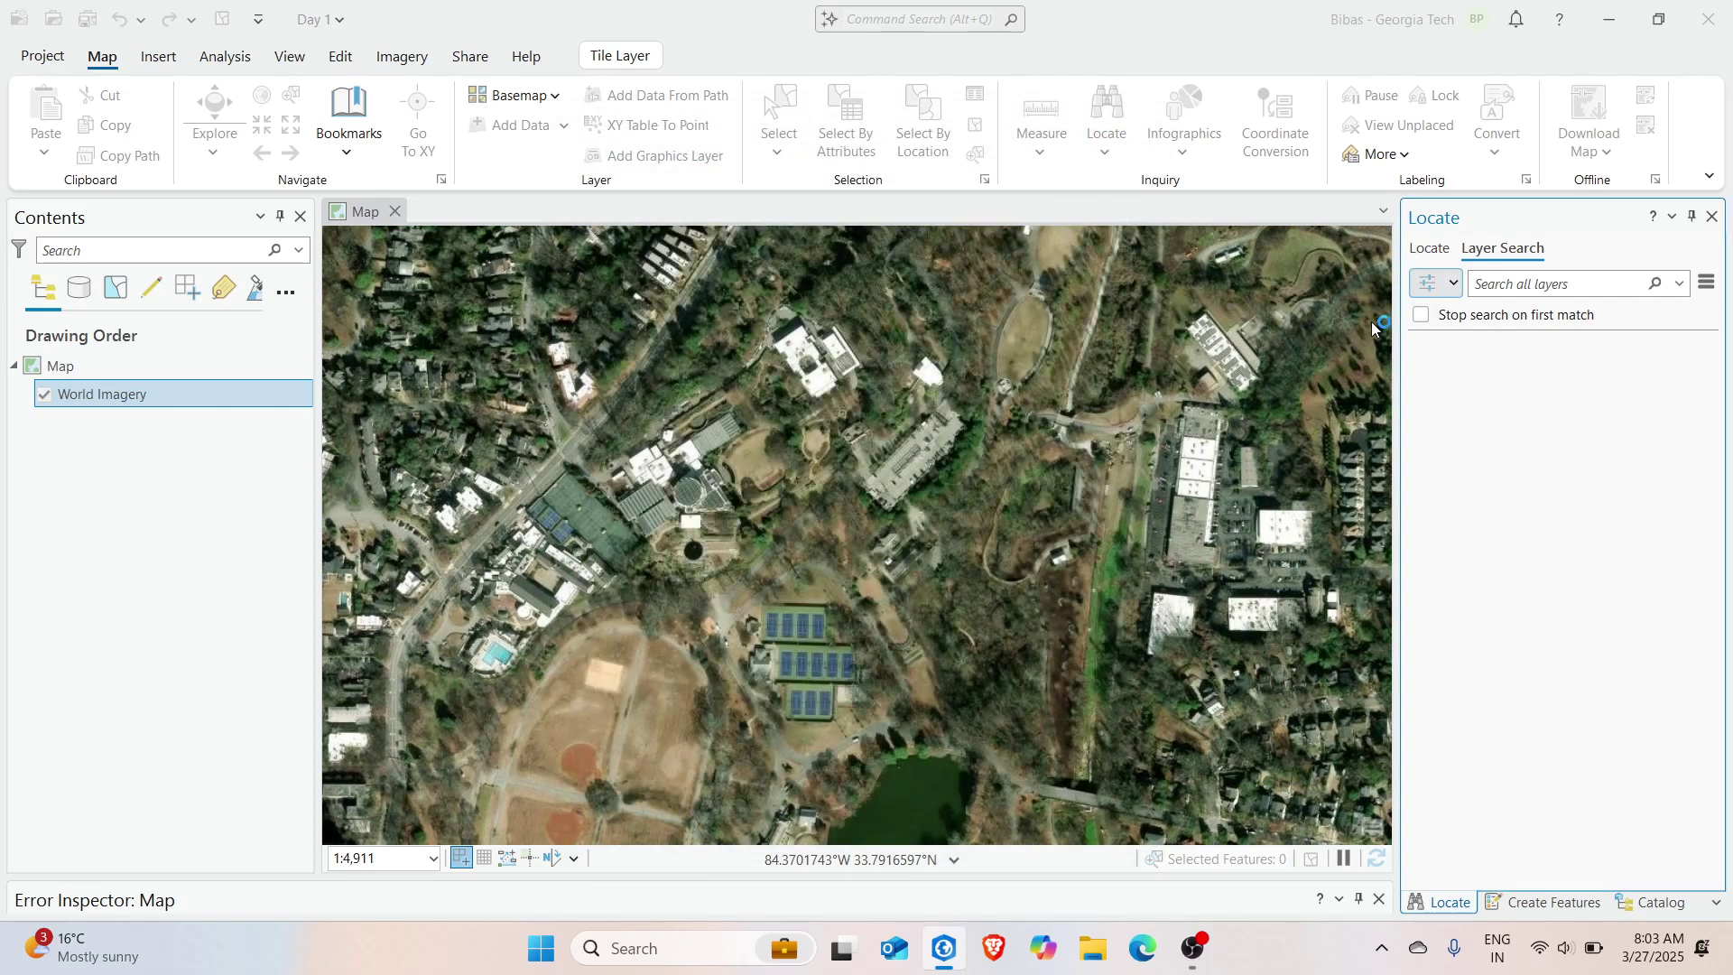
Review the Download Map options for offline use, including the basemap and tile layer setting and its maximum scale
click(1583, 151)
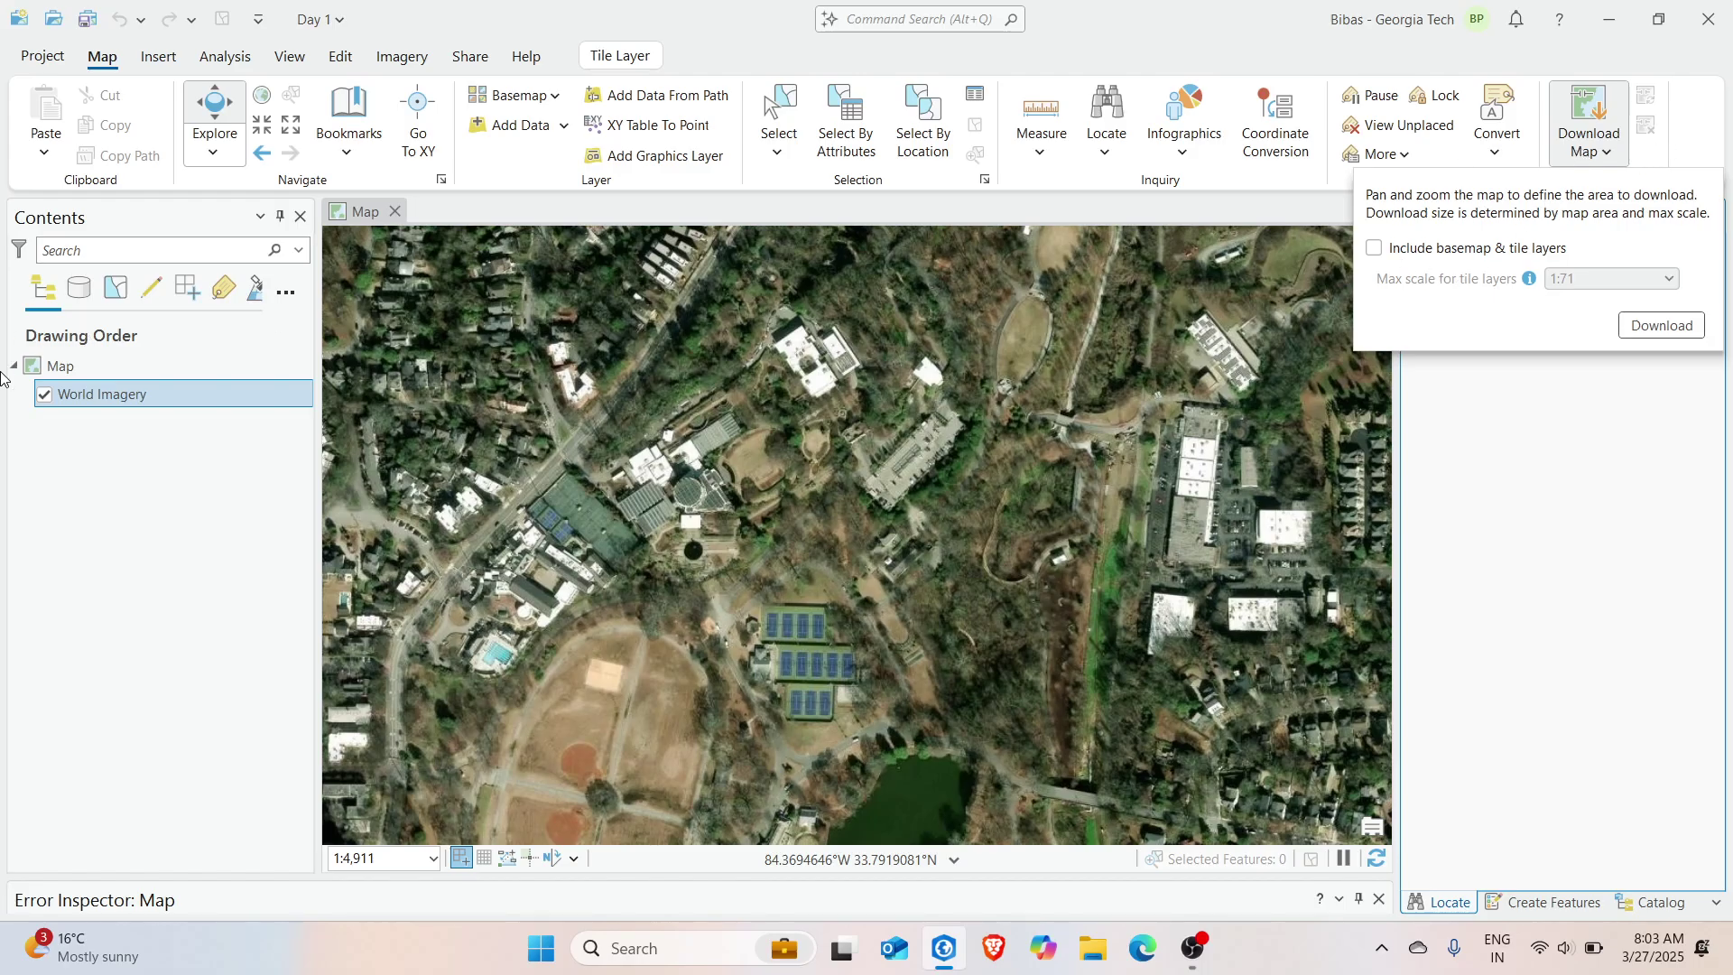
scroll(690, 458, down, 3)
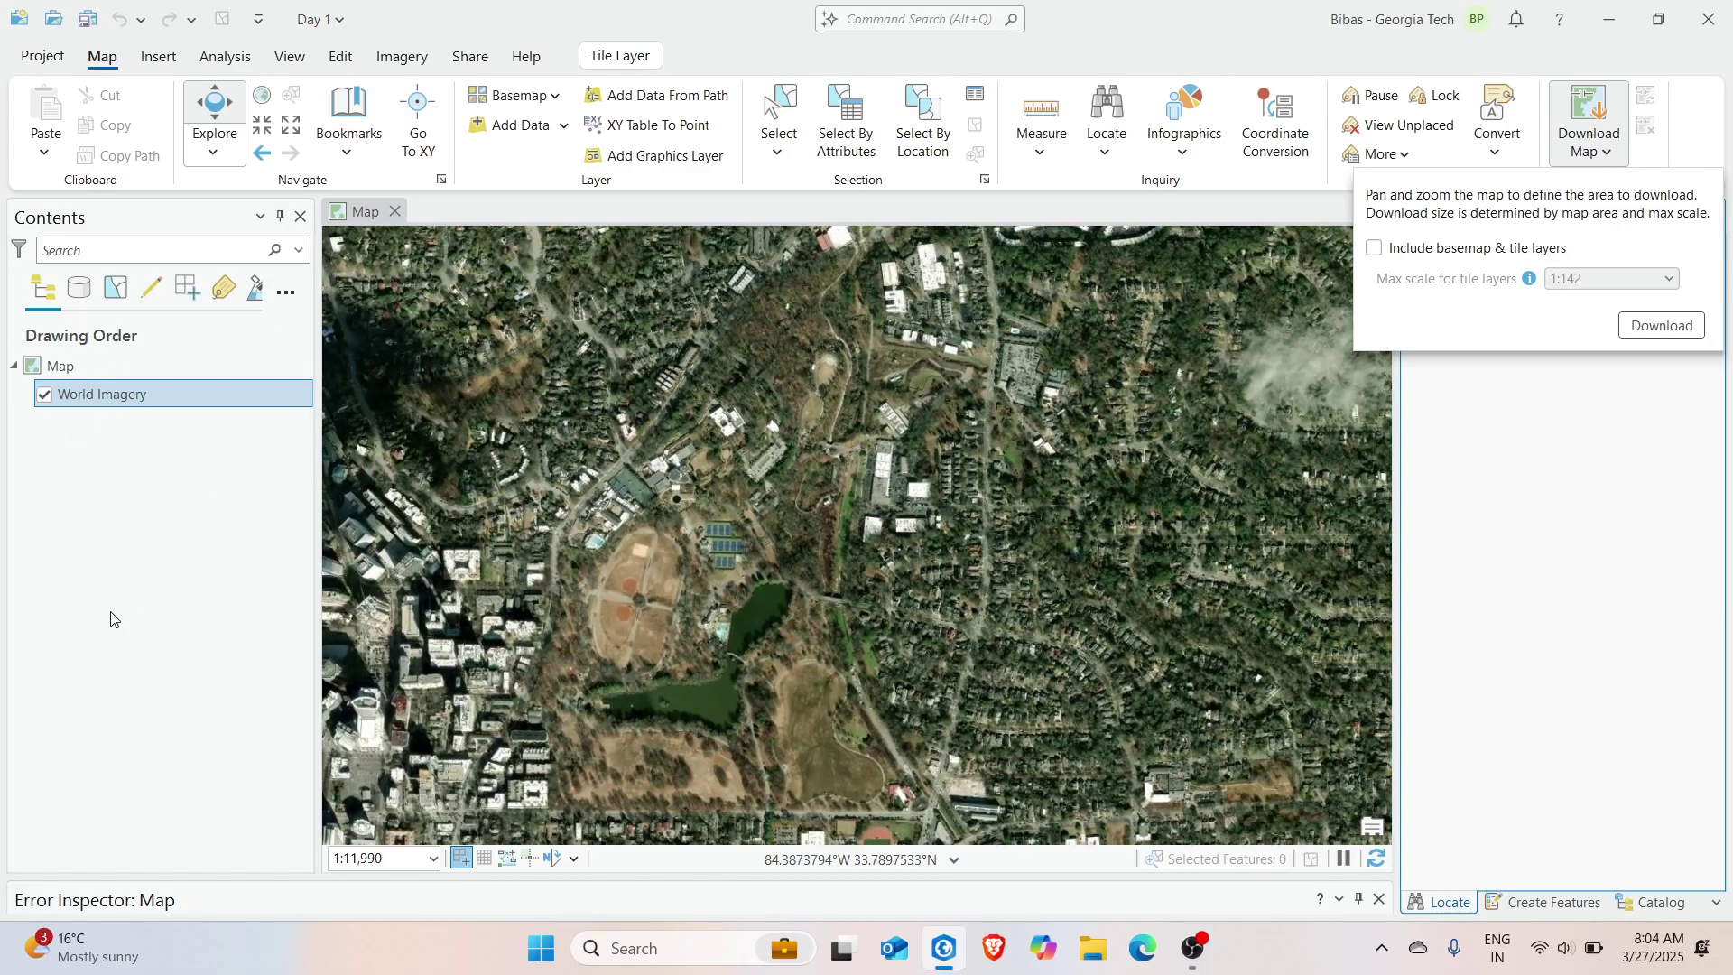
click(1685, 431)
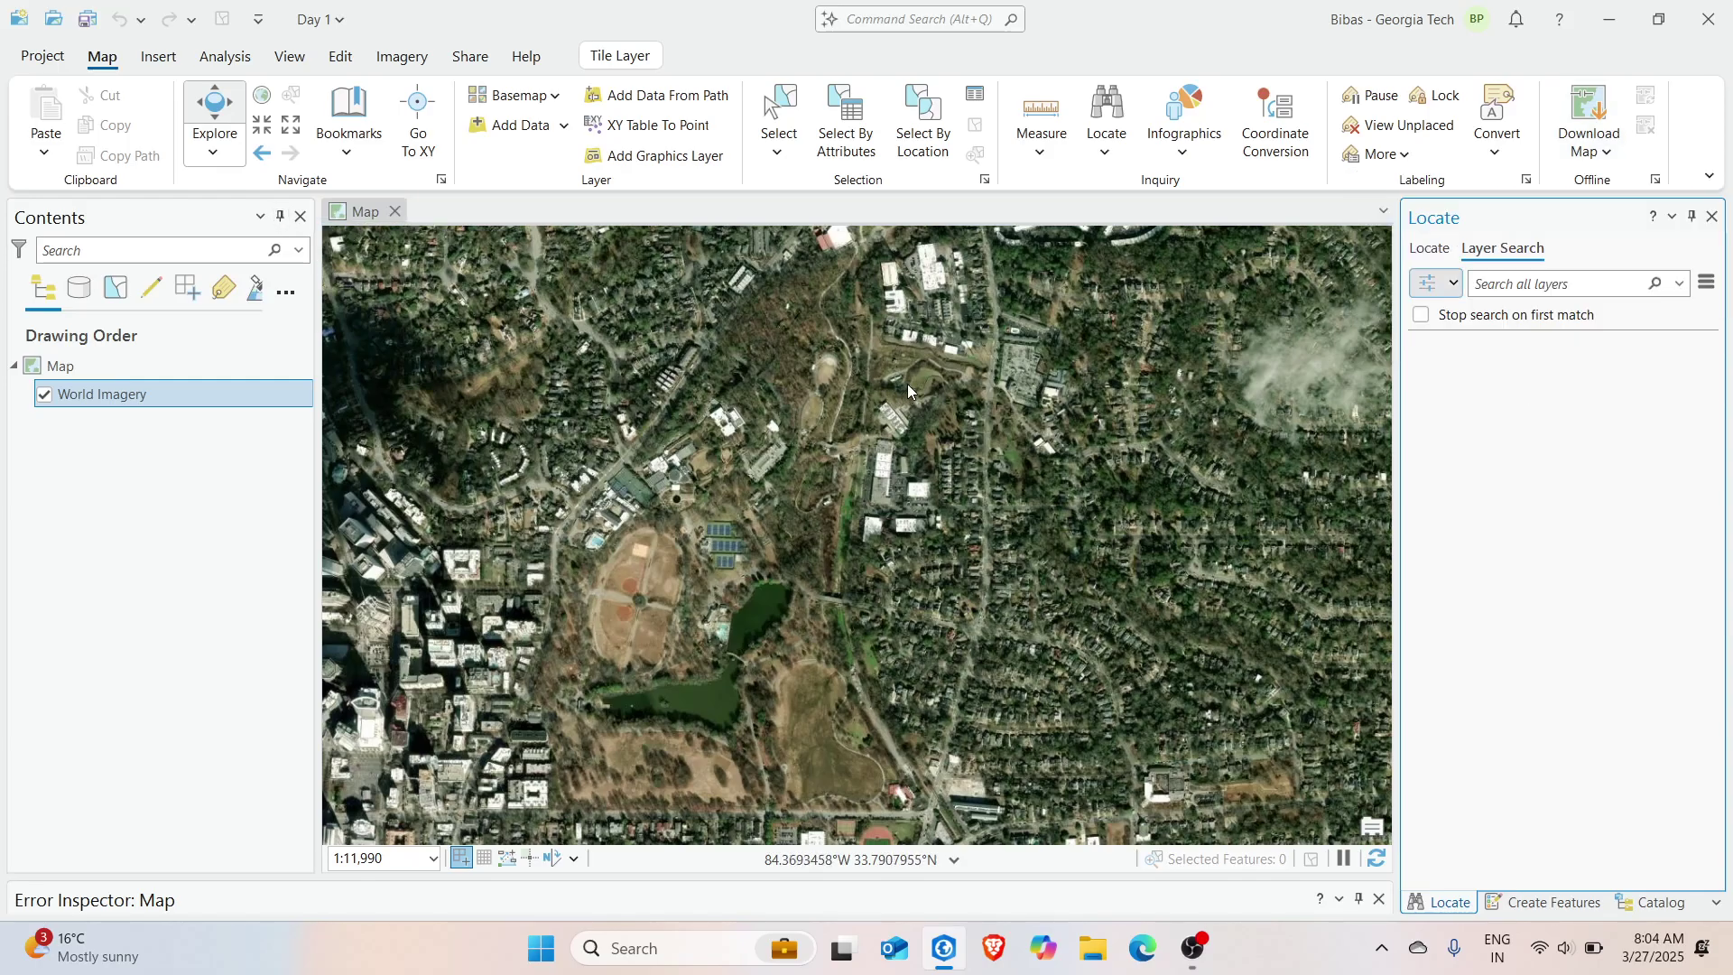
scroll(907, 382, down, 2)
scroll(738, 525, up, 4)
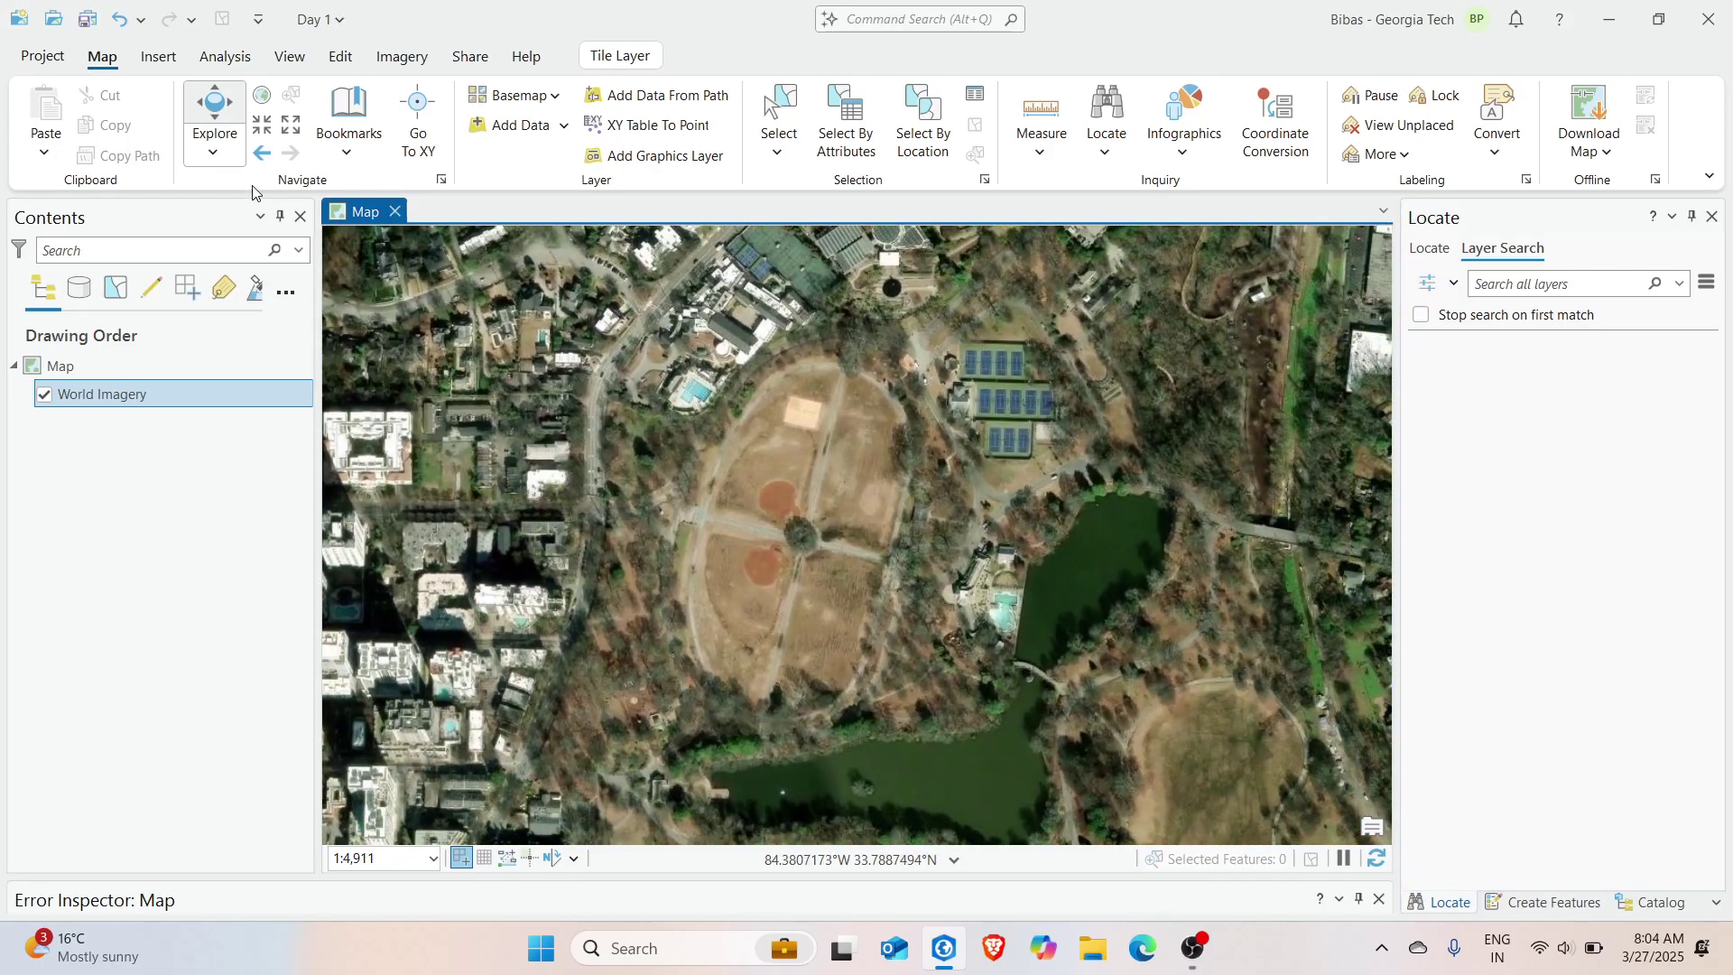
click(161, 57)
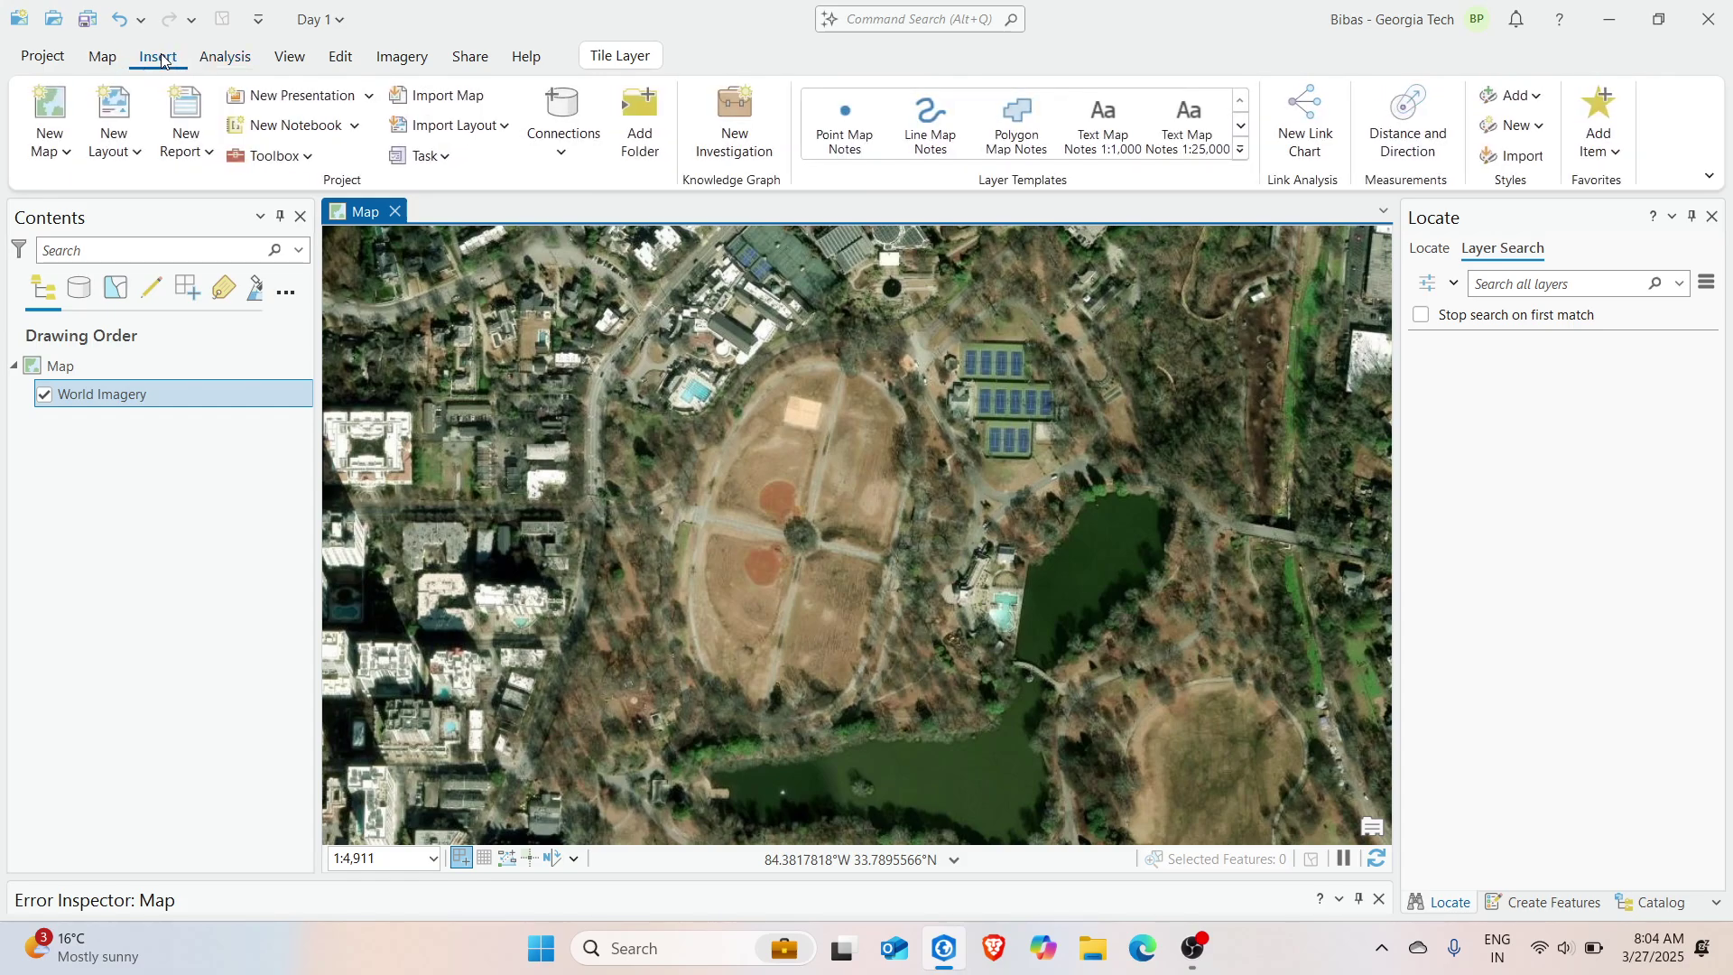
click(289, 56)
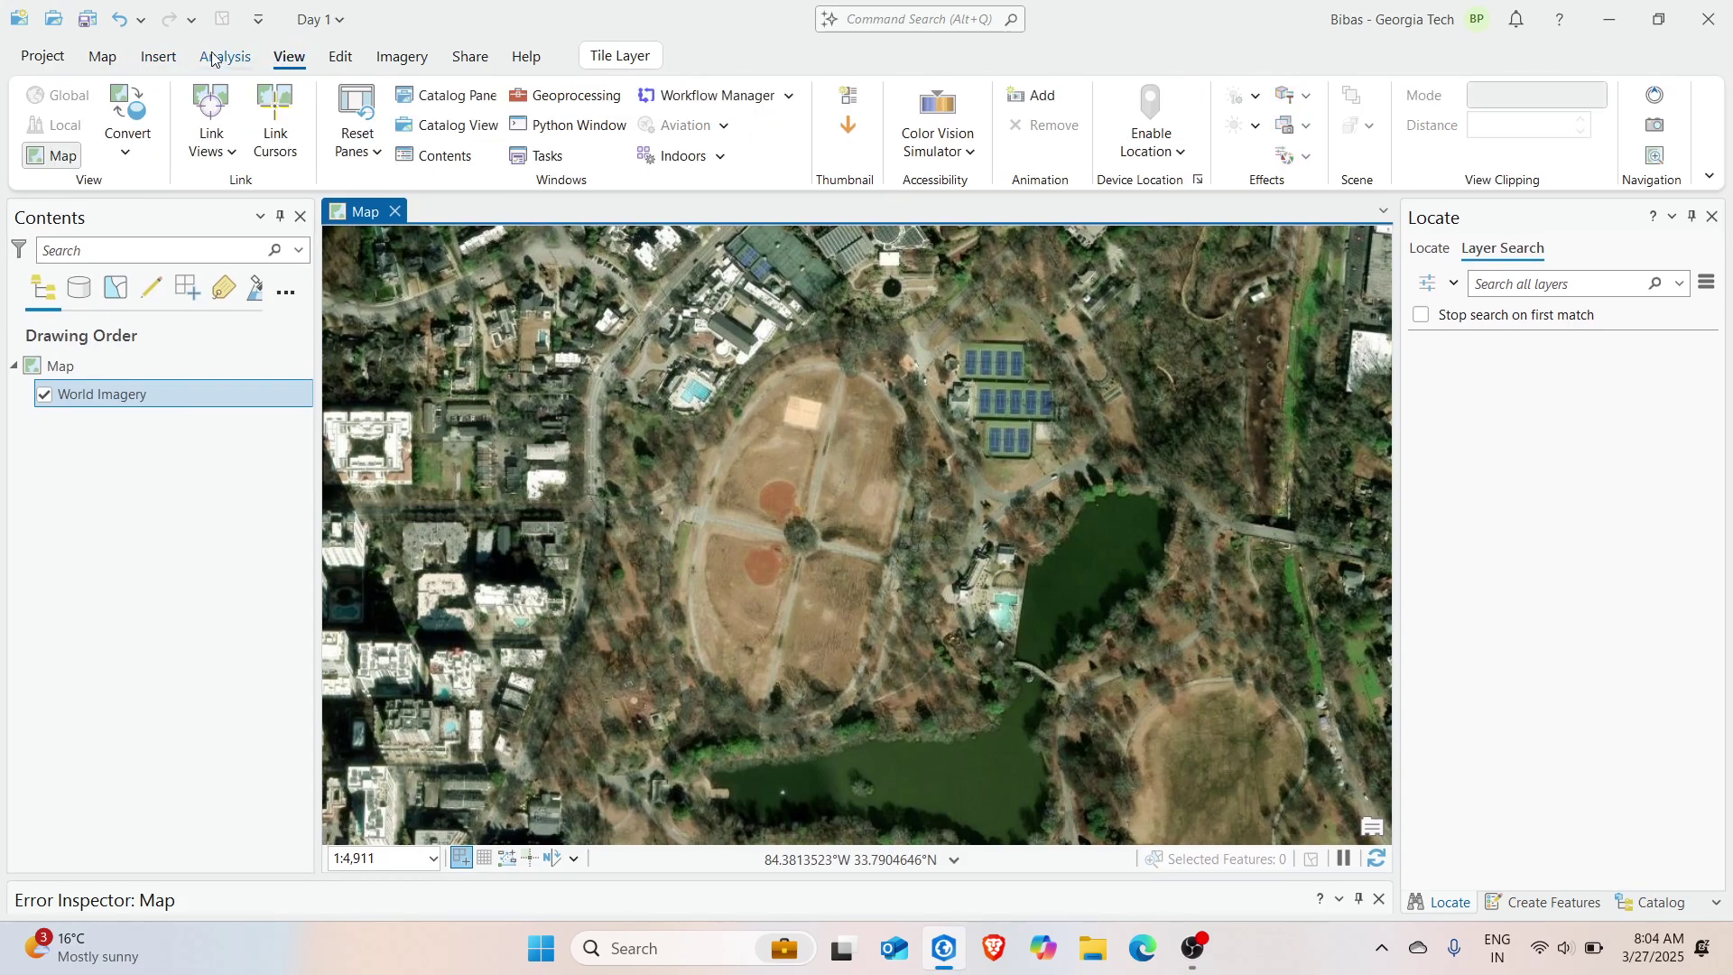
click(225, 57)
click(284, 57)
click(103, 58)
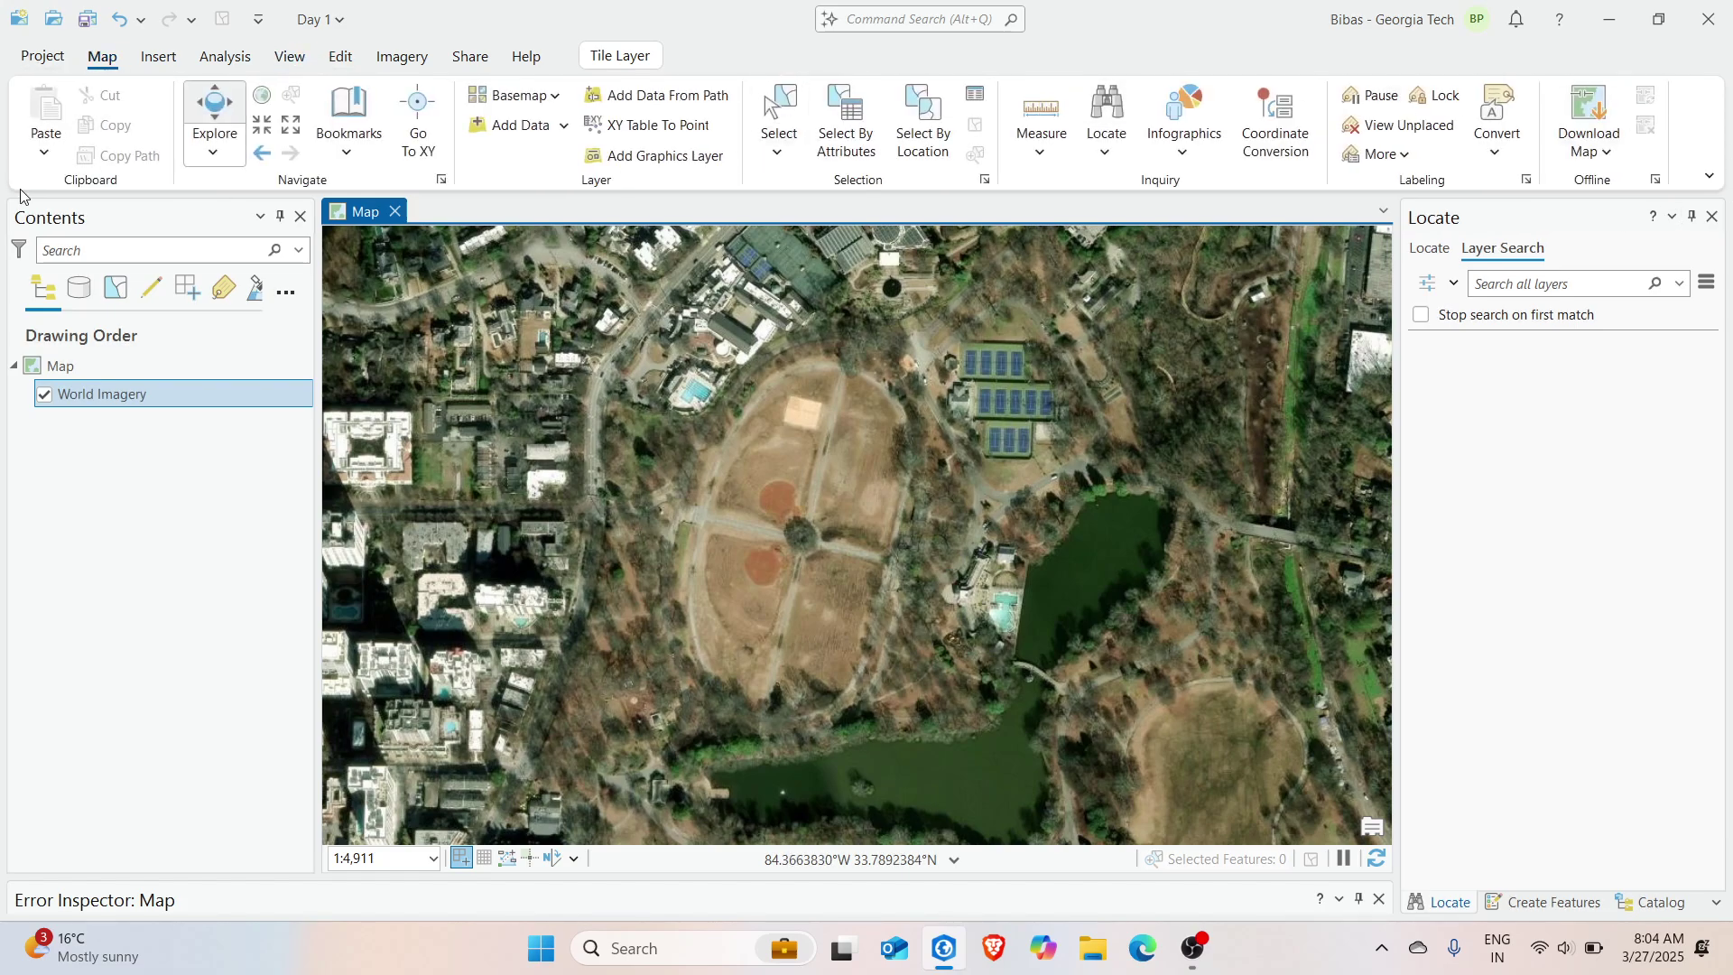
Close the Contents, Locate, Create Features and Catalog panes, and reopen only Catalog and Contents
click(289, 56)
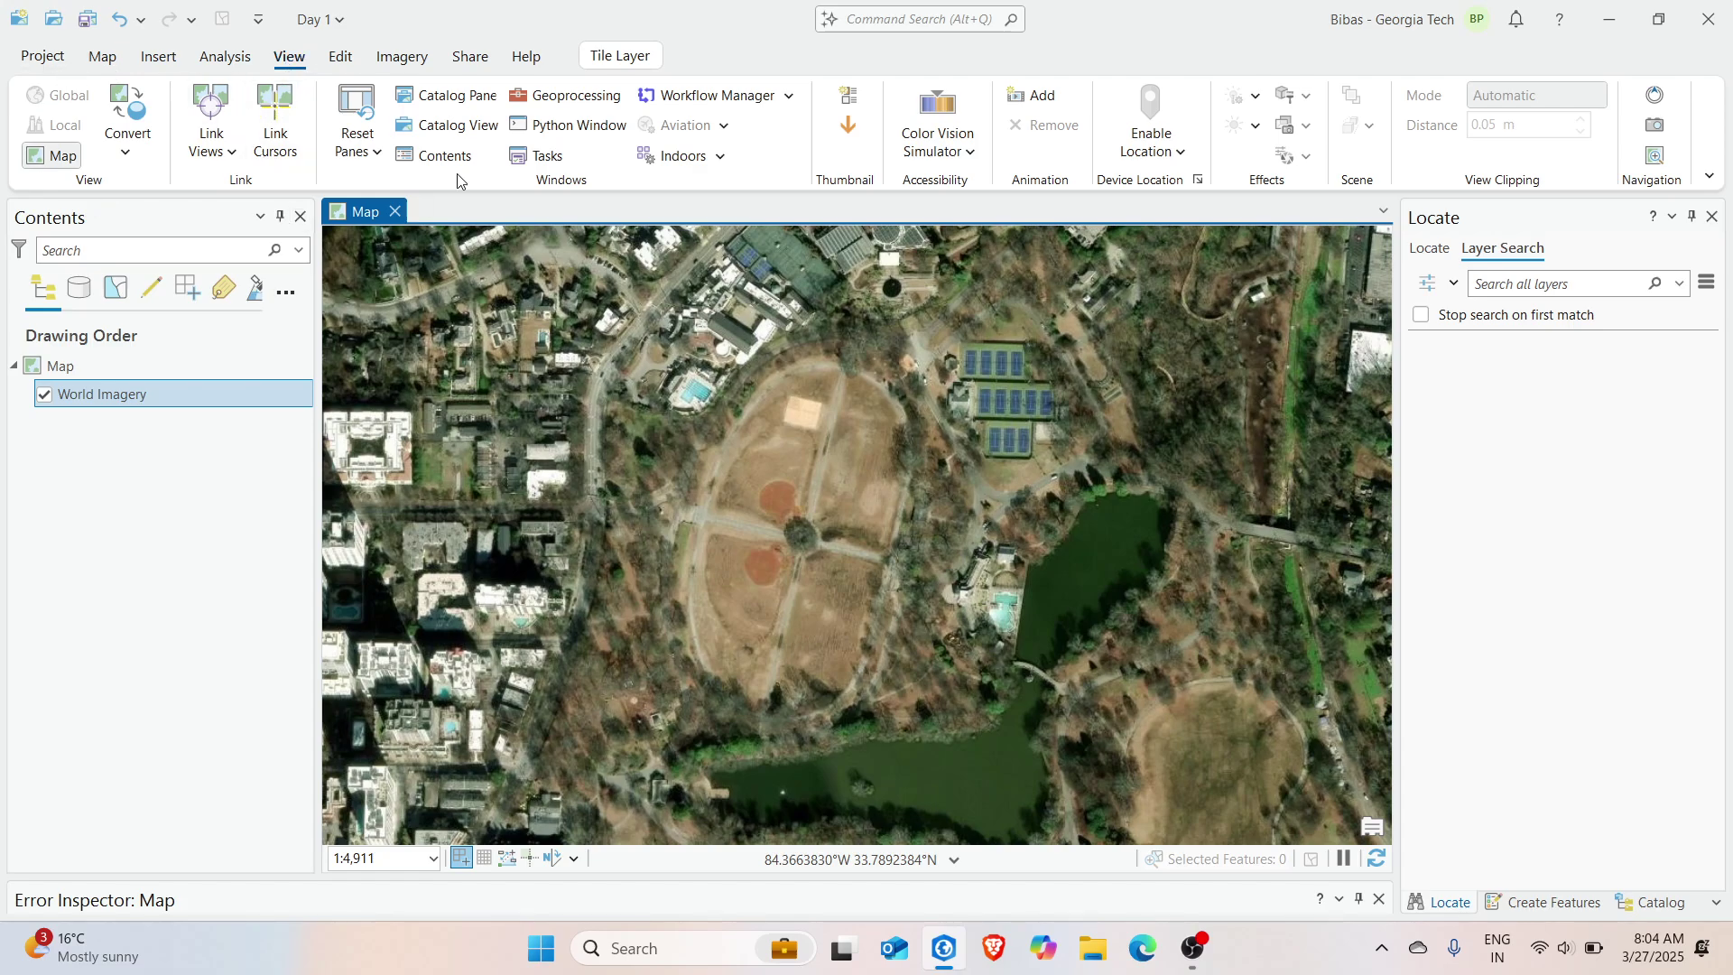
click(300, 217)
click(1712, 218)
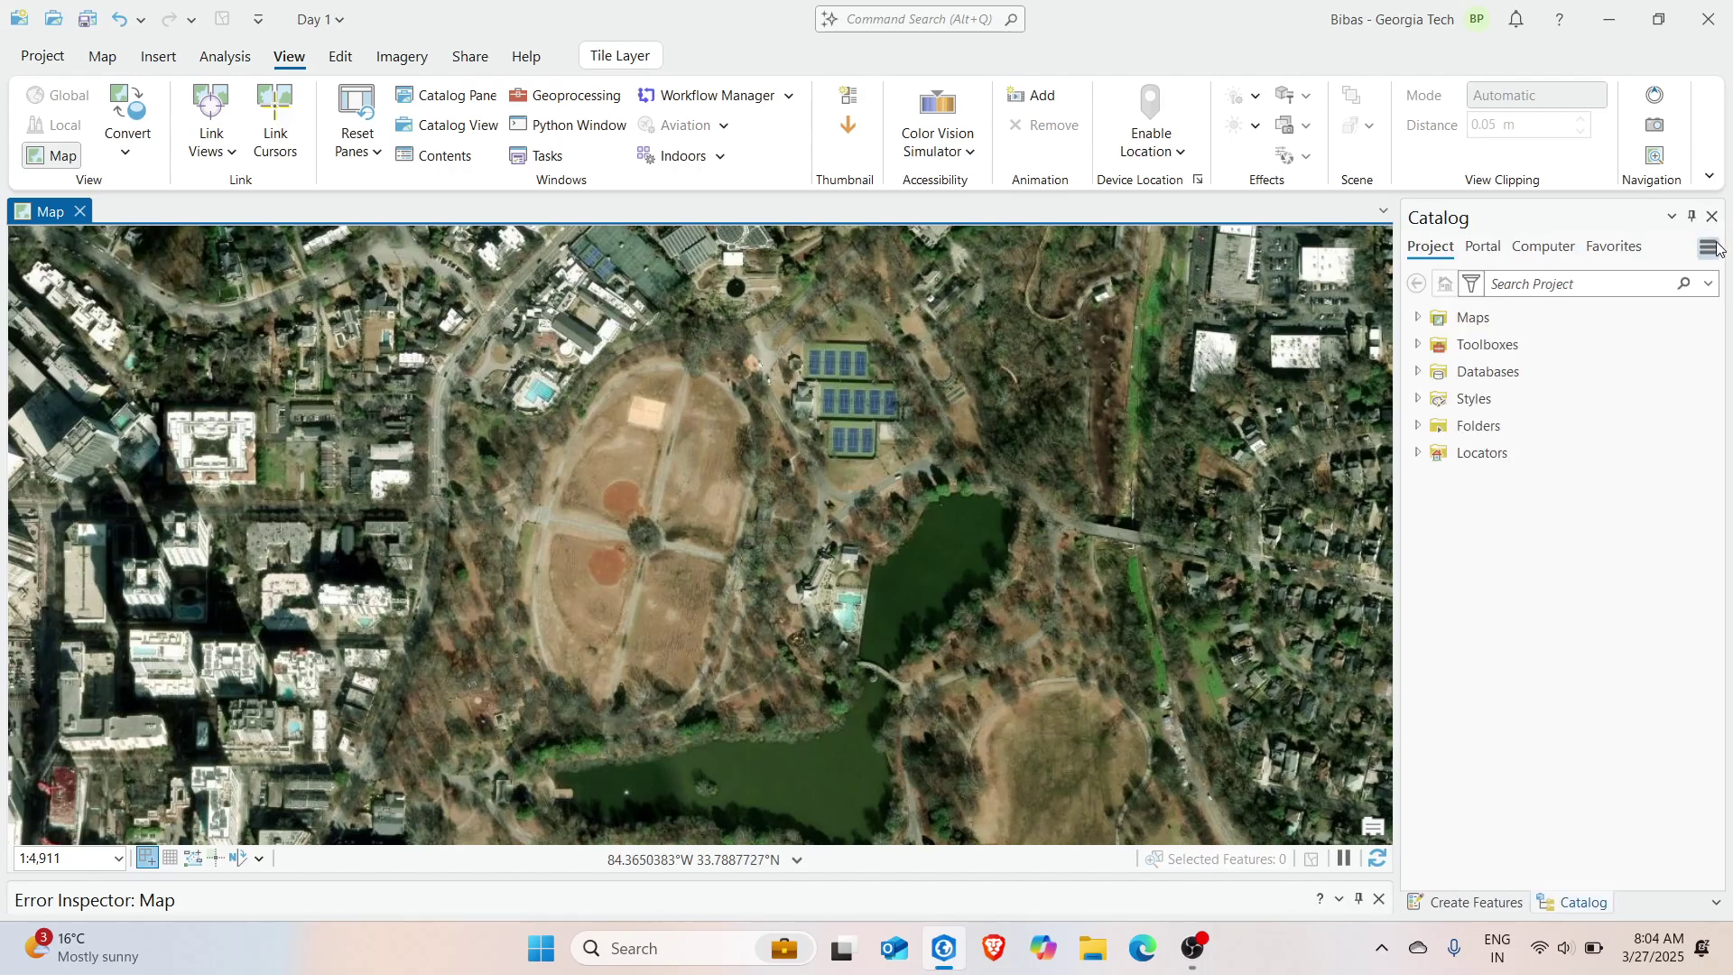
click(1714, 217)
click(1712, 218)
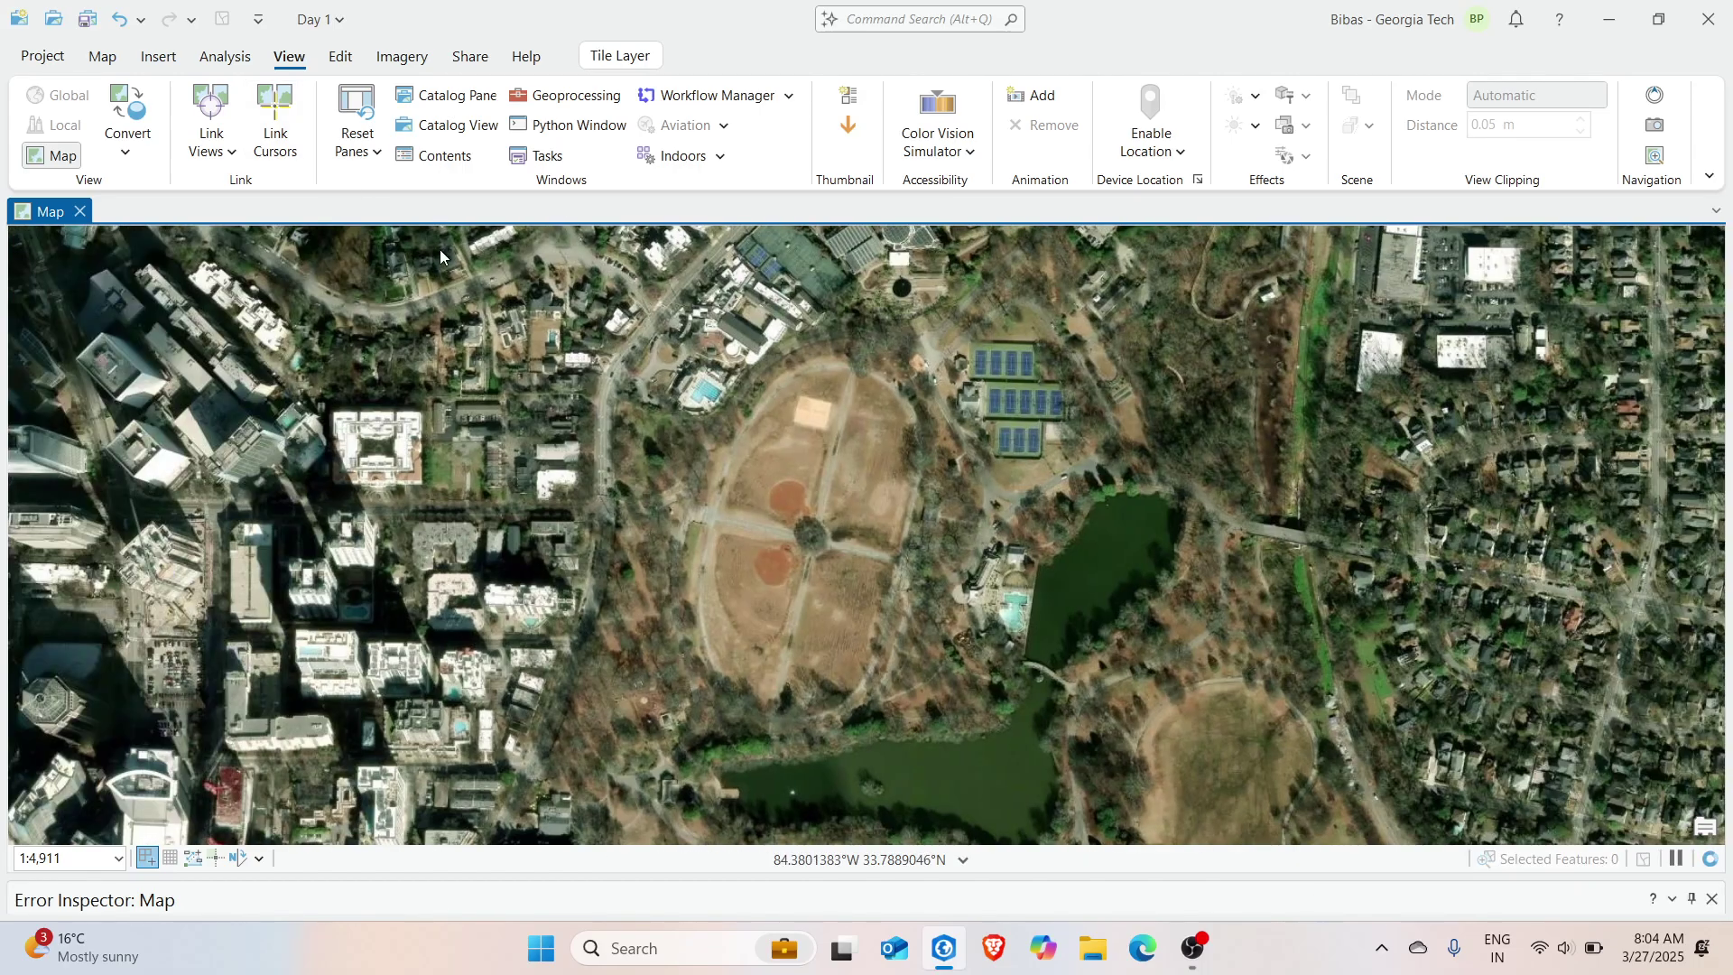
click(436, 97)
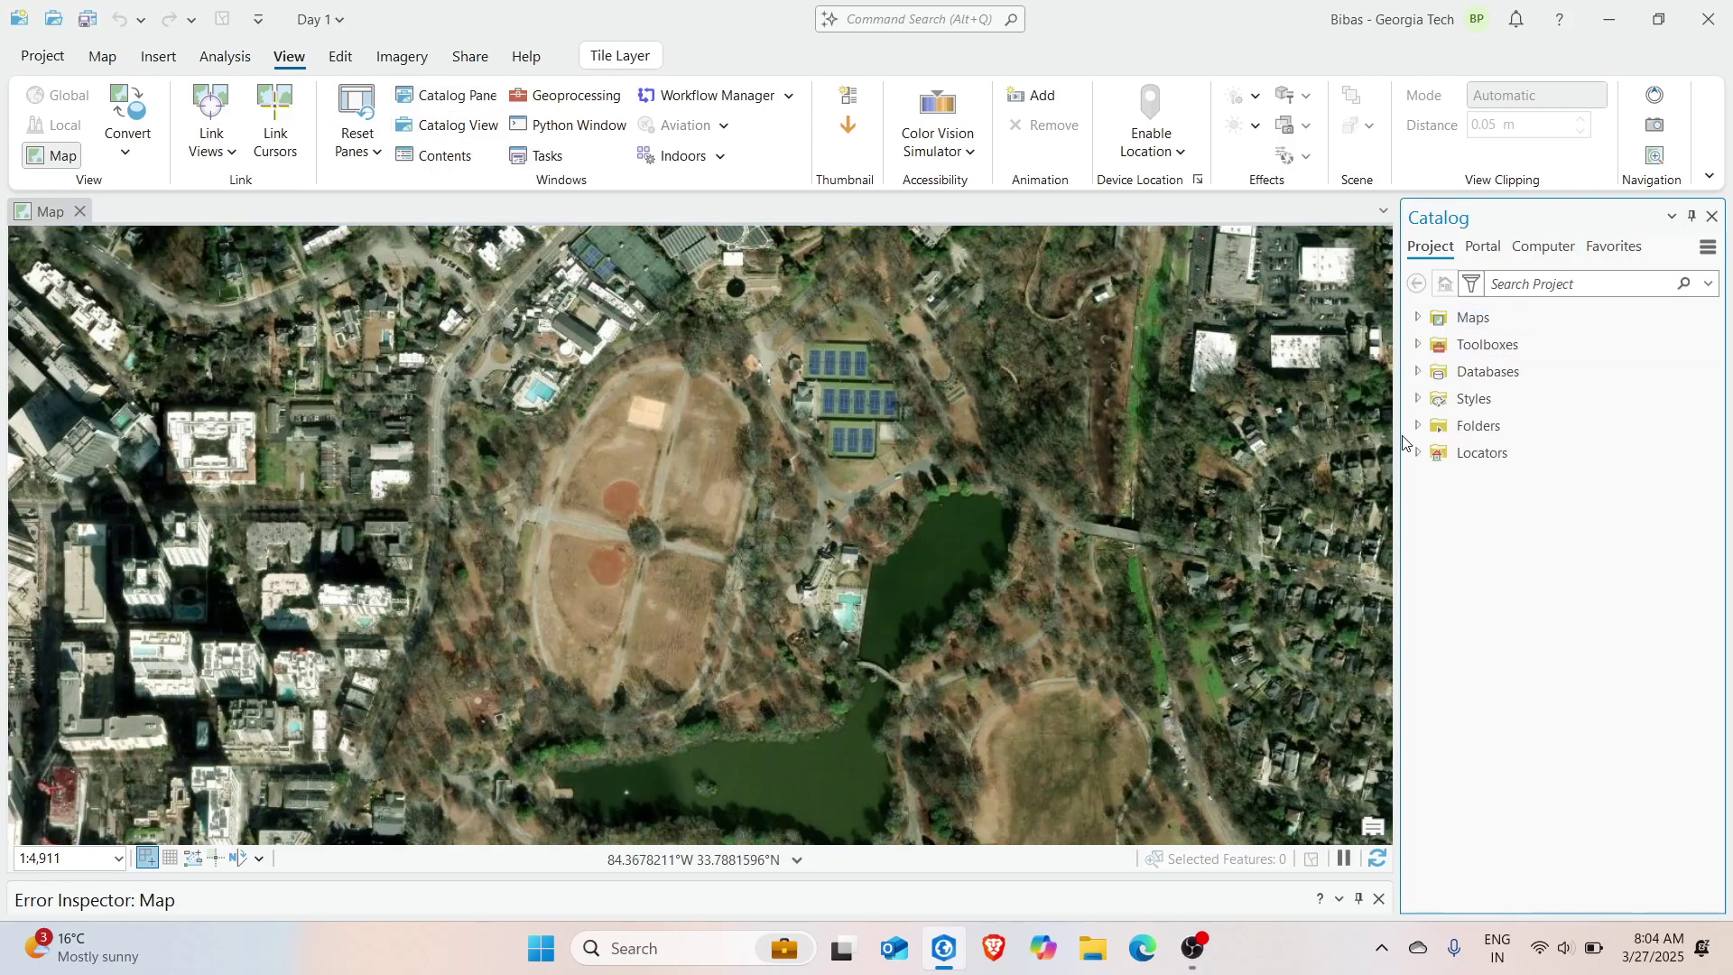
click(440, 155)
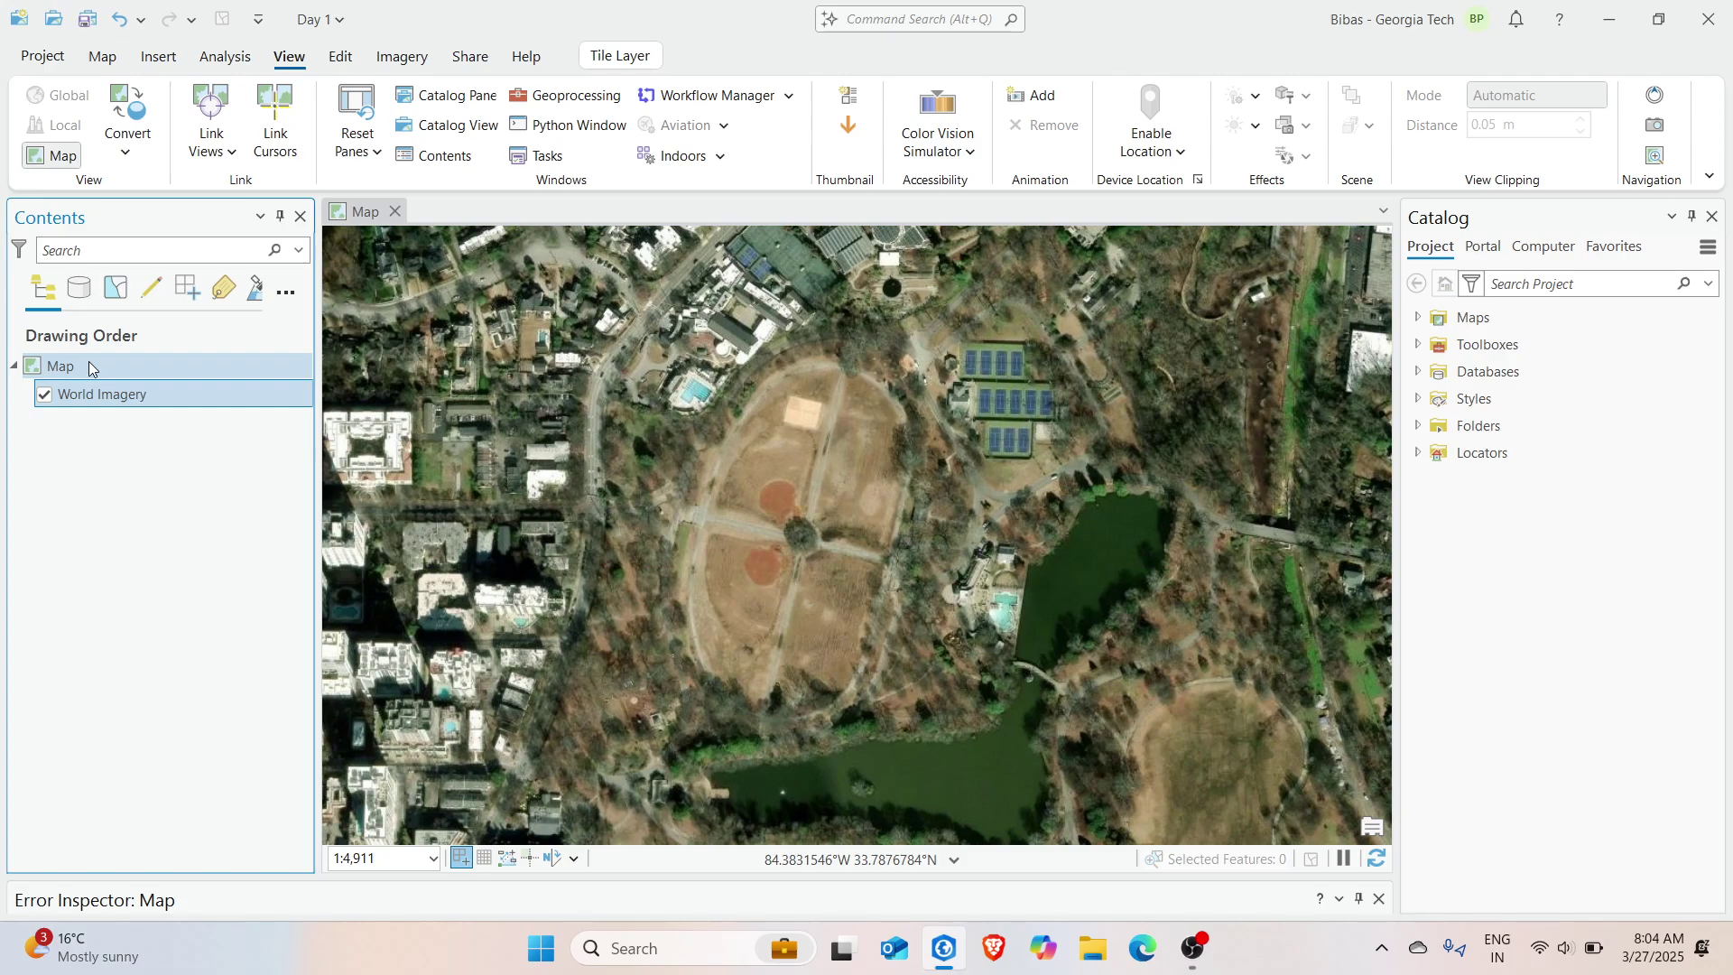
Search ArcGIS Online in the Catalog for "airport" and add the World Airports layer to the map
click(1481, 246)
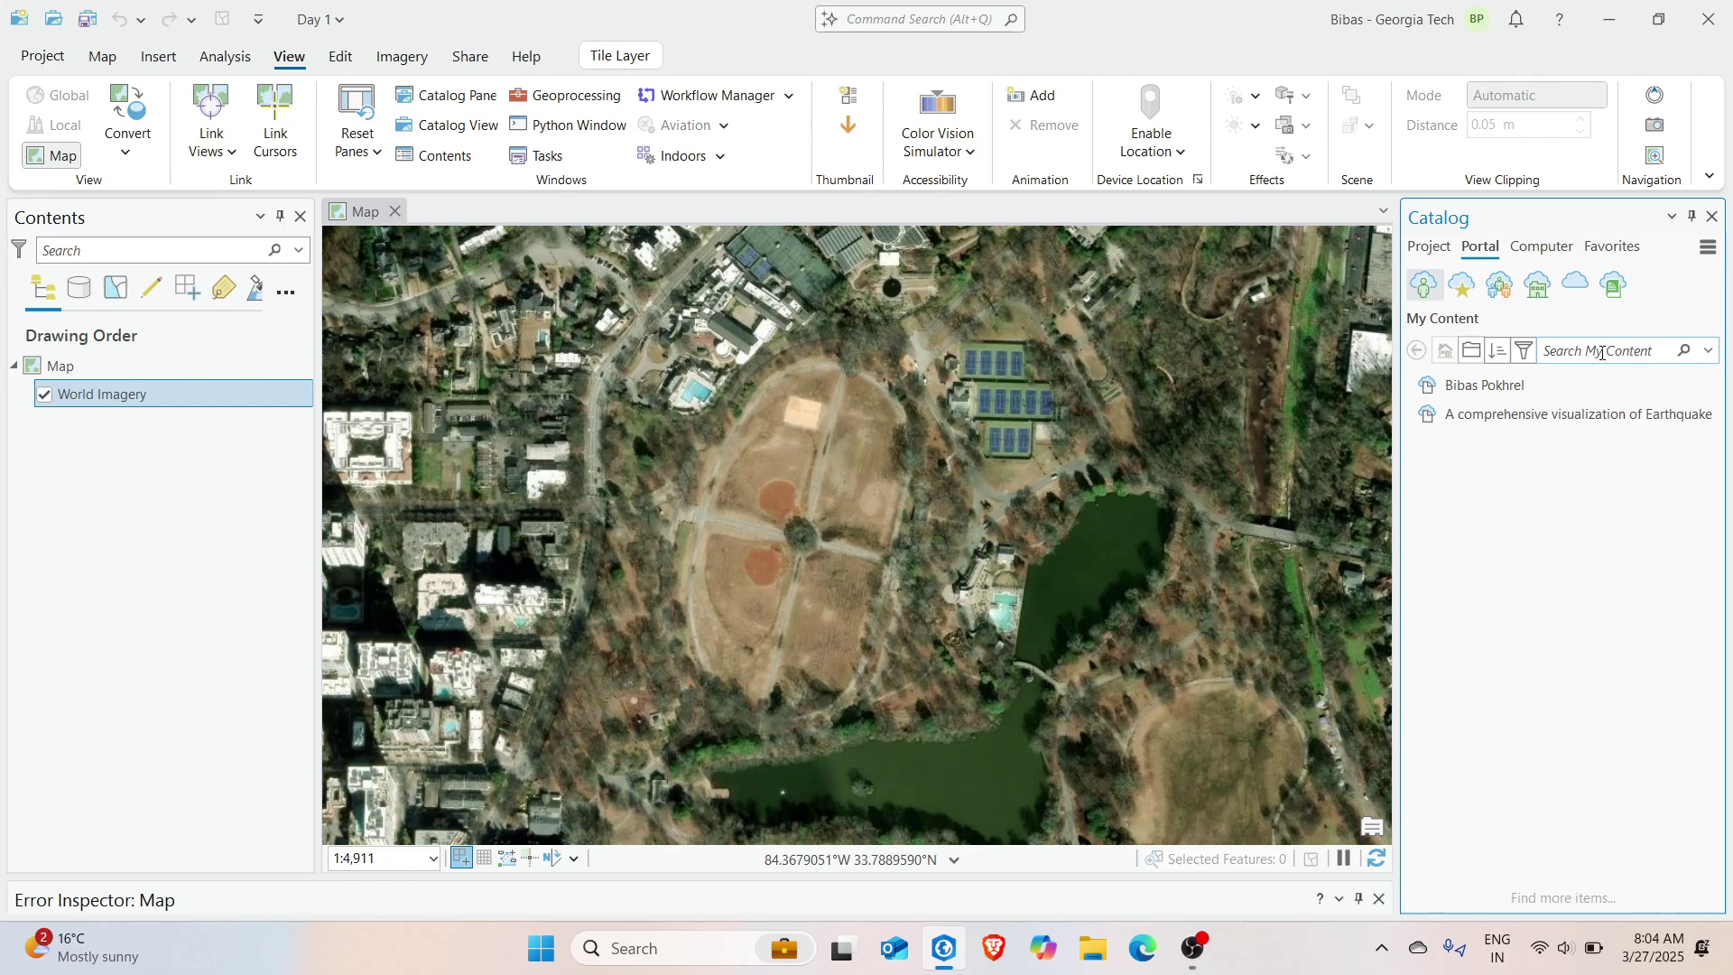
click(1571, 291)
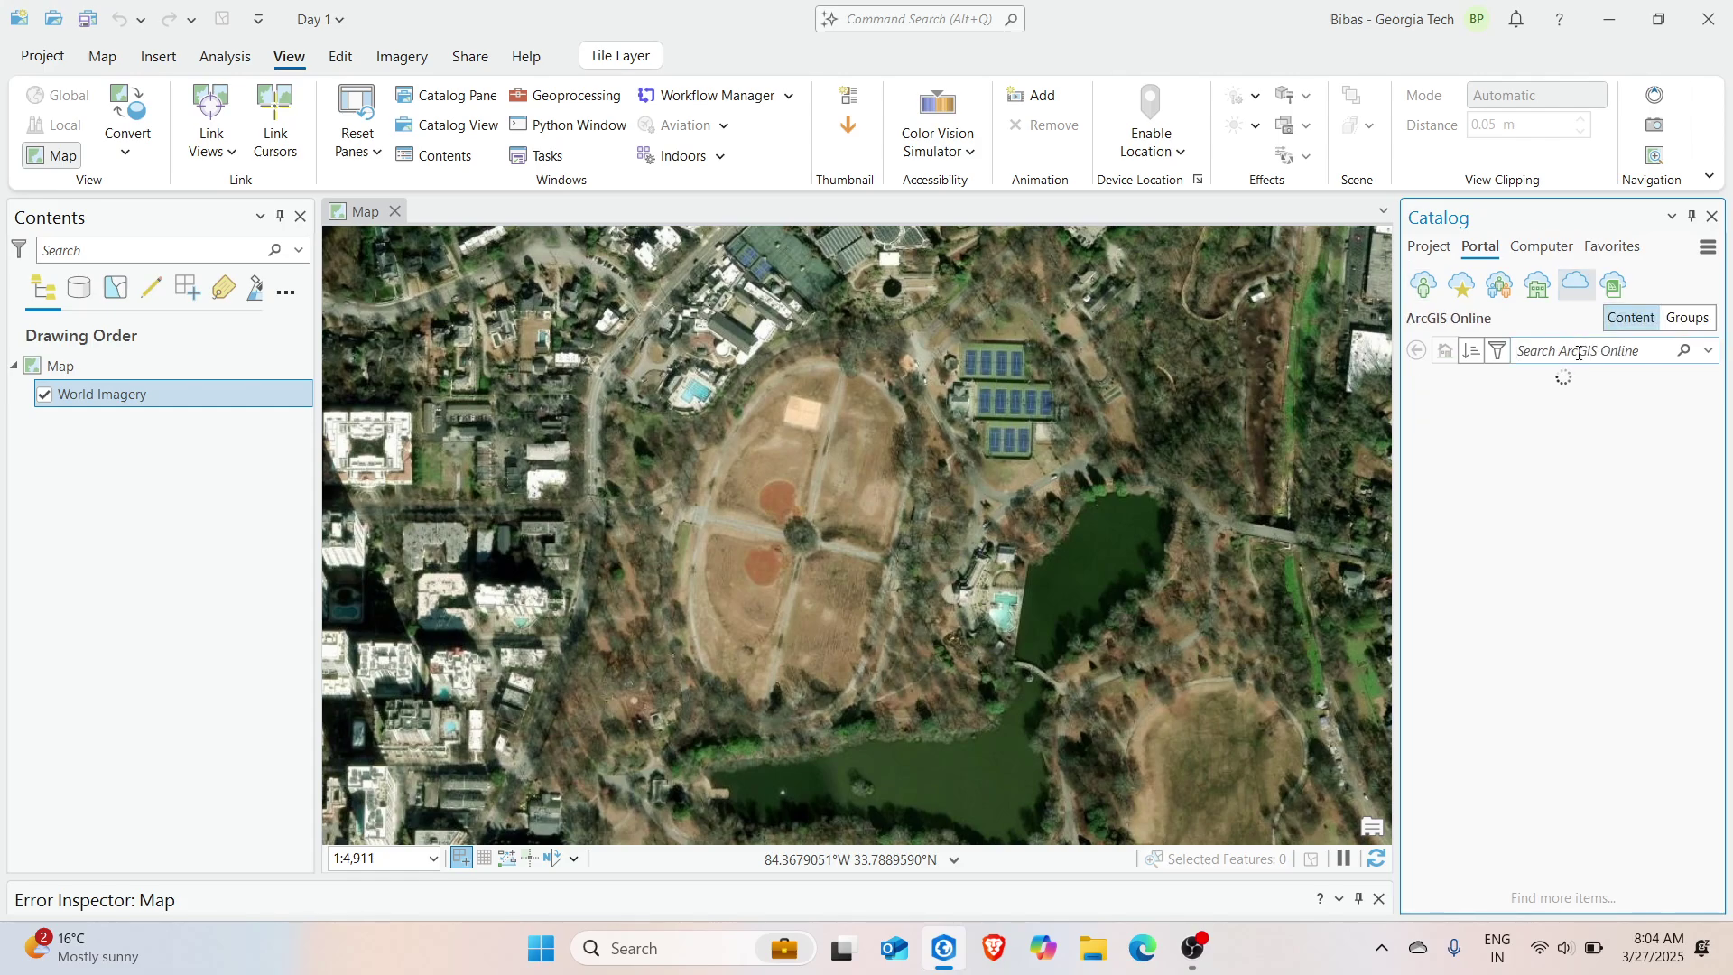
text(airport)
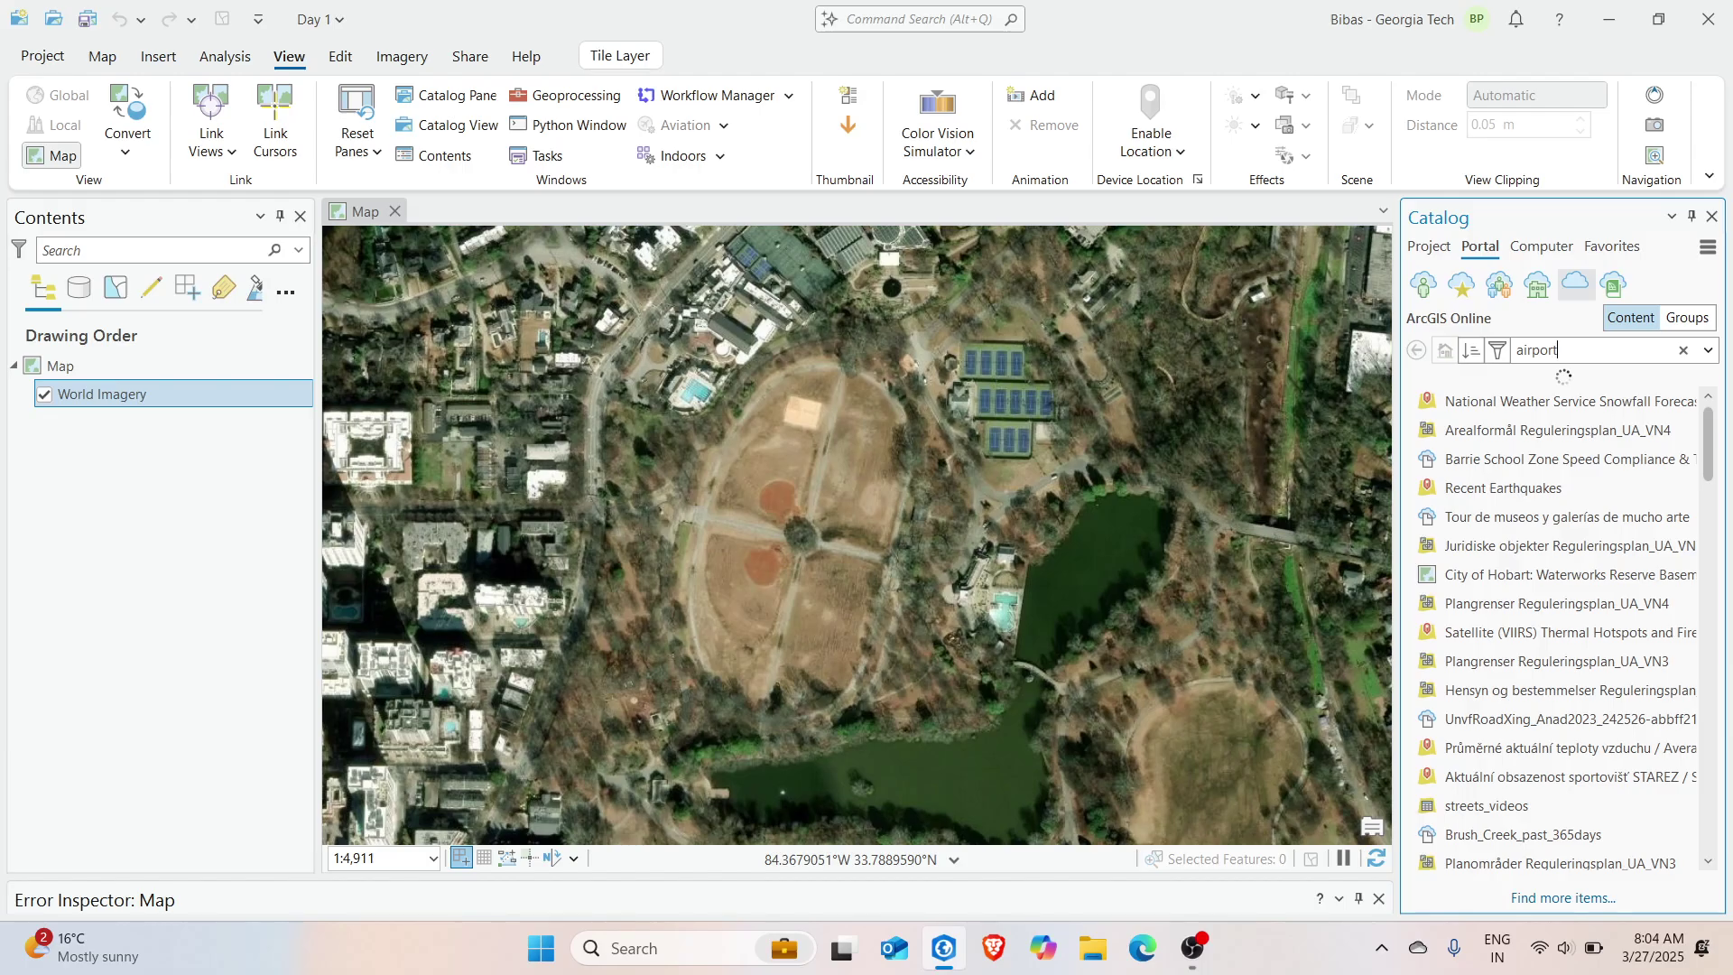
mouse_move(1511, 432)
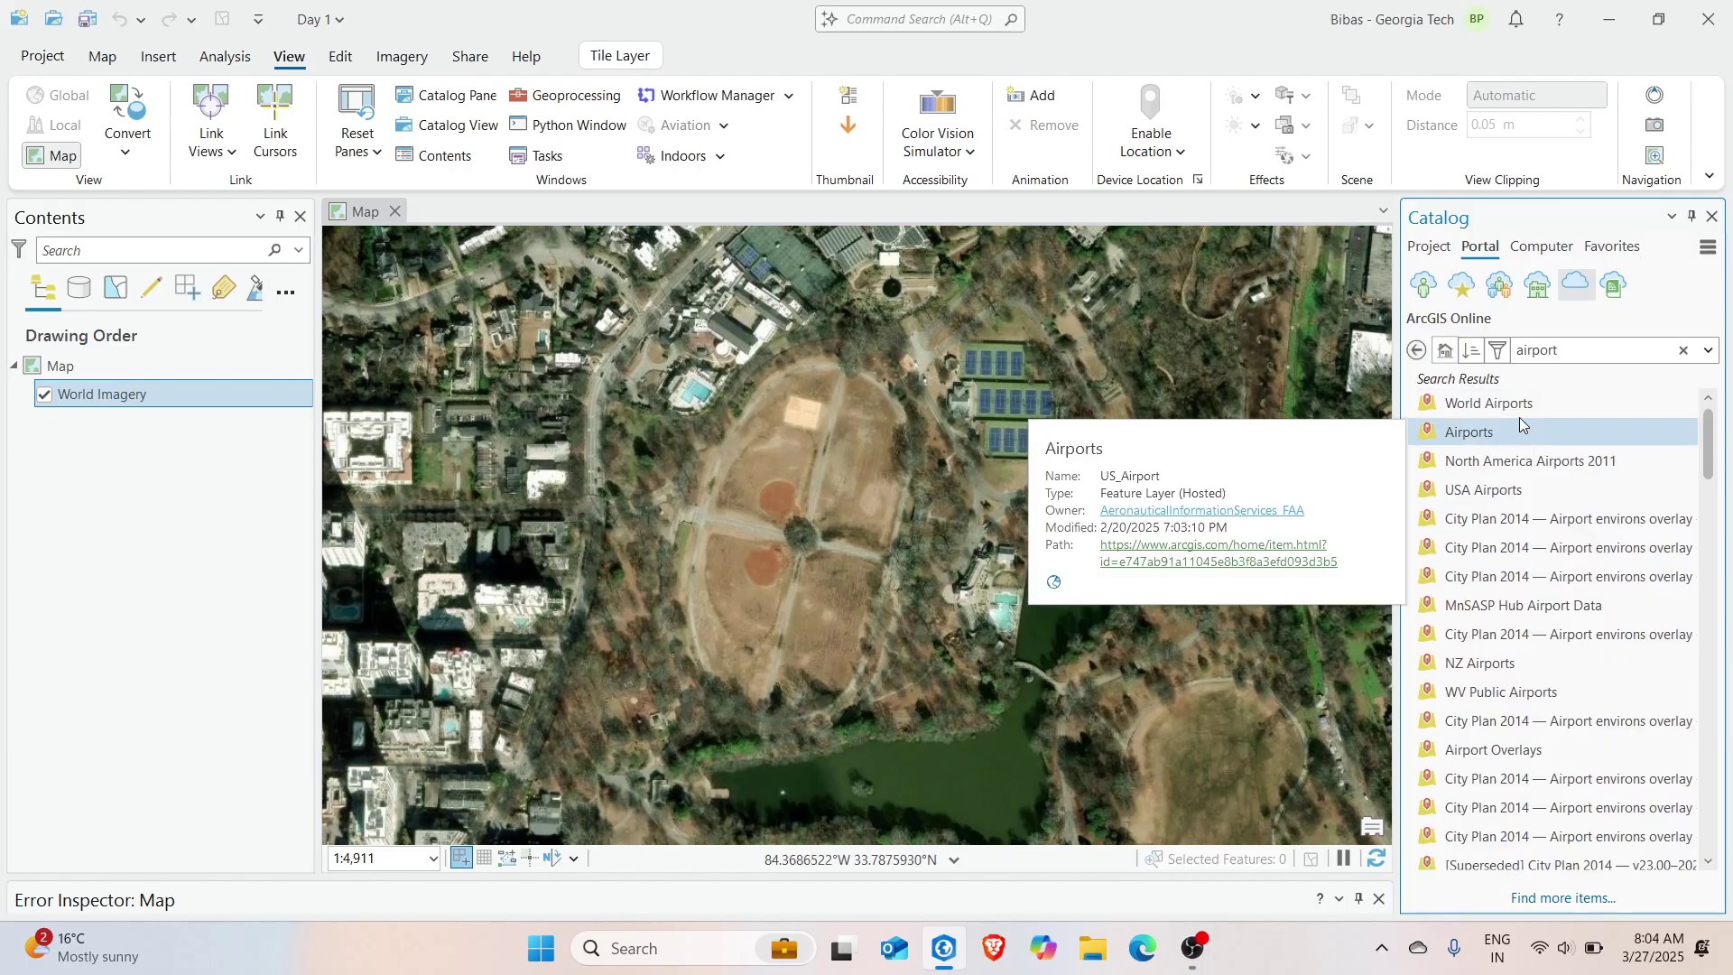
drag(1489, 404, 226, 521)
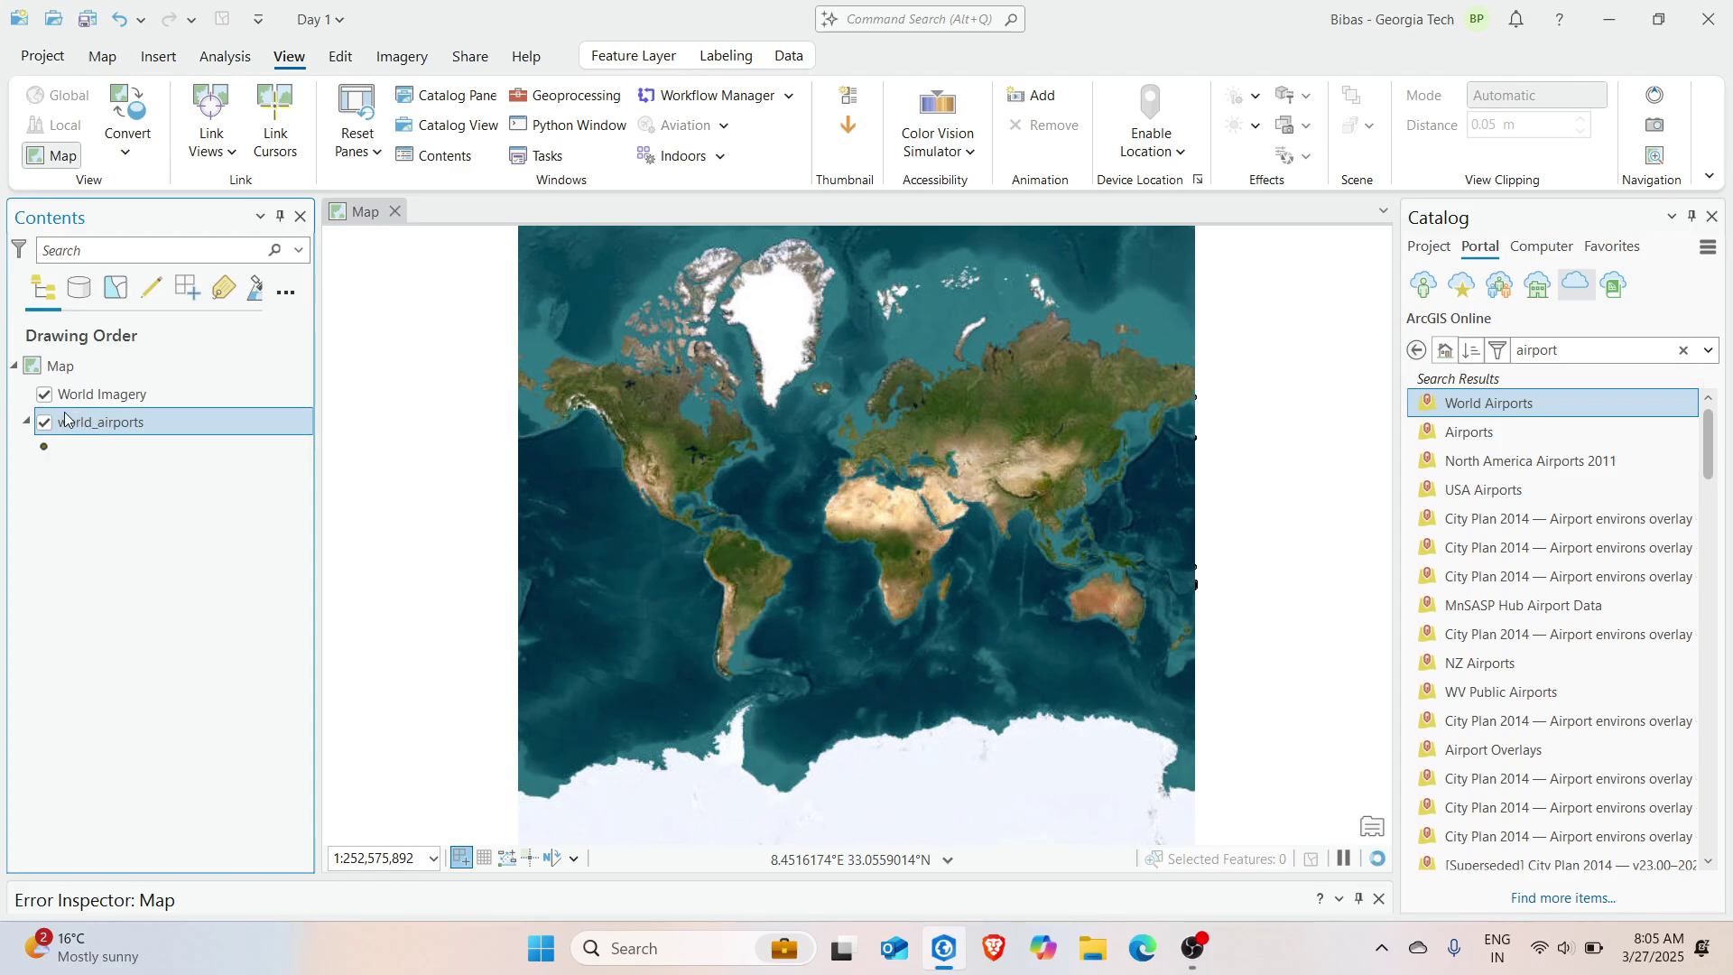
Move World Imagery below world_airports in the drawing order and inspect the airport points along the eastern United States coast
mouse_move(94, 394)
mouse_down()
mouse_move(89, 460)
mouse_move(67, 468)
mouse_up()
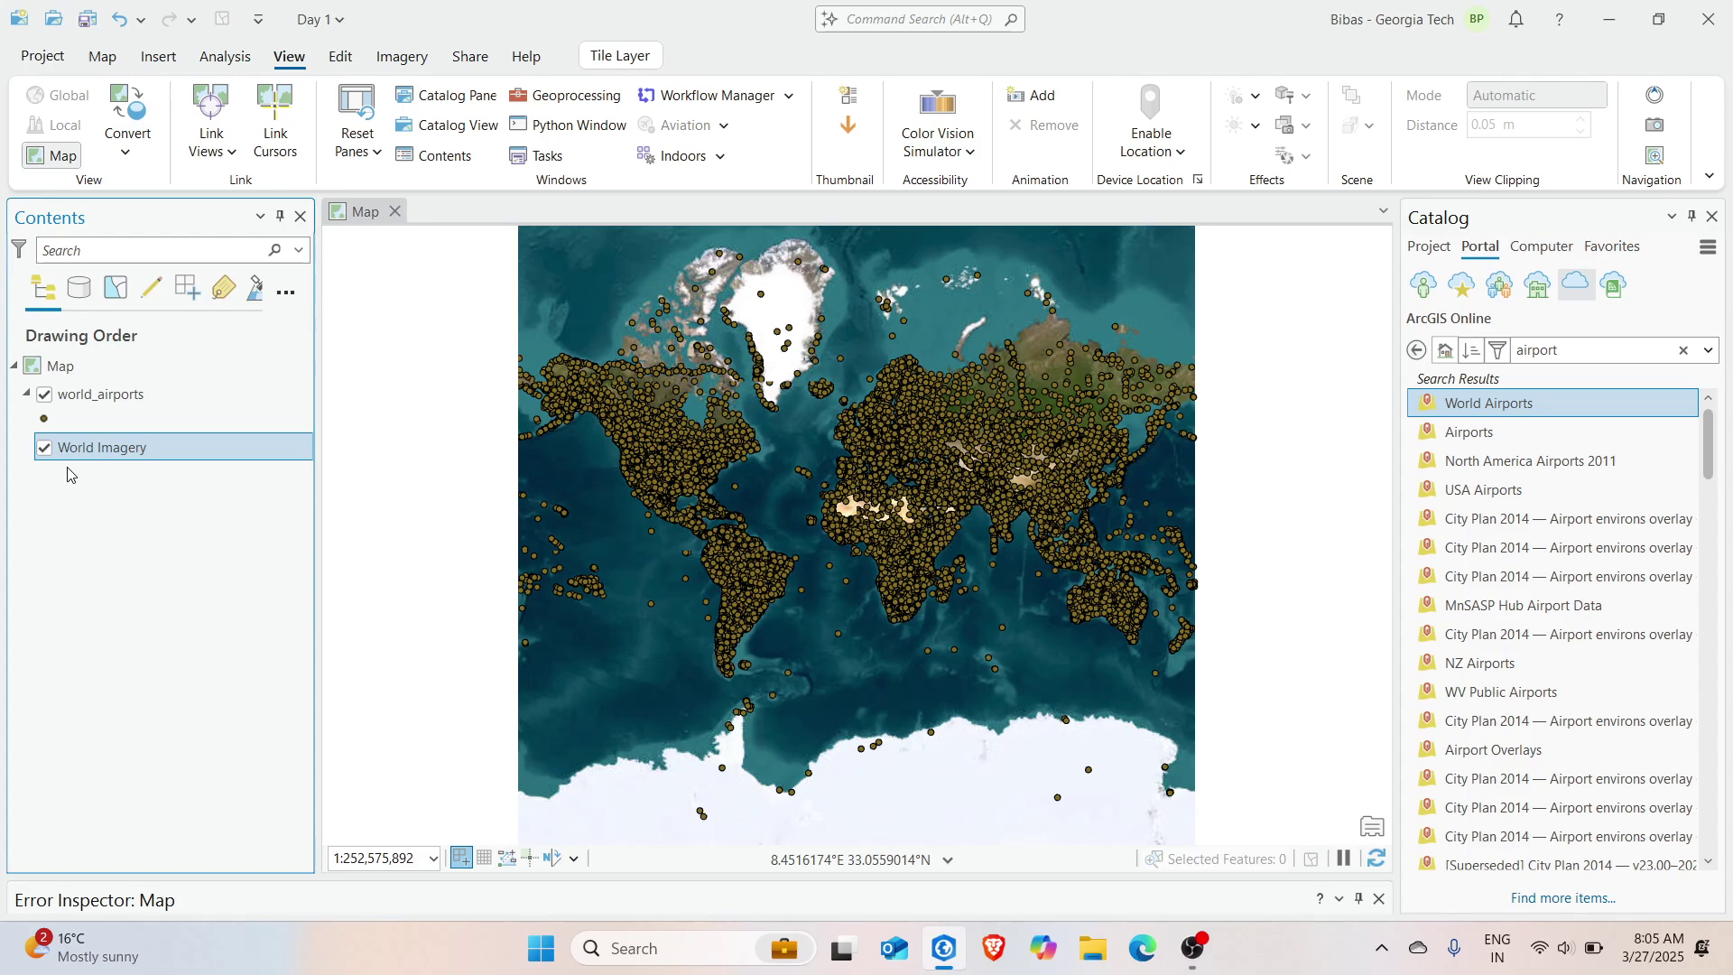
scroll(894, 503, up, 2)
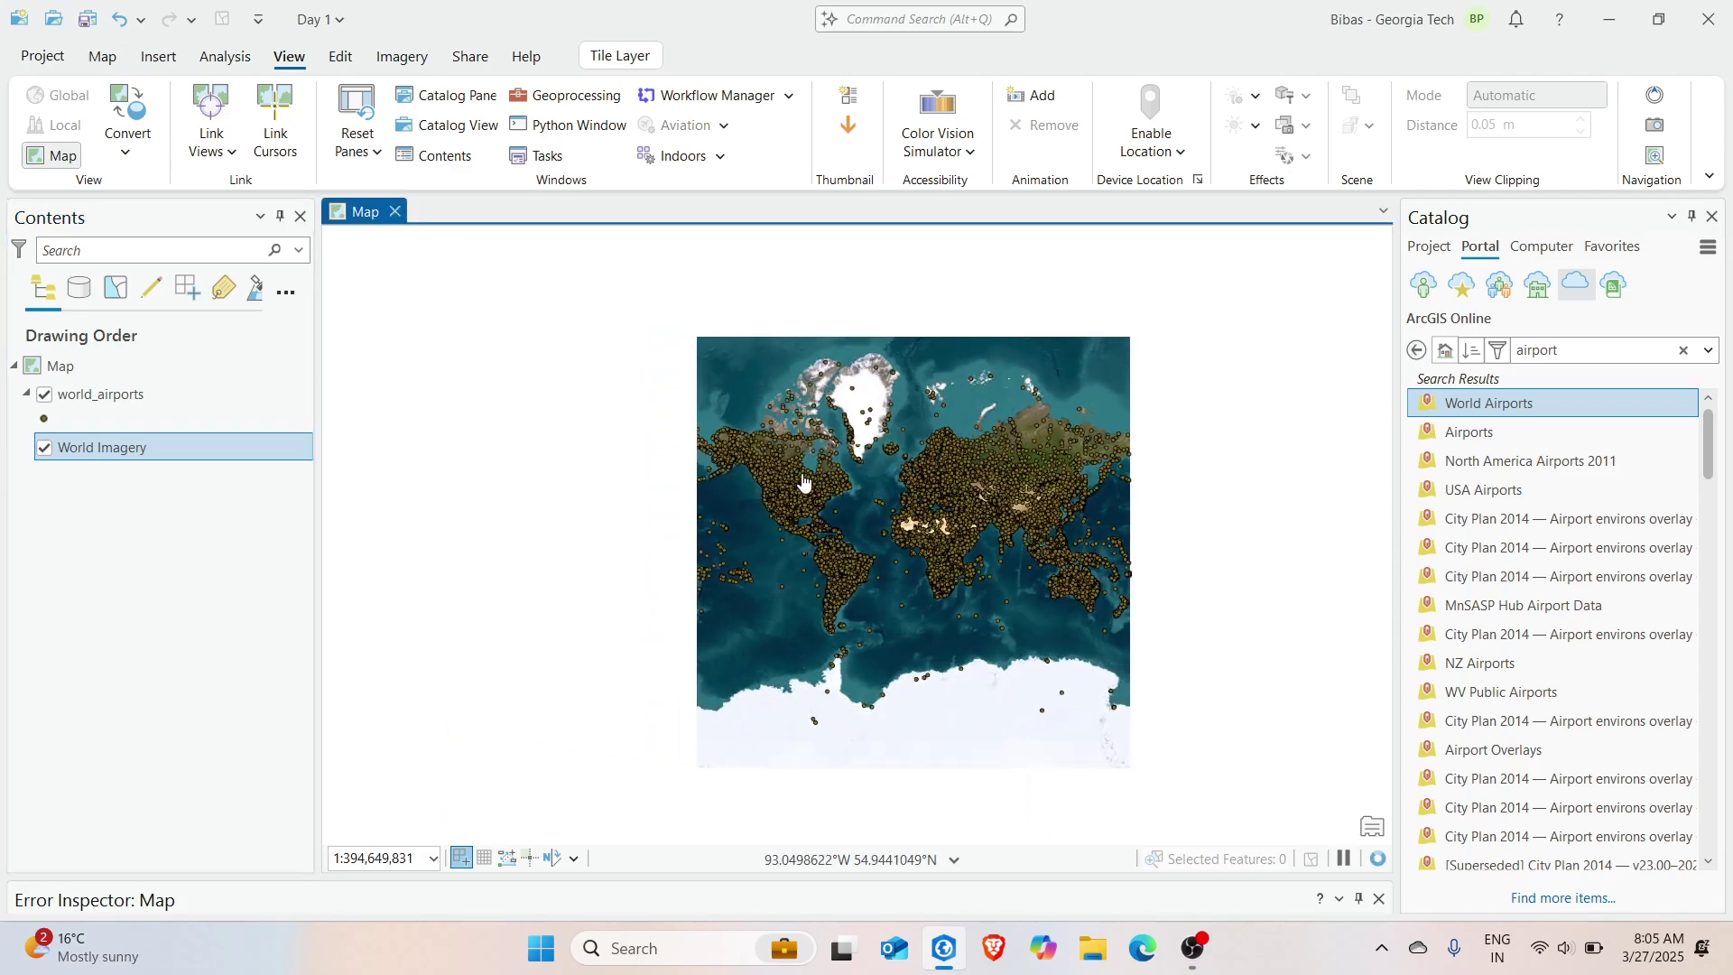
scroll(754, 508, up, 3)
drag(731, 519, 809, 490)
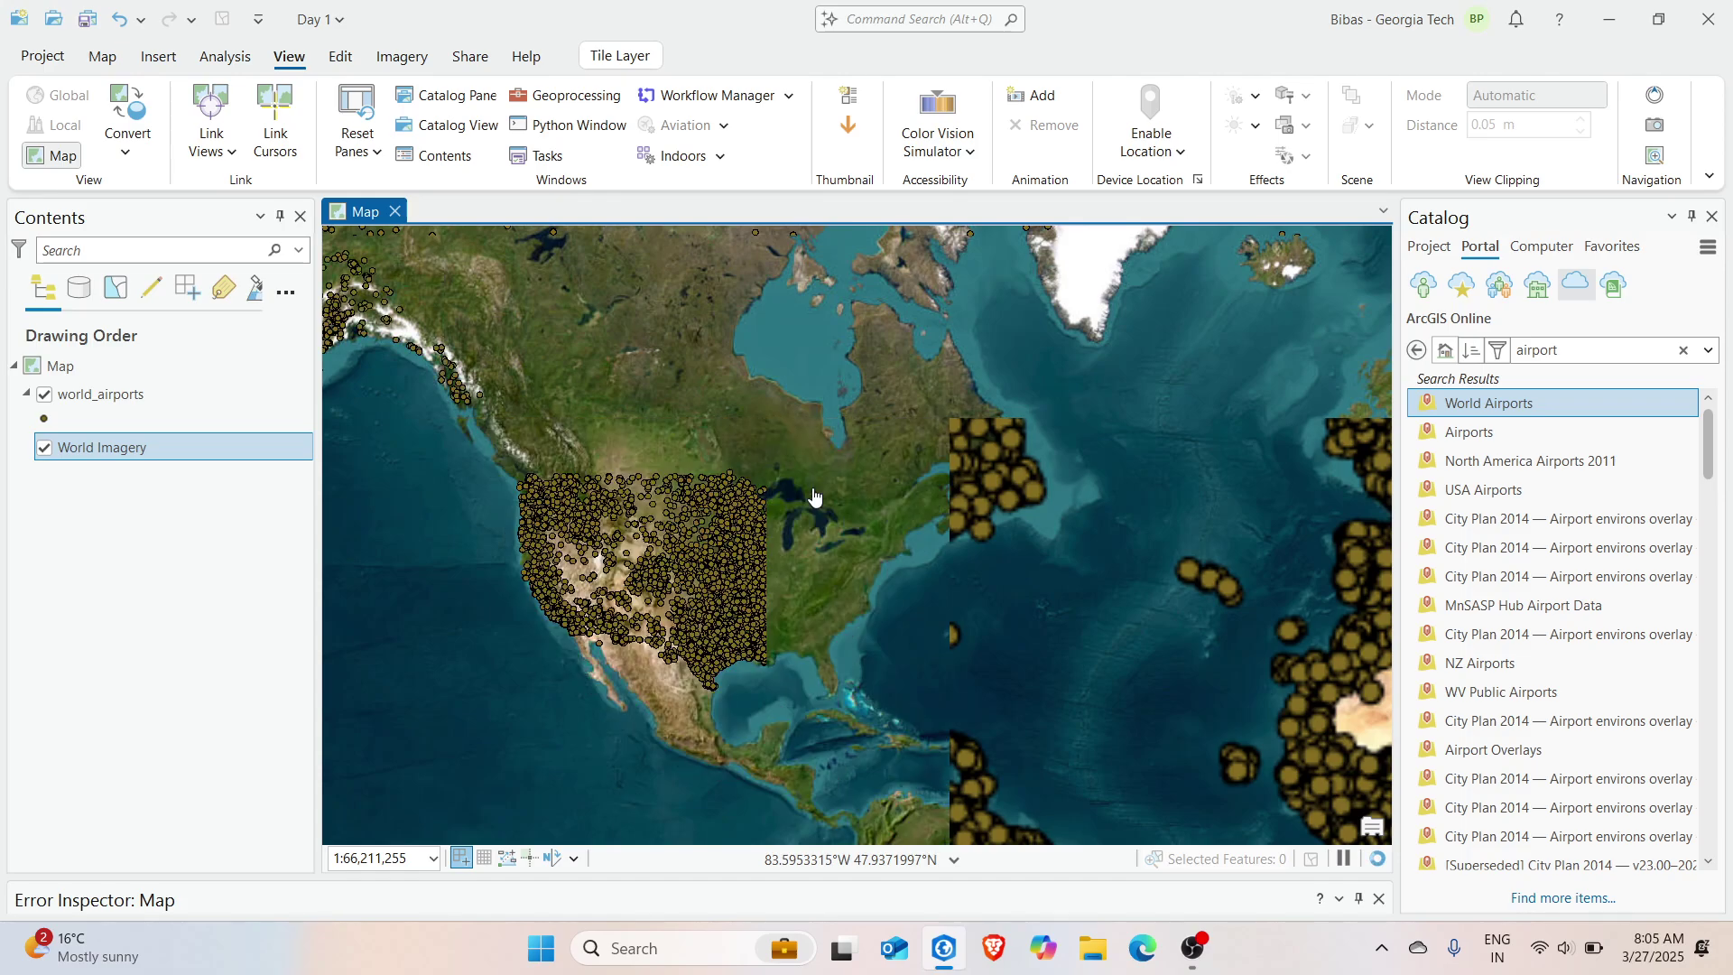
scroll(824, 536, up, 3)
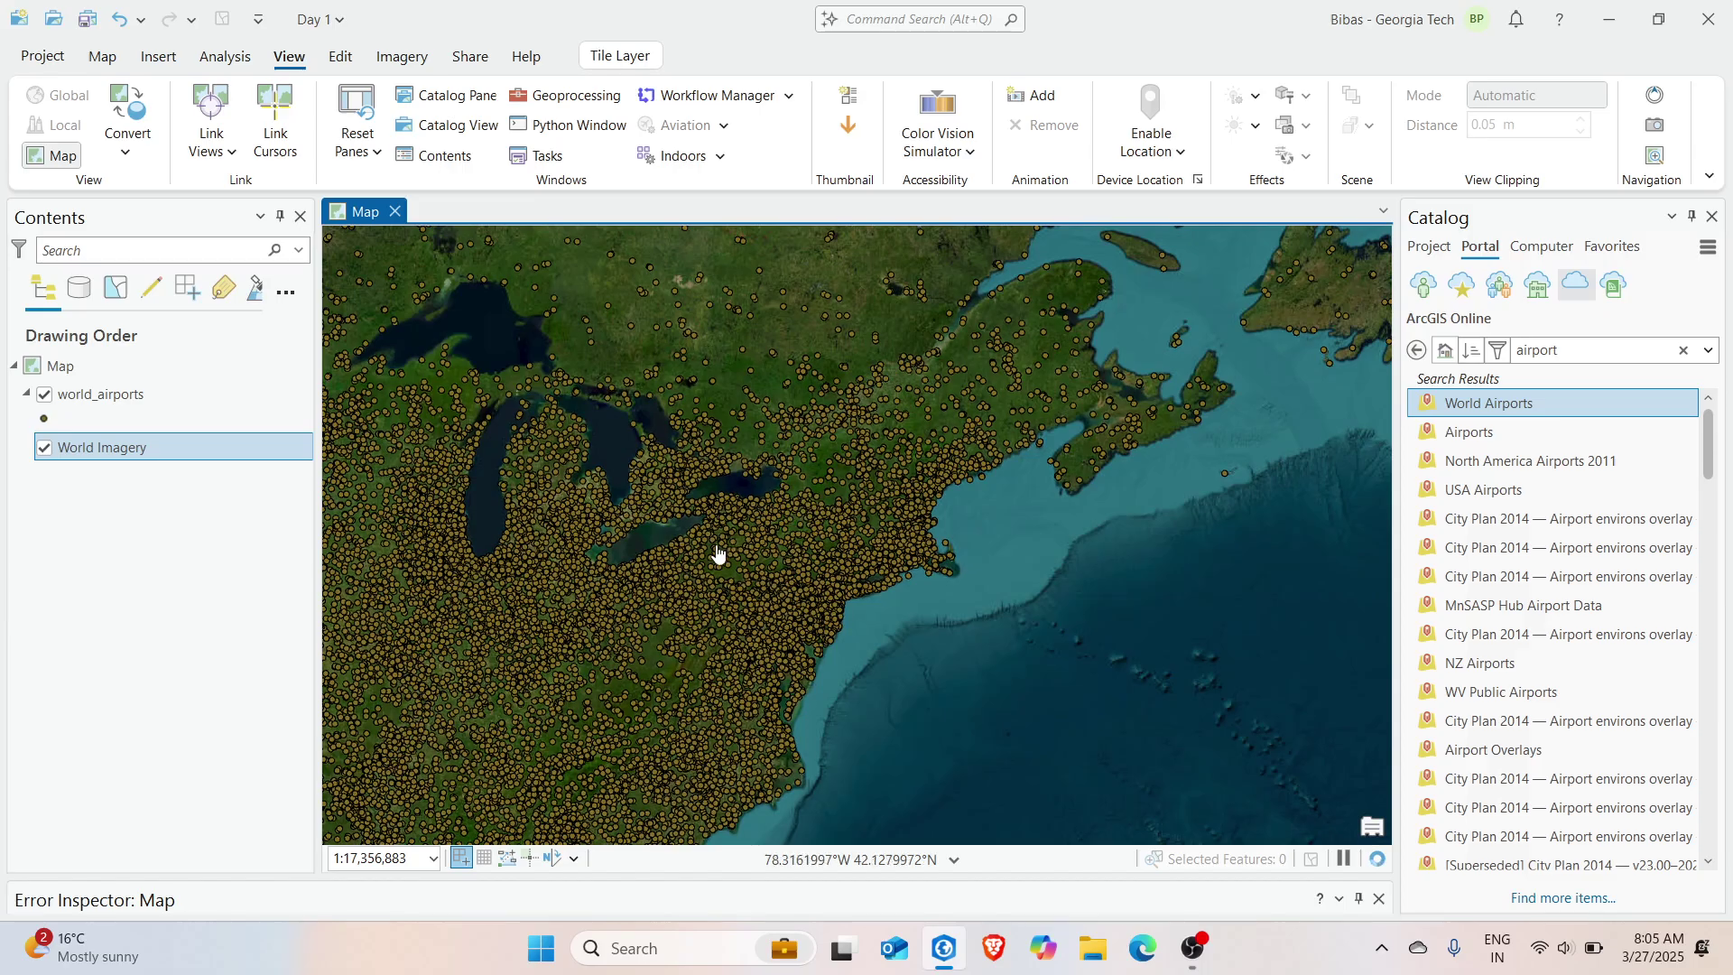
drag(716, 554, 921, 359)
scroll(884, 513, up, 4)
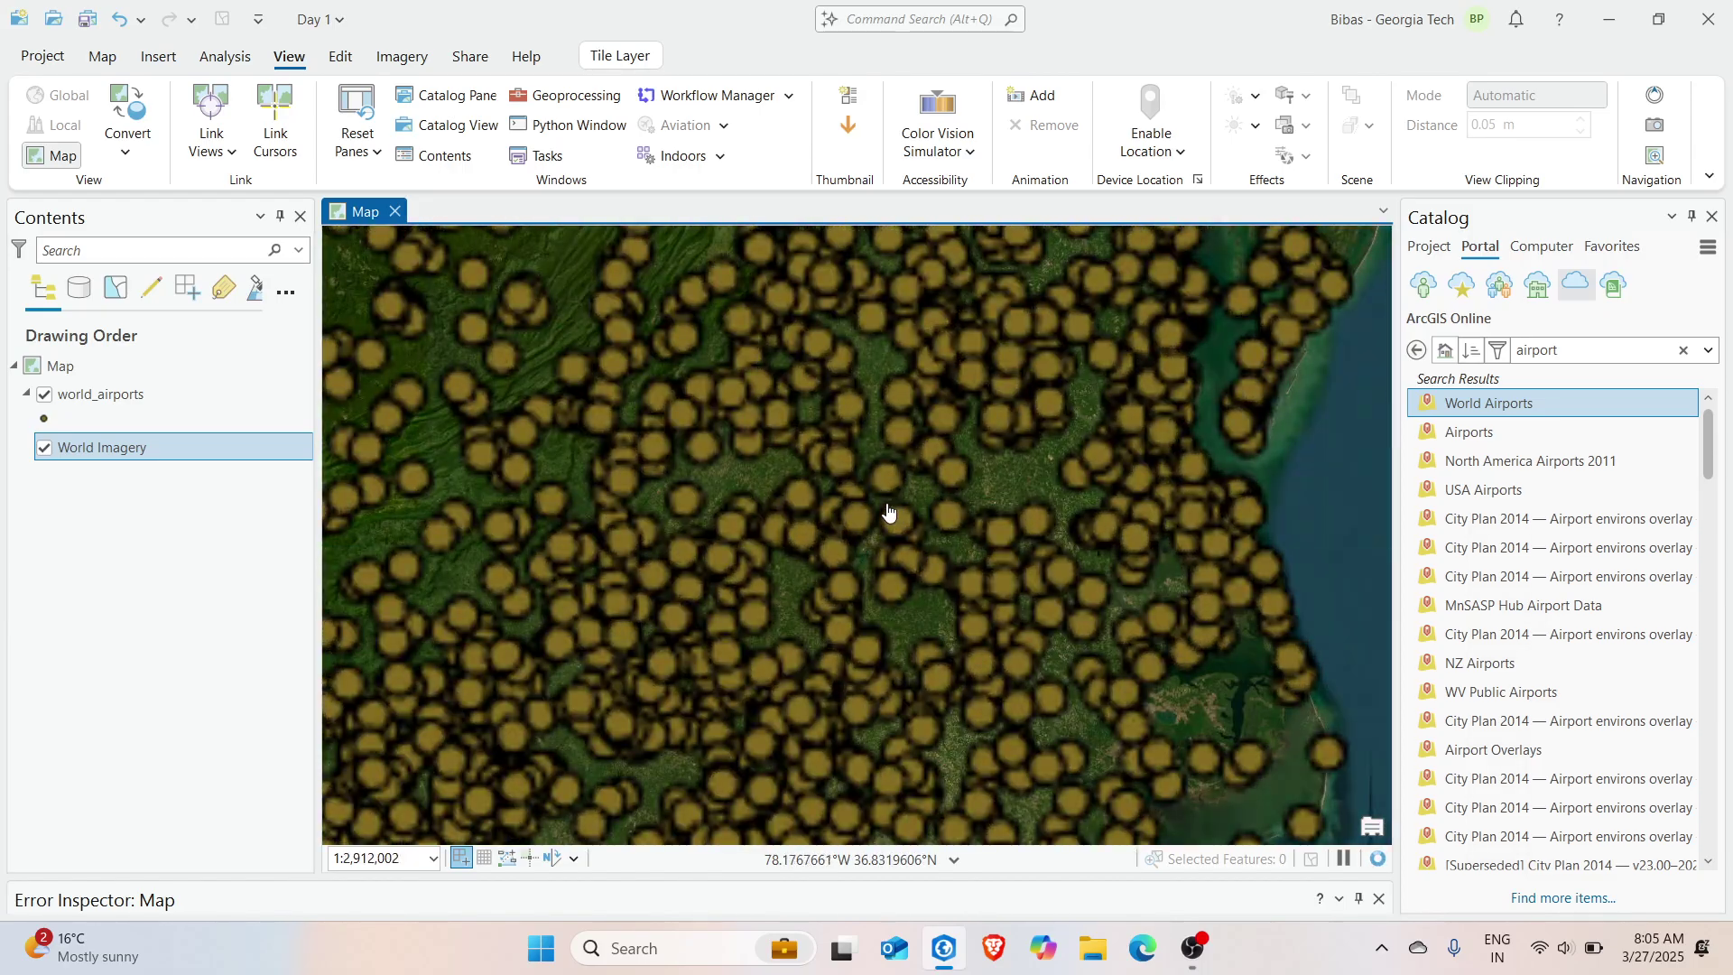
scroll(913, 437, down, 1)
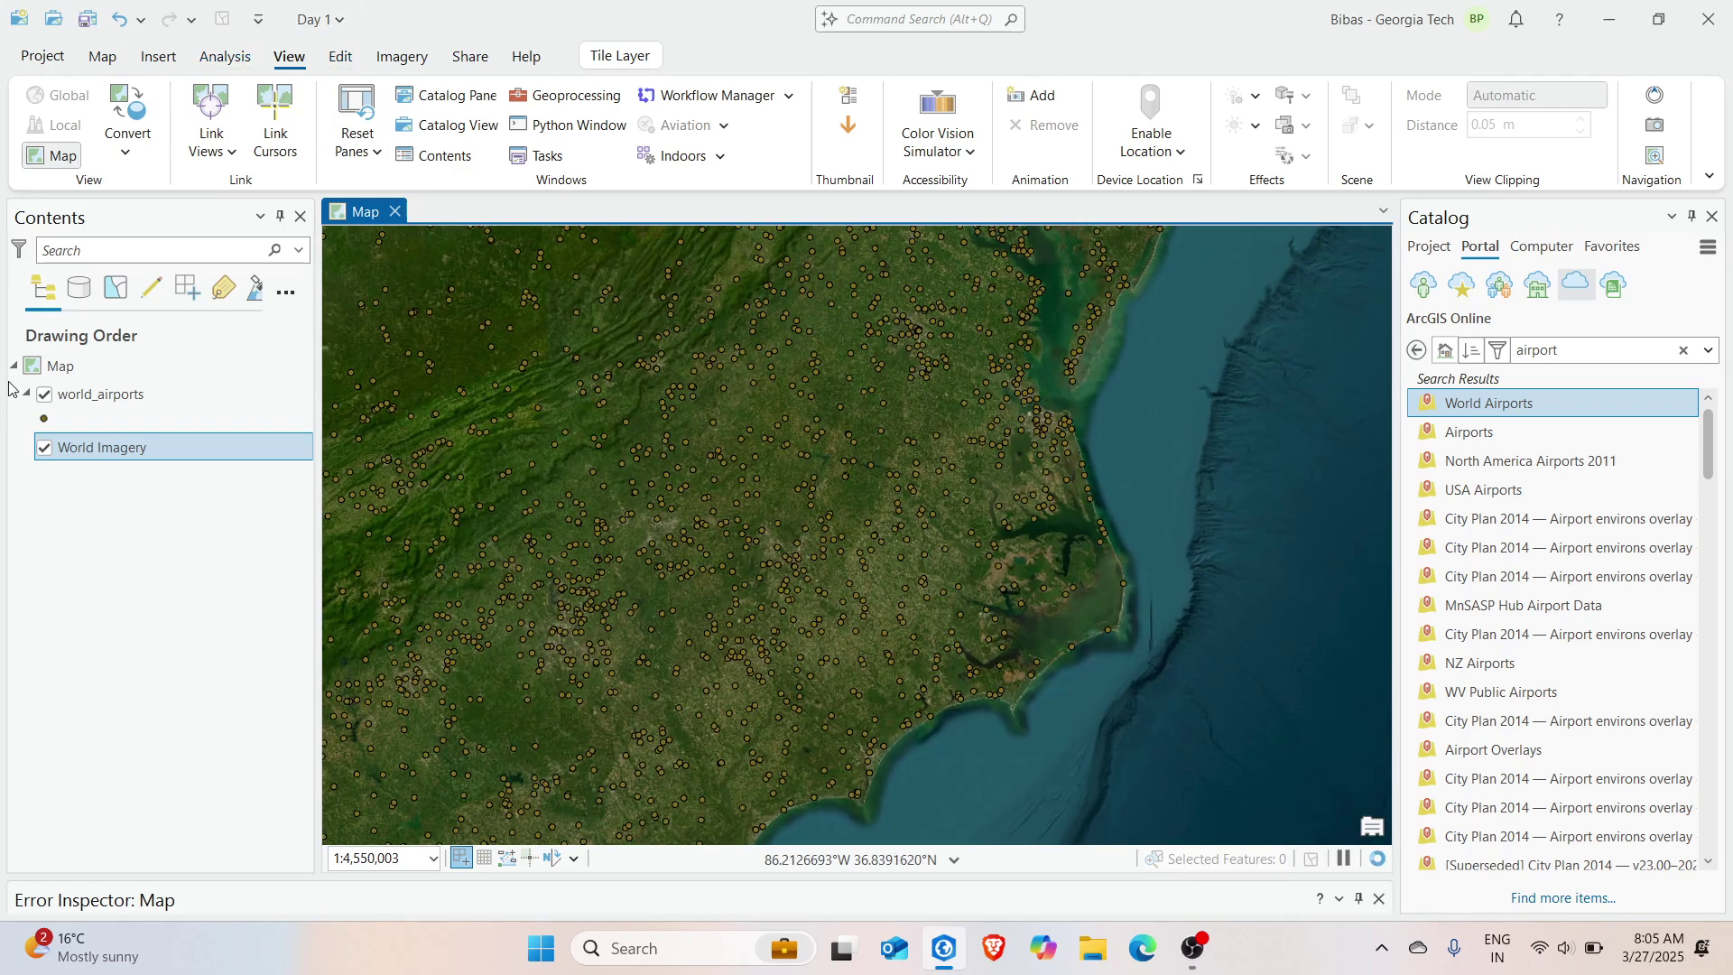
Toggle World Imagery off and back on, and change the basemap to Light Gray Canvas
click(41, 451)
click(42, 451)
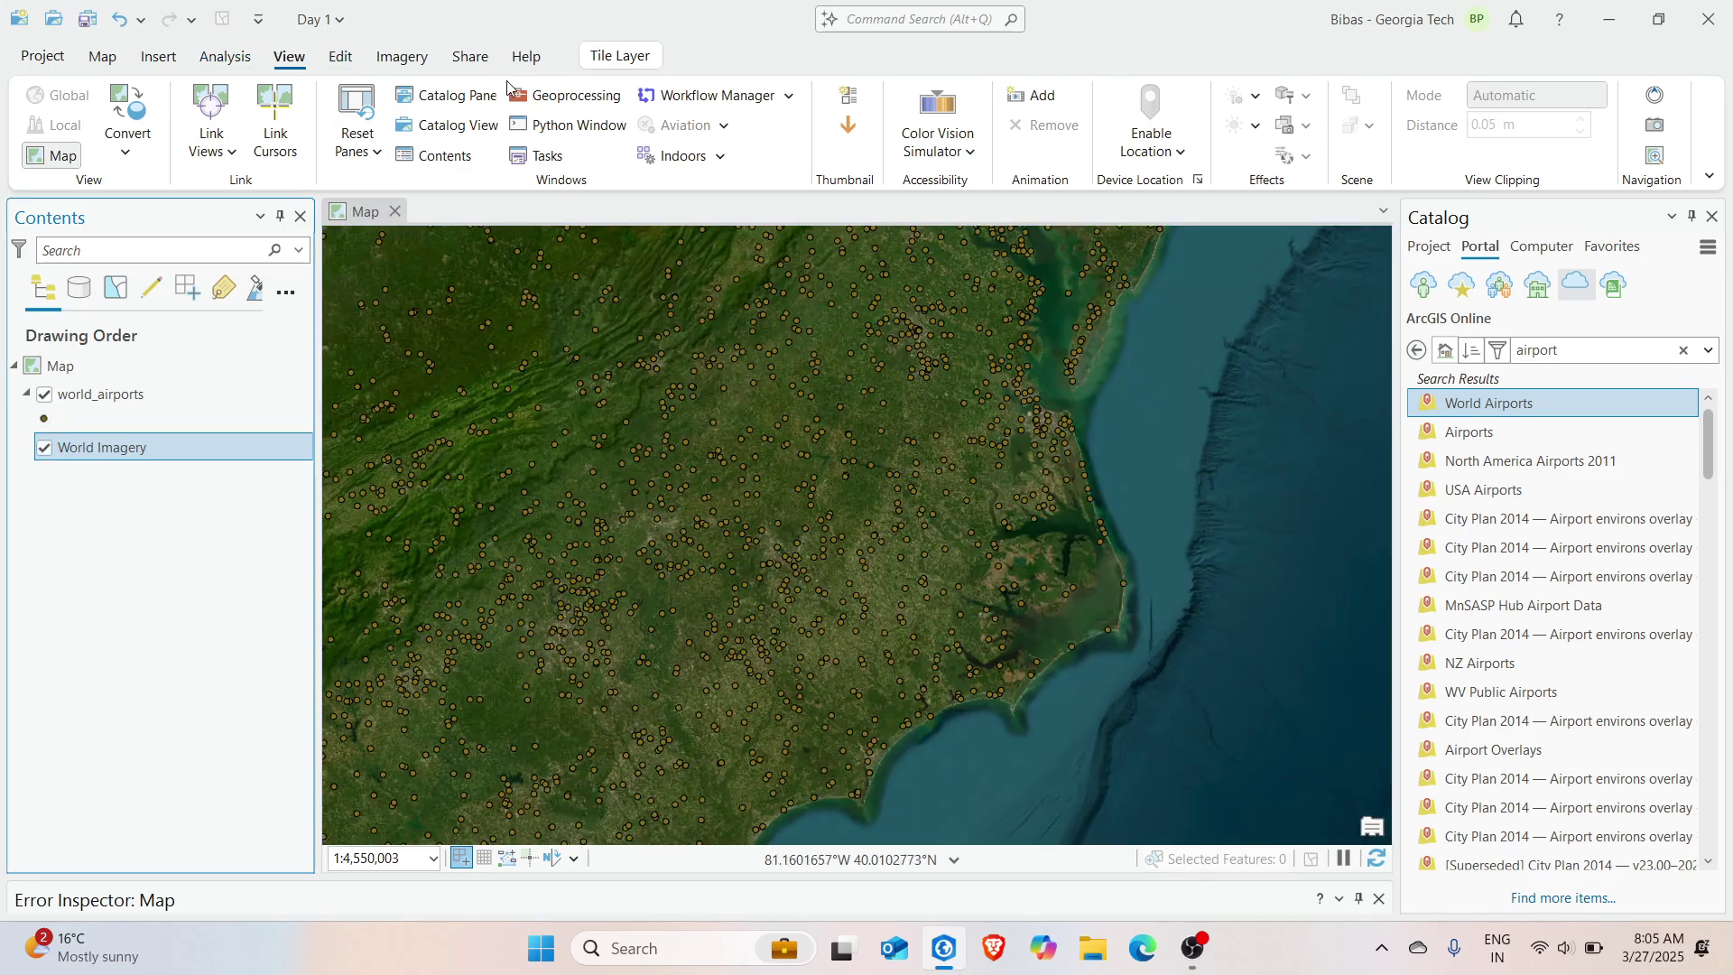
click(102, 56)
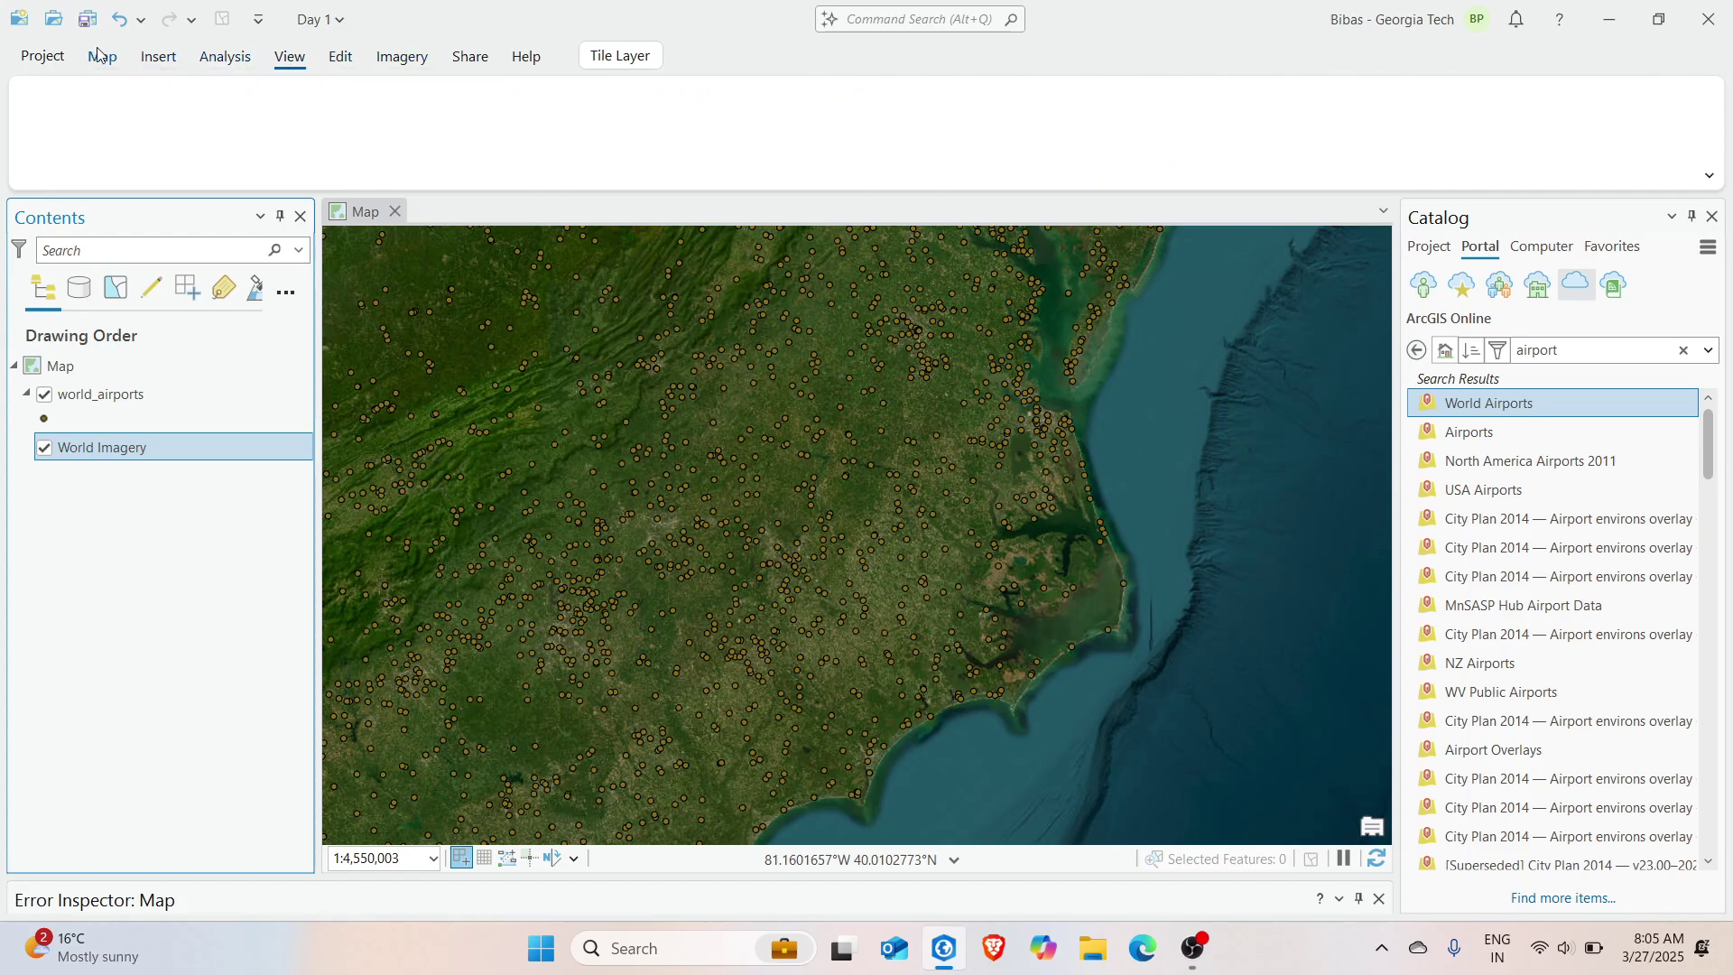
click(552, 96)
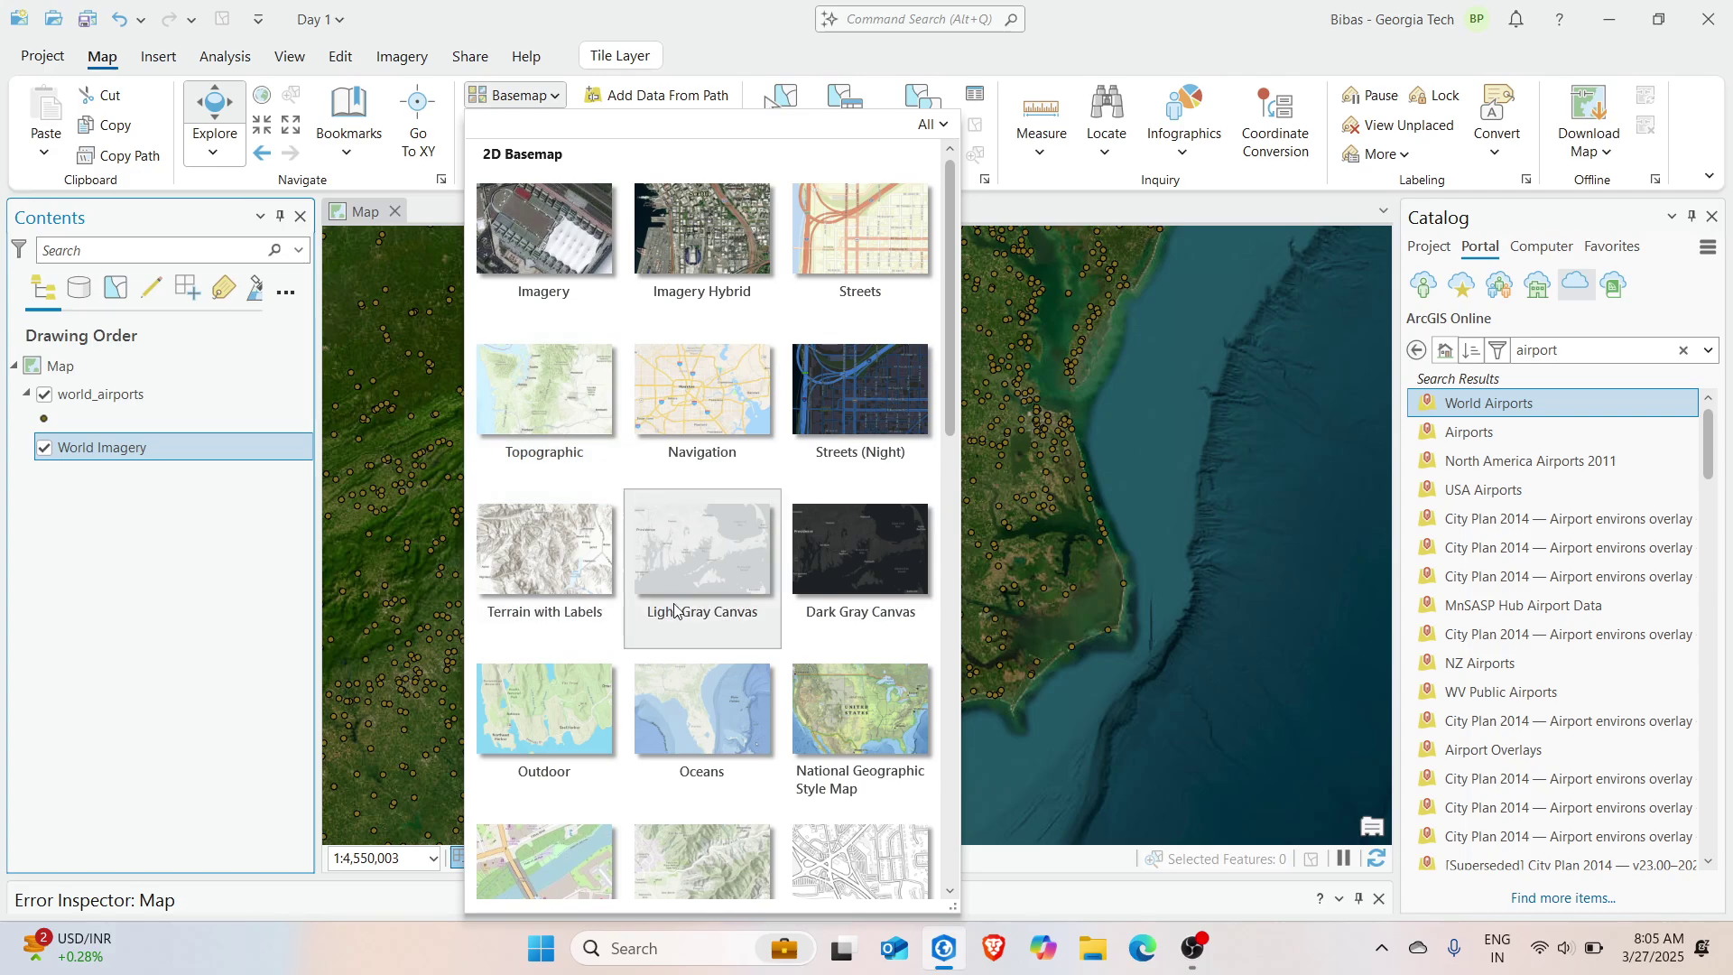
click(694, 565)
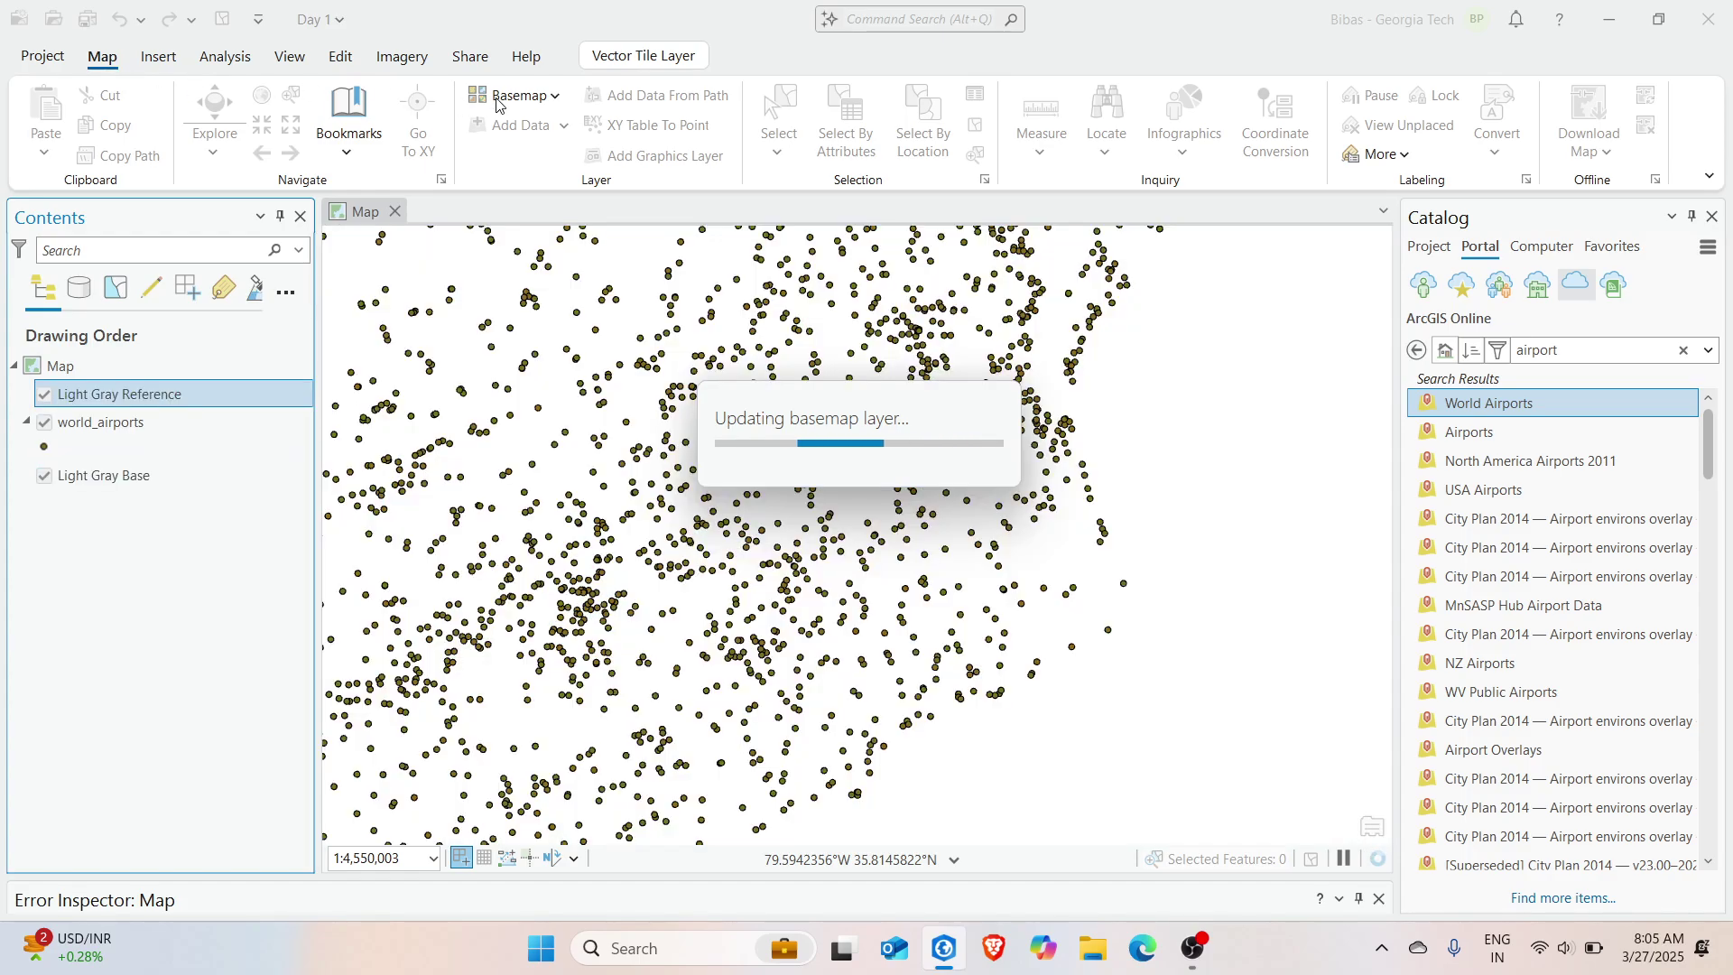
click(498, 99)
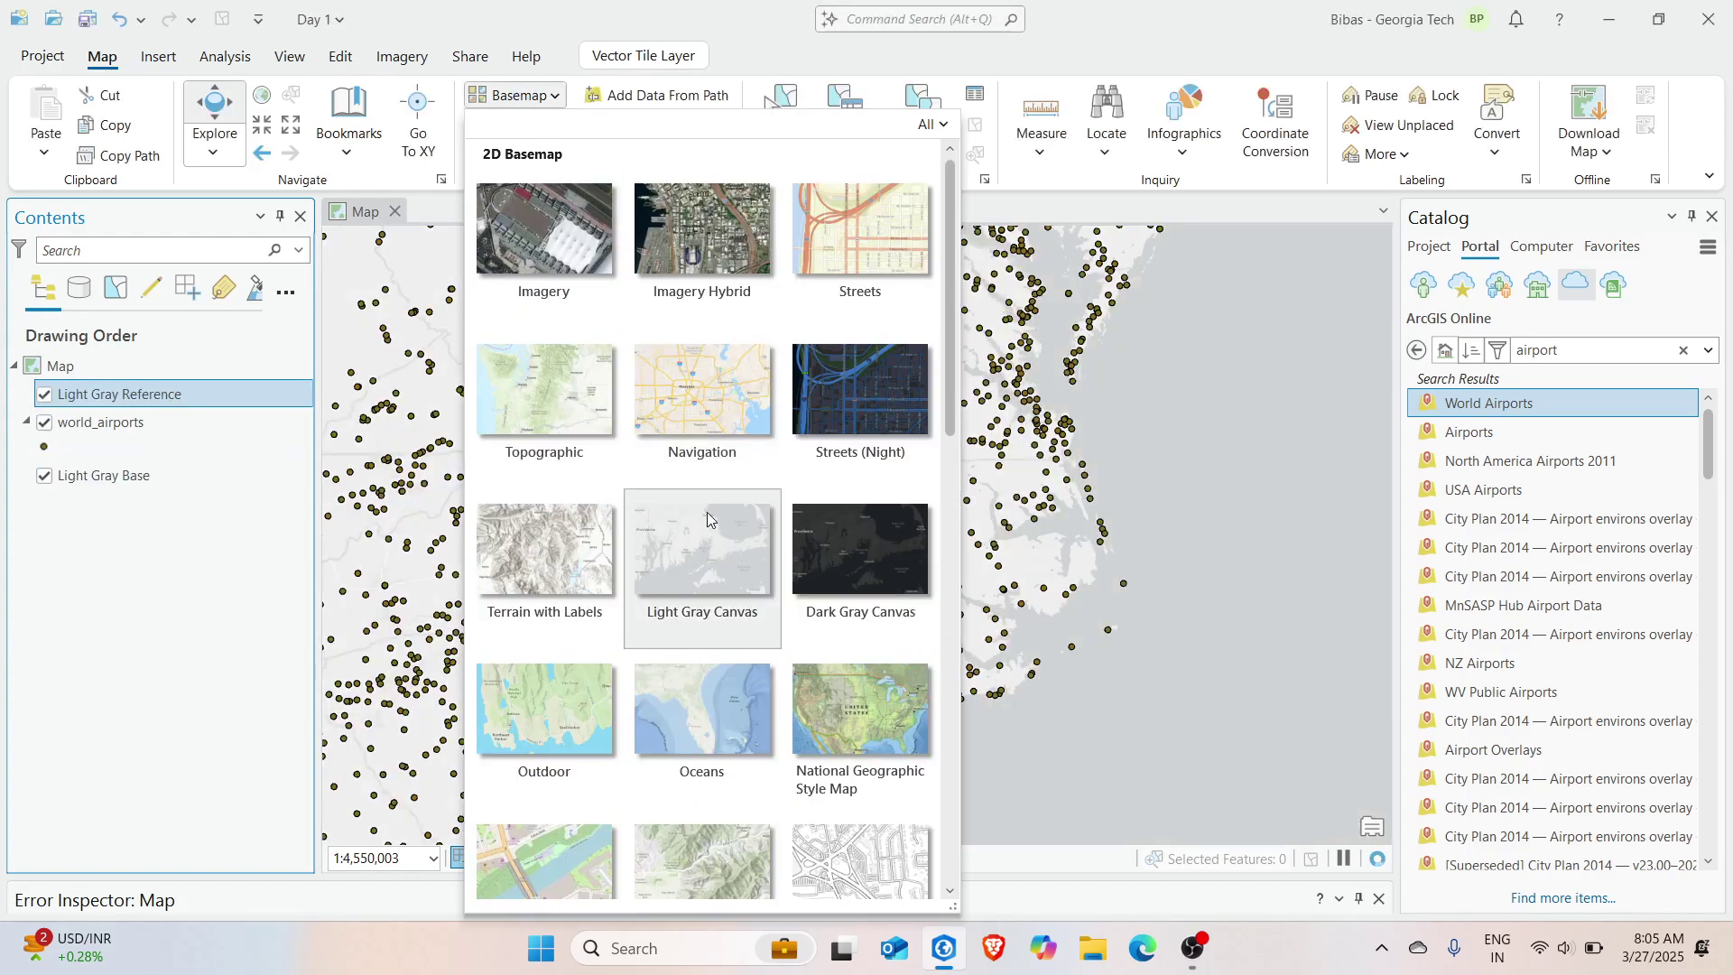
click(707, 518)
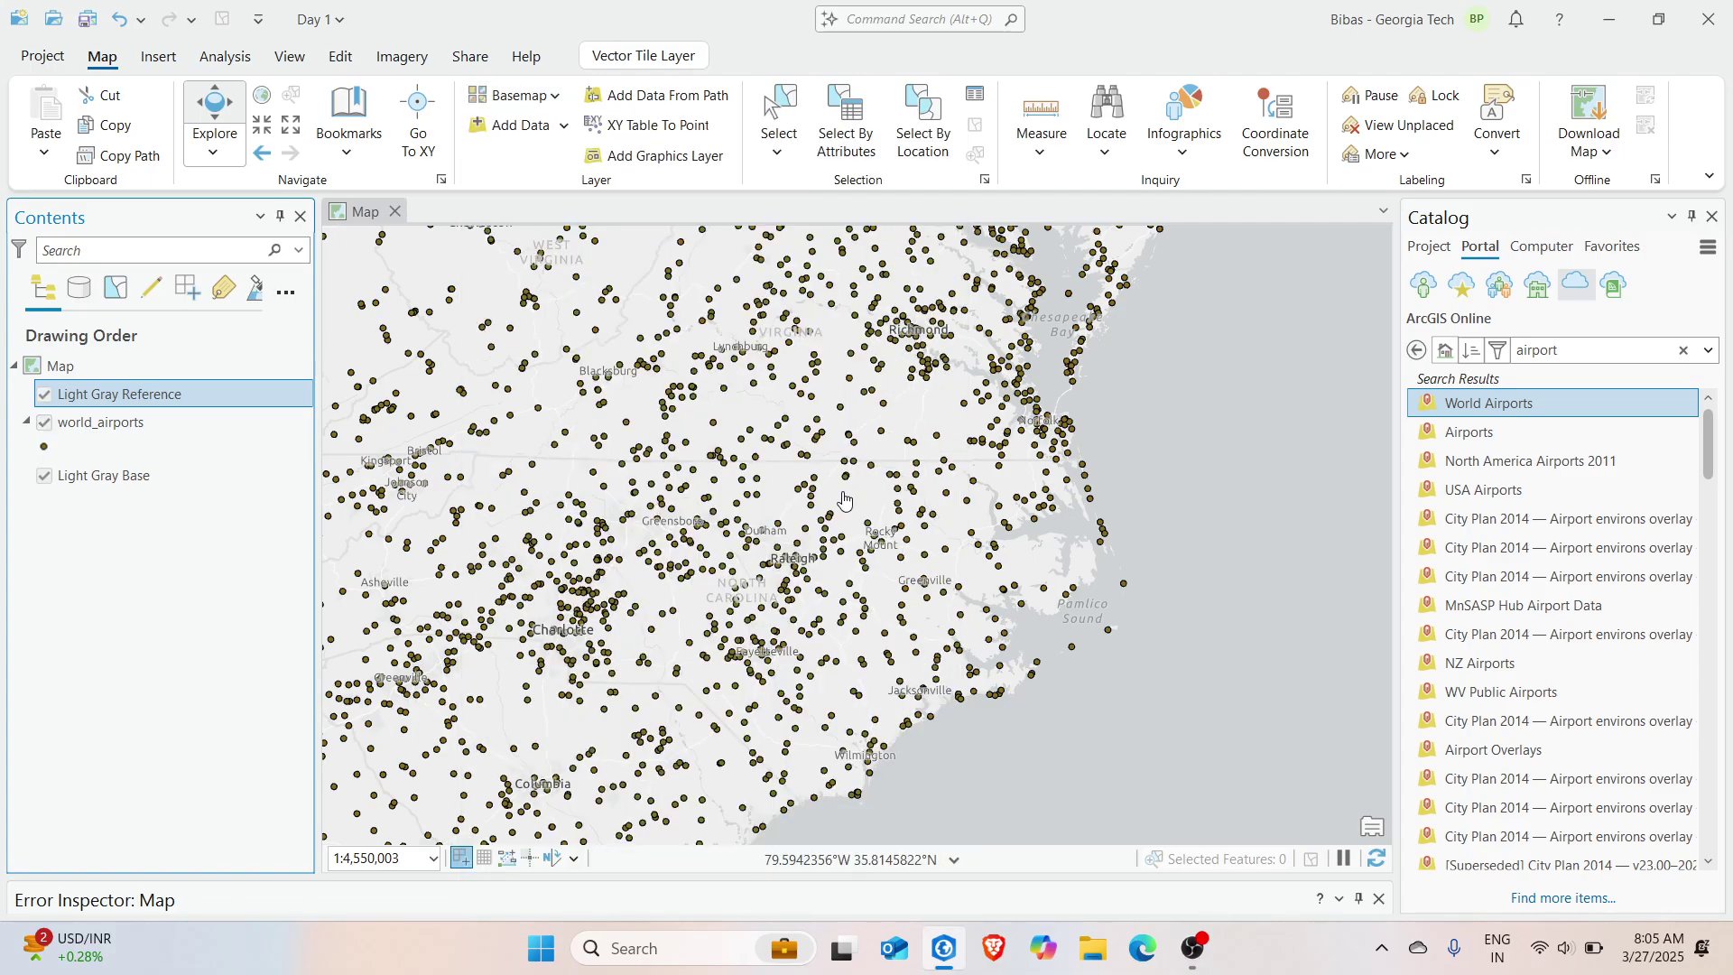
Identify an airport point southeast of Richmond with the Explore tool to open its attribute pop-up
scroll(843, 499, down, 5)
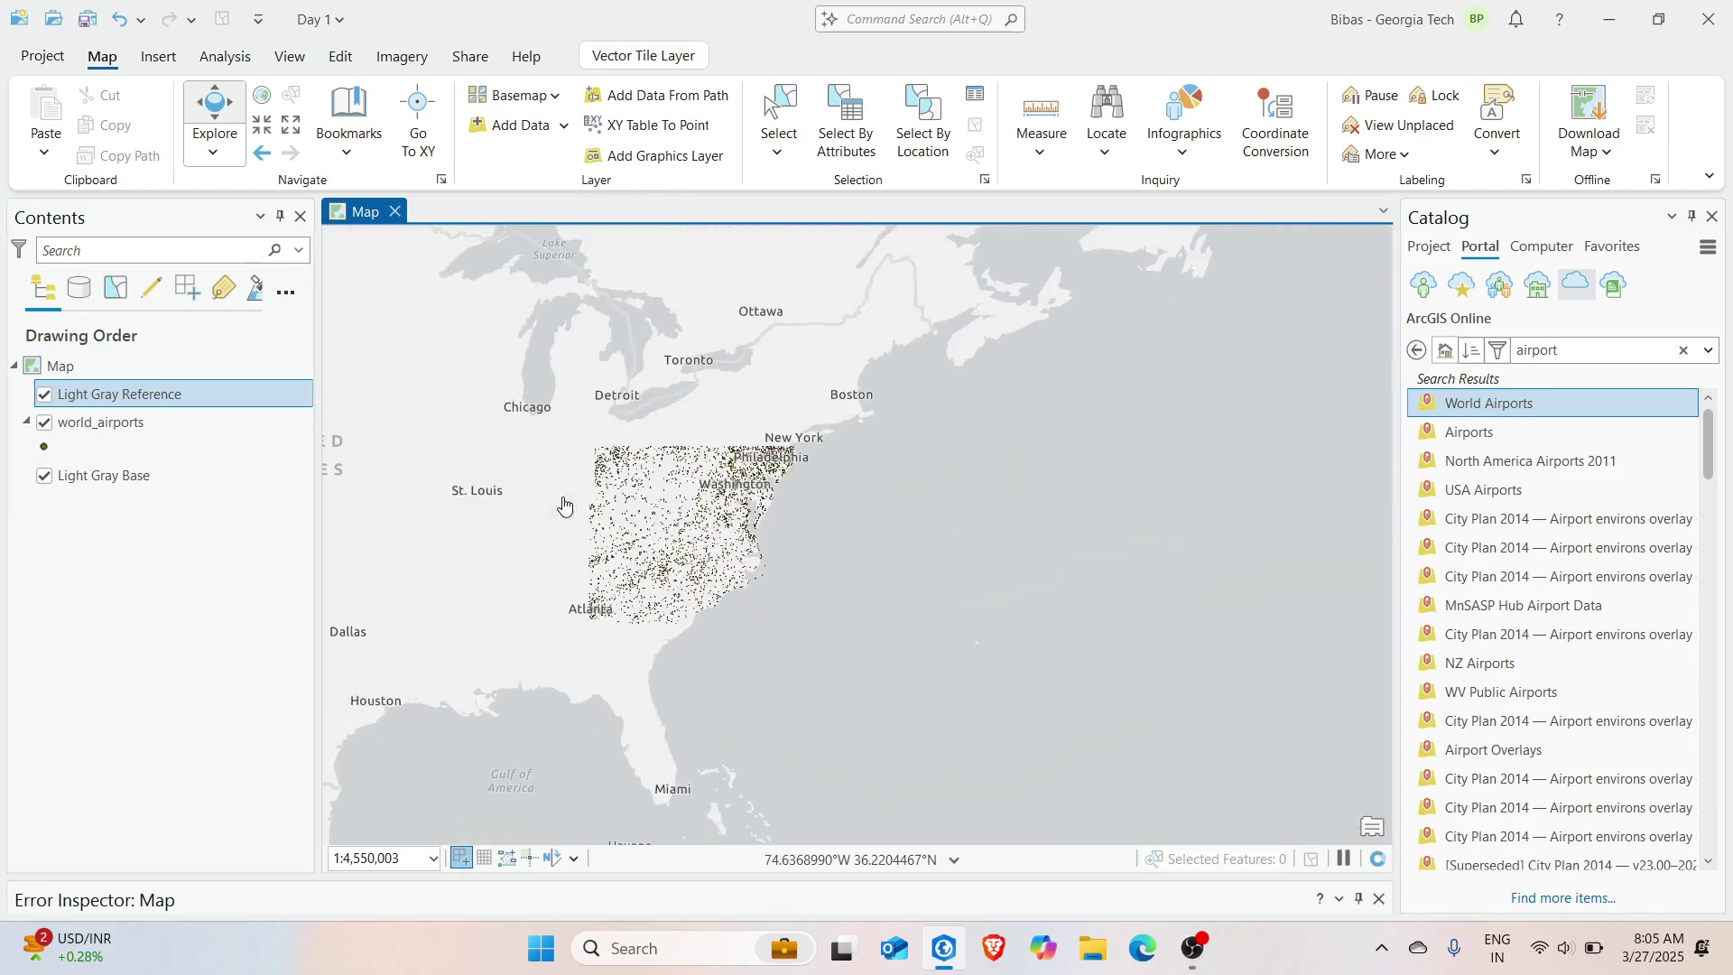
scroll(563, 505, up, 5)
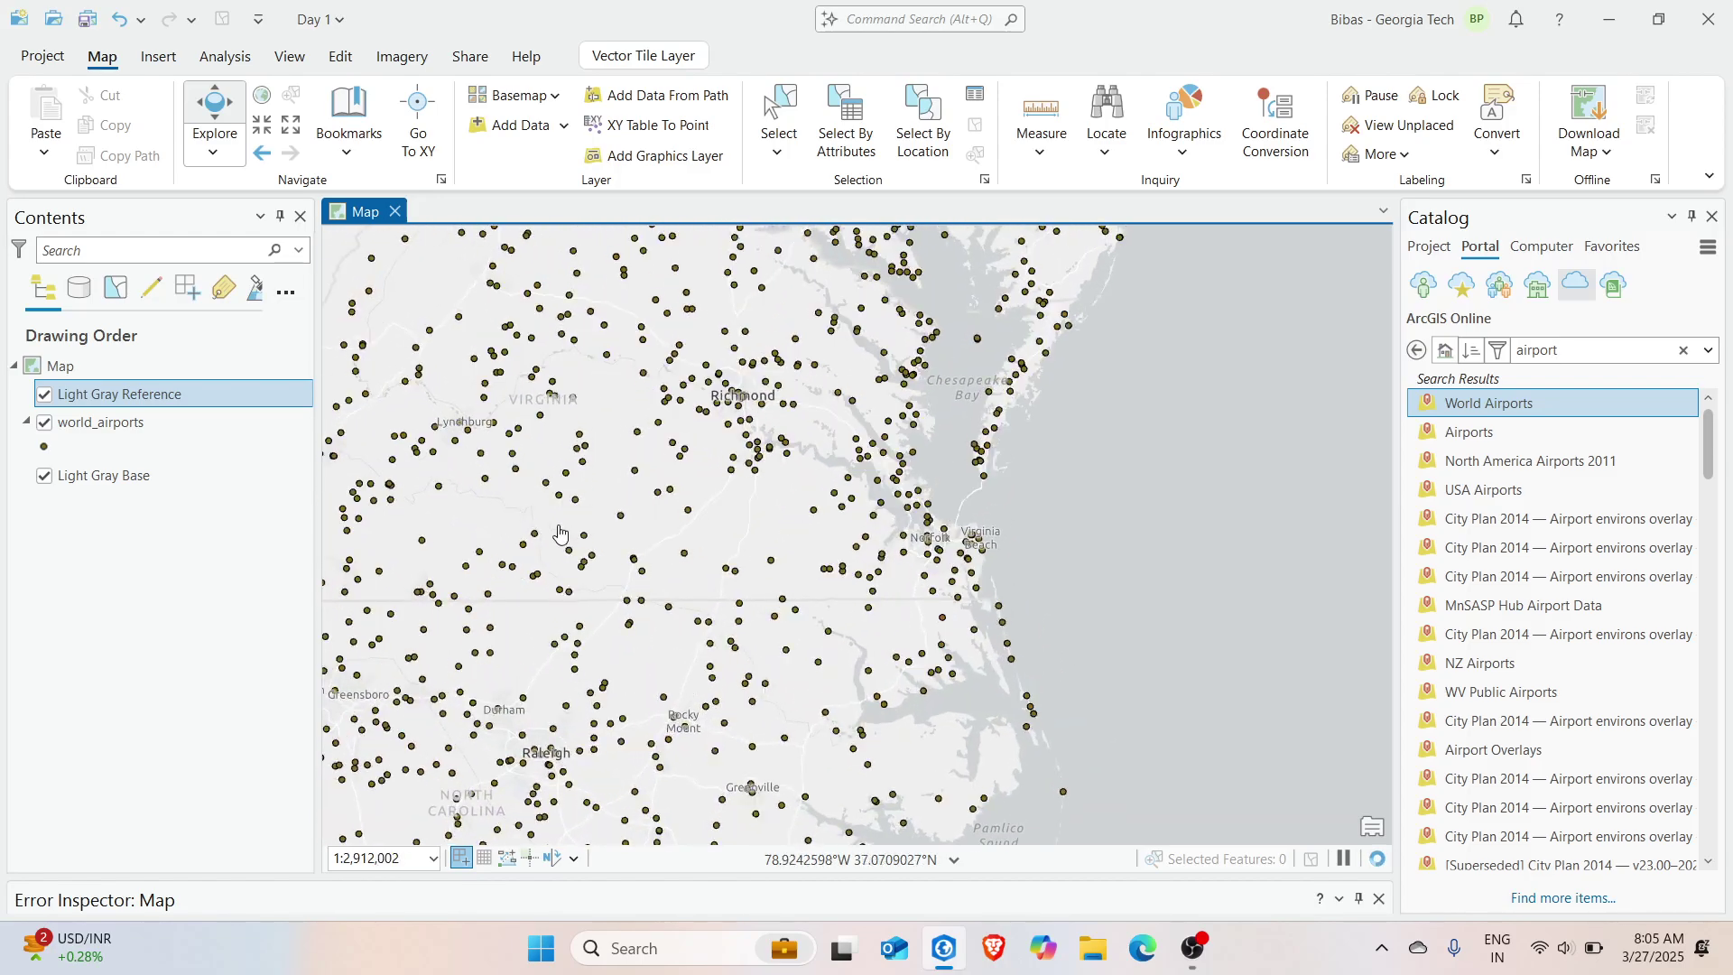
click(213, 155)
click(262, 216)
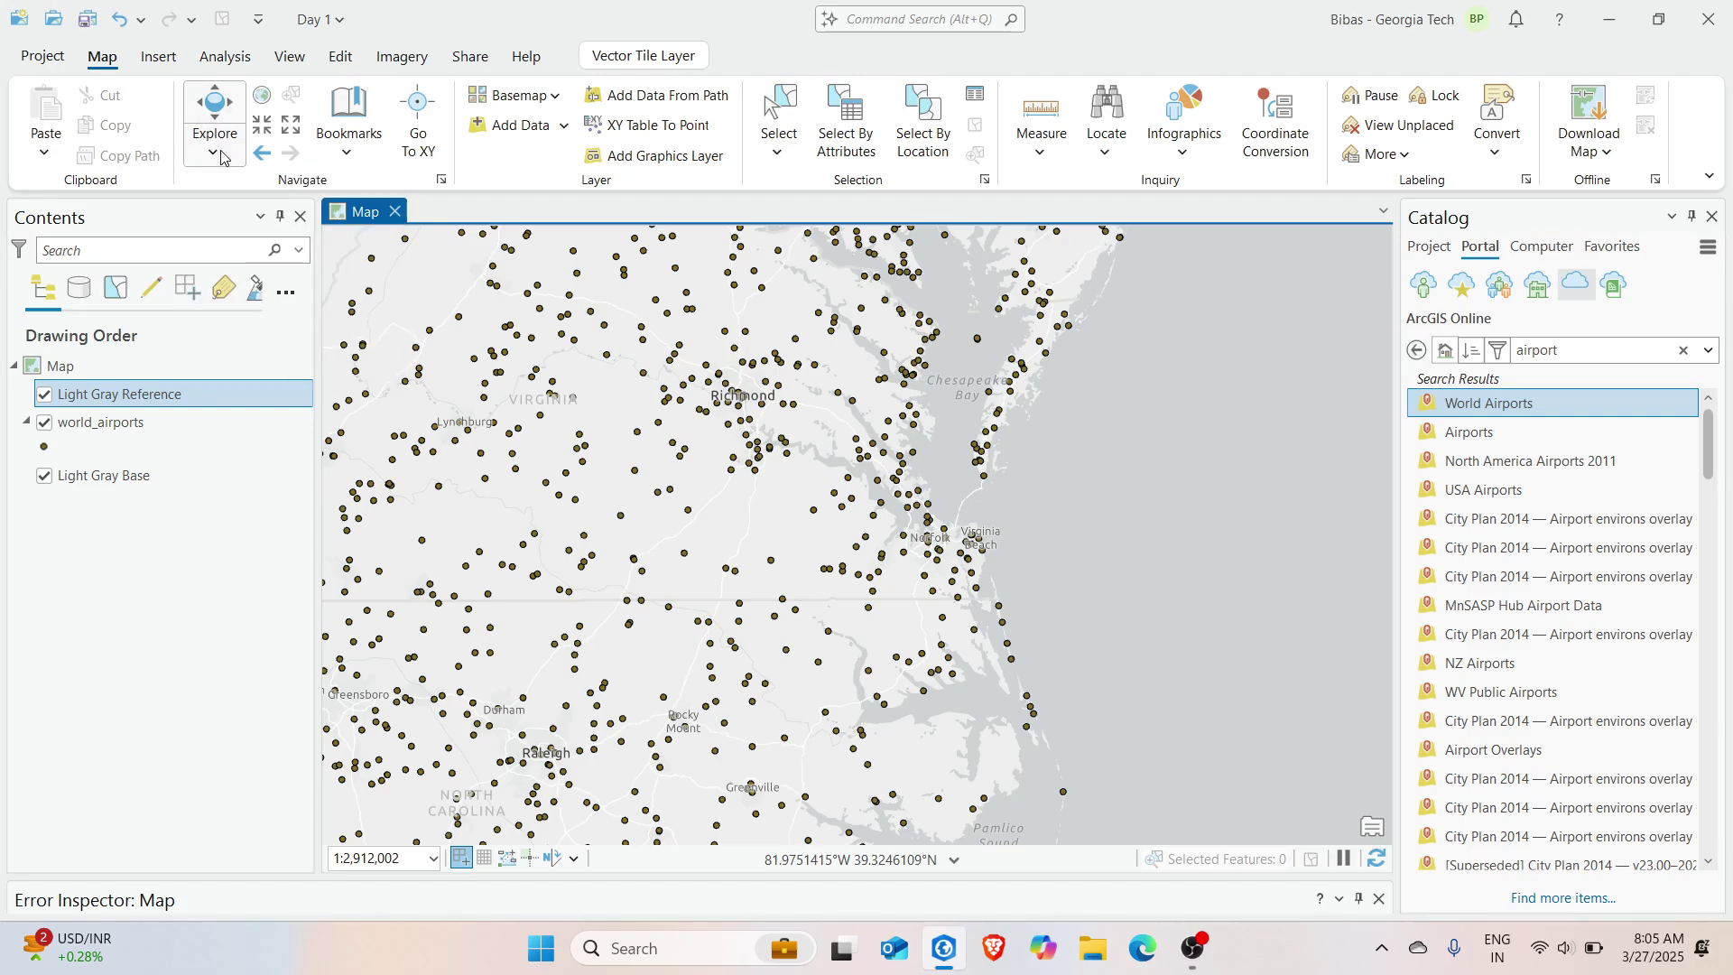
click(814, 514)
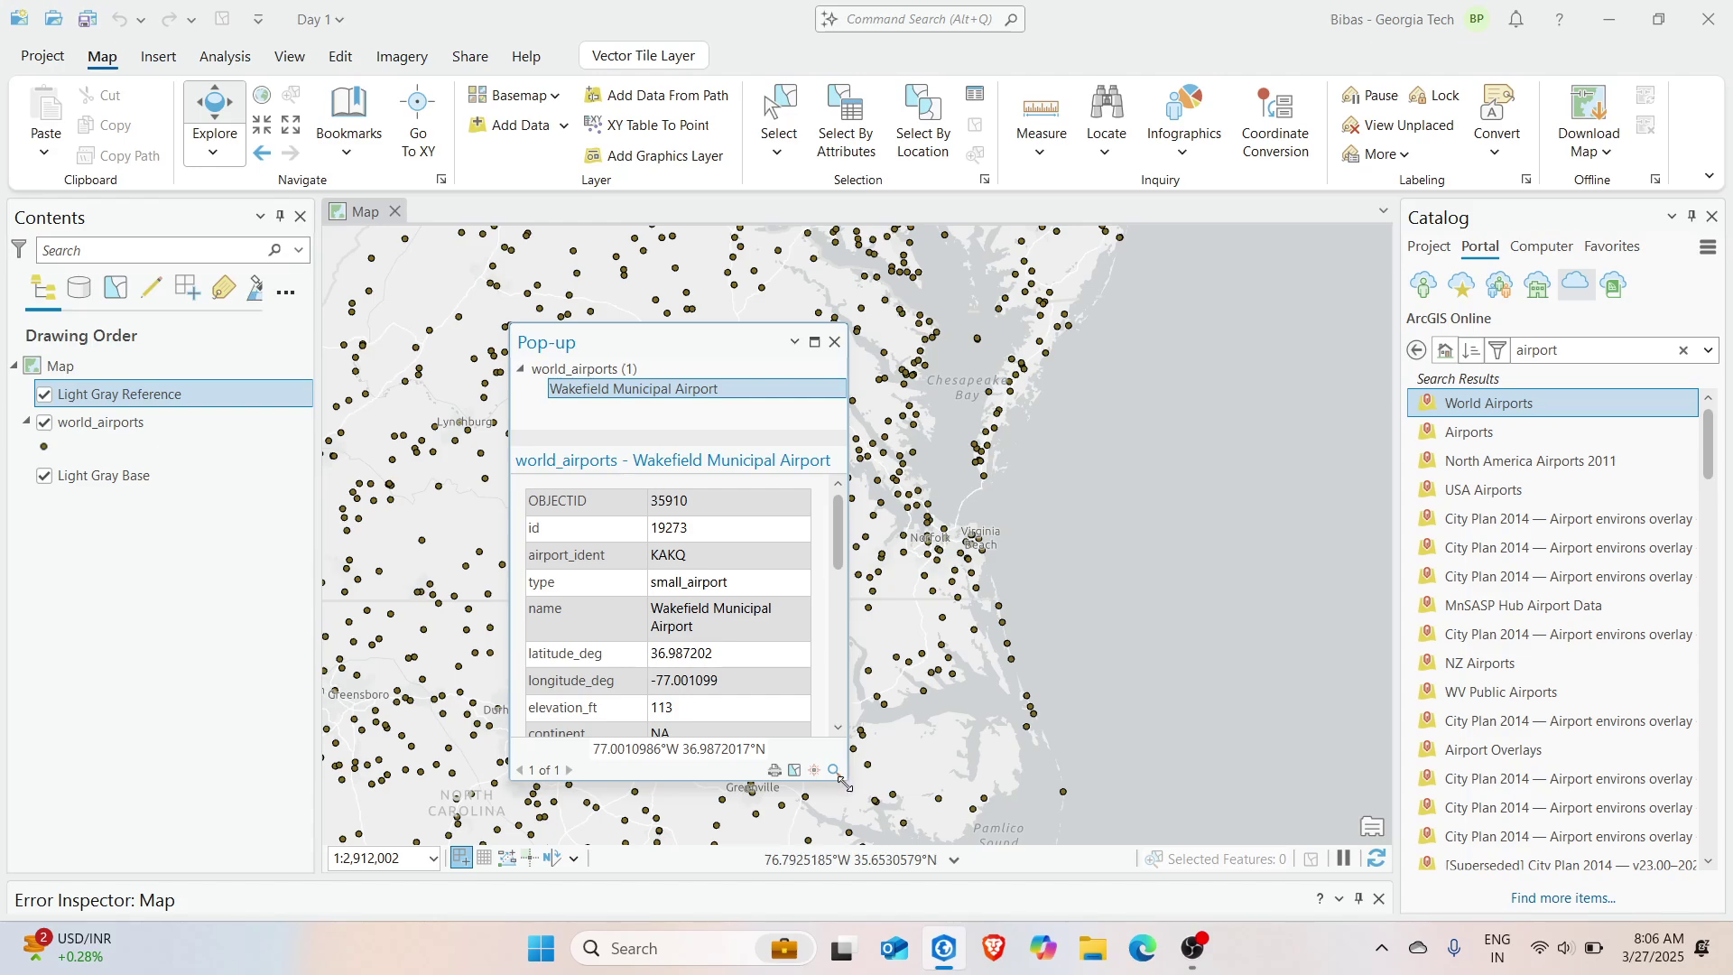
Enlarge the Wakefield Municipal Airport pop-up, review its attributes down to the runway fields, and close it
drag(846, 779, 941, 894)
scroll(605, 609, down, 2)
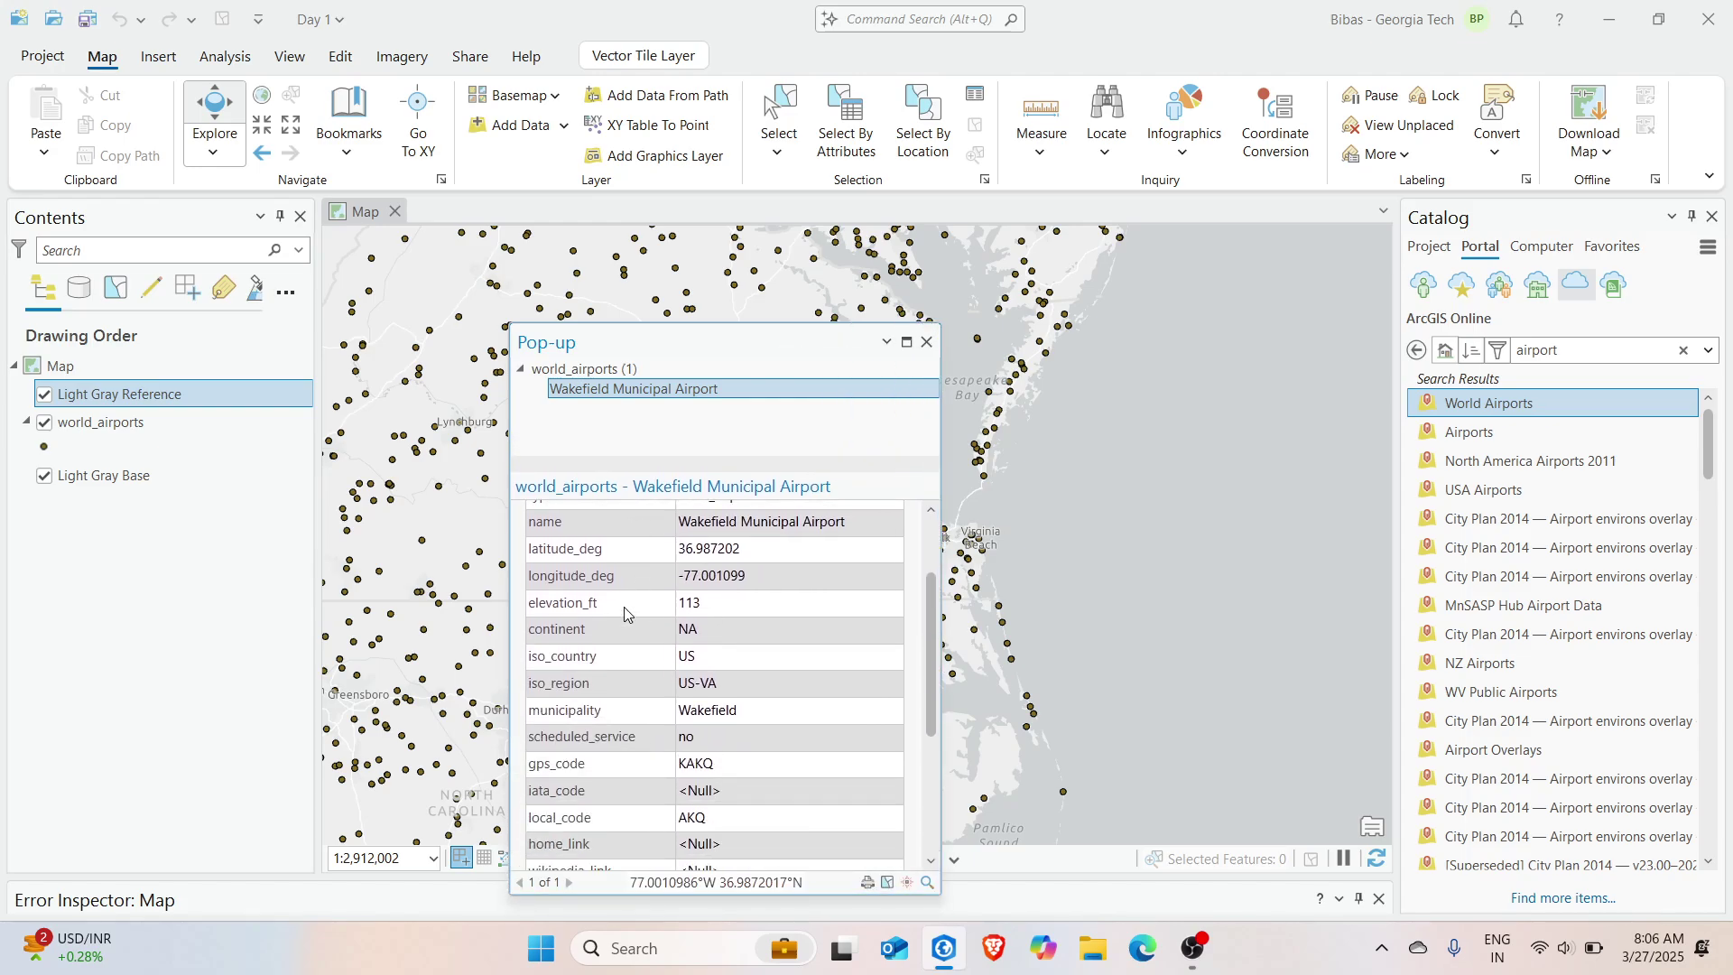
scroll(606, 608, up, 2)
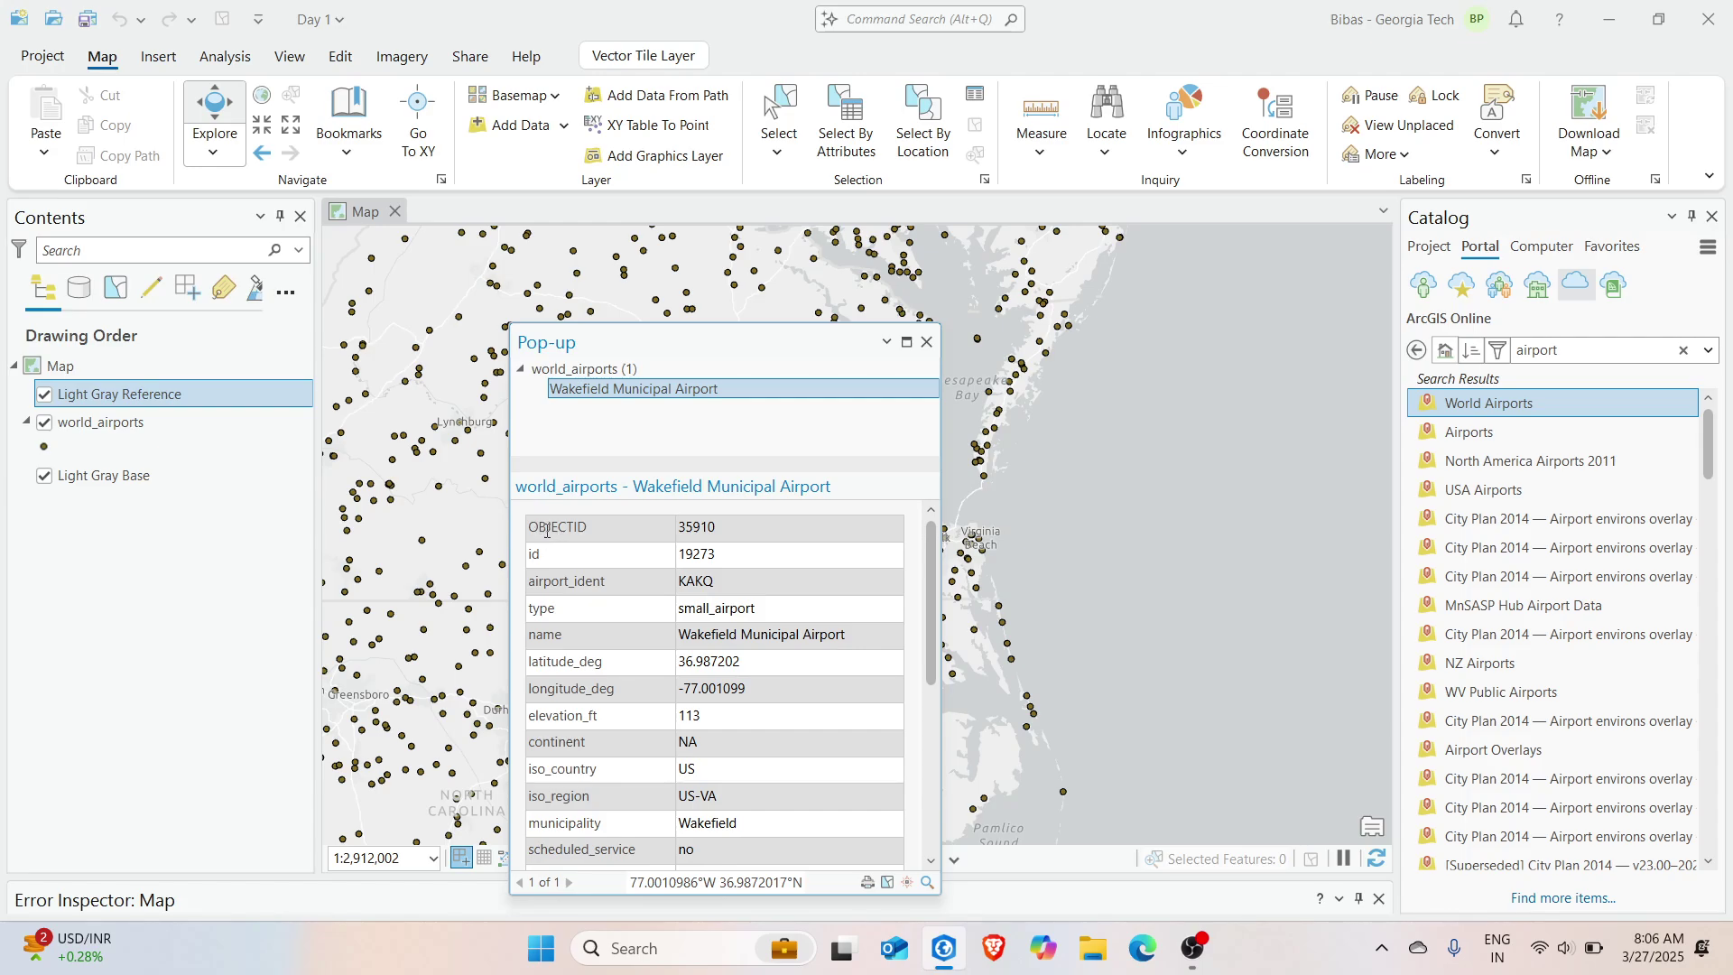
drag(547, 531, 579, 769)
drag(695, 528, 771, 780)
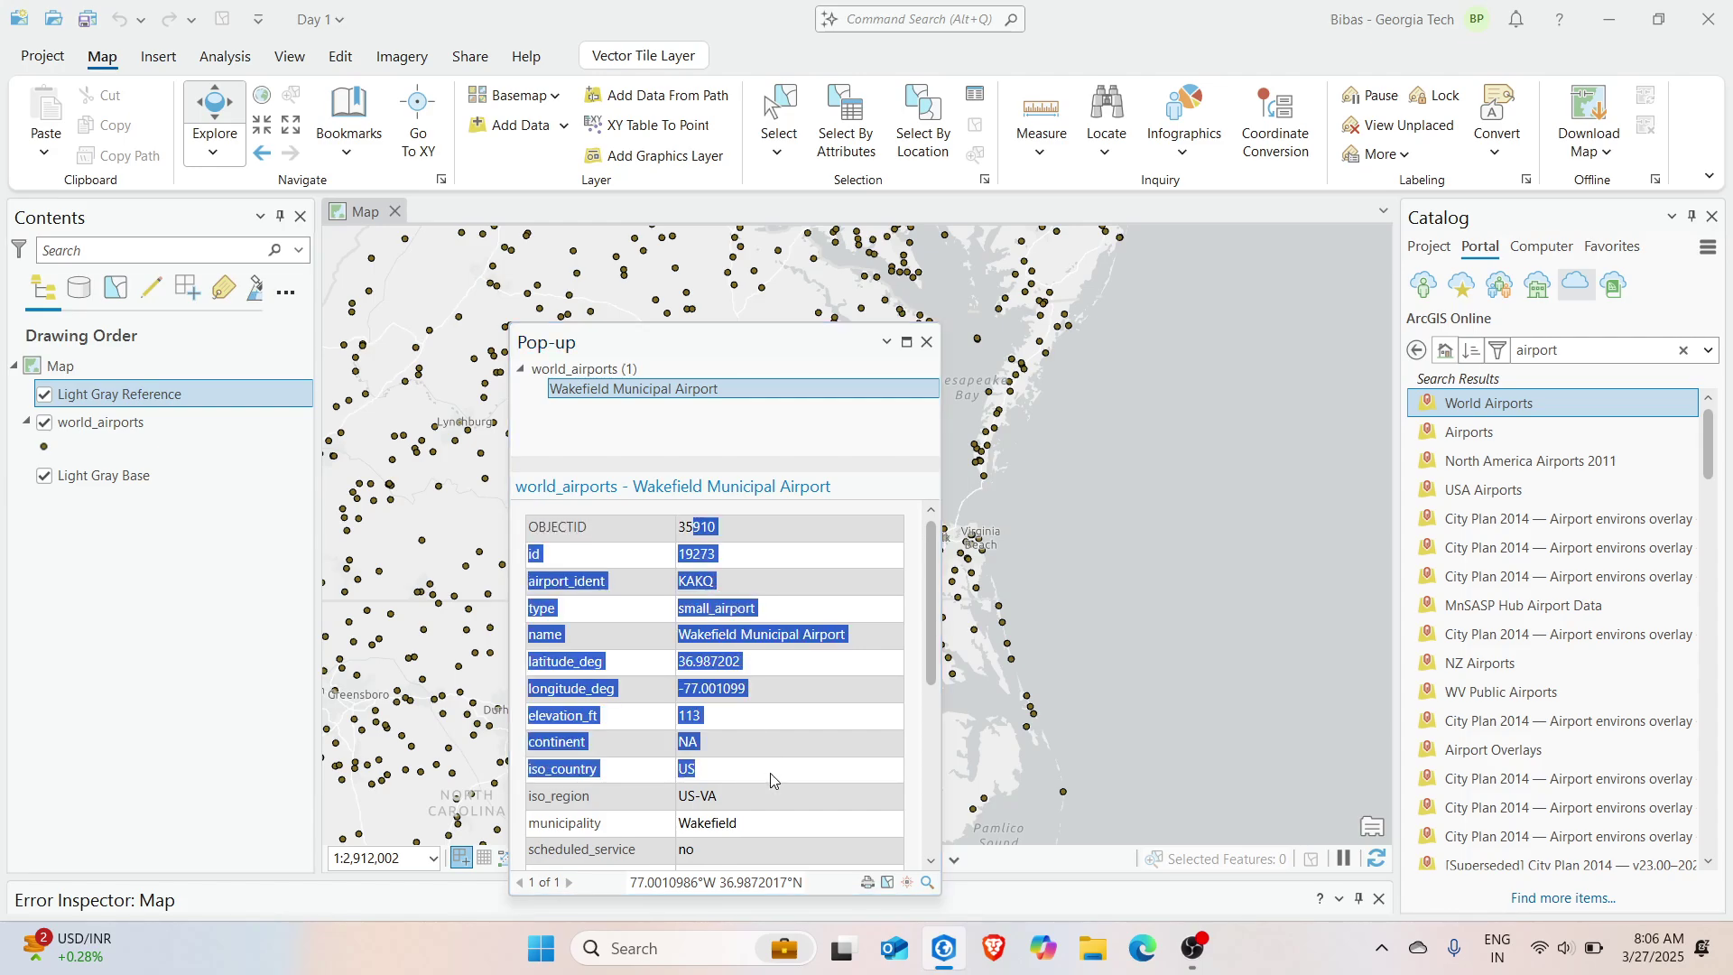
click(809, 693)
scroll(830, 713, down, 5)
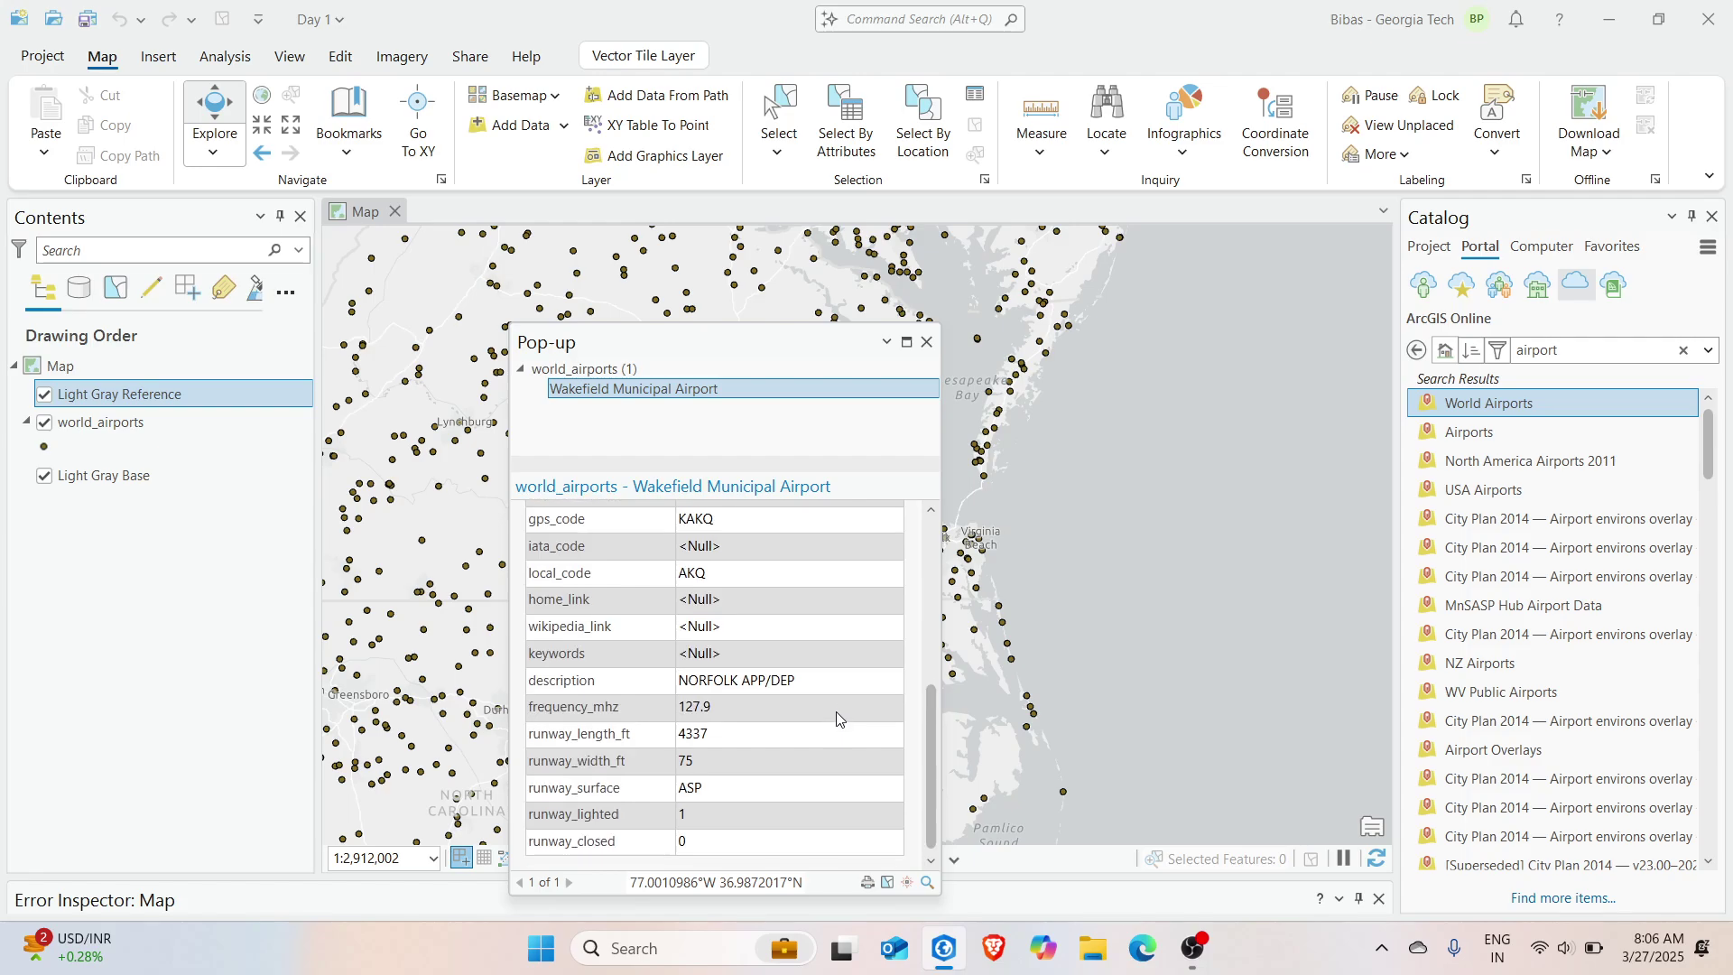
click(927, 343)
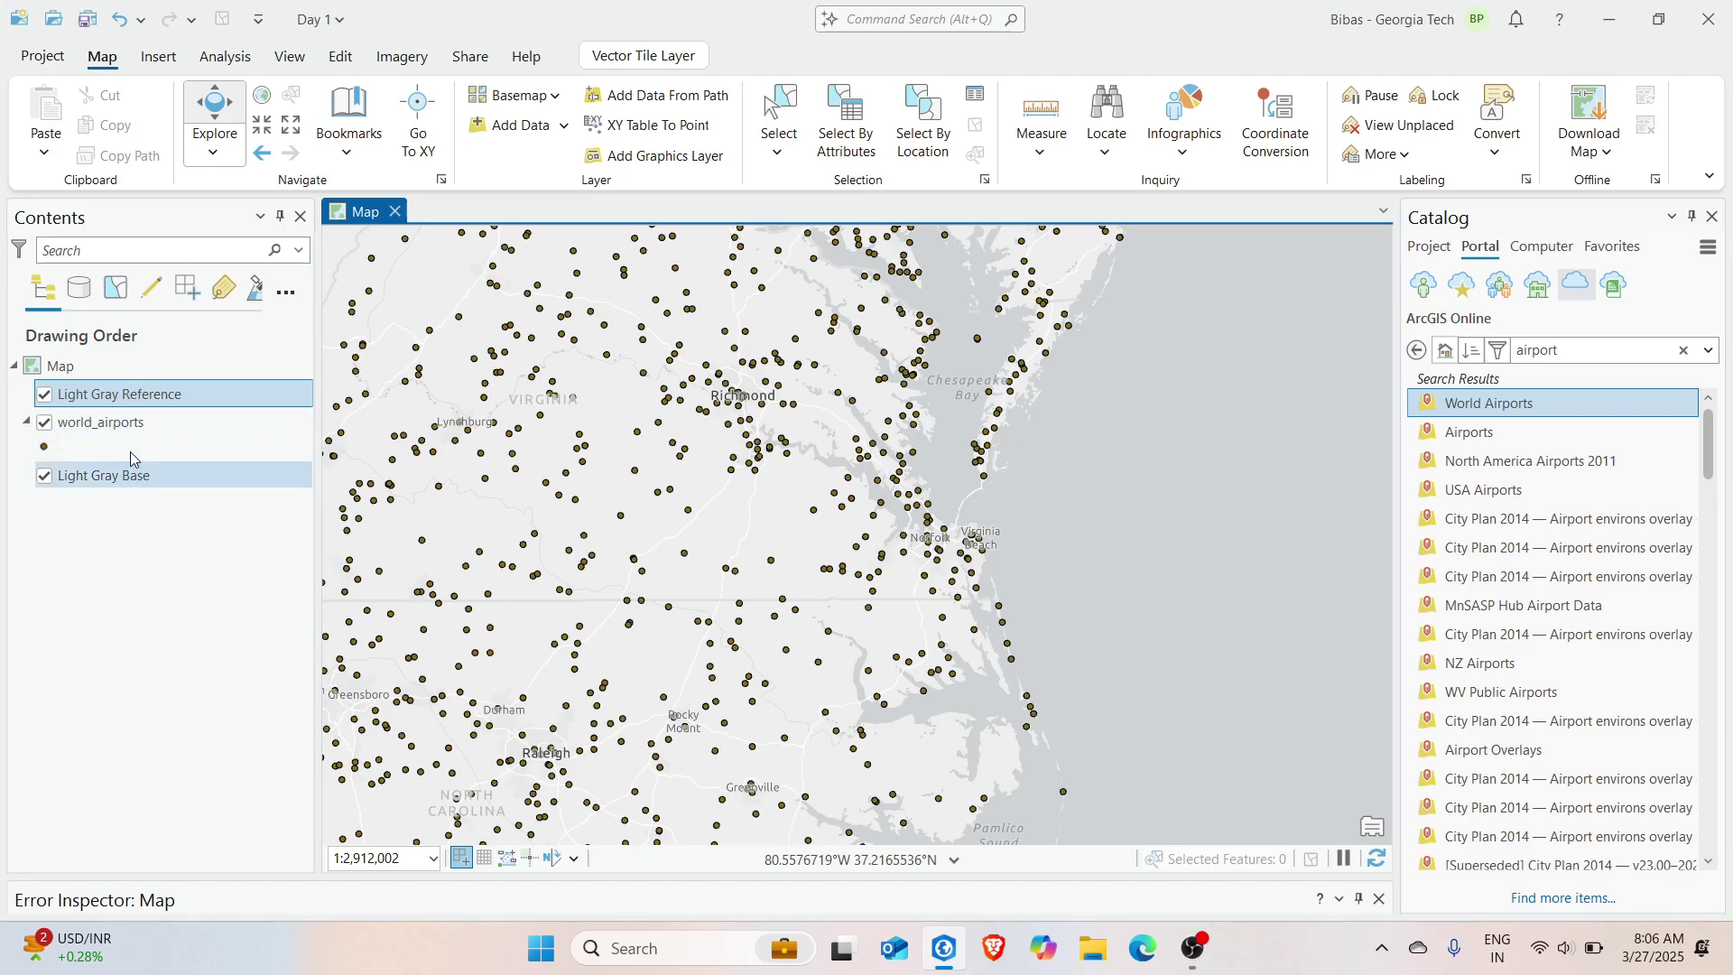
Toggle Light Gray Reference off and back on, and move world_airports above it in the drawing order
click(43, 395)
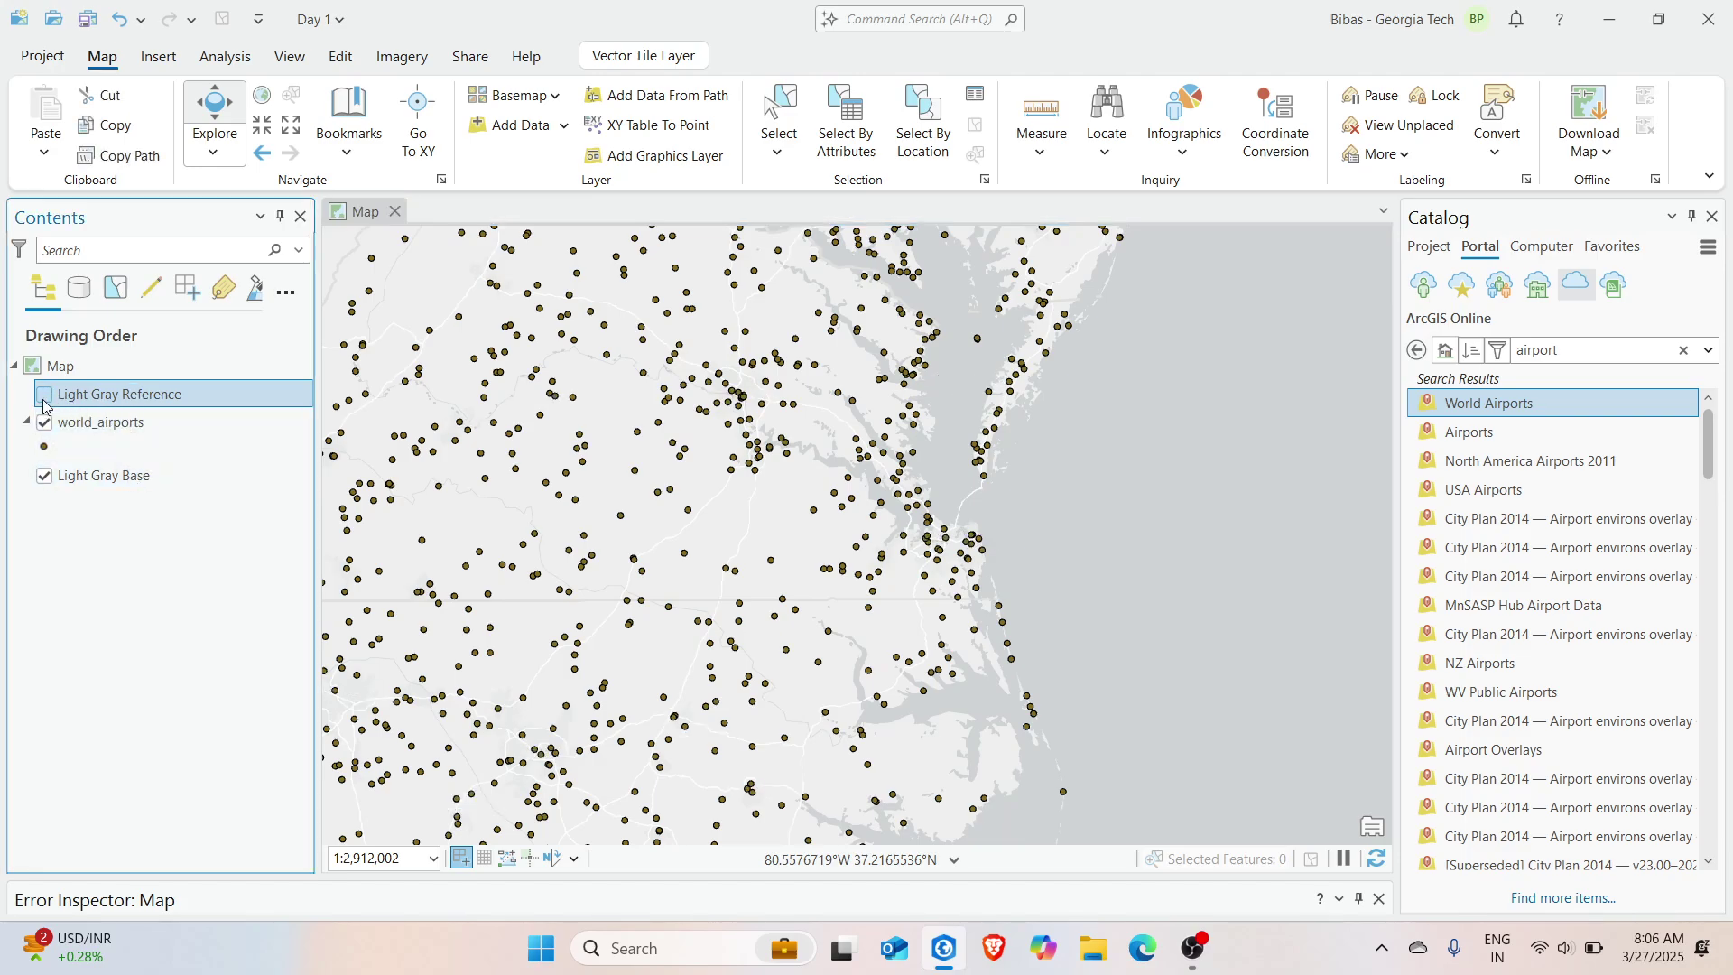
click(43, 395)
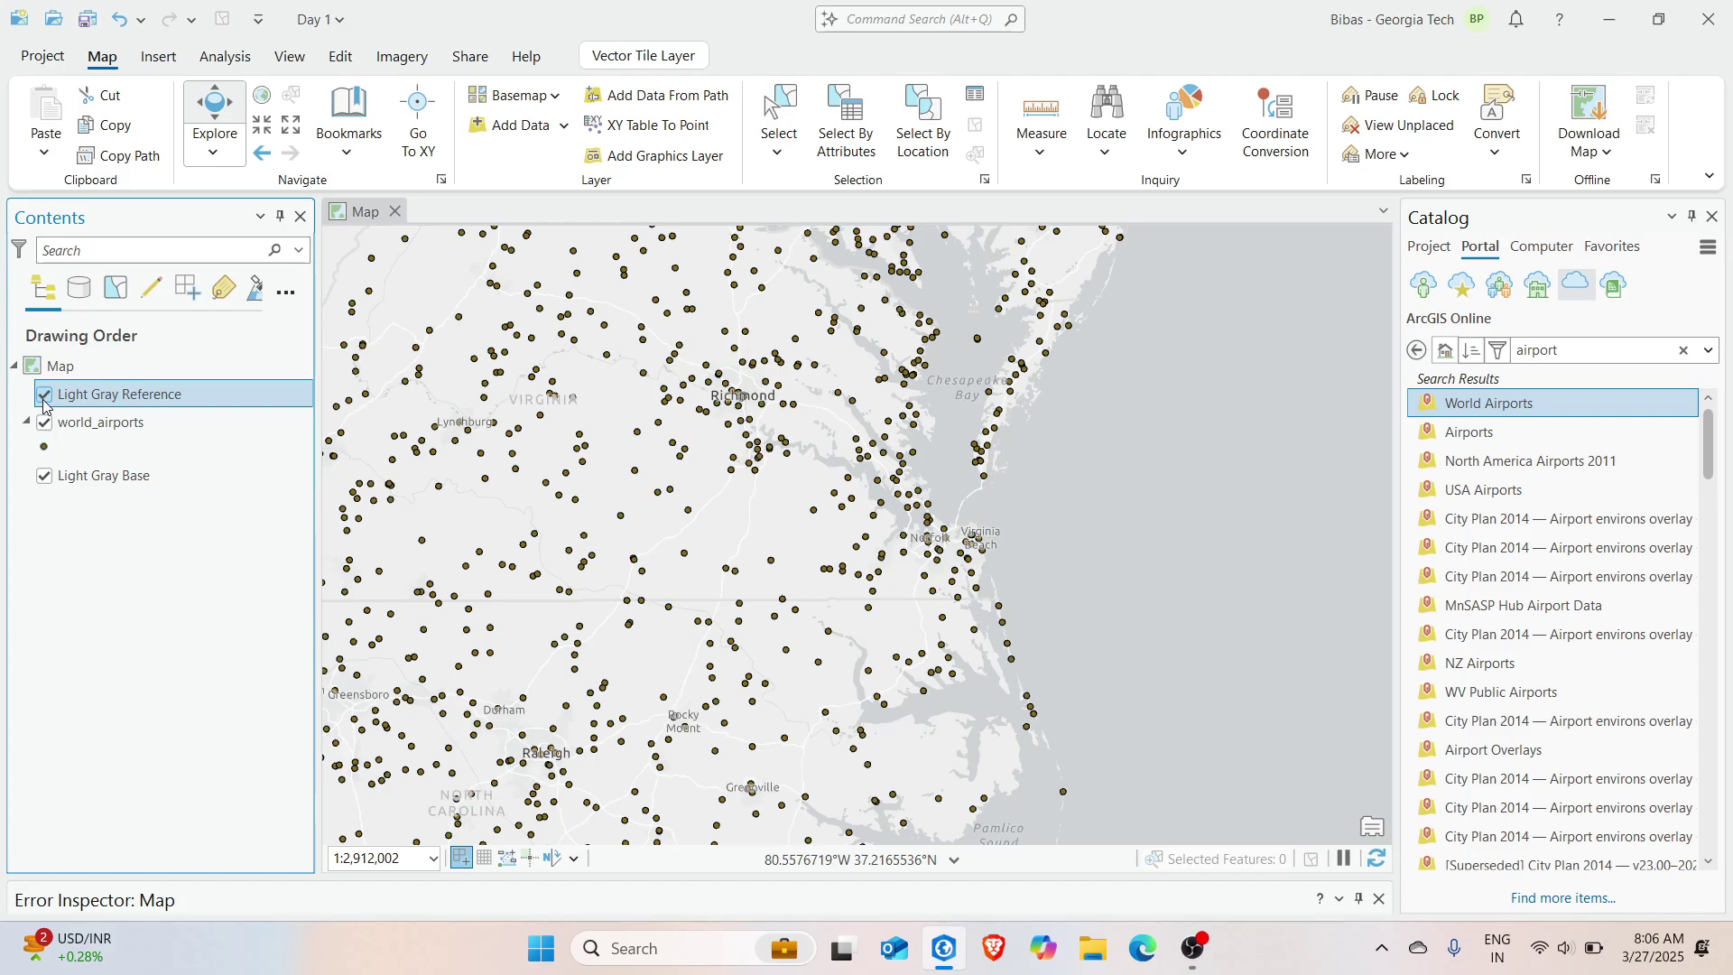
drag(88, 427, 94, 401)
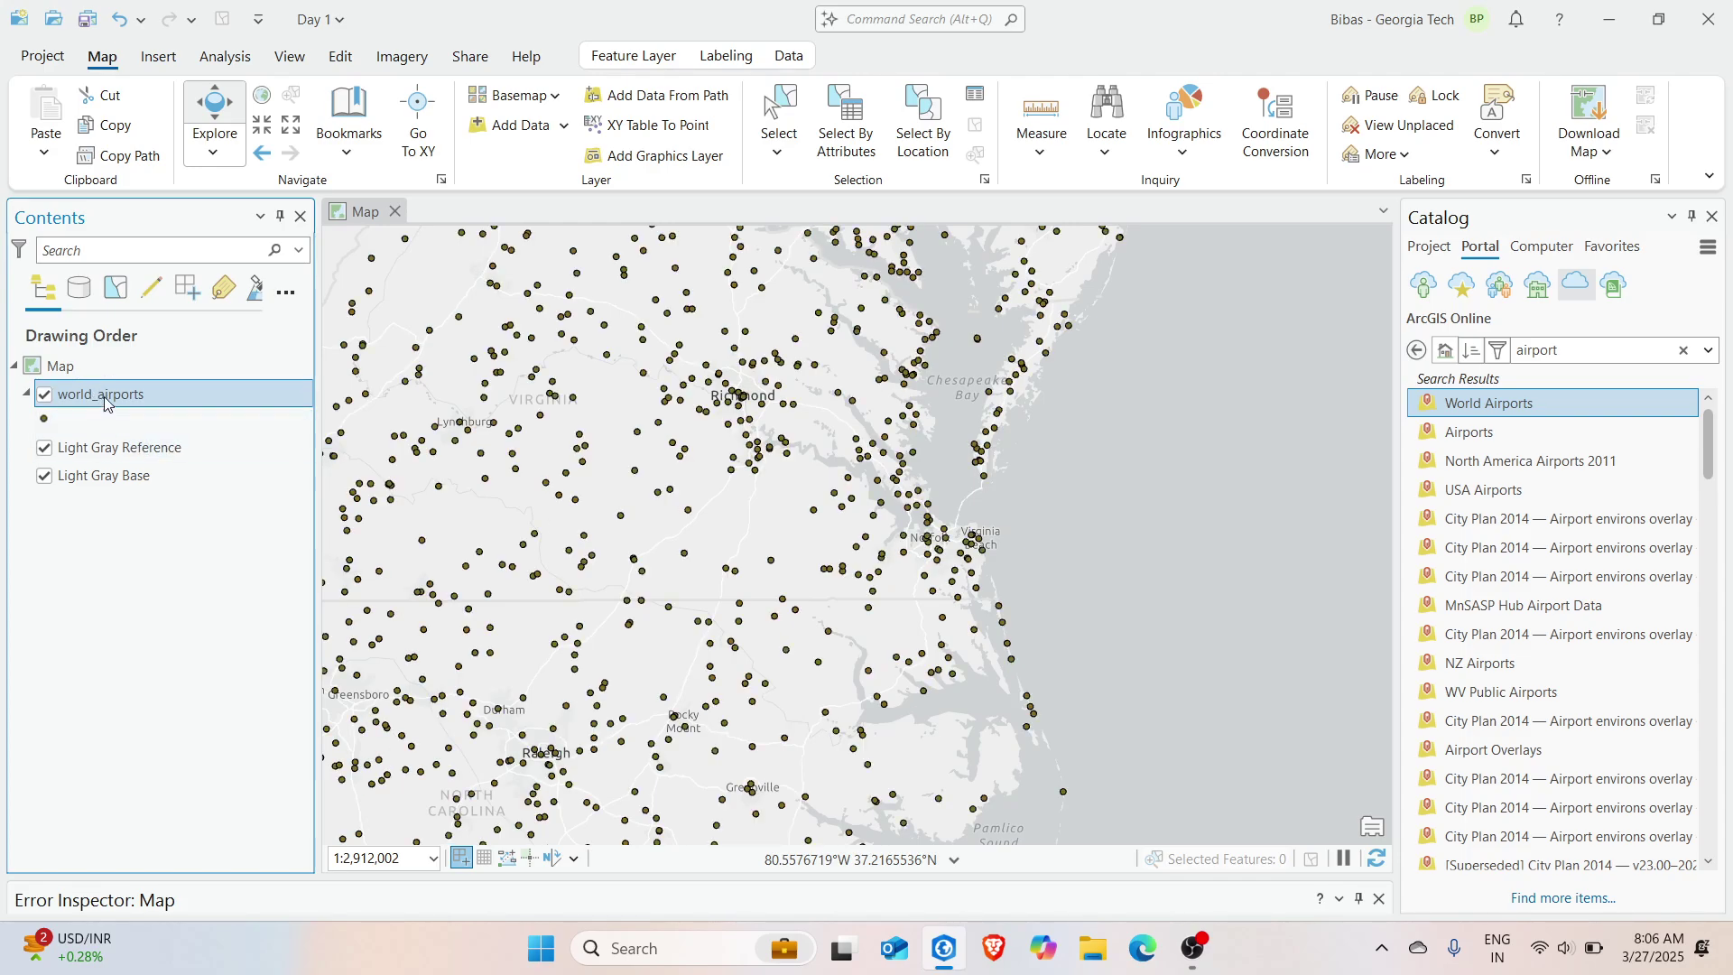
Open the world_airports attribute table, browse its records and fields across to the runway columns, and make the table taller
right_click(104, 406)
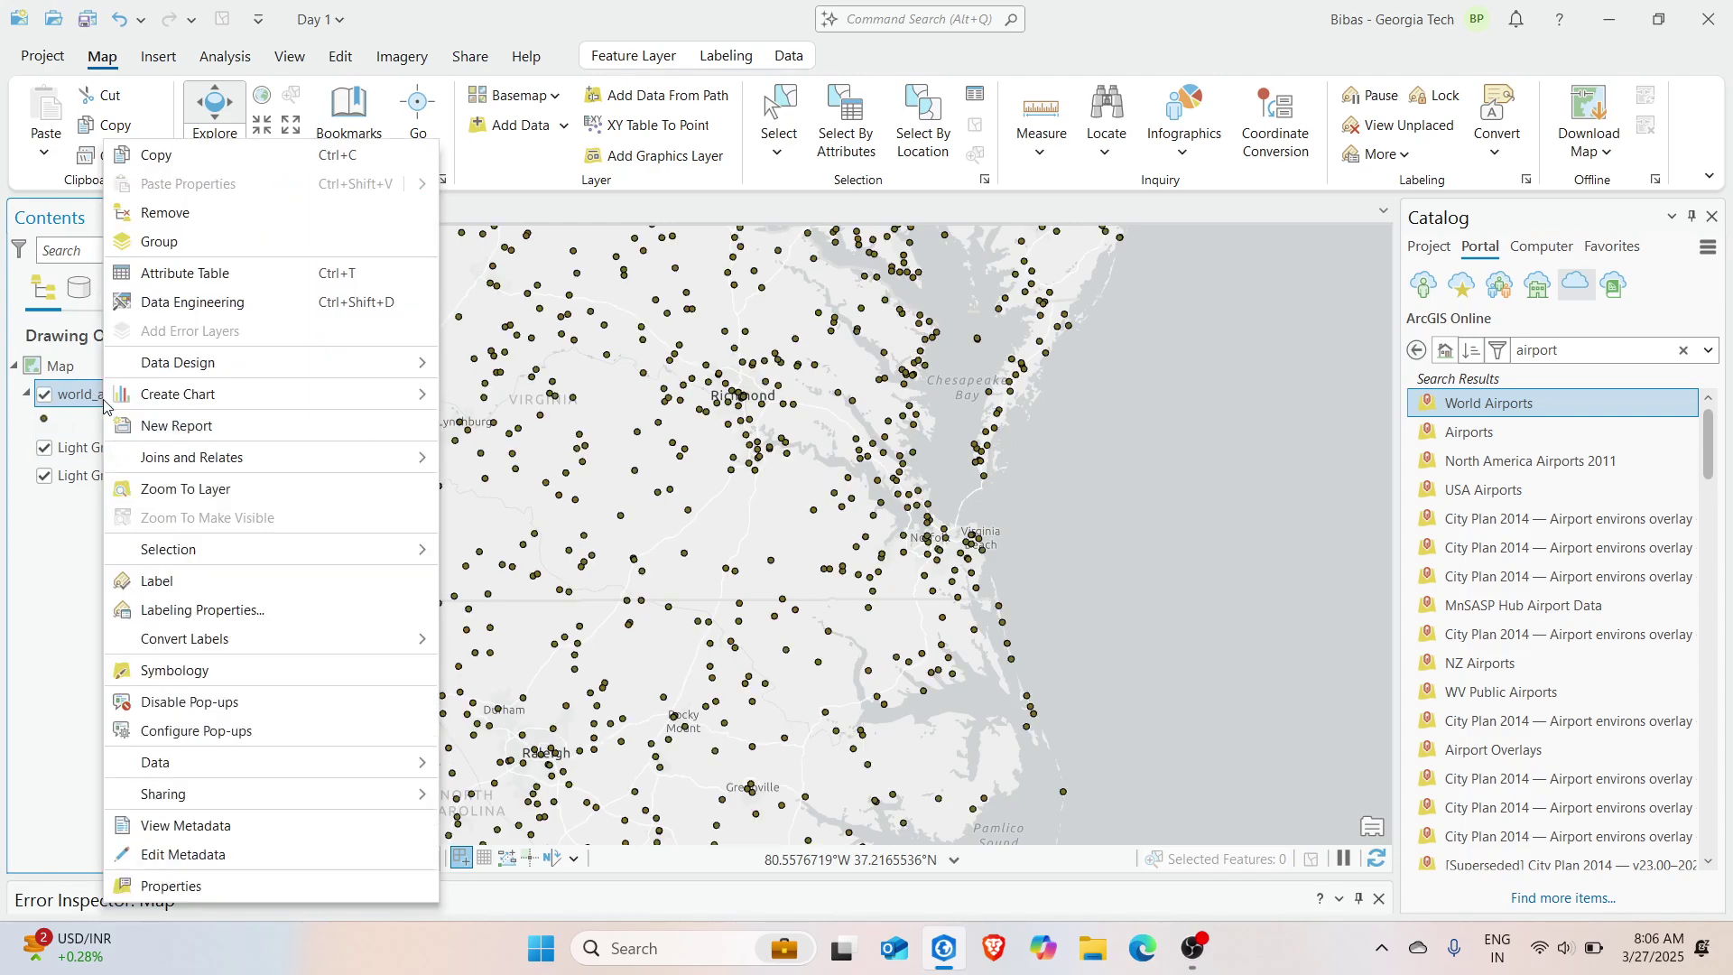
click(218, 272)
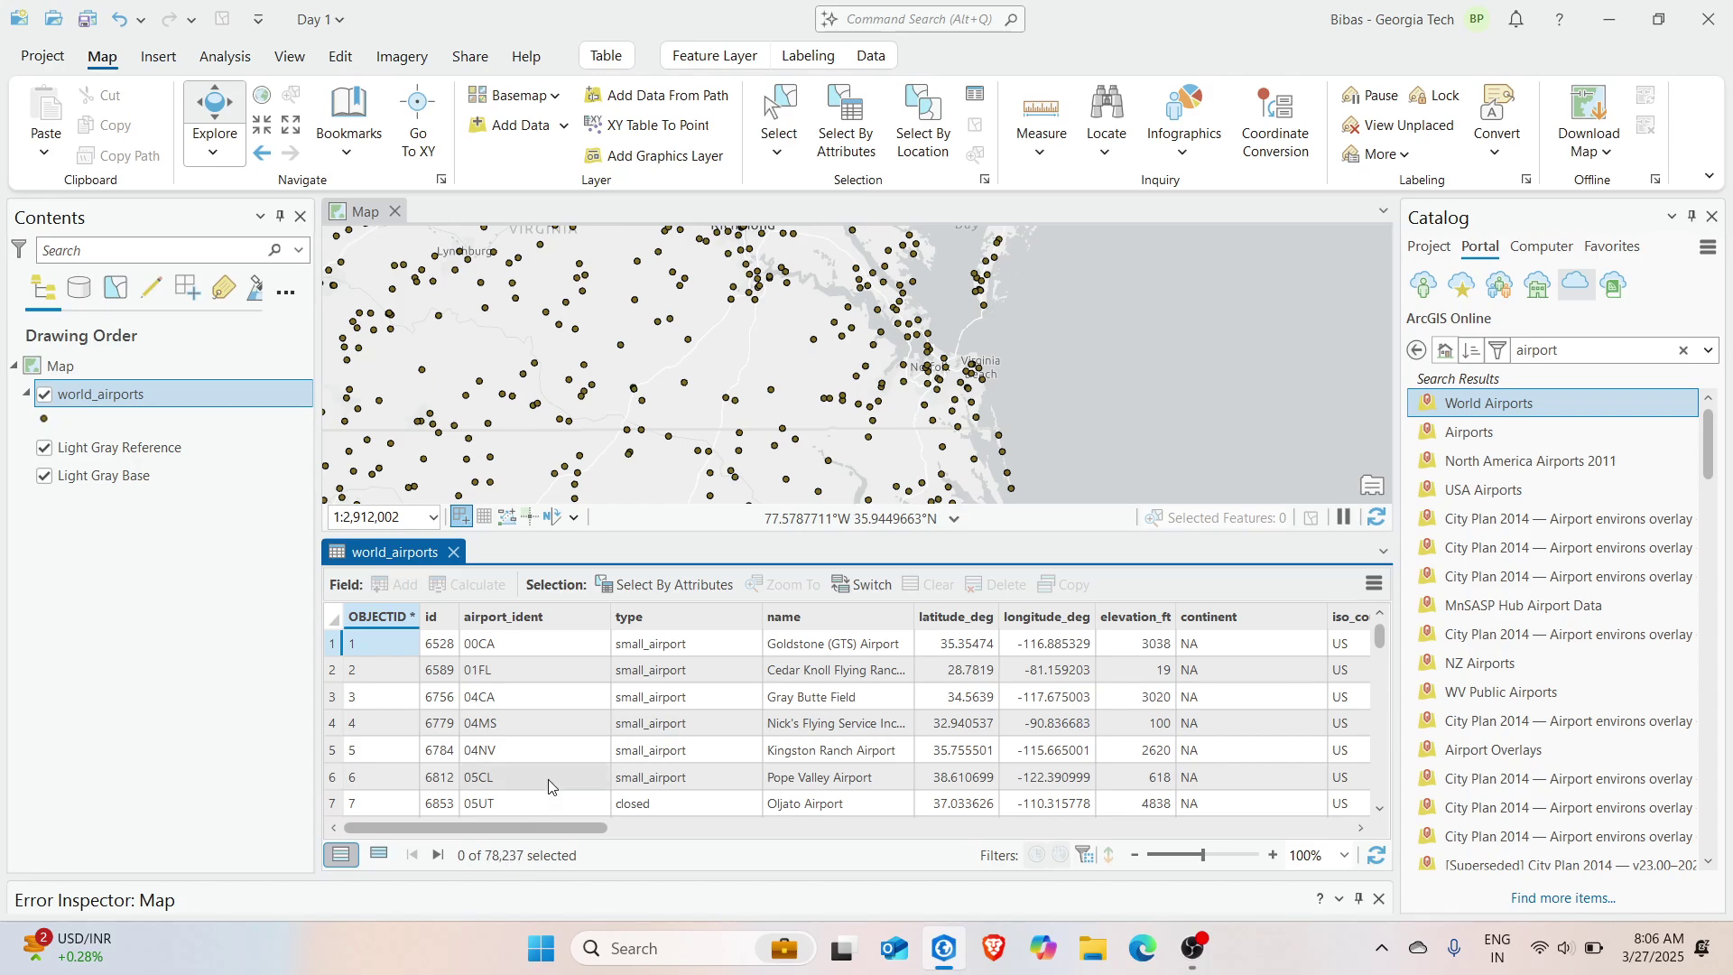
drag(541, 828, 316, 817)
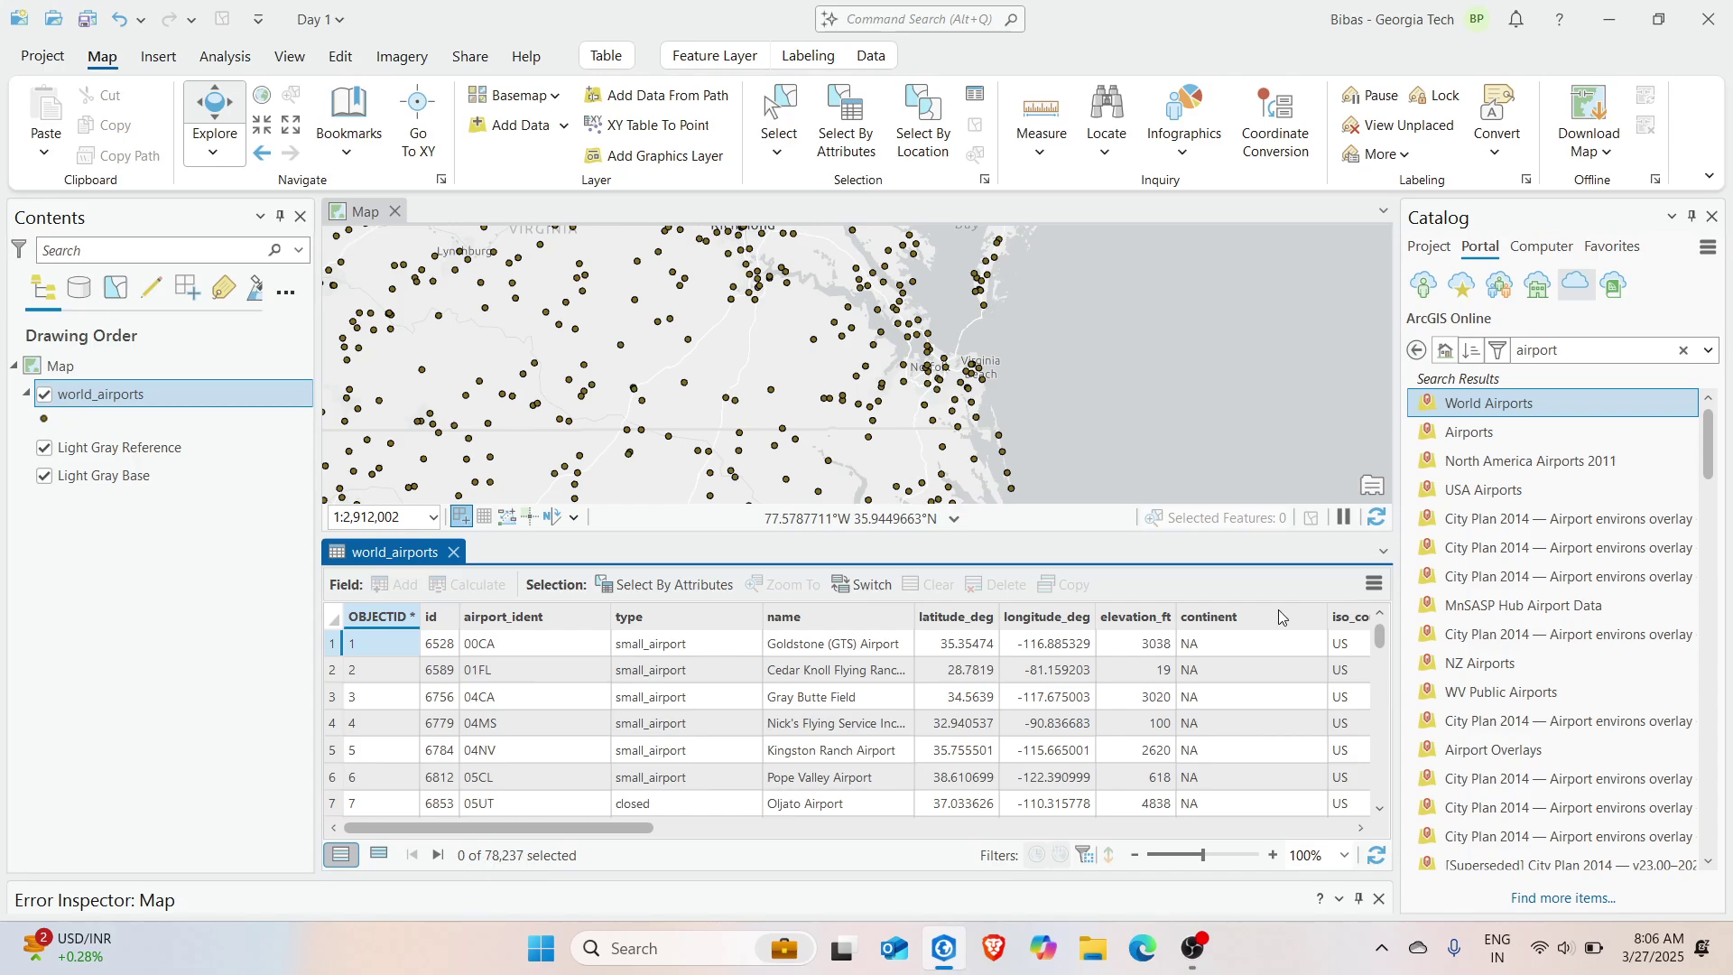
scroll(825, 722, down, 15)
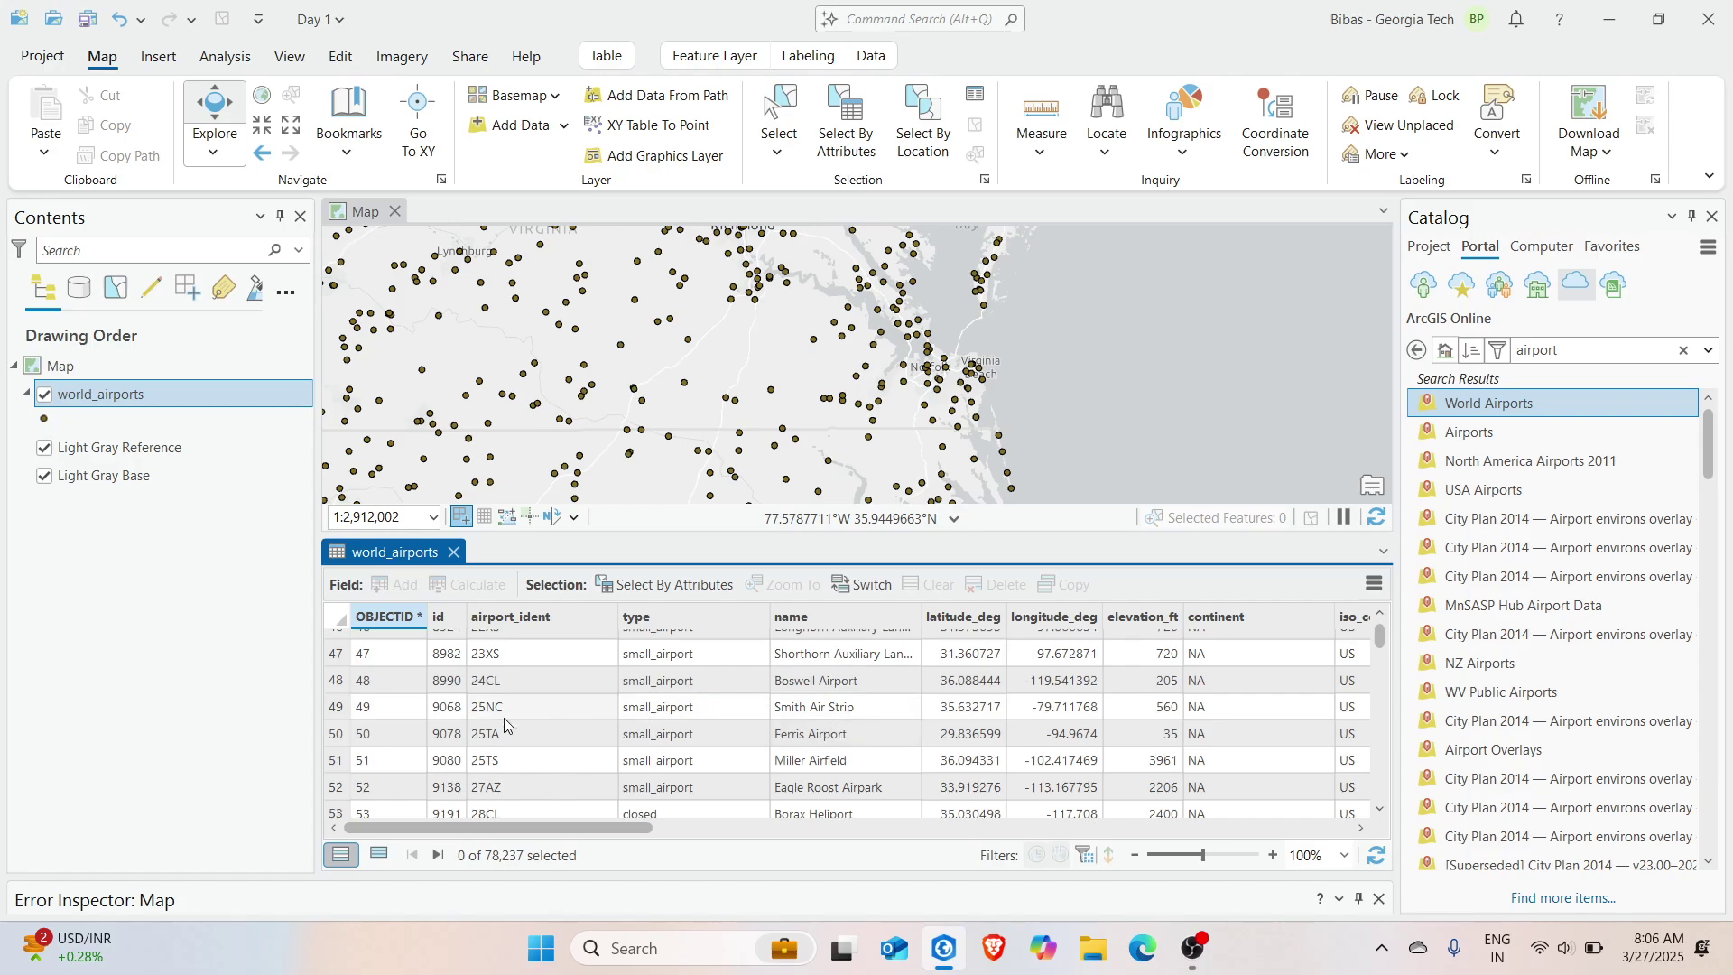
scroll(505, 718, up, 7)
drag(563, 827, 1141, 880)
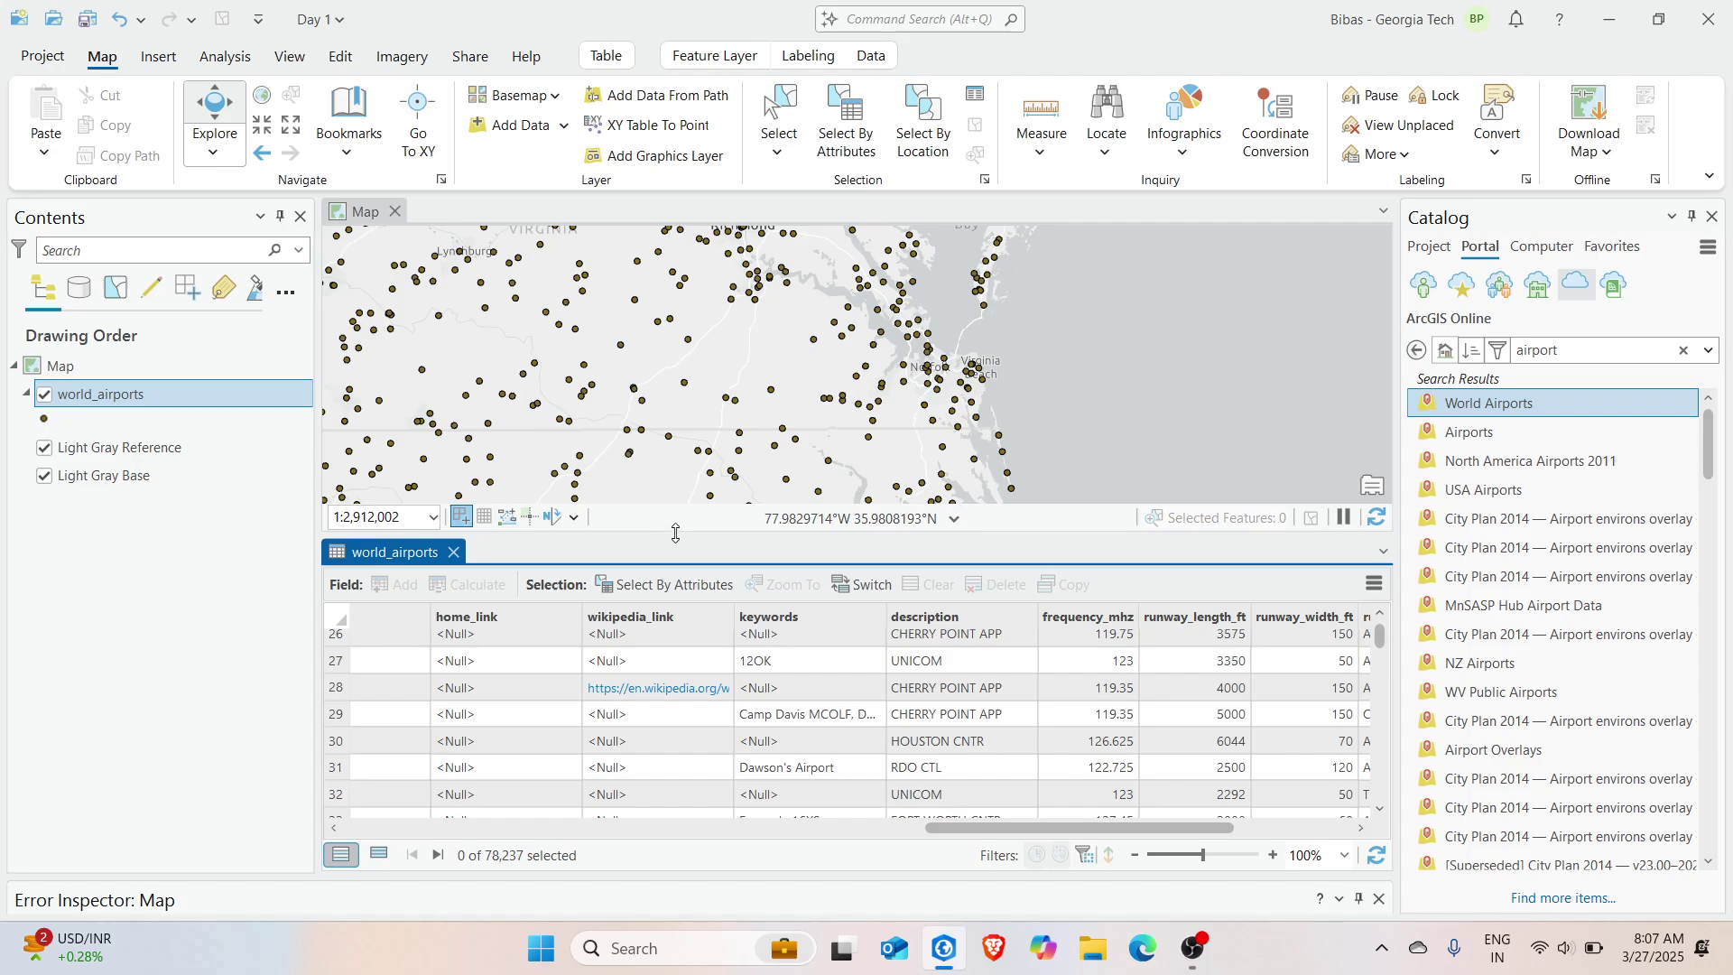
drag(675, 532, 674, 435)
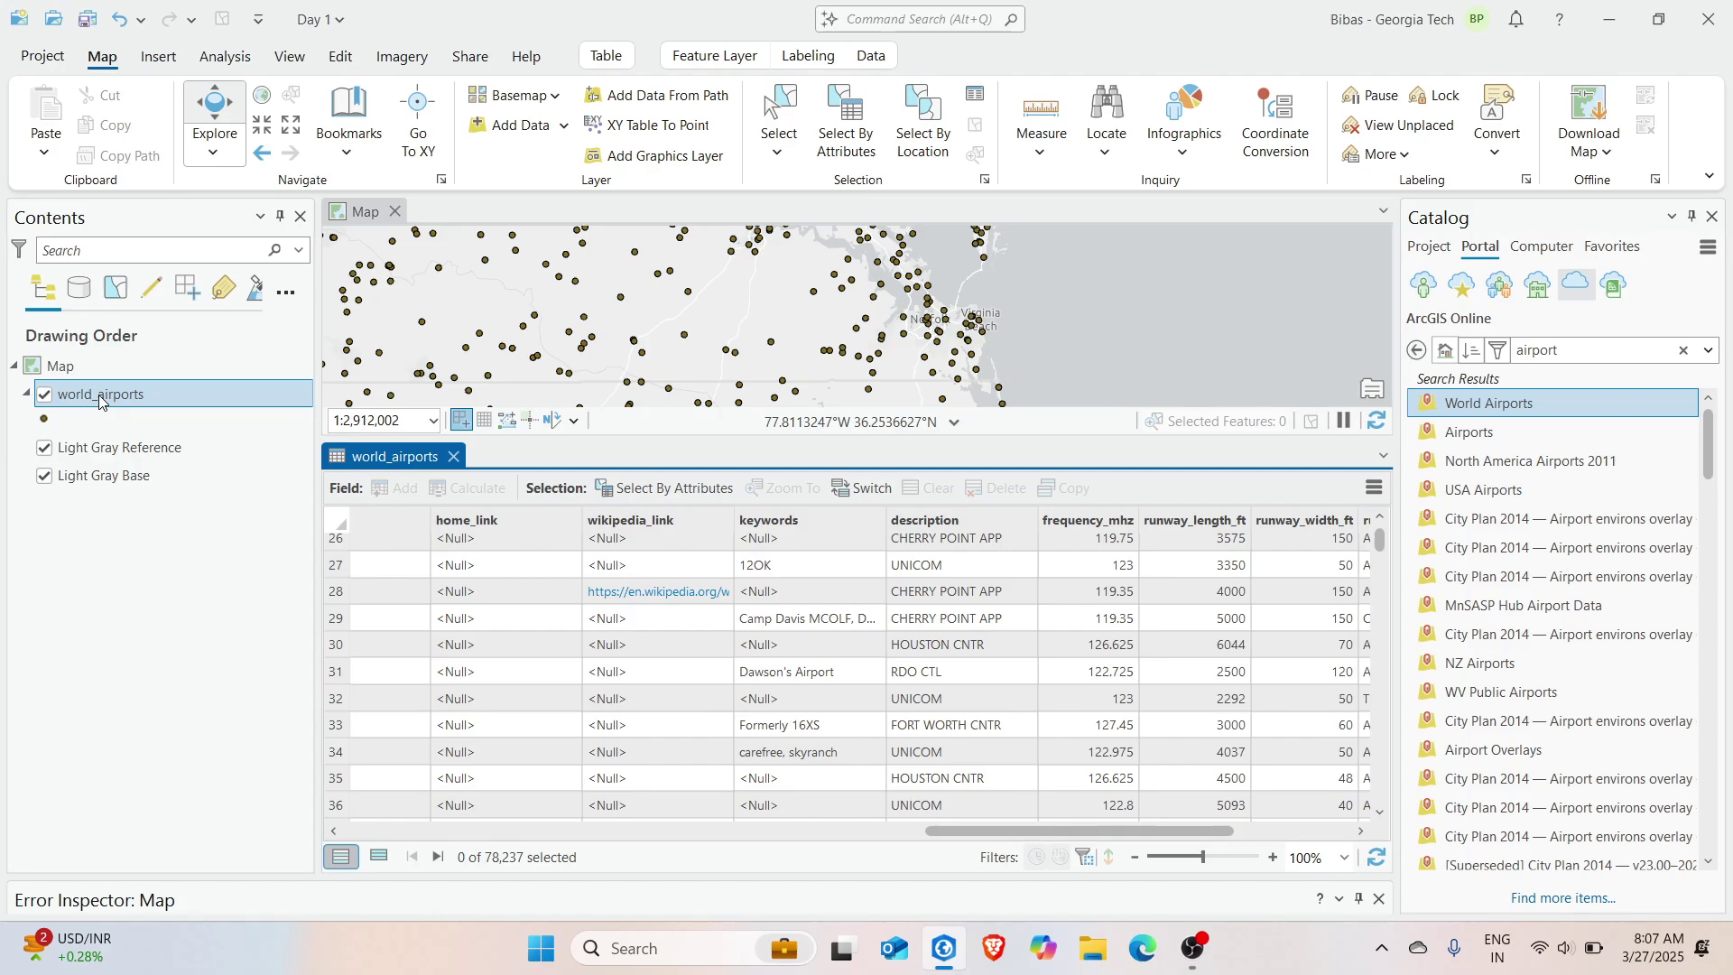
Review the world_airports data source properties, including the URL, geometry type and Z and M values, and close the layer properties
right_click(100, 397)
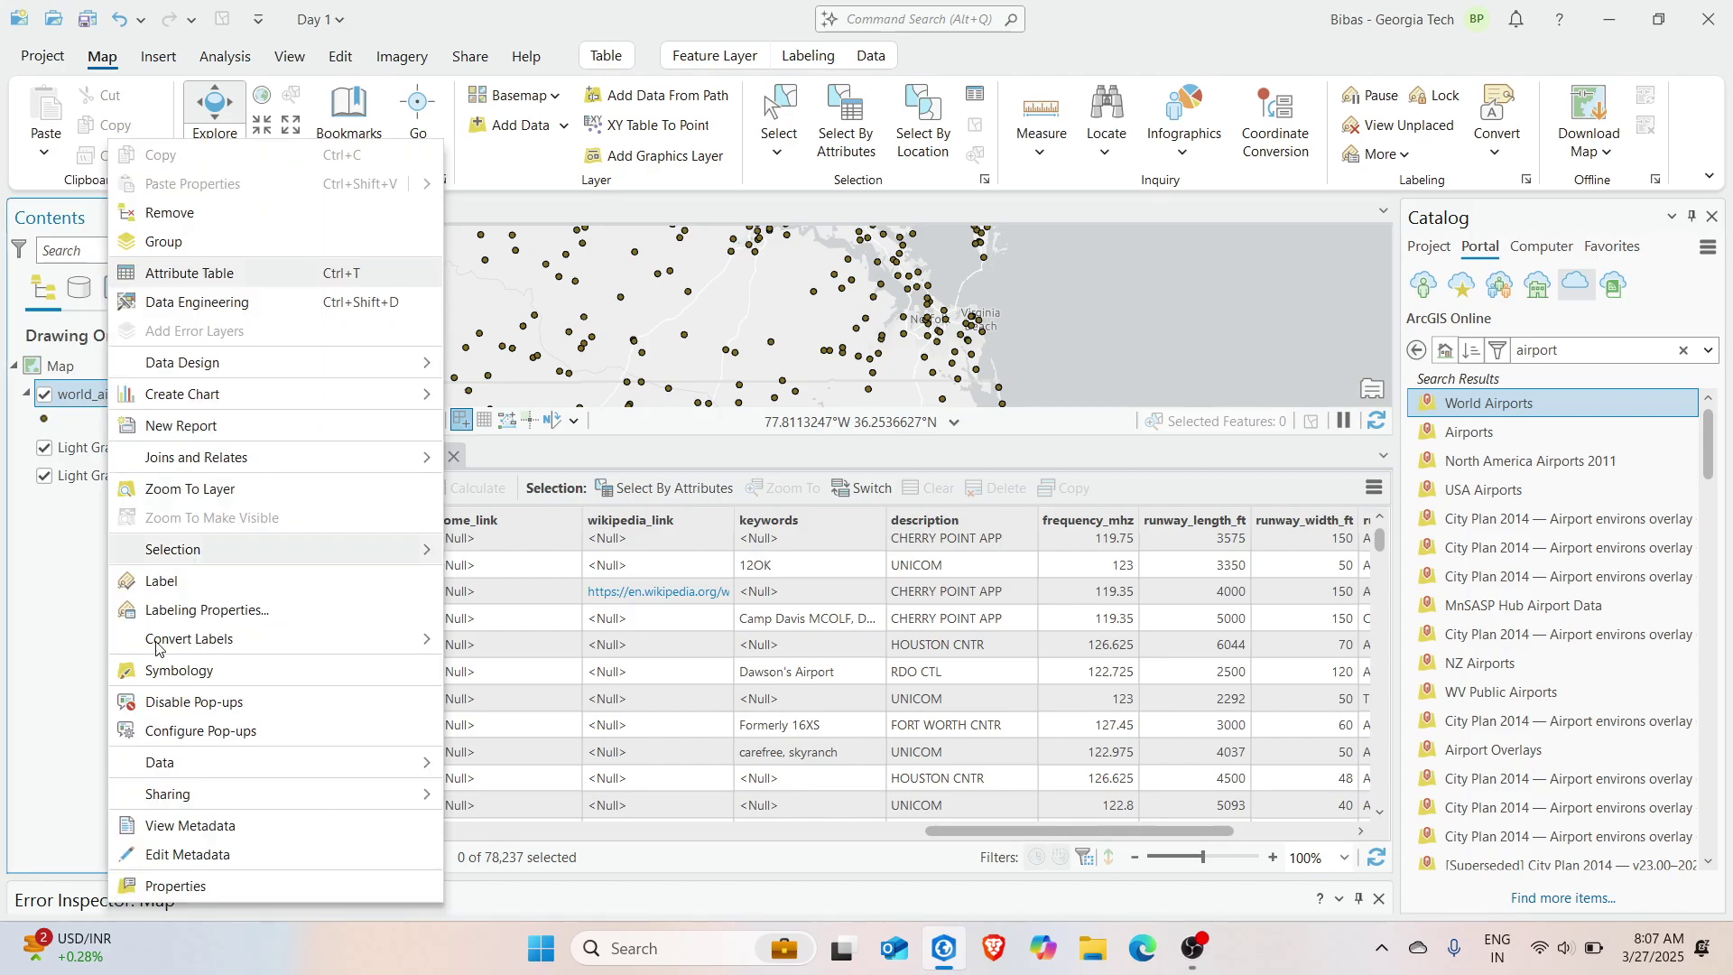
click(175, 885)
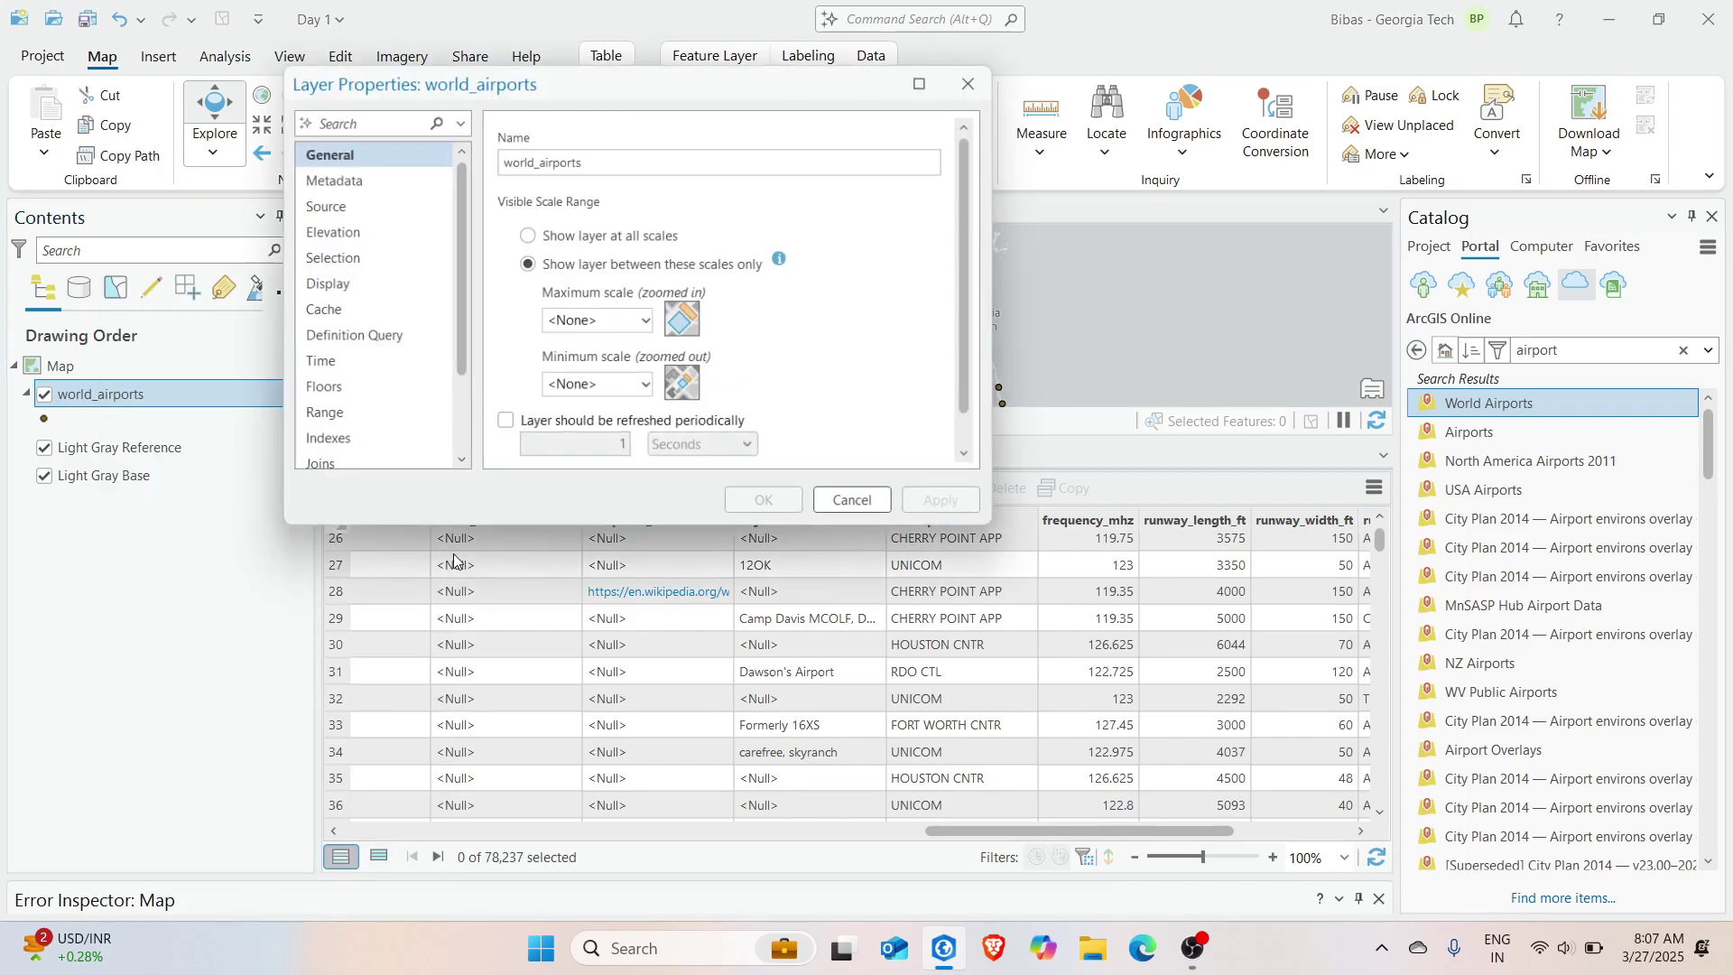
click(338, 205)
click(794, 196)
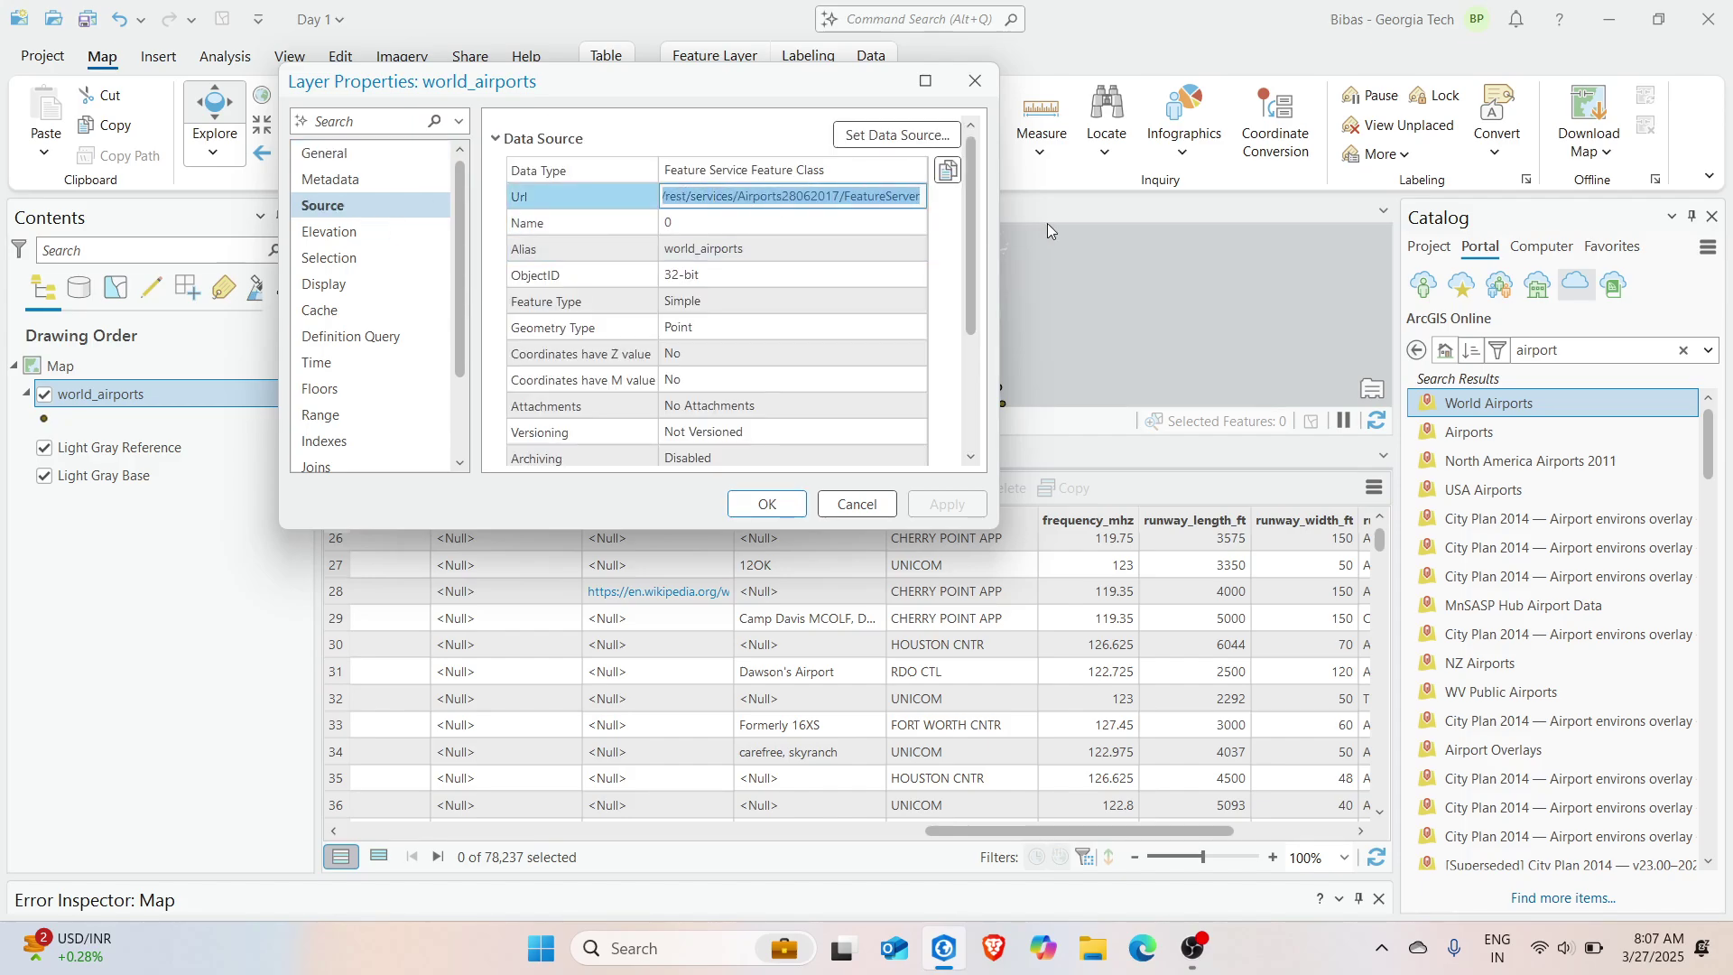
click(740, 223)
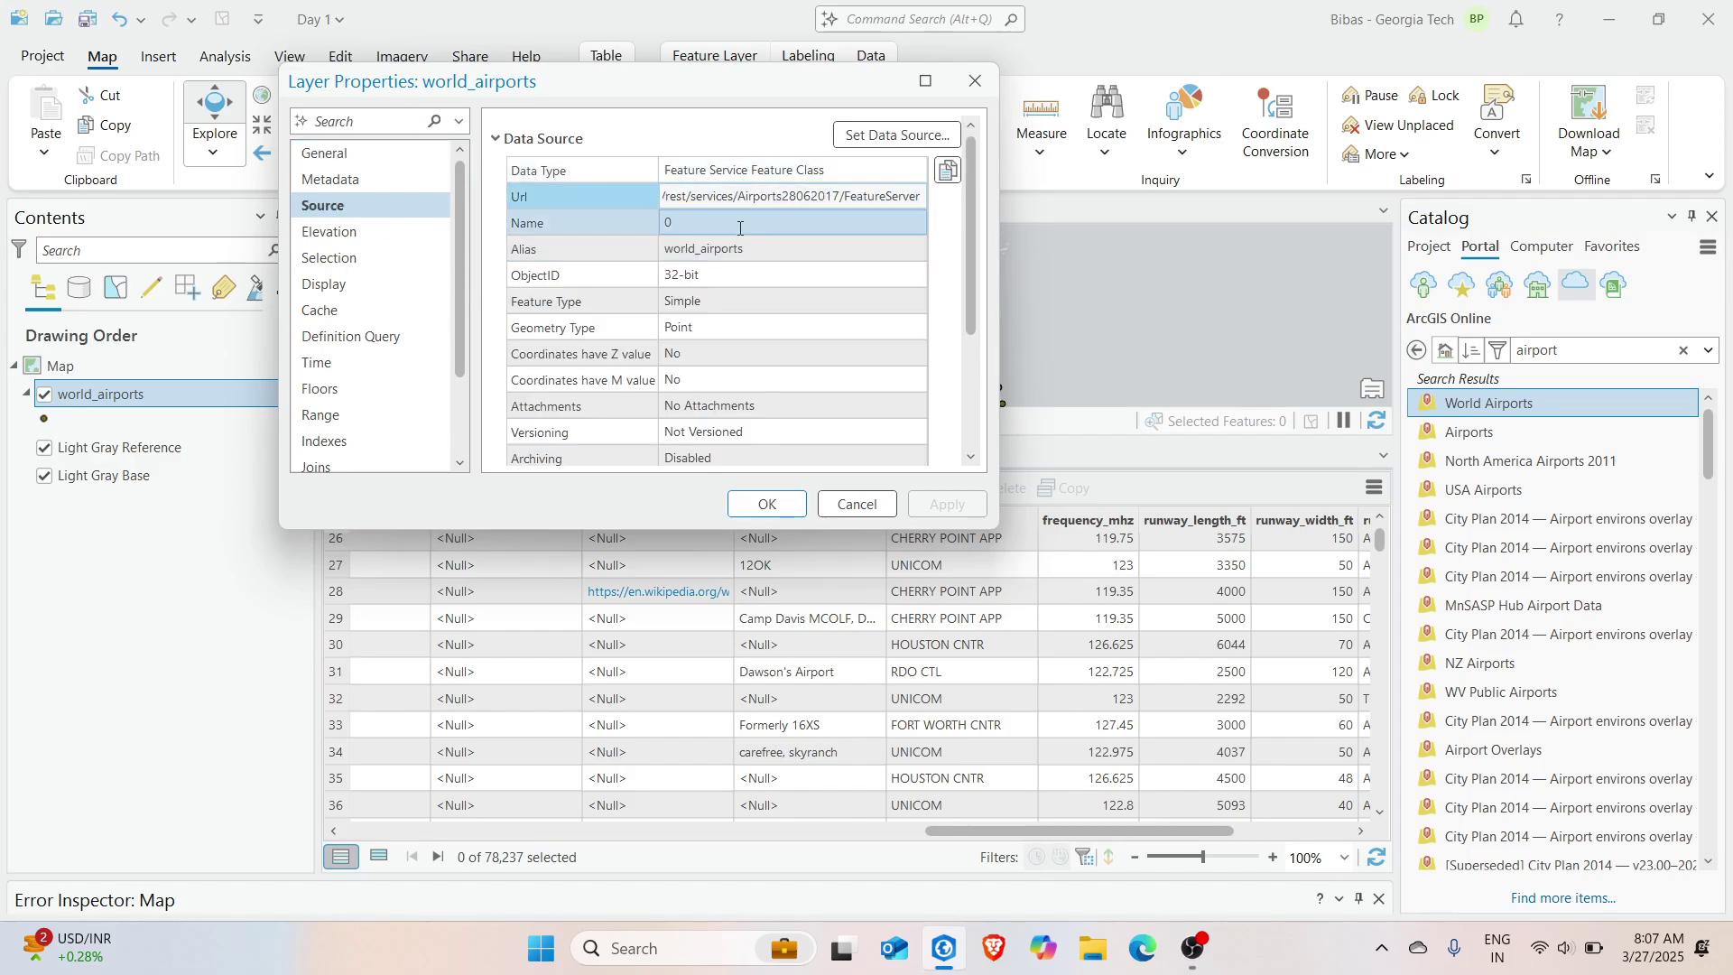
click(711, 322)
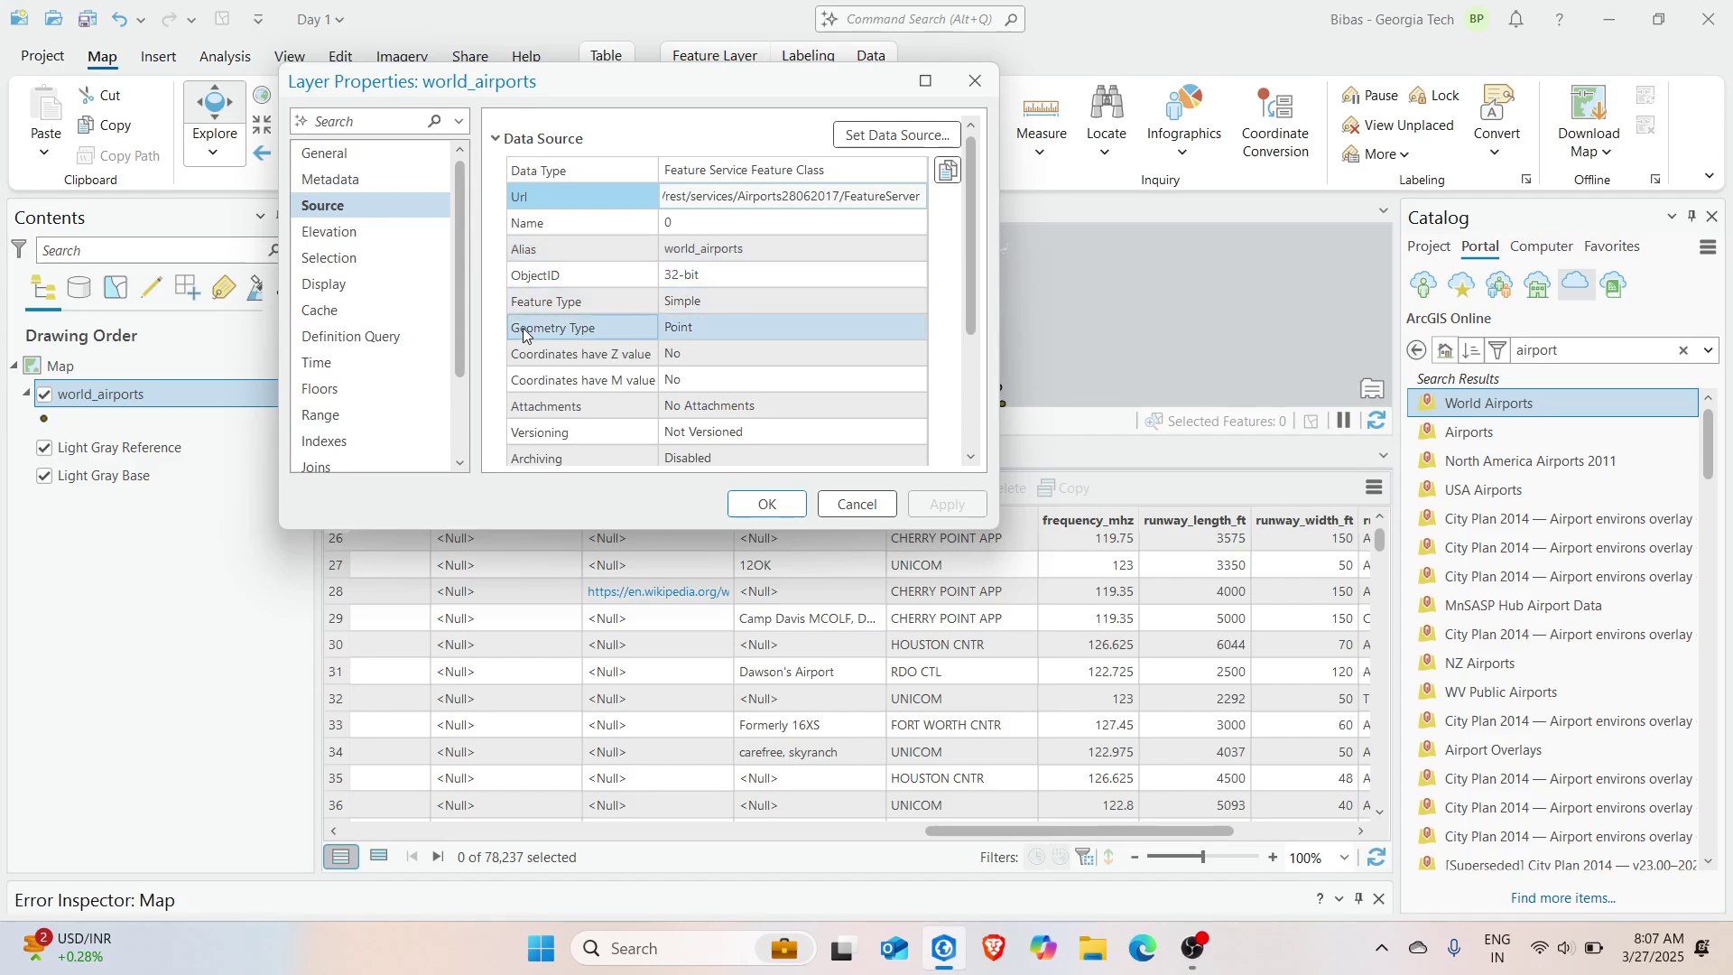
click(697, 327)
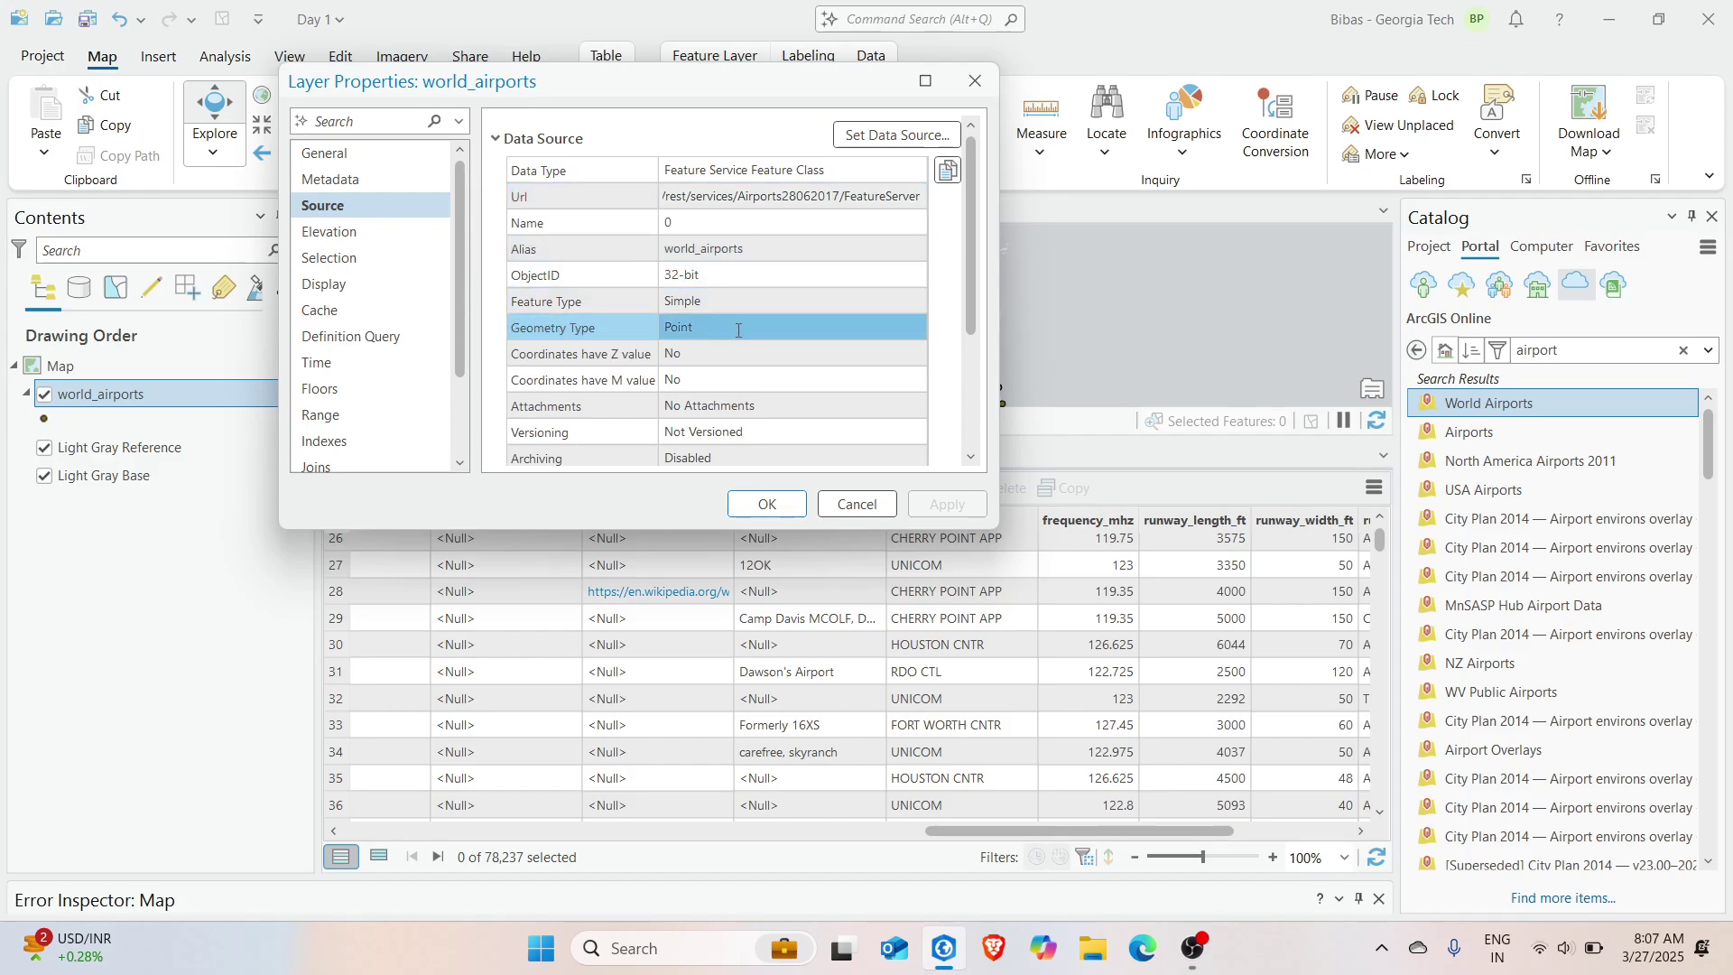
scroll(738, 331, down, 2)
click(740, 218)
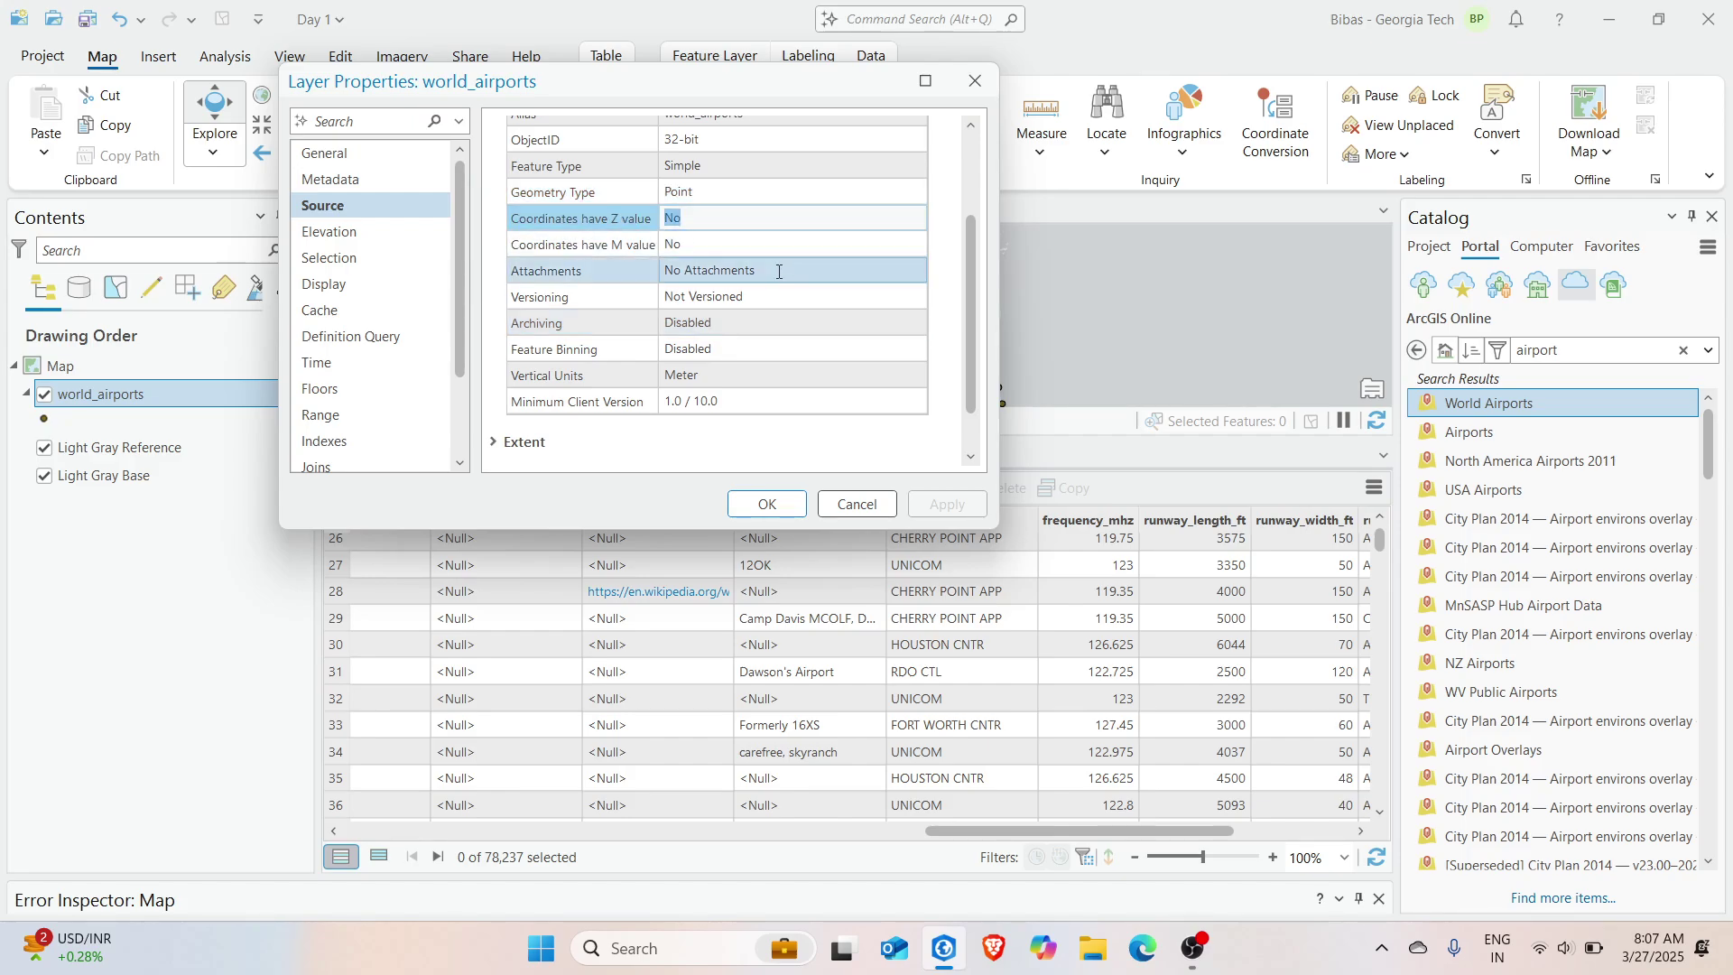
click(699, 244)
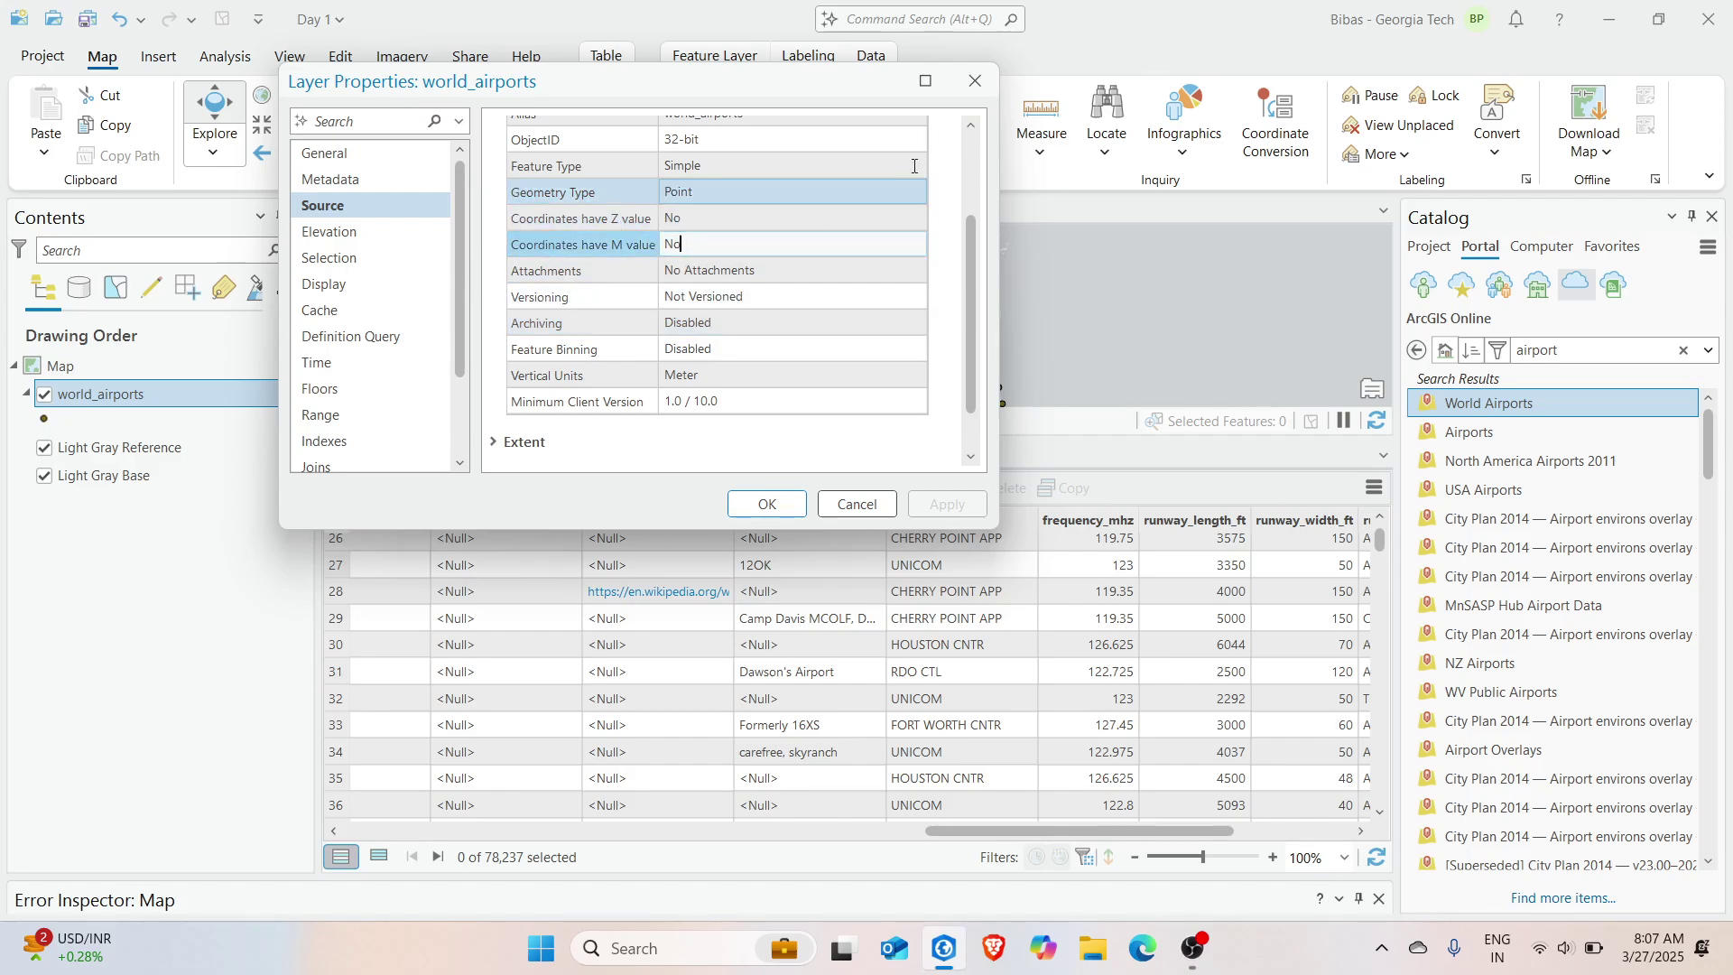
click(974, 80)
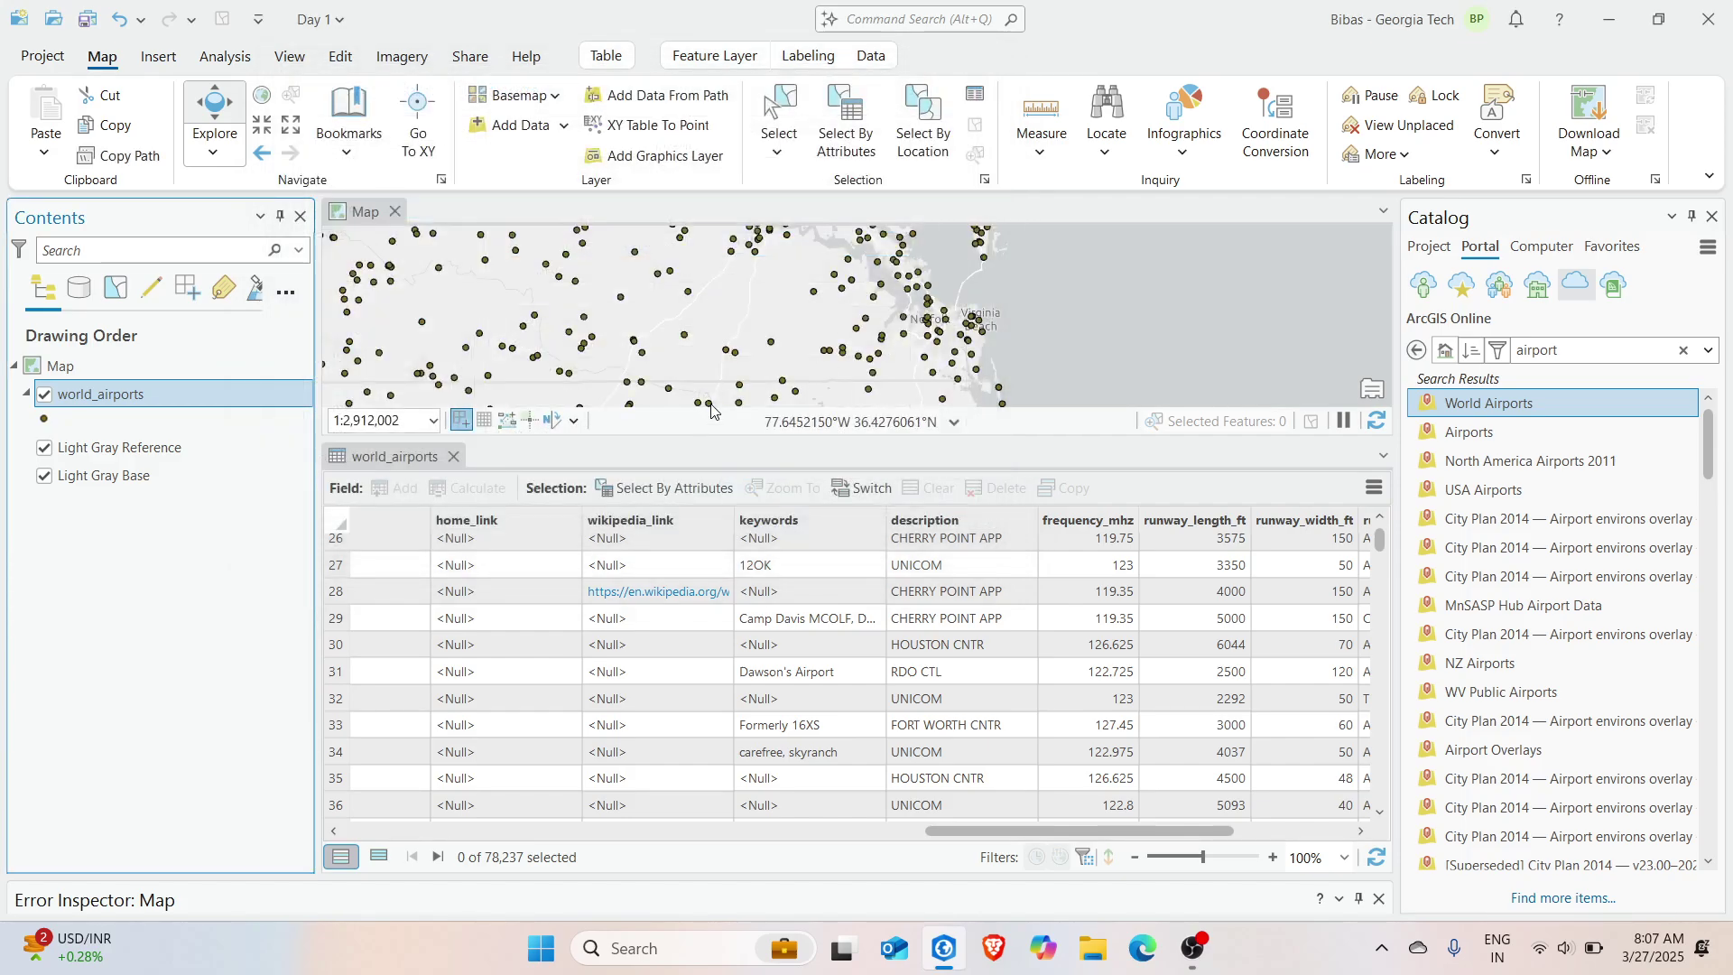
Make the attribute table shorter, browse the airport records past row 200, and highlight the elevation_ft field
drag(709, 439, 710, 551)
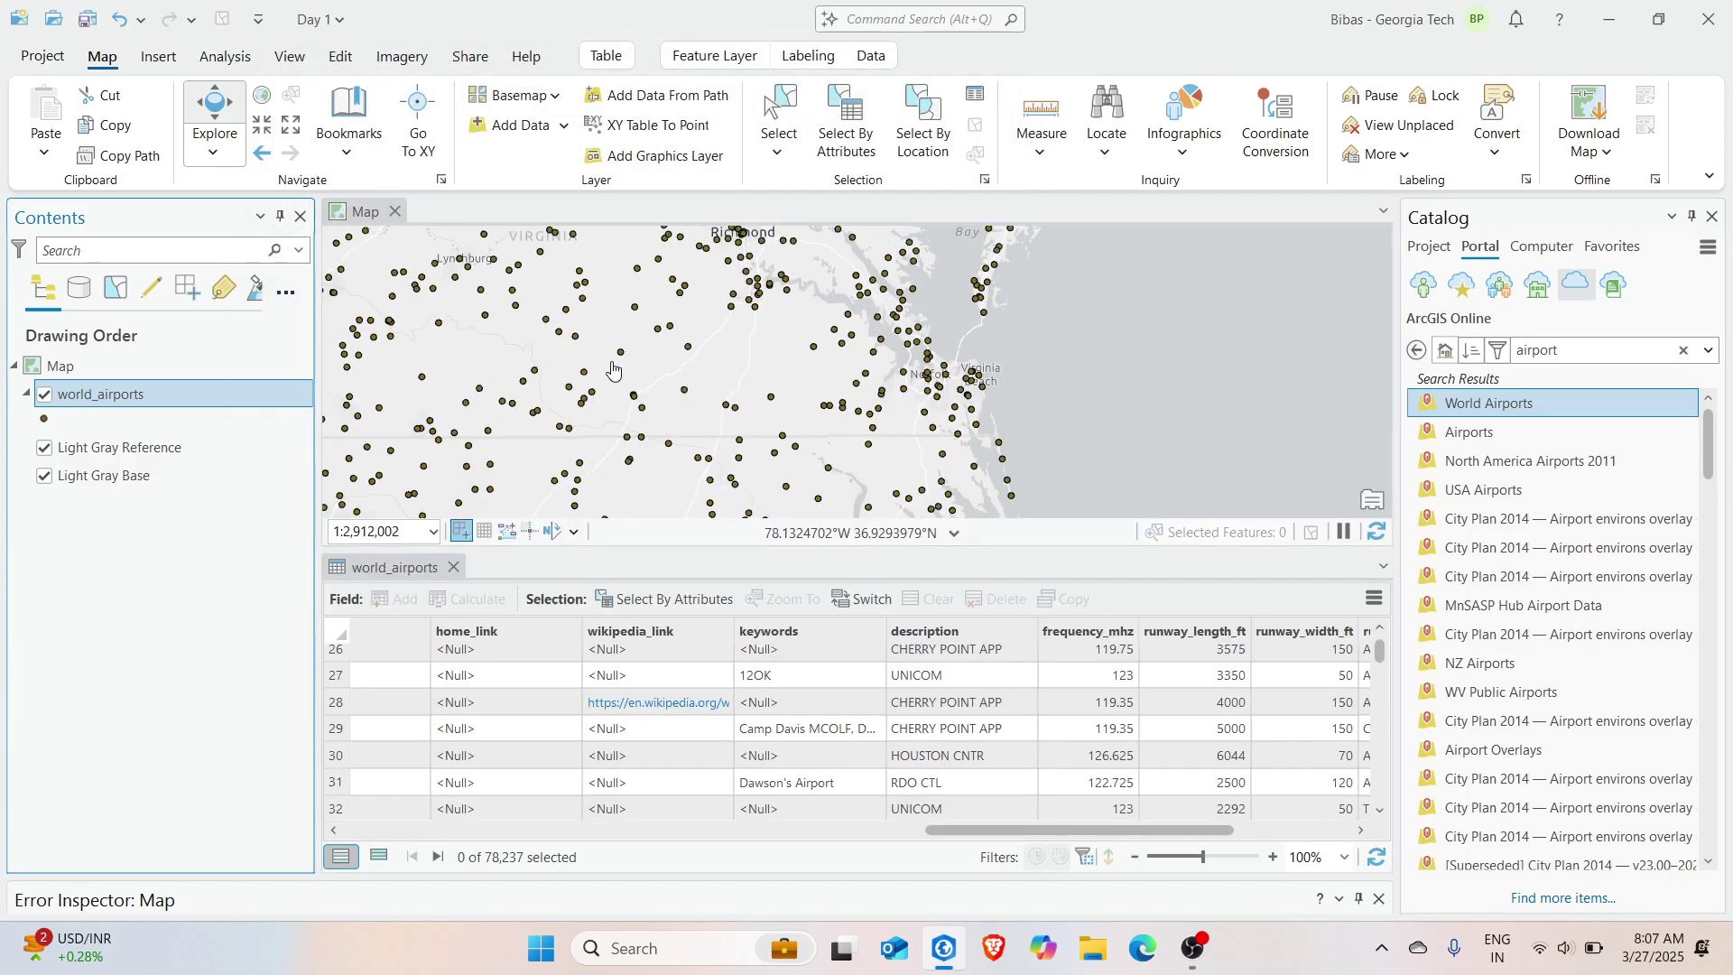
click(614, 372)
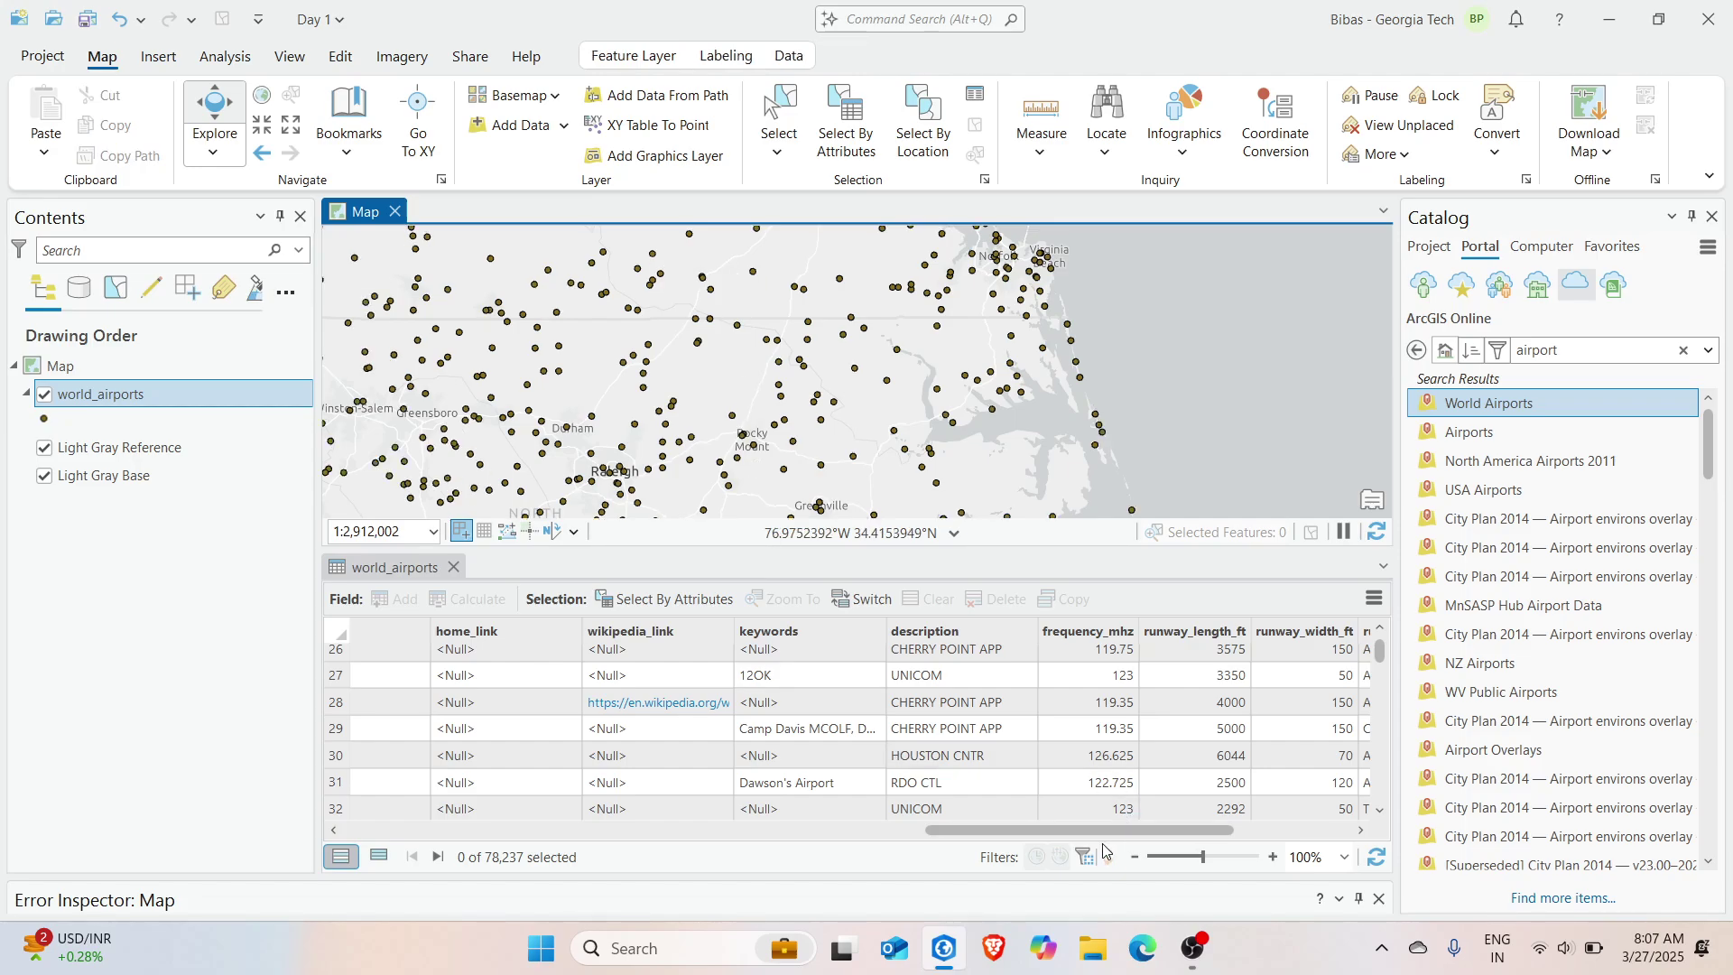
drag(1115, 831, 577, 829)
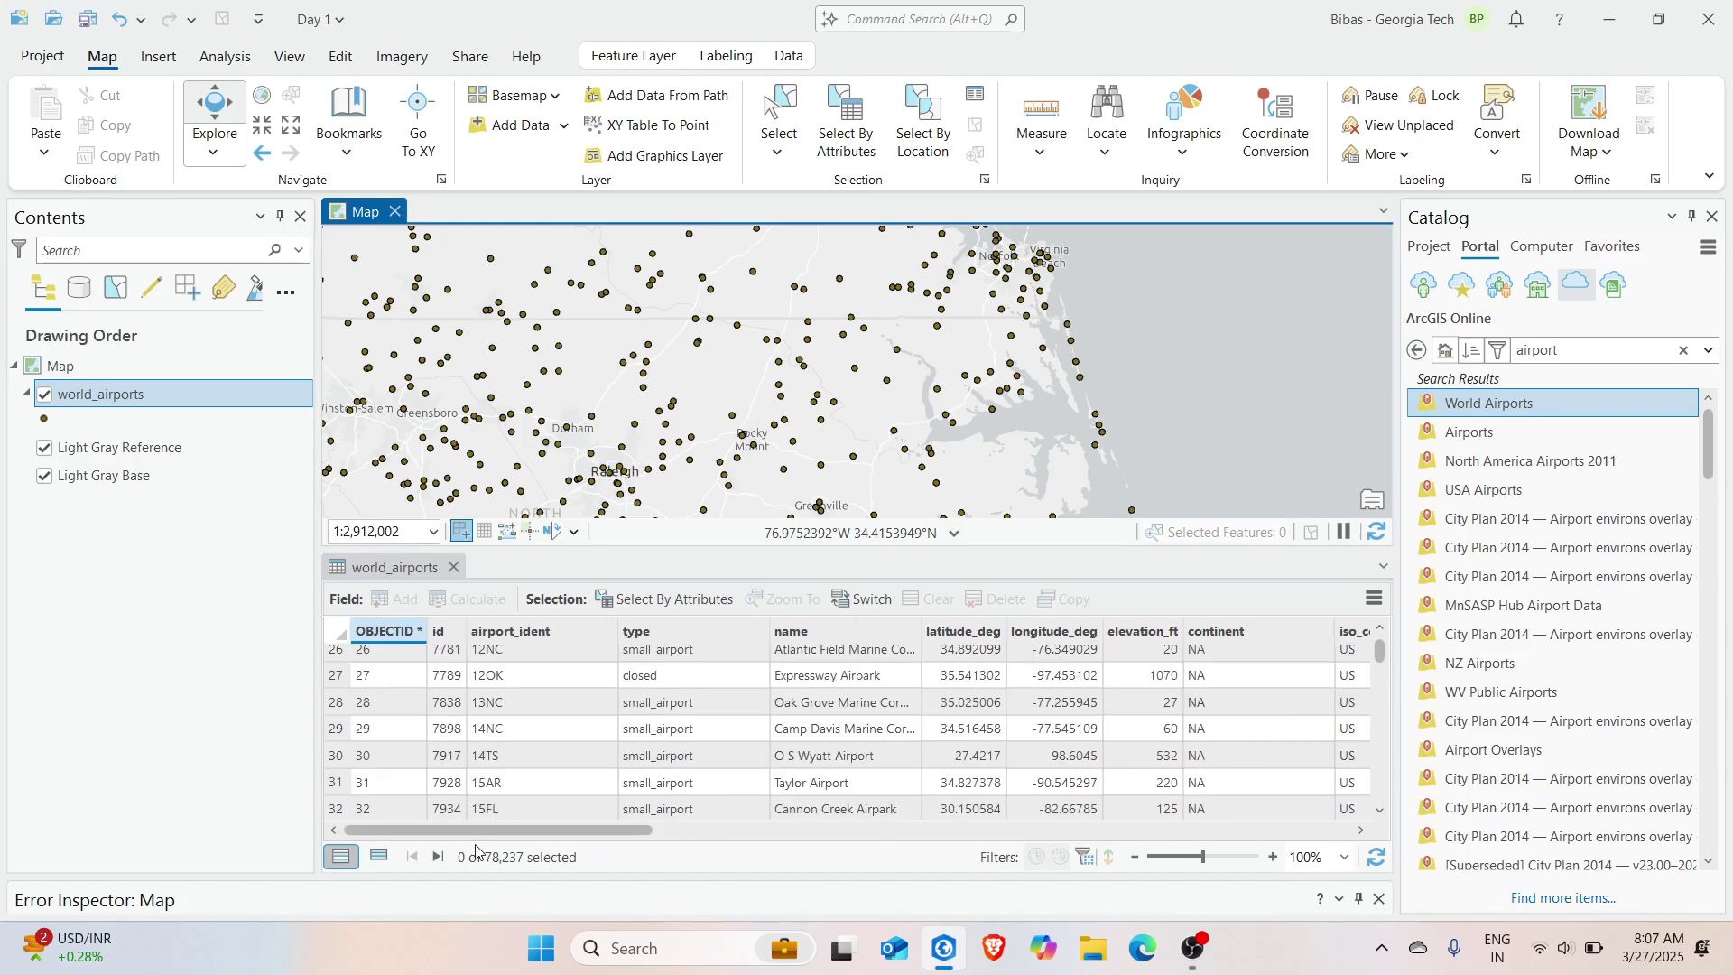
scroll(903, 726, down, 5)
scroll(871, 760, down, 20)
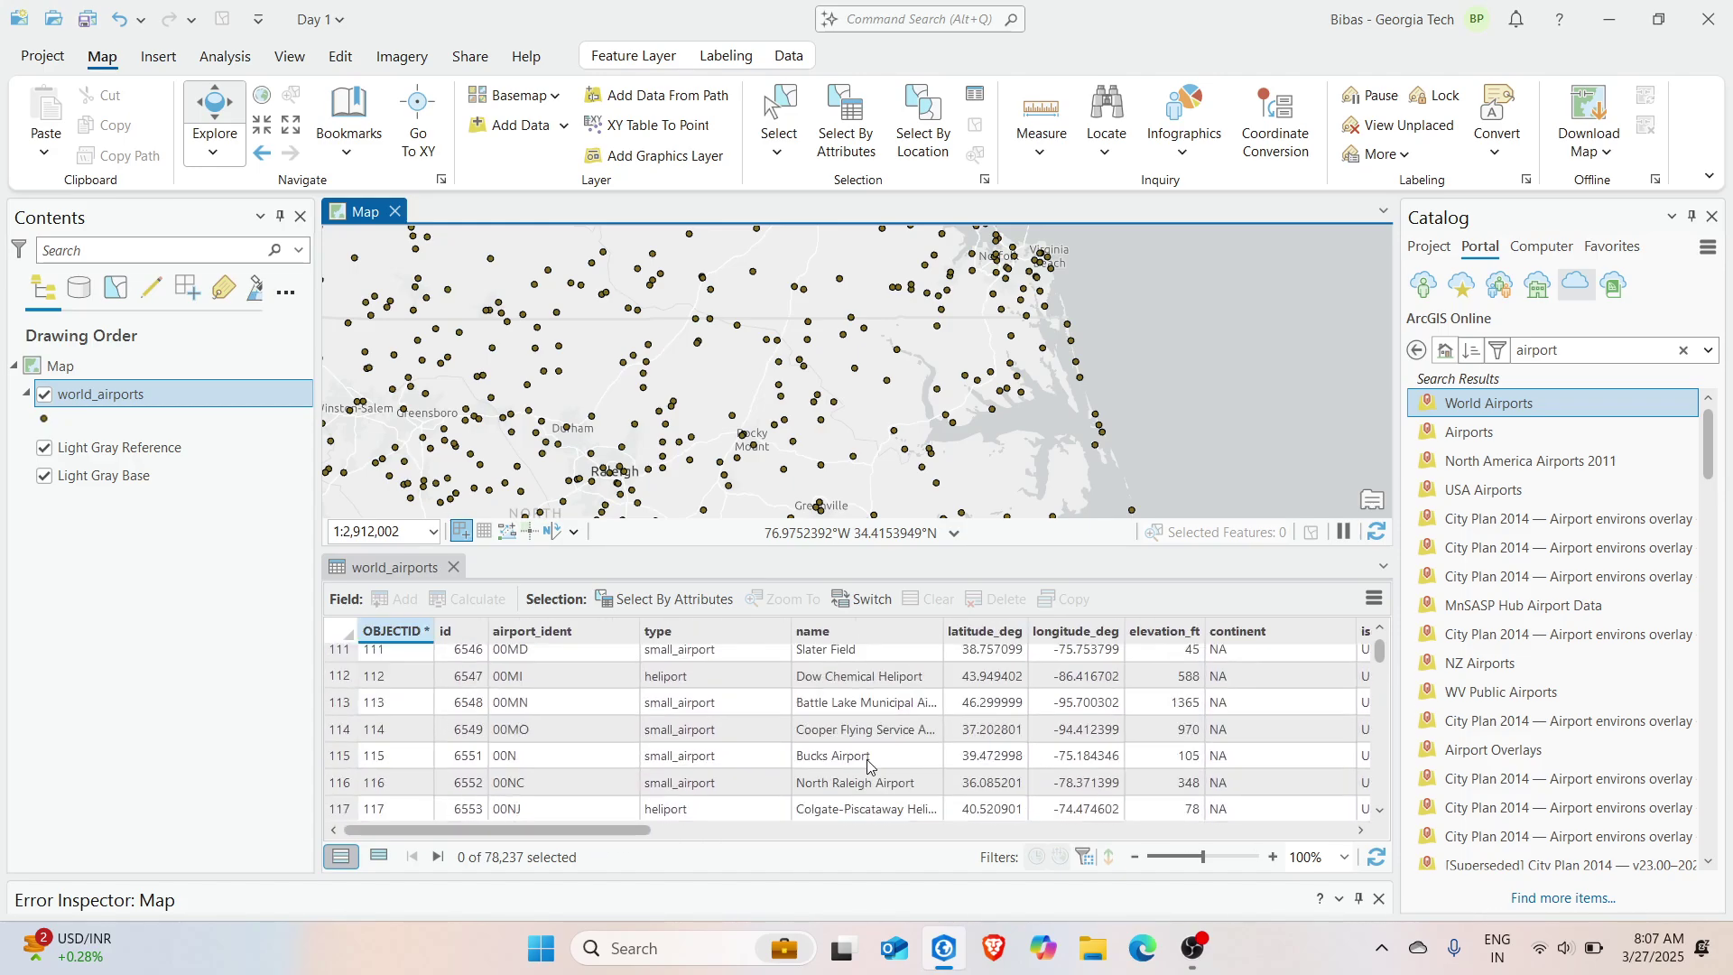
scroll(867, 755, down, 20)
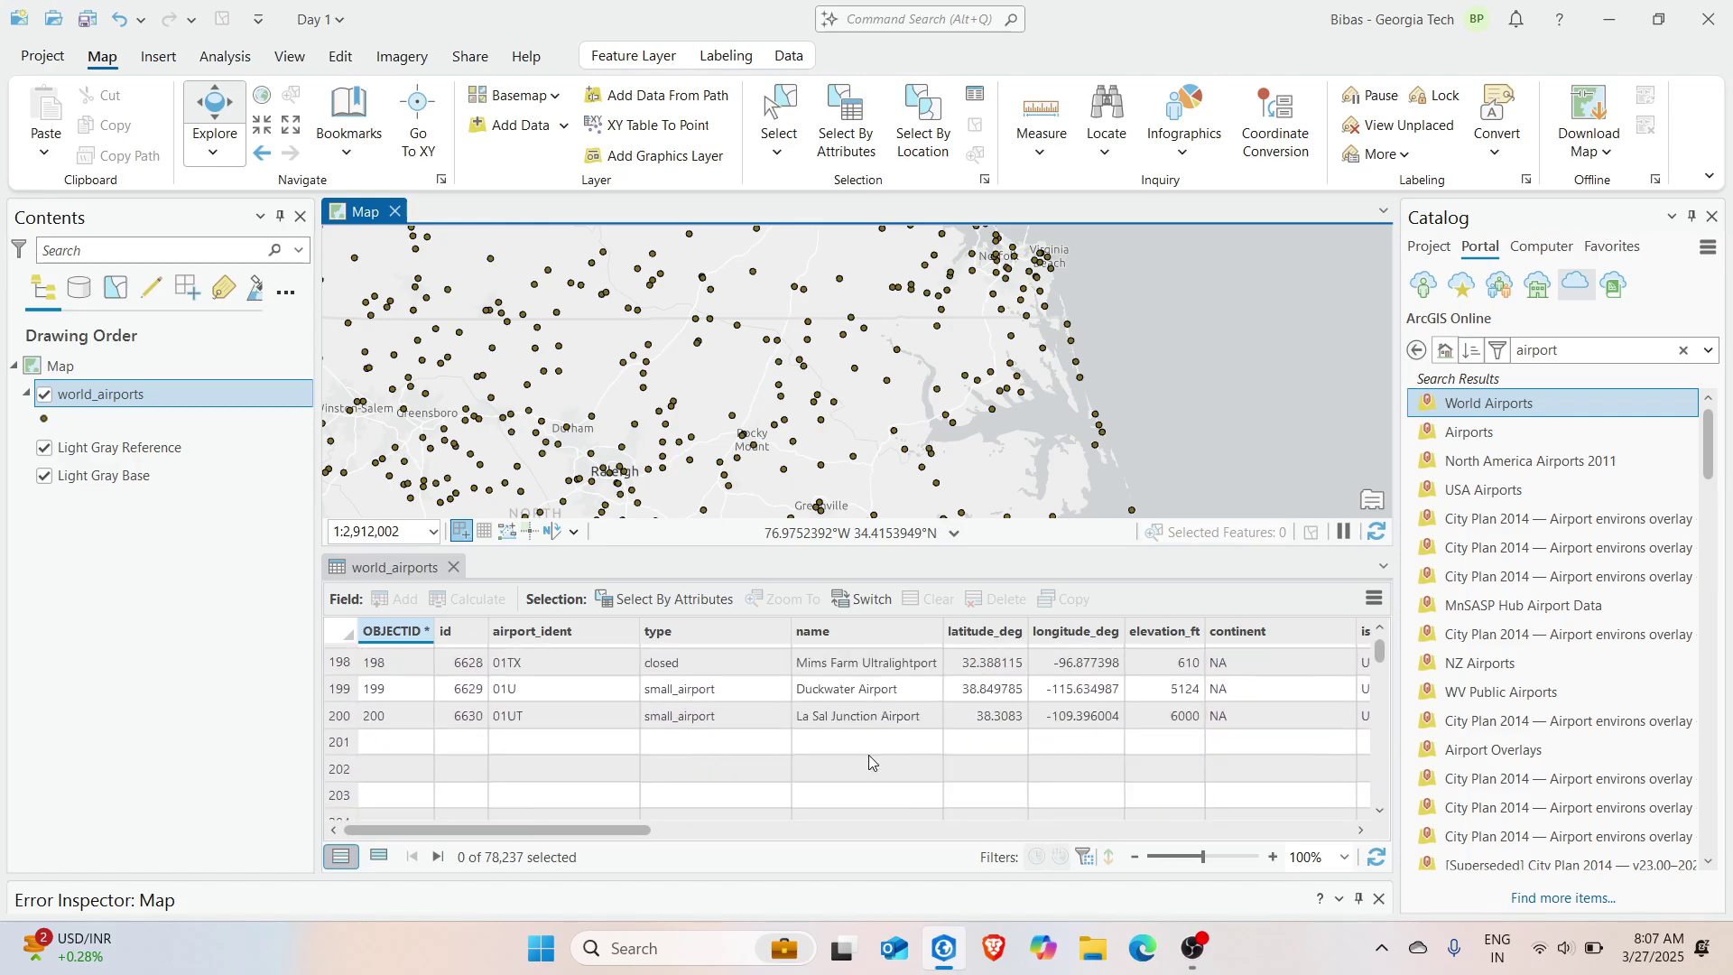
scroll(1137, 683, up, 8)
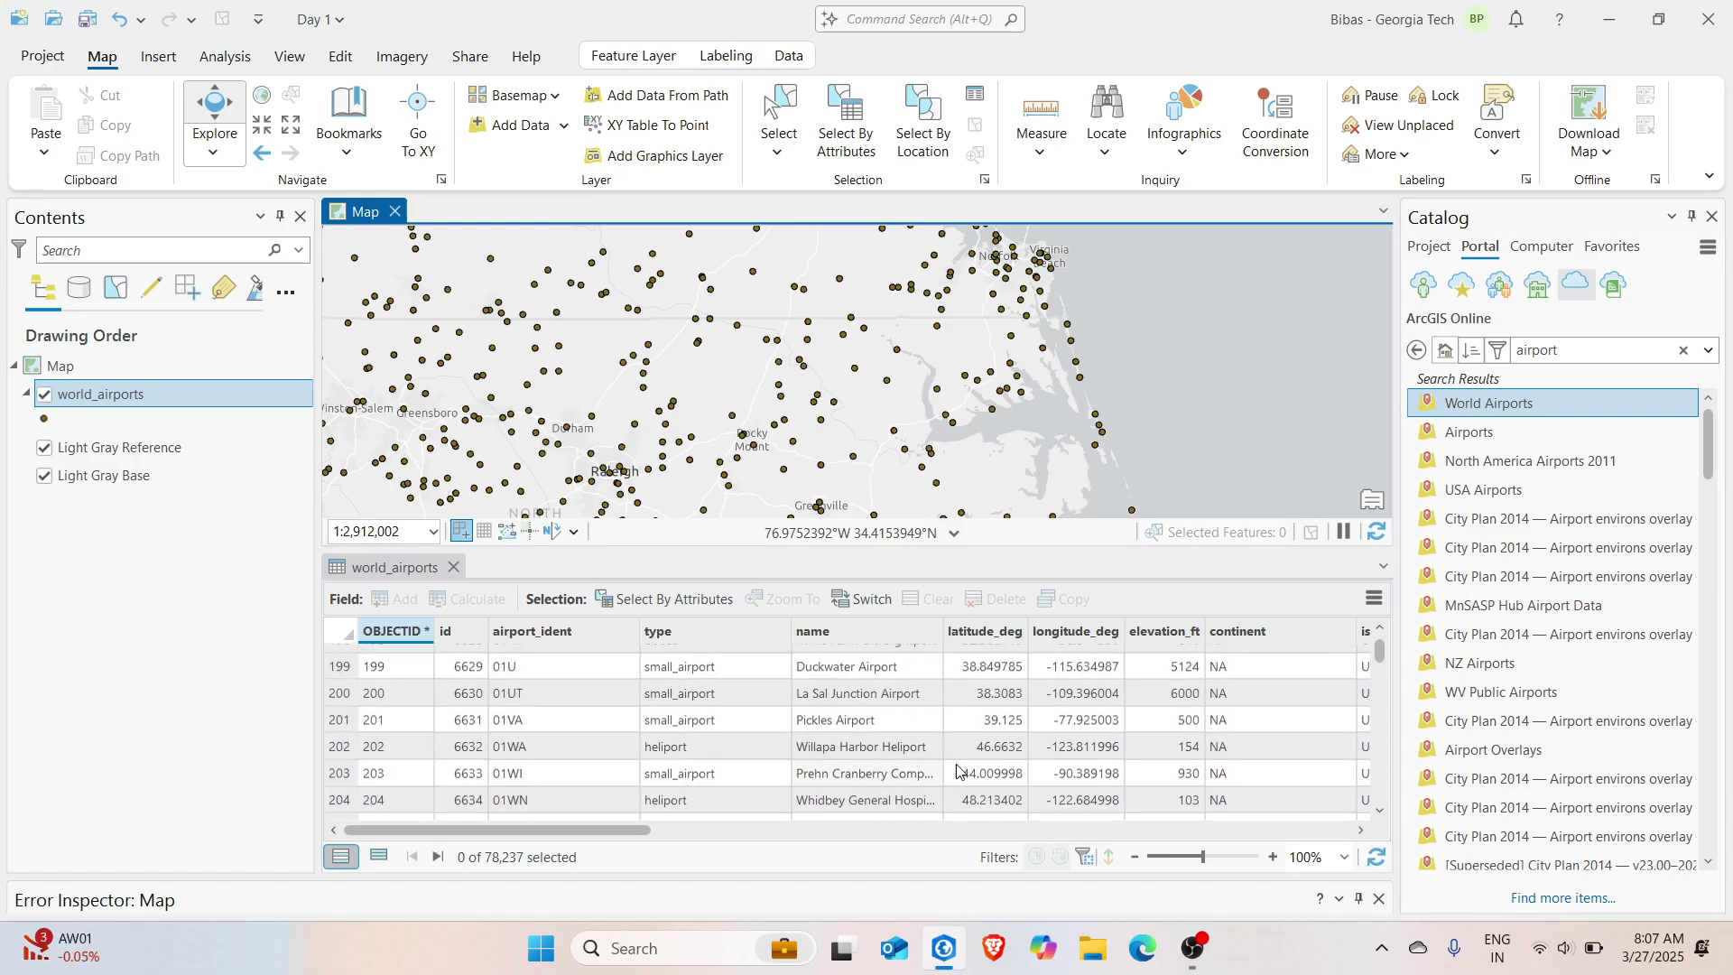
click(1175, 634)
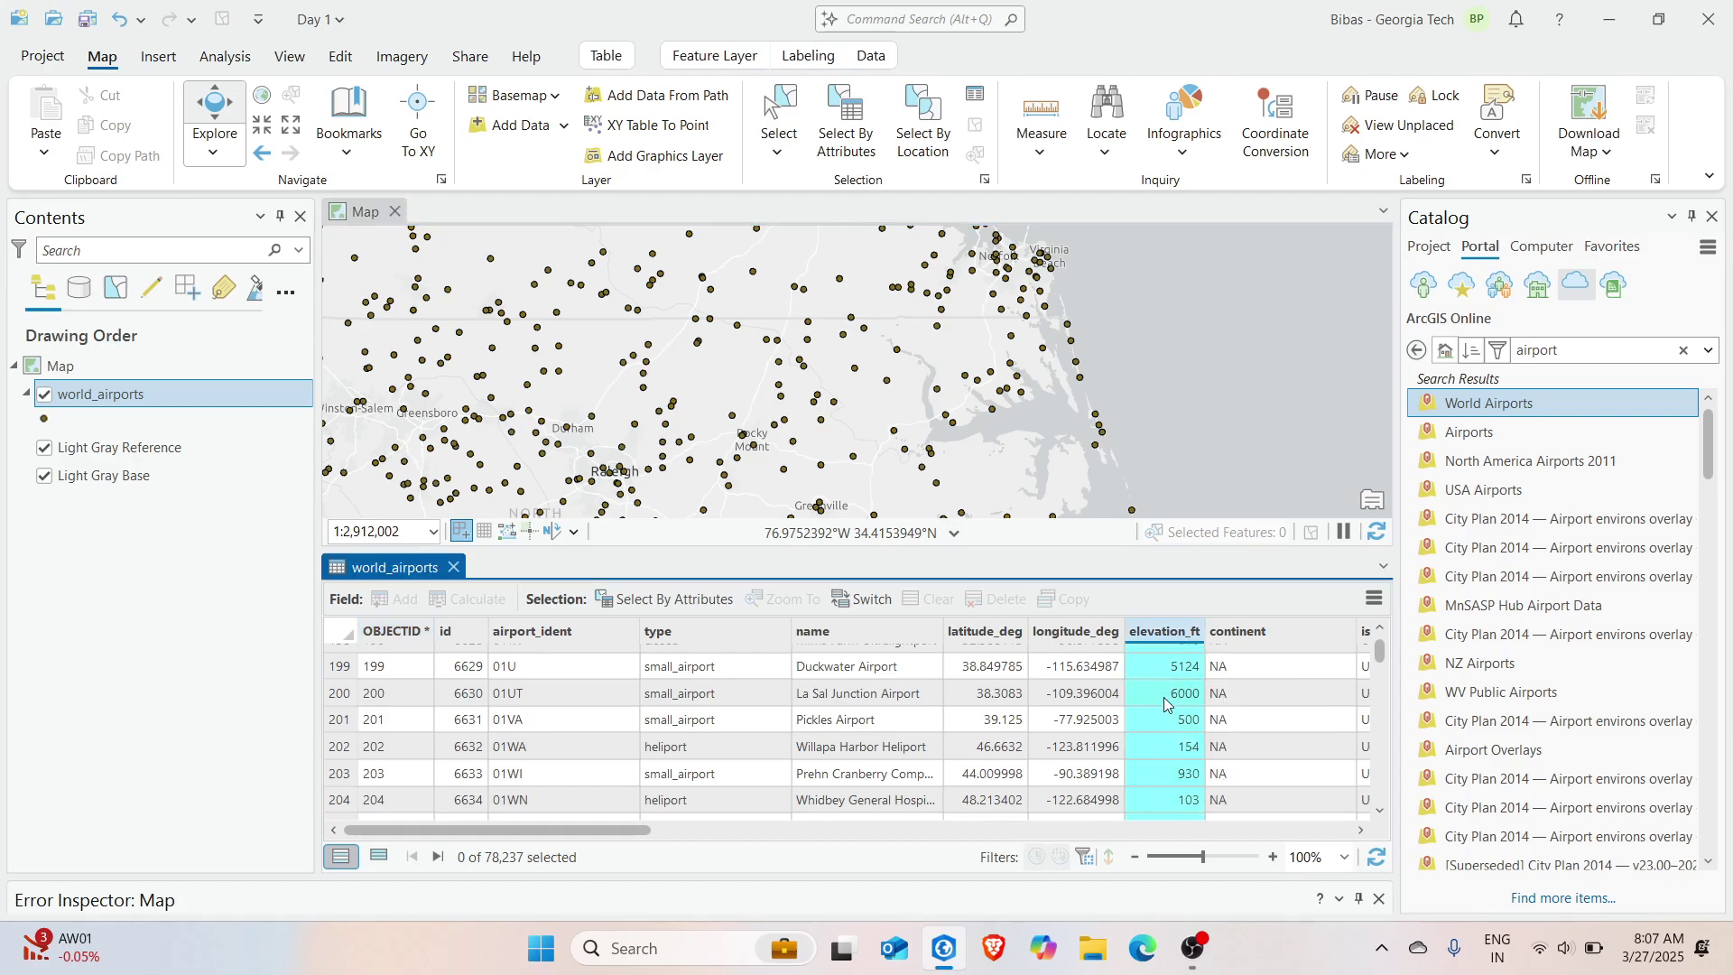
Inspect the Enfield-Shearin Airport's attributes in its map pop-up, including the runway fields, and close the pop-up
click(782, 393)
scroll(717, 729, down, 5)
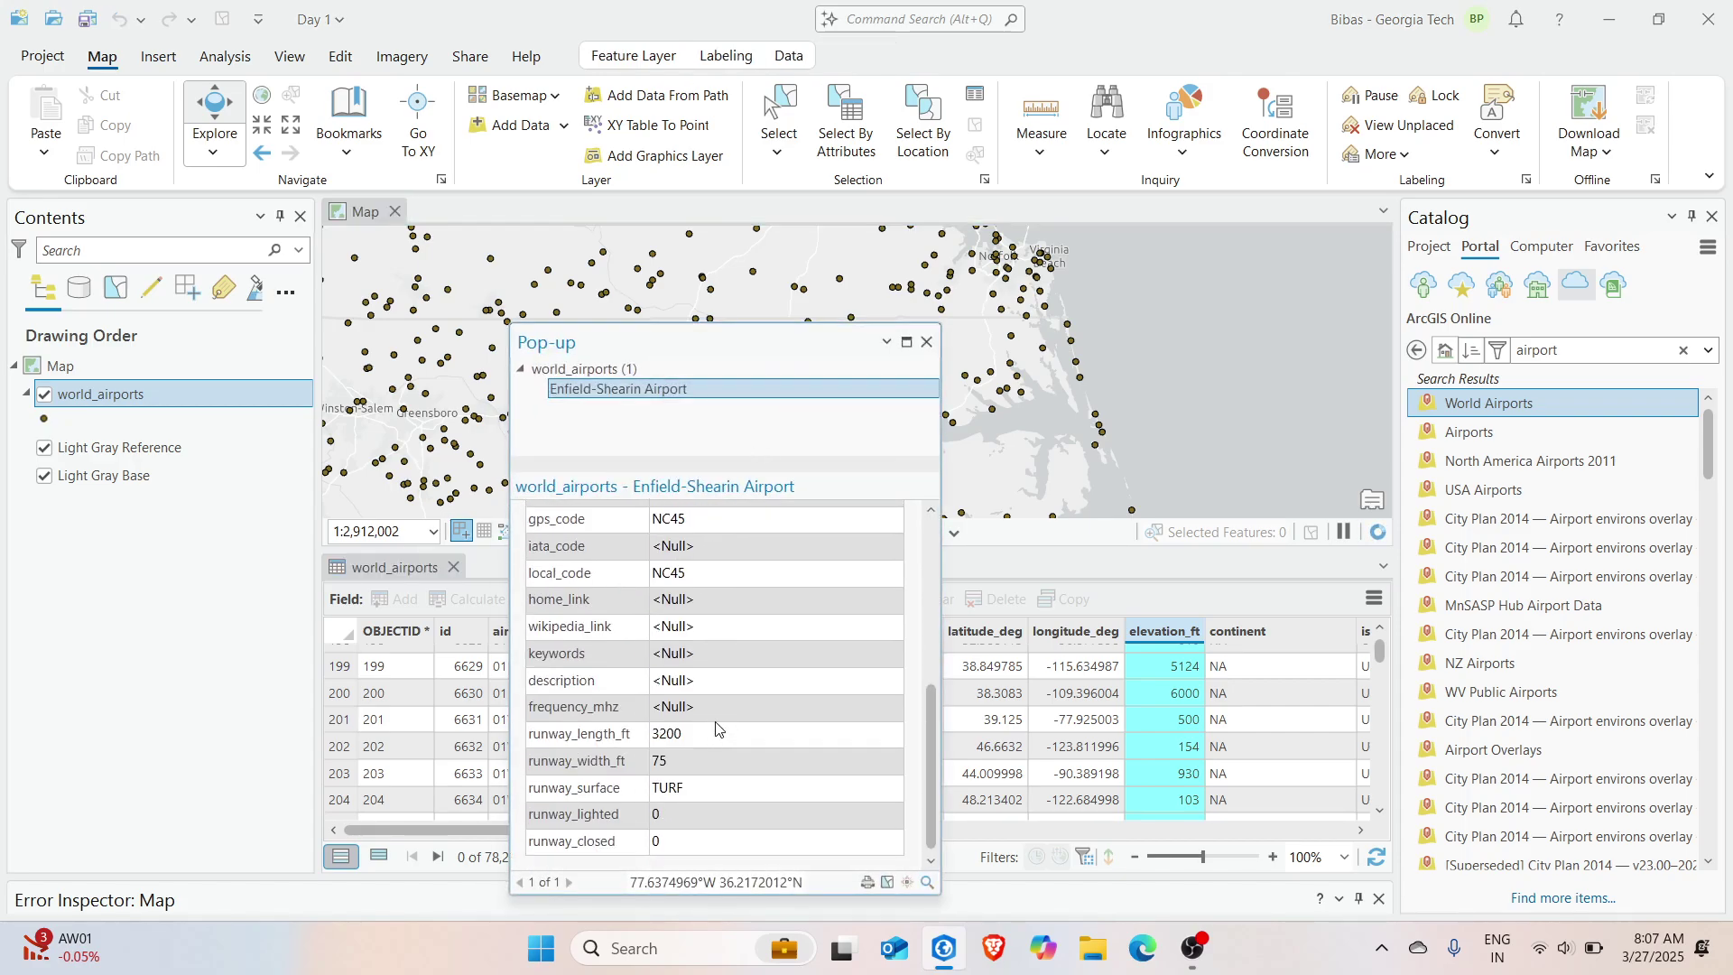
scroll(676, 704, up, 5)
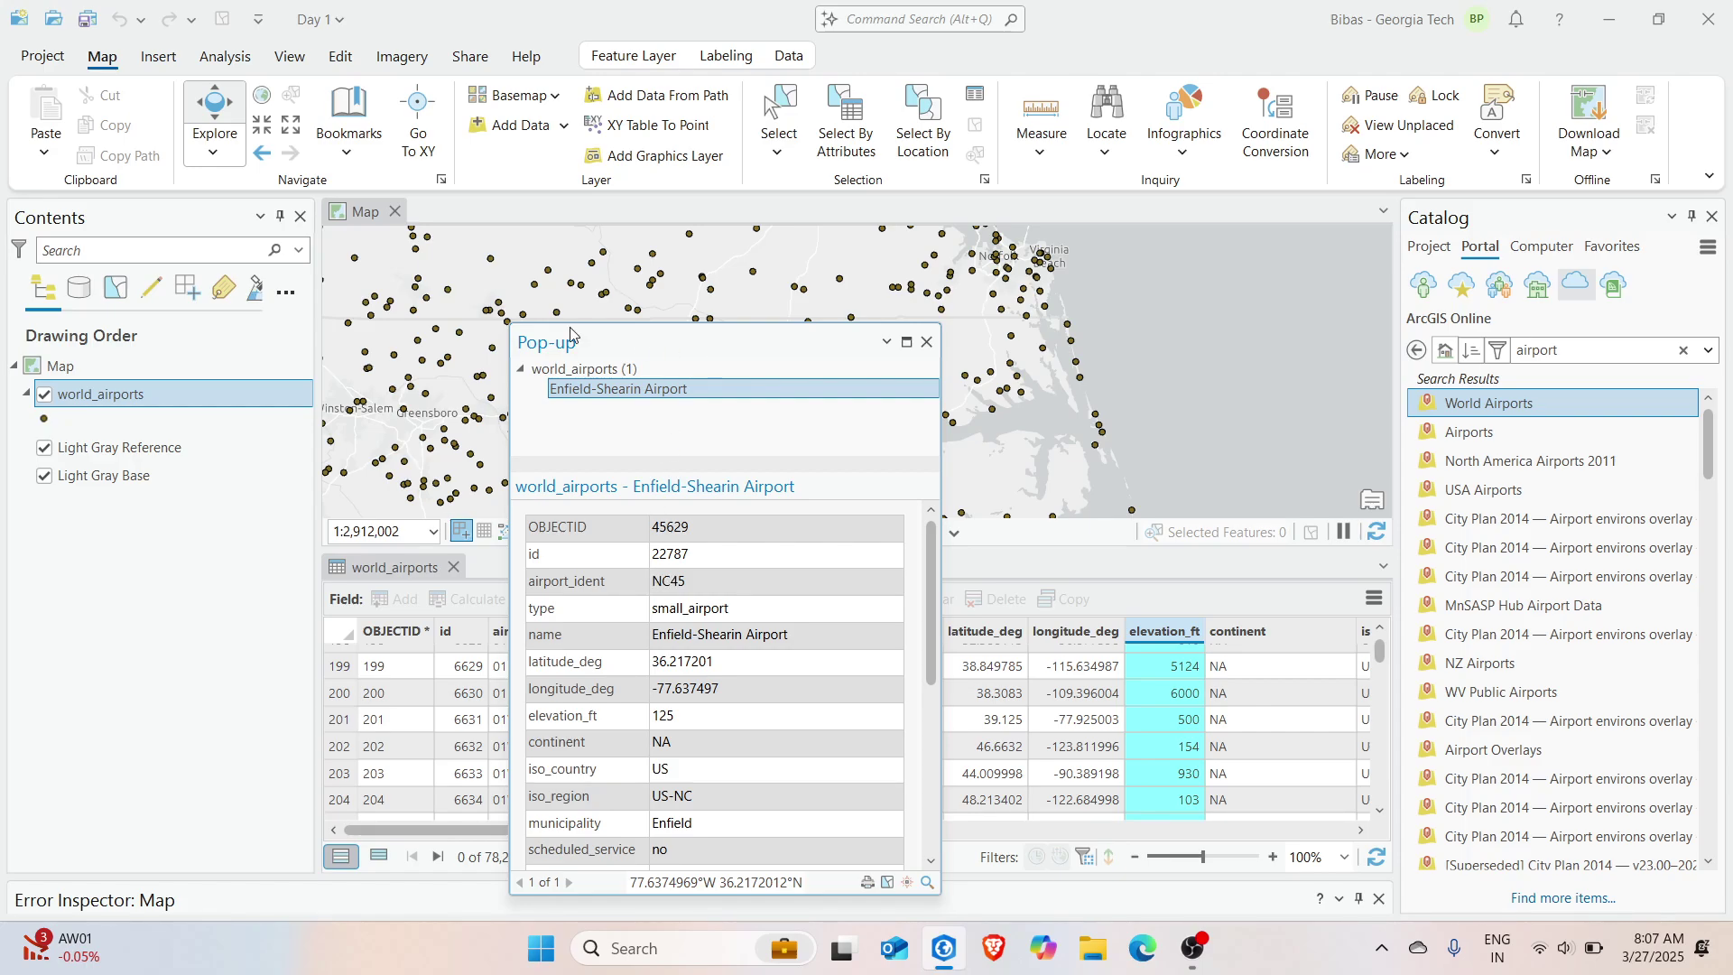
click(929, 348)
Shorten the attribute table to enlarge the map, and sort the airport records by elevation_ft in descending order
drag(890, 462, 882, 337)
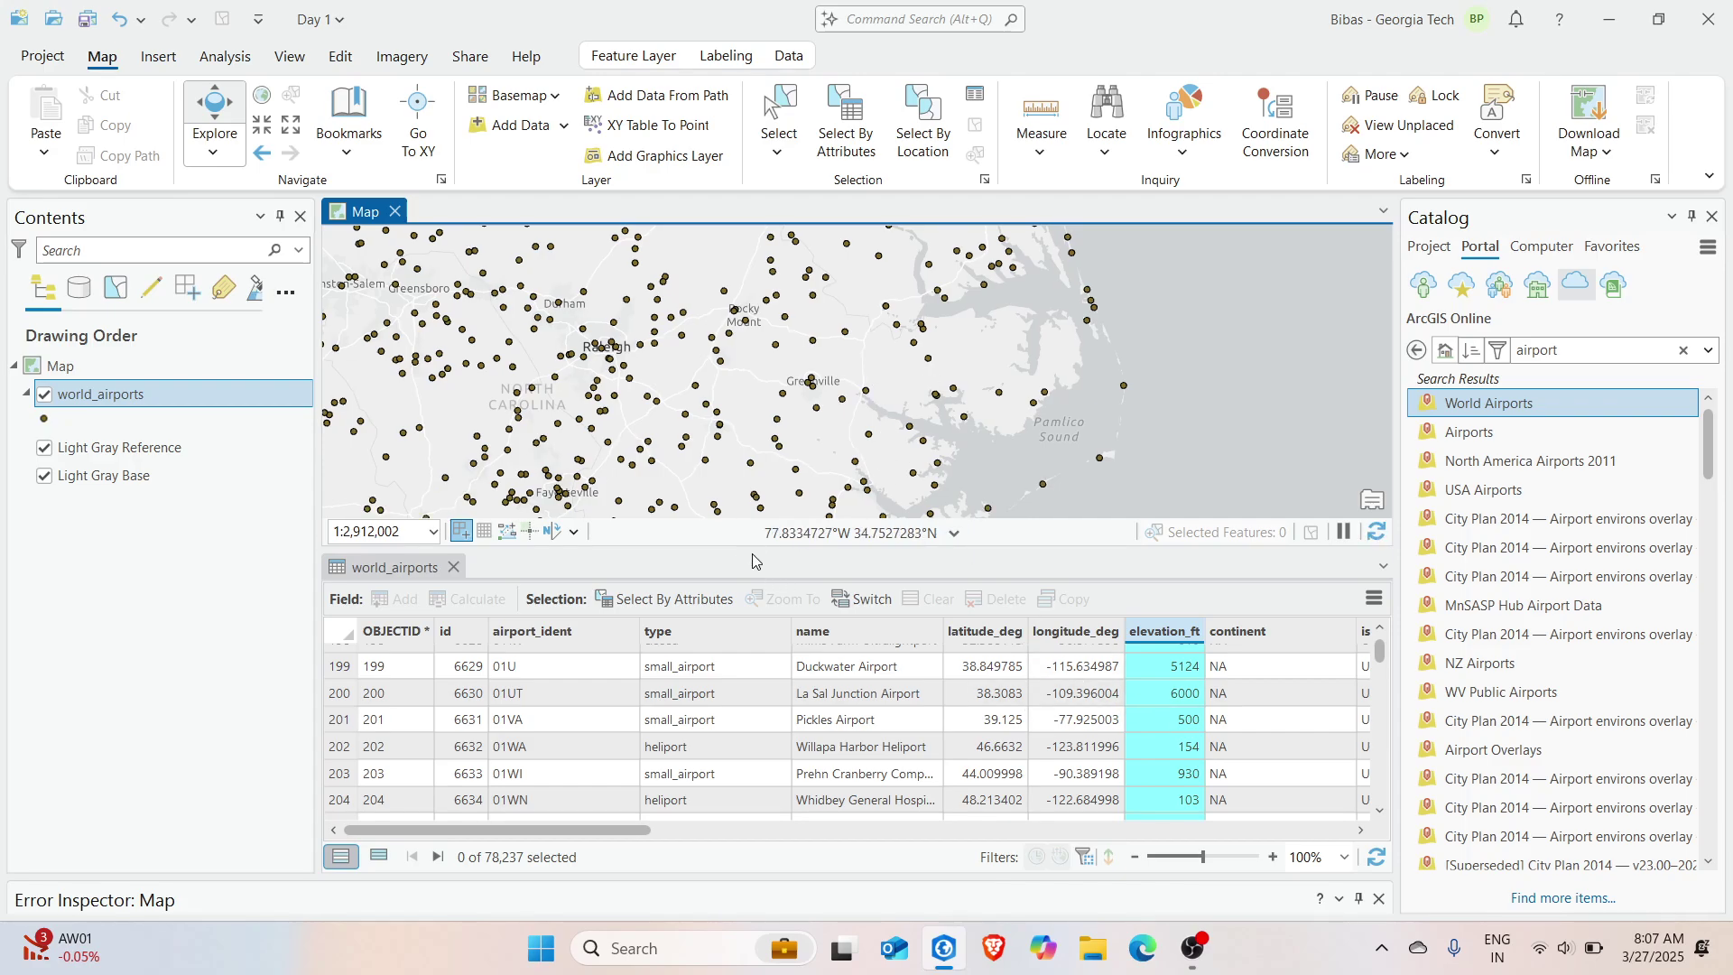
drag(756, 550, 756, 601)
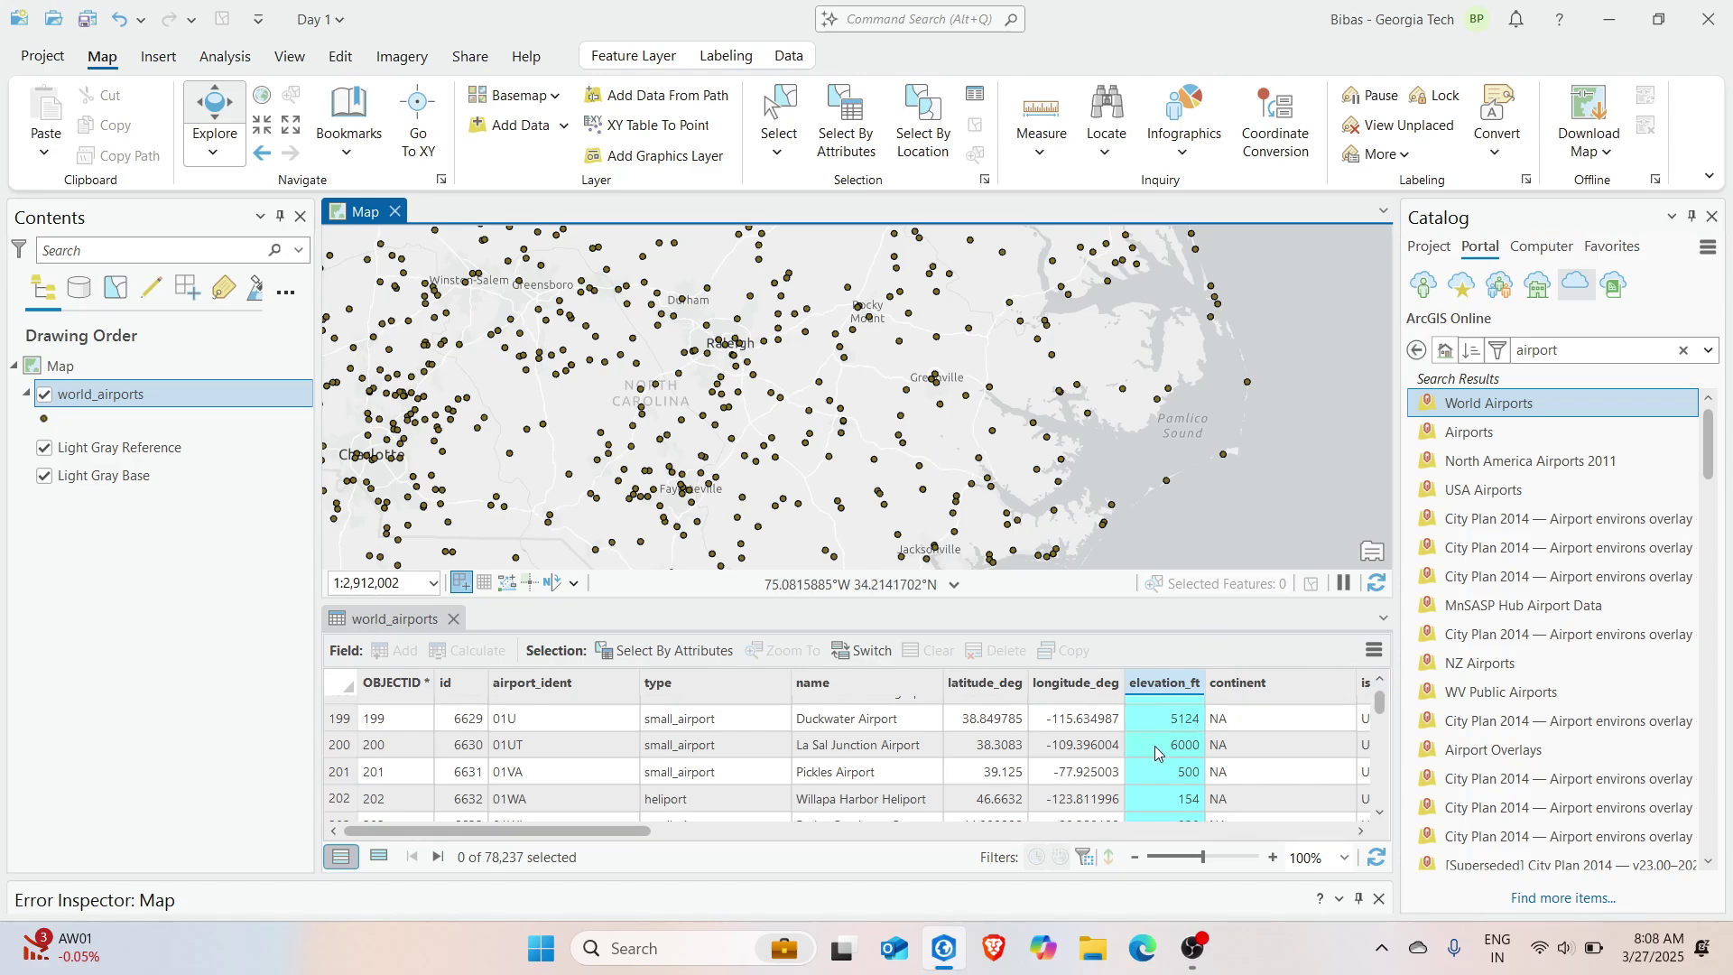
double_click(1182, 691)
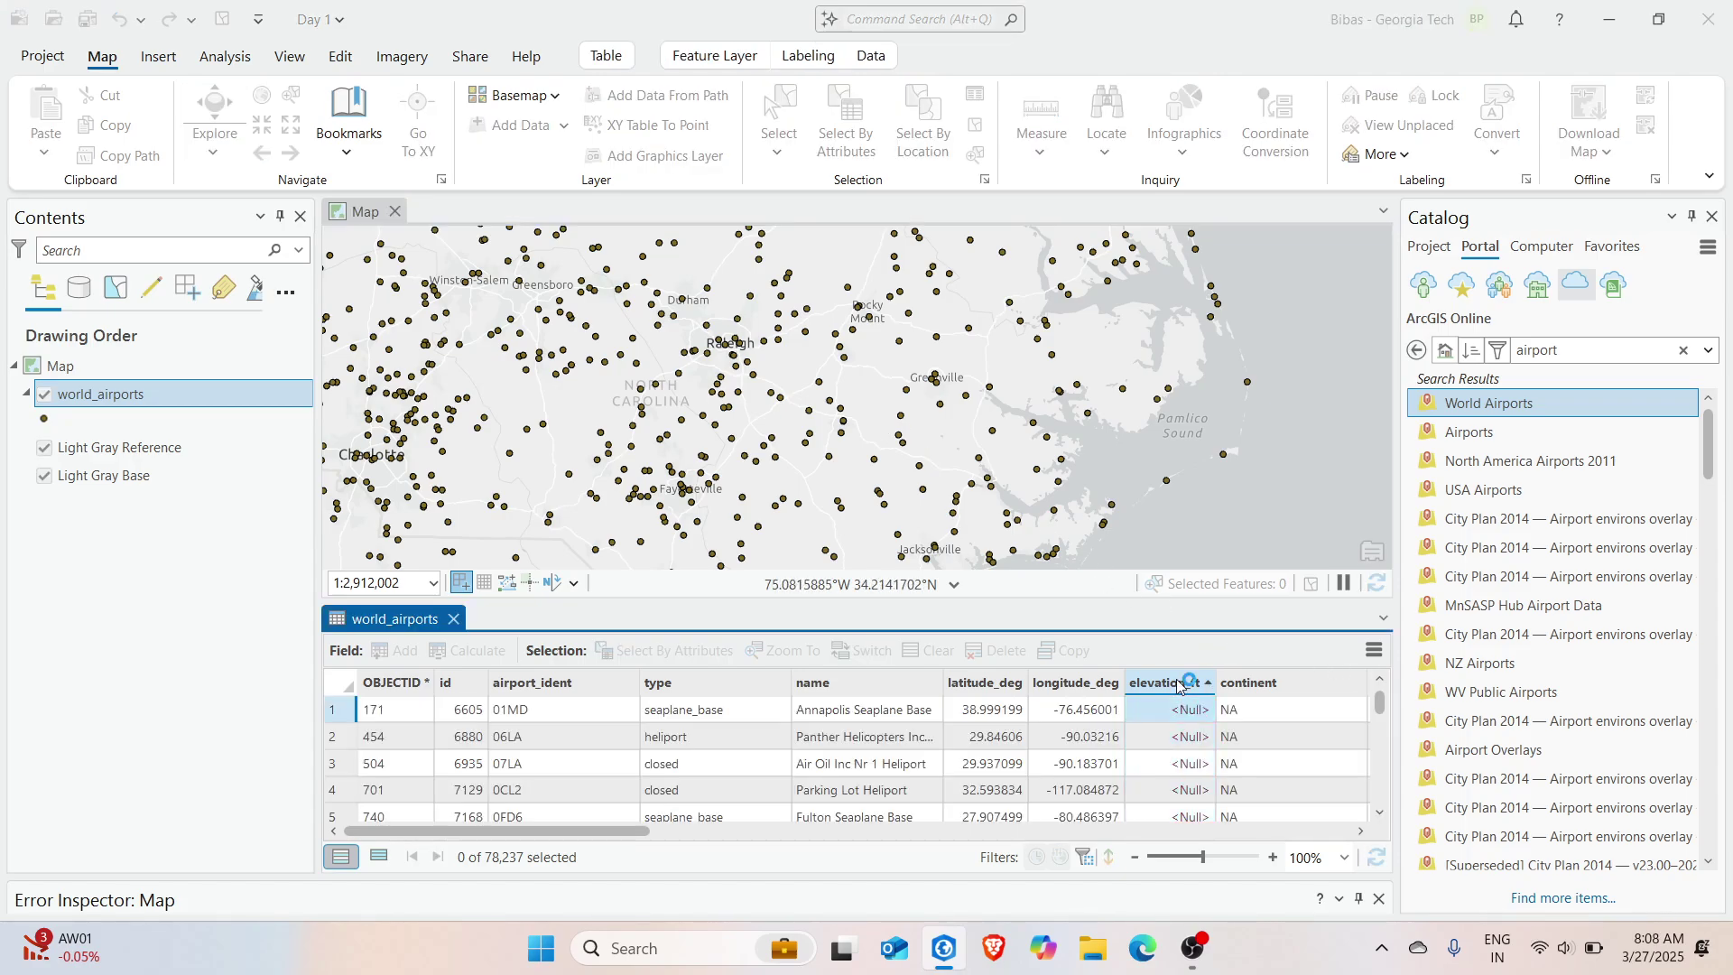
double_click(1178, 686)
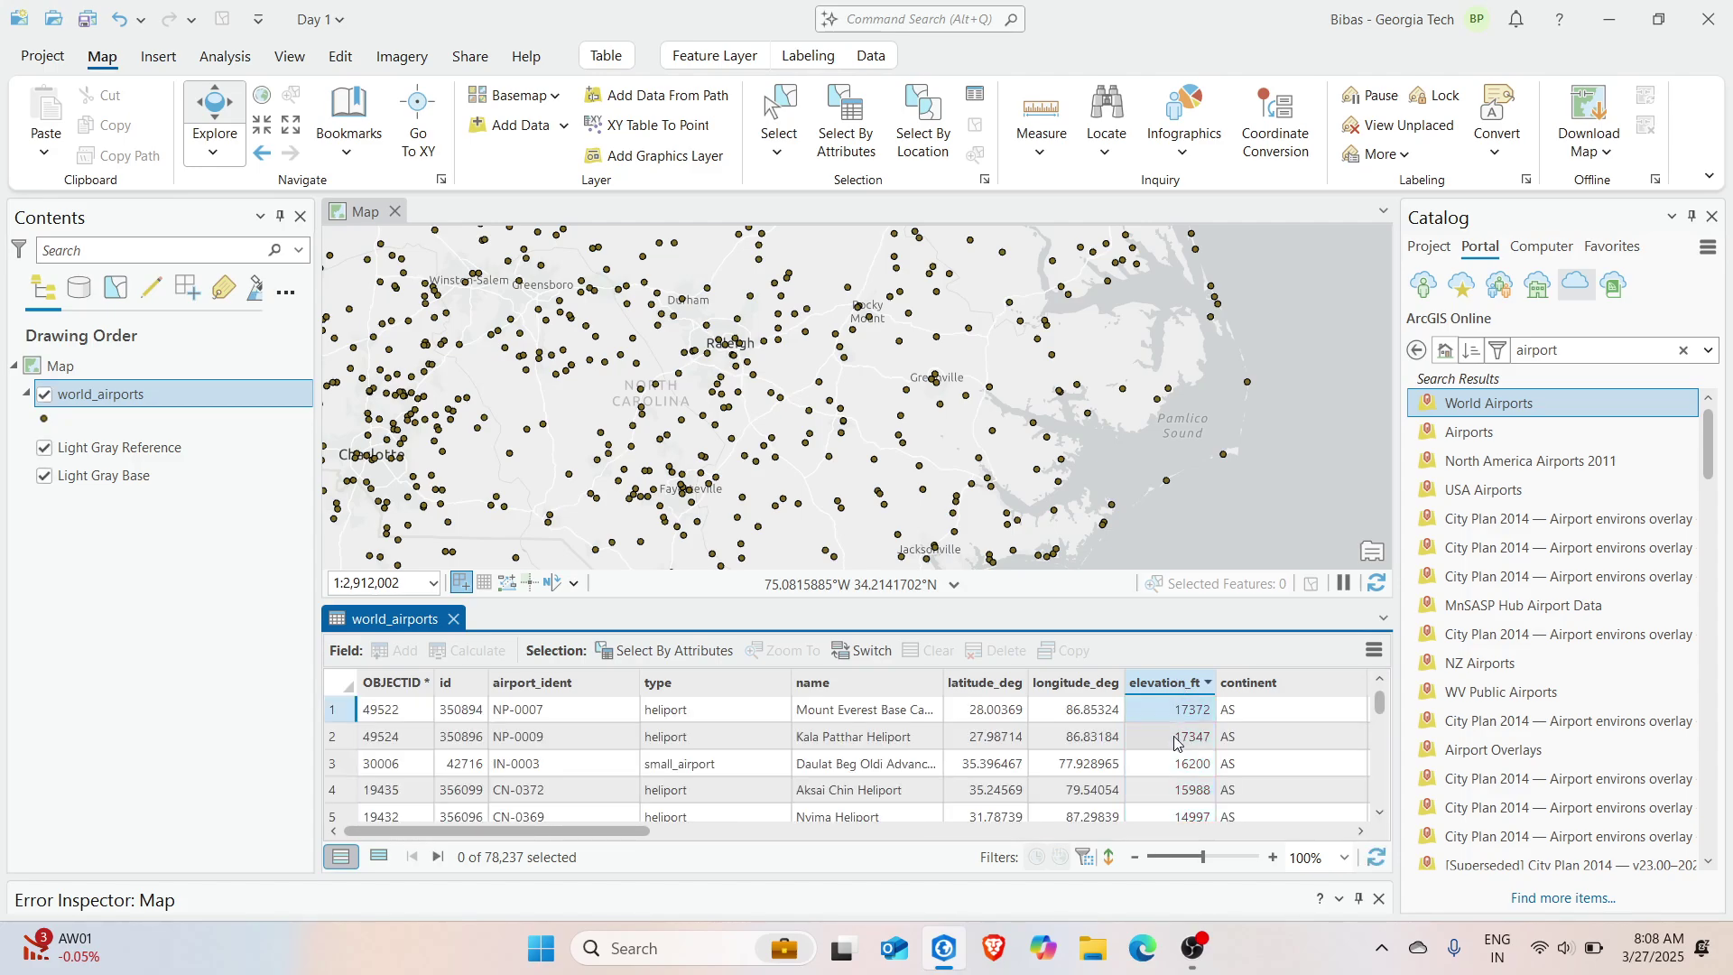
scroll(1175, 754, down, 5)
scroll(1182, 760, down, 8)
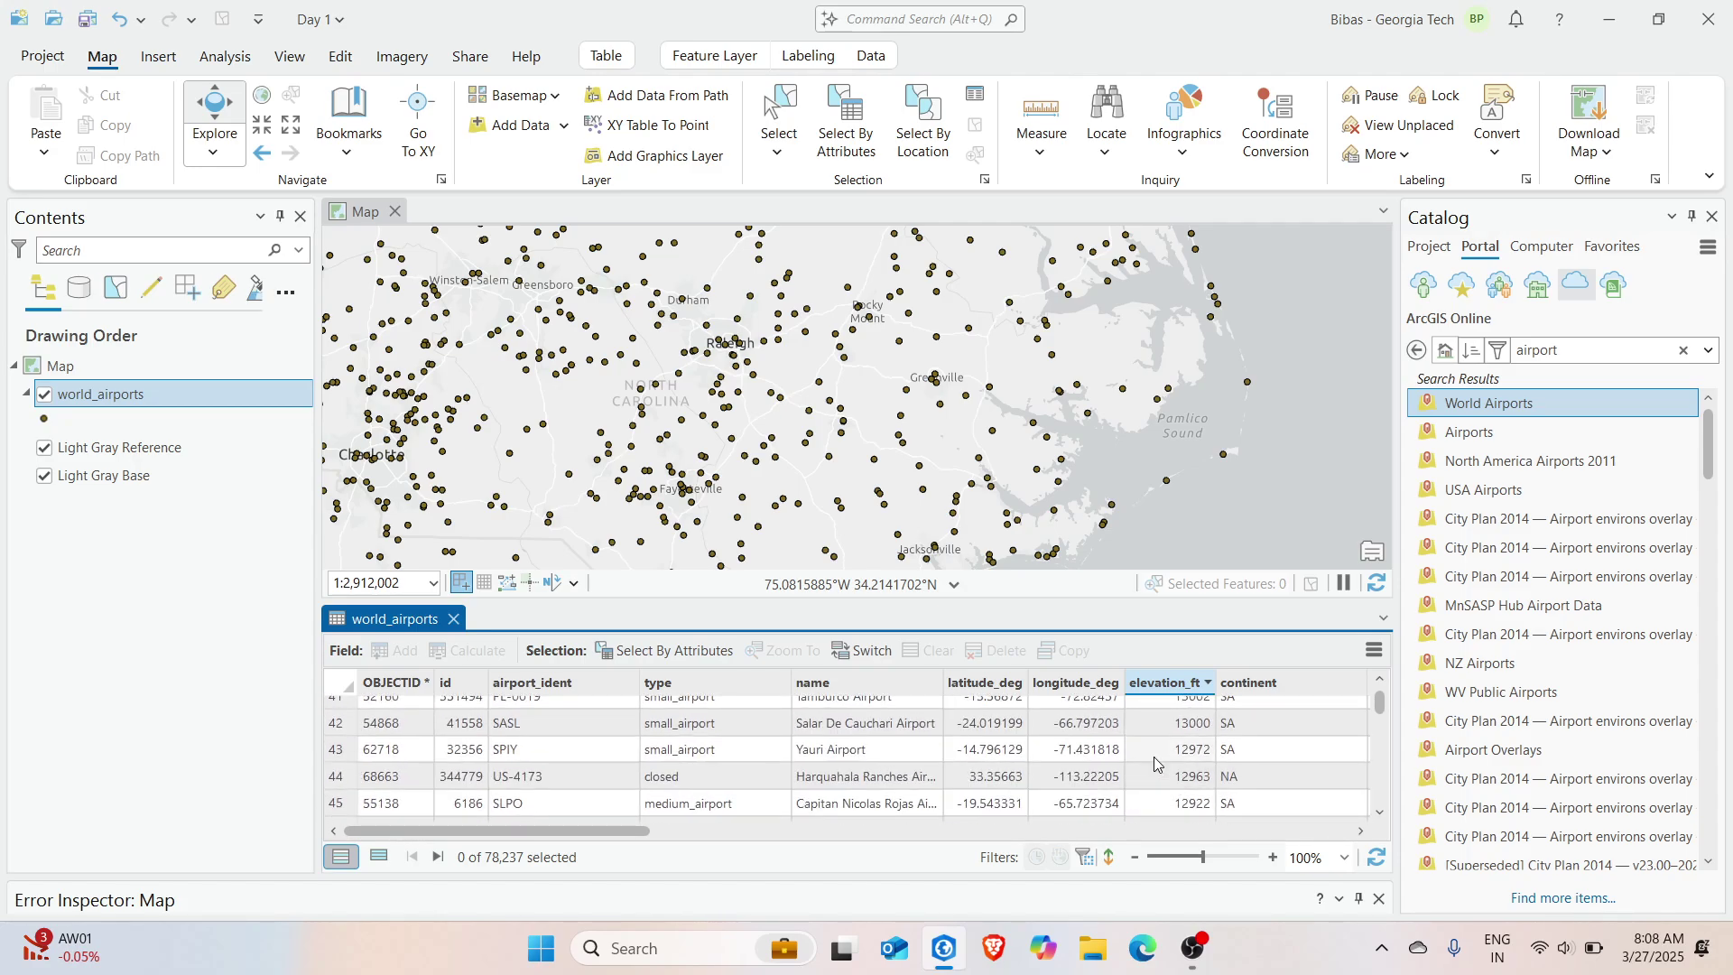
scroll(1175, 742, up, 8)
scroll(675, 381, down, 4)
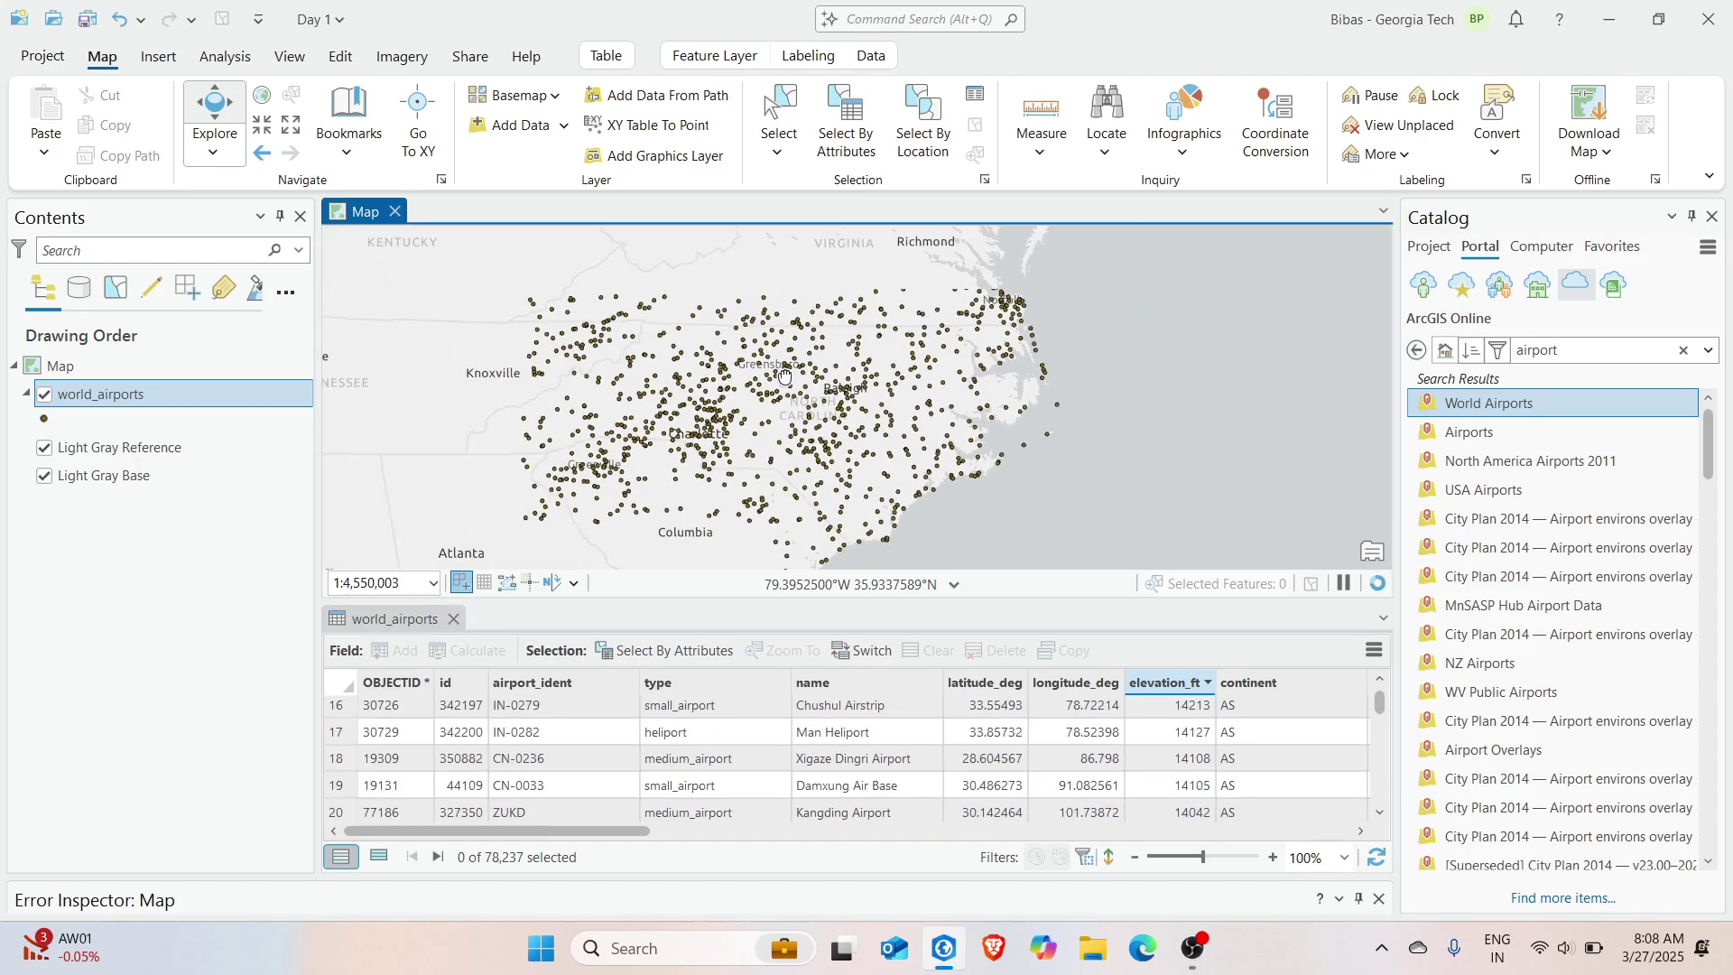
Open the world_airports layer properties and start a new definition query
drag(675, 381, 866, 424)
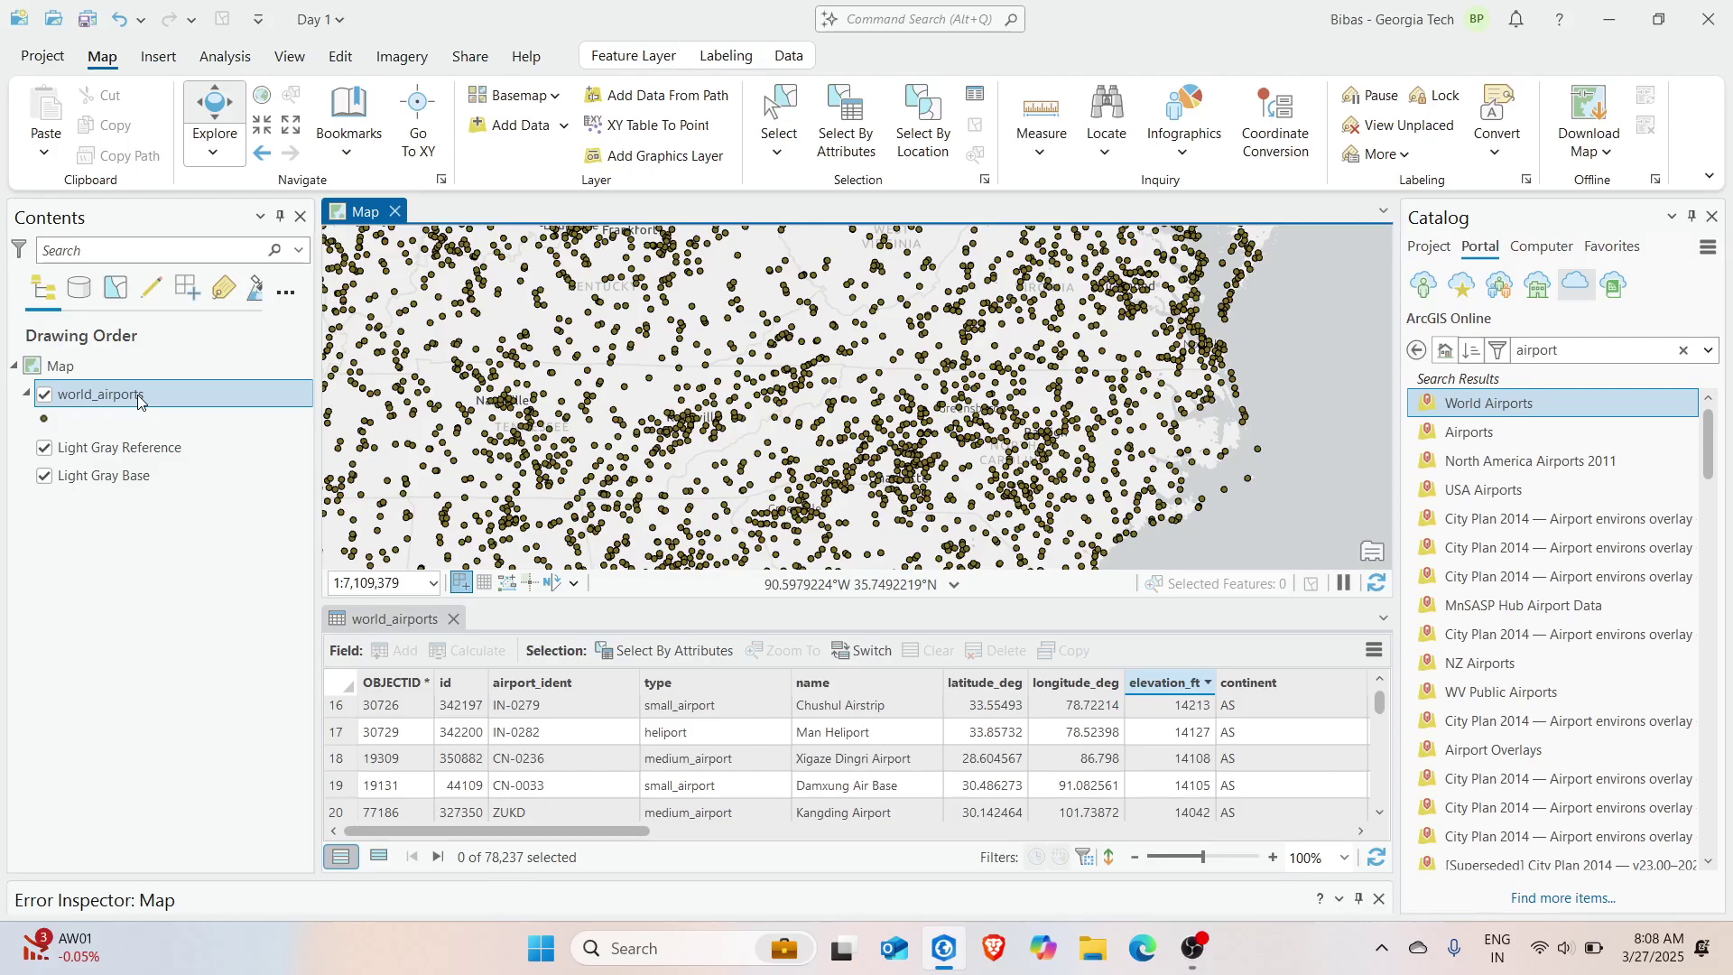
right_click(177, 399)
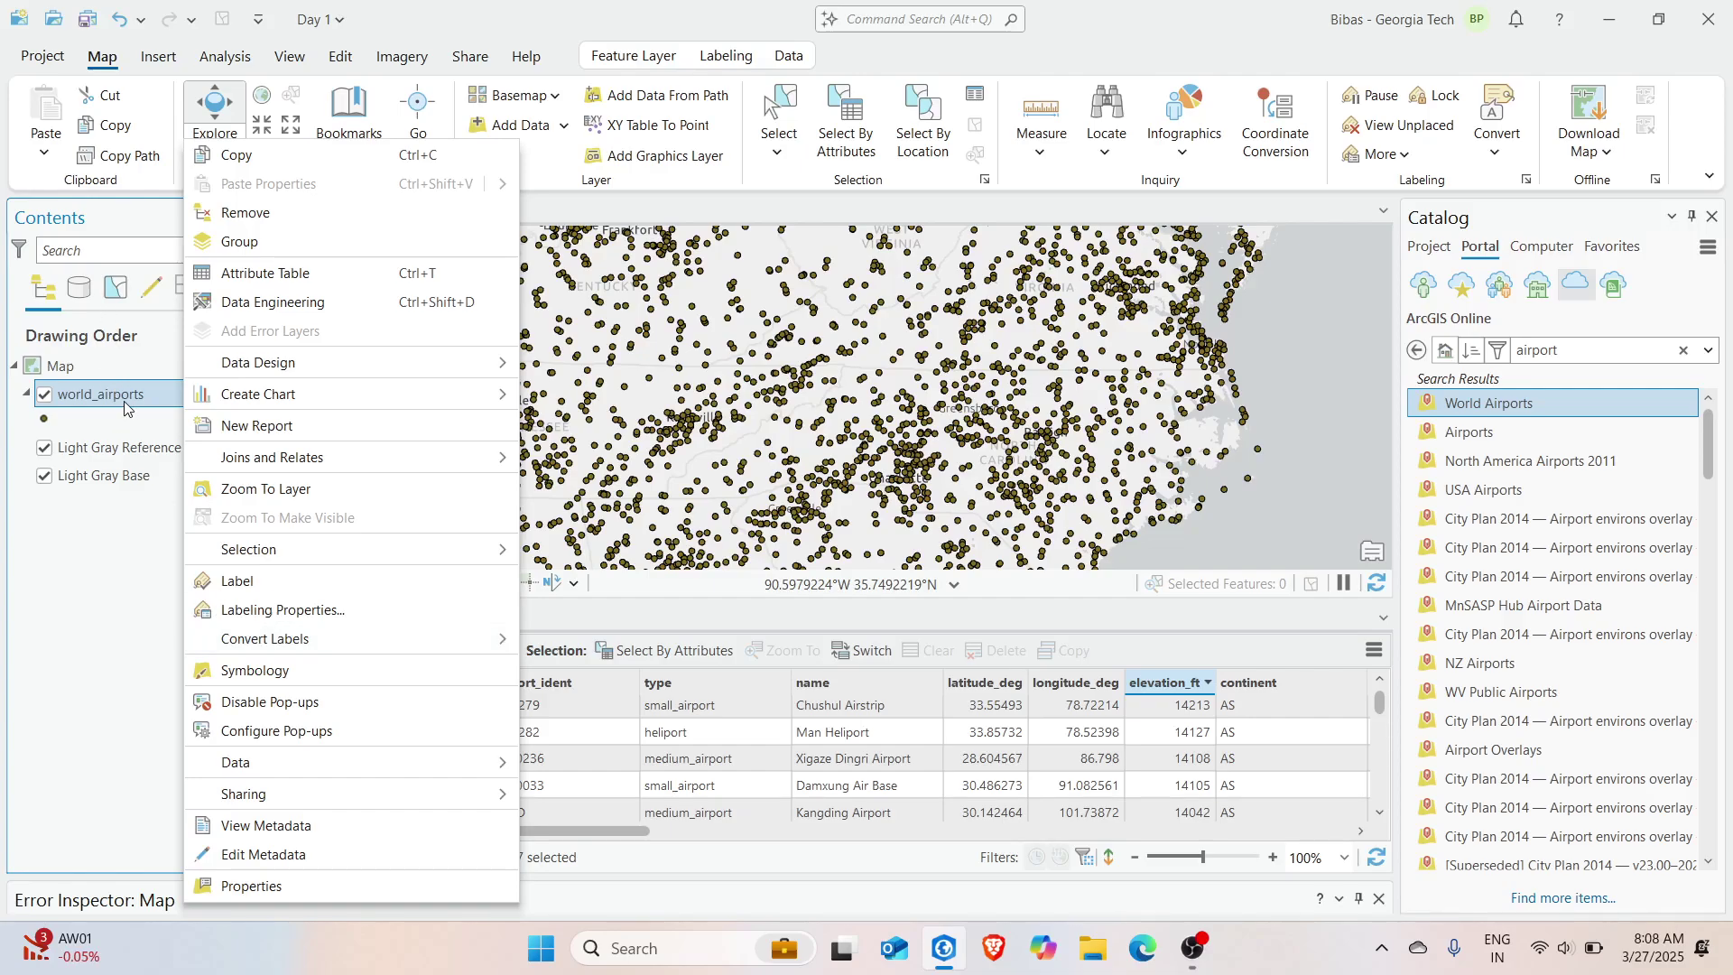
click(263, 885)
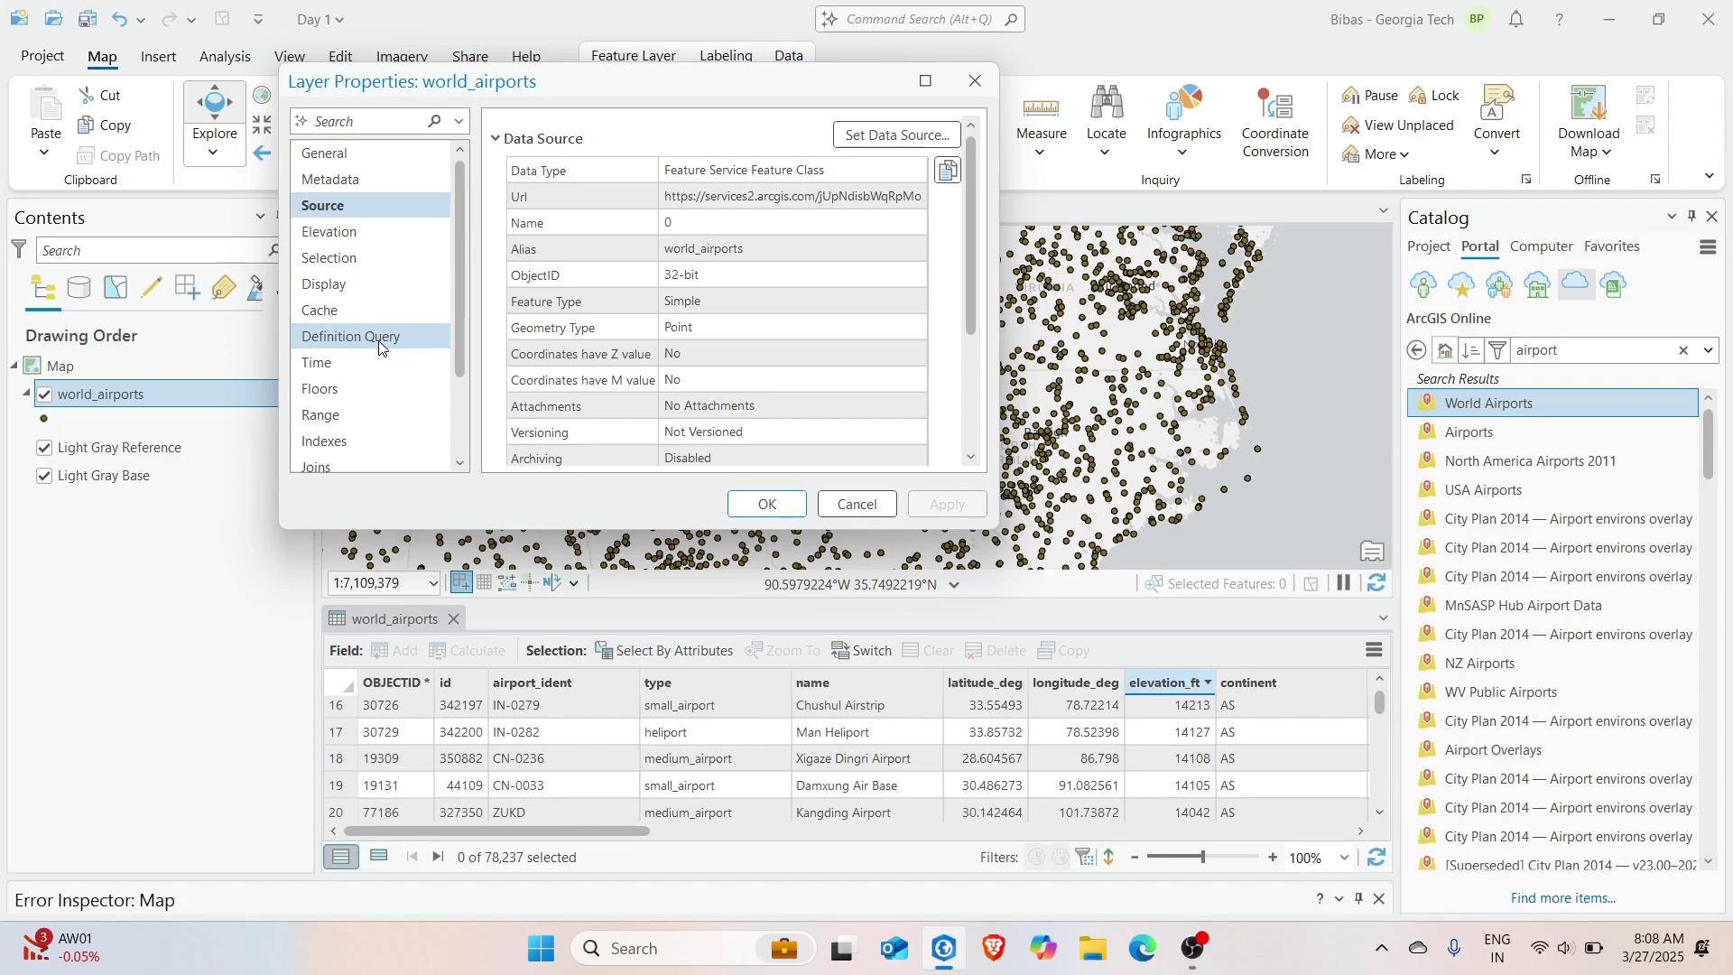
click(794, 196)
drag(763, 196, 881, 195)
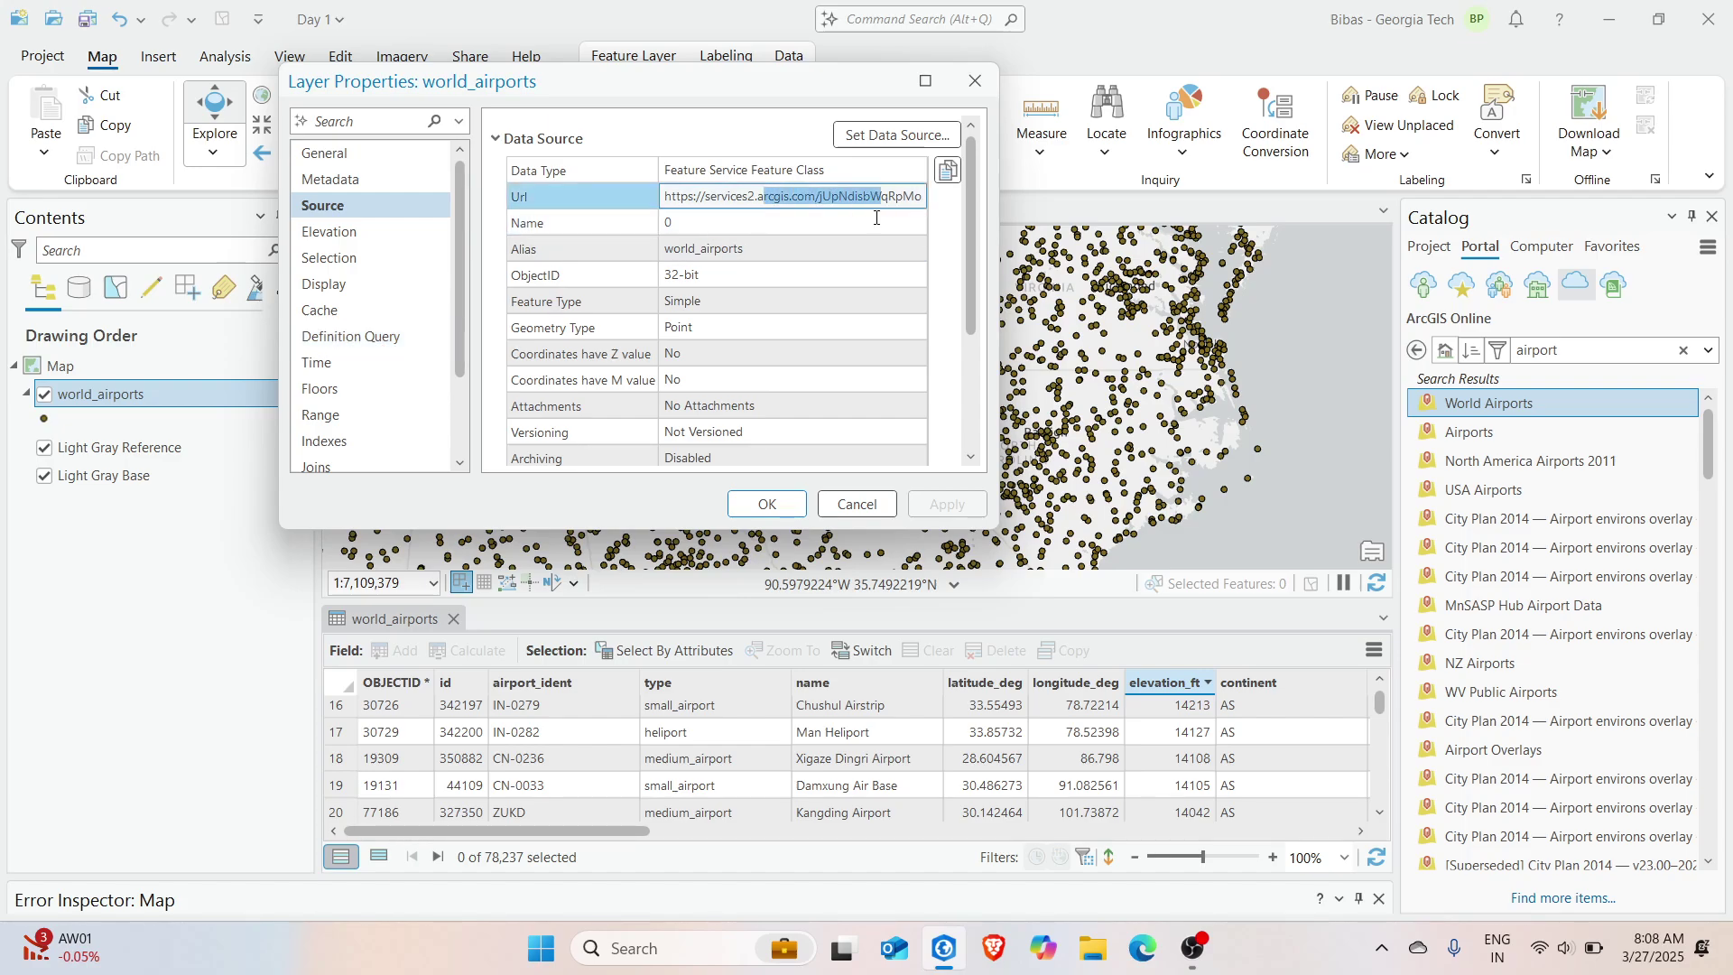
click(351, 335)
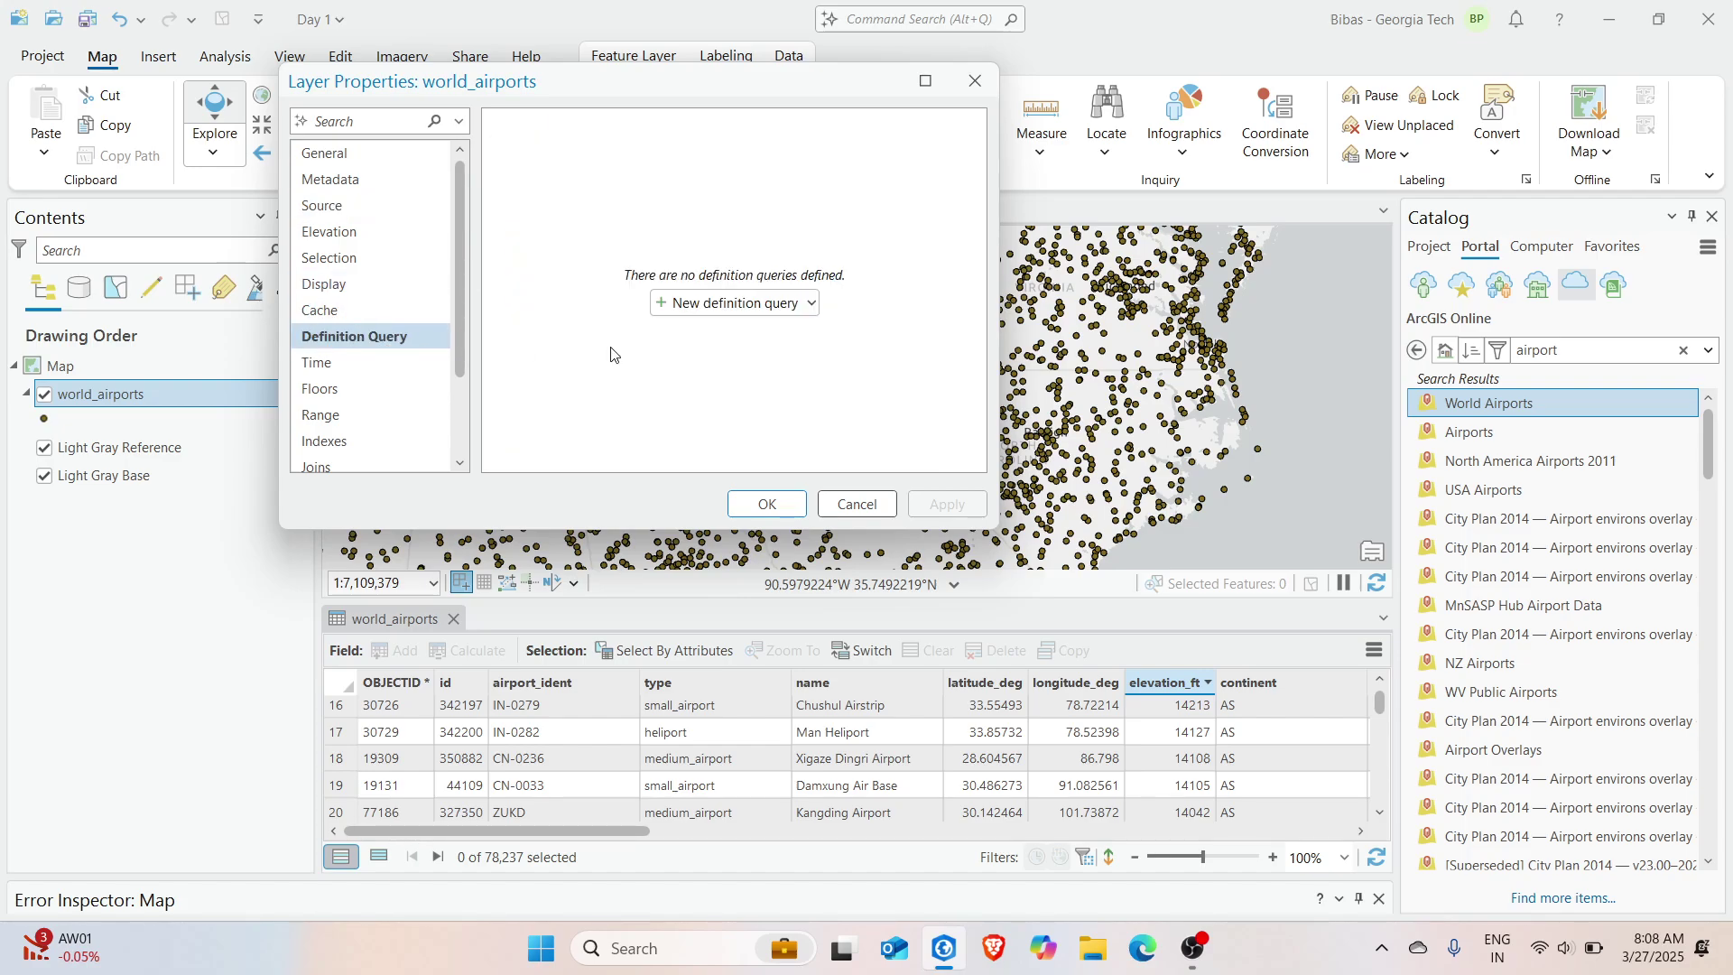
click(730, 305)
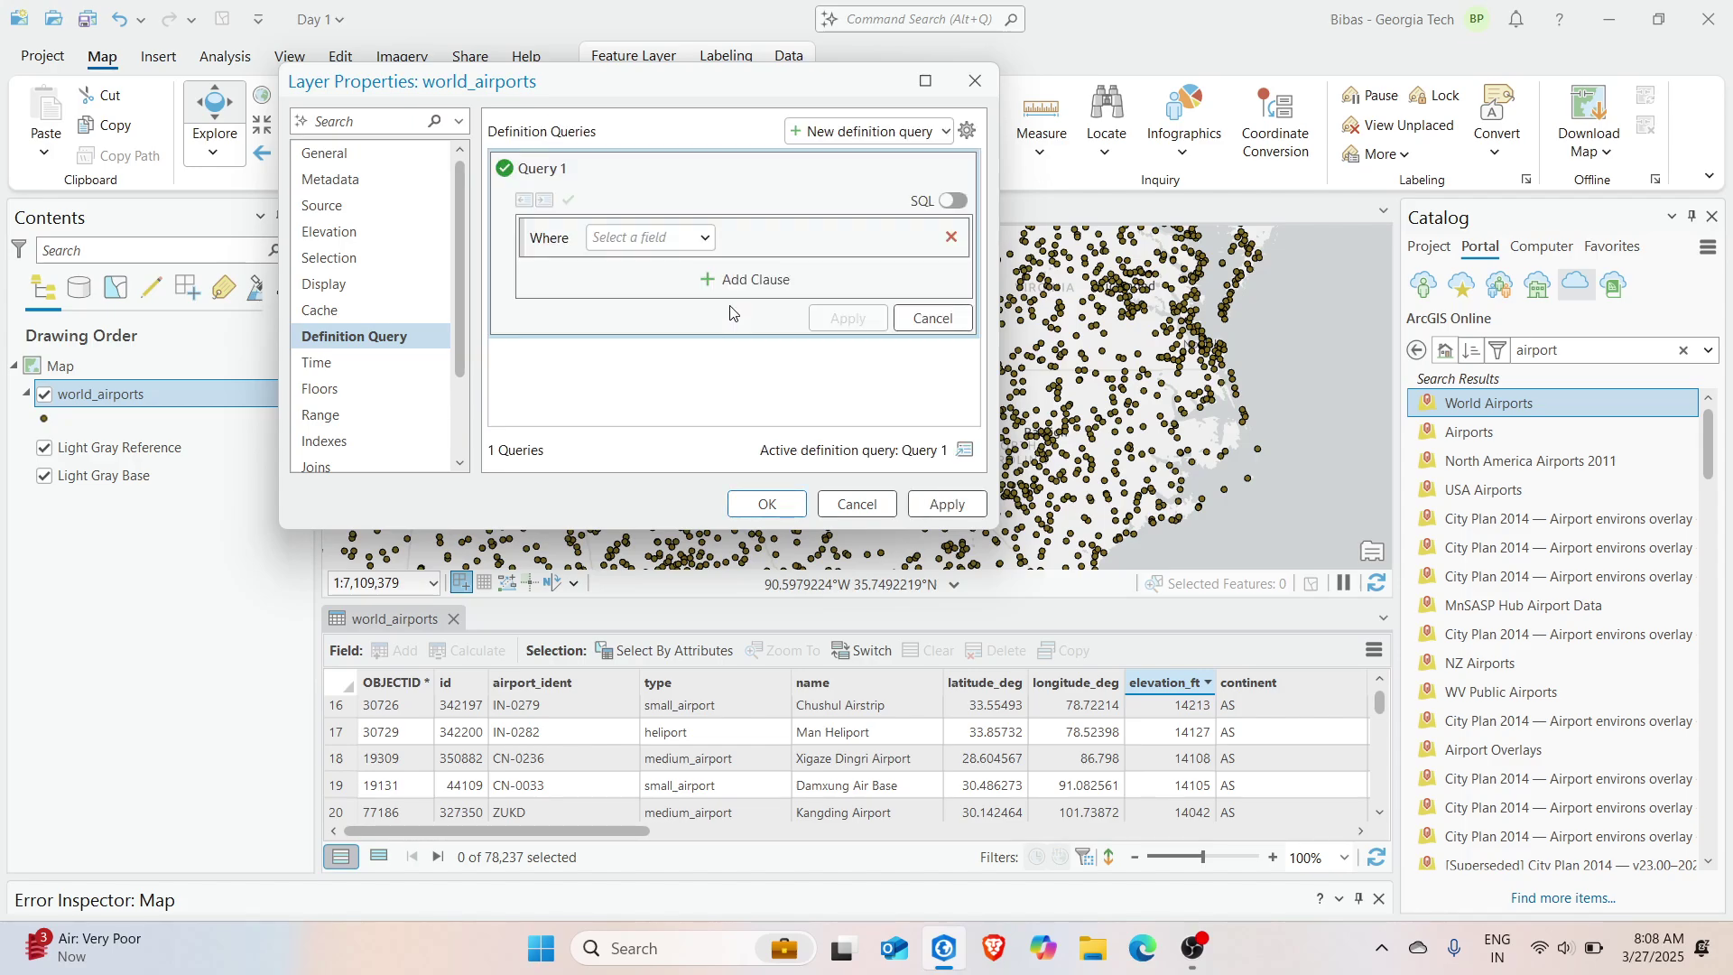
Define the query as elevation_ft is greater than or equal to 10000 and apply it to the world_airports layer
click(701, 234)
click(631, 427)
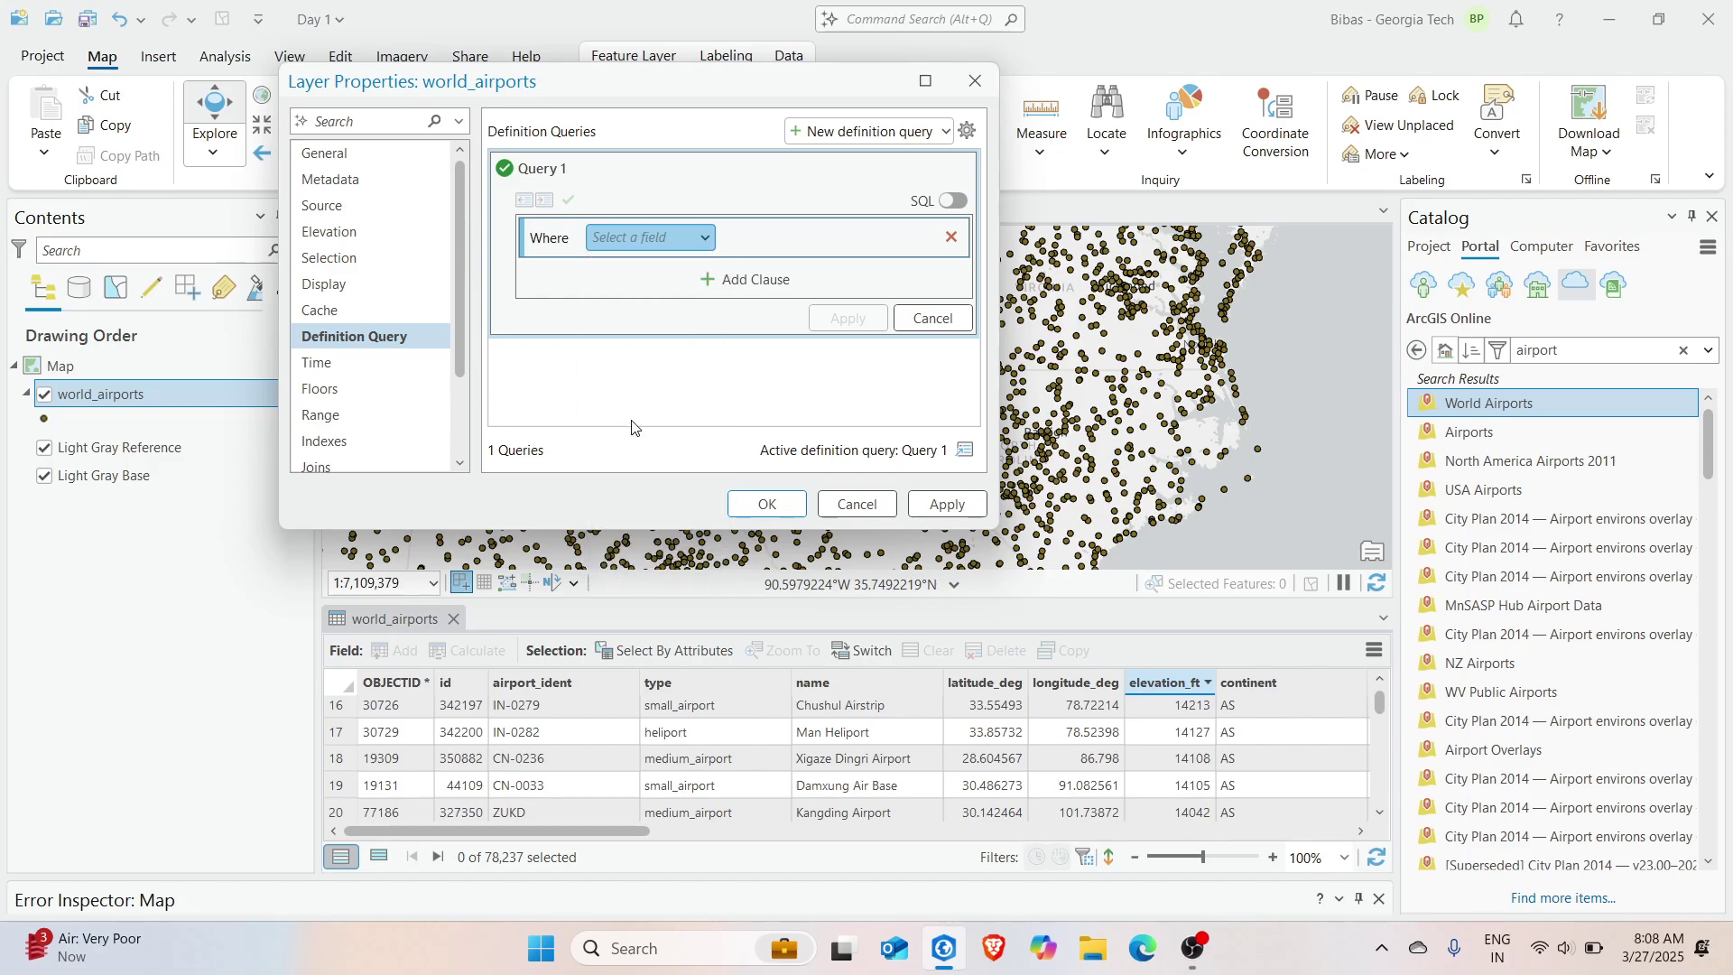
click(785, 239)
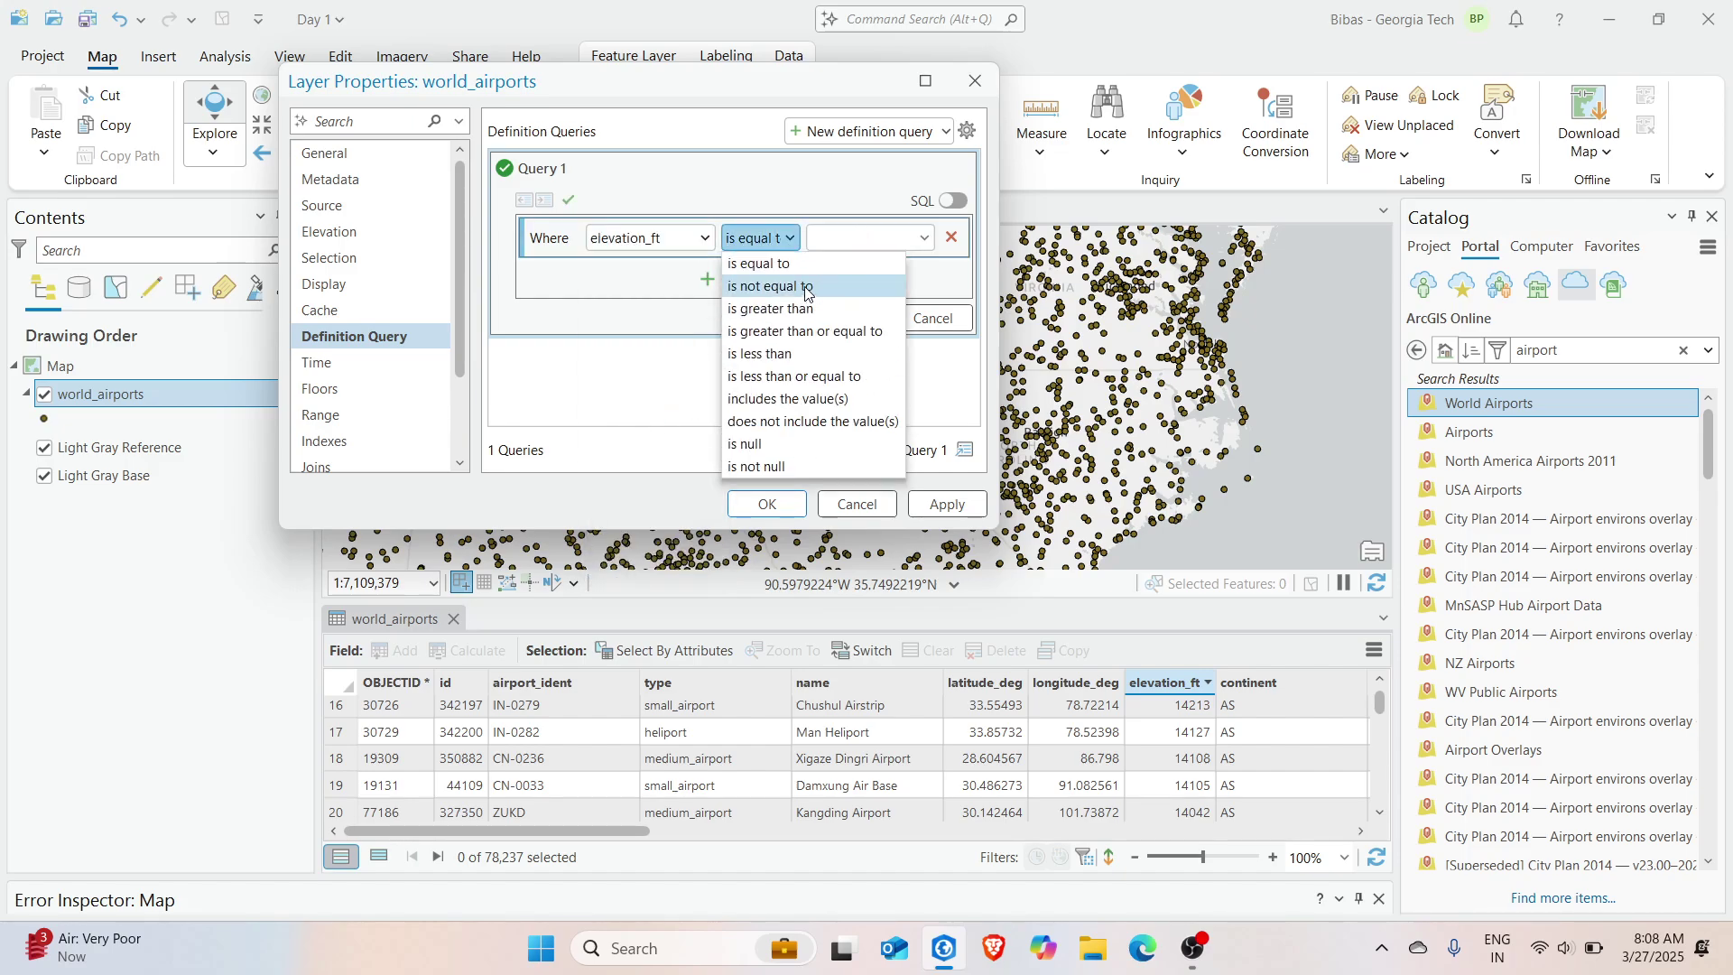
click(794, 337)
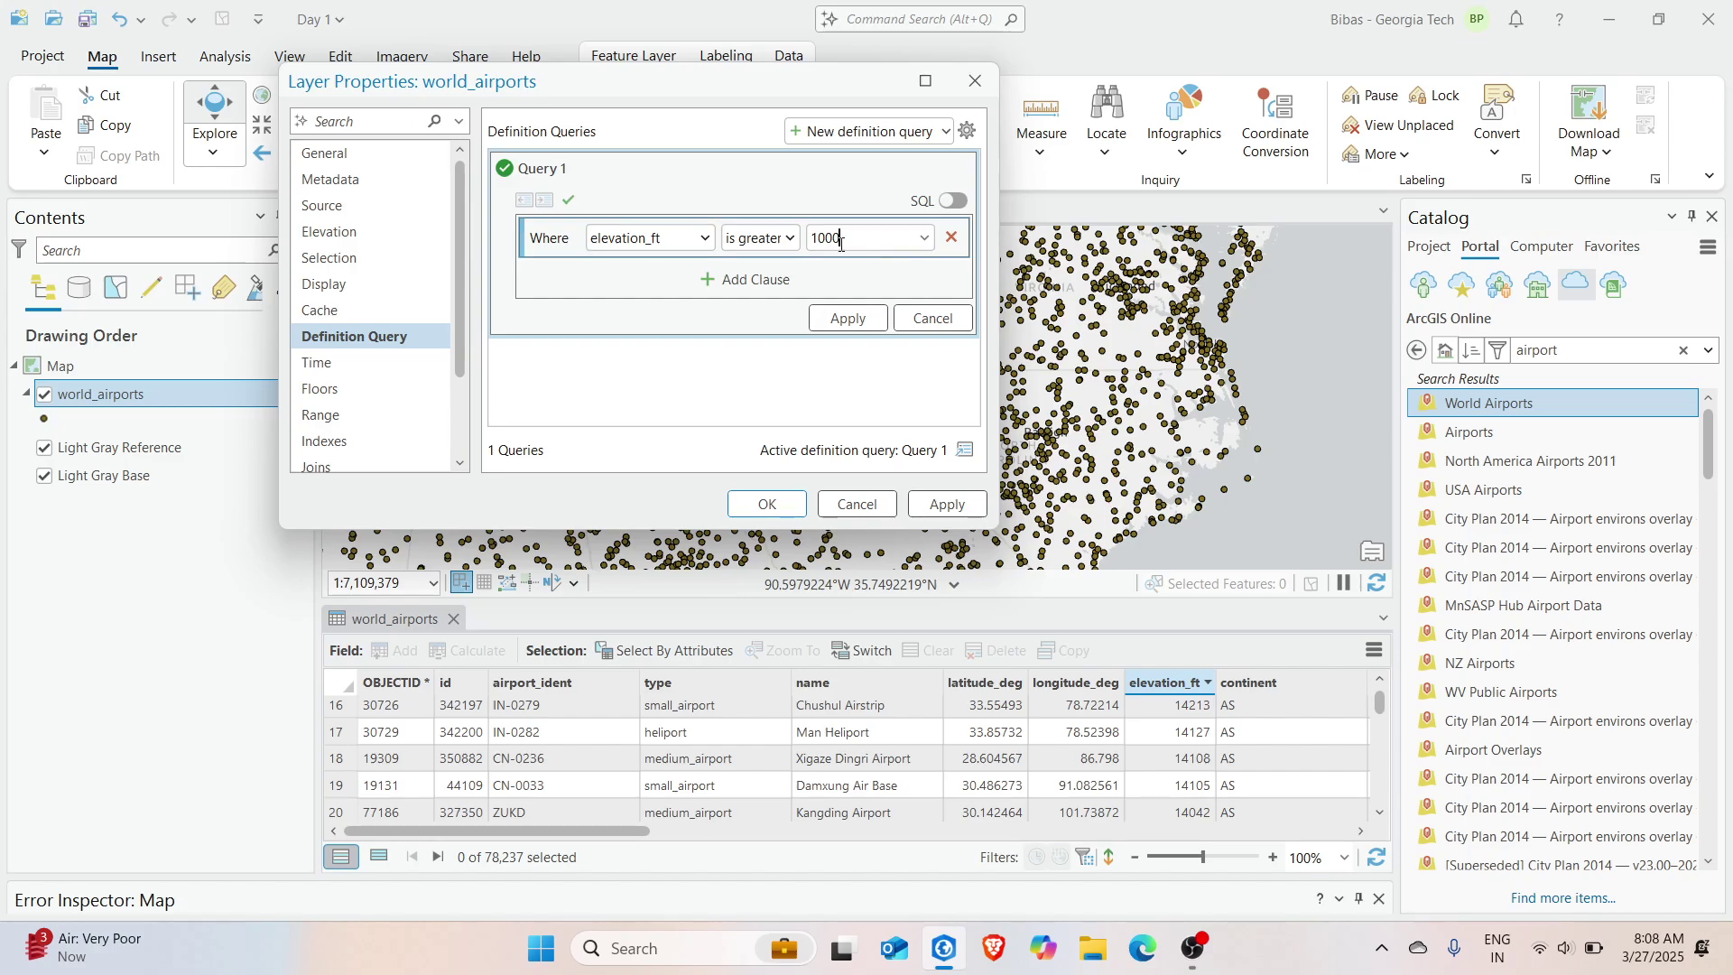
click(847, 318)
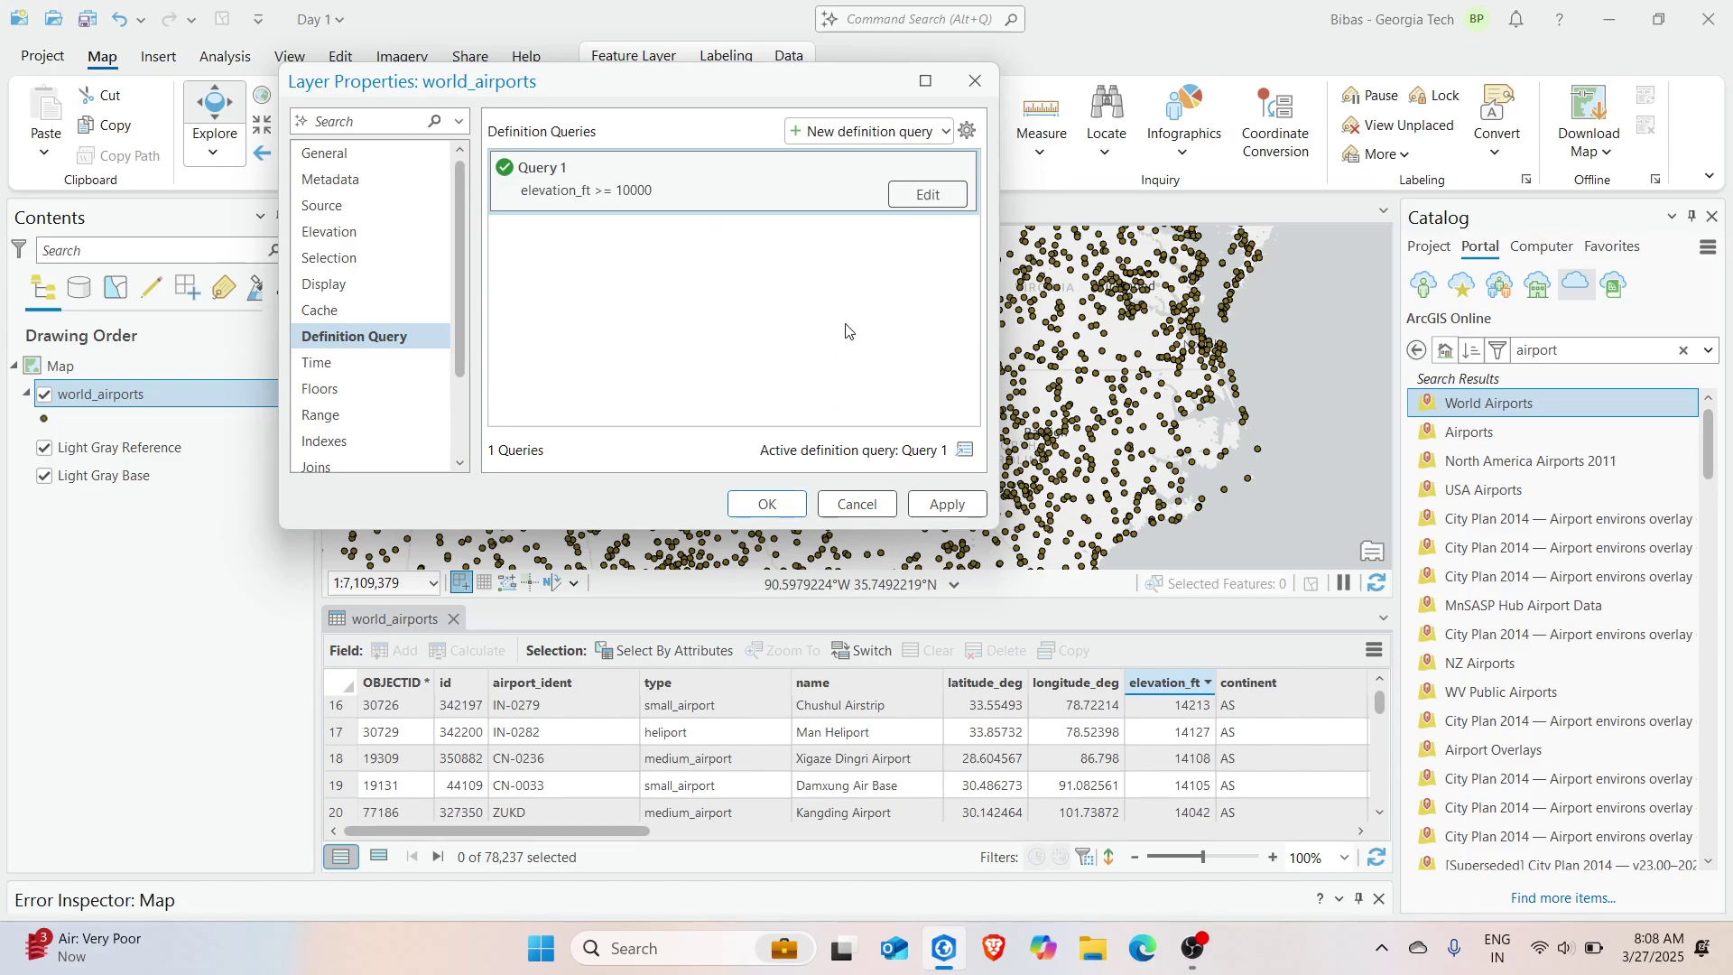
click(943, 503)
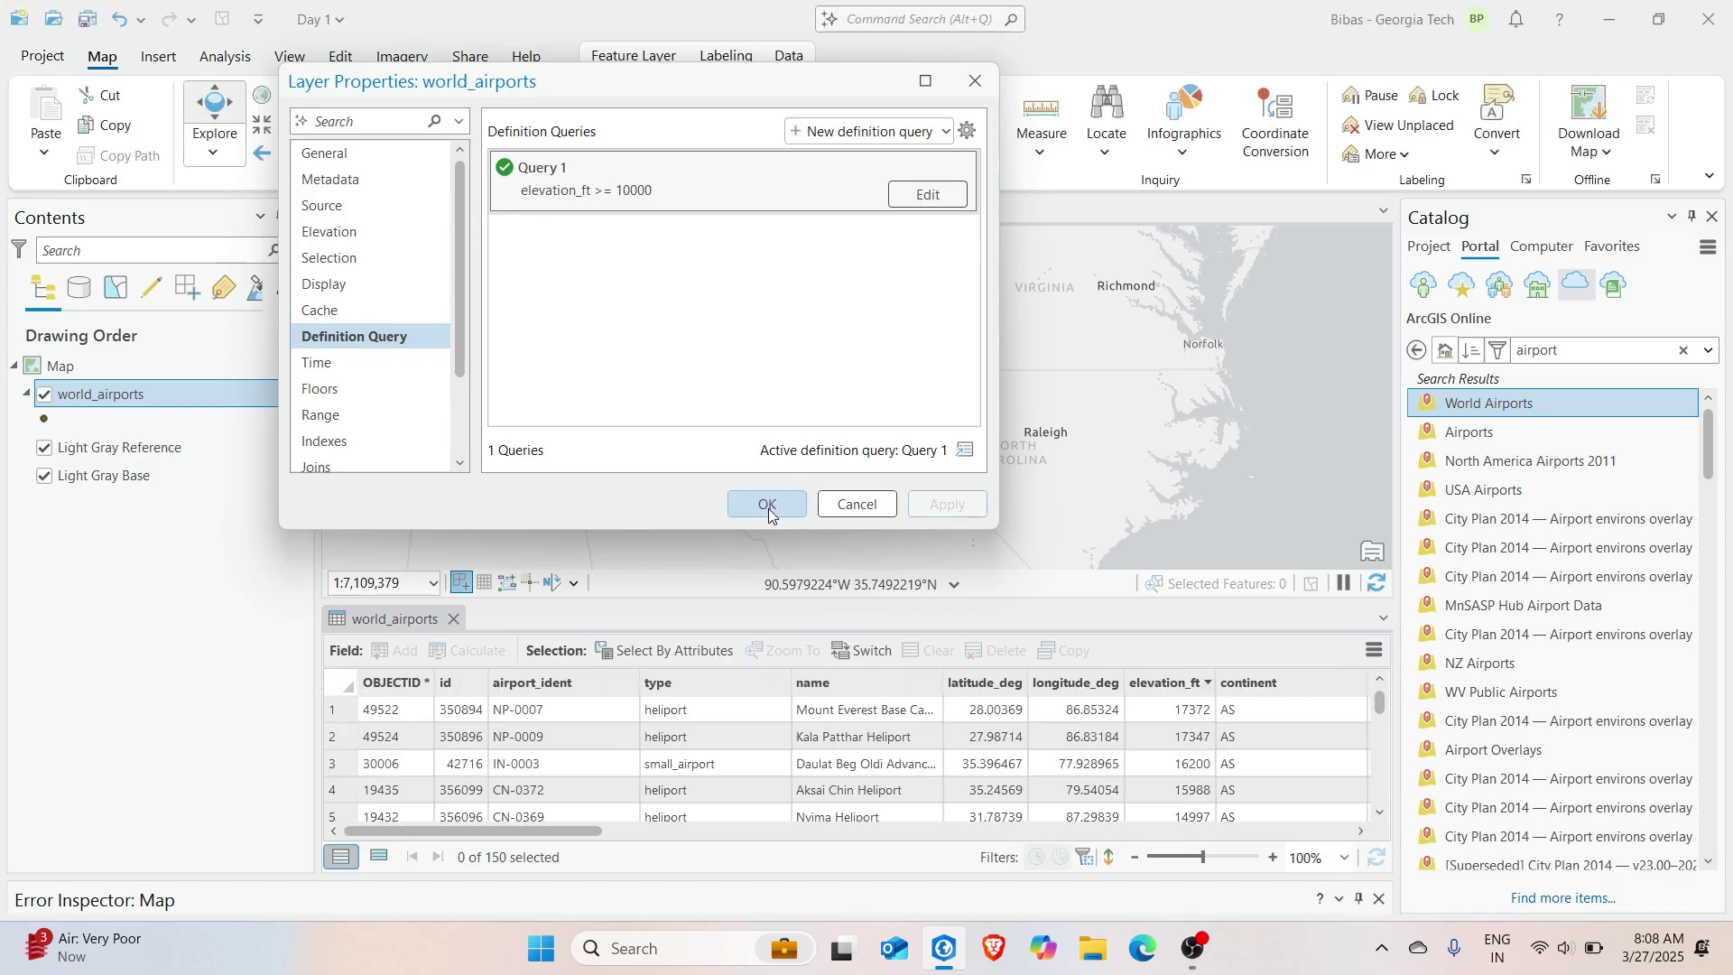
click(767, 504)
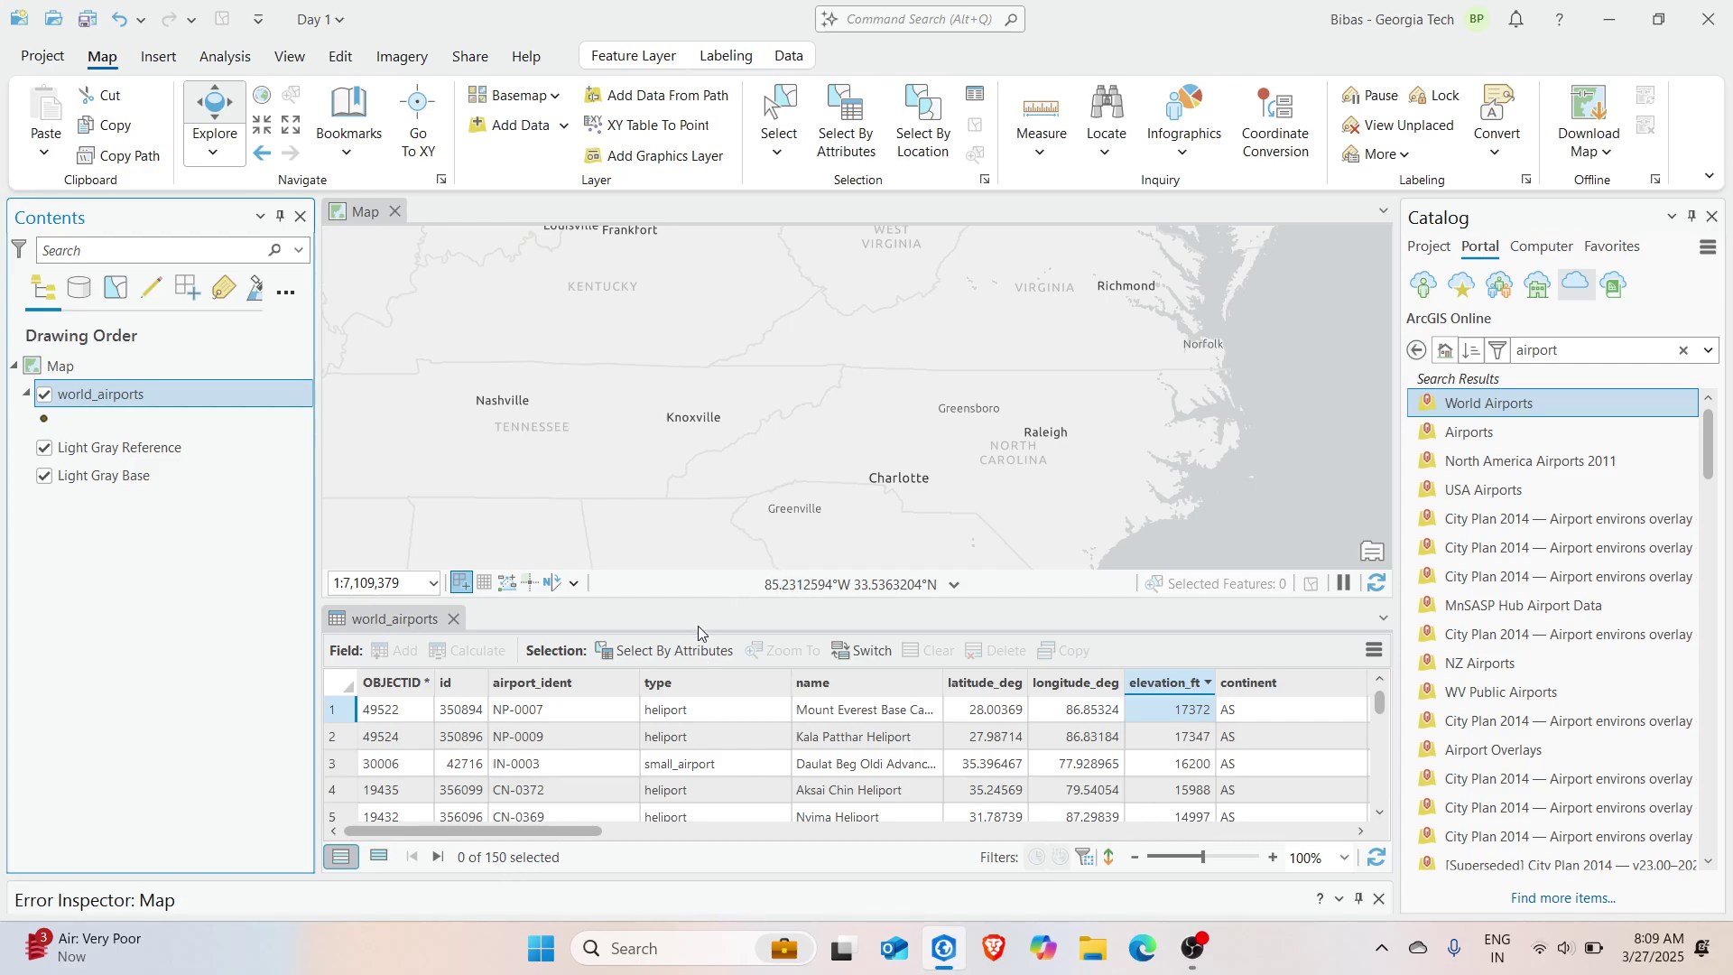
Widen the table's name column, and select and zoom to the Mount Everest Base Camp Heliport record
scroll(729, 738, down, 5)
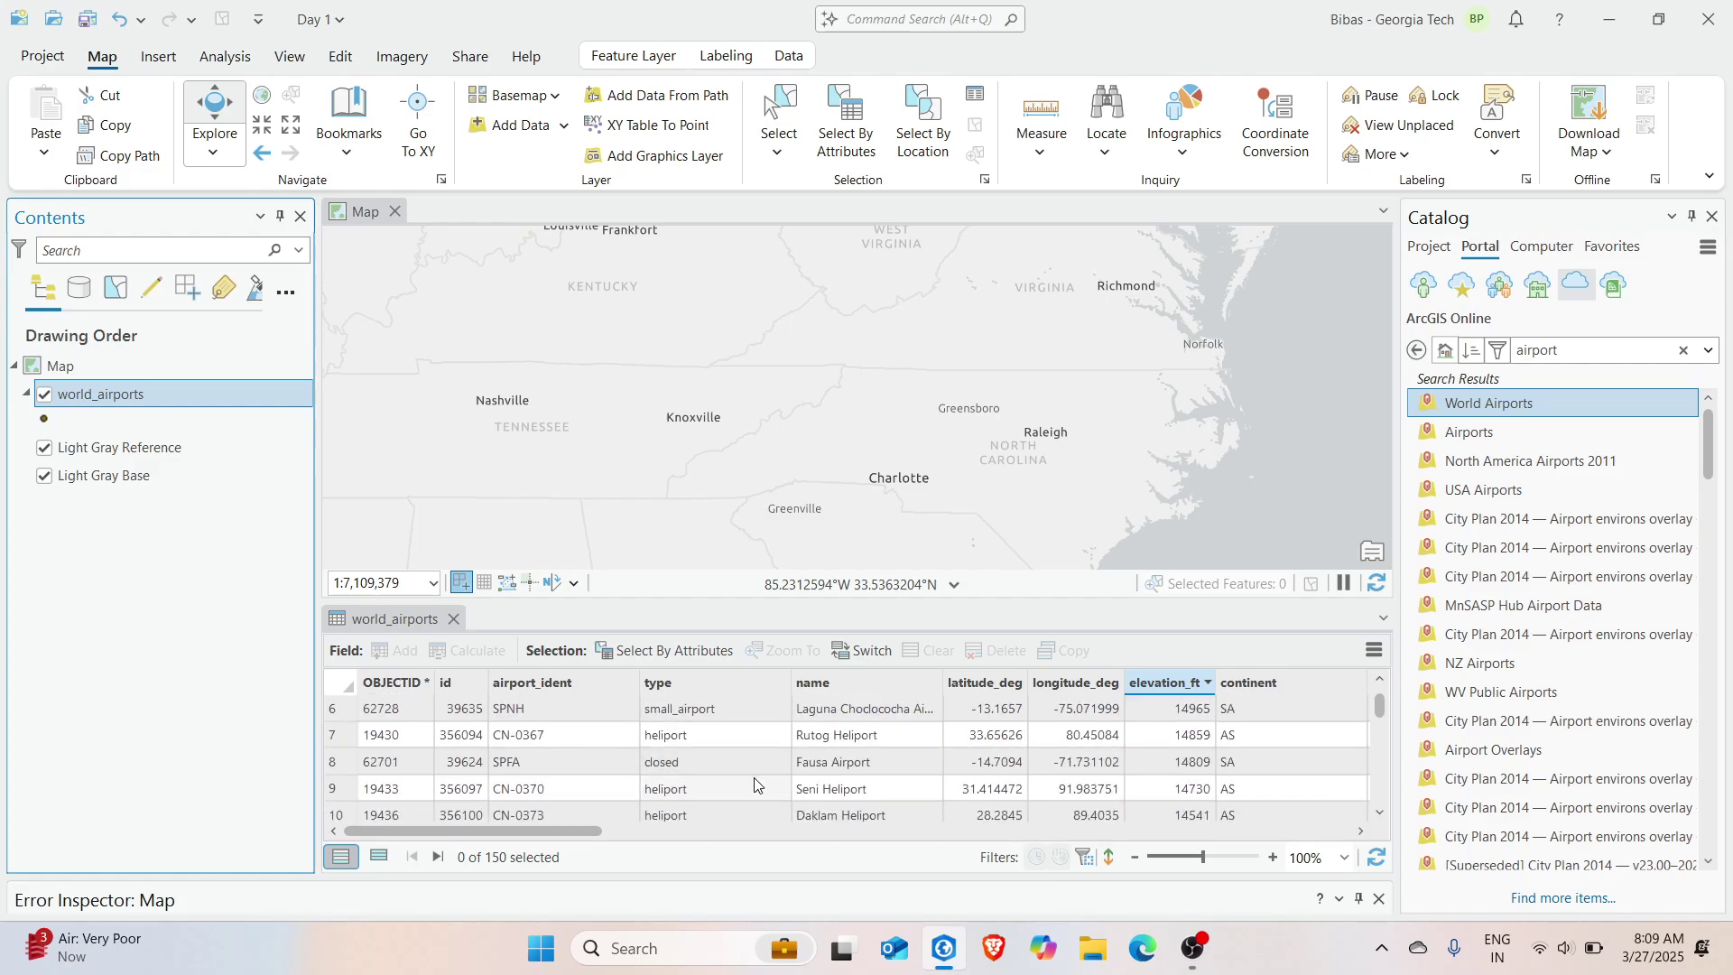
scroll(754, 777, up, 5)
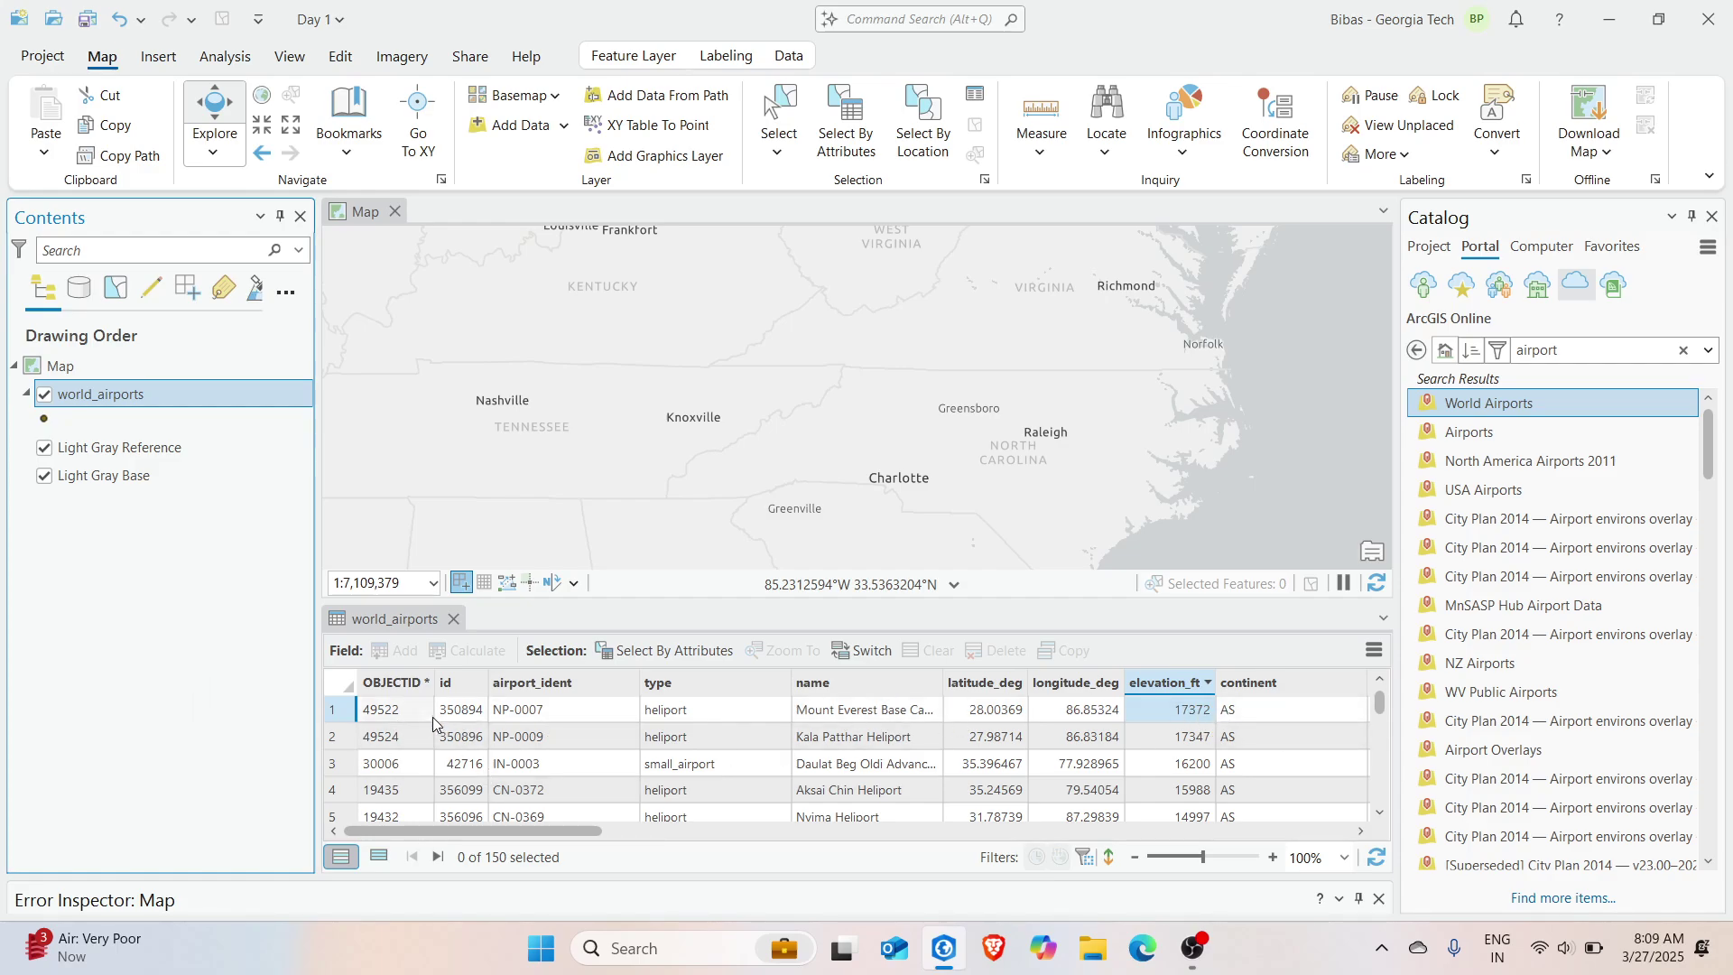
drag(943, 683, 1008, 687)
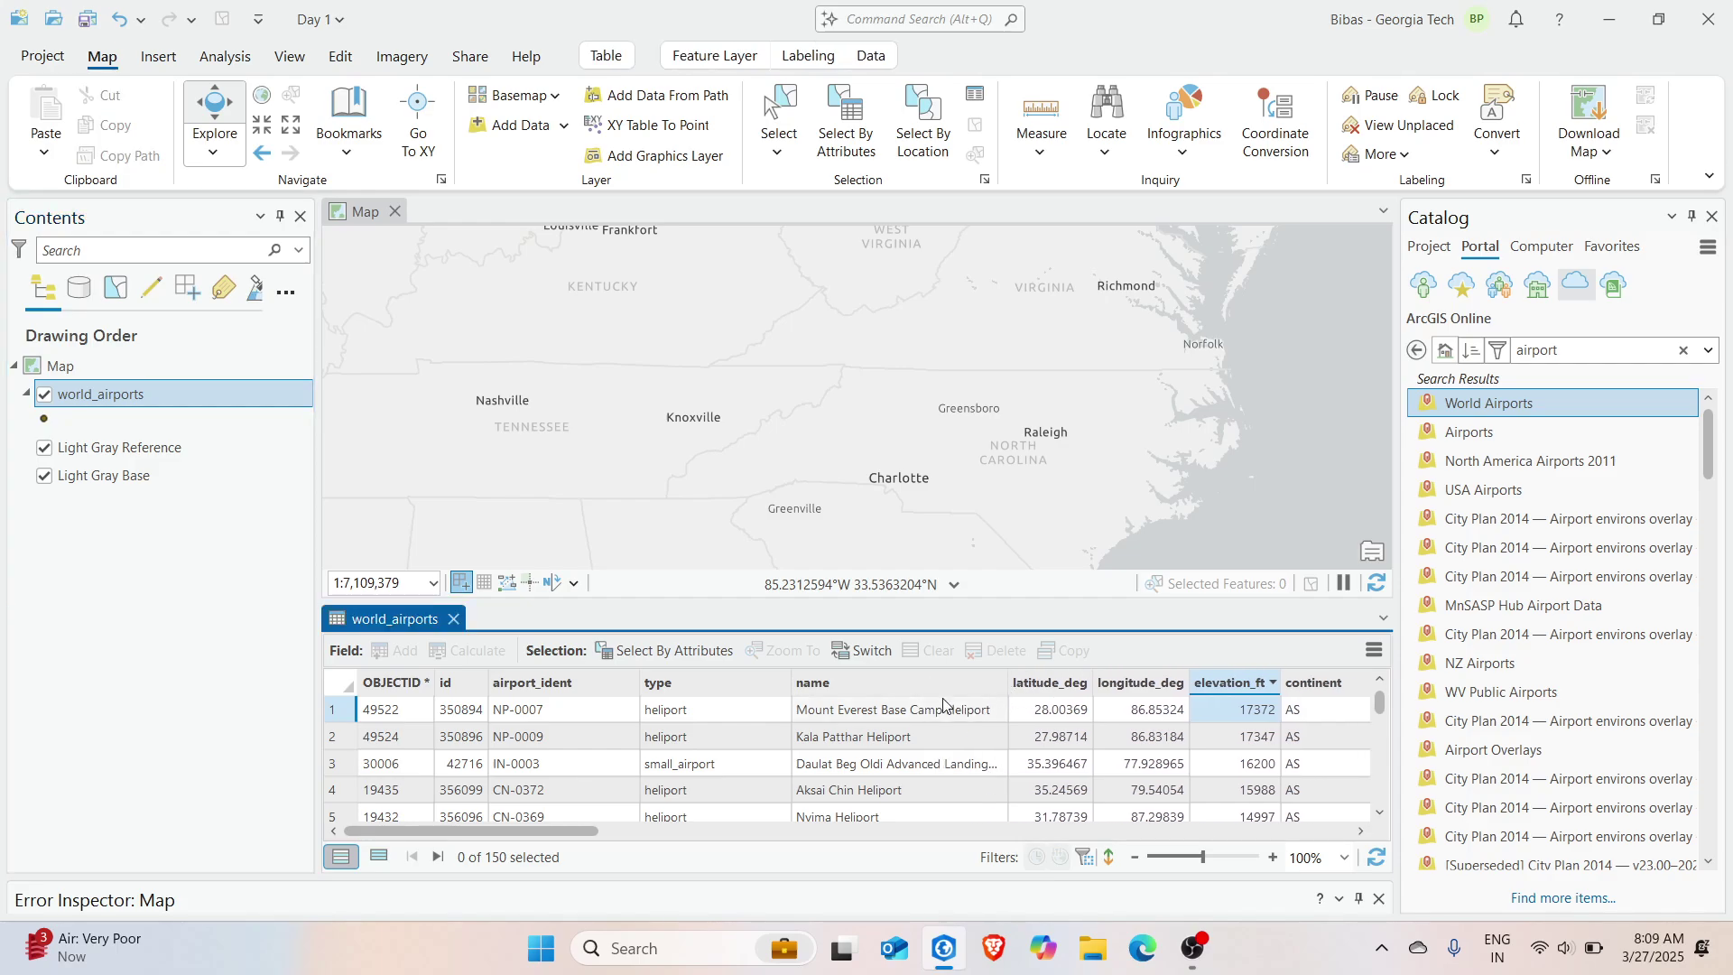
click(347, 717)
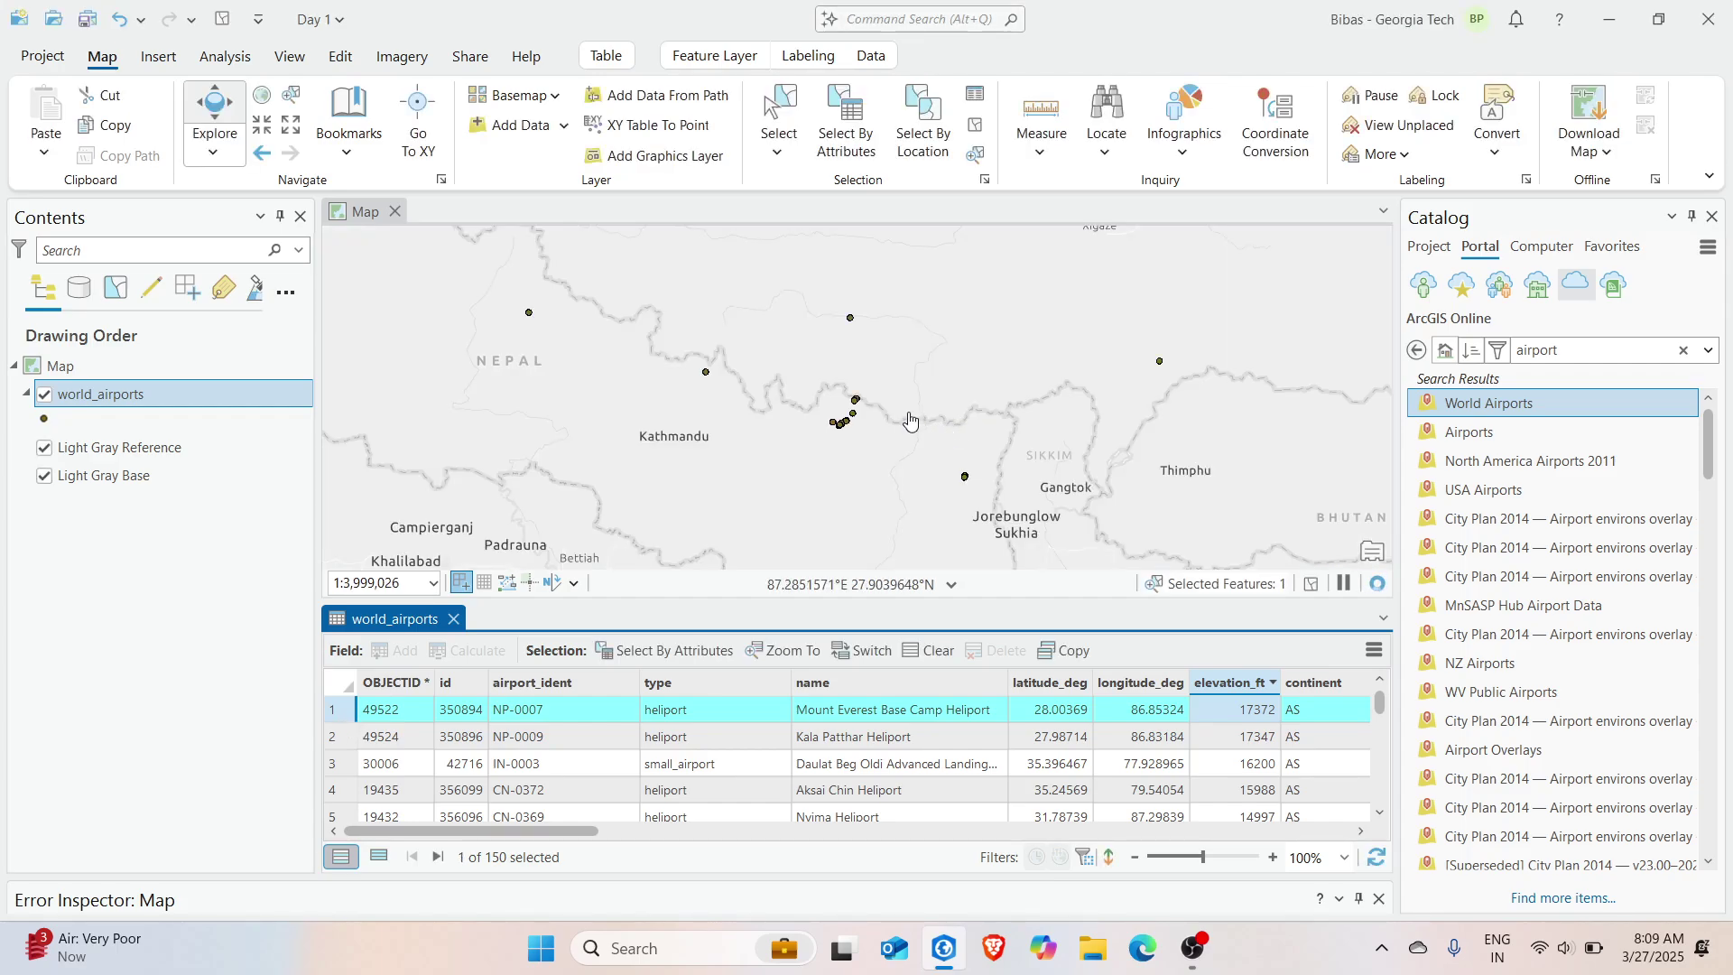
Examine how the filtered high-elevation airports are distributed around the selected heliport and across Asia
scroll(839, 410, down, 2)
drag(750, 366, 855, 427)
scroll(948, 431, down, 6)
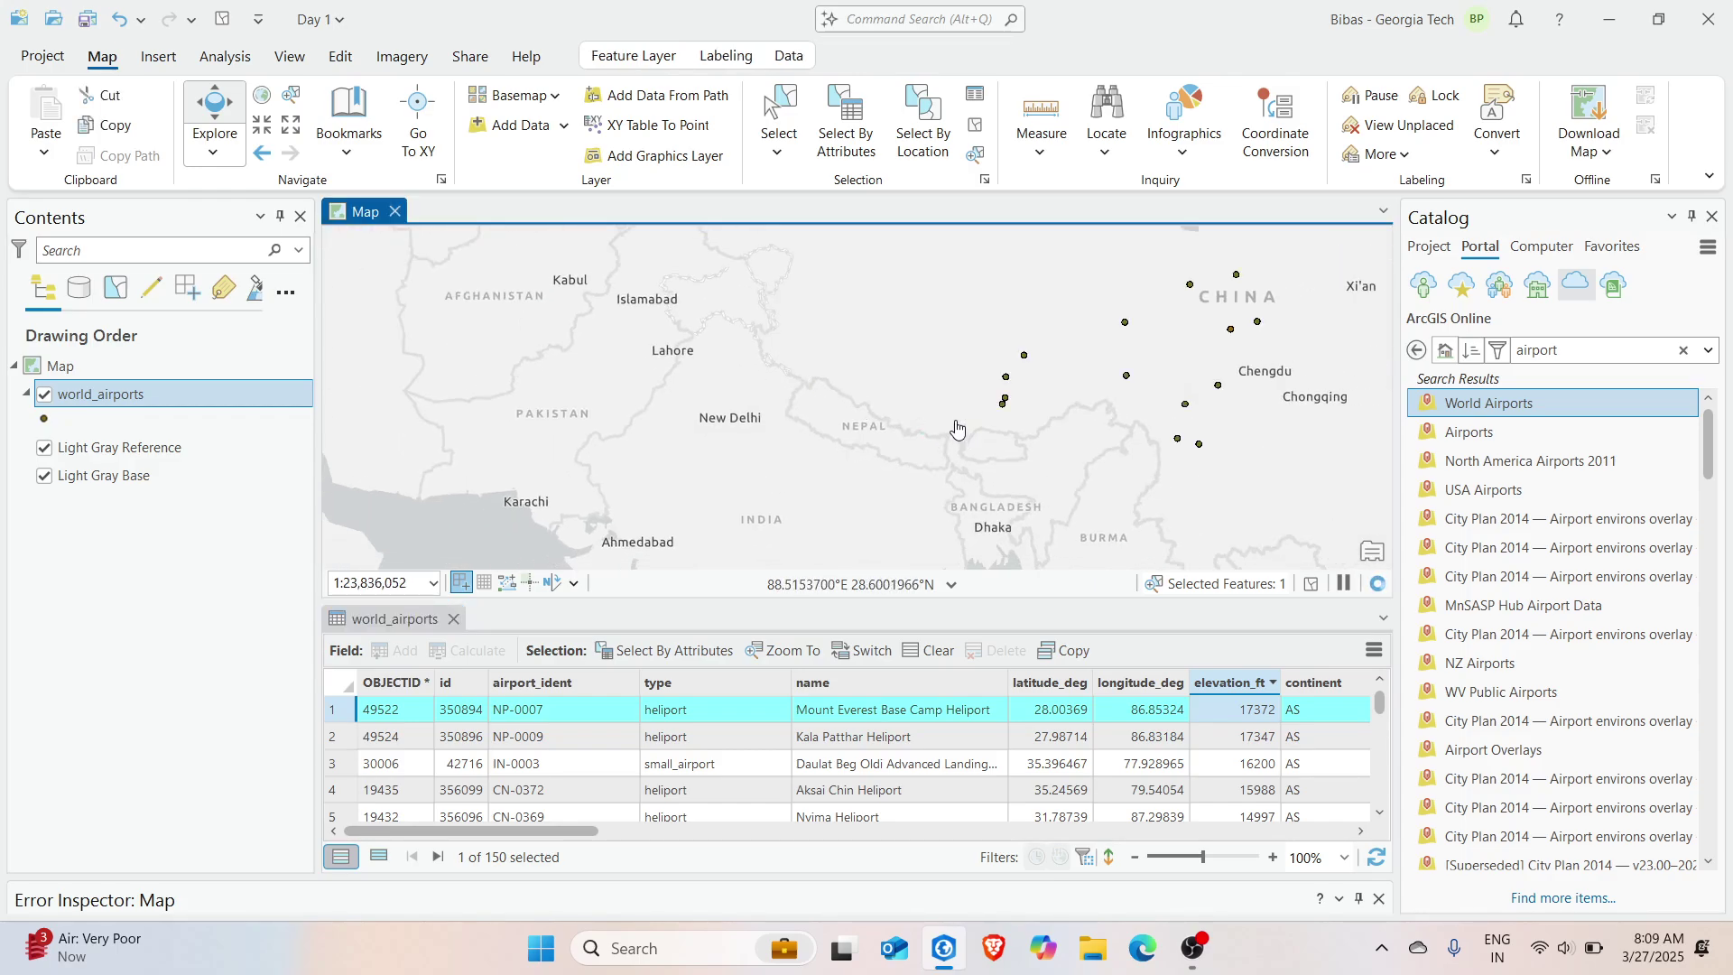
scroll(921, 426, down, 4)
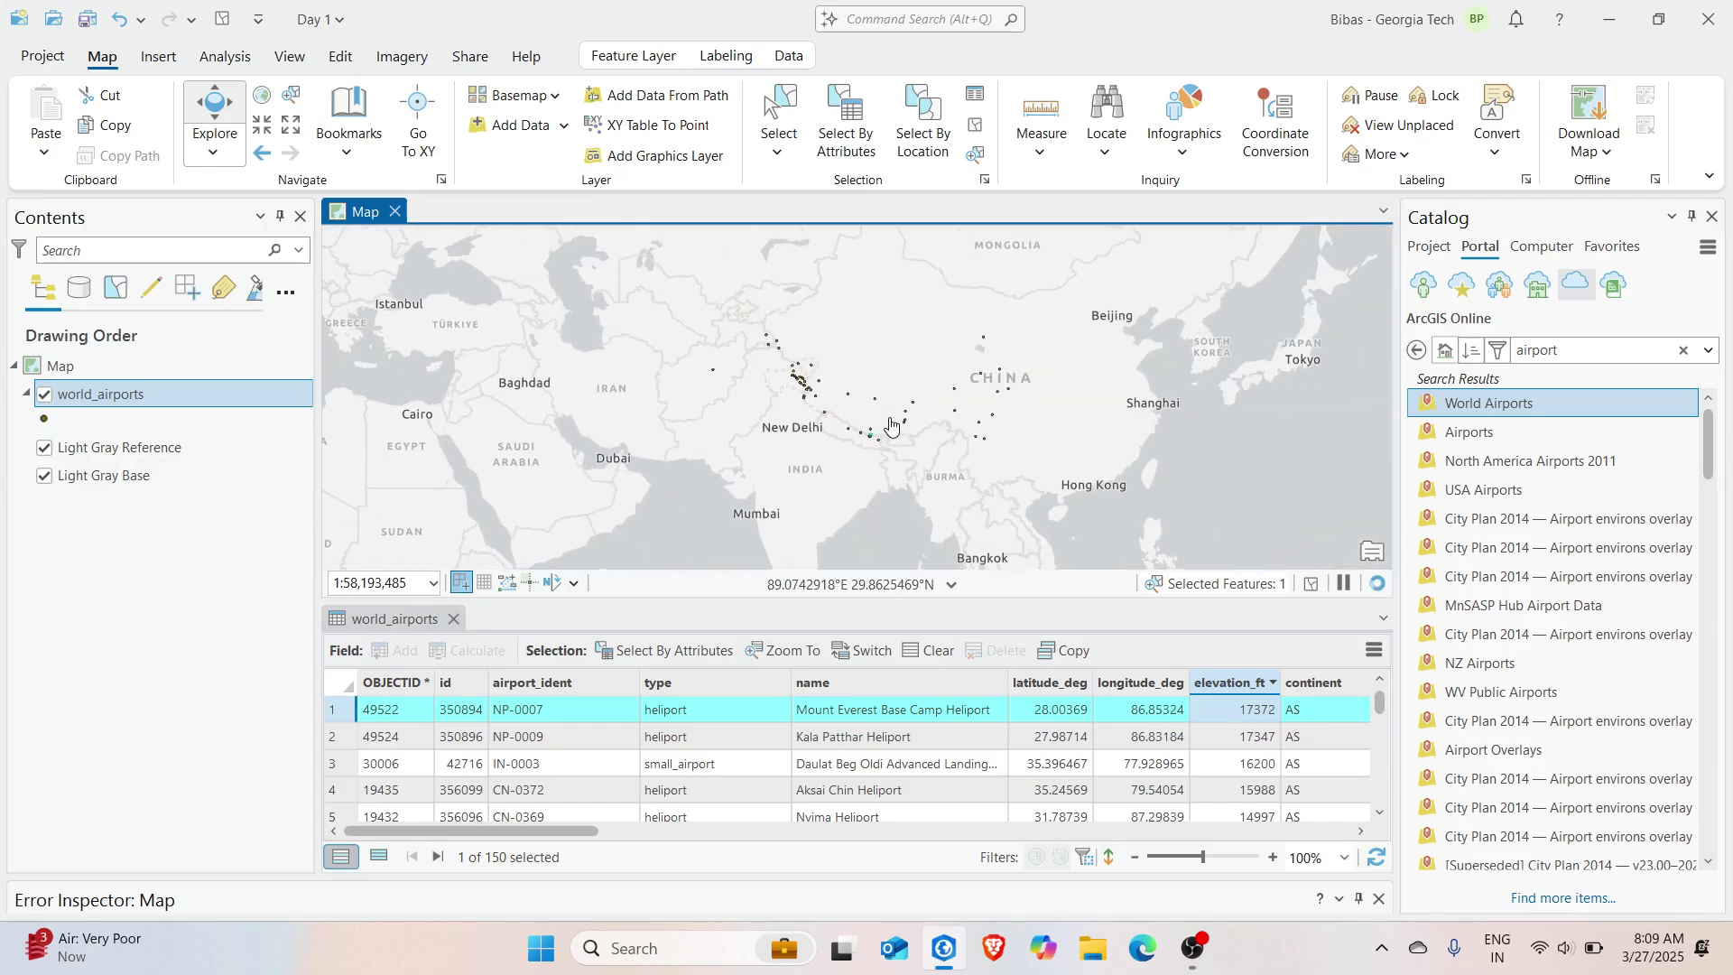
scroll(884, 418, up, 2)
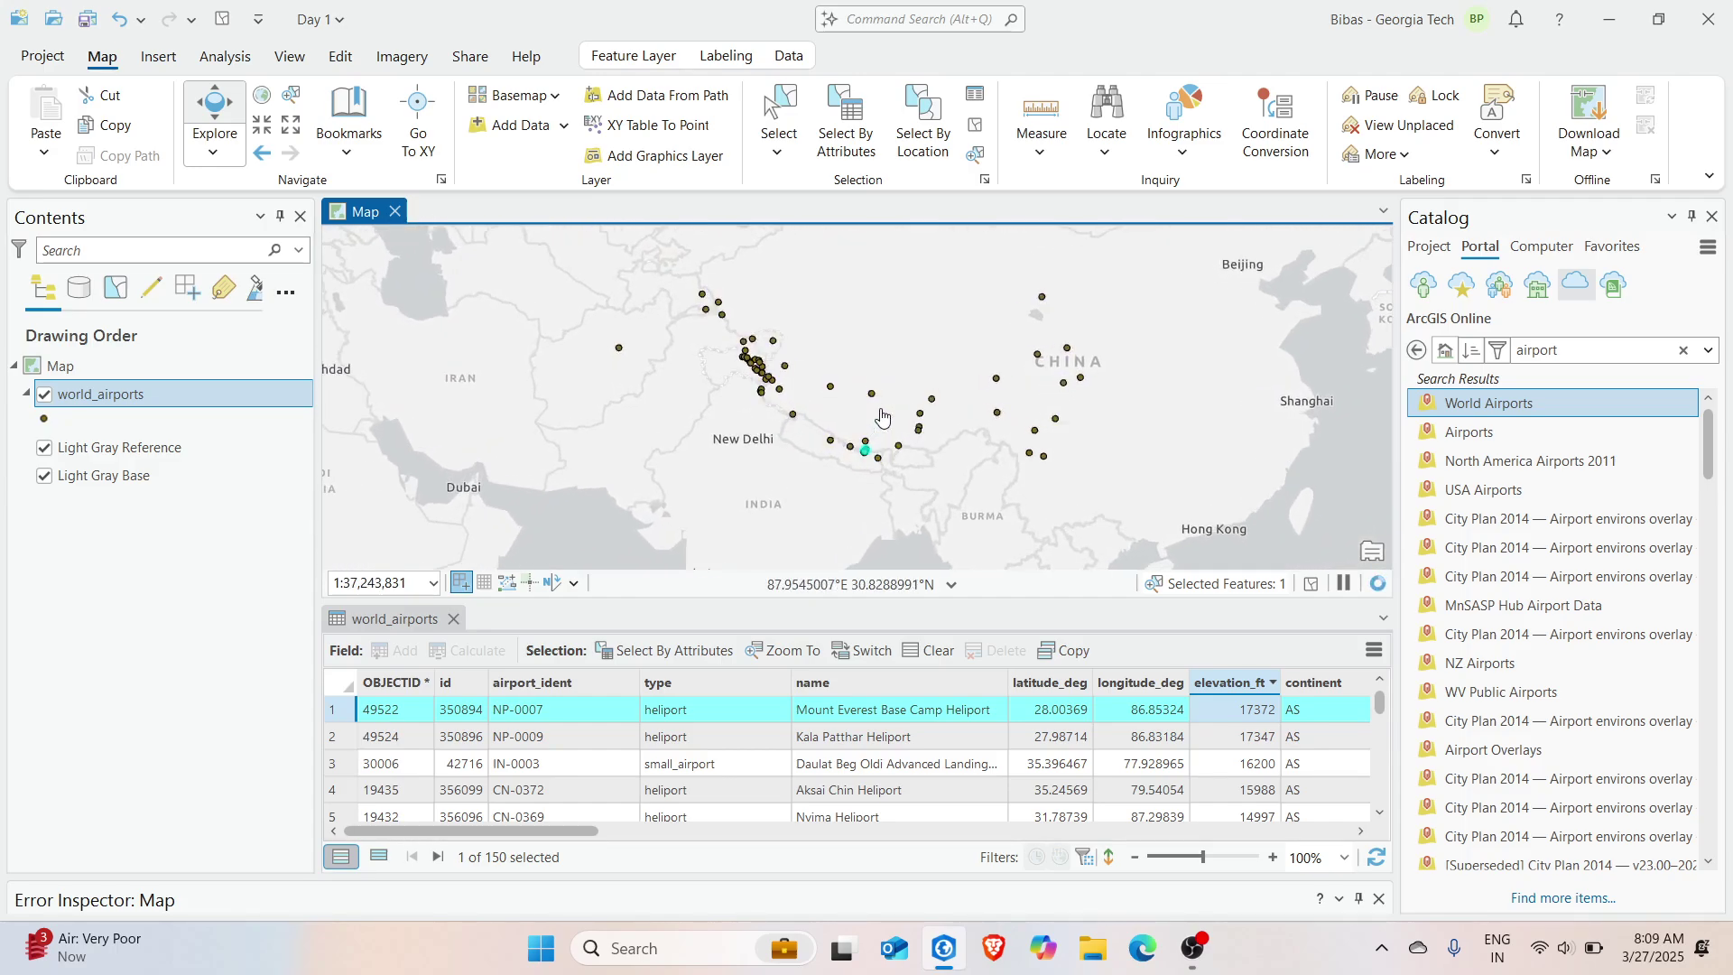
drag(881, 416, 854, 415)
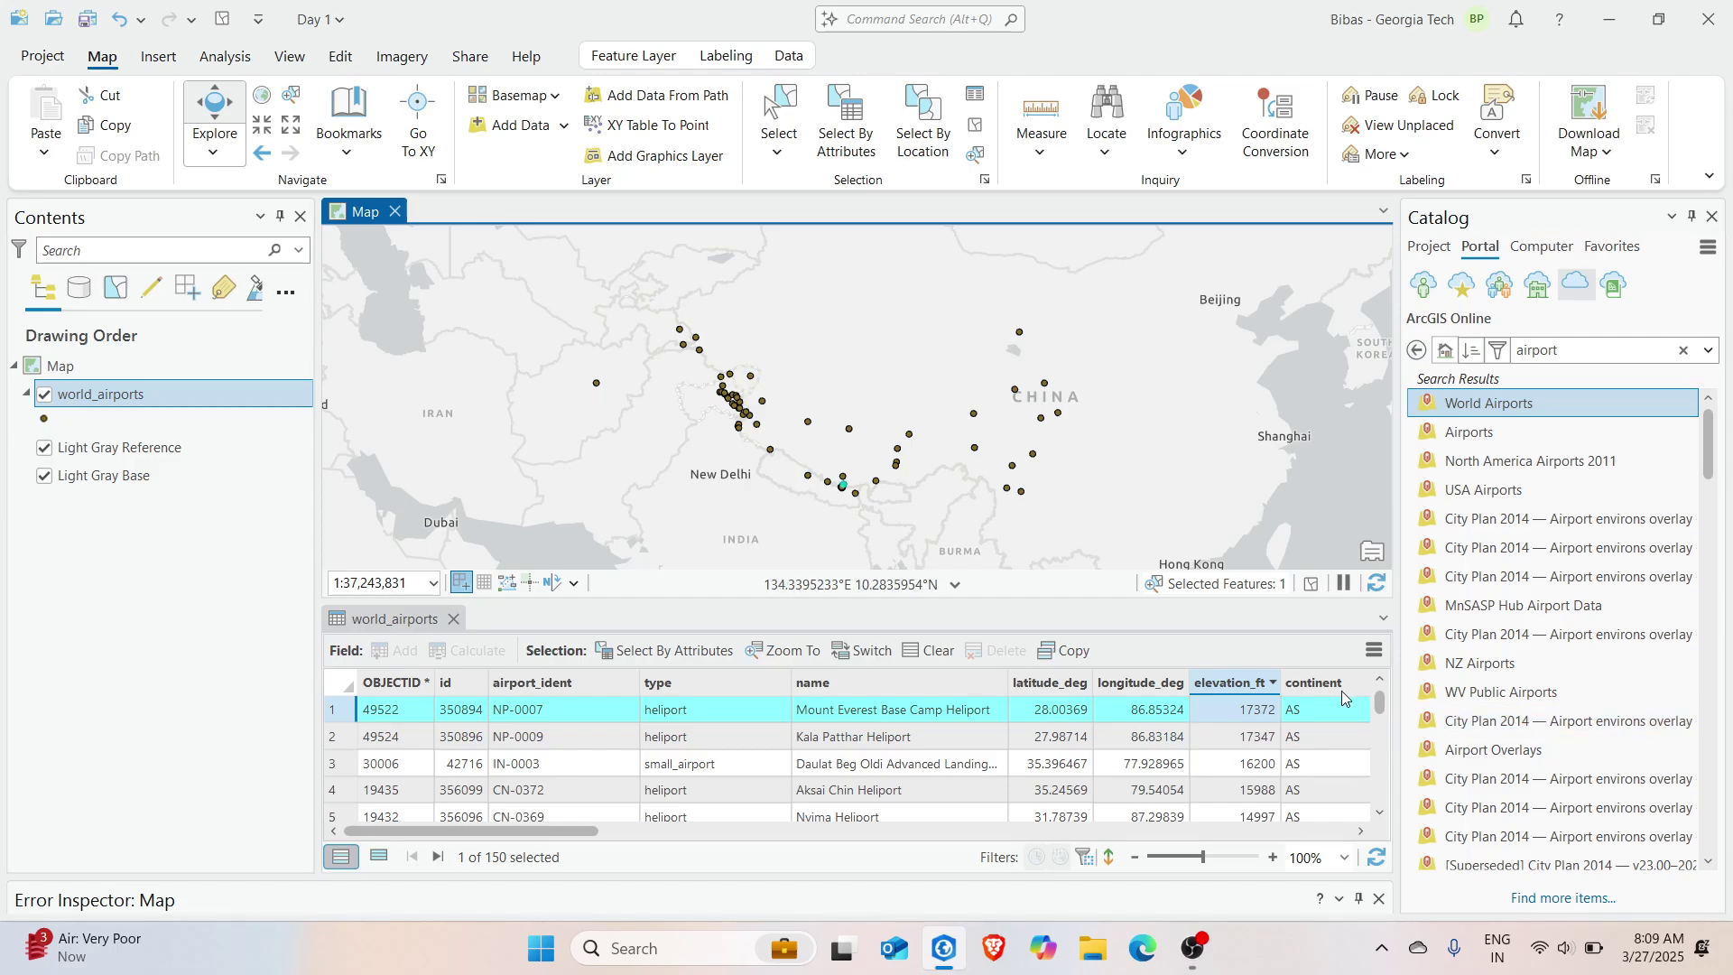
Review the elevation_ft and continent values of the filtered airports through the last record and return to the first
scroll(1235, 724, down, 20)
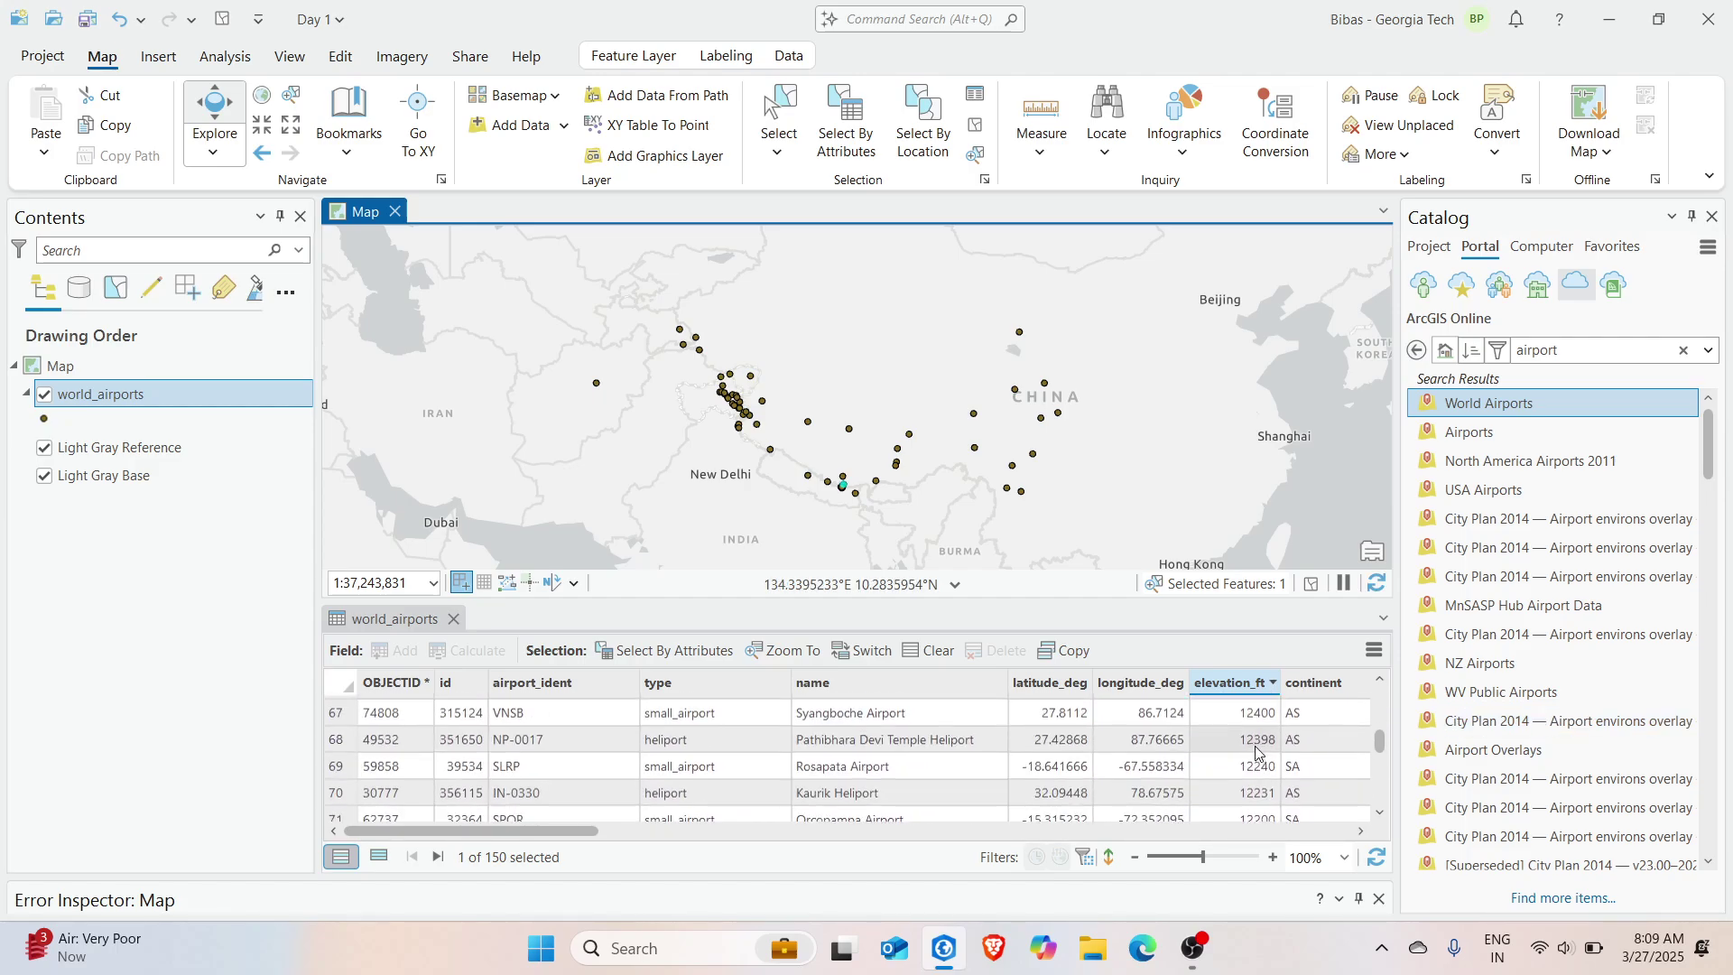
scroll(1263, 760, down, 2)
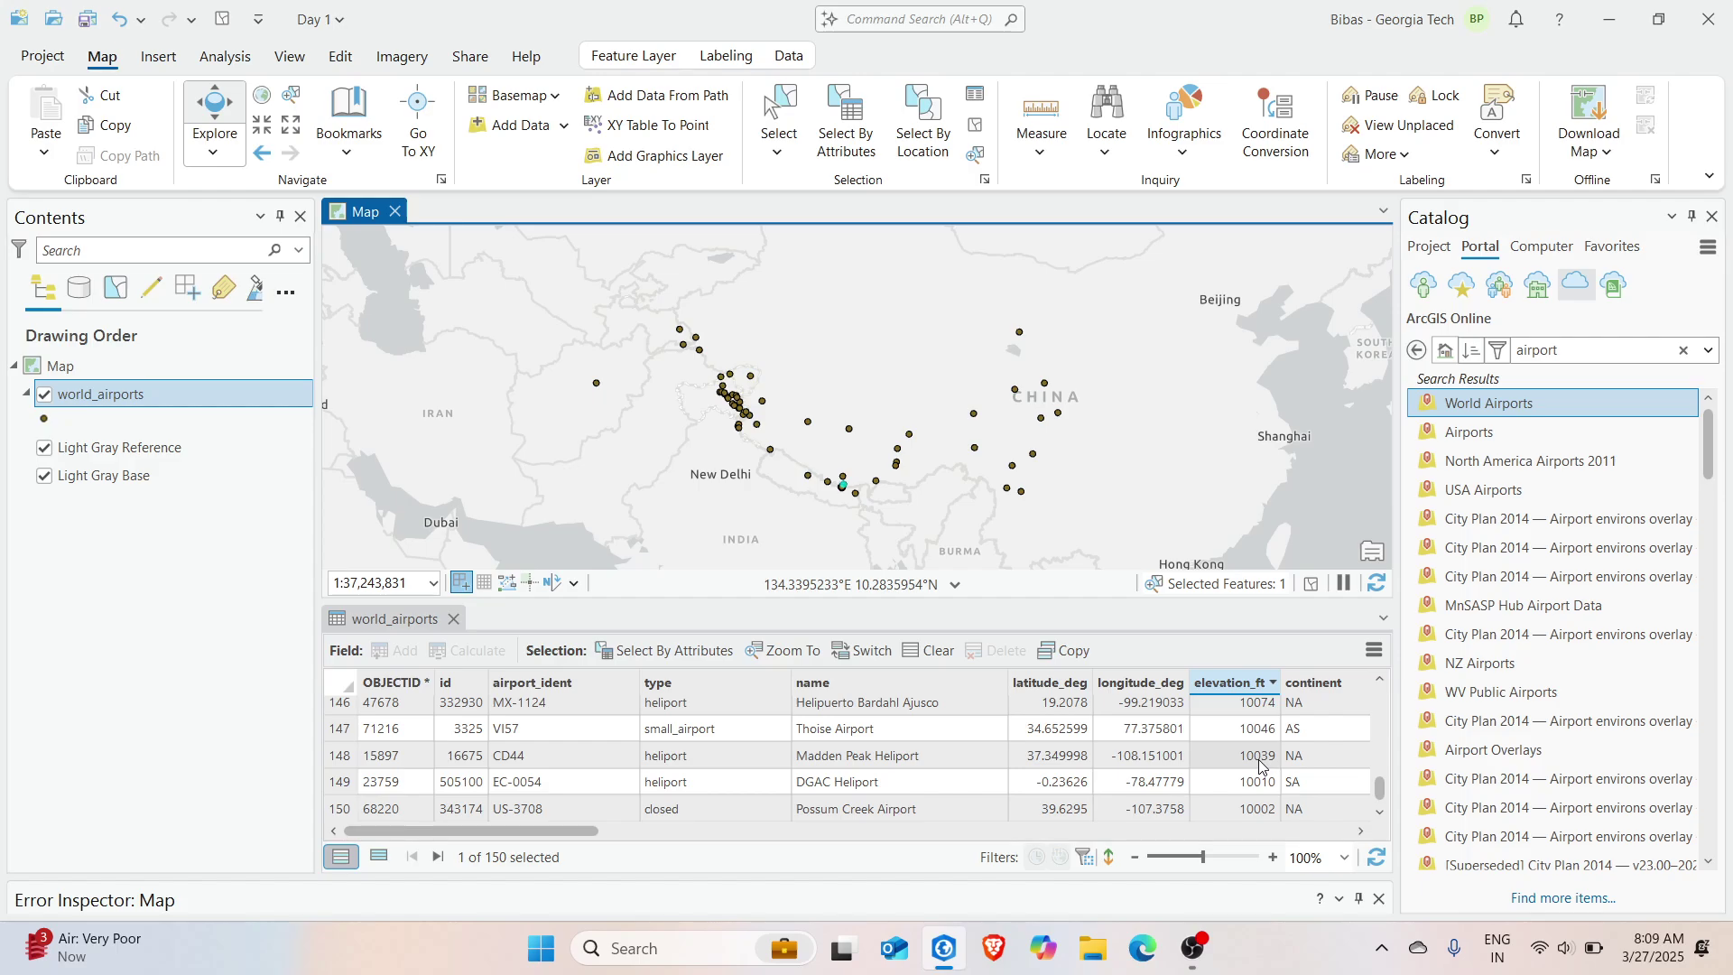
scroll(1260, 765, up, 2)
scroll(1263, 777, down, 2)
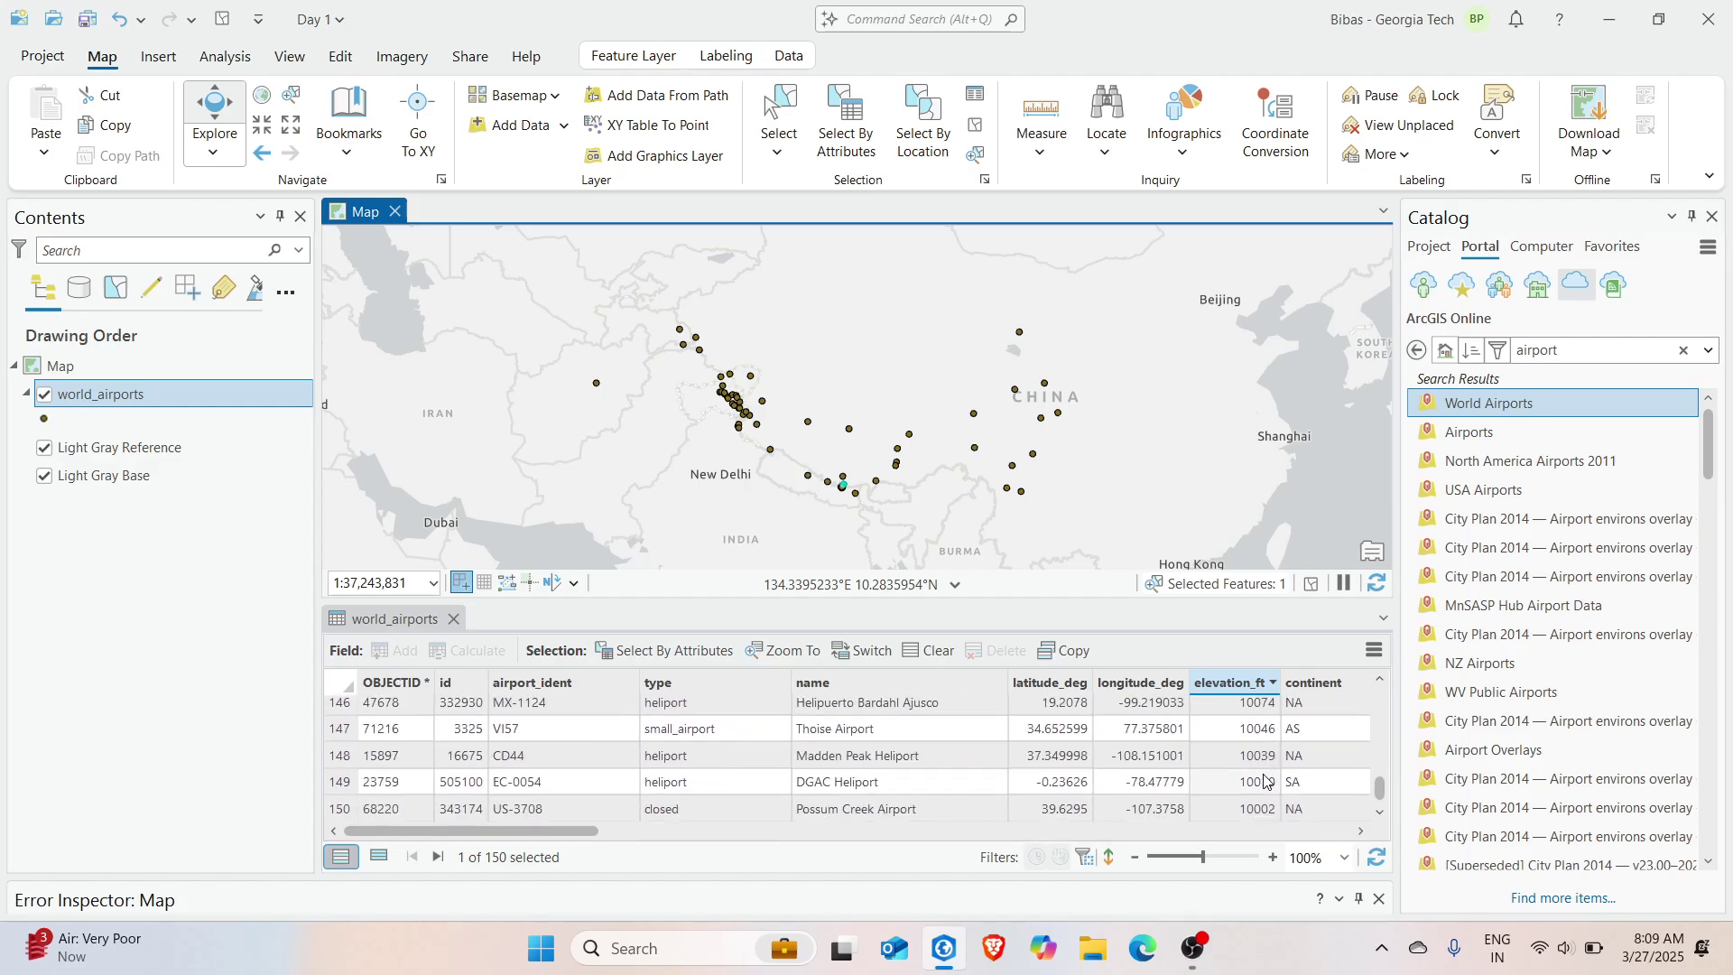
scroll(1228, 758, up, 20)
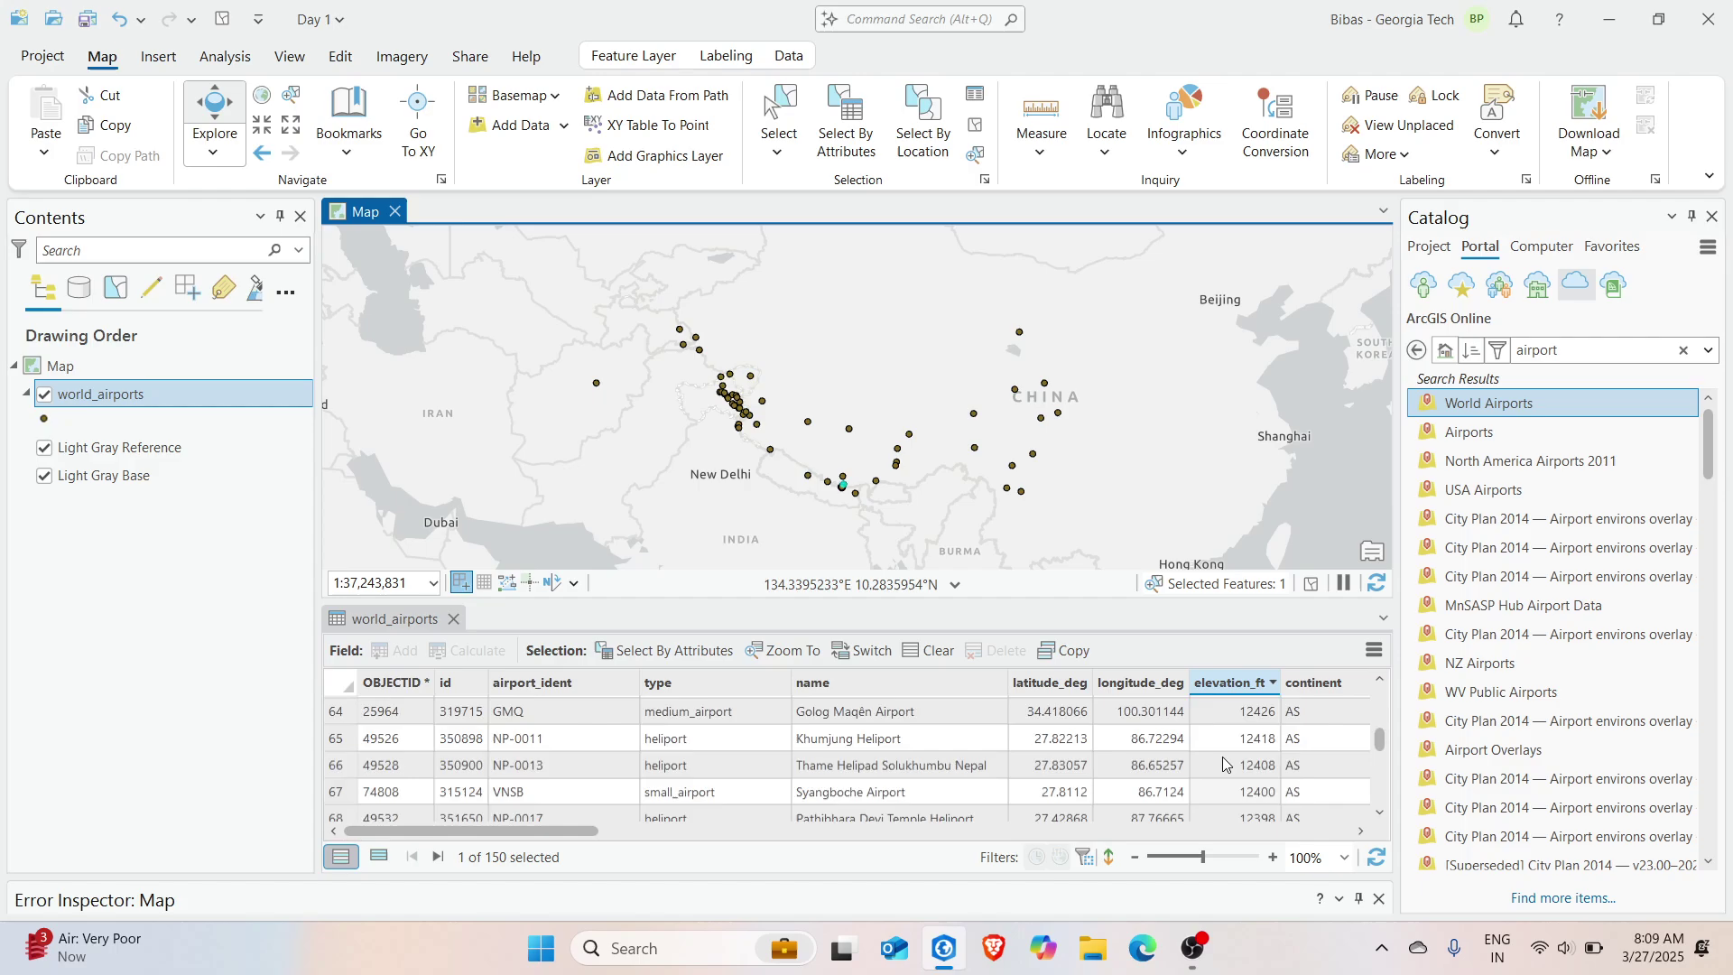
scroll(1246, 749, up, 5)
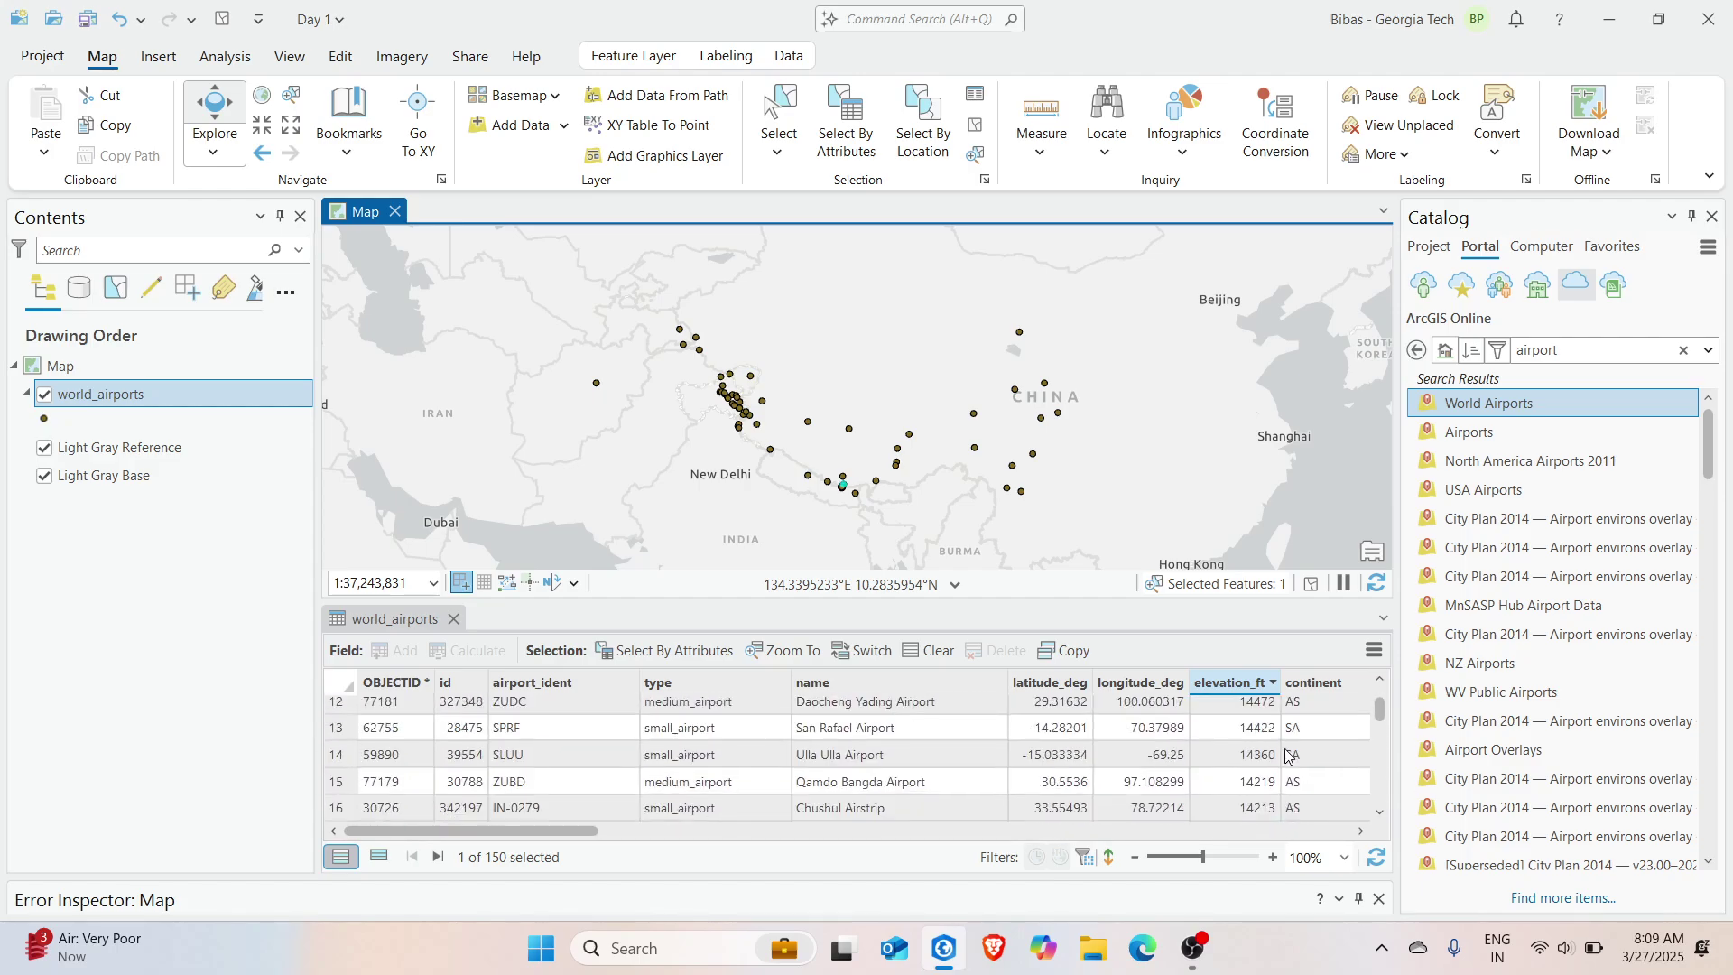
scroll(1288, 756, down, 9)
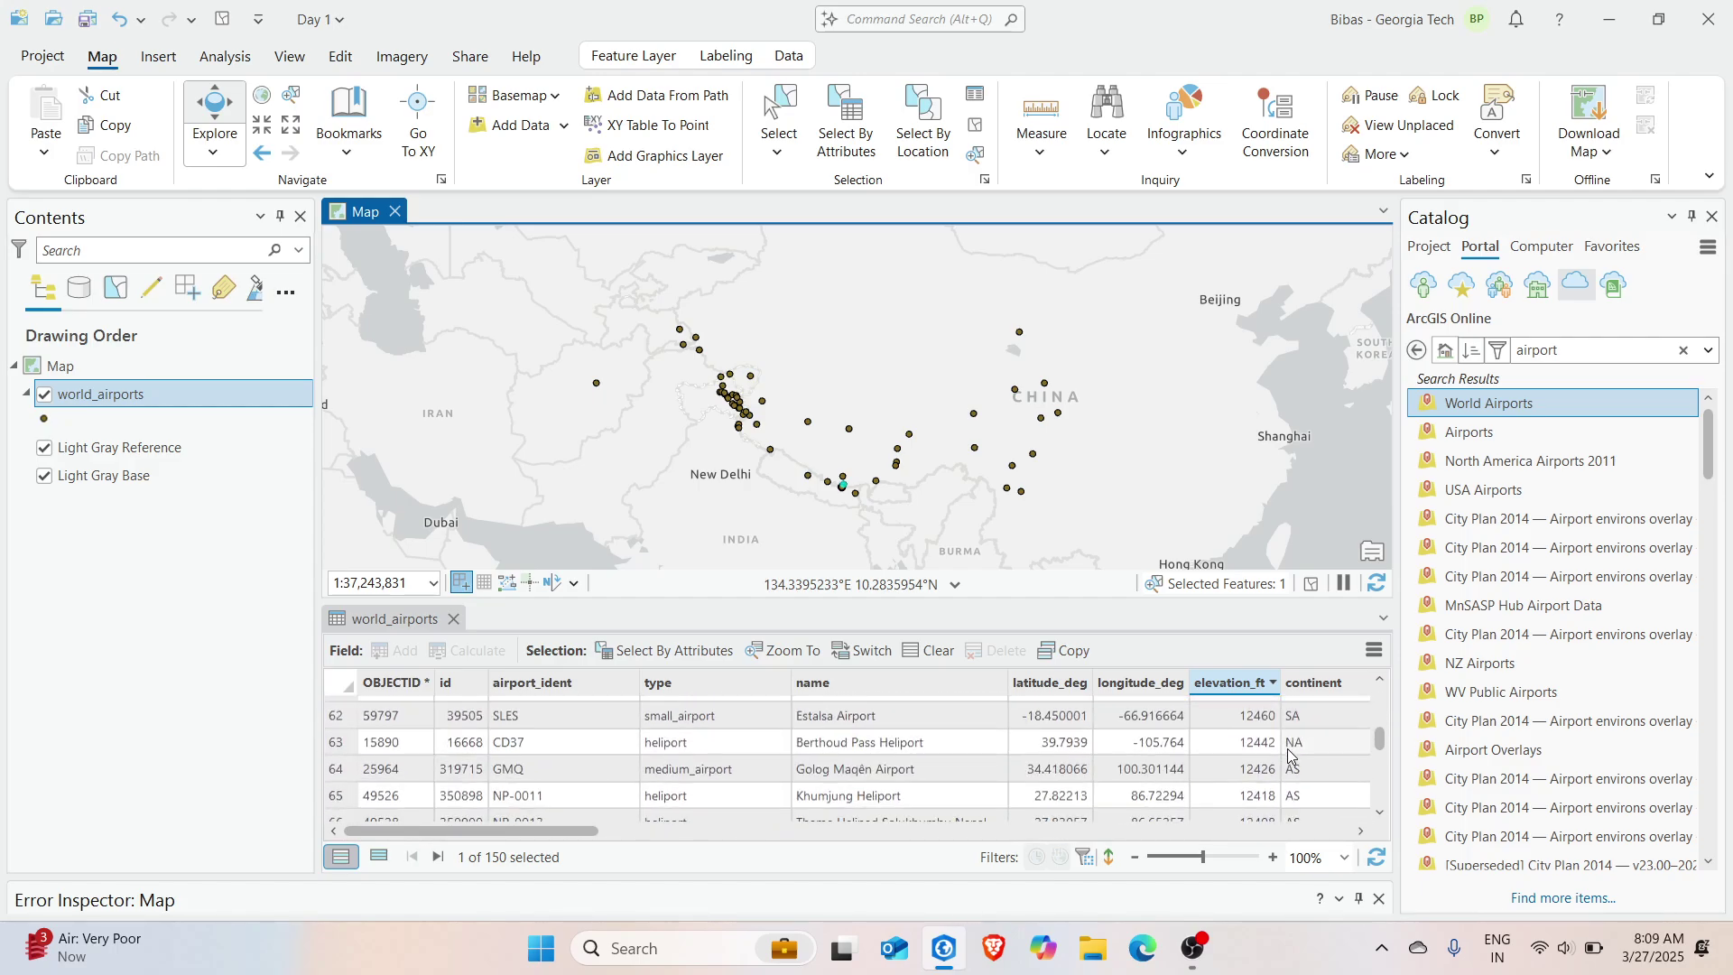
scroll(1323, 741, up, 20)
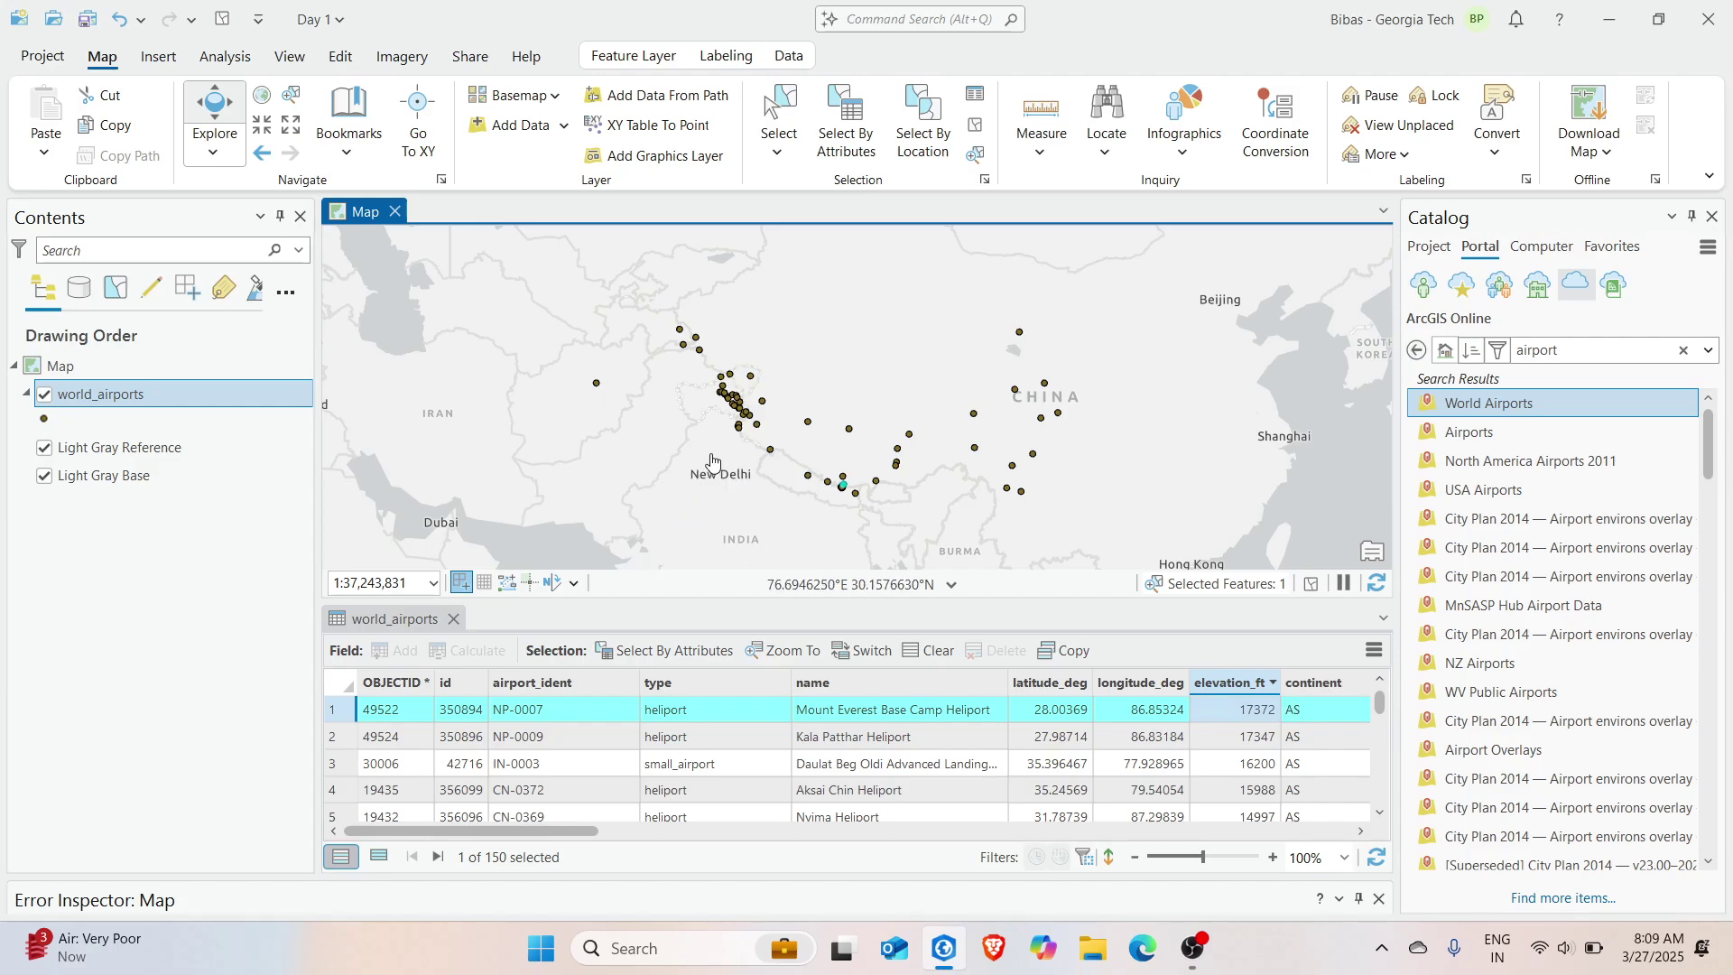
Open Query 1 in the world_airports layer's definition queries for editing and add an And clause on the continent field
scroll(712, 461, down, 8)
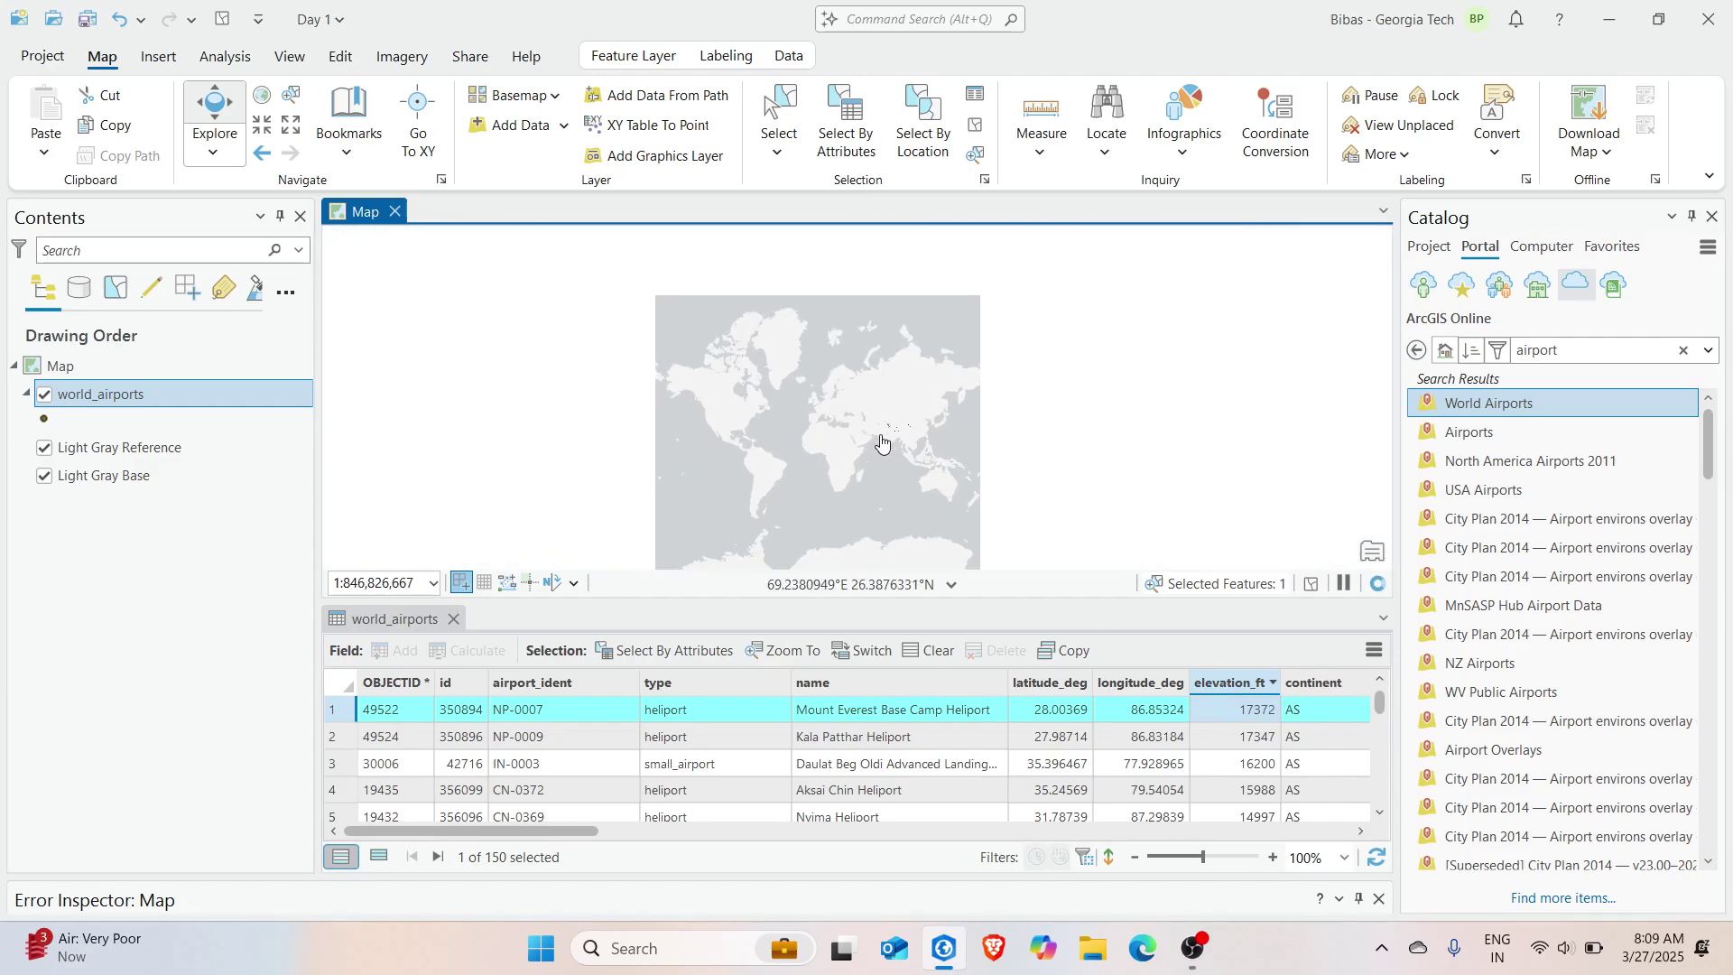
scroll(882, 442, up, 4)
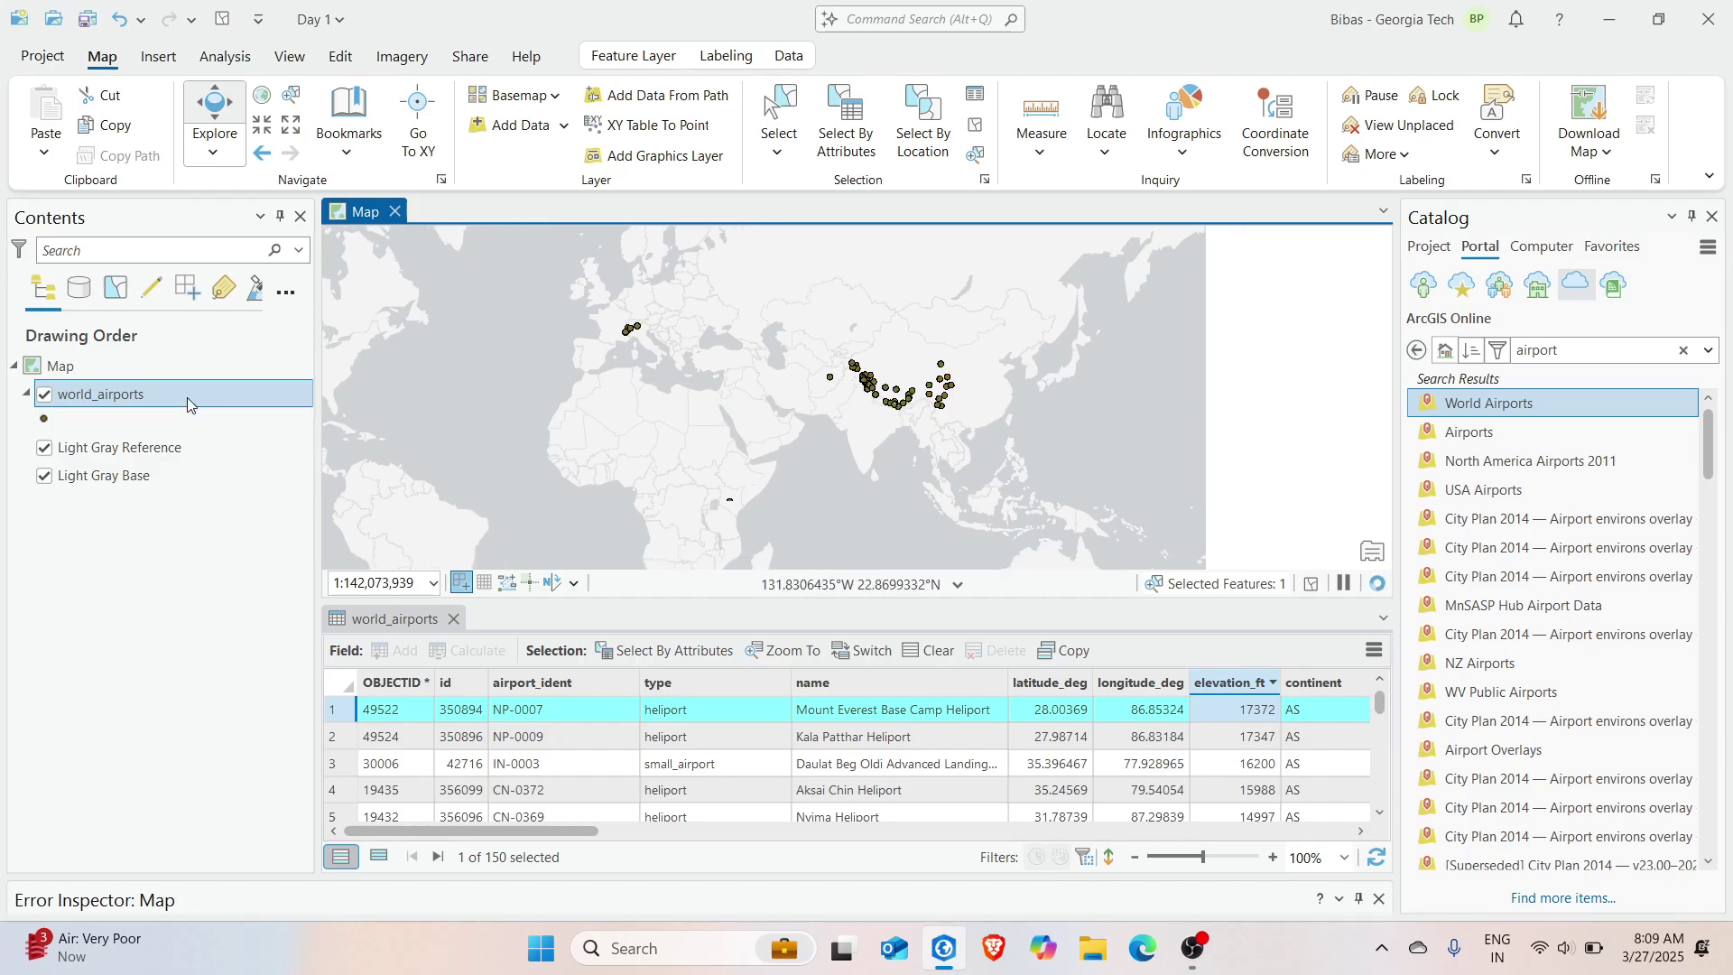
drag(379, 407, 685, 362)
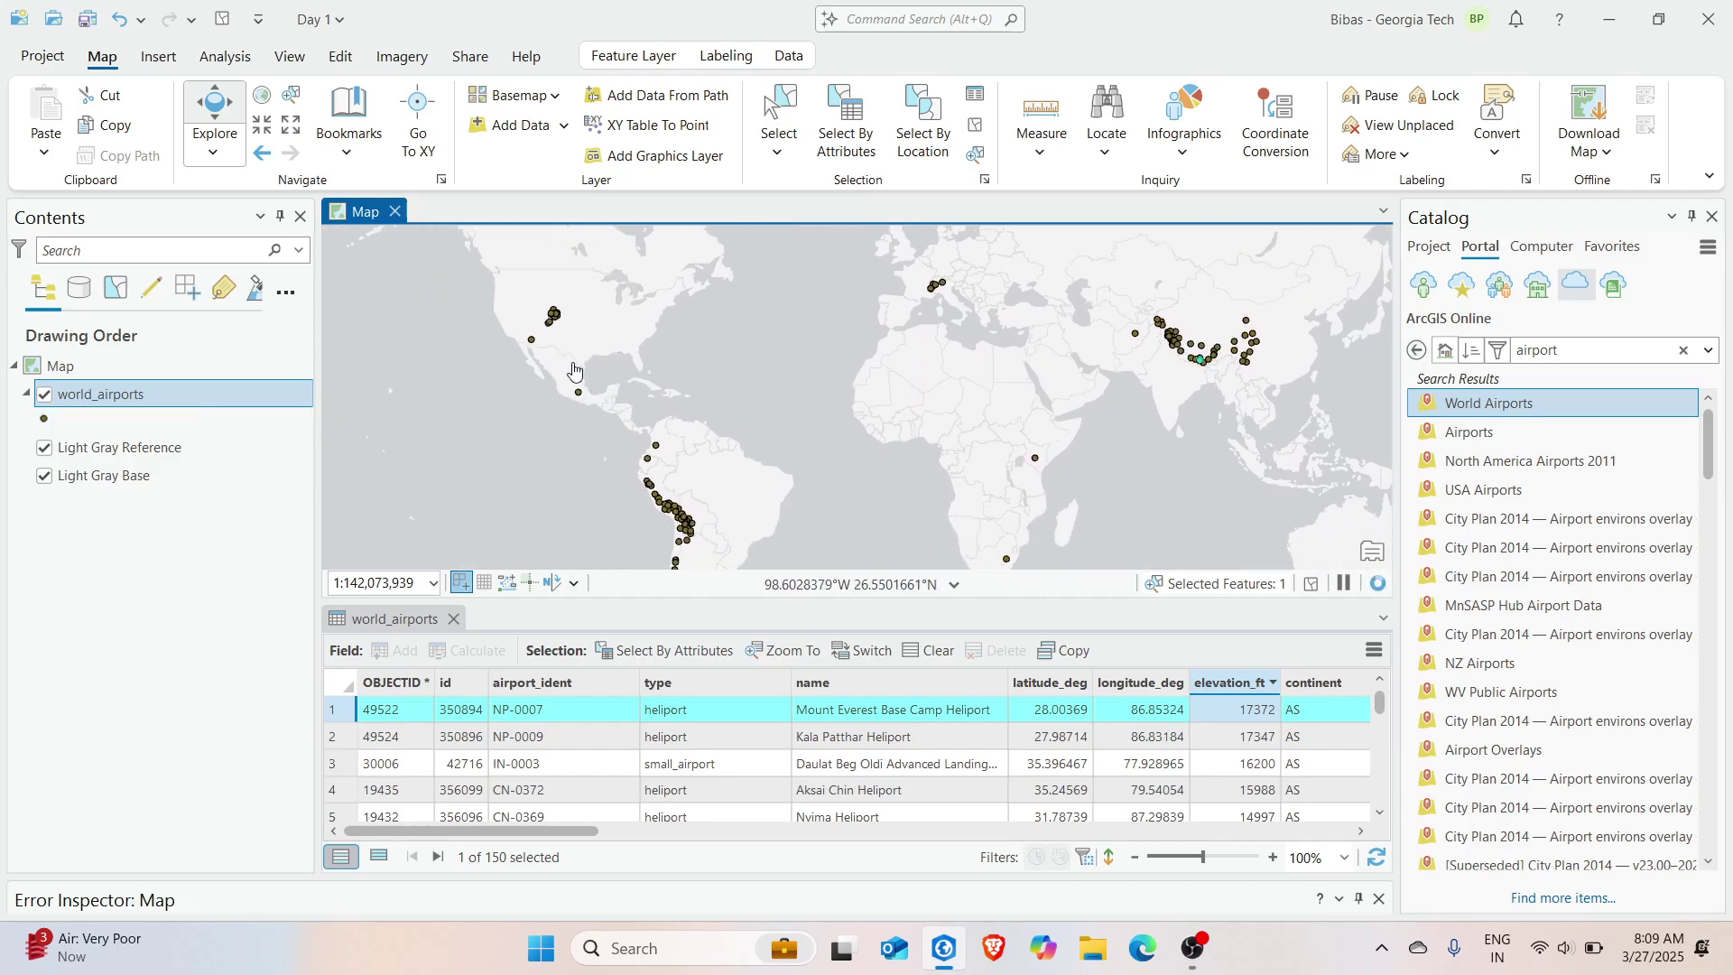
double_click(166, 397)
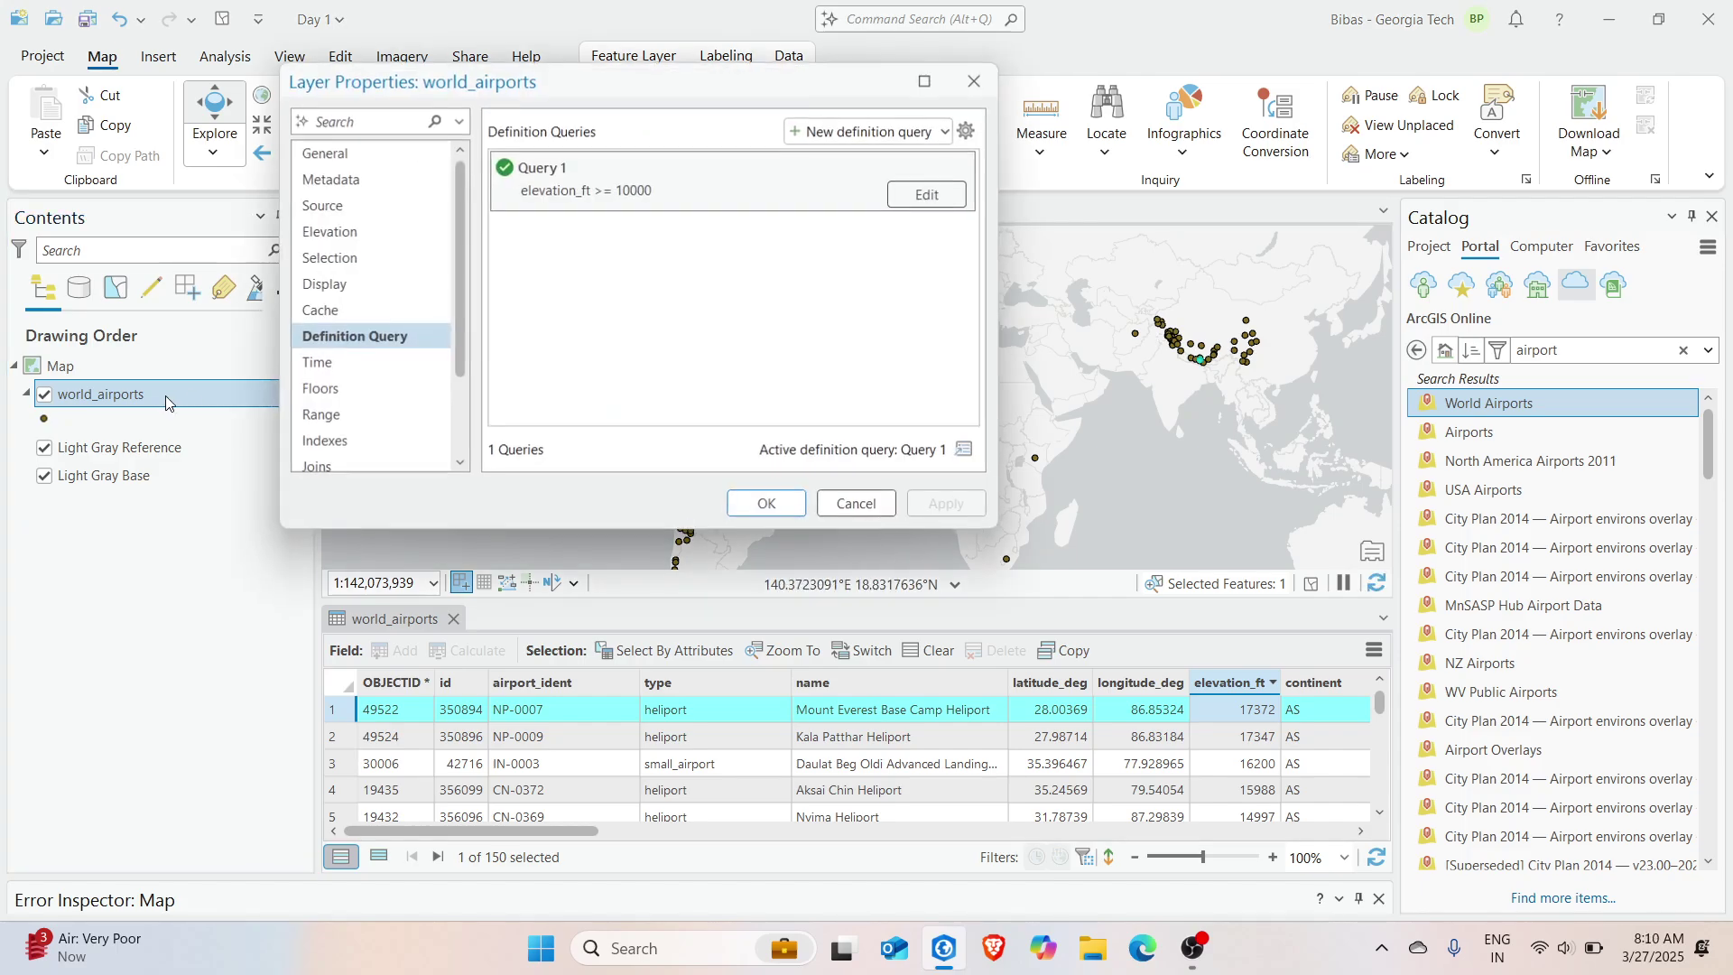
click(929, 196)
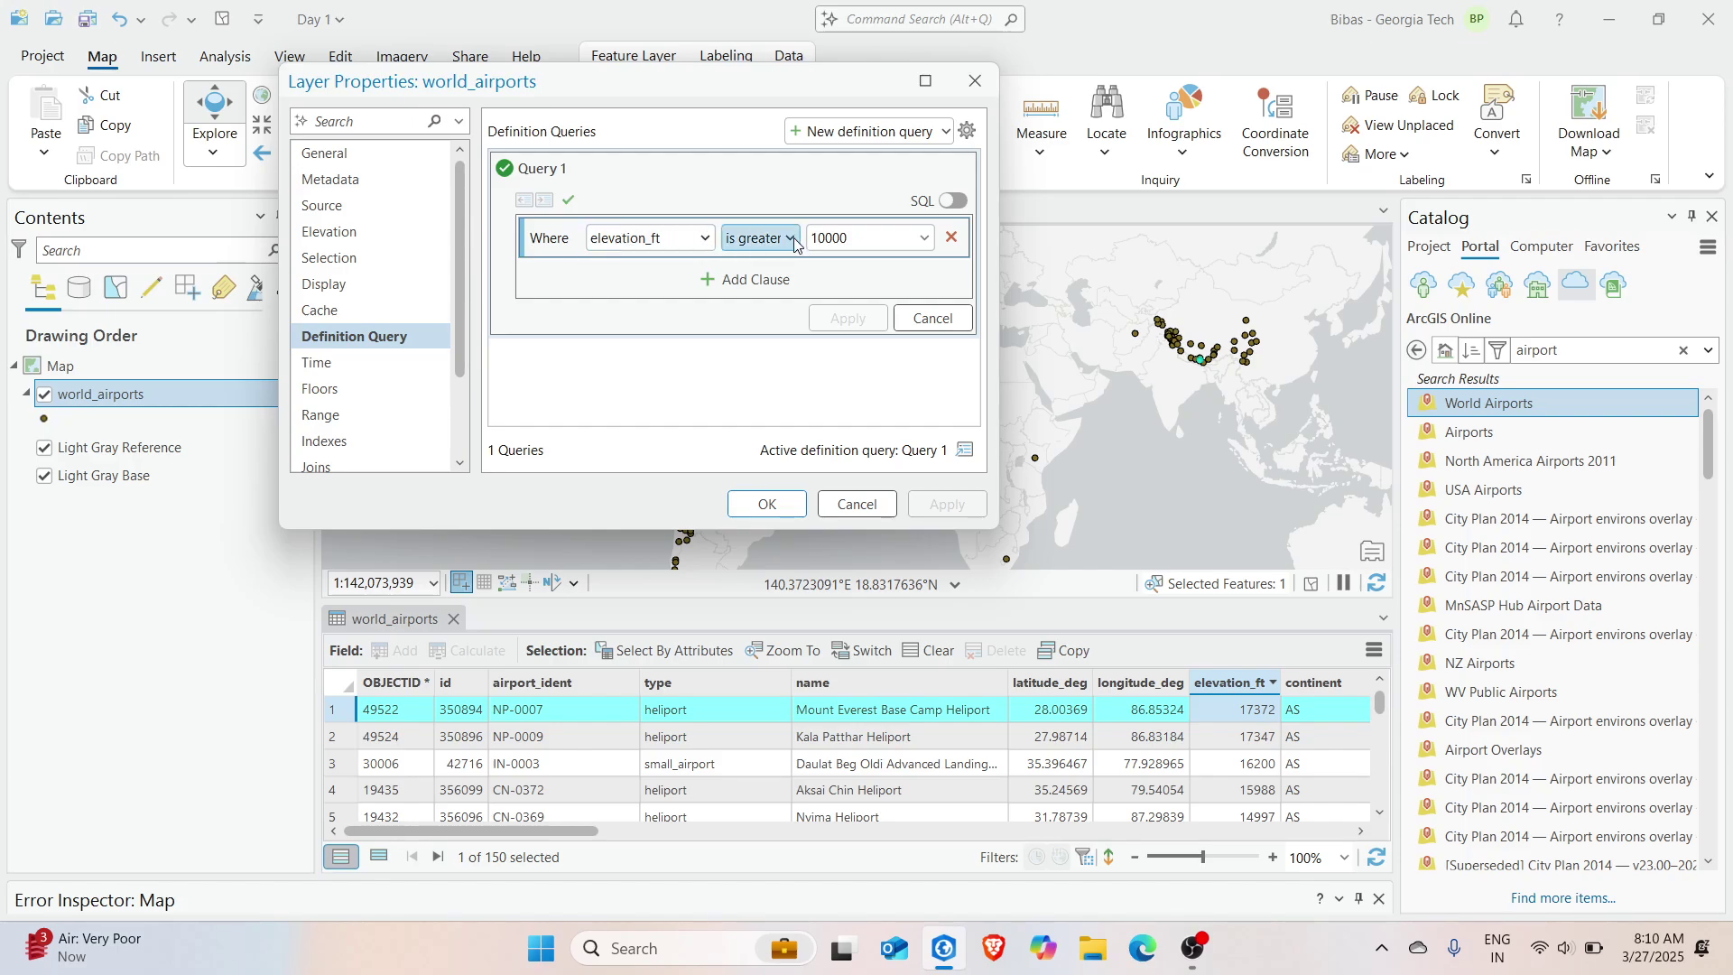
click(757, 279)
click(695, 282)
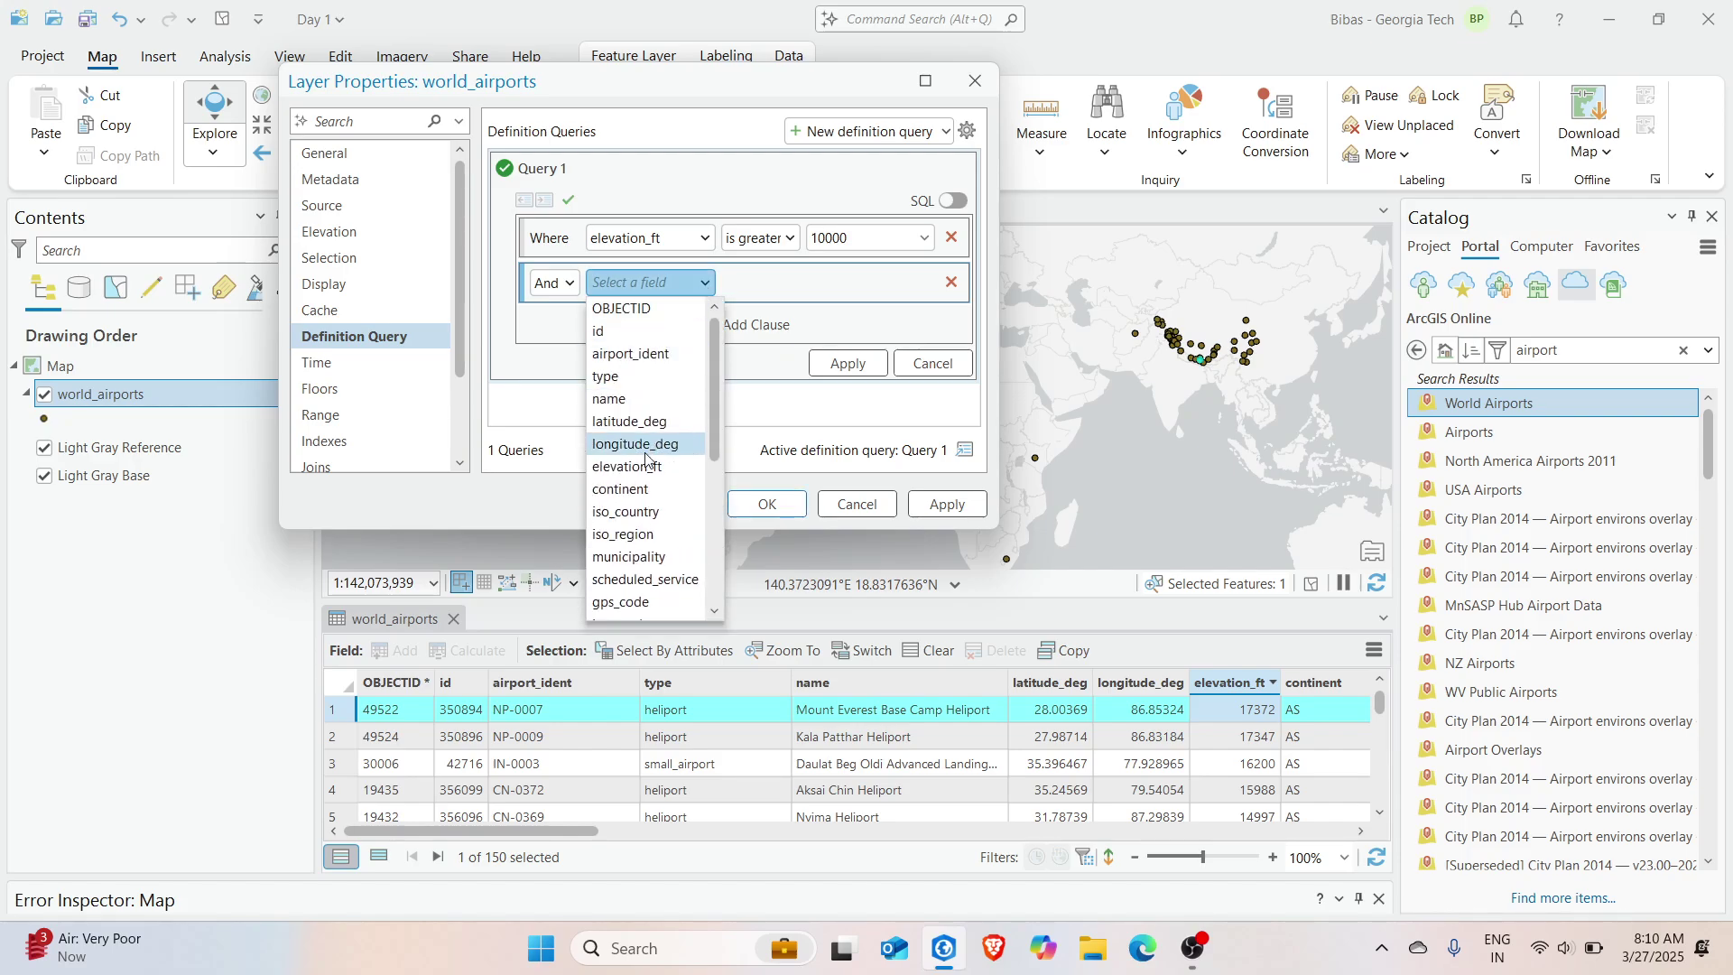
scroll(646, 460, down, 5)
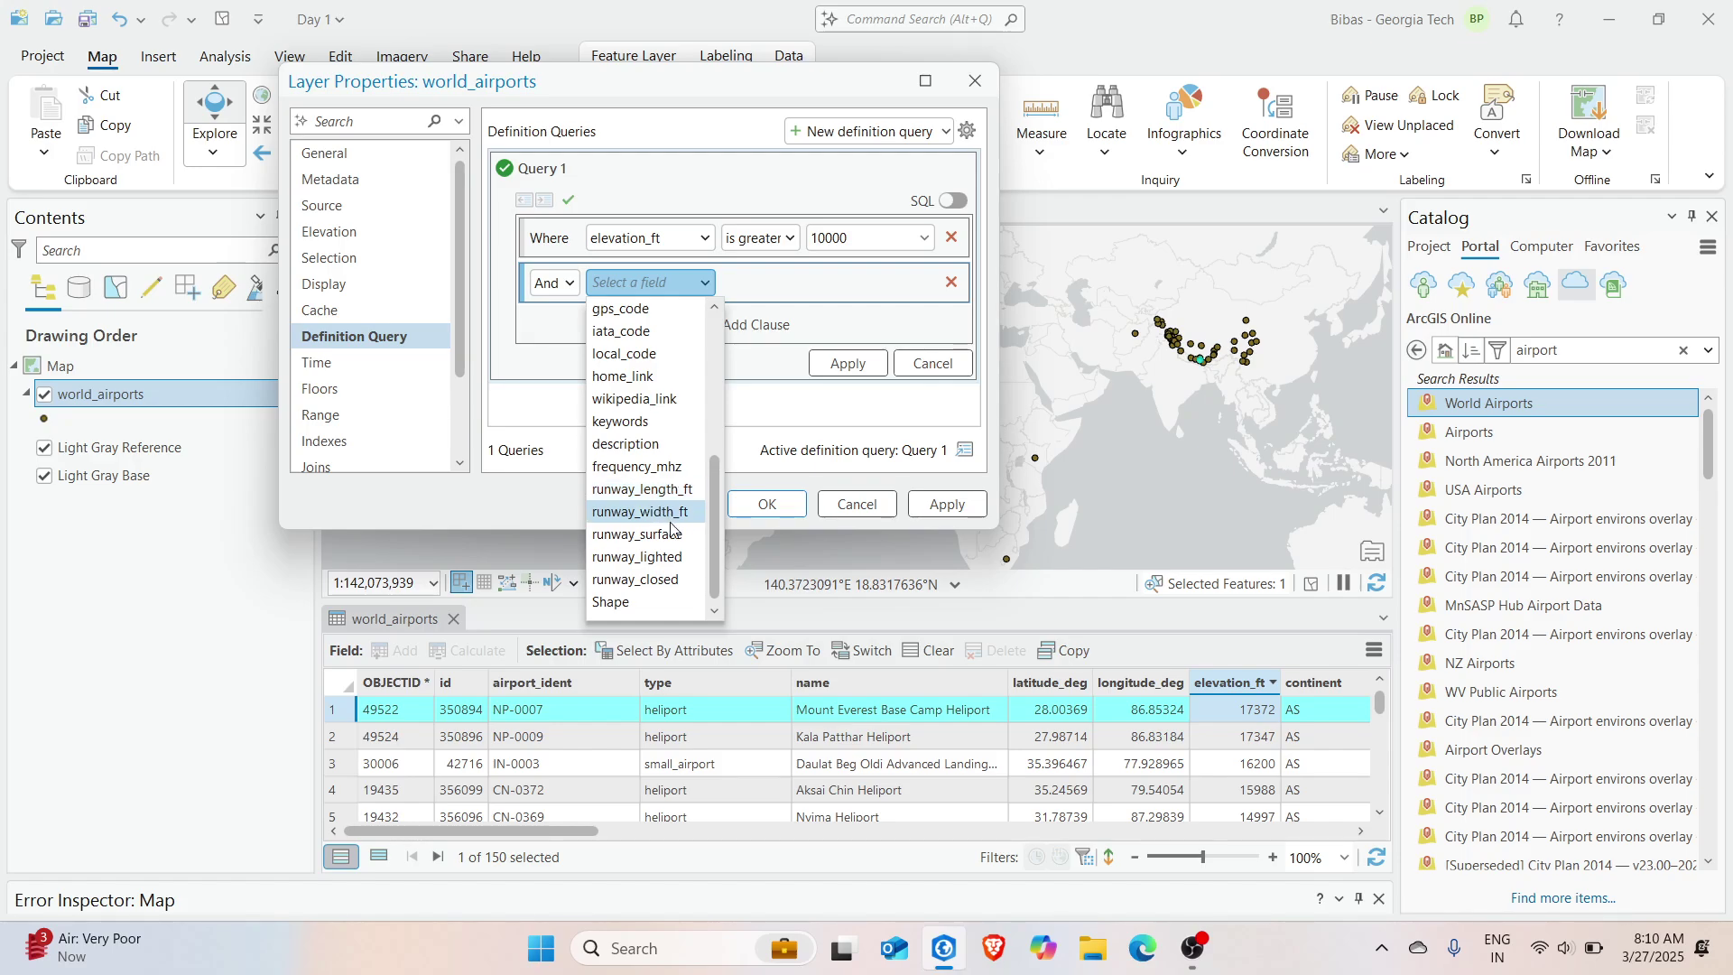
scroll(671, 528, up, 5)
click(645, 492)
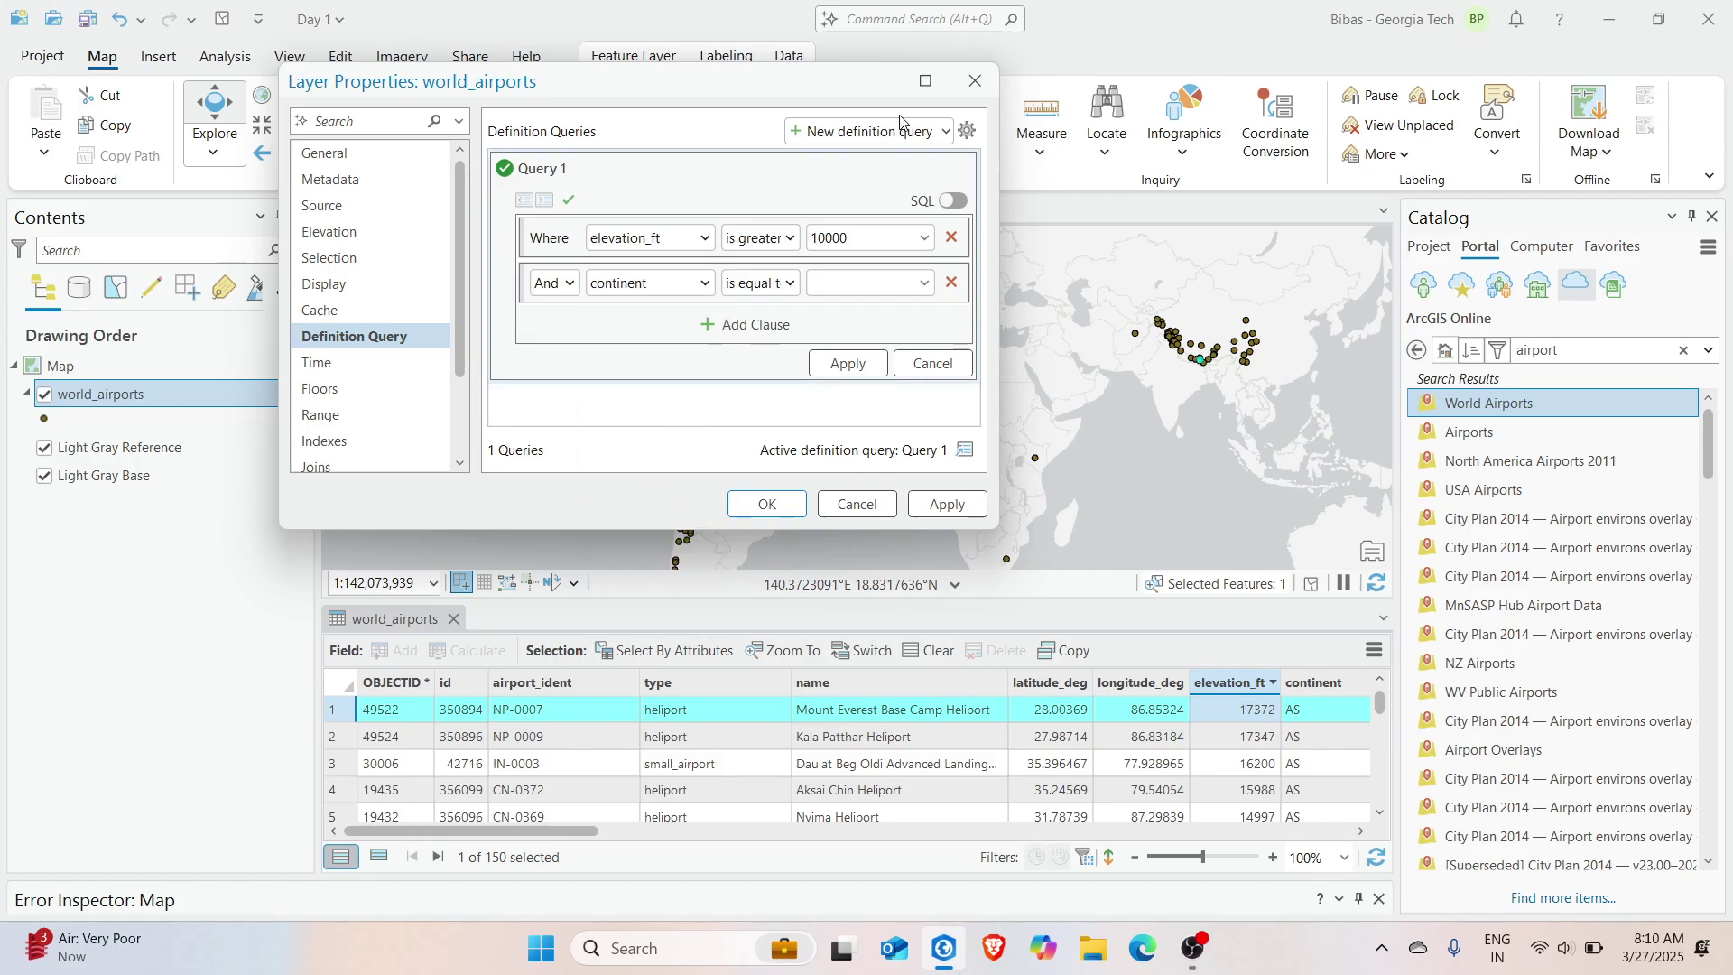
Set the new continent clause's value to AS and apply the clause to Query 1
click(924, 283)
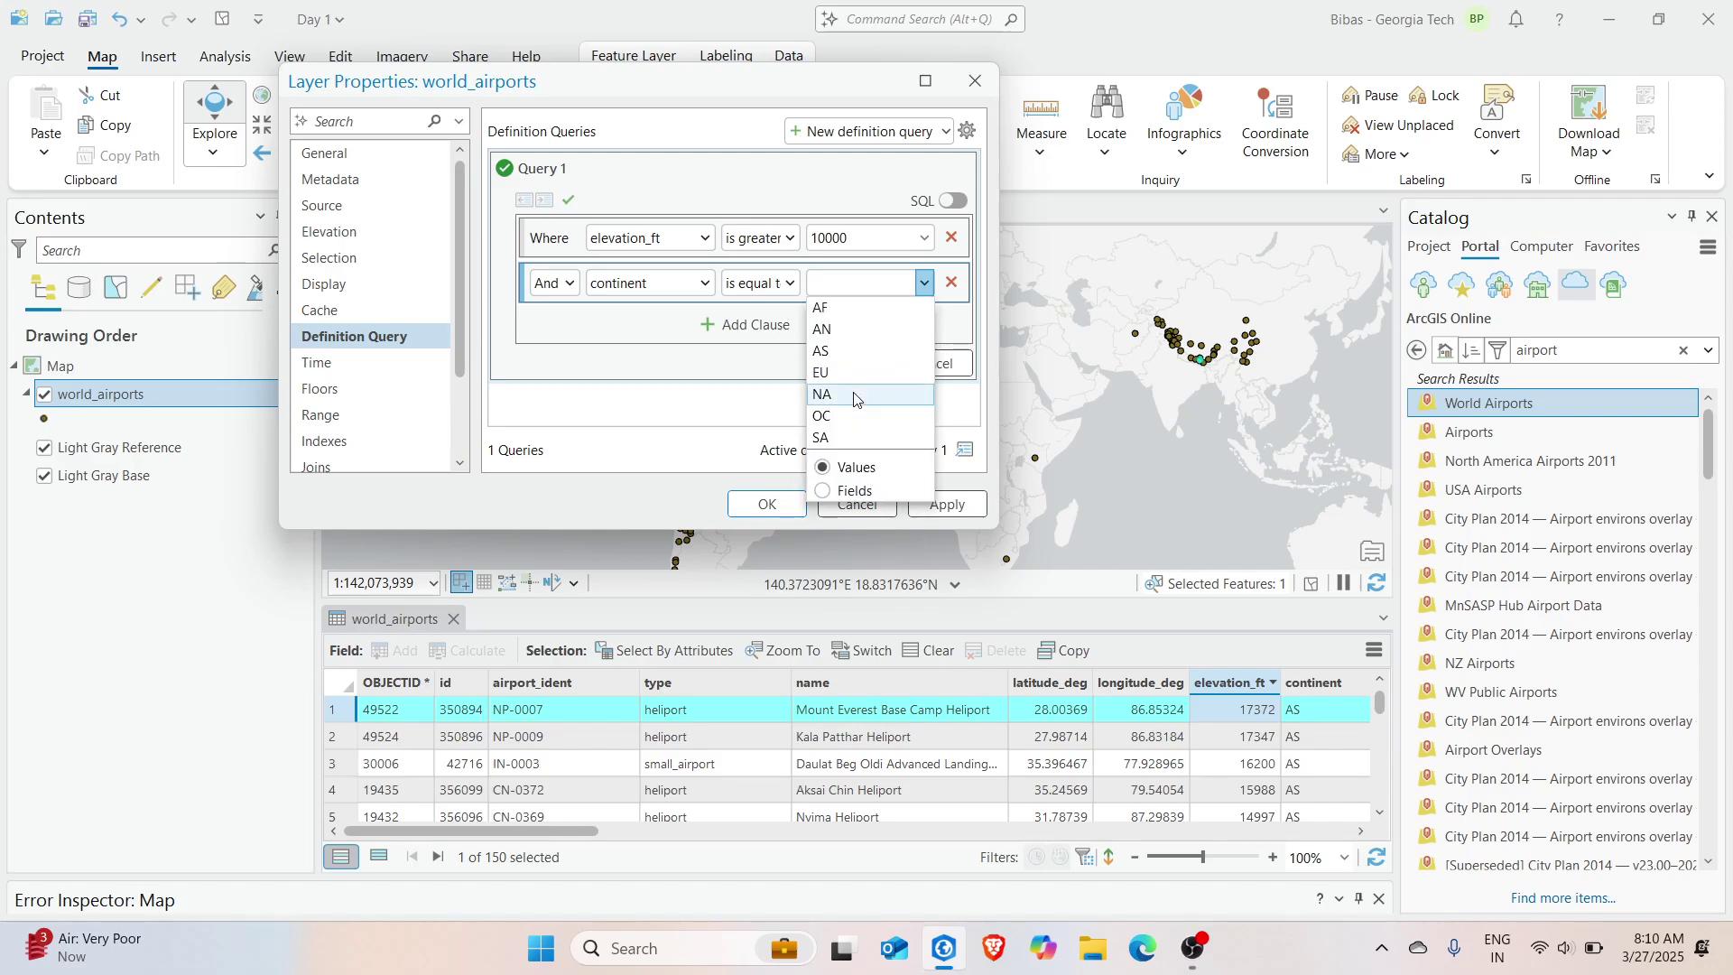
click(838, 492)
click(924, 283)
click(823, 582)
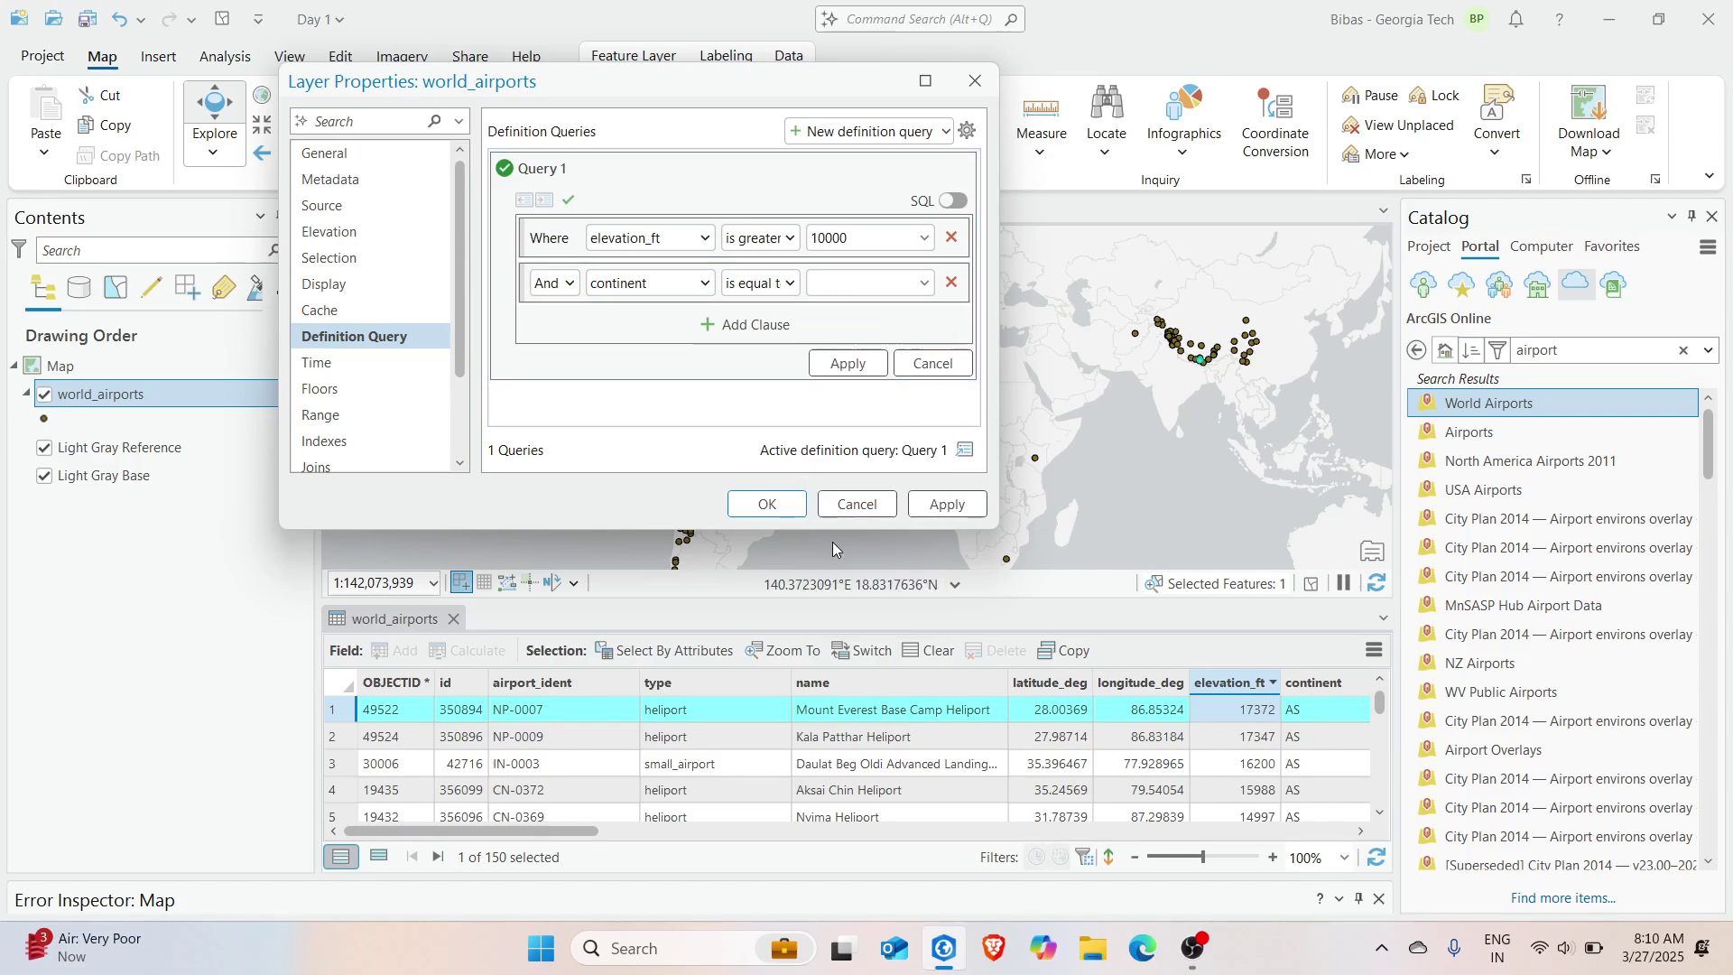
click(924, 282)
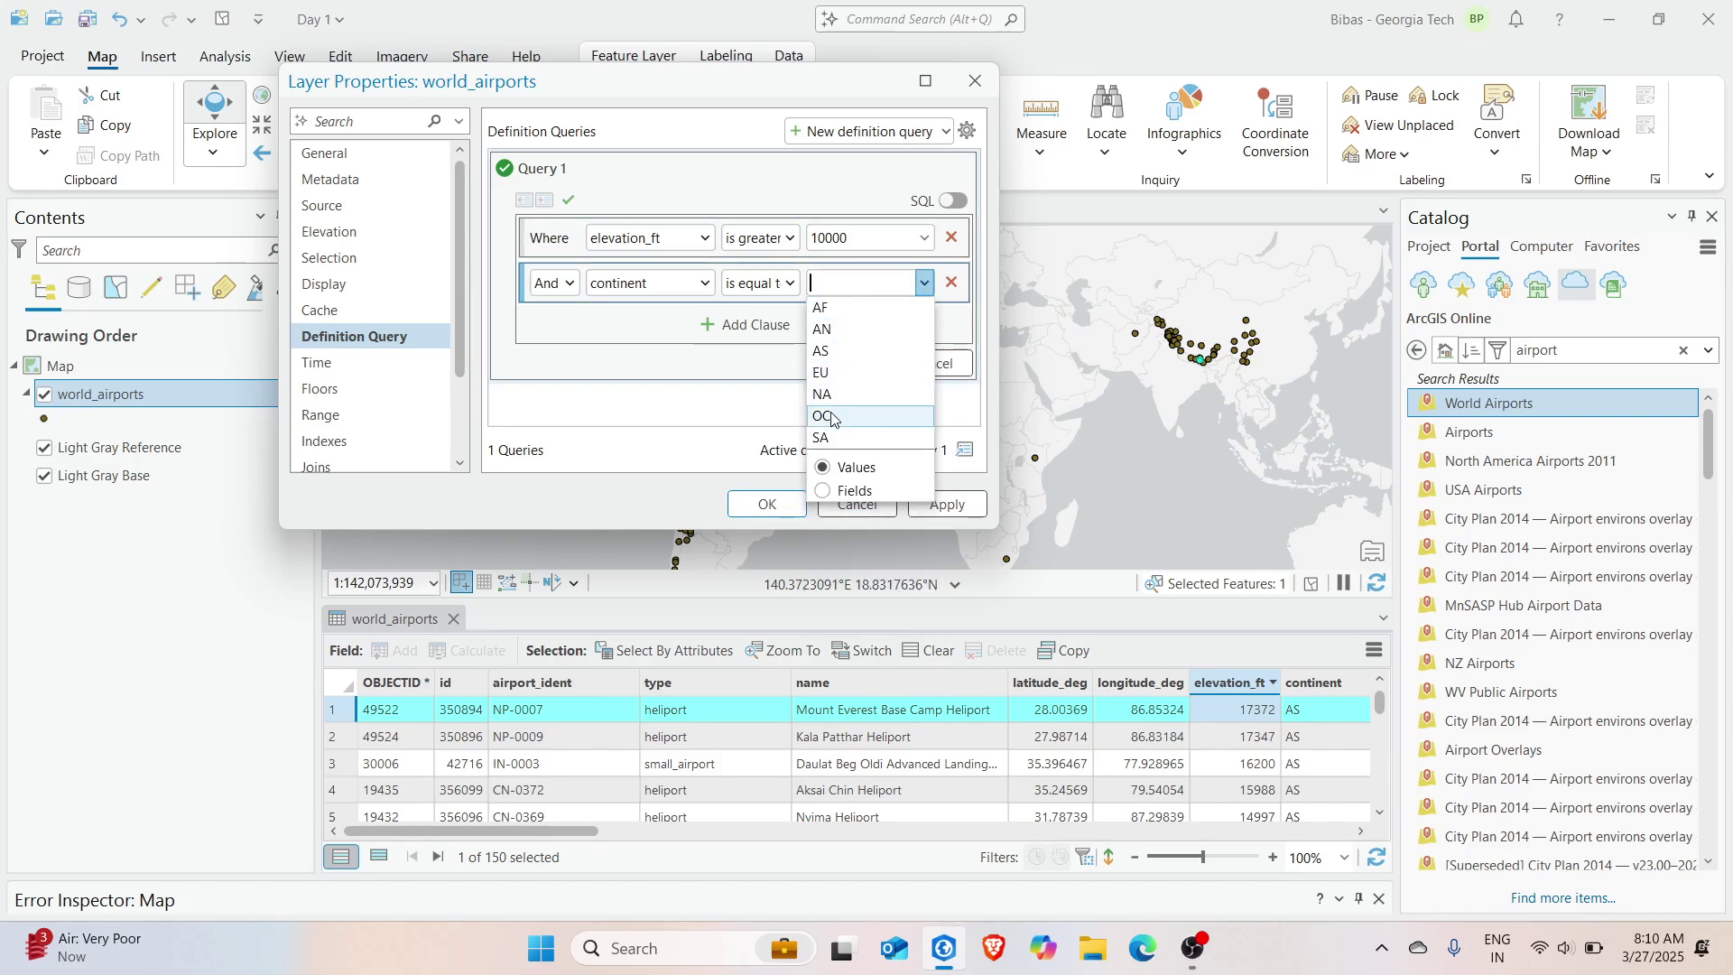
click(855, 356)
click(853, 364)
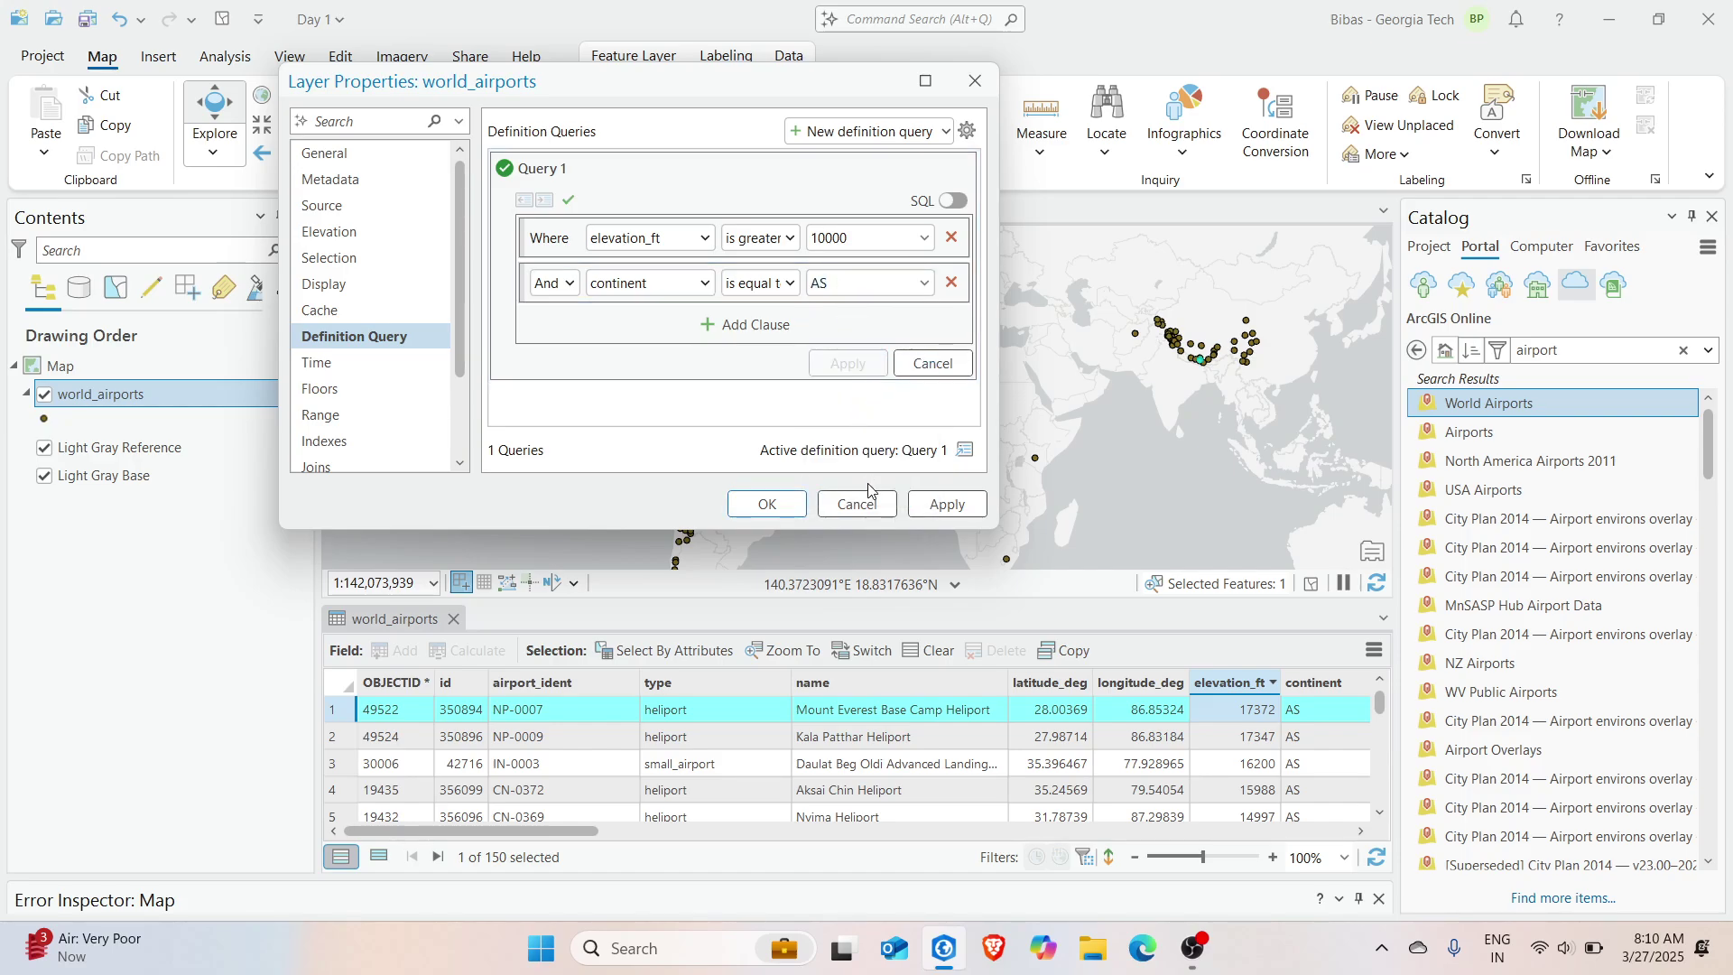
Apply the edited Query 1 to the world_airports layer and close the layer properties
click(735, 426)
double_click(505, 174)
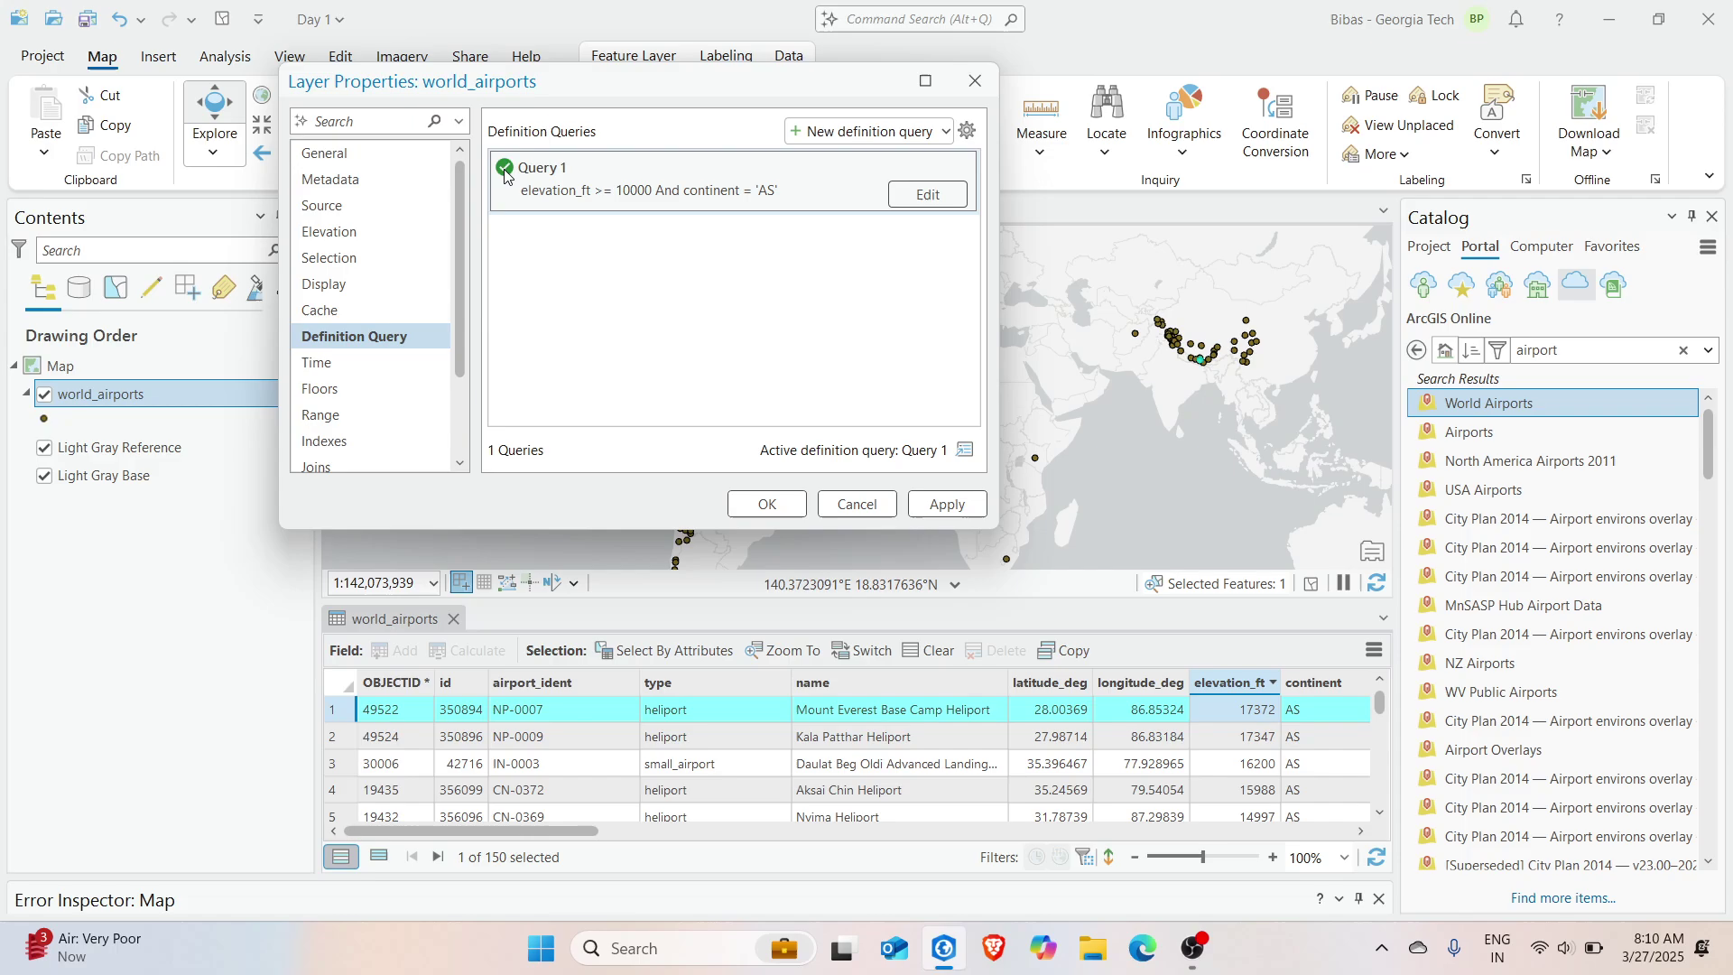
click(505, 173)
click(505, 173)
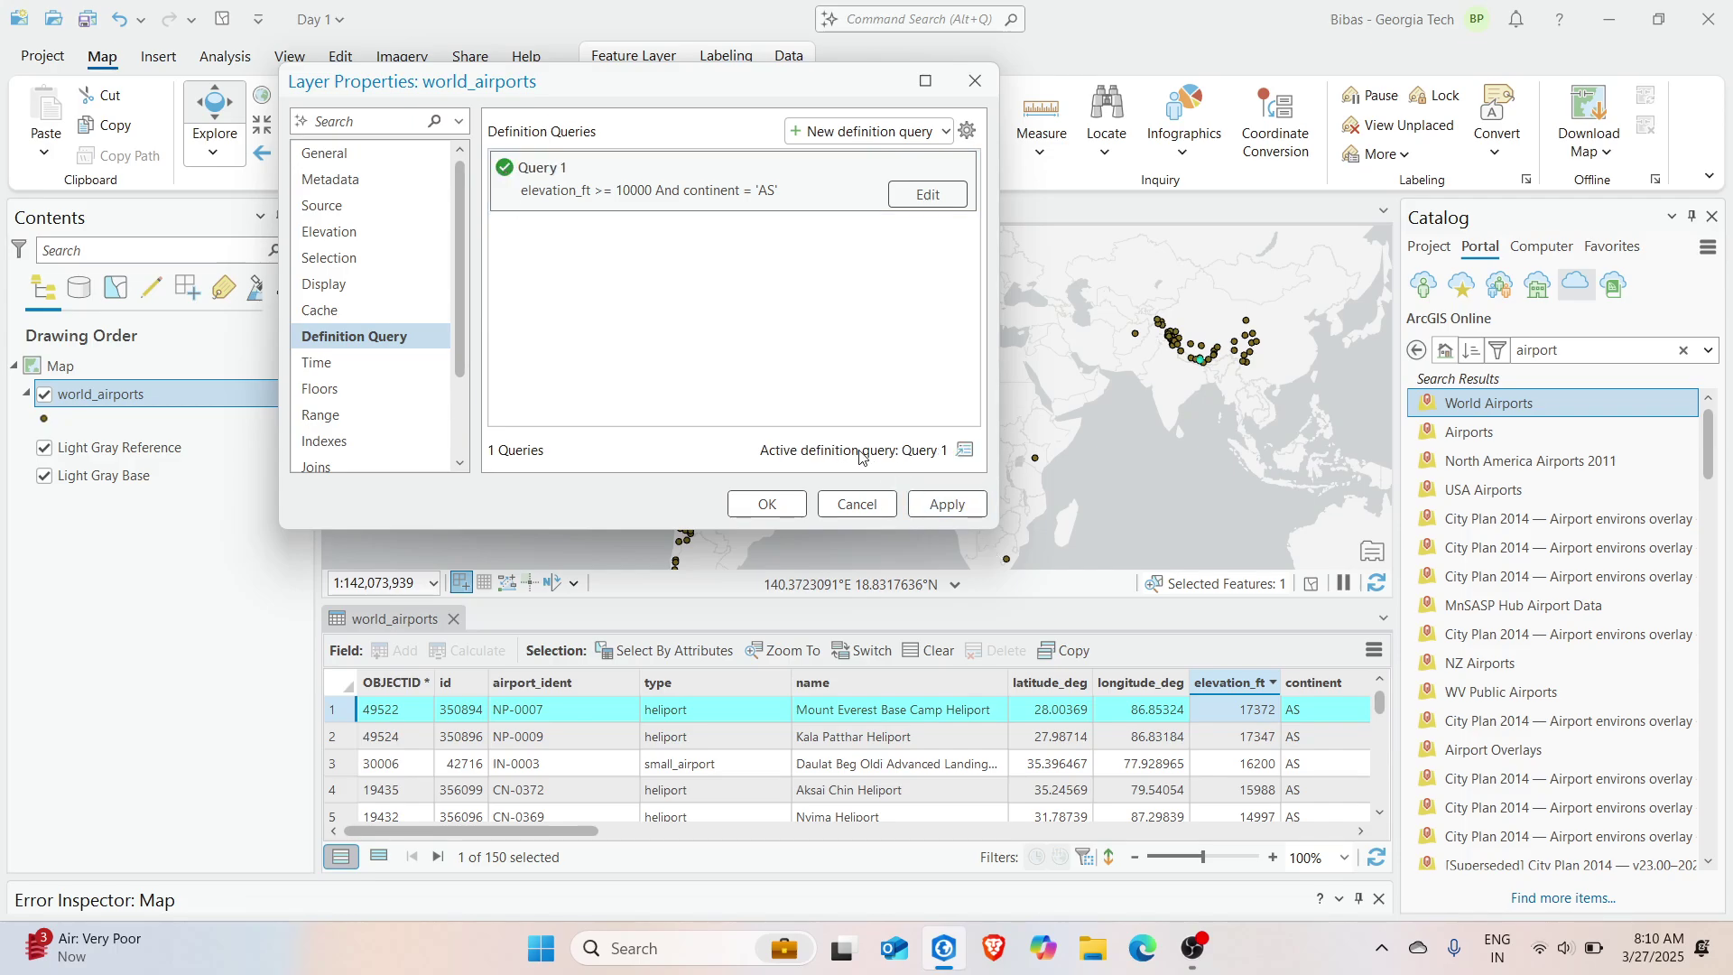
click(950, 506)
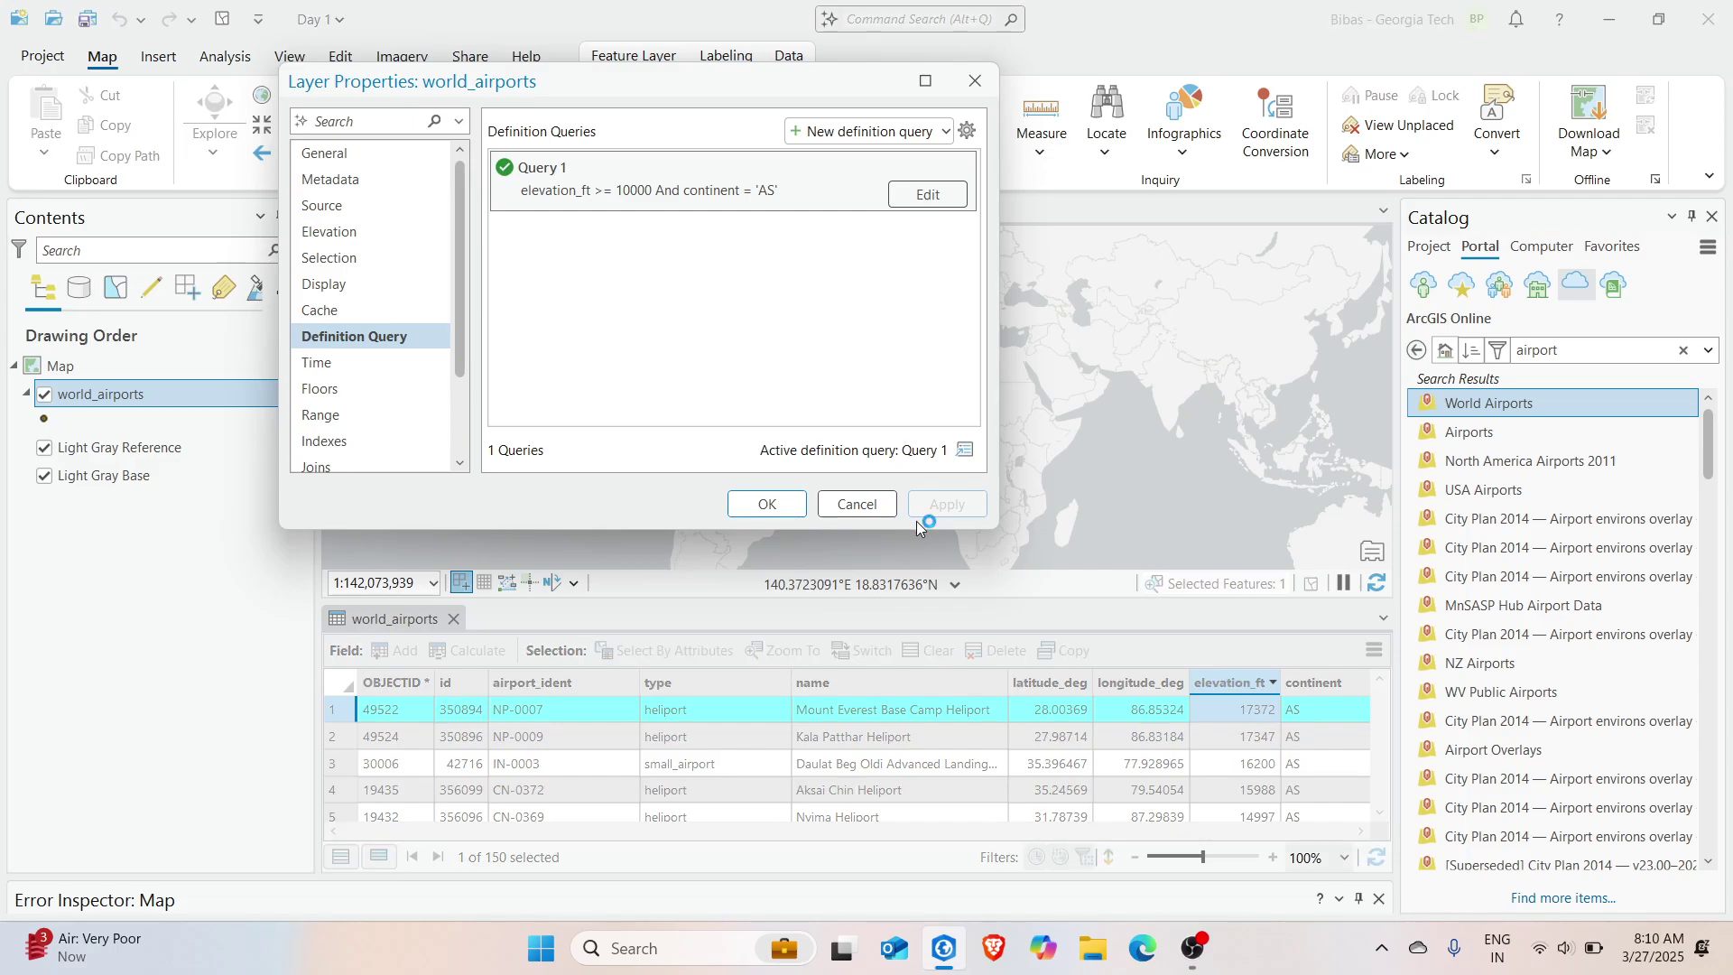
click(767, 506)
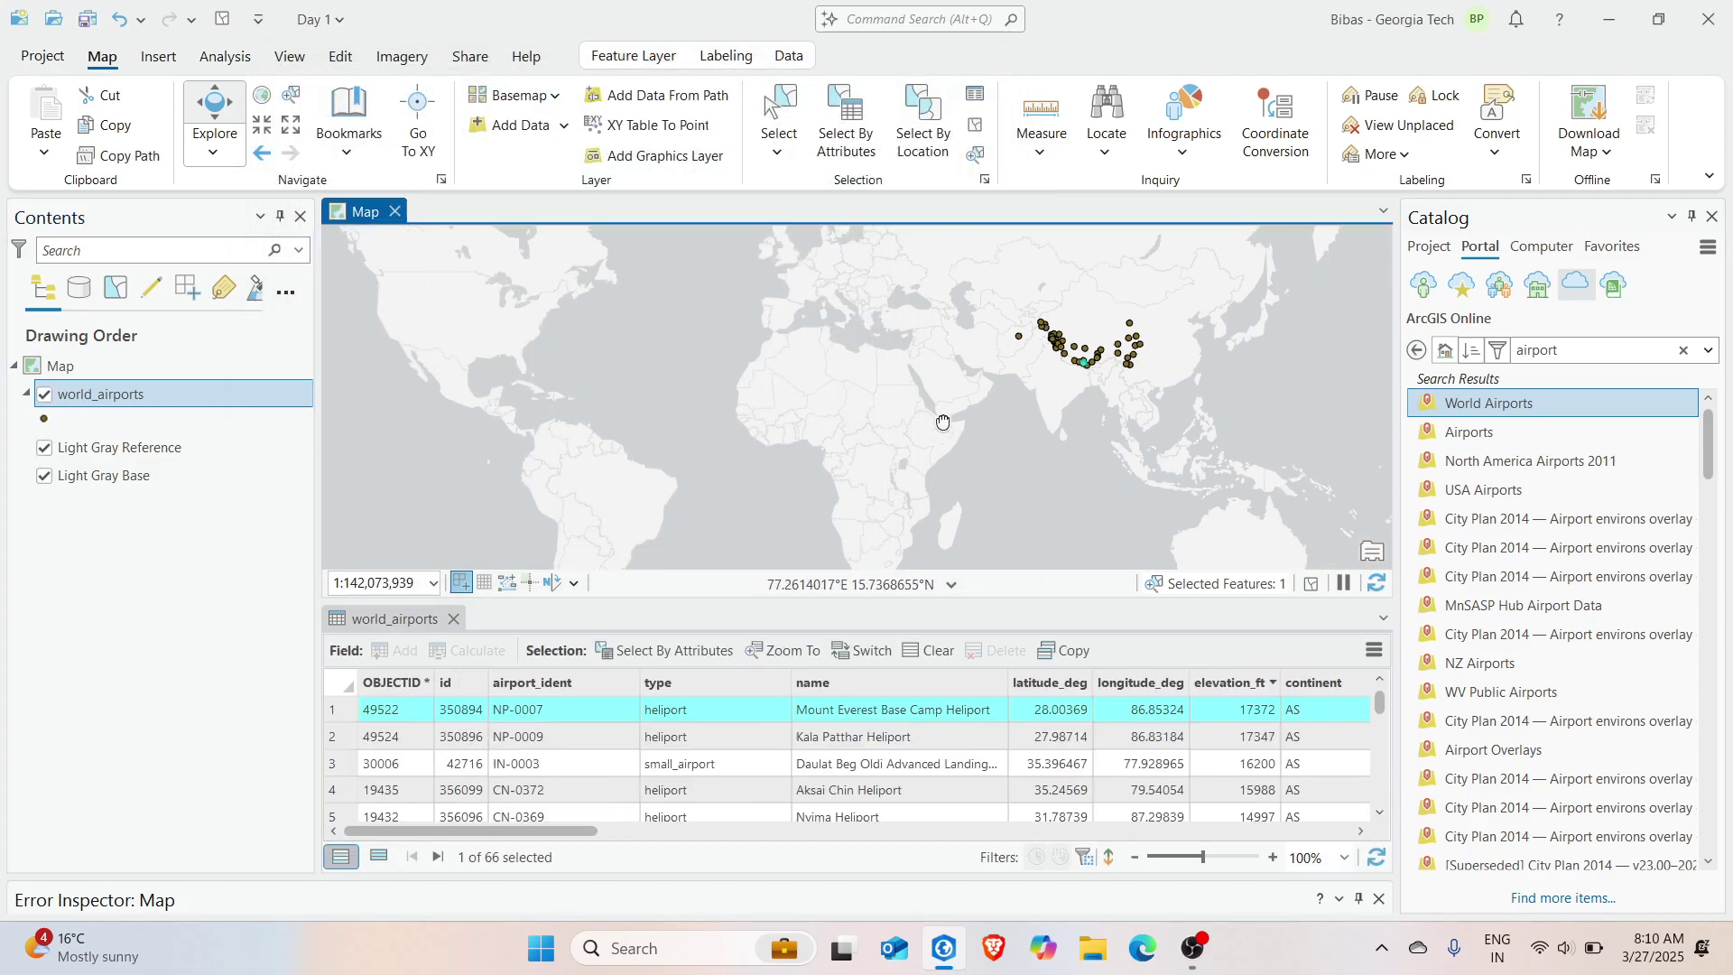
Clear the selection of the Mount Everest Base Camp Heliport record in the world_airports table
drag(943, 422, 930, 433)
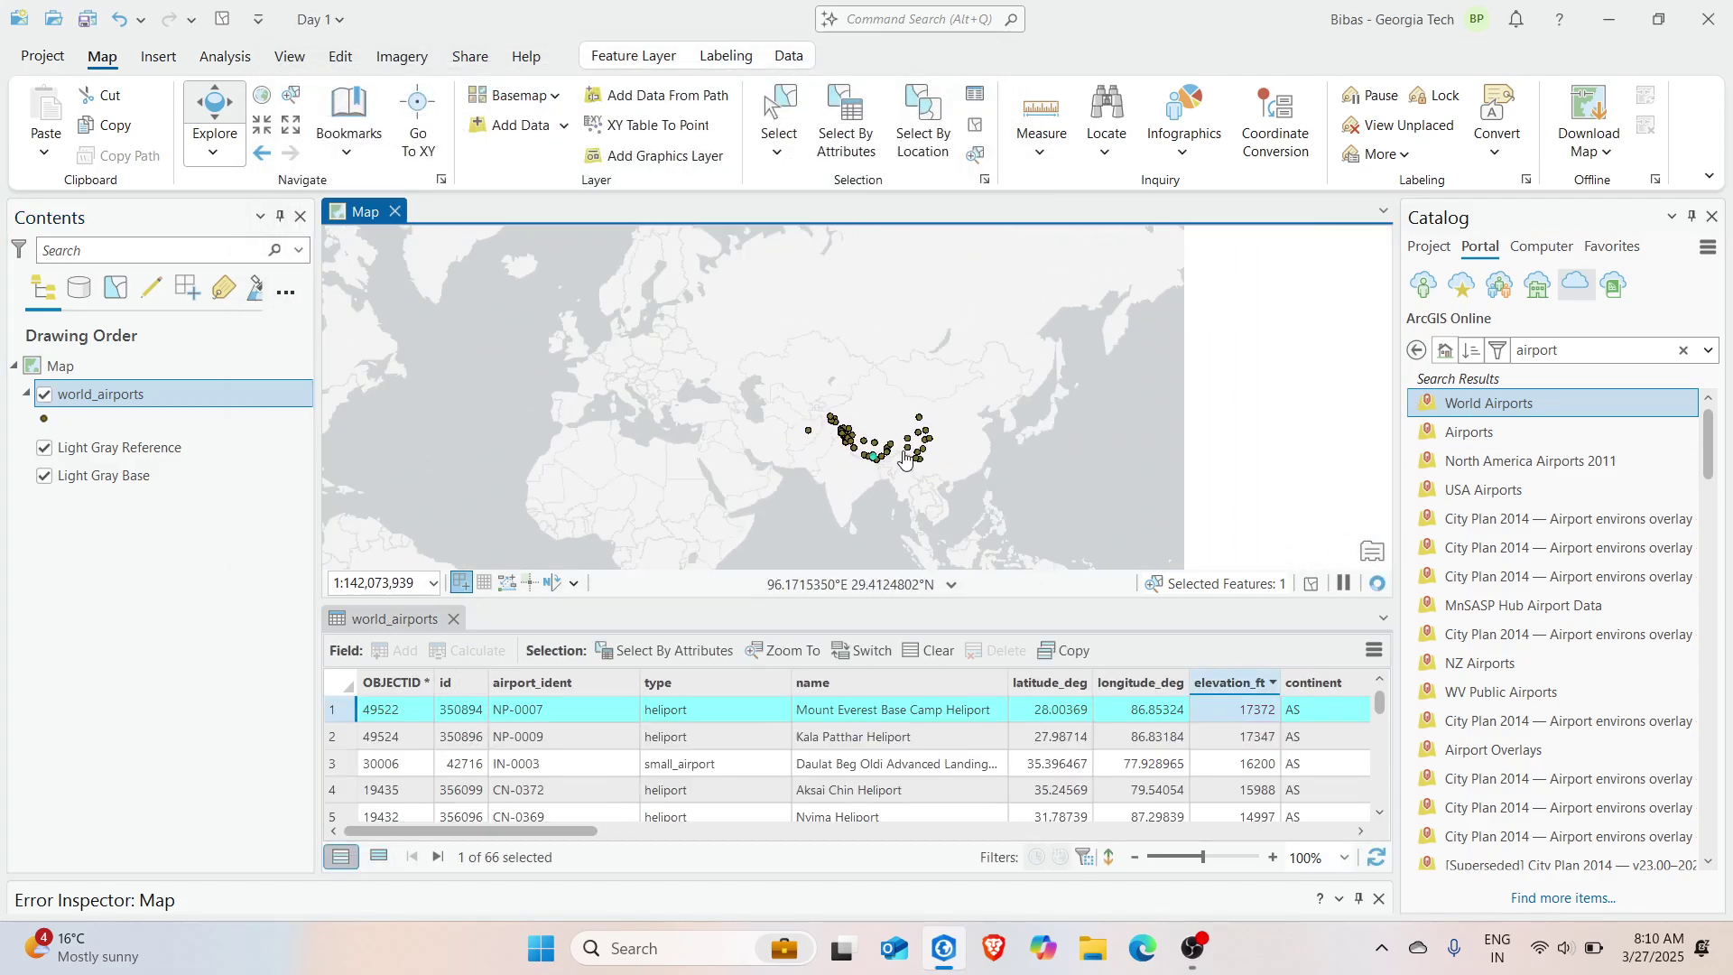
scroll(905, 458, up, 3)
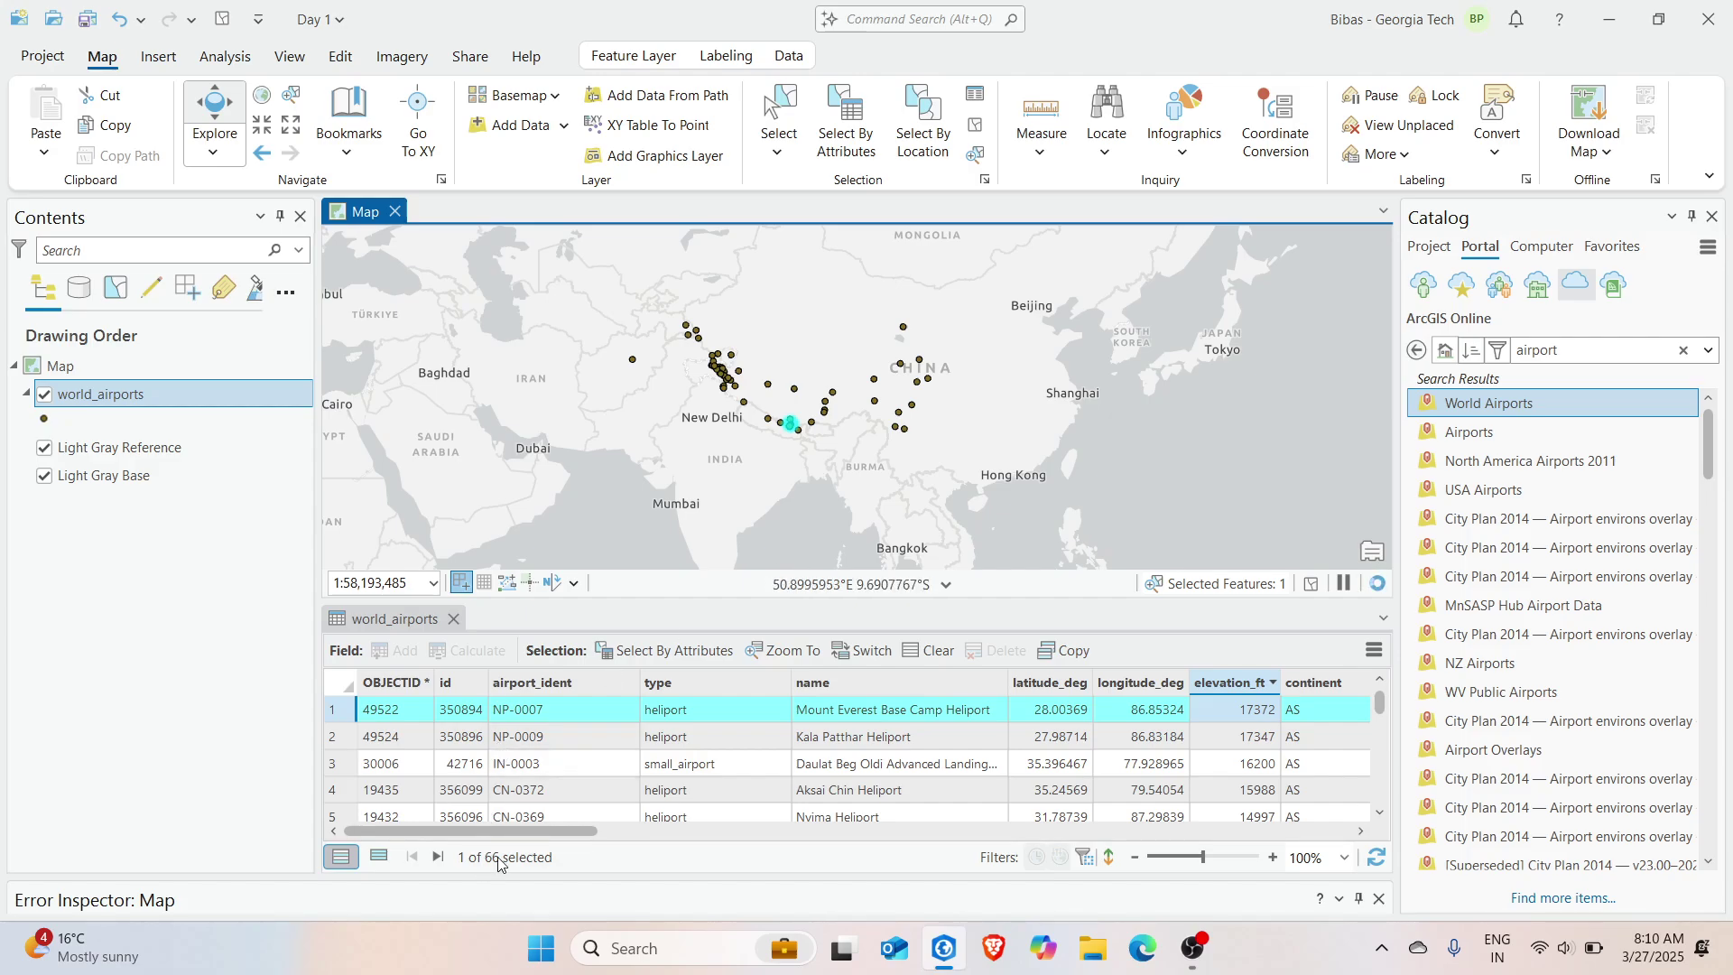
click(914, 665)
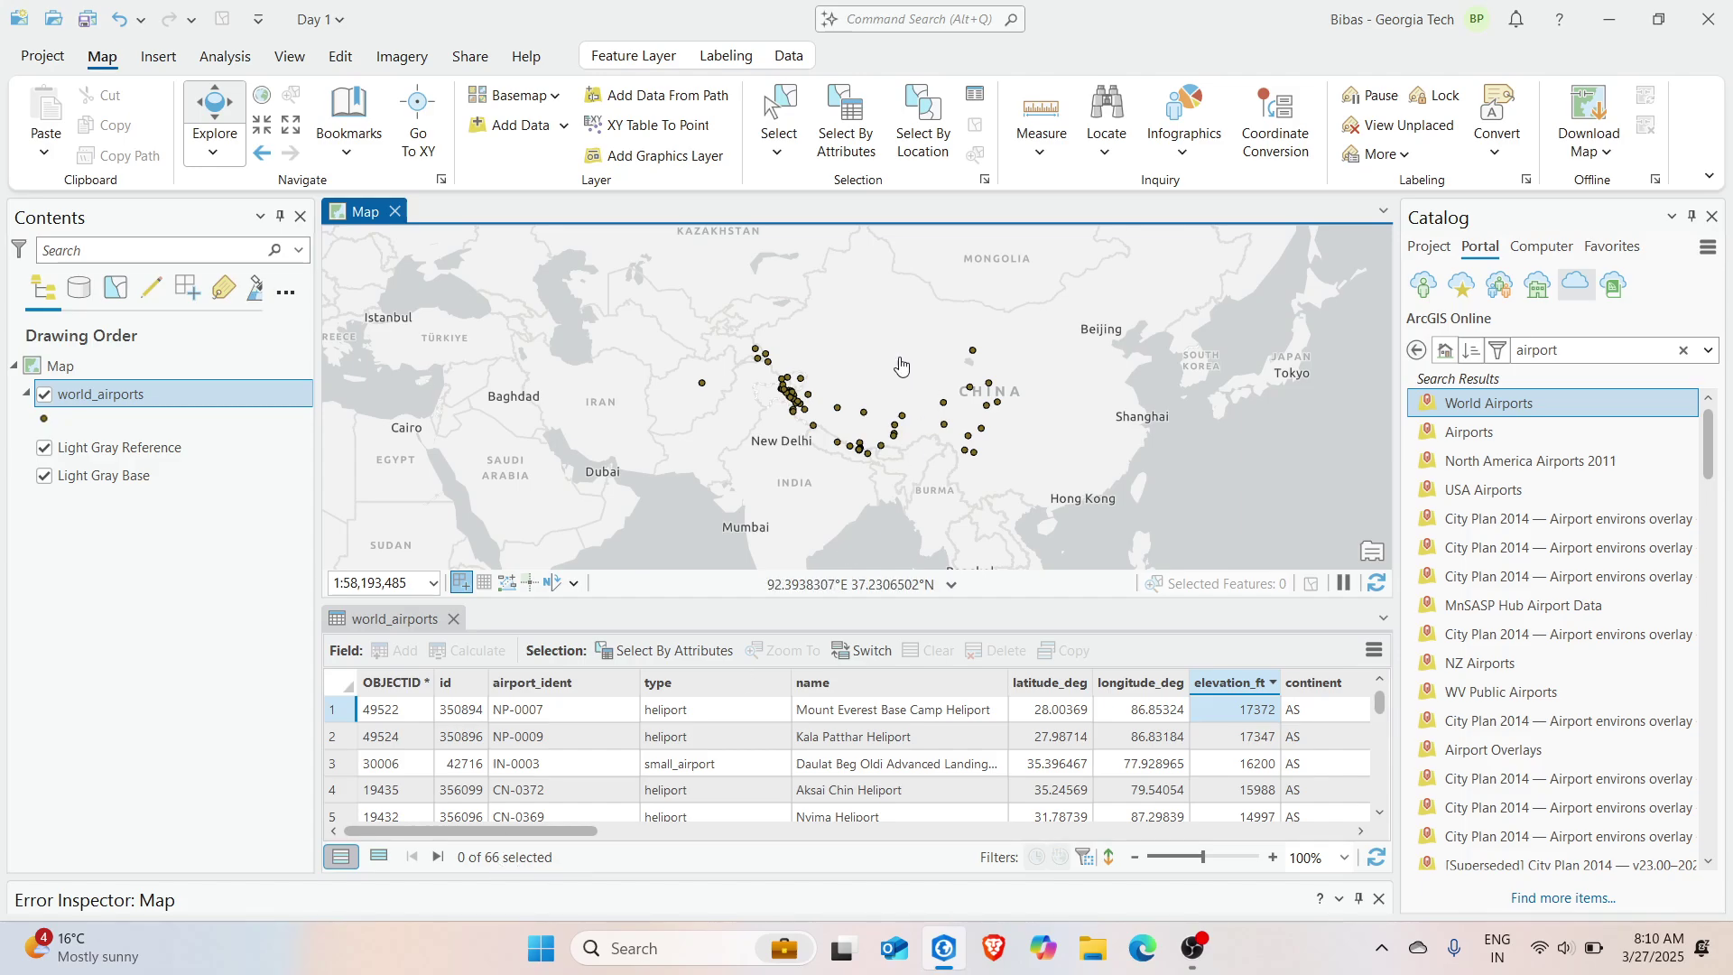
Zoom to the full extent of the world_airports layer and examine the map over North America and the western United States
drag(898, 405, 827, 383)
click(138, 394)
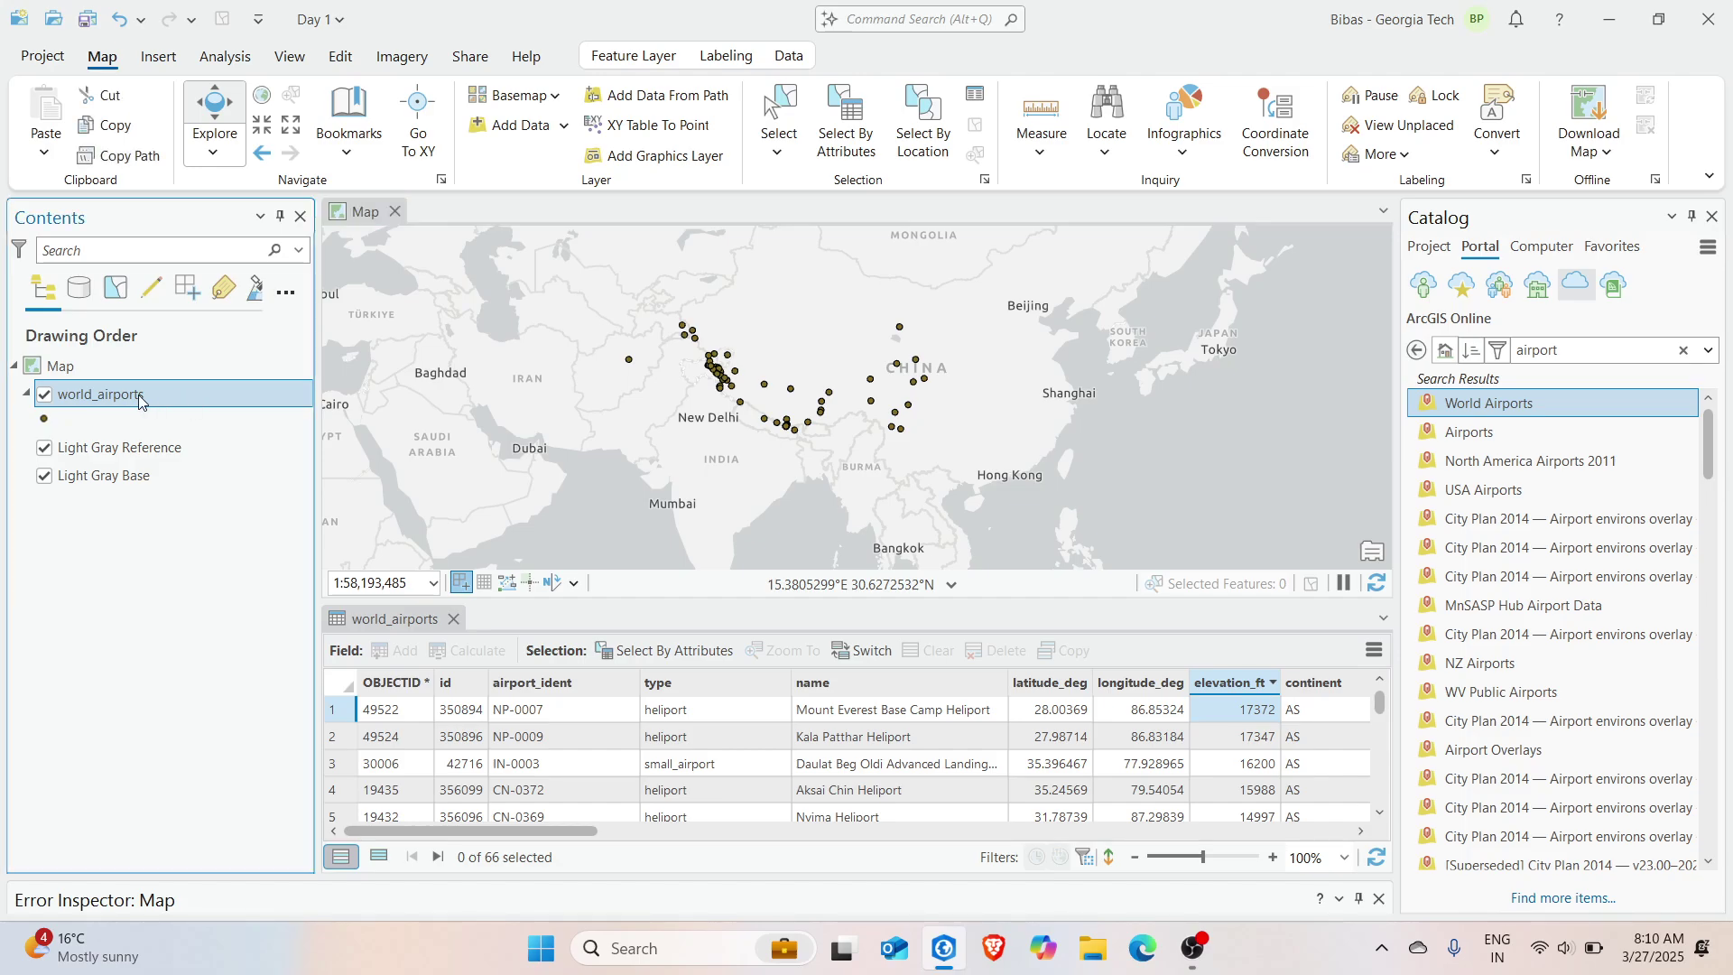
right_click(138, 394)
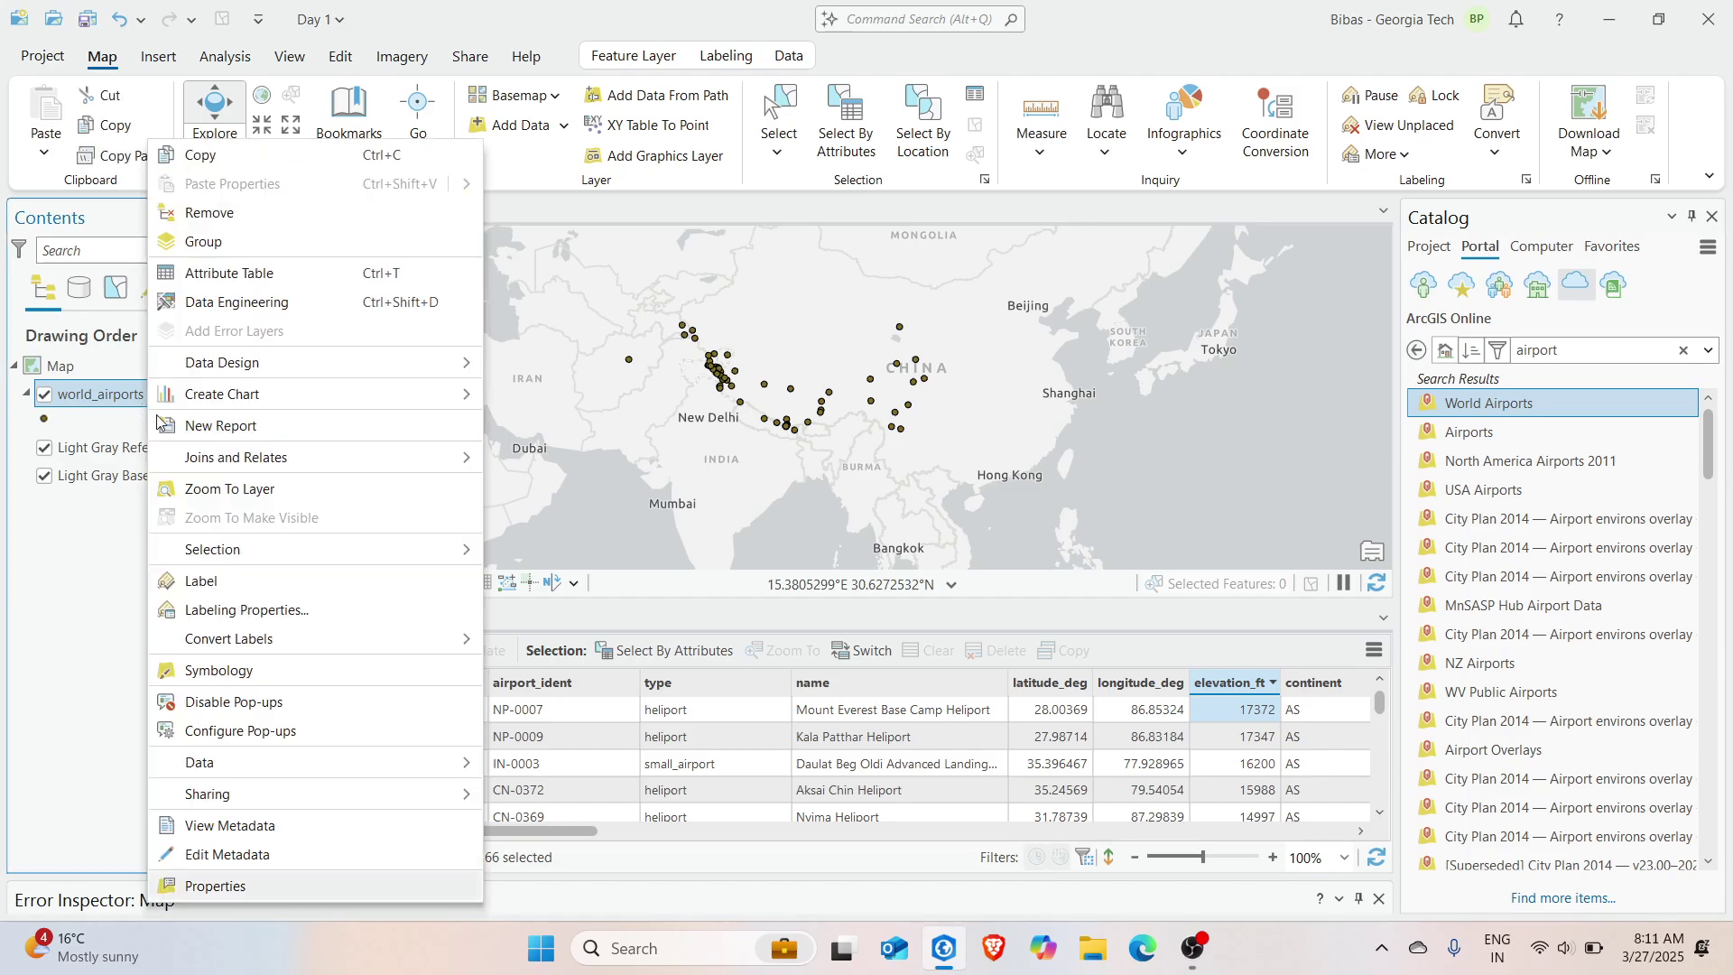
click(230, 489)
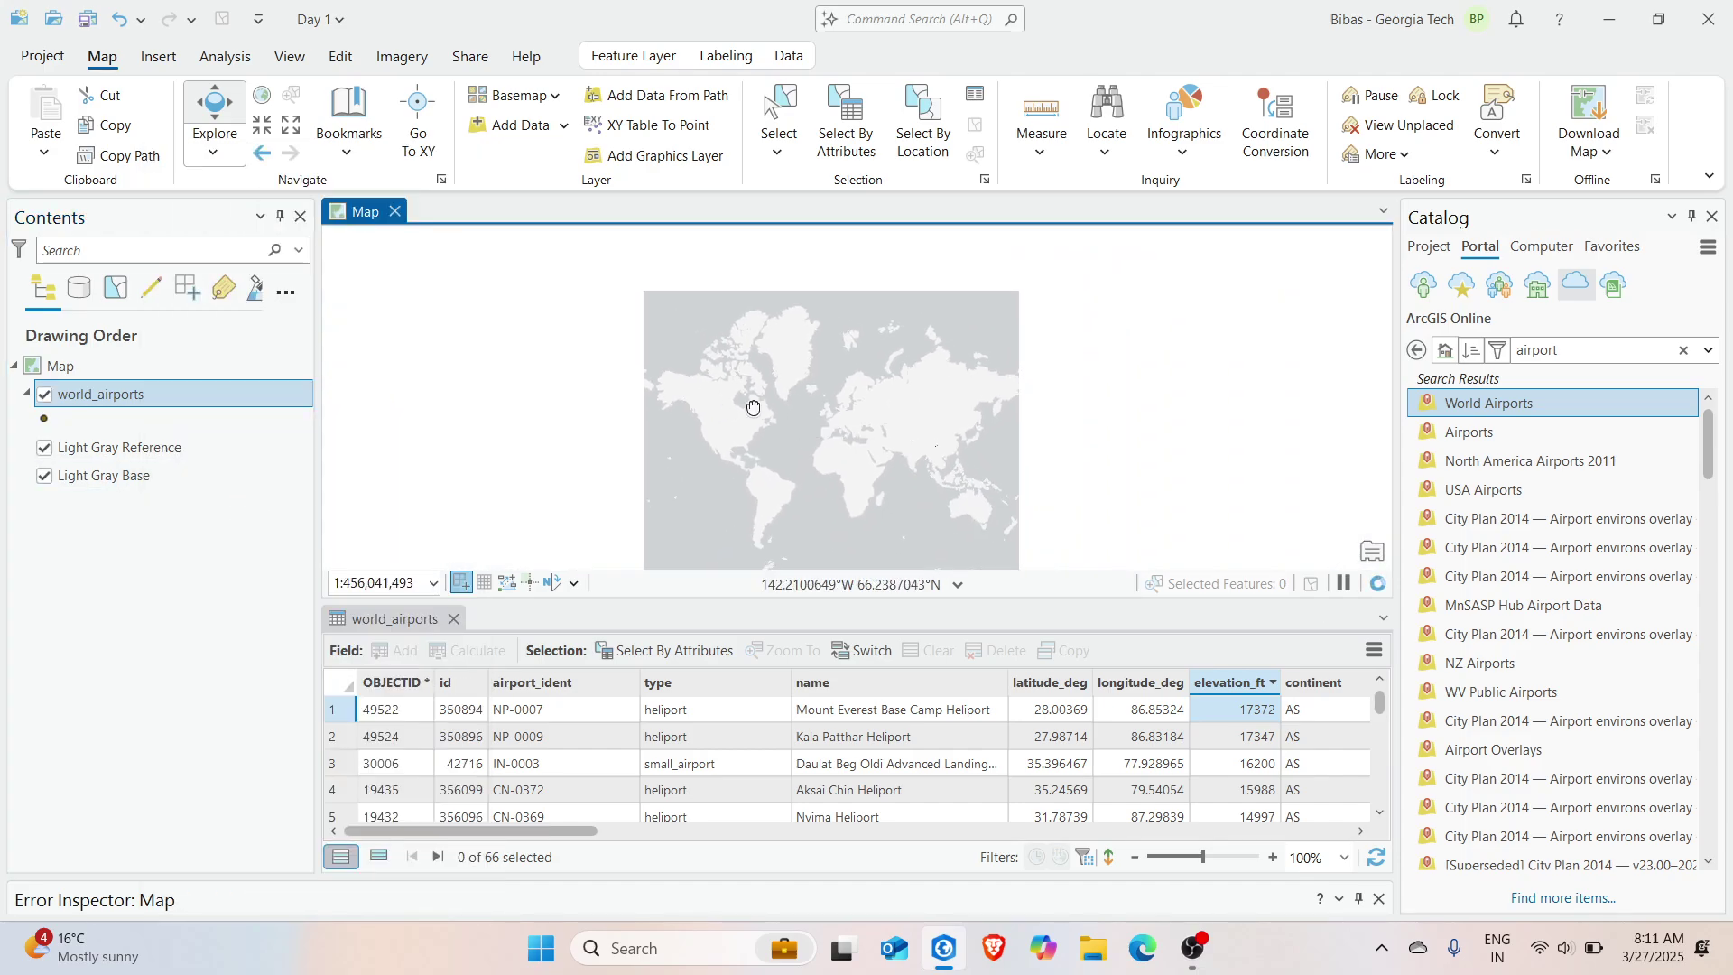
scroll(787, 422, up, 3)
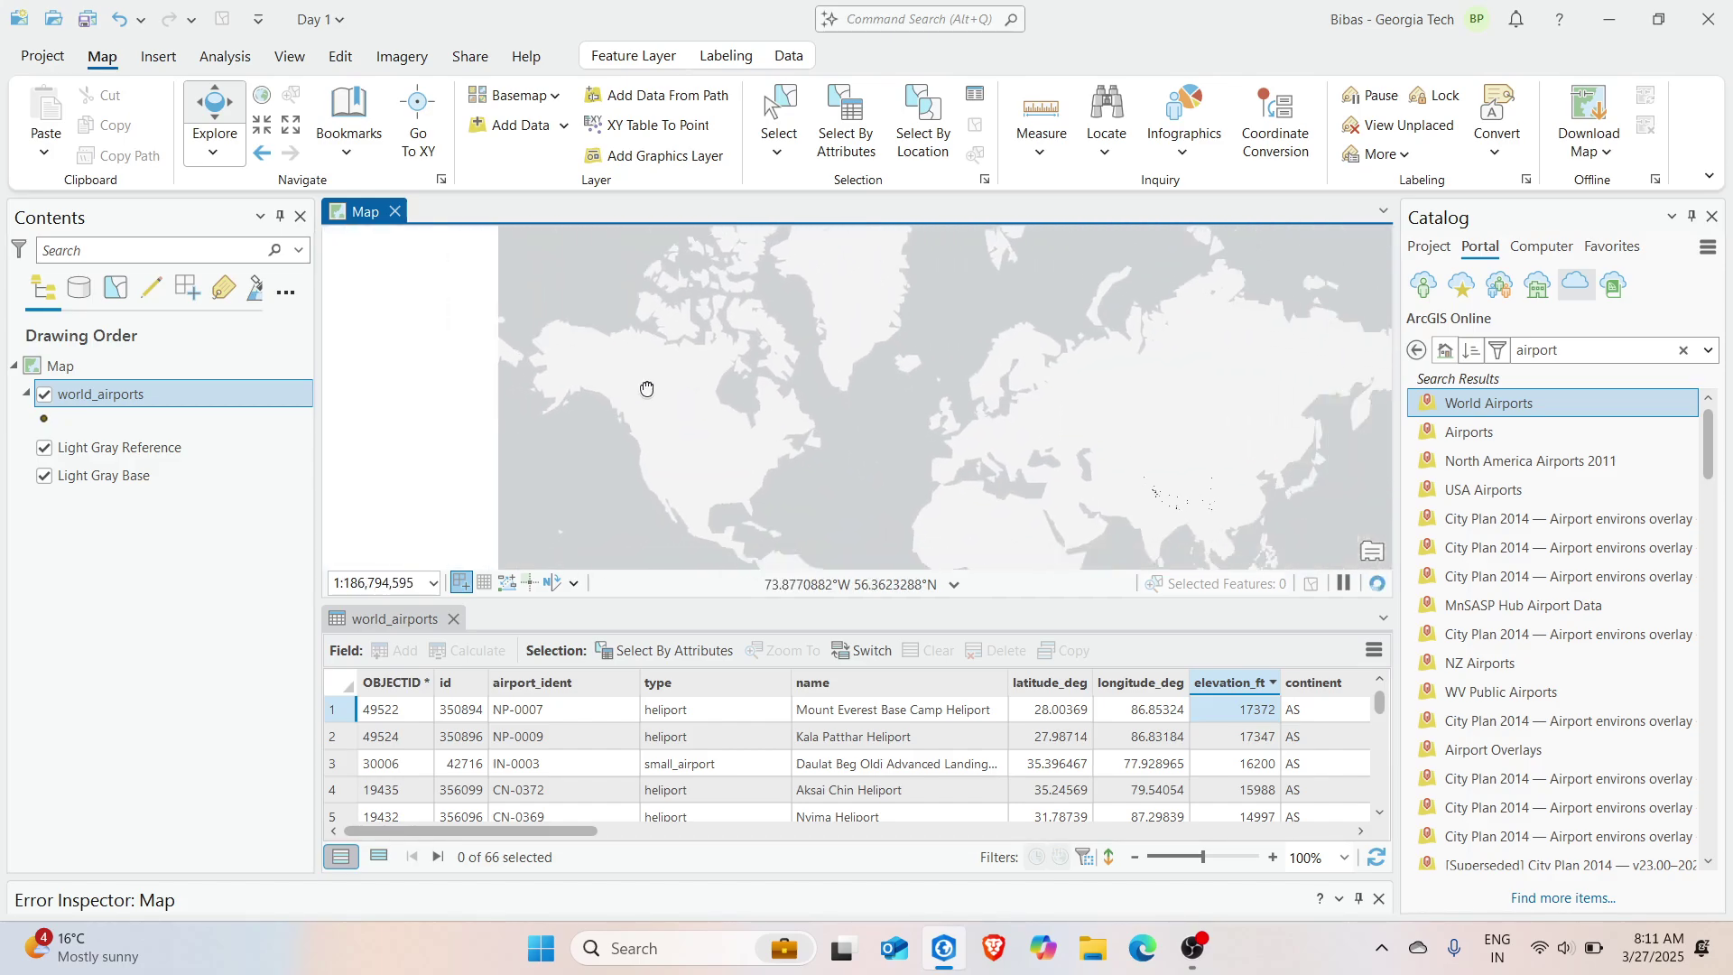
drag(646, 387, 825, 294)
drag(754, 386, 983, 436)
scroll(839, 390, up, 5)
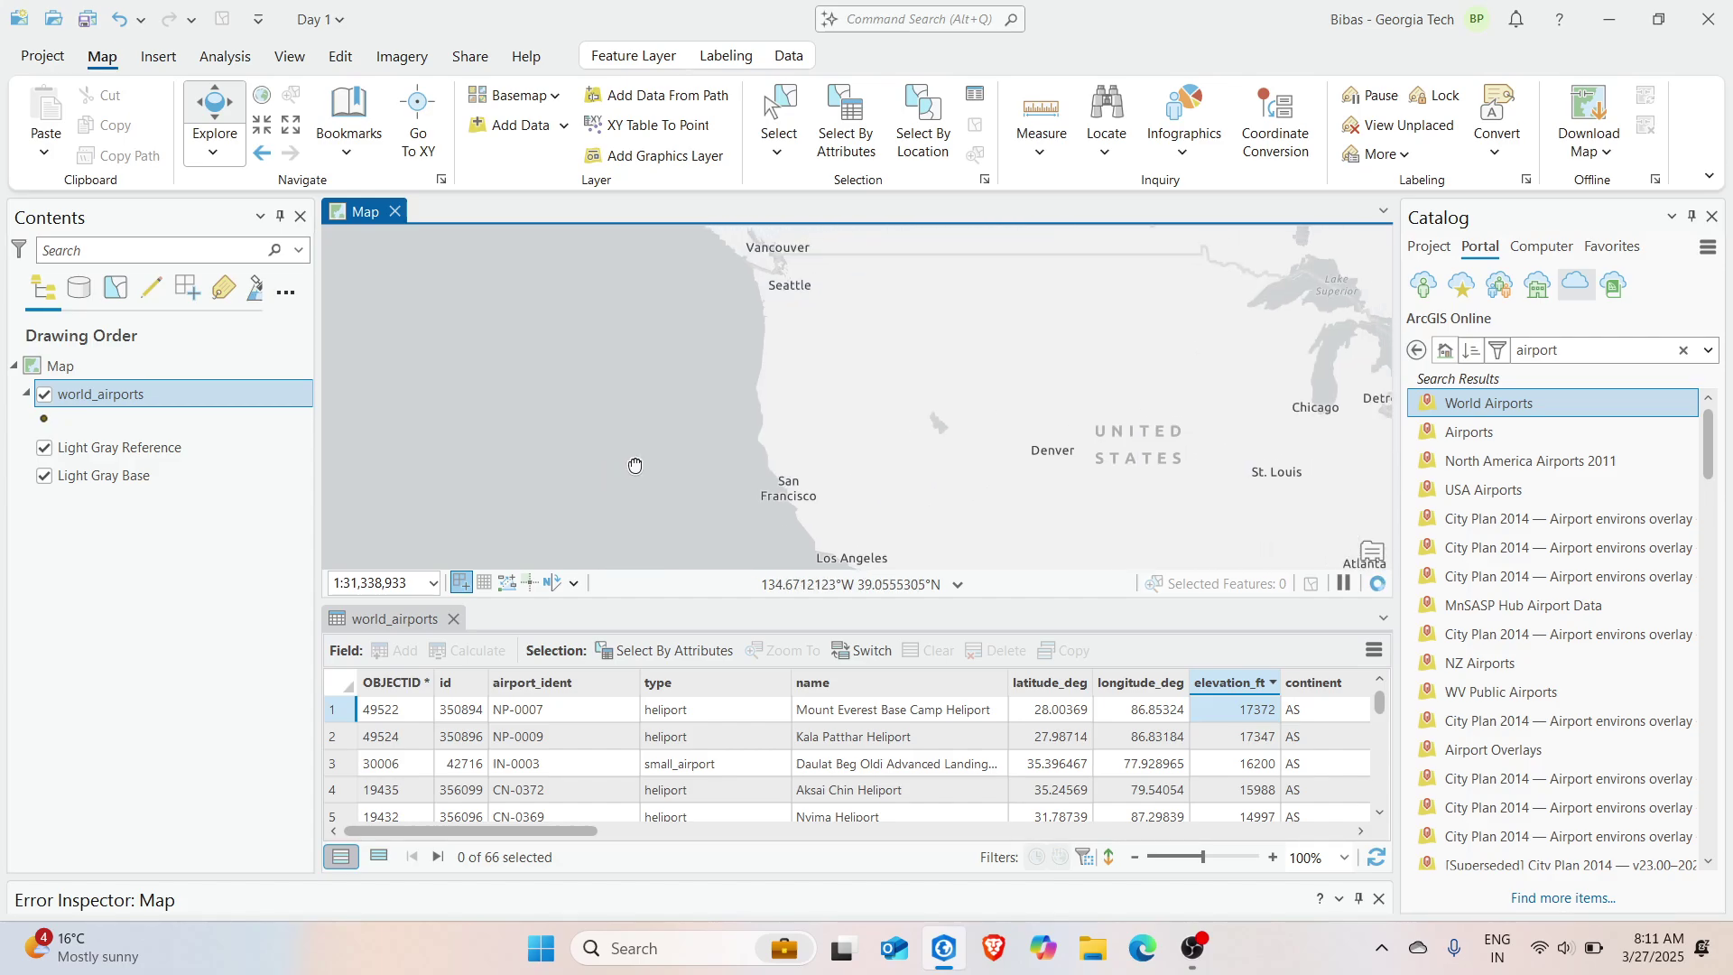
Select the Mount Everest Base Camp Heliport record in the attribute table and locate it on the map
double_click(344, 716)
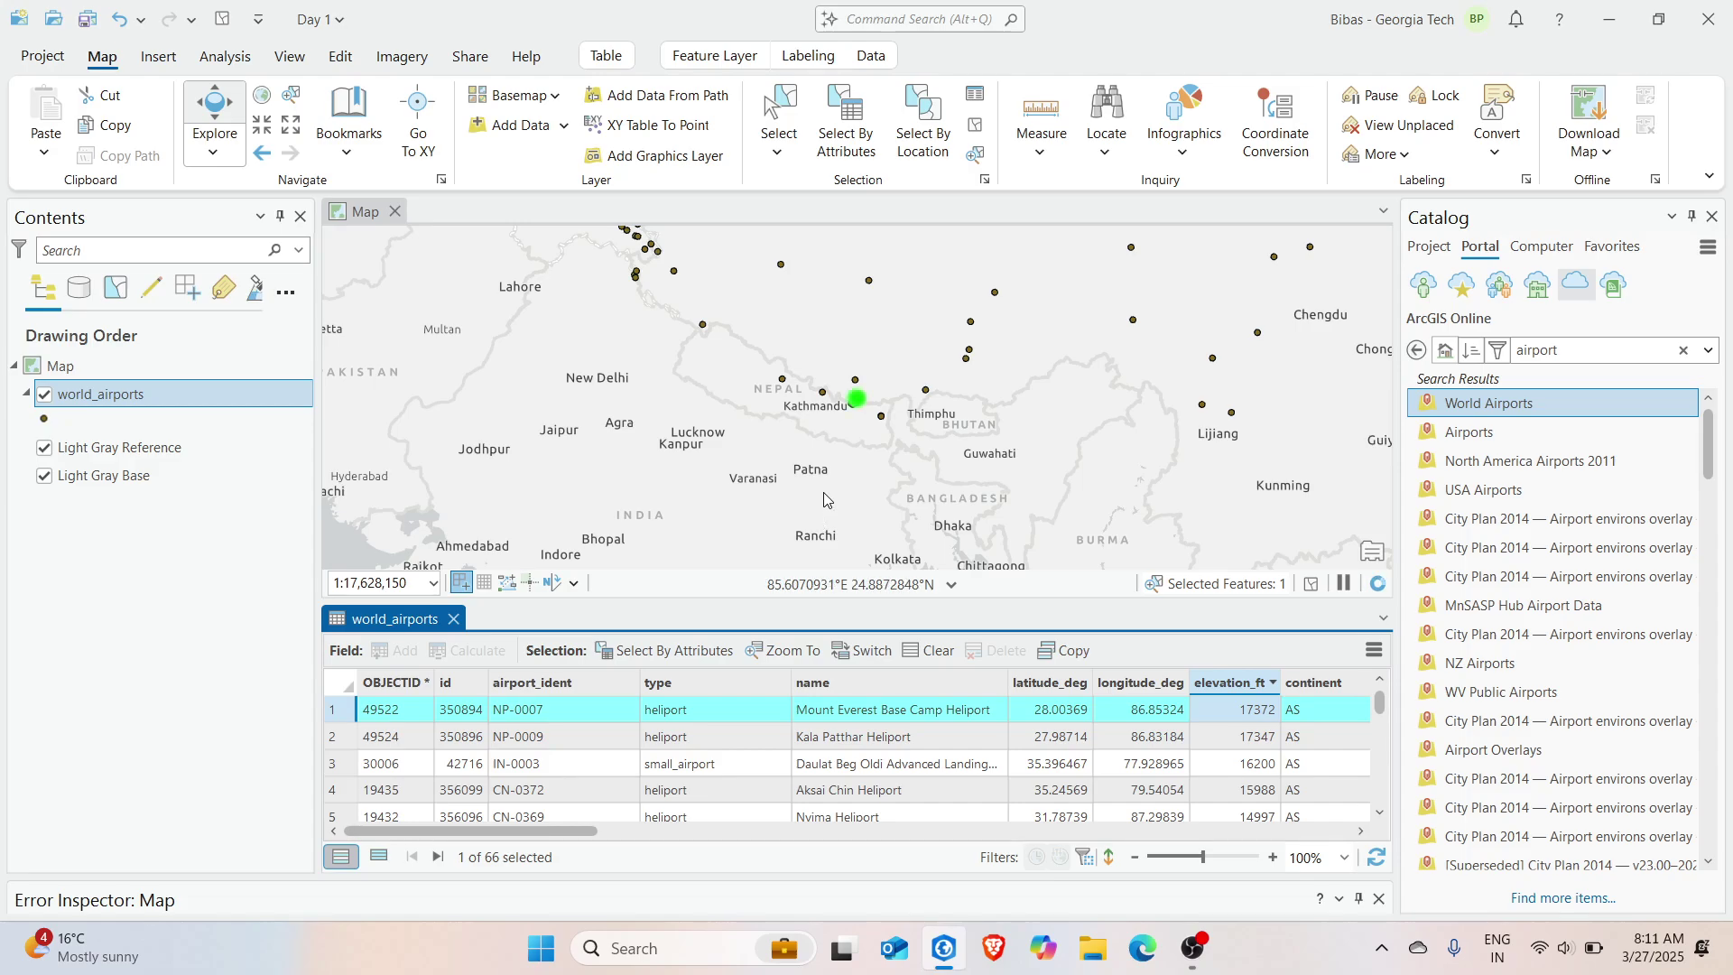
scroll(1052, 452, down, 5)
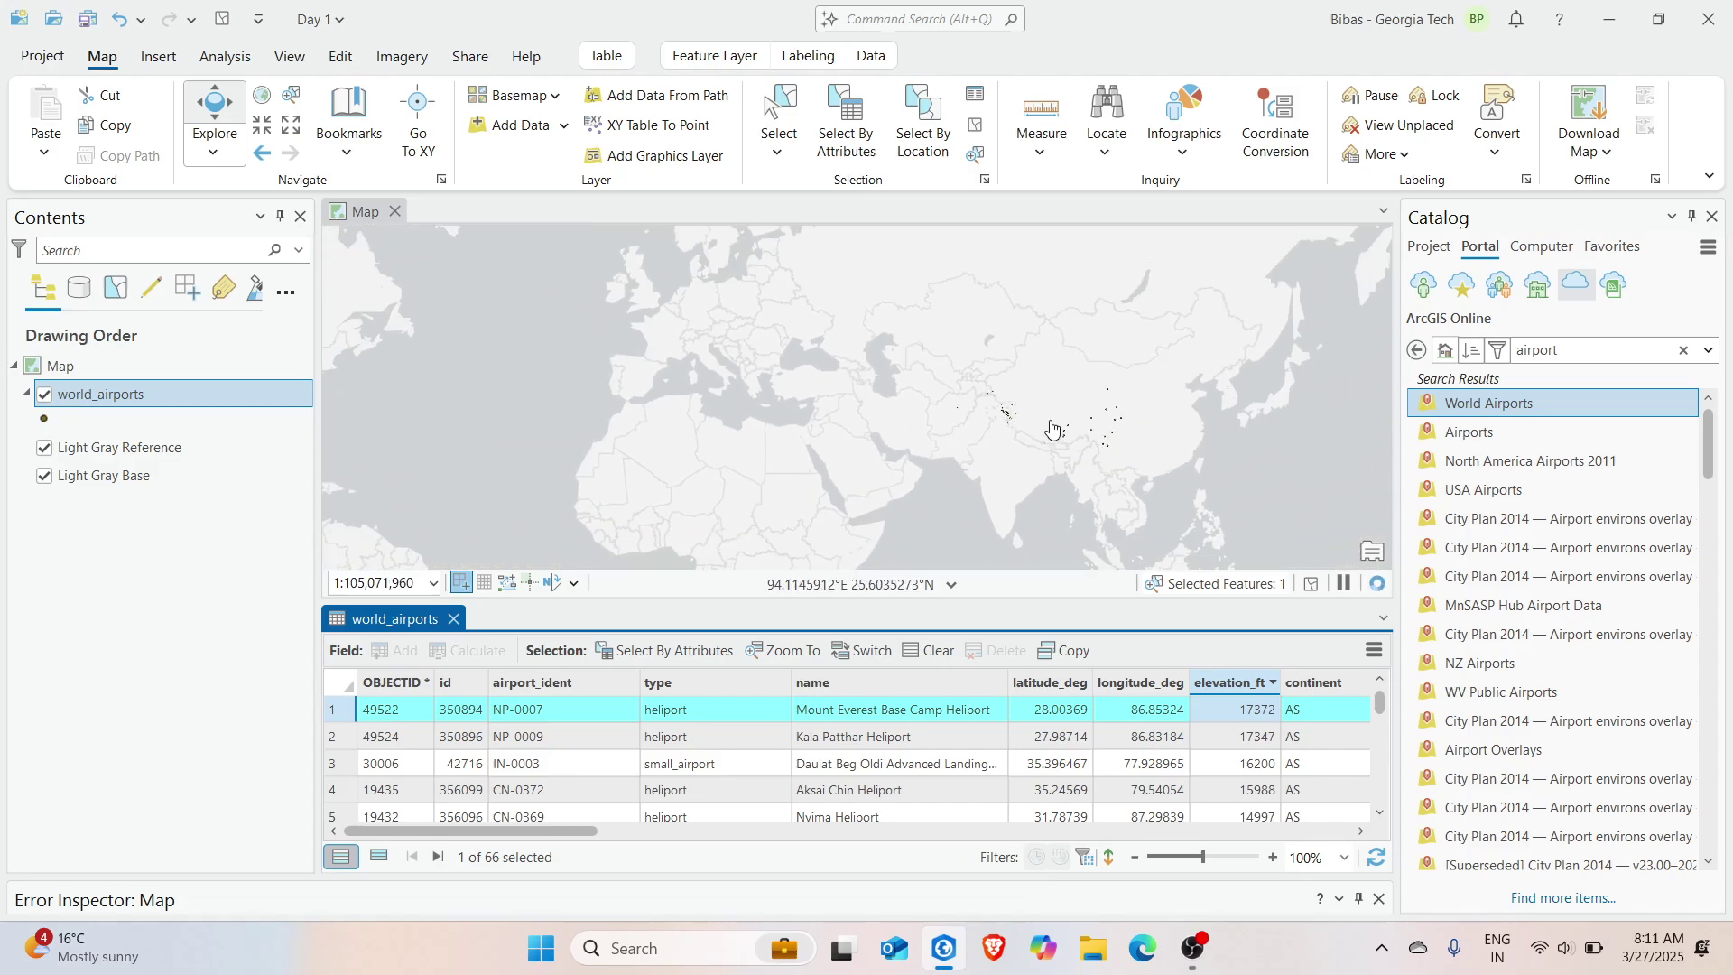
drag(1052, 428, 1005, 406)
scroll(706, 435, up, 3)
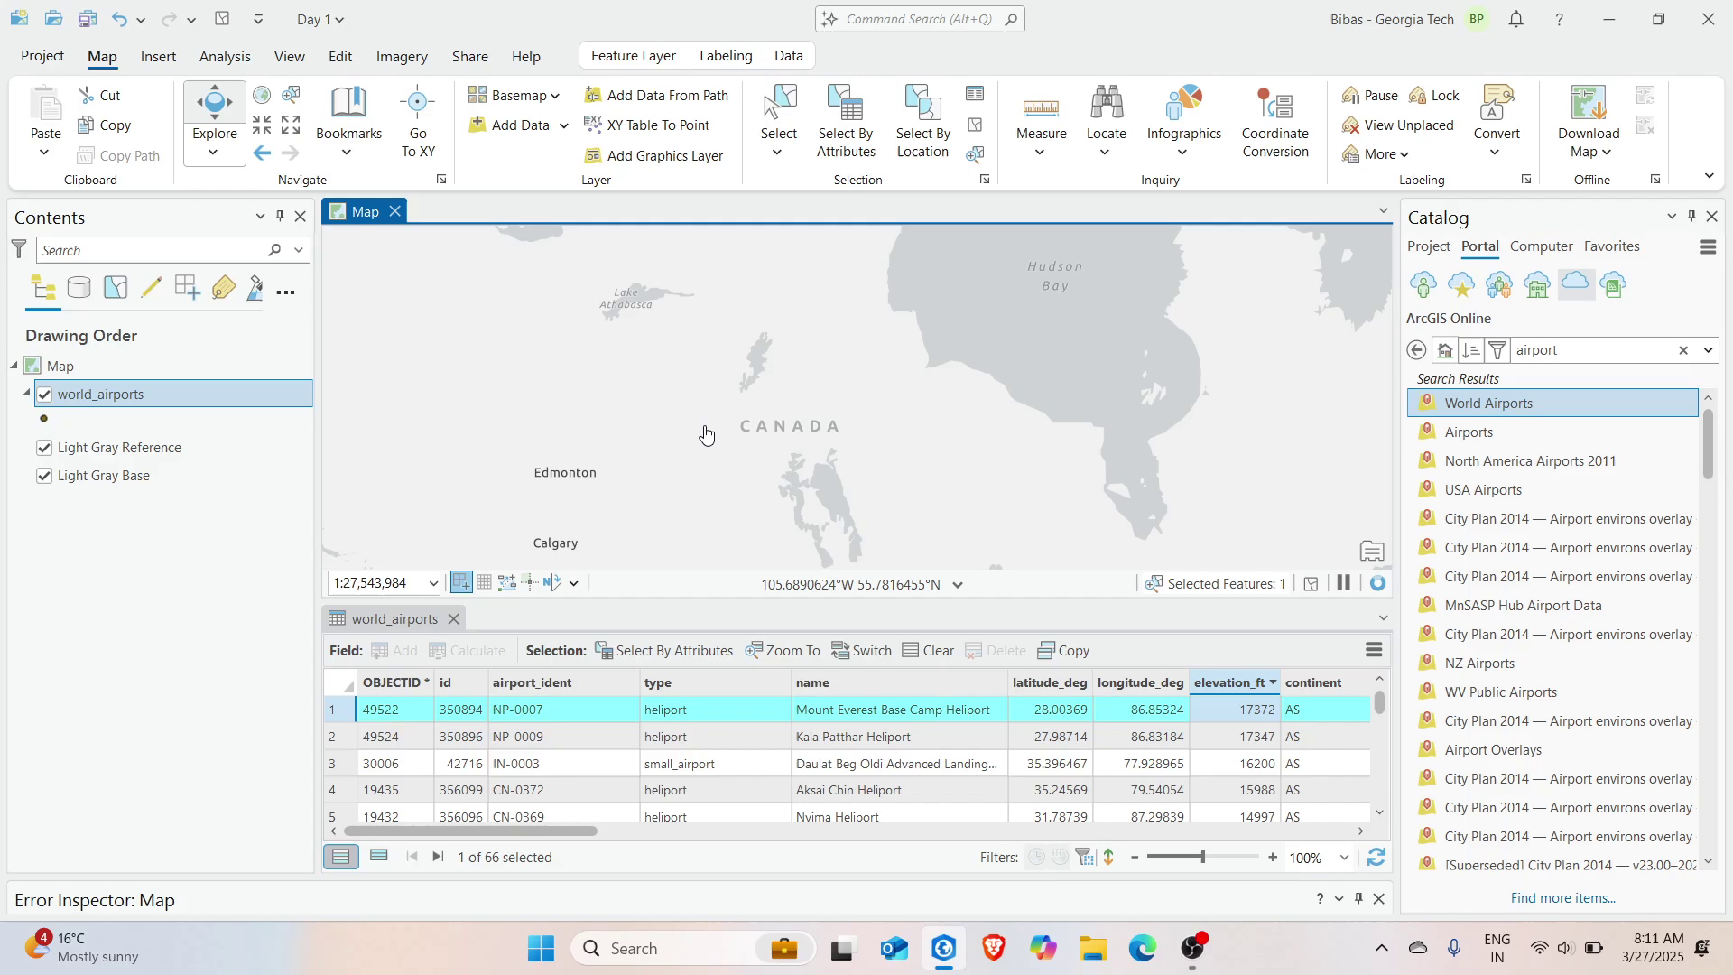
Shrink the attribute table to enlarge the map view, and zoom to the world_airports layer over the Himalayas and western China
drag(721, 600, 721, 706)
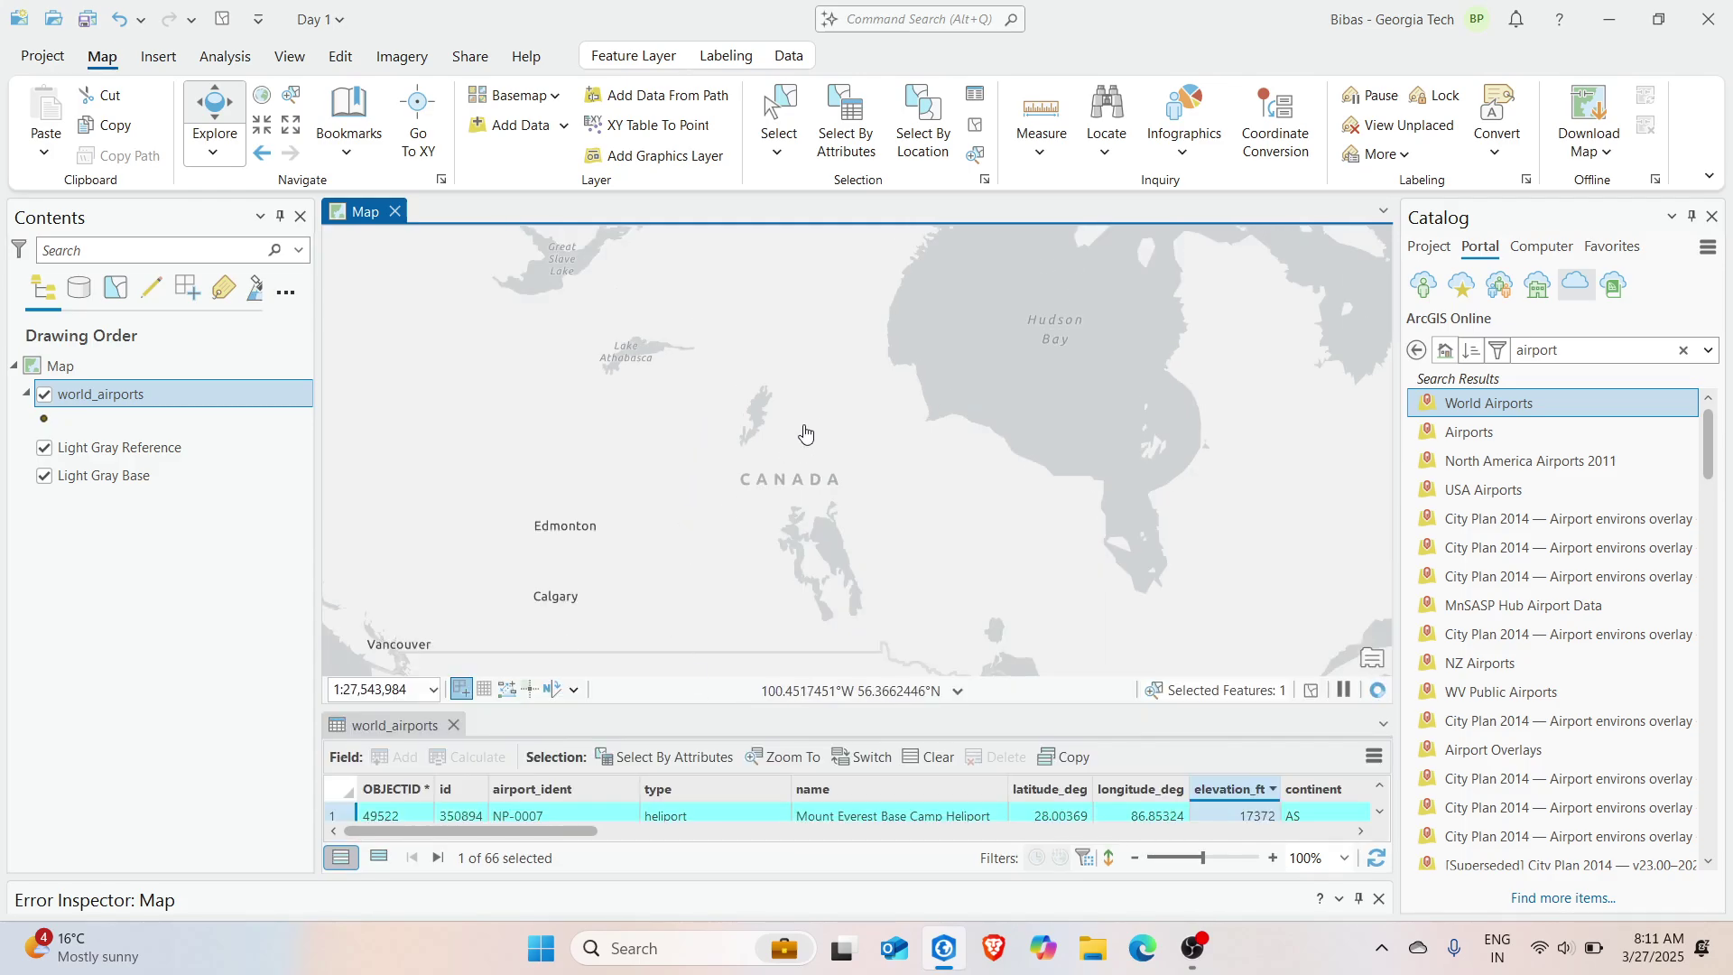
right_click(94, 399)
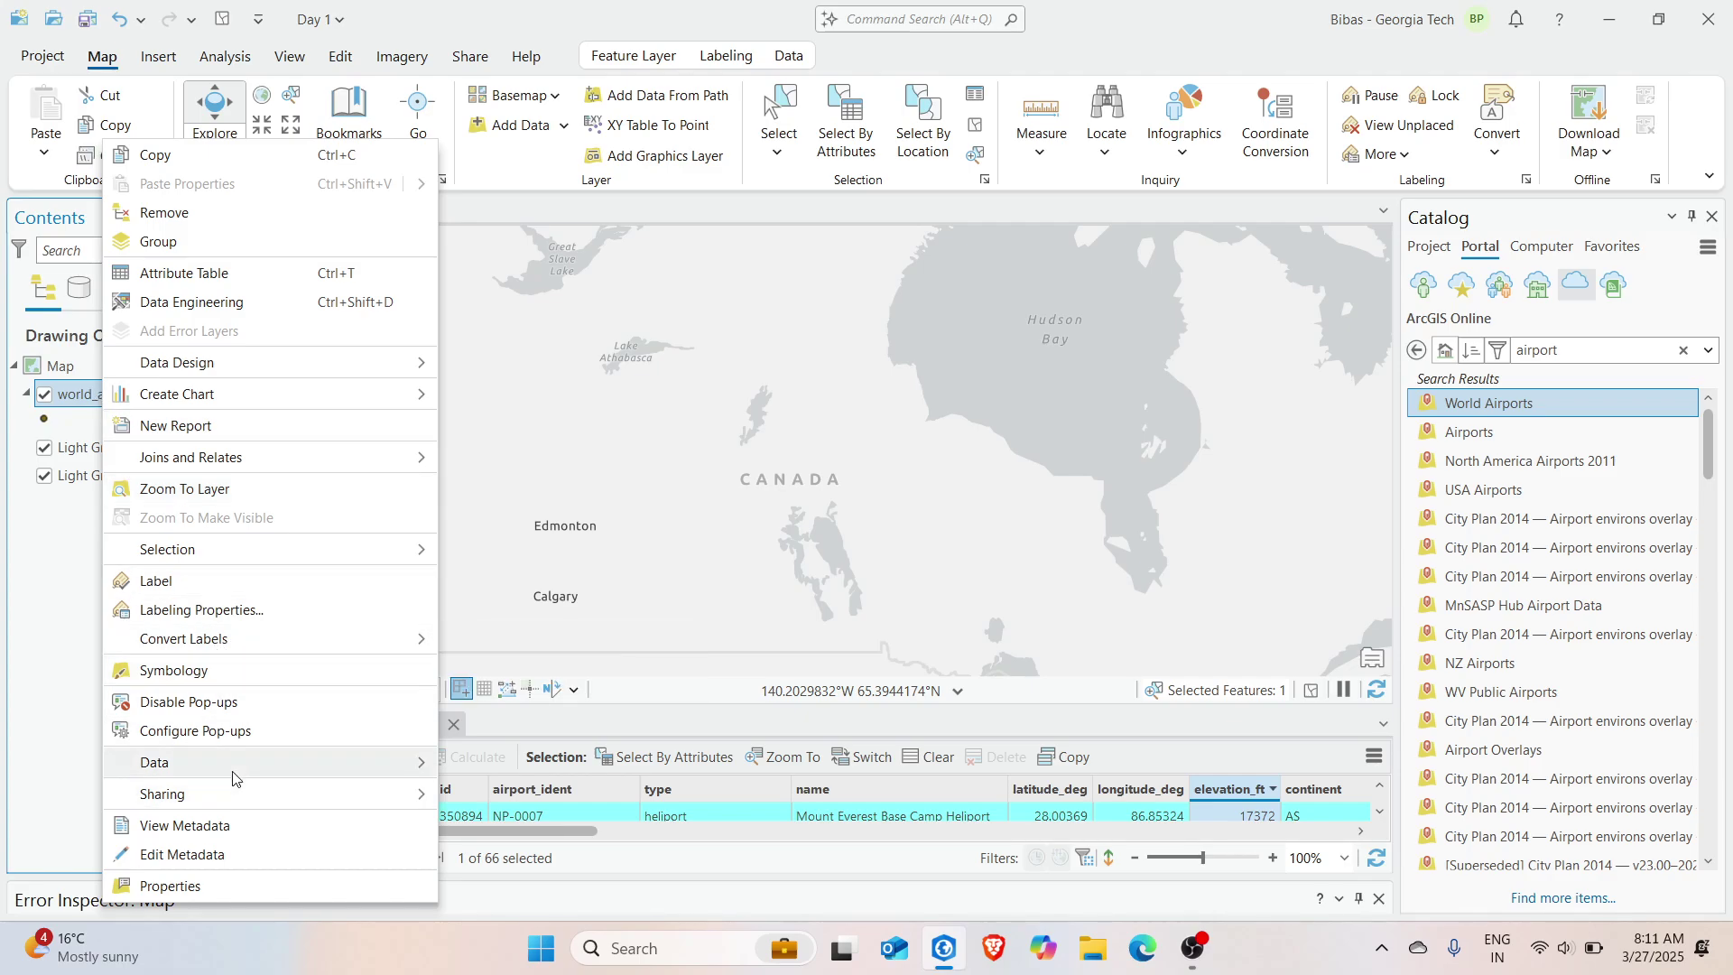
click(197, 492)
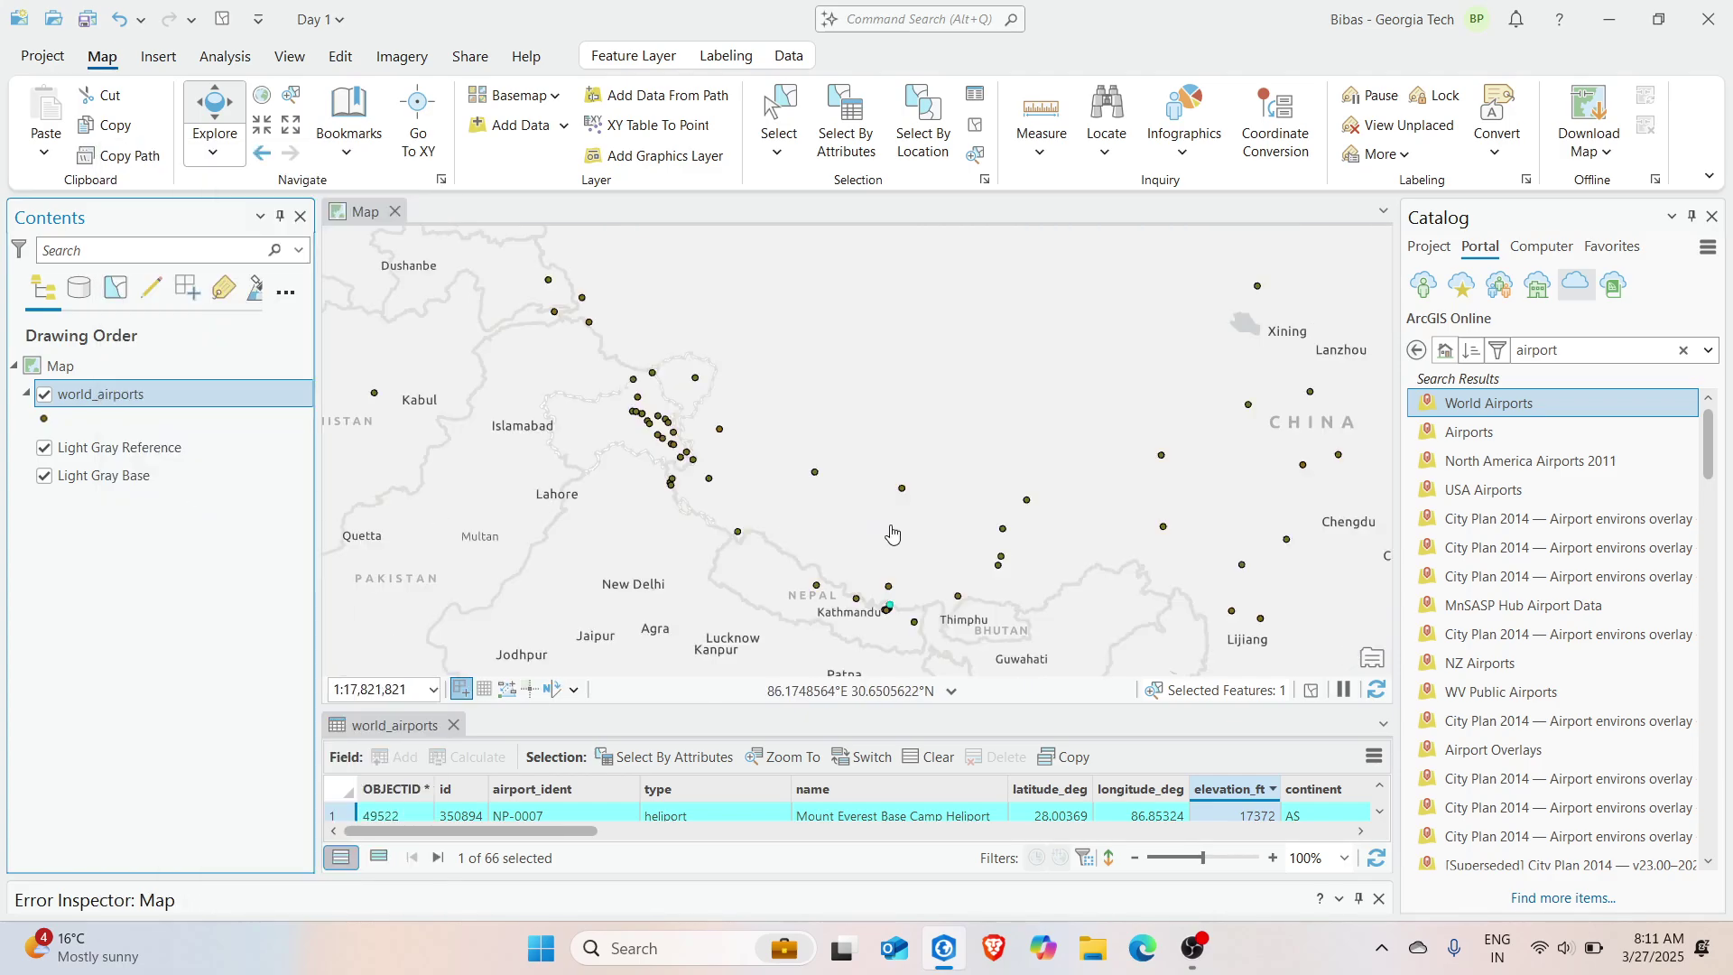
drag(978, 443, 905, 433)
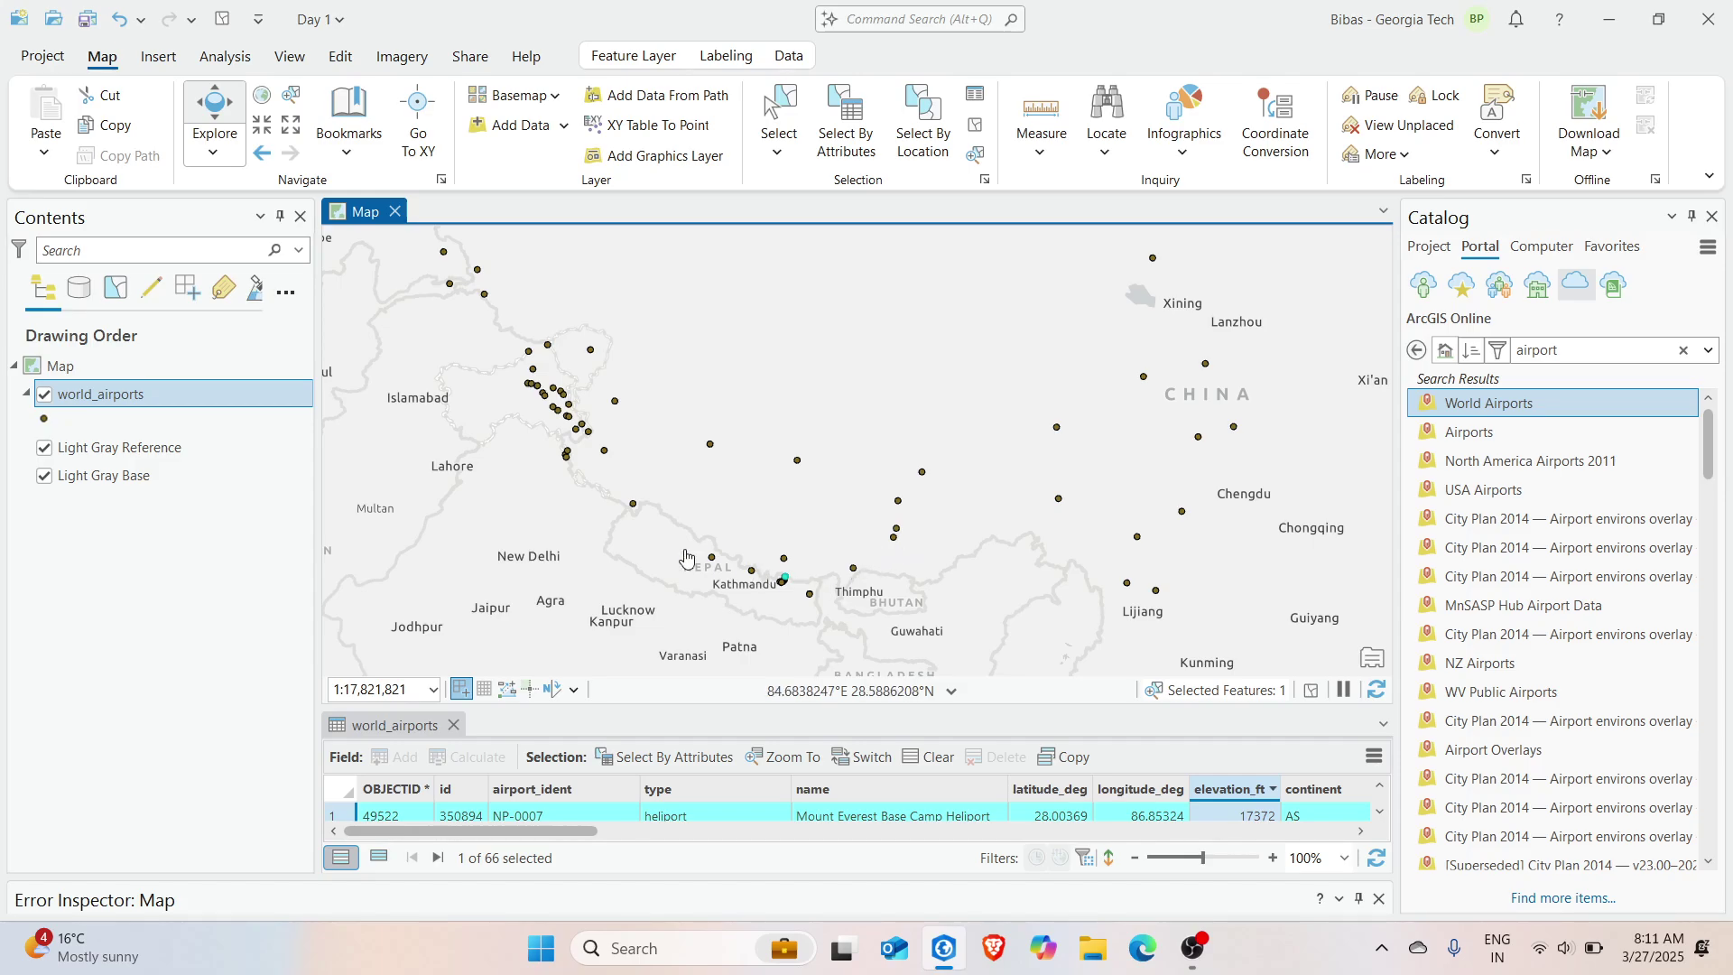
Symbolize the world_airports layer with Graduated Colors based on the elevation_ft field
right_click(160, 400)
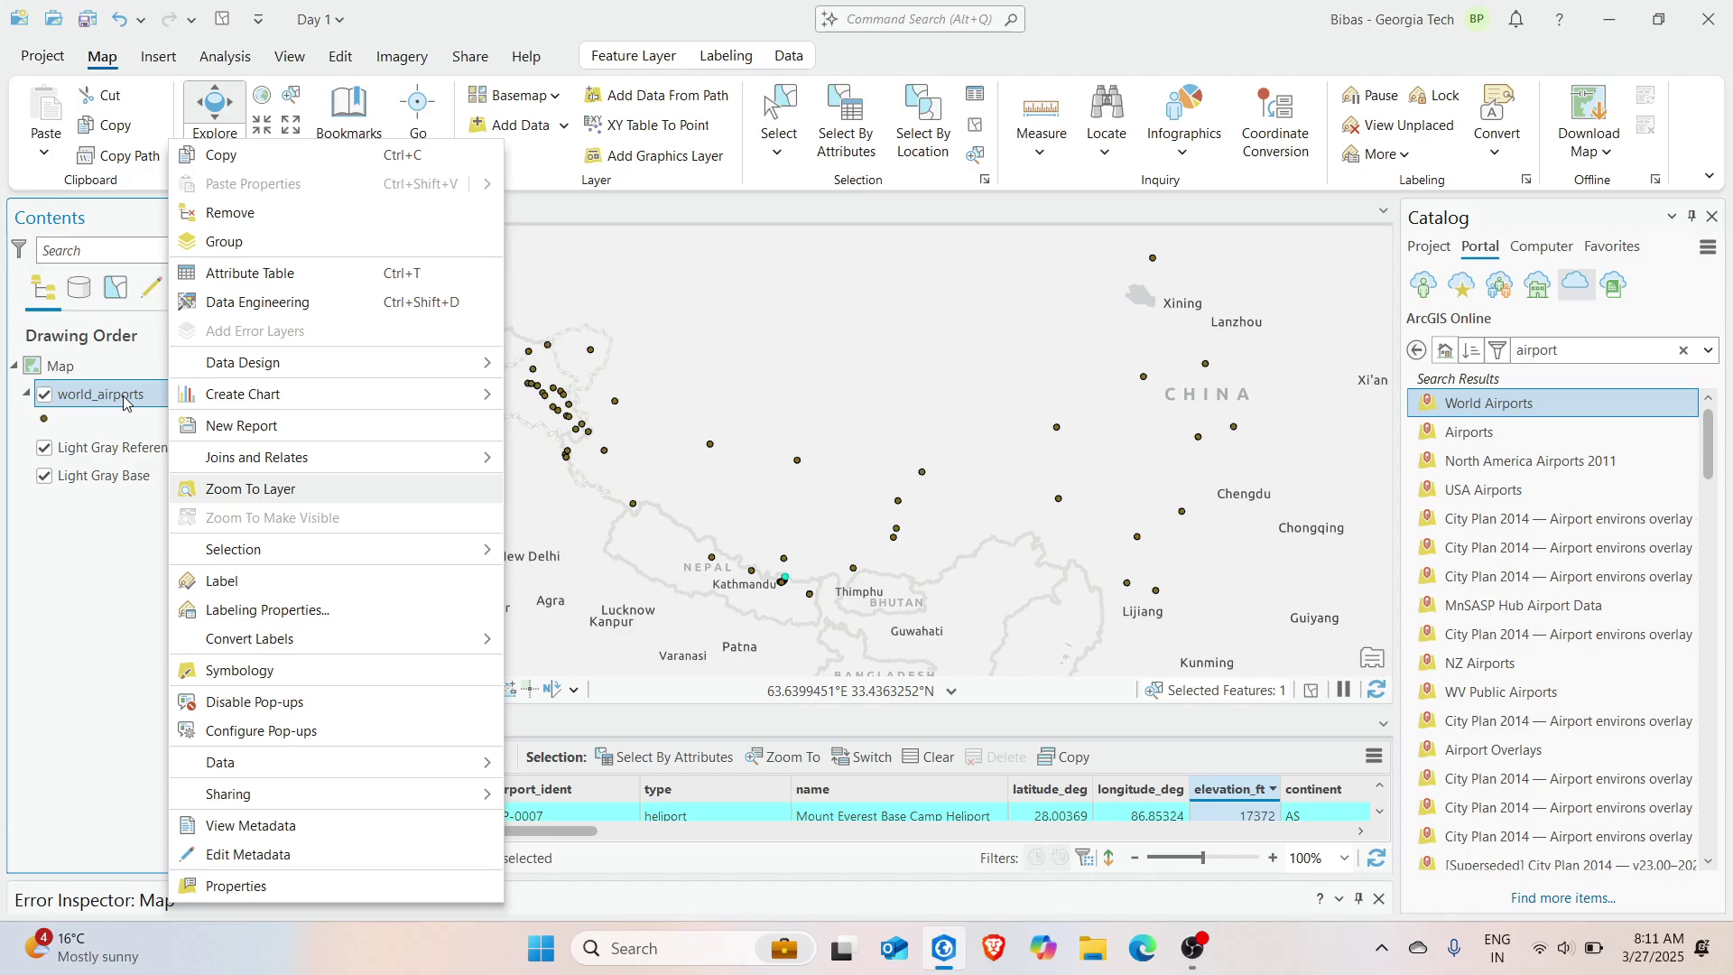
click(271, 669)
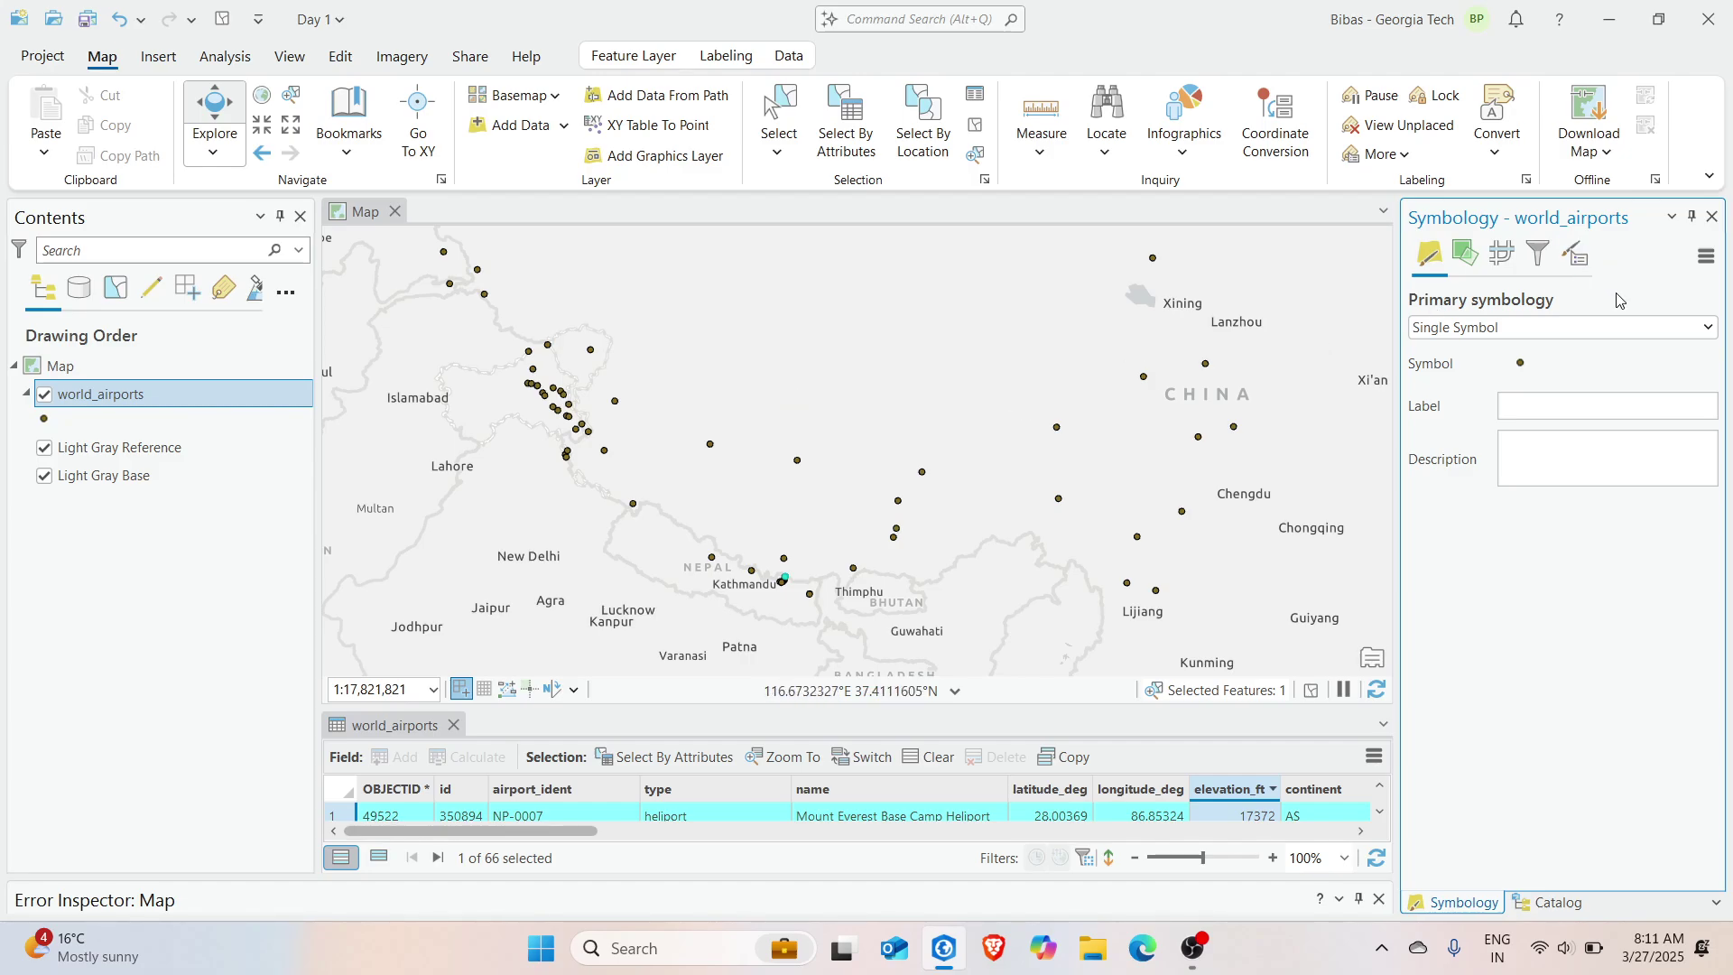
click(1589, 326)
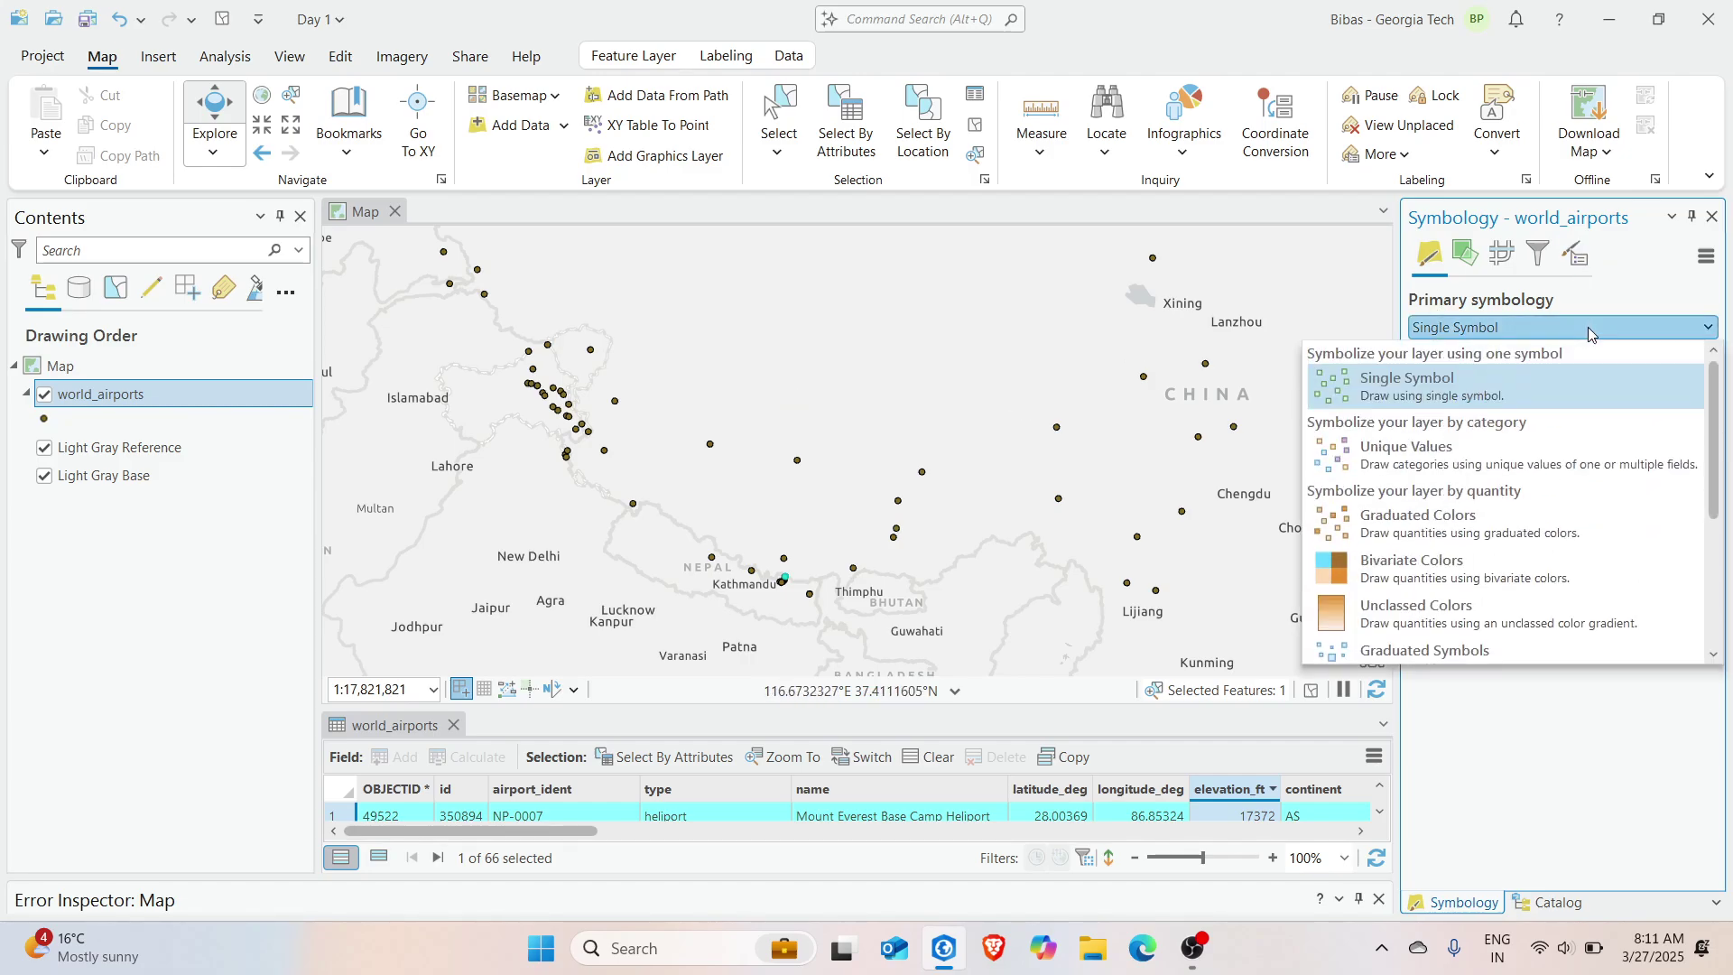
click(1492, 523)
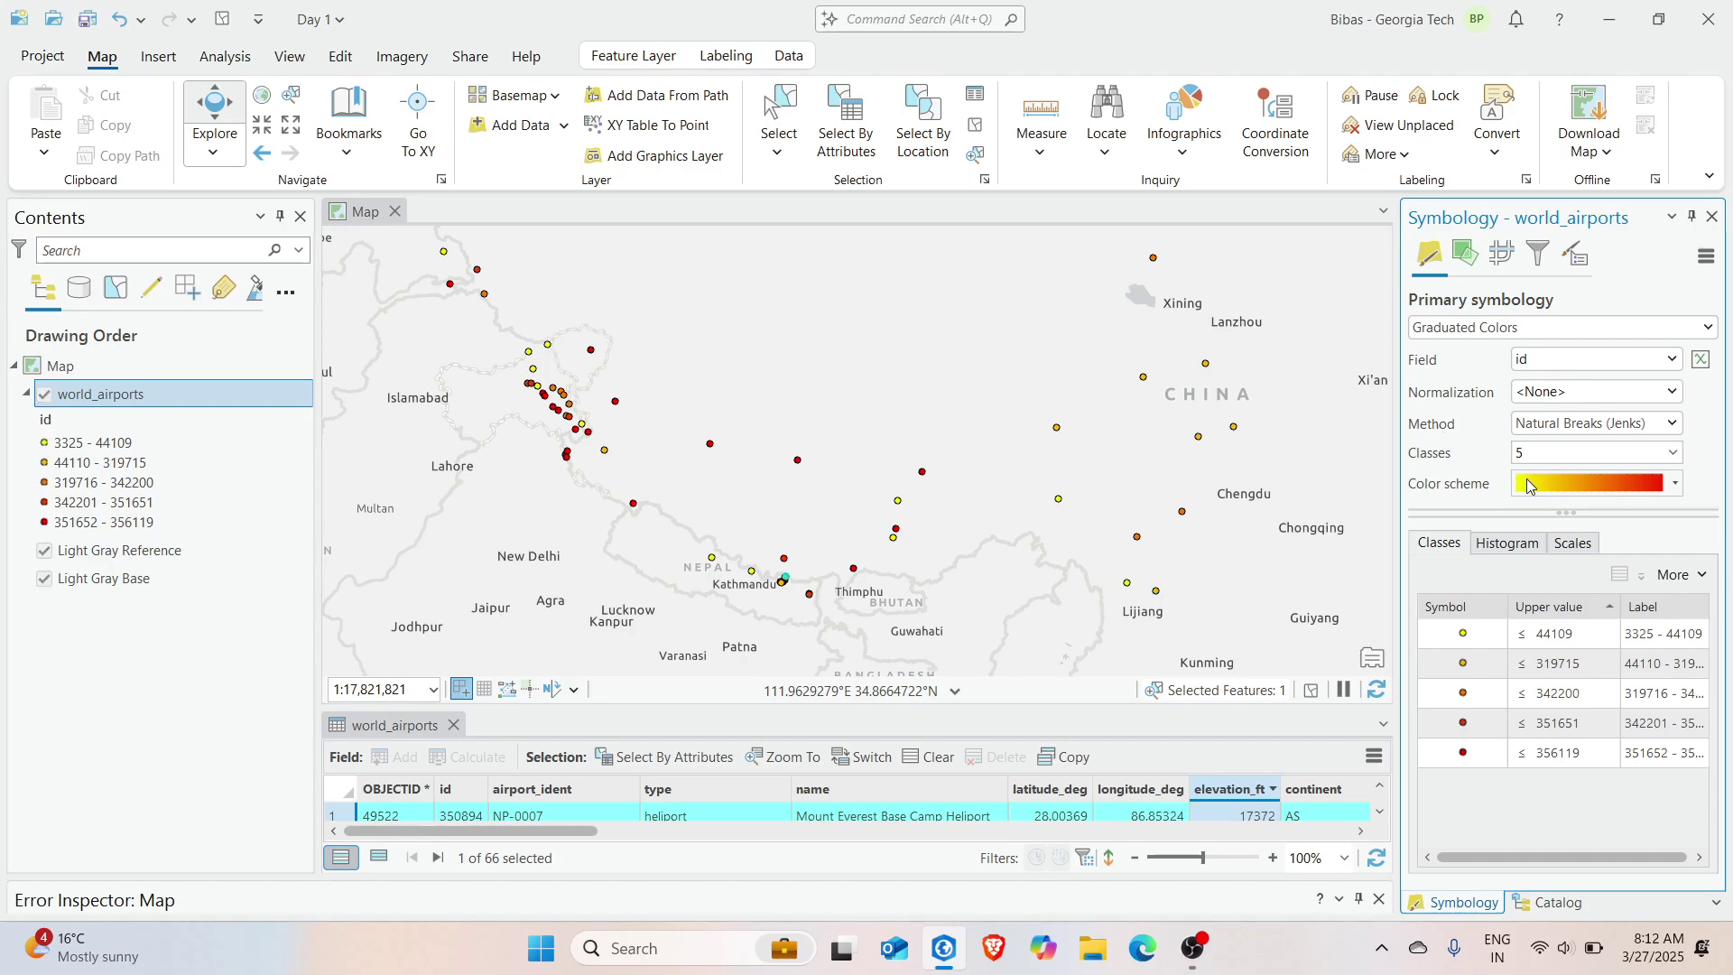
click(1678, 361)
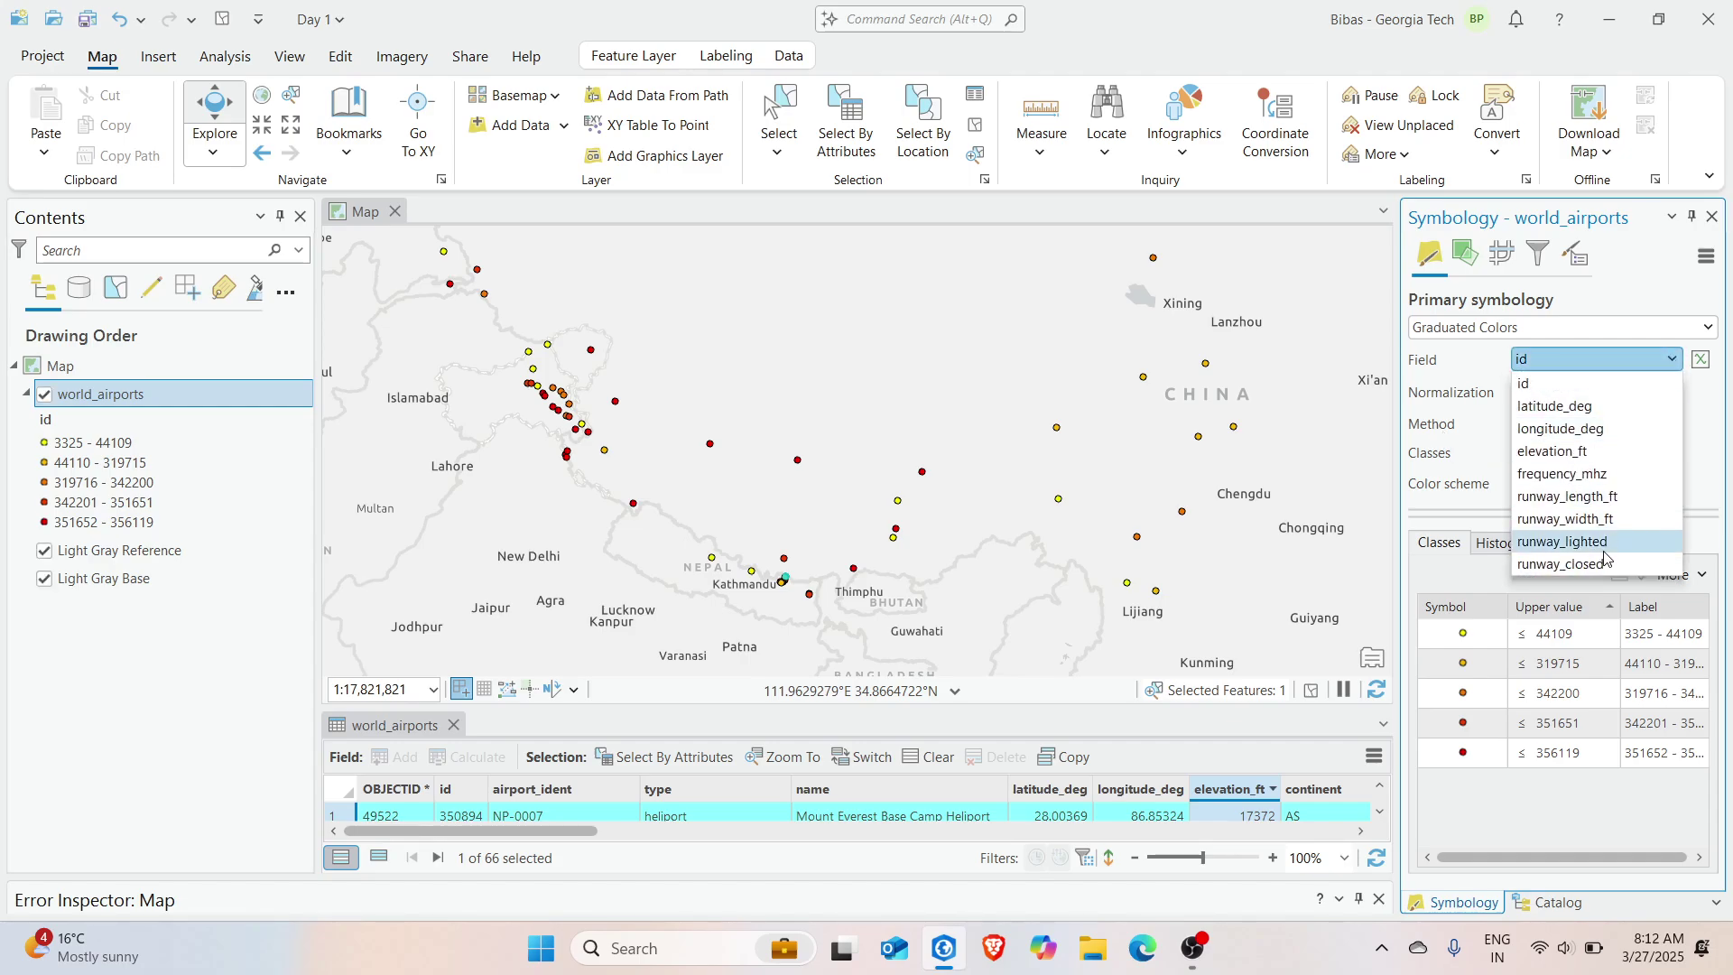
key(Escape)
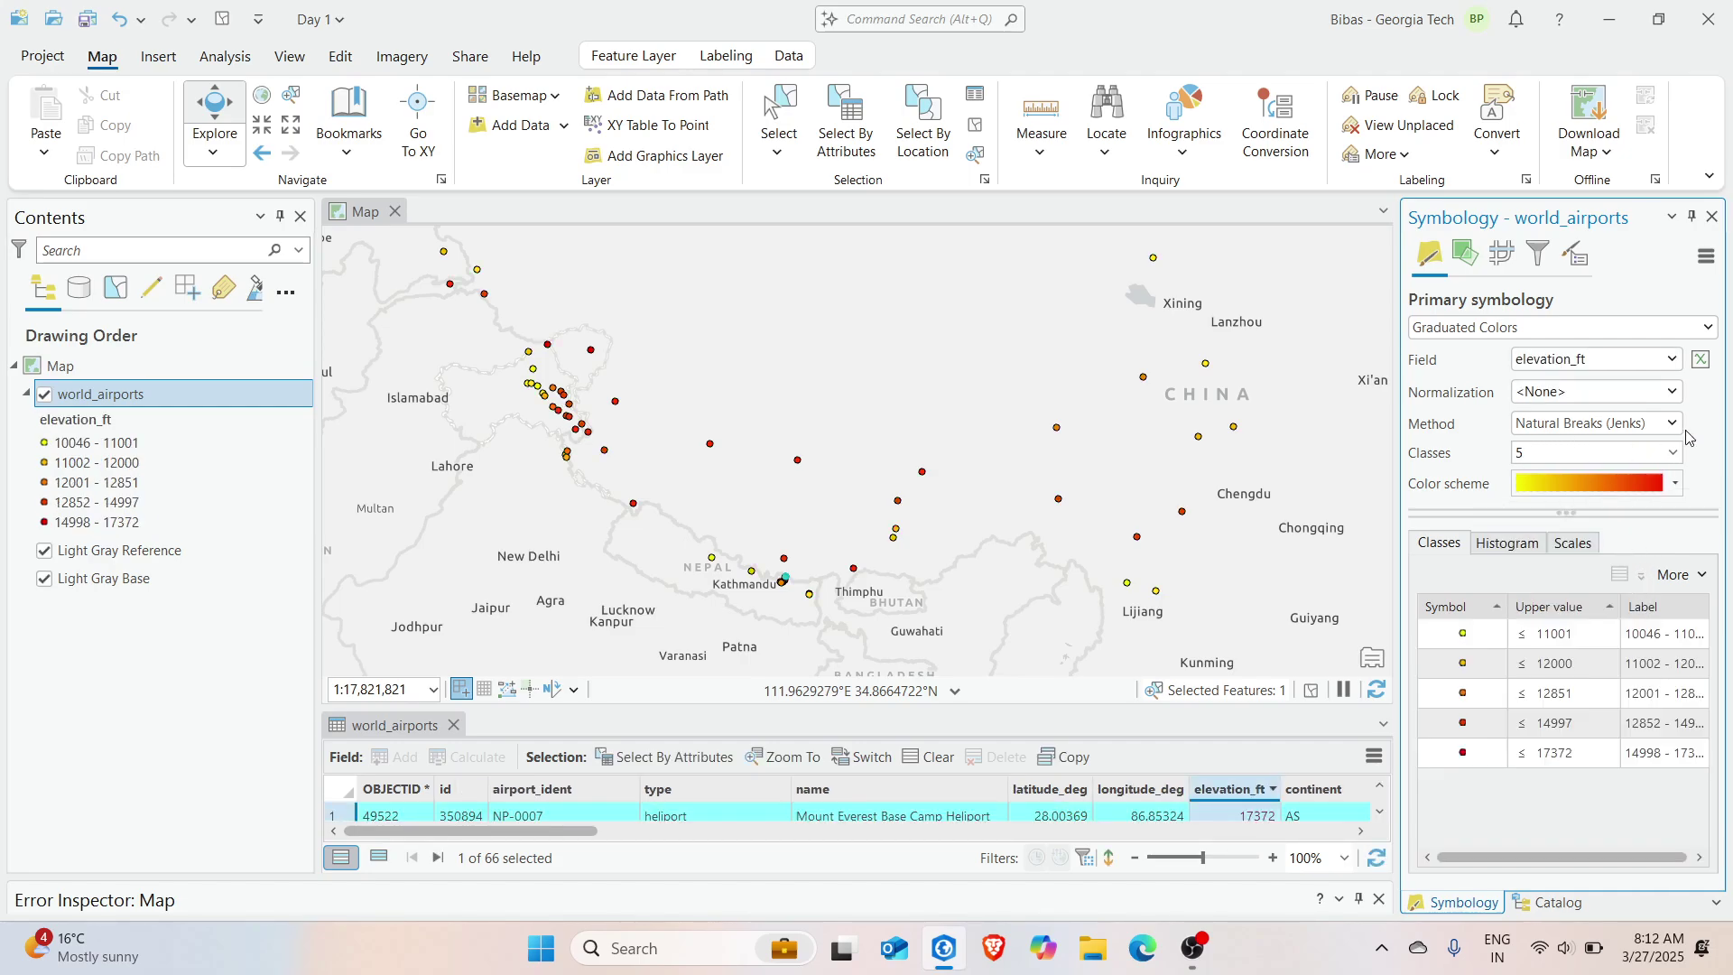
Set the color scheme of the graduated elevation classes to a light-to-dark pink ramp
click(1674, 484)
click(1600, 711)
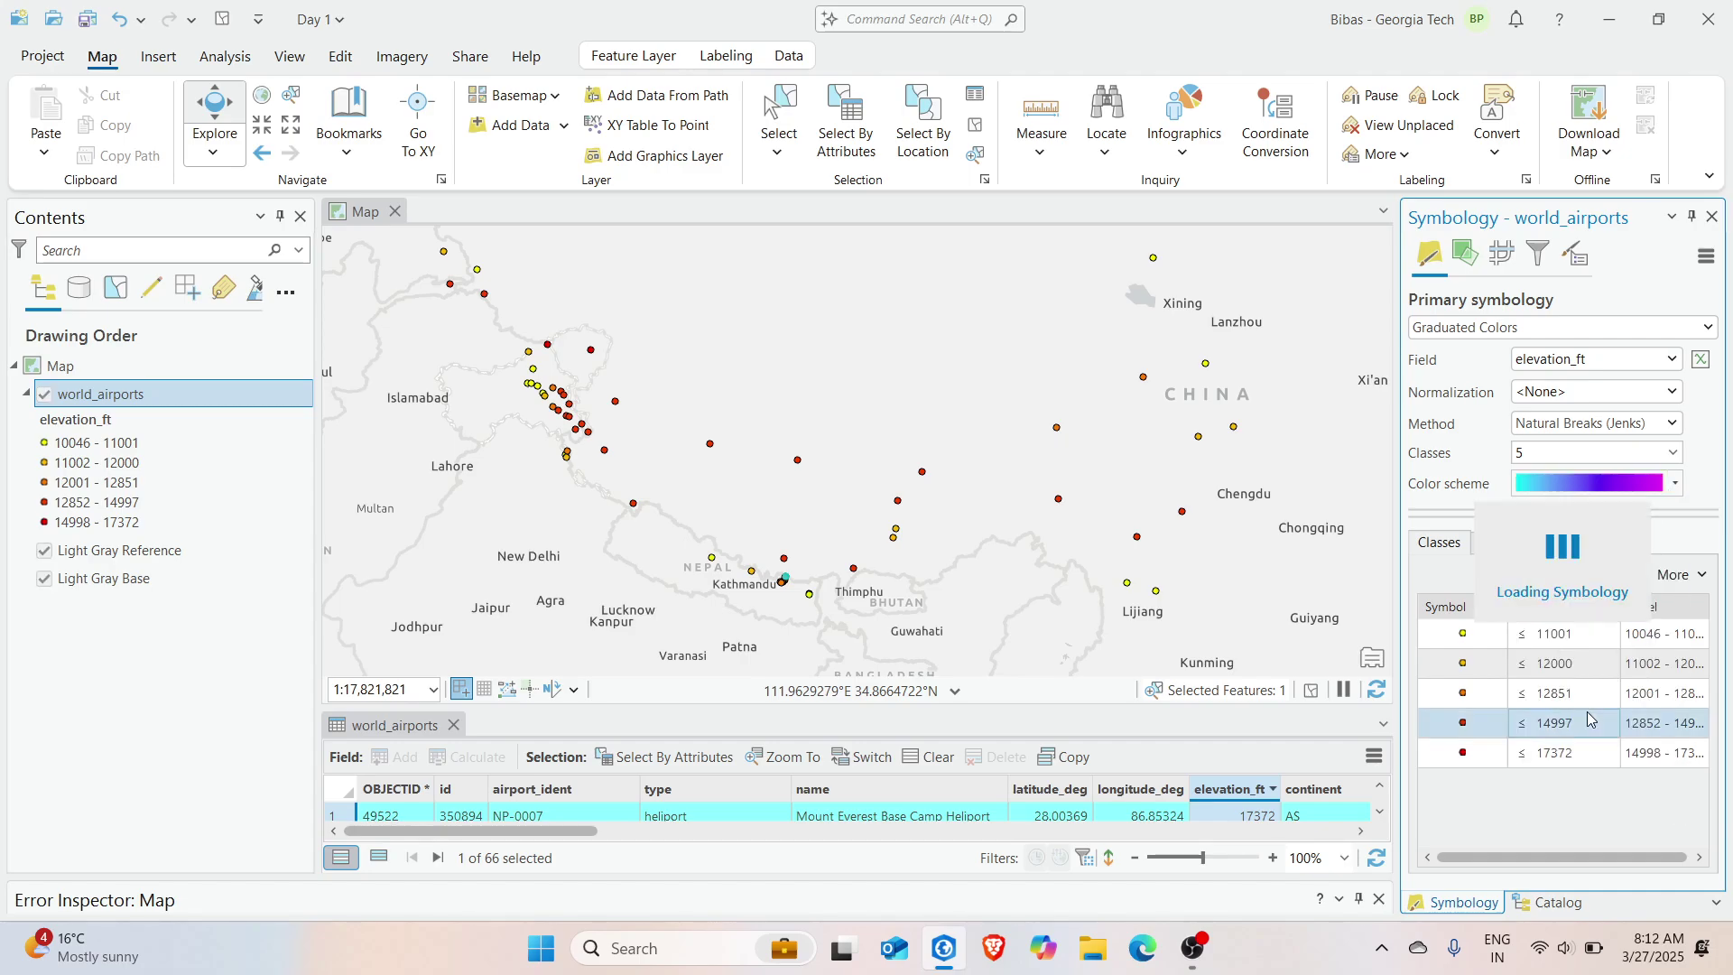
click(1674, 484)
scroll(1583, 661, up, 2)
scroll(1583, 661, down, 2)
scroll(1589, 679, down, 3)
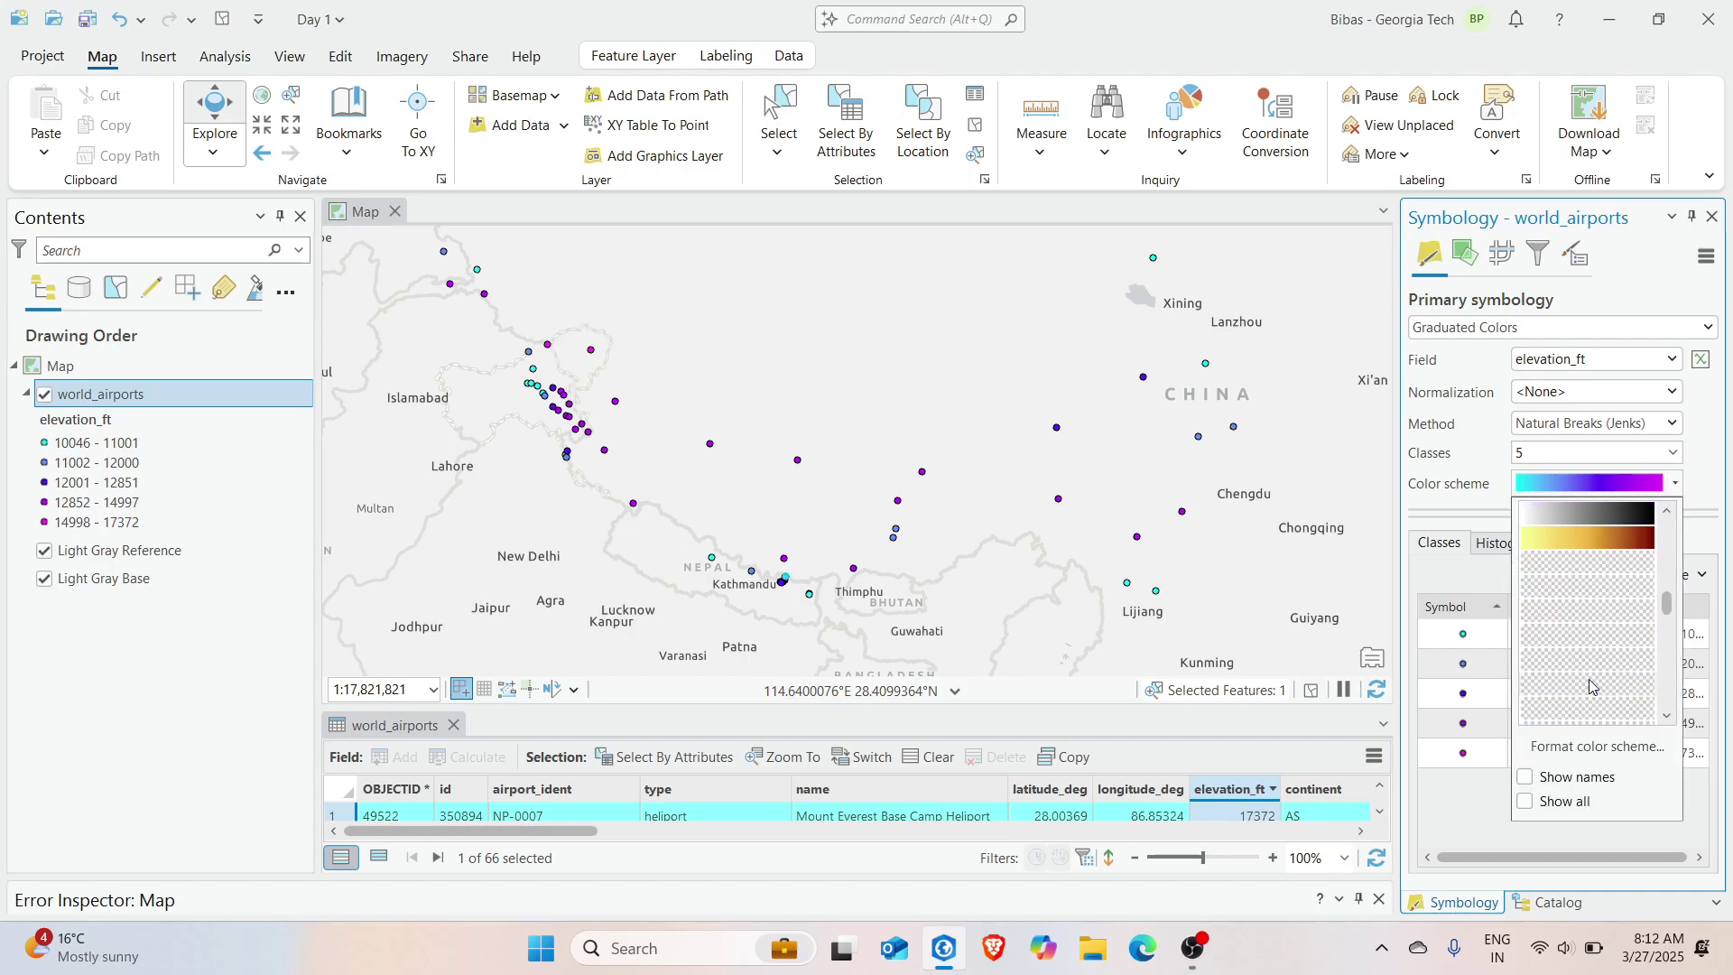
click(1572, 543)
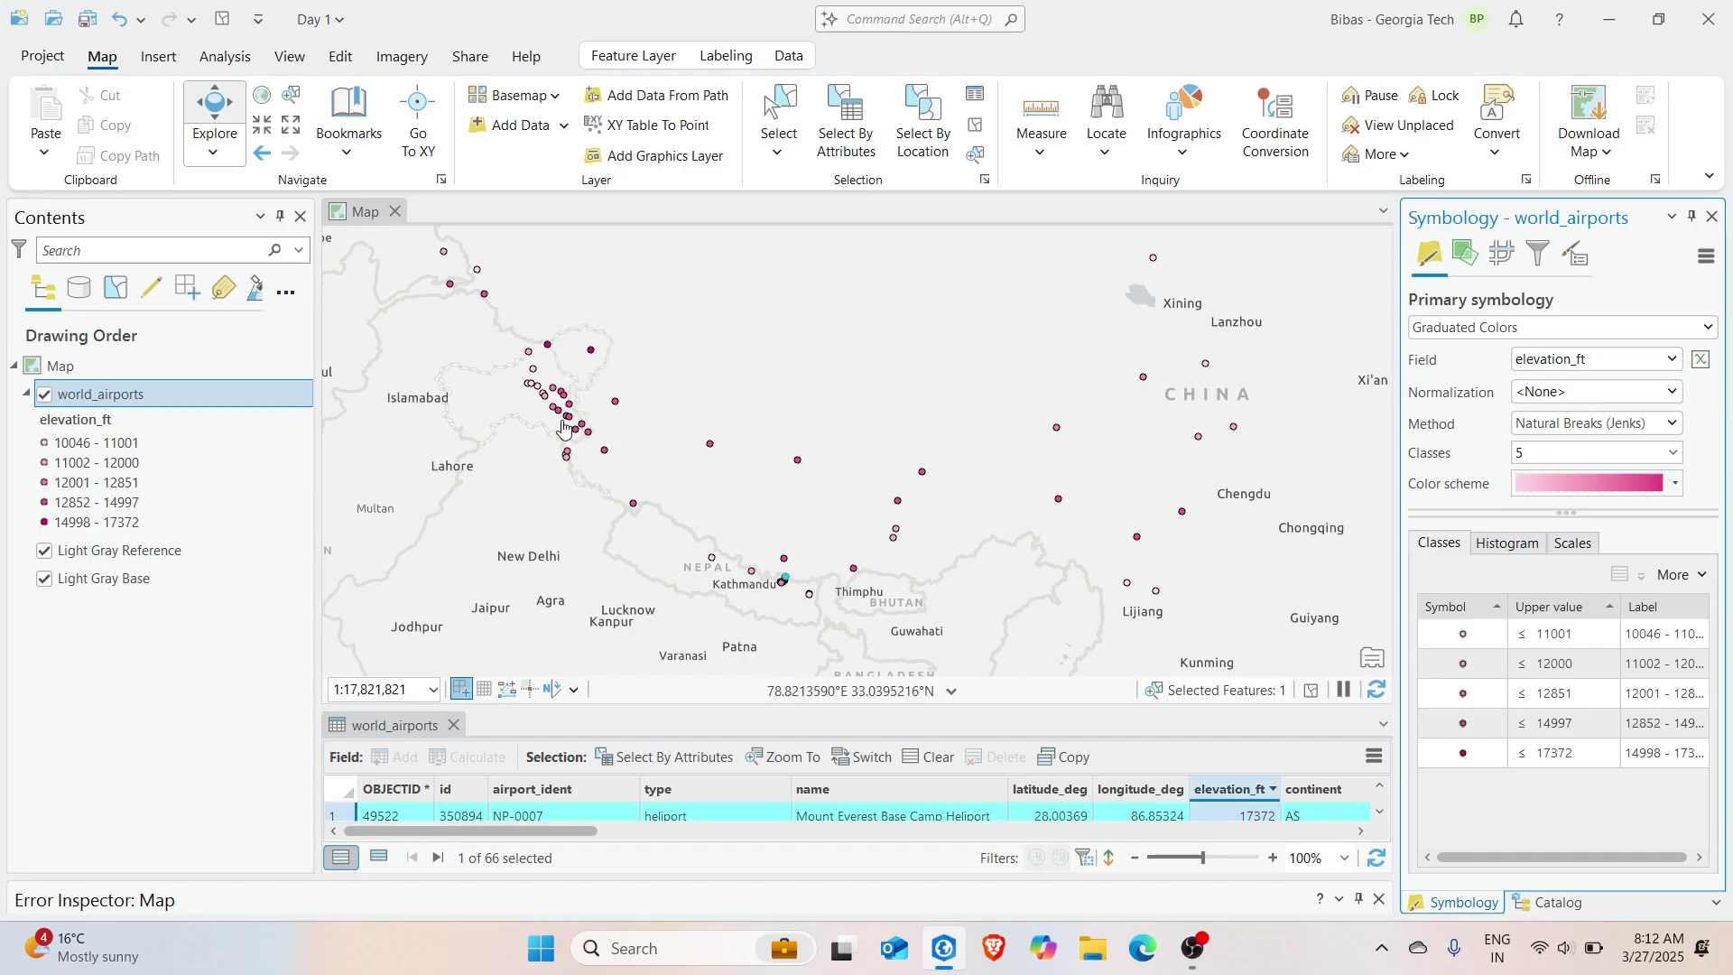
Compare the elevation classes in the symbology with the colored airport points across the Himalayas and China
scroll(563, 408, up, 2)
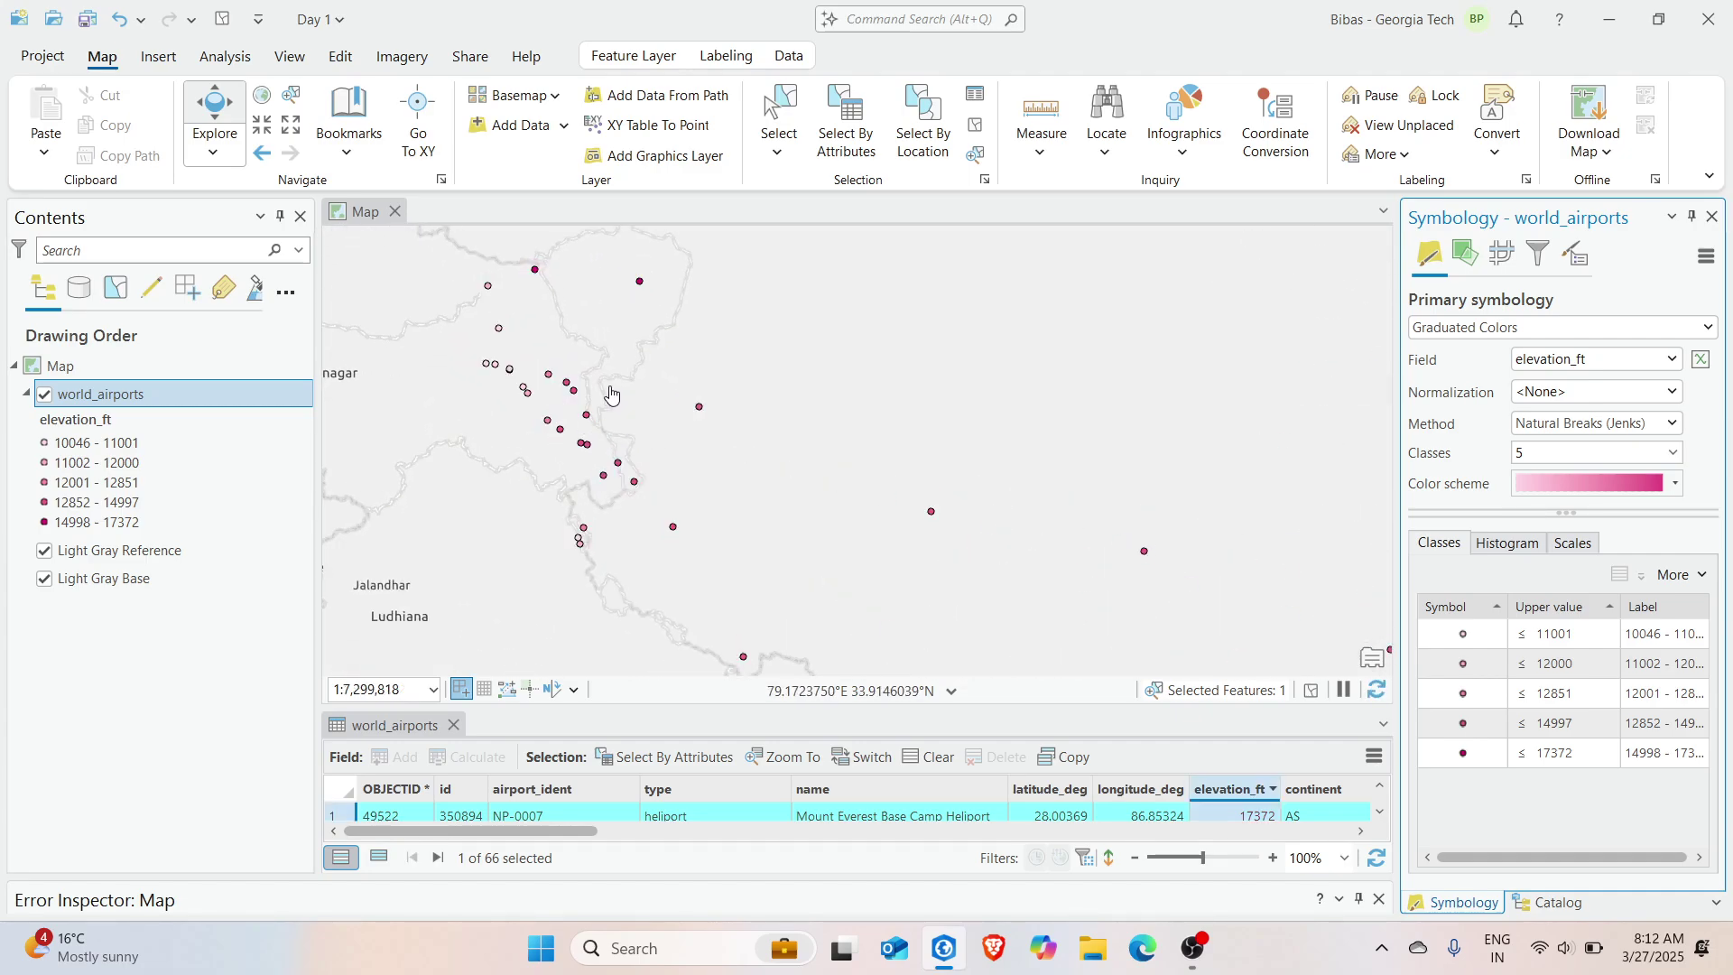
scroll(625, 412, down, 3)
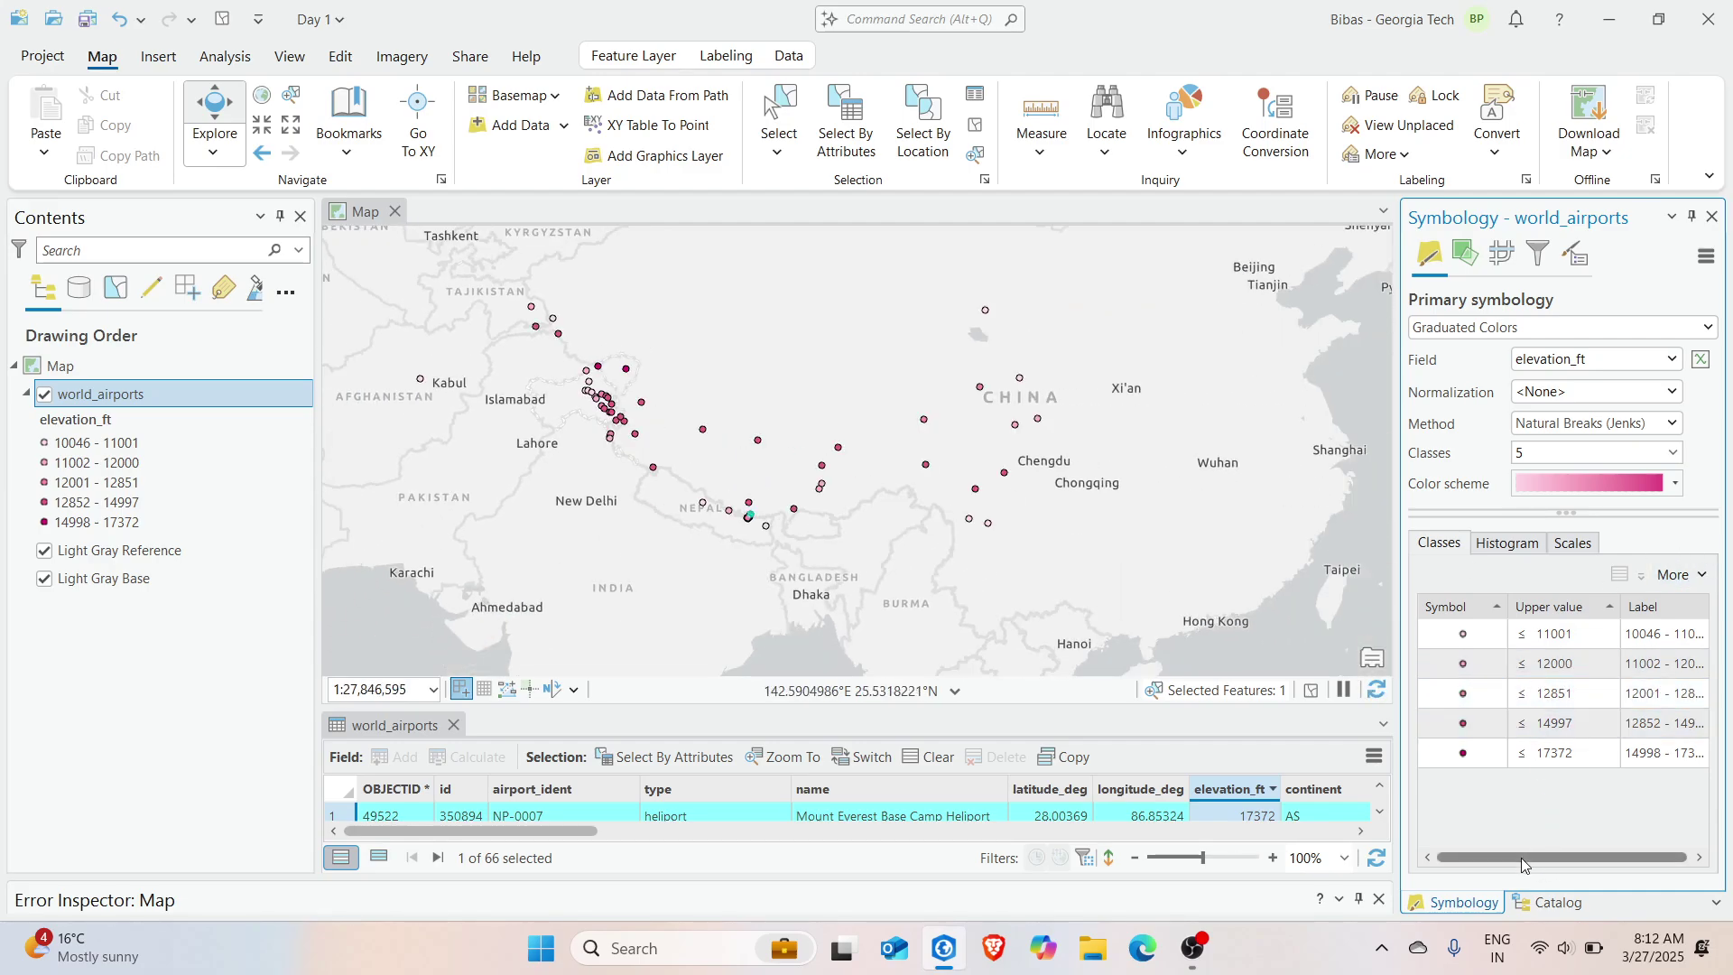
click(1581, 754)
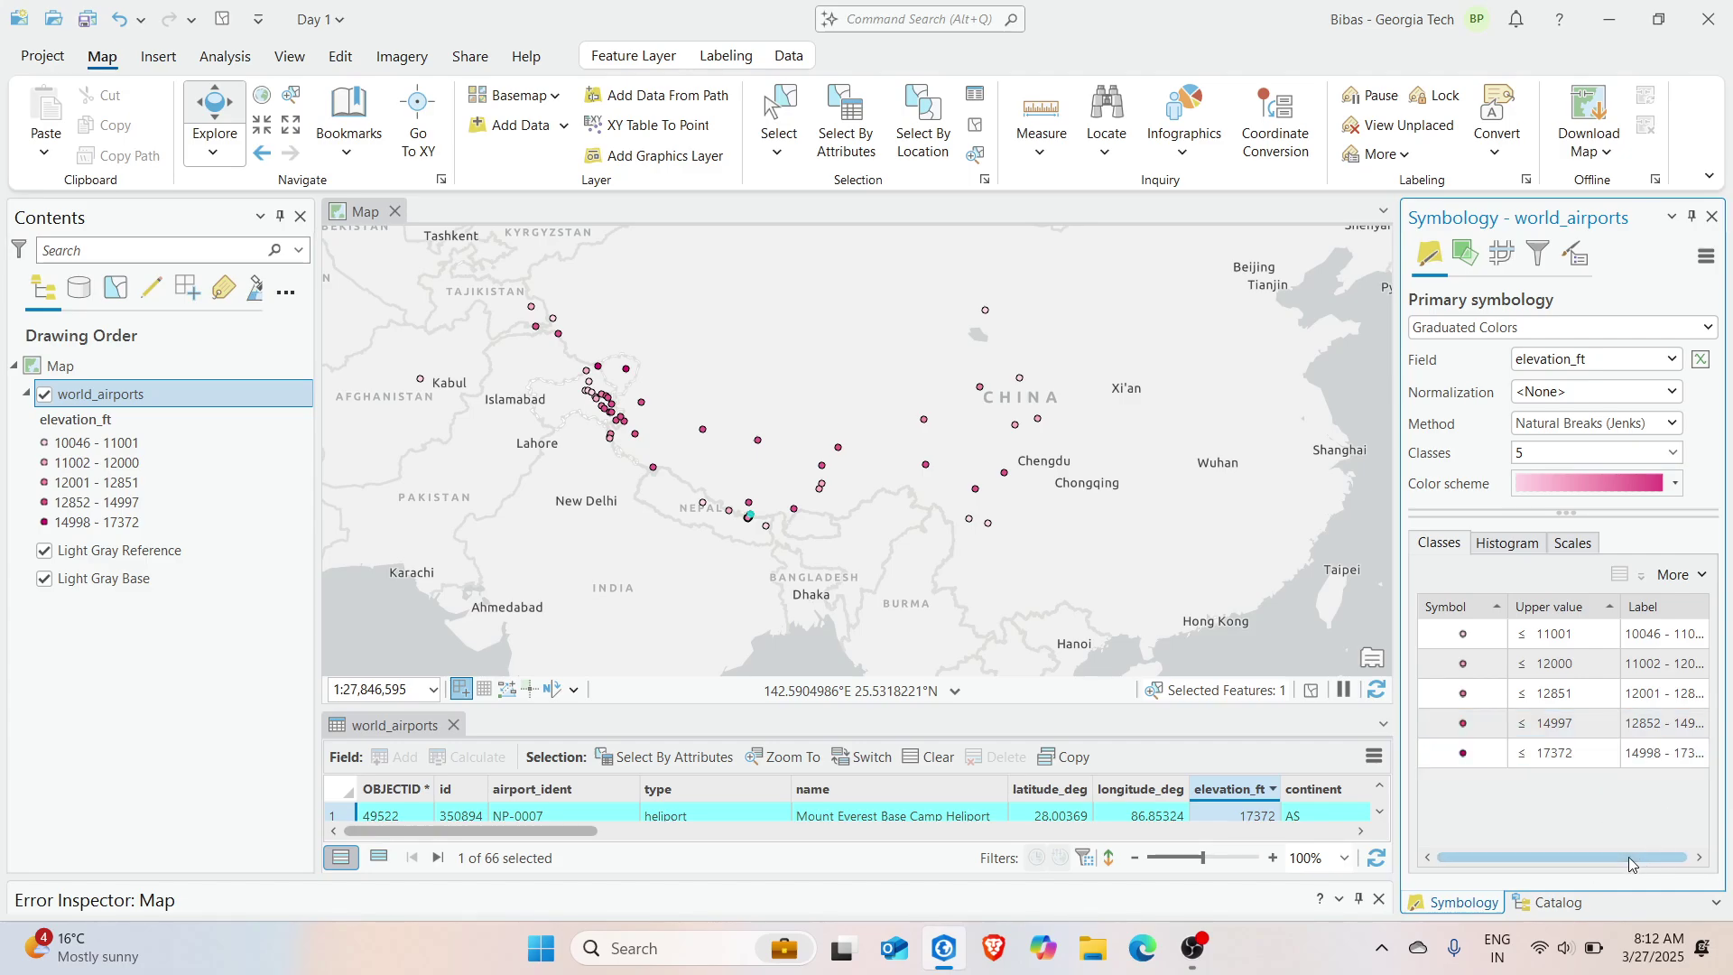
click(1494, 659)
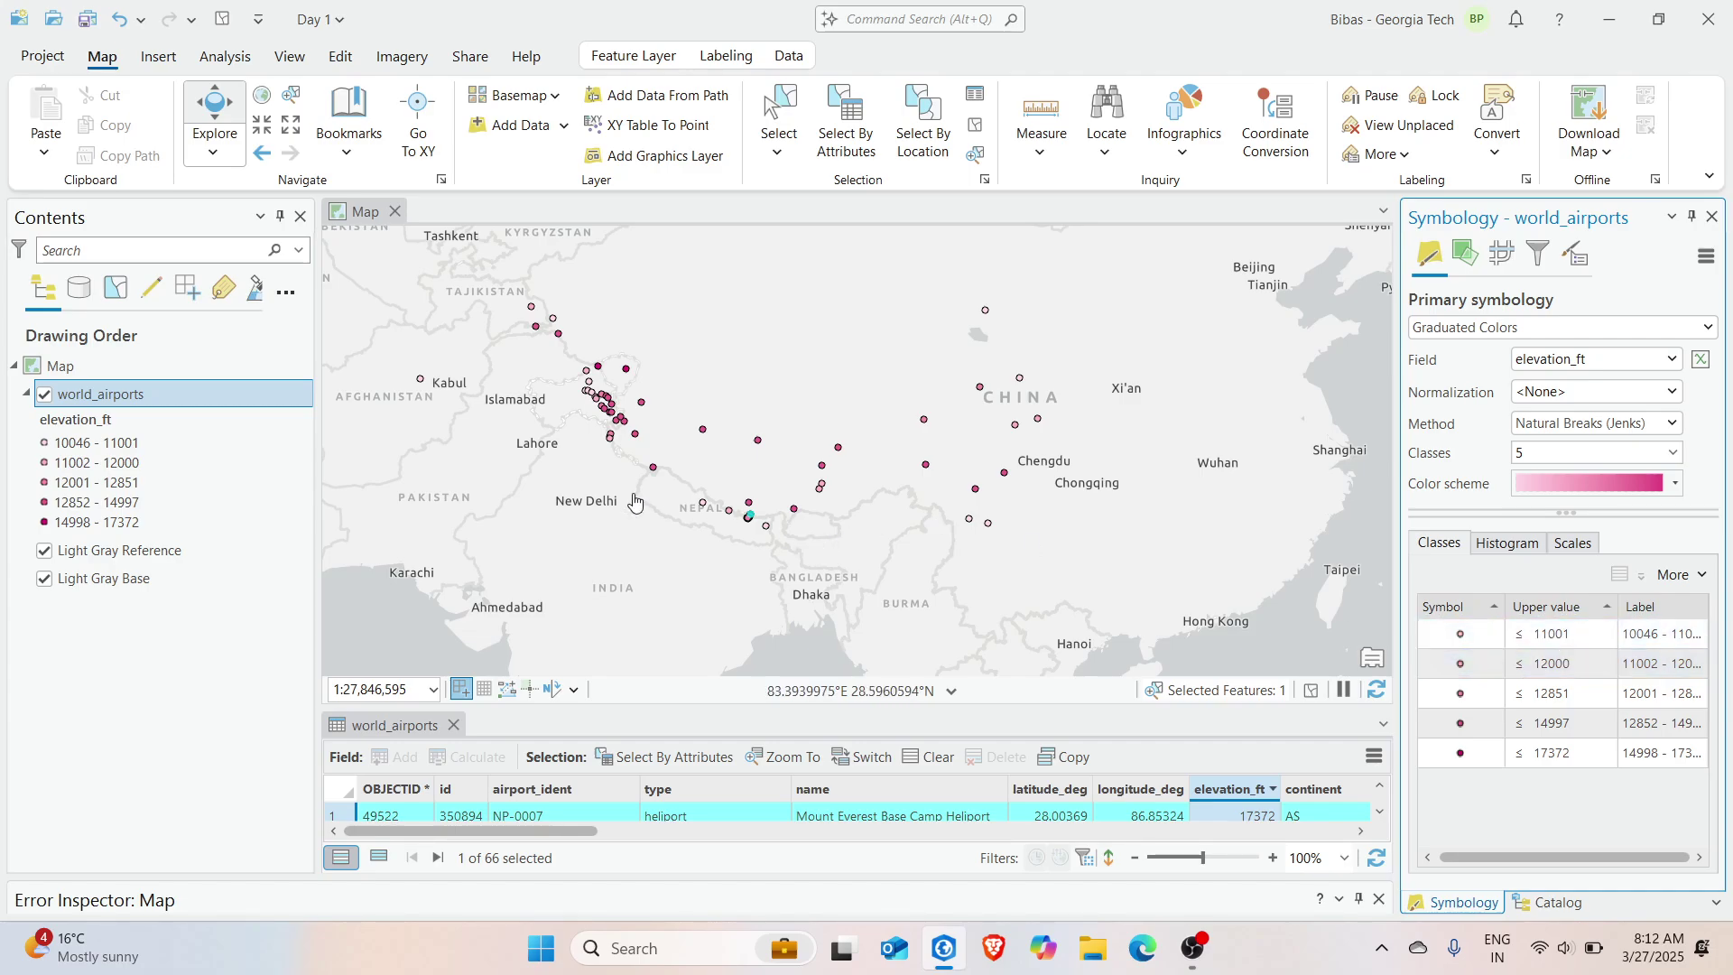
drag(854, 407, 881, 440)
click(1592, 763)
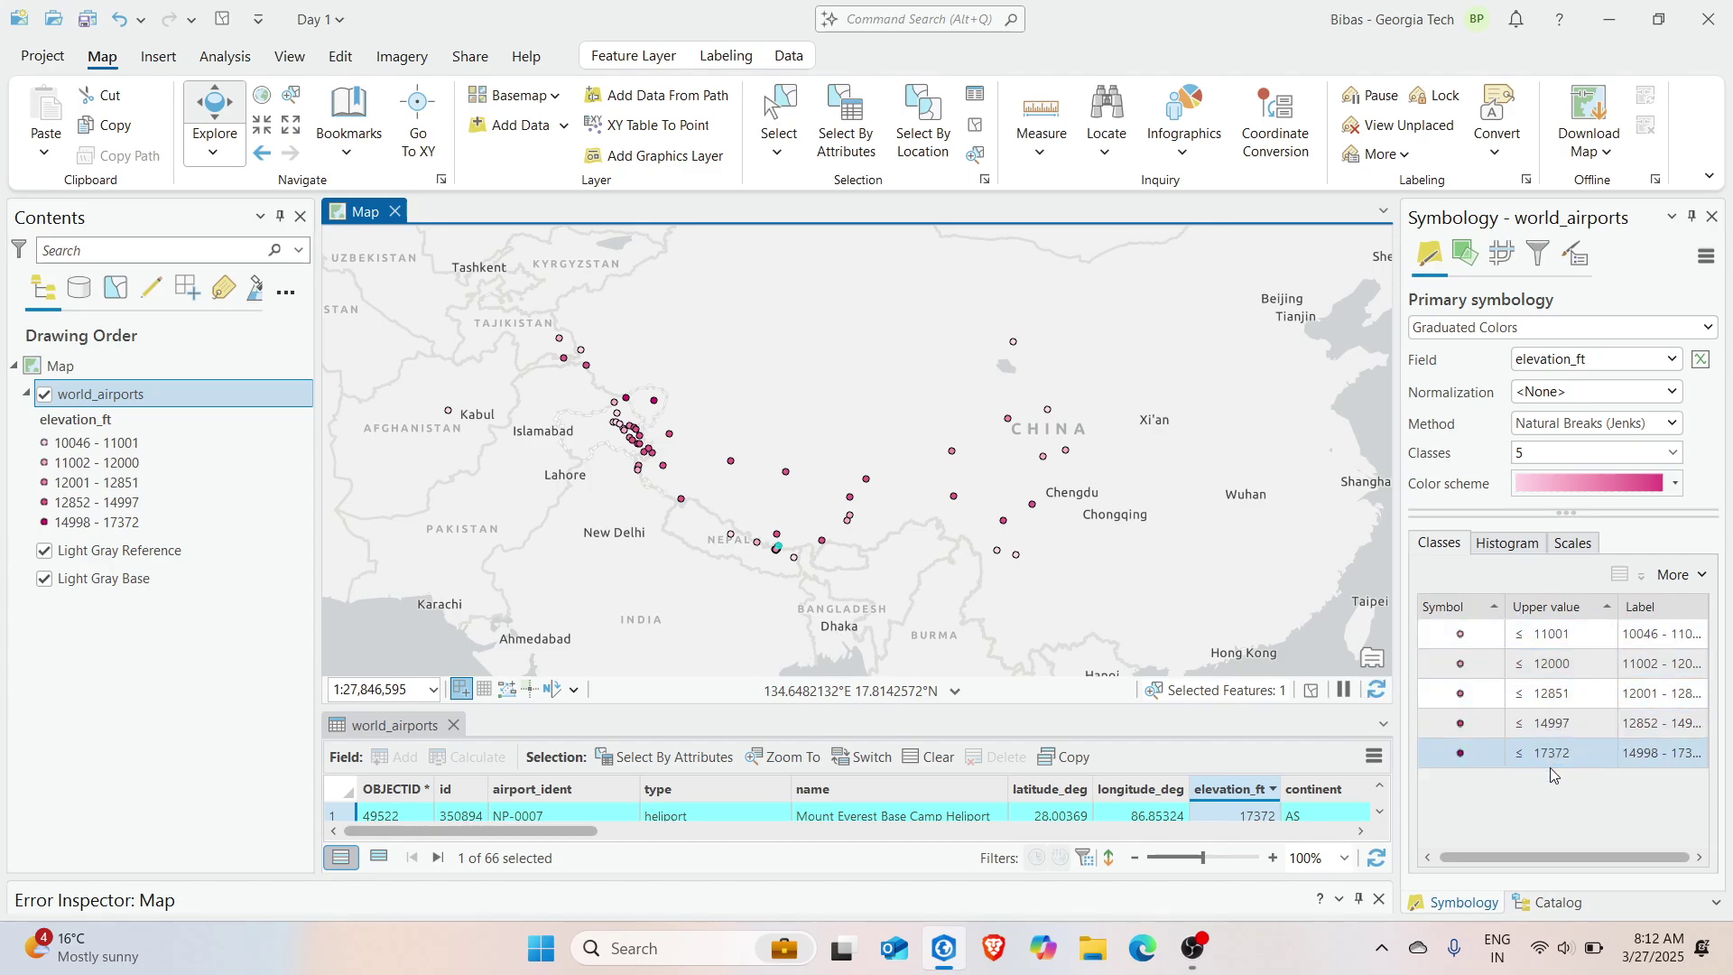
Vary the airport symbol size by the elevation_ft field and enable a size range for it
click(1470, 269)
click(1420, 388)
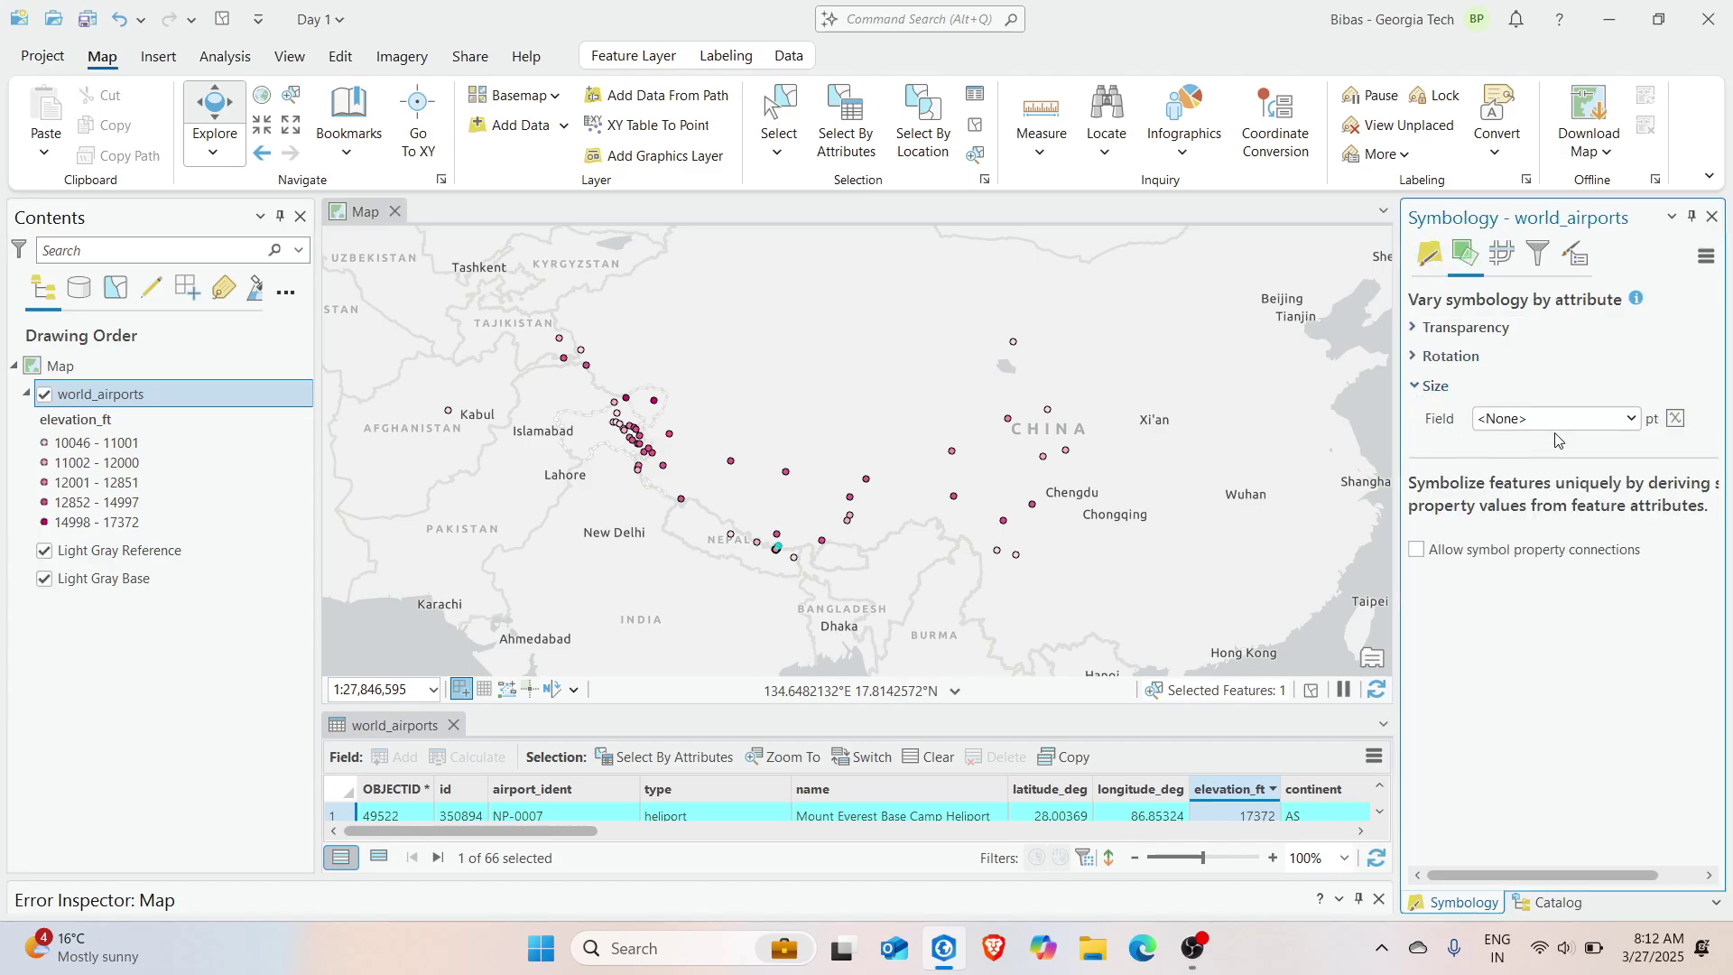
click(1625, 420)
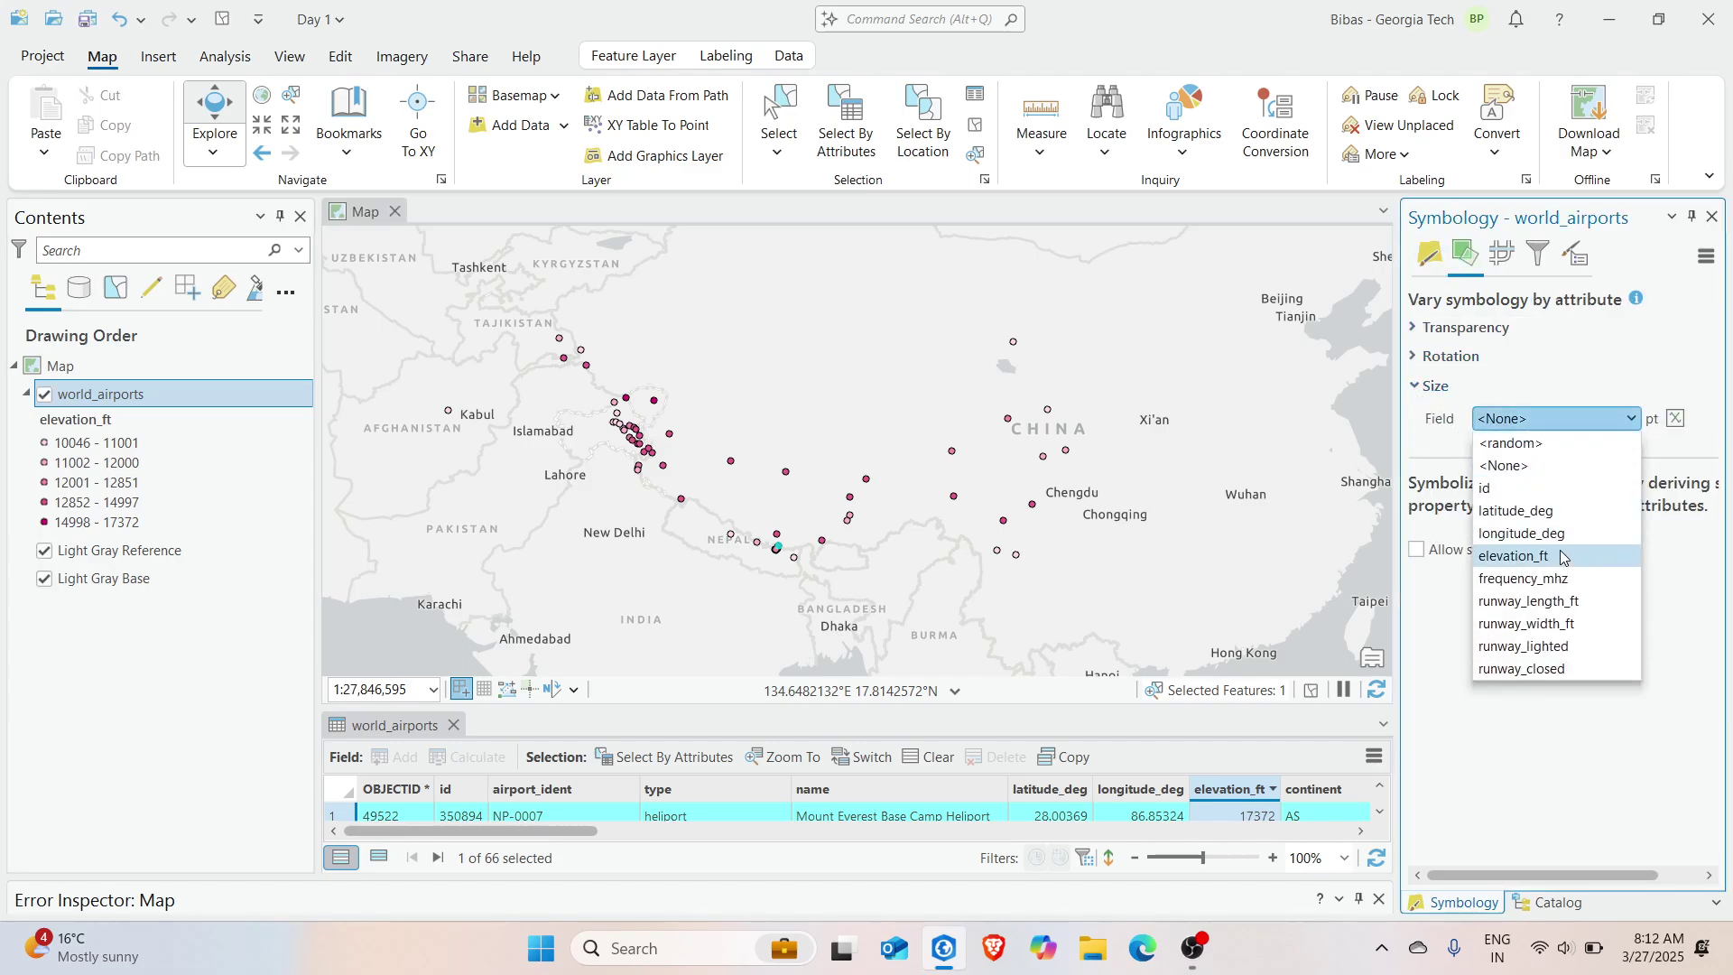
click(1513, 558)
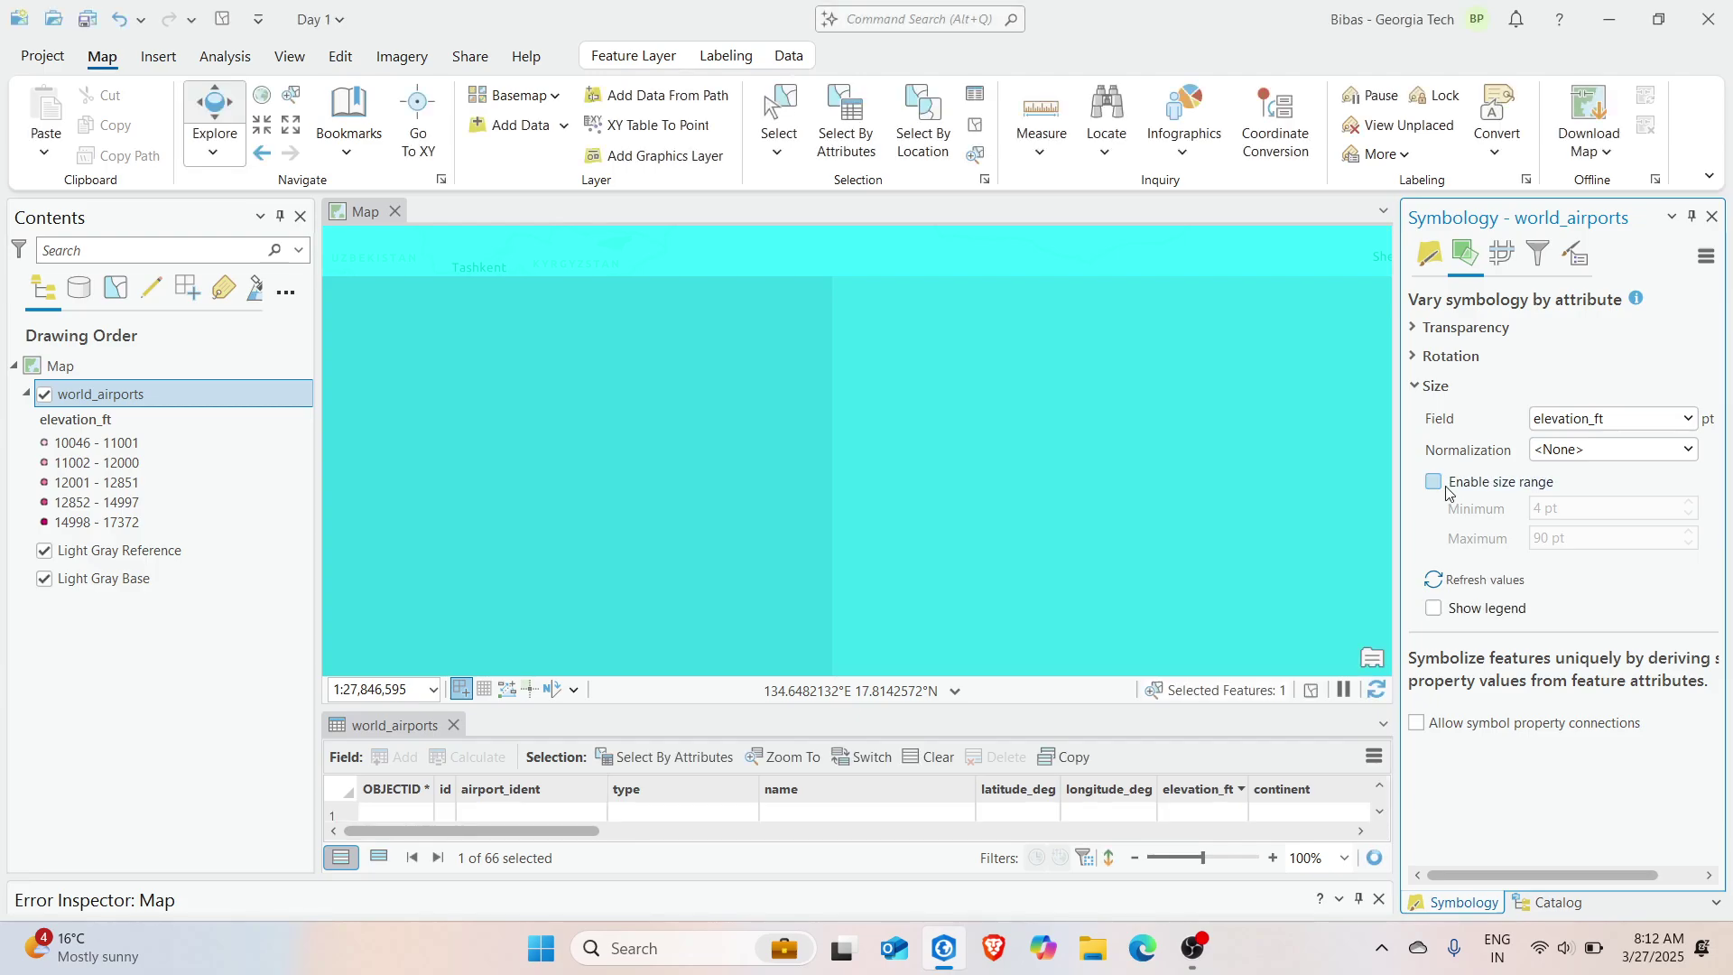
click(1434, 483)
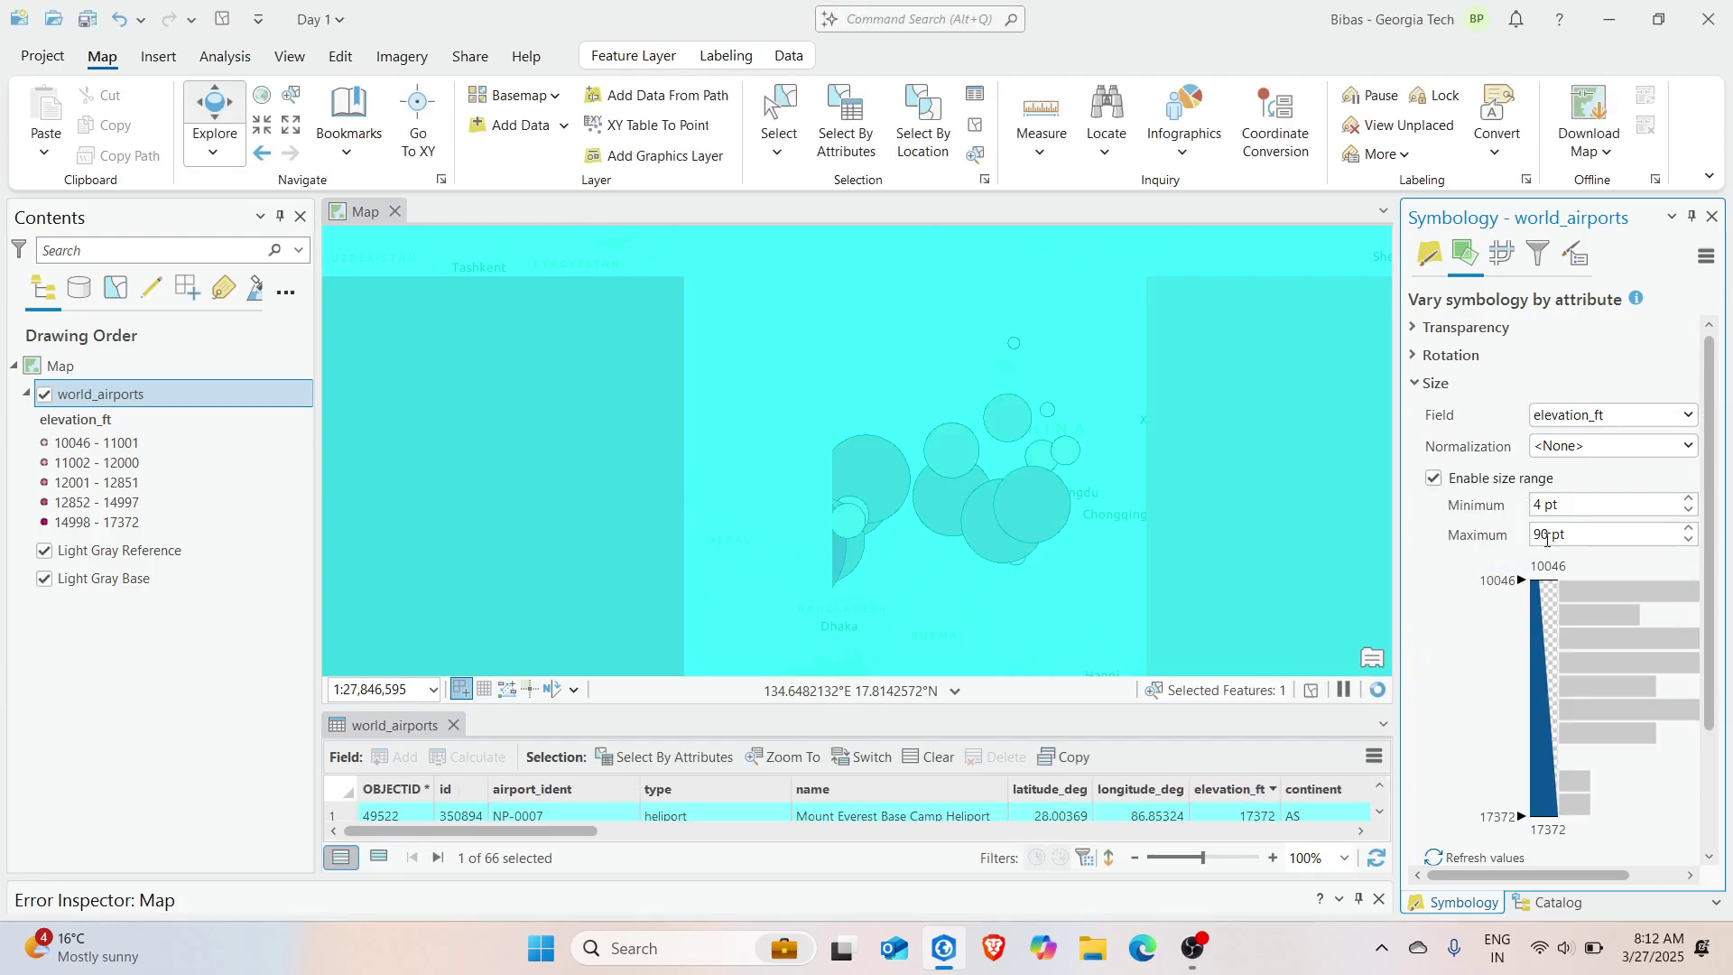
Set the maximum symbol size to 15 pt and check the resized airport points around Nepal
triple_click(1547, 534)
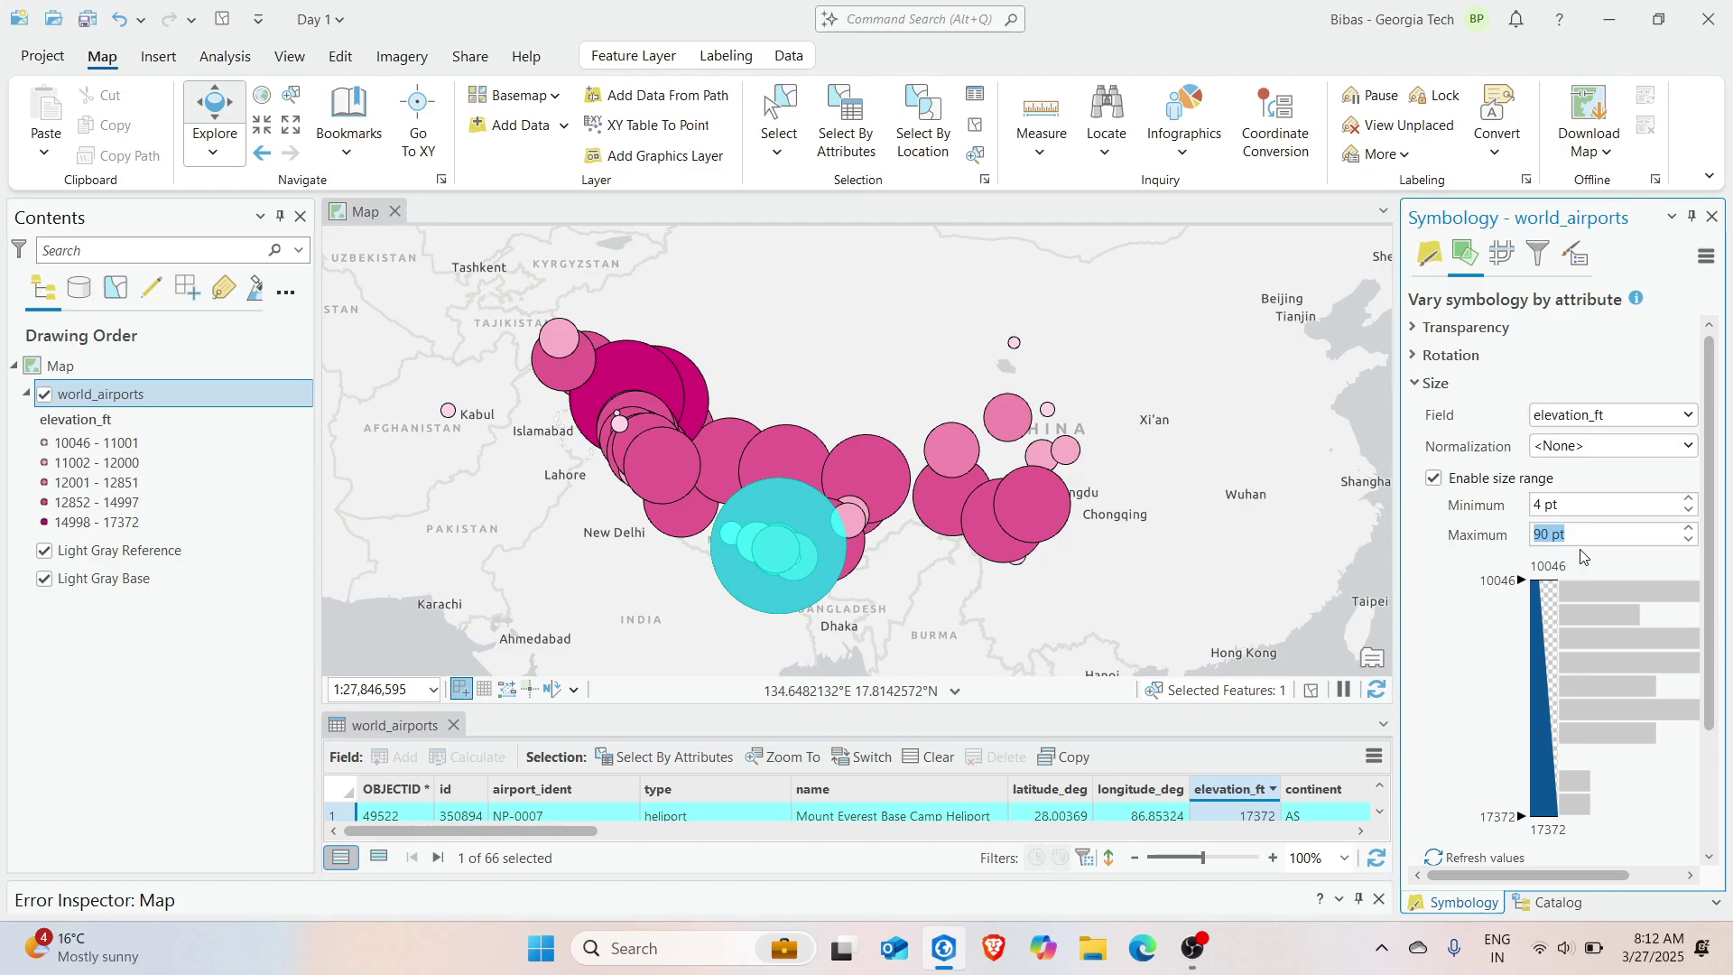
text(15)
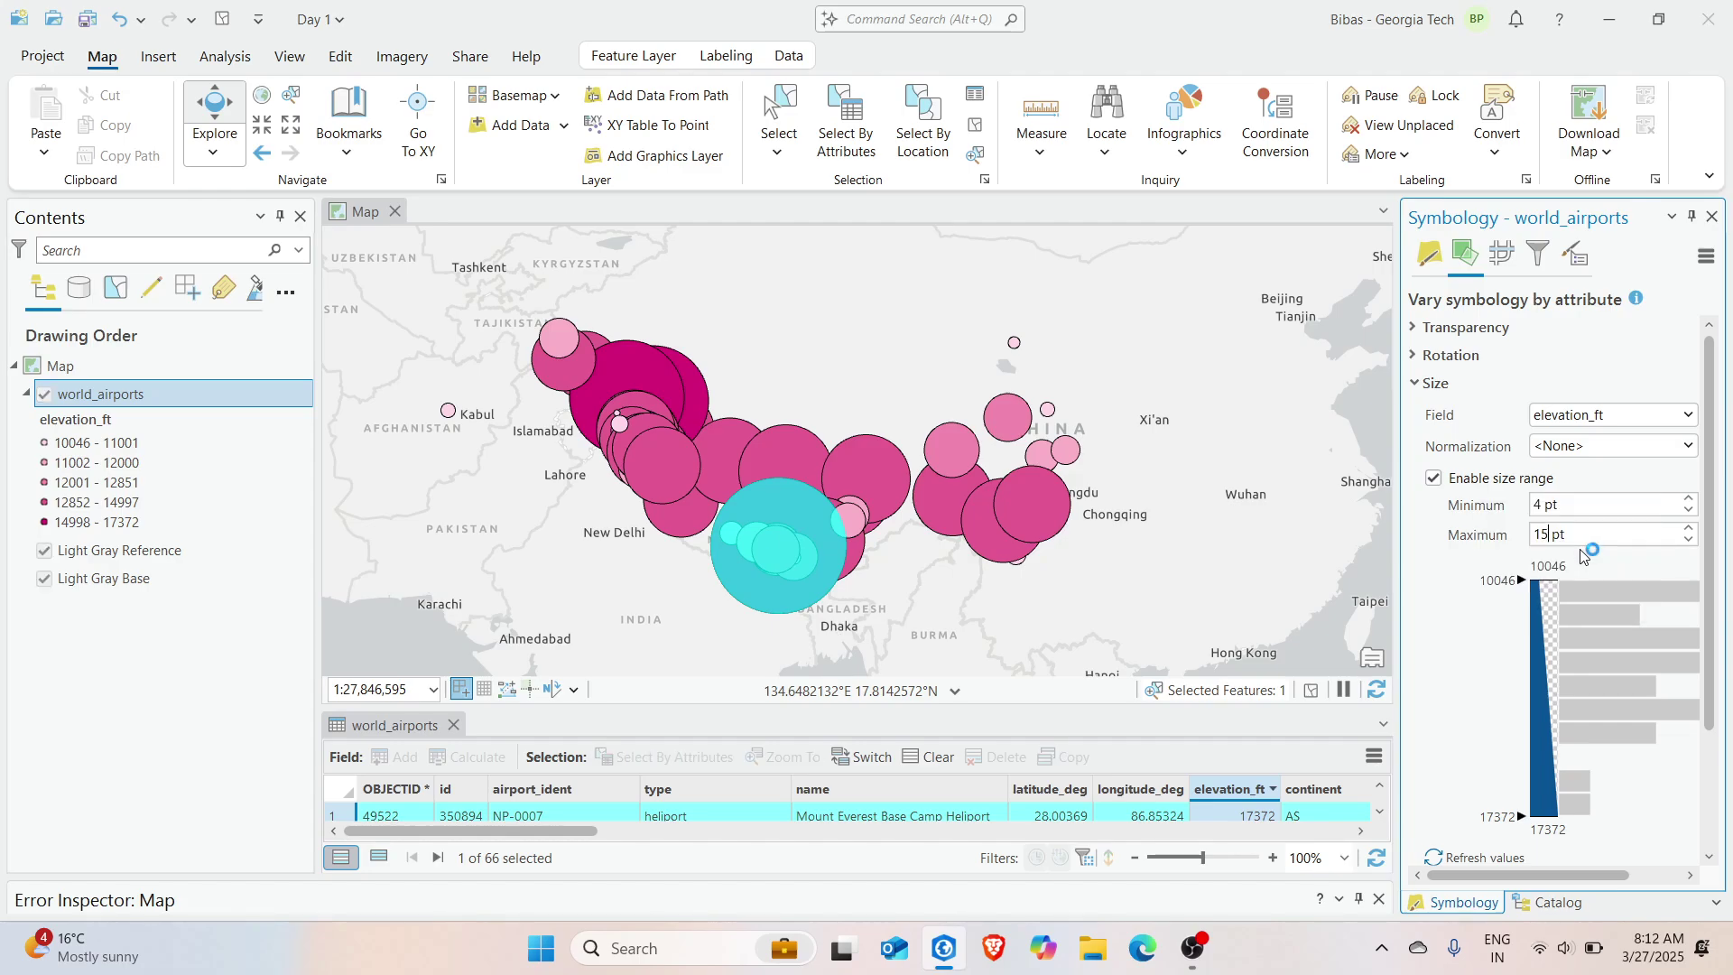
key(Return)
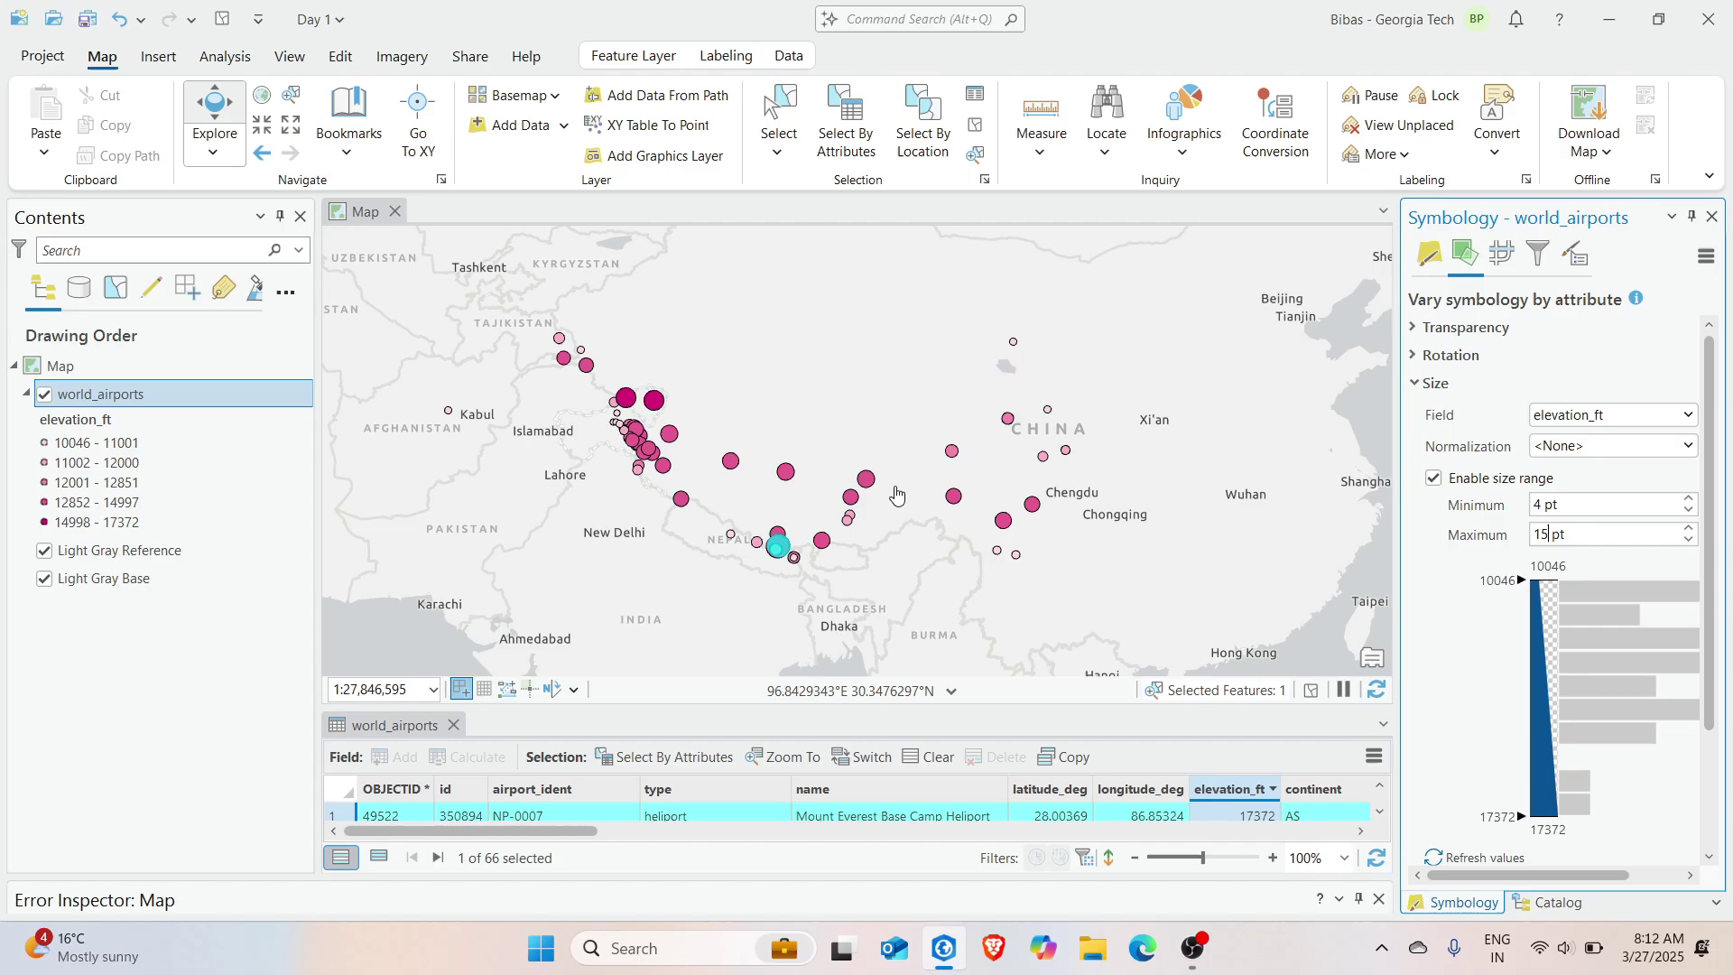
drag(963, 545, 1001, 549)
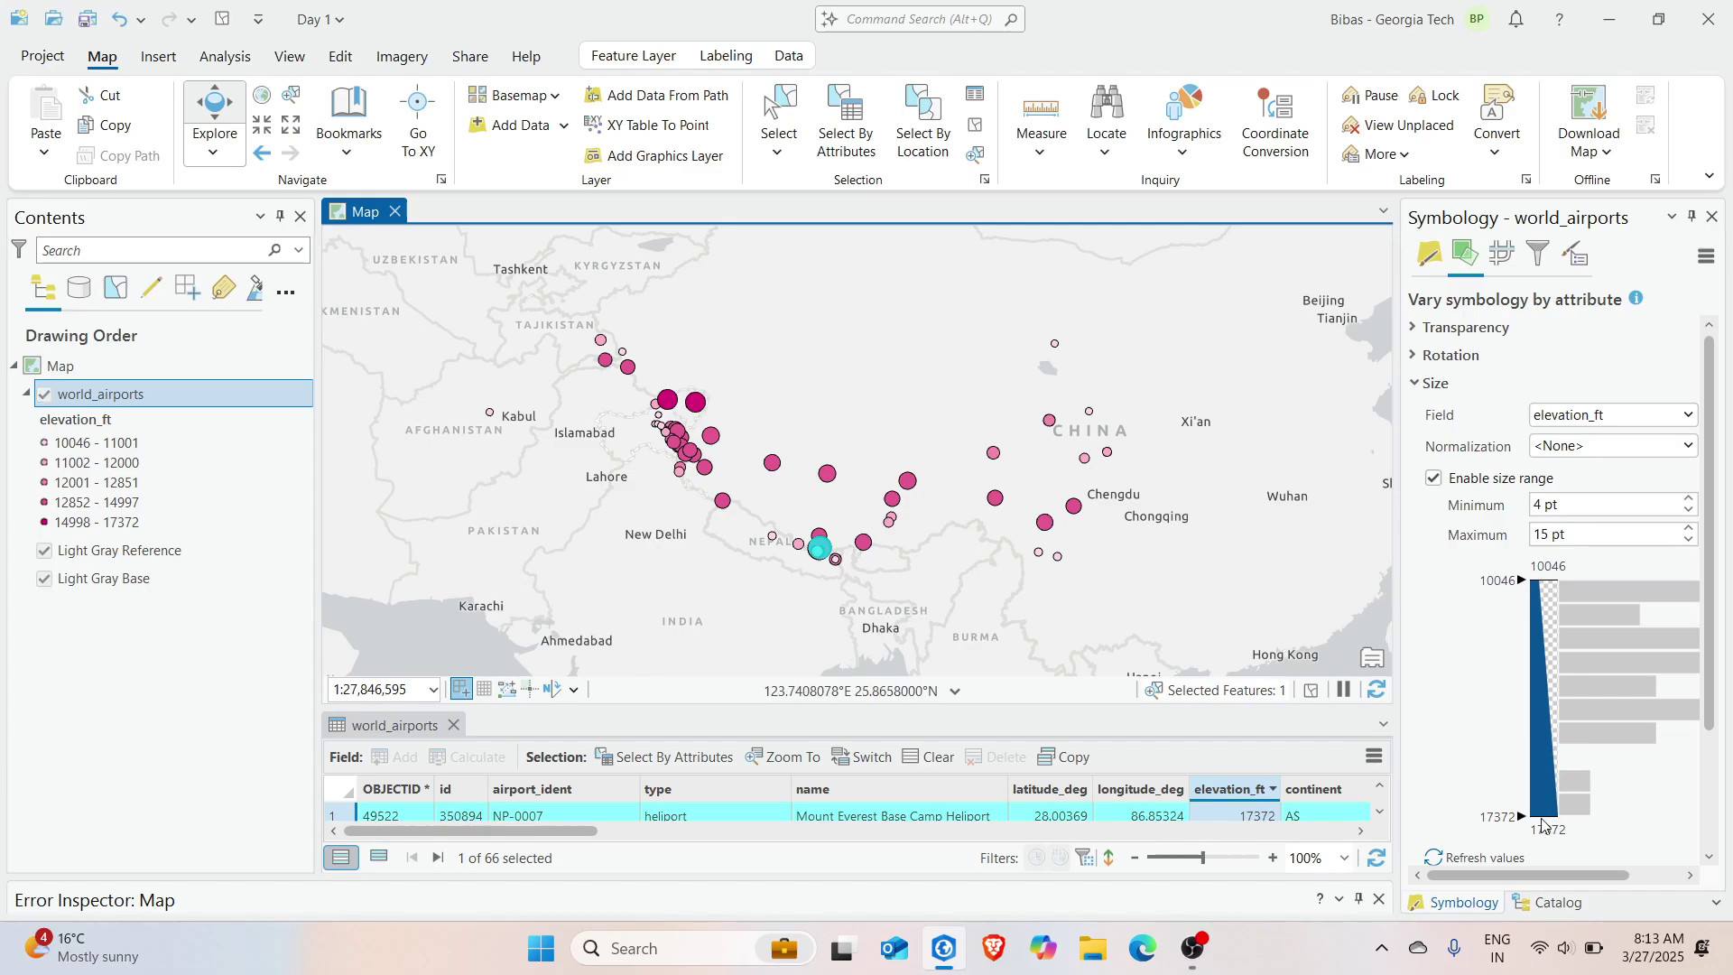
scroll(839, 577, up, 2)
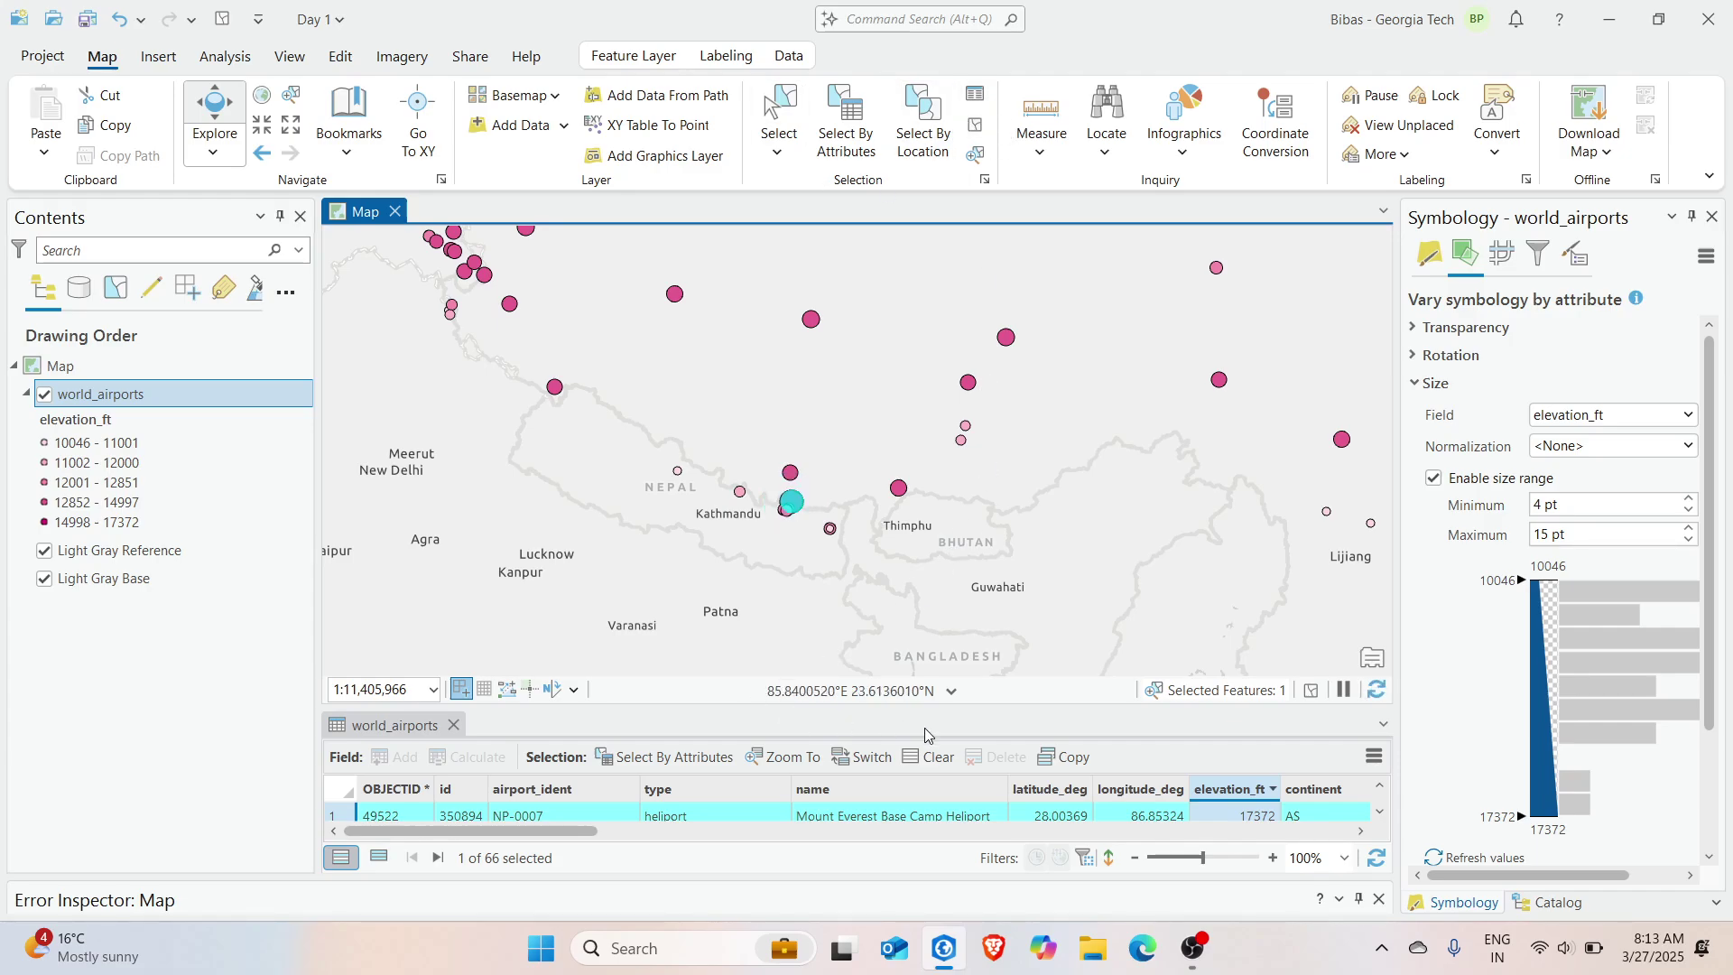
Clear the airport selection and check the elevation_ft of Kala Patthar Heliport near Mount Everest
click(932, 759)
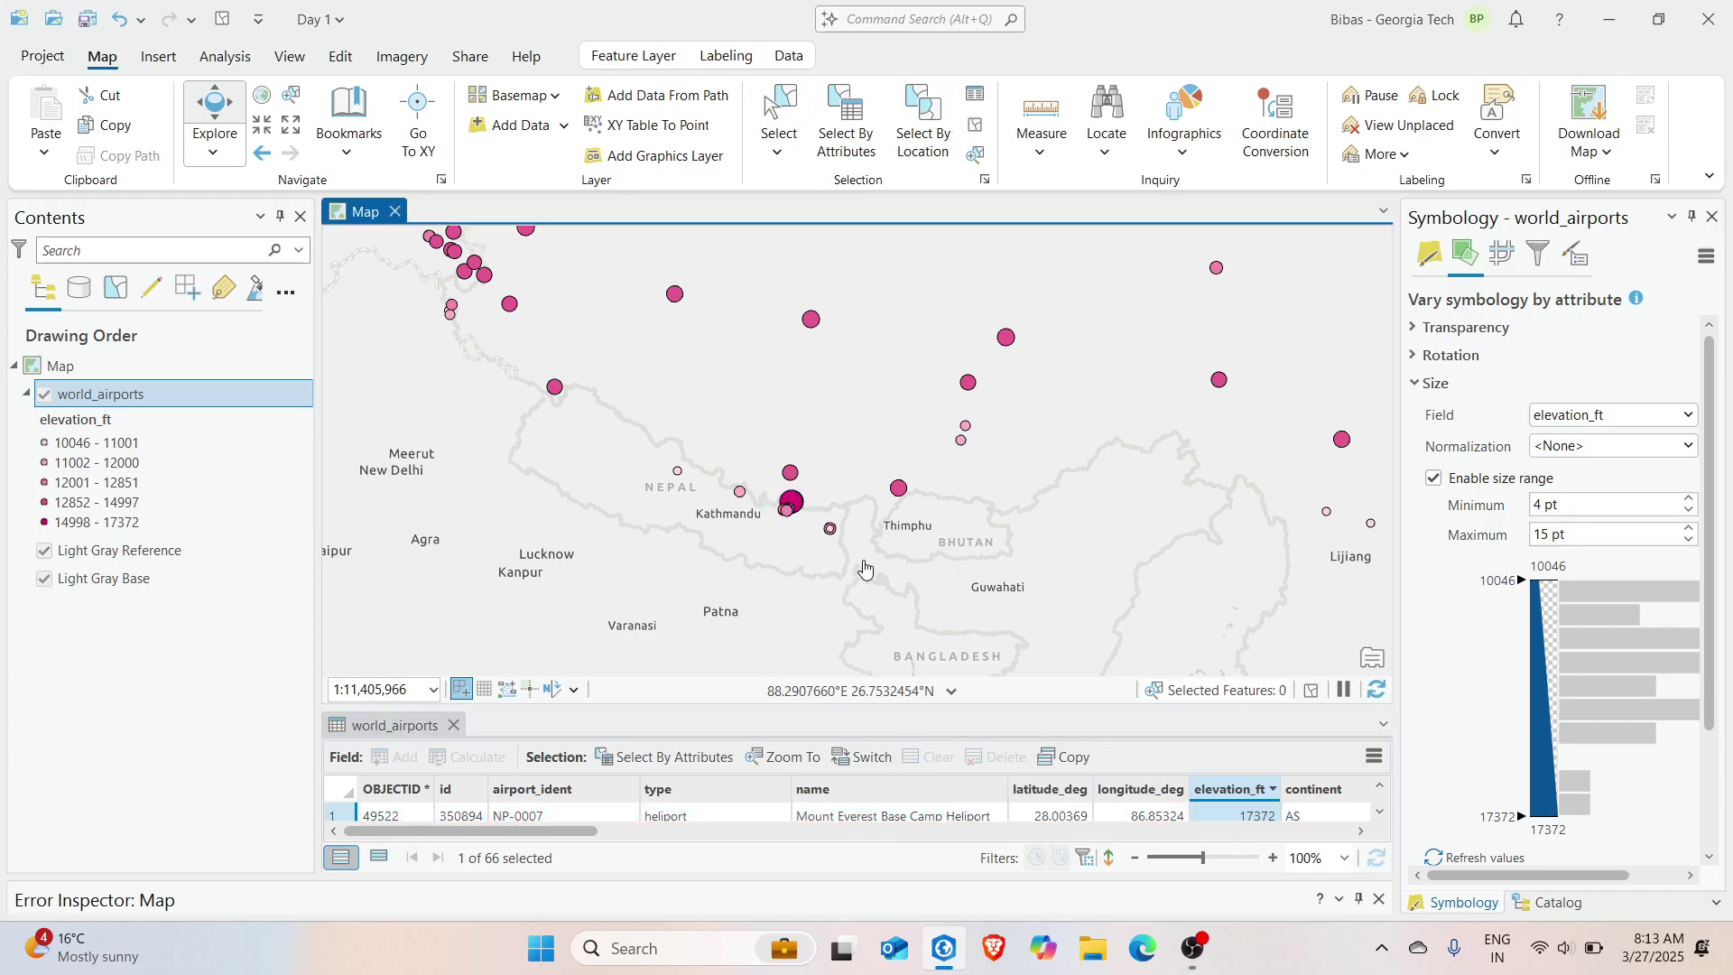
scroll(822, 594, down, 1)
drag(824, 544, 908, 564)
scroll(885, 565, up, 3)
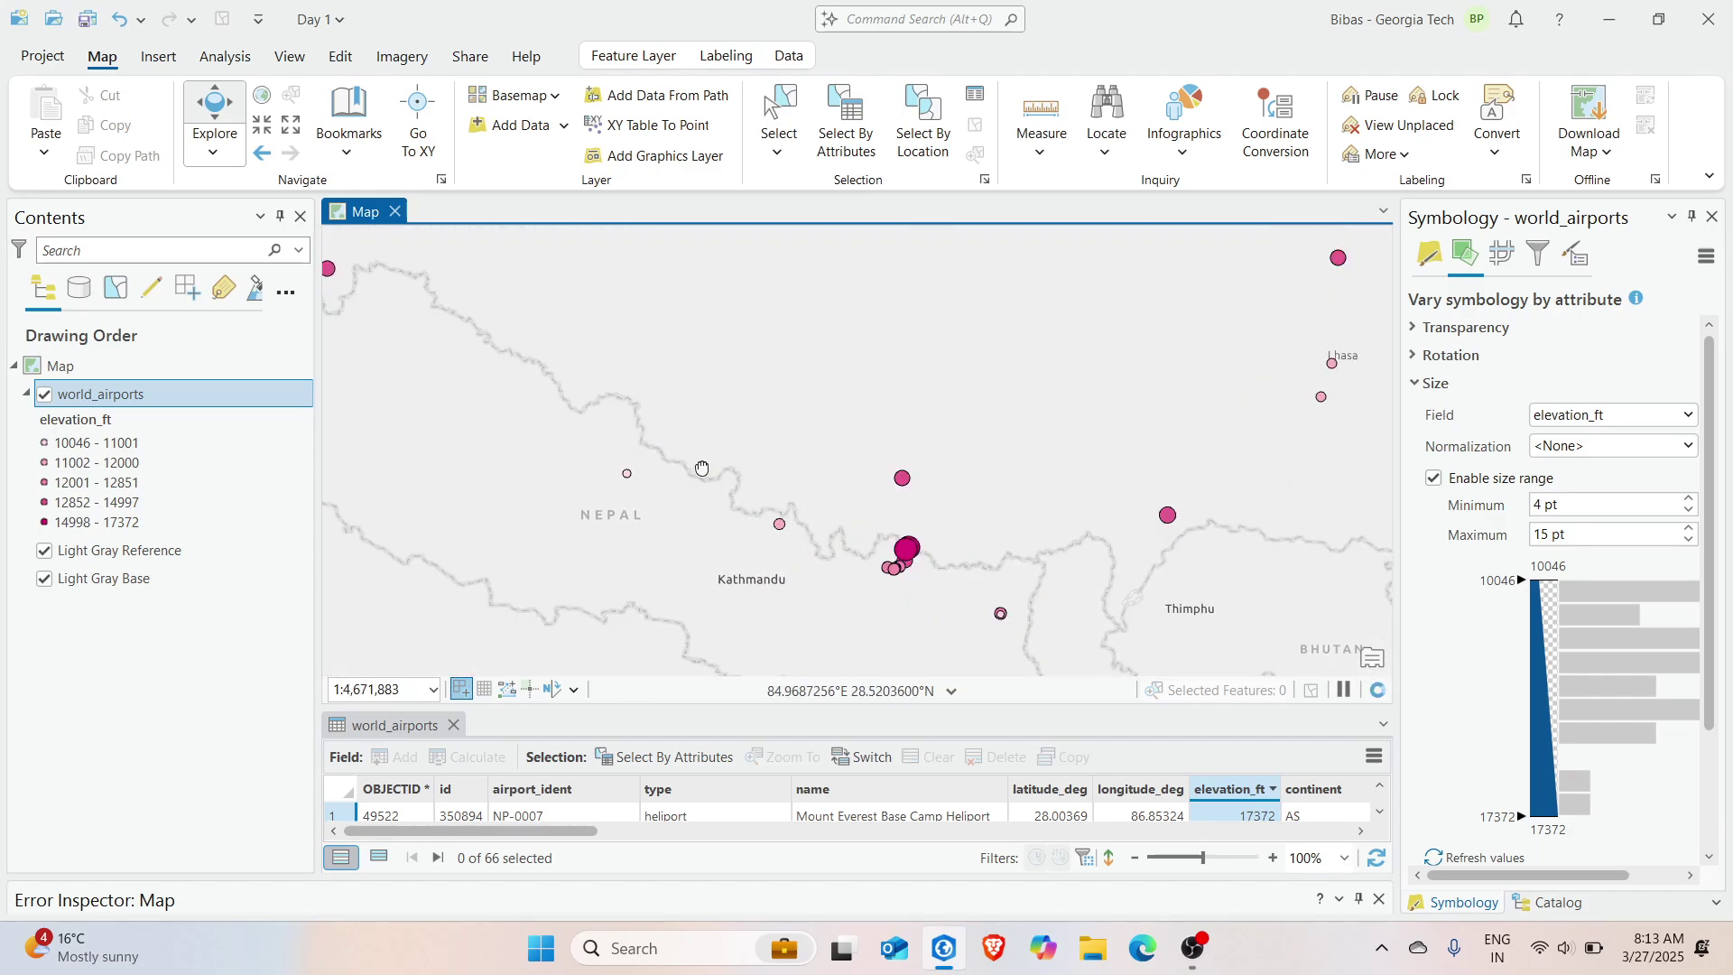
scroll(1045, 492, up, 6)
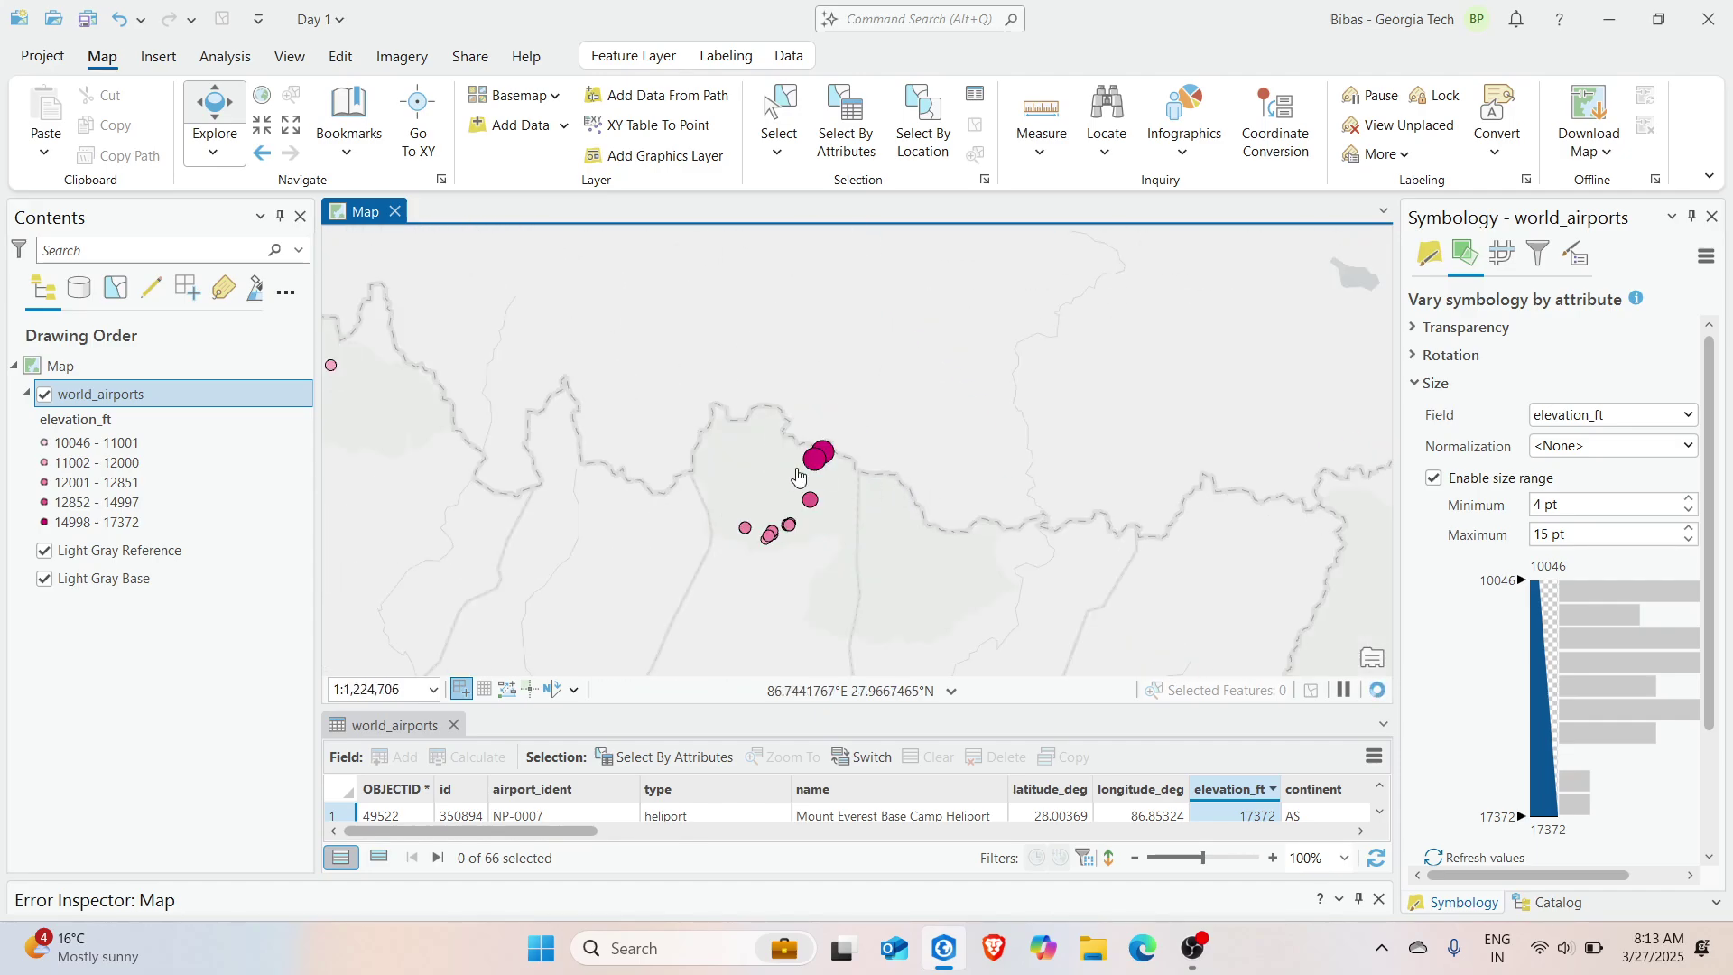
click(828, 449)
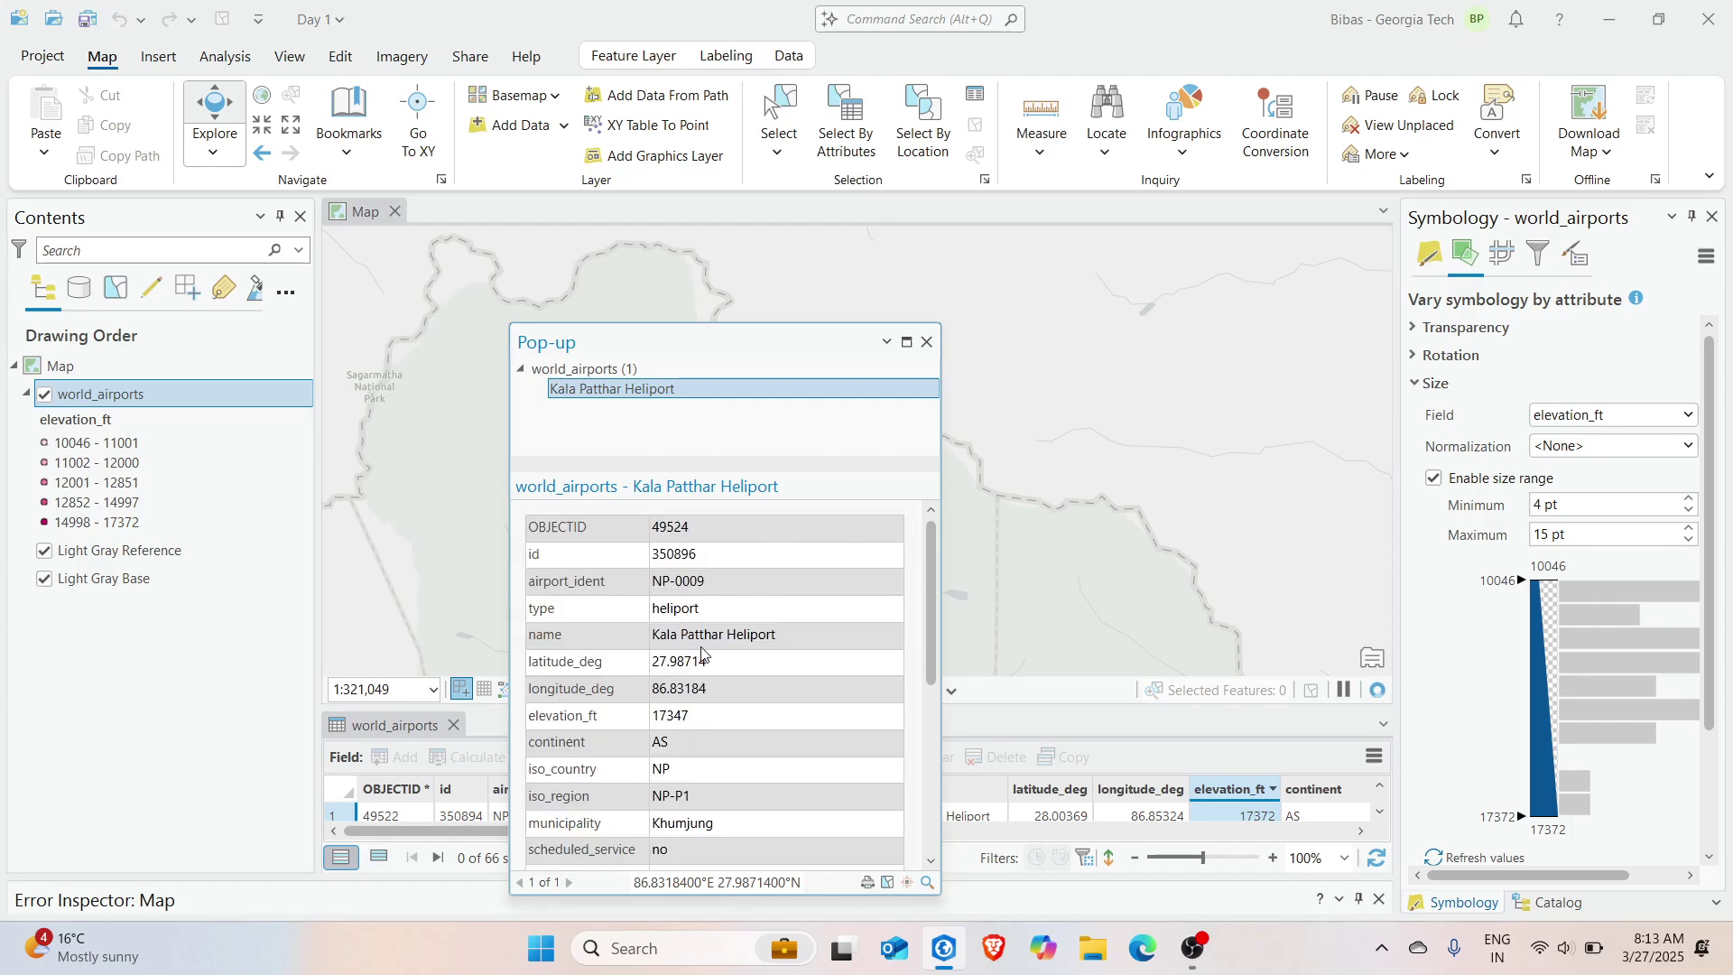
scroll(707, 690, down, 3)
scroll(755, 704, up, 3)
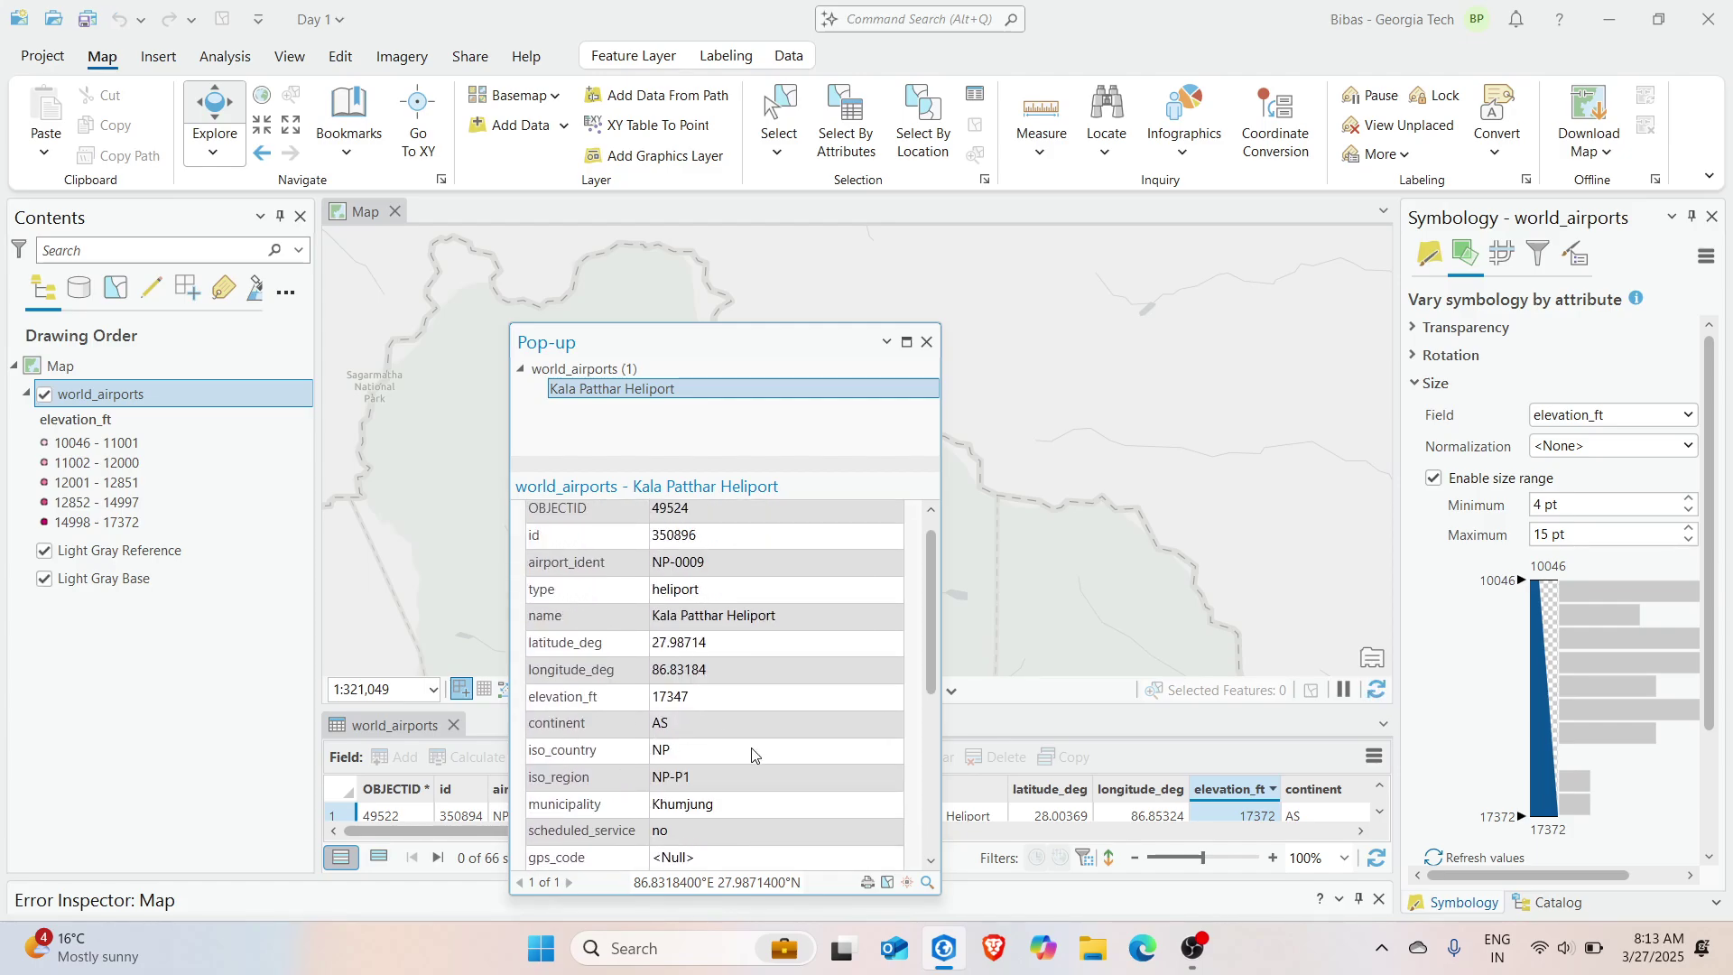
drag(658, 696, 781, 706)
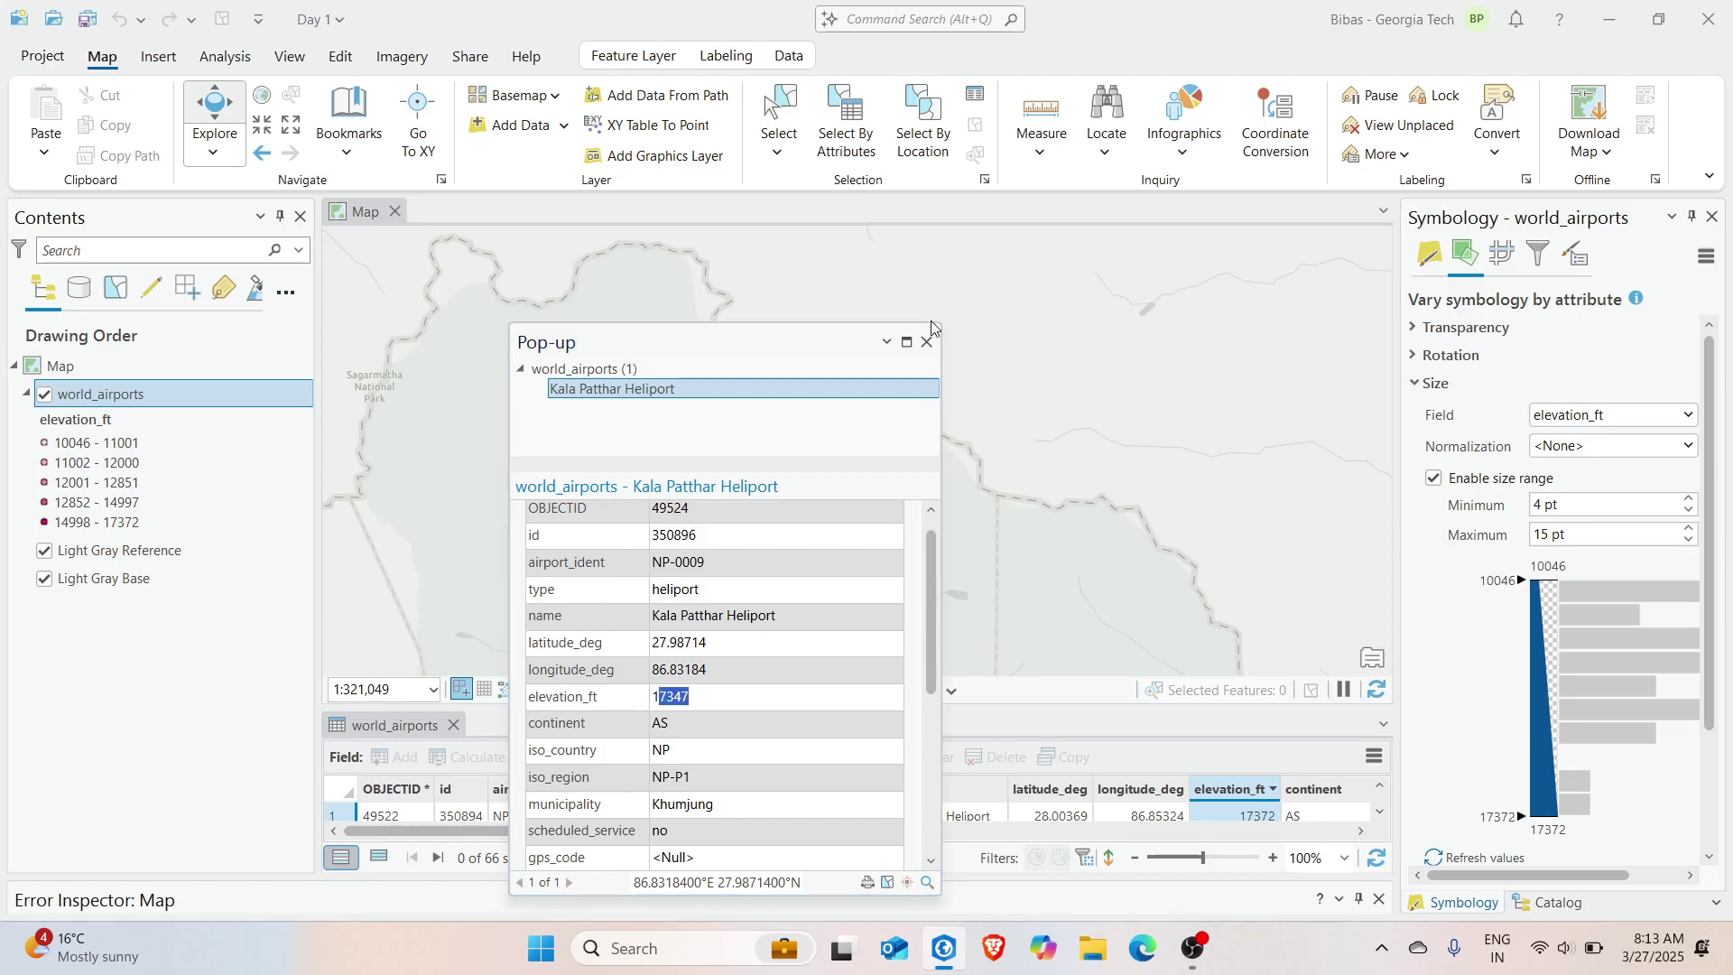
click(926, 343)
Check the elevation_ft attribute of Manang Airport in northern Nepal
scroll(1033, 379, down, 3)
scroll(955, 491, down, 3)
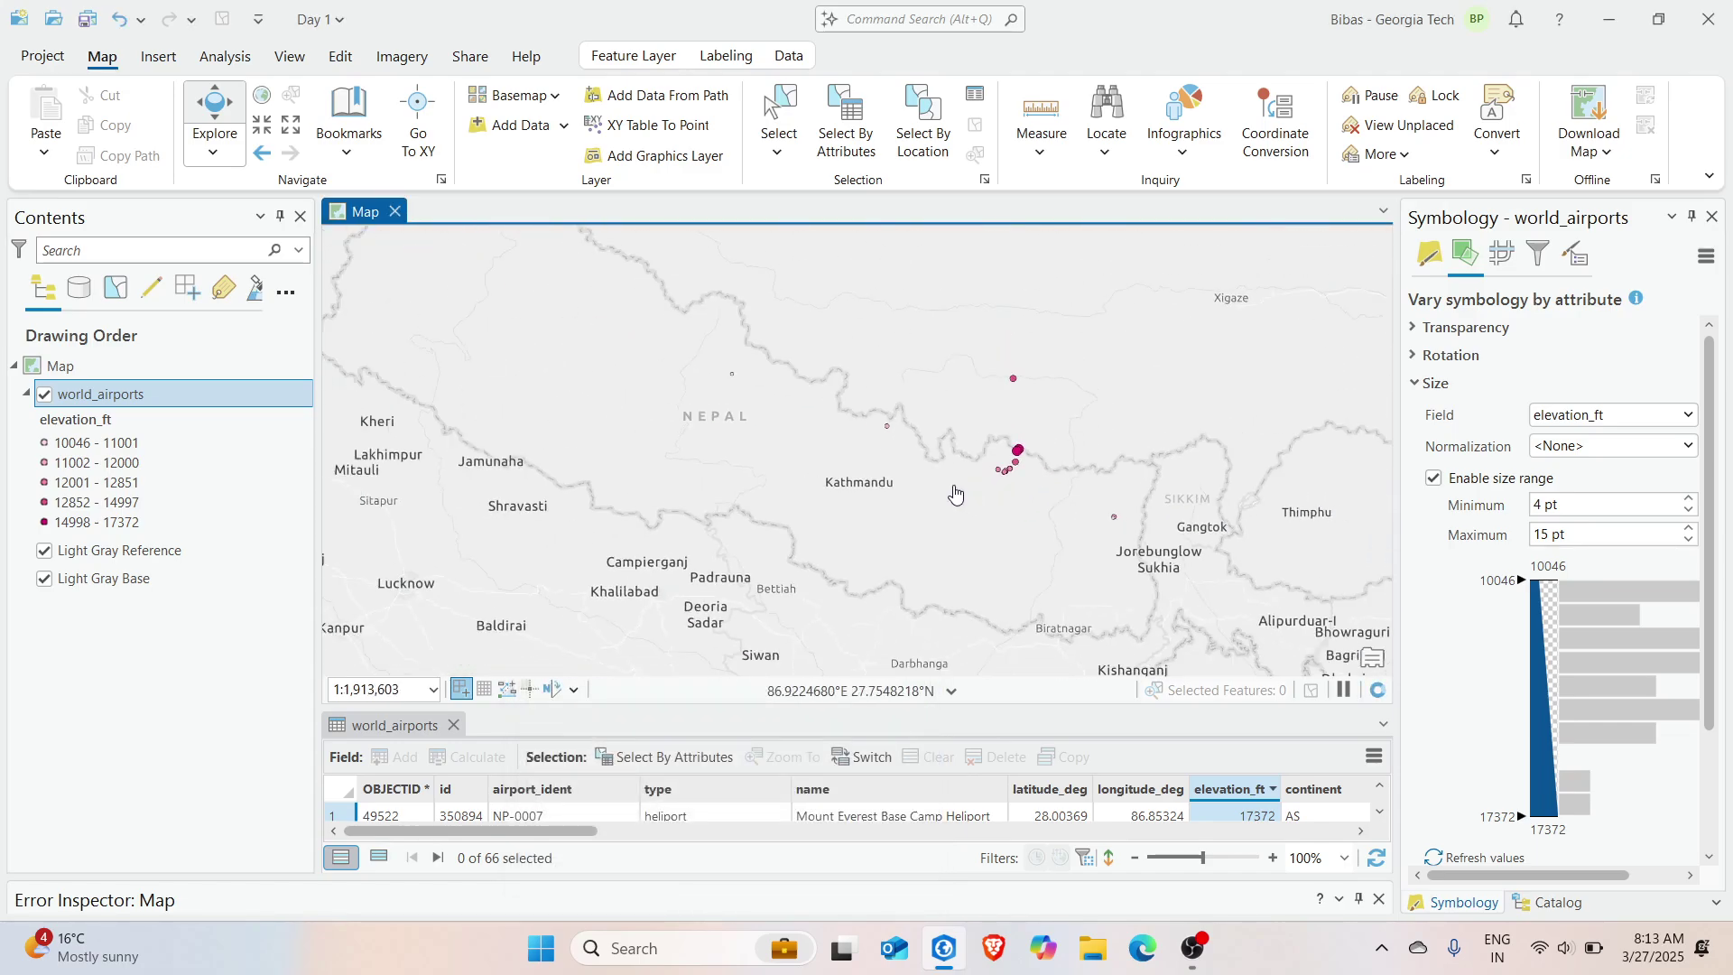
scroll(778, 421, up, 5)
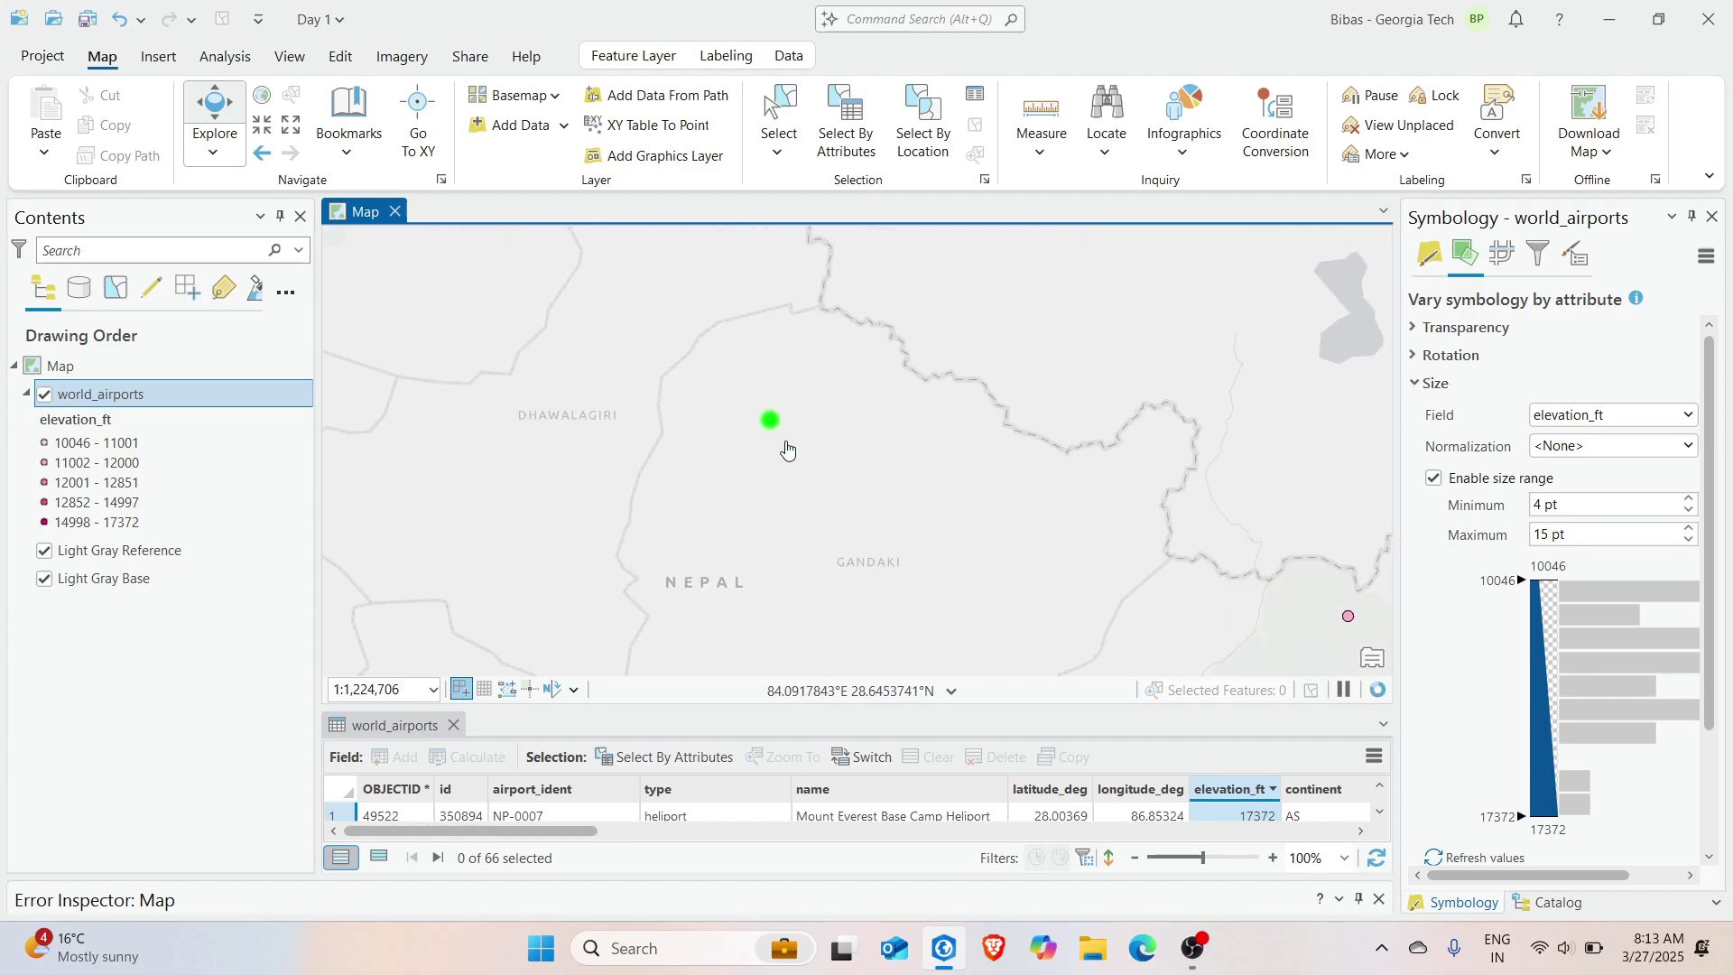
click(785, 450)
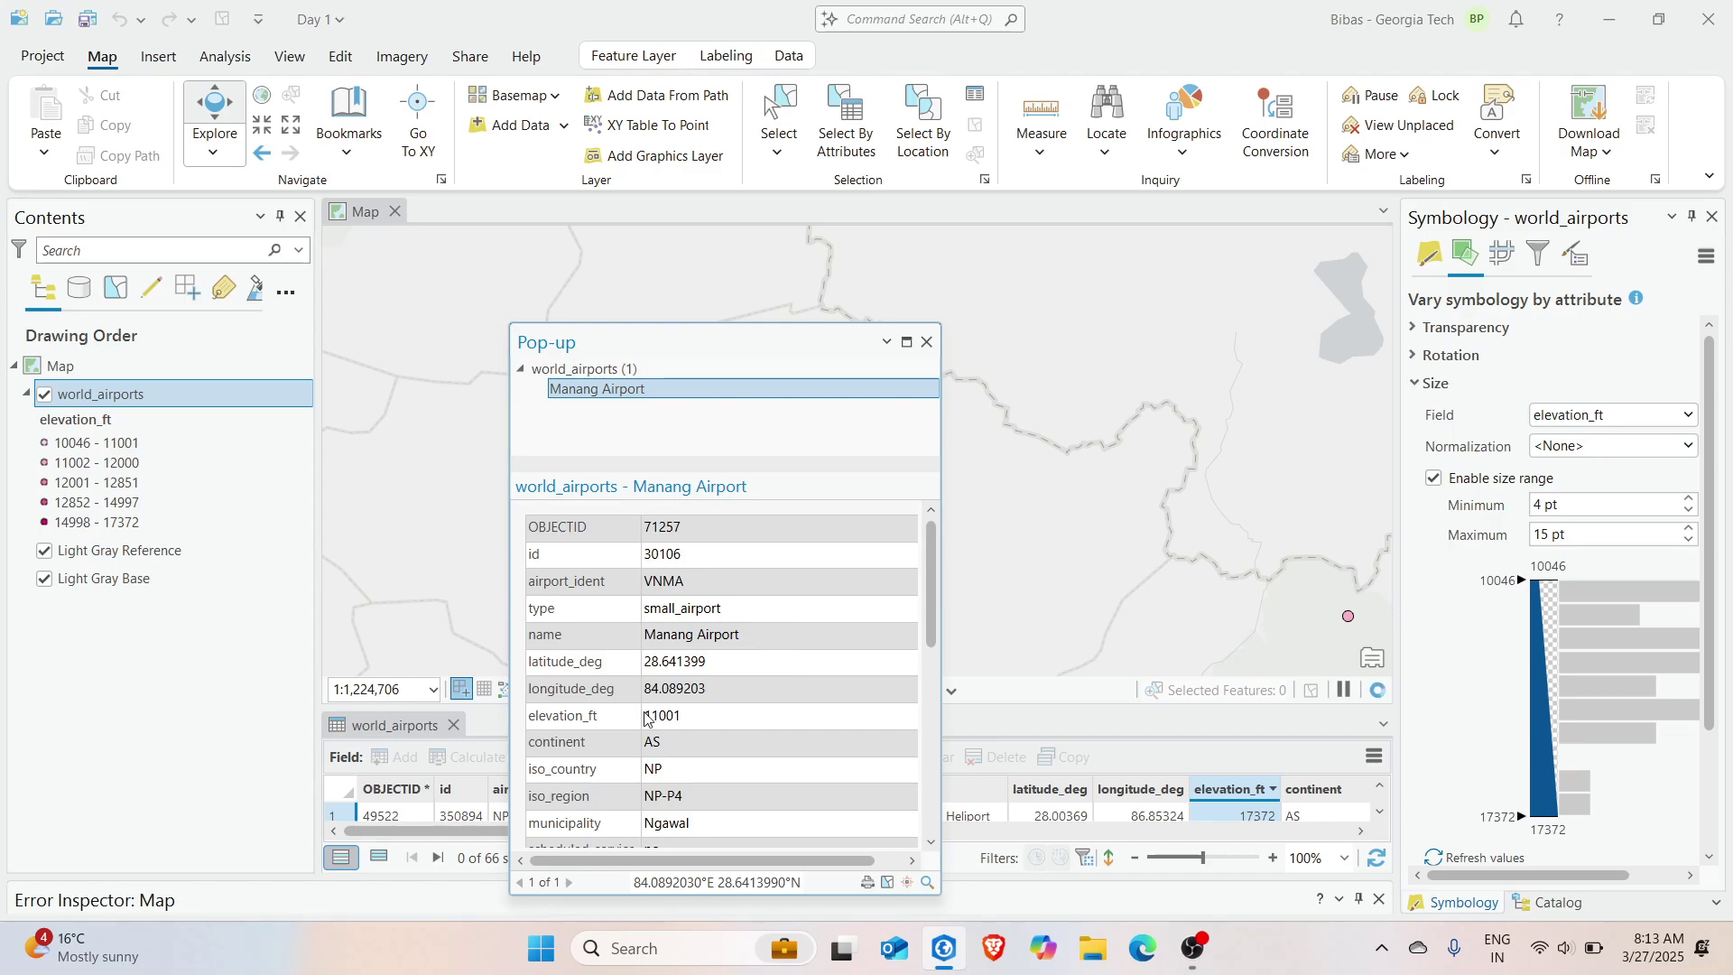
drag(644, 715, 738, 722)
click(927, 342)
Compare the airport symbol sizes and colors across Nepal, northern India, Tibet and western China
scroll(826, 412, down, 7)
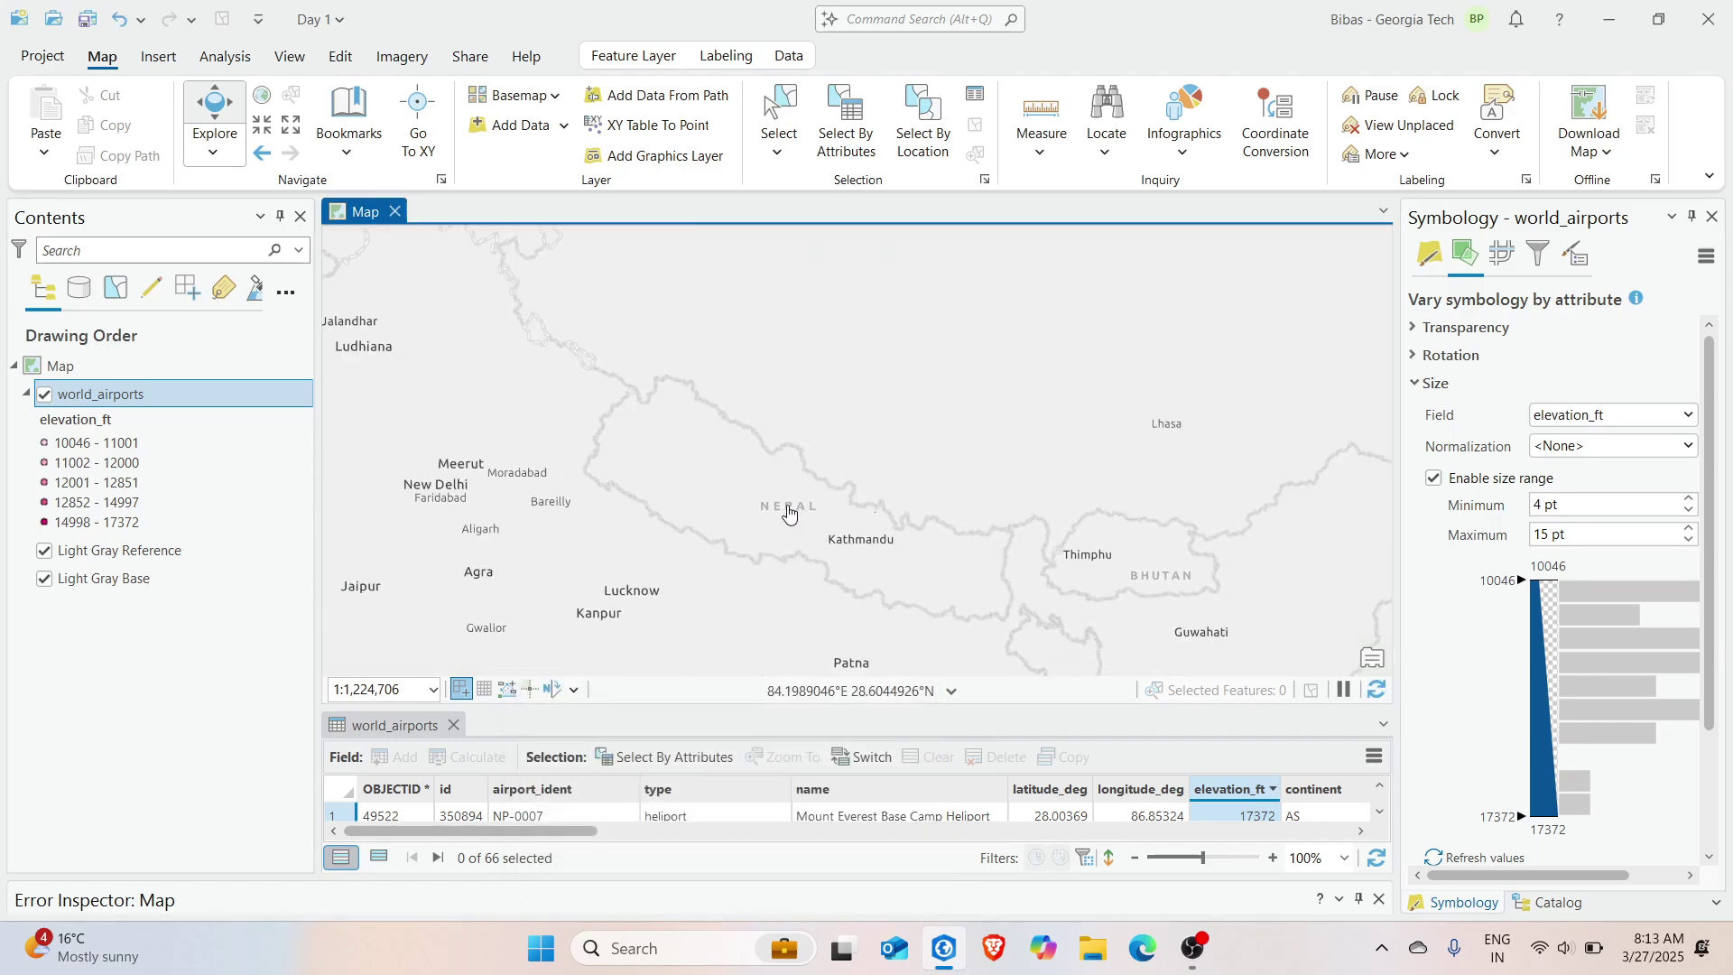
mouse_move(826, 412)
mouse_down()
mouse_move(731, 454)
mouse_move(817, 465)
mouse_move(674, 426)
mouse_up()
scroll(817, 465, up, 3)
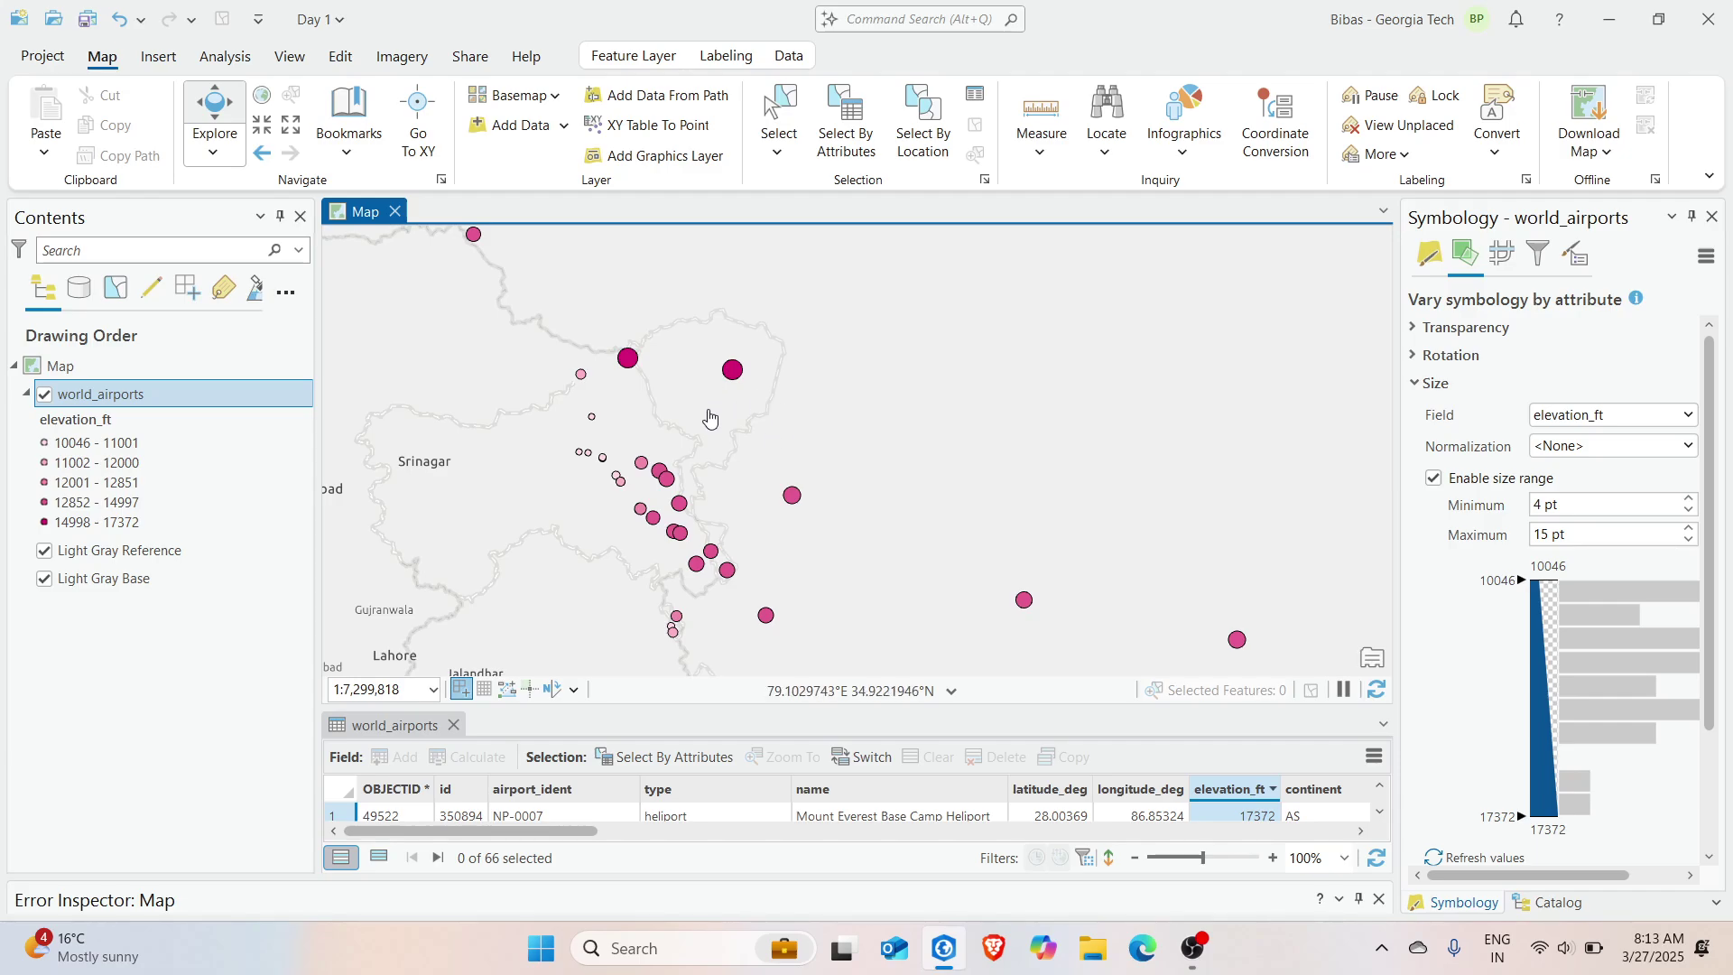
scroll(710, 418, down, 4)
drag(824, 463, 847, 424)
scroll(717, 434, up, 4)
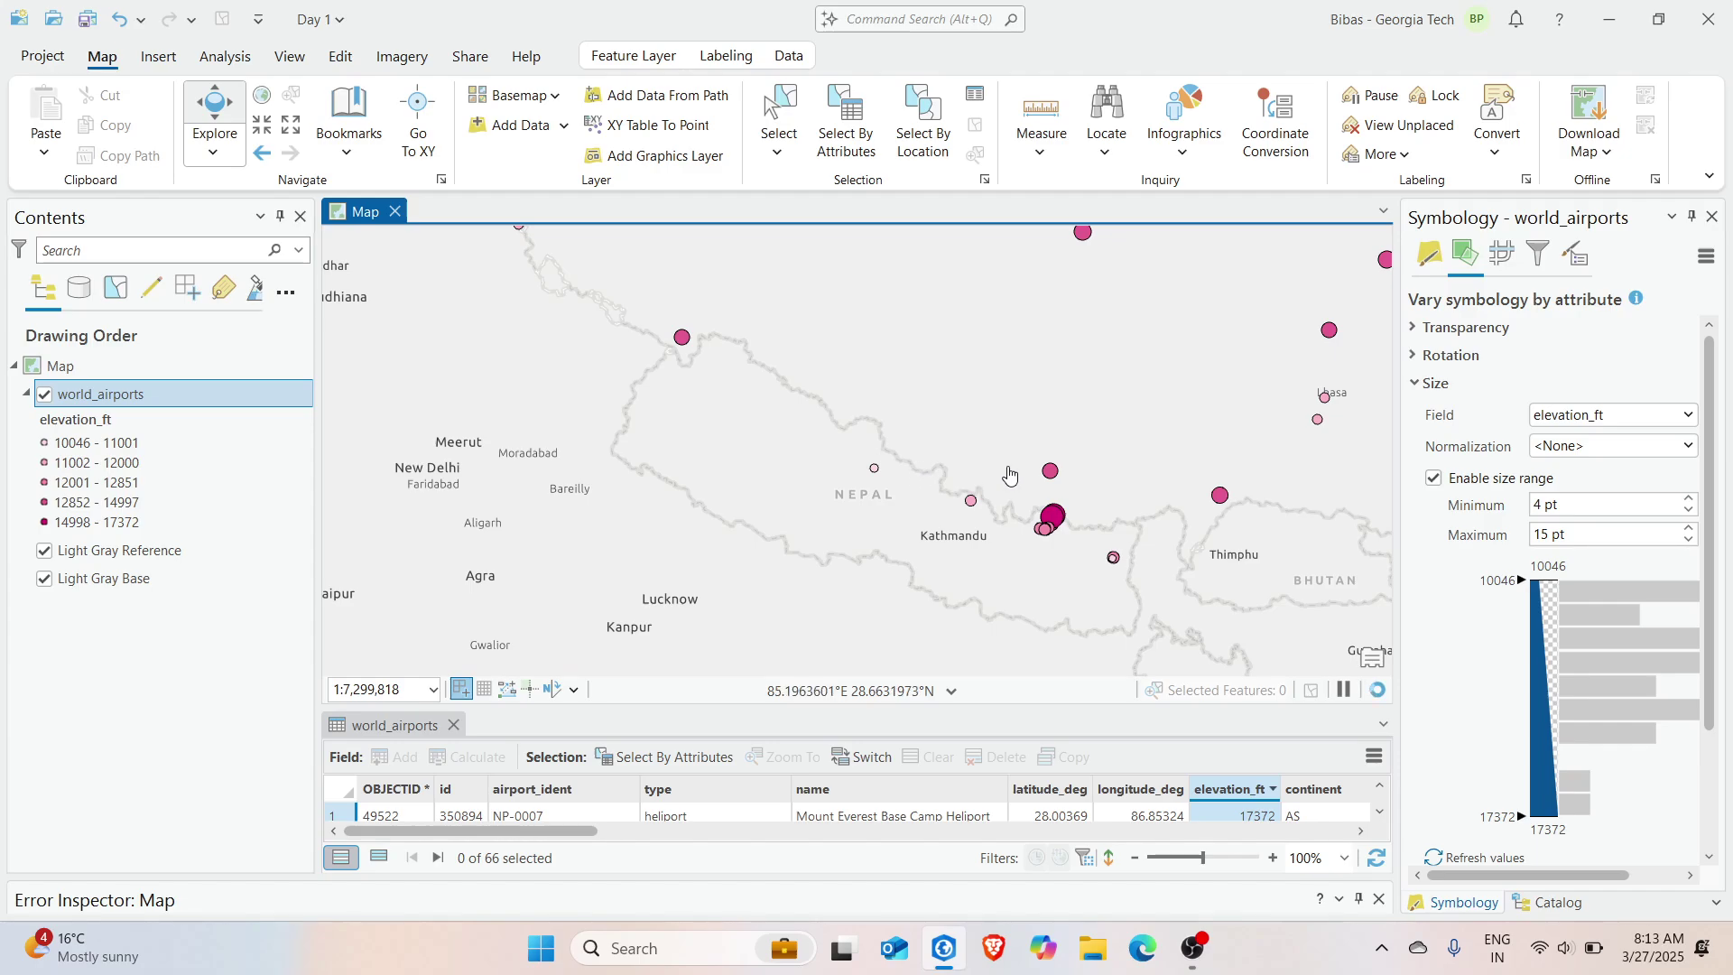
drag(1009, 475, 870, 474)
scroll(939, 514, down, 3)
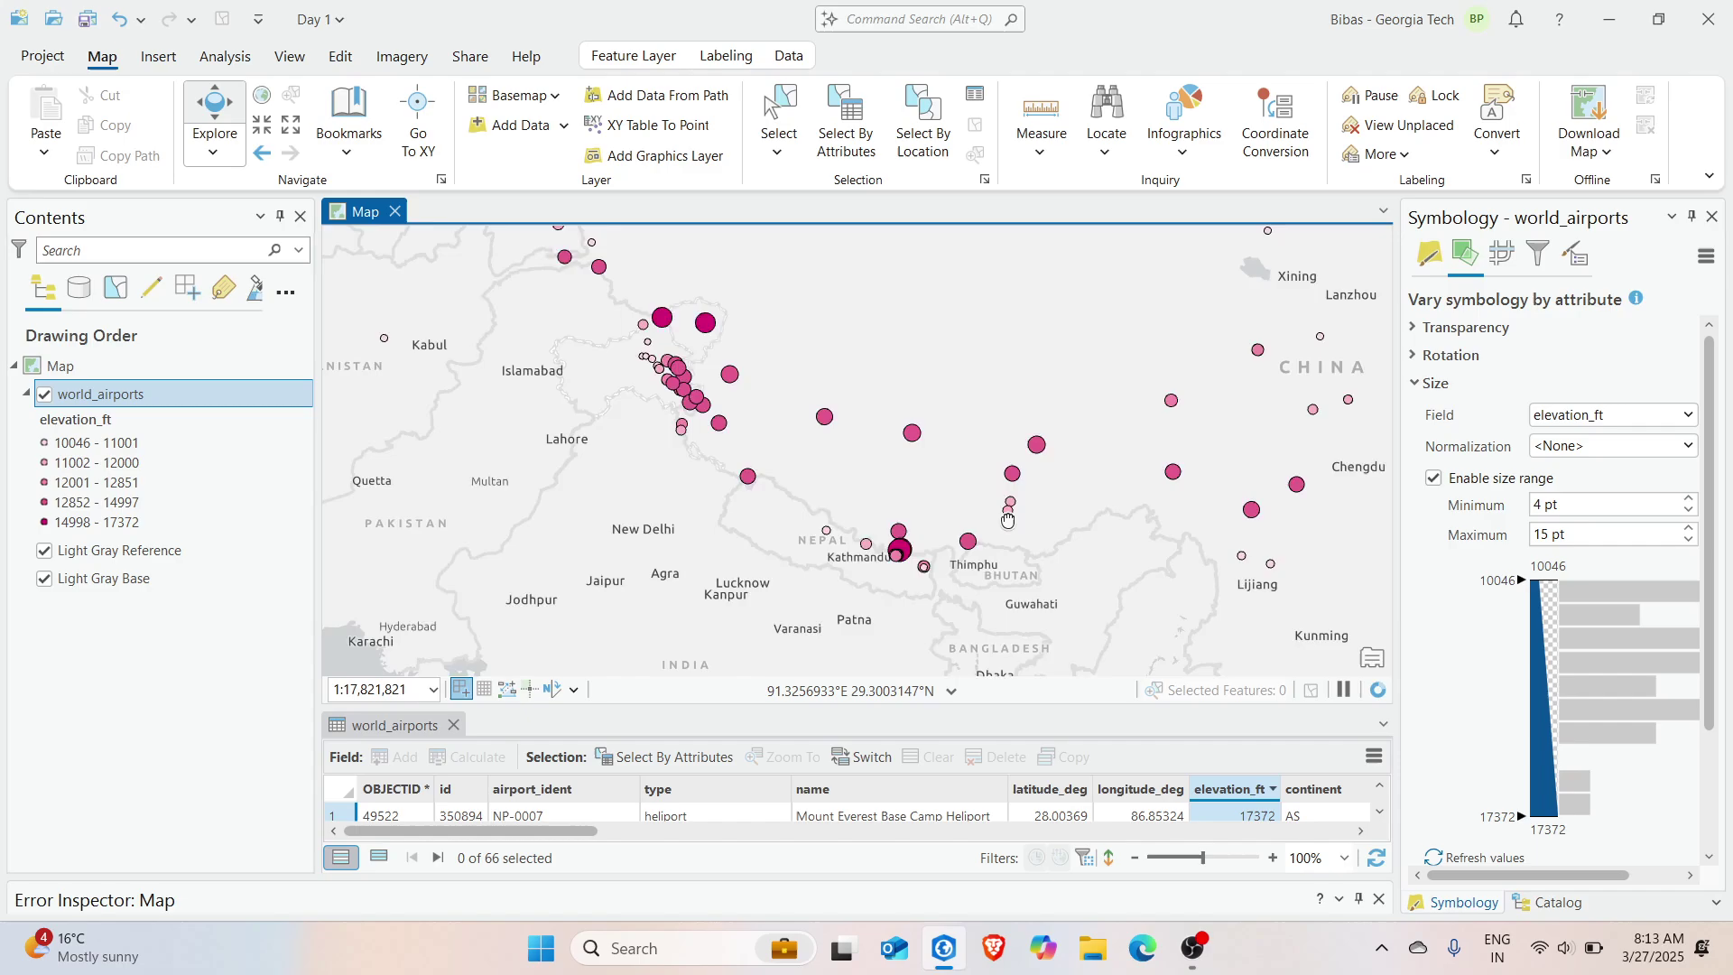
drag(1263, 474, 959, 549)
drag(568, 622, 870, 566)
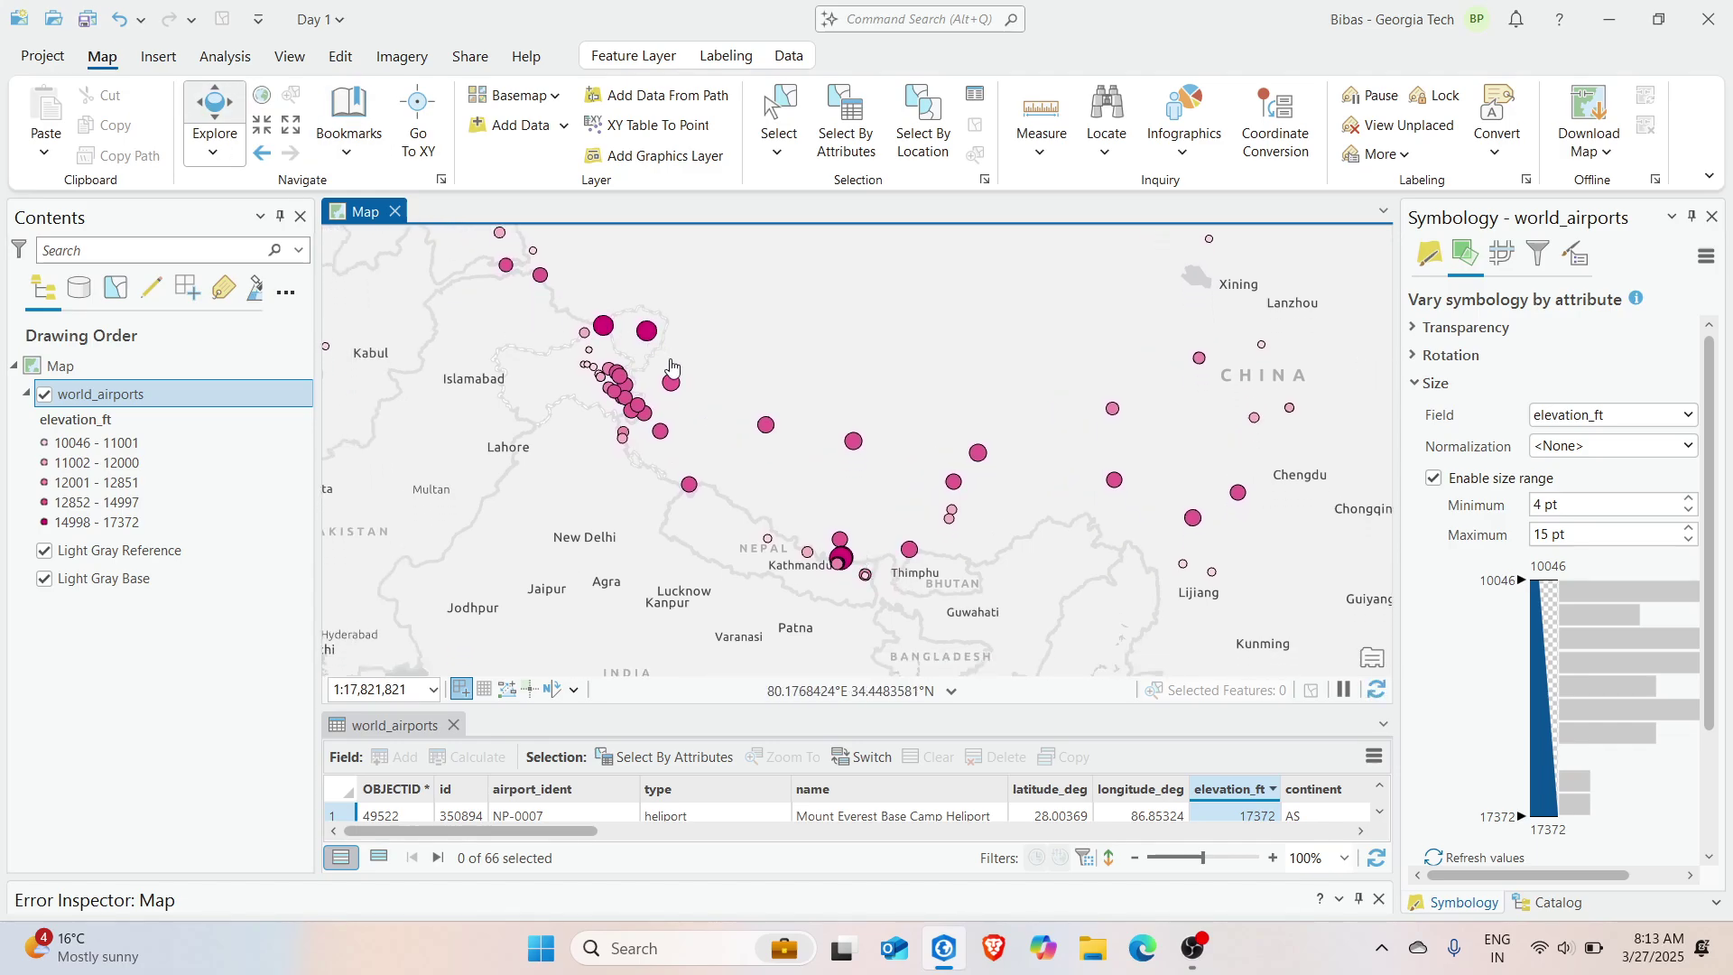
drag(670, 366, 650, 460)
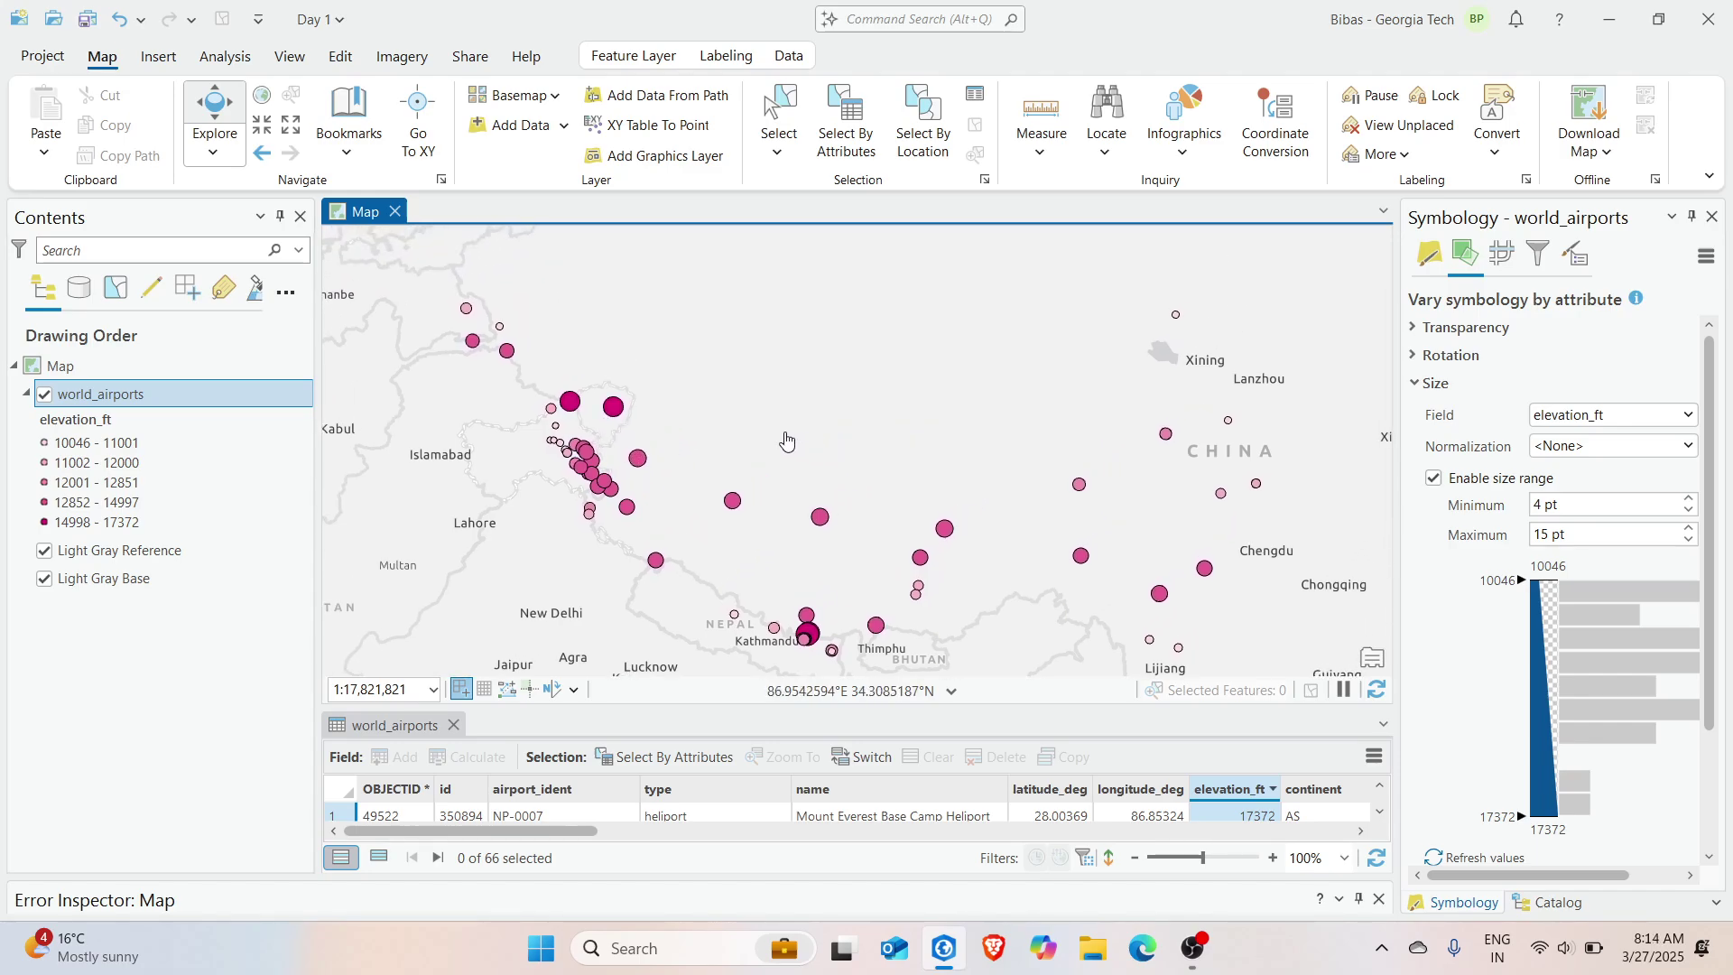
mouse_move(800, 456)
mouse_down()
mouse_move(876, 462)
mouse_move(787, 437)
mouse_up()
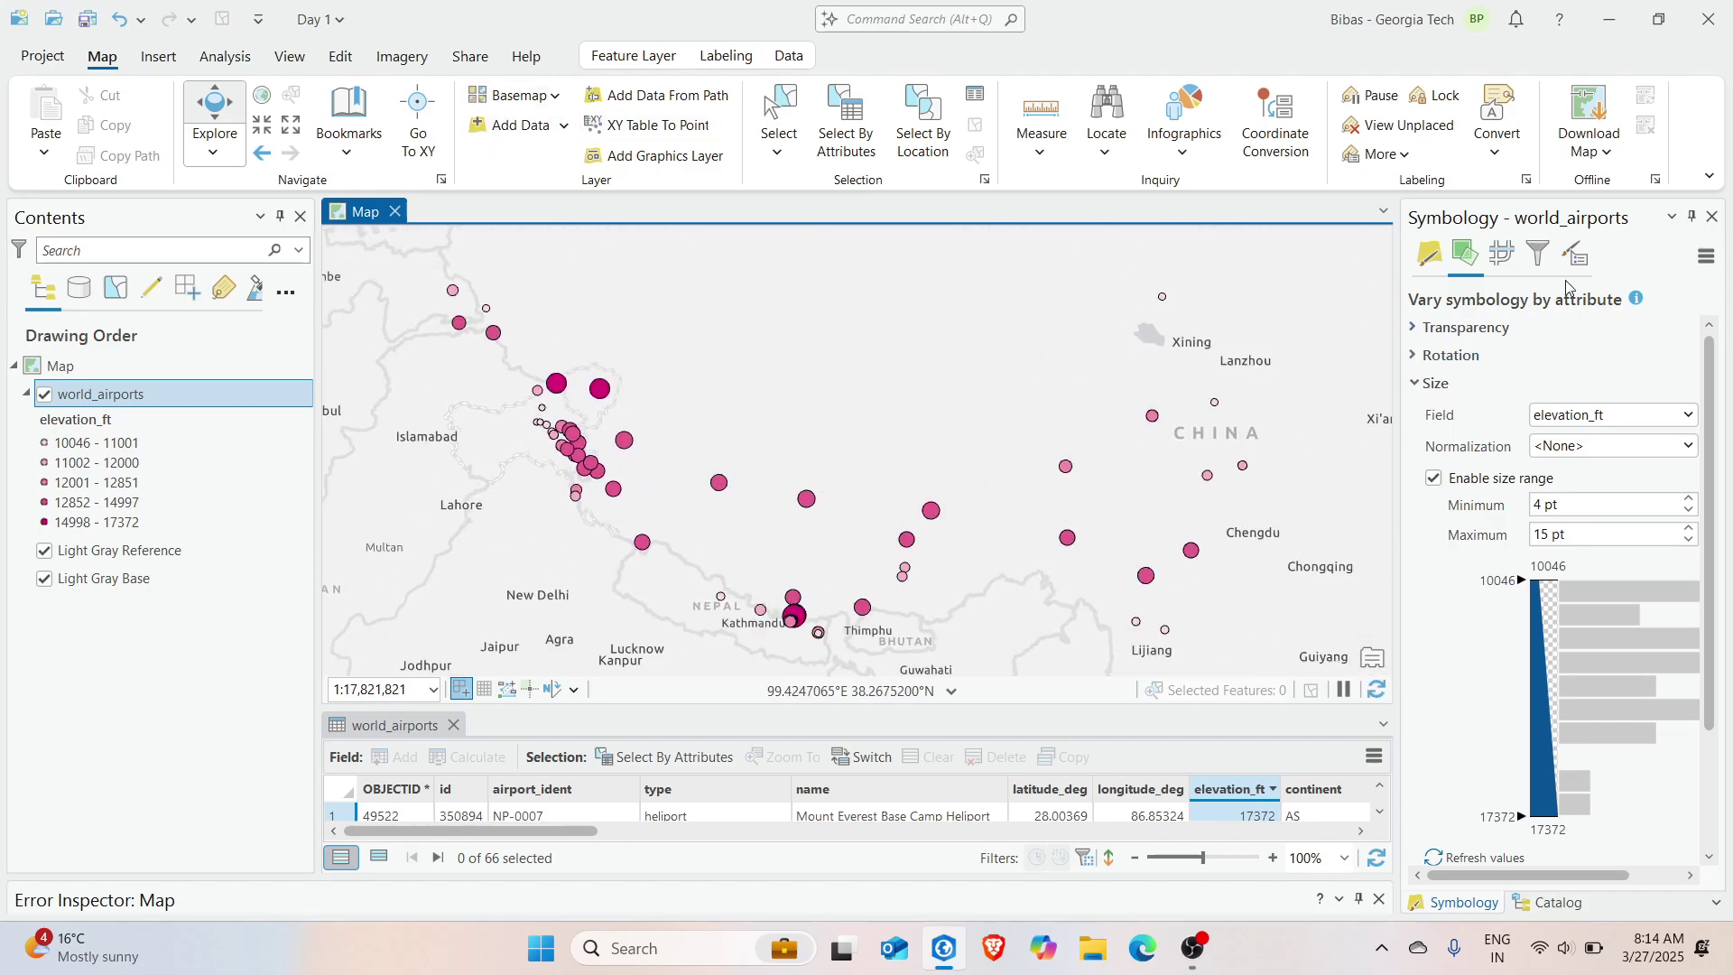
Close the symbology settings and look through the ArcGIS Online search results for airport layers
click(1712, 218)
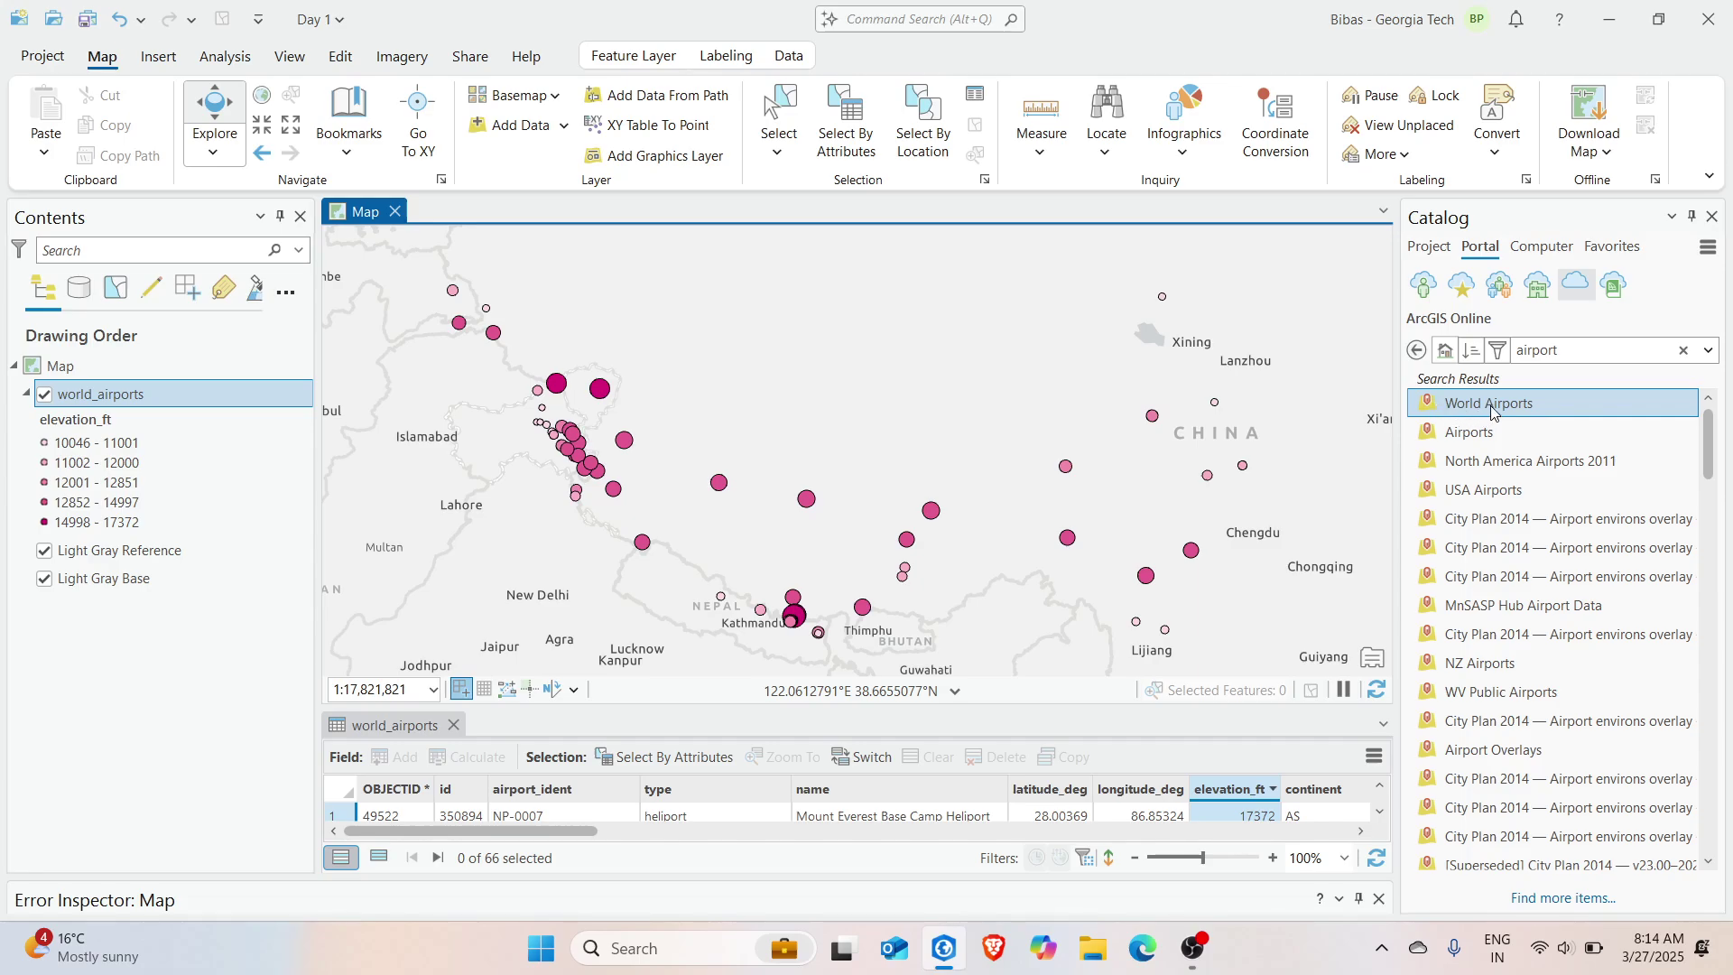
scroll(1570, 661, down, 5)
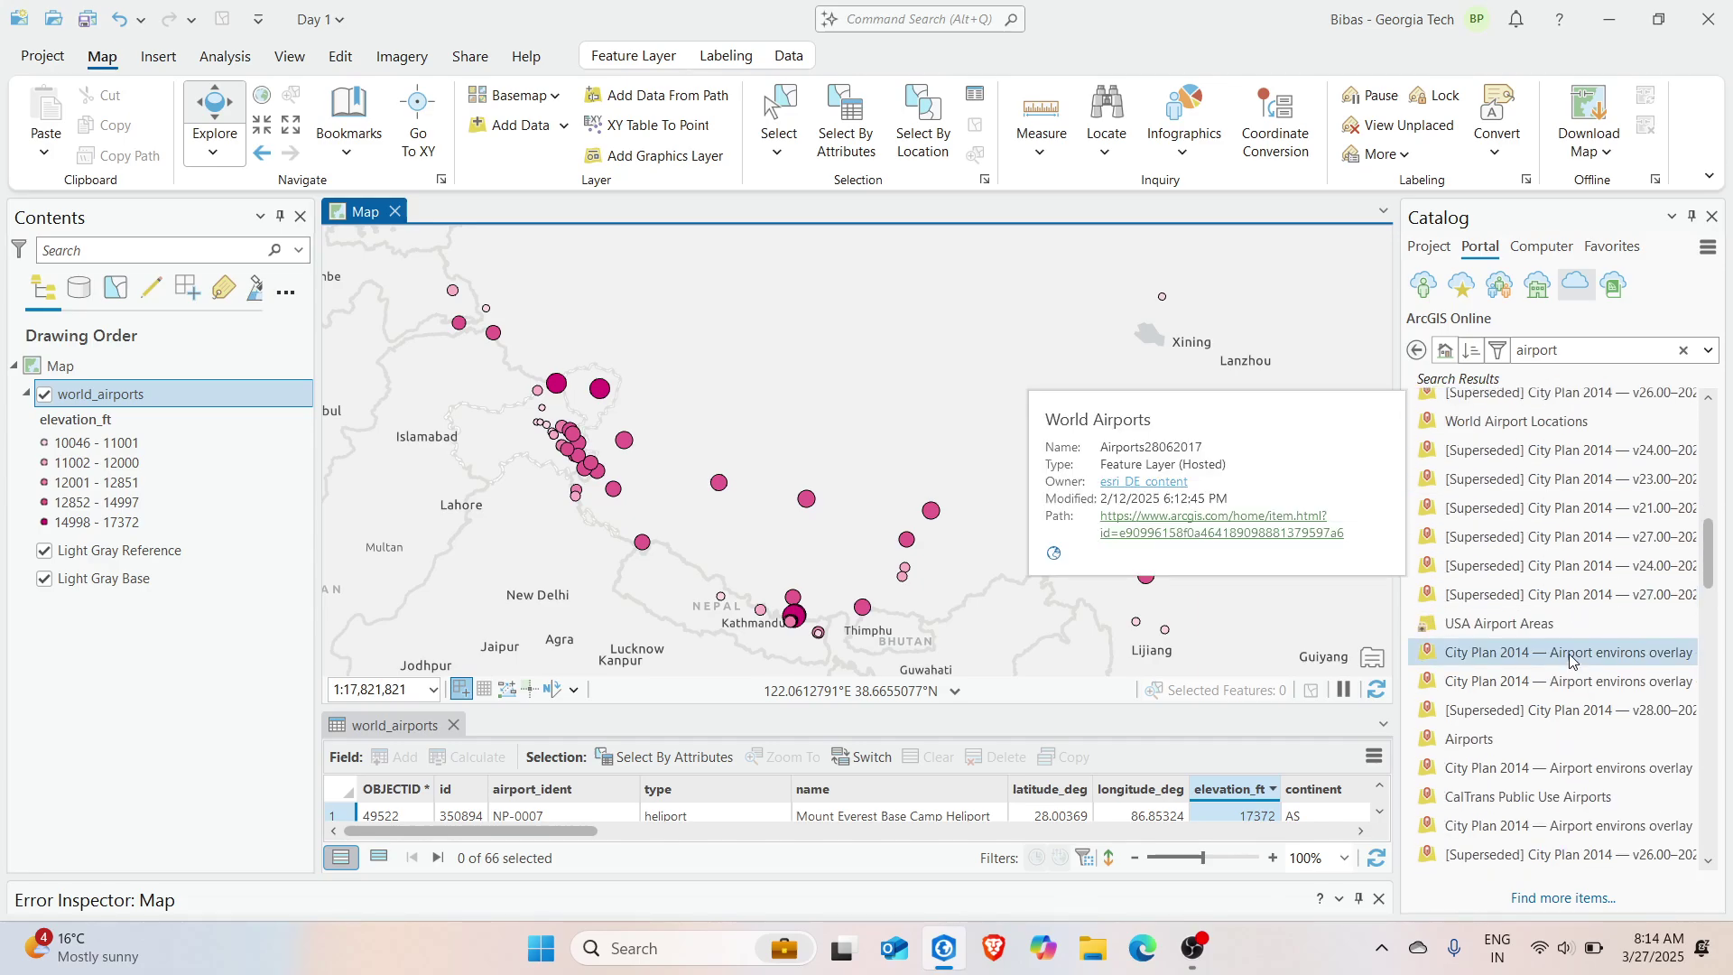
scroll(1570, 661, up, 10)
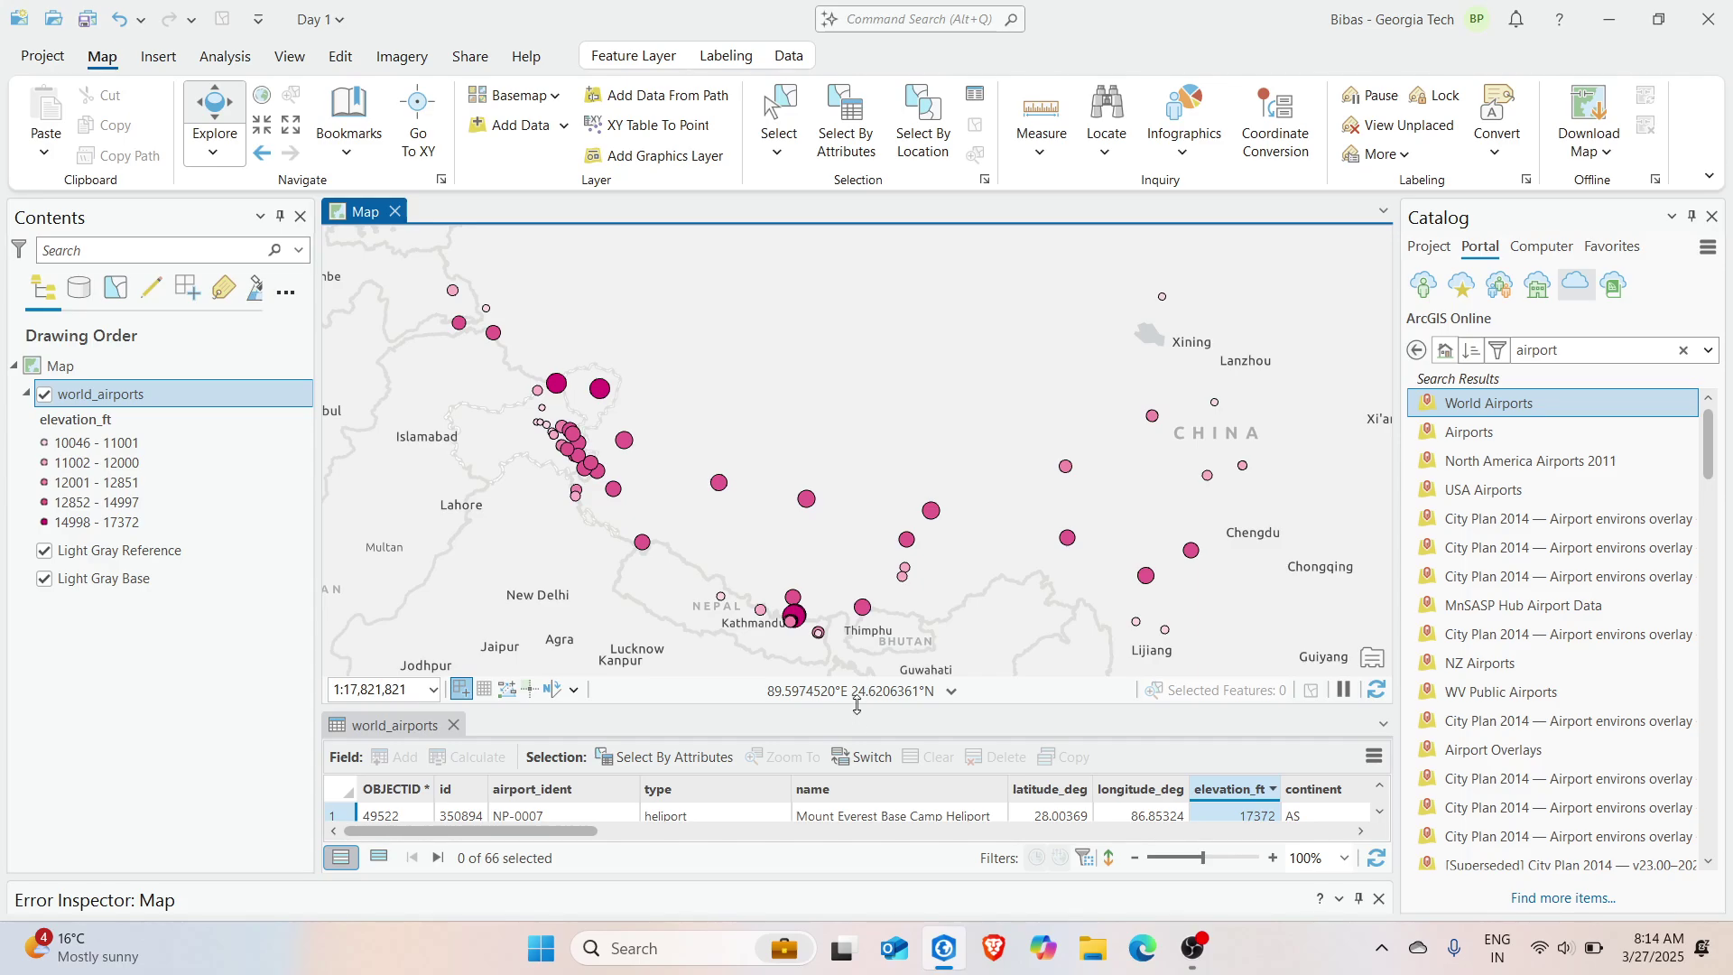
Resize the world_airports attribute table so that its first two rows show beneath the map
drag(856, 705, 856, 567)
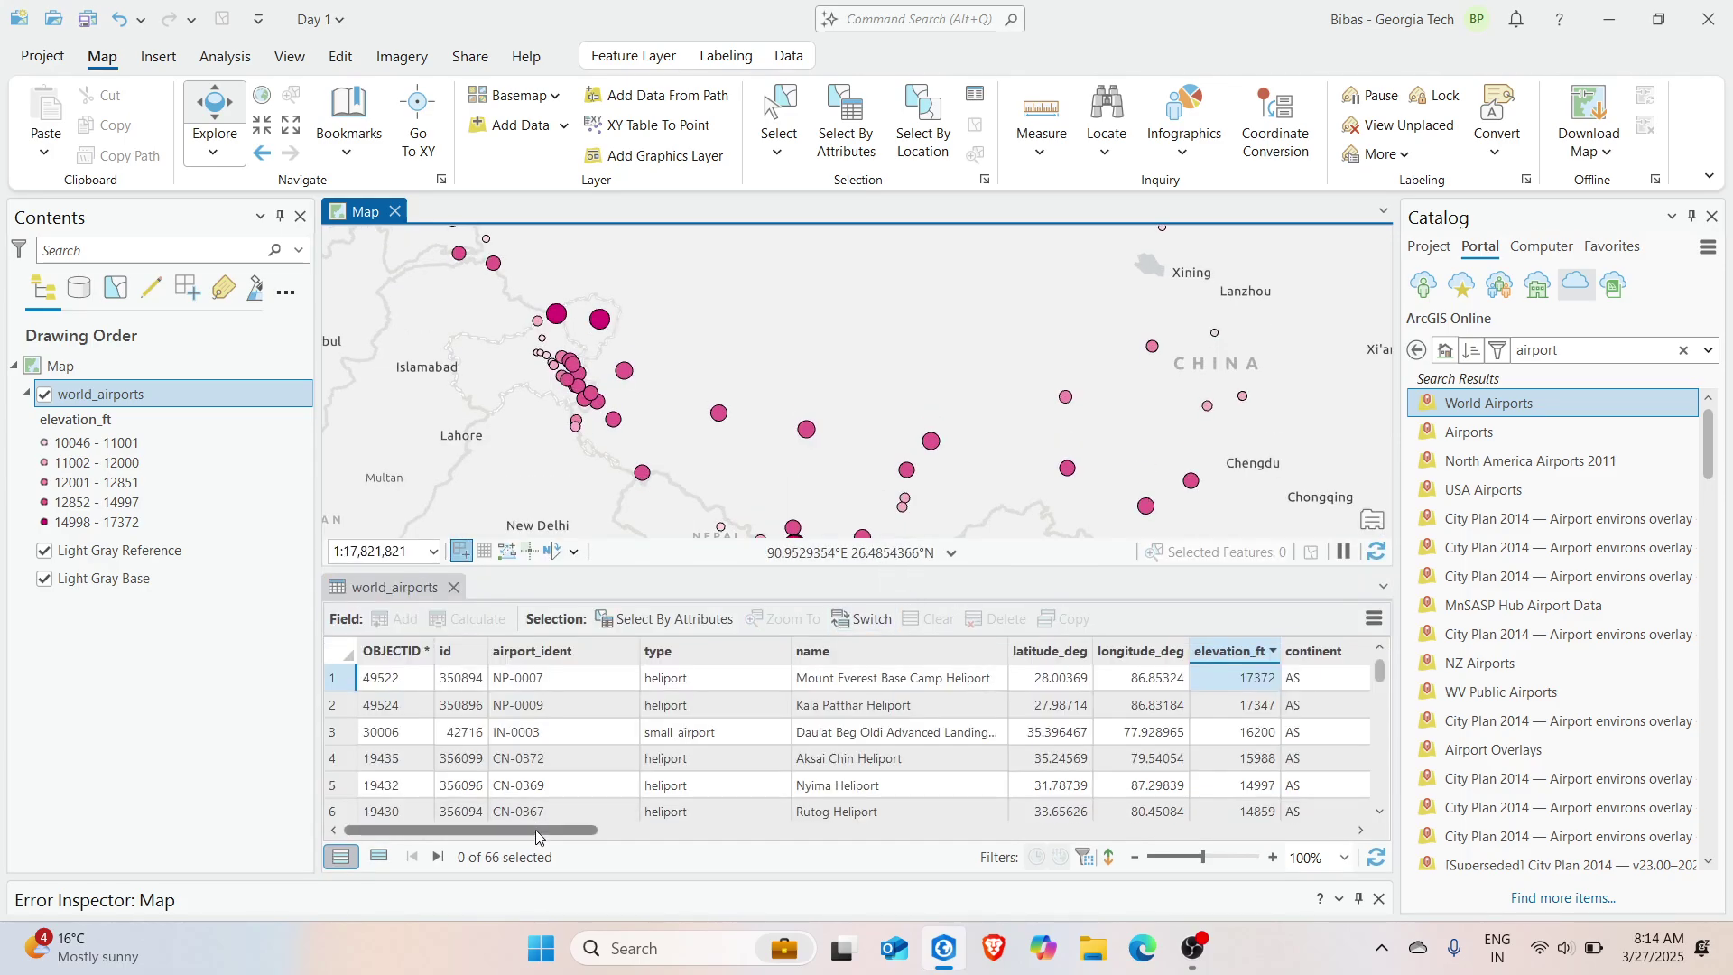
mouse_move(534, 831)
mouse_down()
mouse_move(1303, 830)
mouse_move(534, 830)
mouse_up()
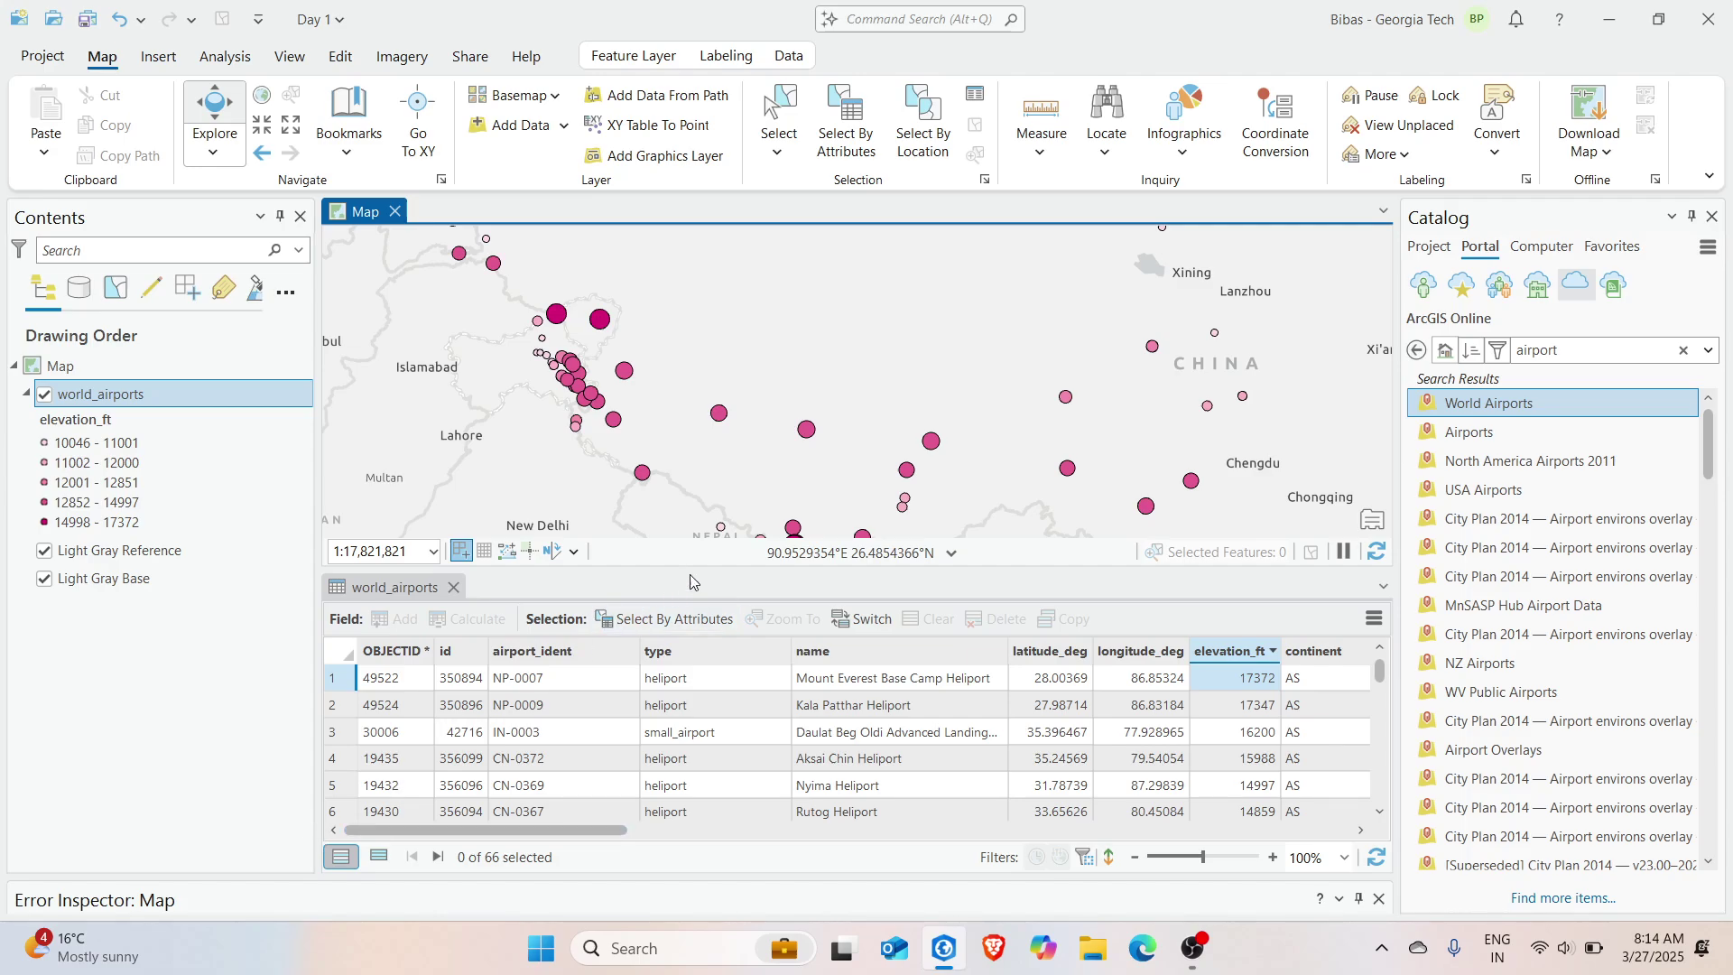
drag(703, 572, 703, 667)
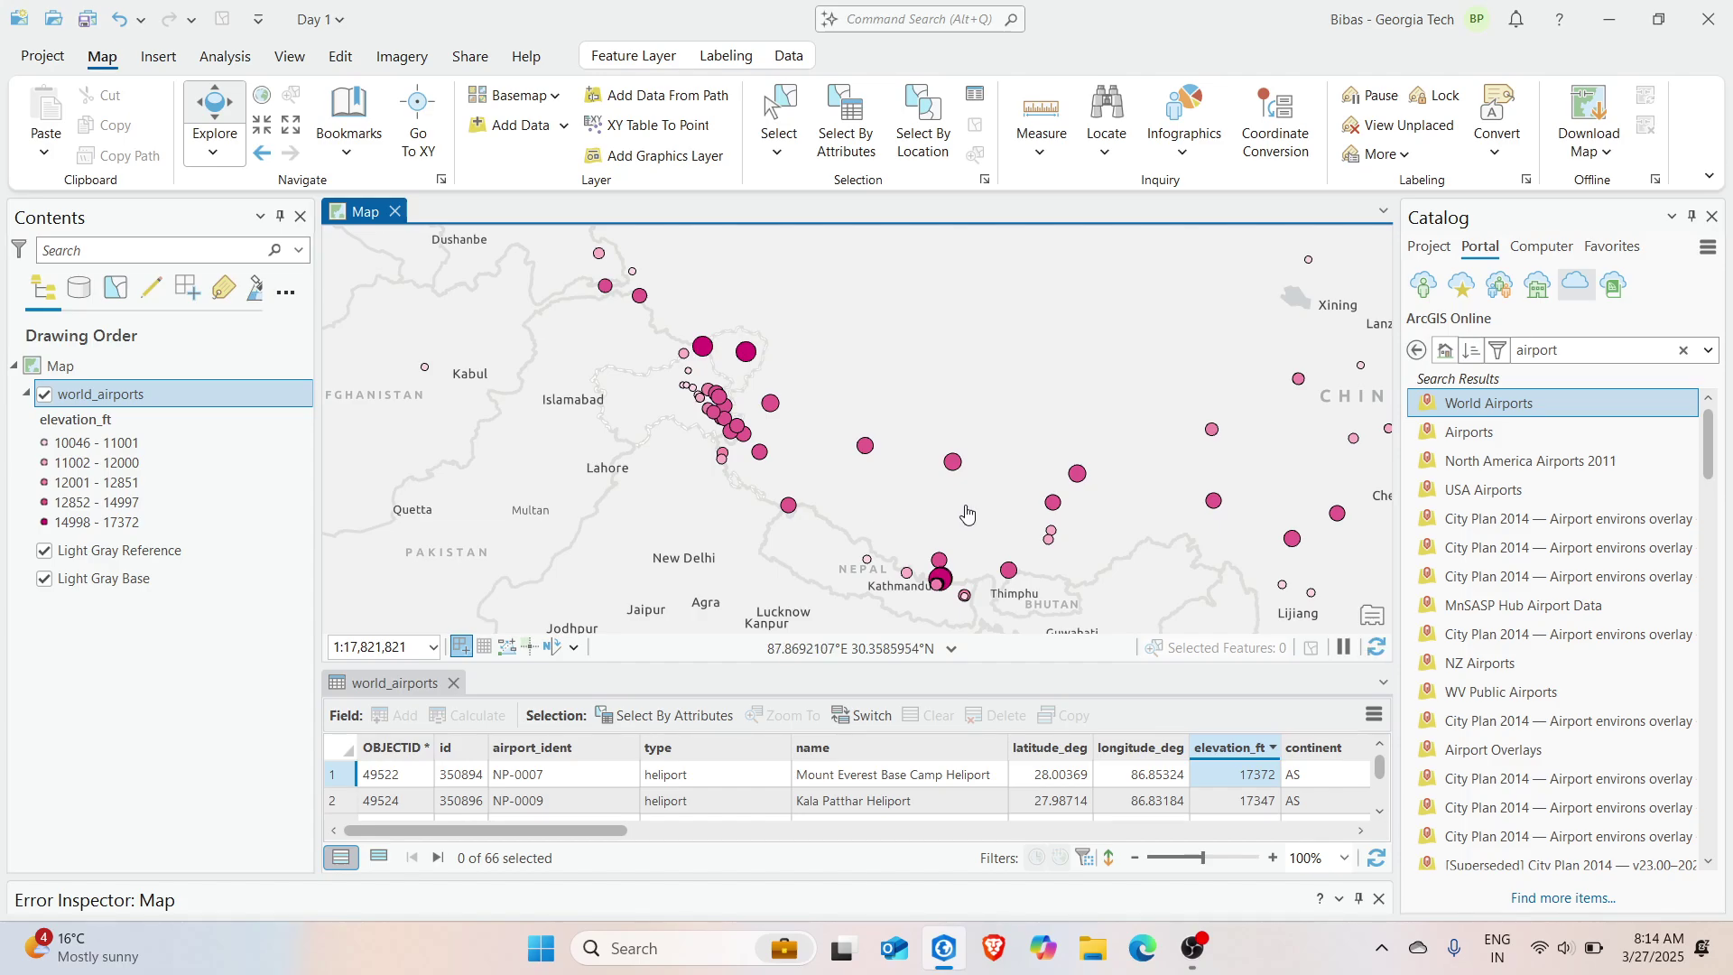
Inspect the attributes of Gannan Xiahe Airport, south of Lanzhou in China, including its elevation_ft
drag(931, 524, 867, 521)
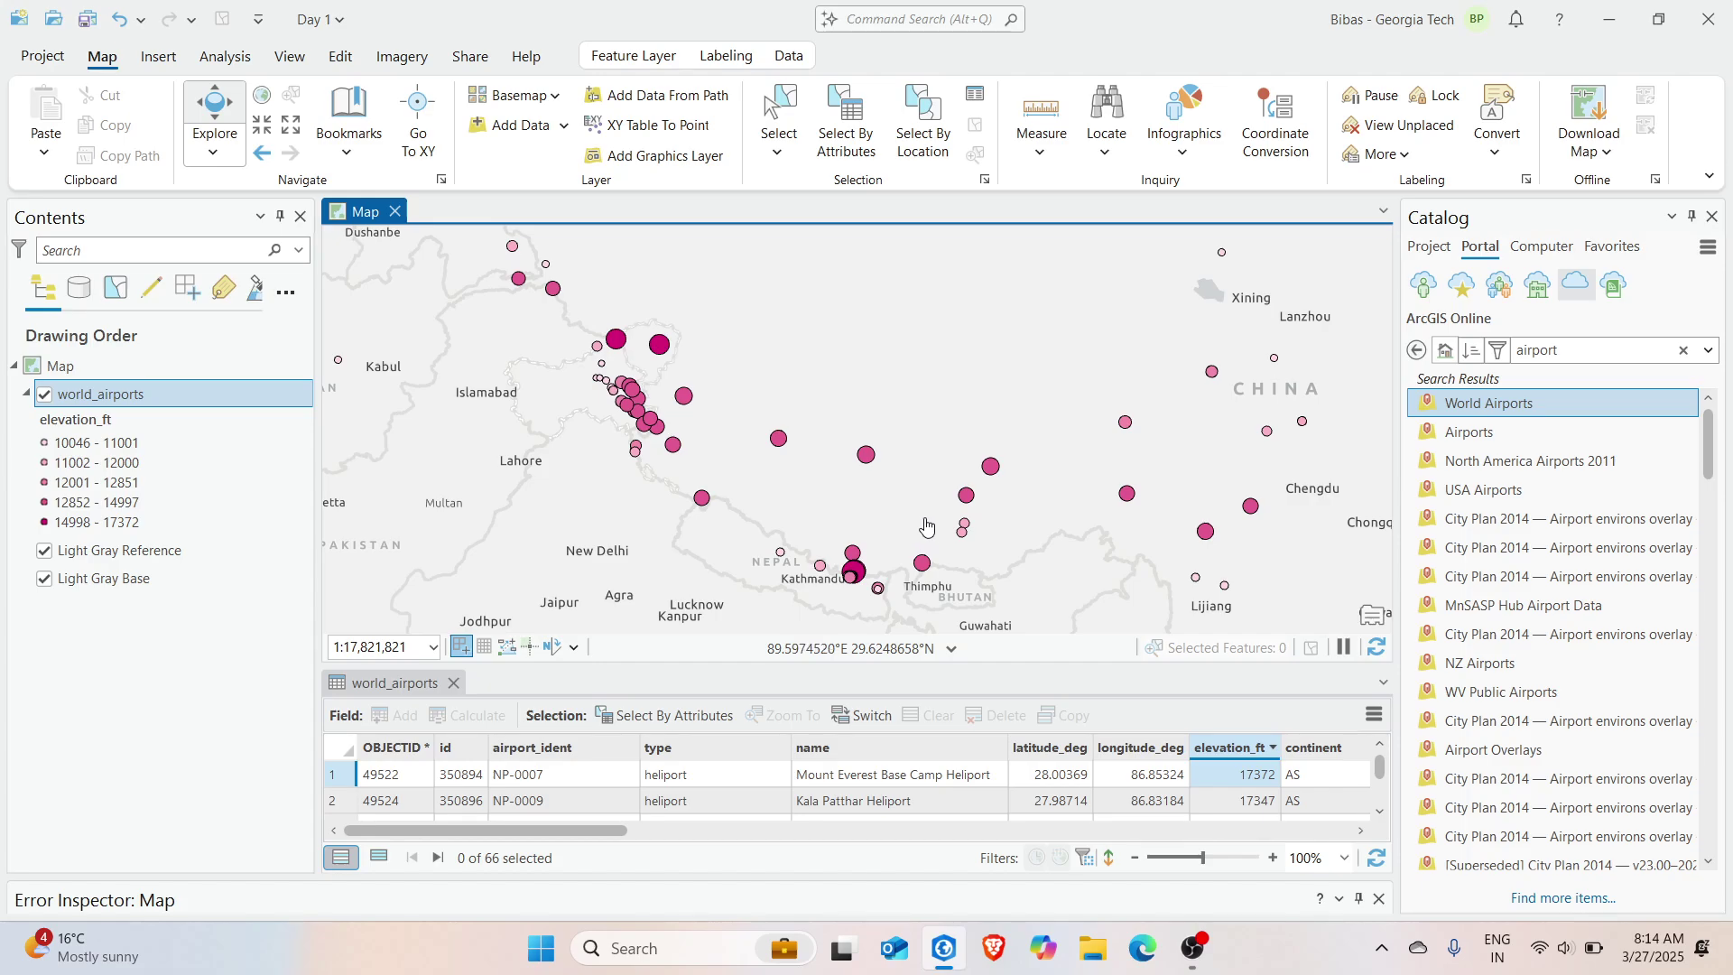
drag(925, 510, 946, 504)
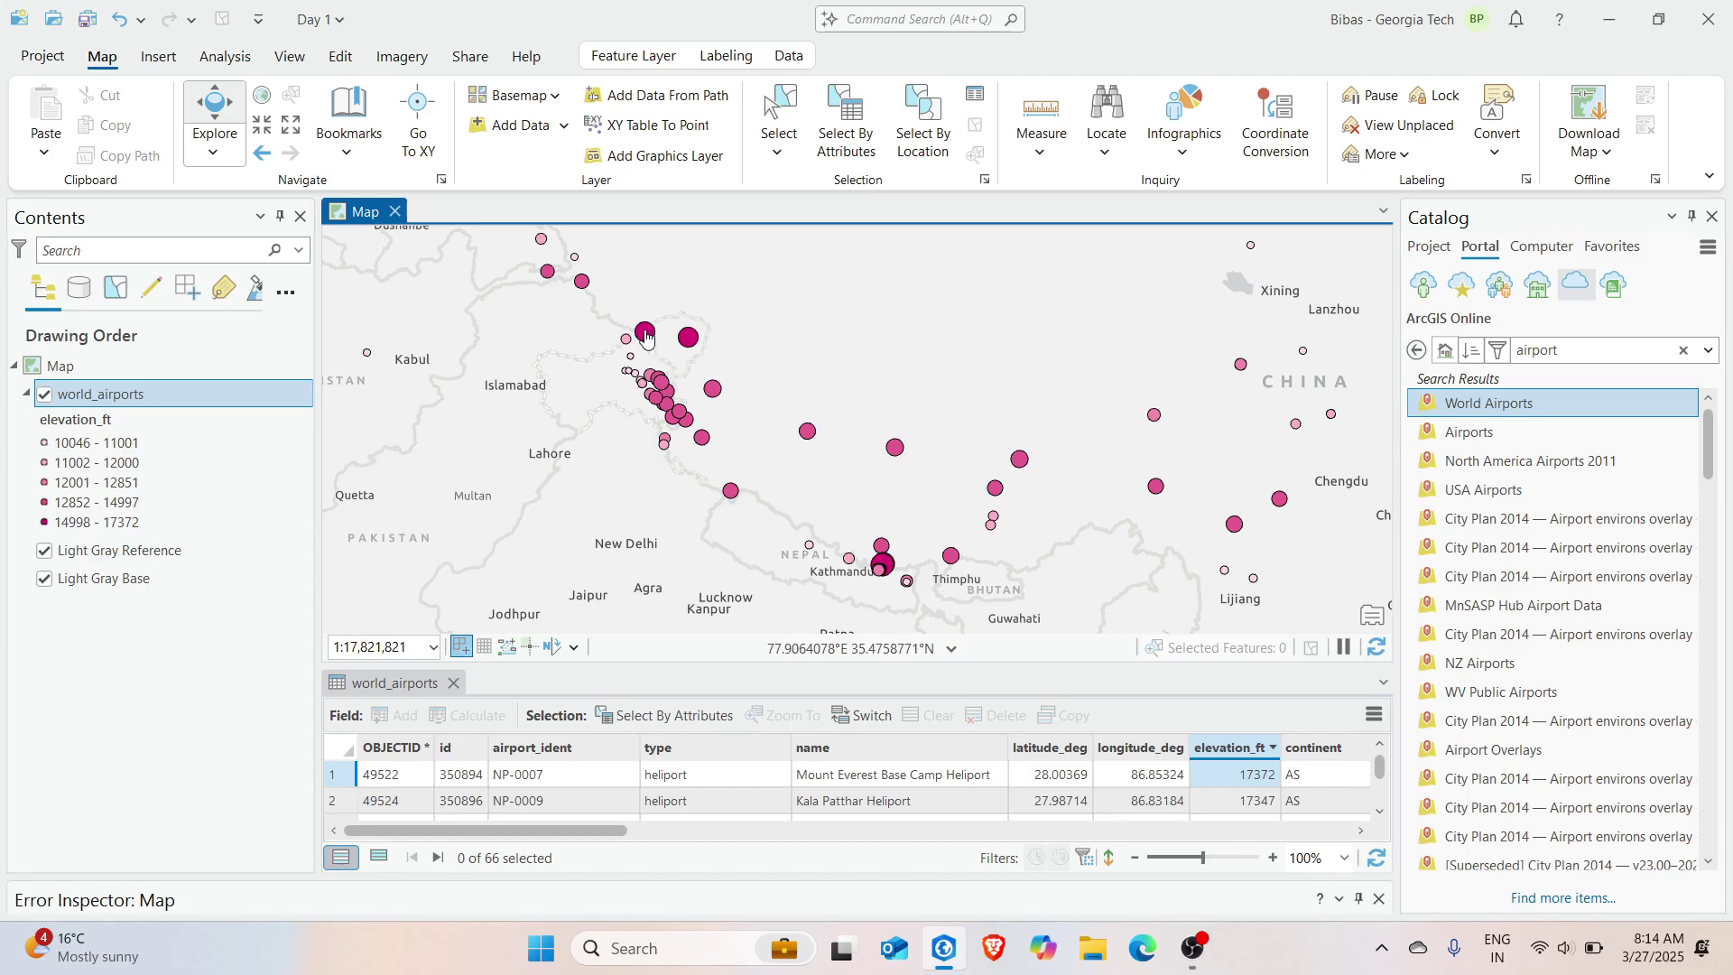
drag(1013, 435, 746, 435)
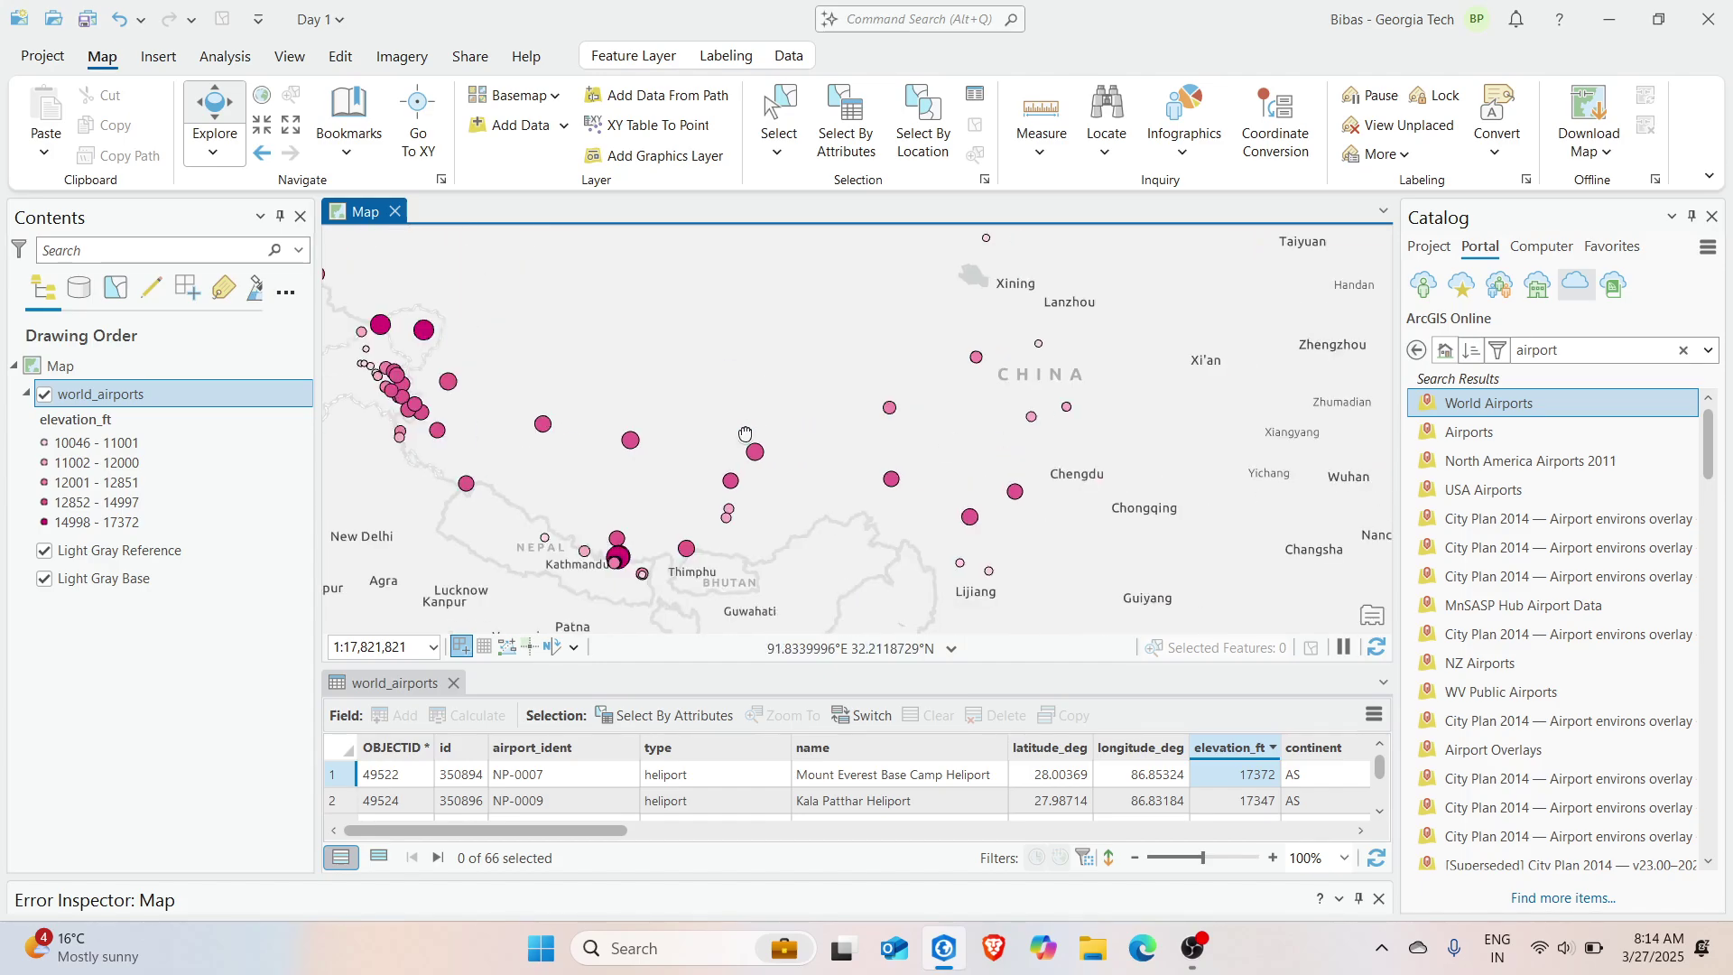
click(1038, 353)
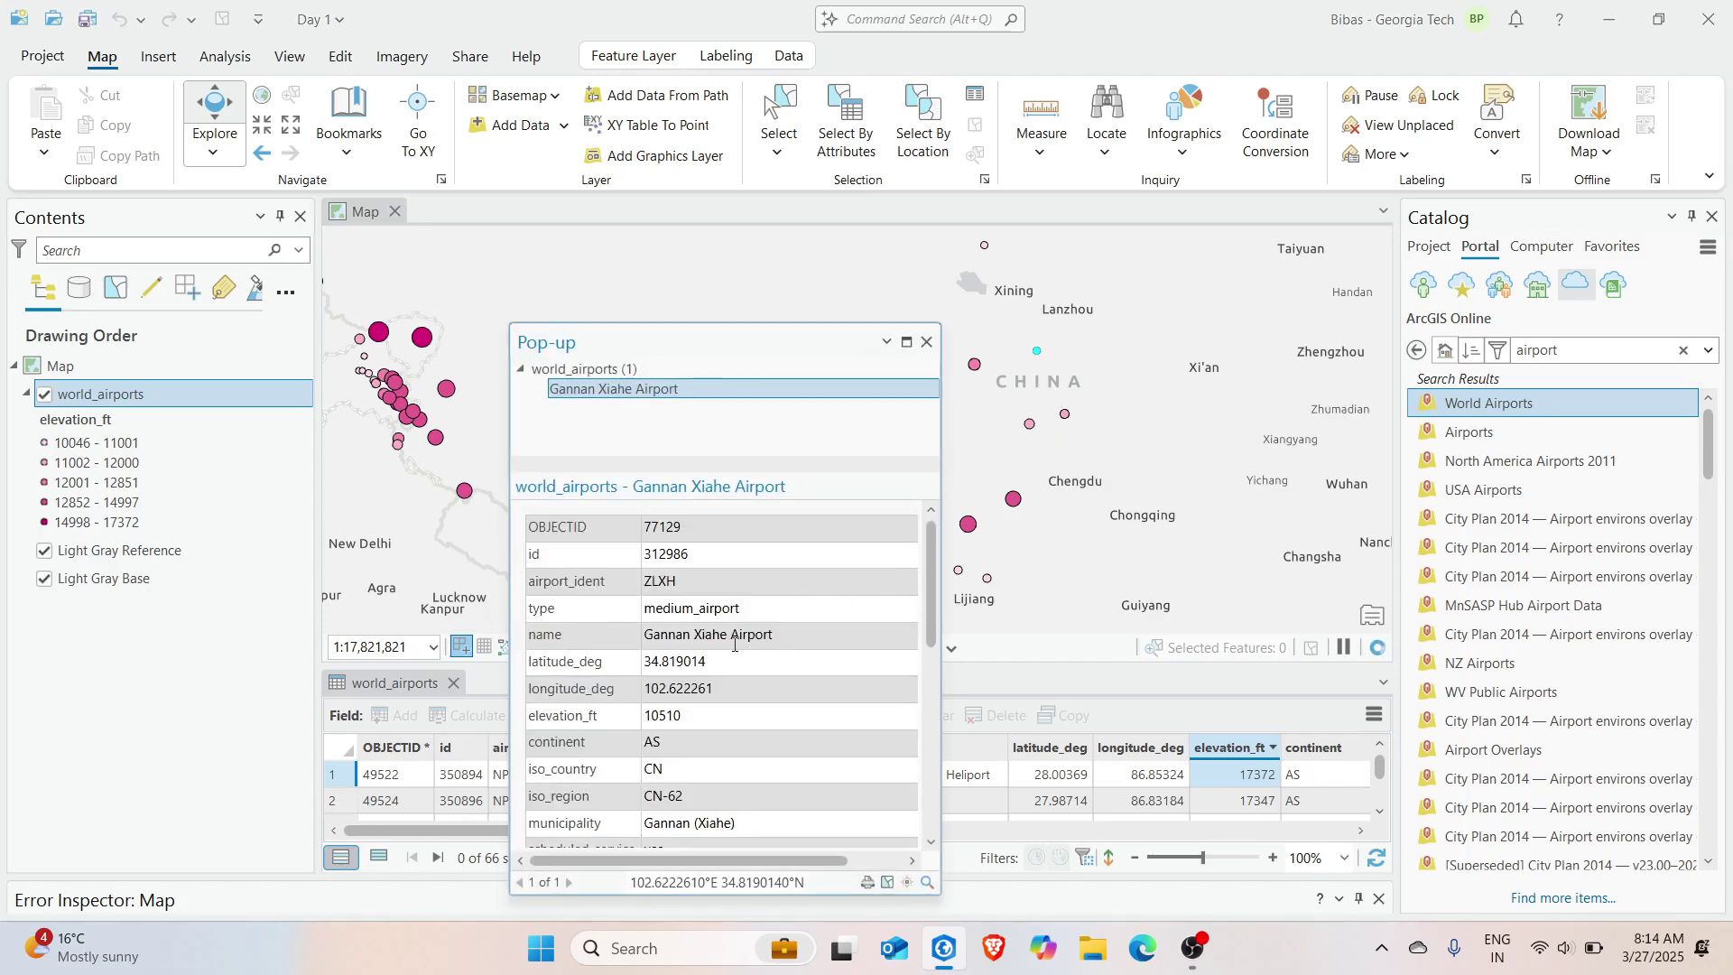
scroll(713, 727, down, 3)
scroll(713, 704, down, 3)
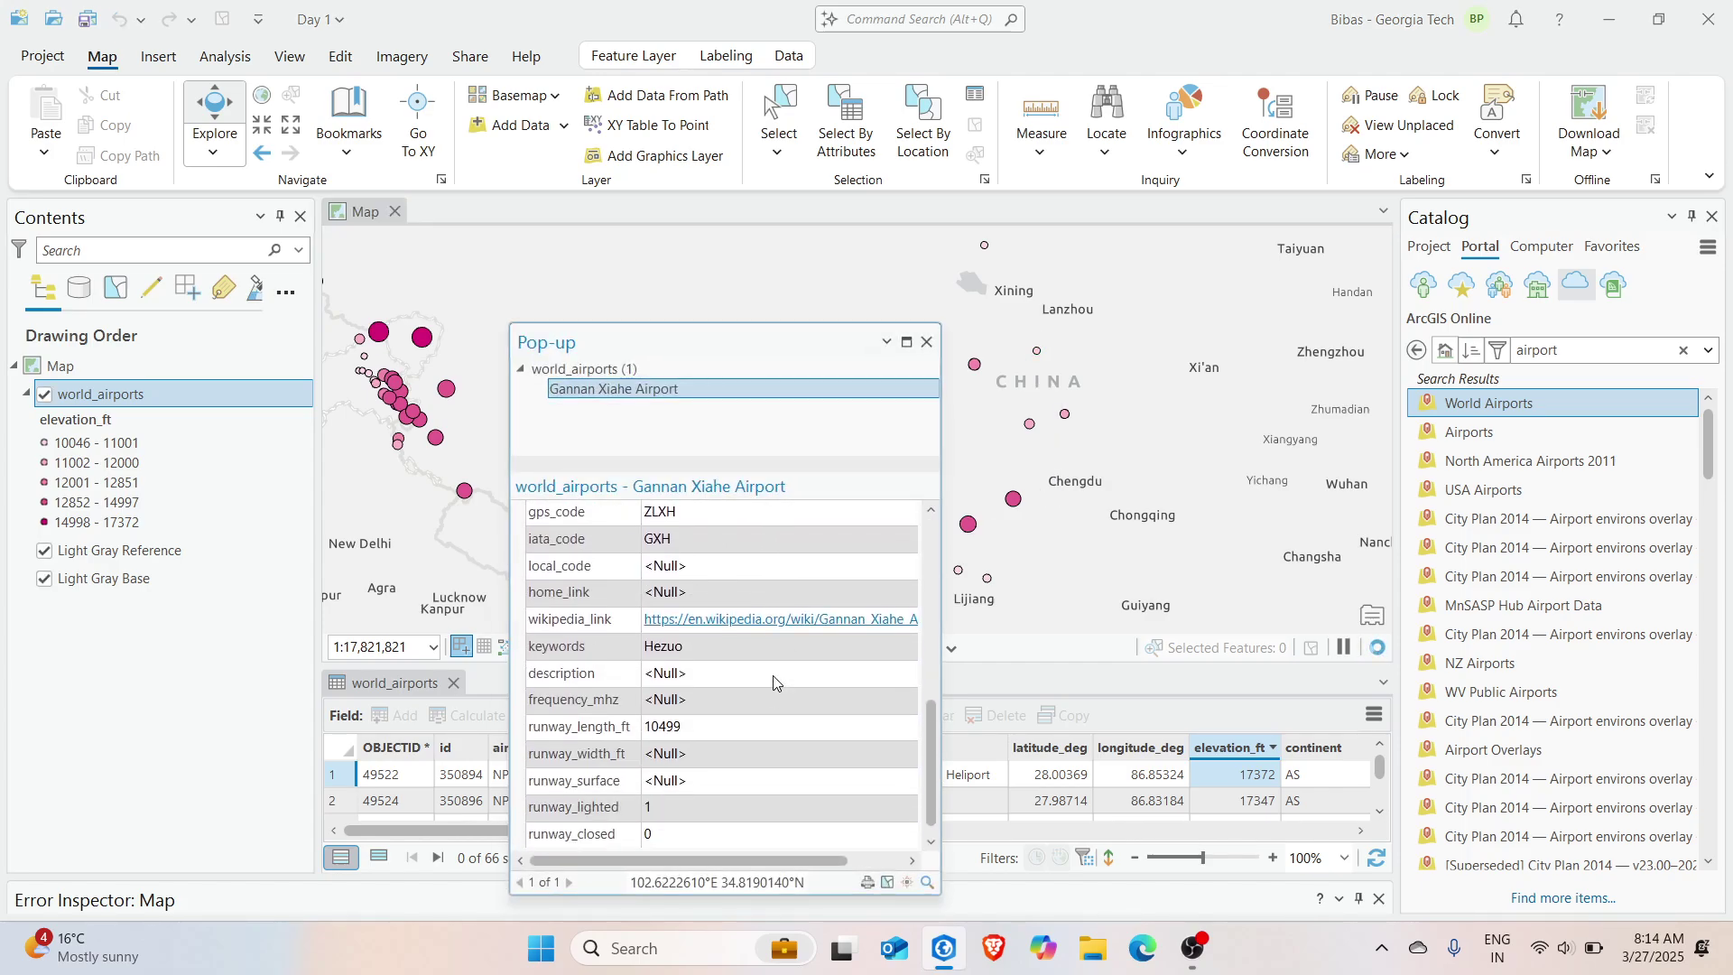
scroll(707, 691, up, 8)
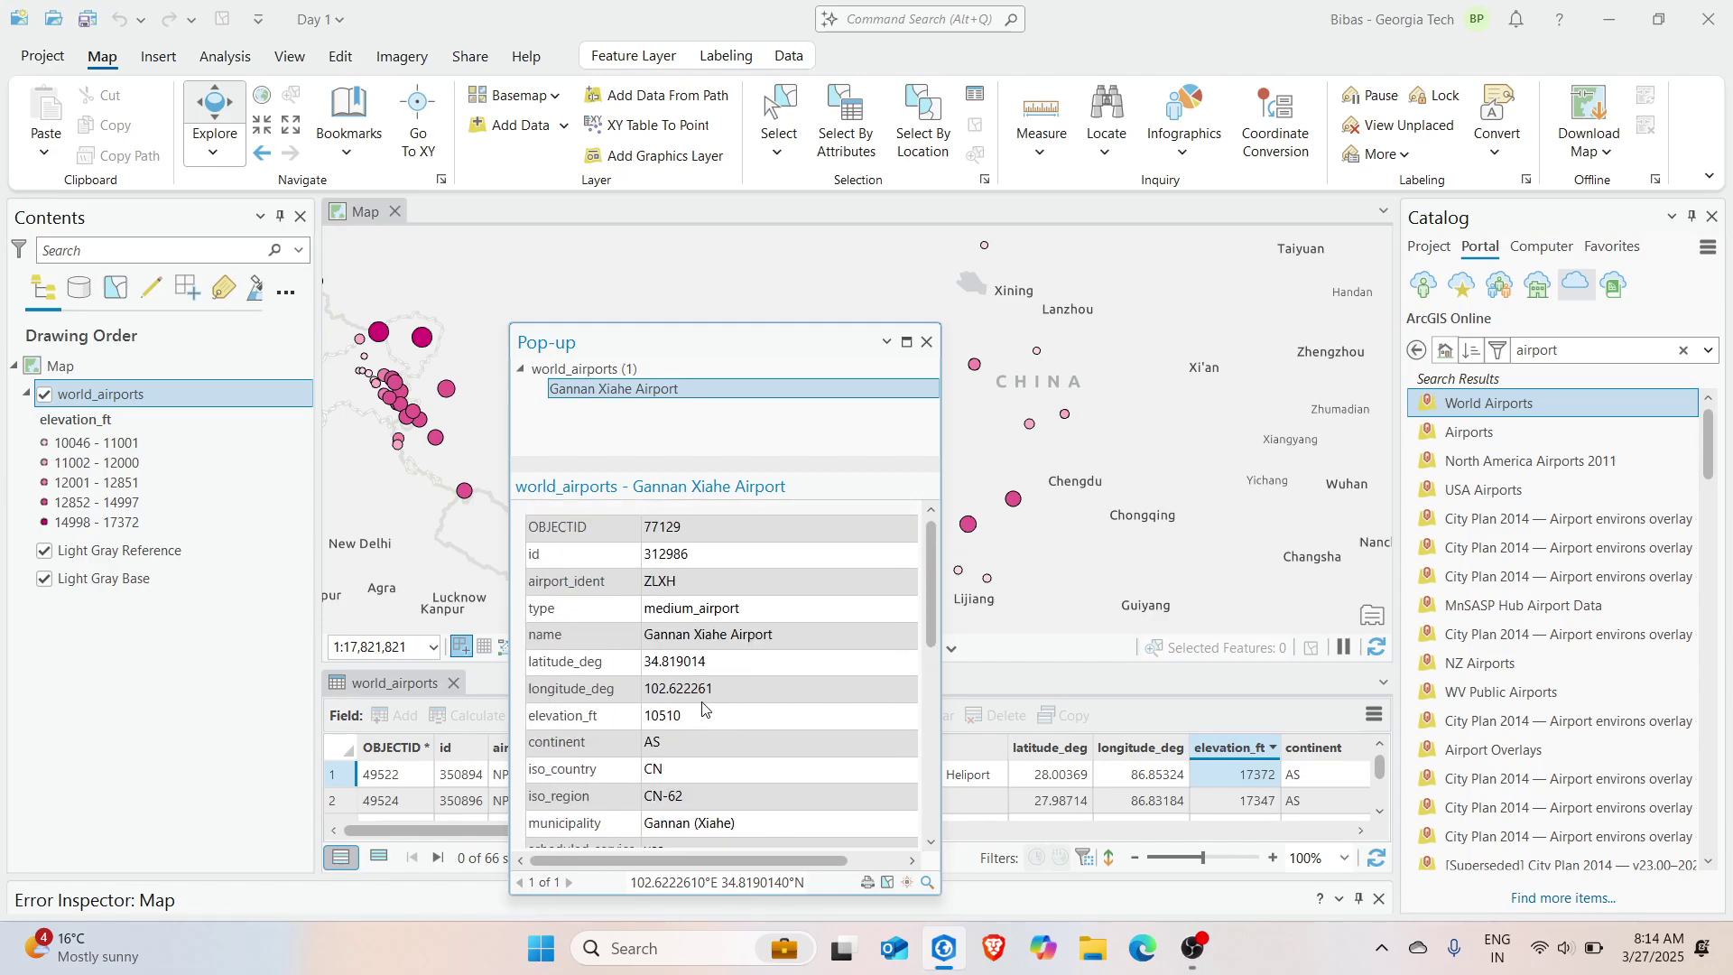
drag(651, 716, 727, 720)
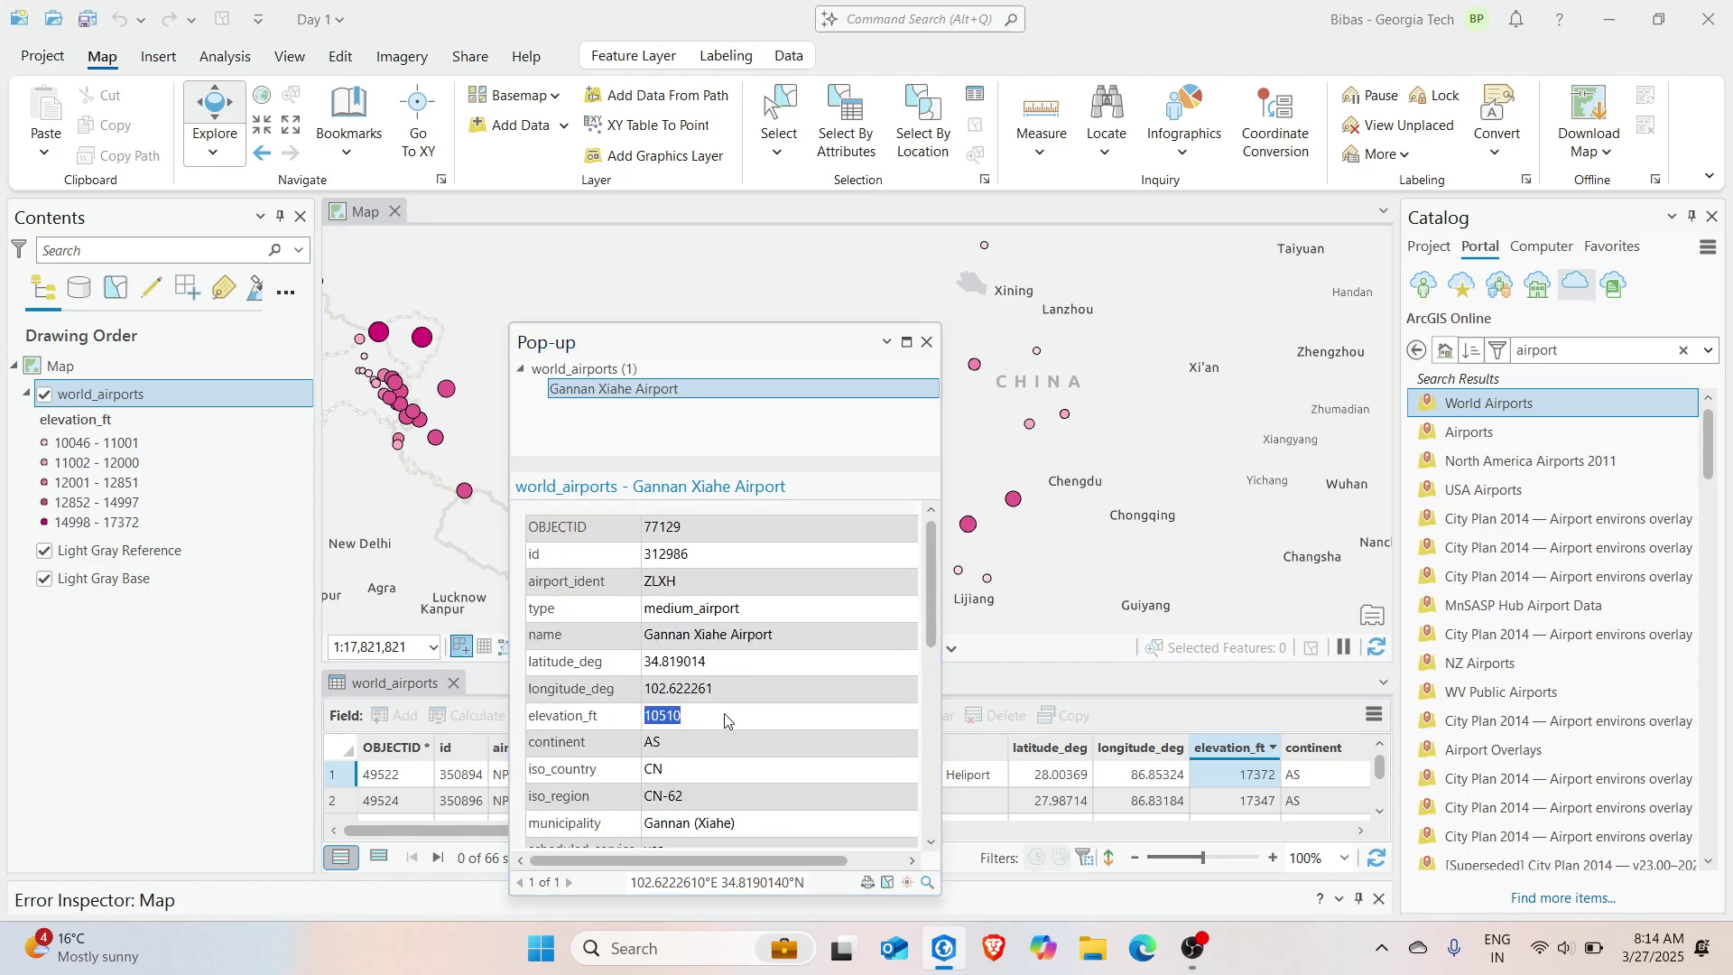
click(926, 343)
Check the elevation_ft attribute of Daocheng Yading Airport, north of Lijiang
drag(1010, 520, 1050, 496)
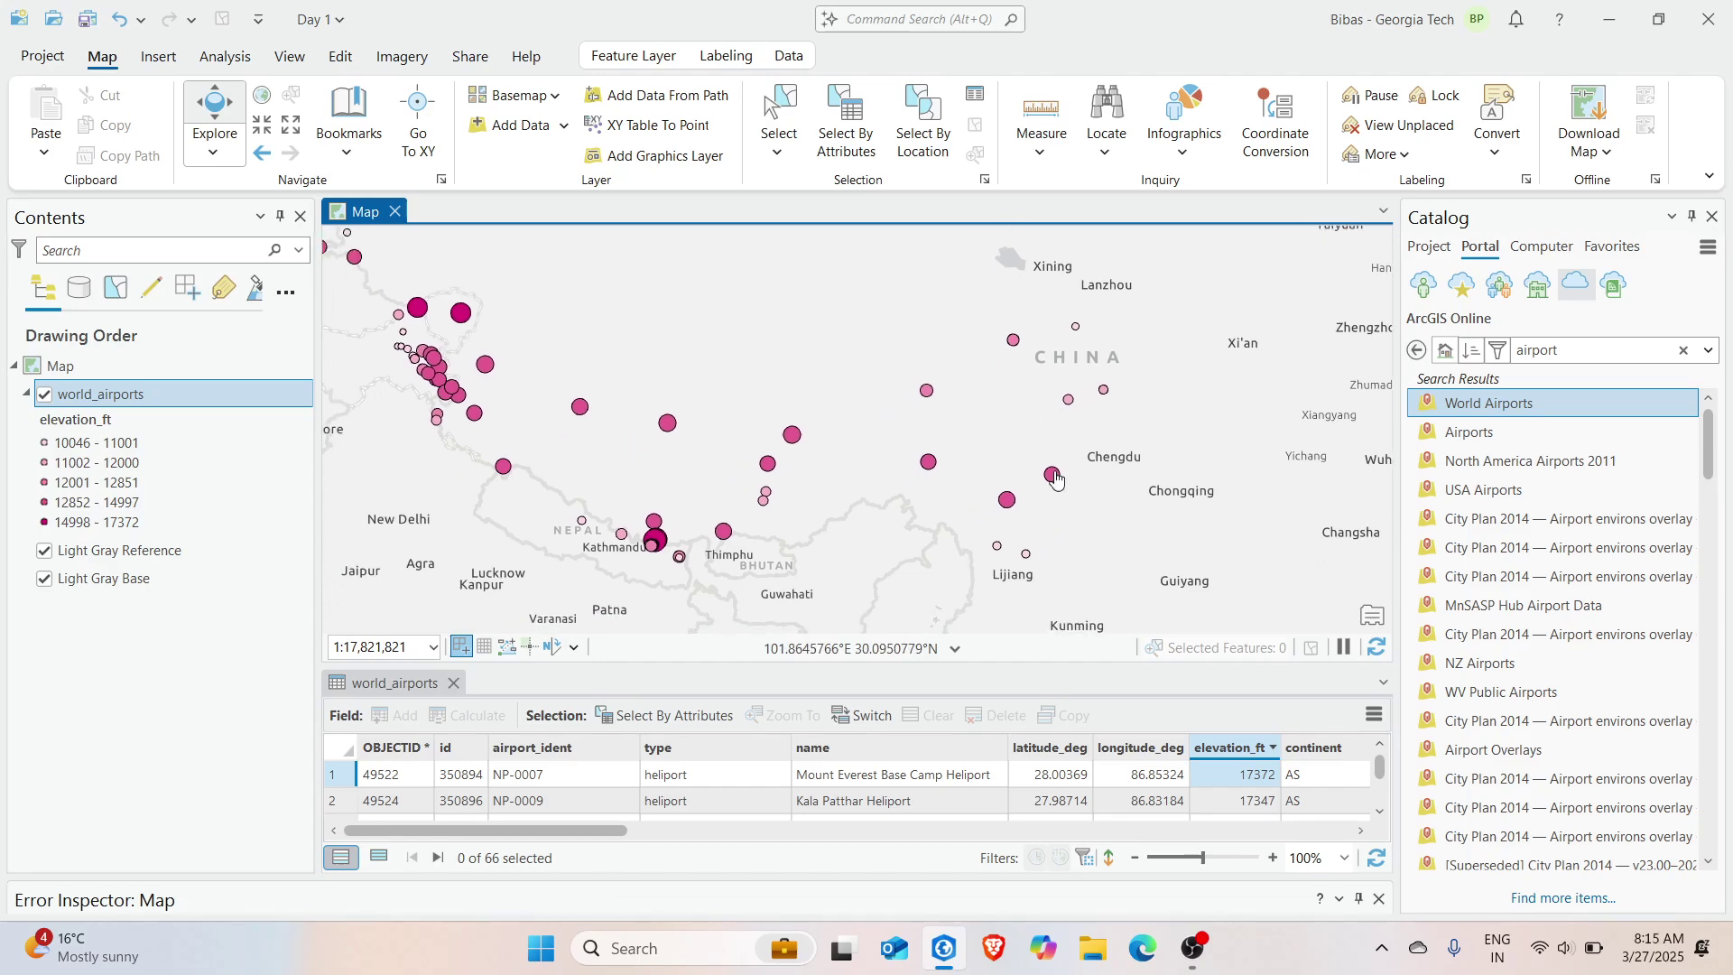
click(1007, 502)
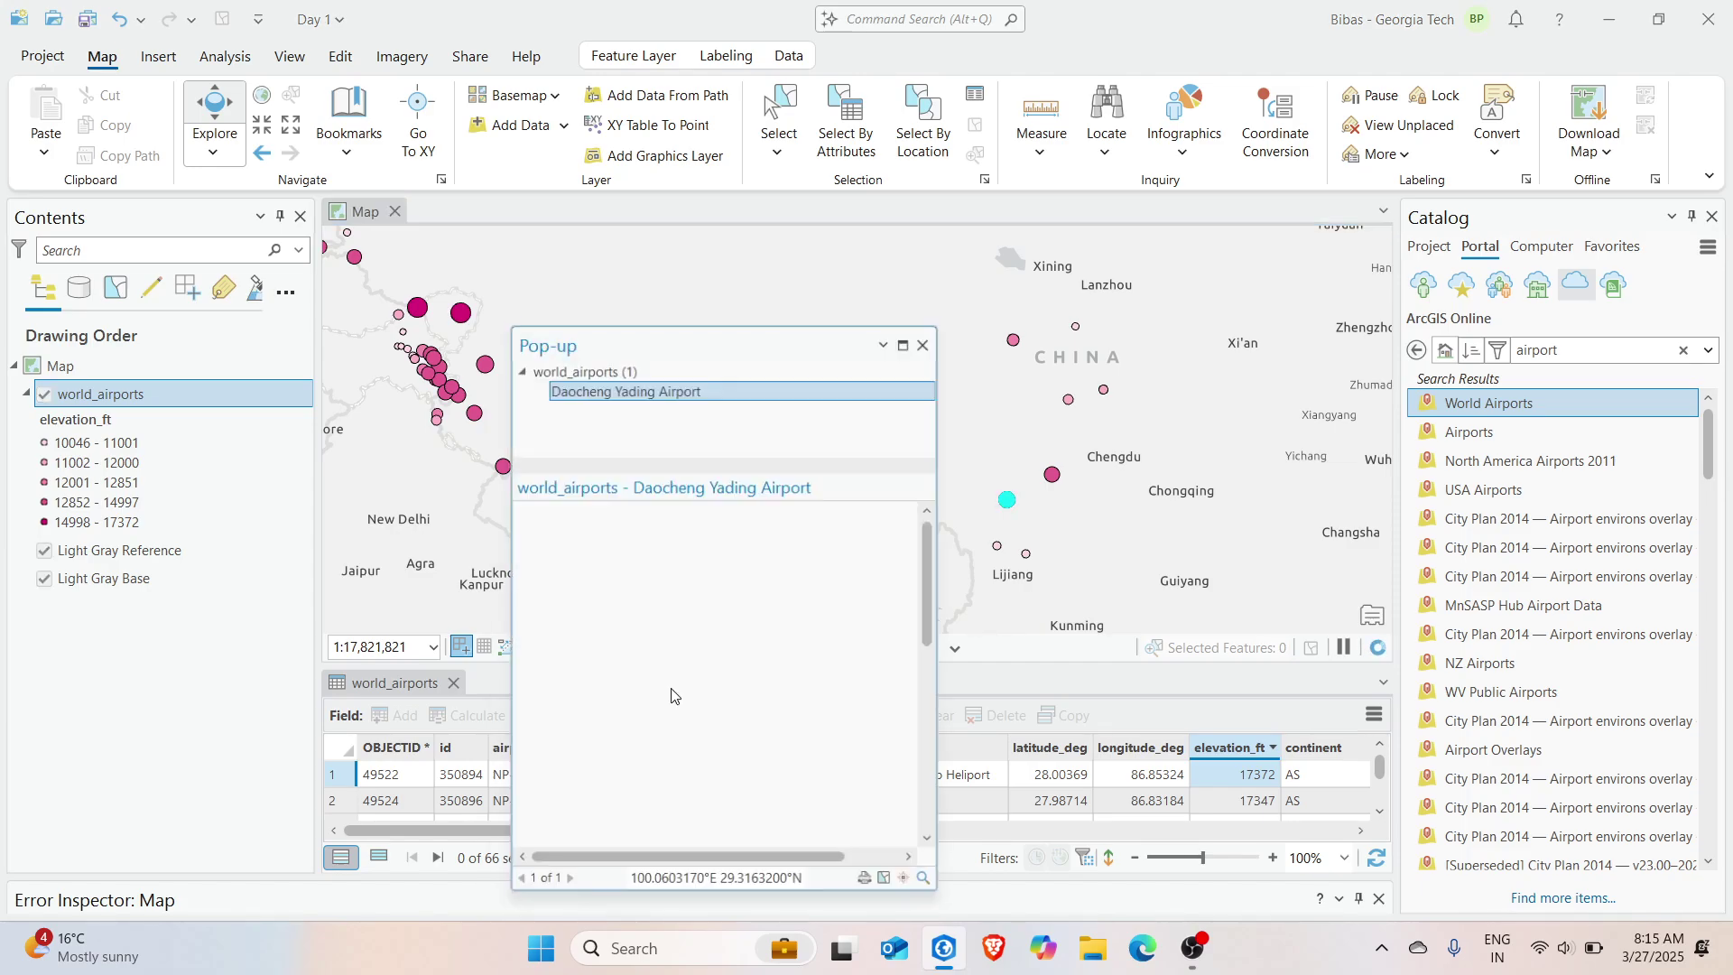
double_click(654, 715)
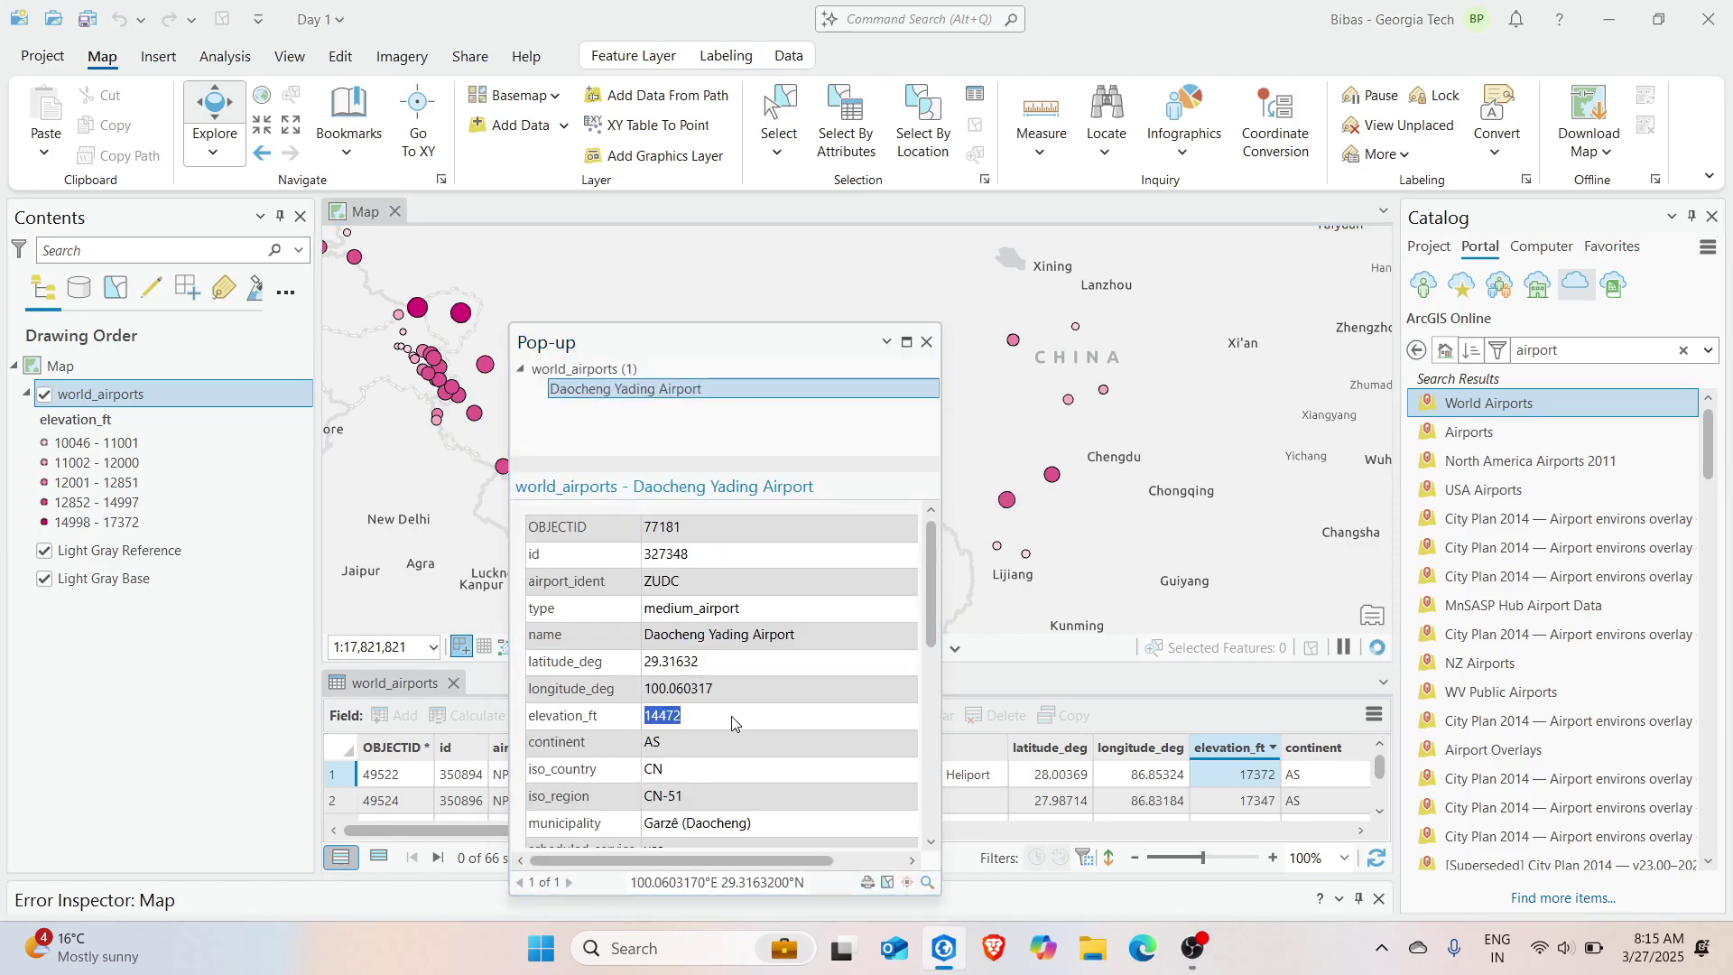
click(848, 461)
click(926, 341)
Center the map on the Himalayas and list the maps contained in the project
drag(716, 474, 878, 511)
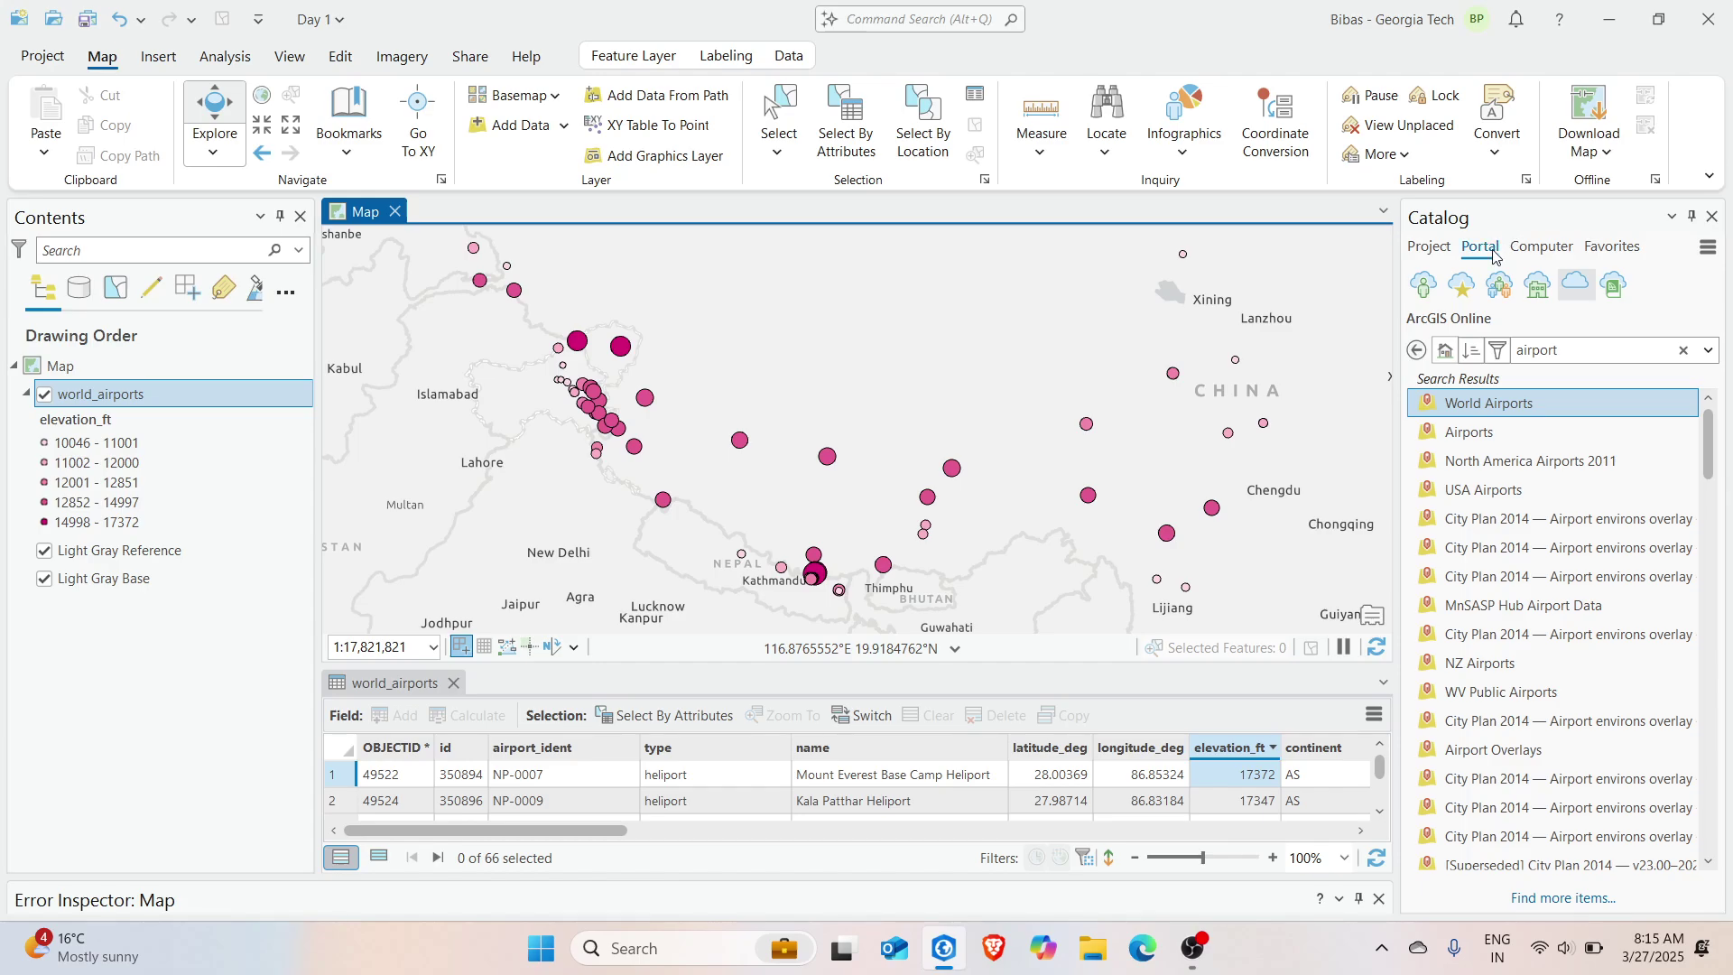
click(1431, 248)
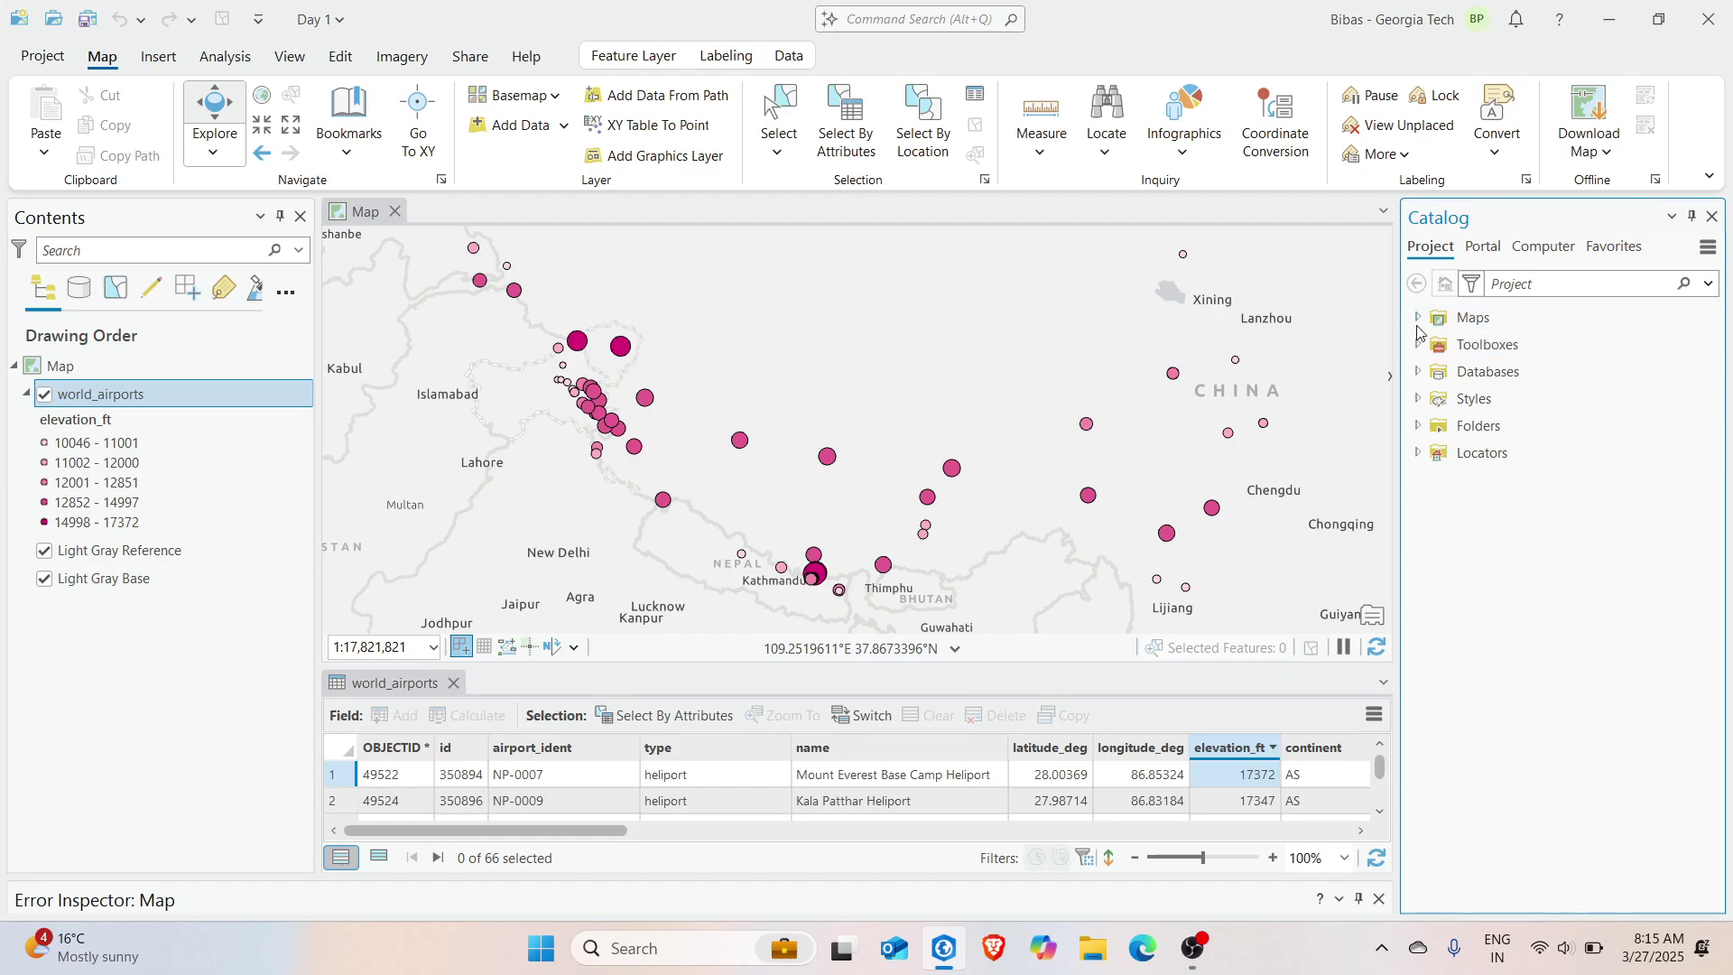
click(1418, 318)
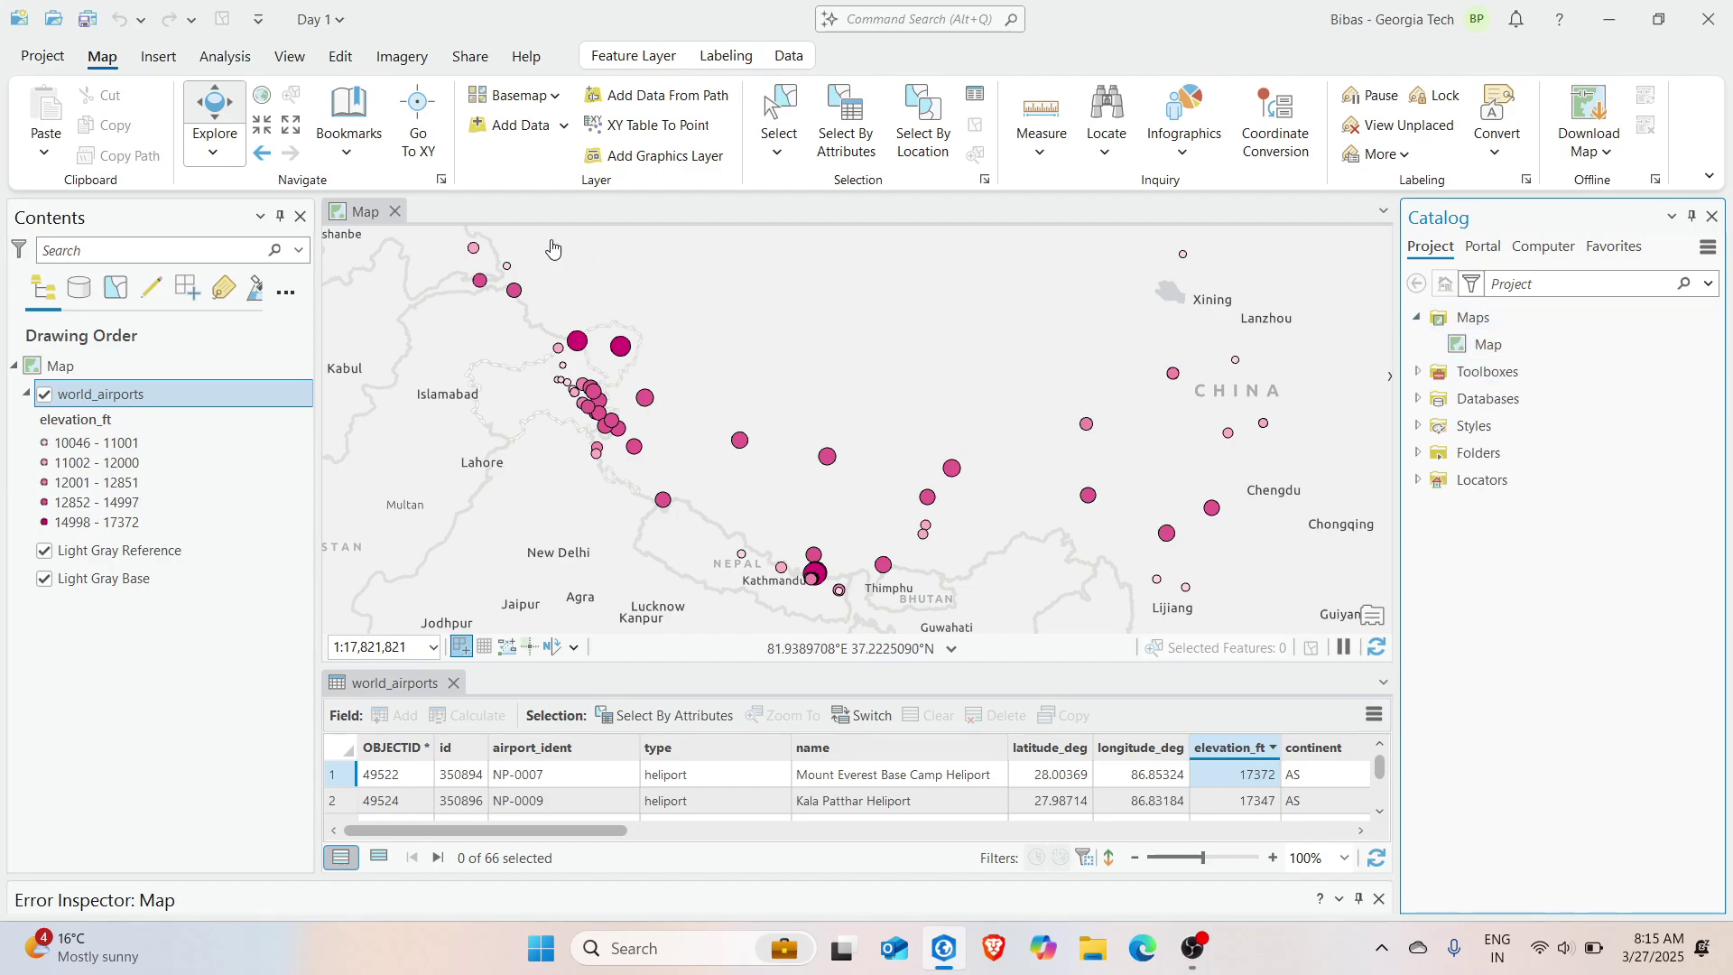
List the project's databases and look for contents inside the Day 1.gdb geodatabase
drag(984, 370, 1012, 391)
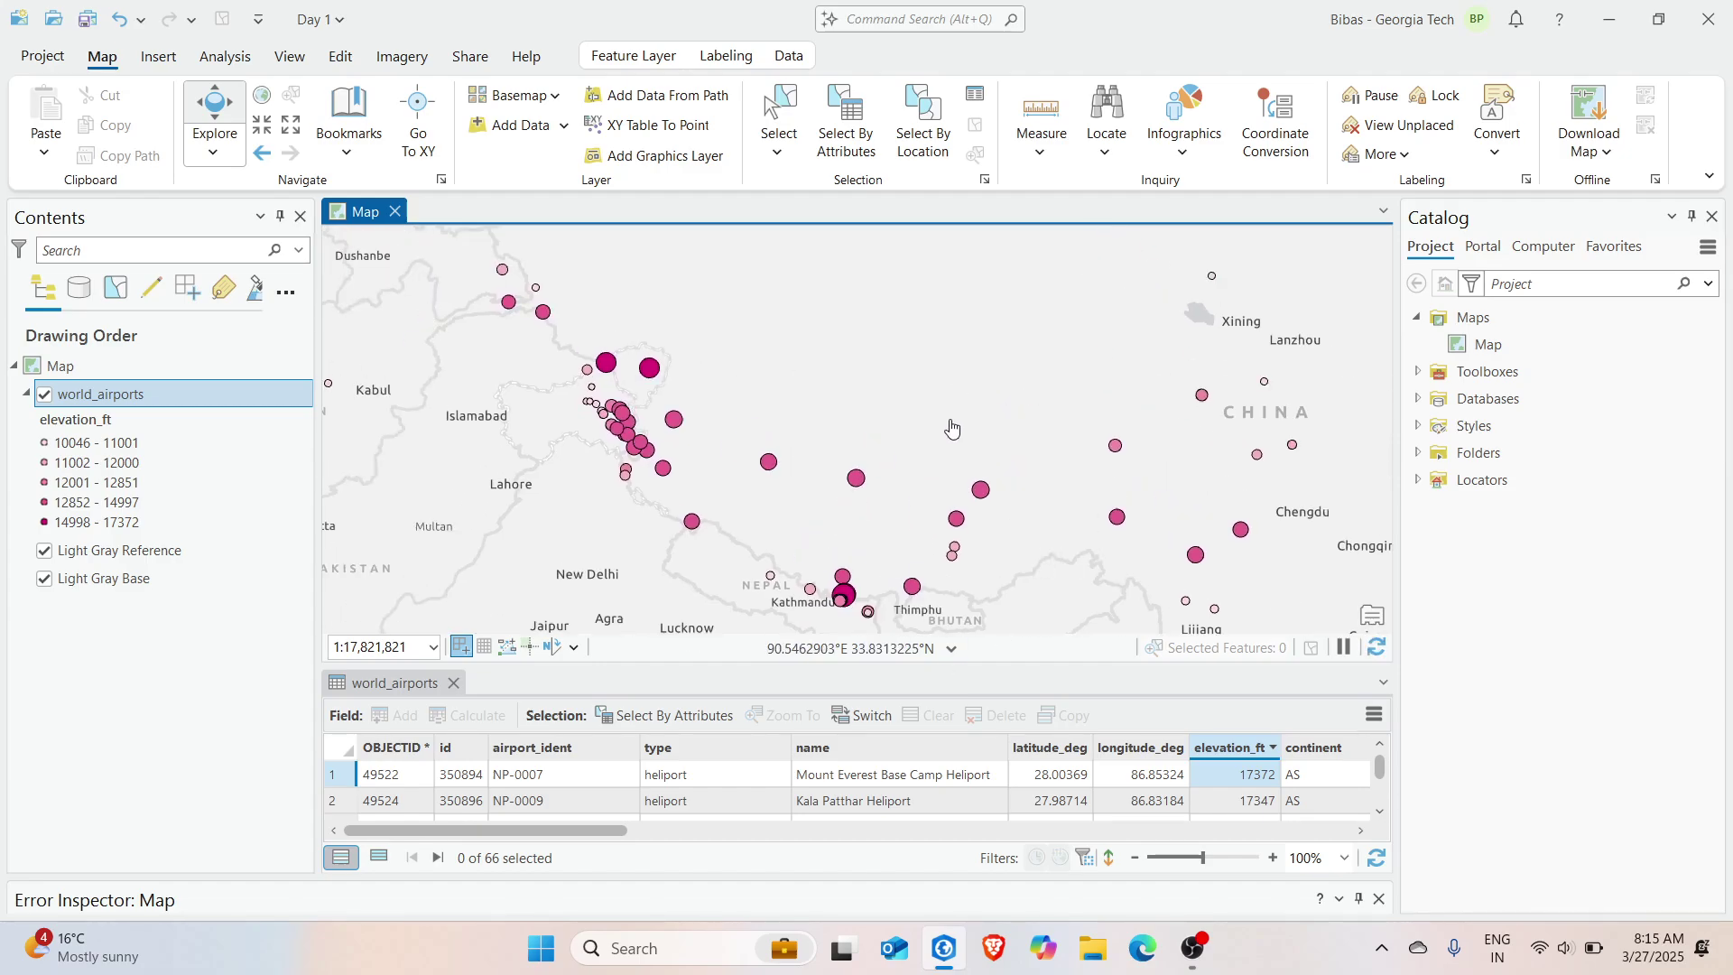
click(1416, 373)
click(1417, 374)
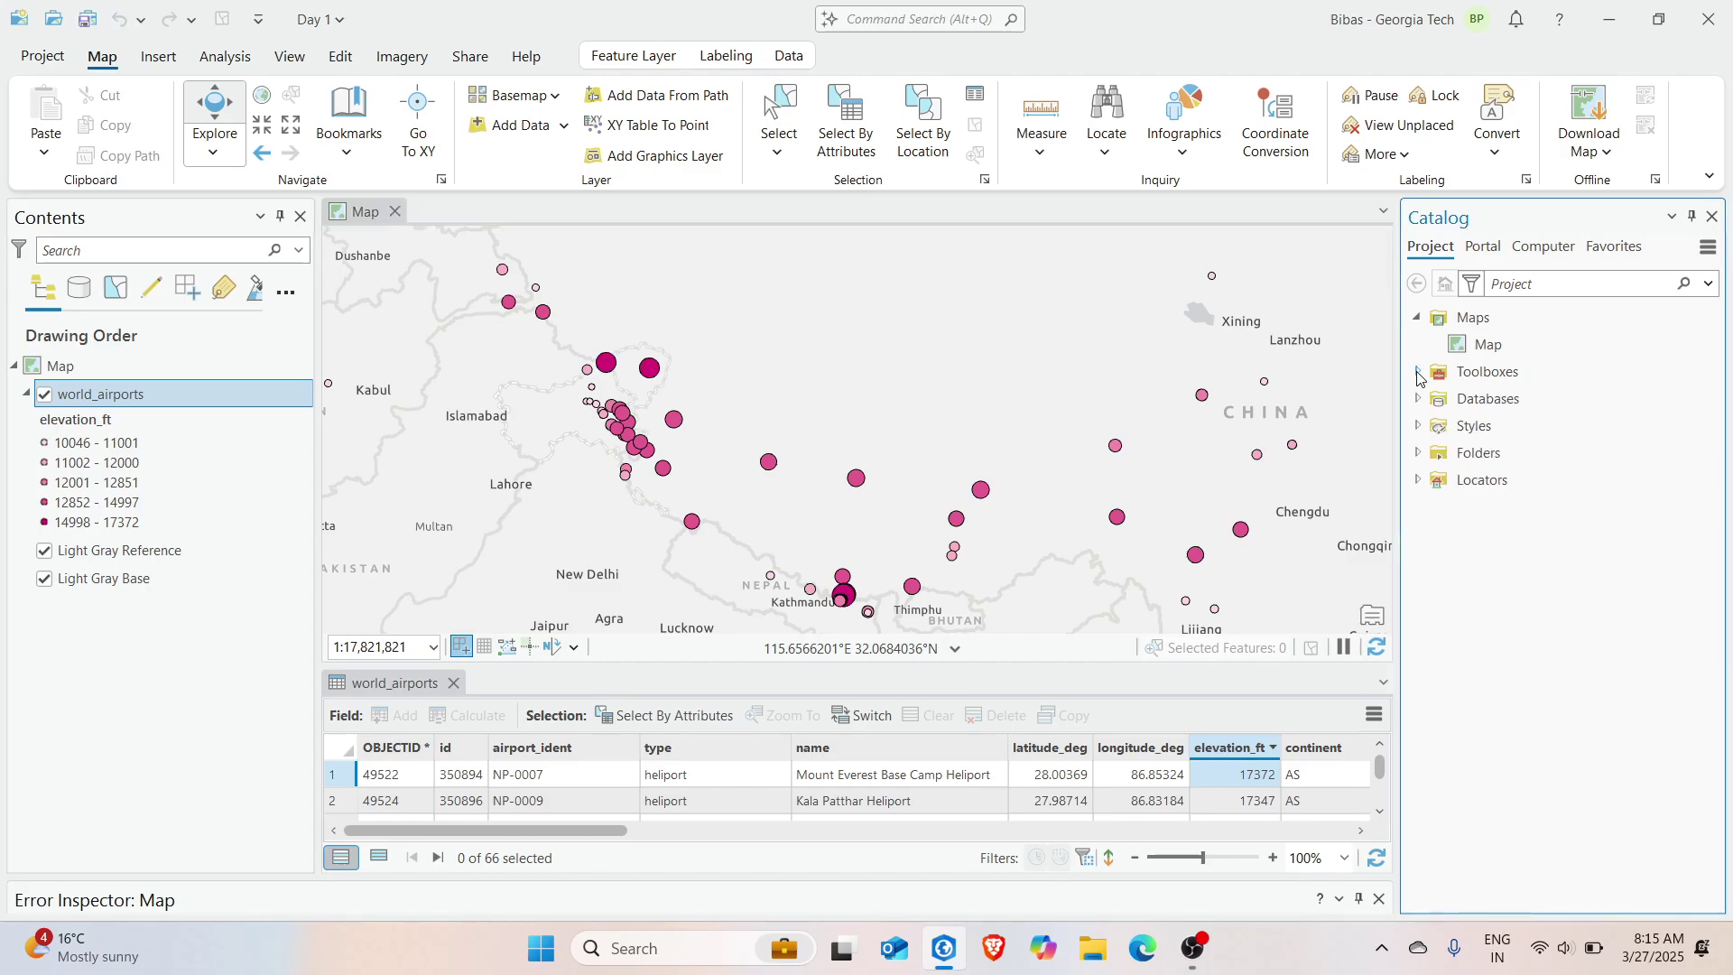
click(1417, 400)
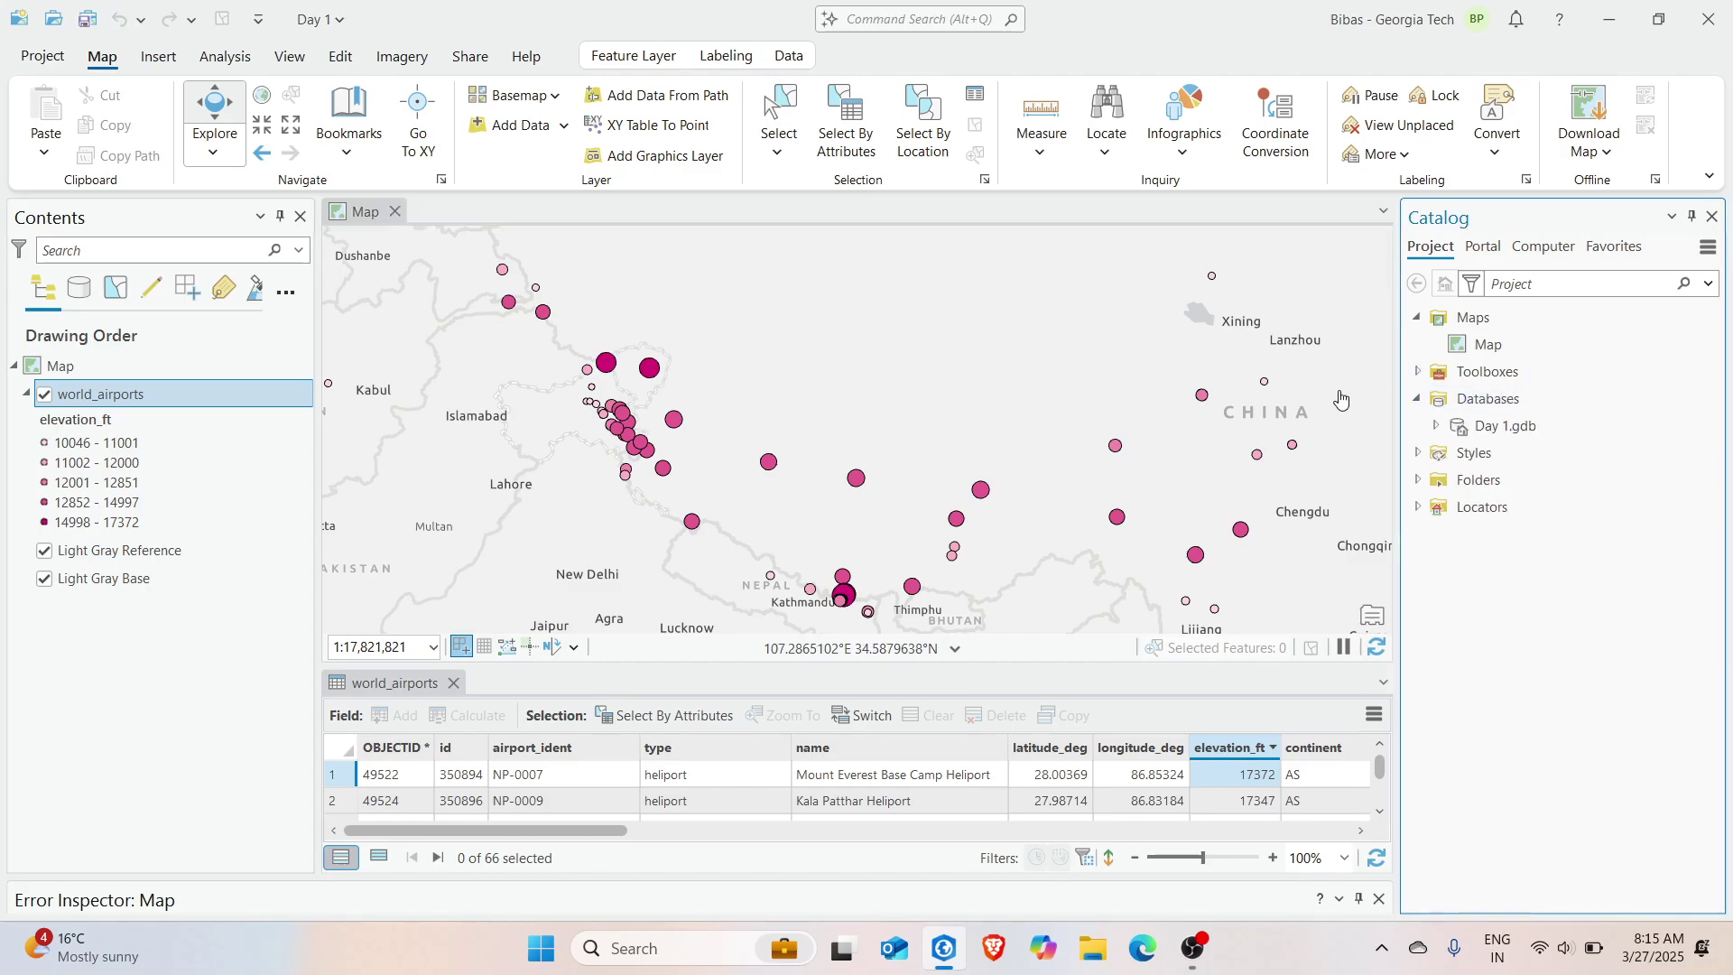
drag(1049, 474, 914, 394)
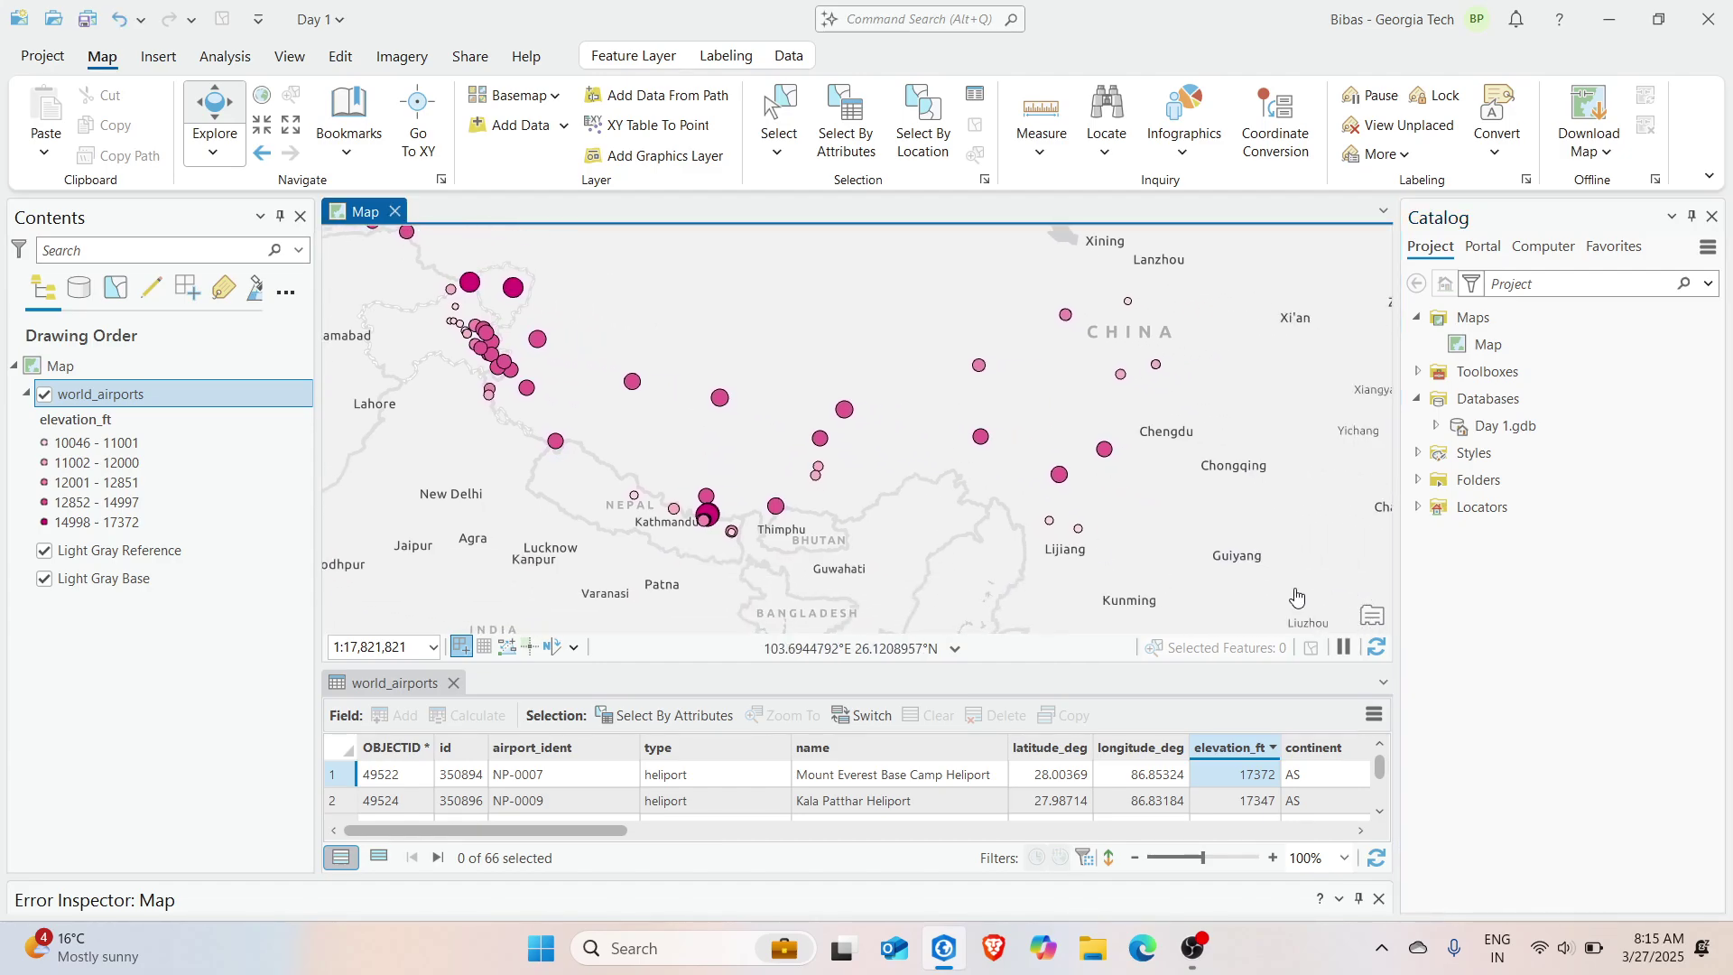
click(1438, 435)
click(1444, 431)
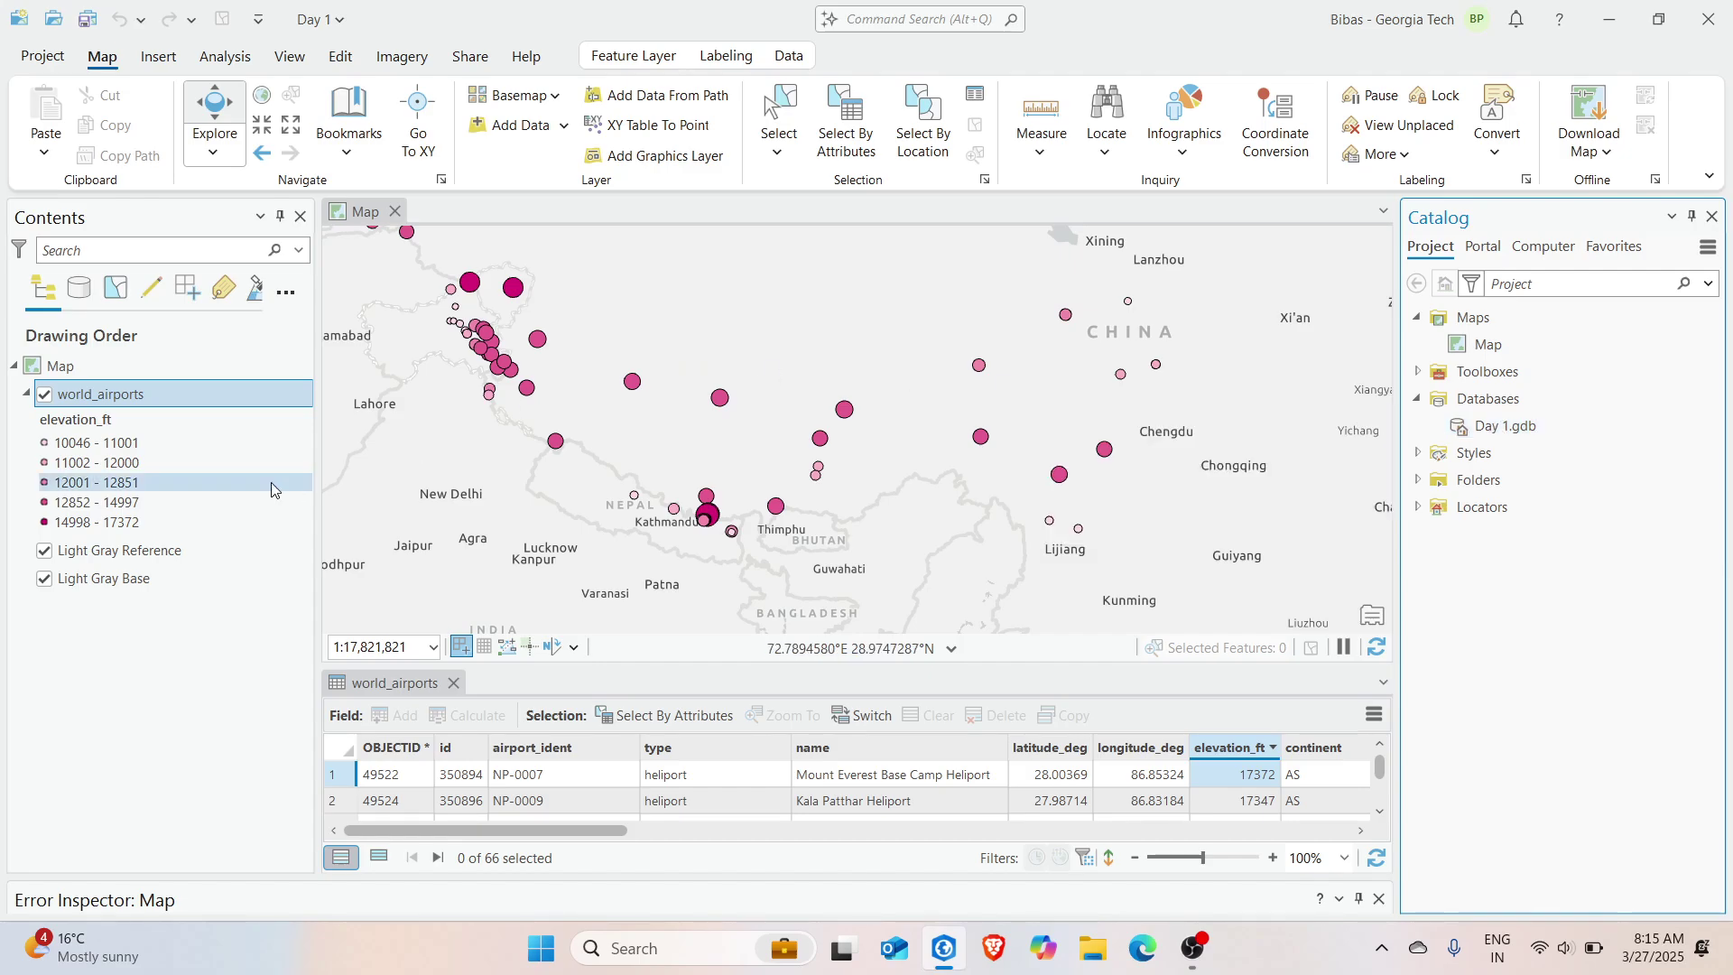
click(120, 404)
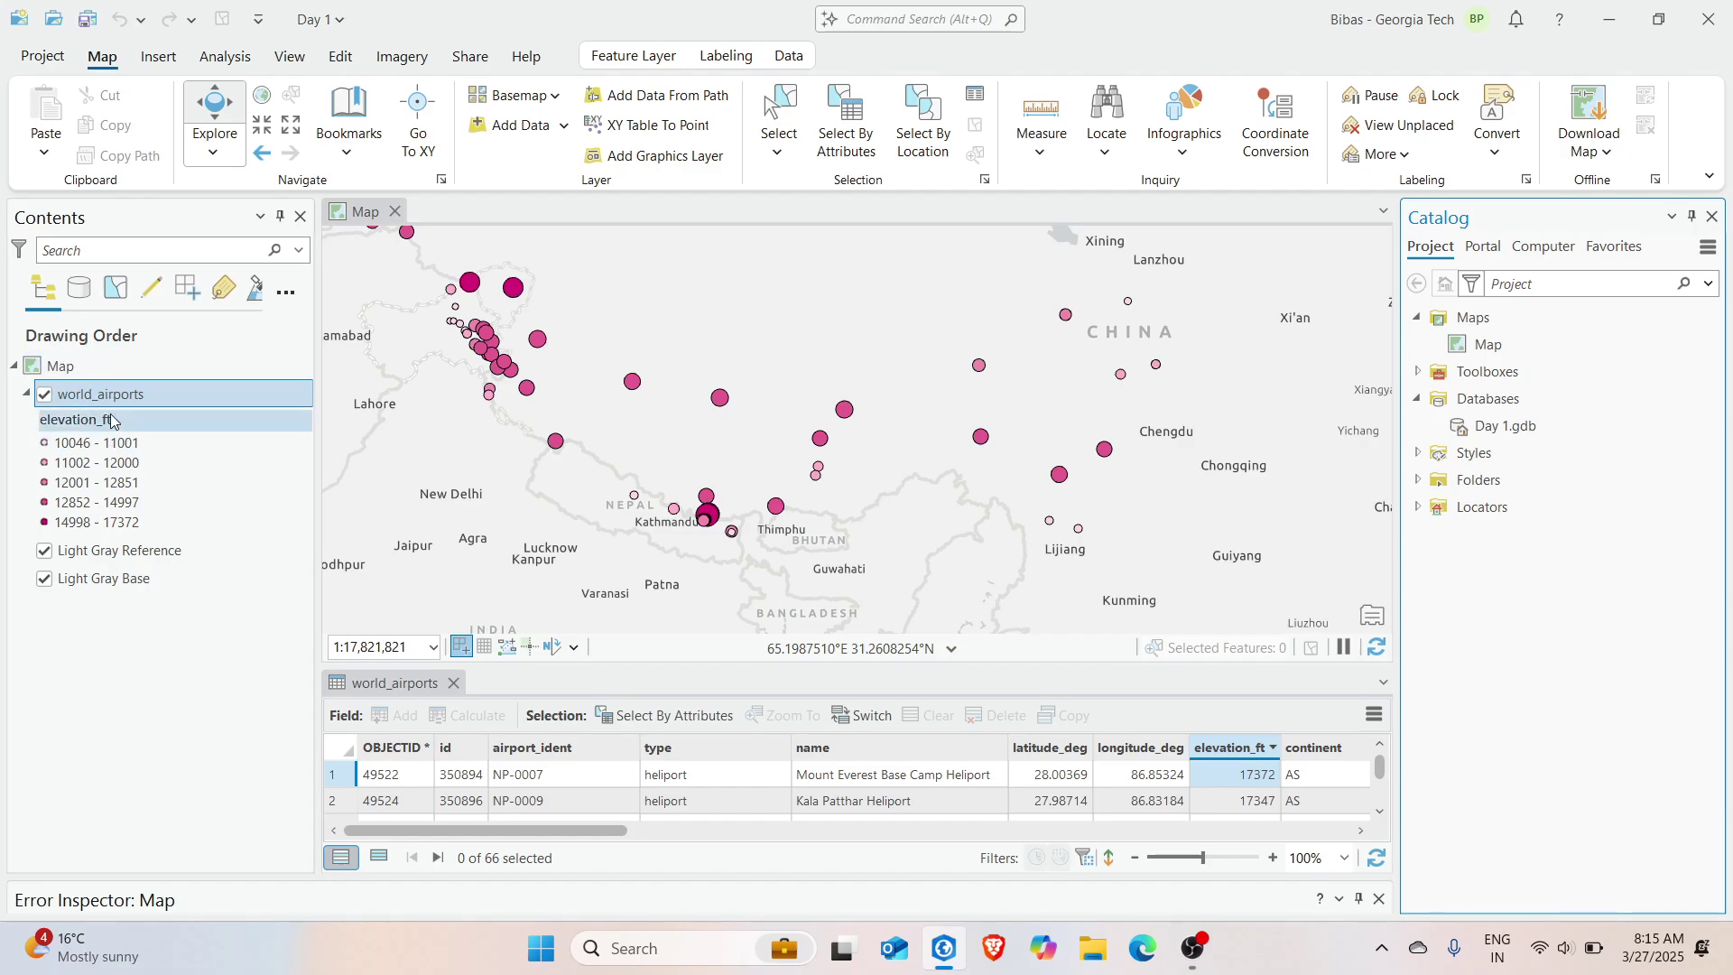
drag(1127, 462, 1118, 500)
drag(581, 403, 668, 456)
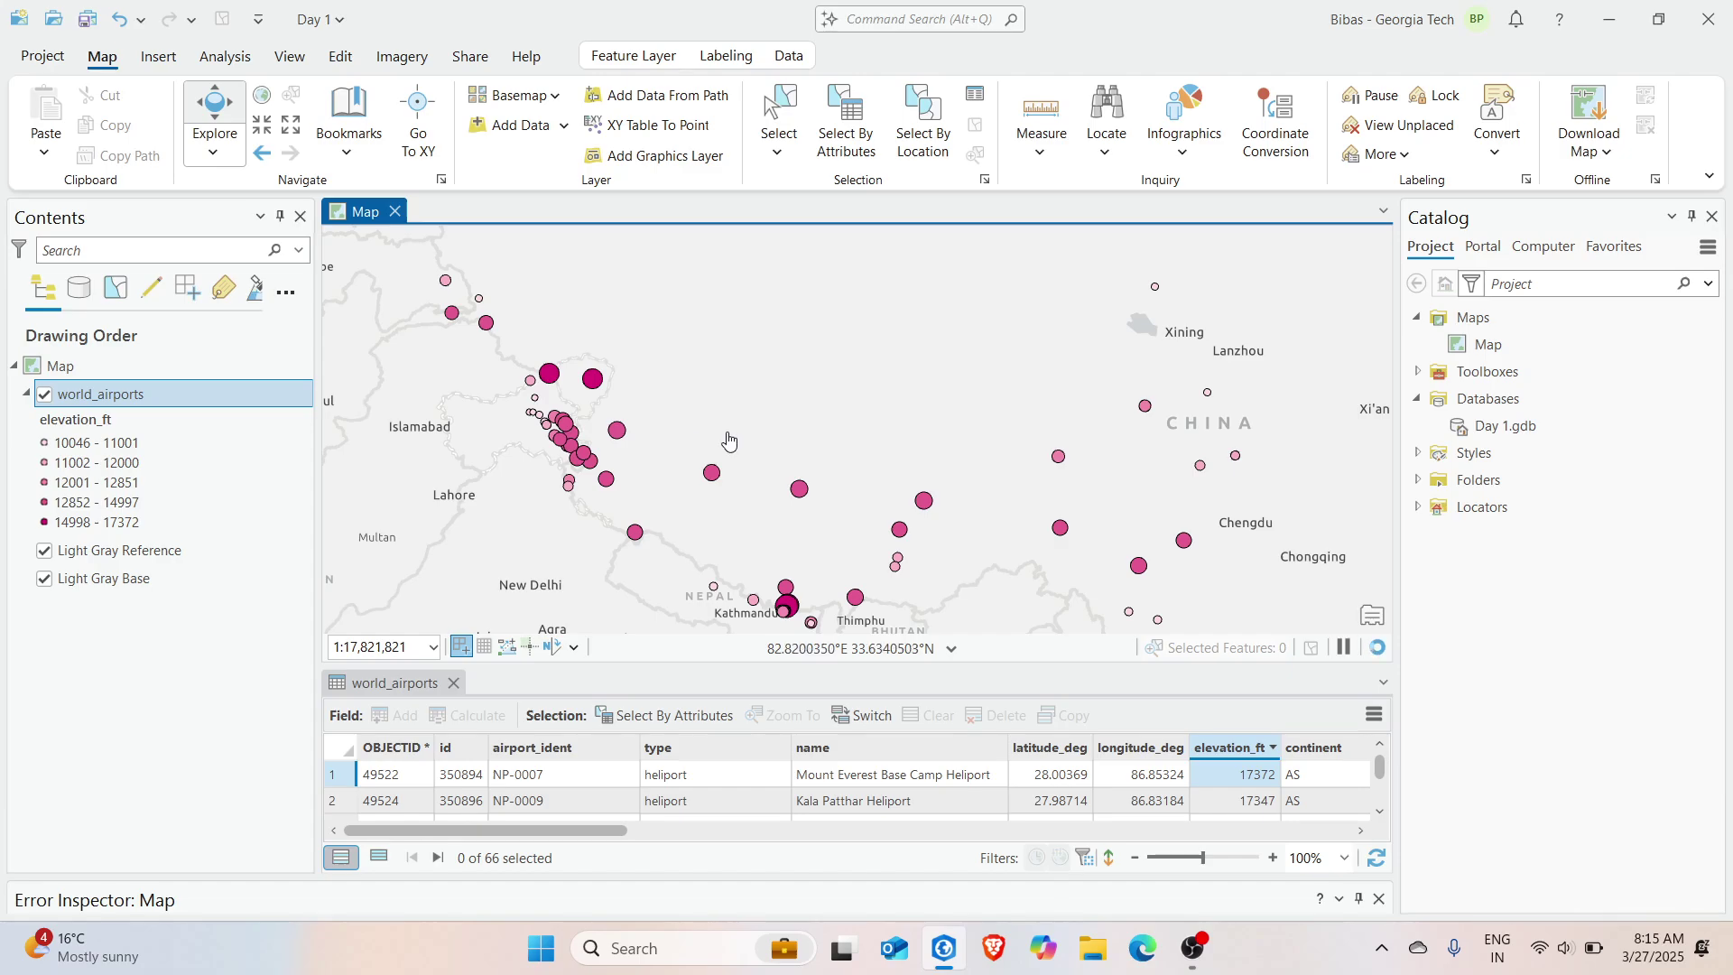
Set up a feature class import into the Day 1.gdb geodatabase with world_airports as the input features
click(1490, 433)
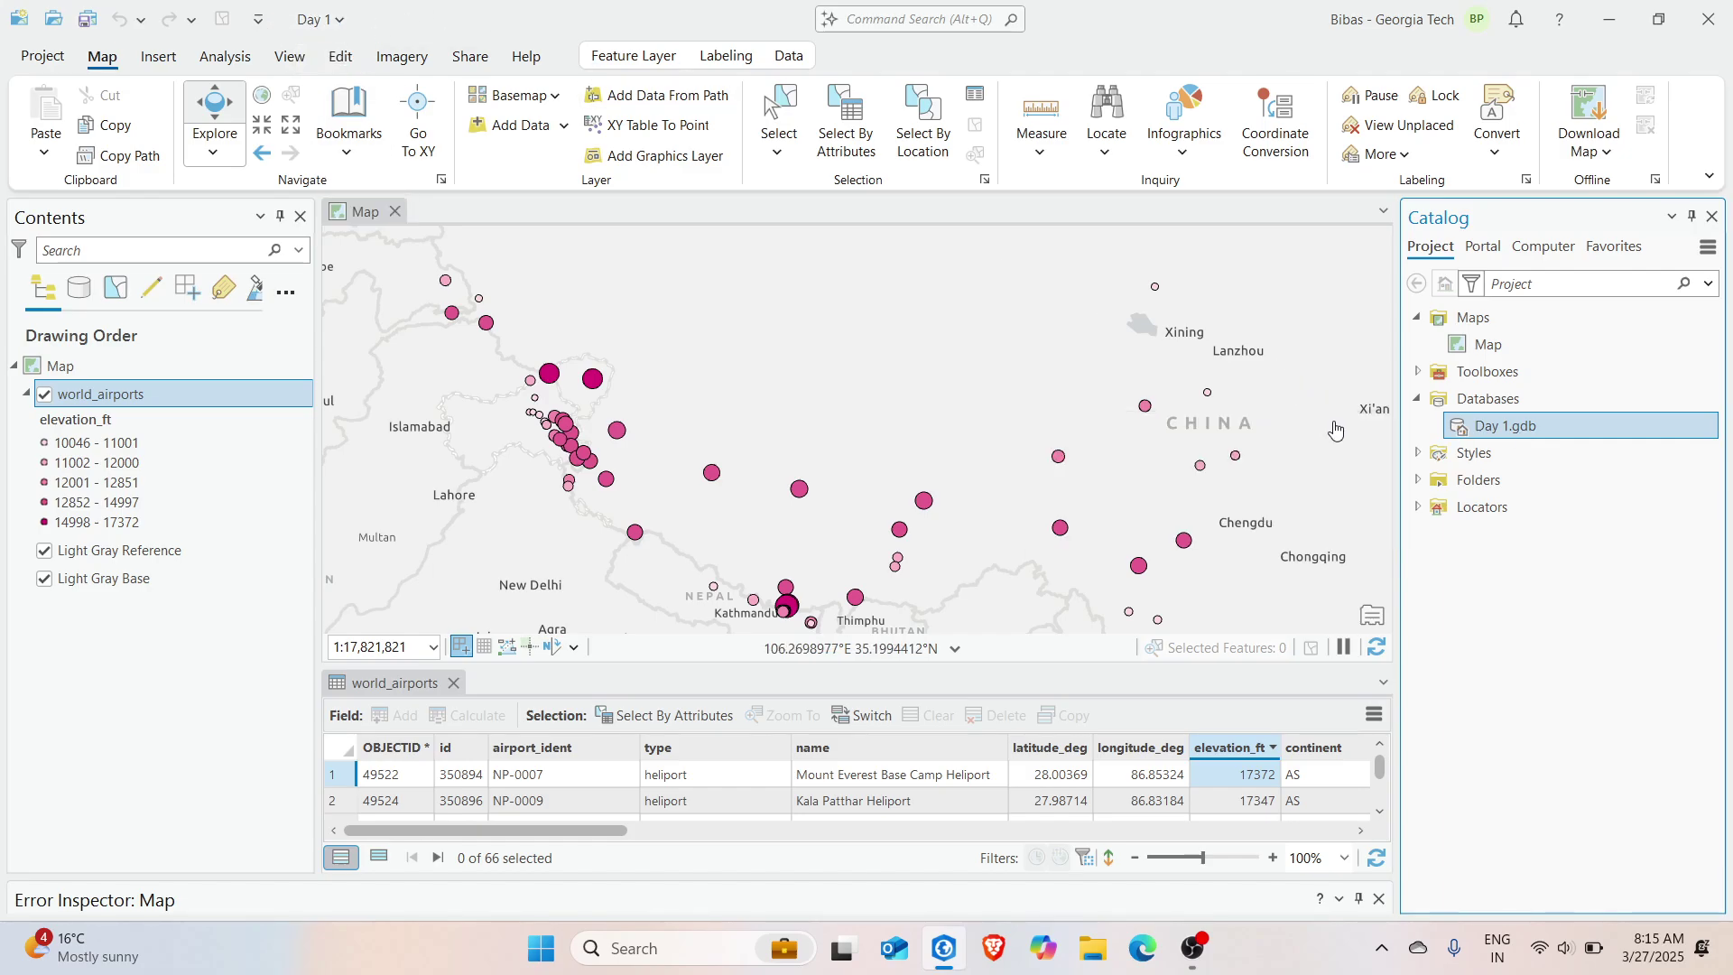
right_click(1525, 426)
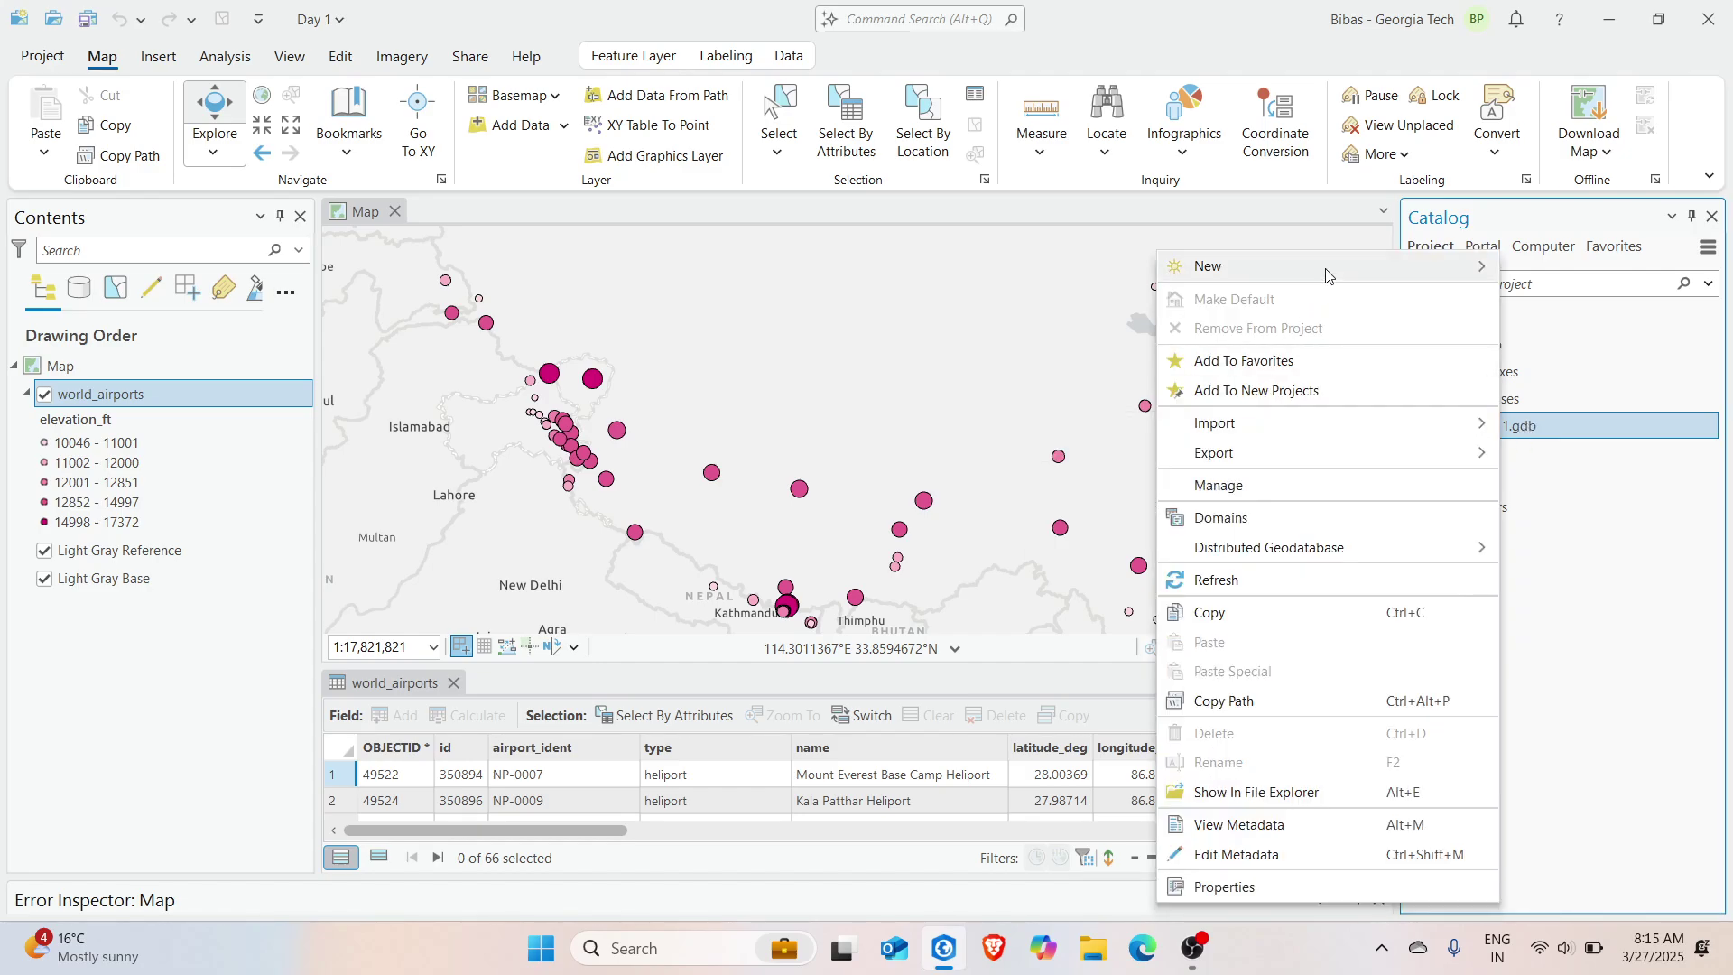
mouse_move(1328, 430)
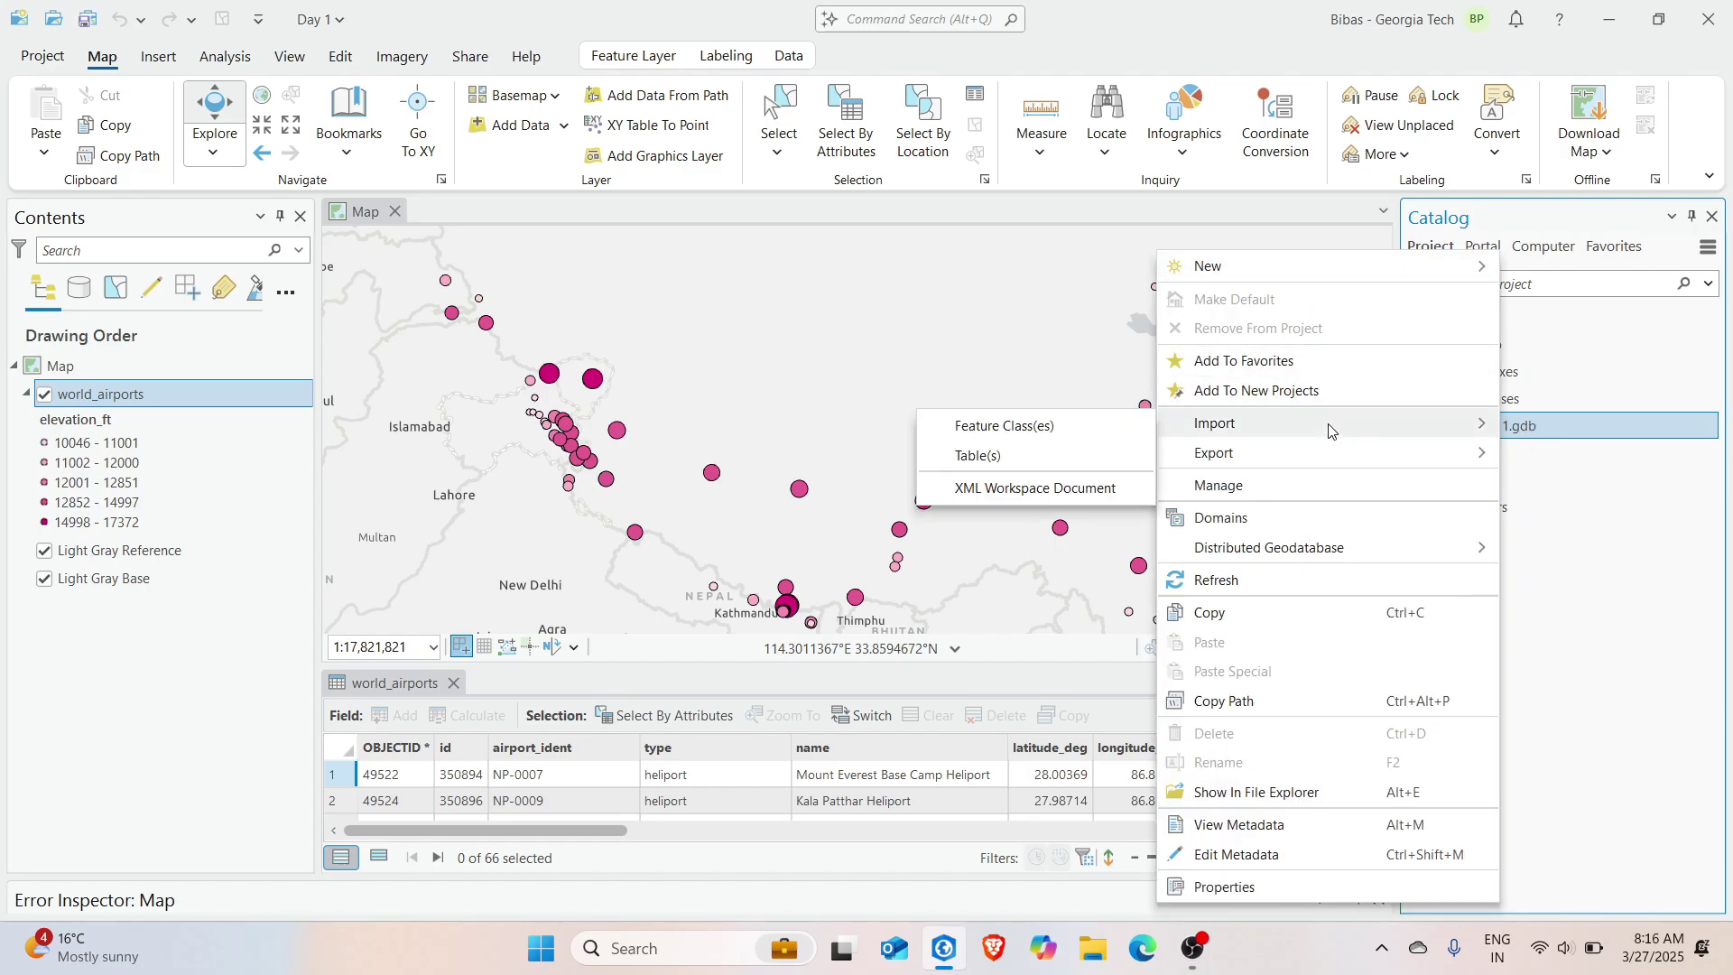
click(986, 432)
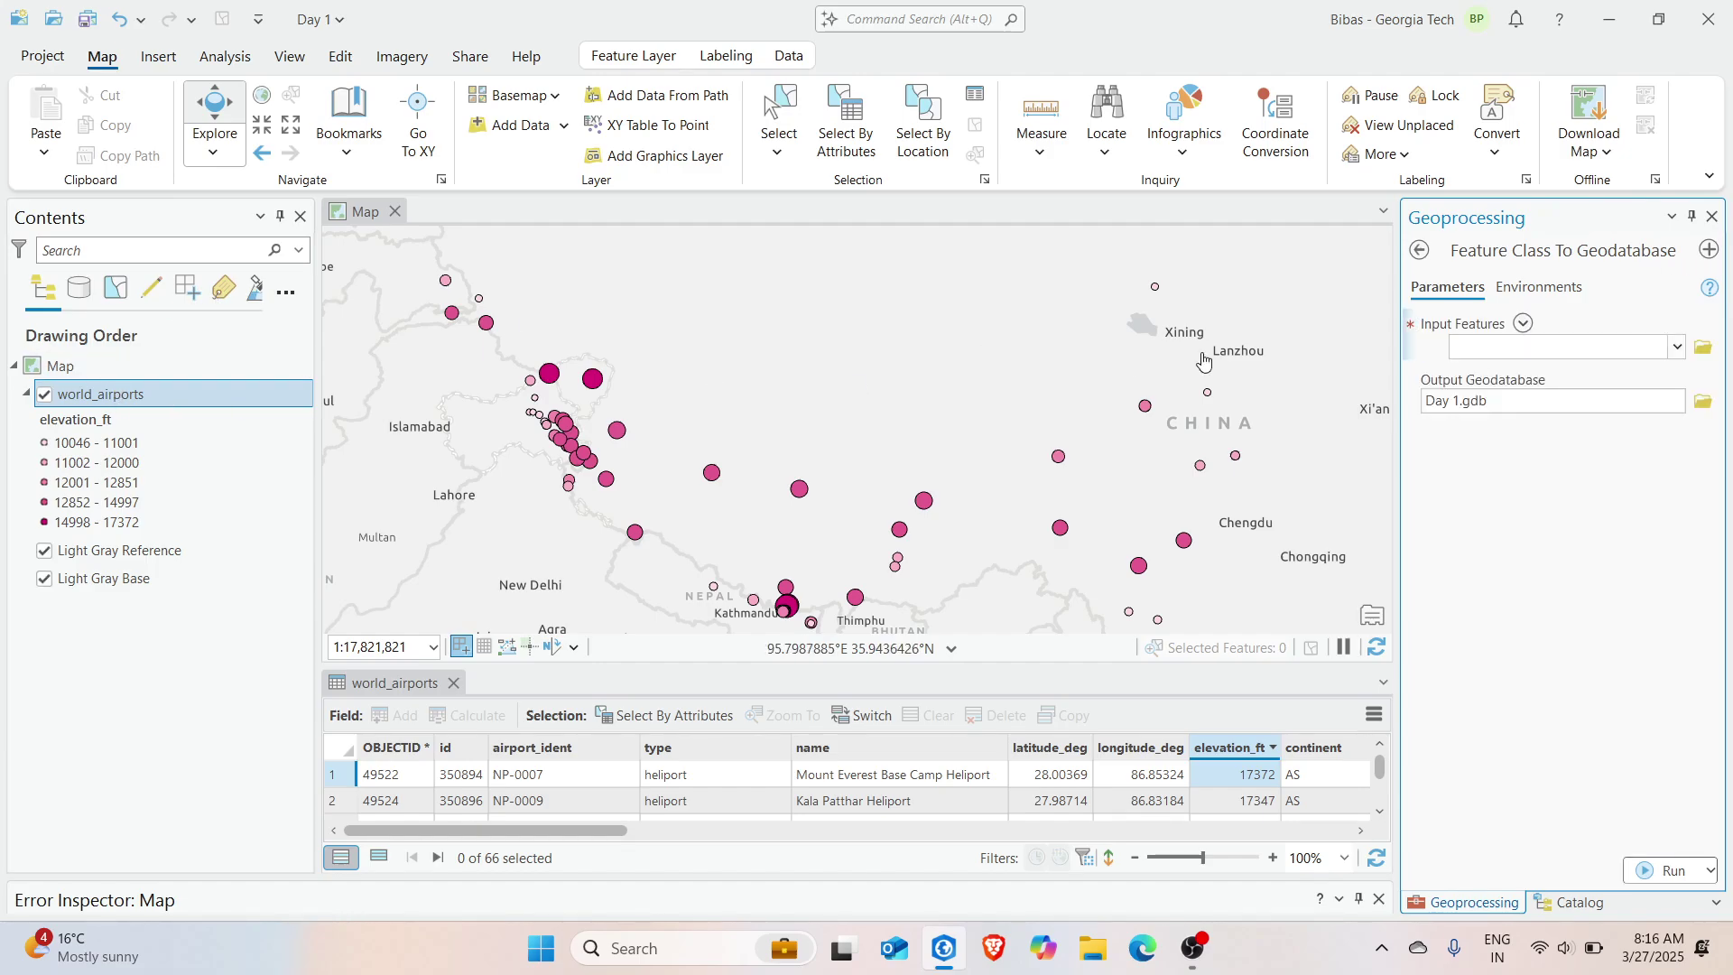
click(1679, 349)
click(1545, 380)
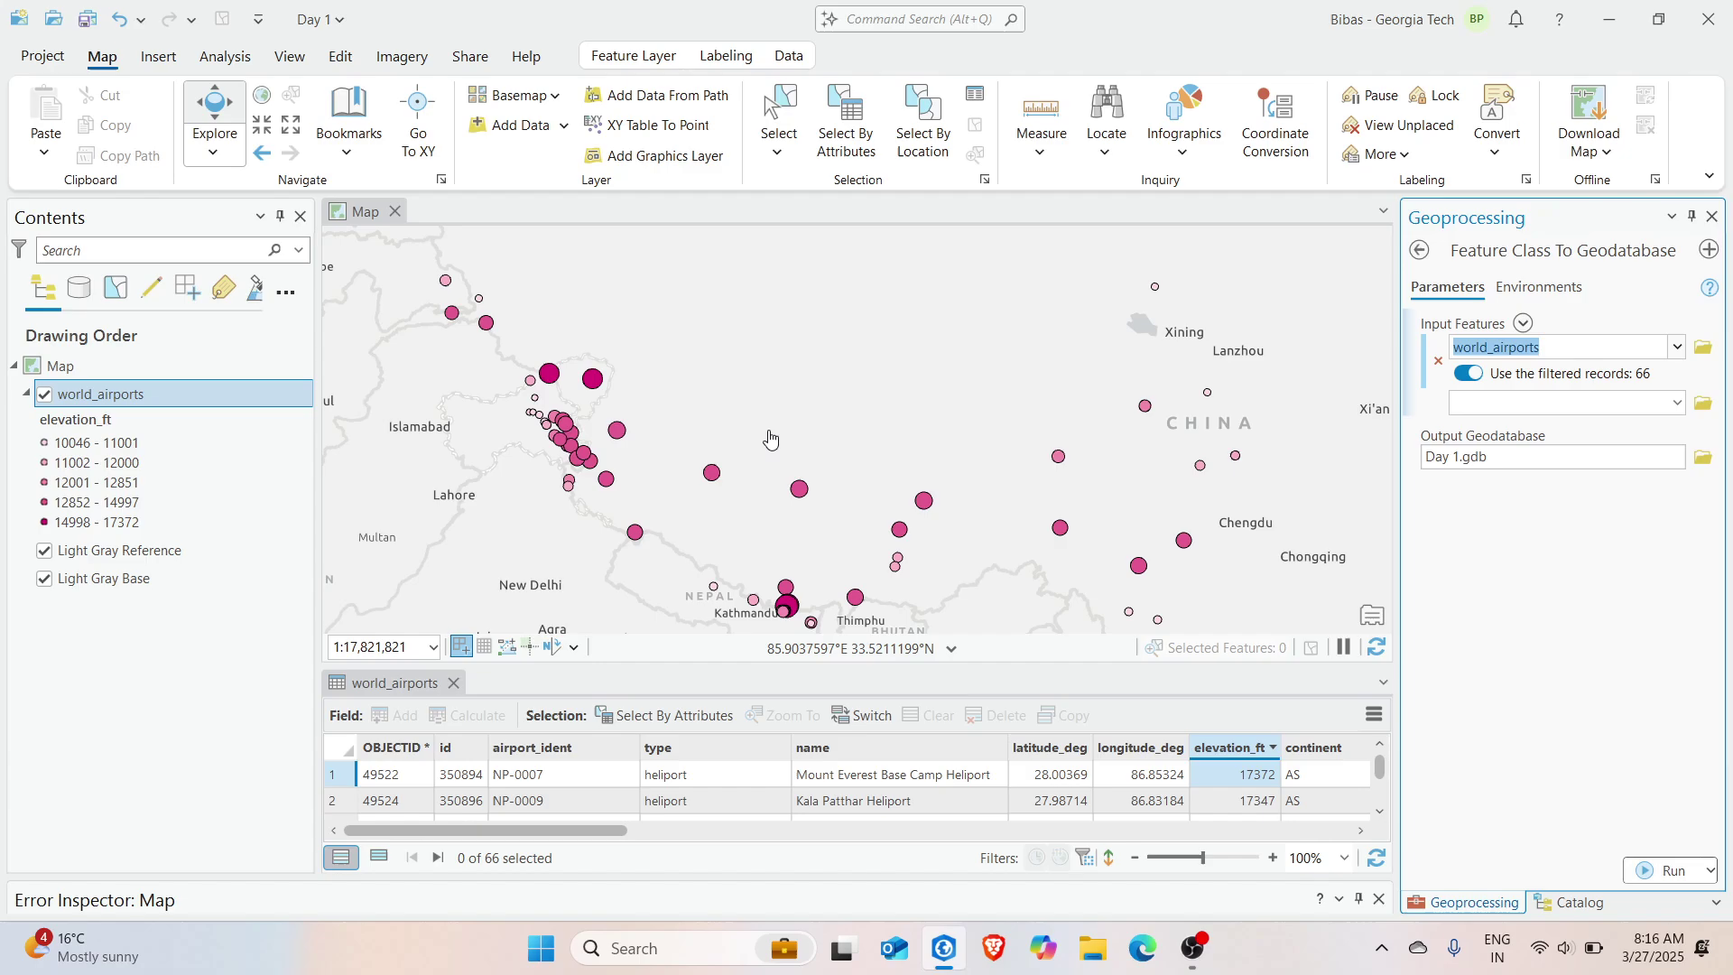
Turn off the use of filtered records for world_airports and run the Feature Class To Geodatabase conversion
scroll(770, 430, down, 2)
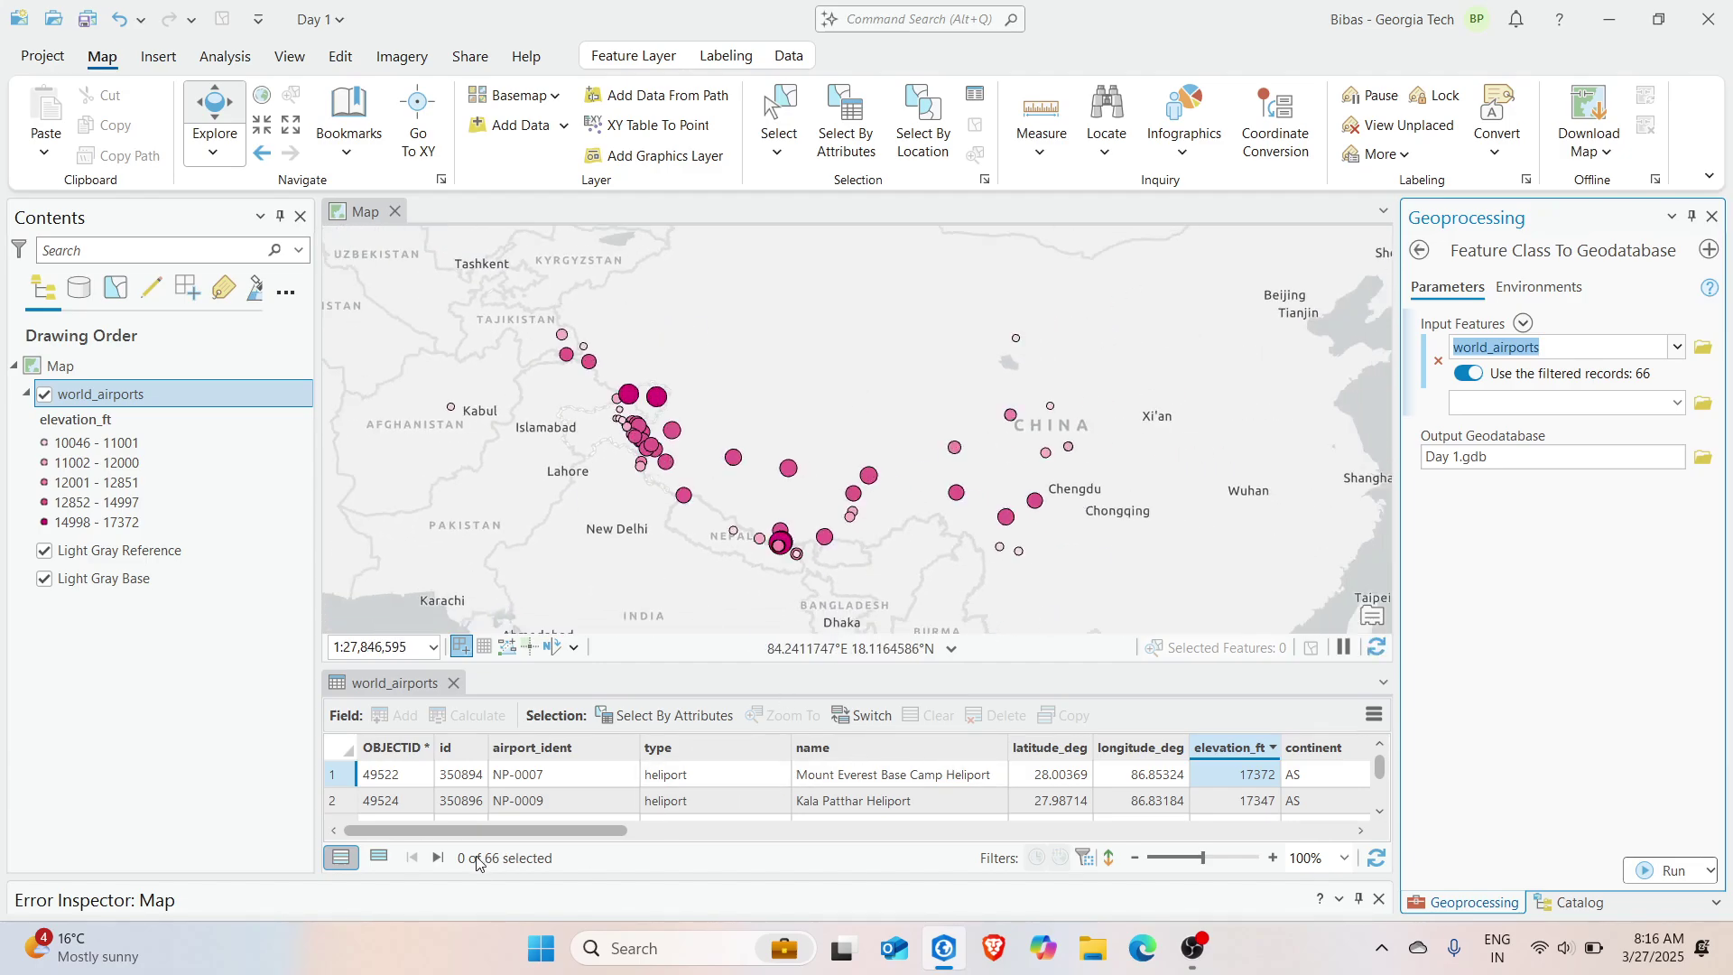
scroll(830, 449, down, 2)
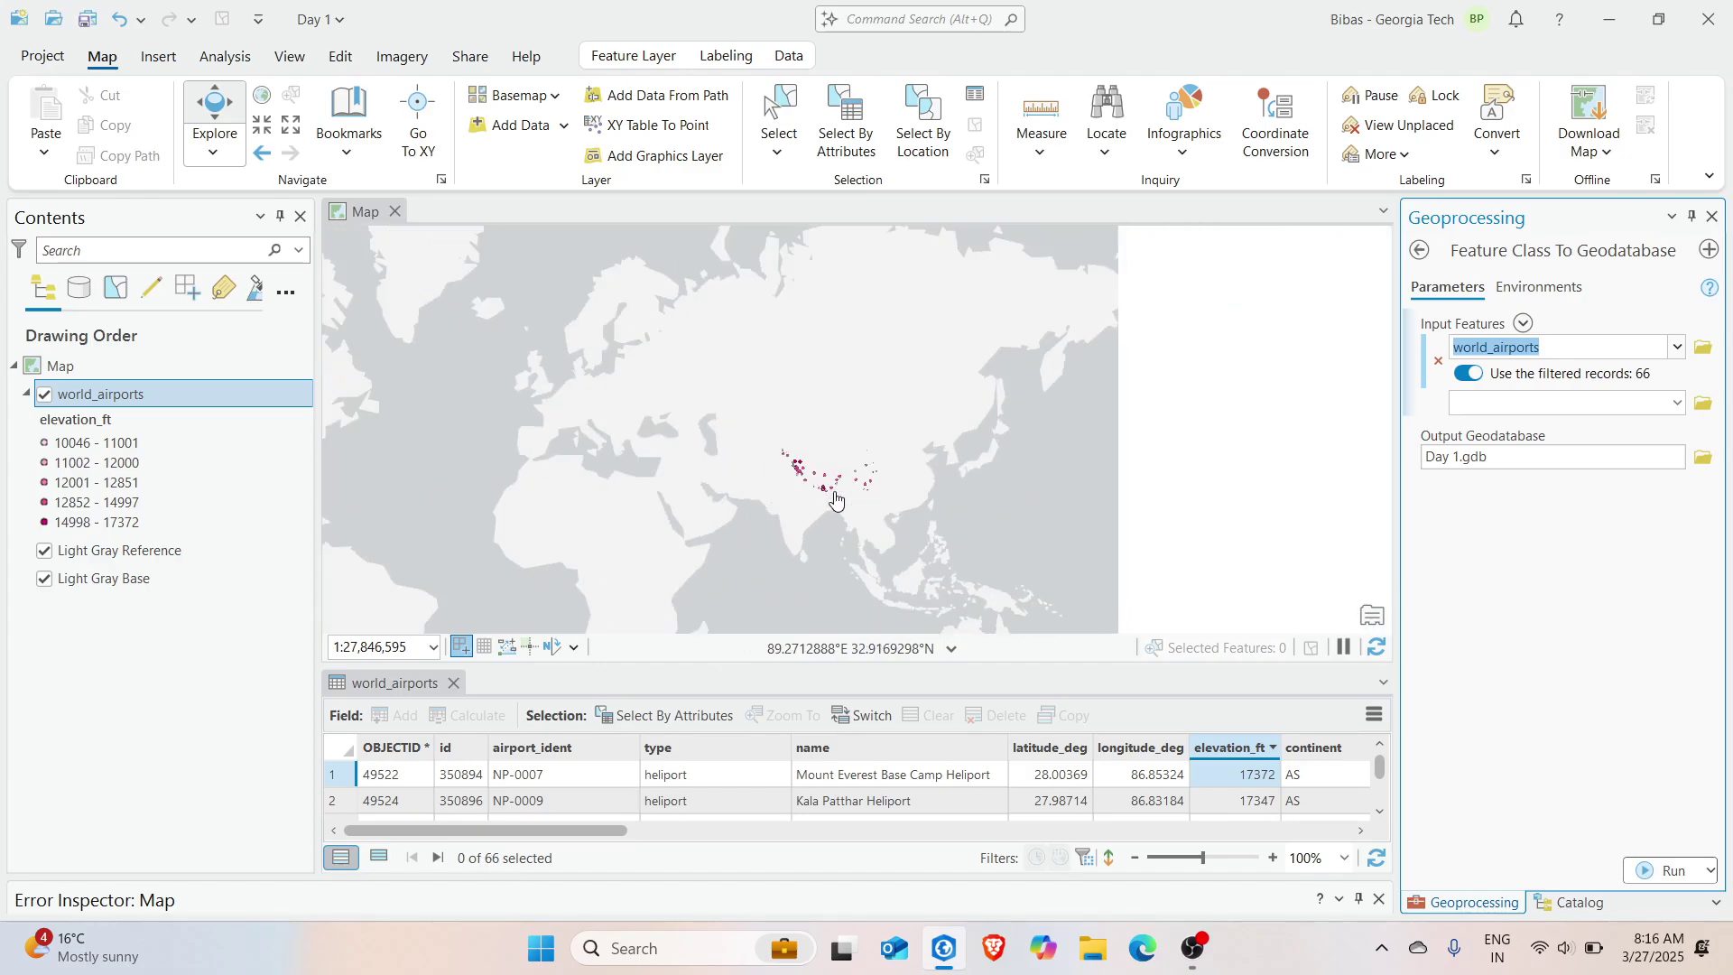
drag(830, 448, 833, 490)
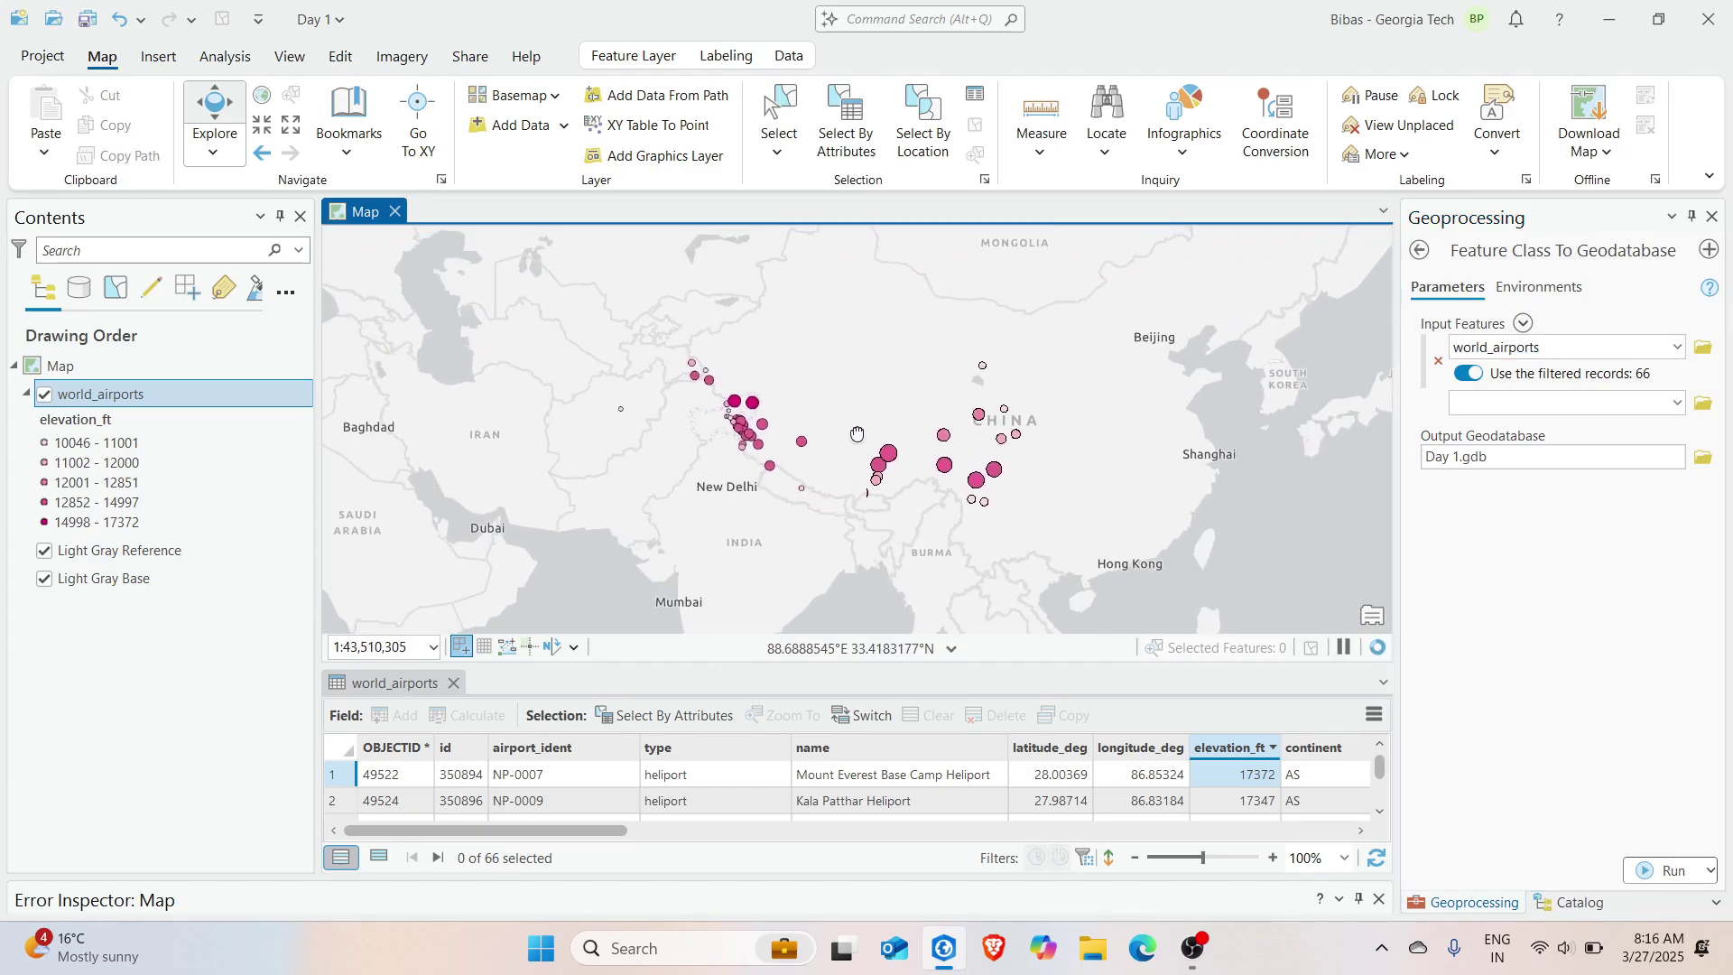
click(1469, 374)
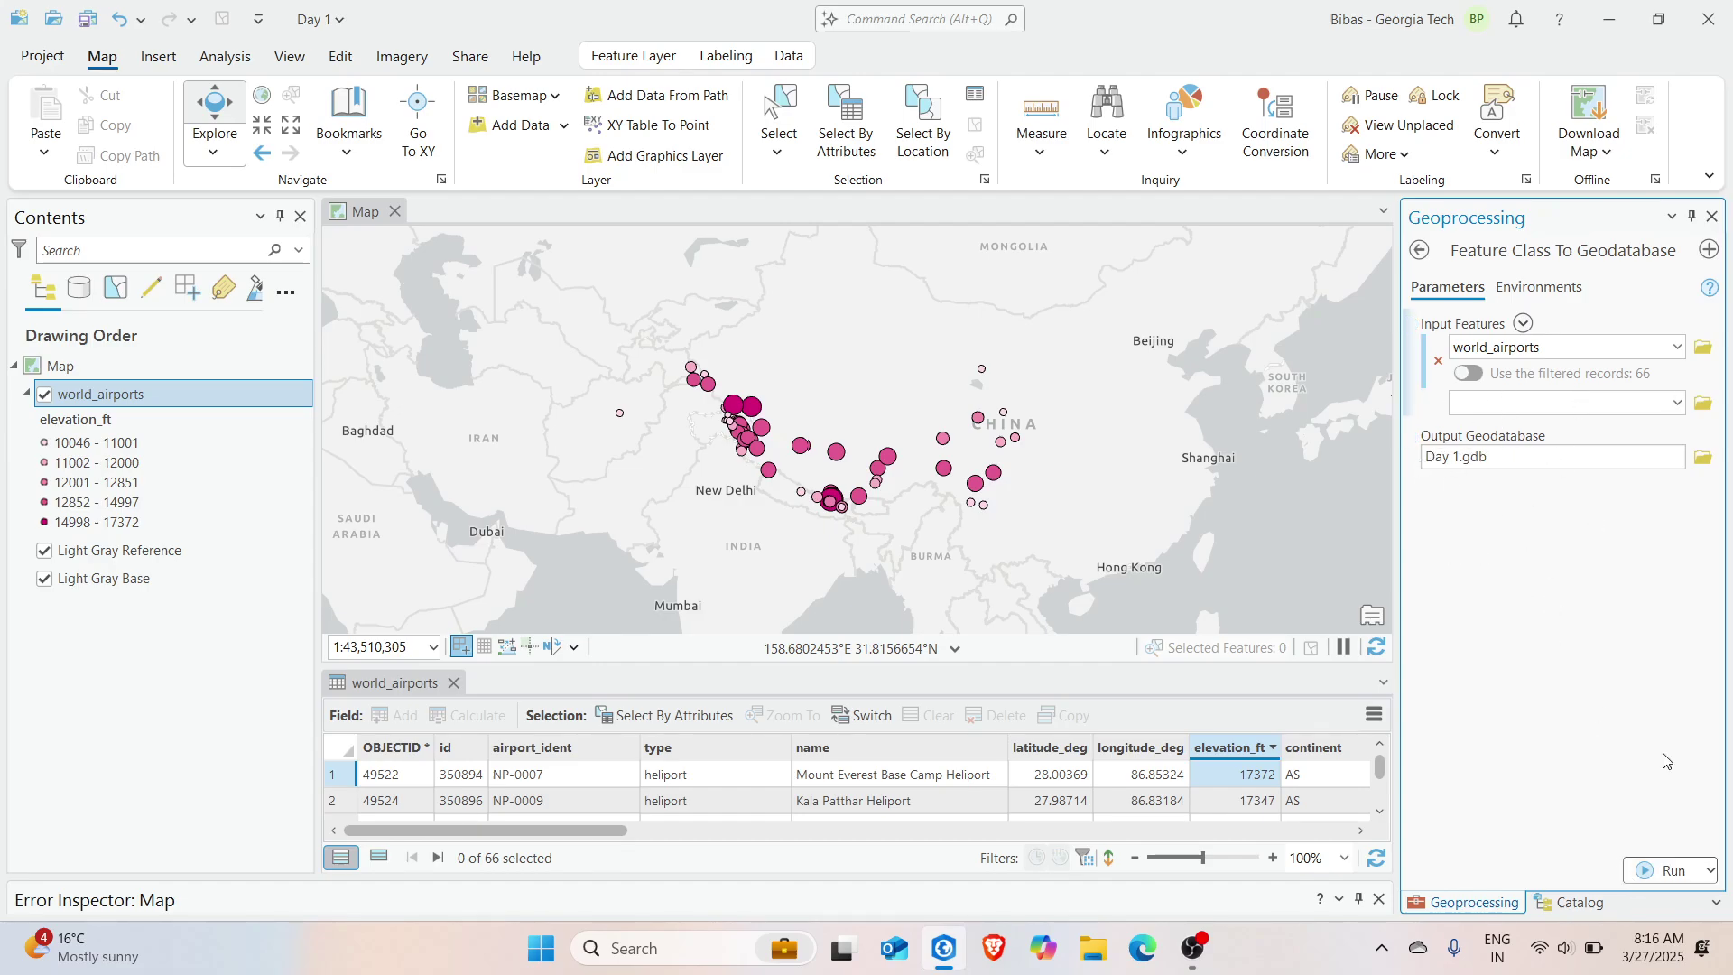
click(1657, 865)
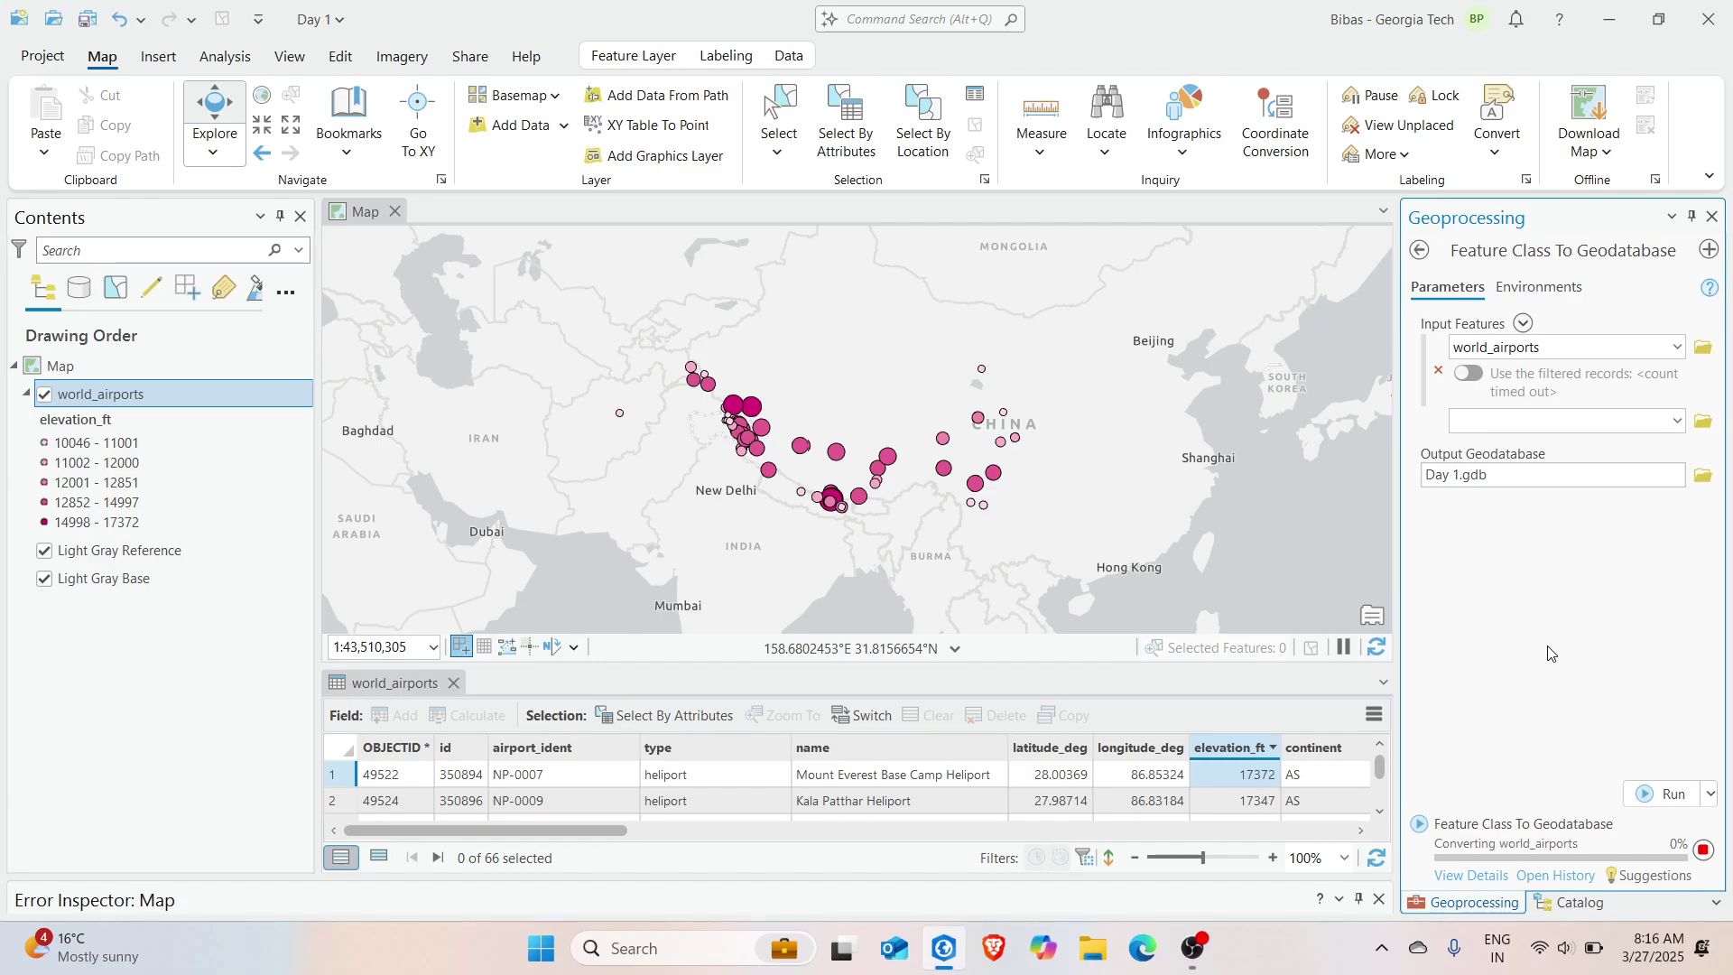
Review the connection types that can be added to the project, including the database options
scroll(943, 420, up, 2)
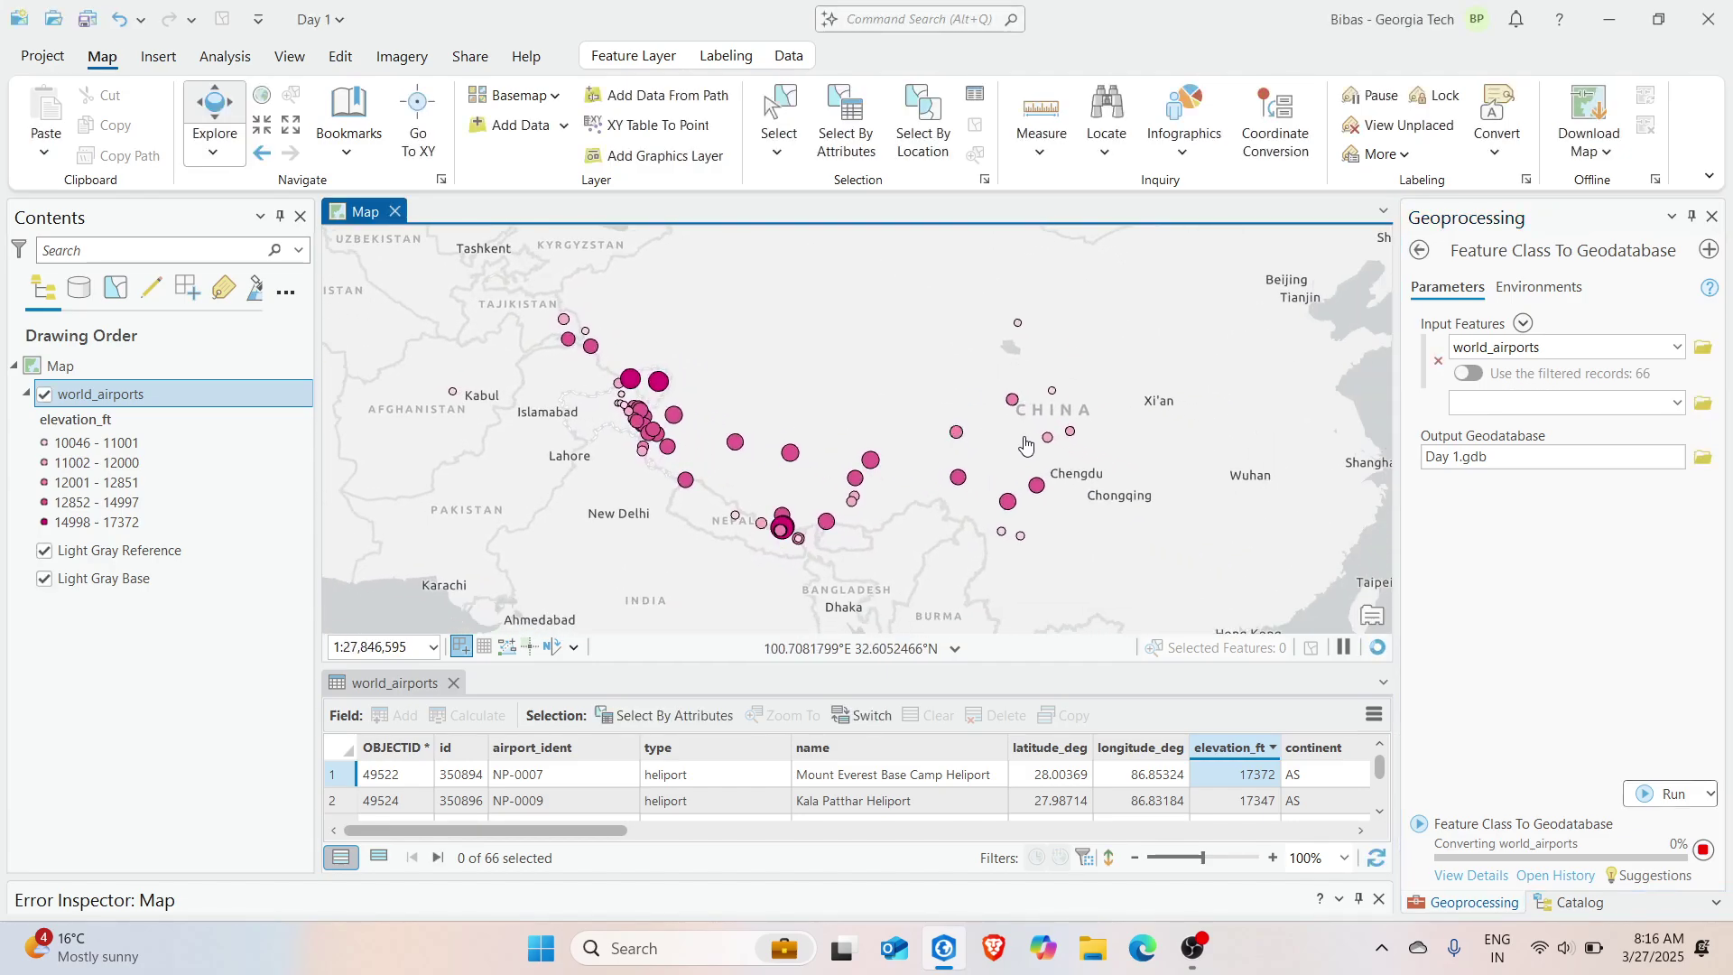
drag(639, 414, 611, 423)
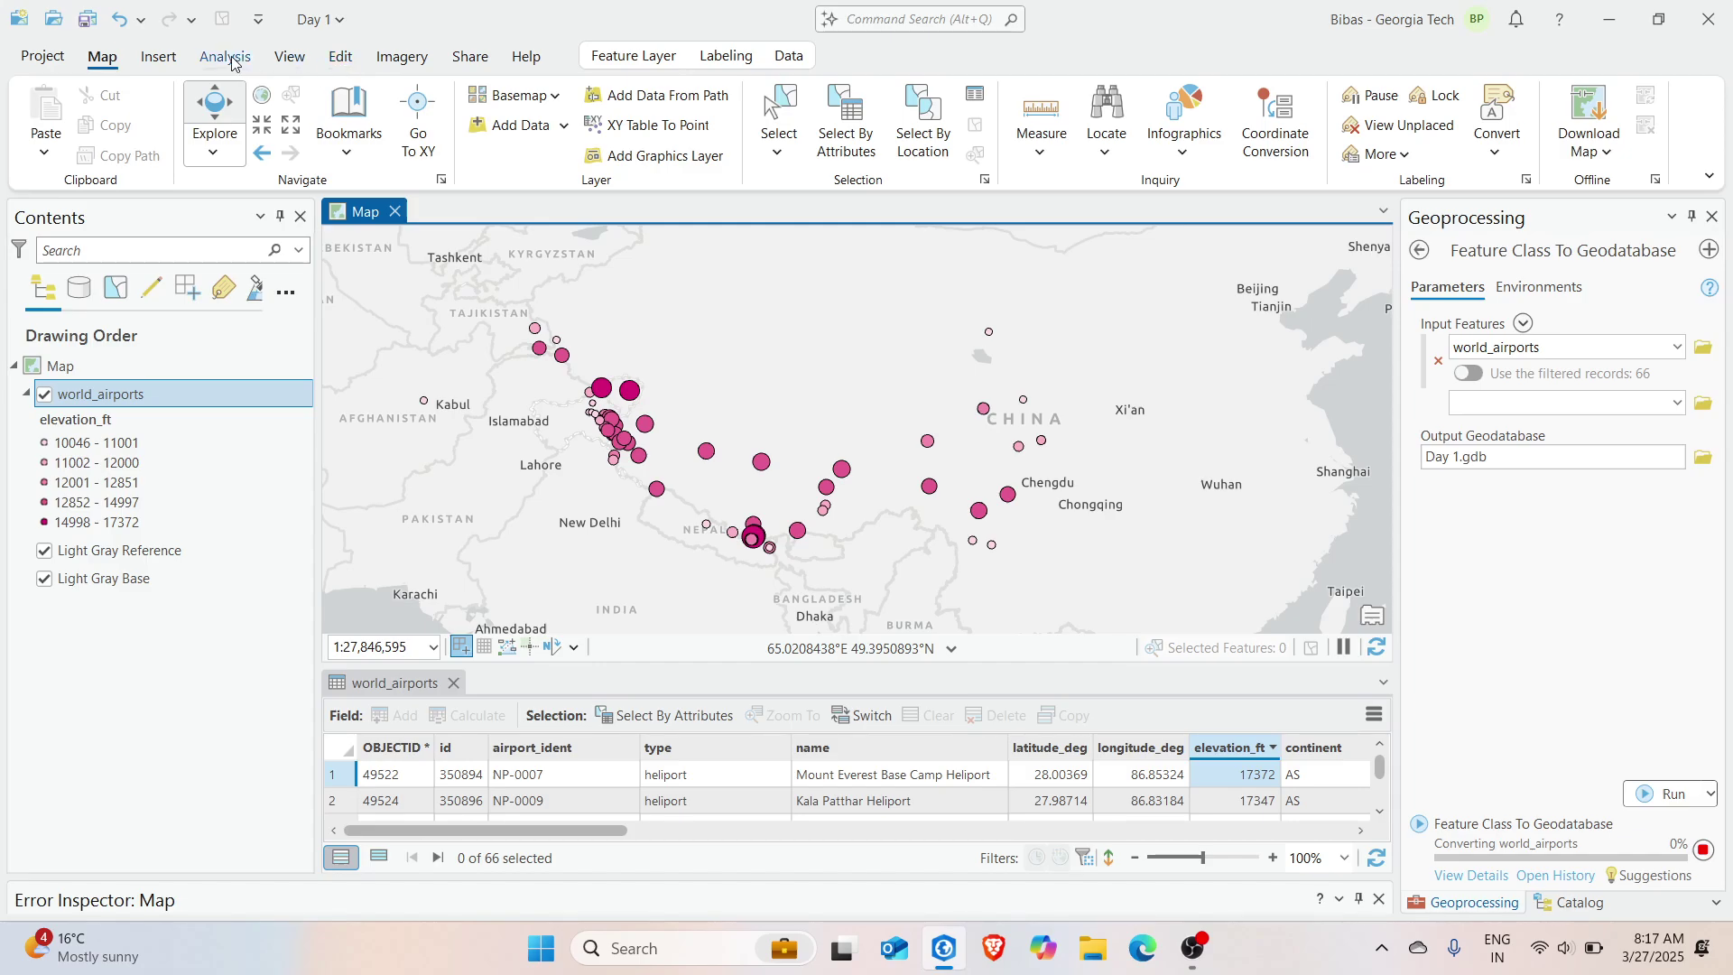
click(159, 58)
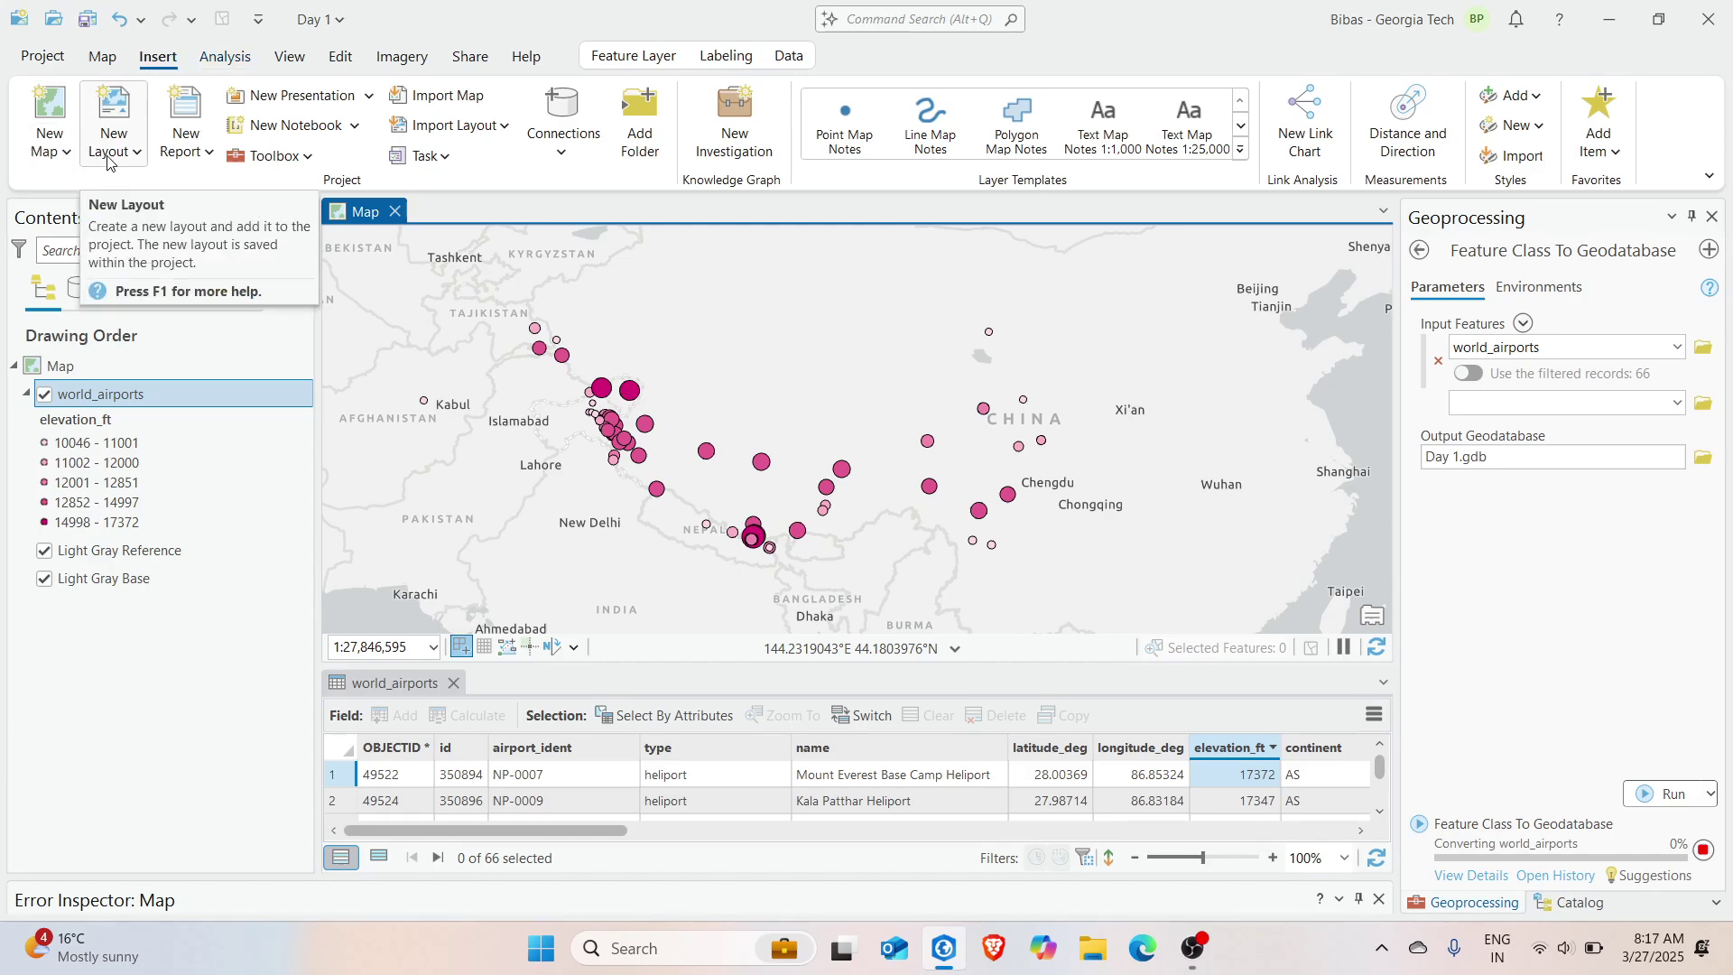
click(562, 134)
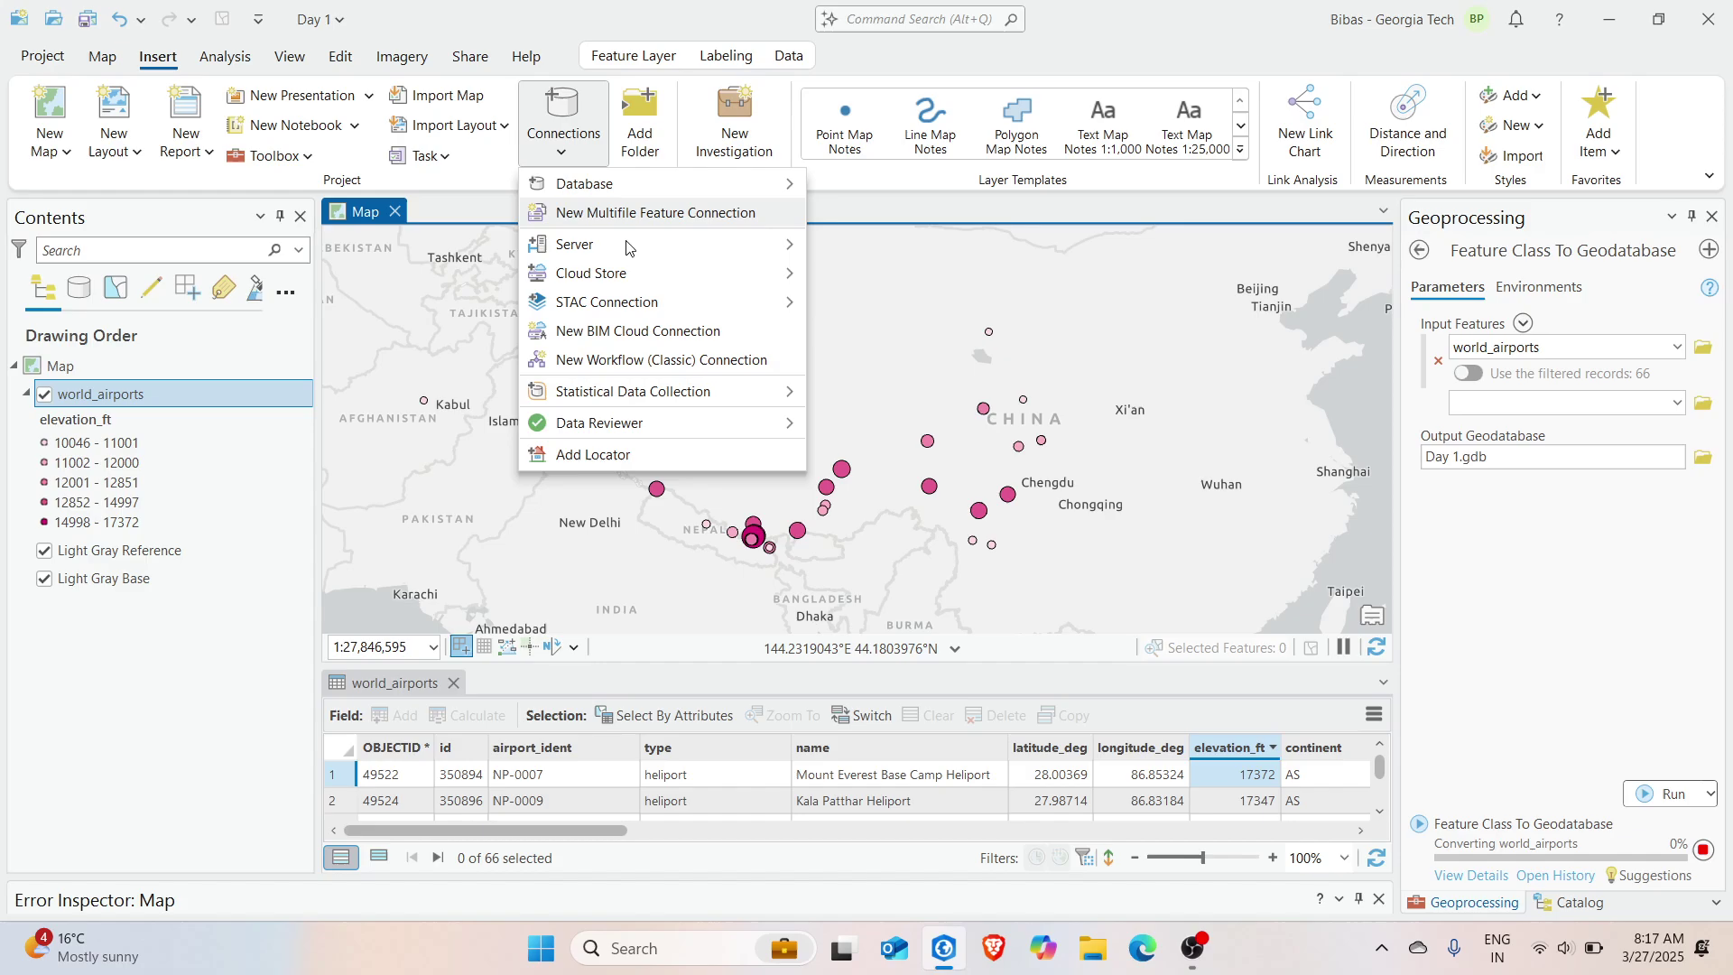
mouse_move(716, 187)
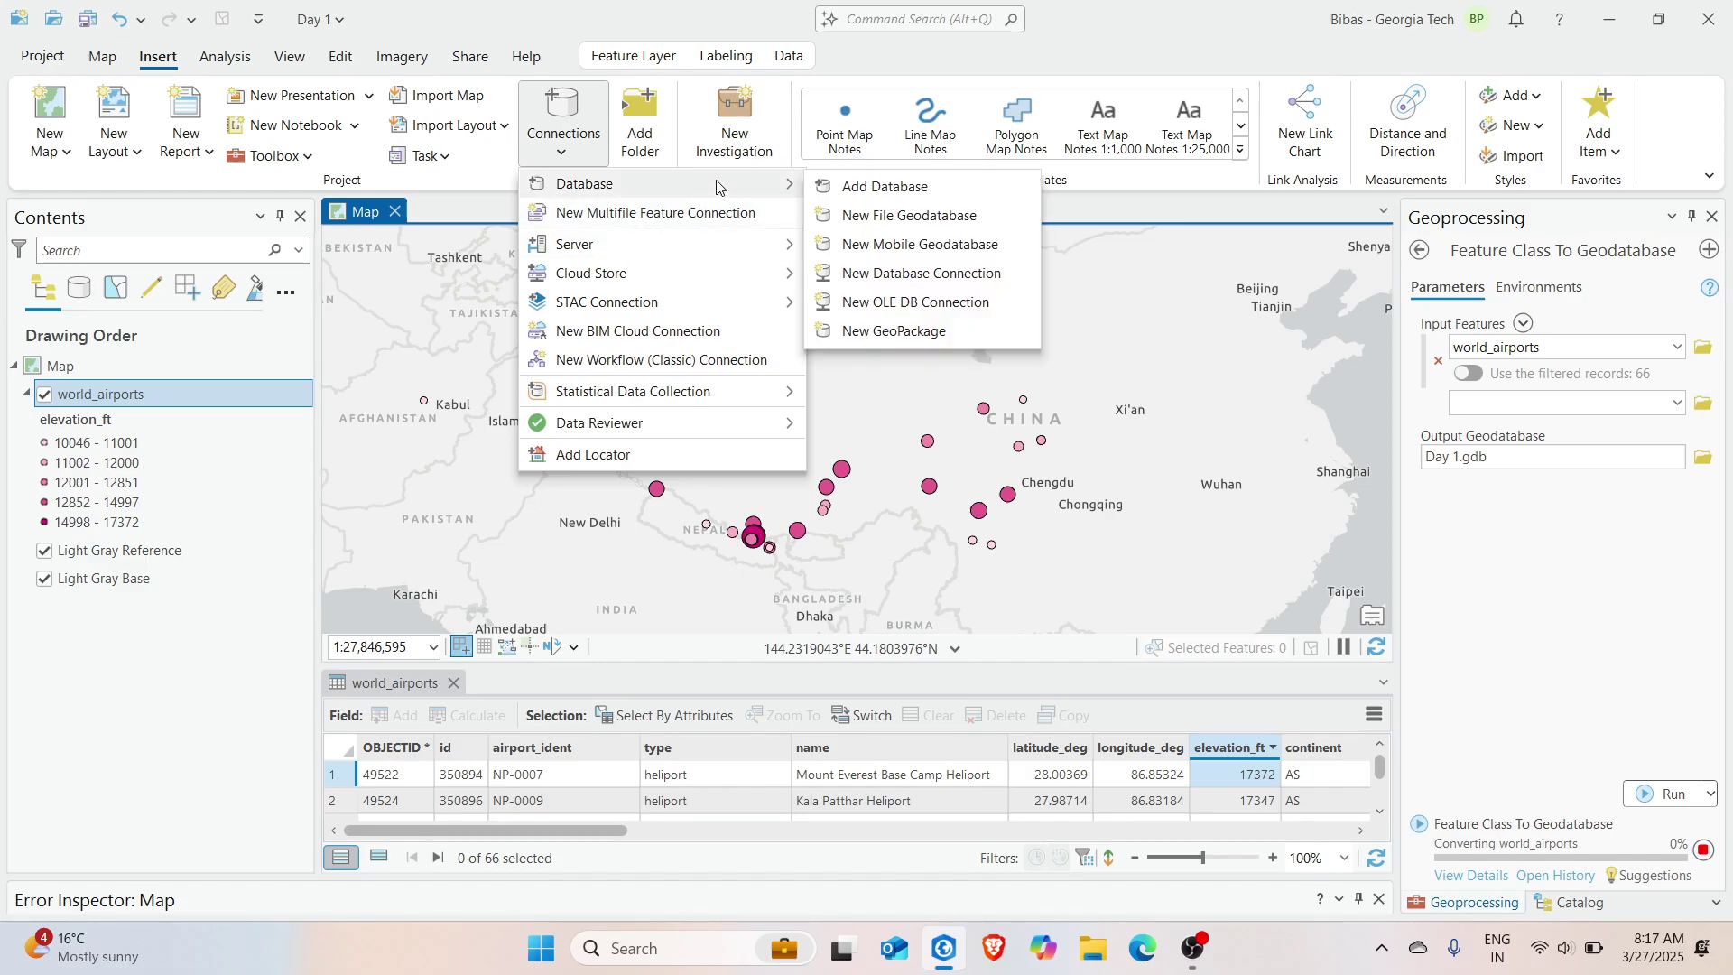
mouse_move(708, 252)
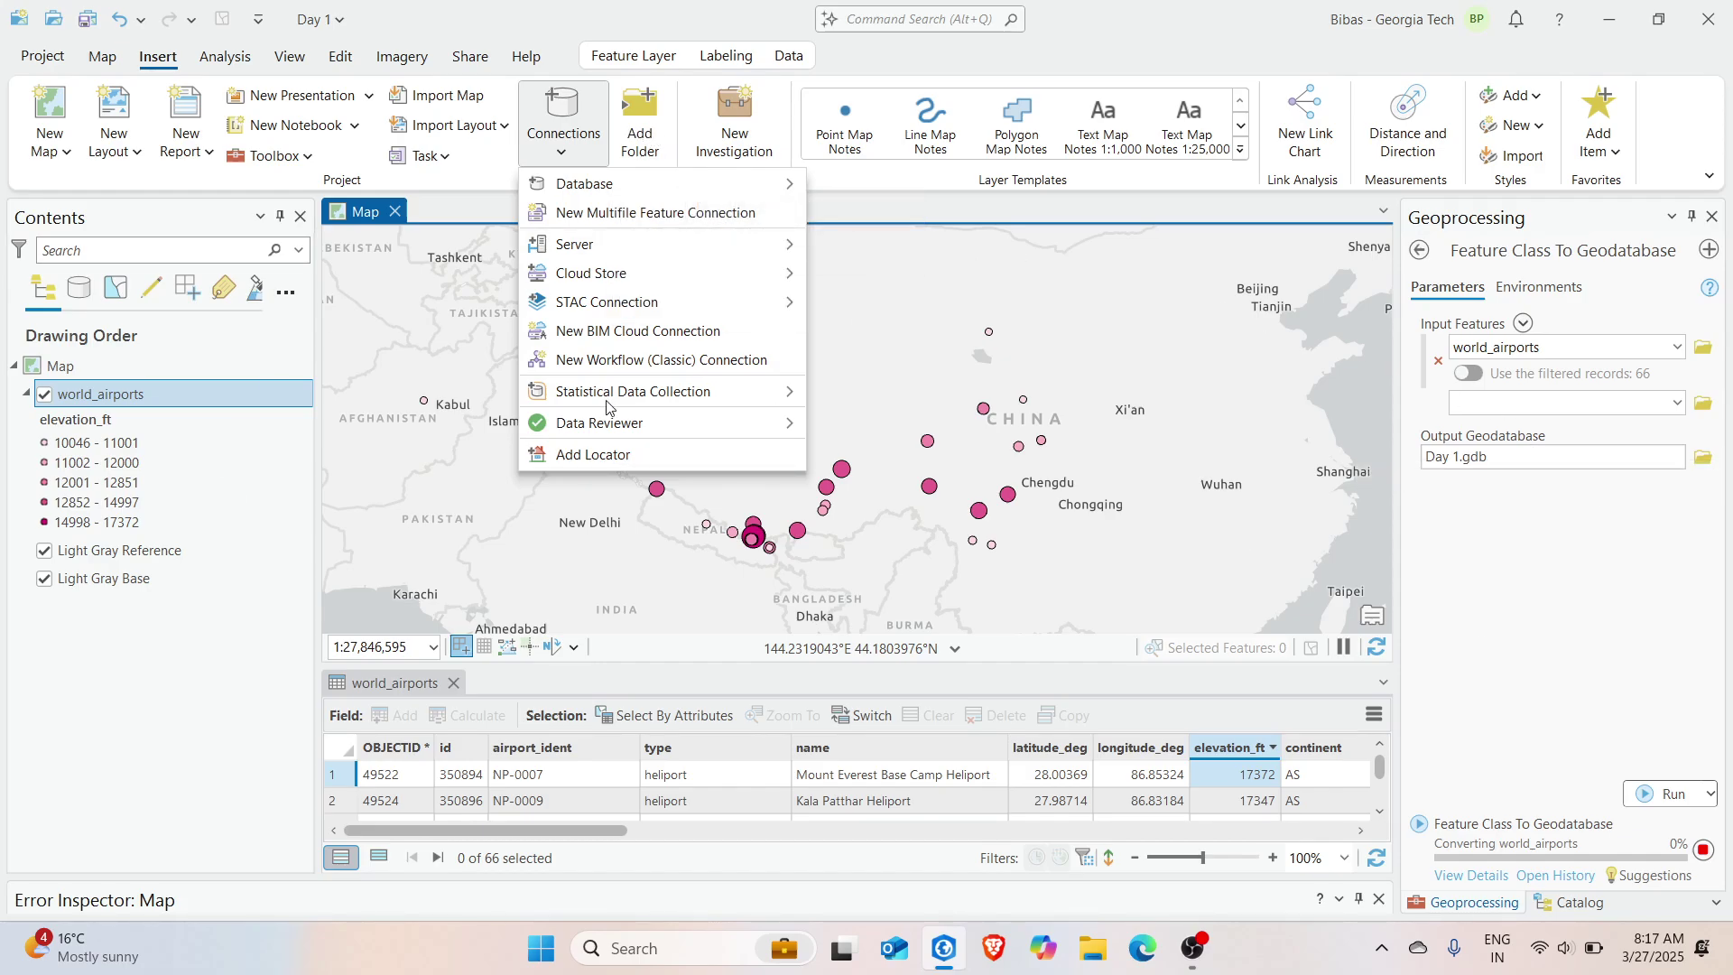
click(893, 187)
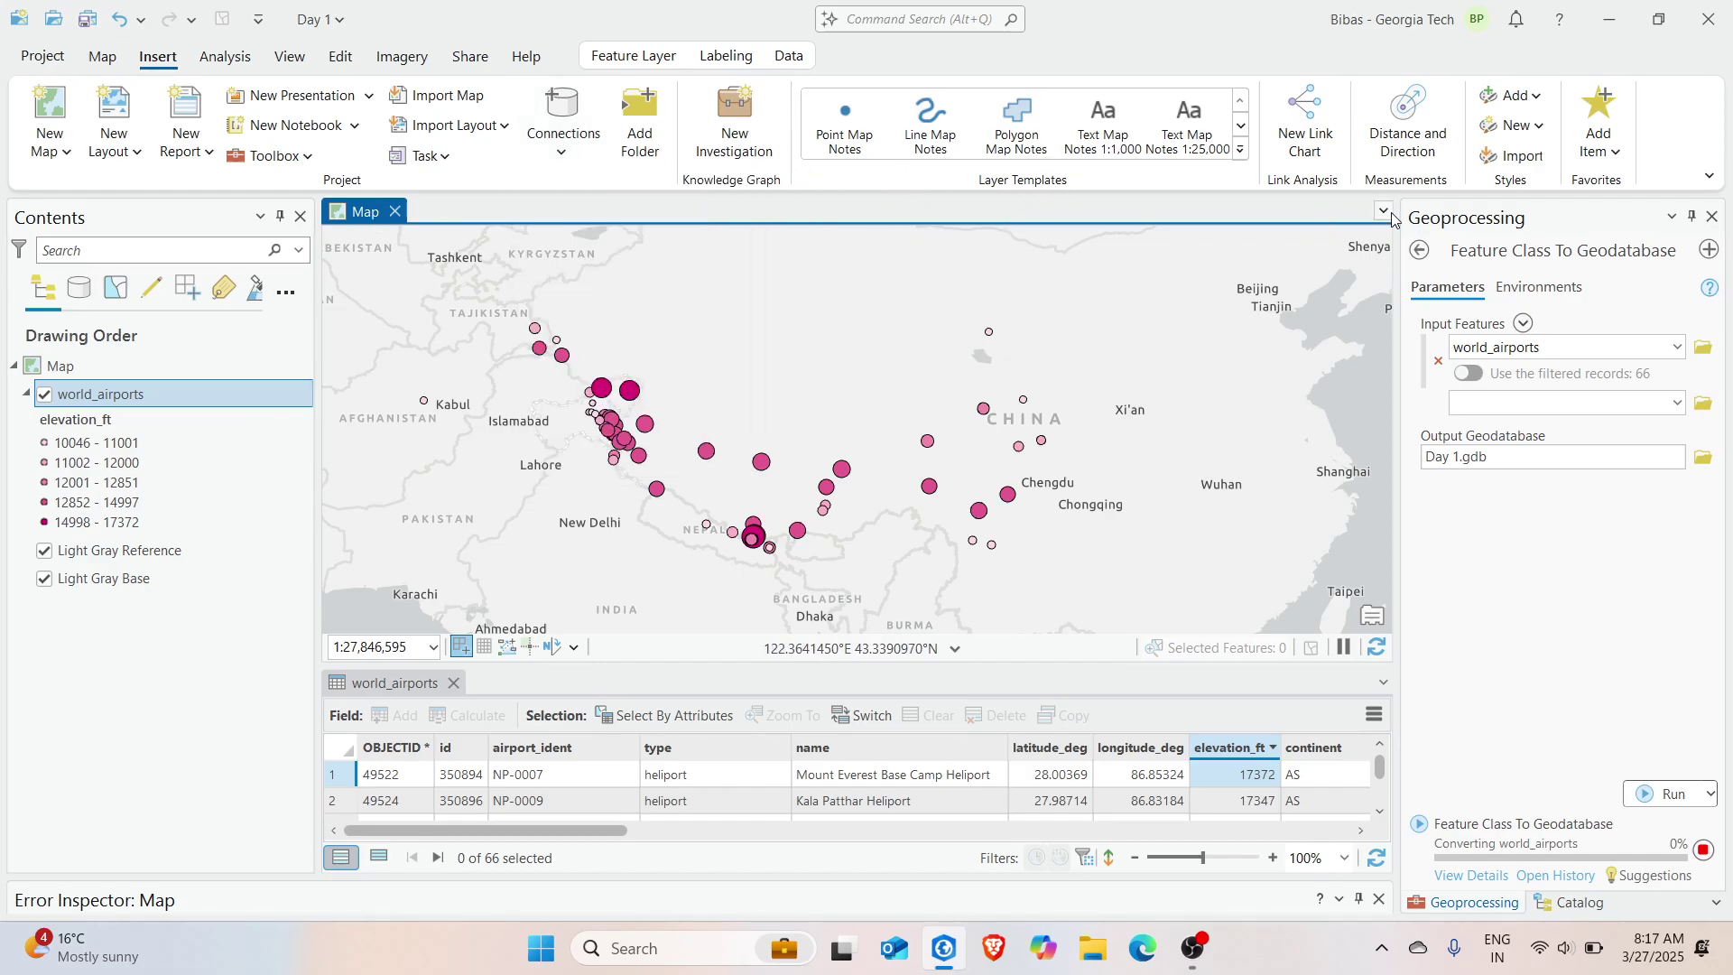
Check the Python options offered for analysis, including Python Notebook and Python Window
click(226, 58)
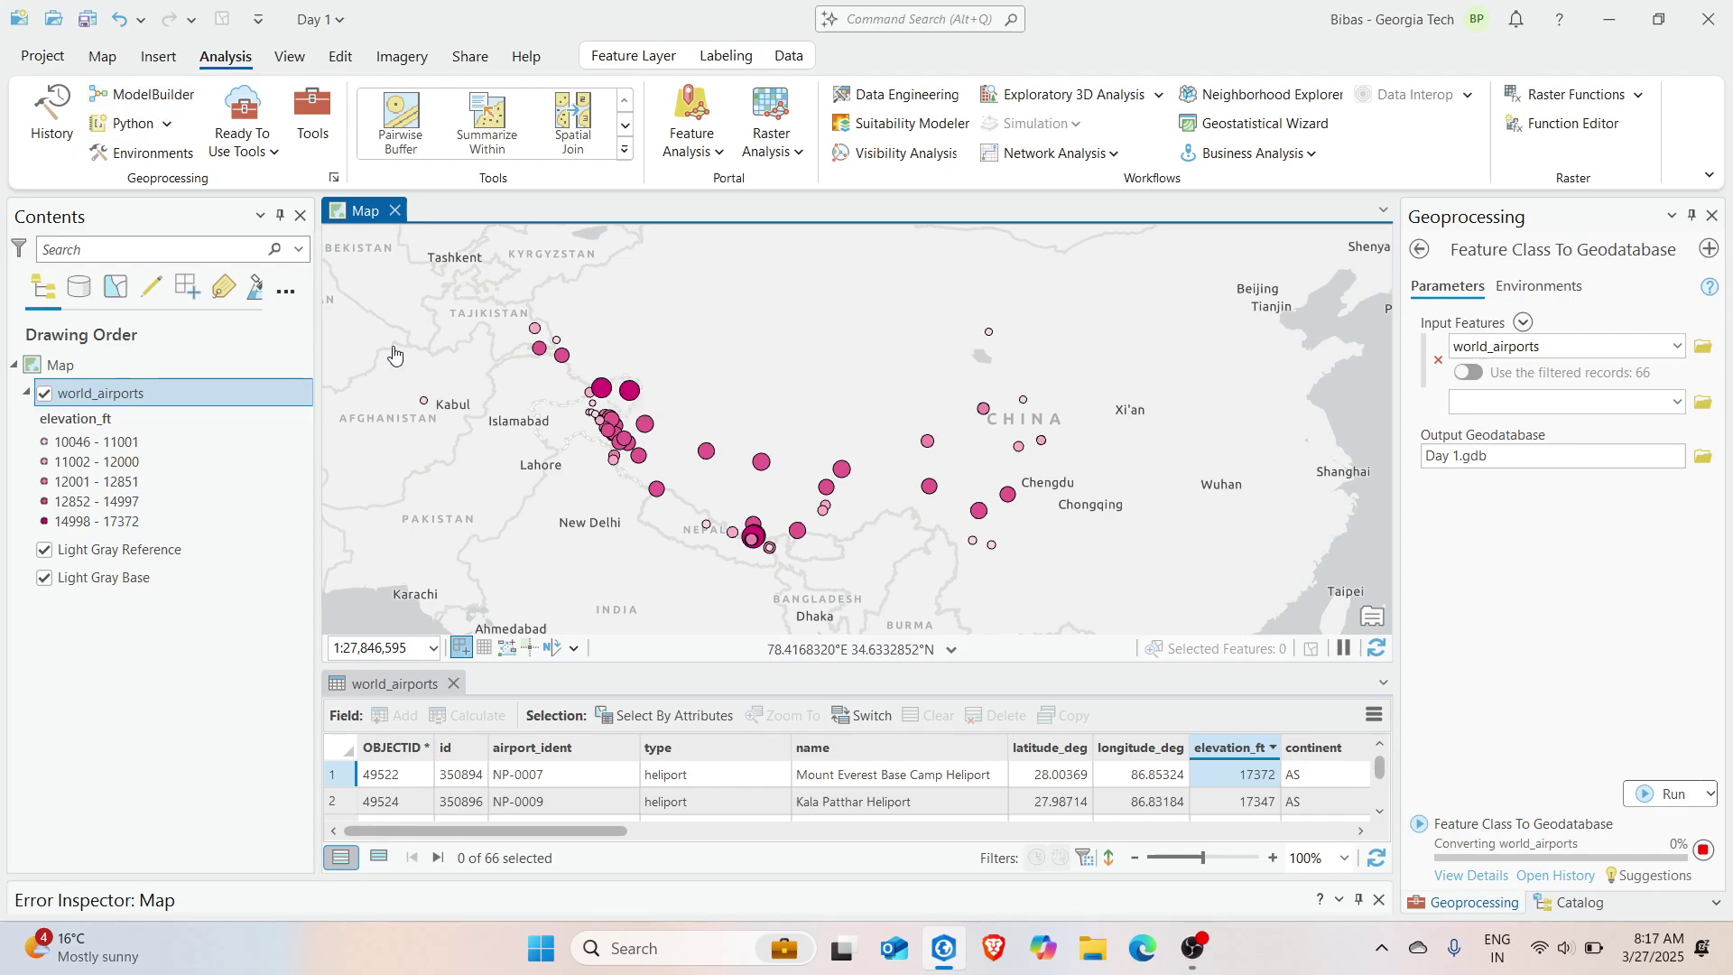
click(170, 125)
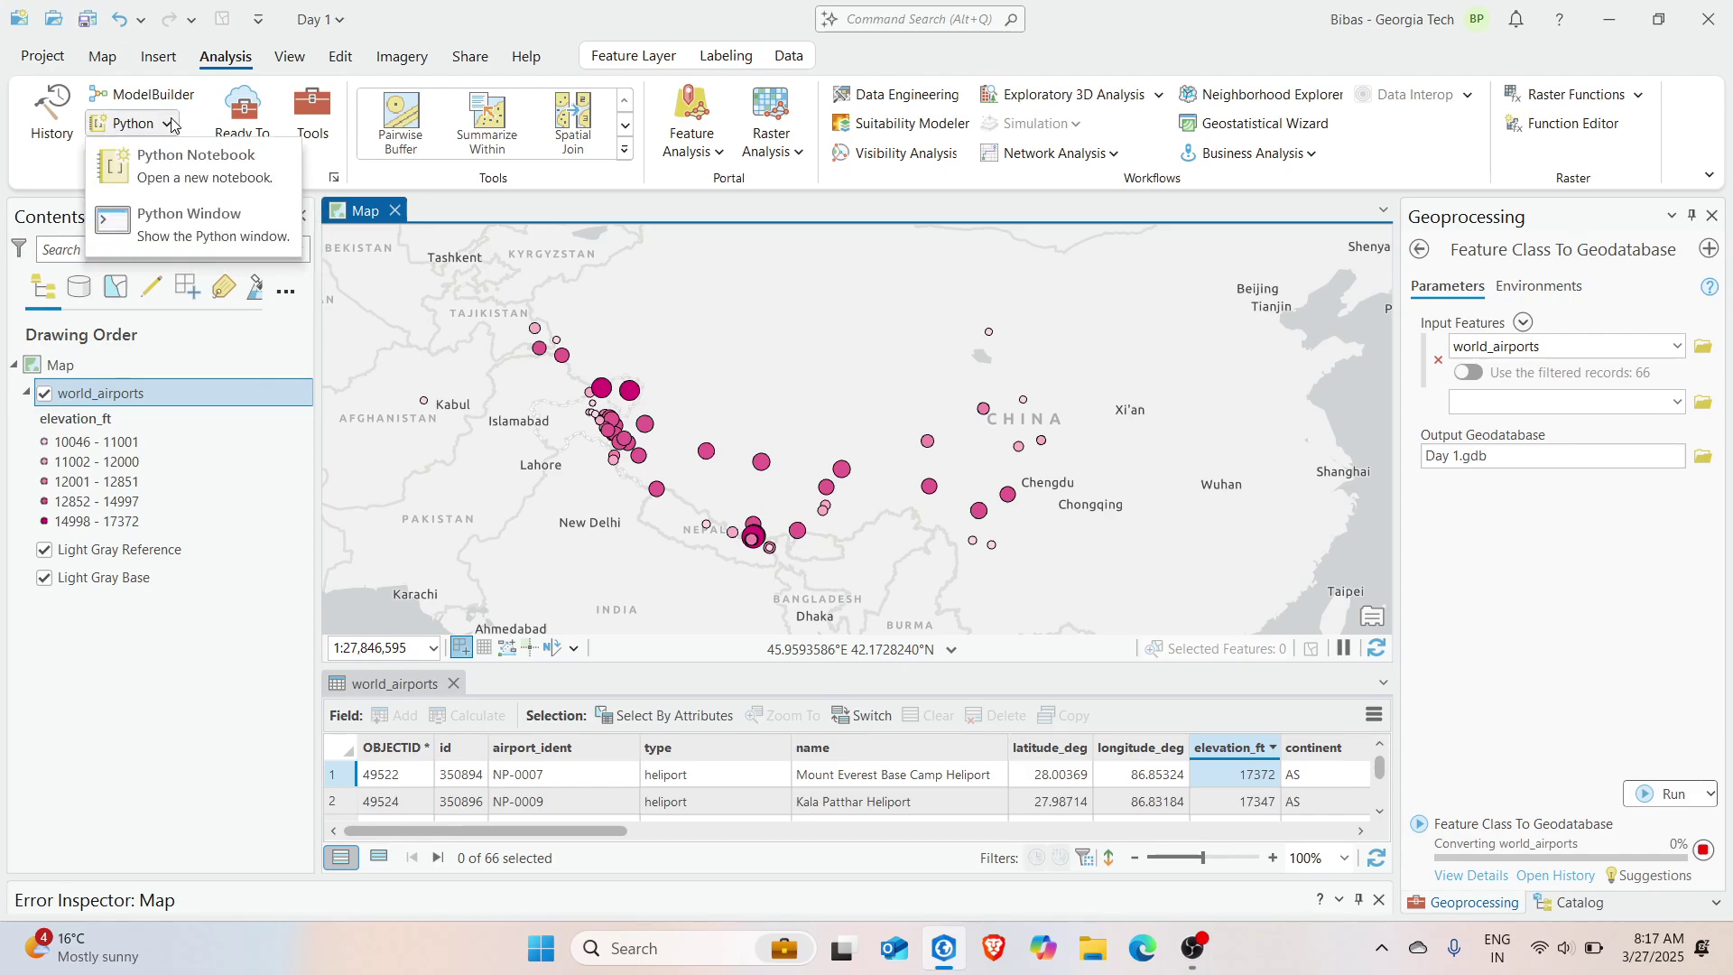
click(162, 161)
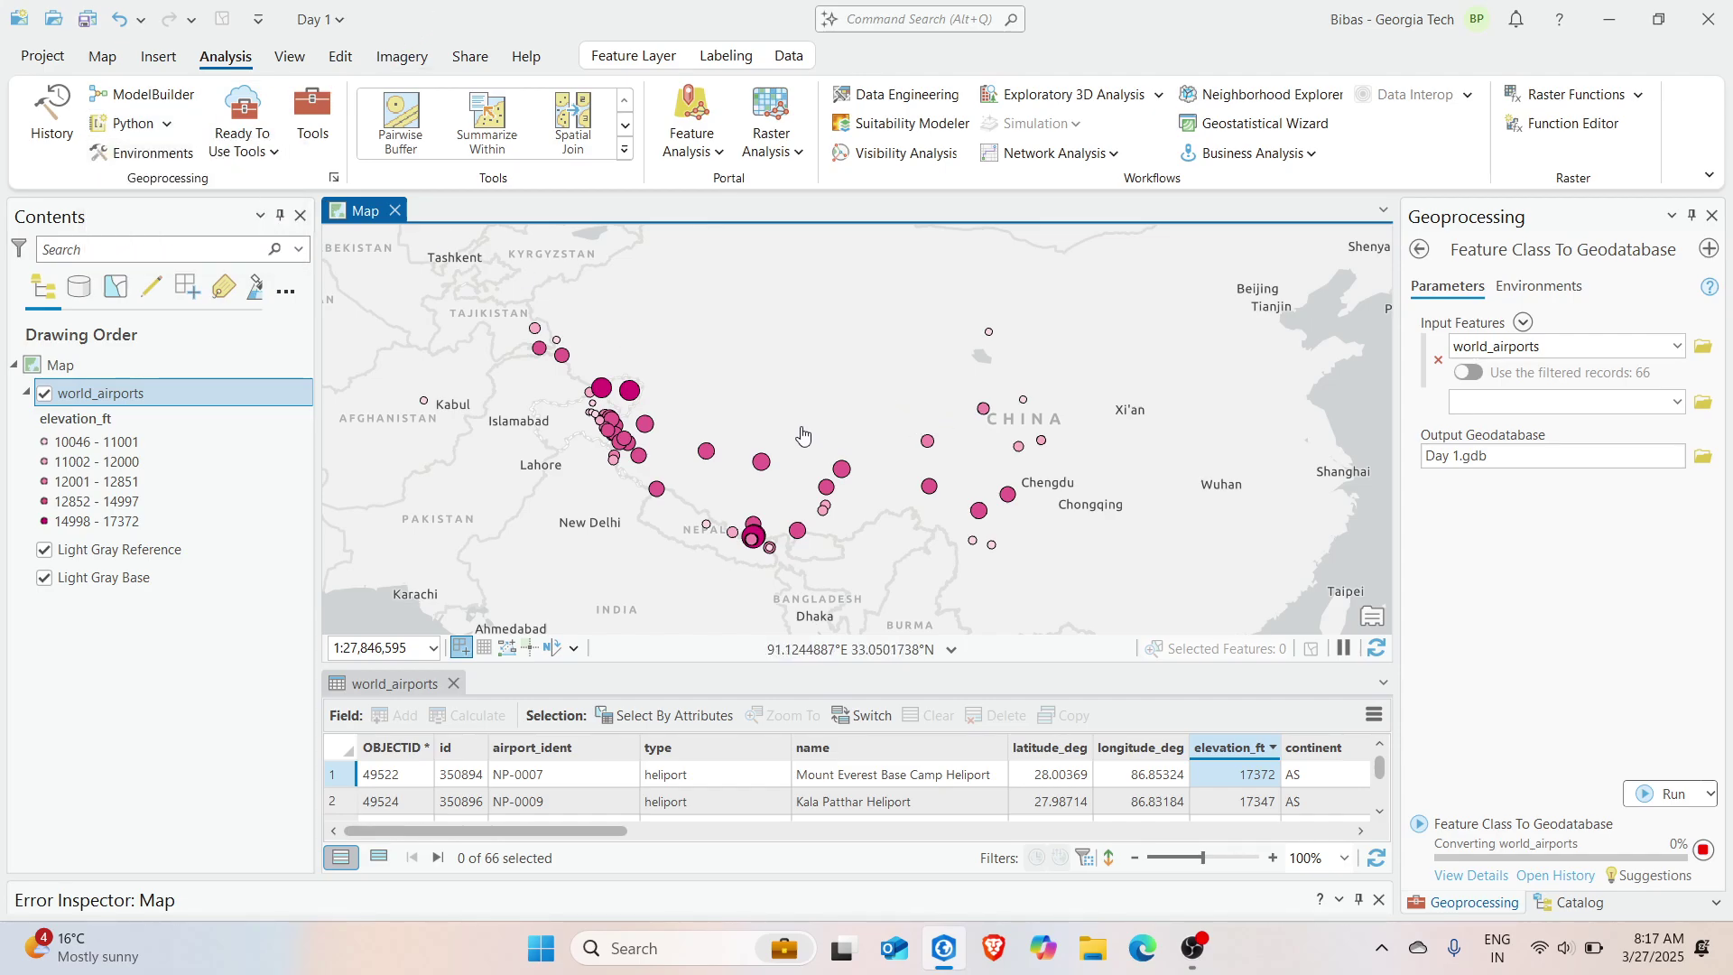
drag(699, 384, 746, 374)
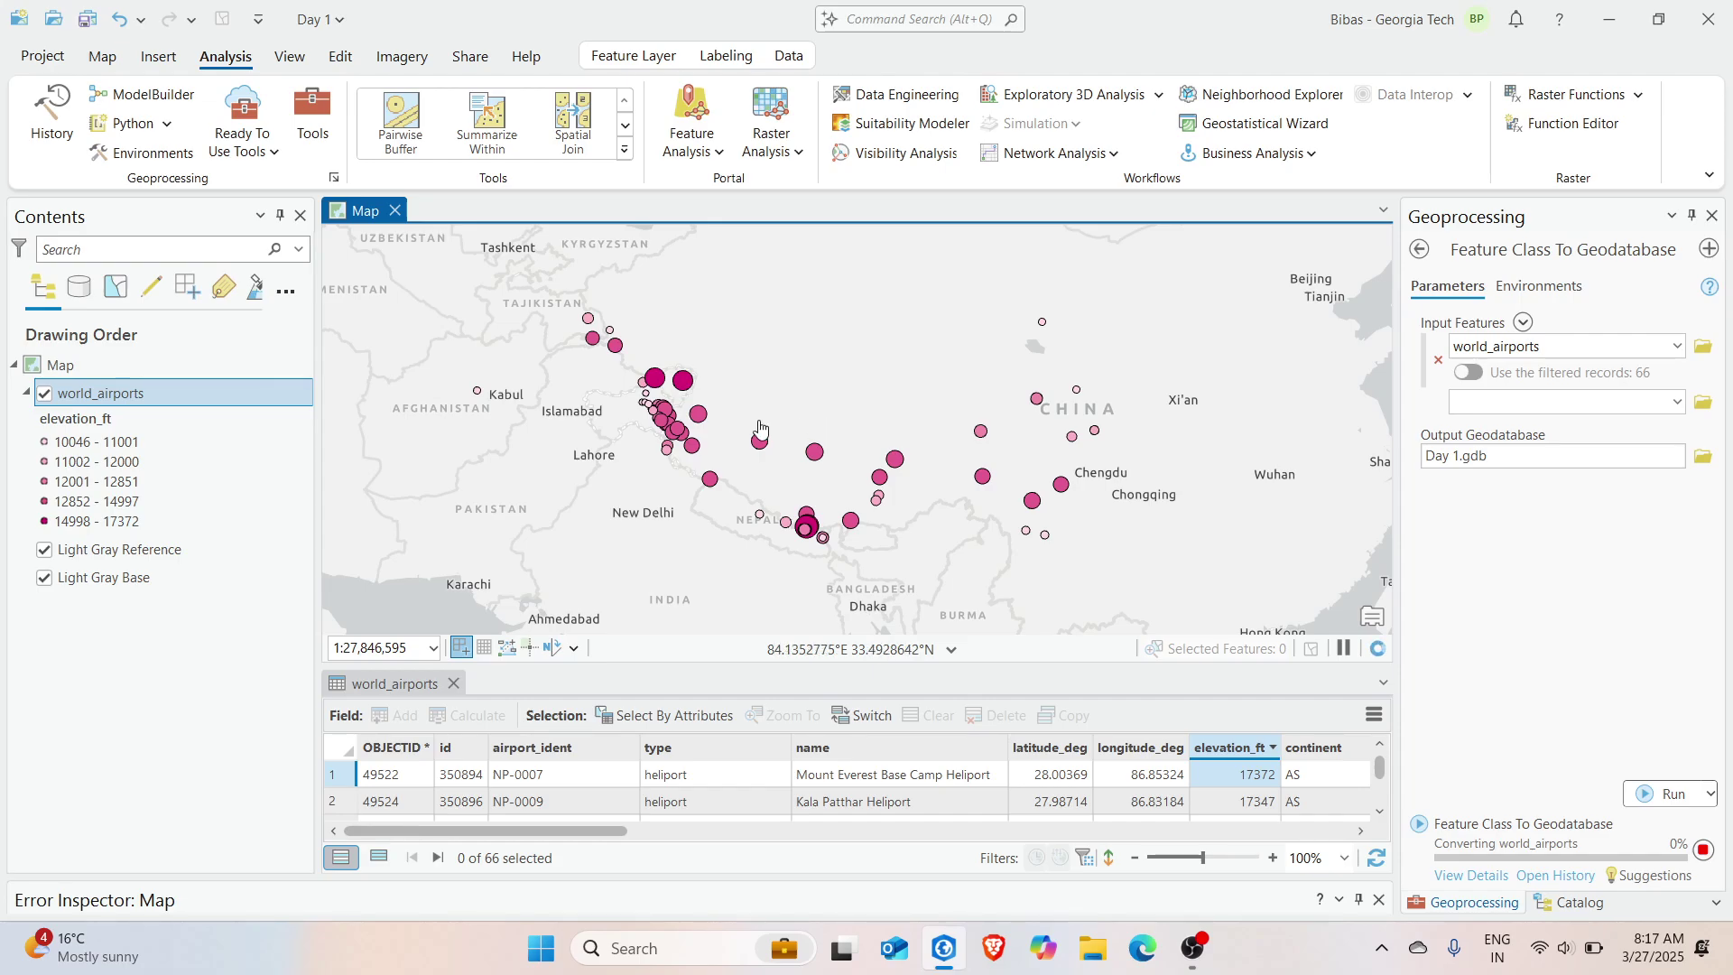
scroll(741, 437, up, 1)
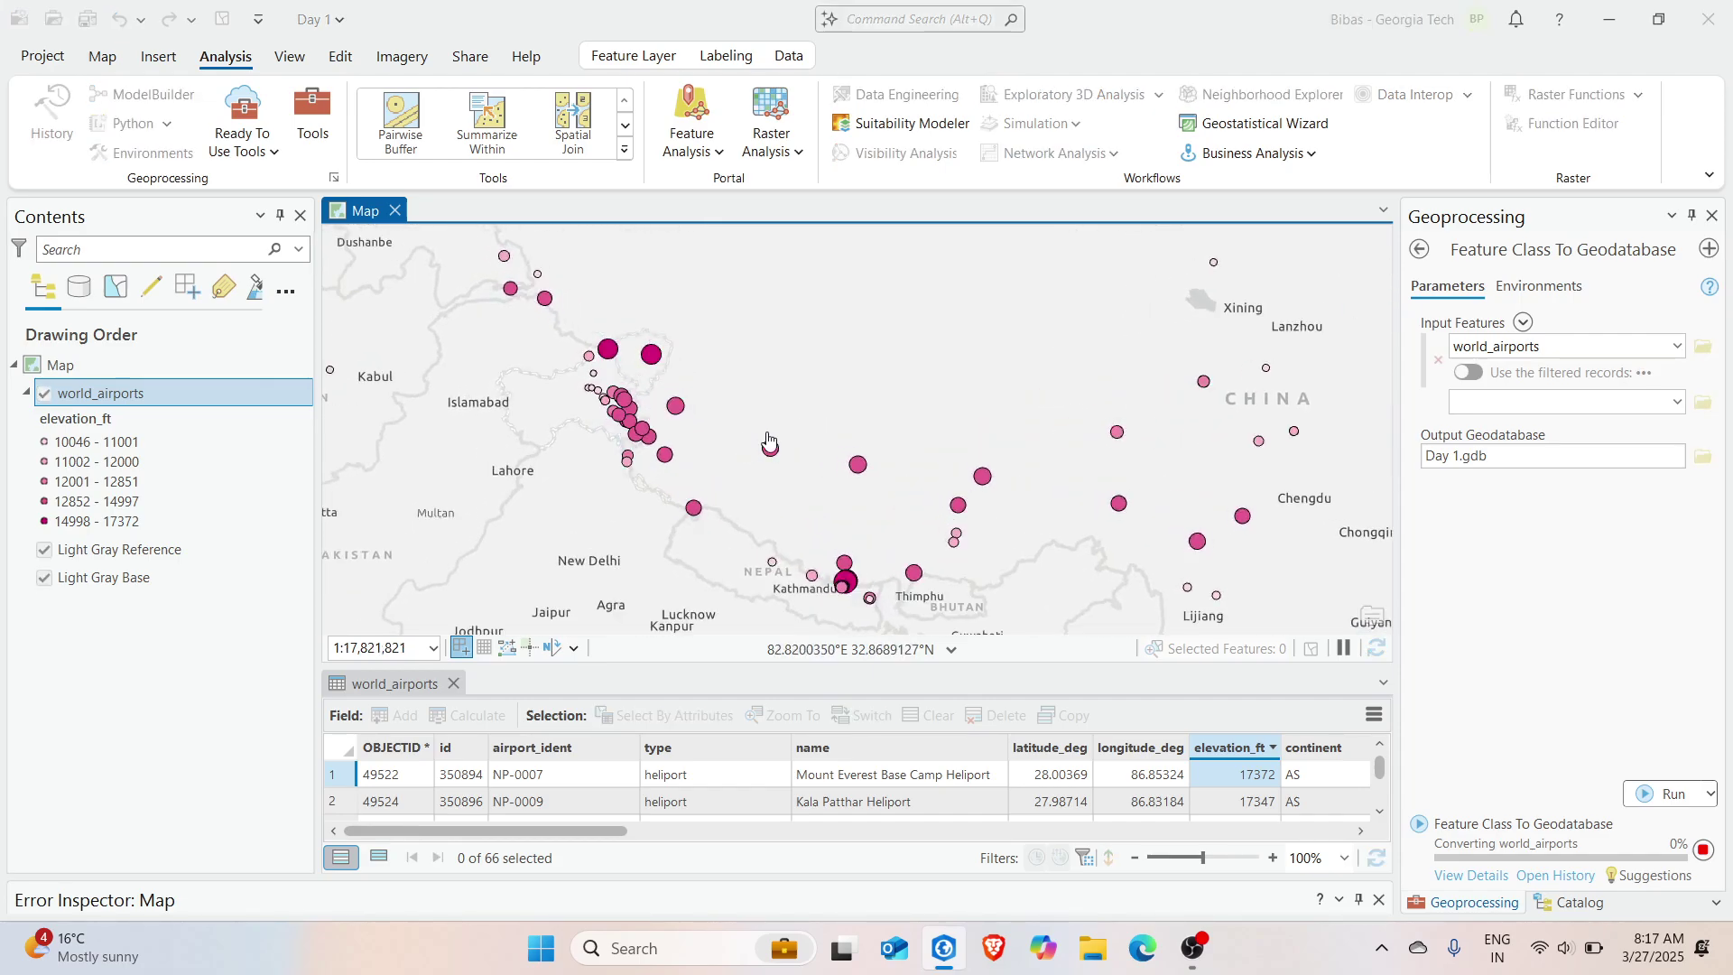
drag(804, 457, 749, 430)
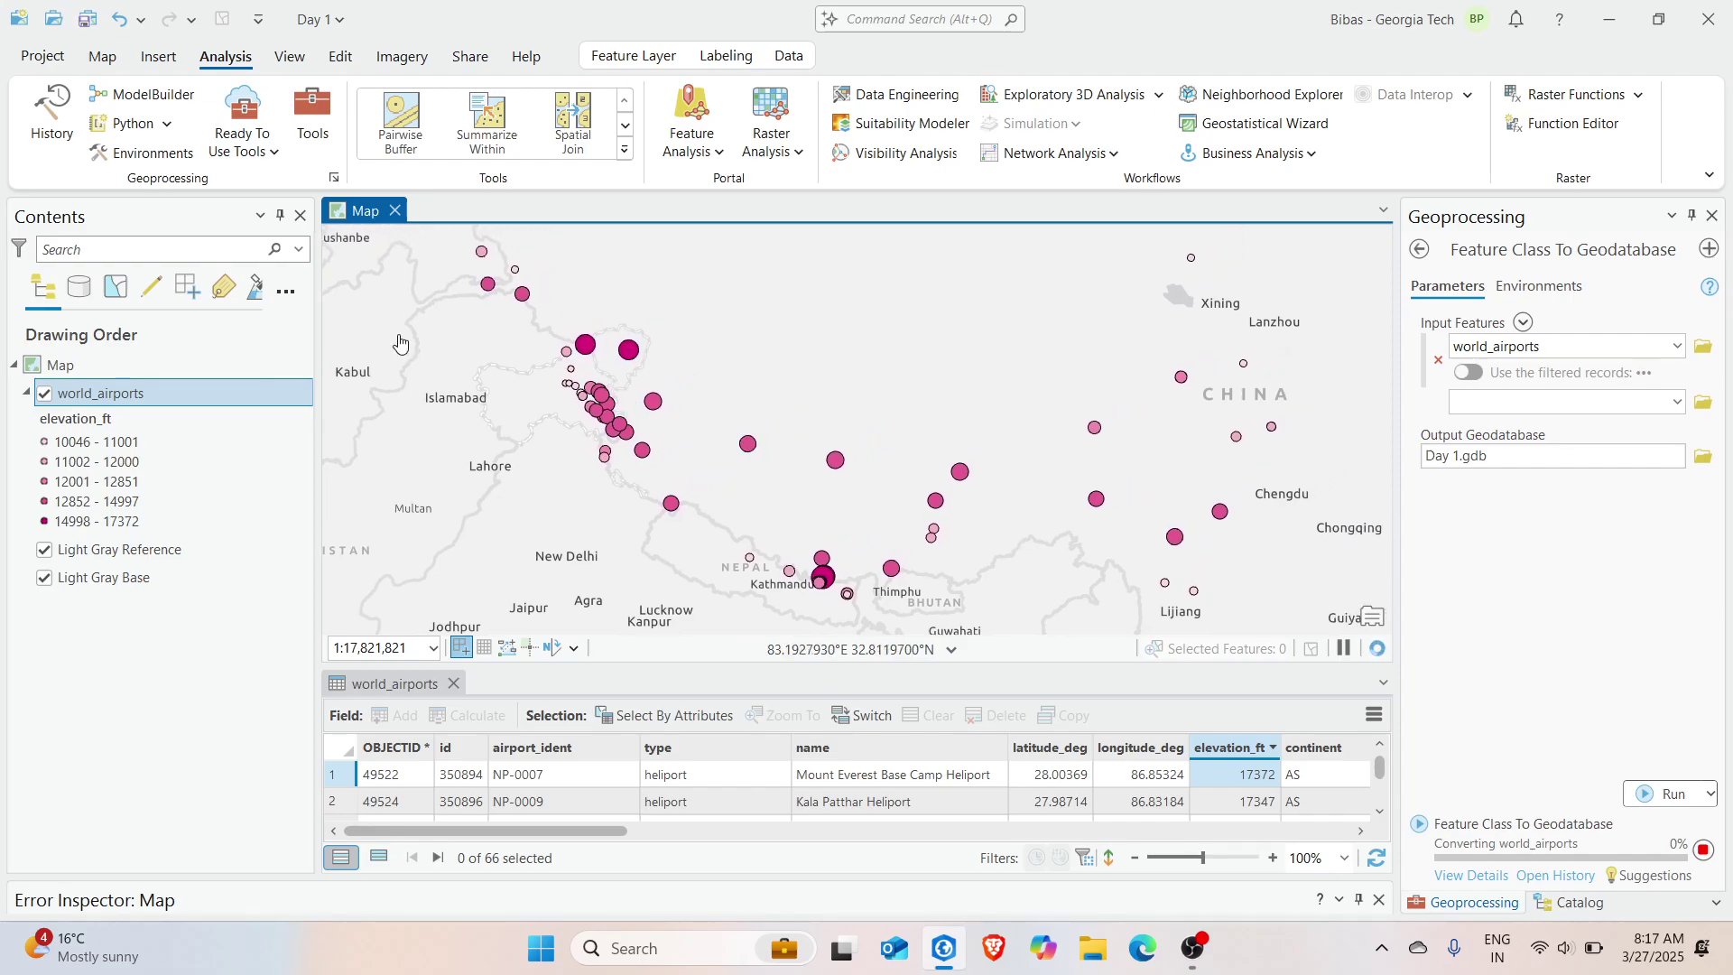
Review the Ready To Use elevation and hydrology tools and the geoprocessing toolboxes, and return to the project catalog
click(248, 154)
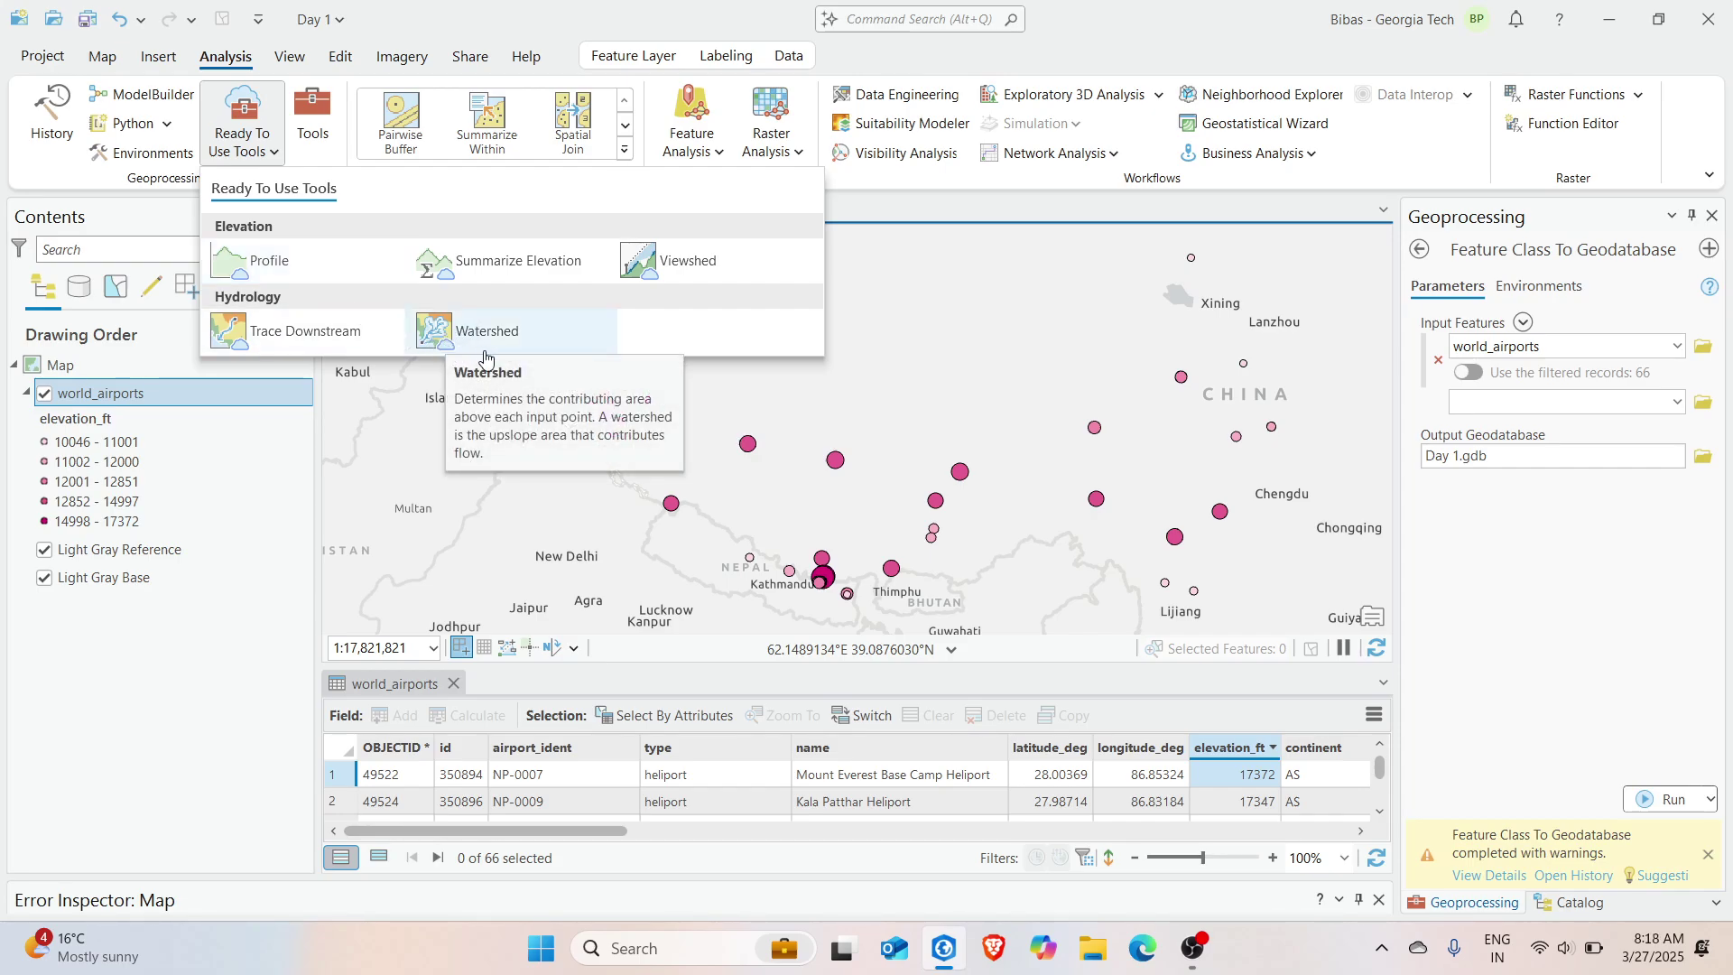
click(268, 117)
click(312, 118)
click(1514, 298)
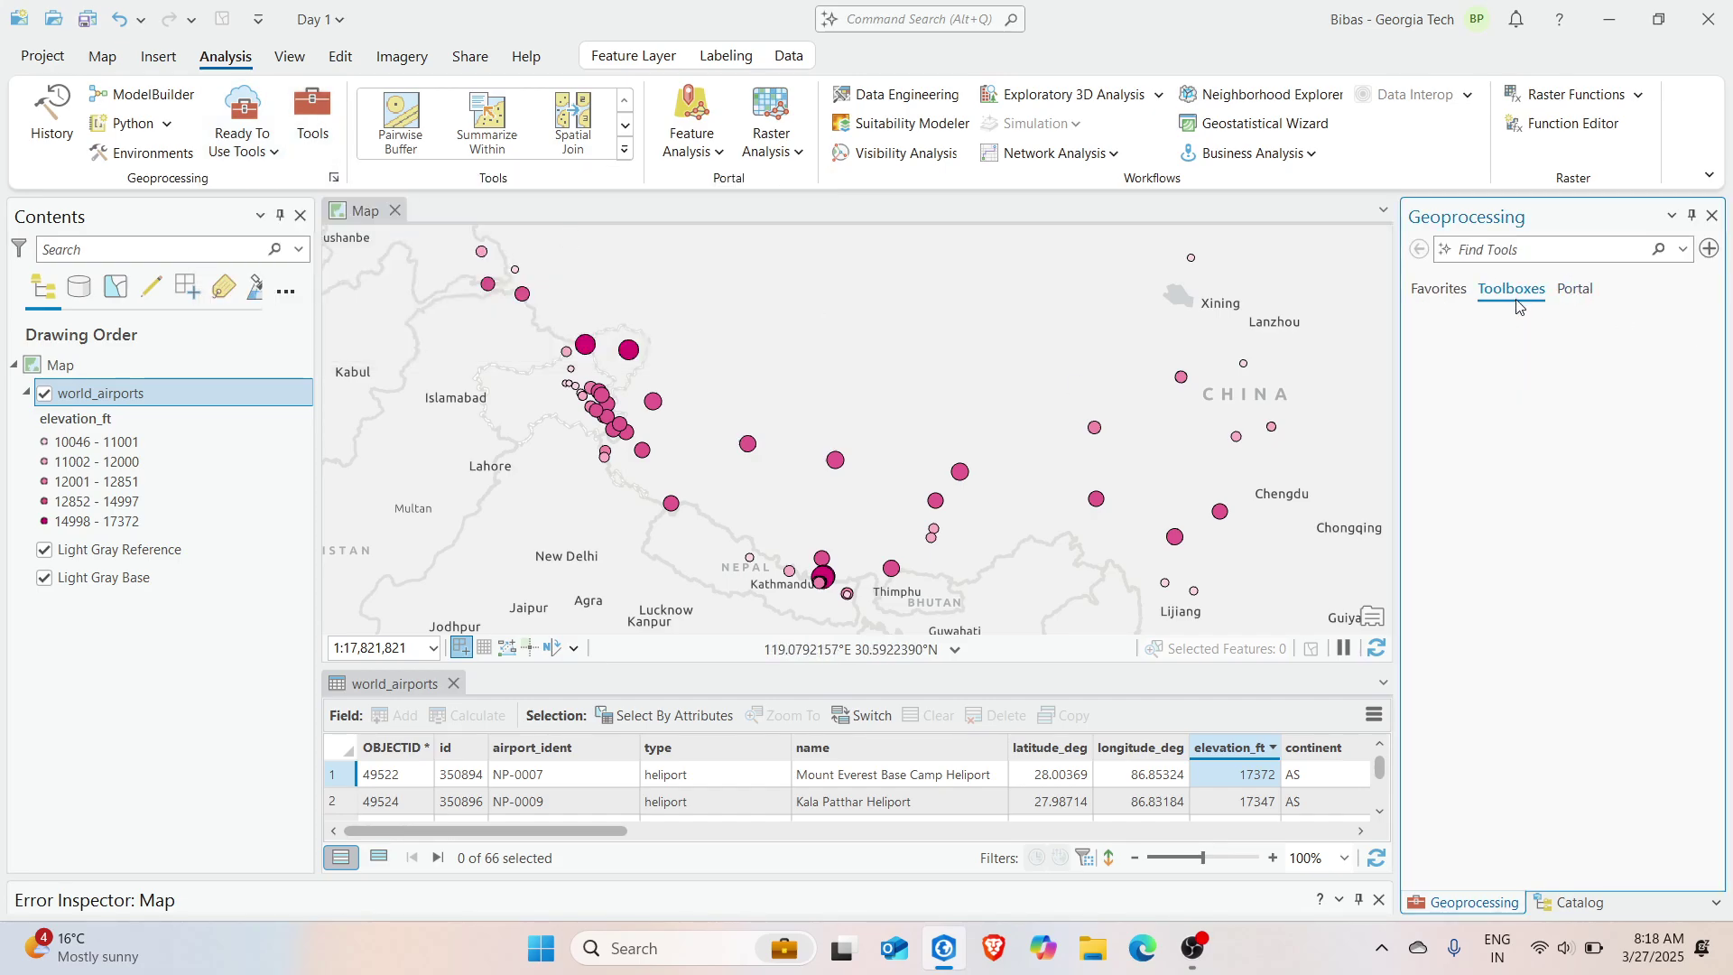
scroll(1552, 668, down, 5)
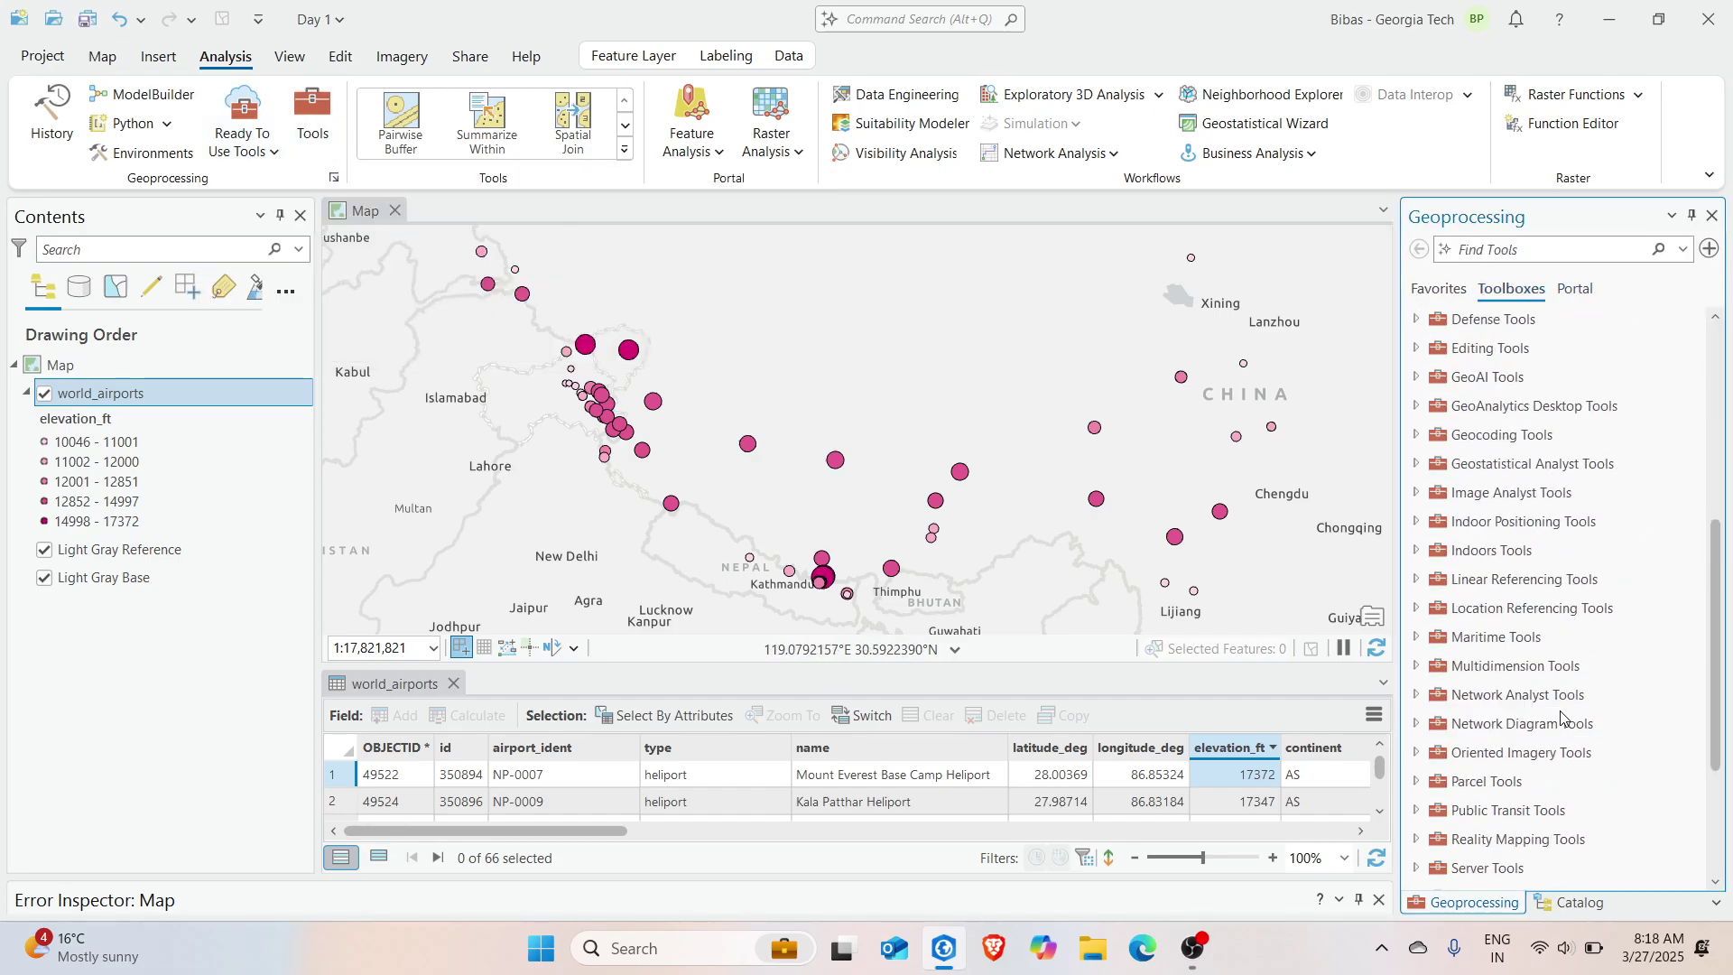
scroll(1553, 587, up, 2)
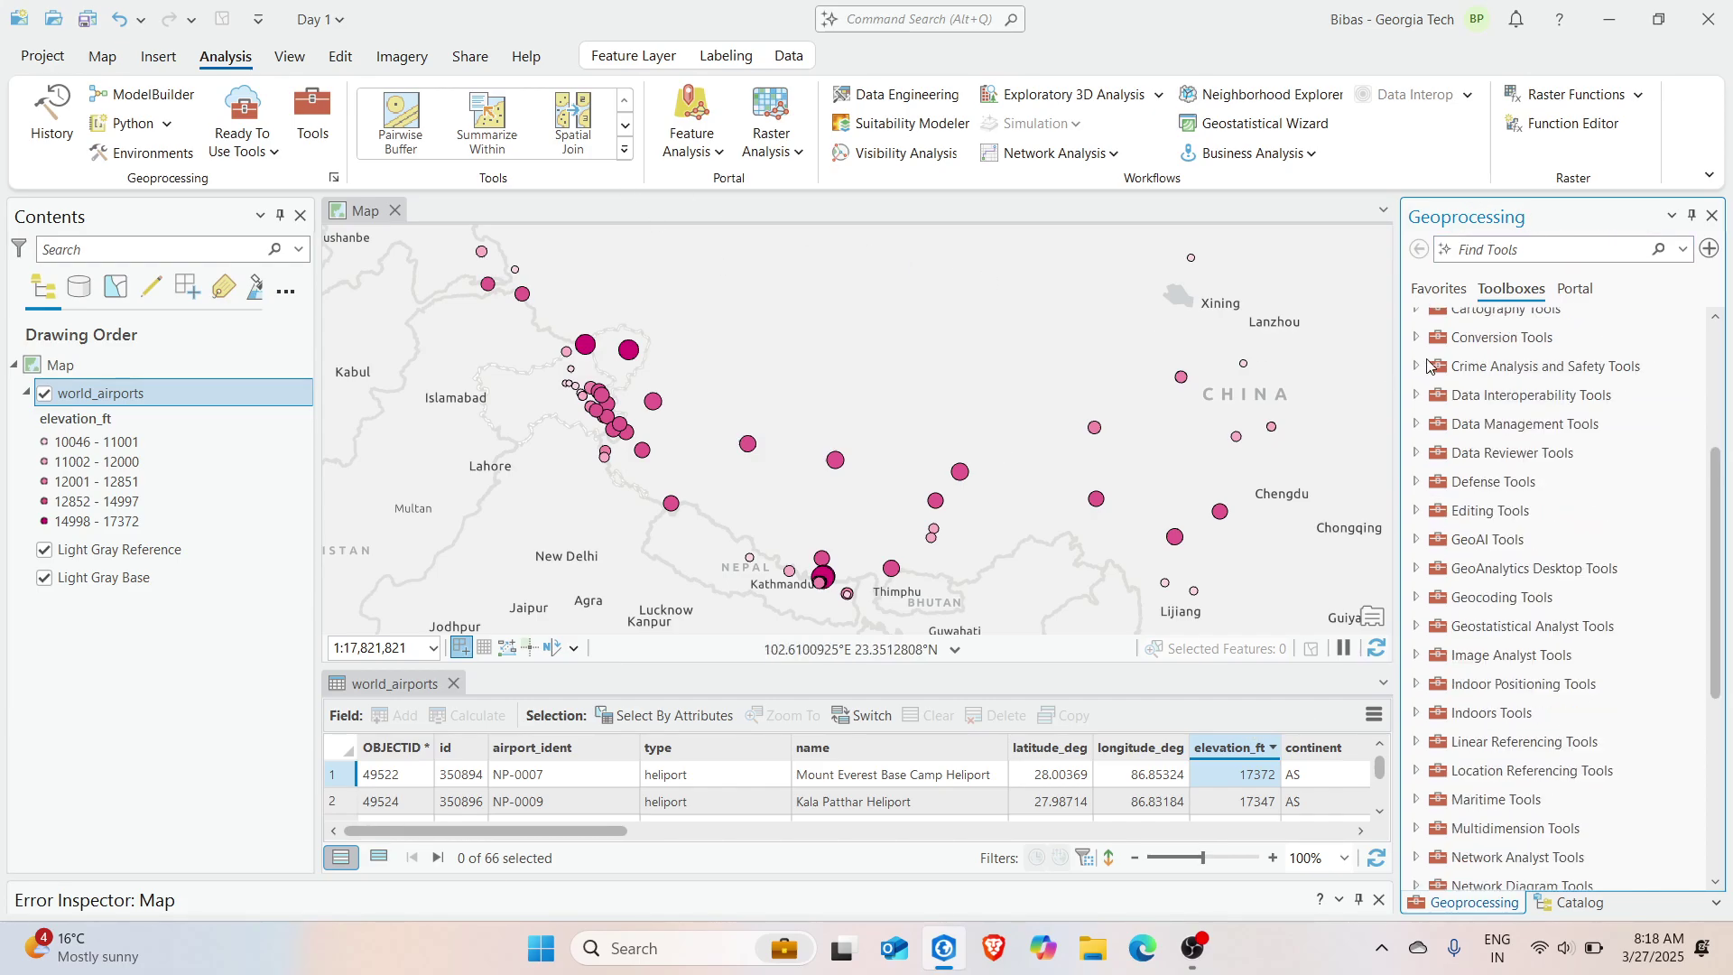
click(1712, 218)
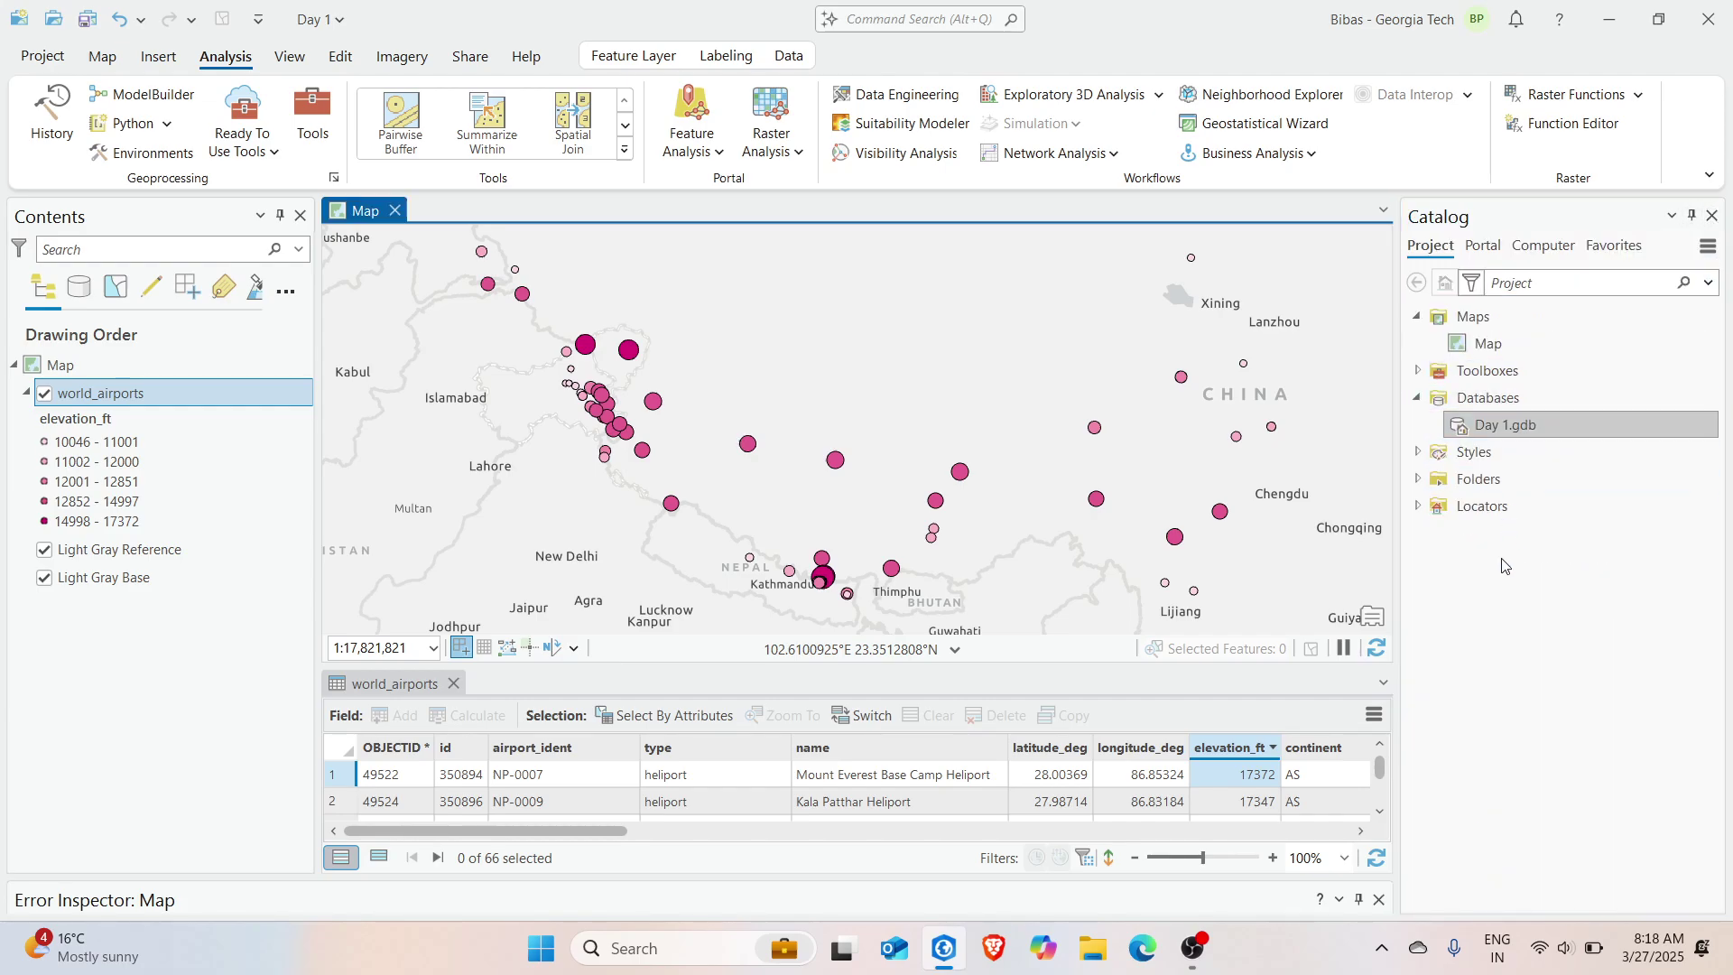
click(1528, 426)
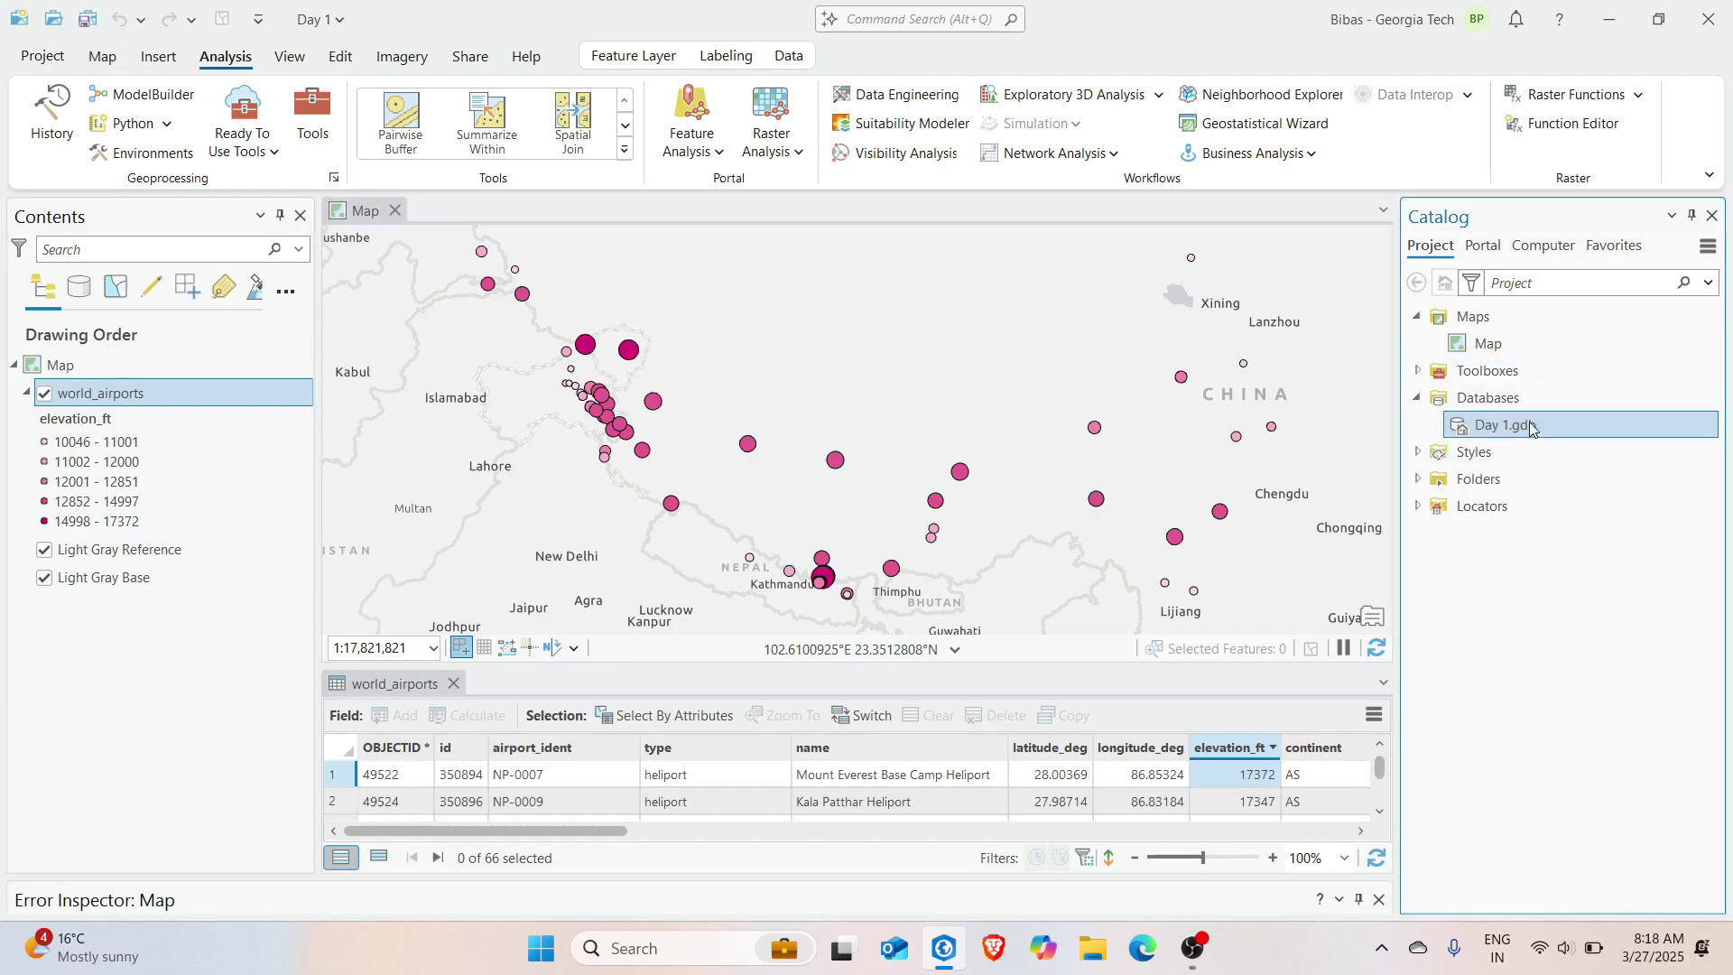
click(1612, 591)
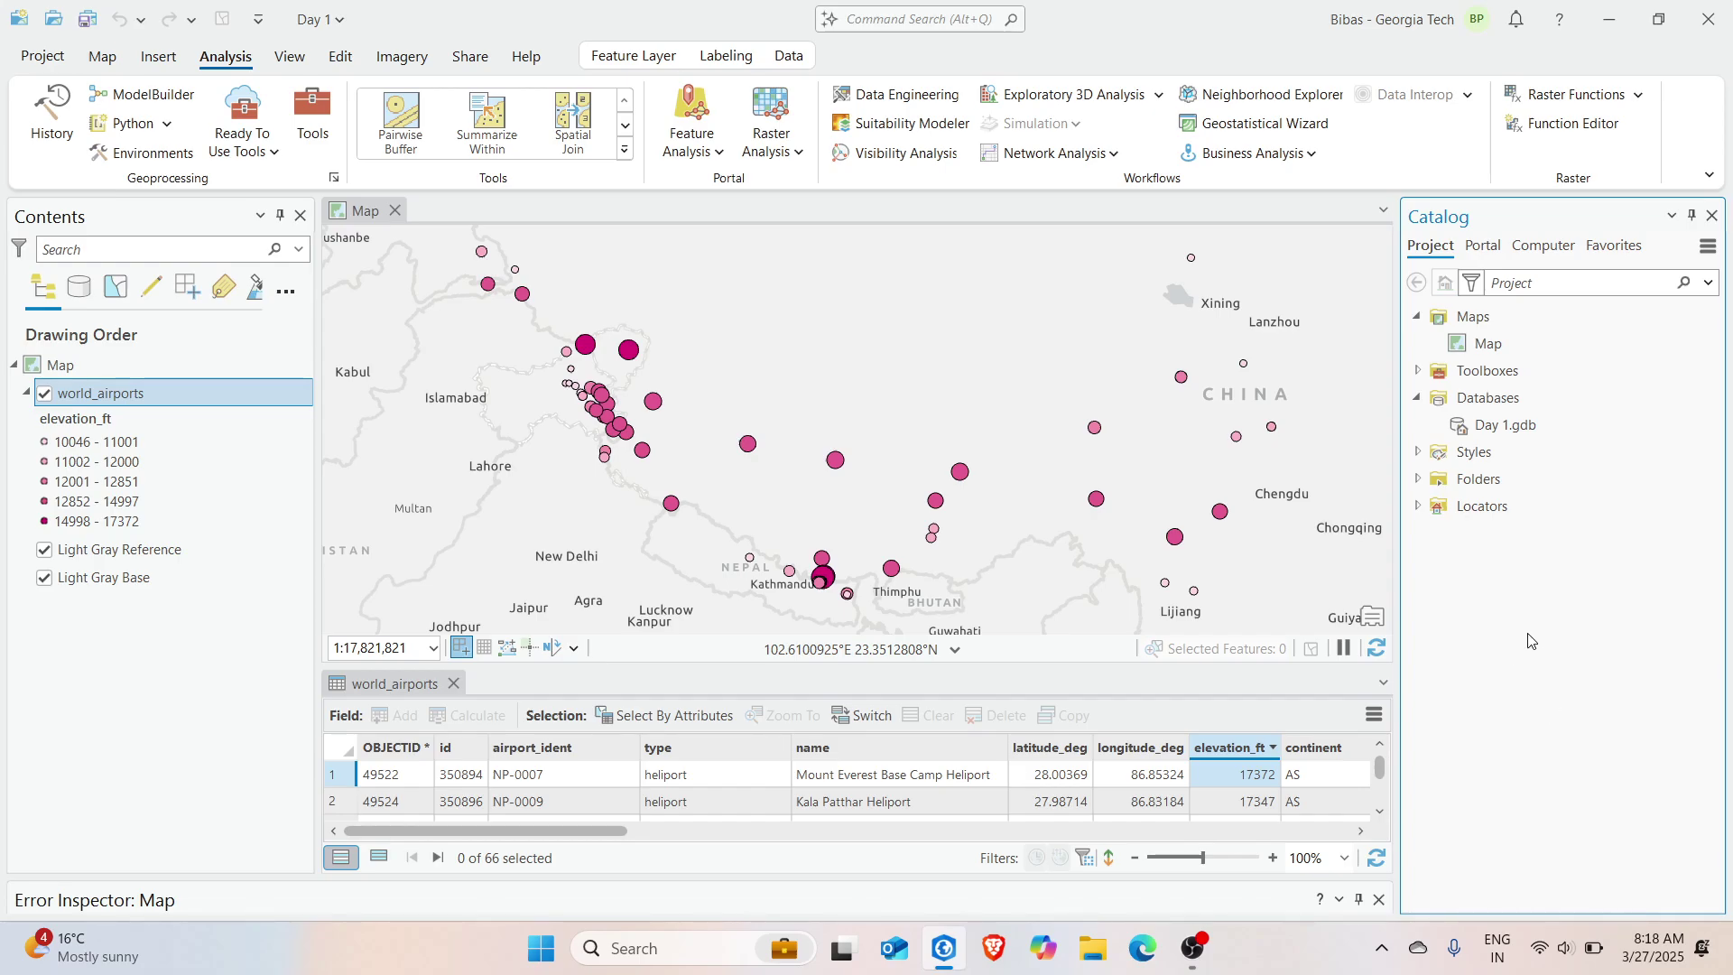
drag(1241, 623, 1119, 614)
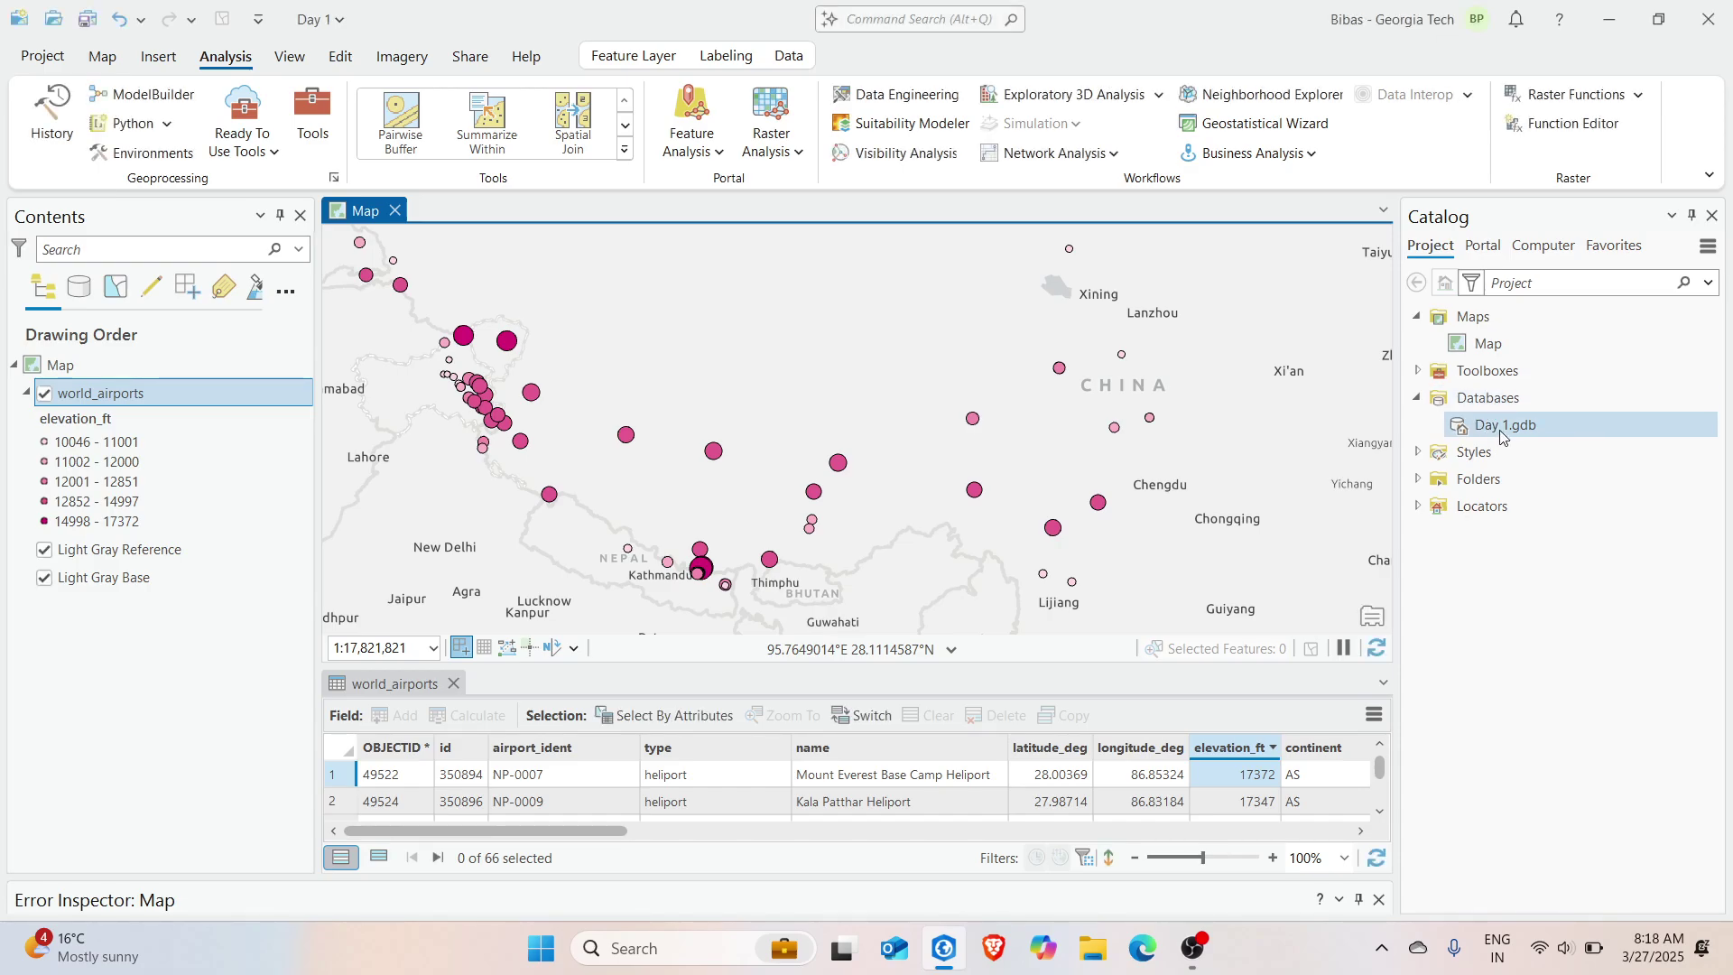
scroll(966, 462, down, 2)
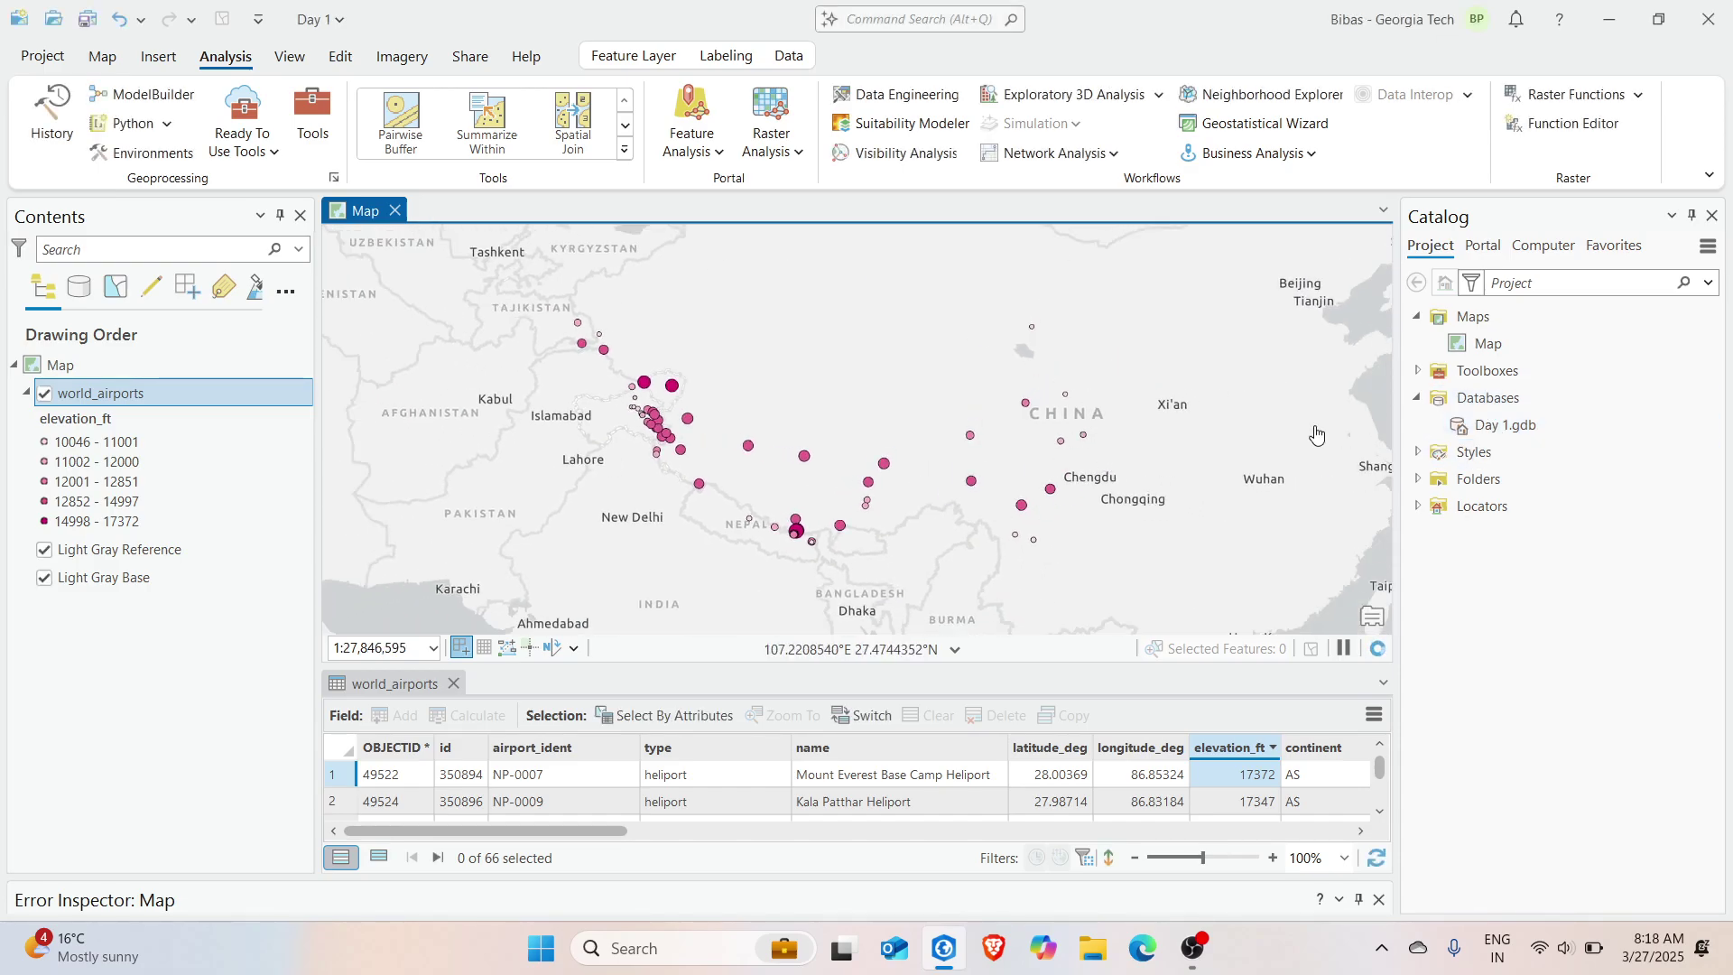
Import the filtered world_airports records into Day 1.gdb with Feature Class To Geodatabase, and close the tool
right_click(1471, 425)
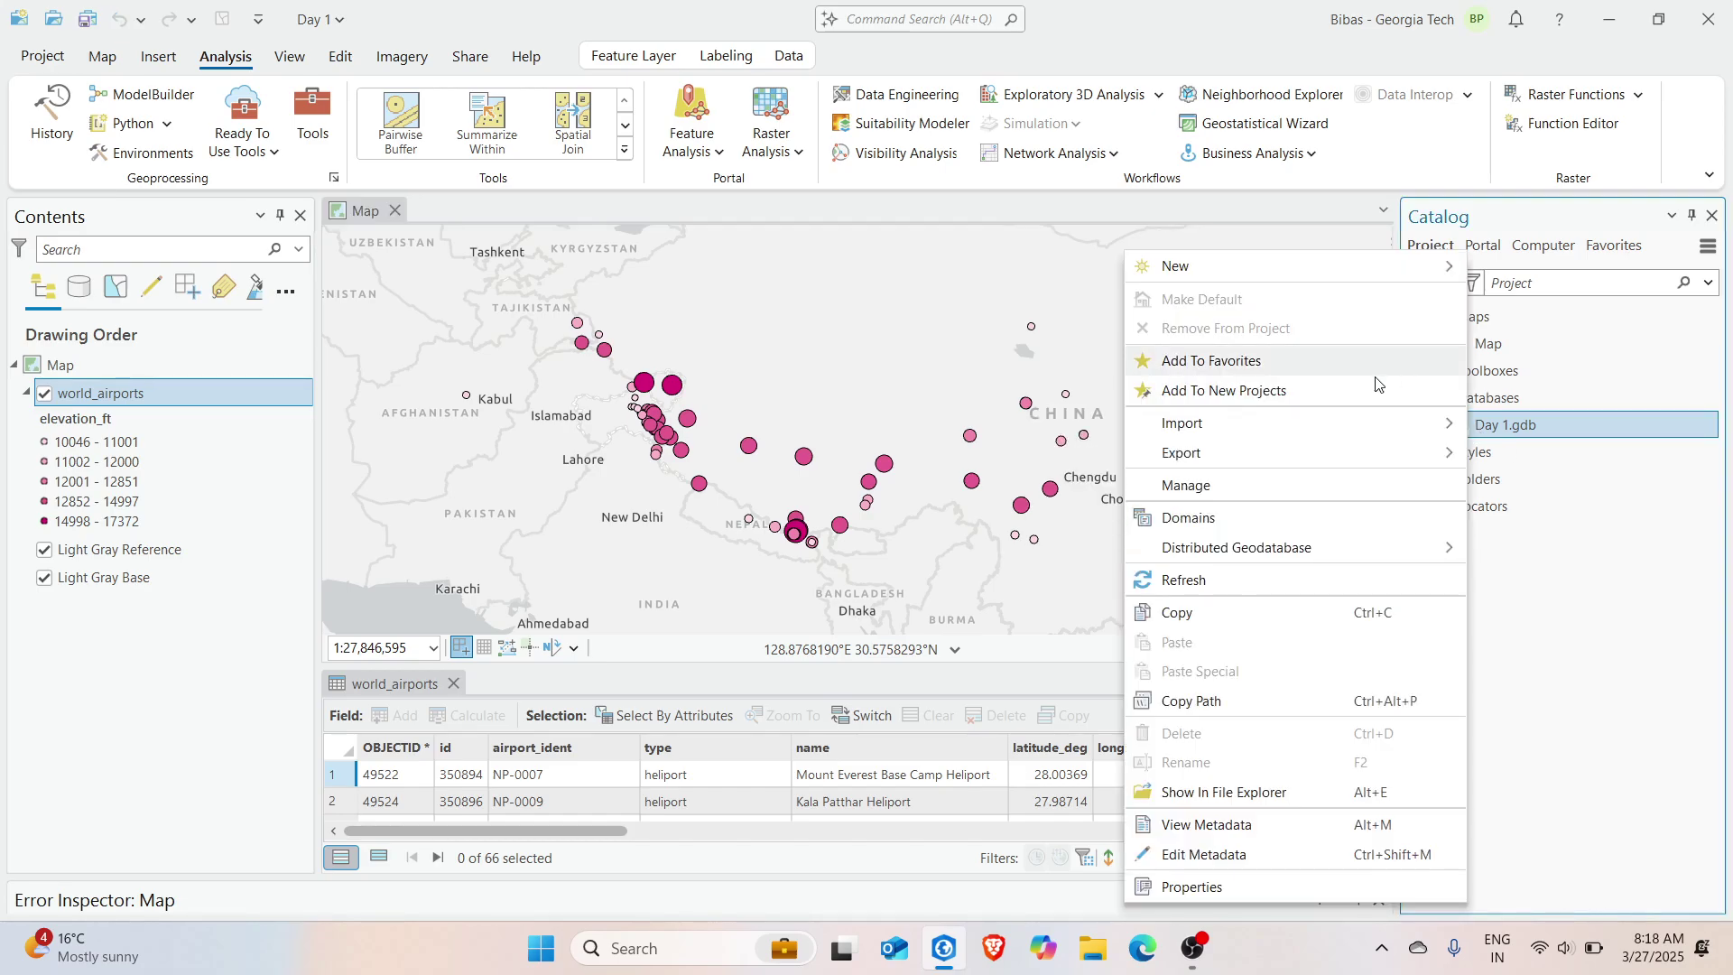
mouse_move(1358, 426)
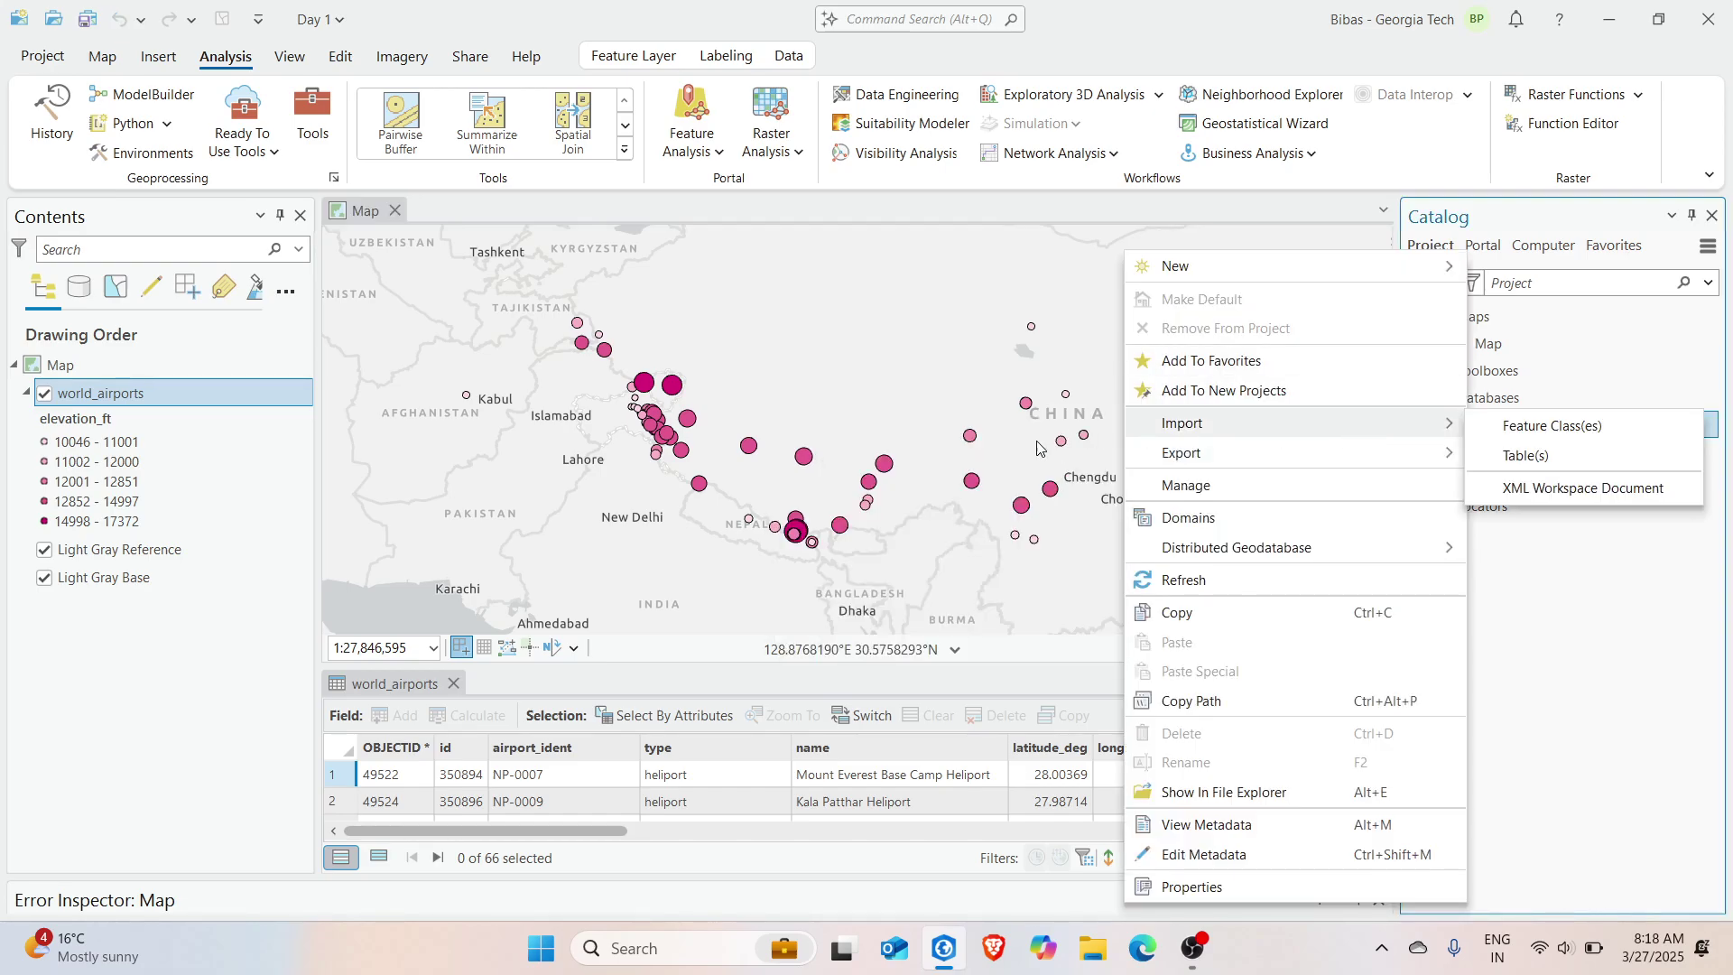
click(1547, 426)
drag(108, 397, 974, 272)
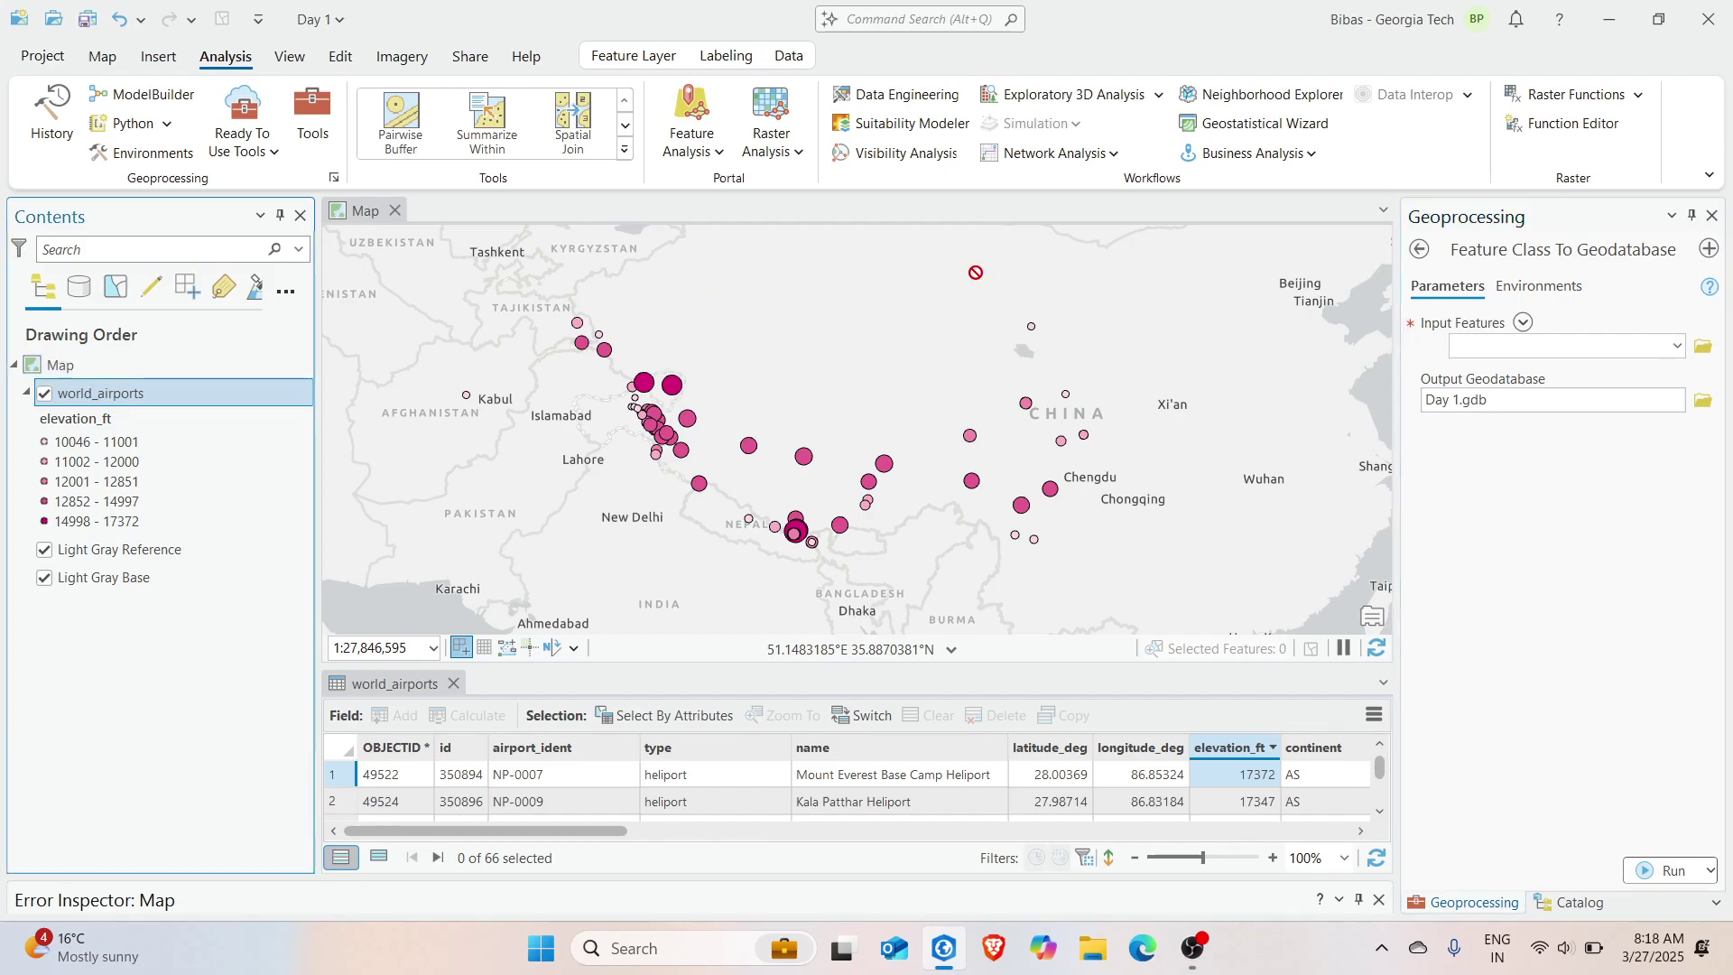
drag(1582, 384, 1567, 359)
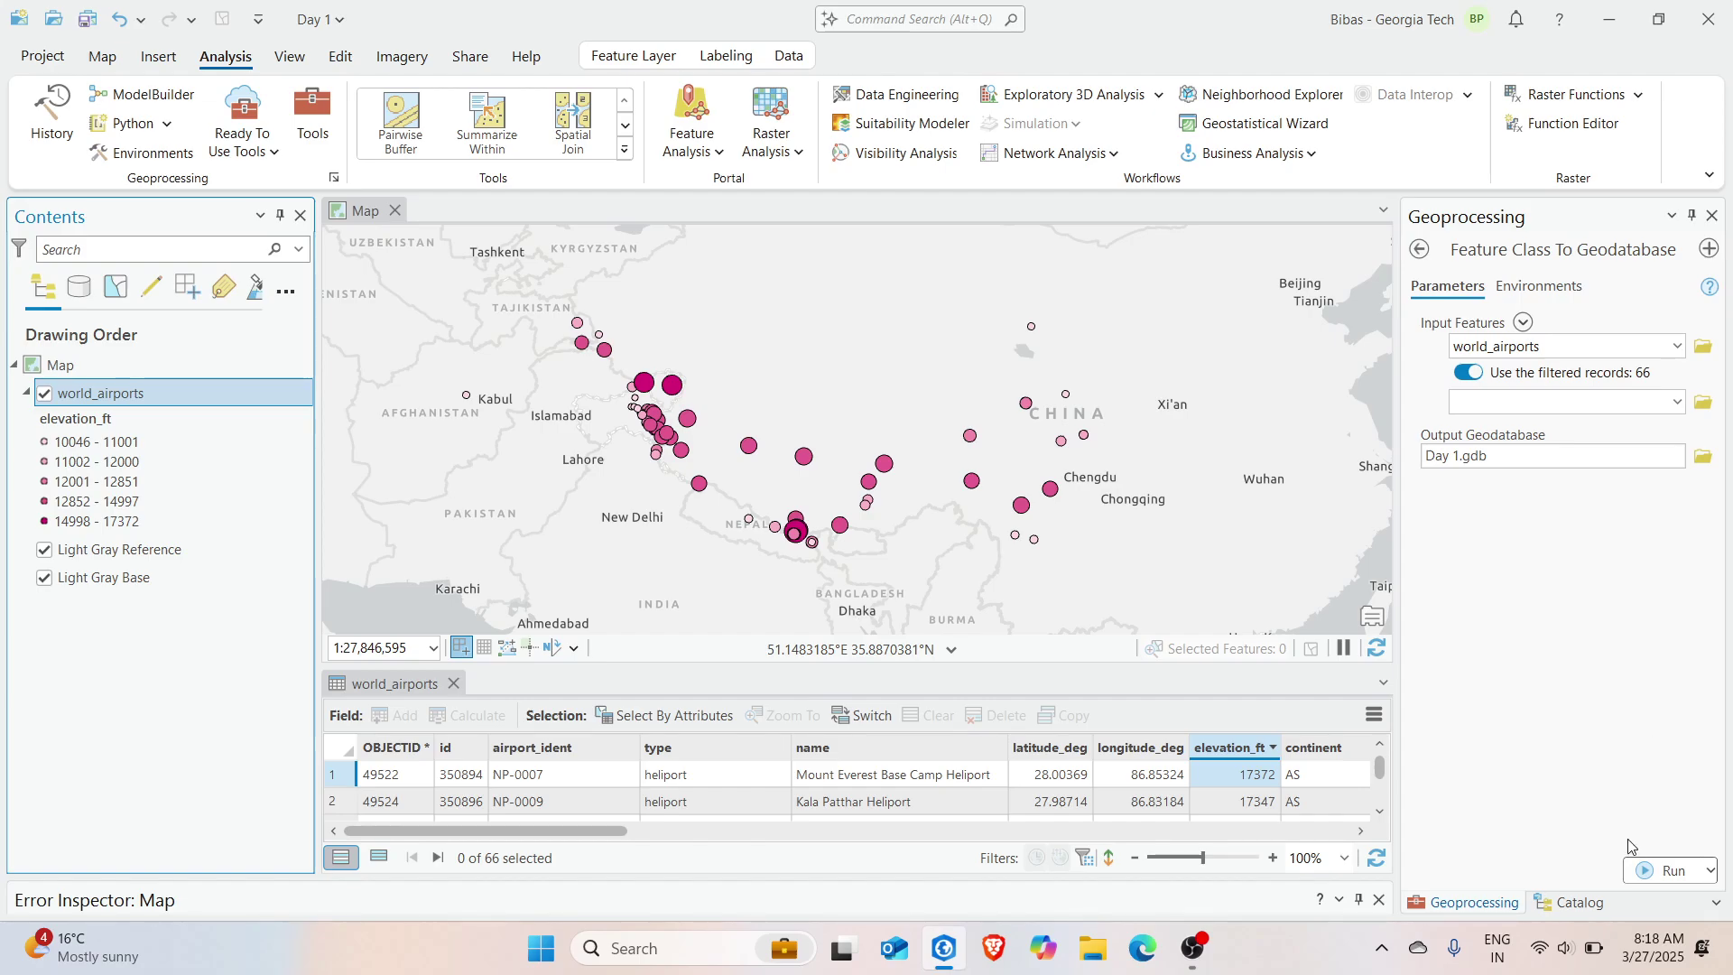
click(1664, 870)
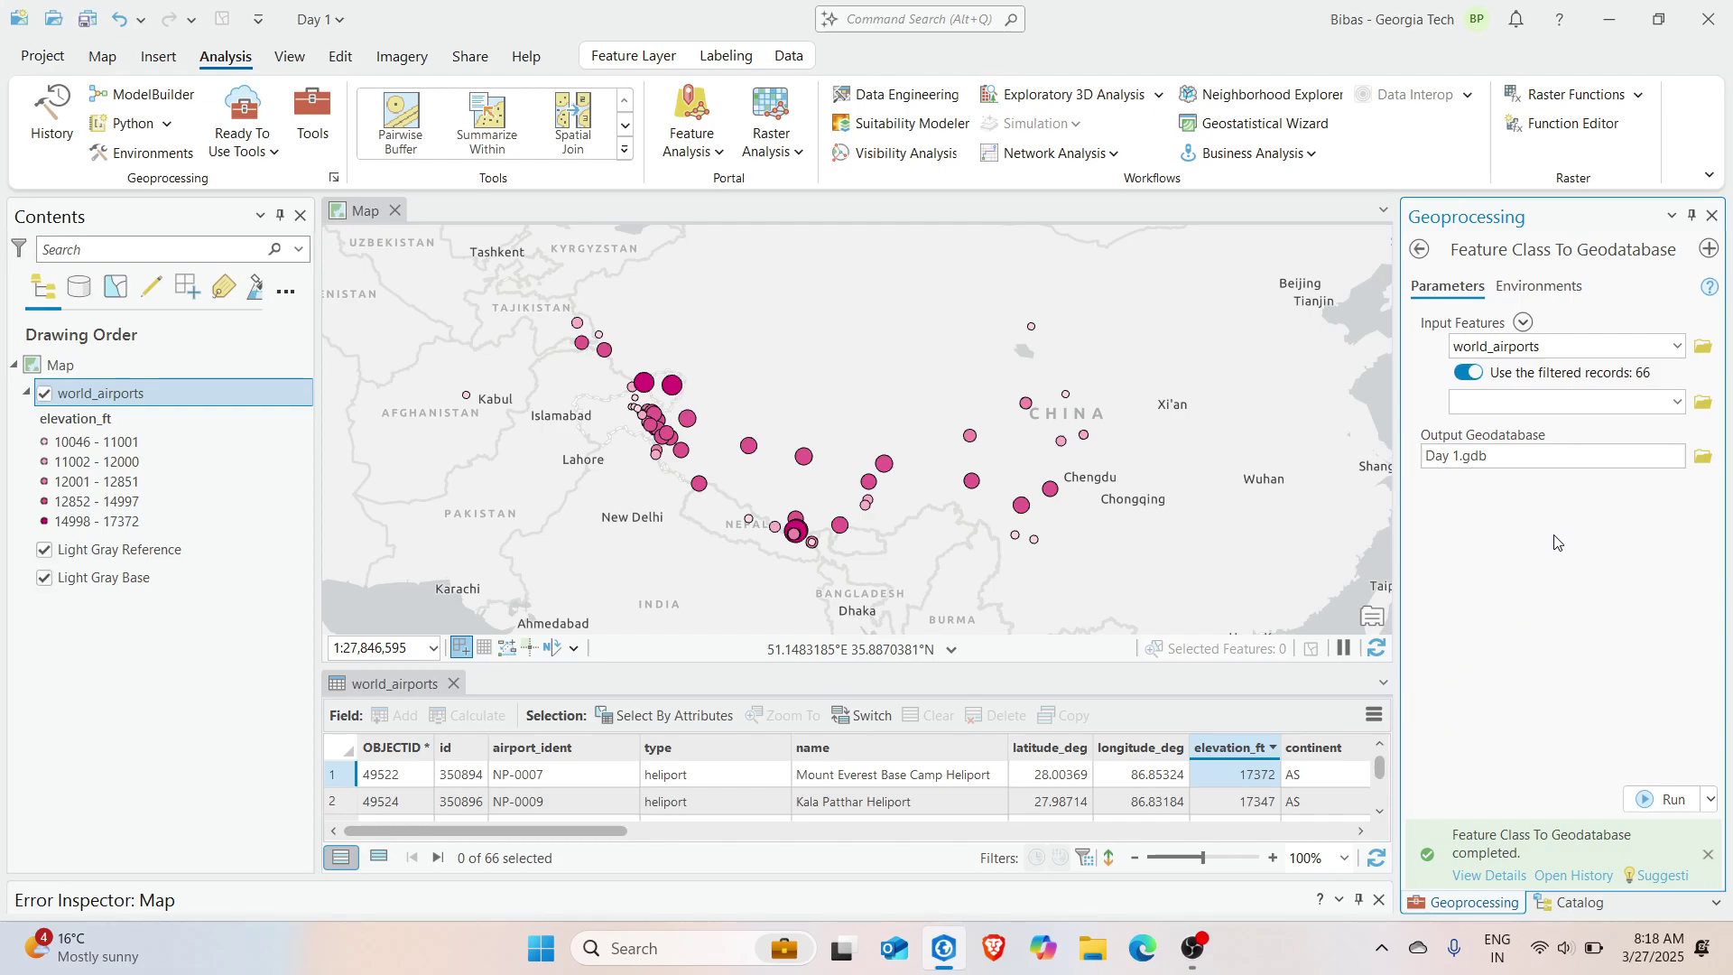
click(1712, 217)
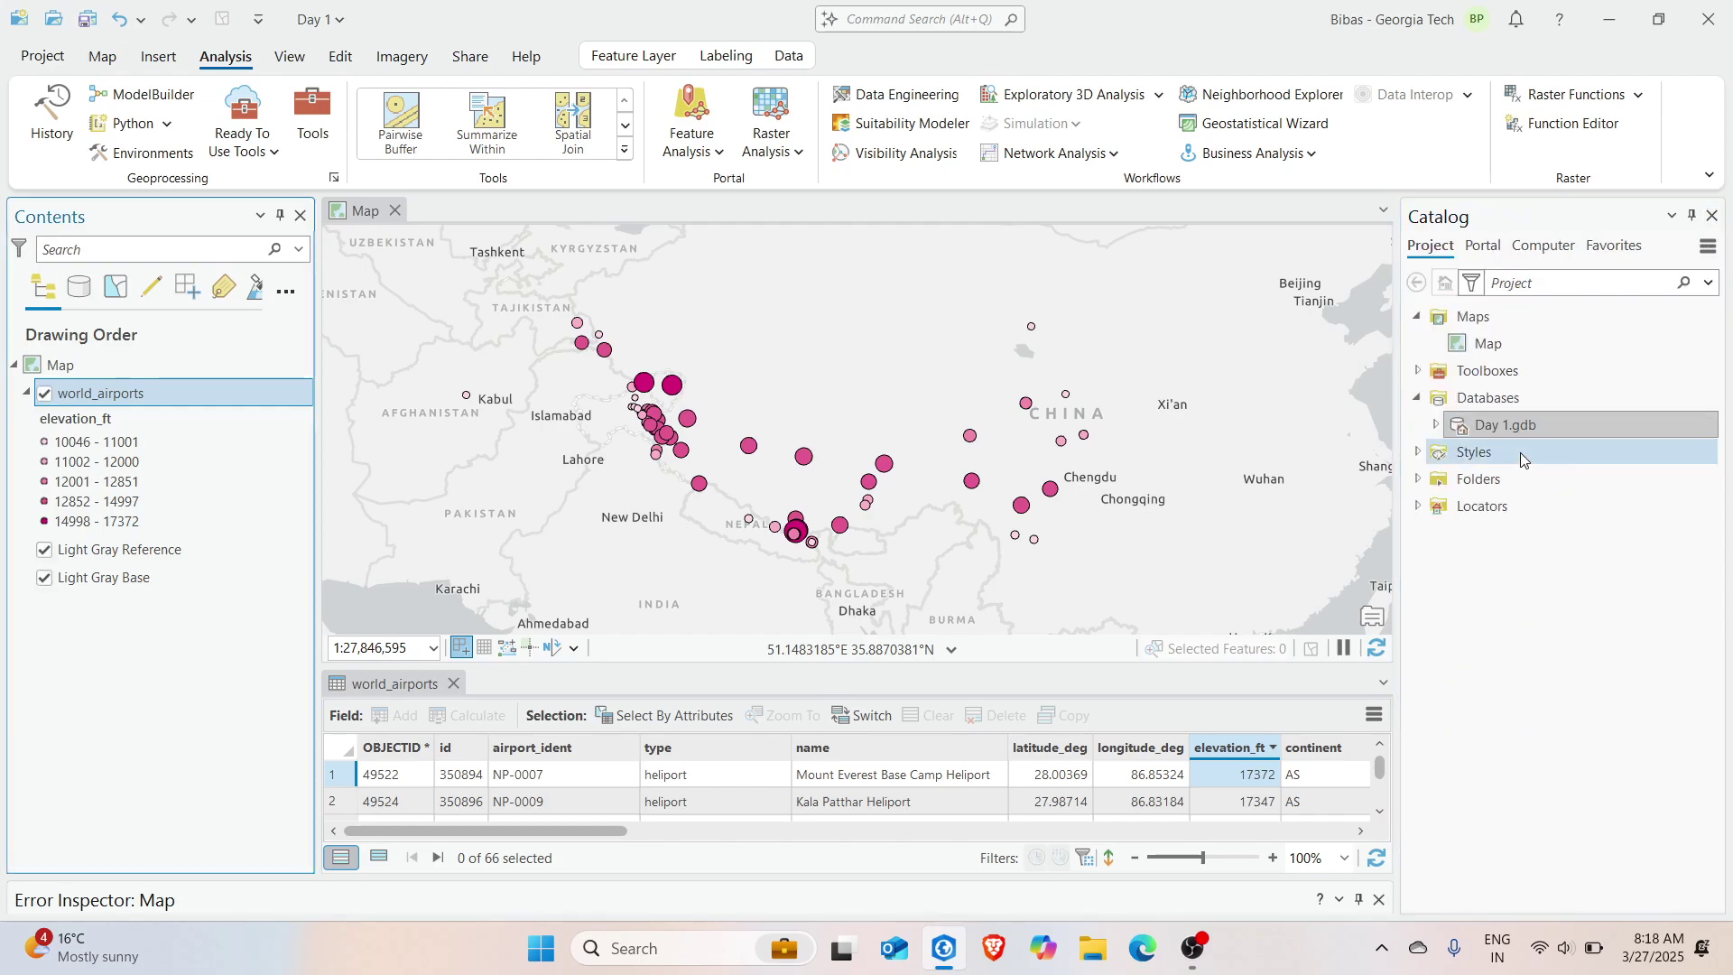
Locate the imported world_airports feature class inside Day 1.gdb and check the data source of the map's world_airports layer
click(1435, 424)
click(1468, 455)
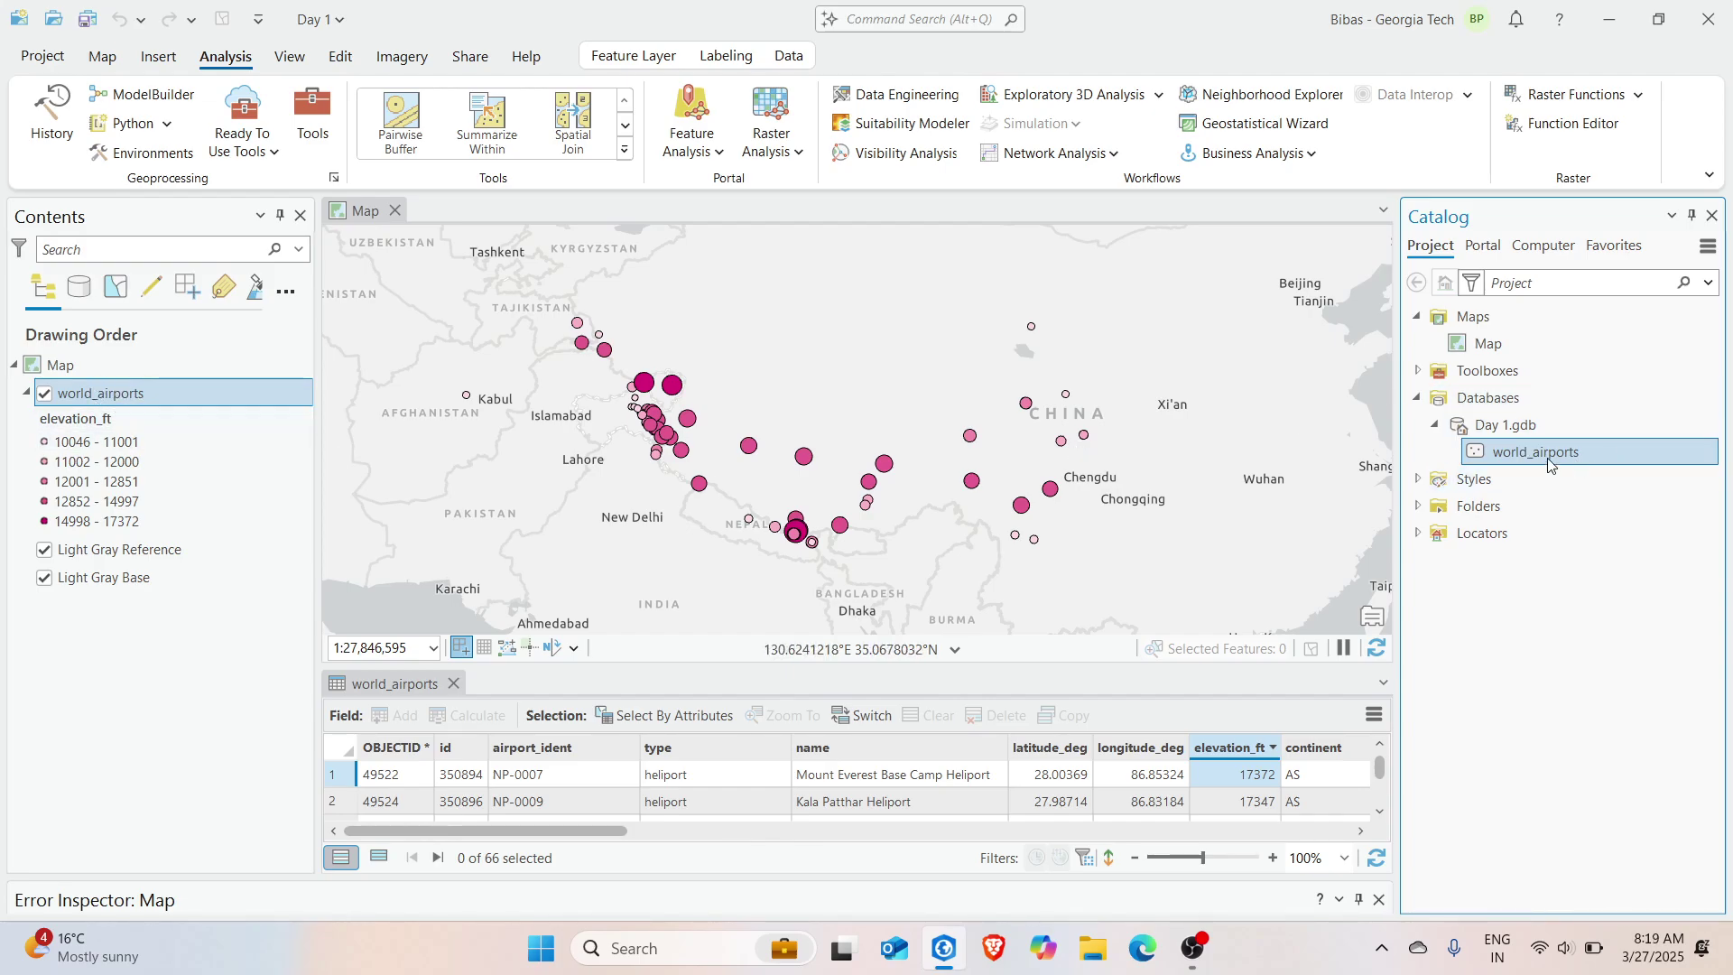
double_click(105, 395)
click(351, 205)
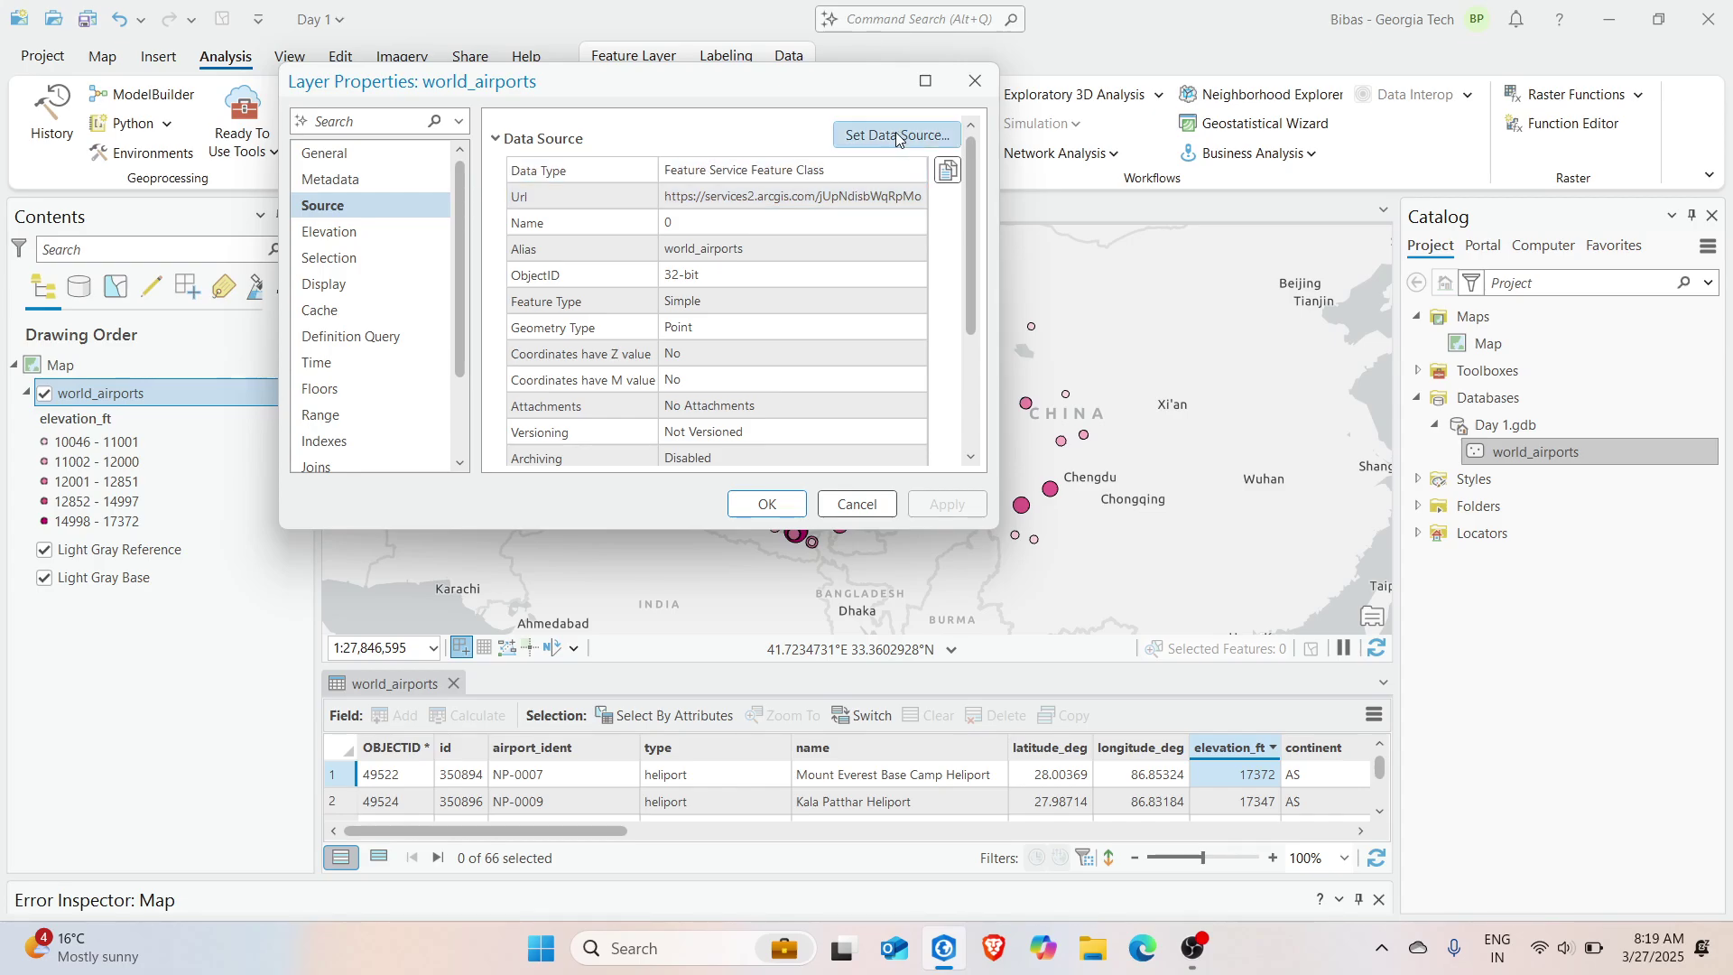
click(975, 81)
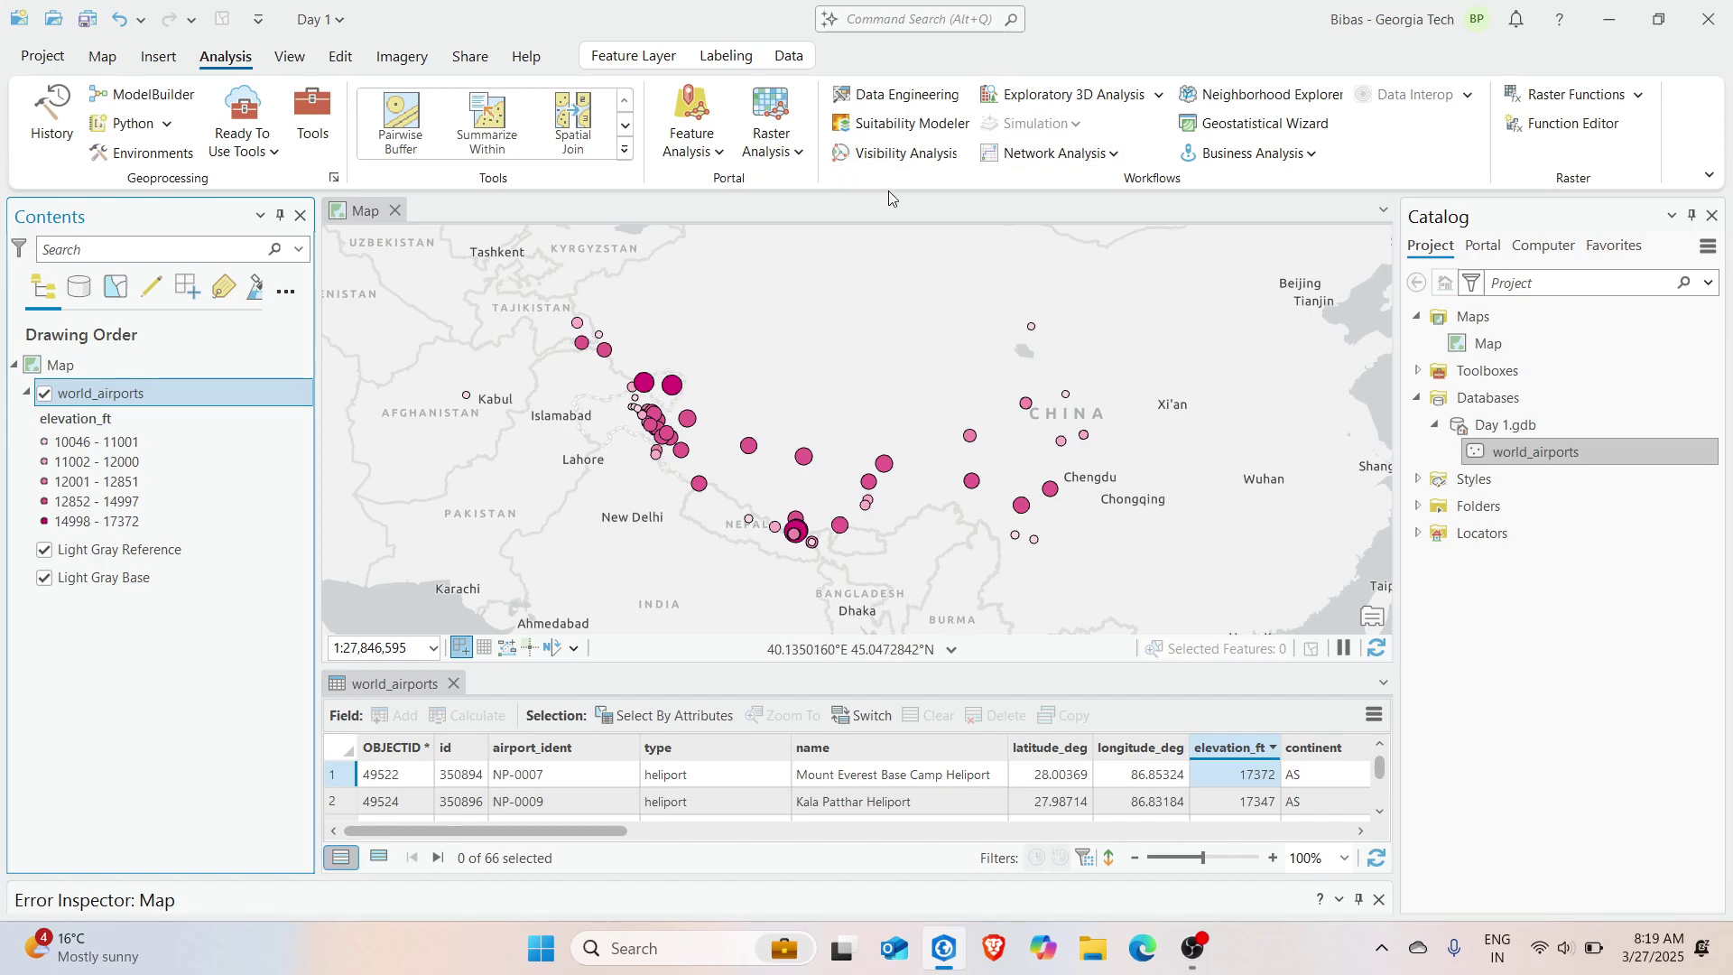
Review the network analysis, view and edit commands, including the Create Features templates, and return to the project catalog
click(1112, 155)
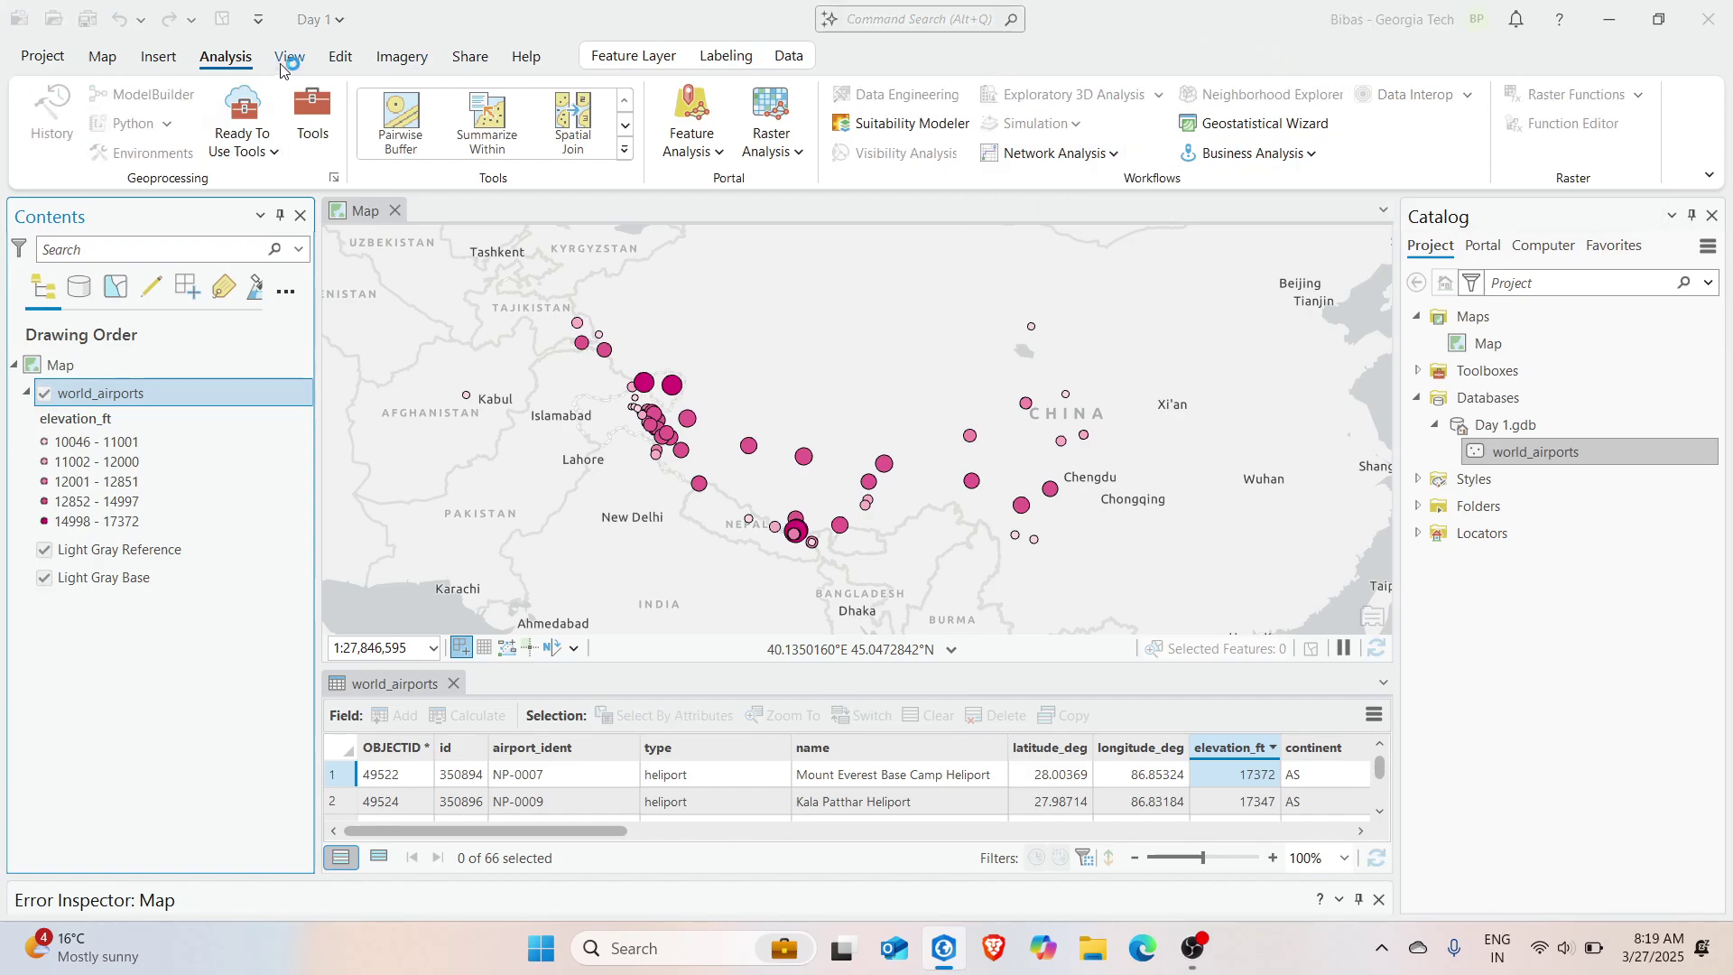
click(284, 62)
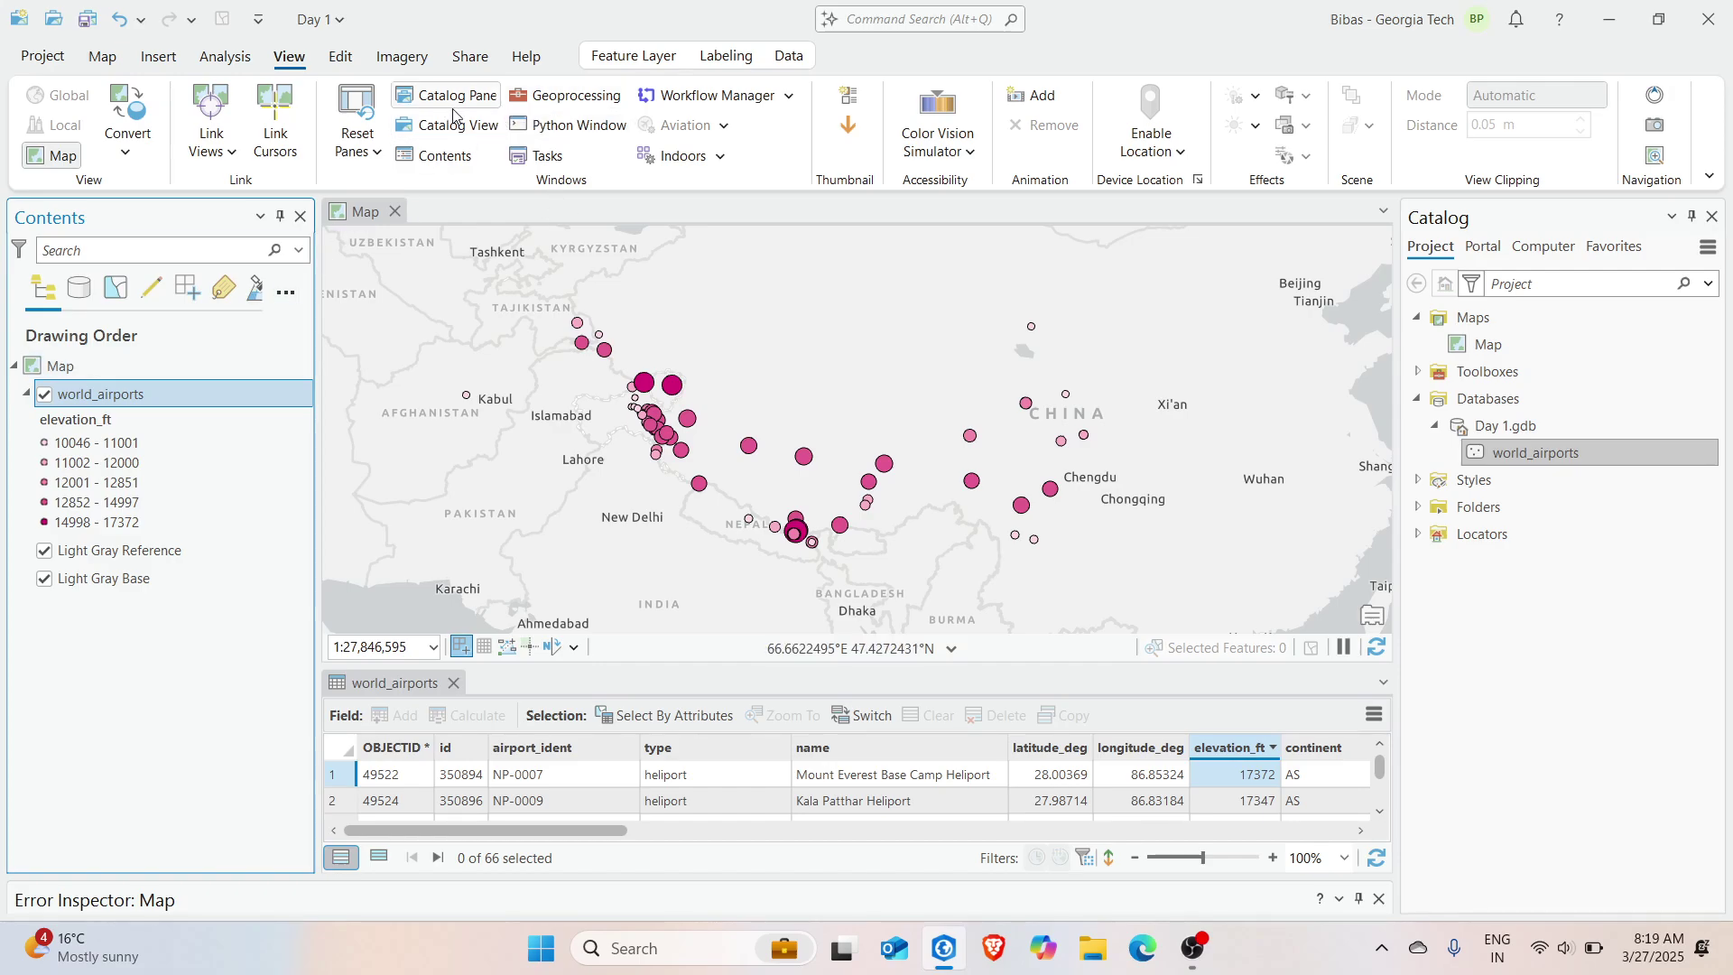
click(340, 56)
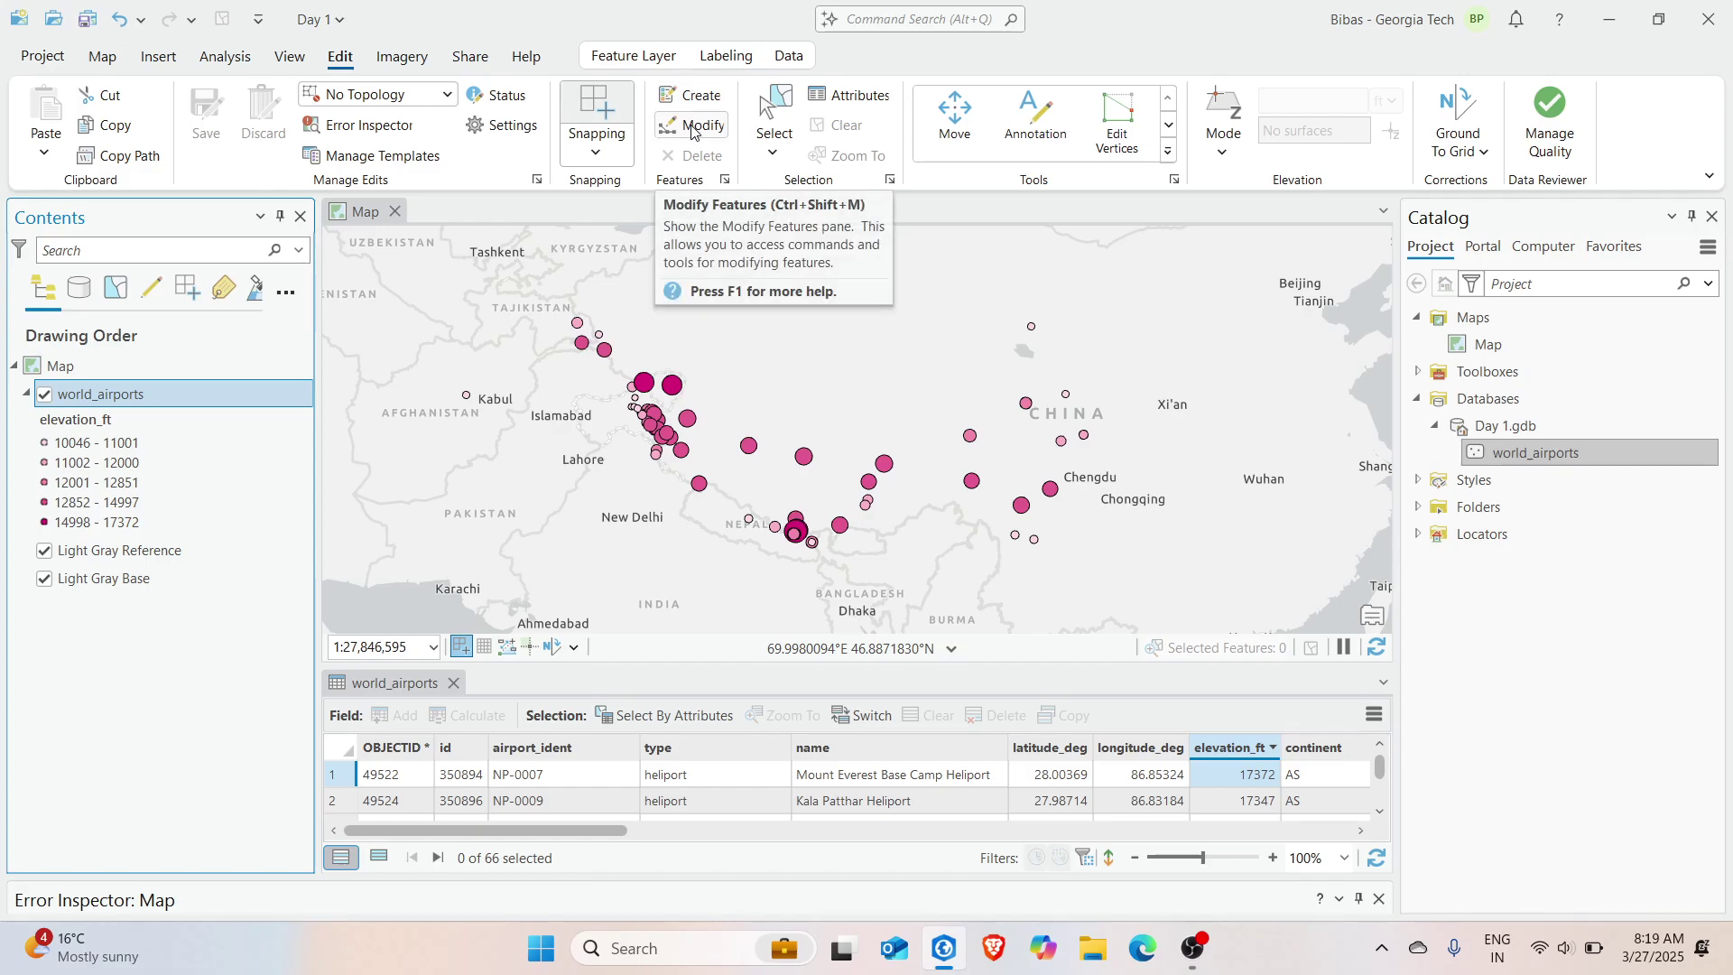
click(693, 96)
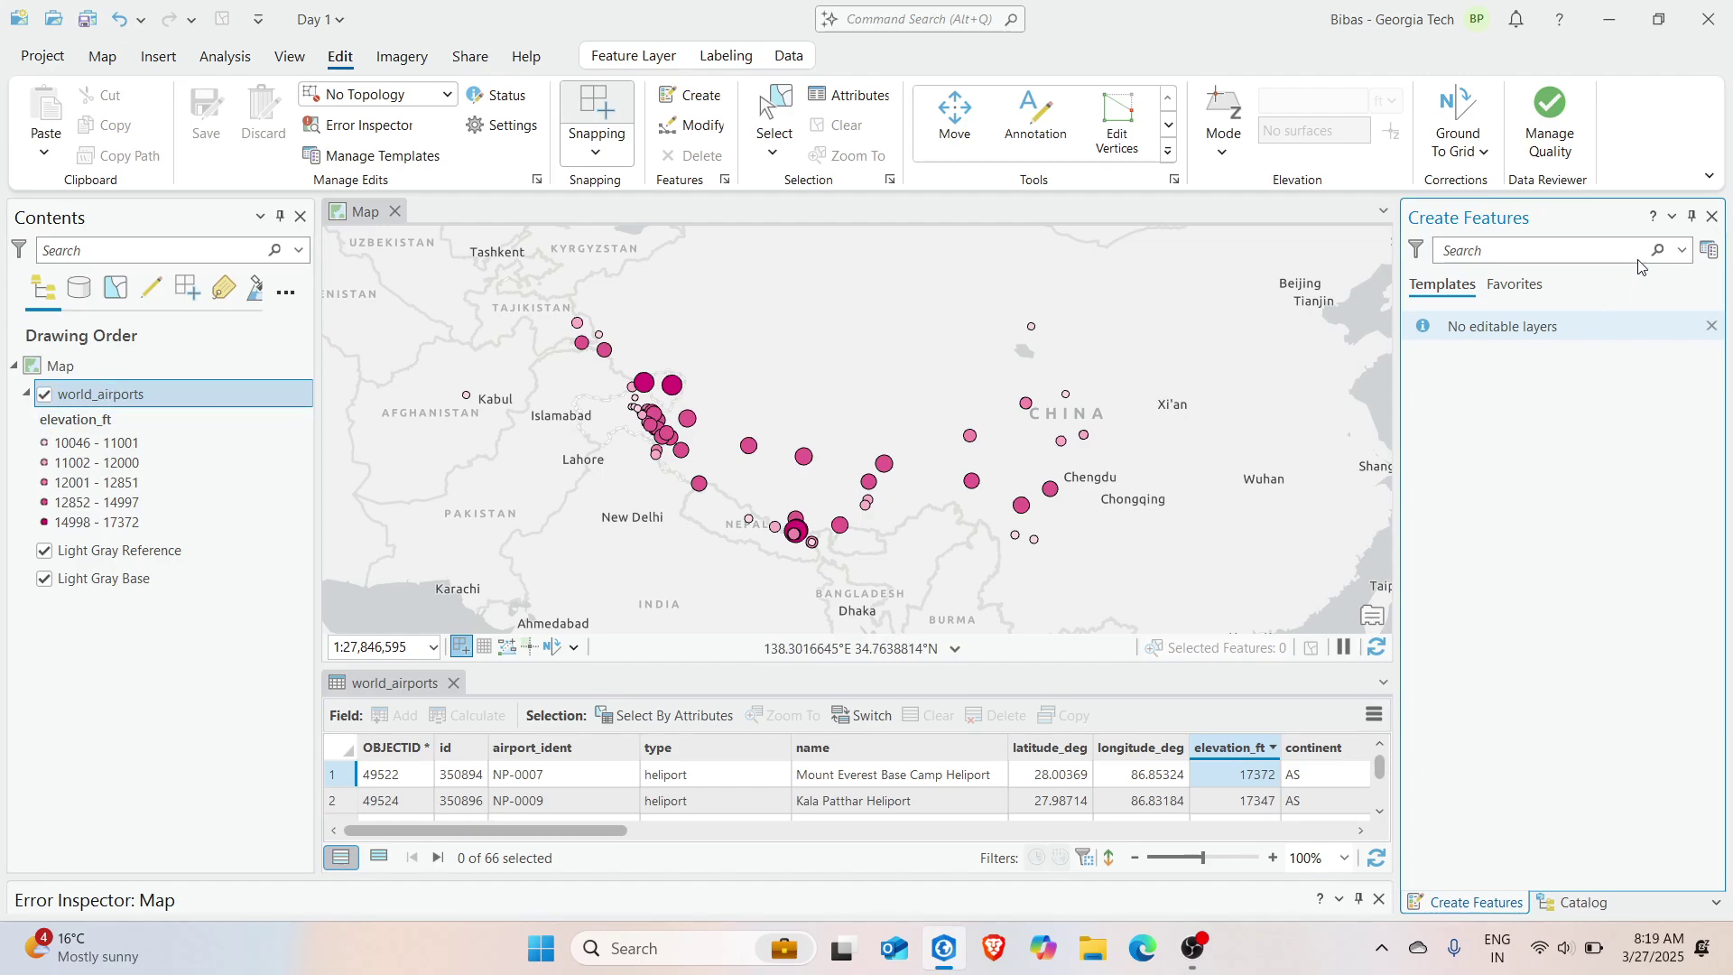
click(1712, 217)
click(1523, 463)
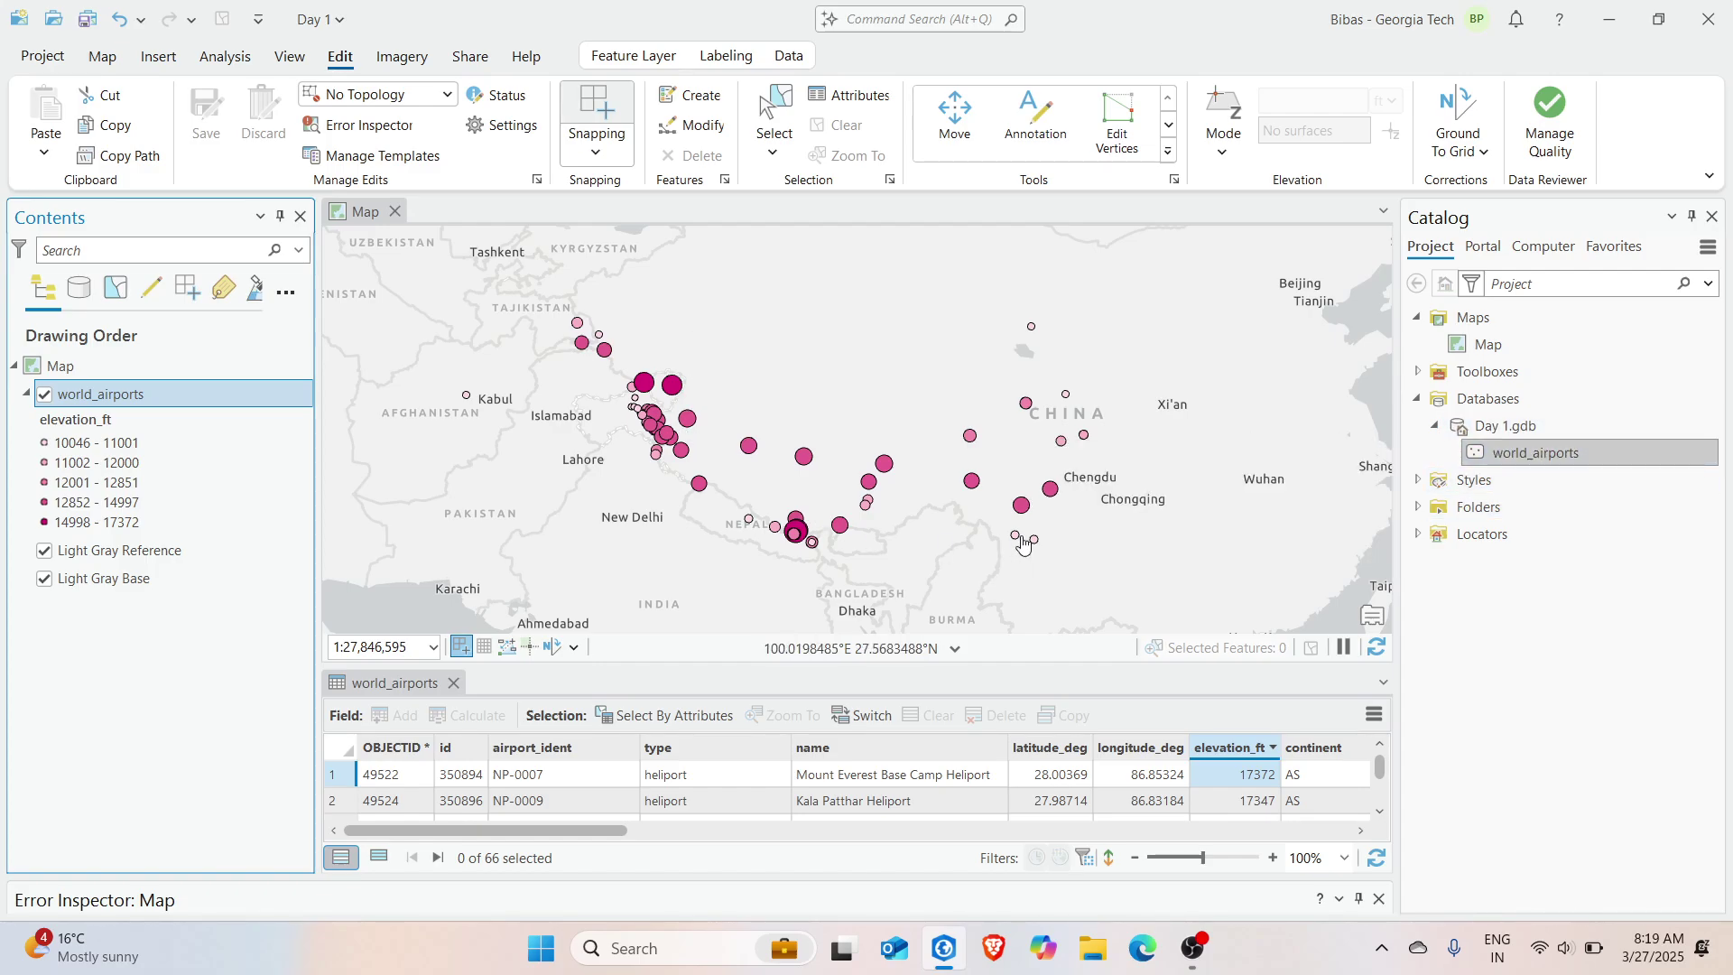
Go to the last records of the world_airports attribute table and enlarge the table to show more rows
drag(778, 465, 770, 416)
scroll(749, 803, down, 20)
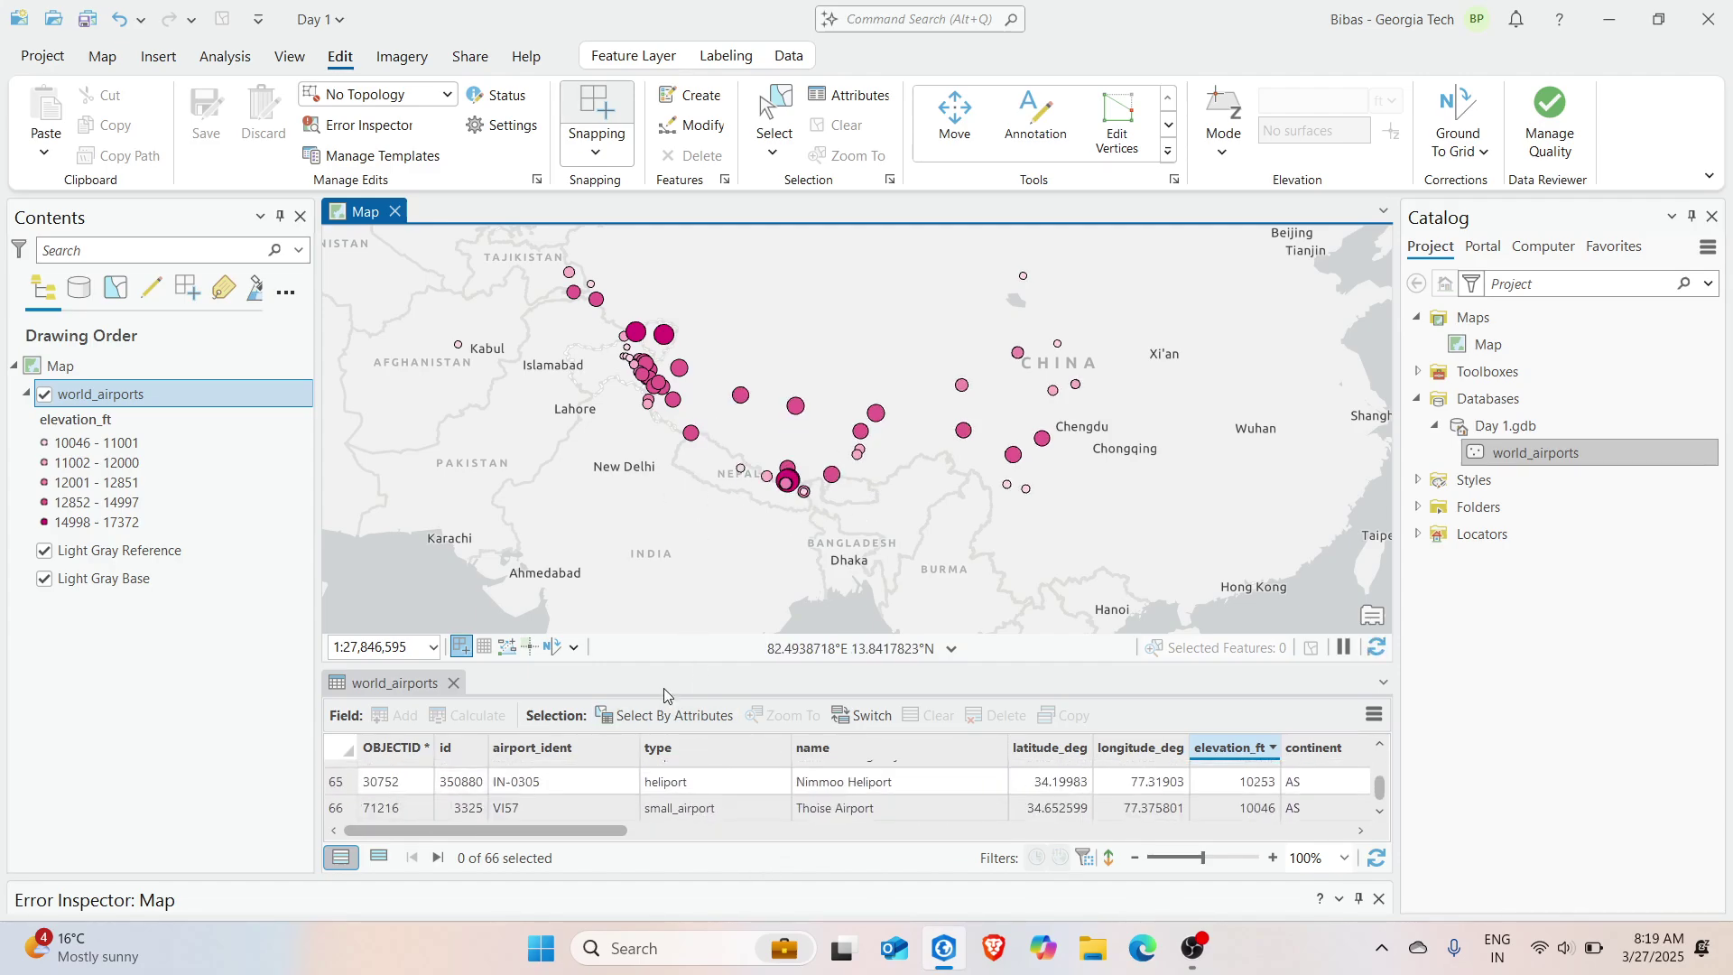
drag(675, 665, 674, 601)
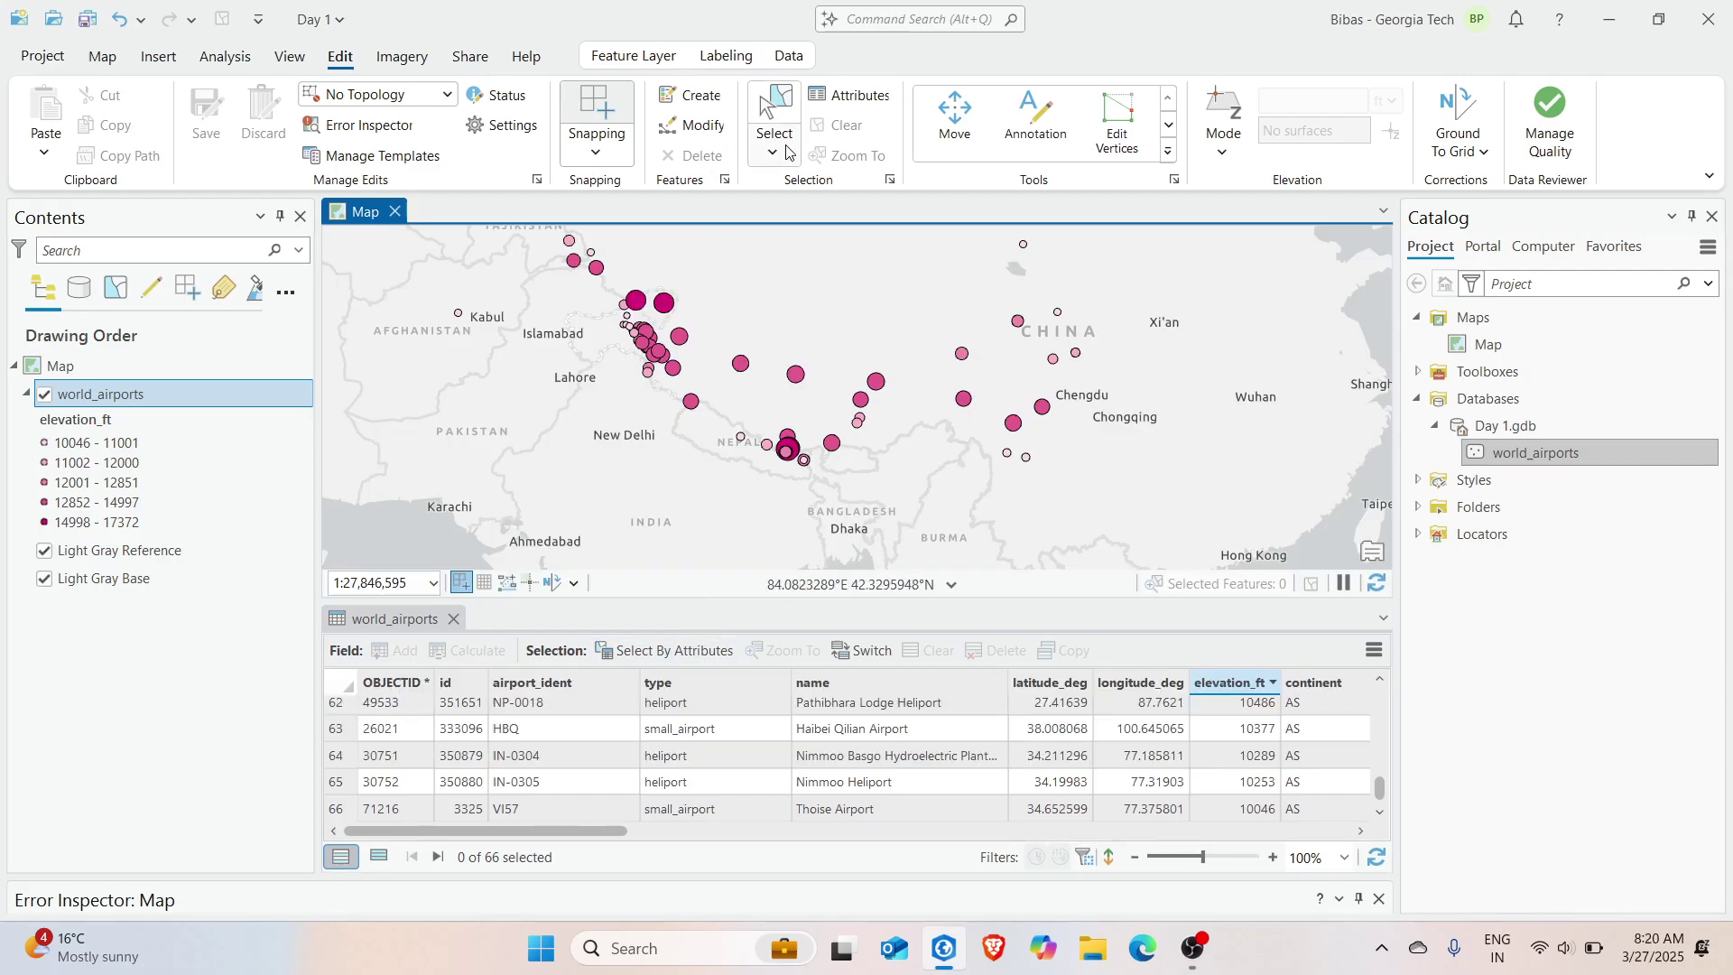
Switch the editing topology to Map Topology
click(448, 95)
click(451, 186)
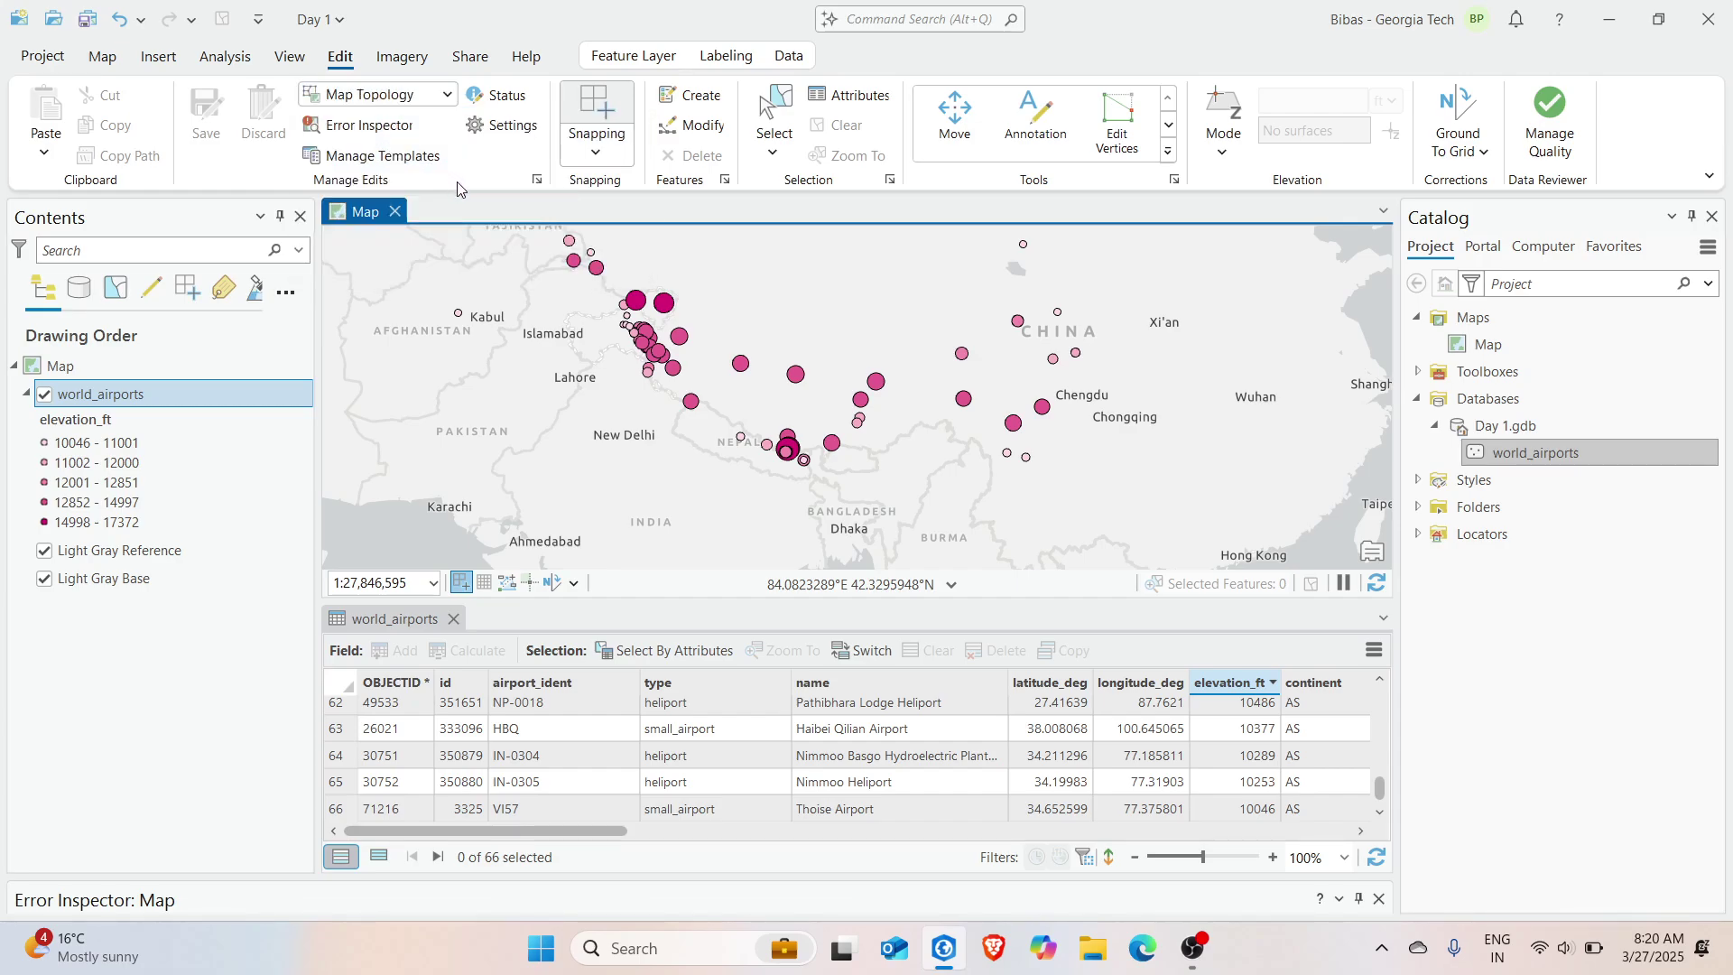
drag(750, 325, 708, 337)
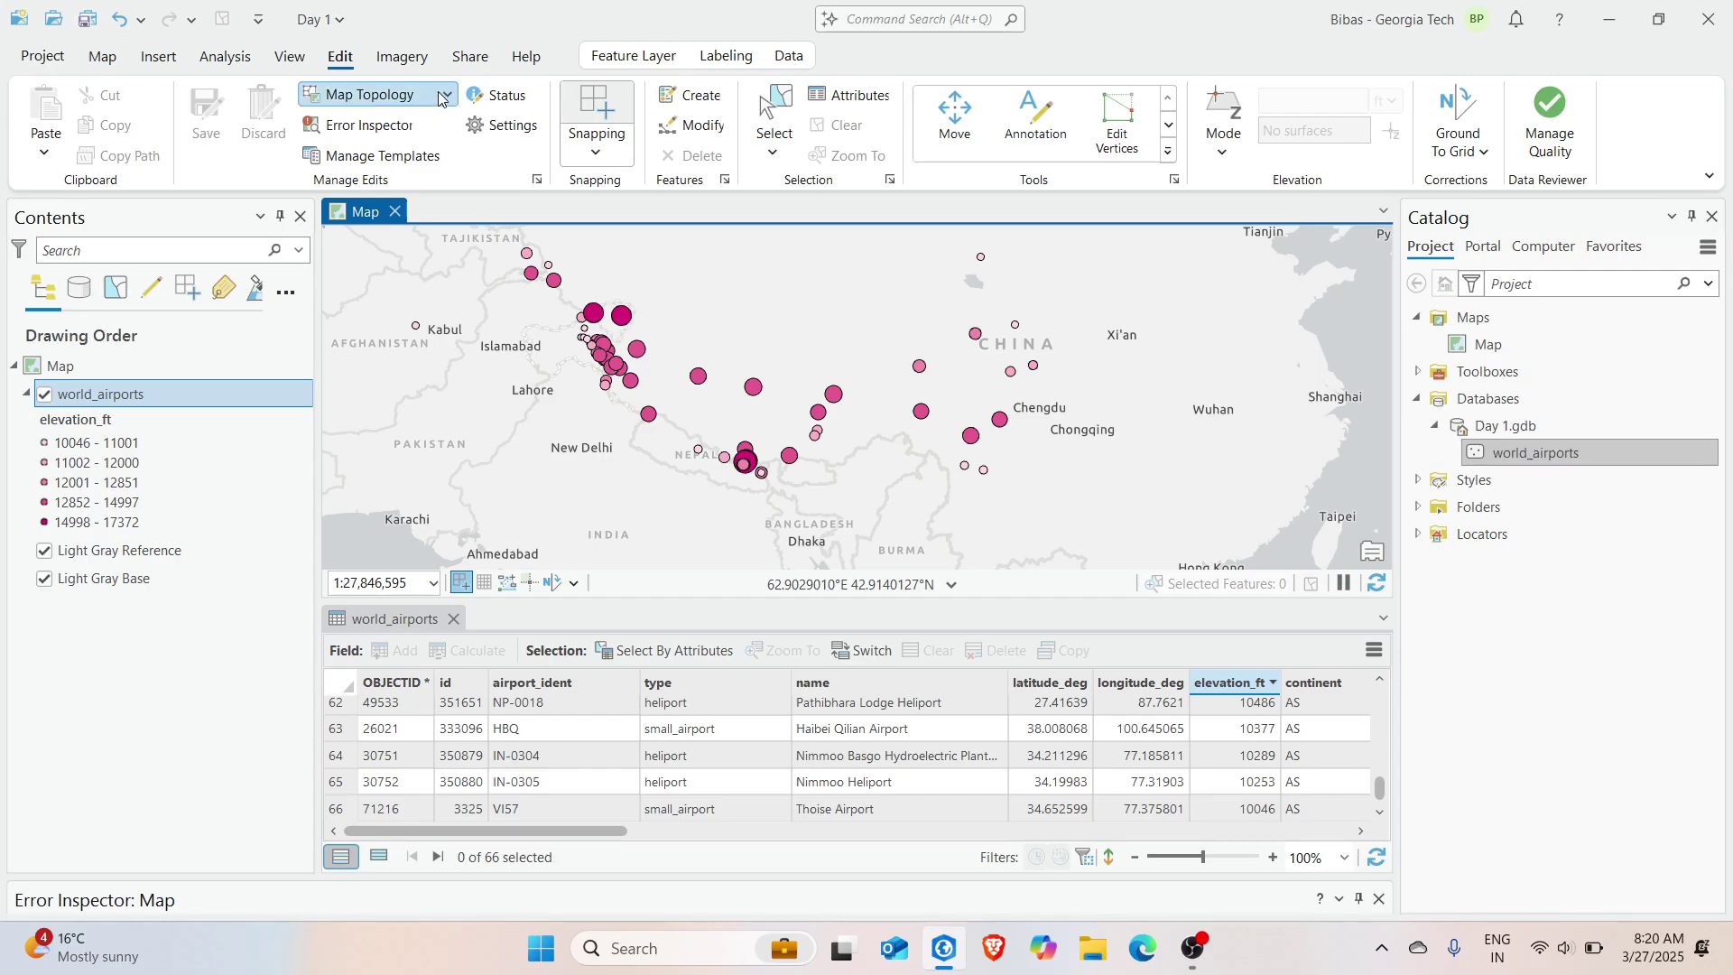
drag(632, 321, 668, 314)
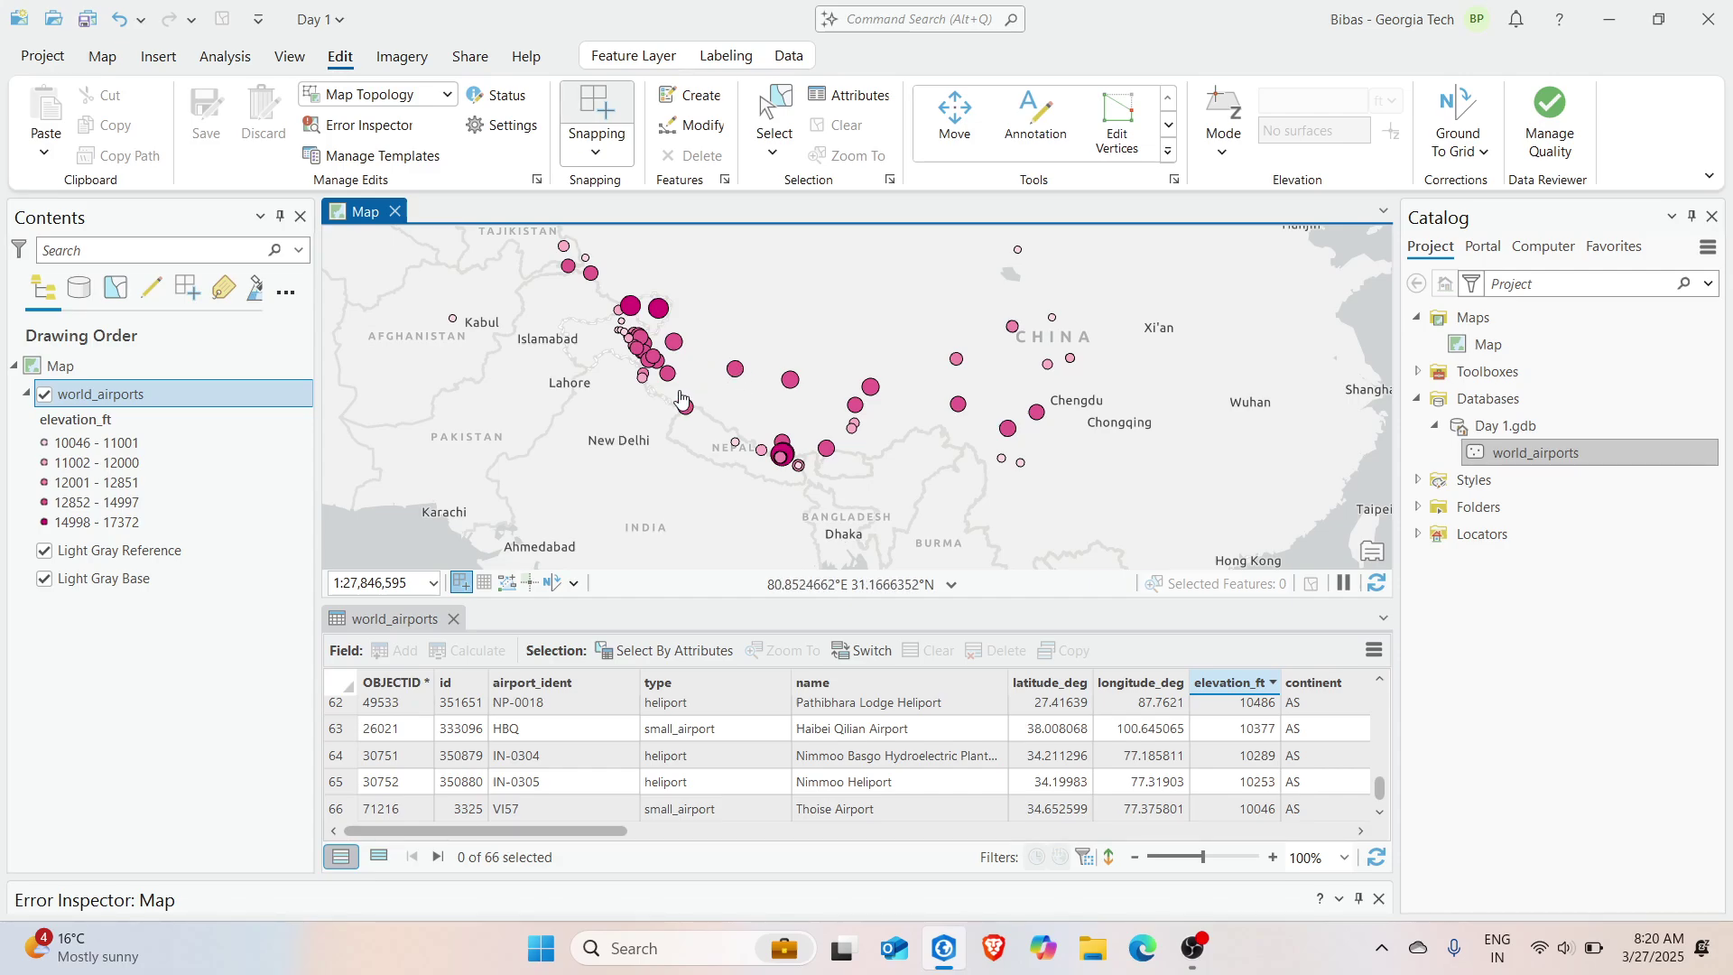
drag(681, 398, 664, 412)
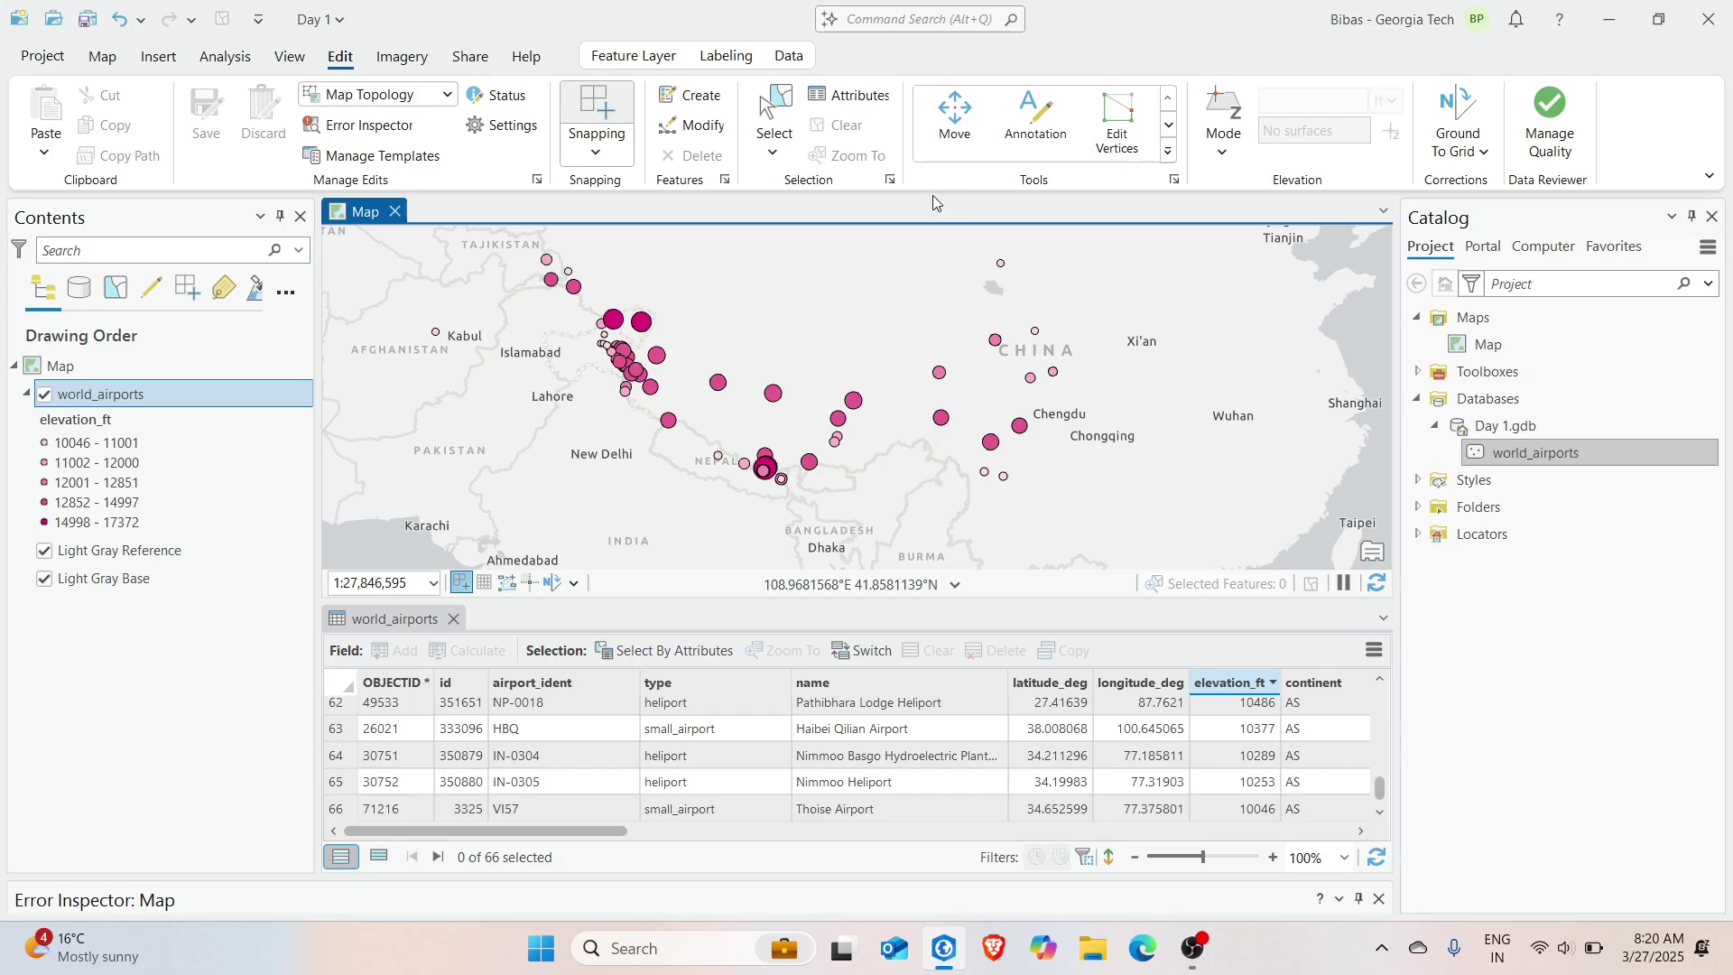
Review the full gallery of editing tools, from alignment and reshape to construct, COGO and validate
click(1168, 152)
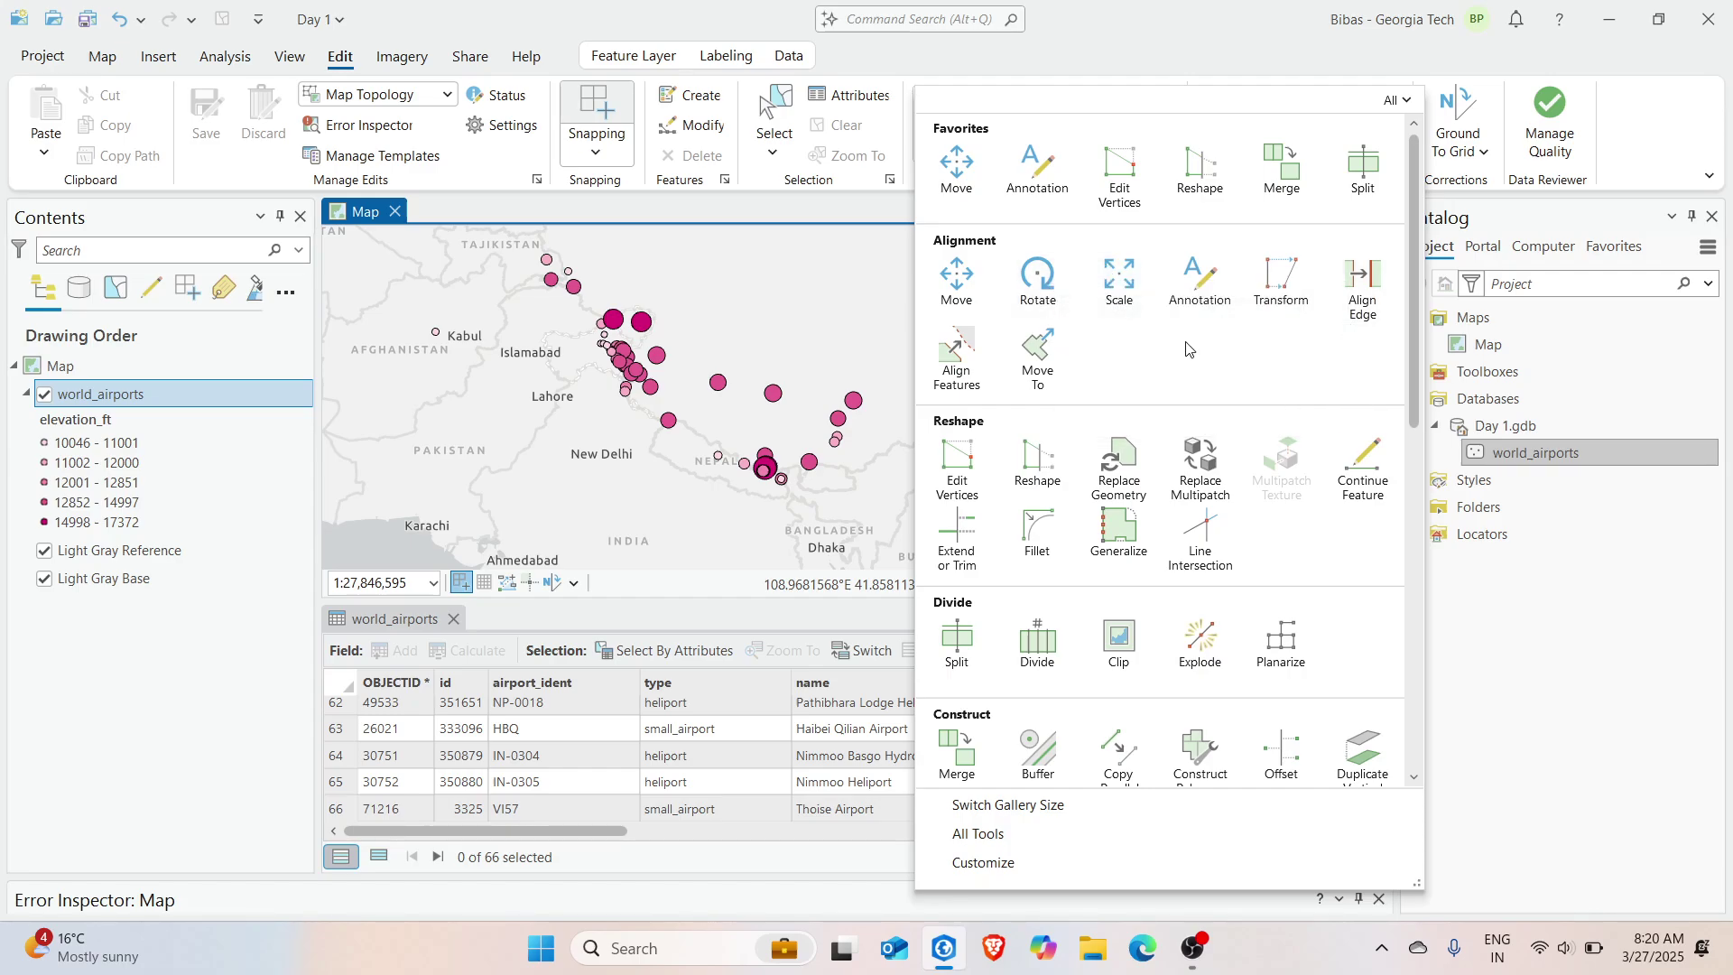
scroll(1300, 380, down, 2)
scroll(1300, 381, down, 6)
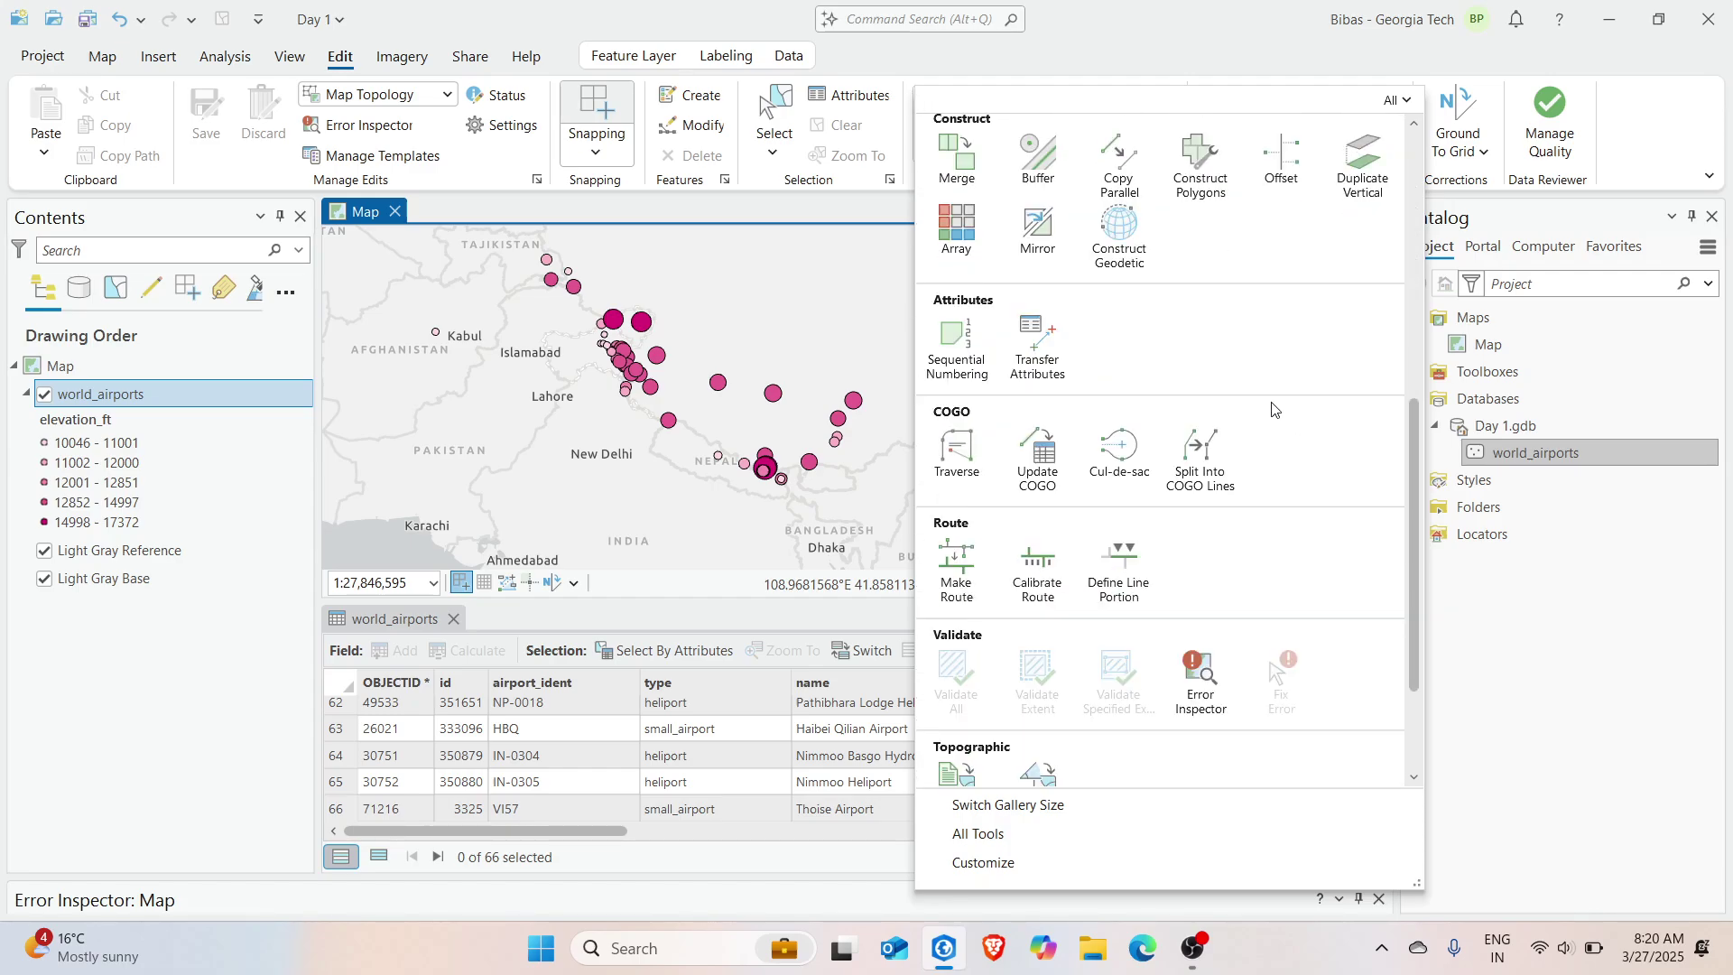
click(1562, 621)
click(1563, 621)
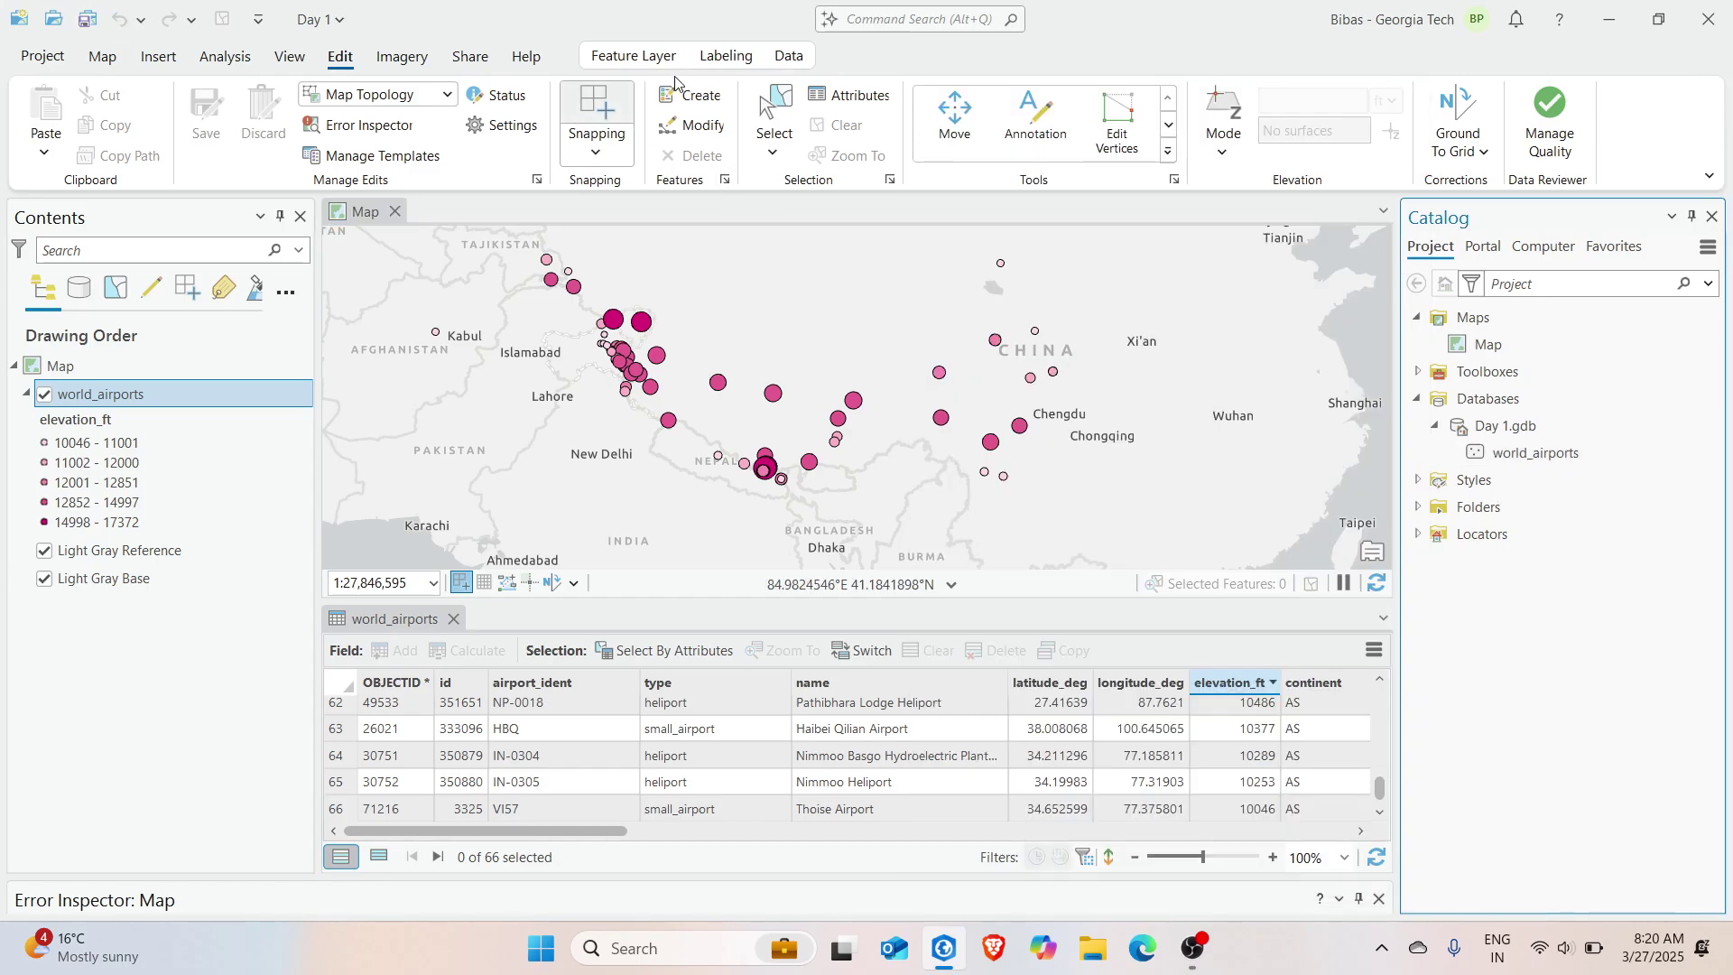
Review the commands offered for imagery, for sharing and exporting the map, and for help
click(413, 59)
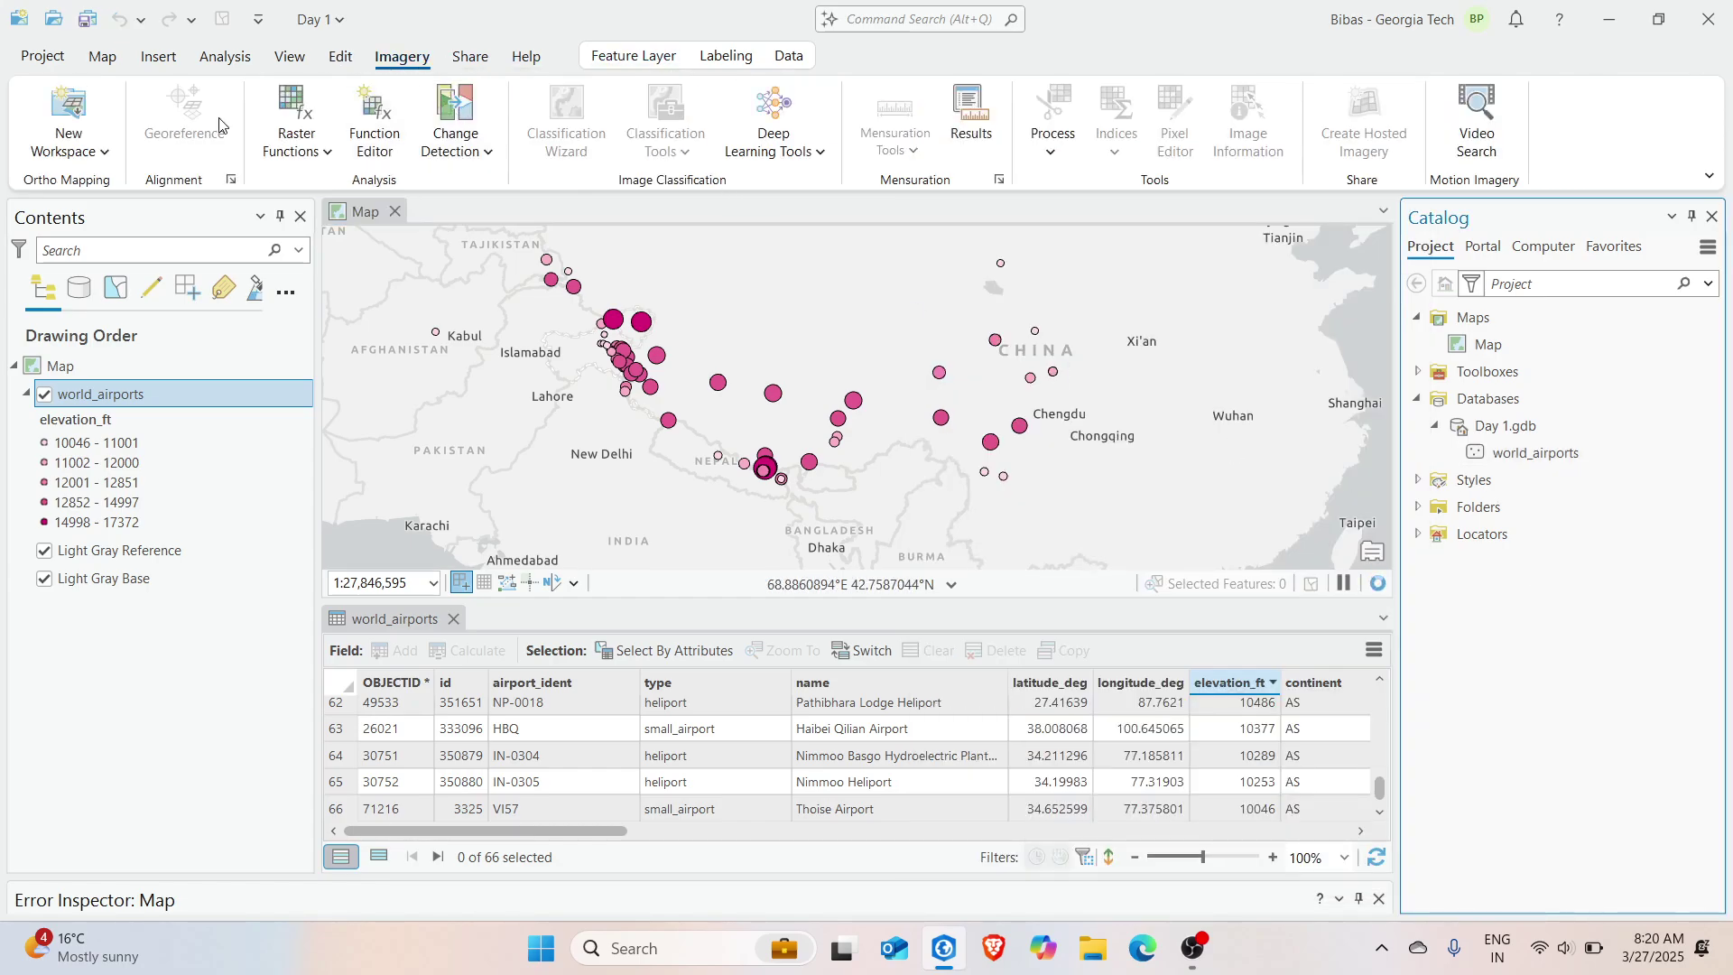
click(471, 62)
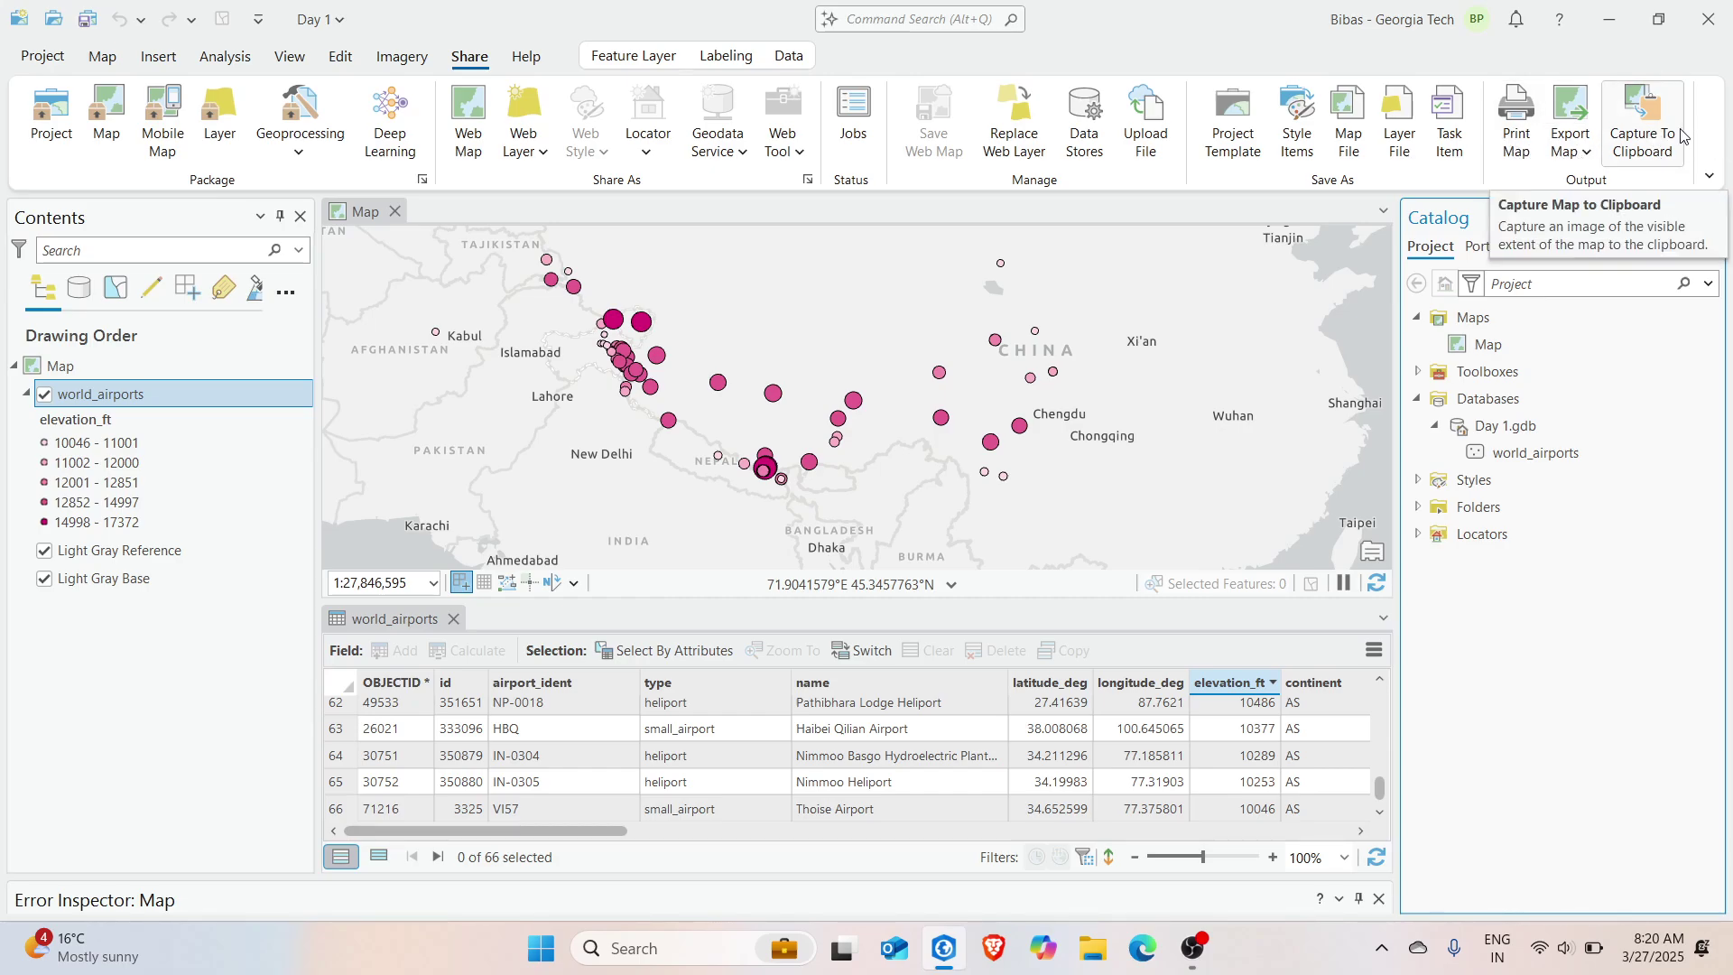
click(539, 56)
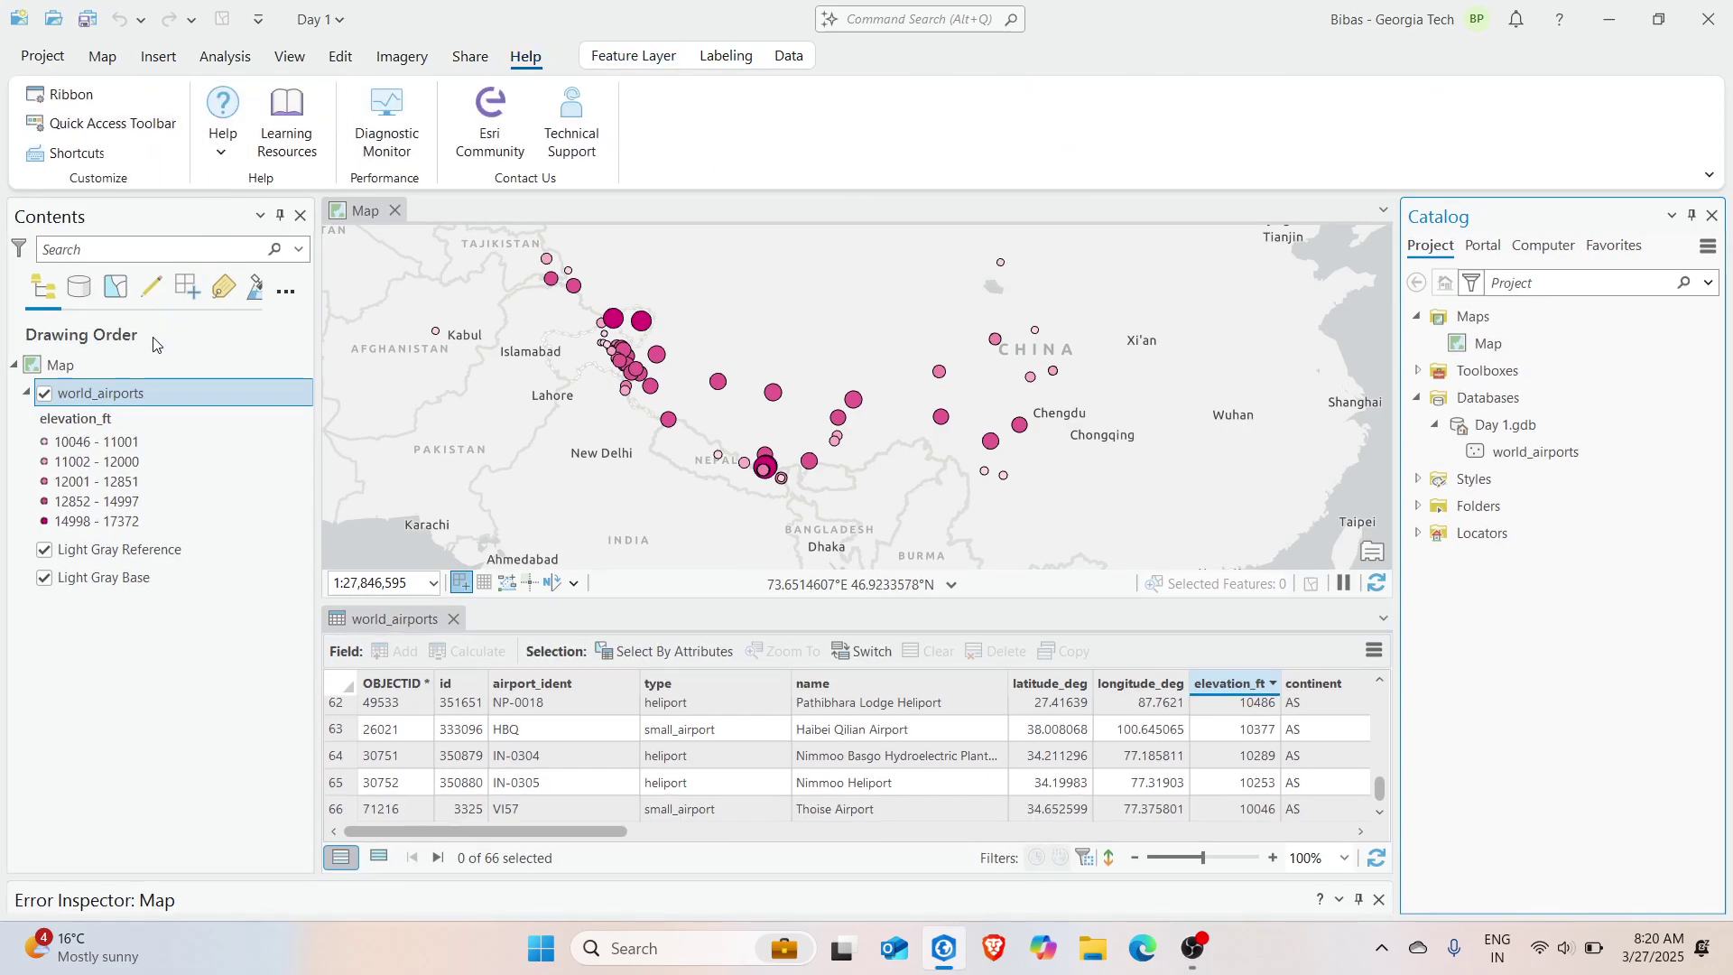
Set the transparency of the Light Gray Reference layer to 50%
click(161, 623)
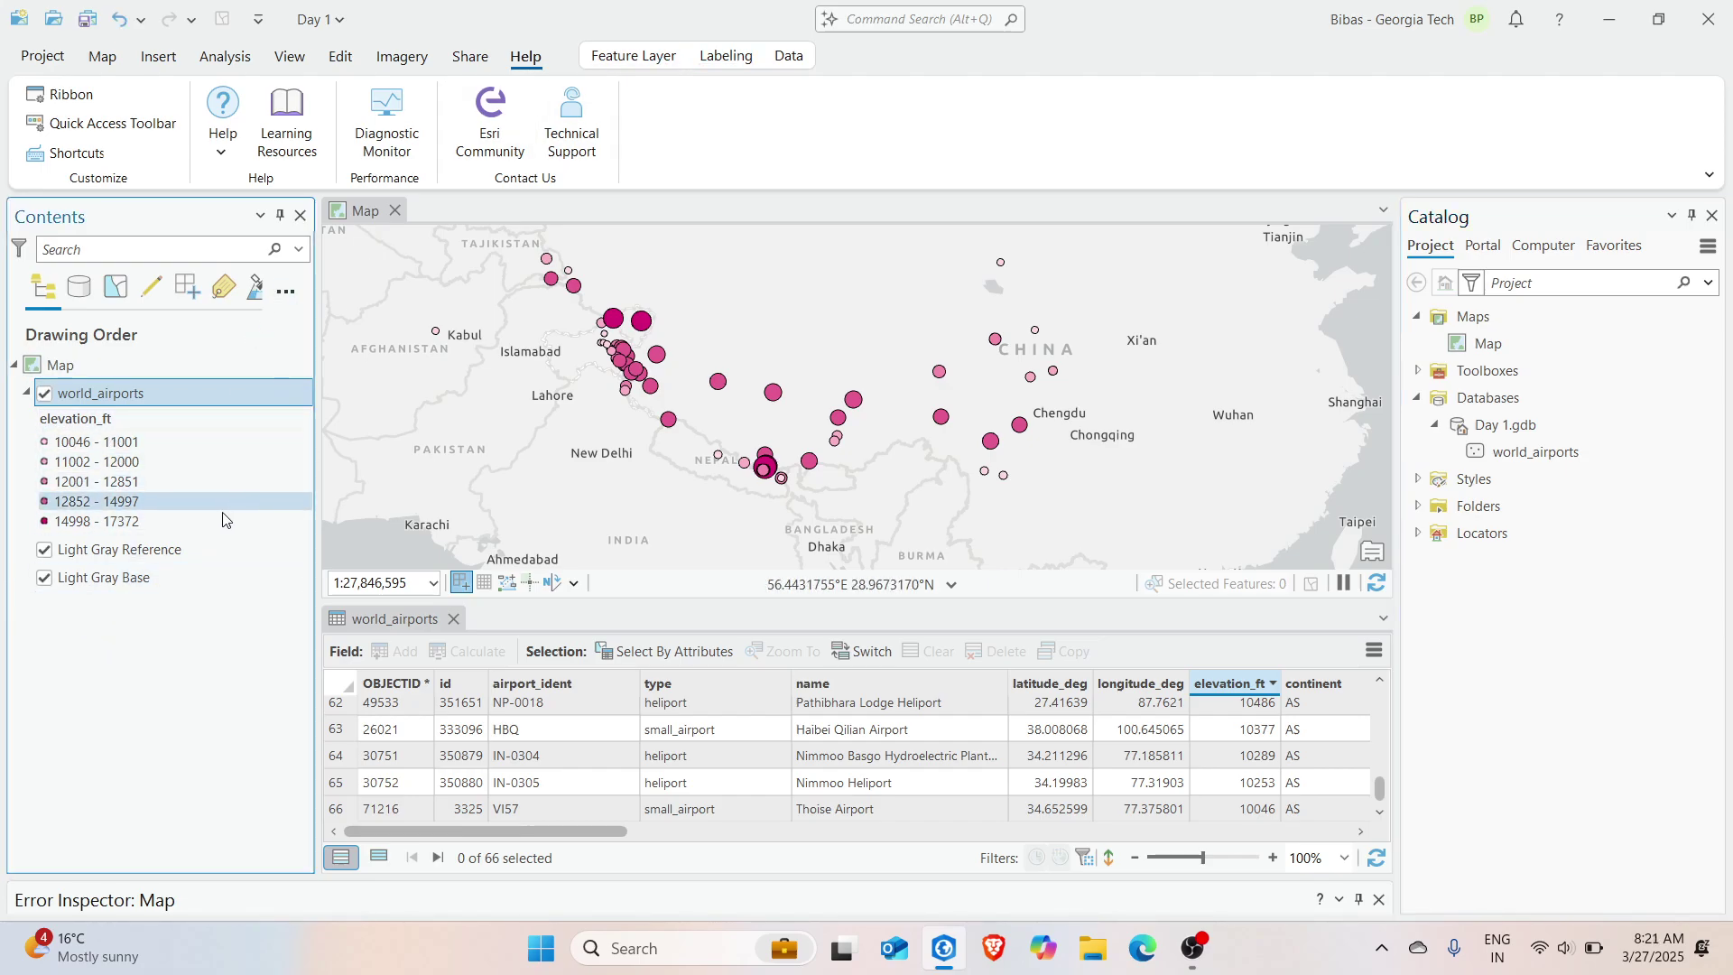
click(180, 551)
shift+click(135, 576)
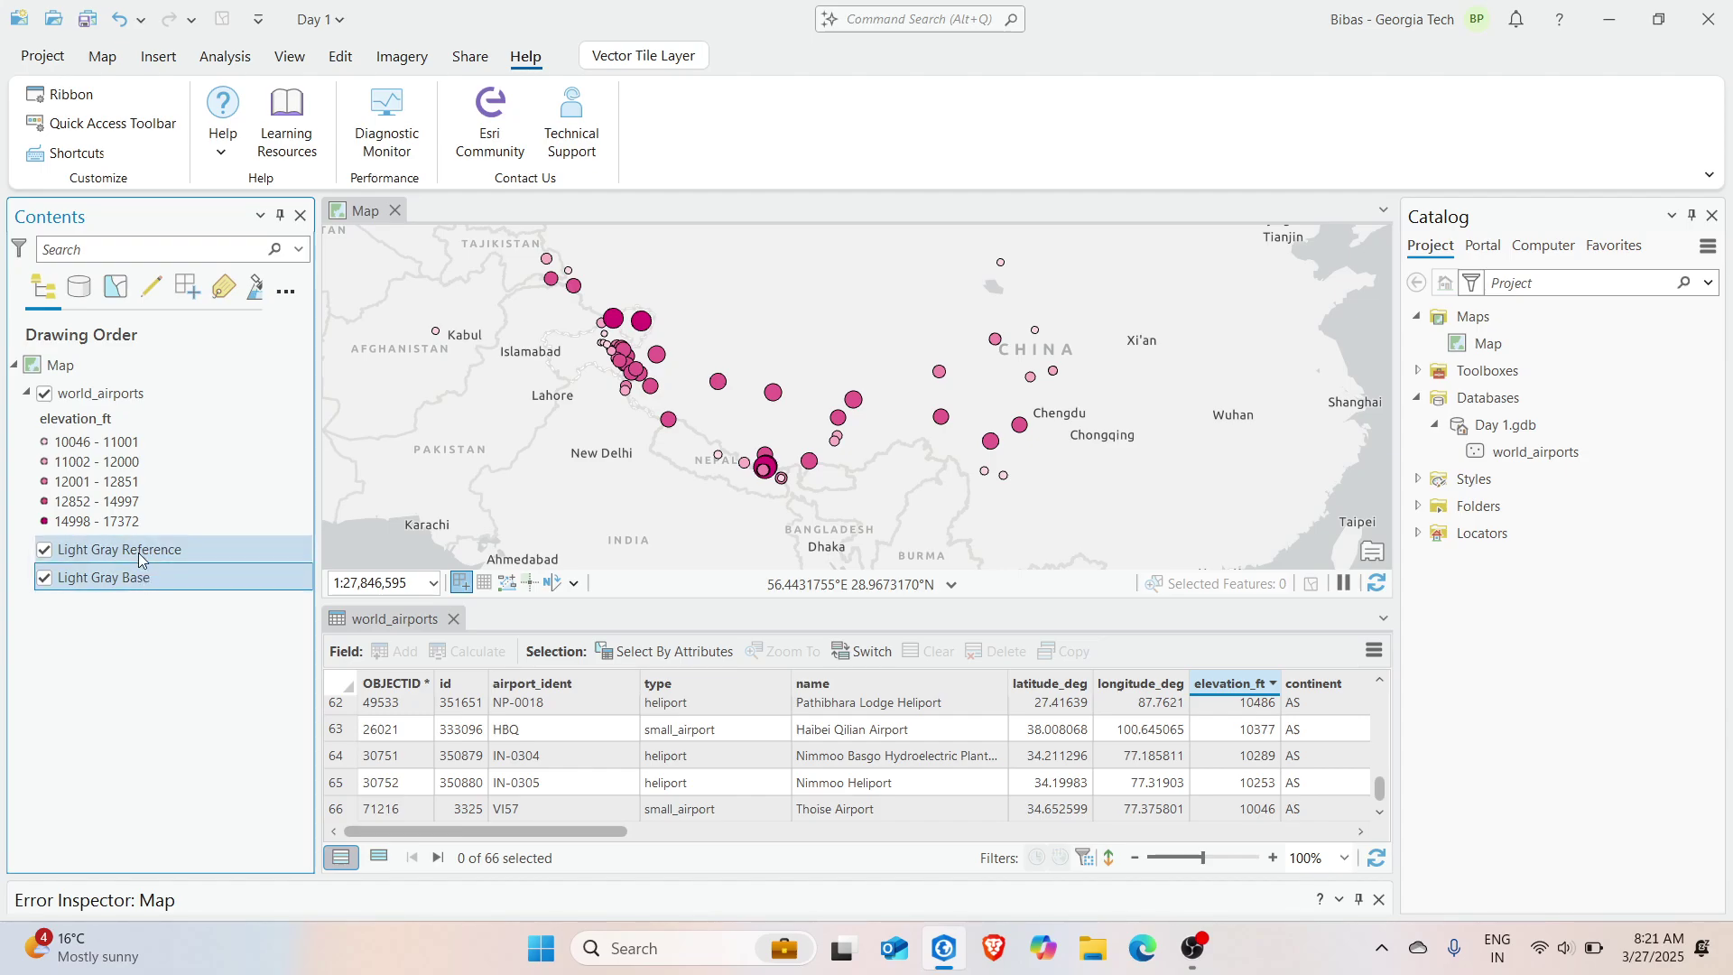
click(655, 57)
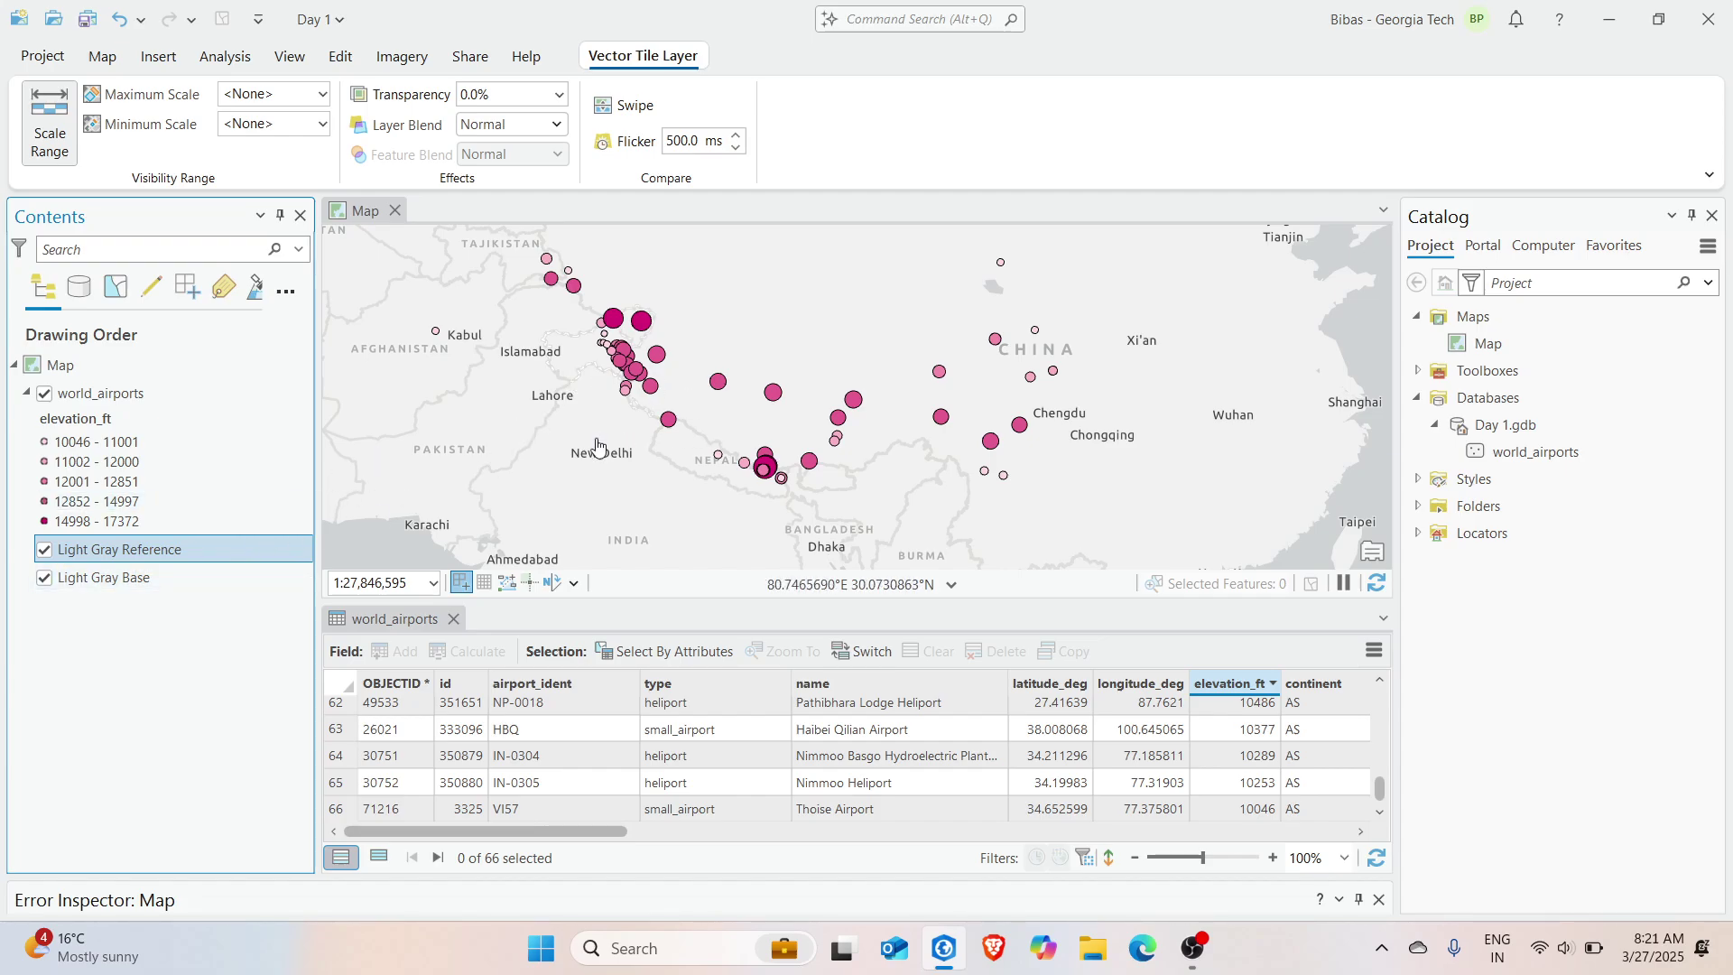
mouse_move(789, 447)
mouse_down()
mouse_move(719, 423)
mouse_move(804, 410)
mouse_up()
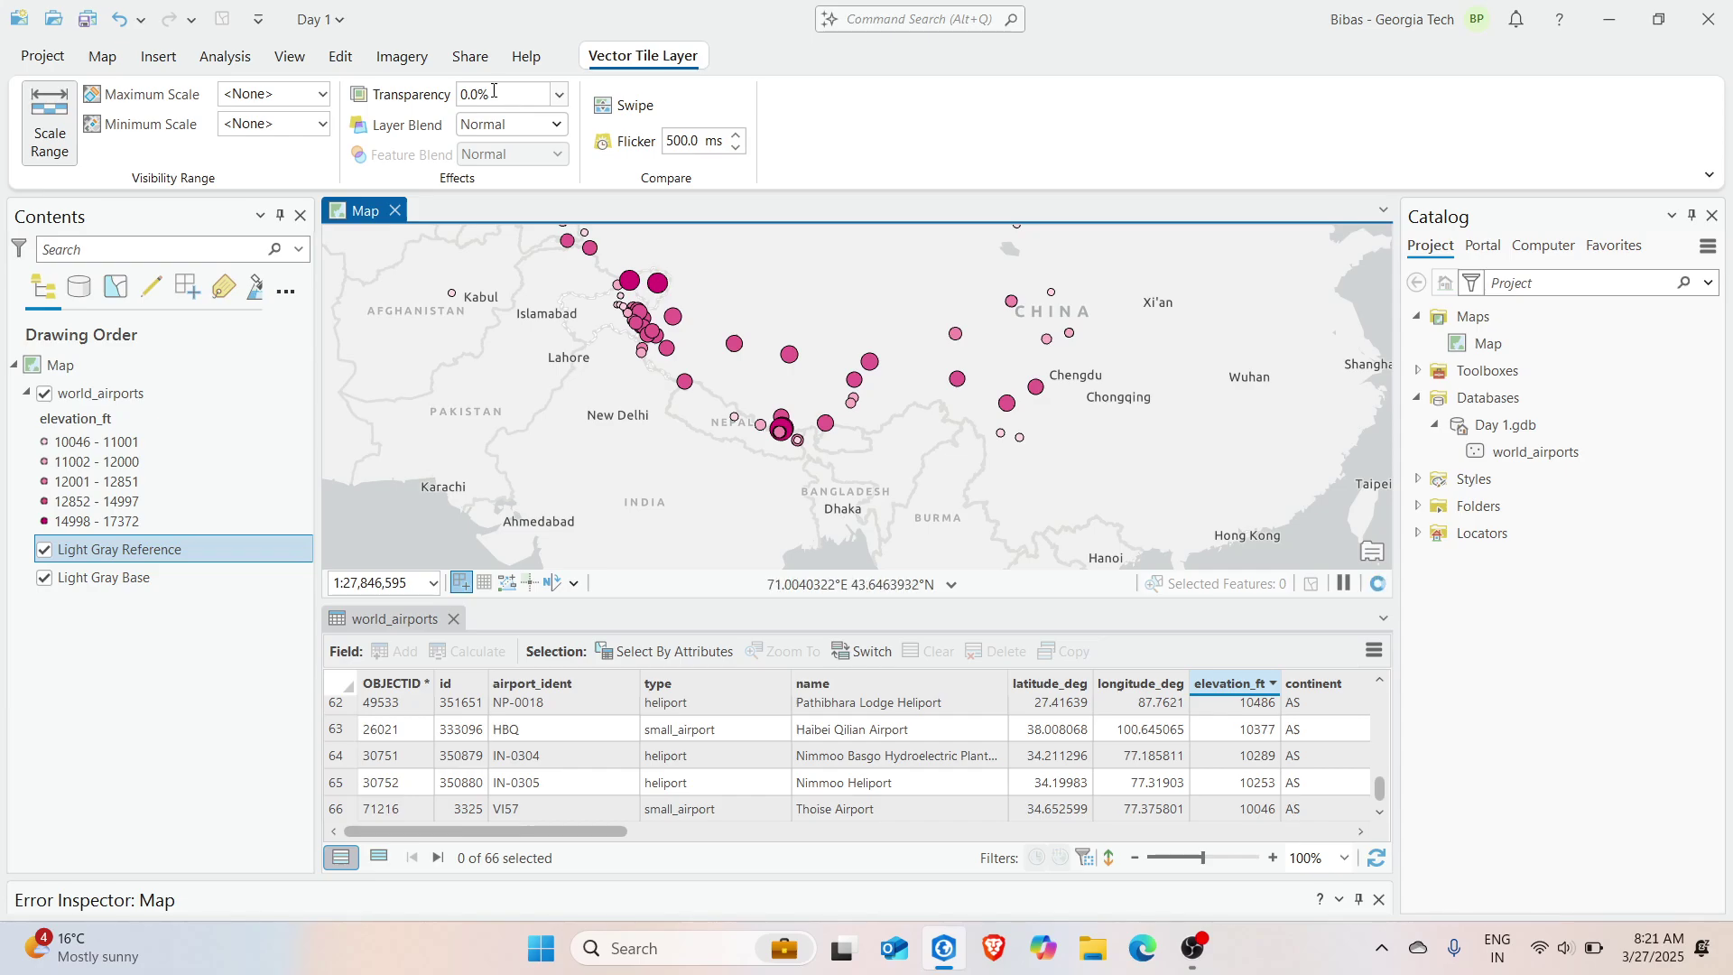
text(0)
key(Return)
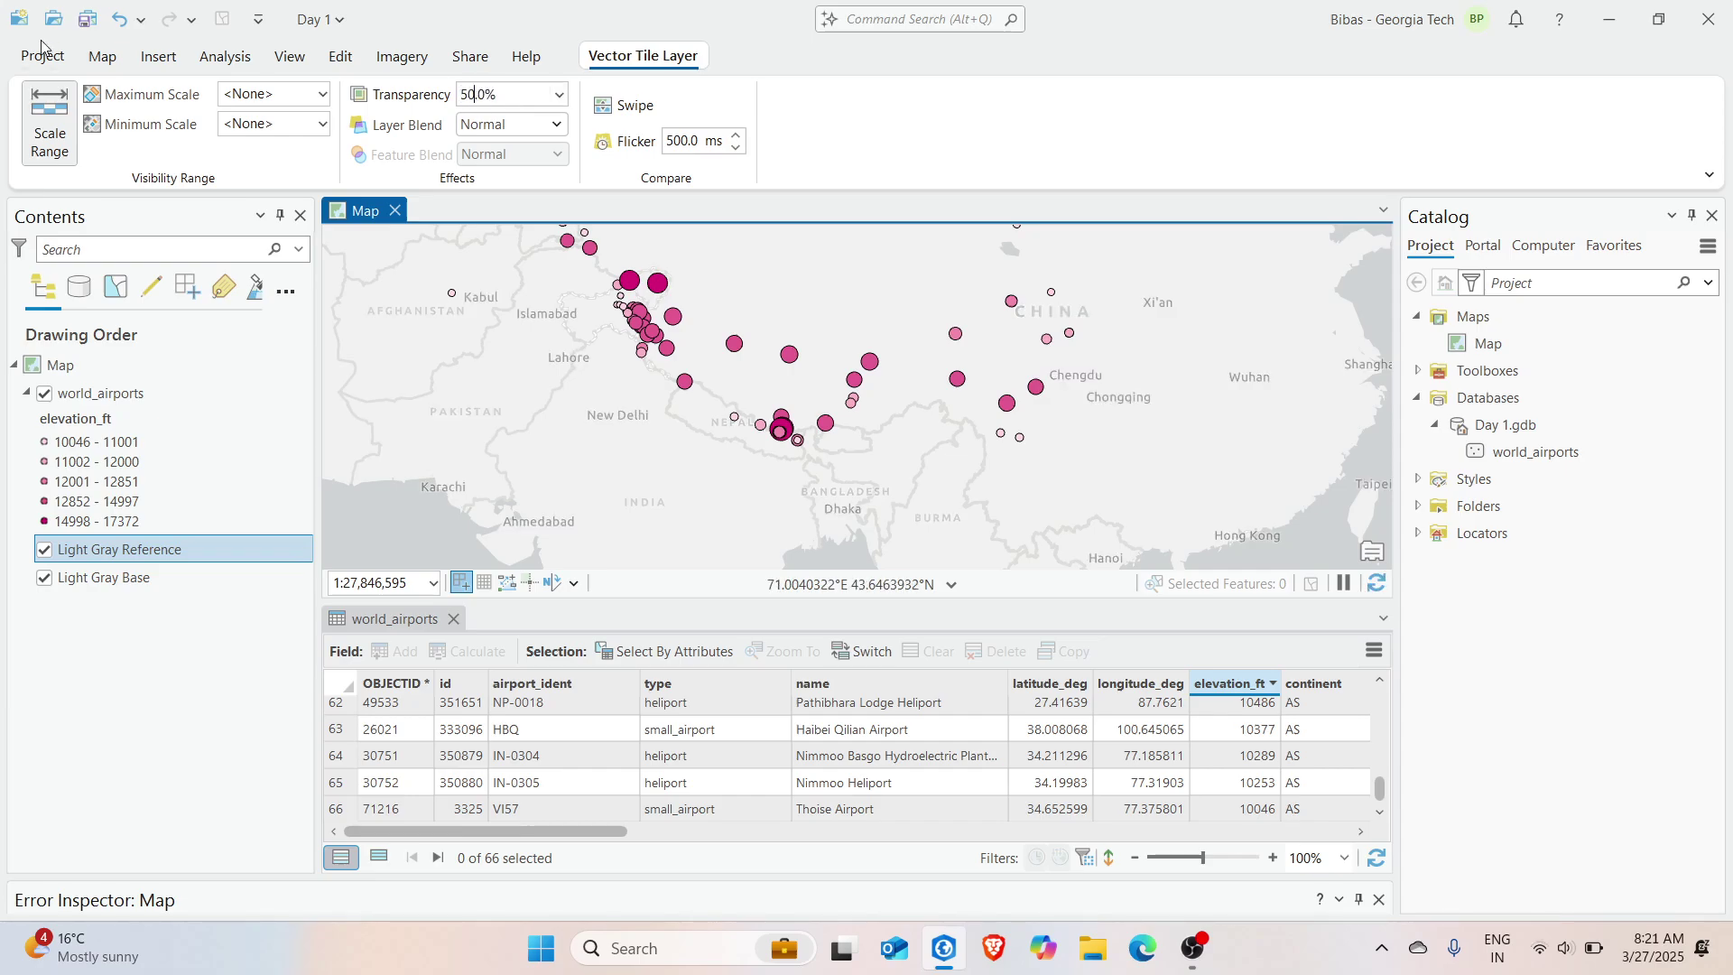
Set the transparency of the Light Gray Reference layer to 75% and reset it to 0%
click(487, 89)
key(Return)
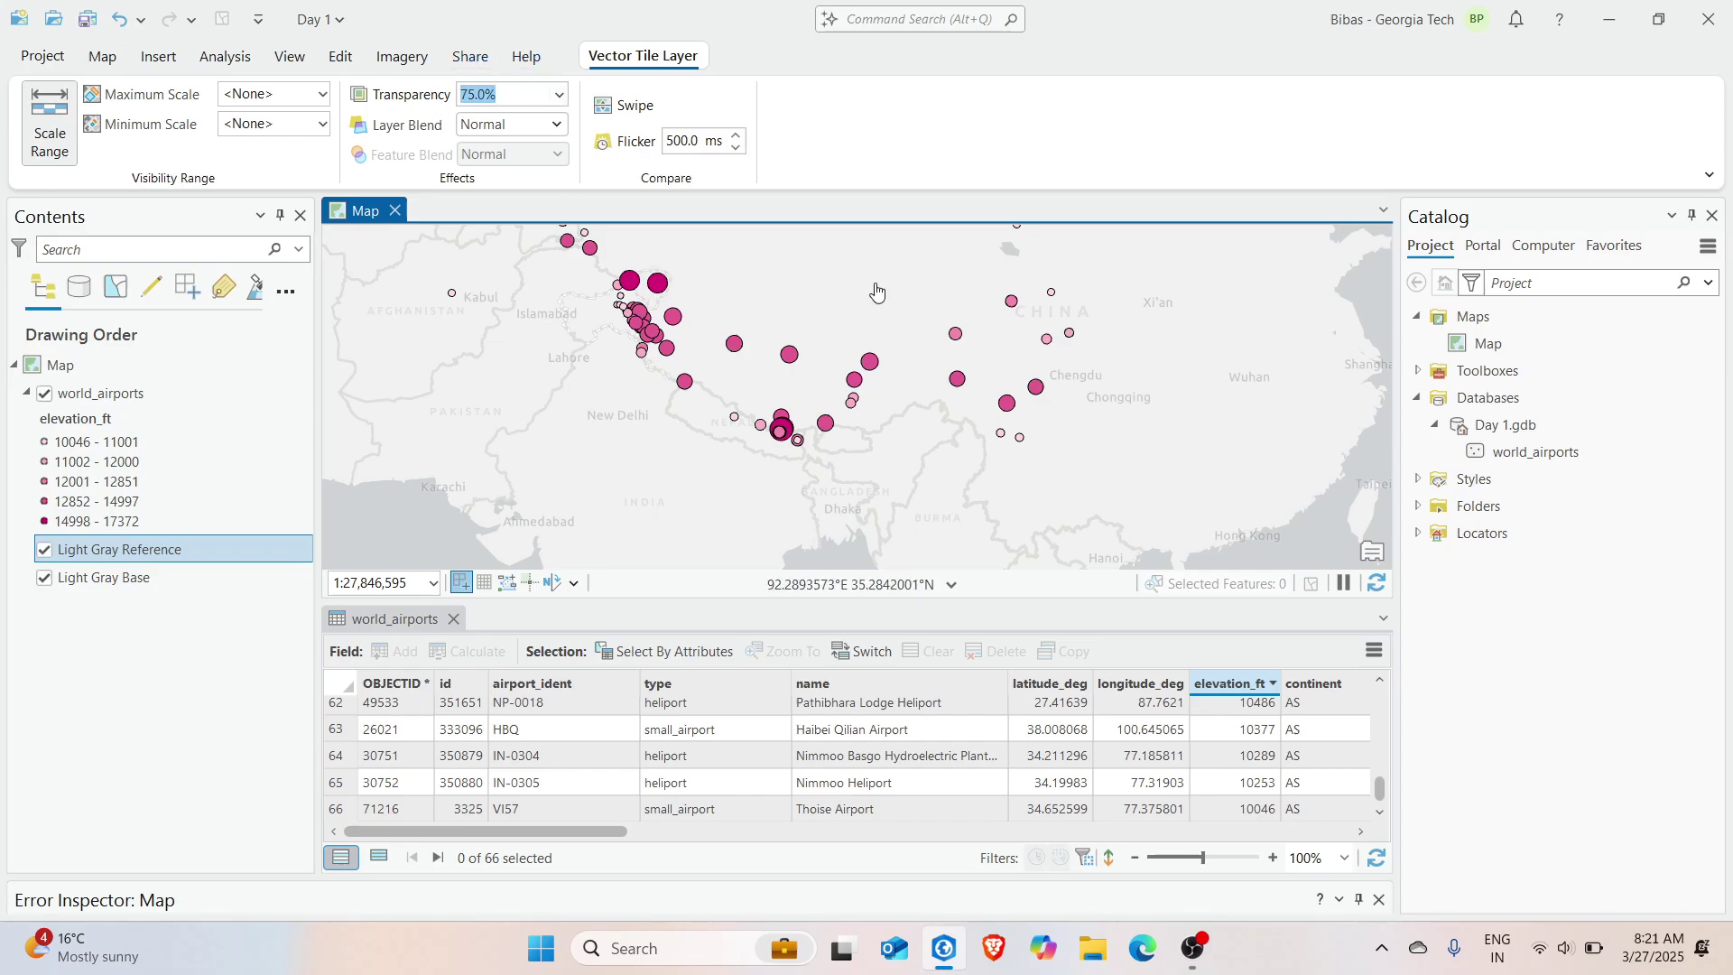
key(Return)
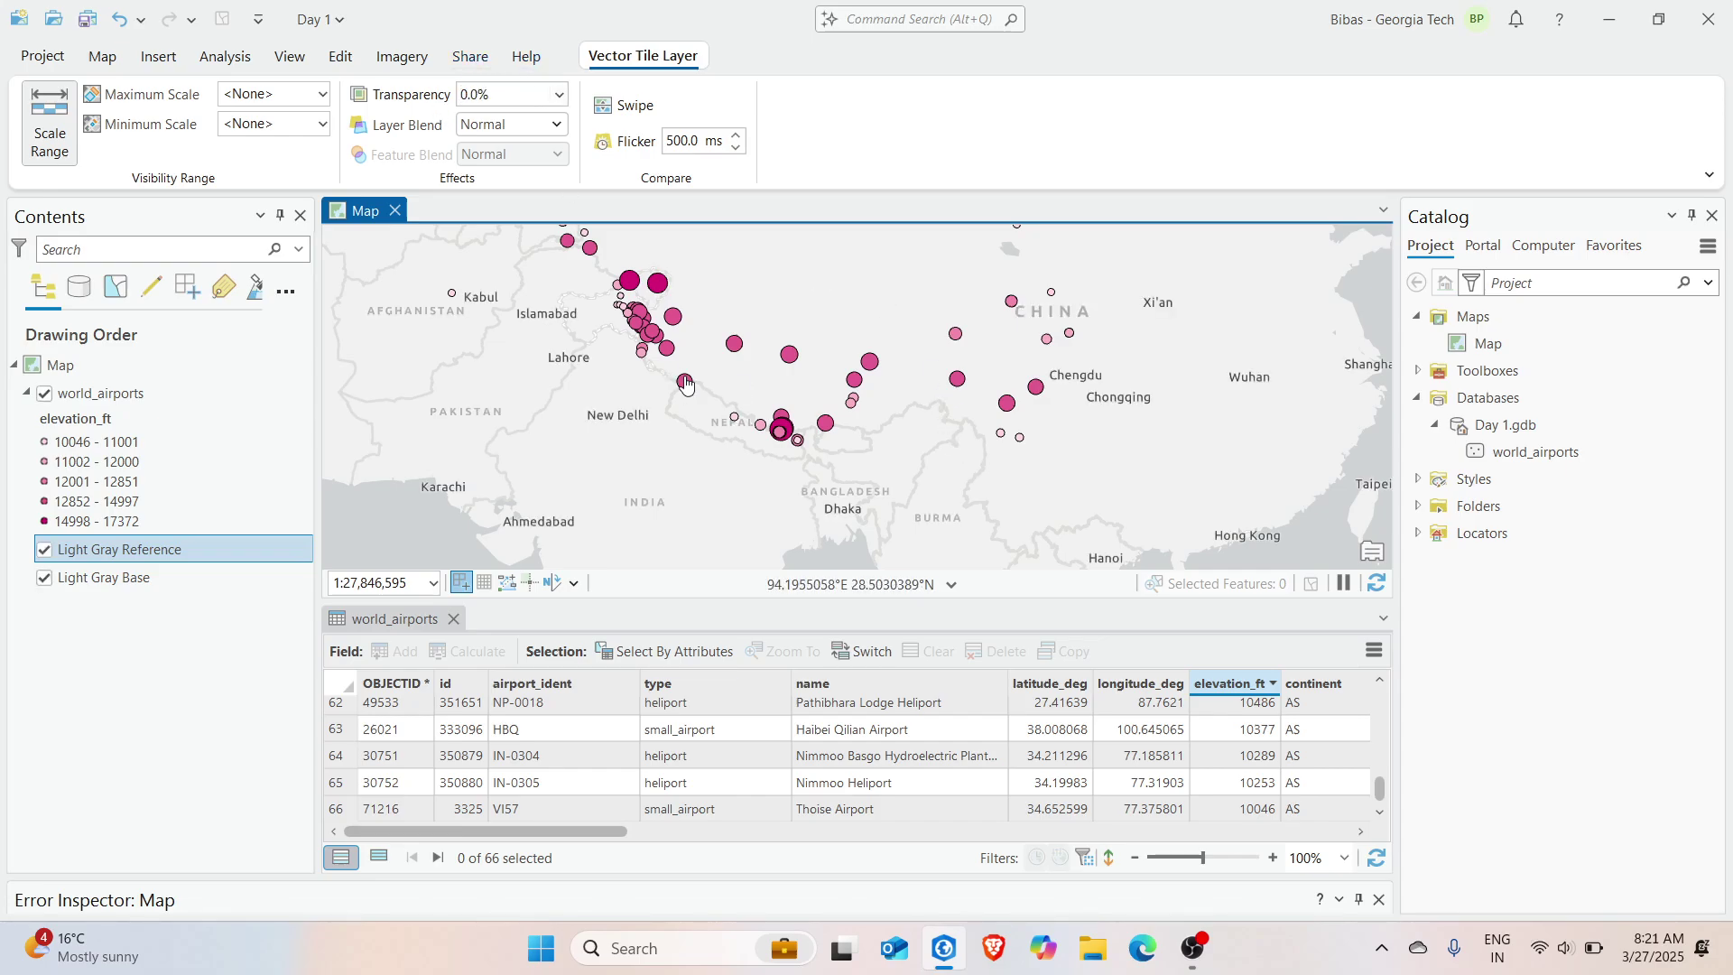
Activate the Swipe tool and swipe the Light Gray Reference layer across the map
drag(685, 382, 628, 410)
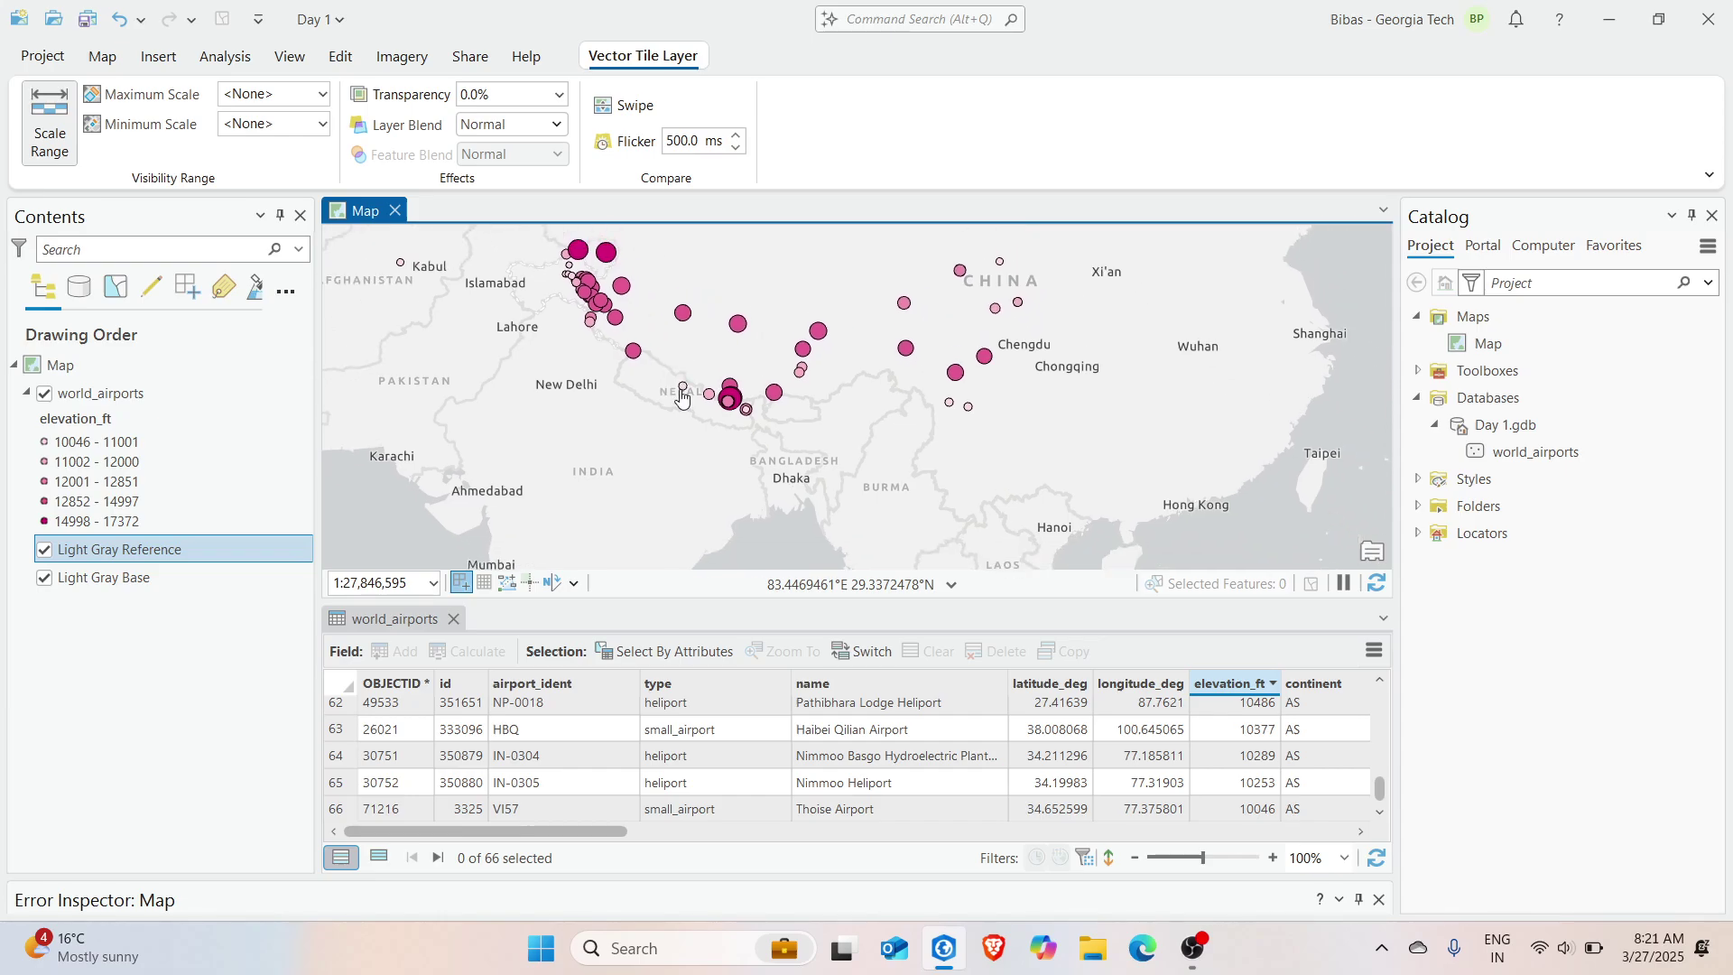
click(625, 107)
drag(763, 559, 636, 435)
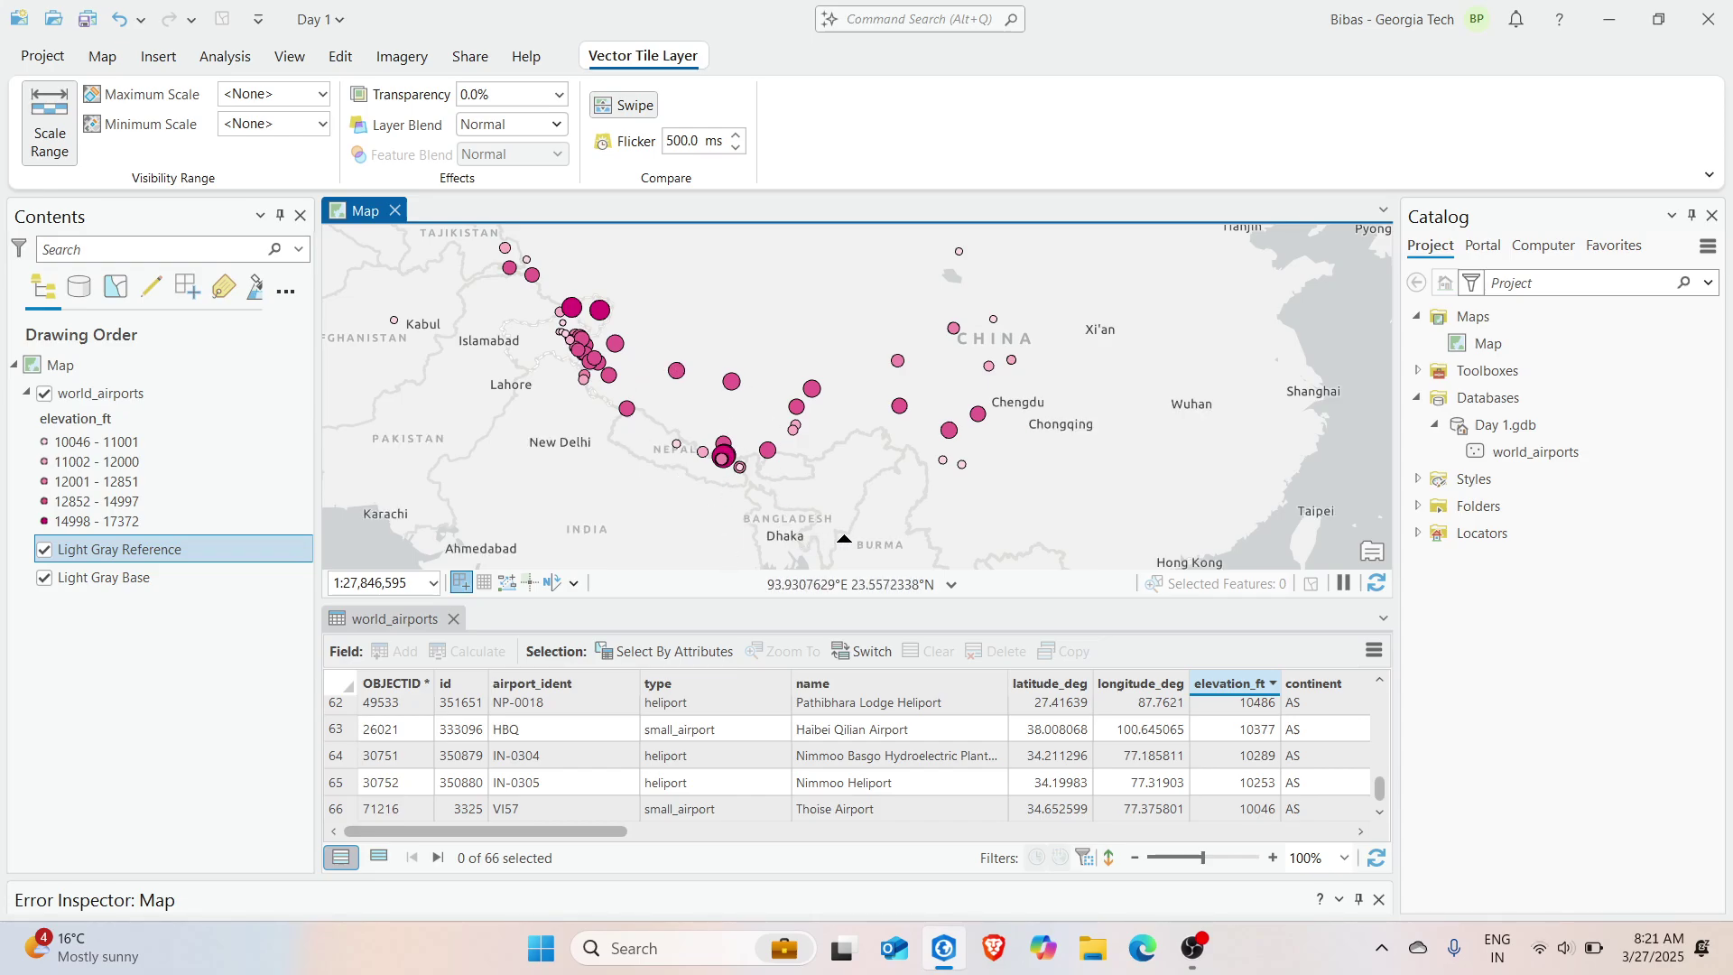
drag(844, 539, 830, 388)
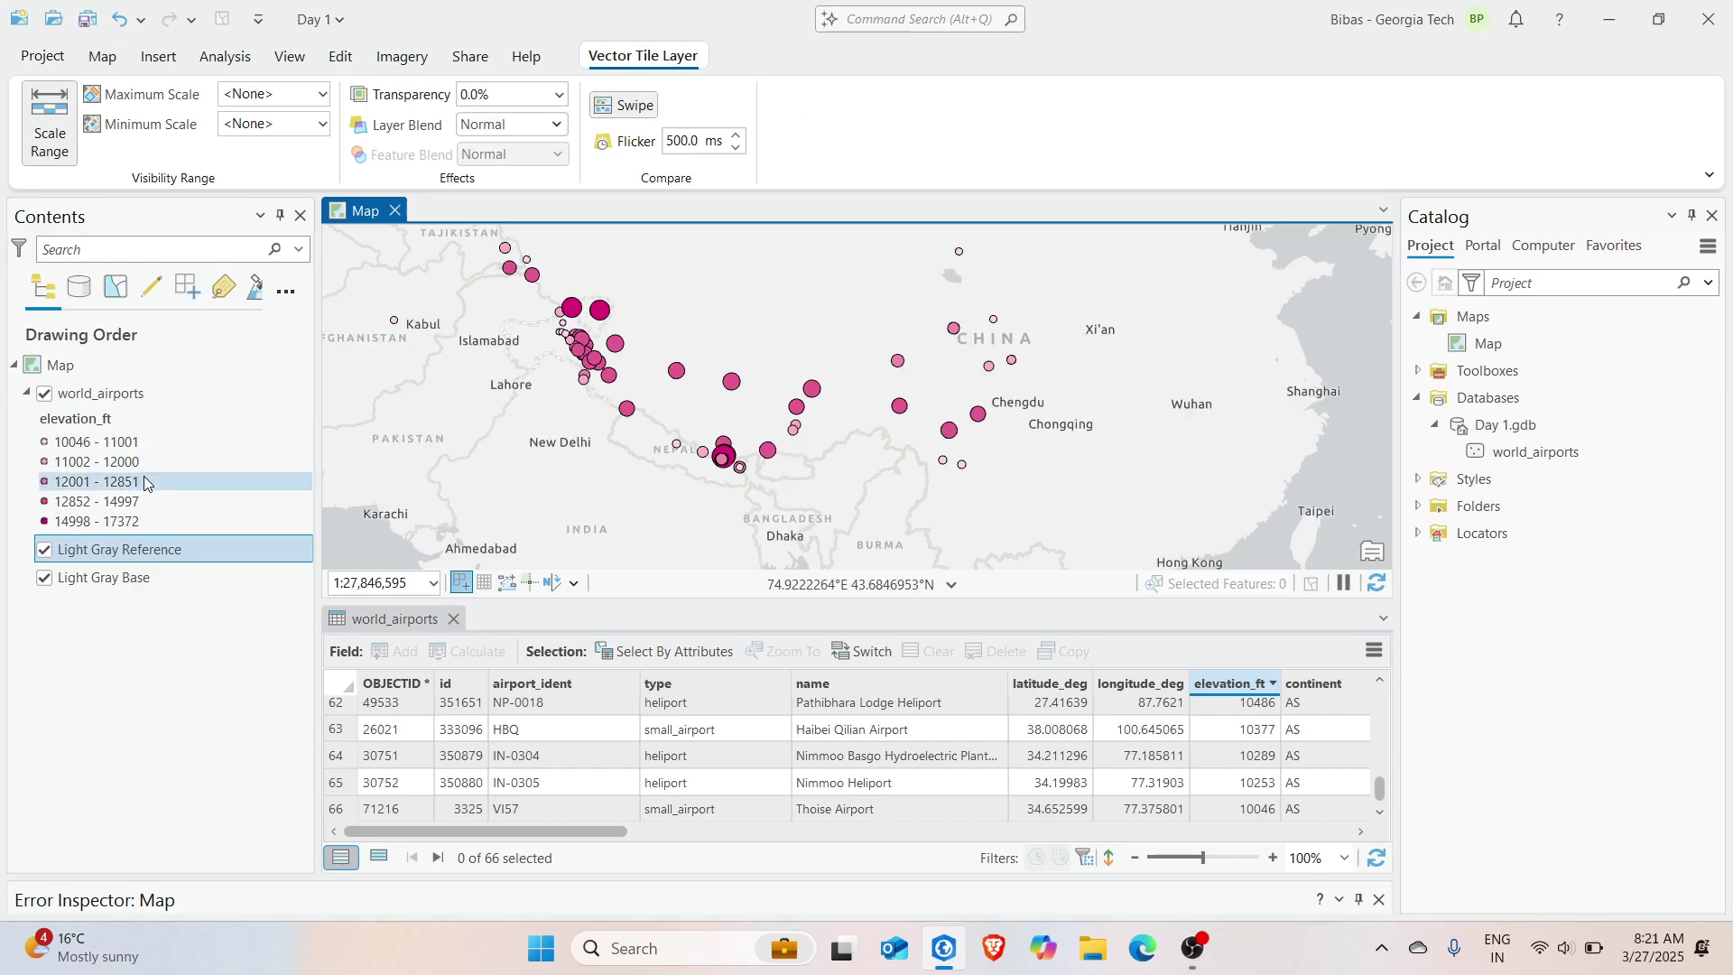
Set the minimum visibility scale of the world_airports layer to 1:30,000
click(158, 397)
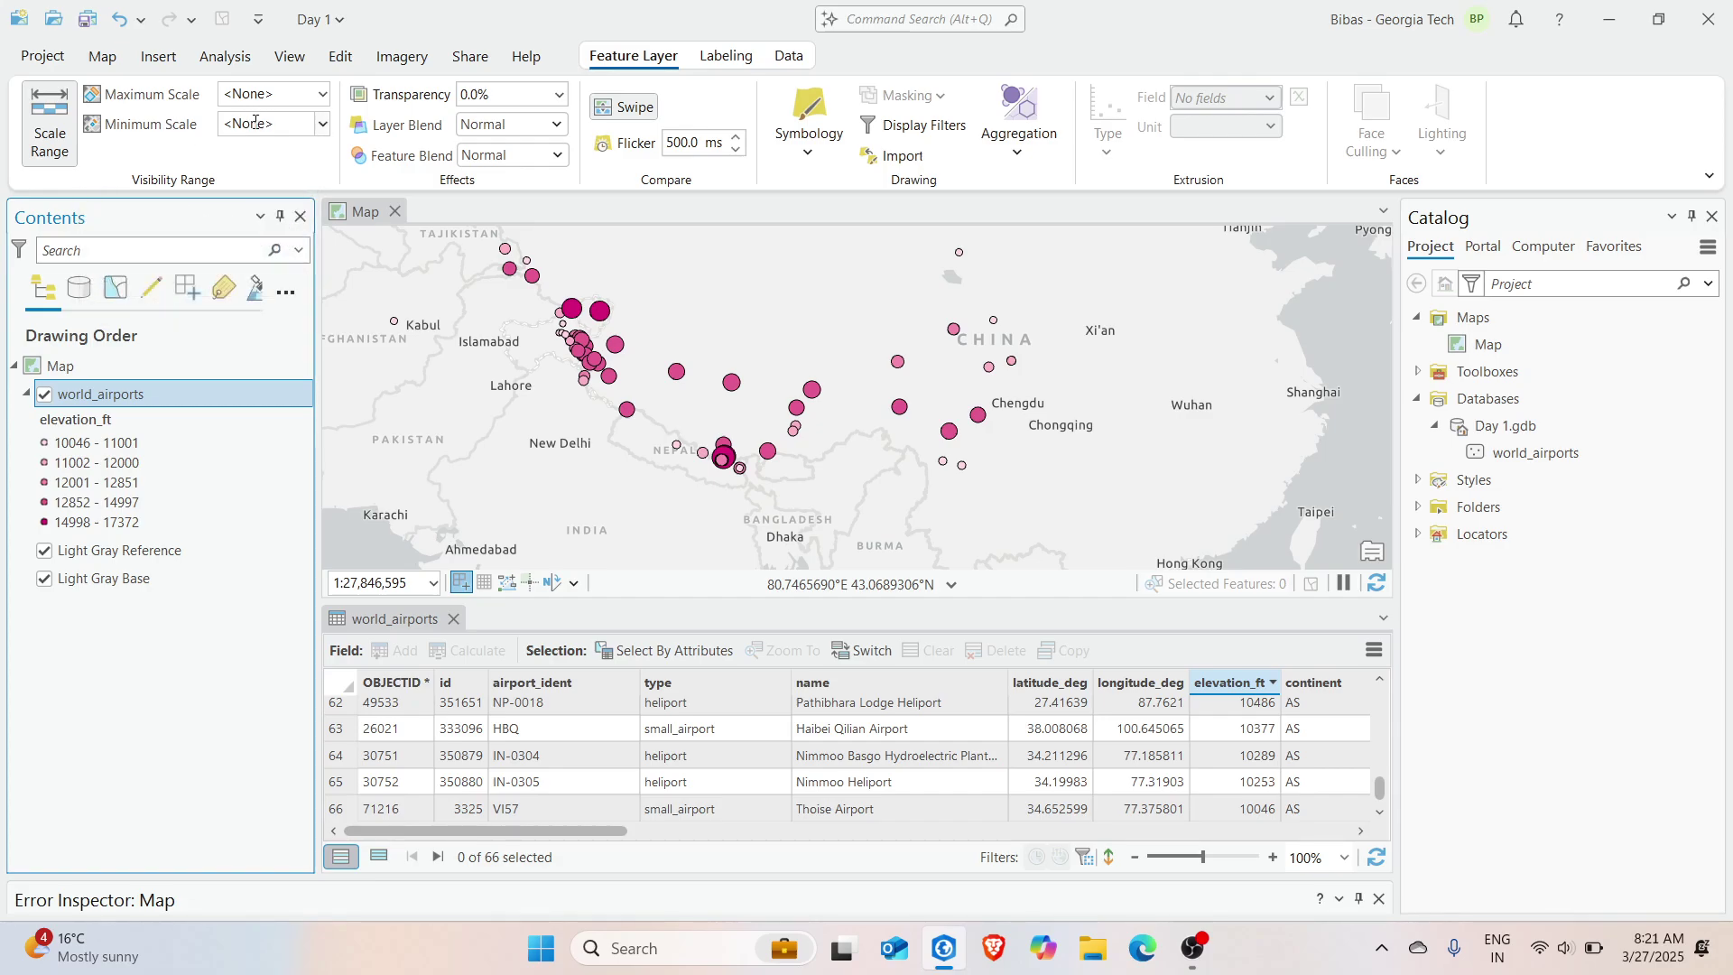
scroll(668, 407, up, 3)
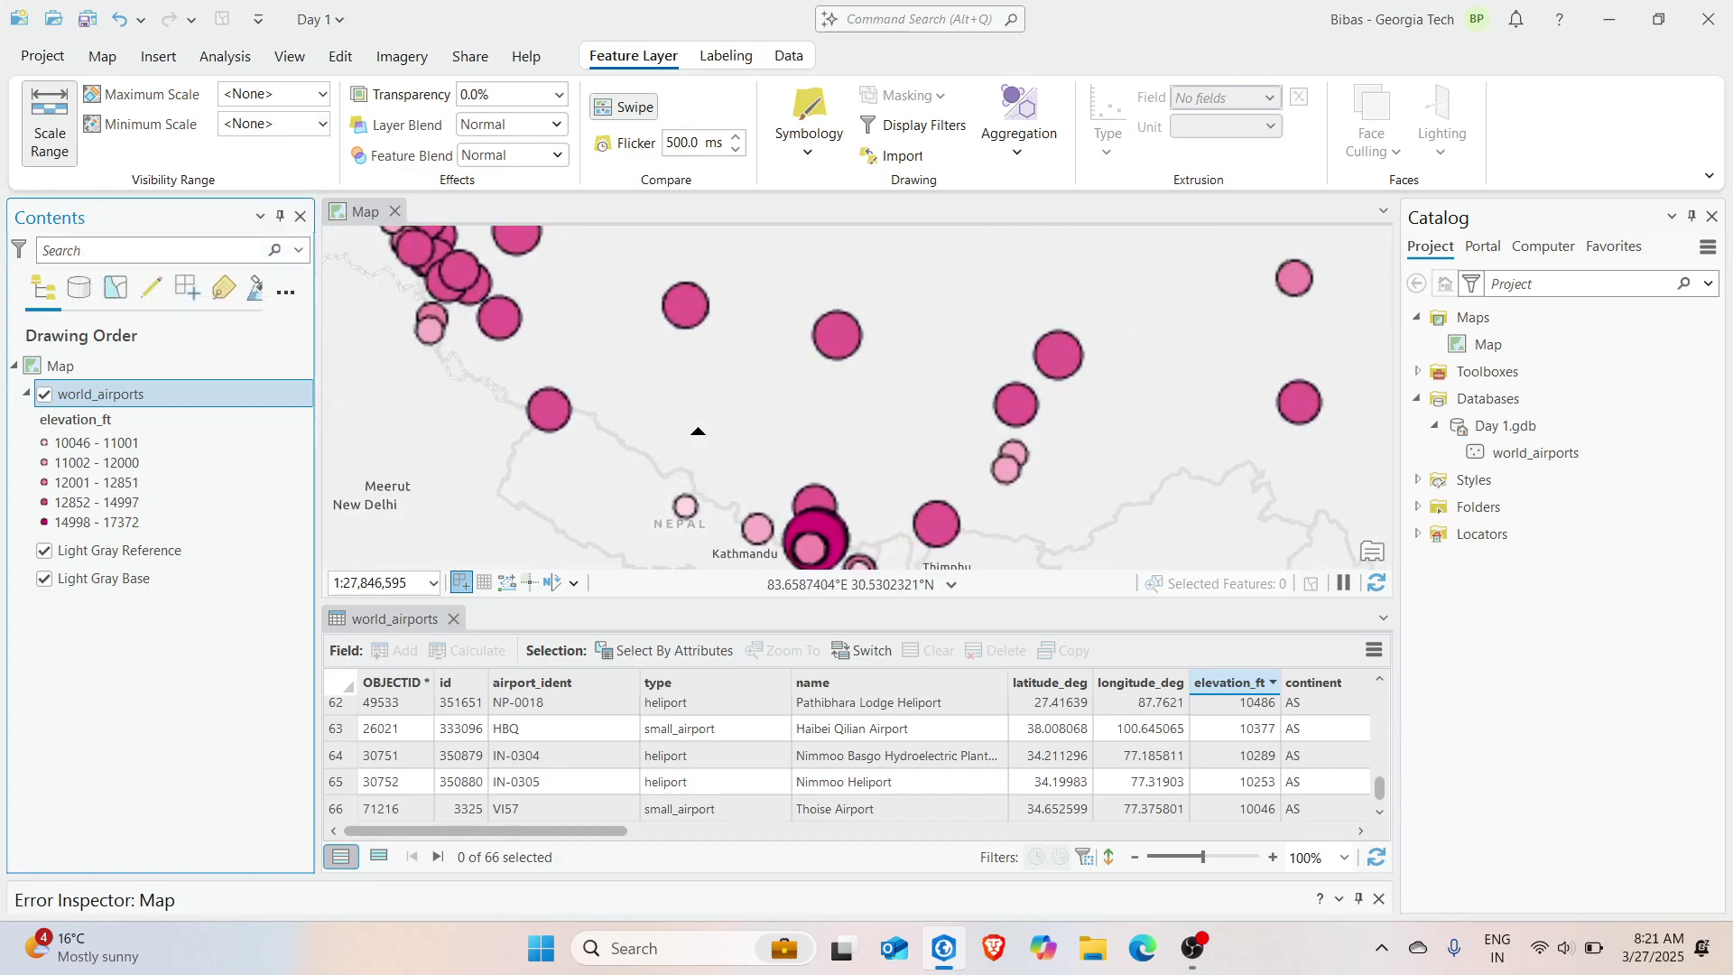
scroll(492, 352, down, 3)
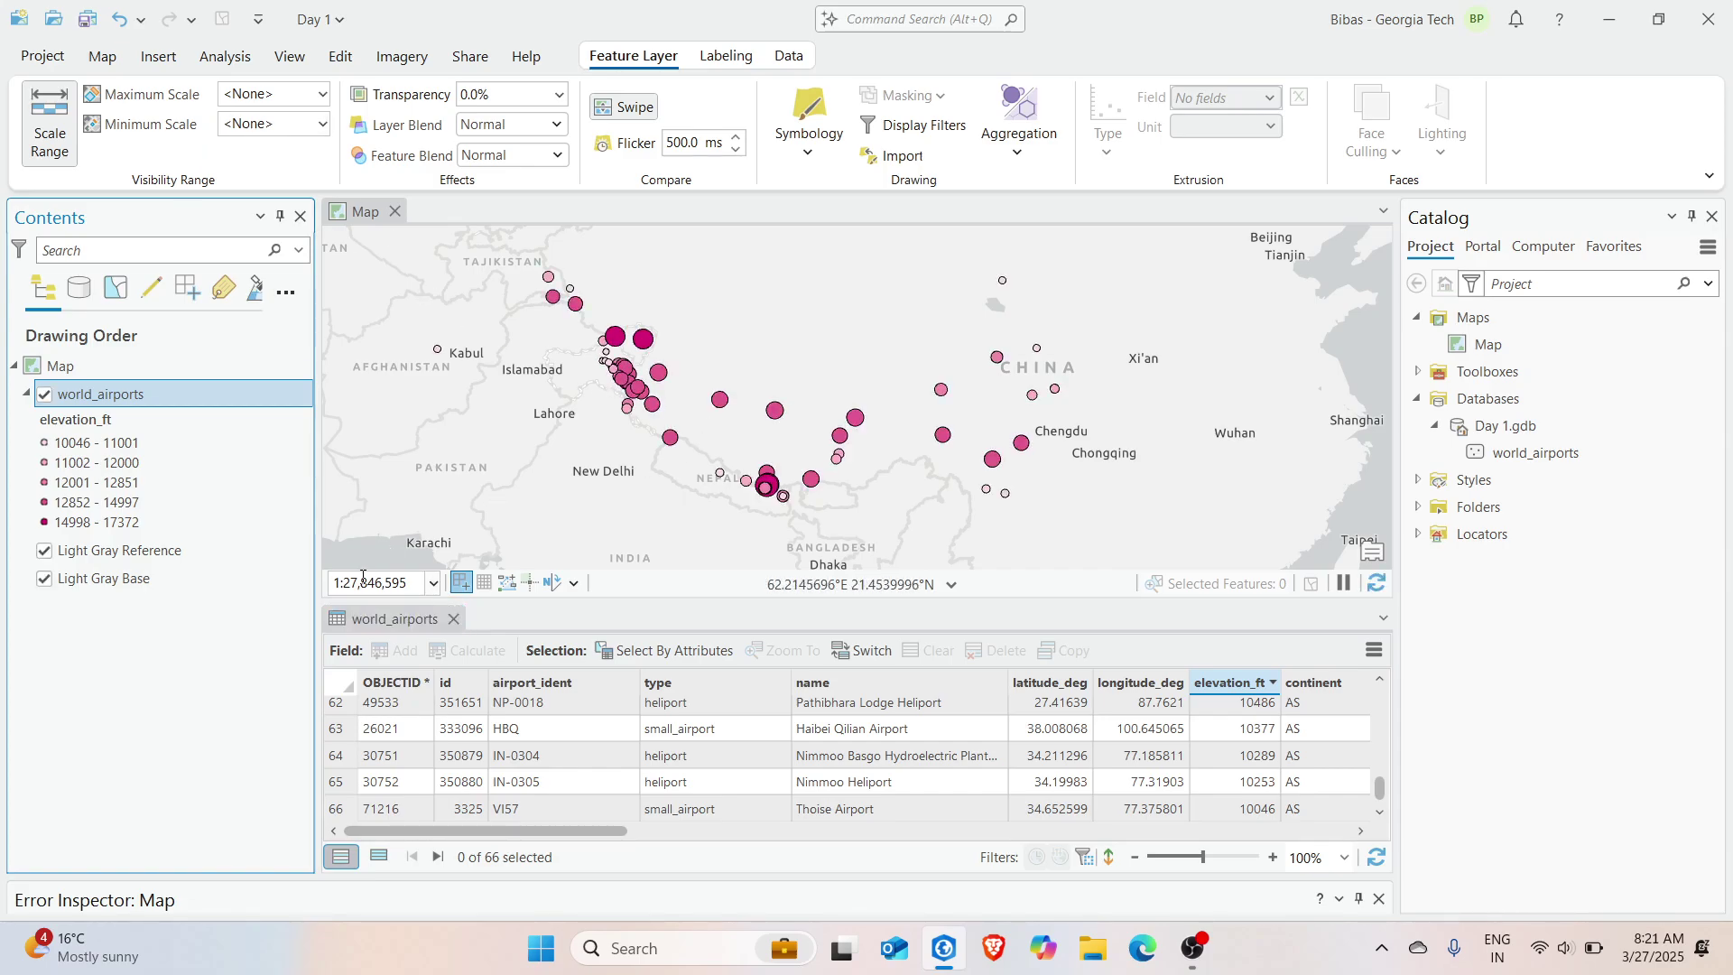
click(285, 131)
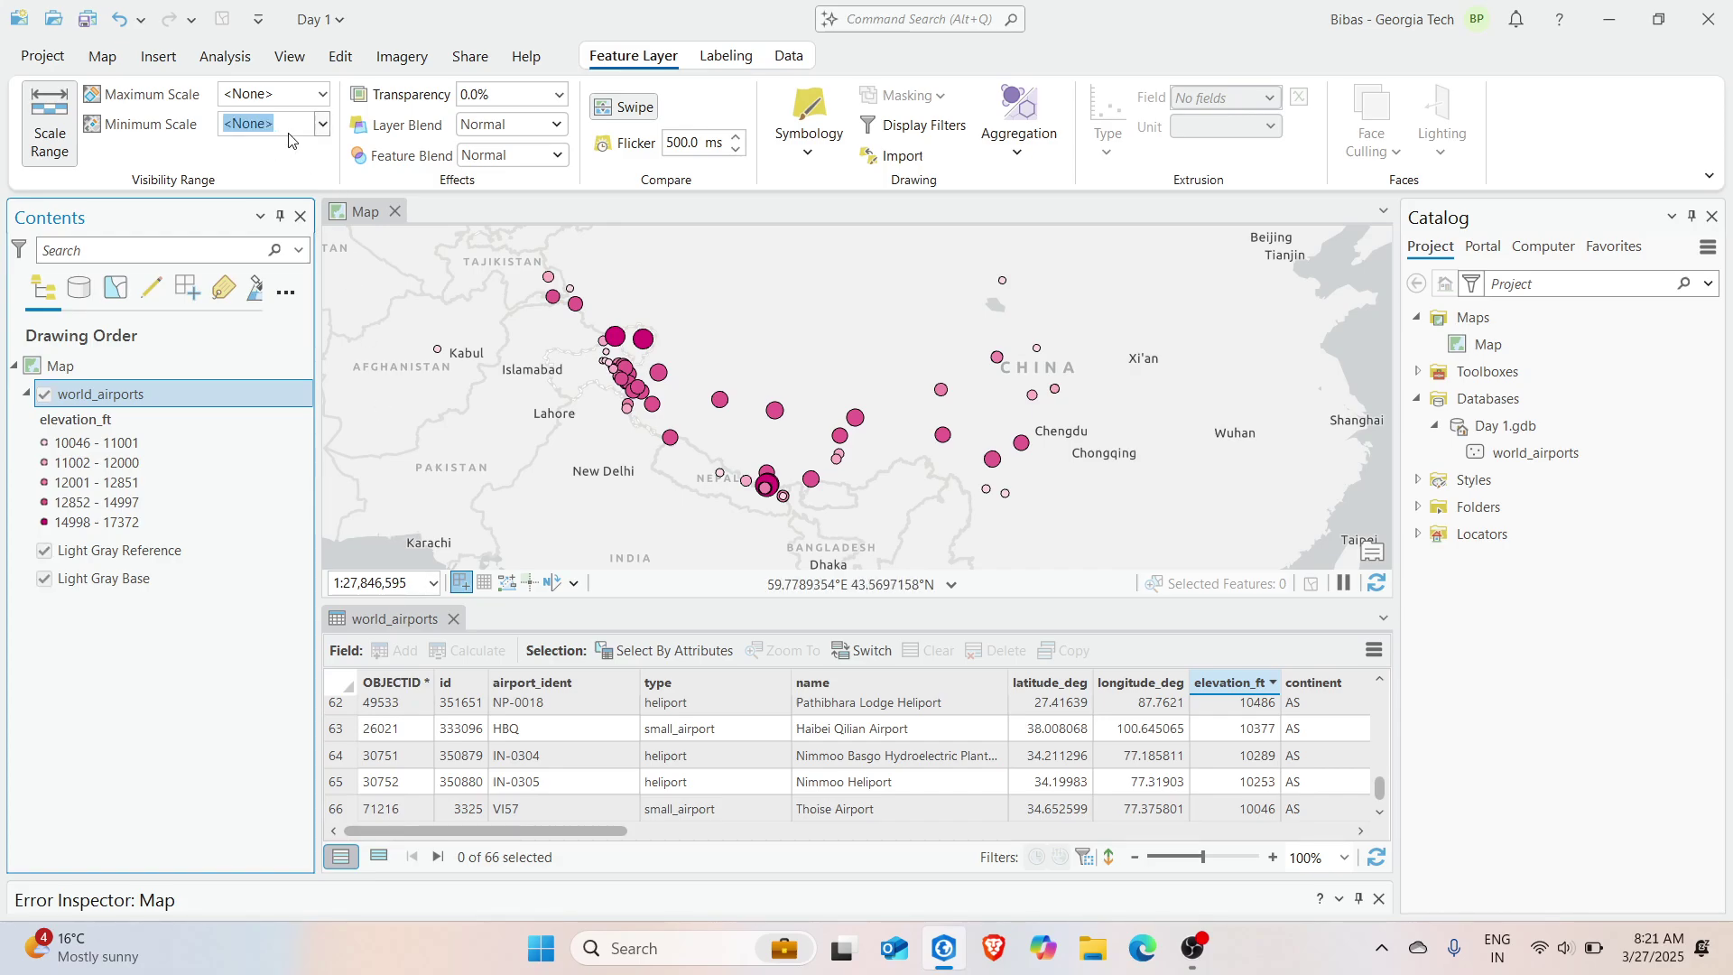
text(30,000)
key(Return)
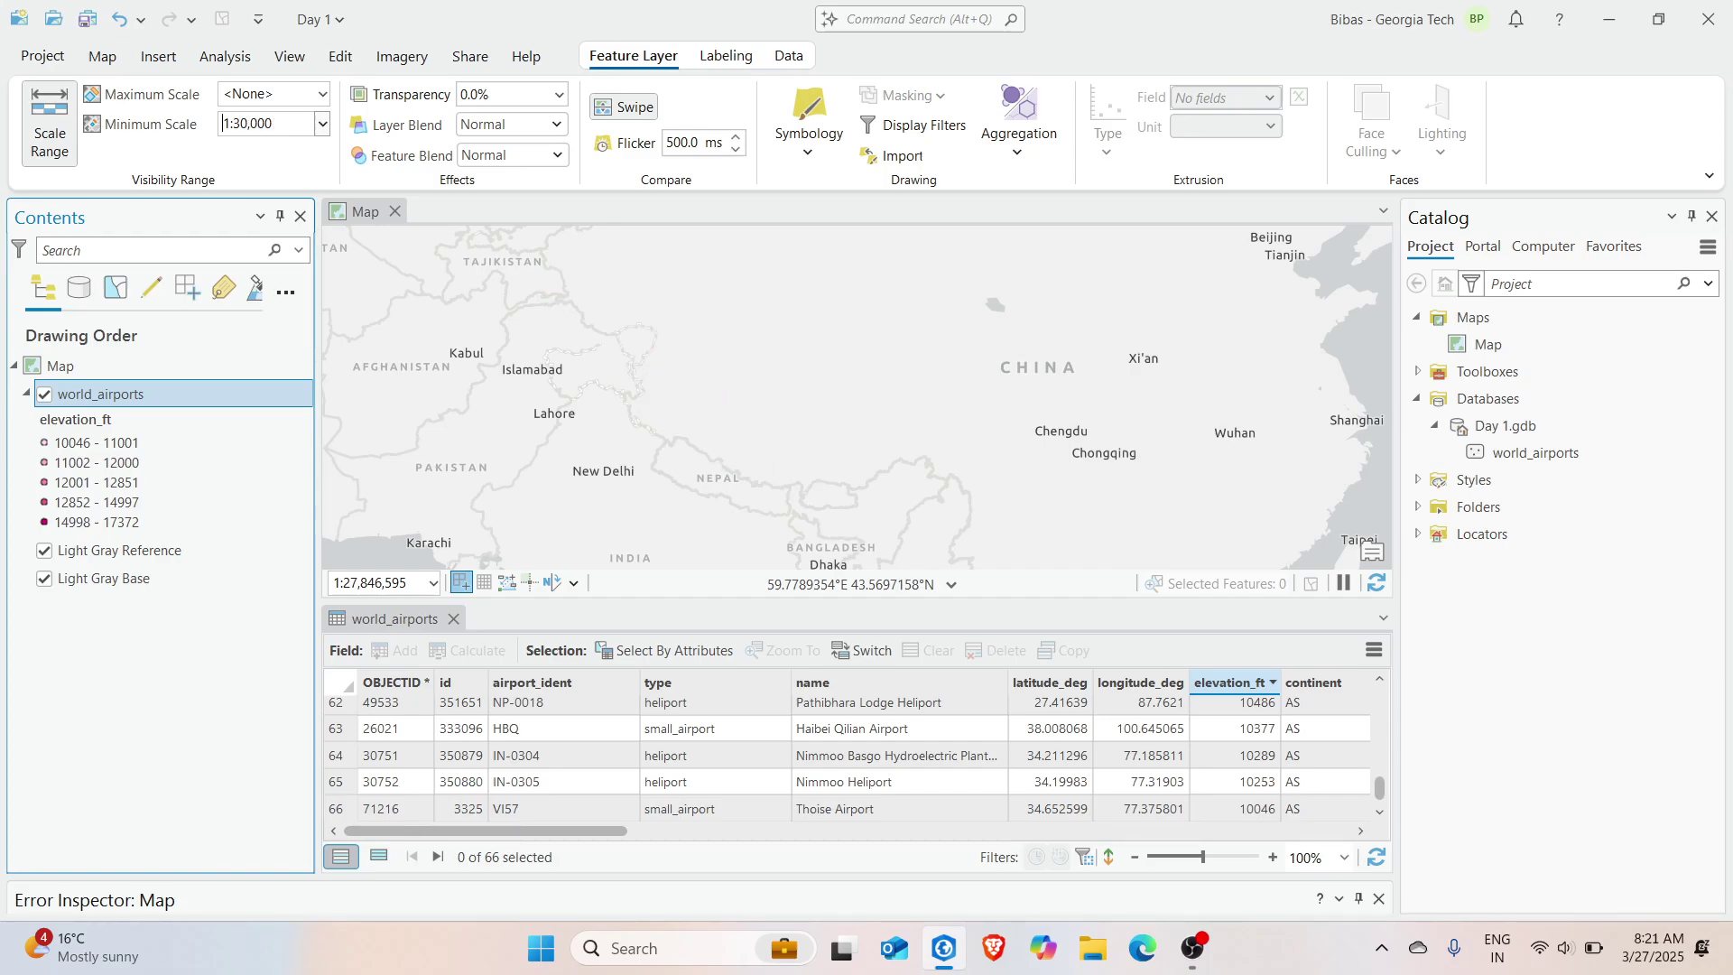
Examine at which map scales over Asia the world_airports points are drawn
scroll(792, 477, down, 3)
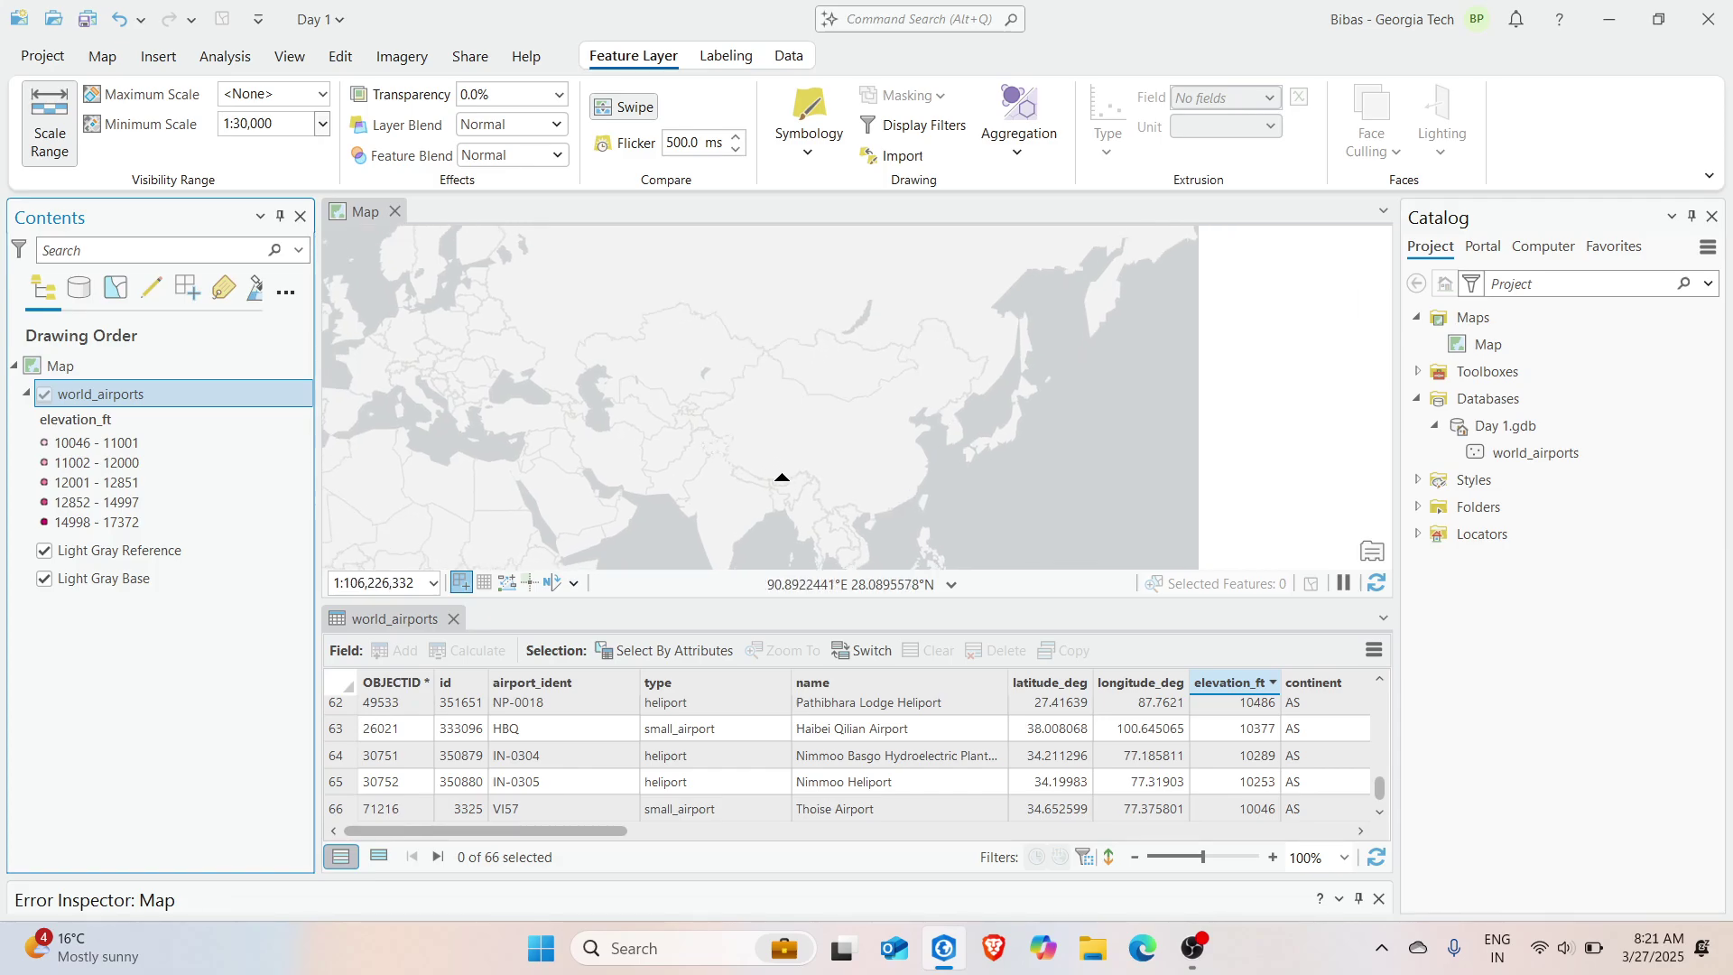
scroll(613, 497, up, 3)
scroll(579, 508, up, 5)
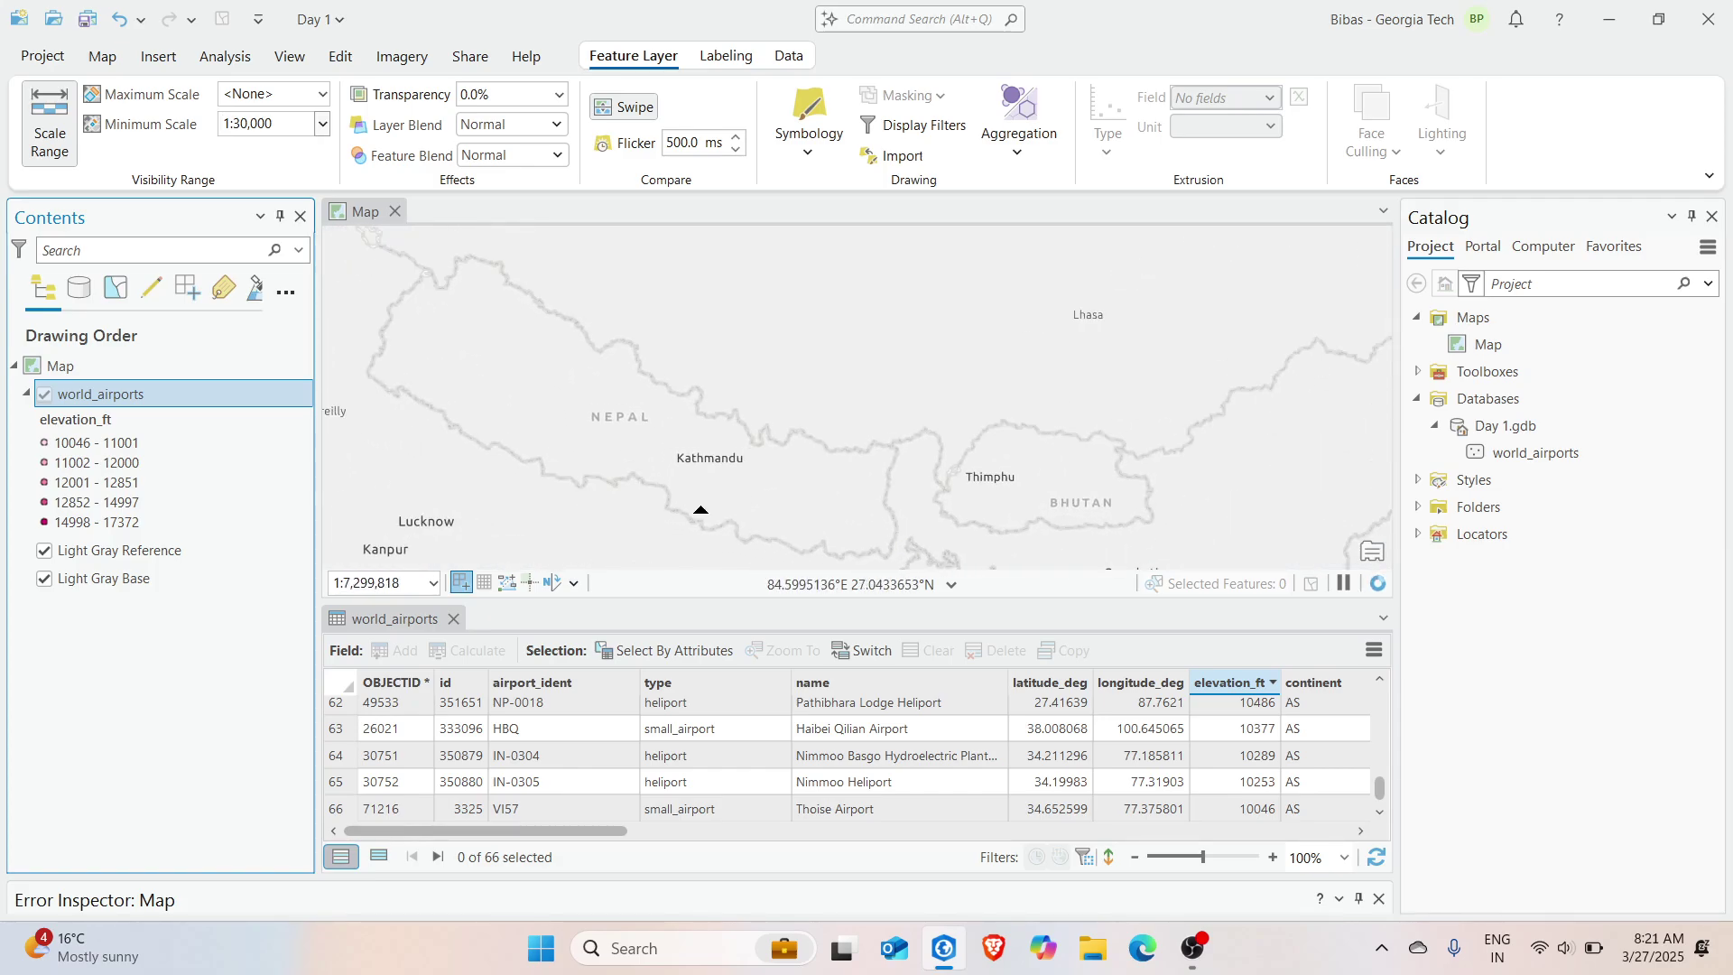
scroll(776, 490, down, 6)
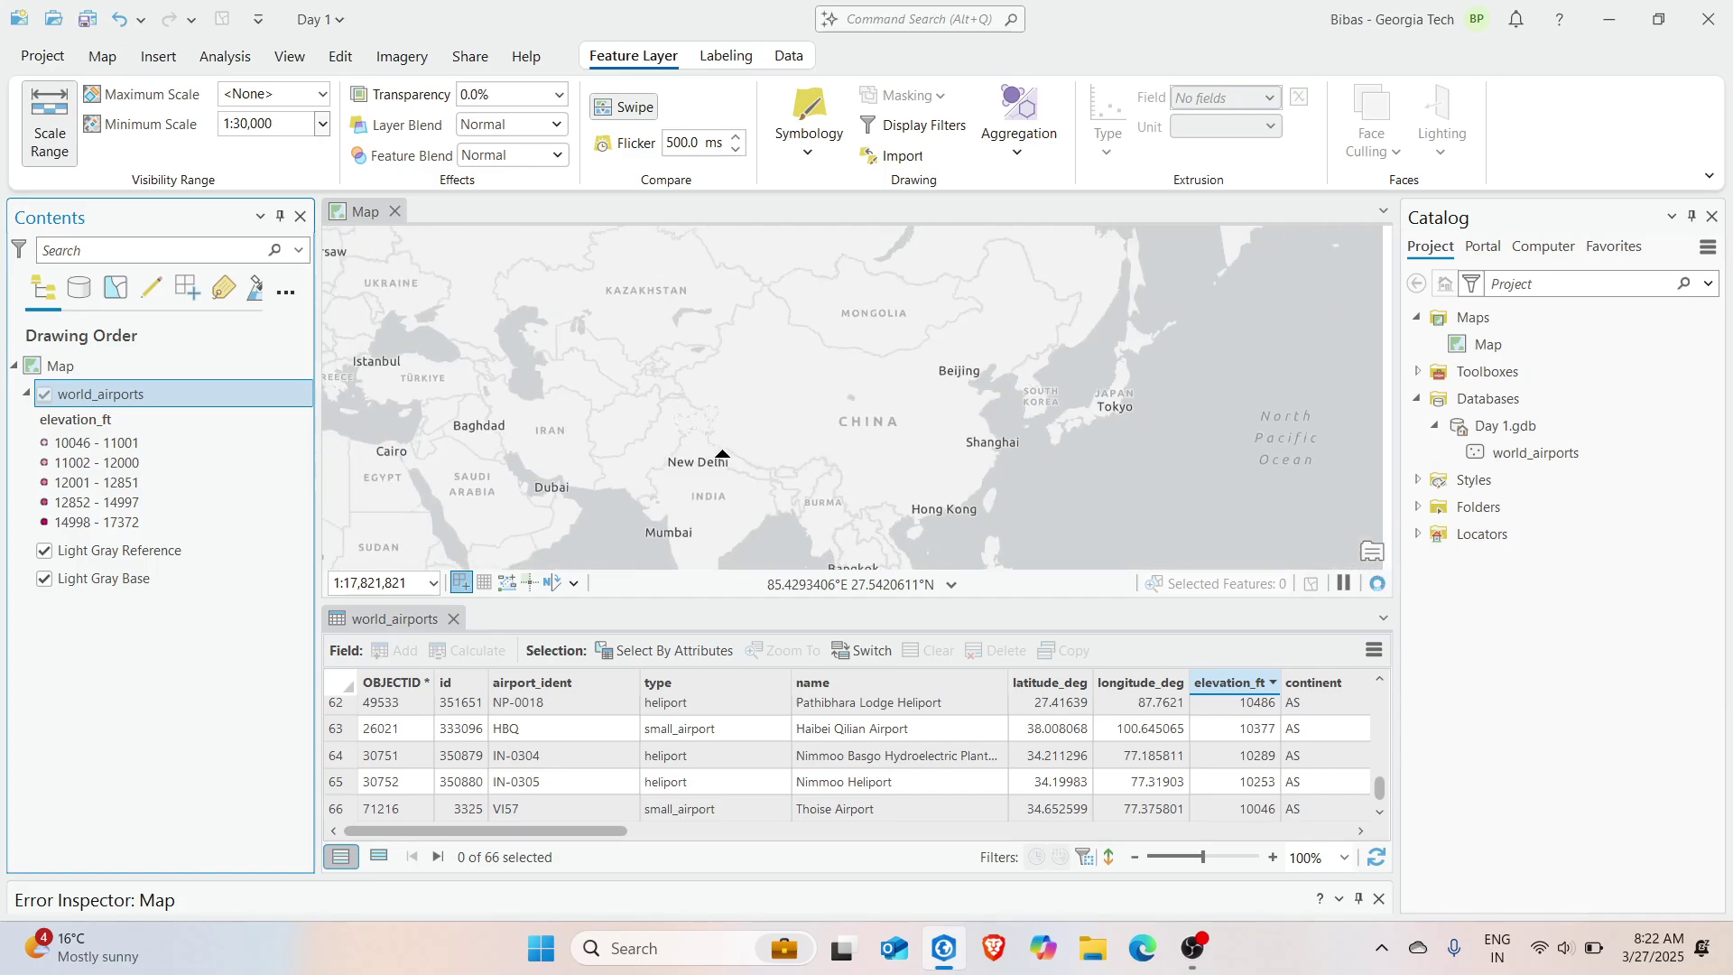
drag(769, 474, 636, 335)
scroll(572, 309, up, 4)
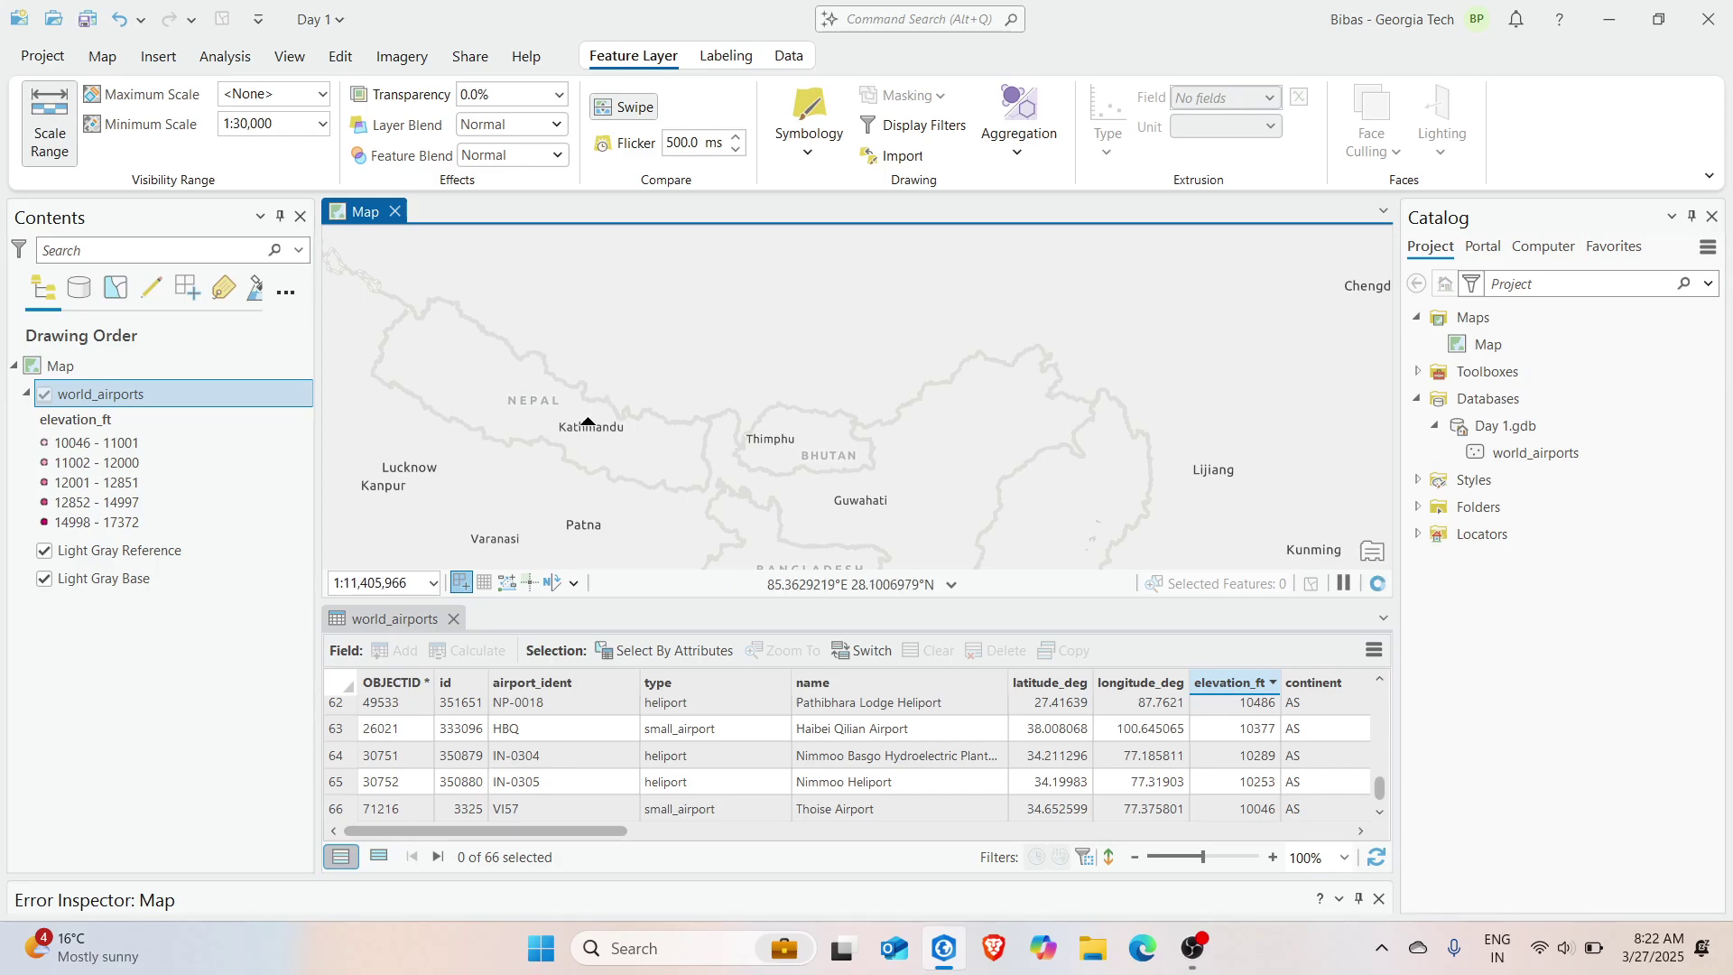
scroll(658, 469, down, 4)
scroll(683, 467, down, 4)
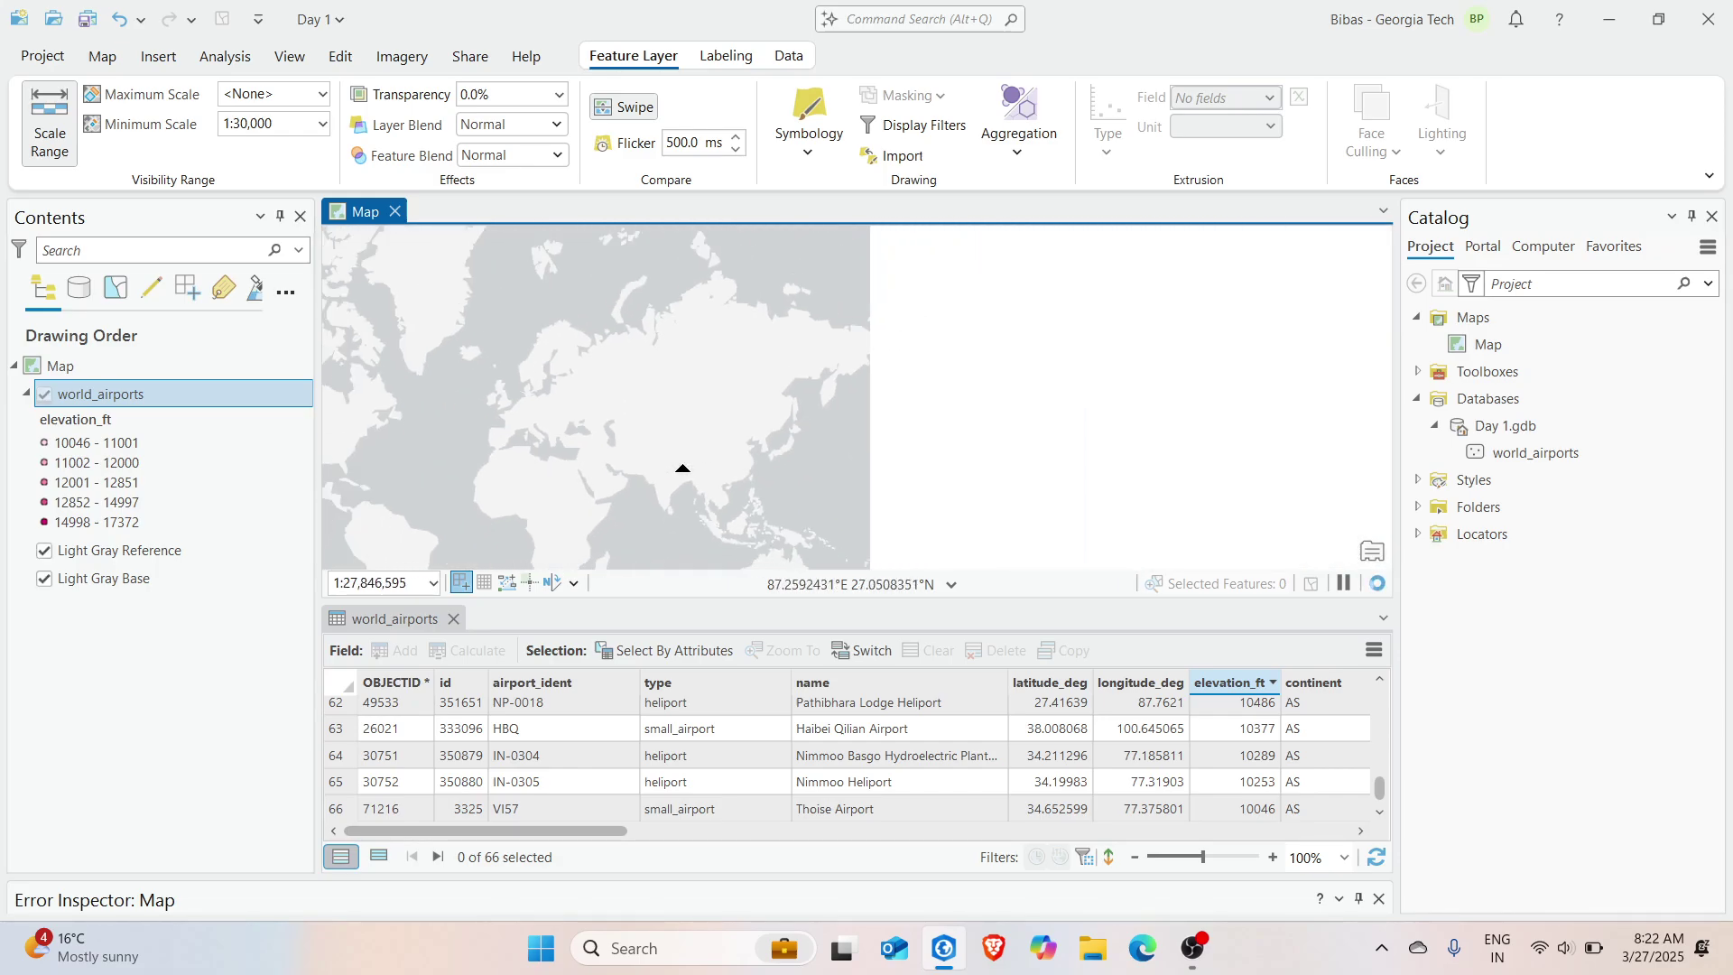
Set the map scale to 1:35,000 and check the airports' display from there out to smaller scales
click(379, 583)
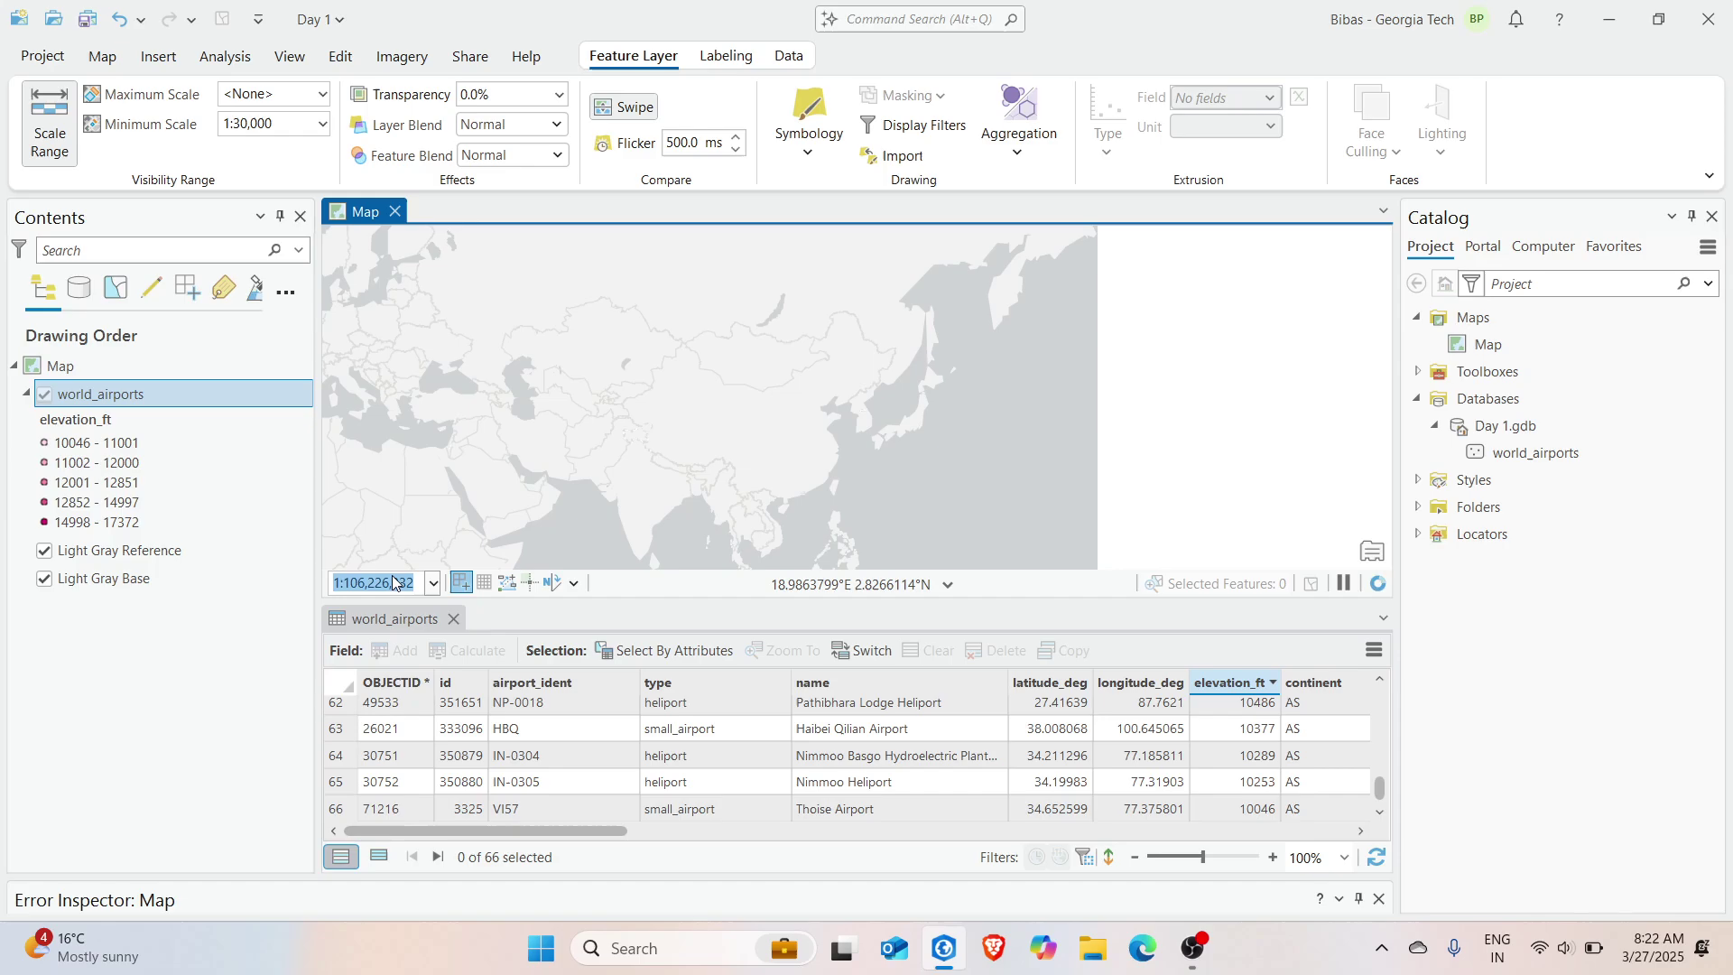
text(35,000)
key(Return)
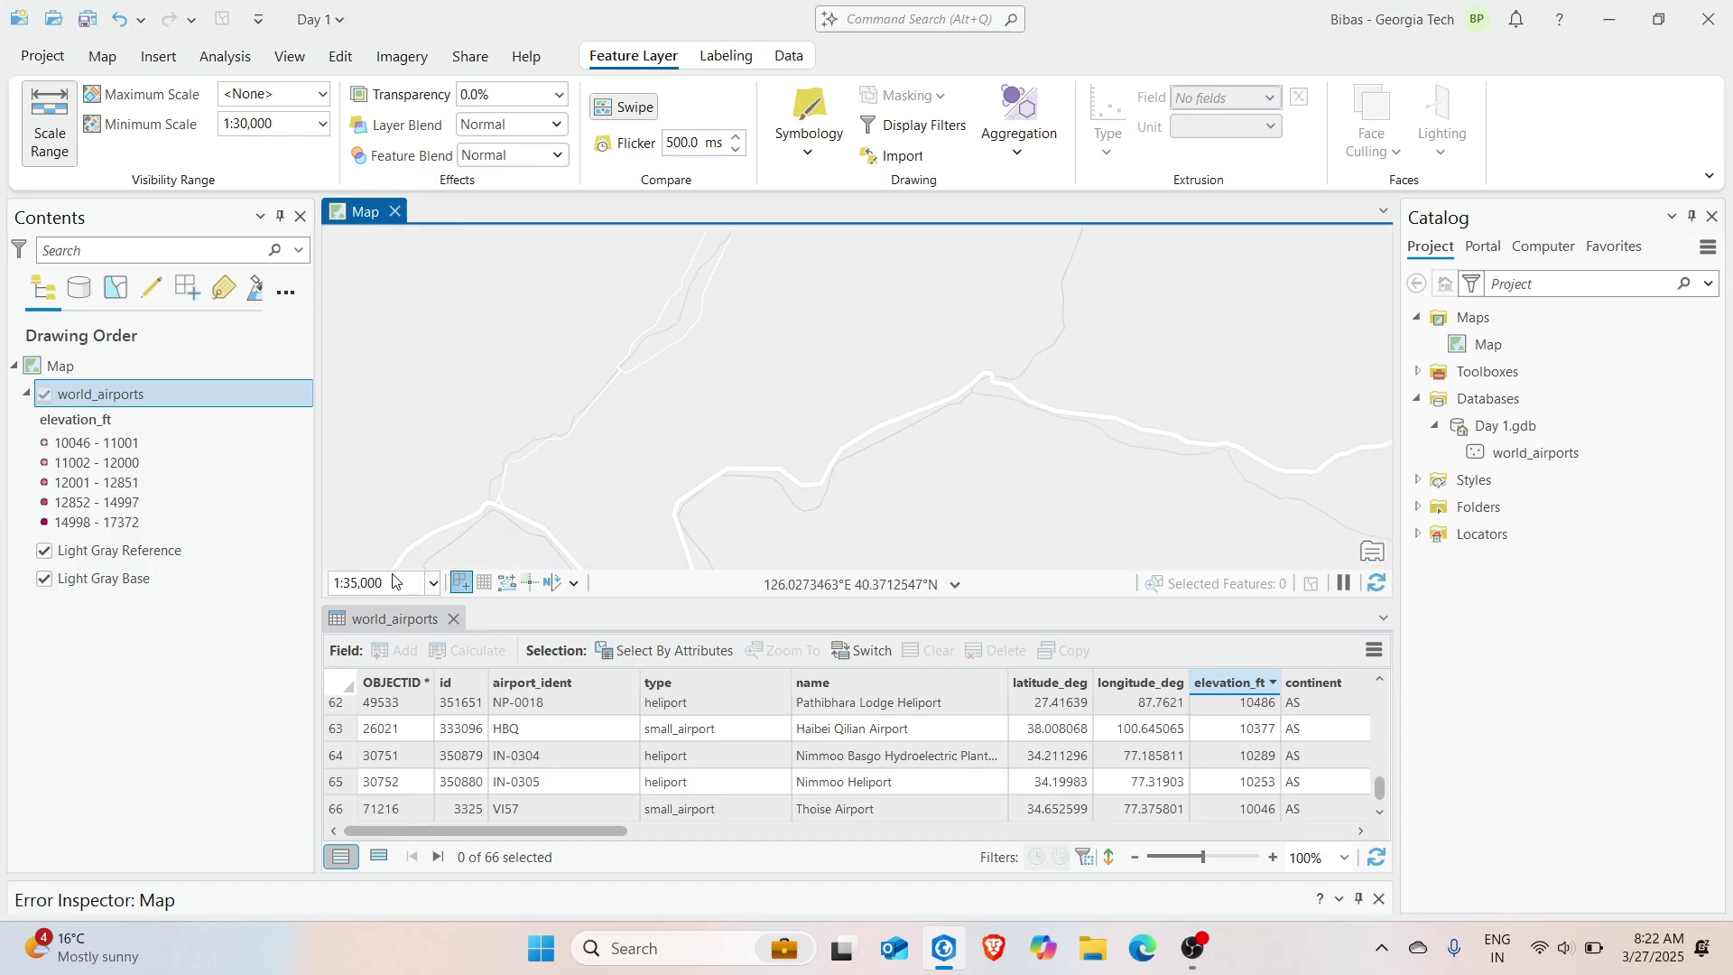
click(394, 587)
scroll(741, 384, down, 10)
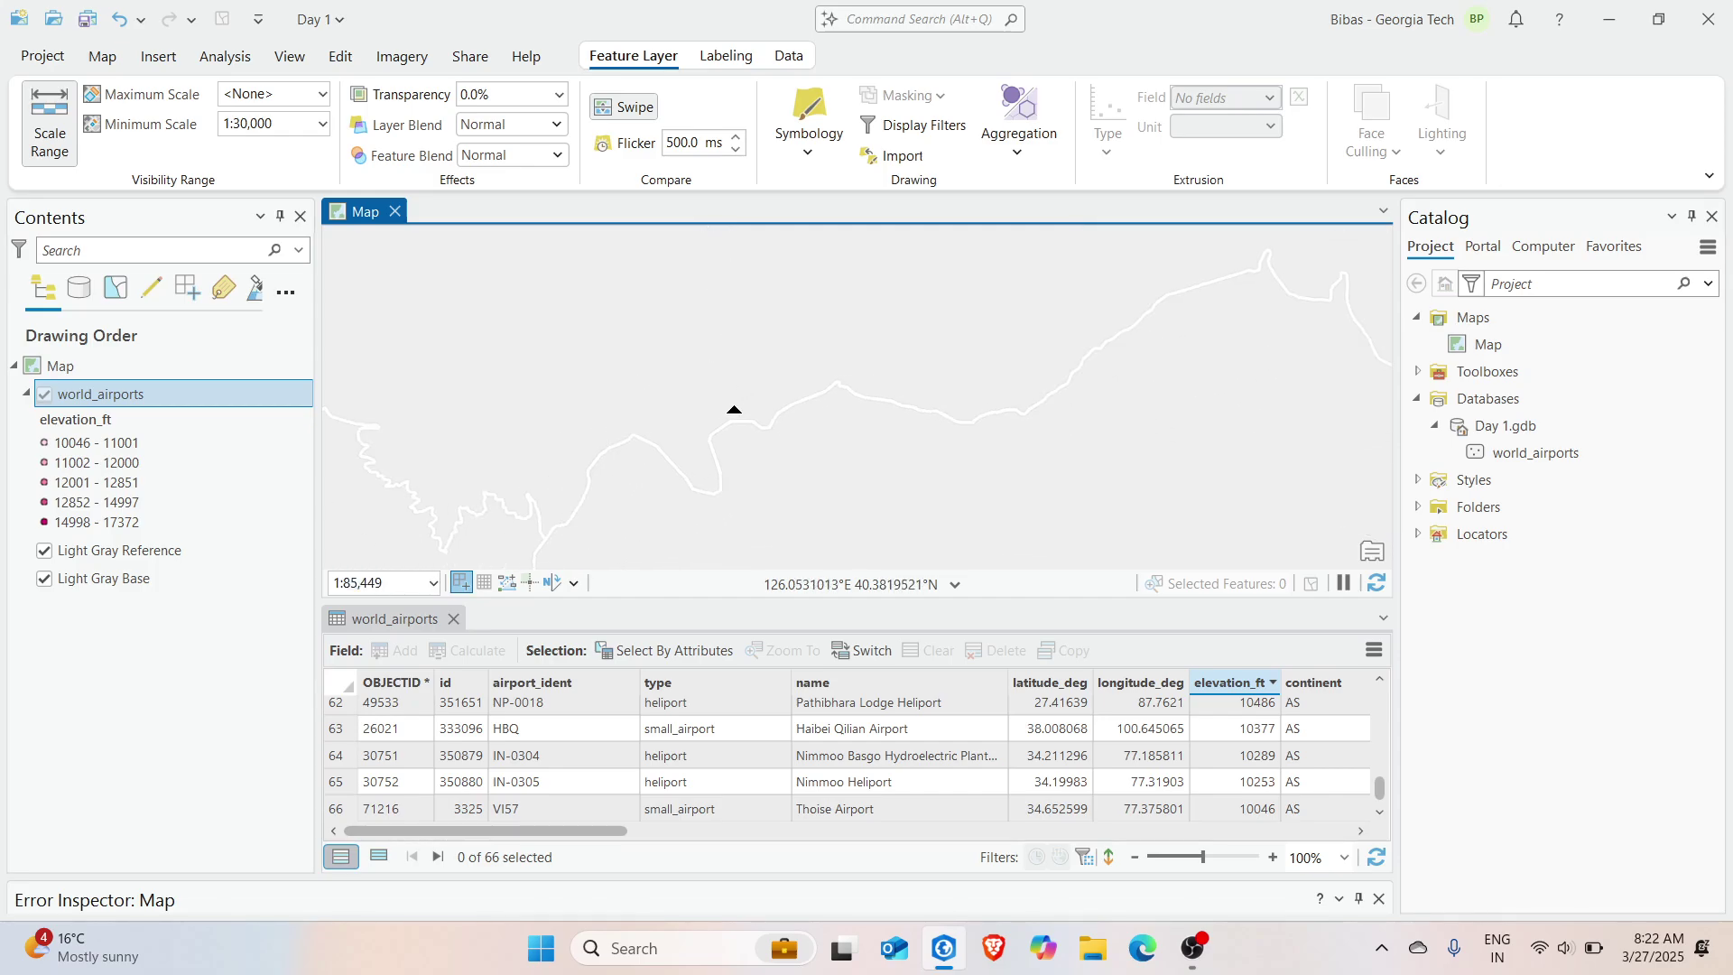
scroll(713, 421, down, 2)
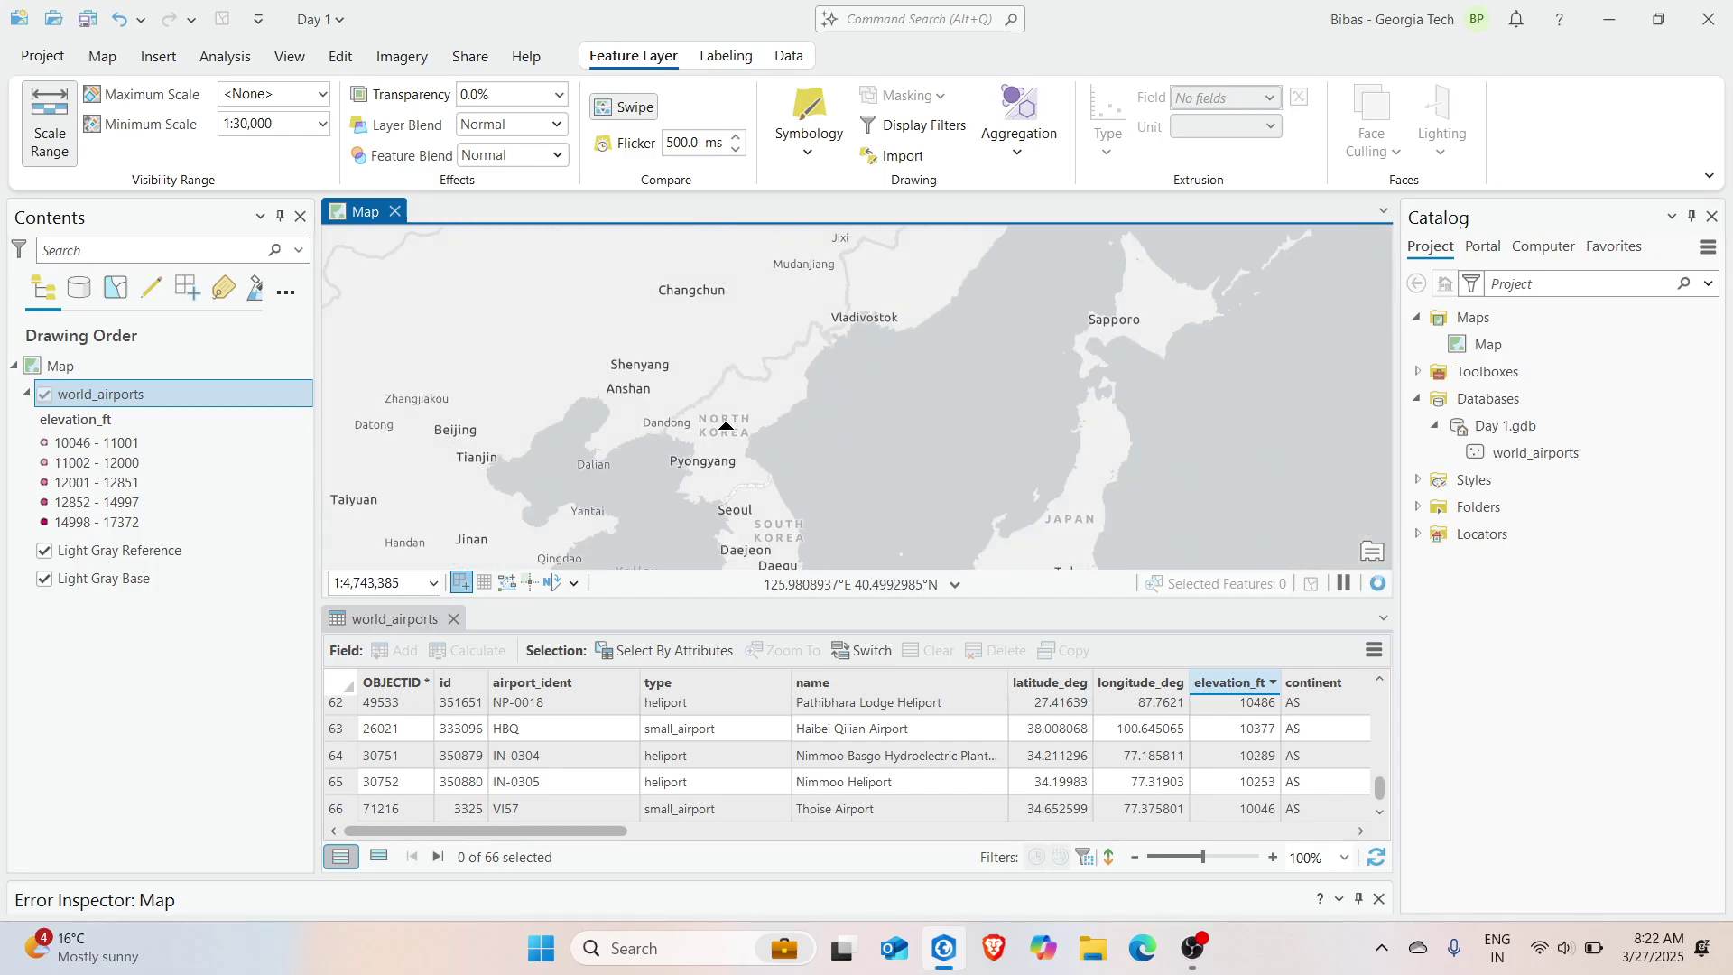
Zoom to the full extent of the world_airports layer and reset its minimum scale to <None>
right_click(169, 396)
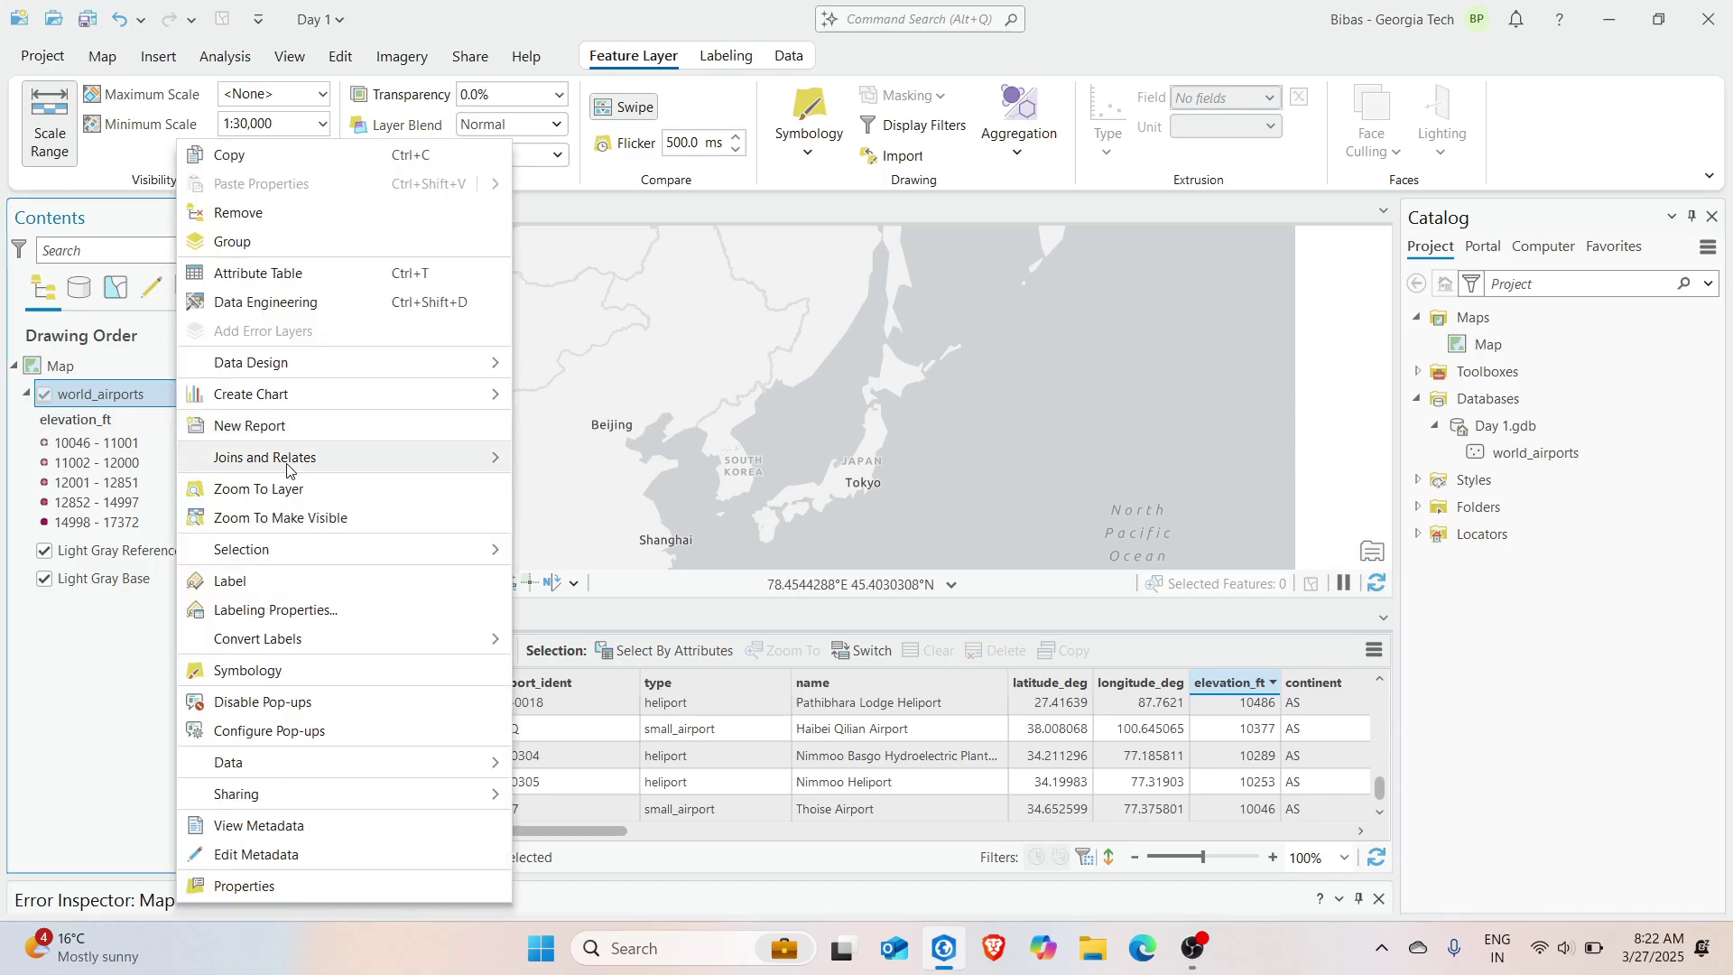
click(271, 490)
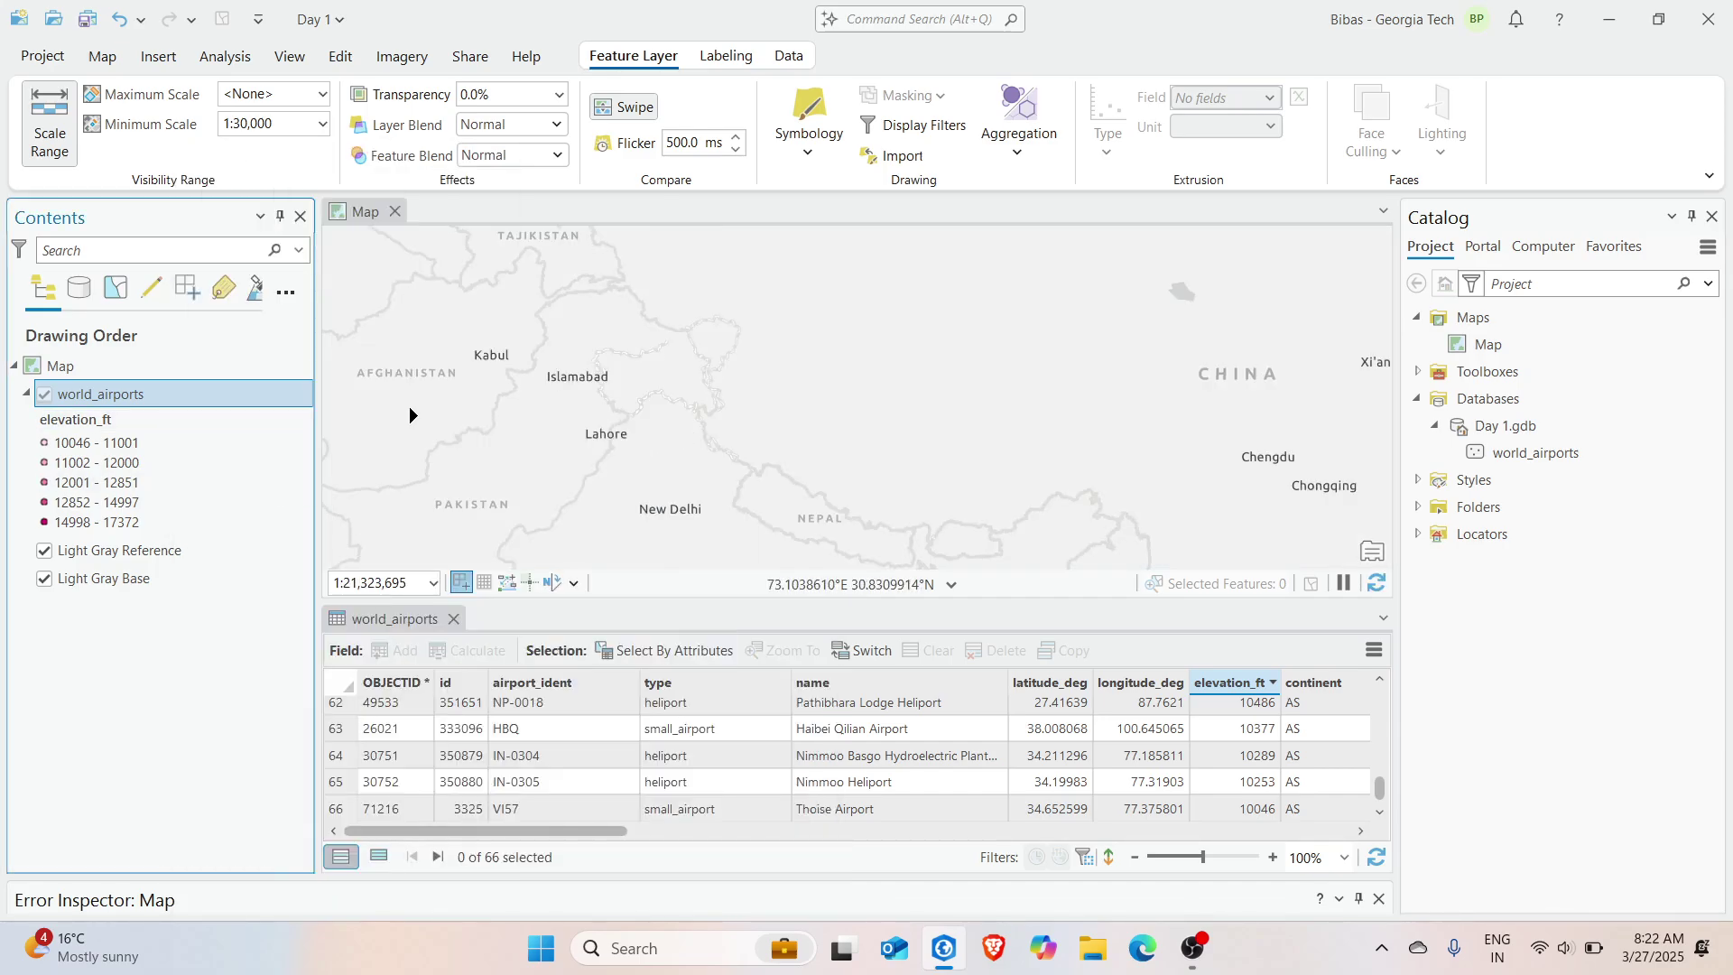
click(274, 122)
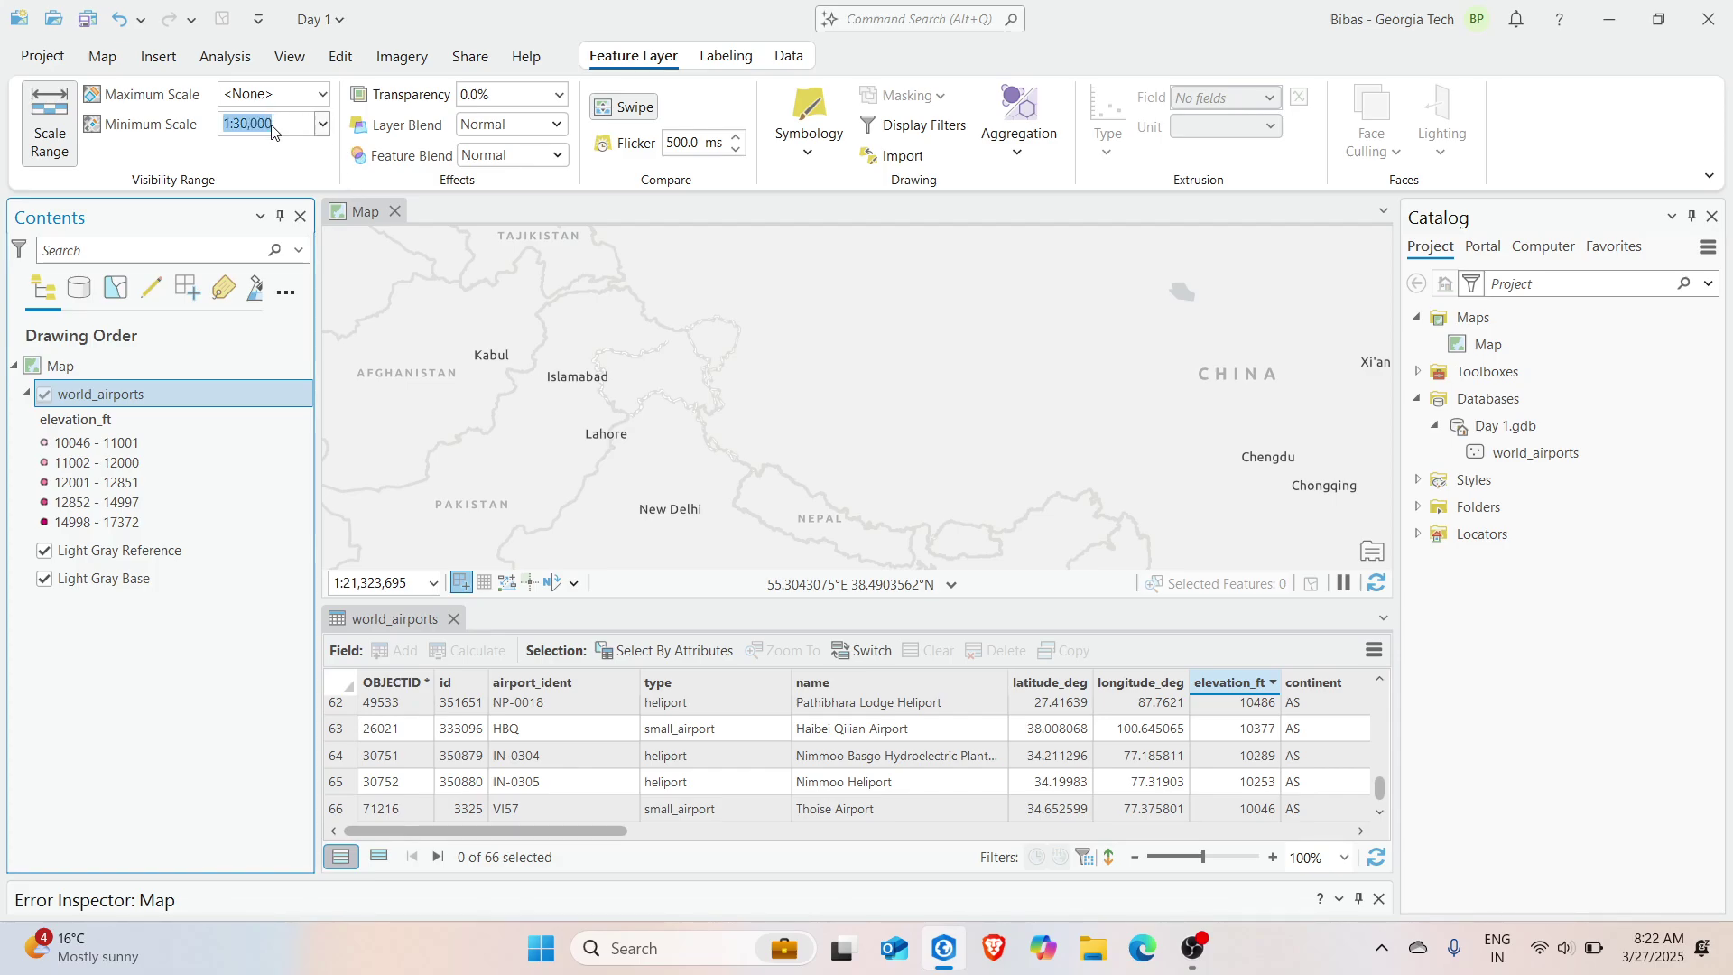
click(316, 122)
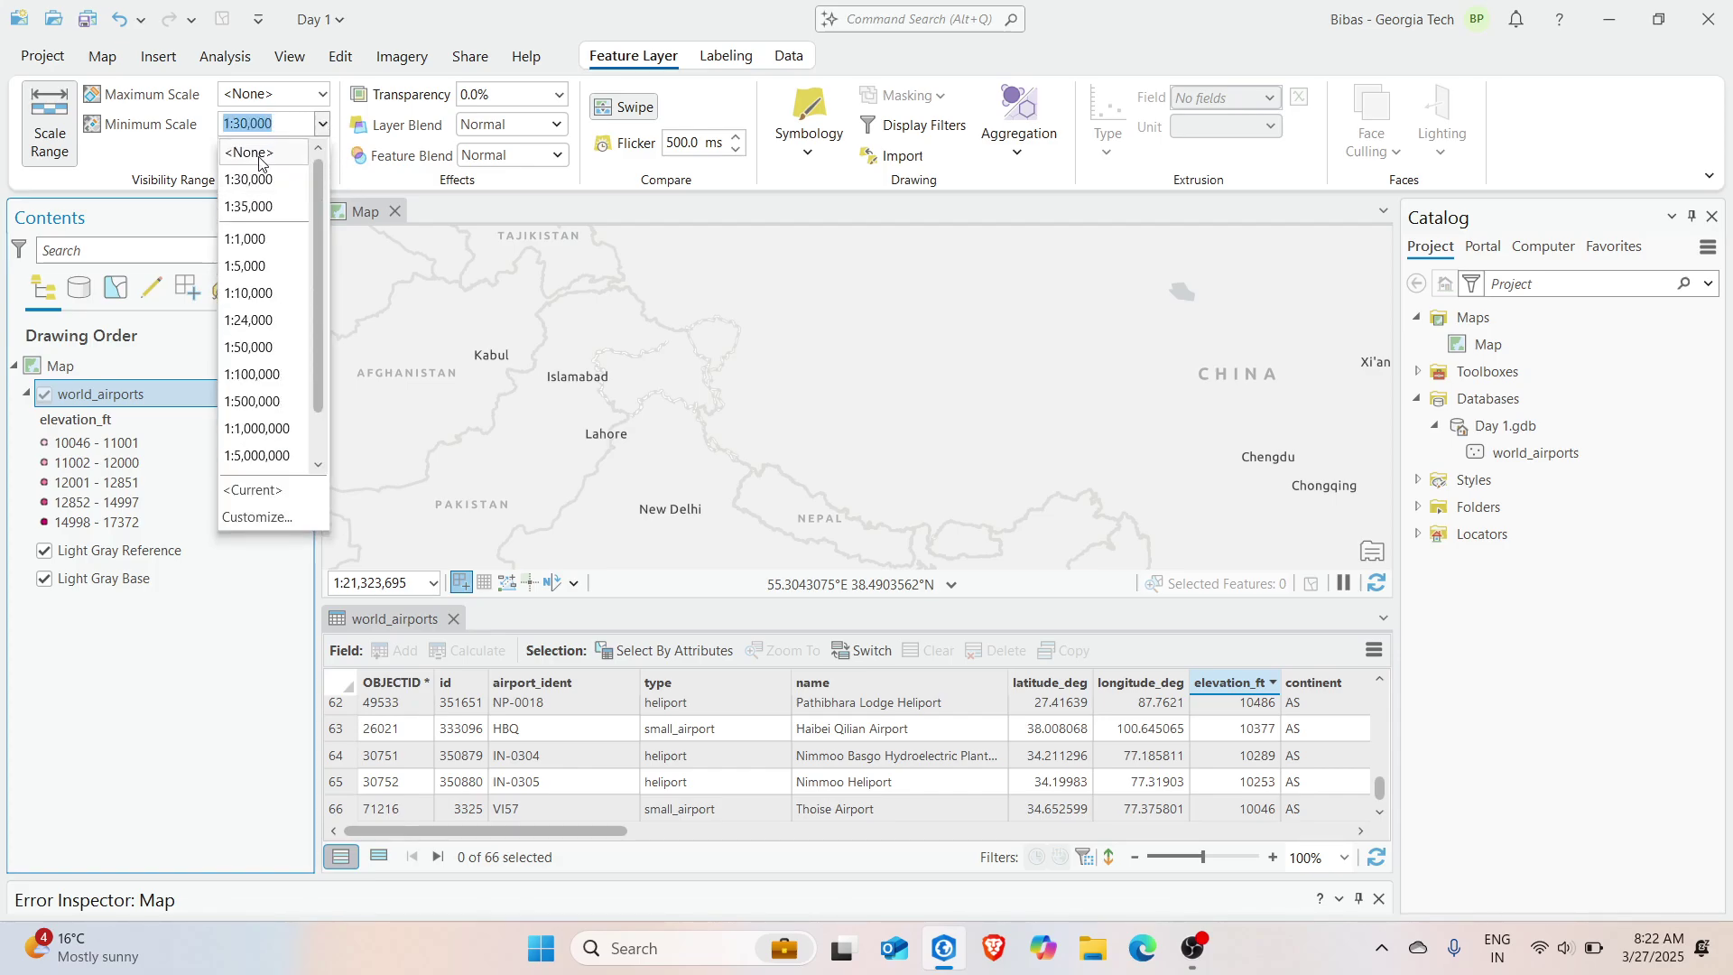
click(247, 147)
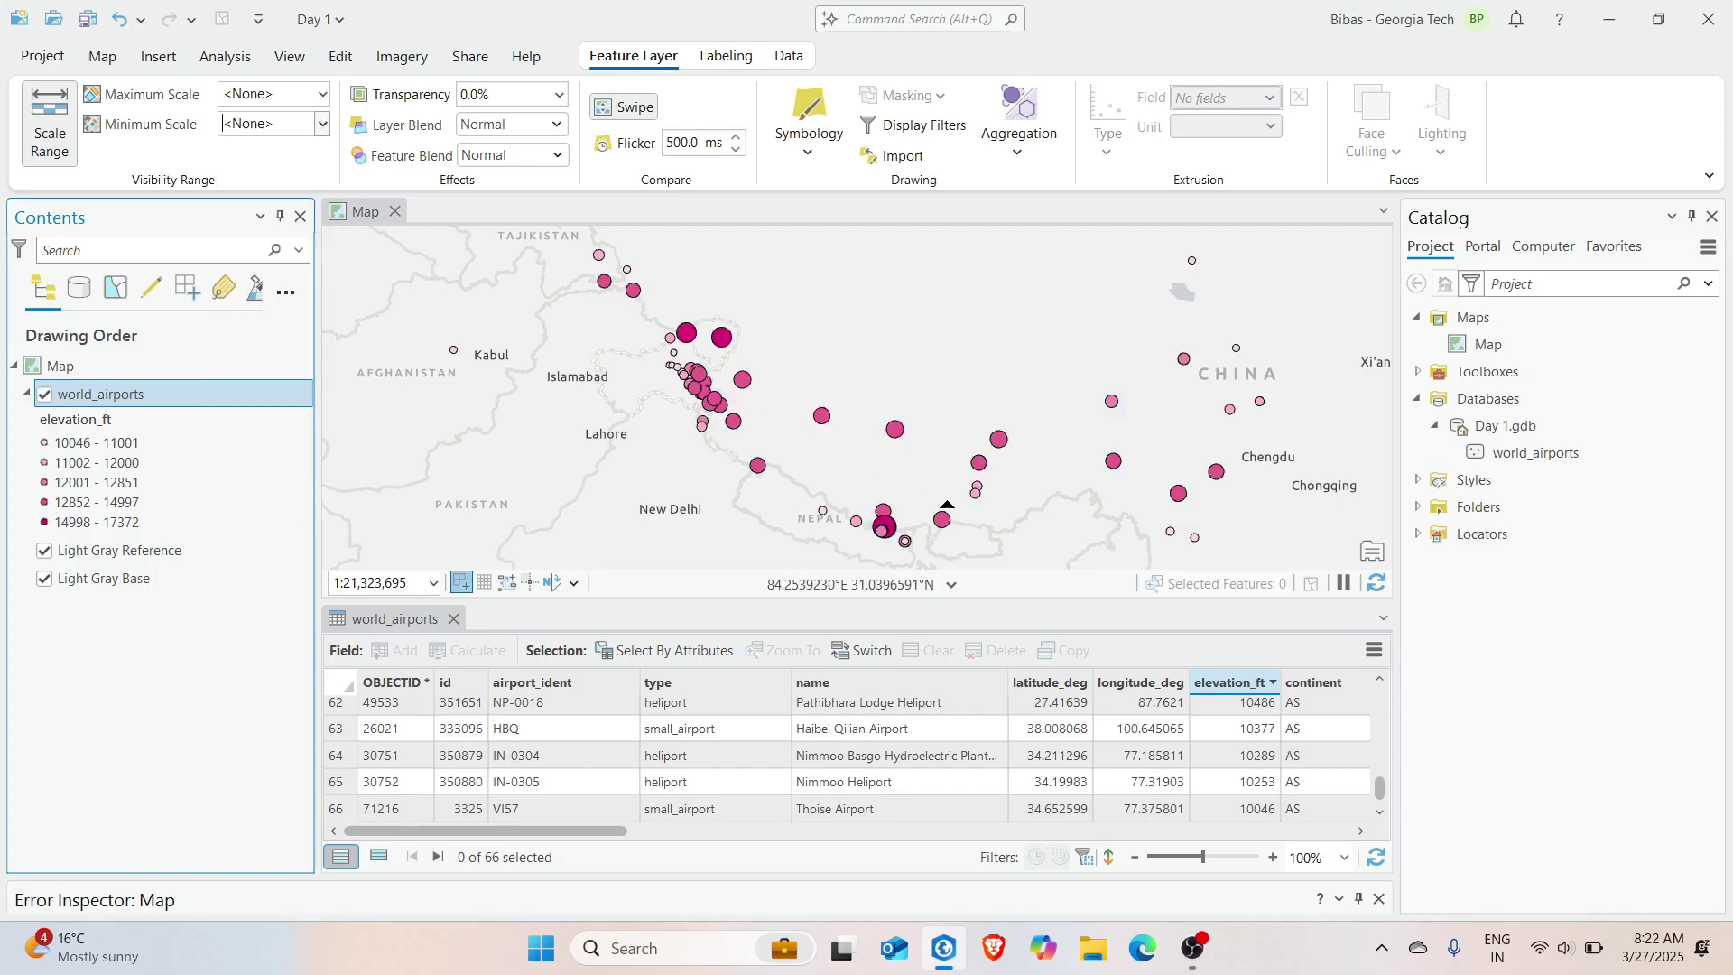
Set the minimum visibility scale of the world_airports layer to 1:30,000,000
click(322, 124)
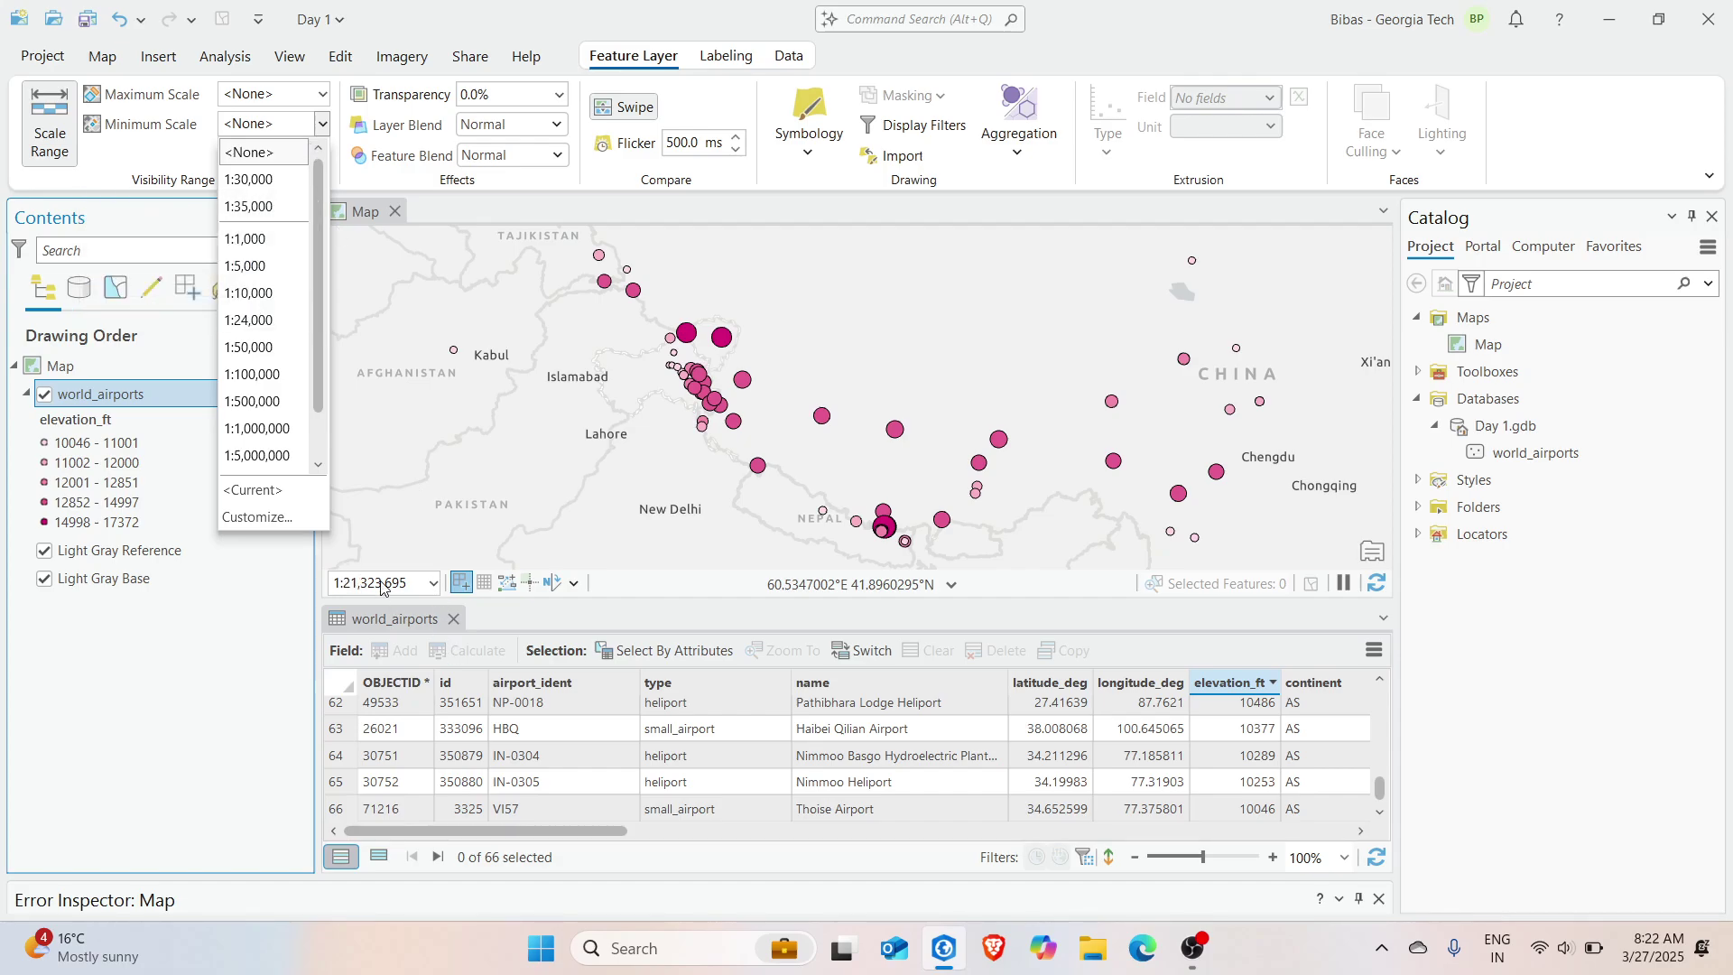
key(Escape)
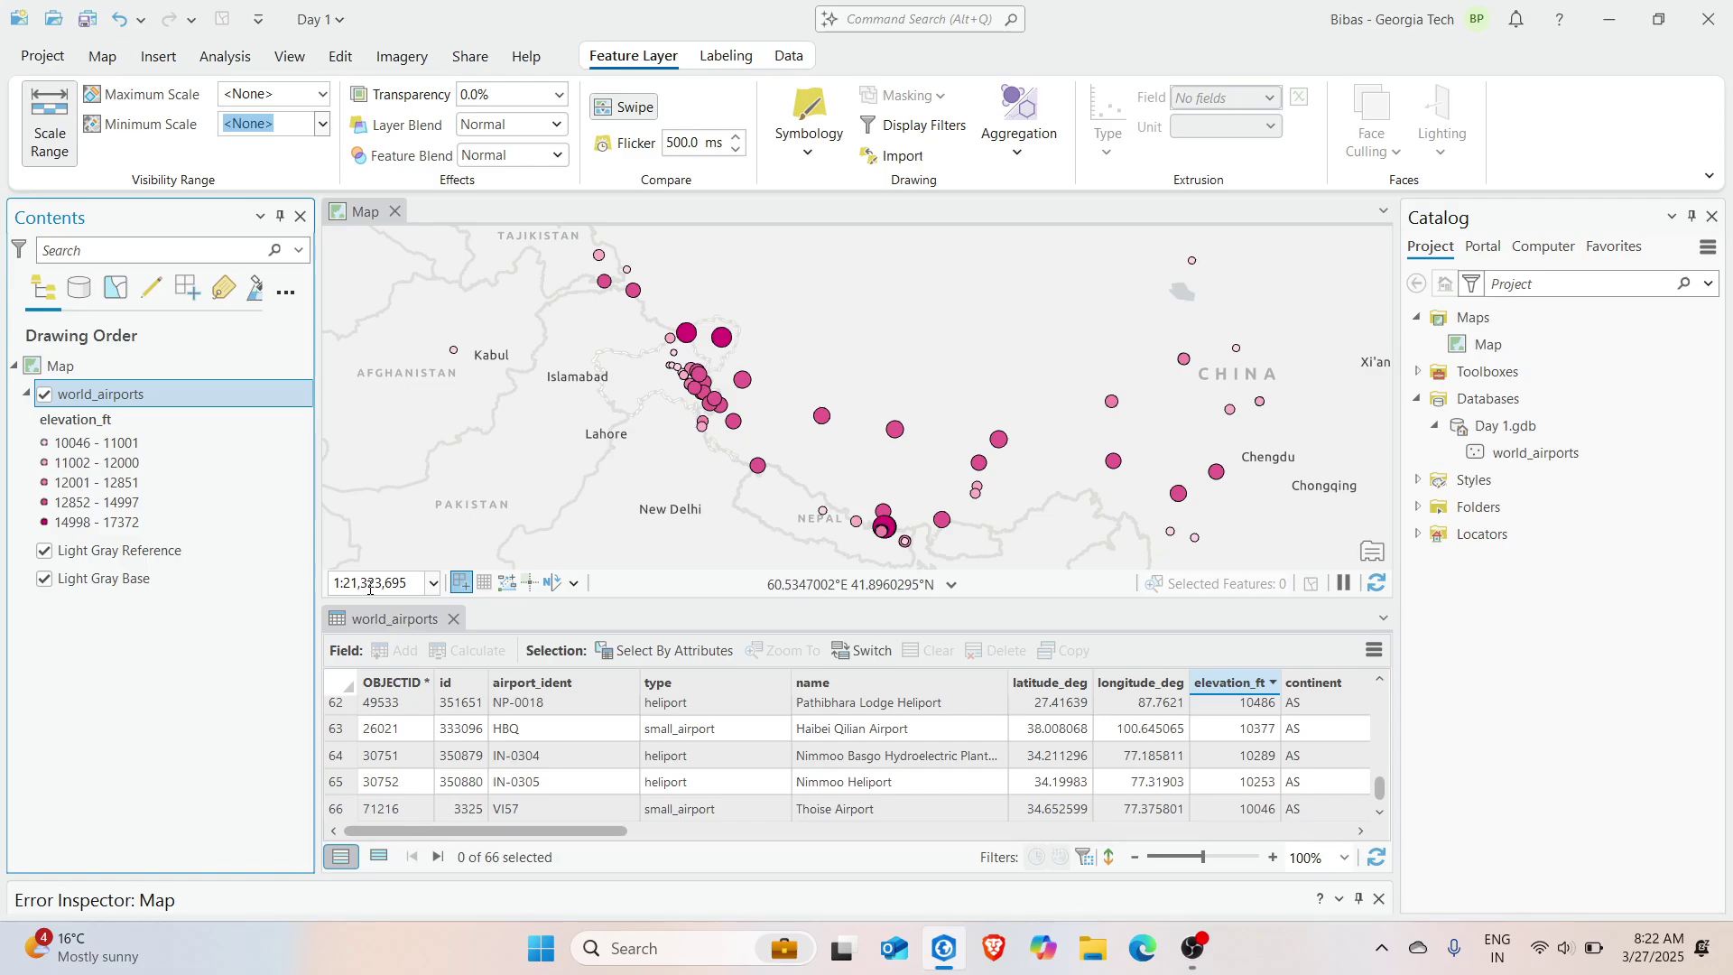
click(385, 584)
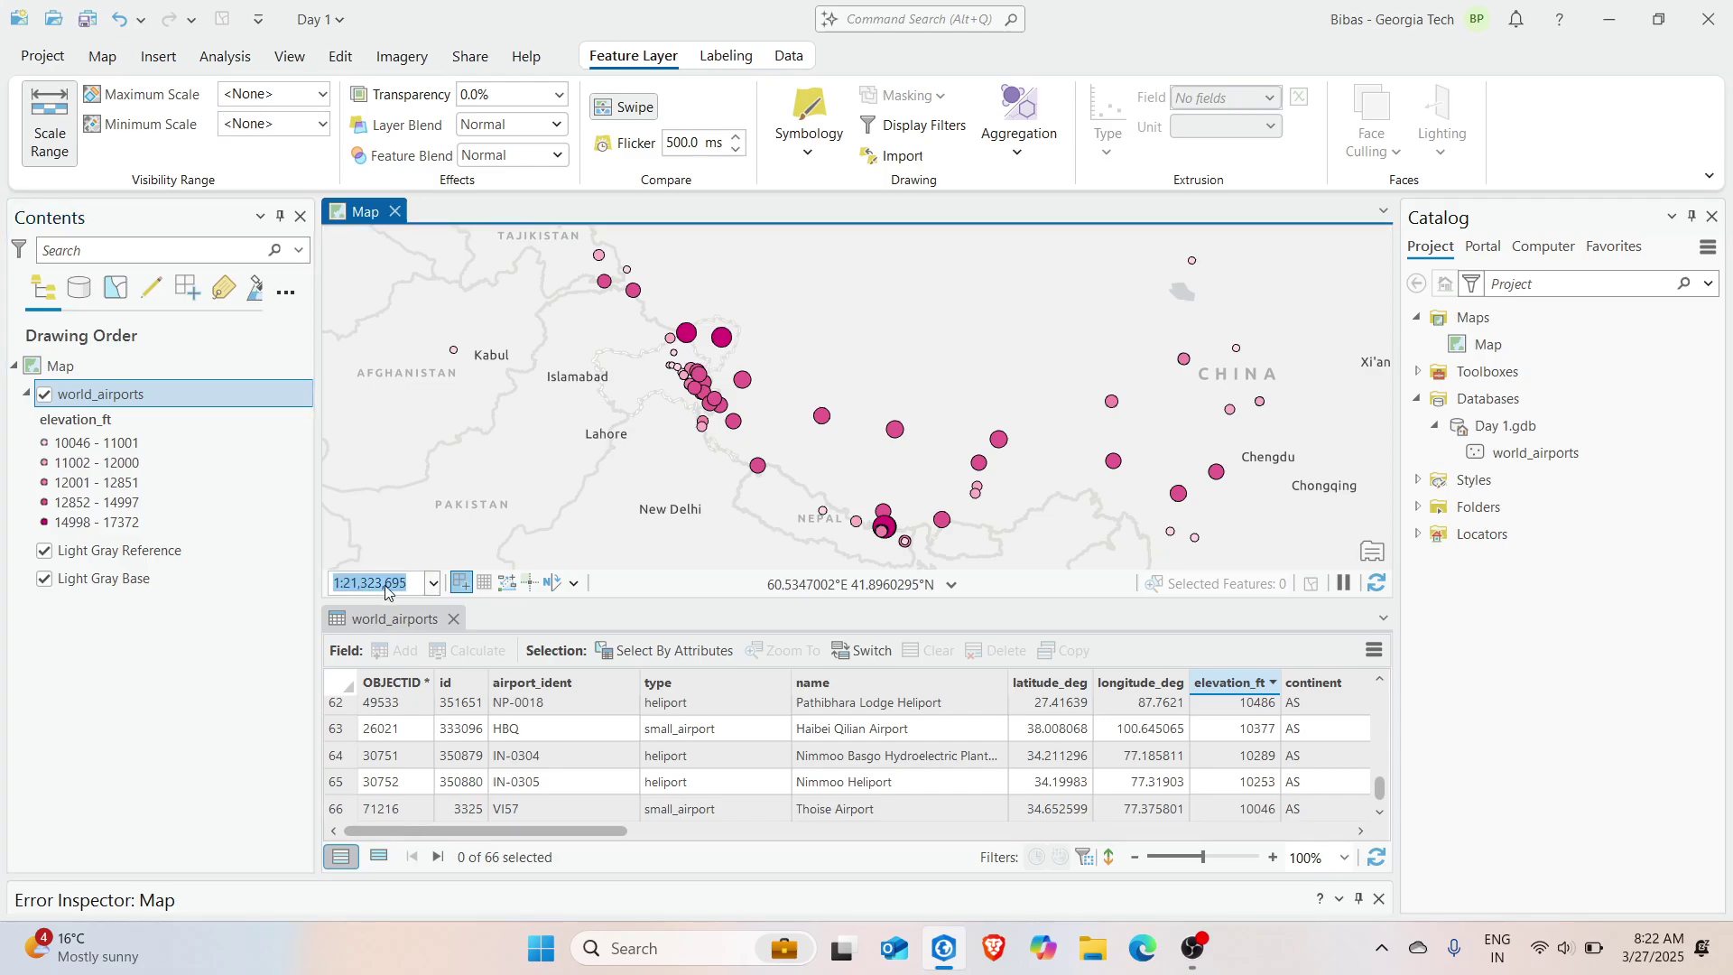
click(285, 129)
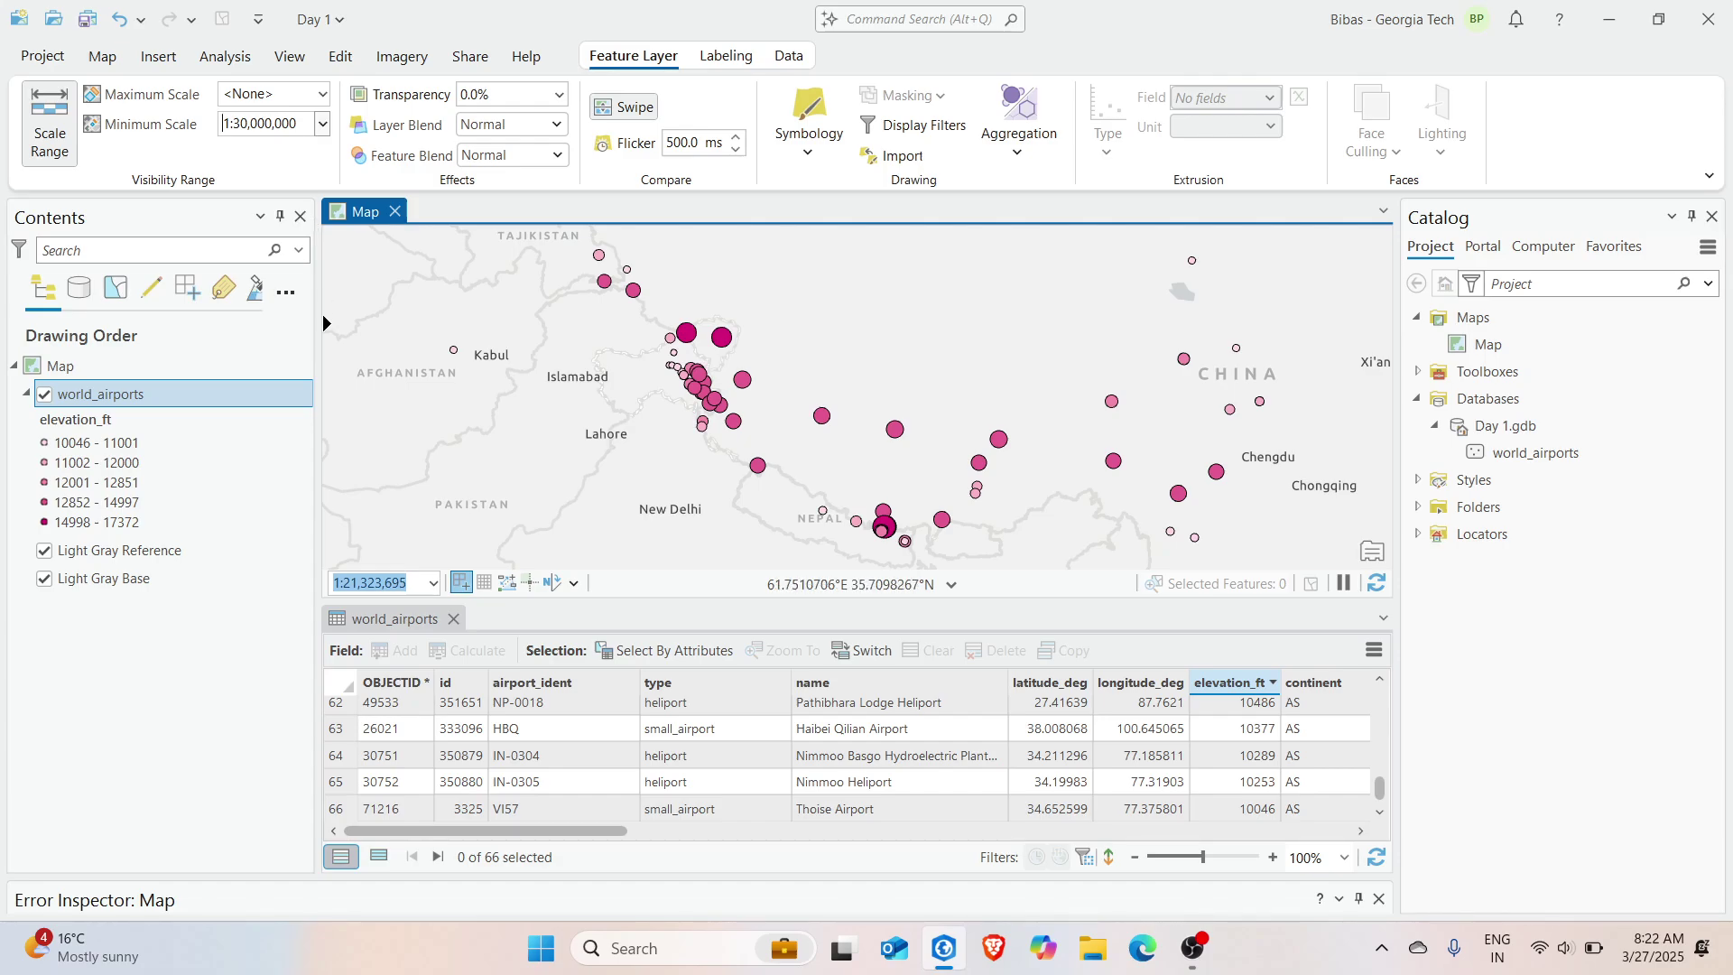
Examine how the airports display at map scales on either side of 1:30,000,000
scroll(745, 471, up, 2)
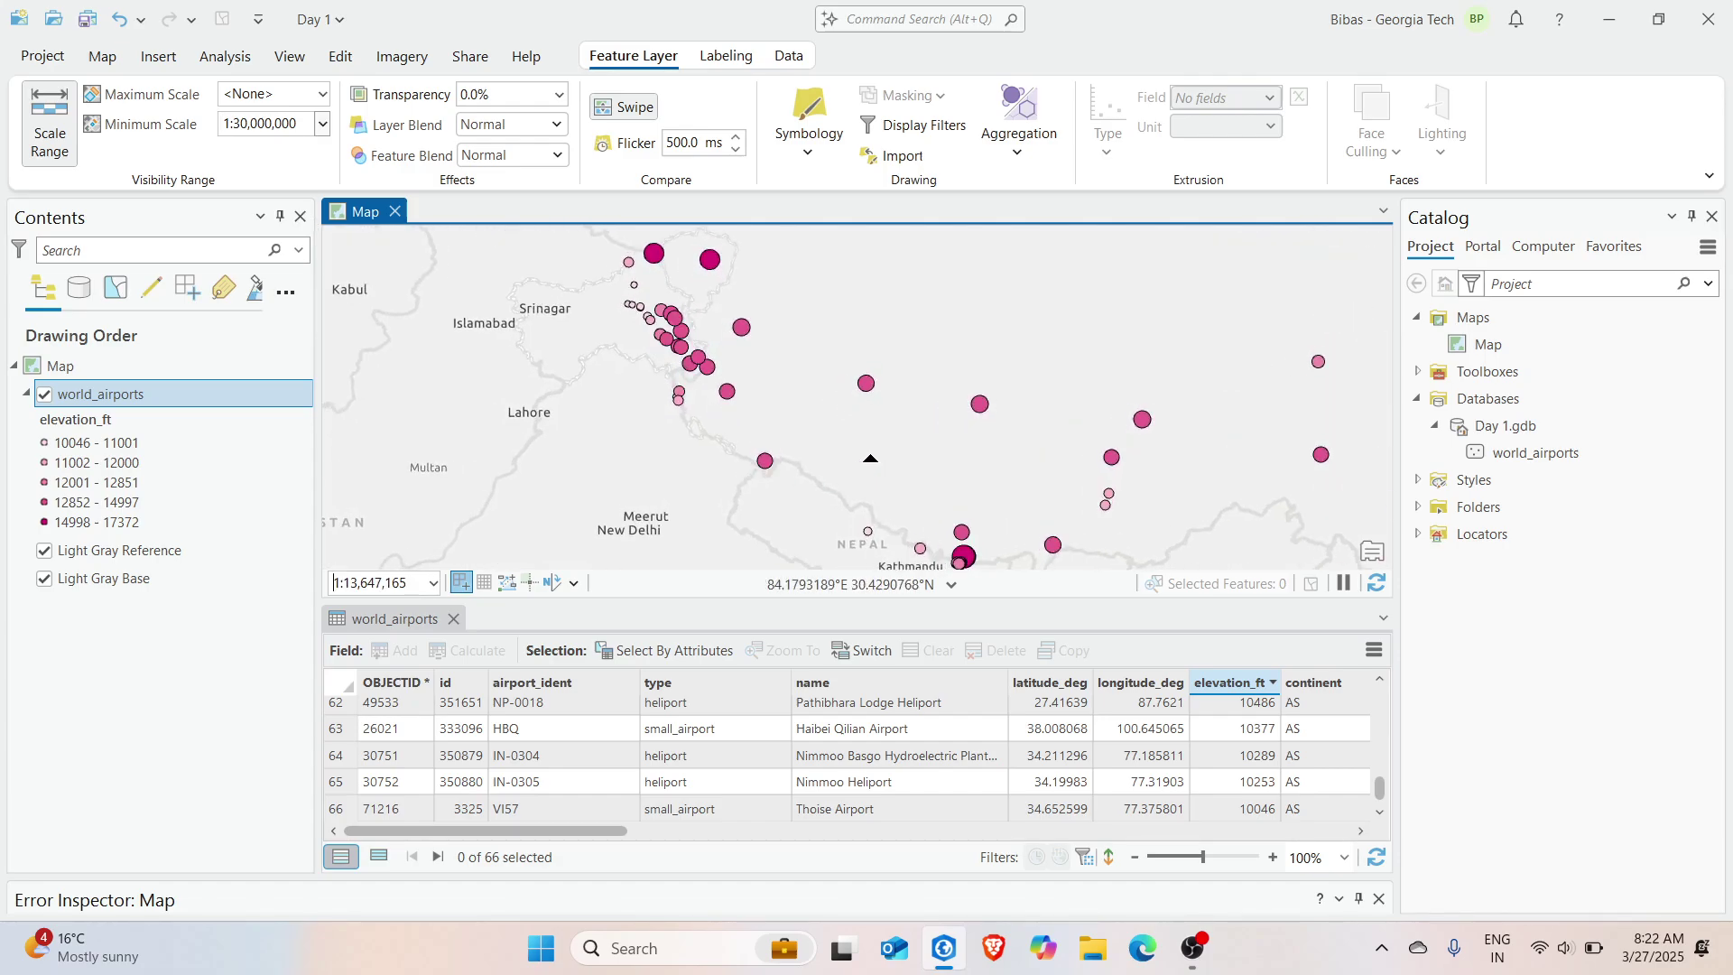
scroll(869, 460, down, 2)
scroll(869, 461, down, 2)
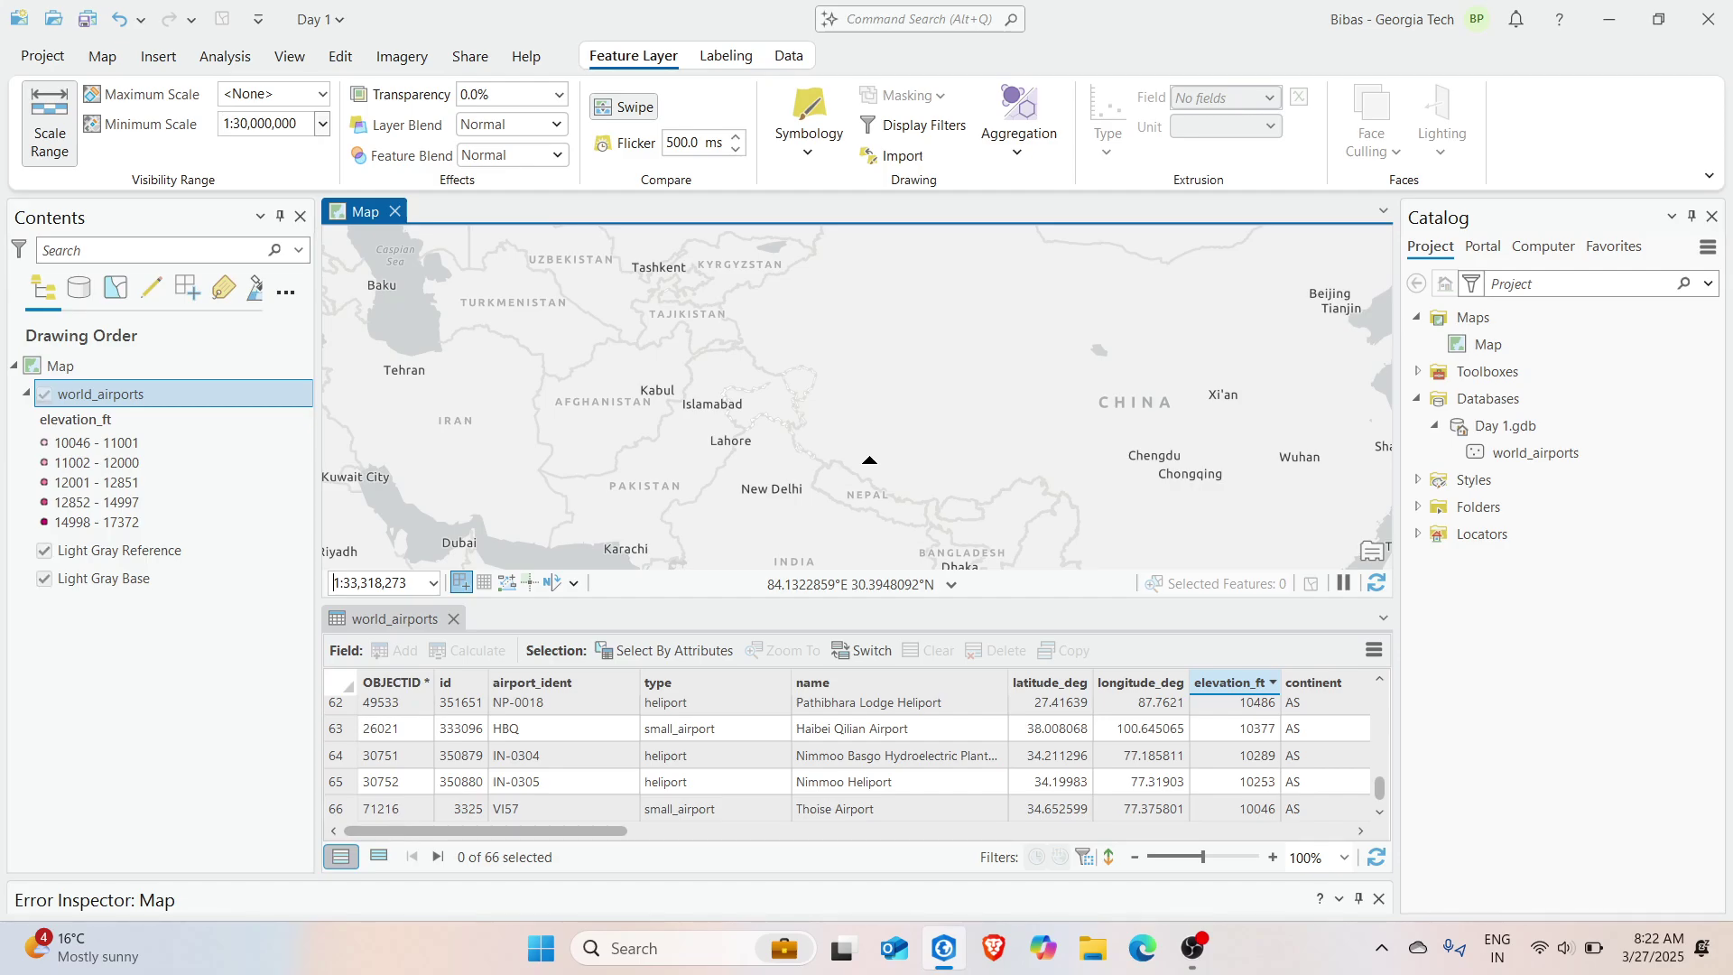
drag(939, 452, 688, 375)
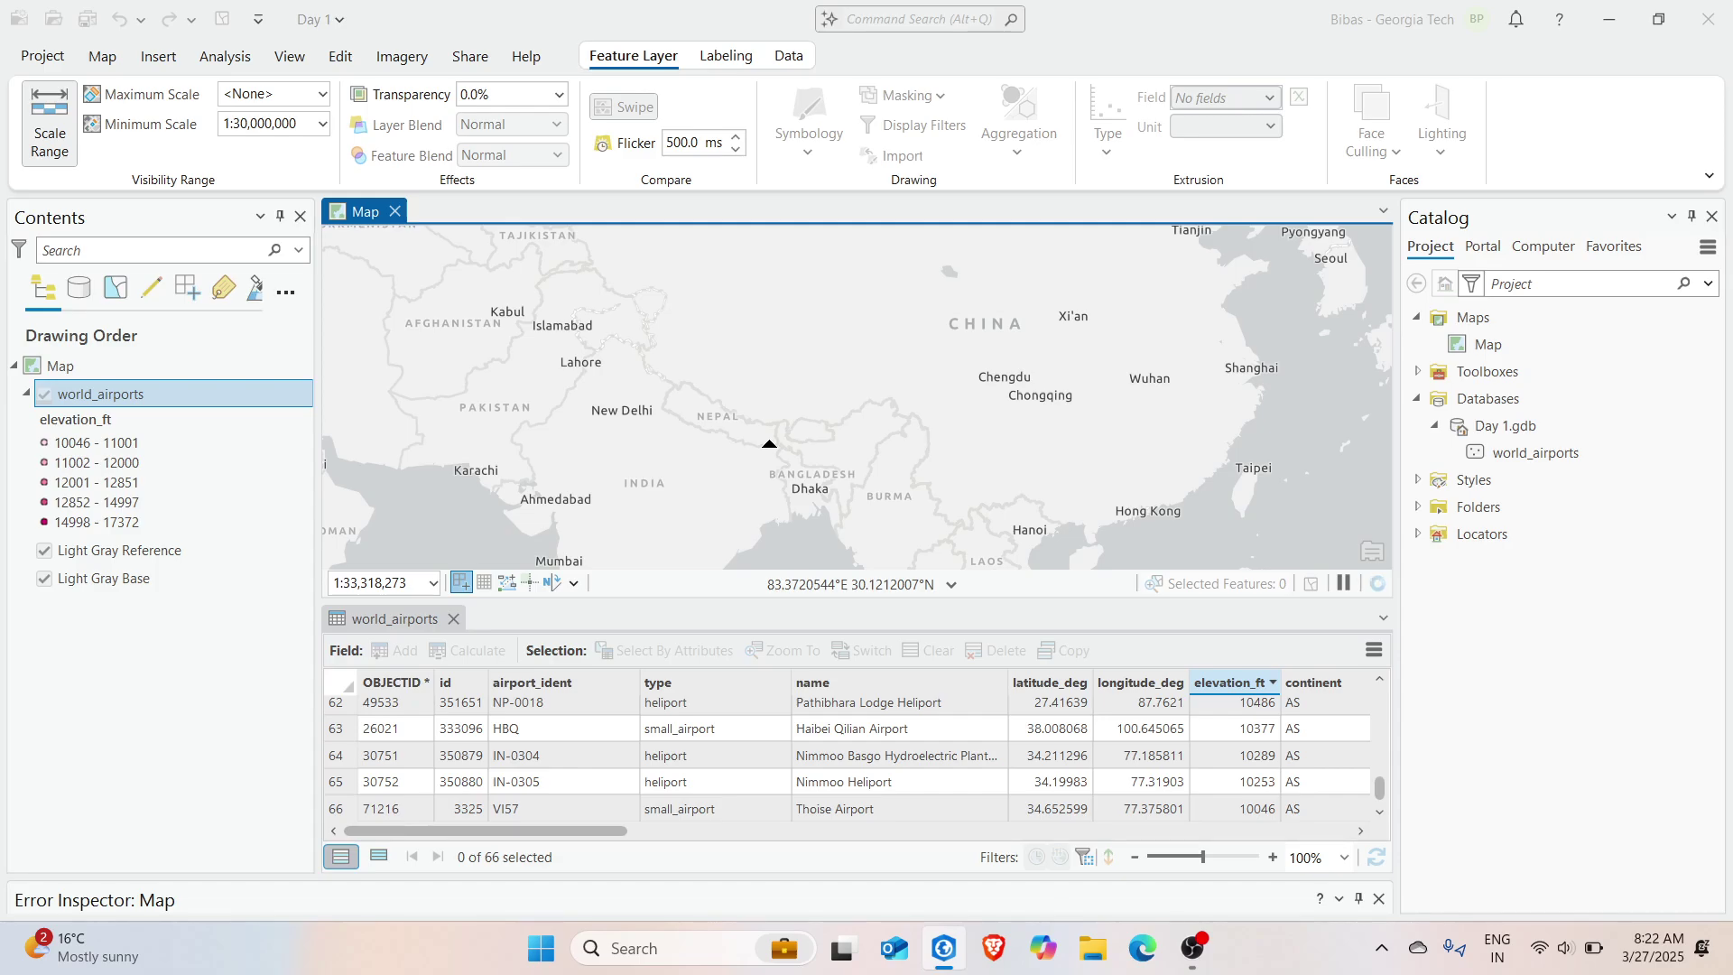
scroll(763, 441, up, 2)
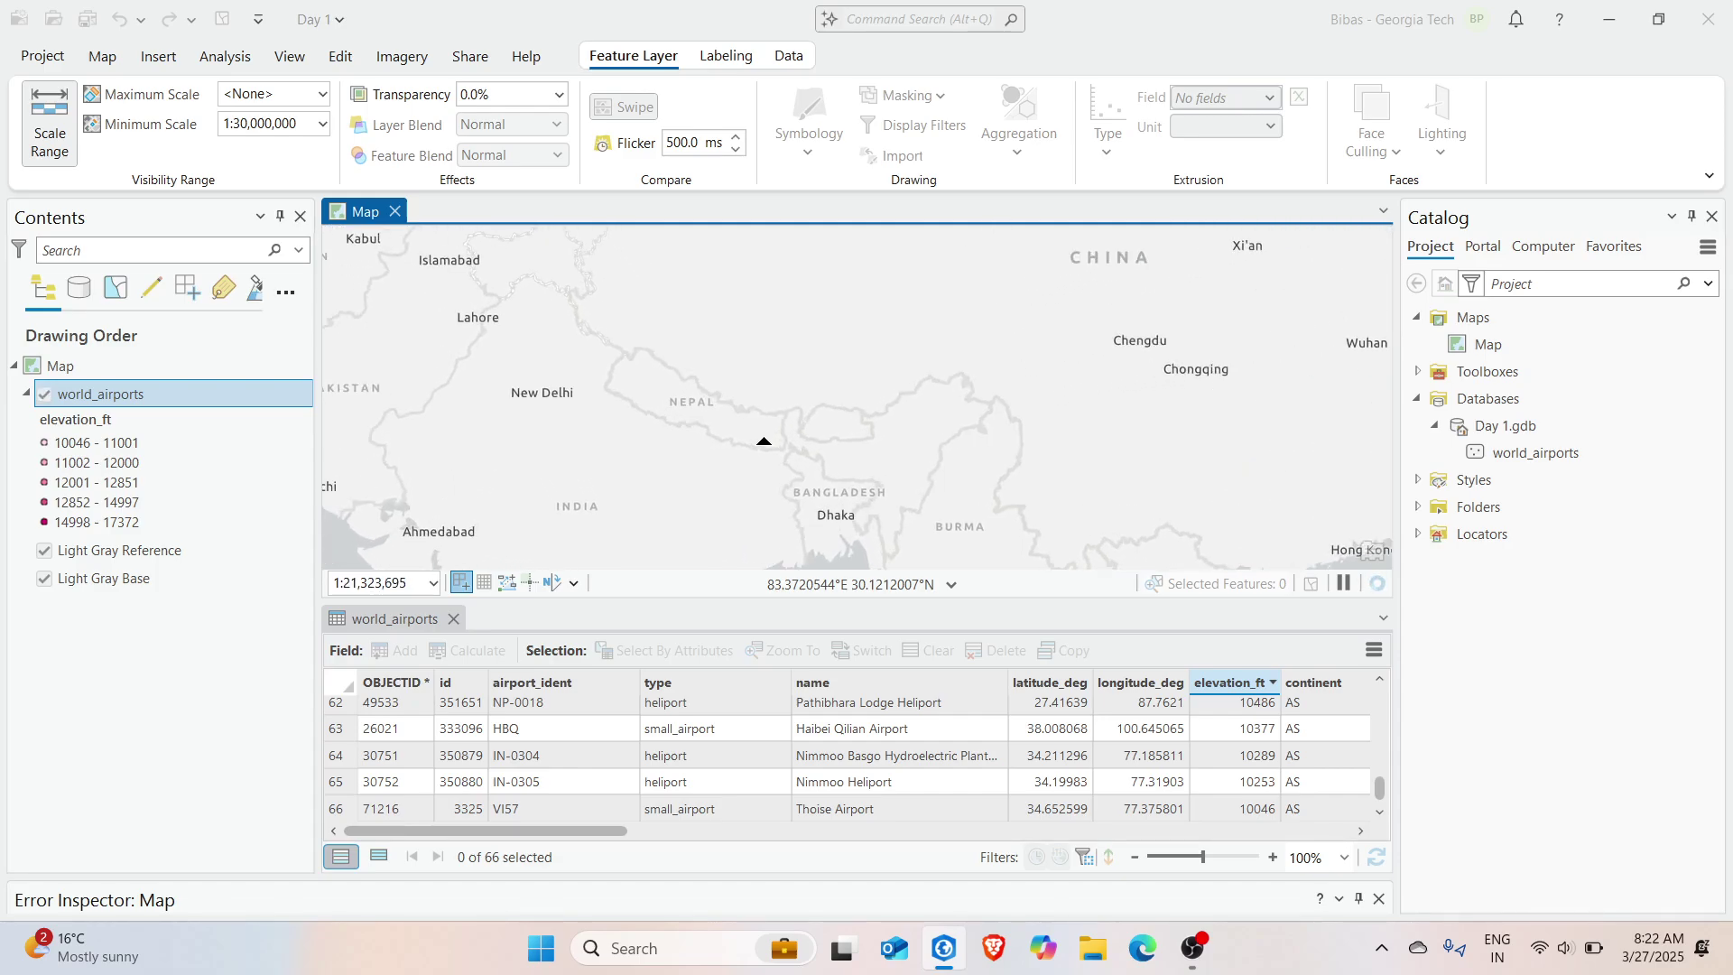
scroll(763, 442, up, 2)
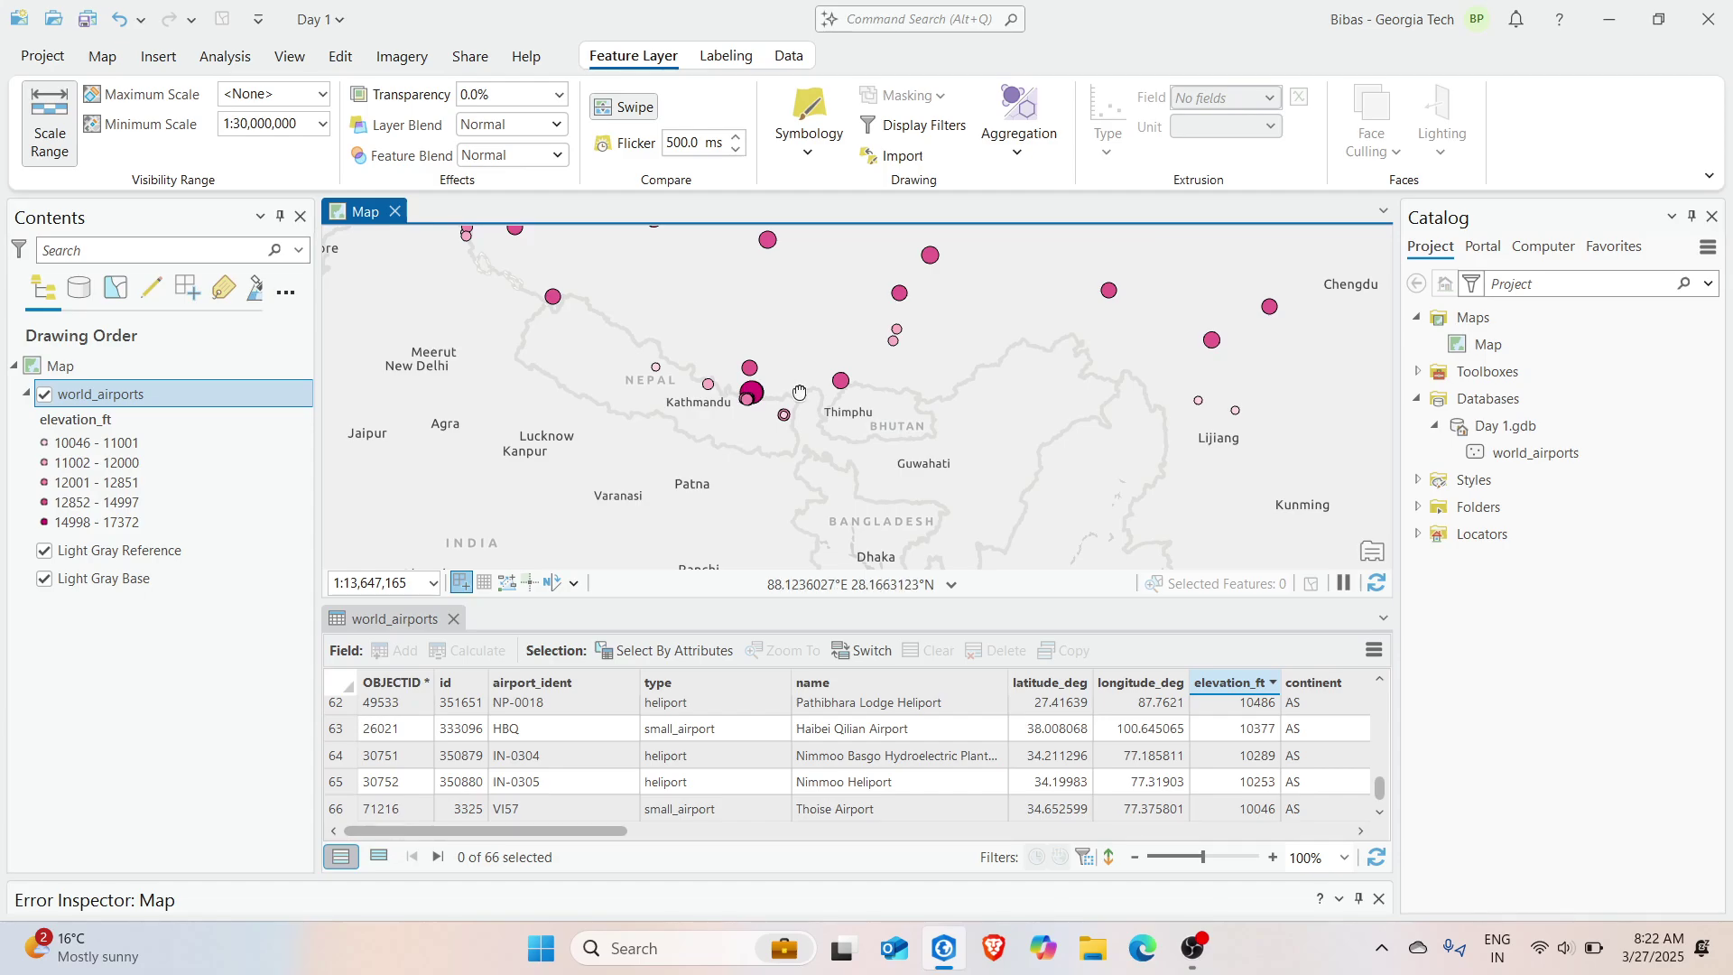
scroll(774, 381, up, 6)
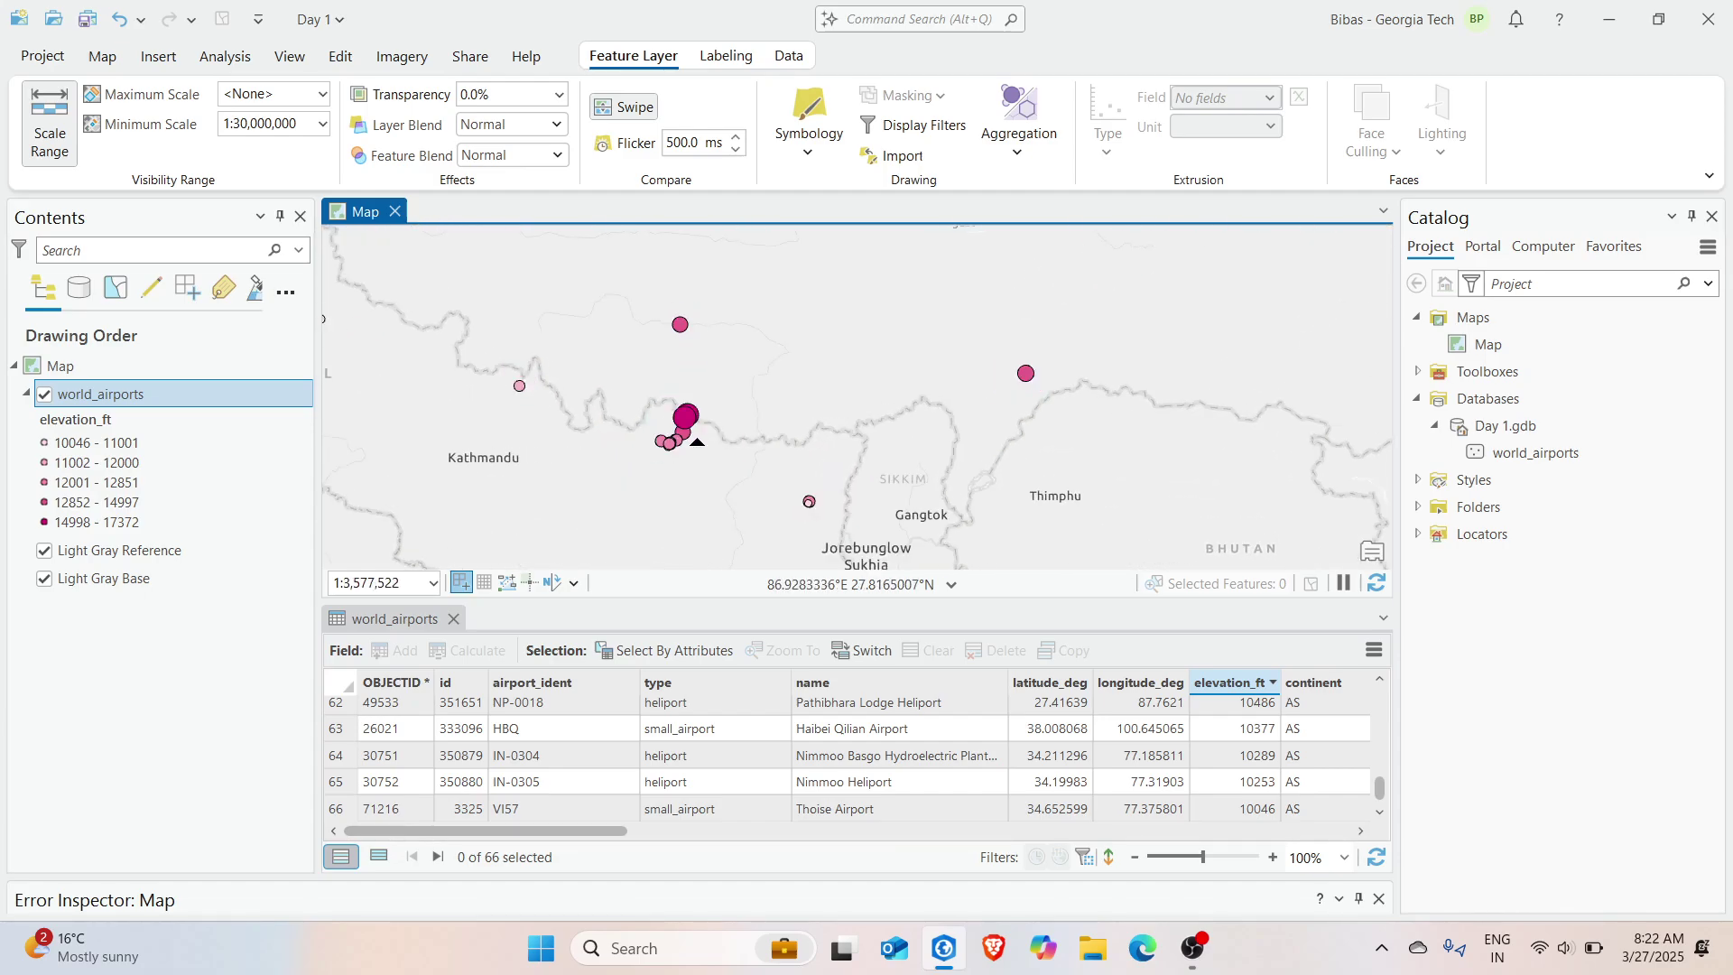
scroll(697, 442, down, 10)
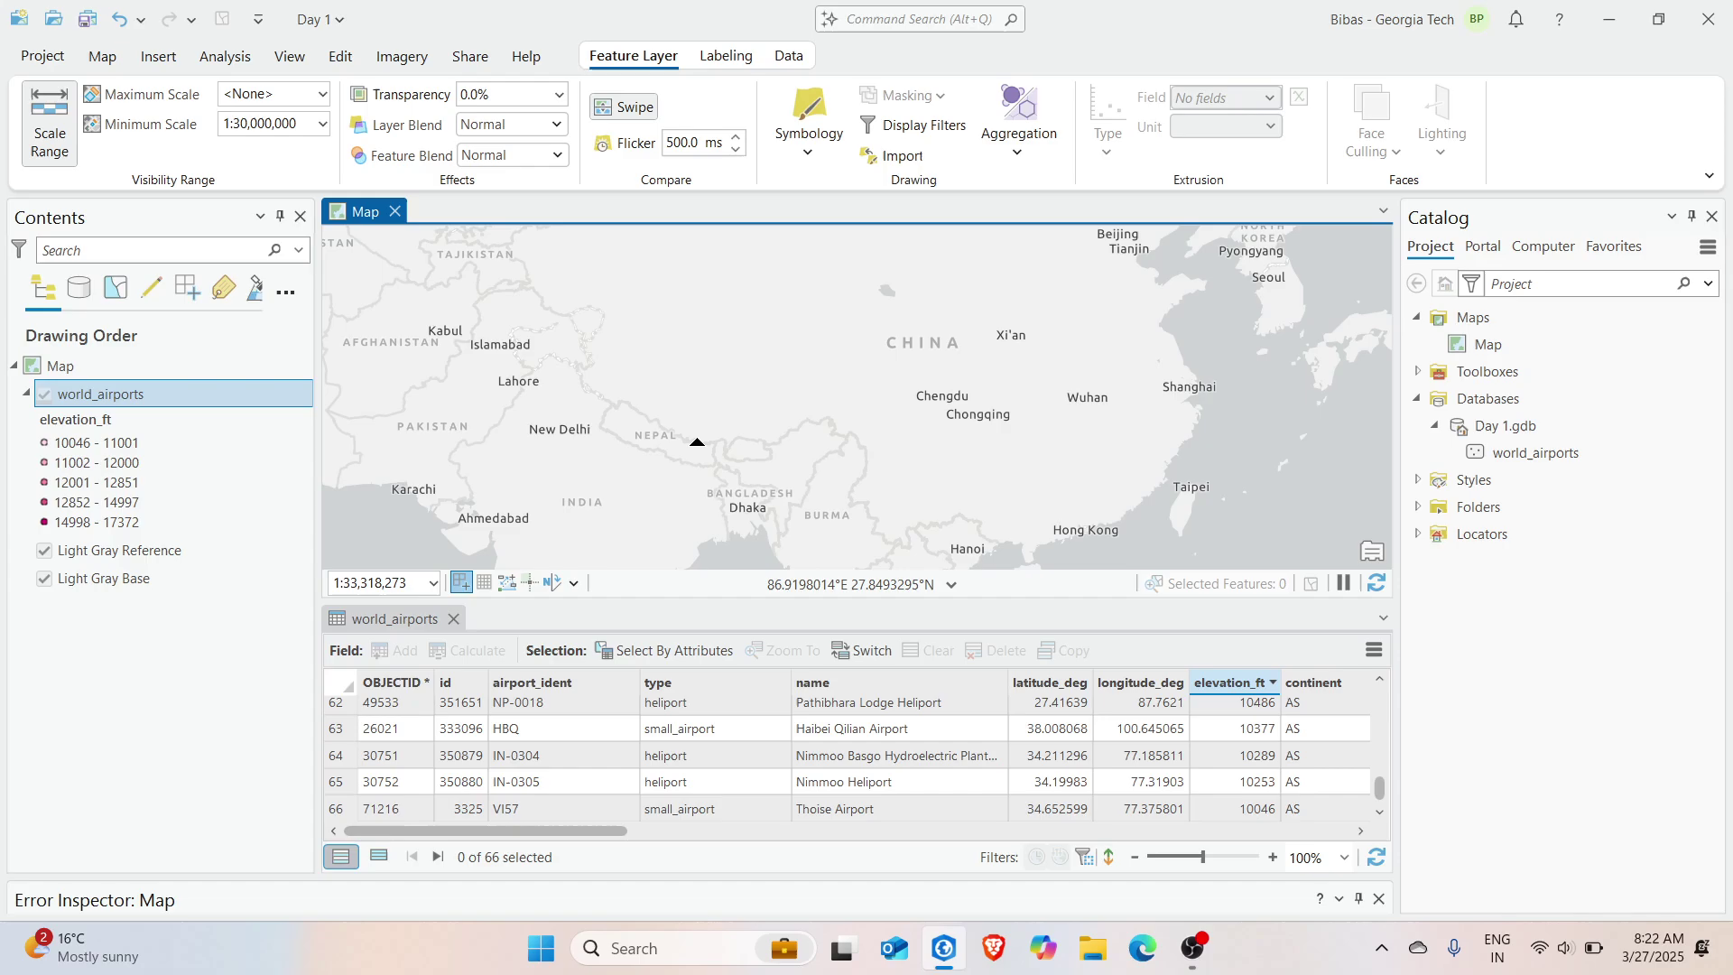
Check the airports' display at smaller and larger map scales and reset the minimum scale of the world_airports layer to <None>
scroll(680, 461, down, 8)
drag(679, 461, 714, 473)
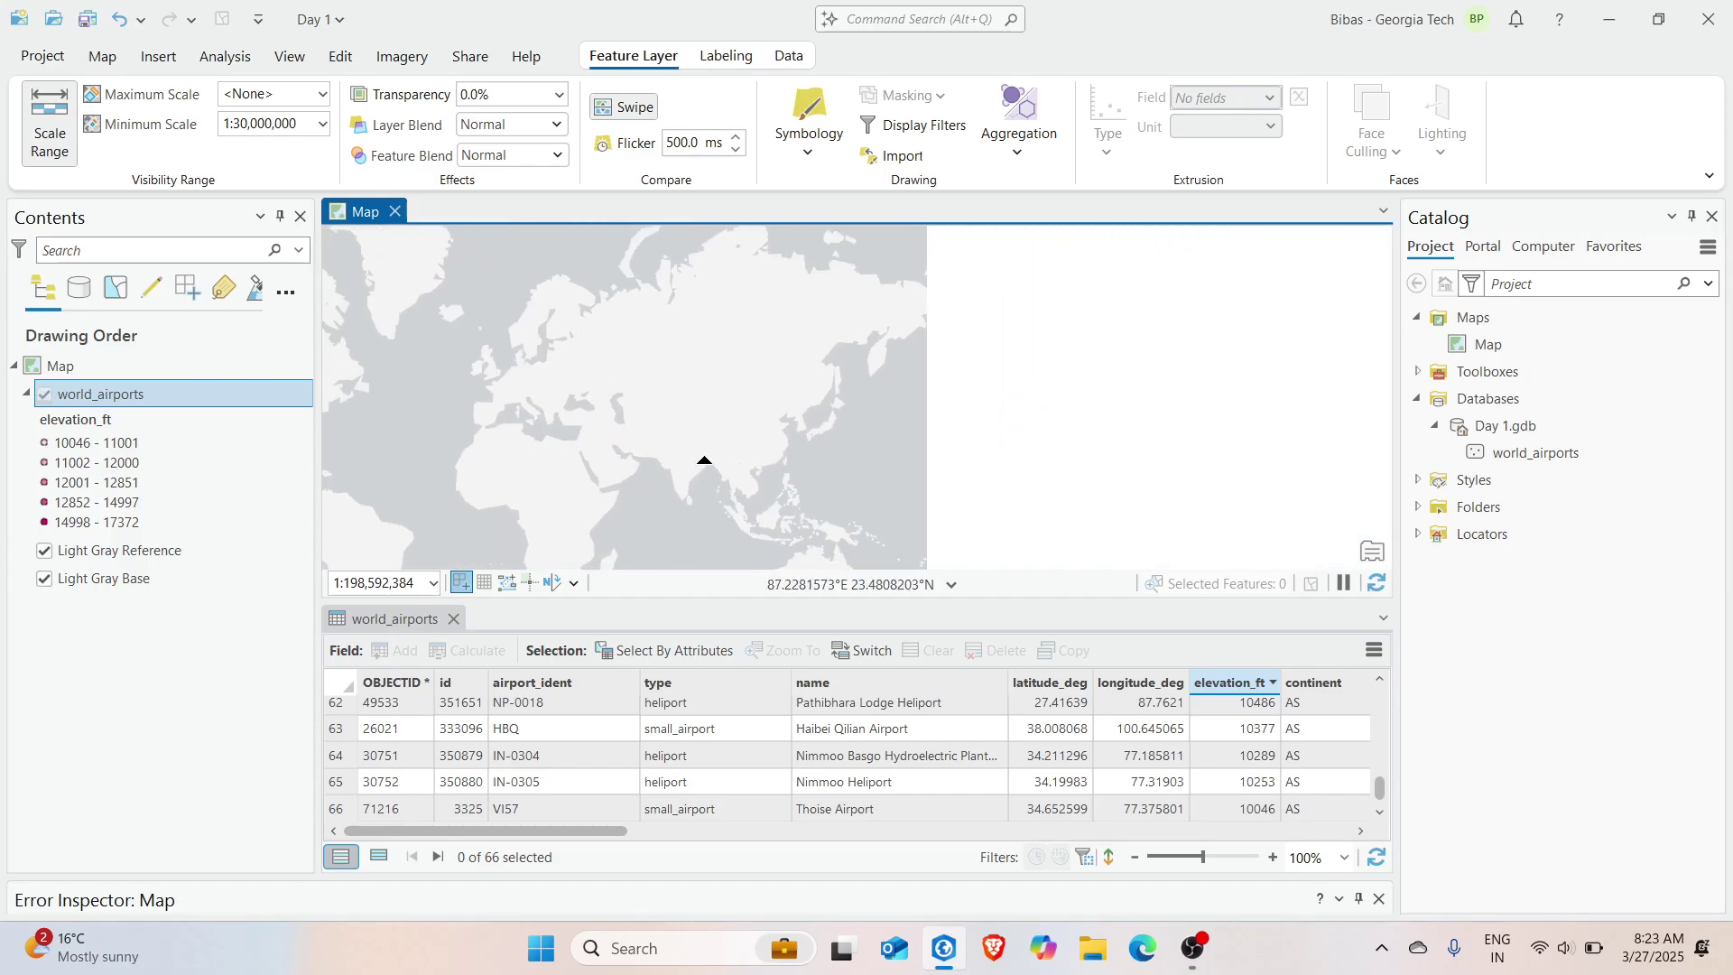
scroll(685, 471, up, 3)
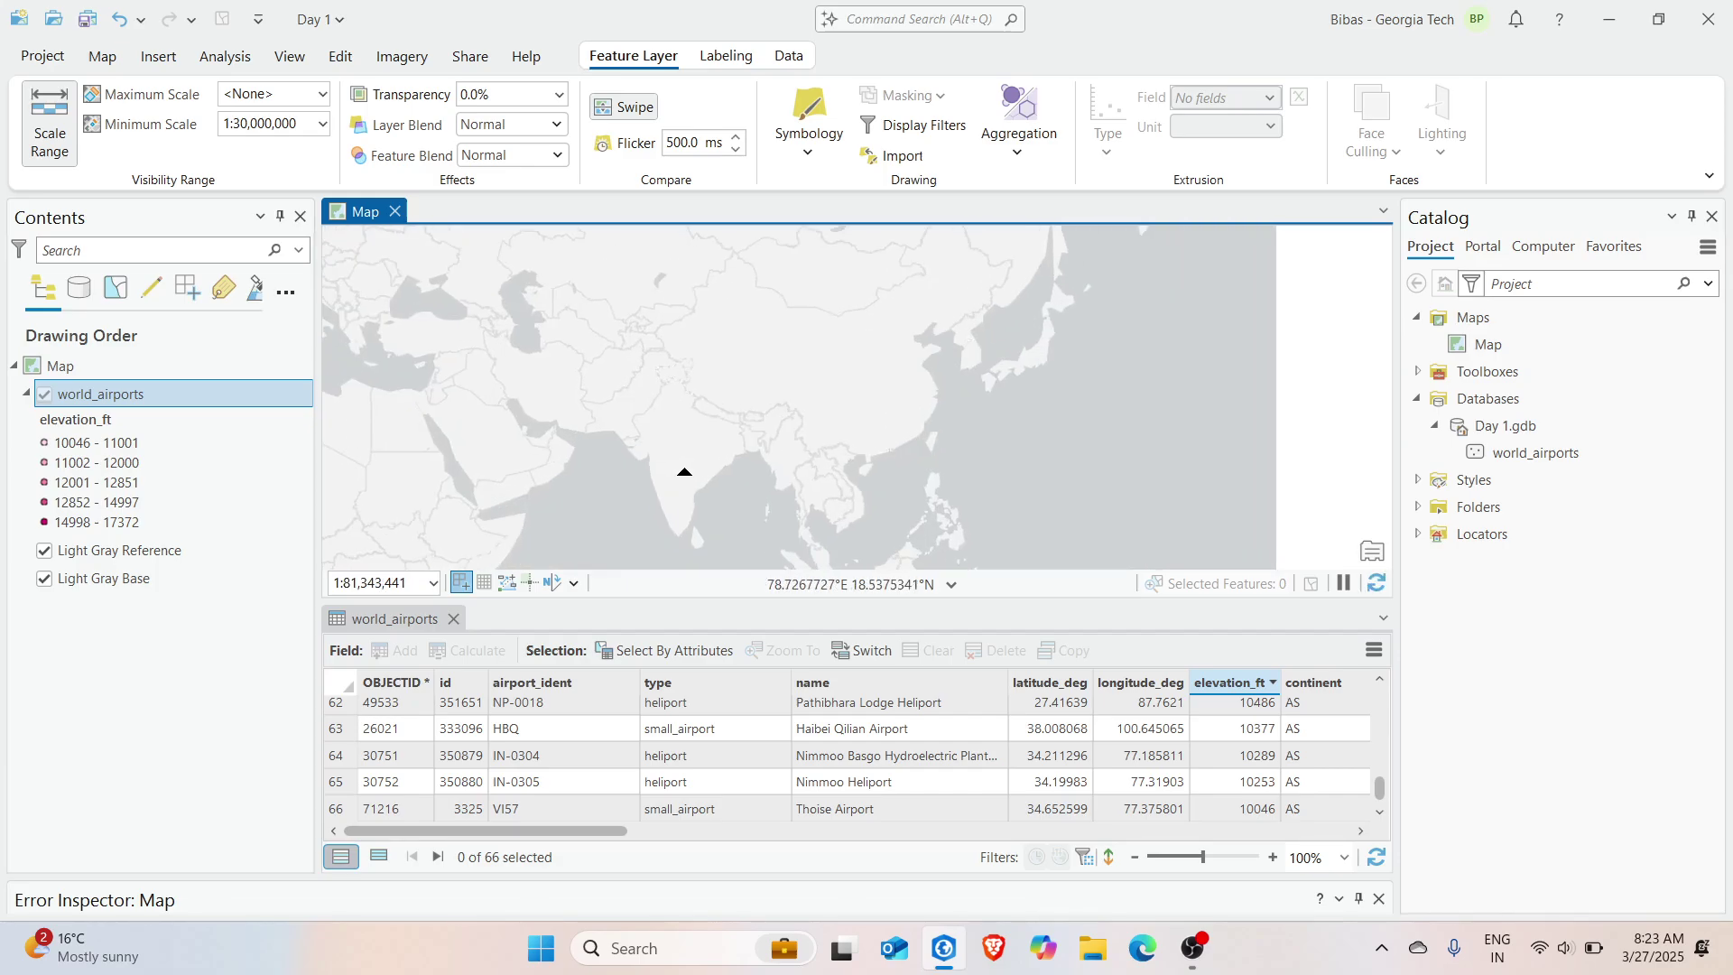
scroll(684, 471, up, 6)
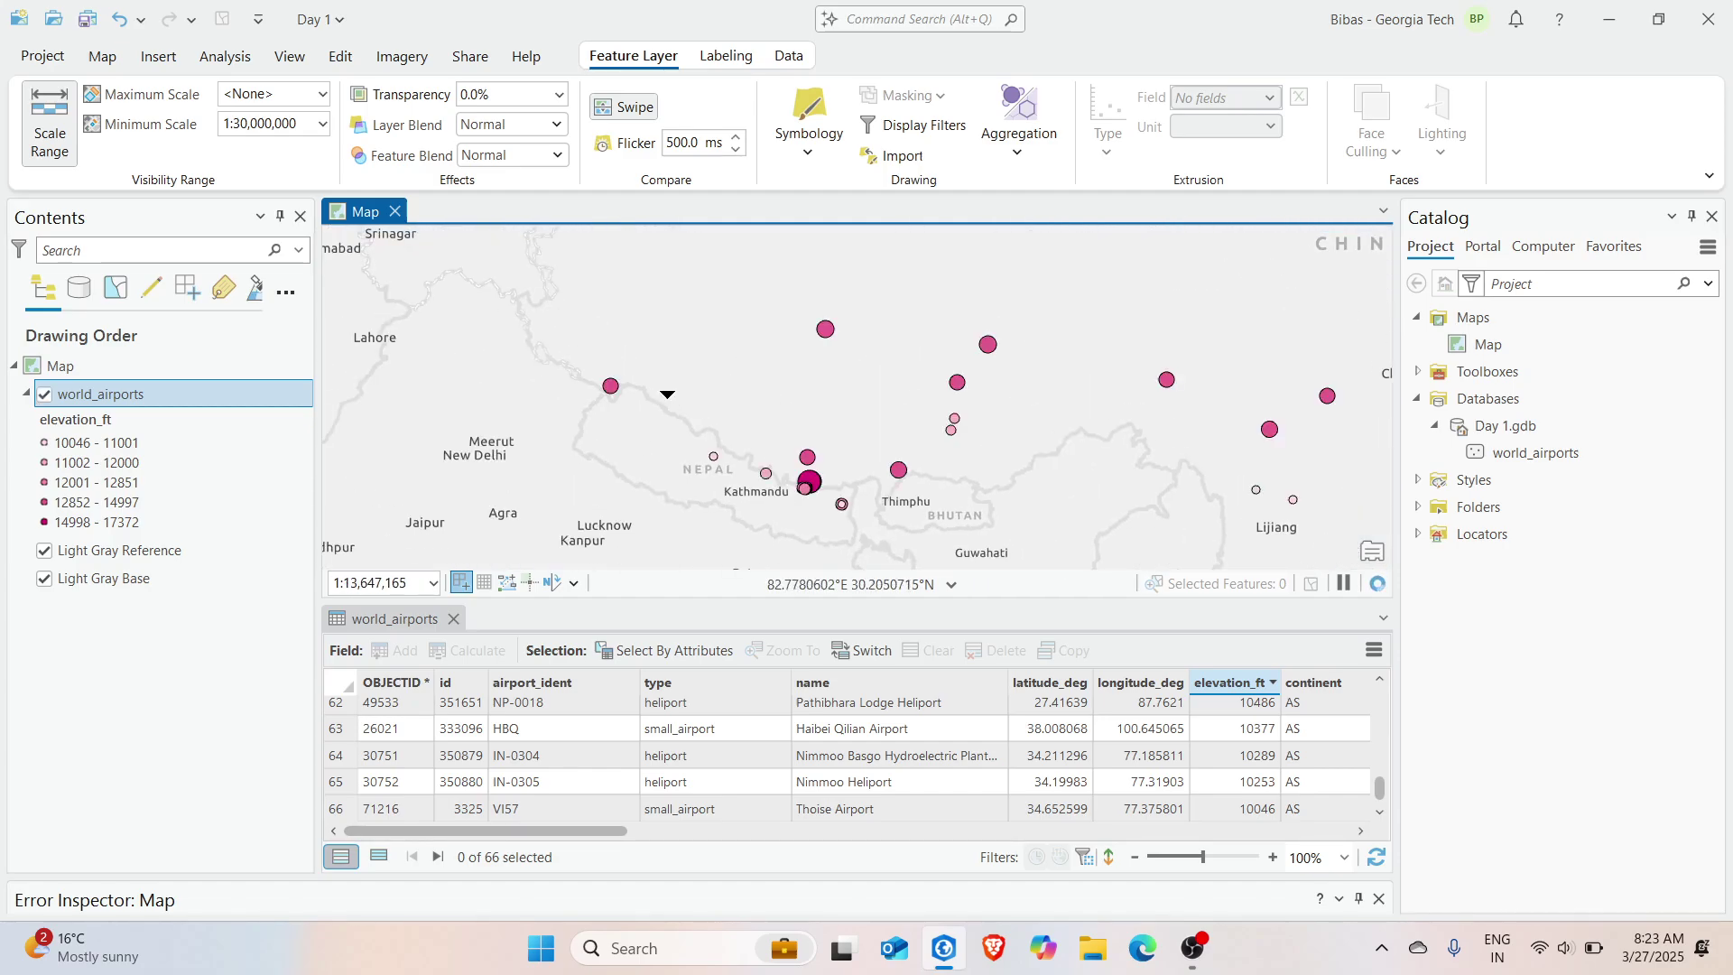
drag(538, 351, 354, 308)
click(318, 132)
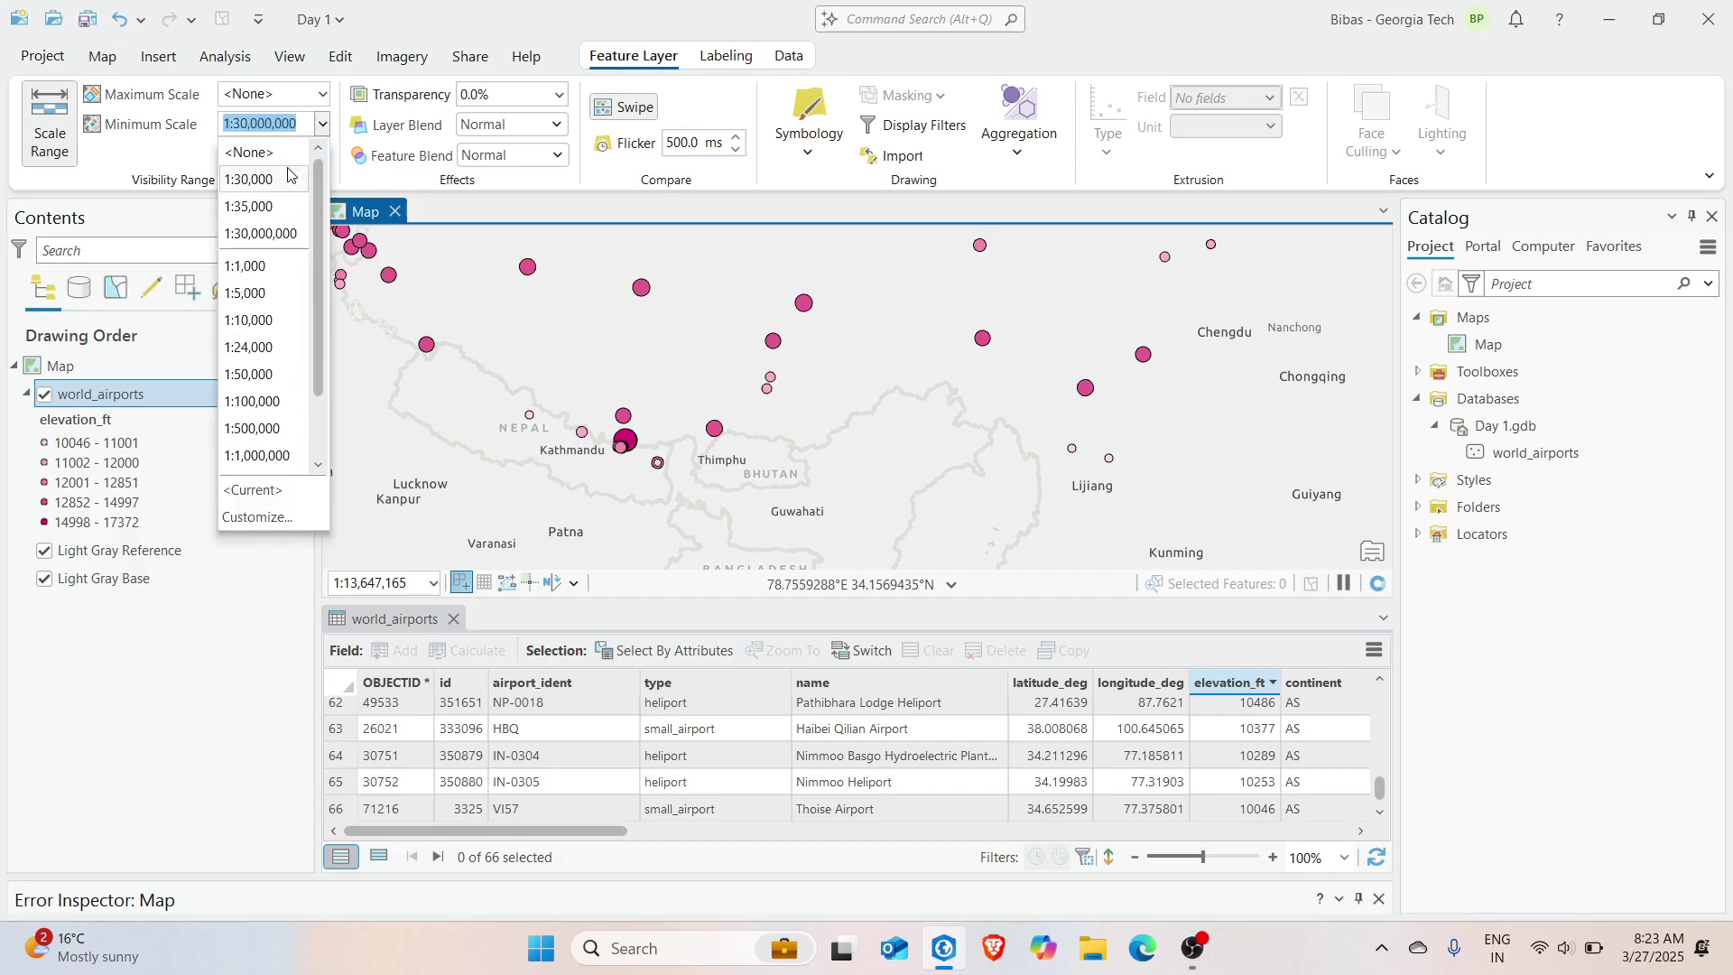
click(252, 150)
drag(670, 351, 688, 398)
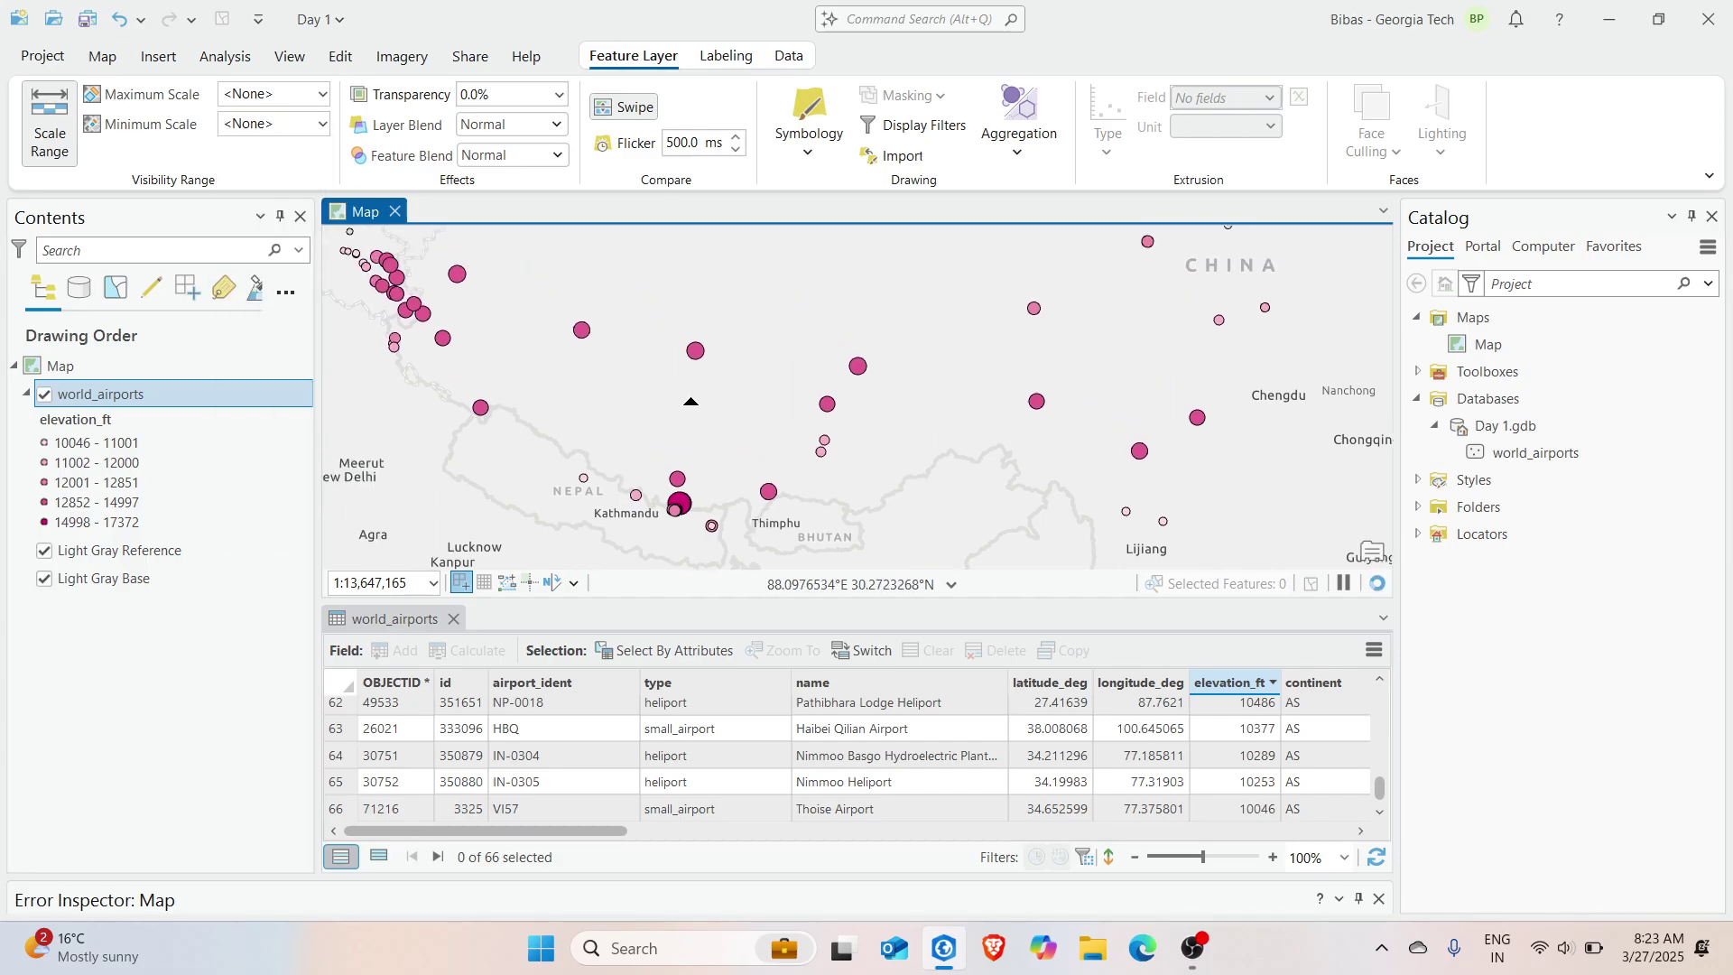
drag(800, 309, 771, 452)
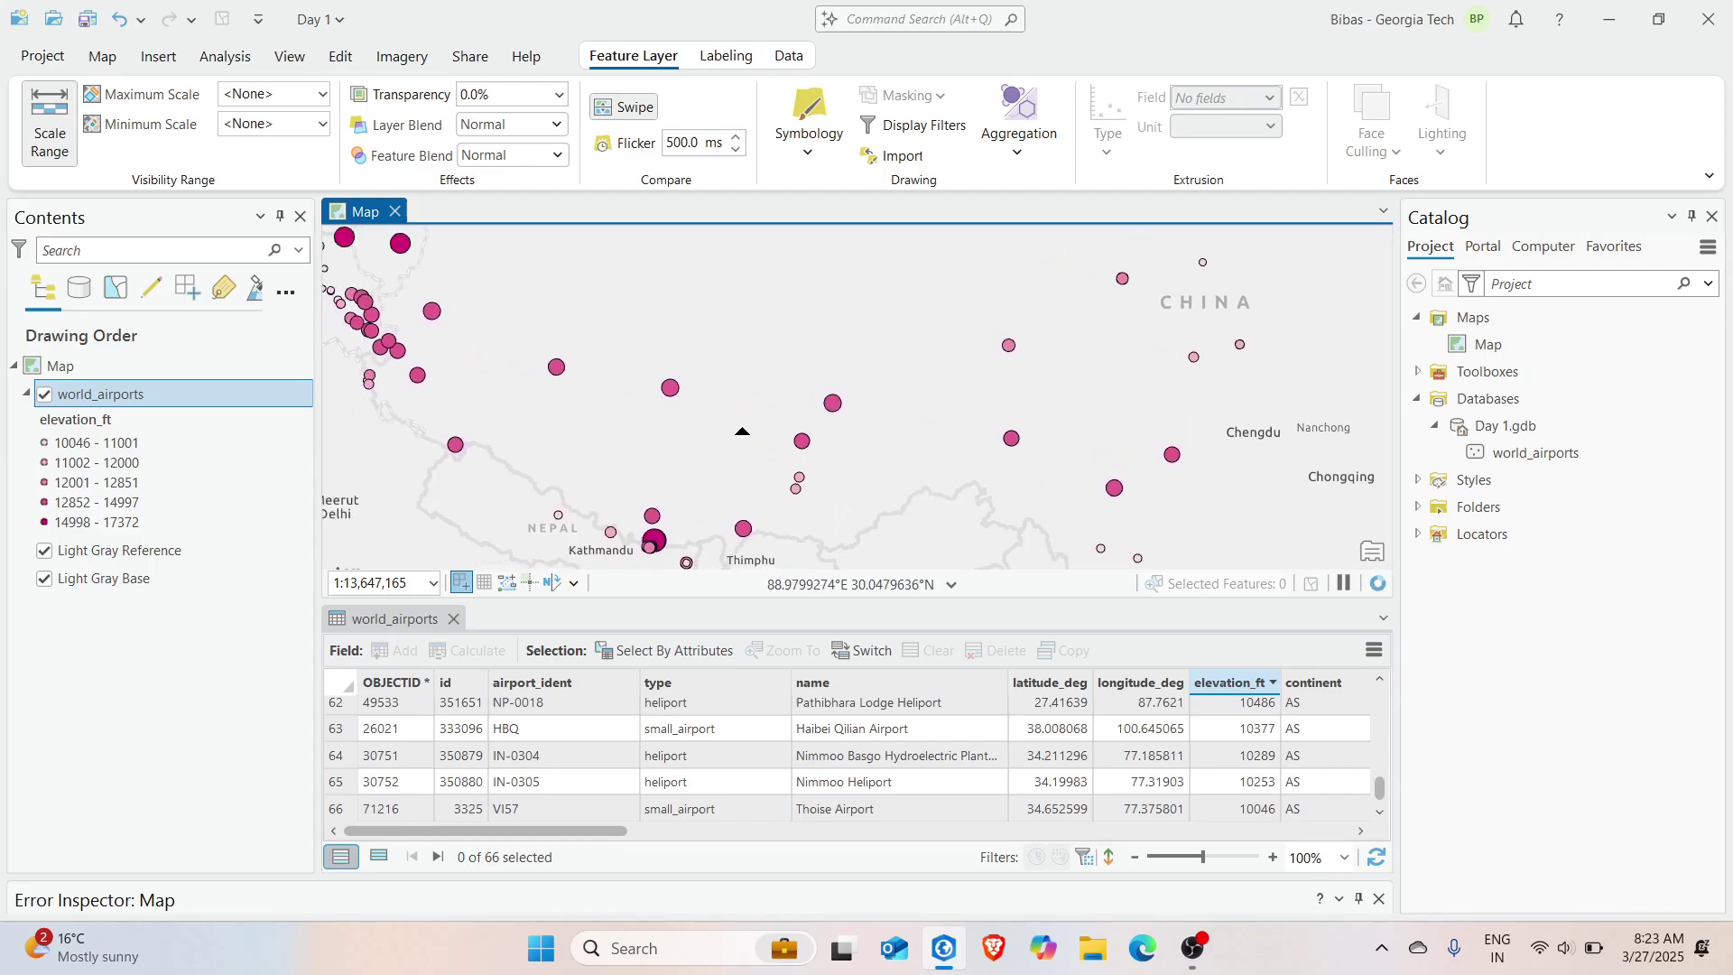
Enable display filters for the world_airports layer, set the active filter to be chosen manually, and add a new display filter
click(912, 127)
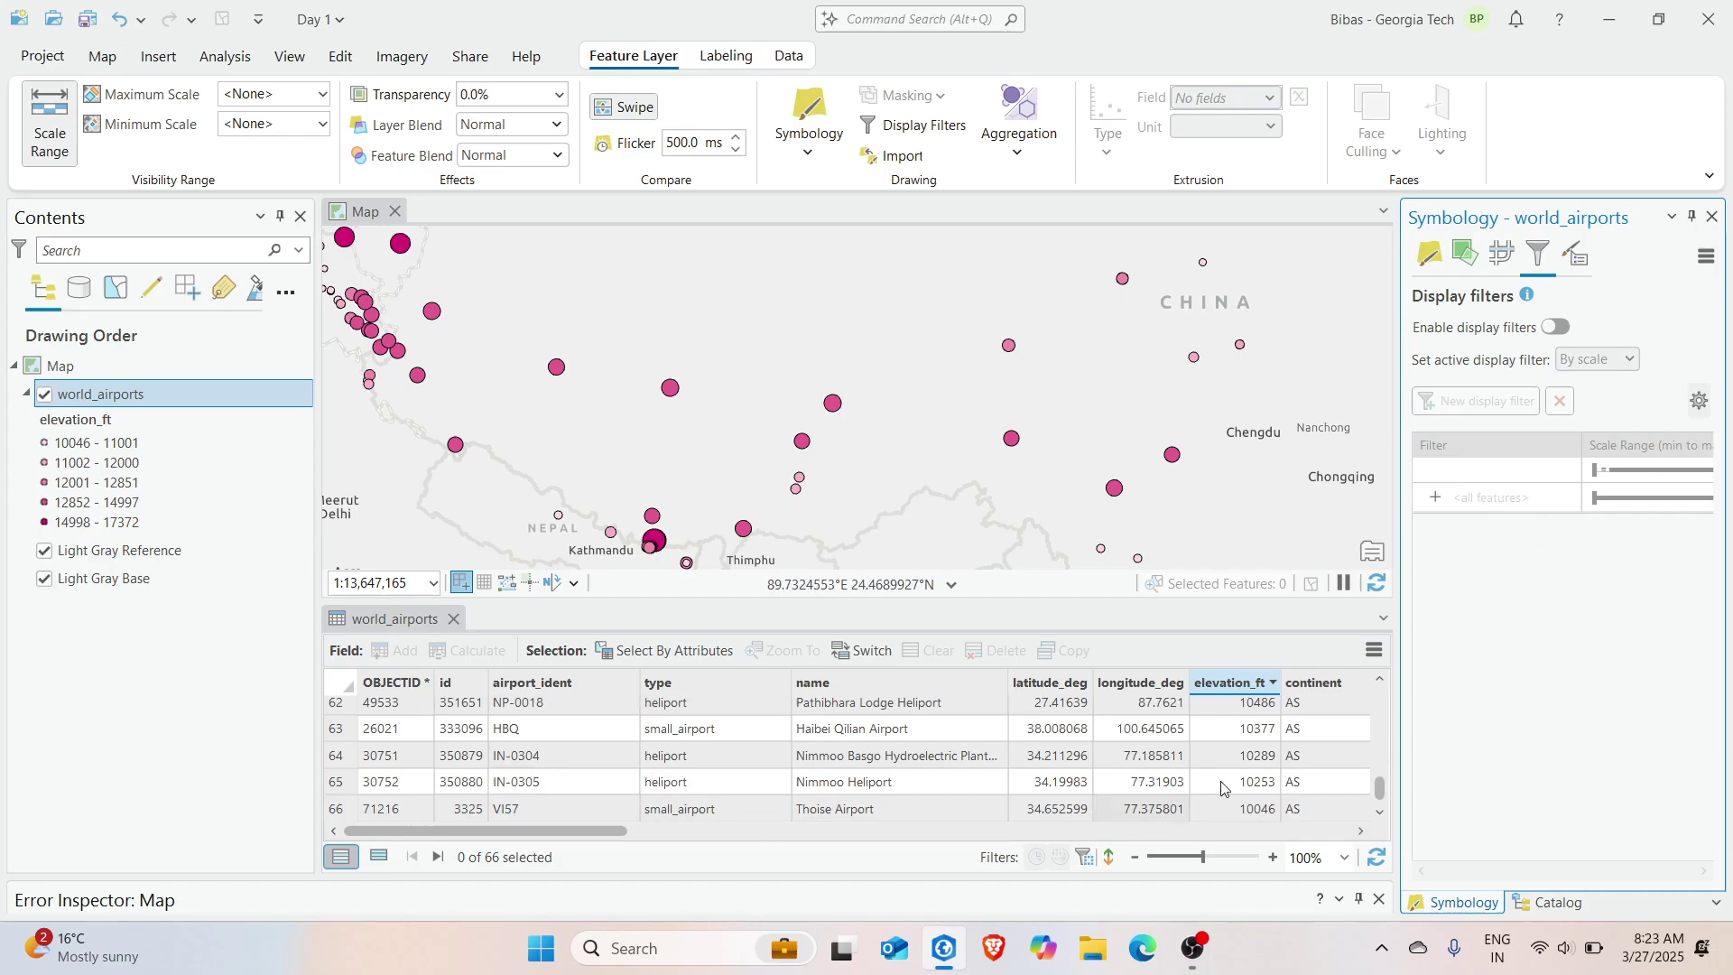
click(1556, 327)
click(1596, 359)
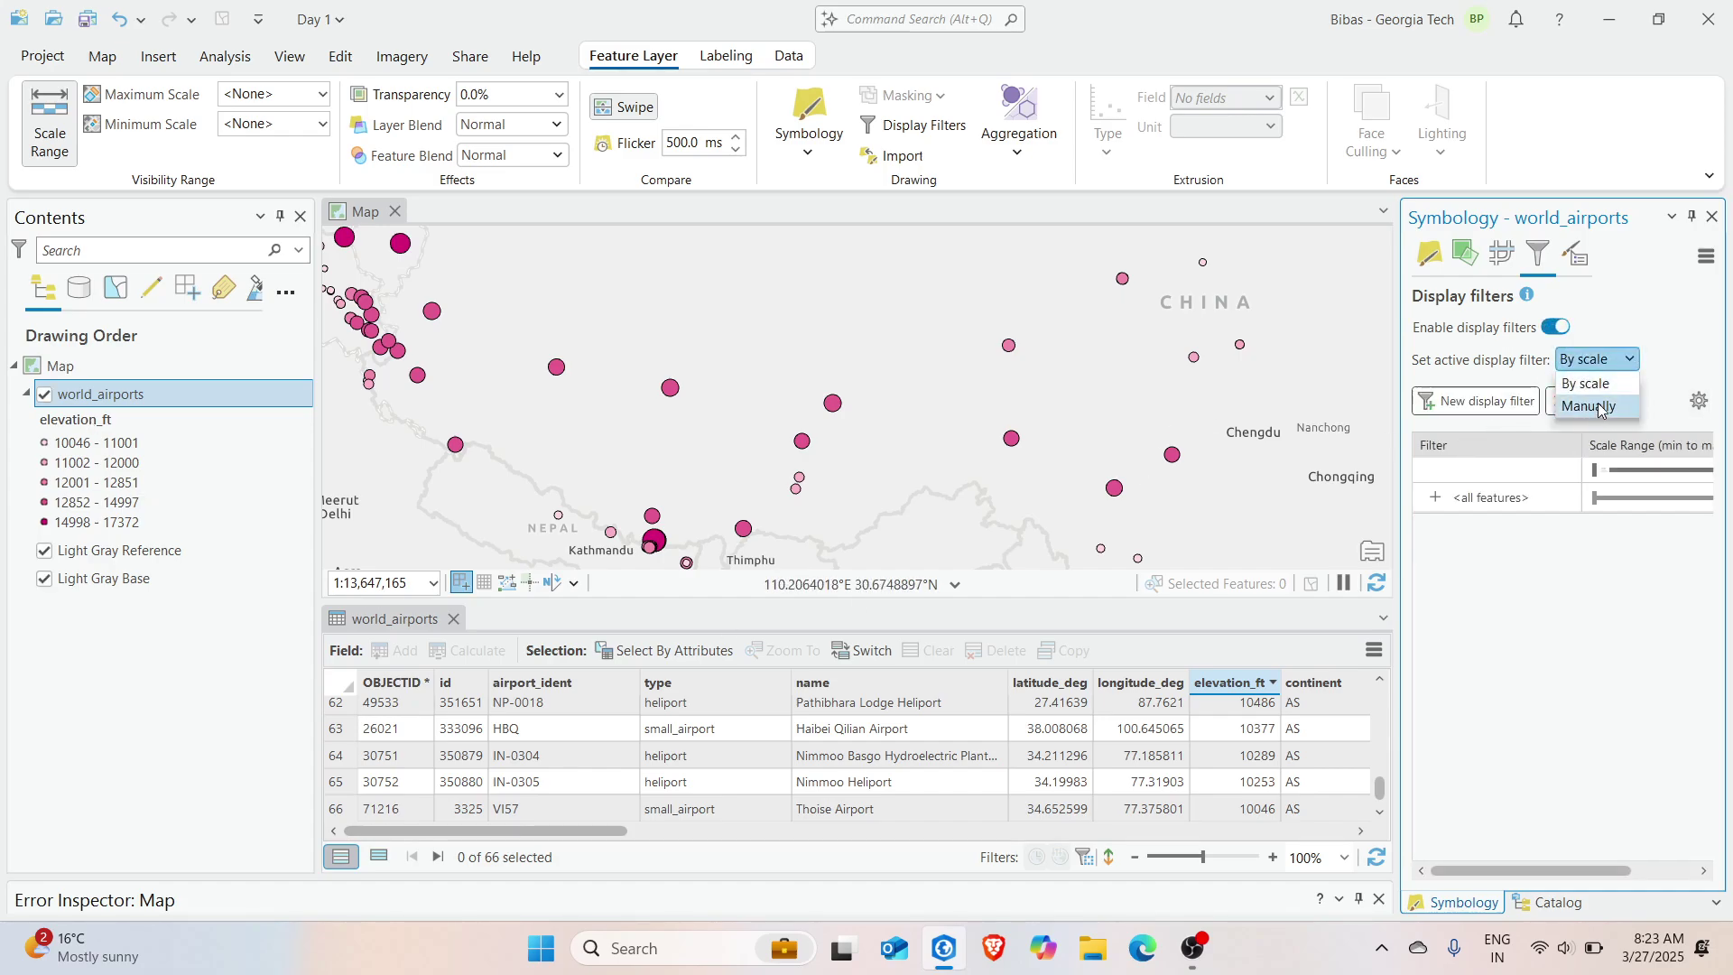
click(1600, 408)
click(1444, 401)
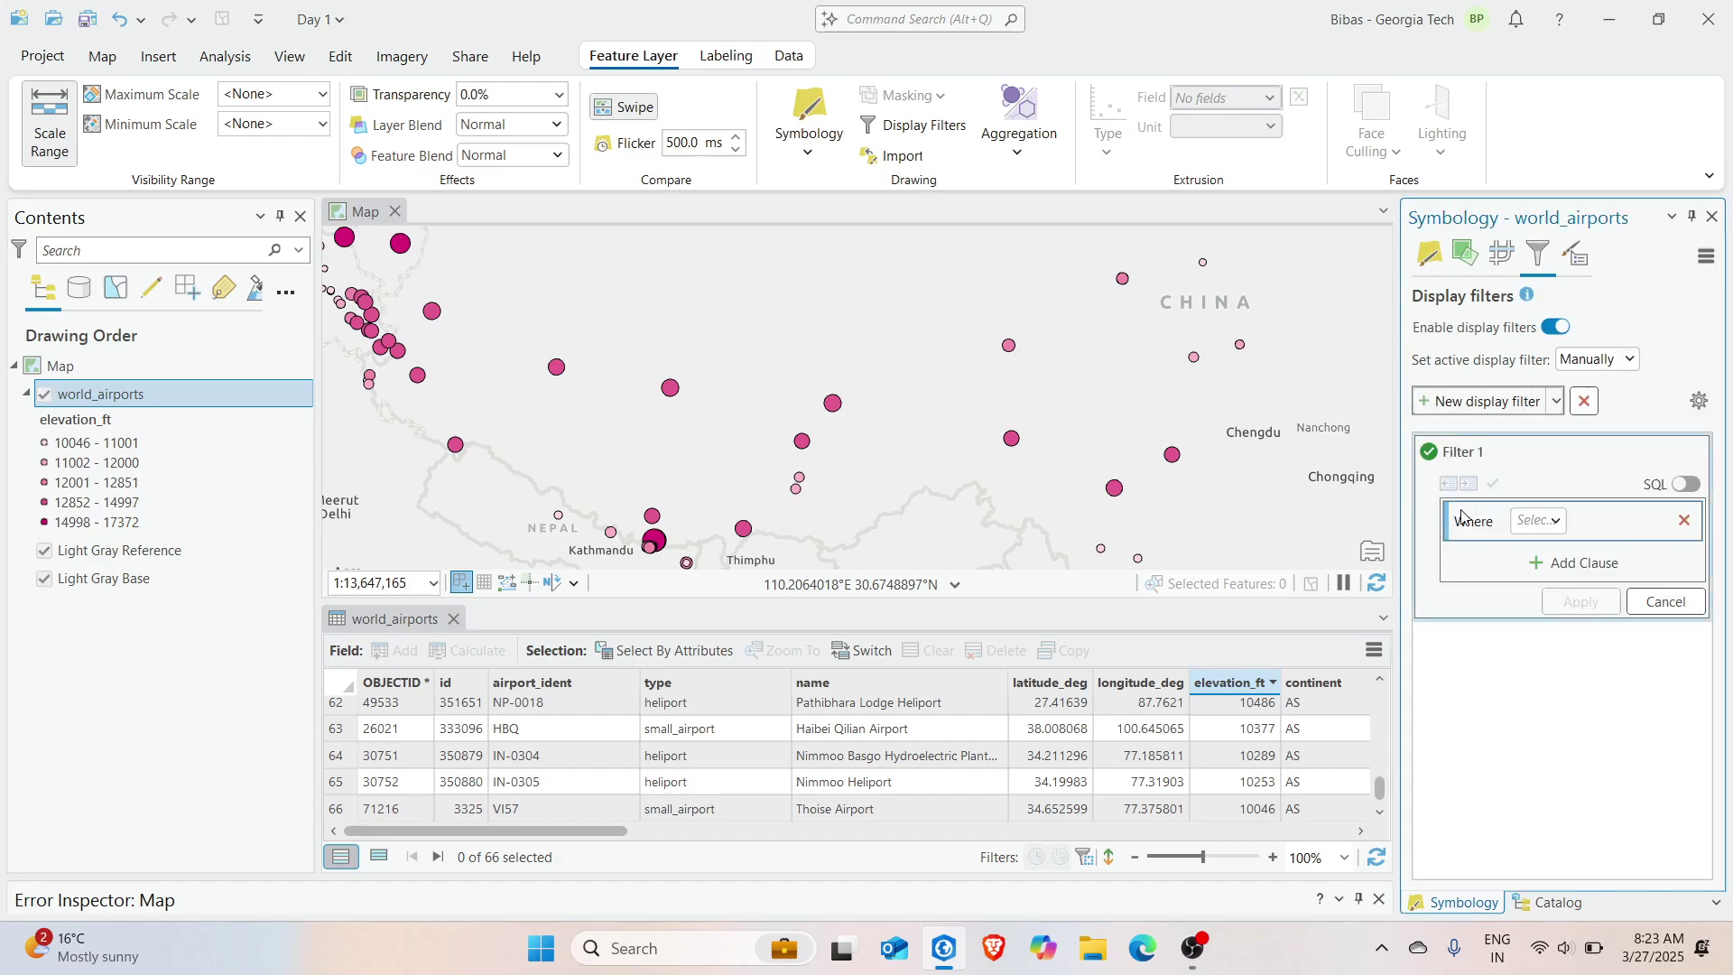
click(1537, 521)
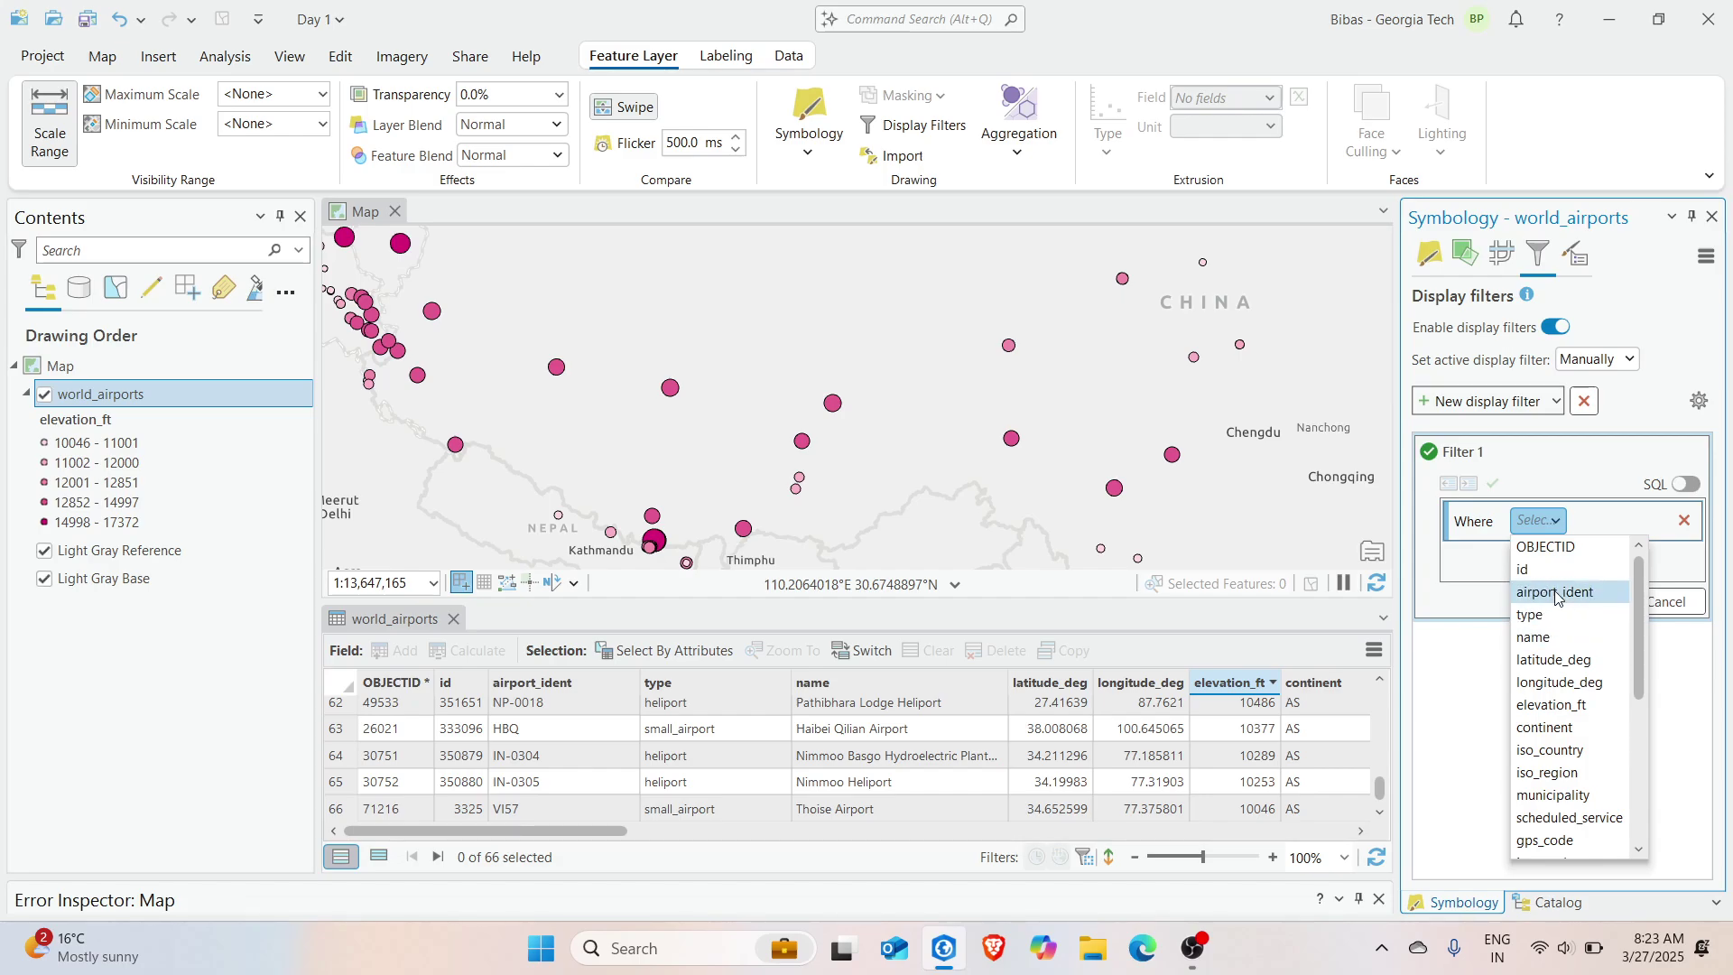
click(1554, 592)
click(1653, 523)
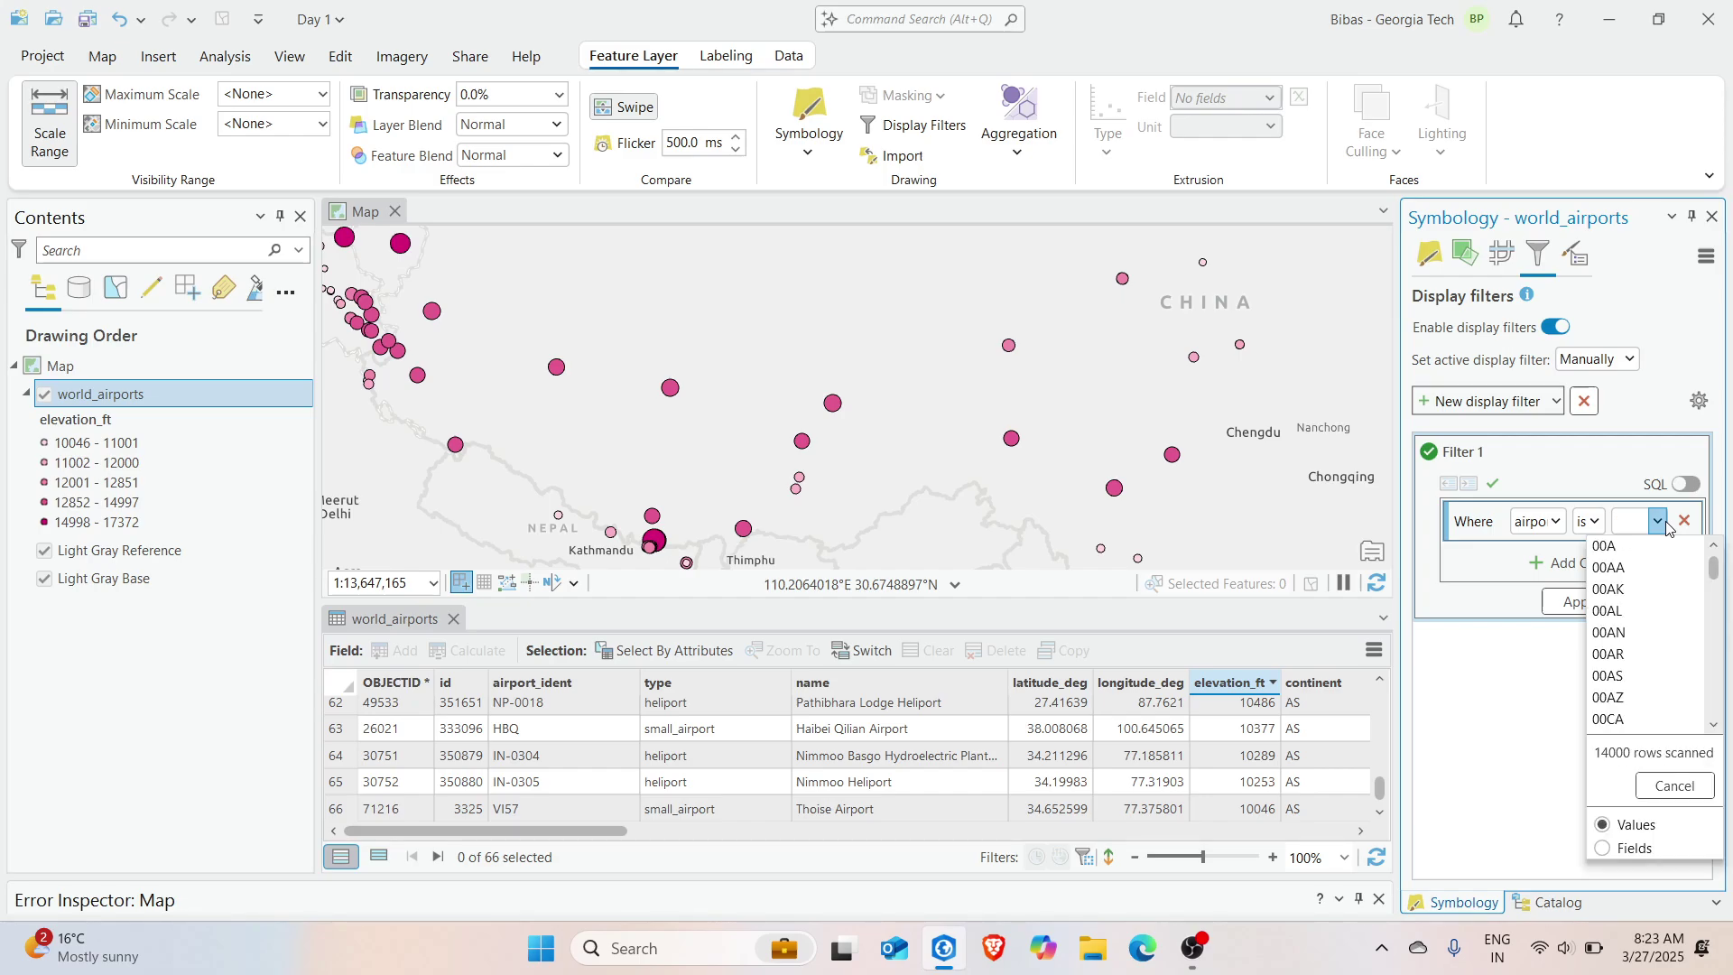
click(1551, 530)
click(1551, 530)
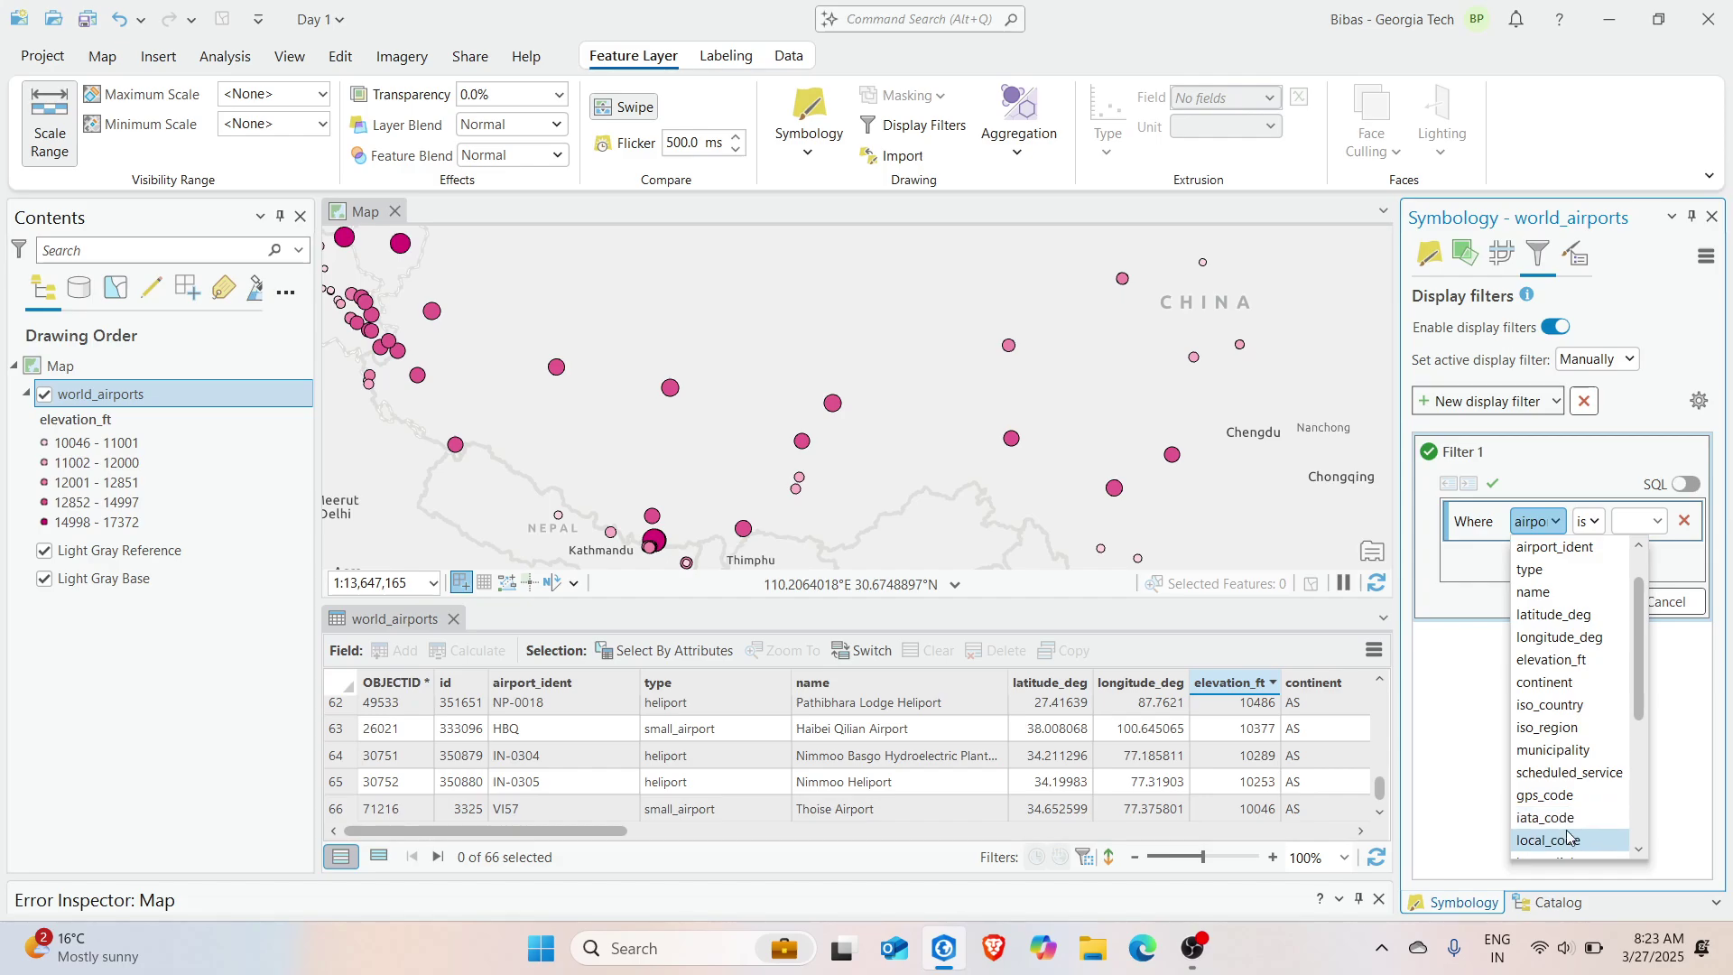
click(1553, 750)
click(1659, 521)
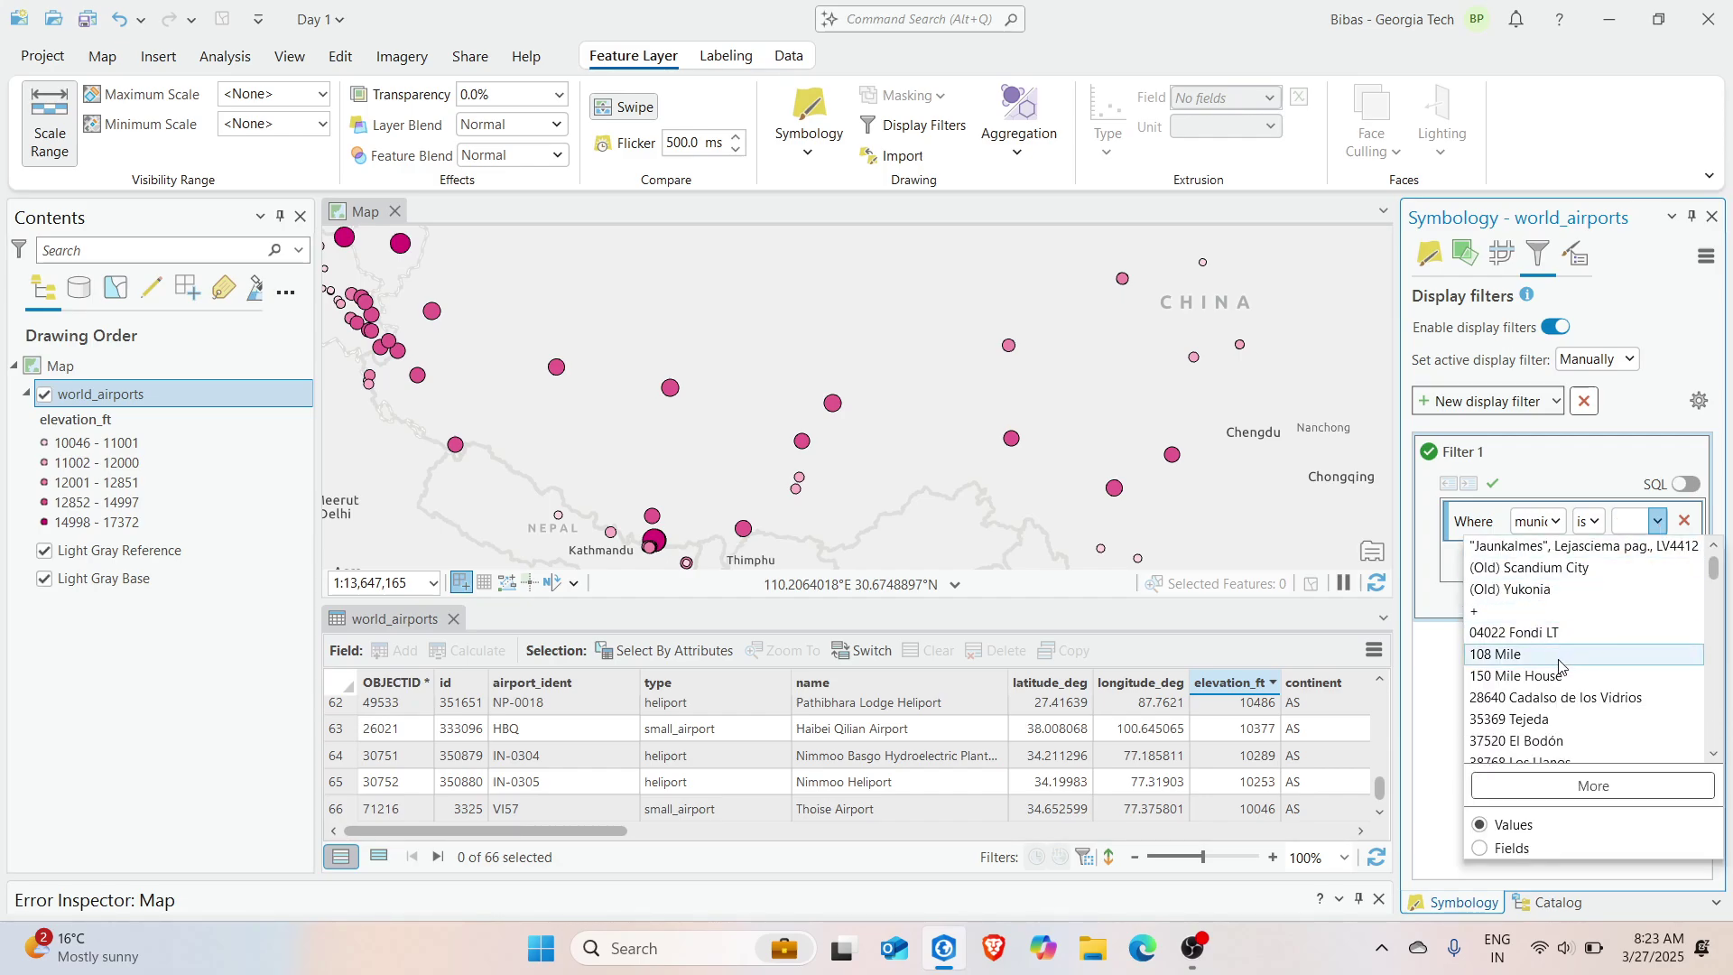
click(1539, 521)
Define the display filter so that type is heliport, apply it and check the heliports across the Himalayas
click(1538, 521)
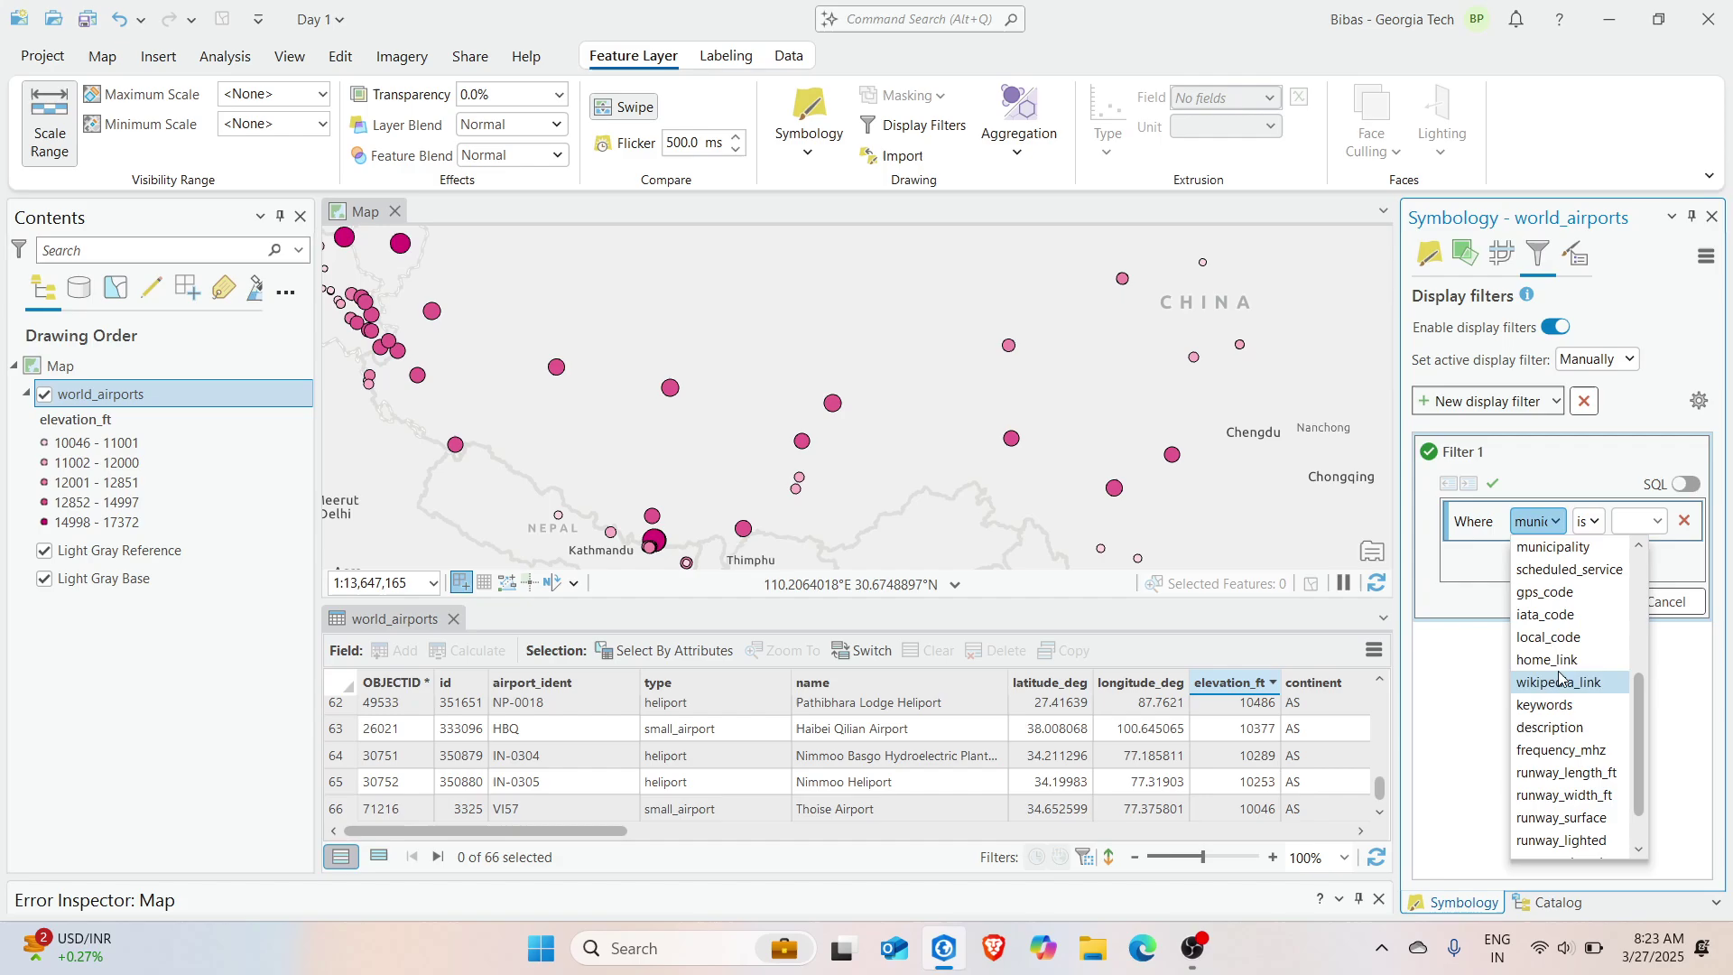
scroll(1559, 672, up, 2)
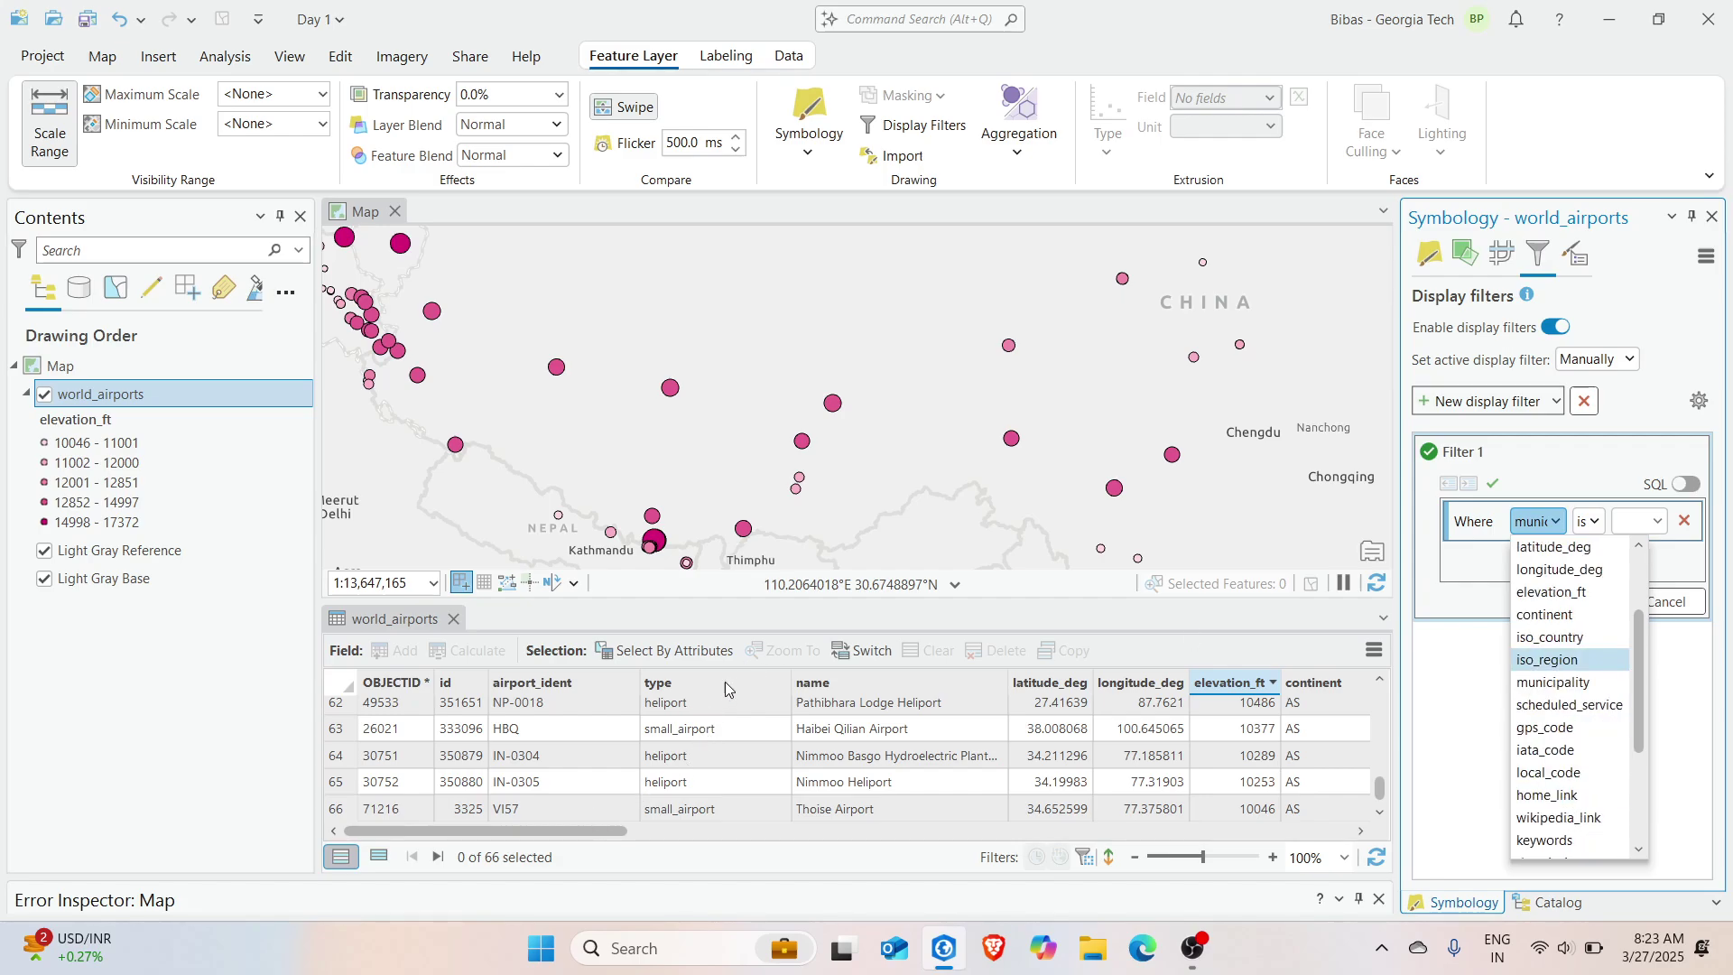
scroll(1550, 632, up, 2)
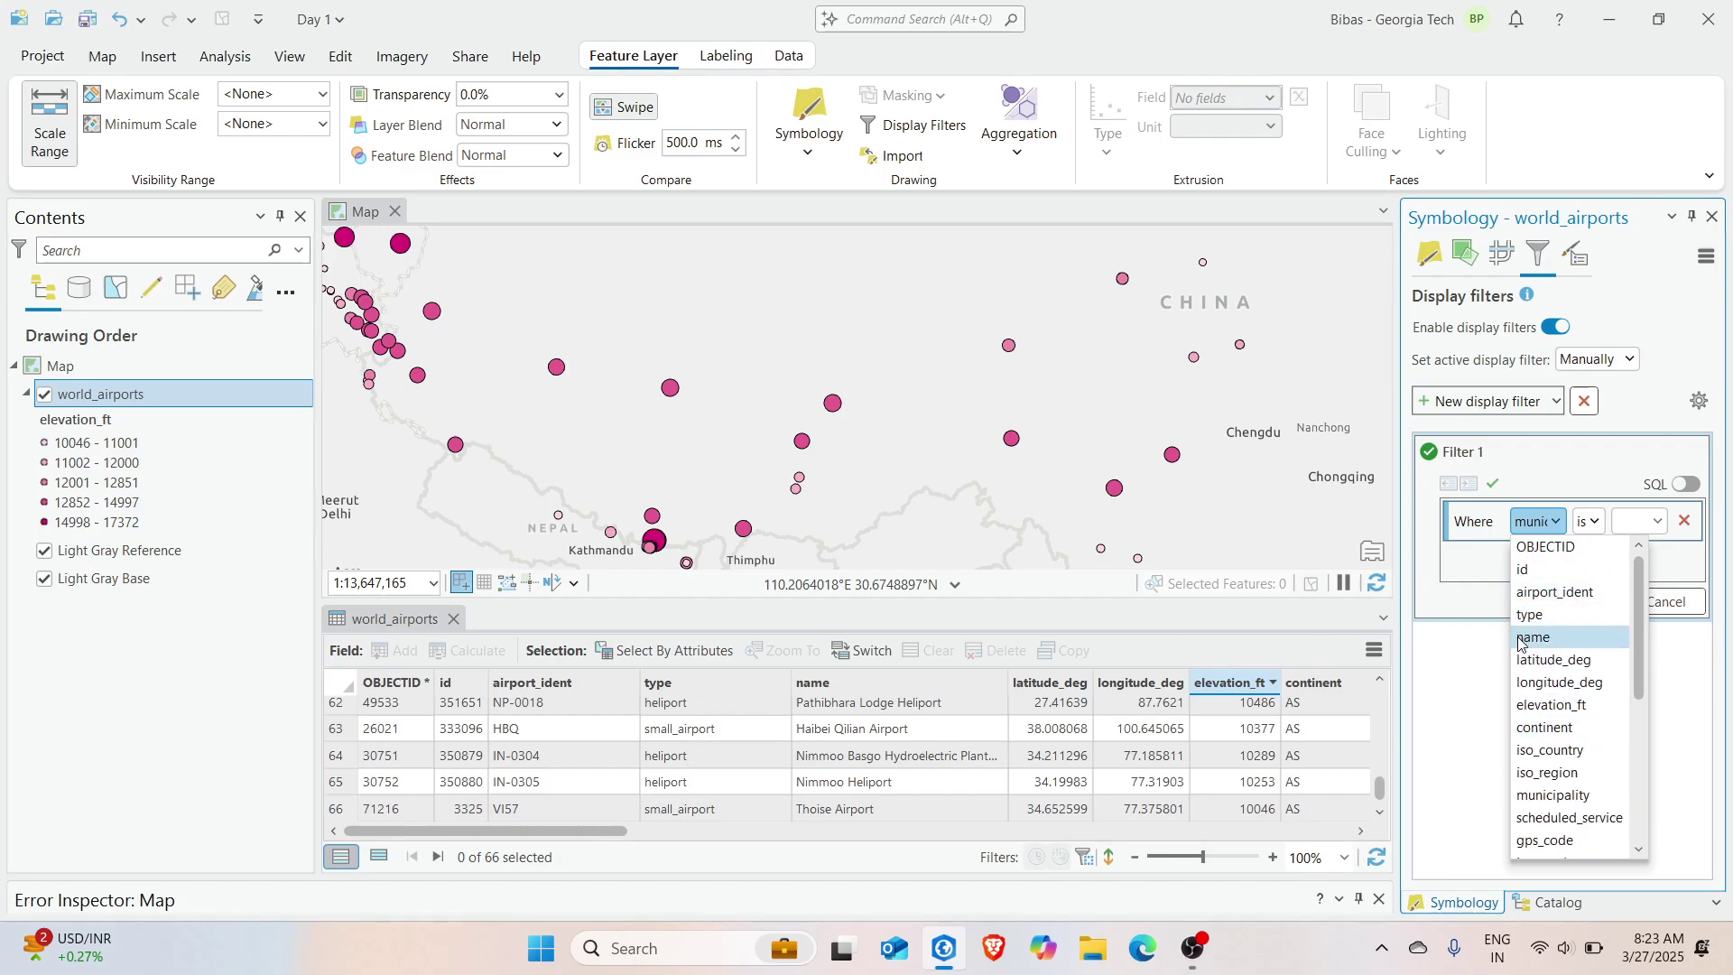
click(1550, 613)
click(1657, 521)
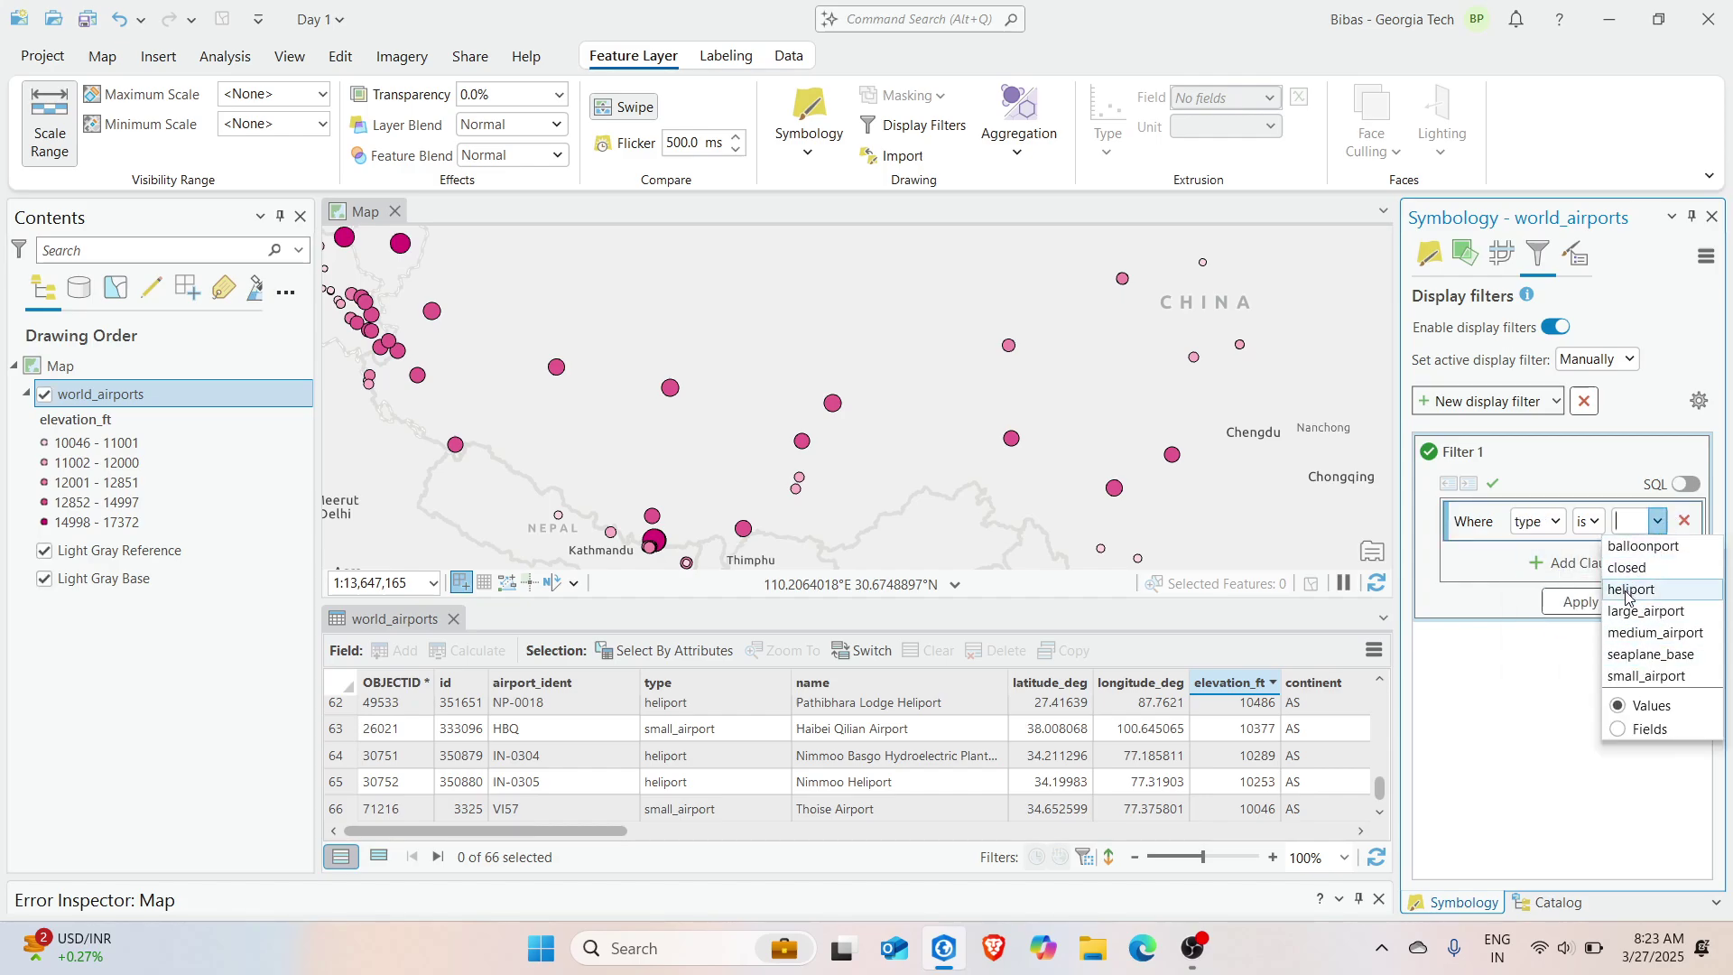
click(1629, 589)
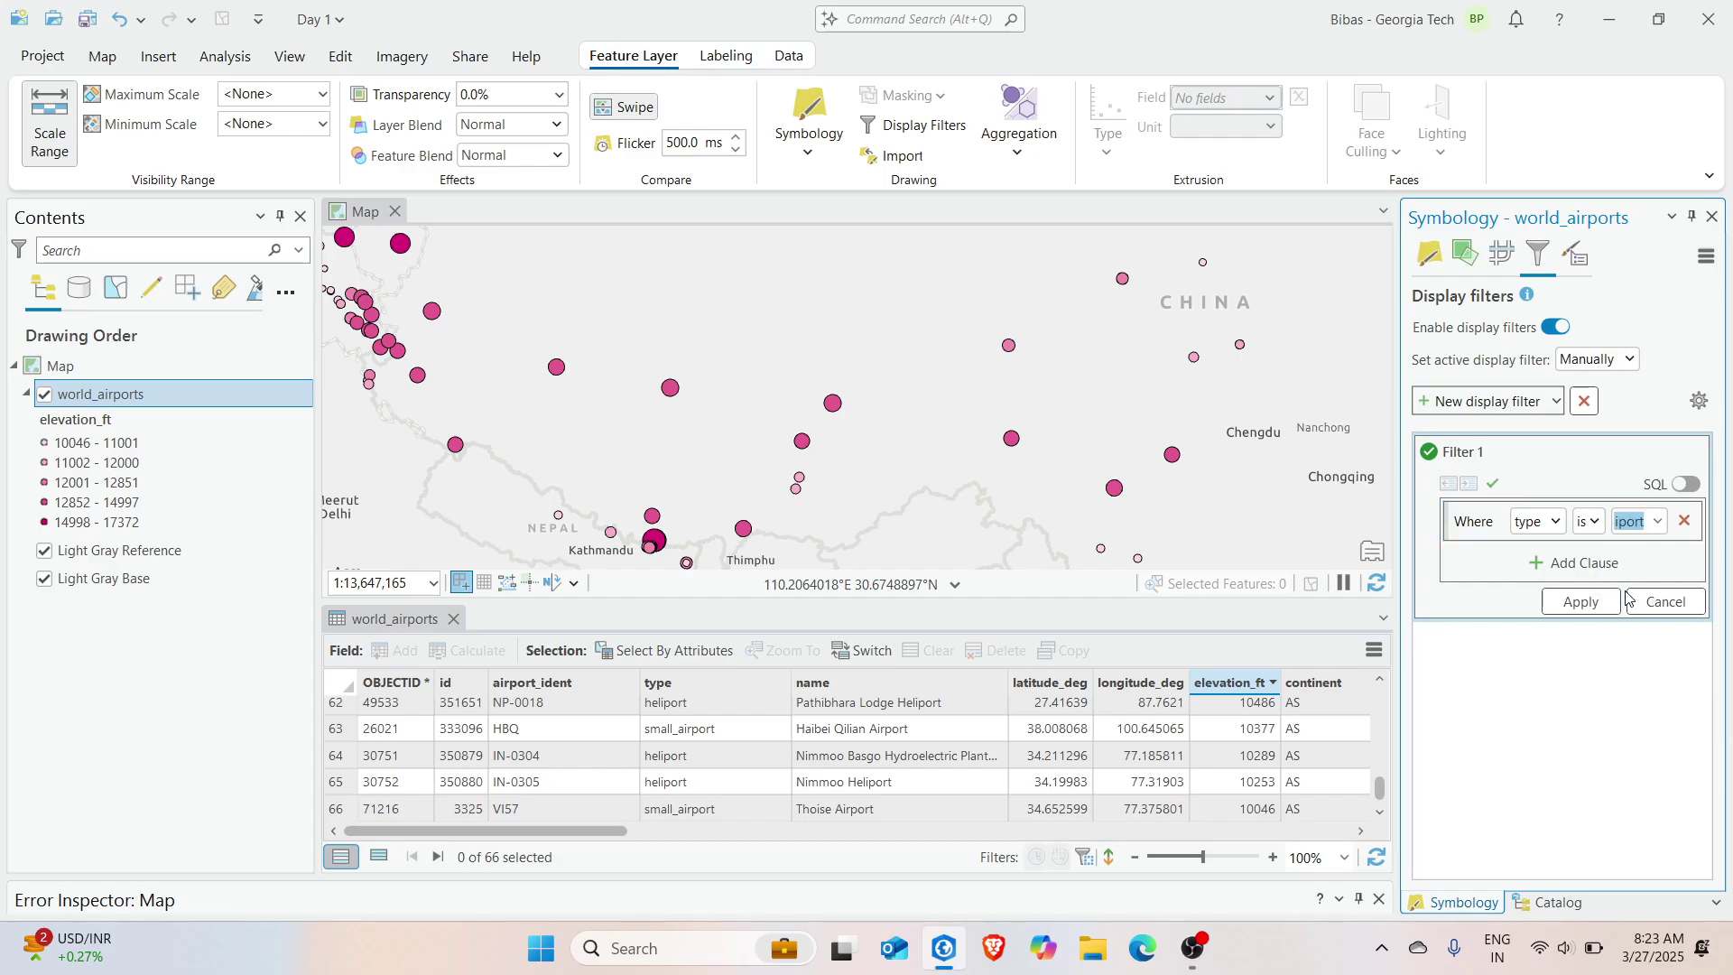
click(1579, 601)
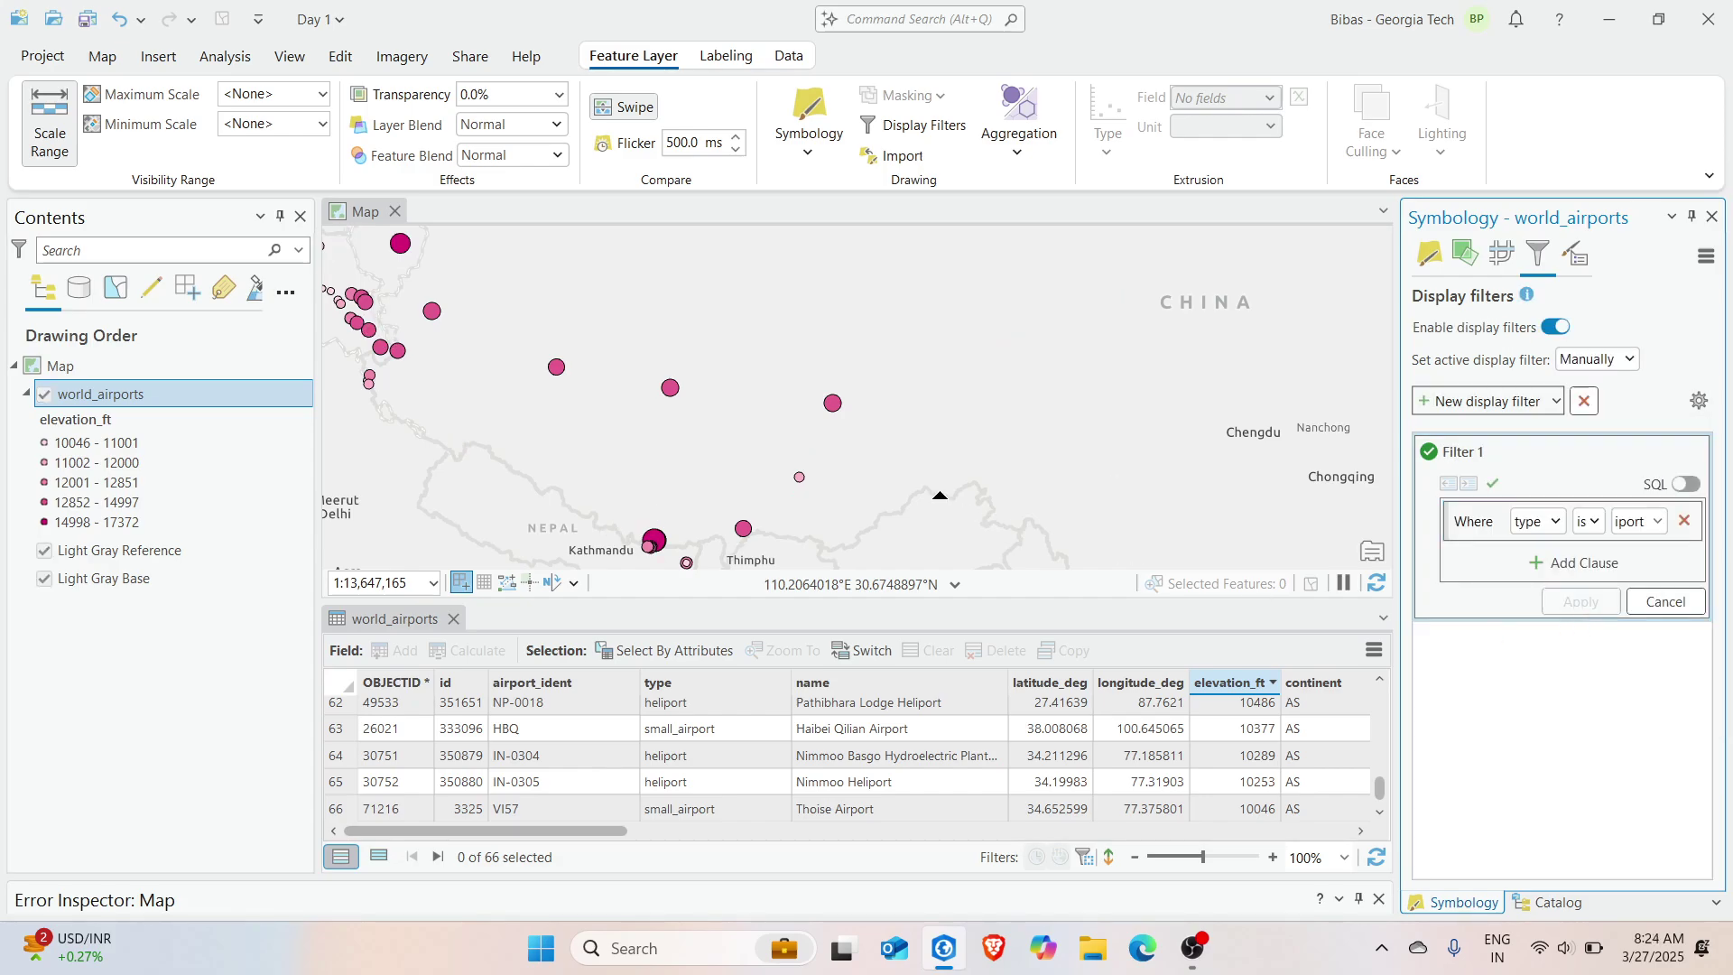
scroll(1283, 499, down, 2)
drag(778, 485, 864, 436)
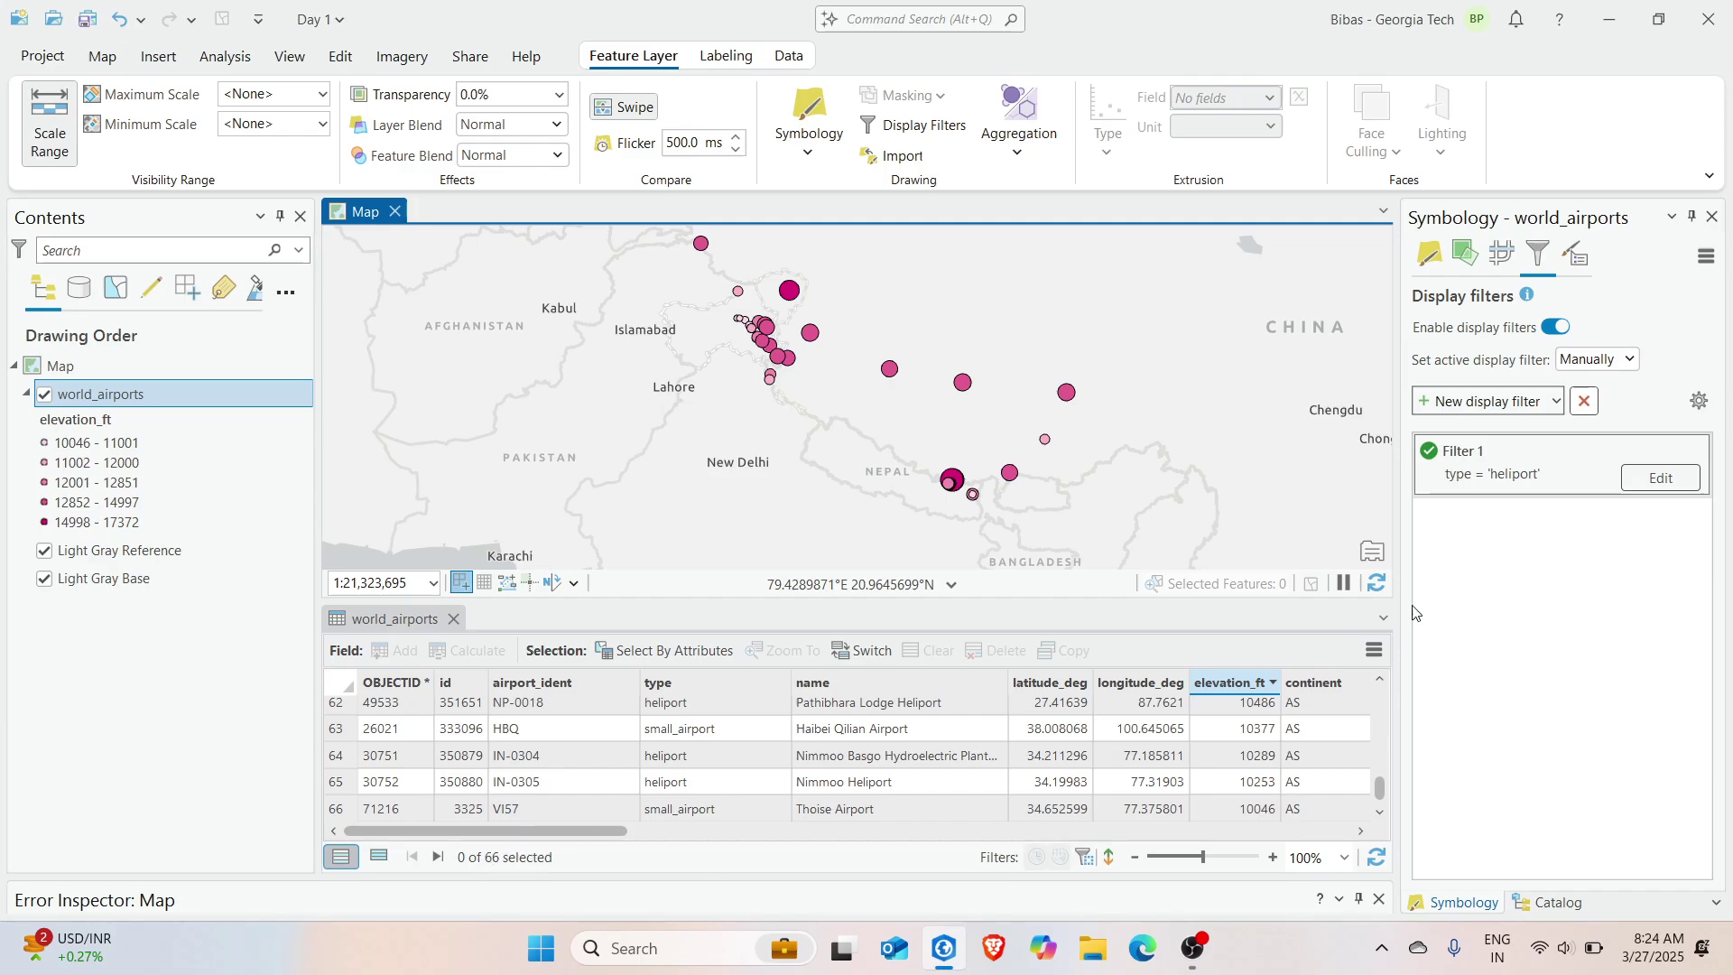
Deactivate the heliport display filter, reopen the filter settings from the layer's symbology, and switch the filter on and off again to compare
click(1428, 451)
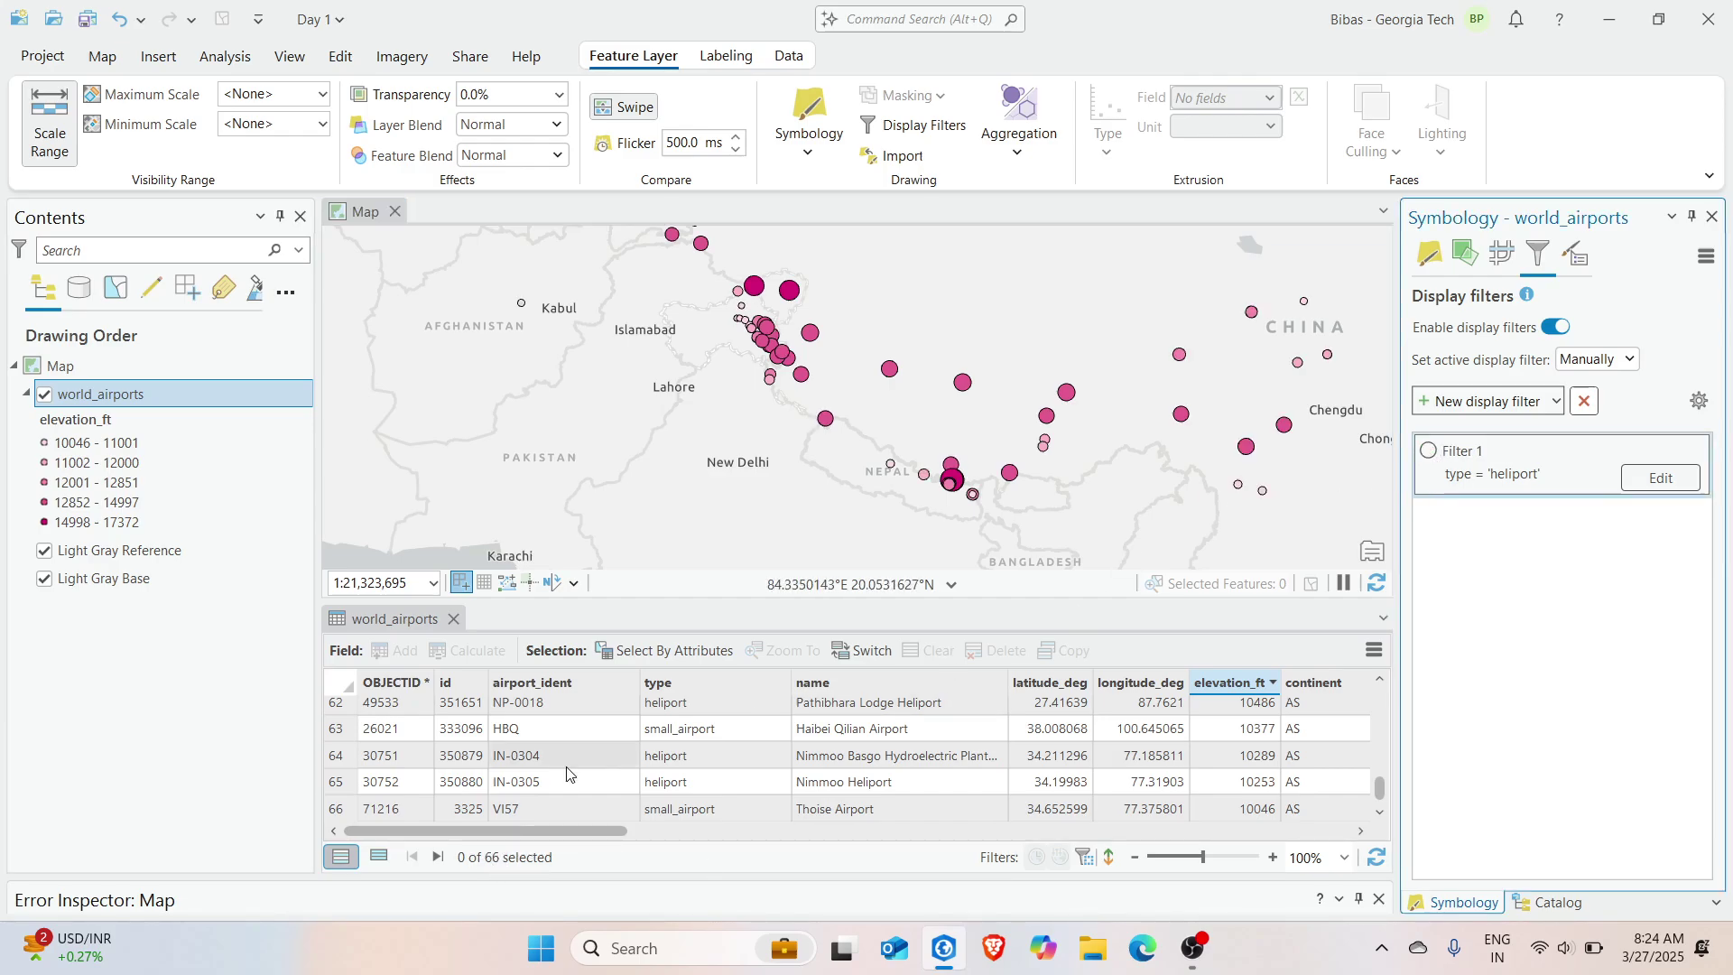
drag(1025, 425, 945, 494)
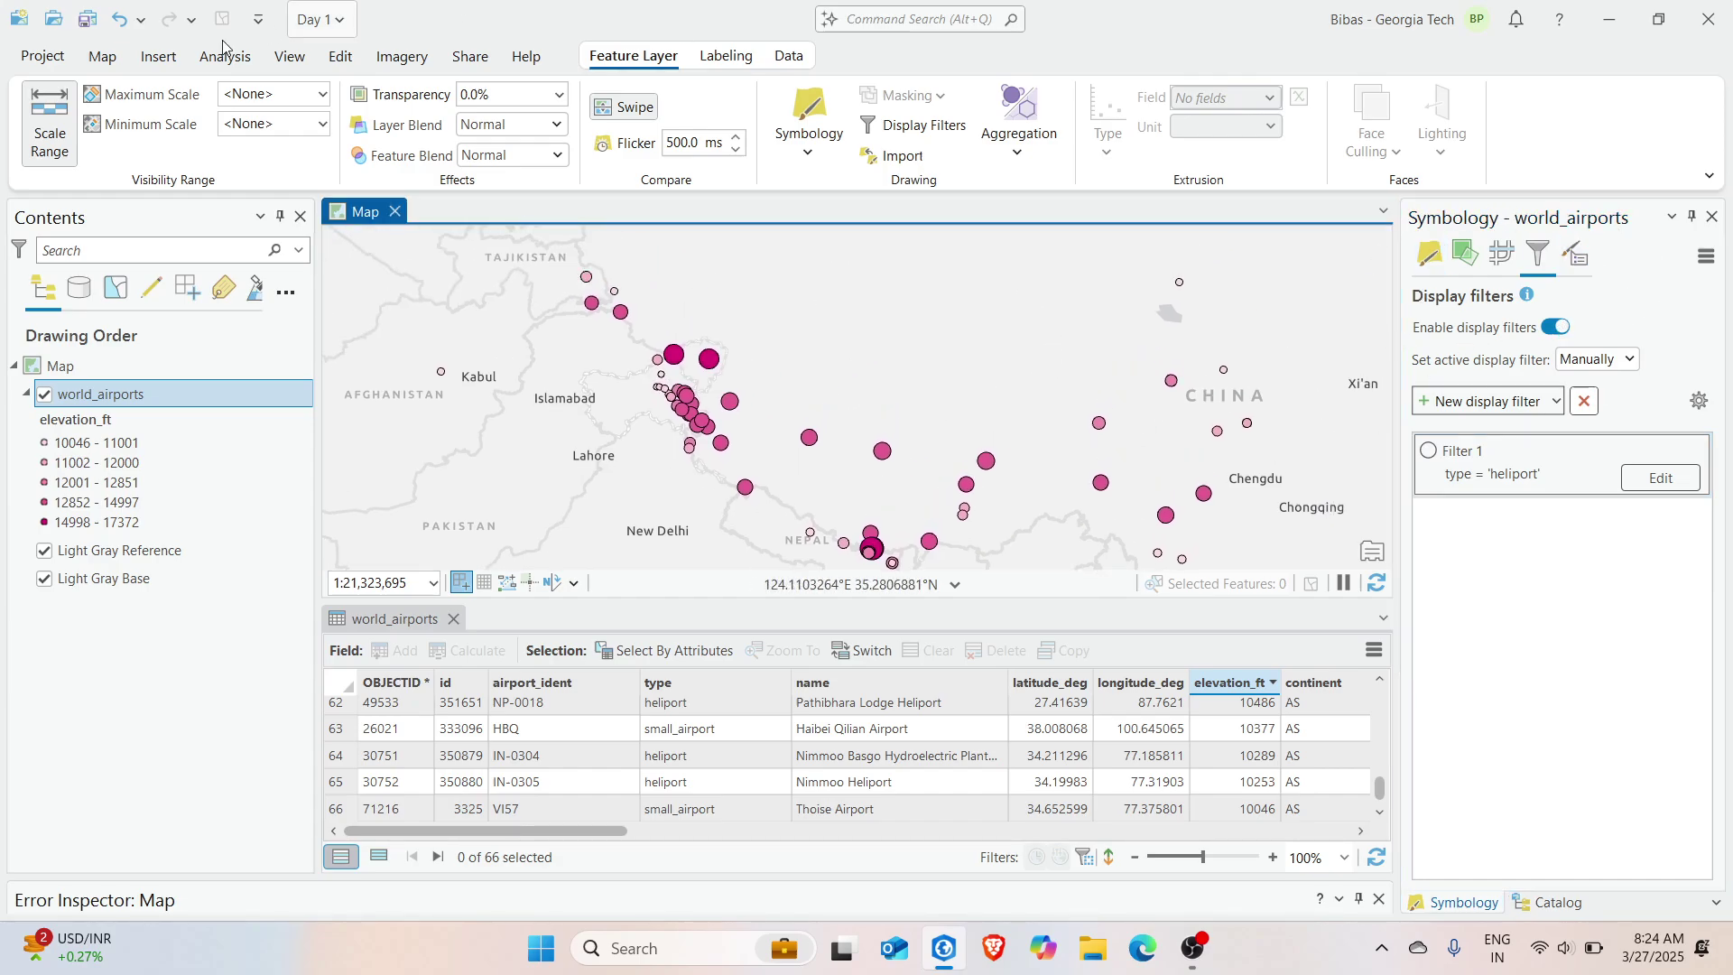
right_click(121, 395)
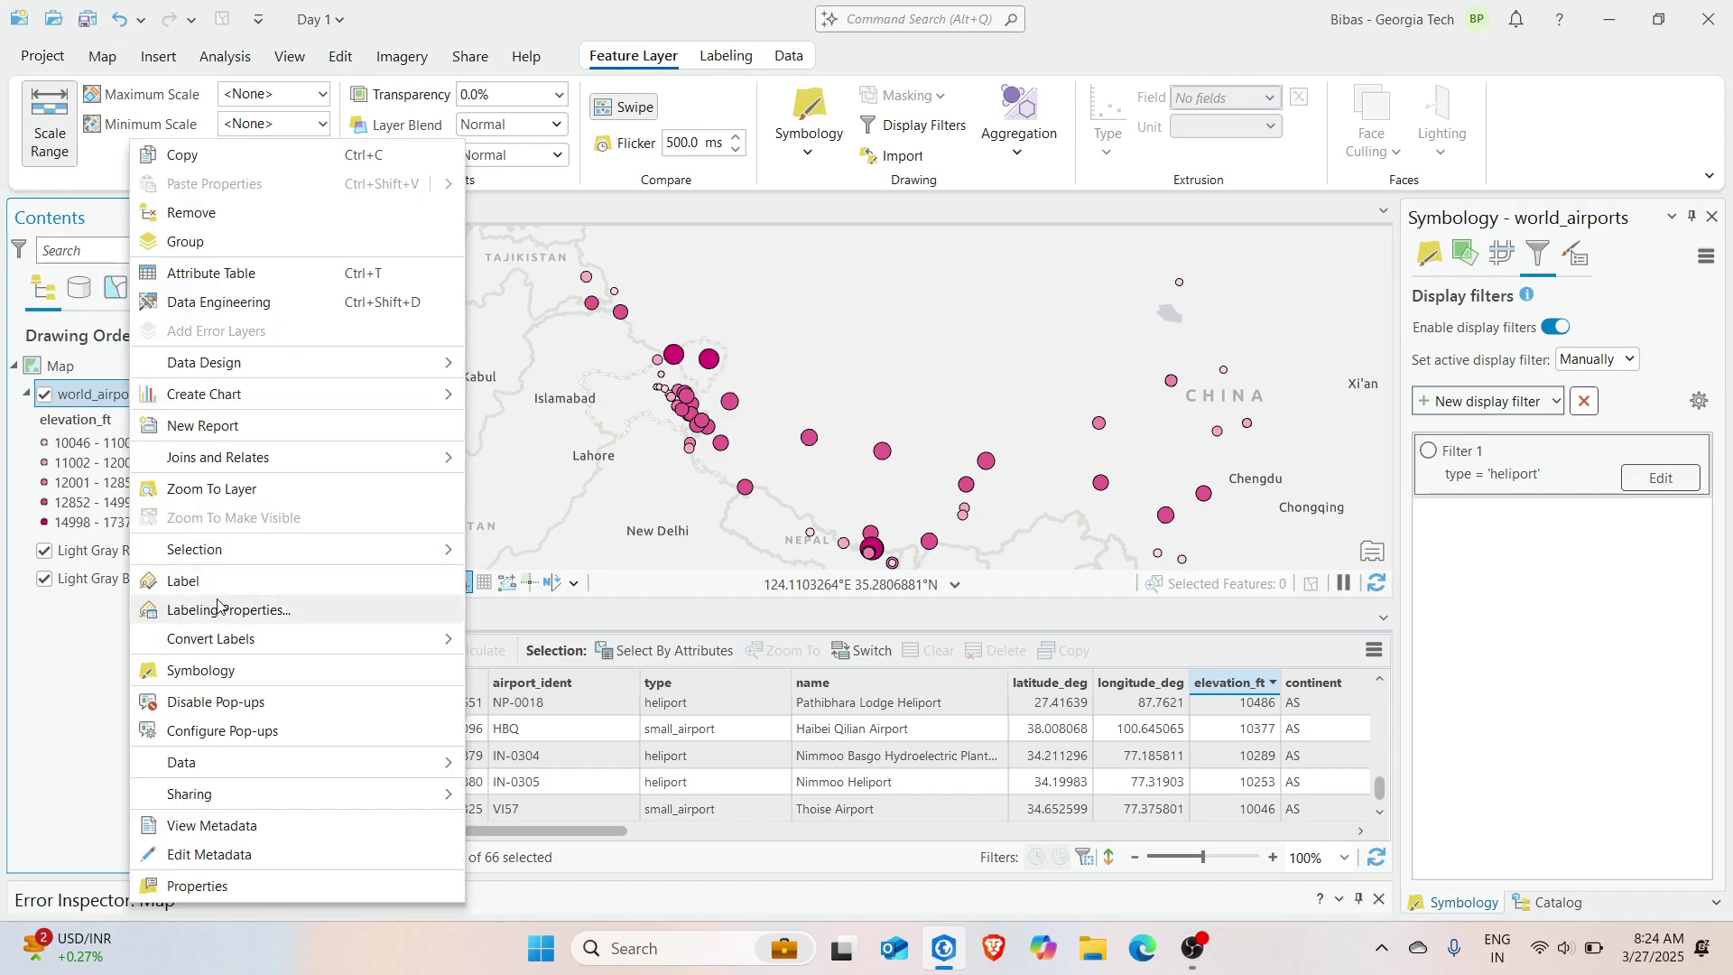
click(209, 679)
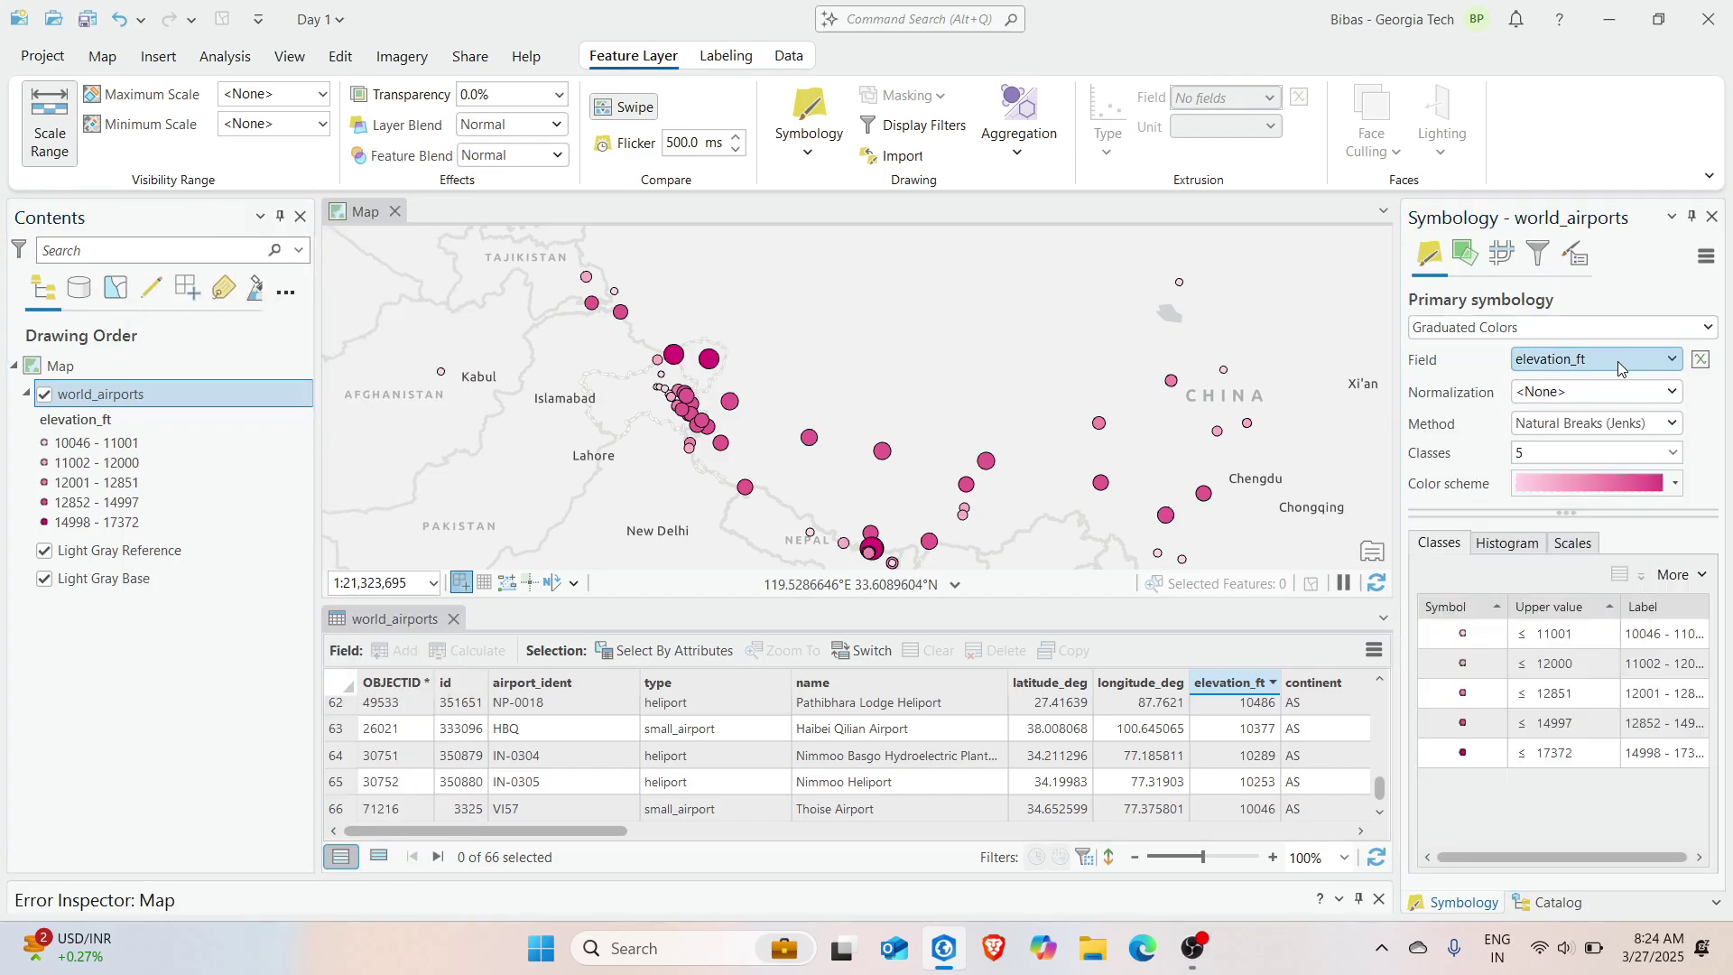
click(1534, 256)
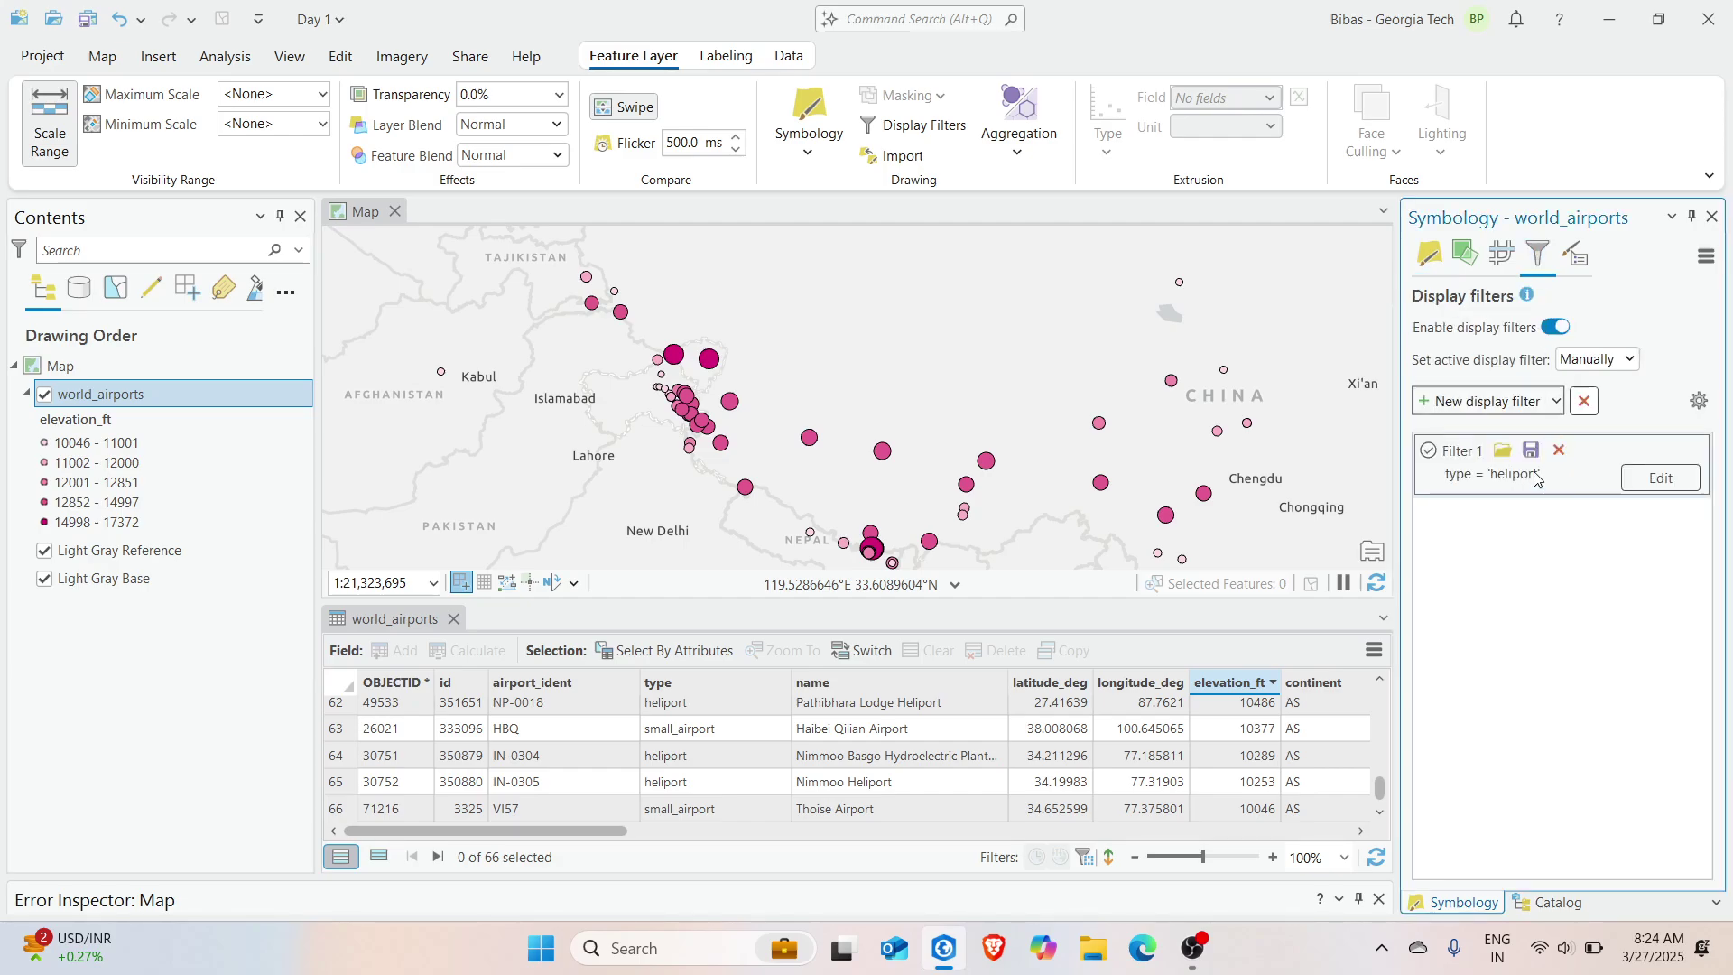
click(1429, 451)
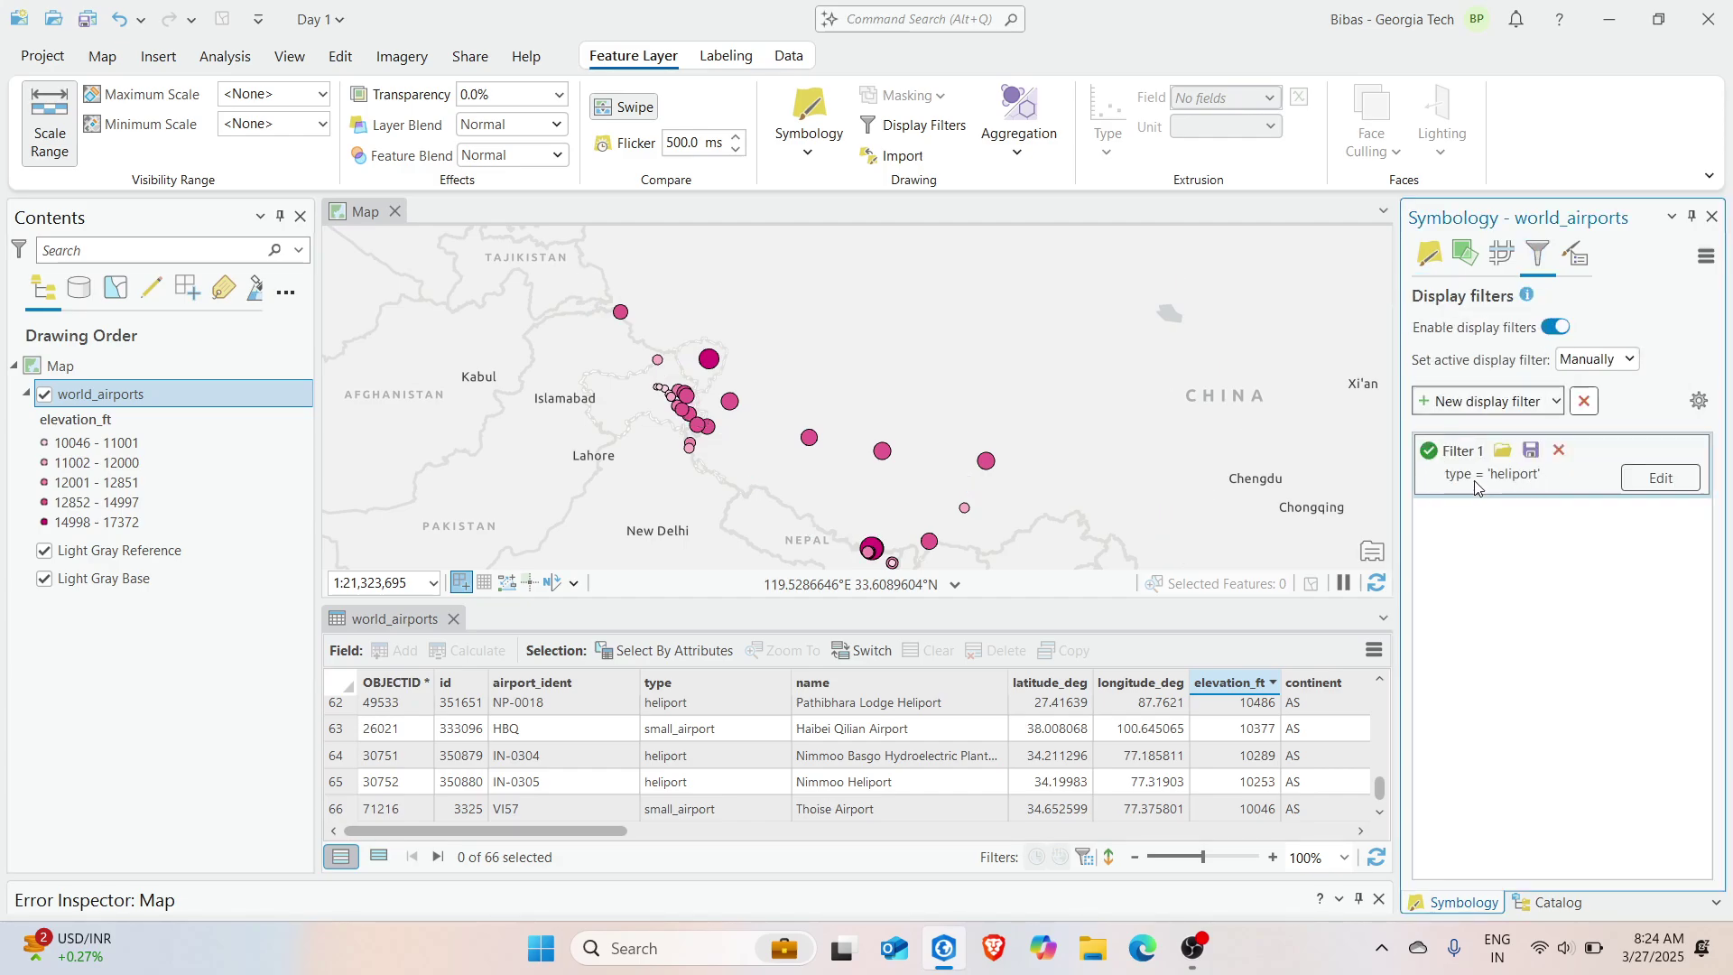
click(1426, 452)
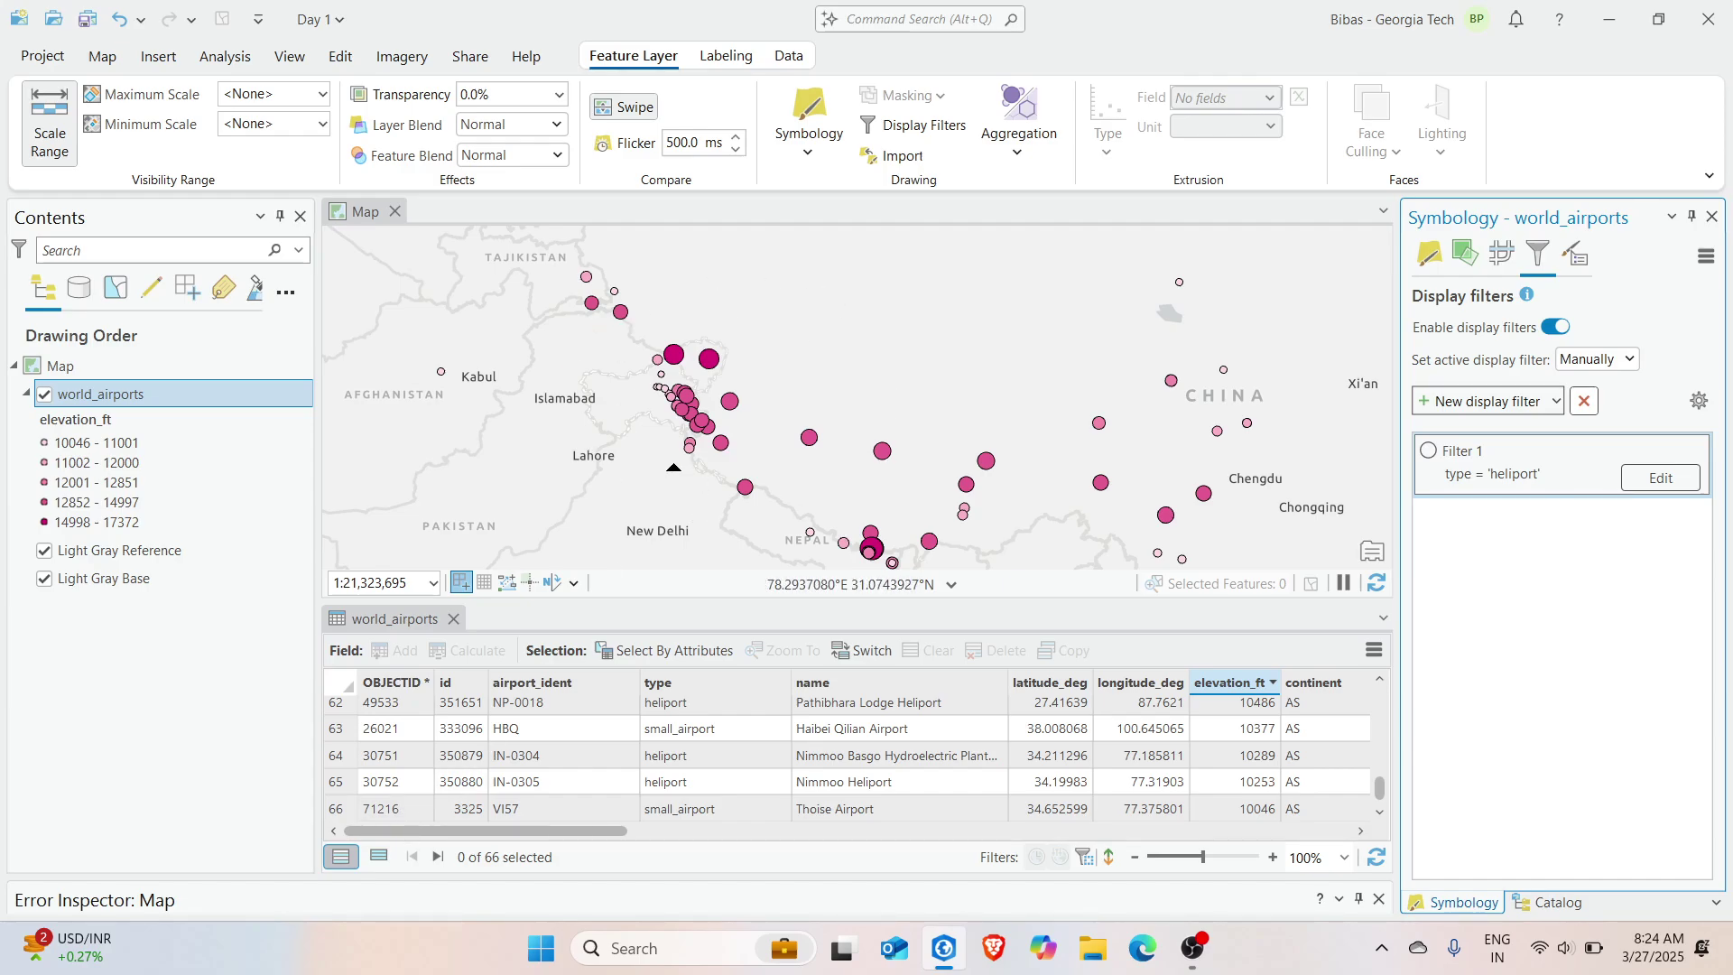
Review the world_airports layer's definition query in its properties and close them without changes to compare with the display filter
double_click(122, 397)
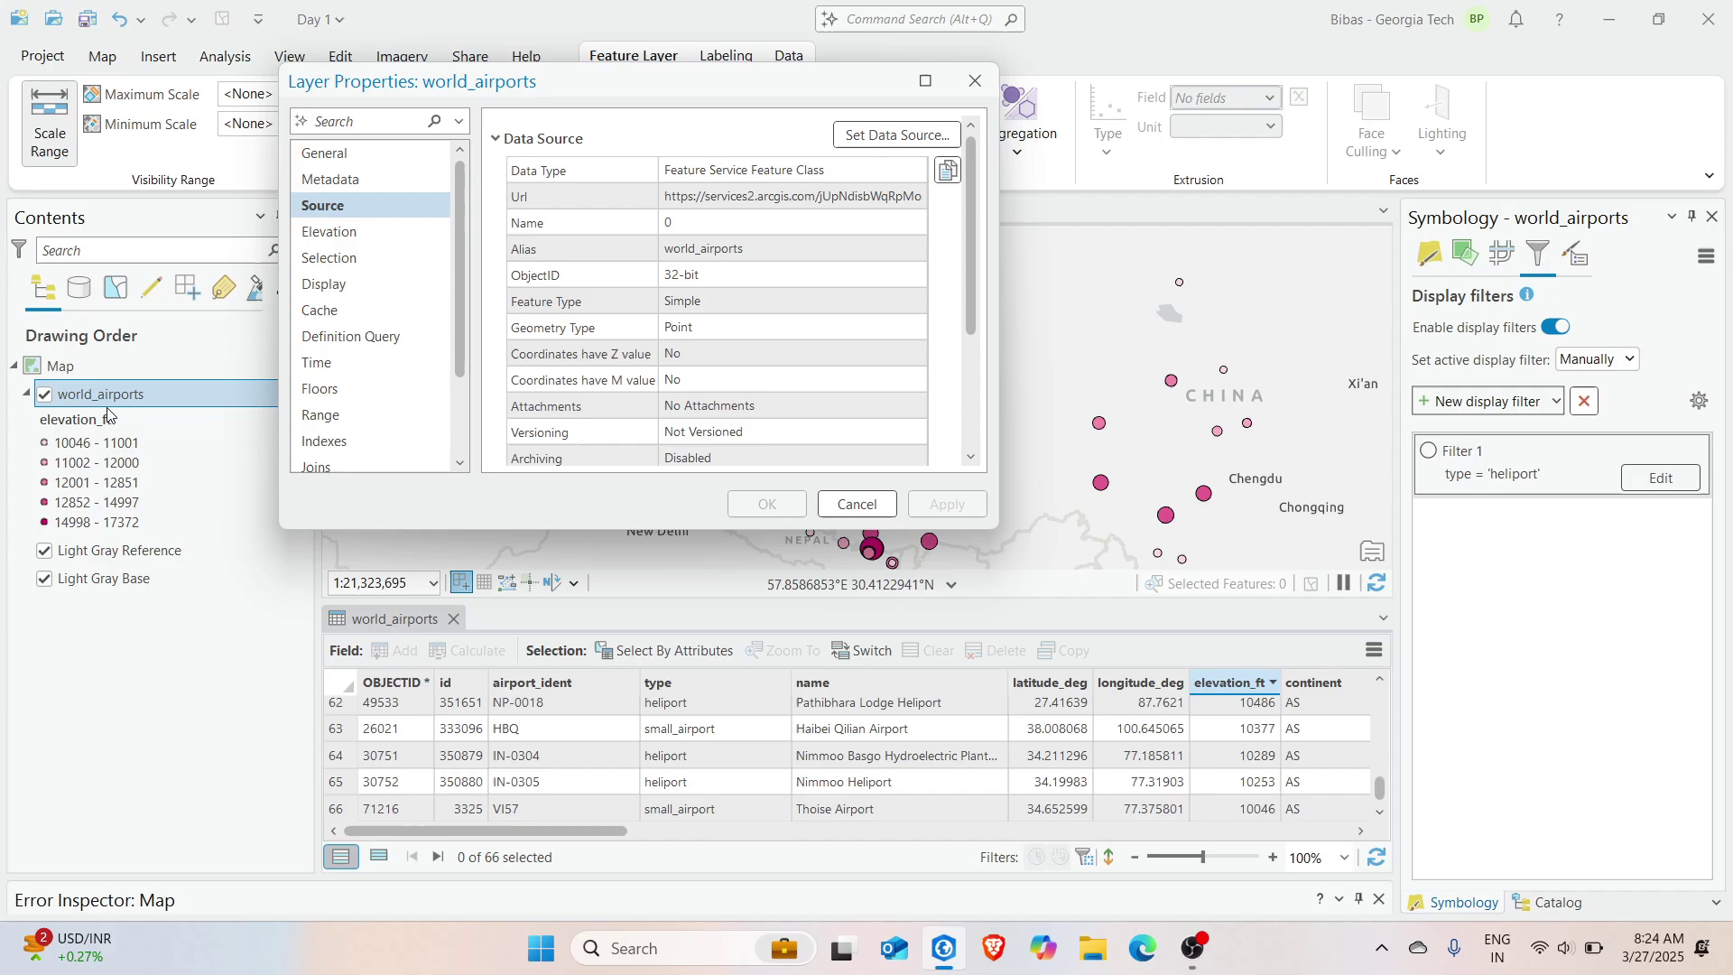
click(354, 336)
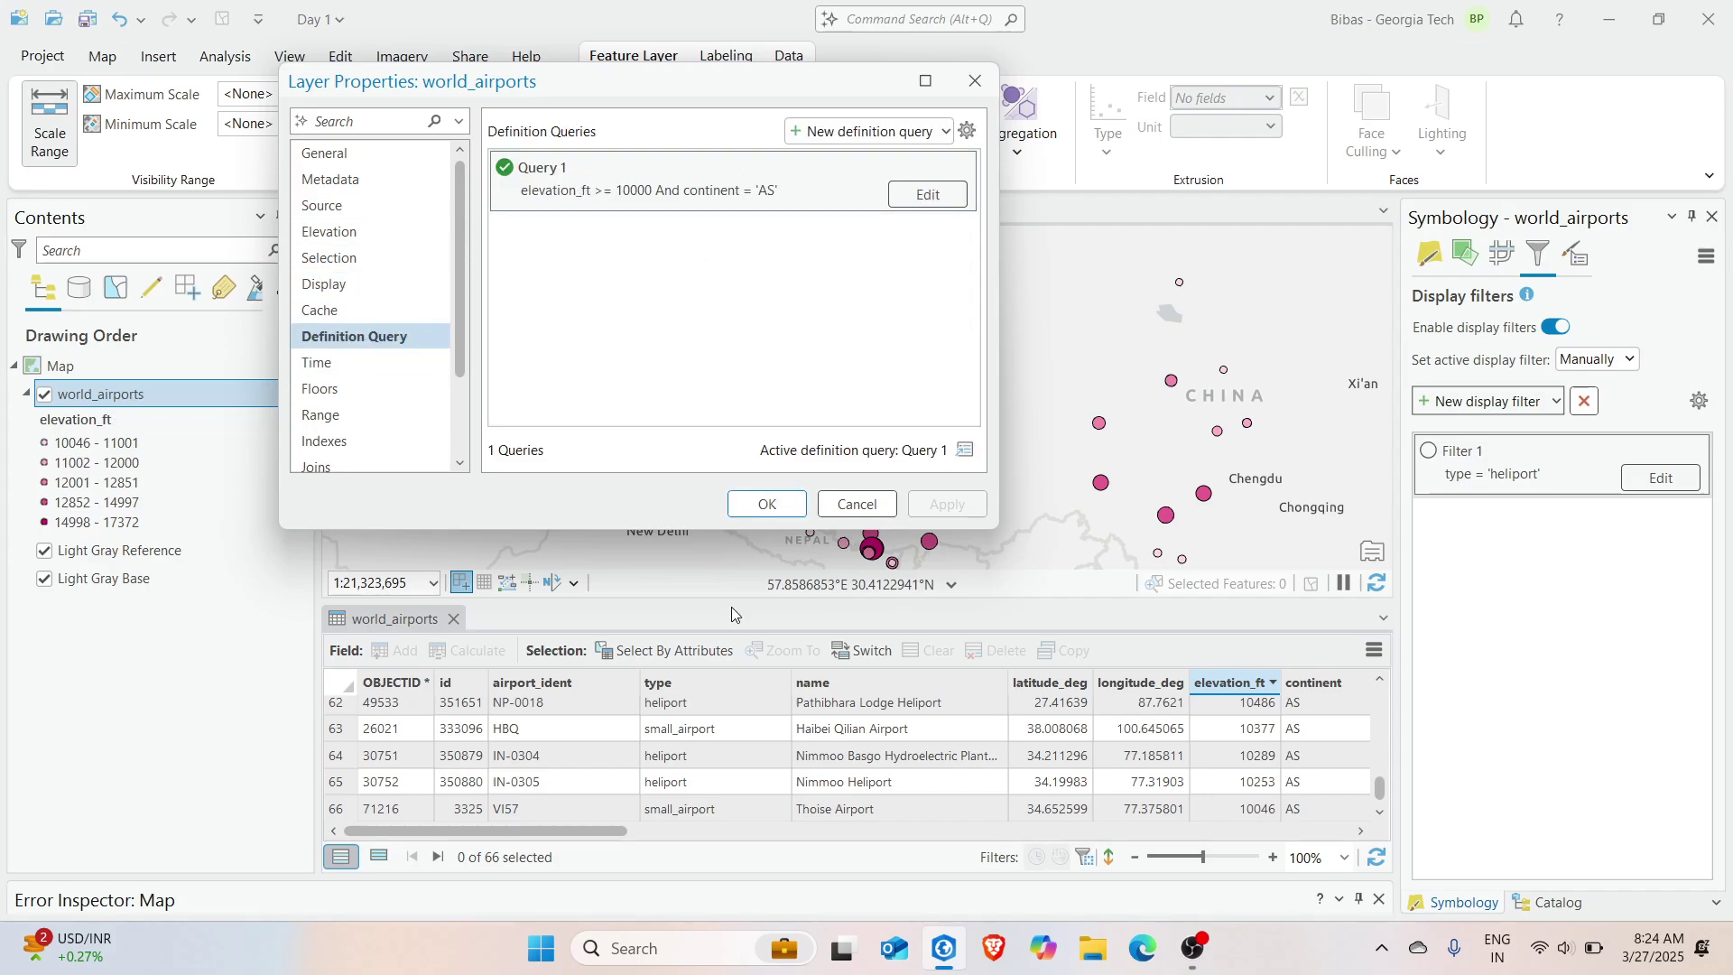
click(974, 80)
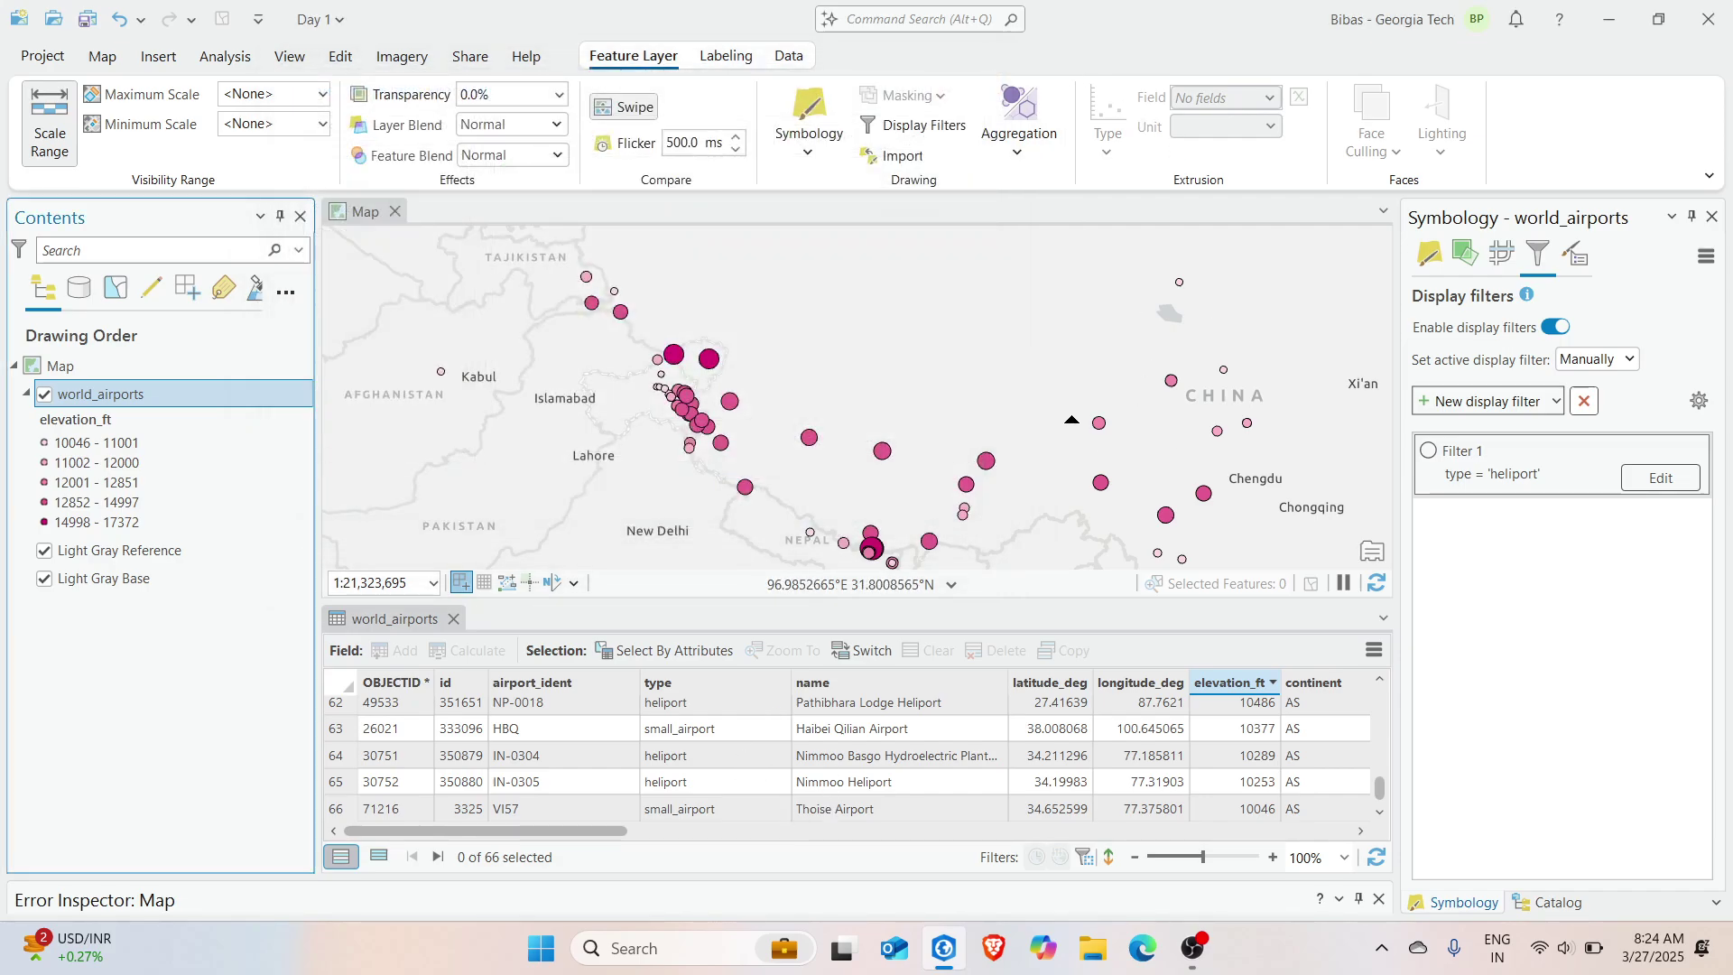
drag(740, 358, 709, 316)
drag(763, 433, 841, 390)
drag(654, 355, 648, 399)
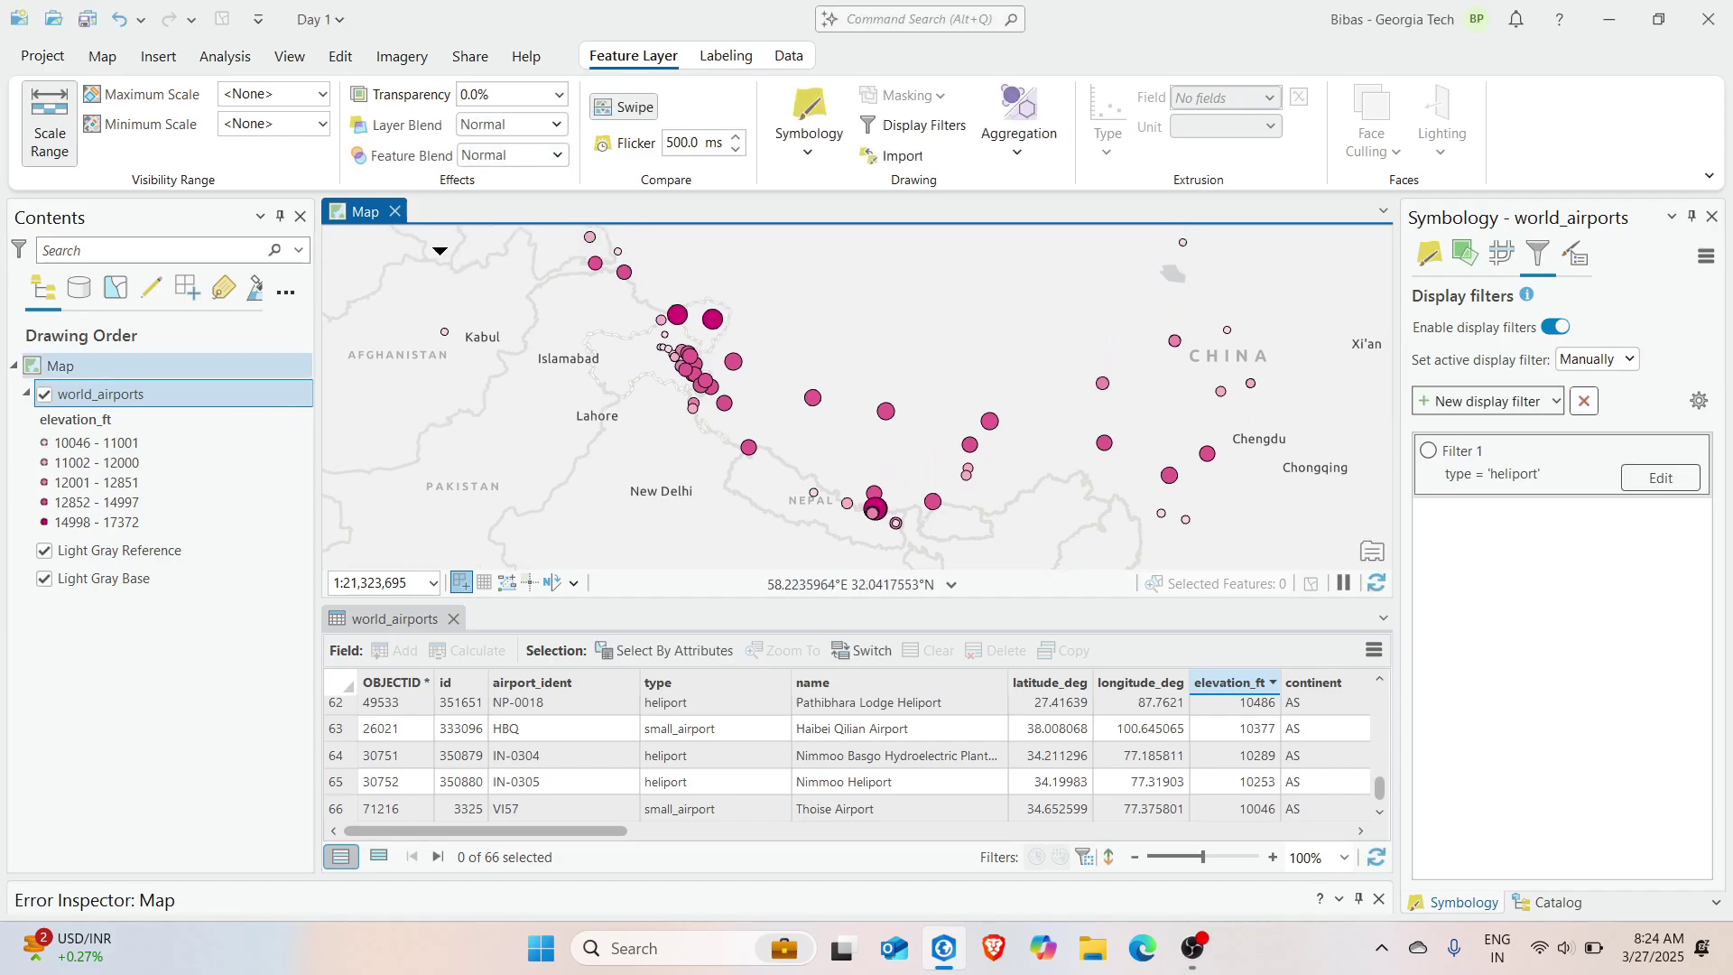
Turn on labels for the world_airports layer using the name field and inspect them around Nepal
click(727, 56)
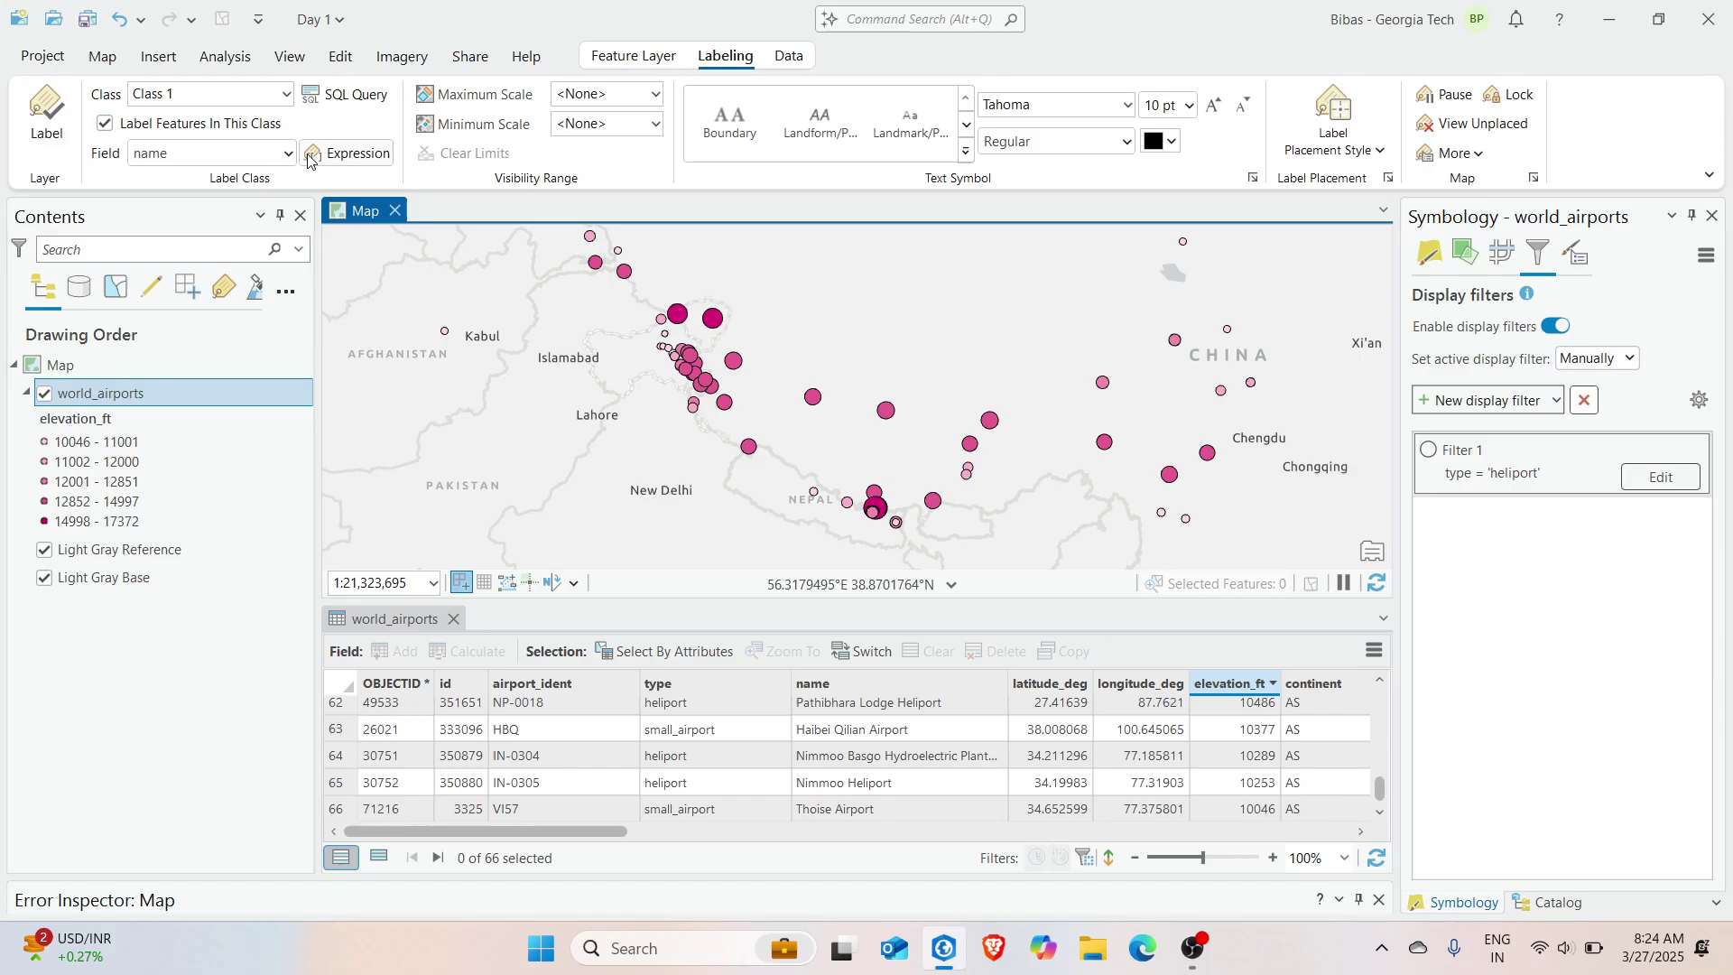
click(50, 135)
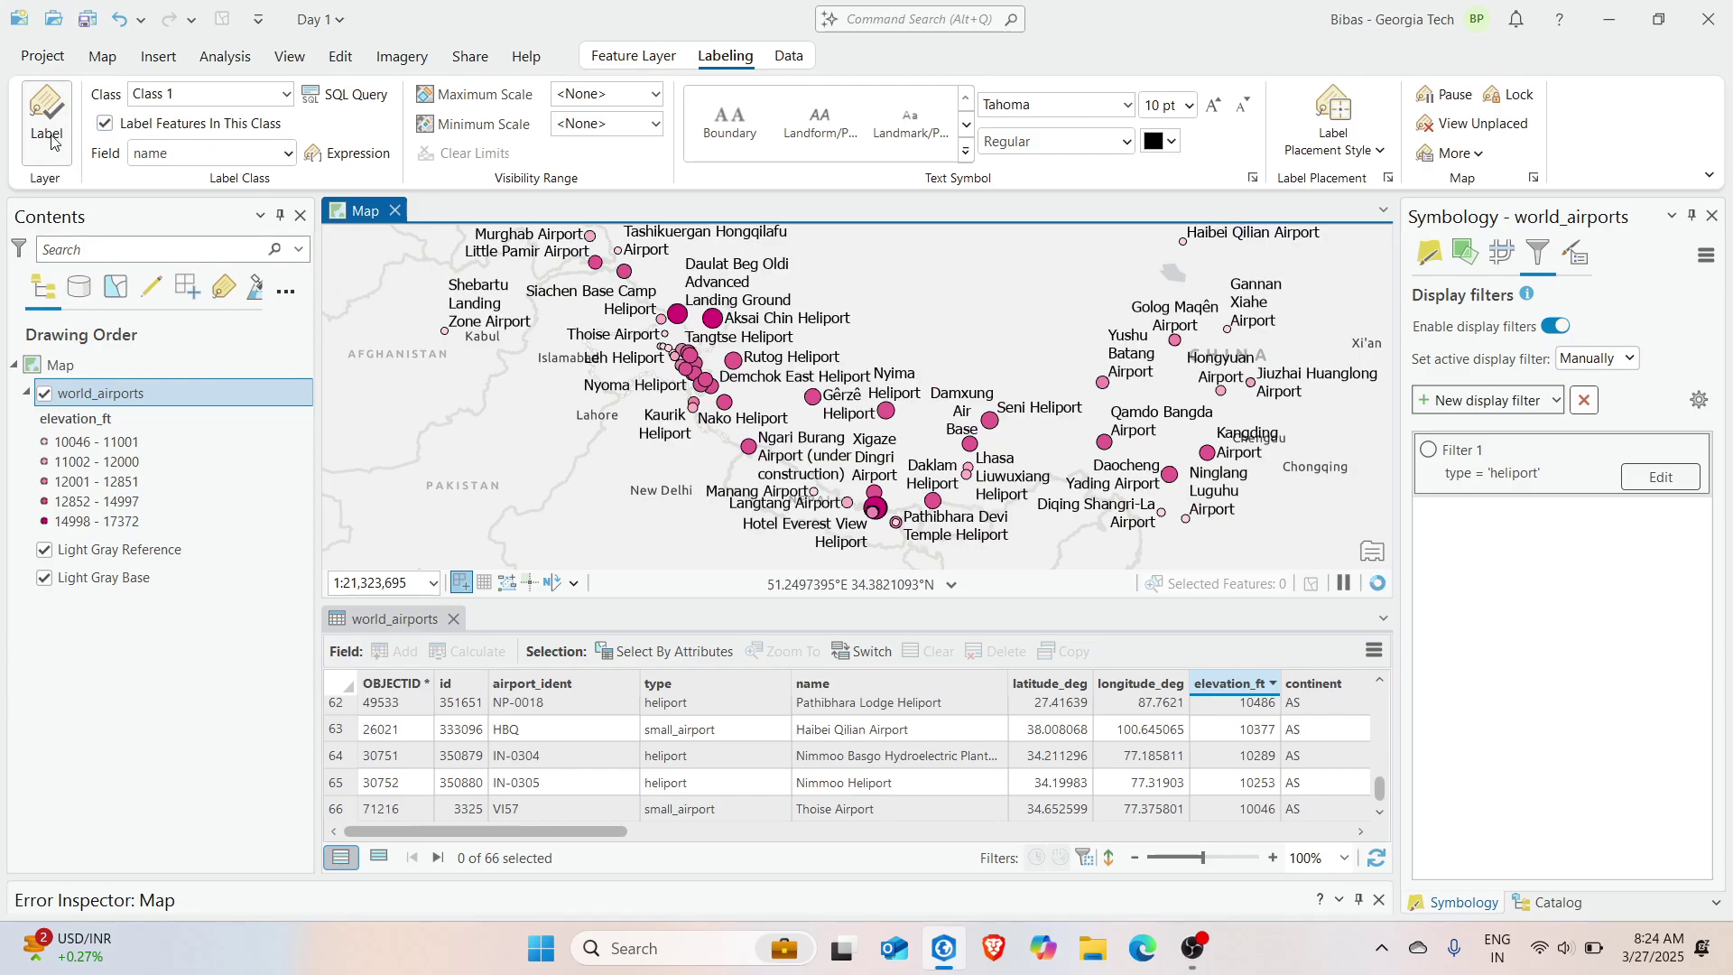
scroll(837, 463, up, 2)
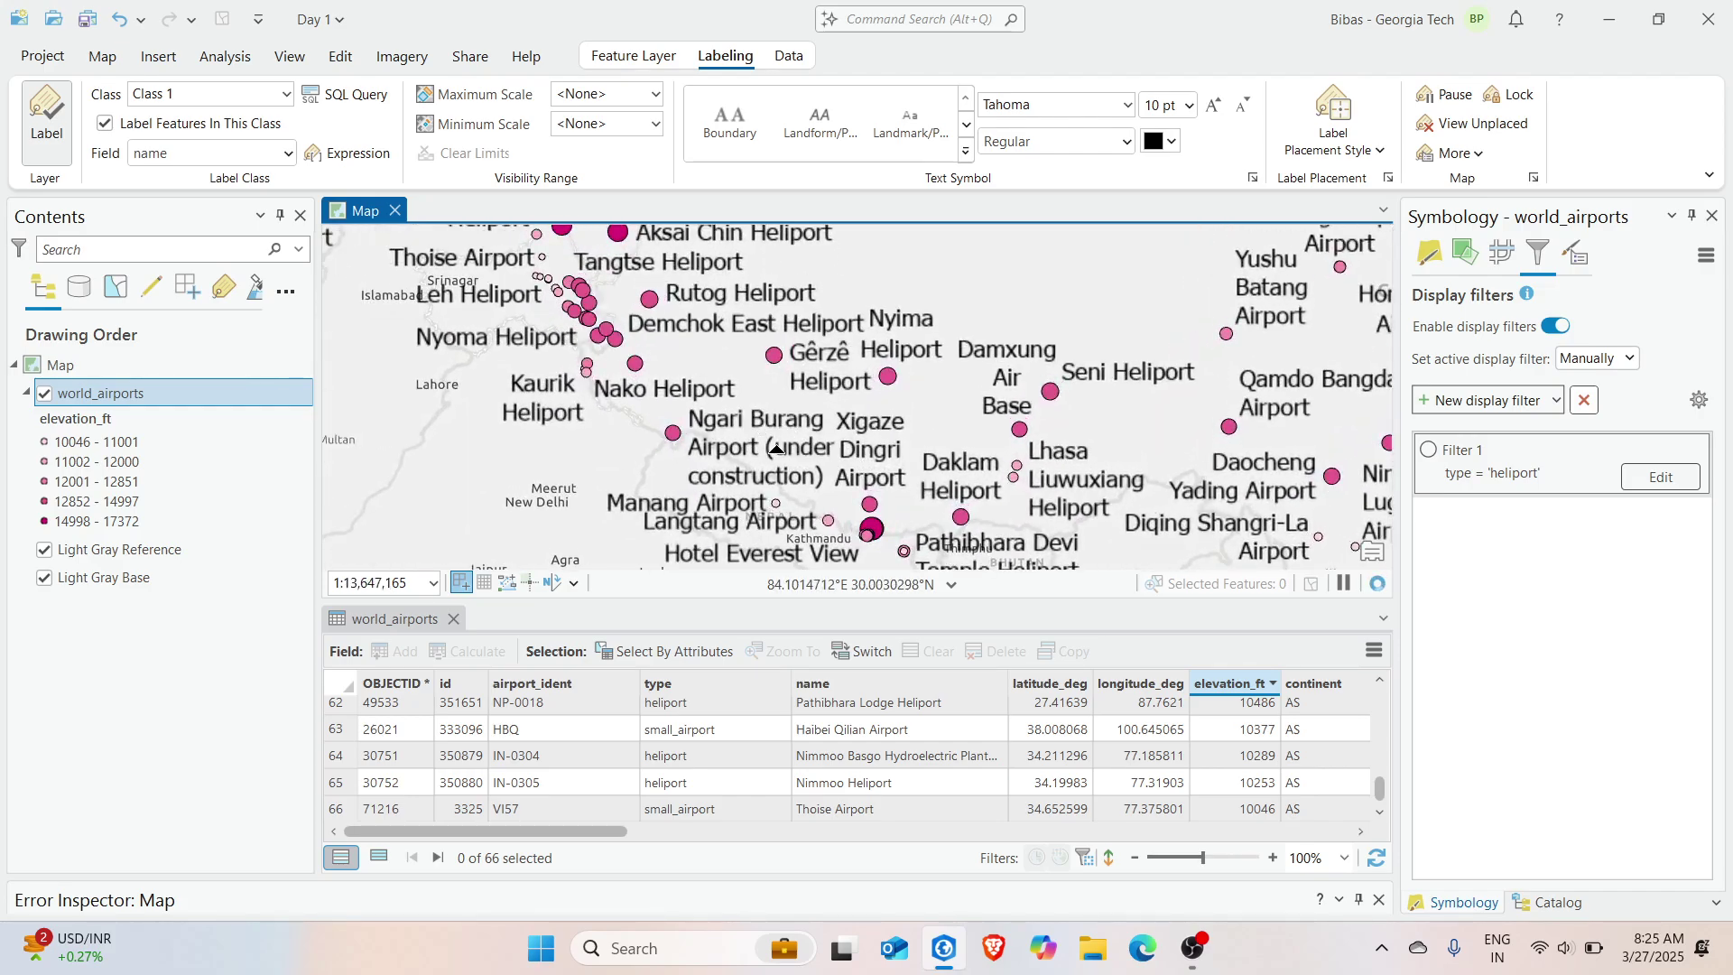
drag(870, 496, 841, 414)
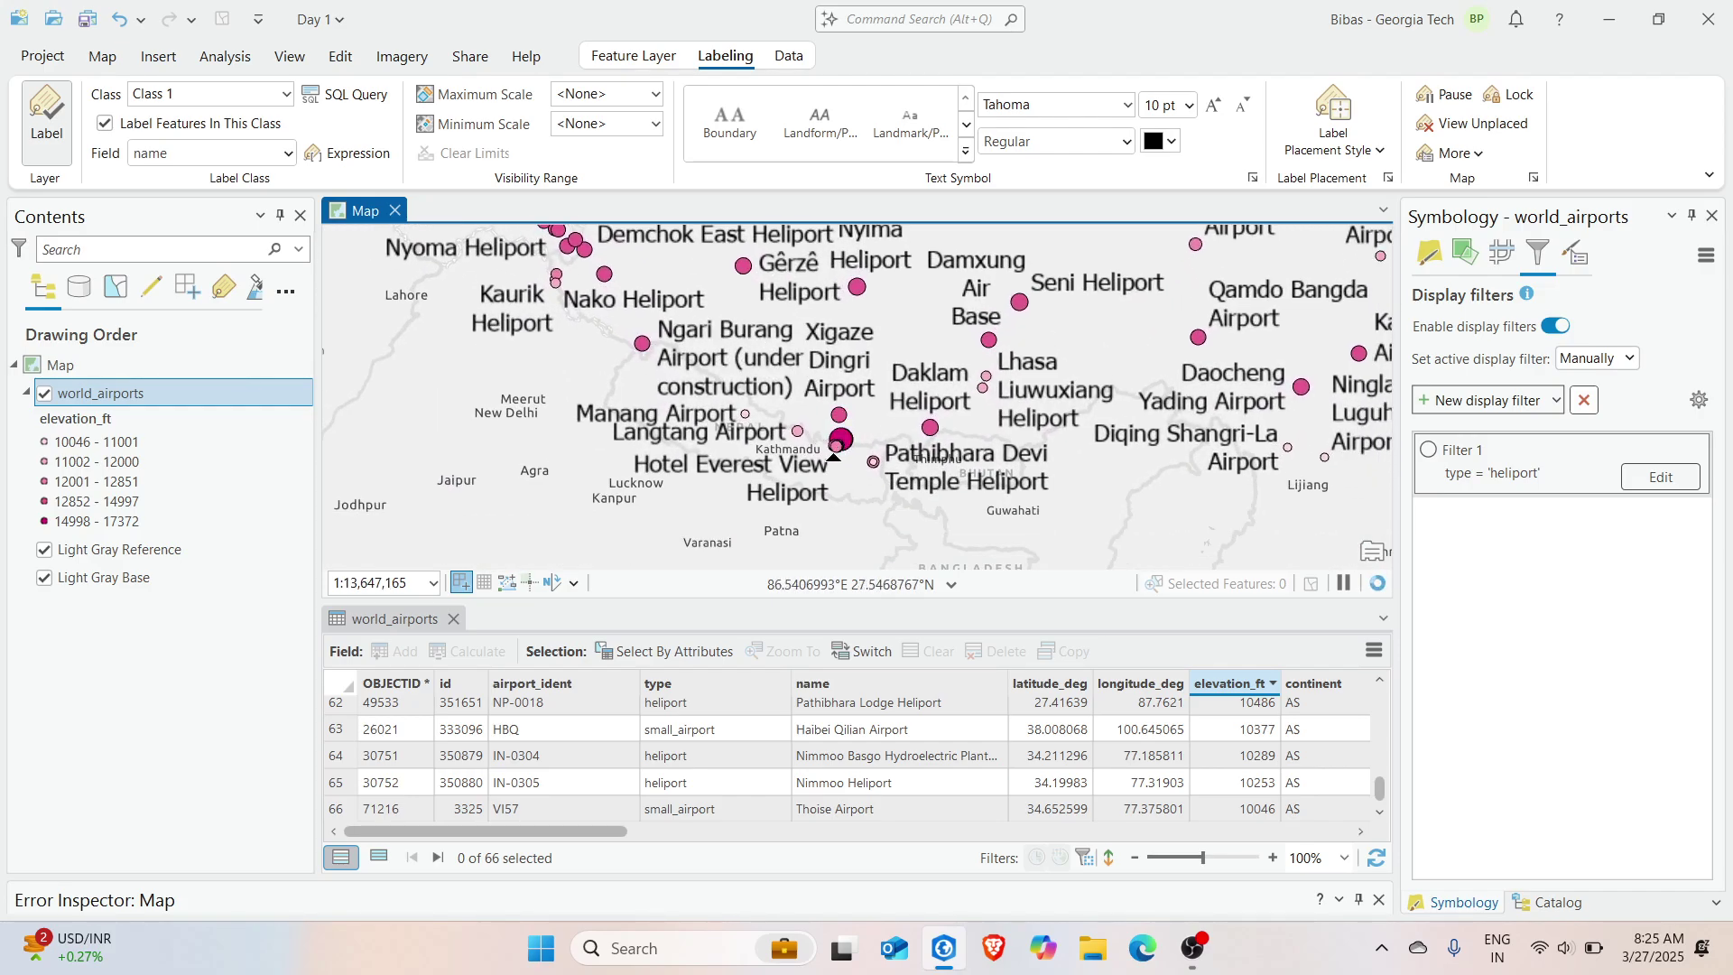
Try the keywords and description fields as label text for the world_airports layer around the Himalayas
scroll(853, 456, up, 4)
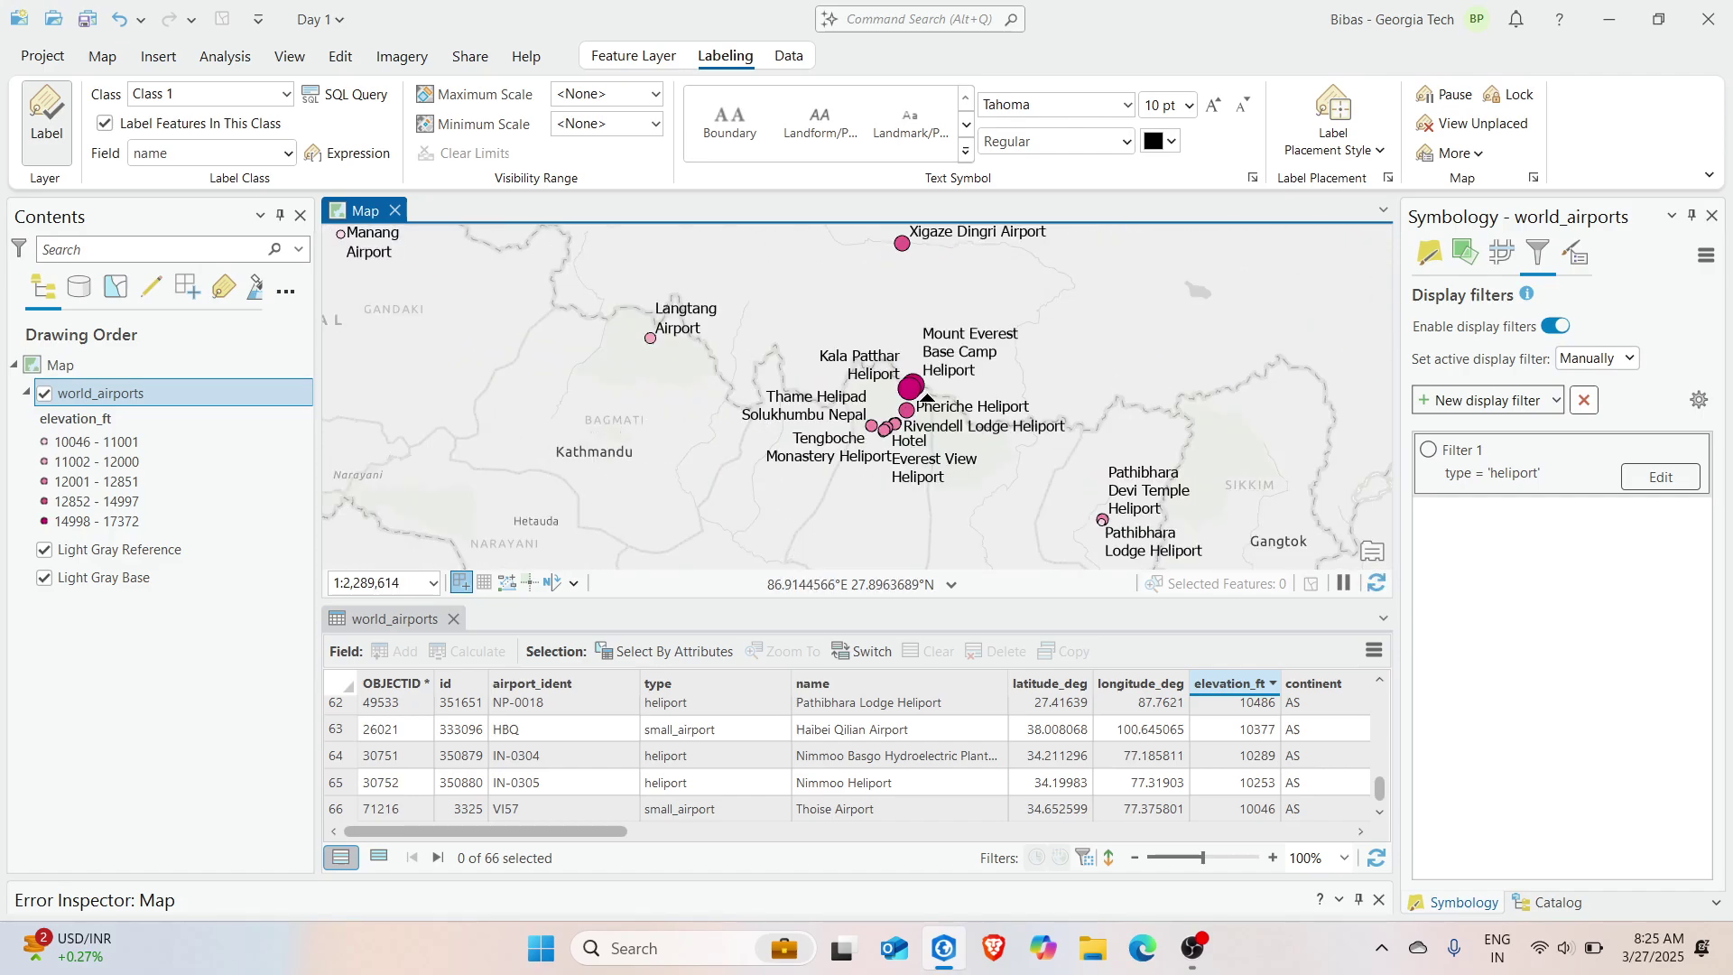
scroll(927, 398, up, 2)
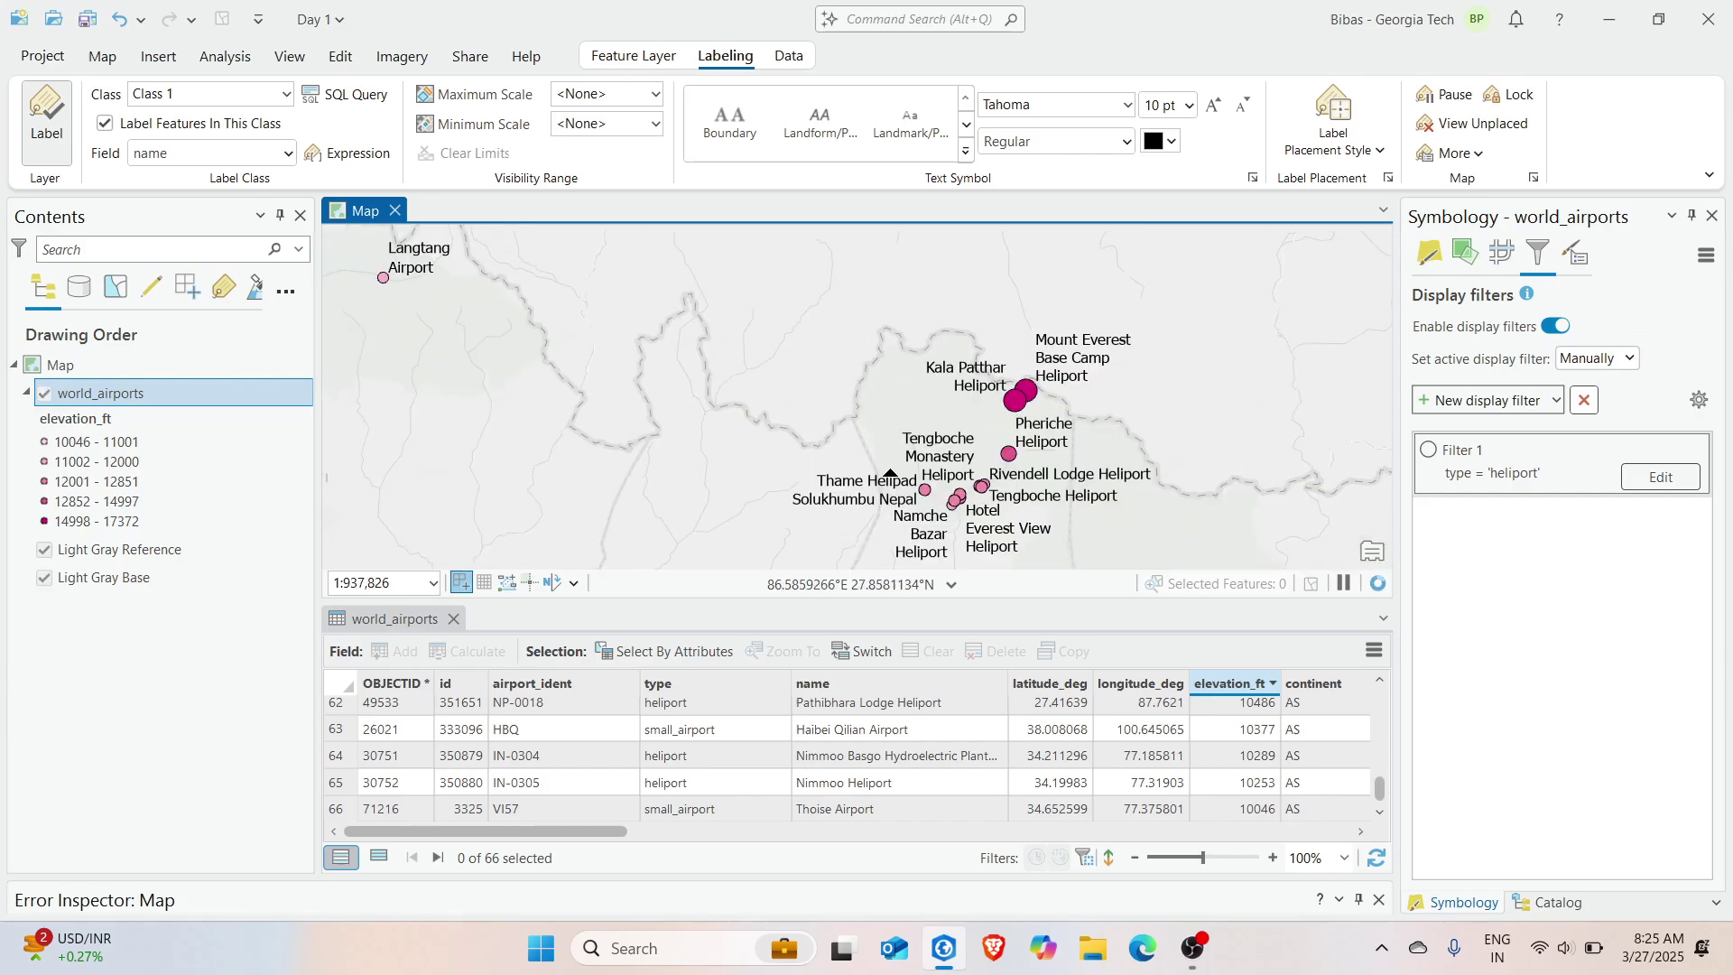
scroll(890, 473, up, 3)
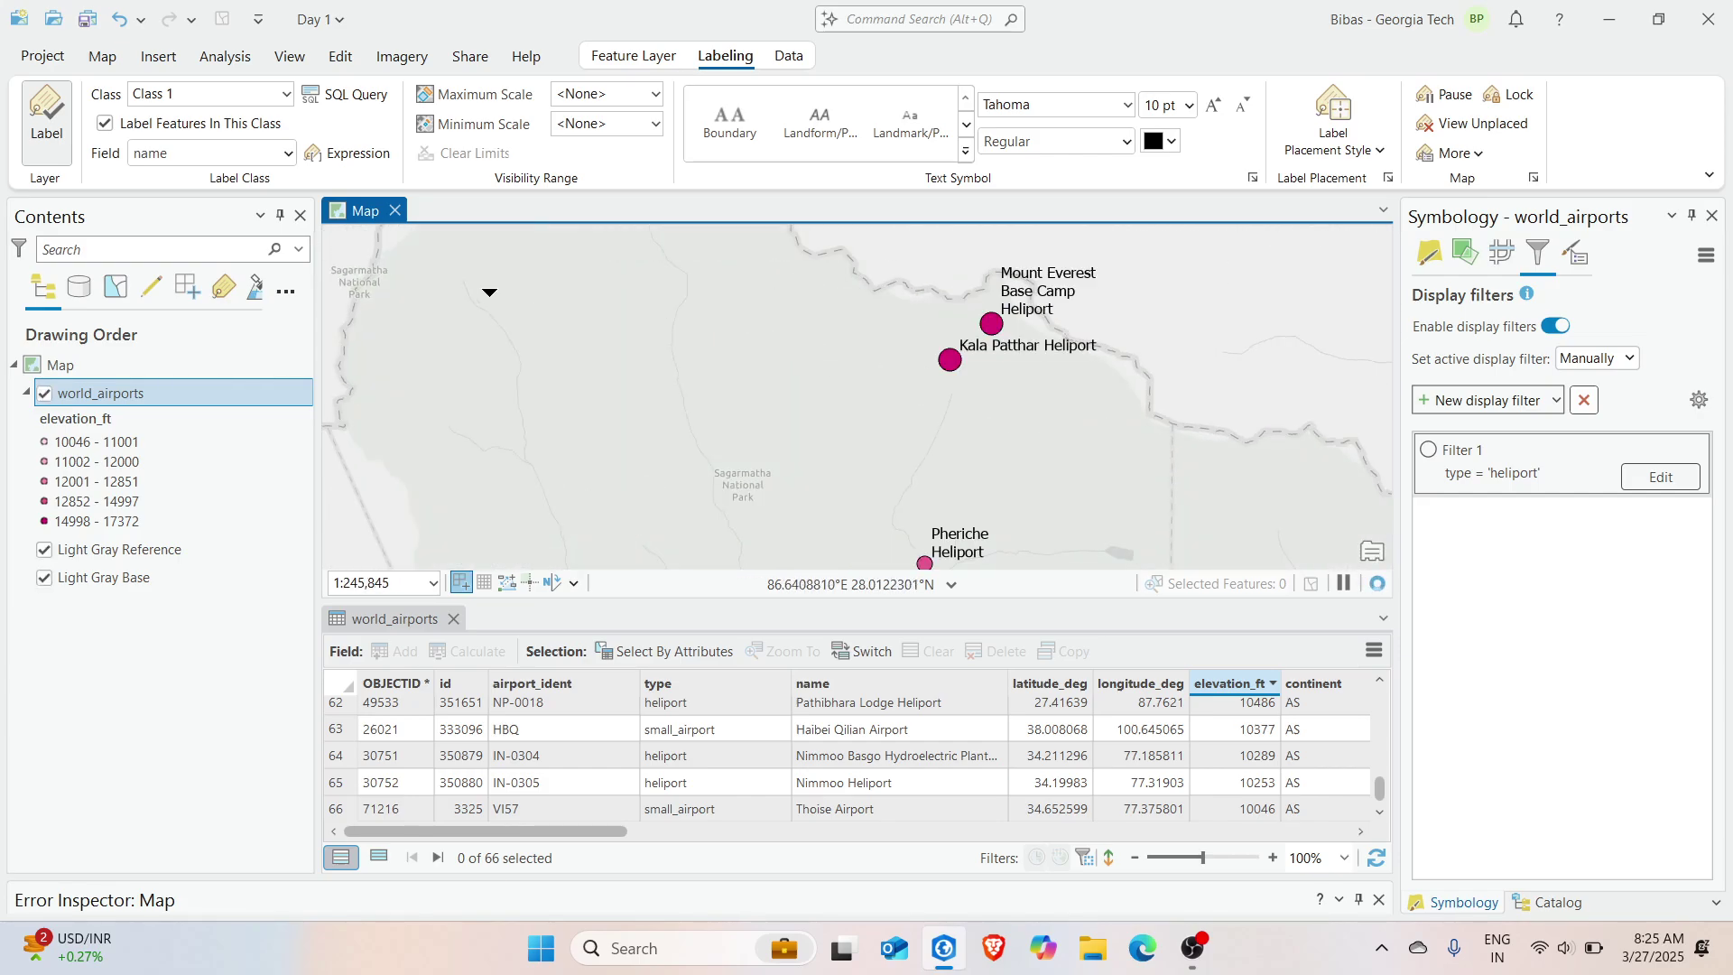
click(286, 154)
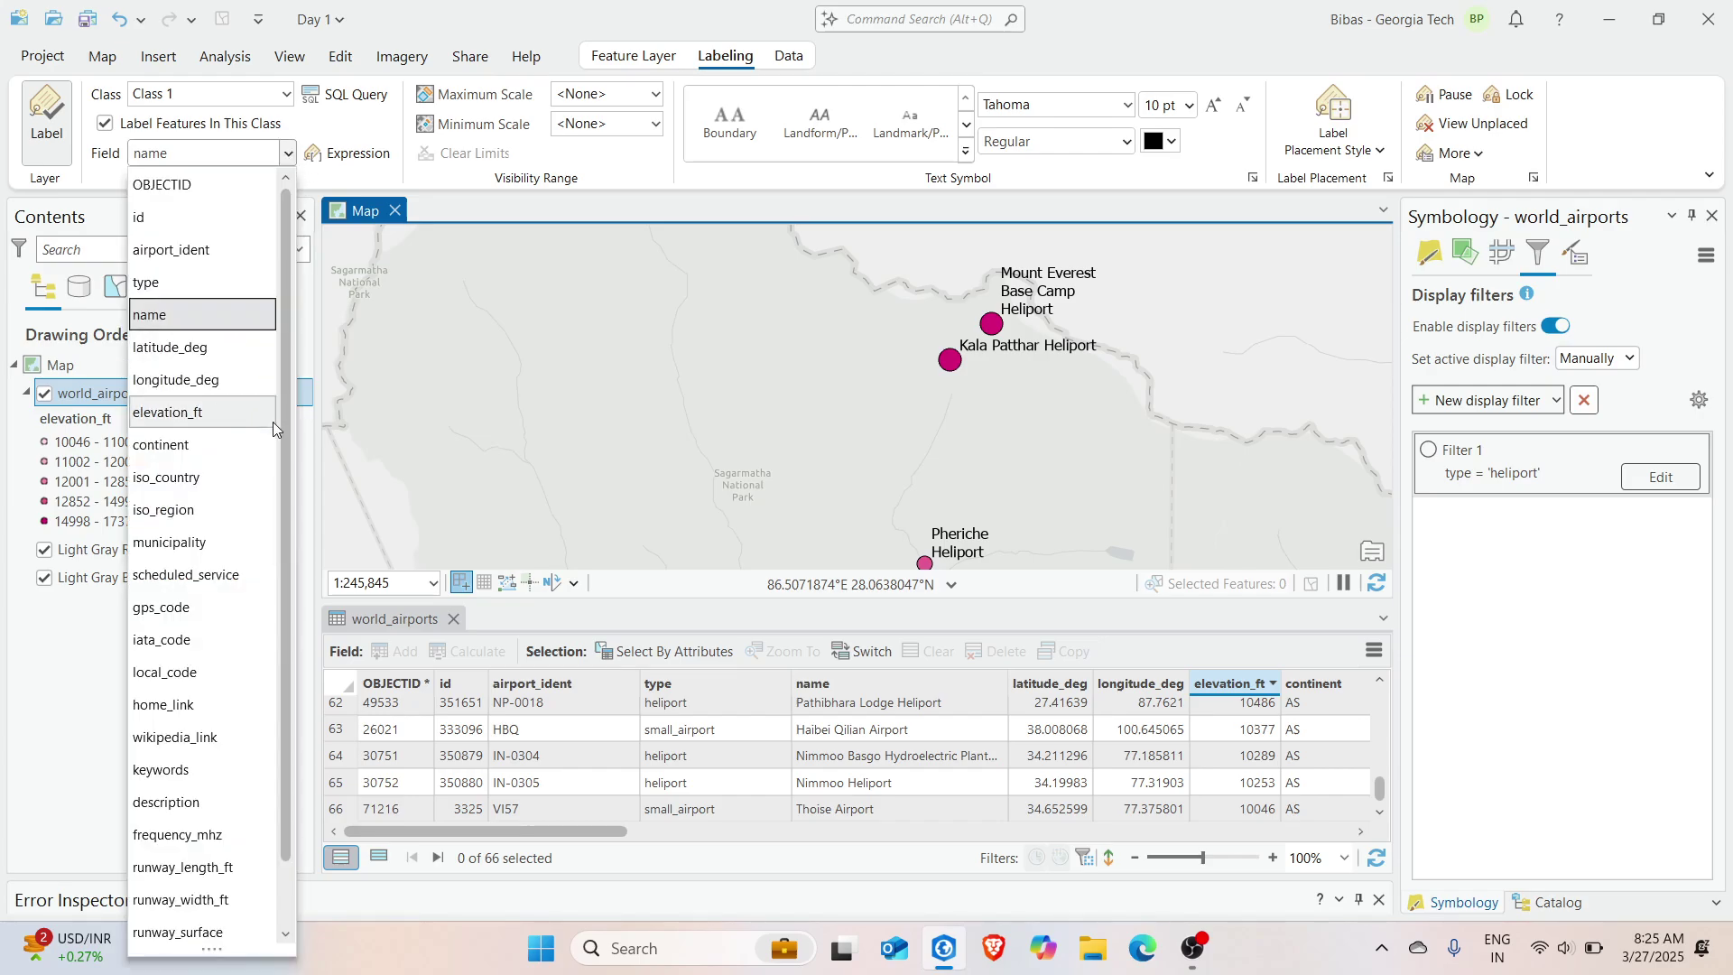
scroll(198, 722, down, 1)
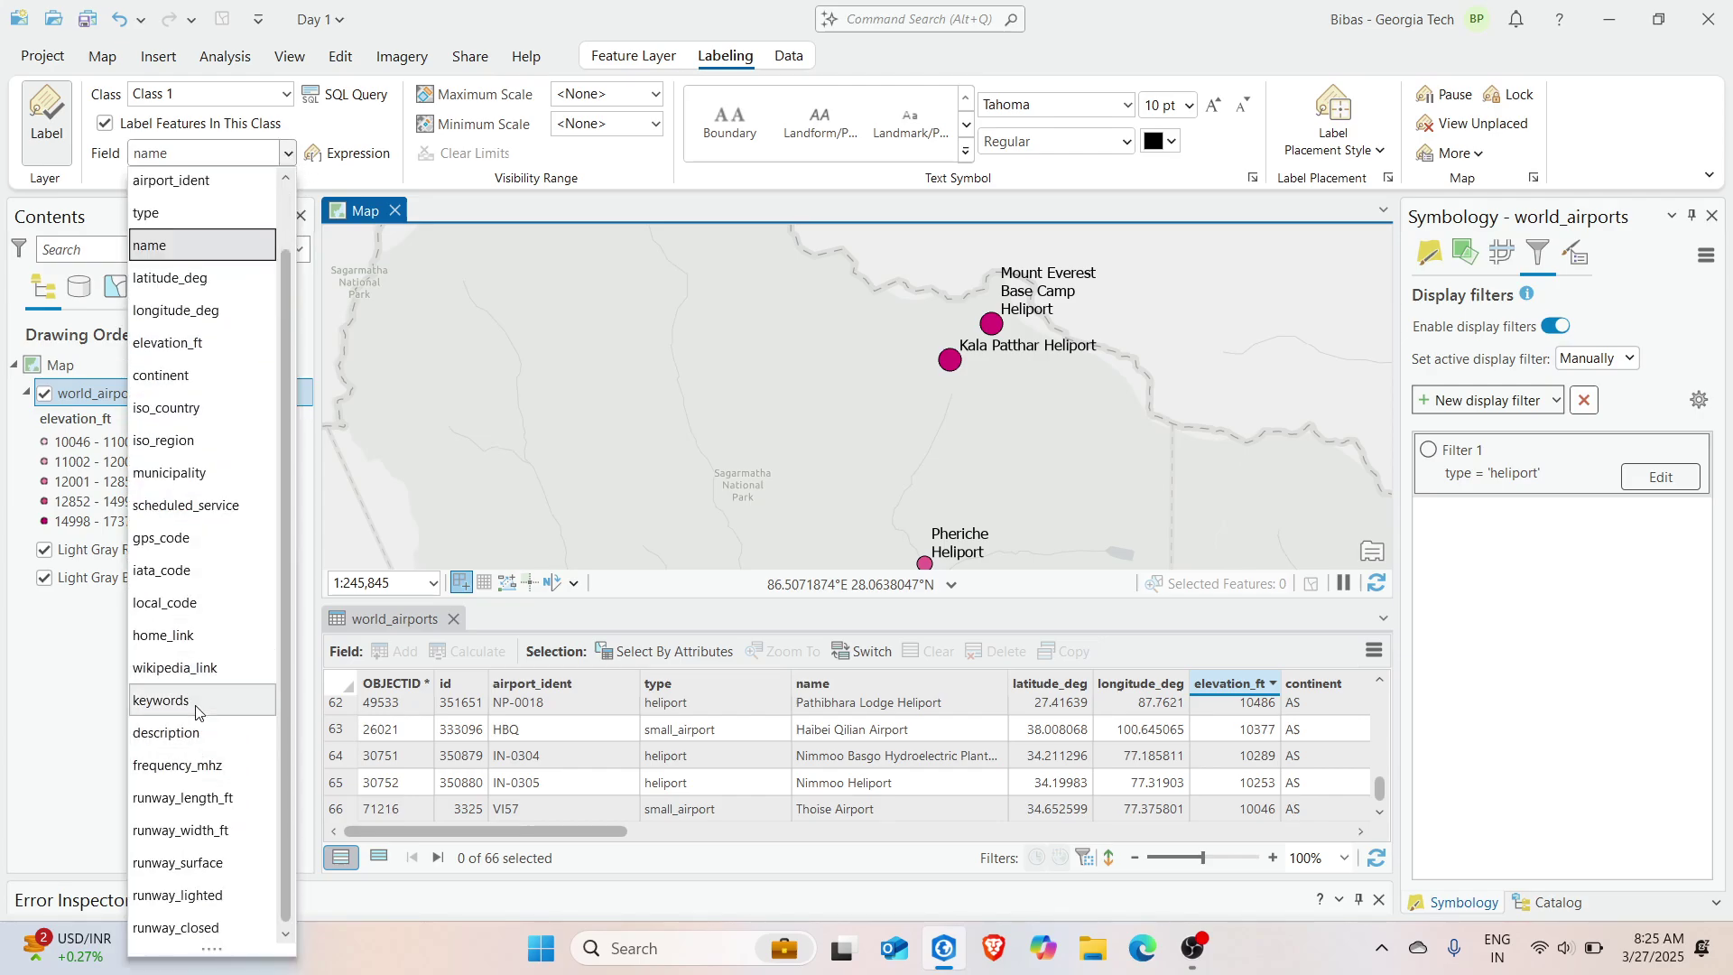
click(198, 700)
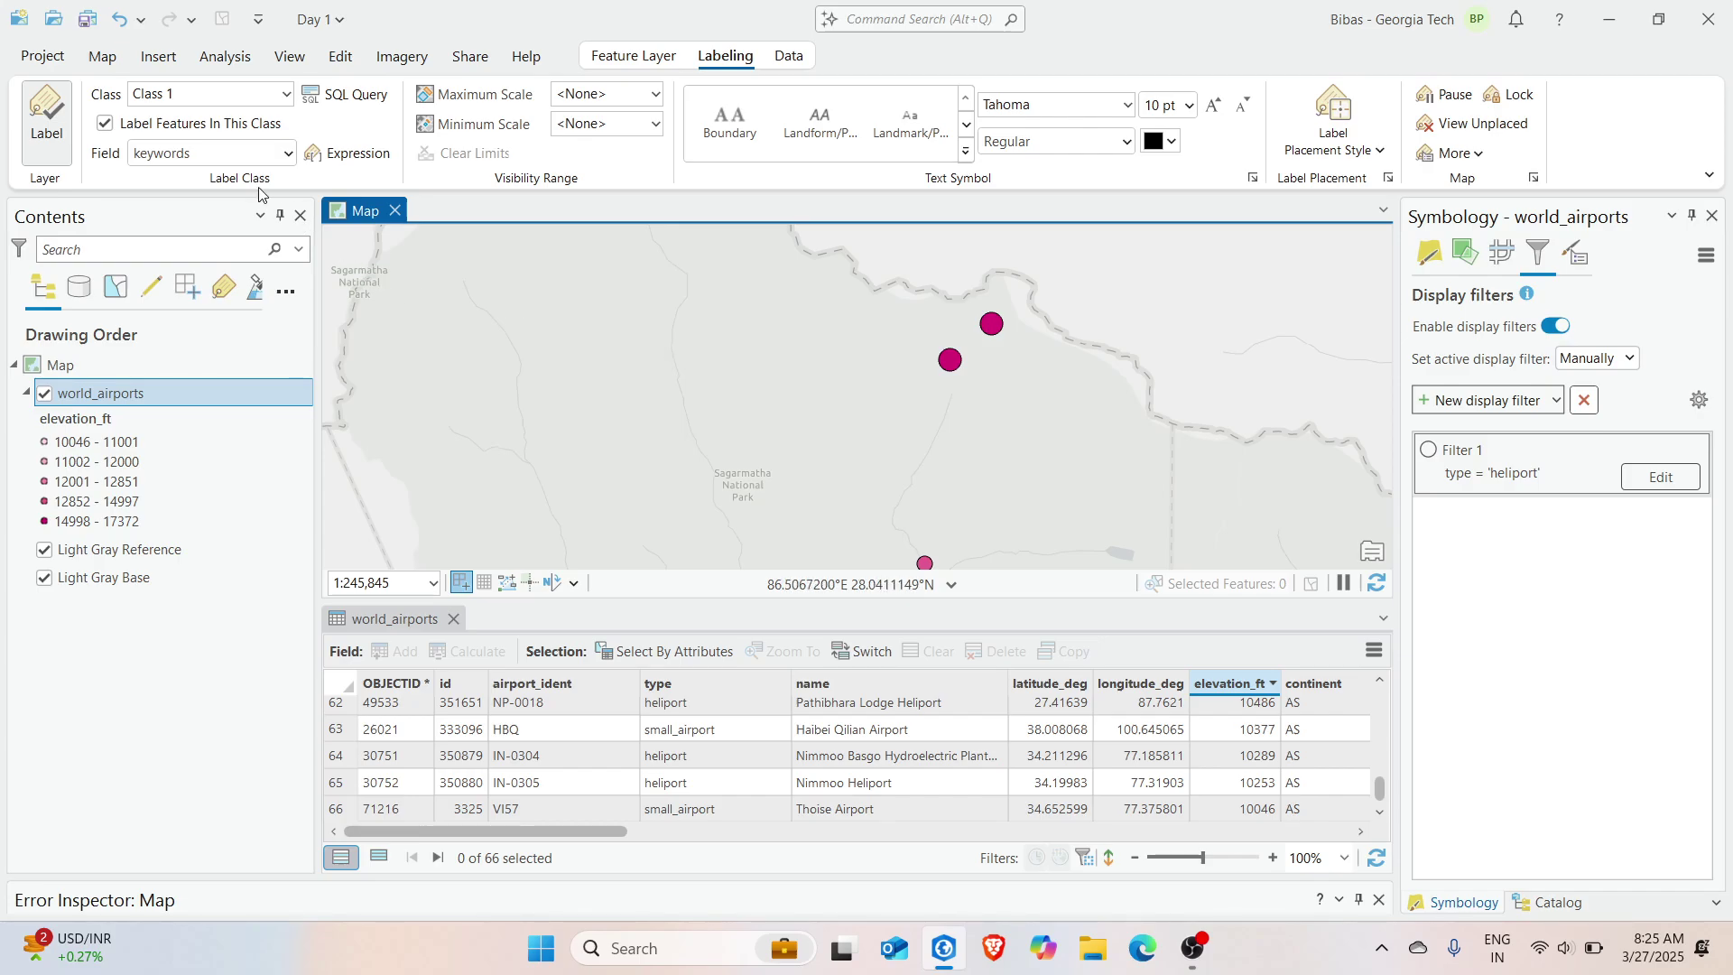
click(287, 153)
click(211, 734)
scroll(815, 426, down, 5)
scroll(788, 421, down, 2)
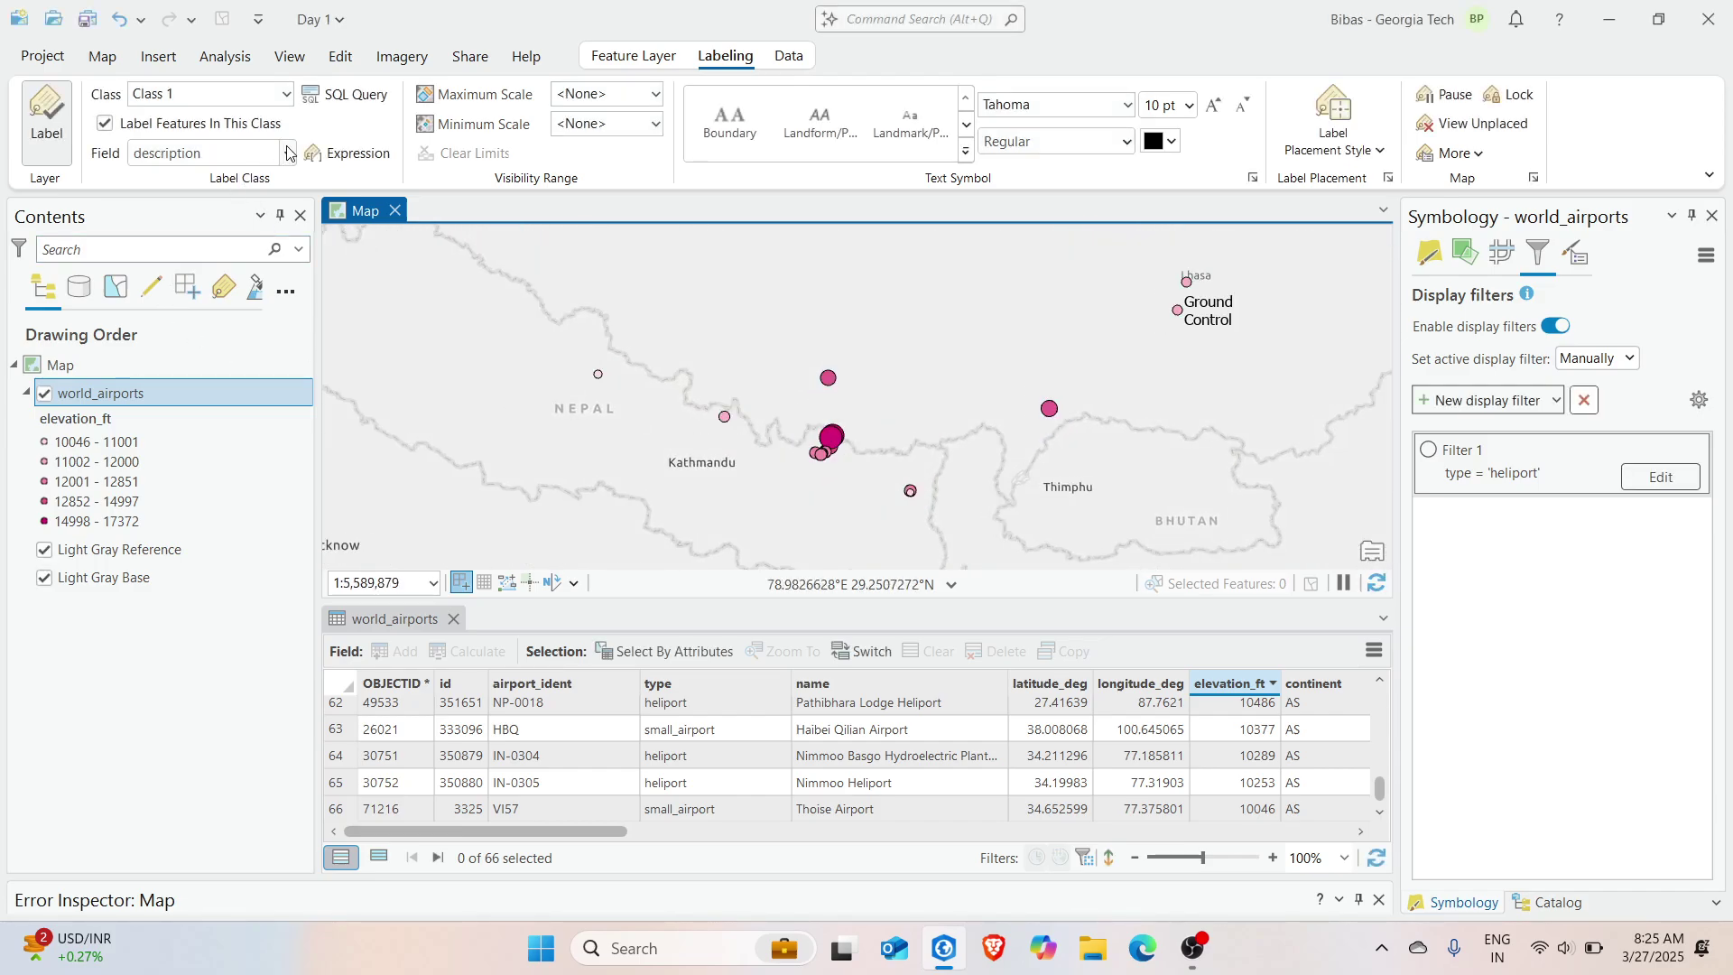
Check the country columns in the attribute table and set the world_airports label field to iso_country
drag(560, 827, 694, 863)
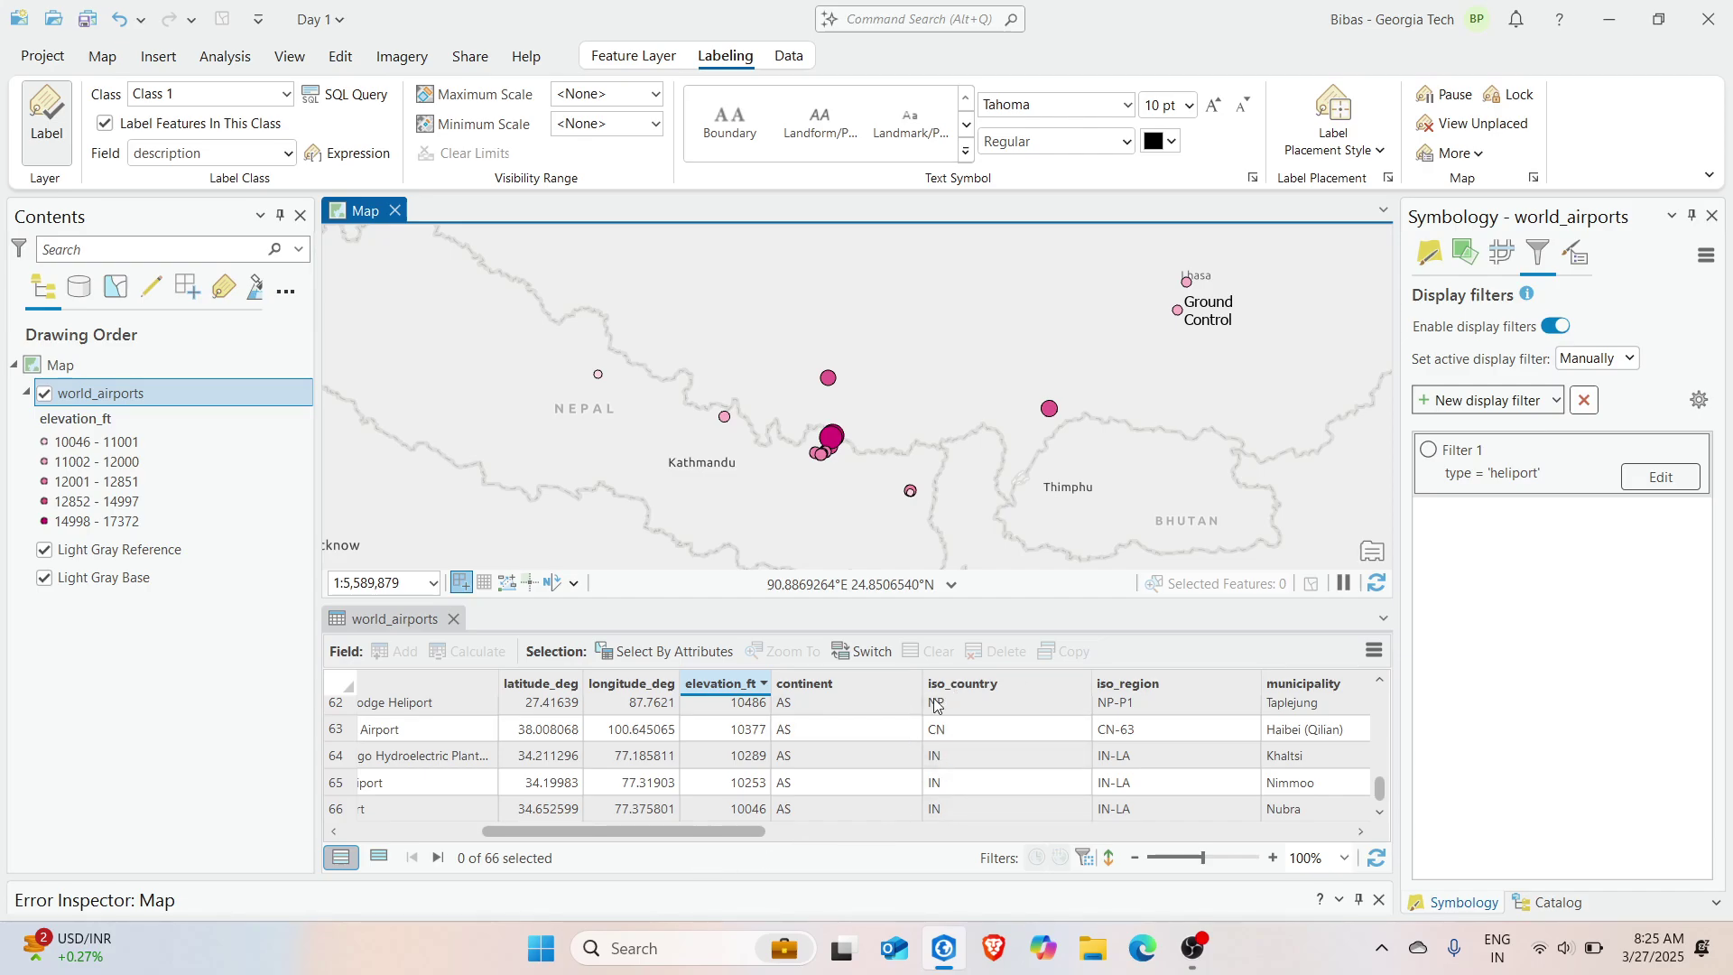
click(292, 155)
click(207, 414)
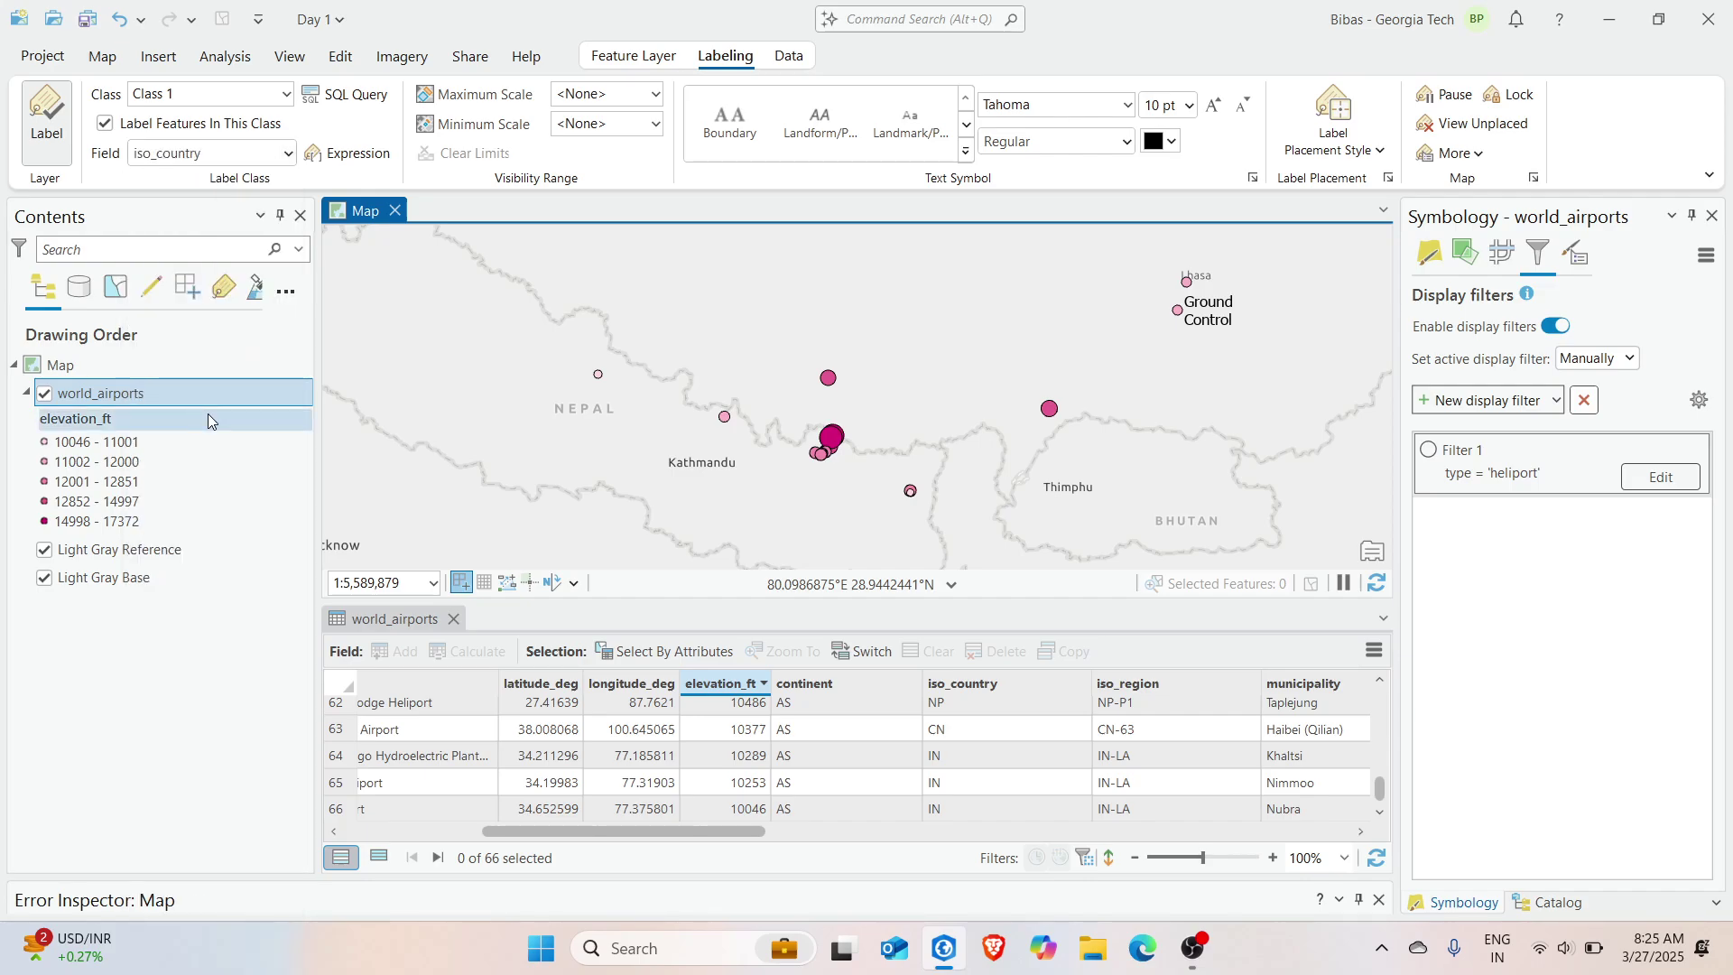
Examine the country-code labels across Nepal, India and China, and enlarge the map area by shrinking the attribute table
scroll(779, 442, up, 2)
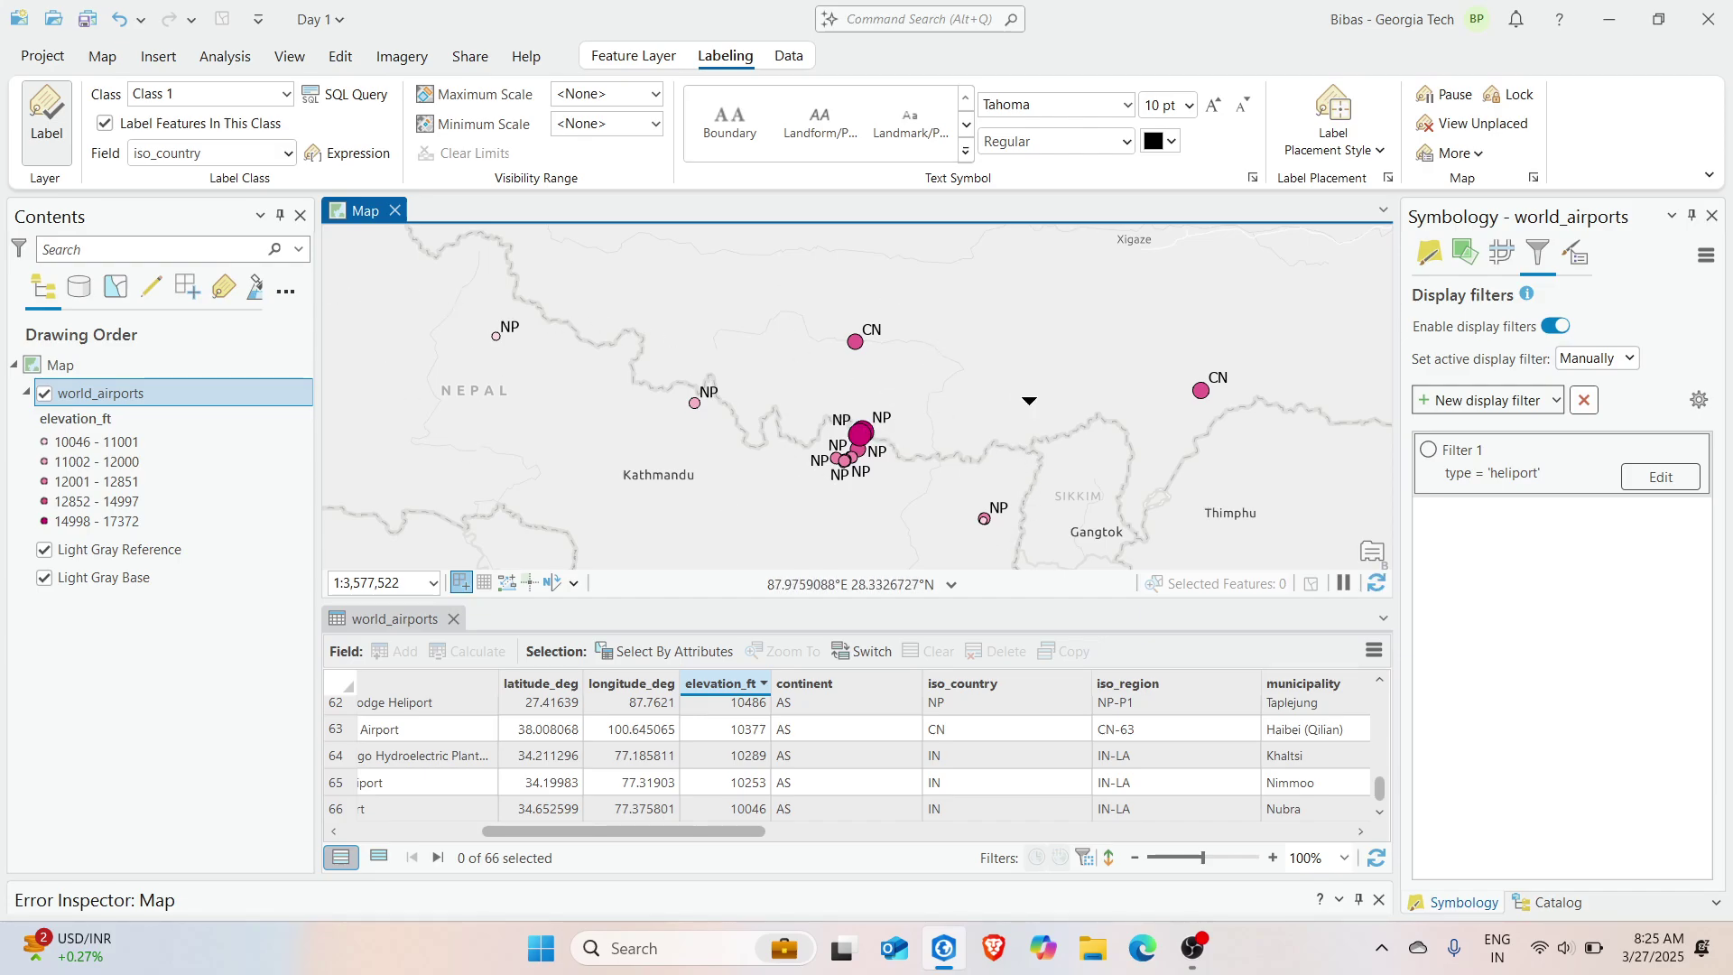
scroll(1029, 400, down, 4)
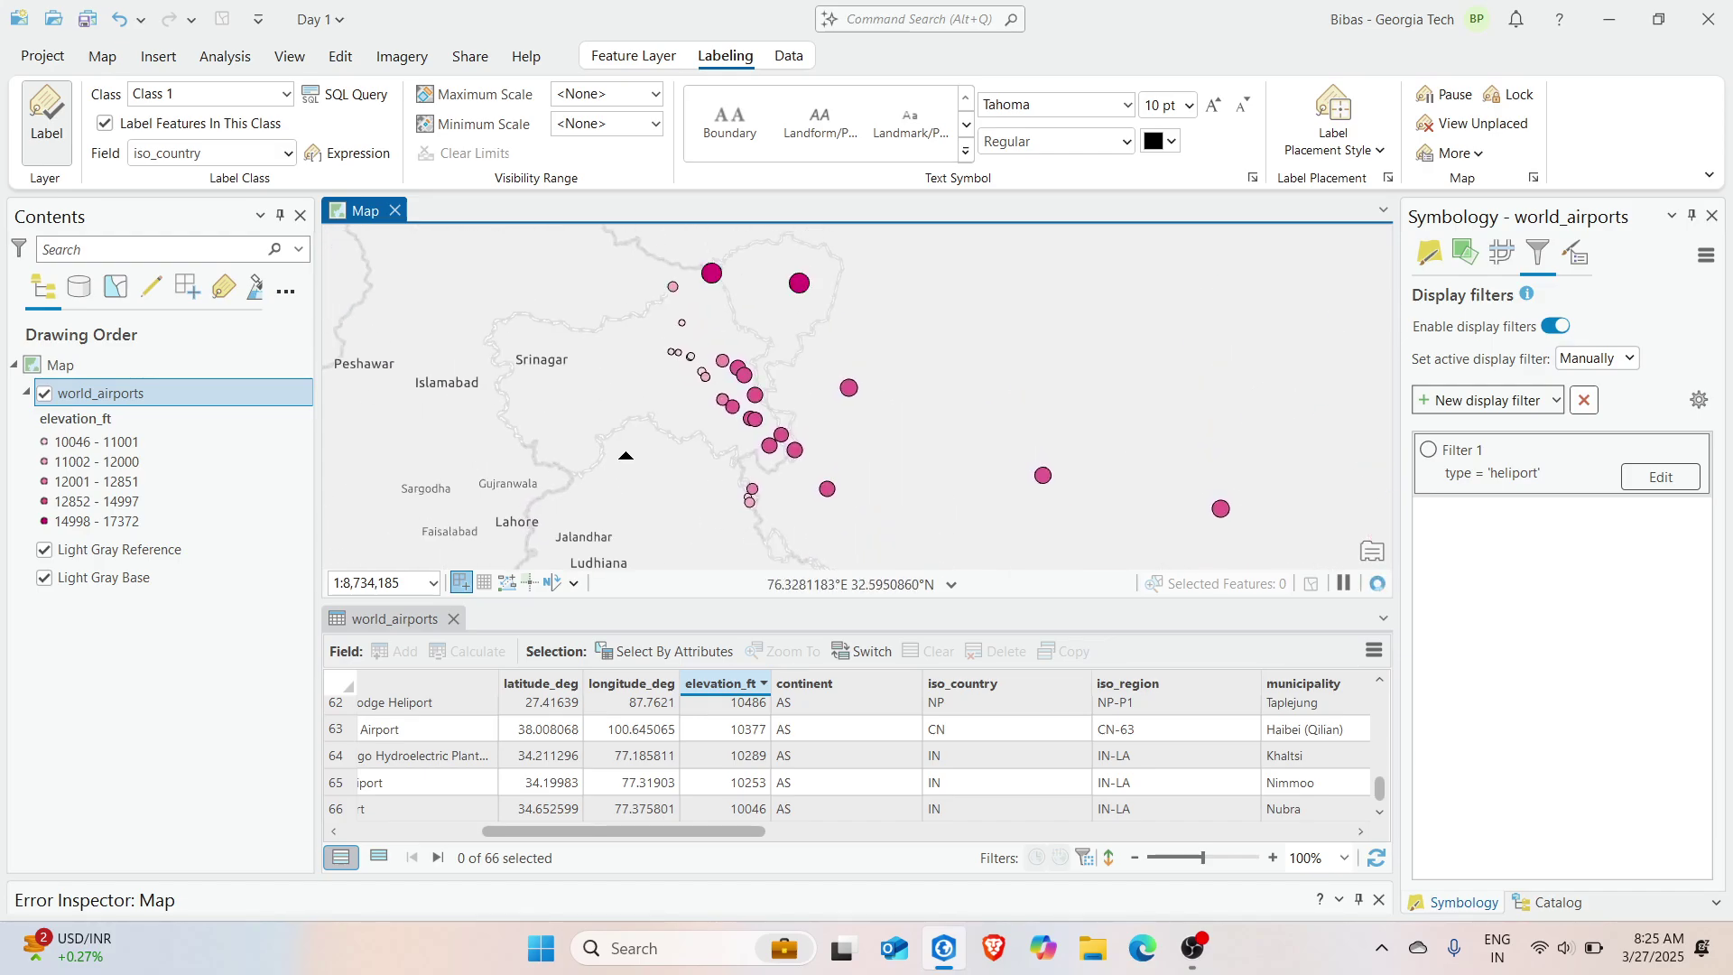
scroll(764, 444, up, 3)
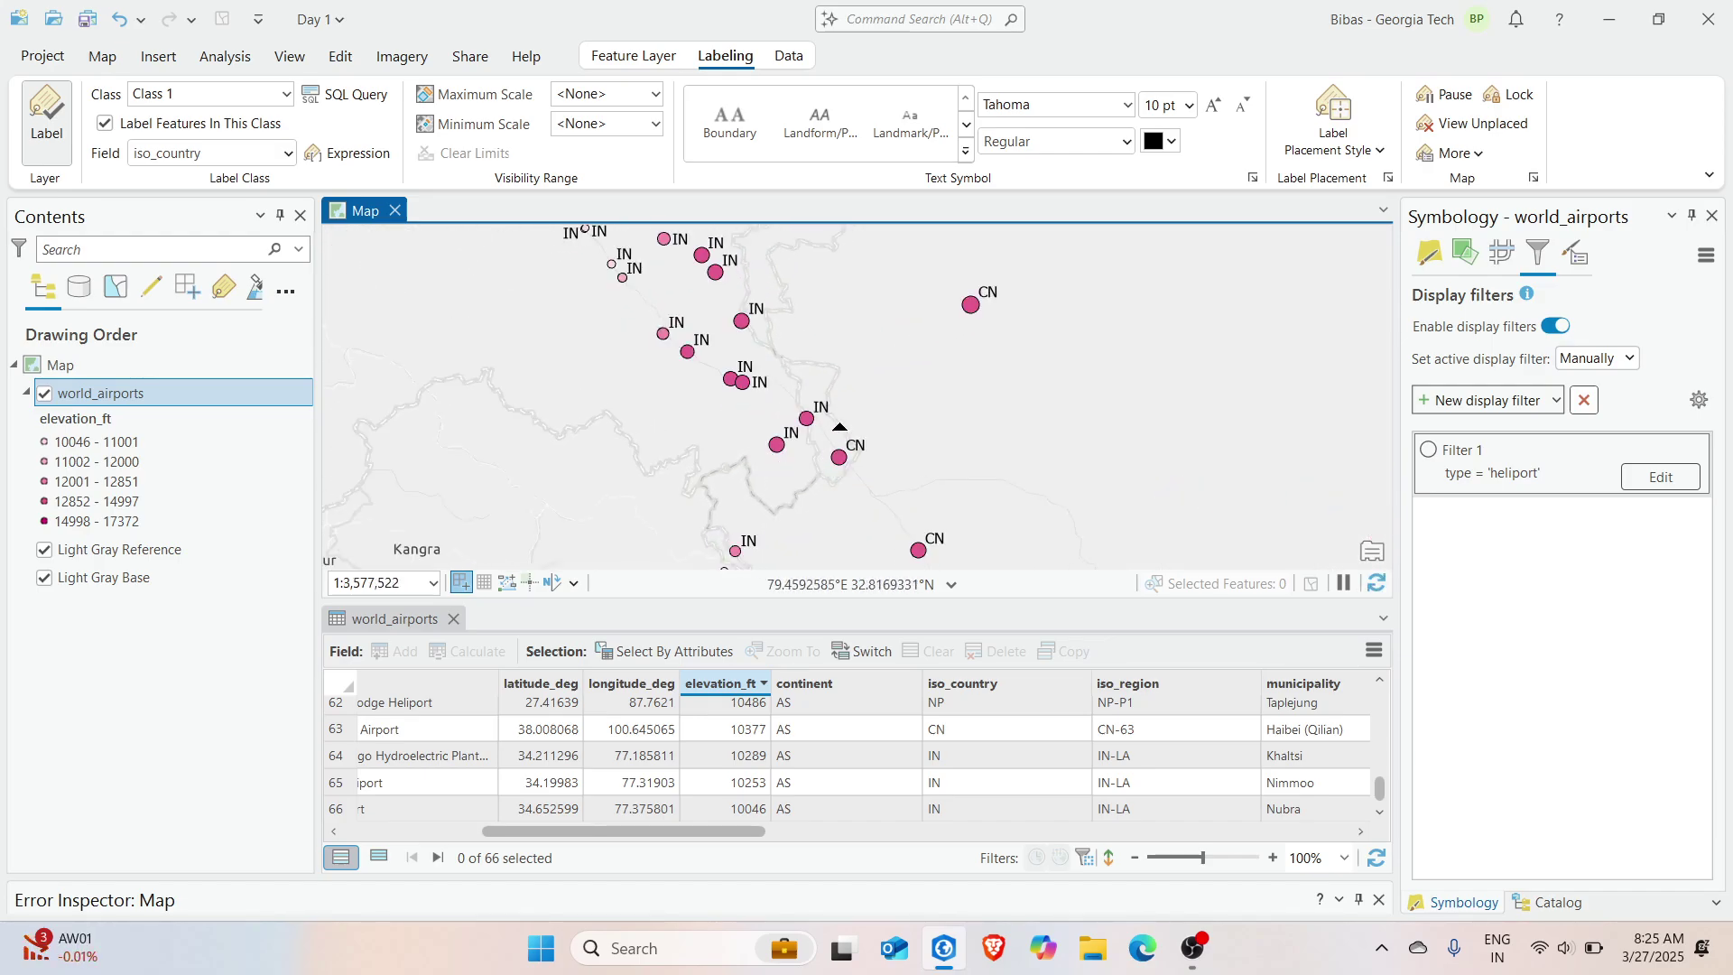
drag(504, 252, 617, 368)
scroll(617, 367, down, 1)
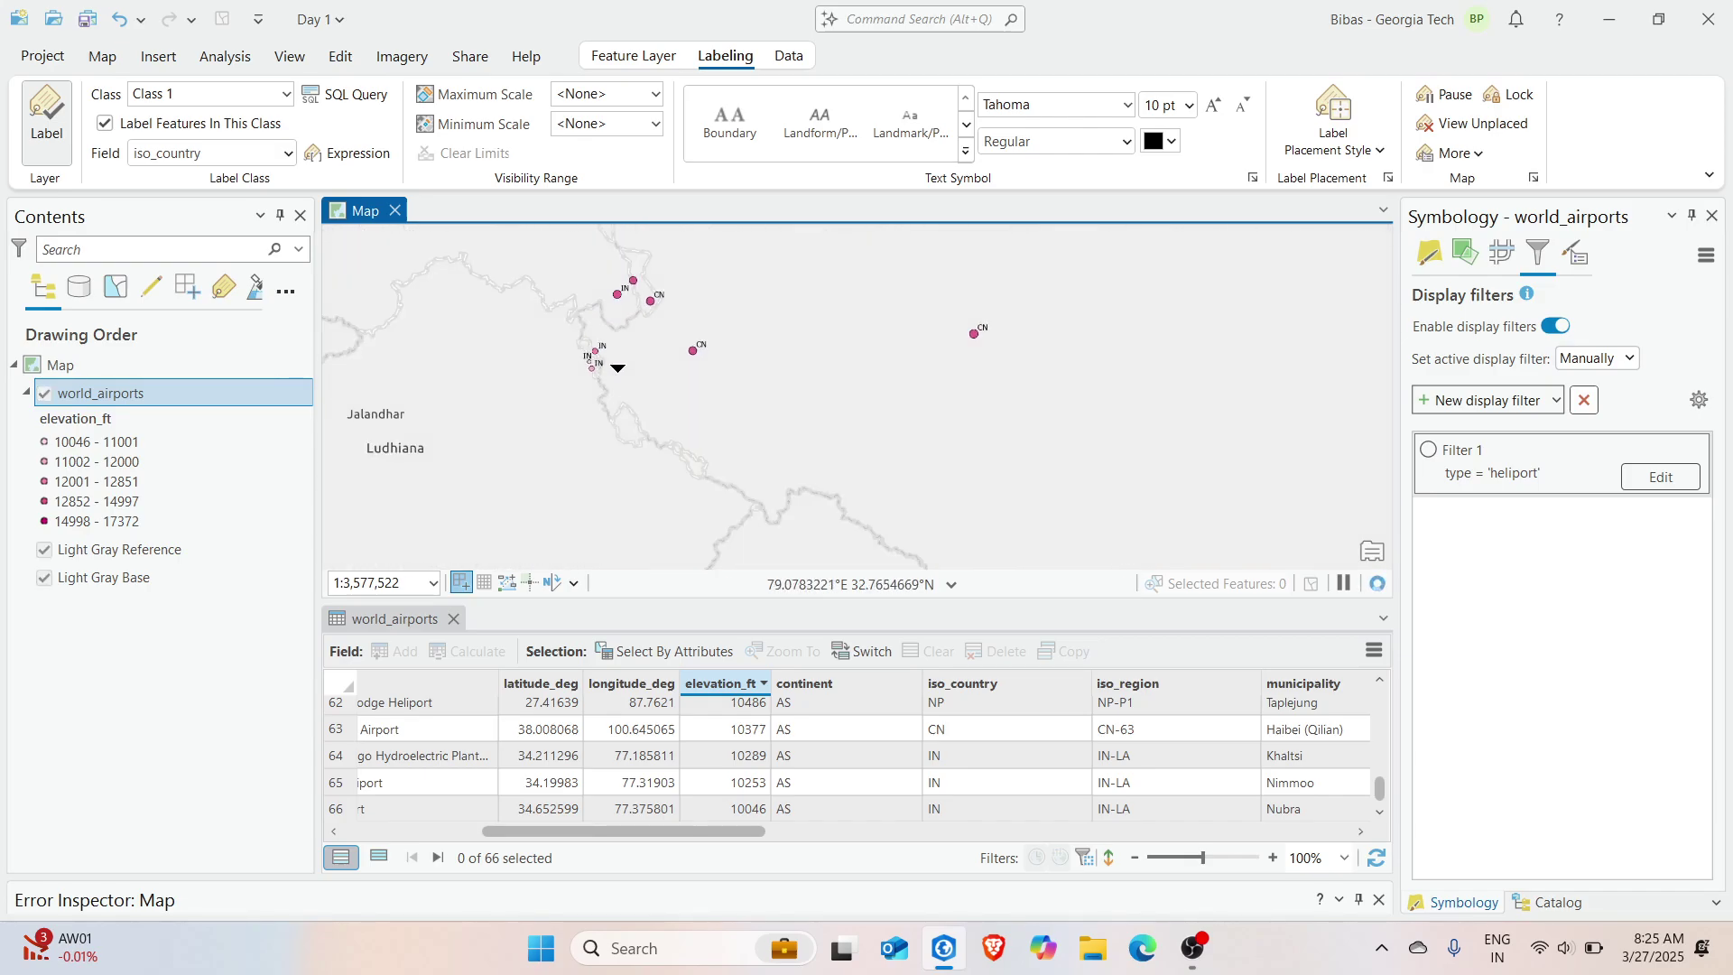
scroll(617, 367, down, 5)
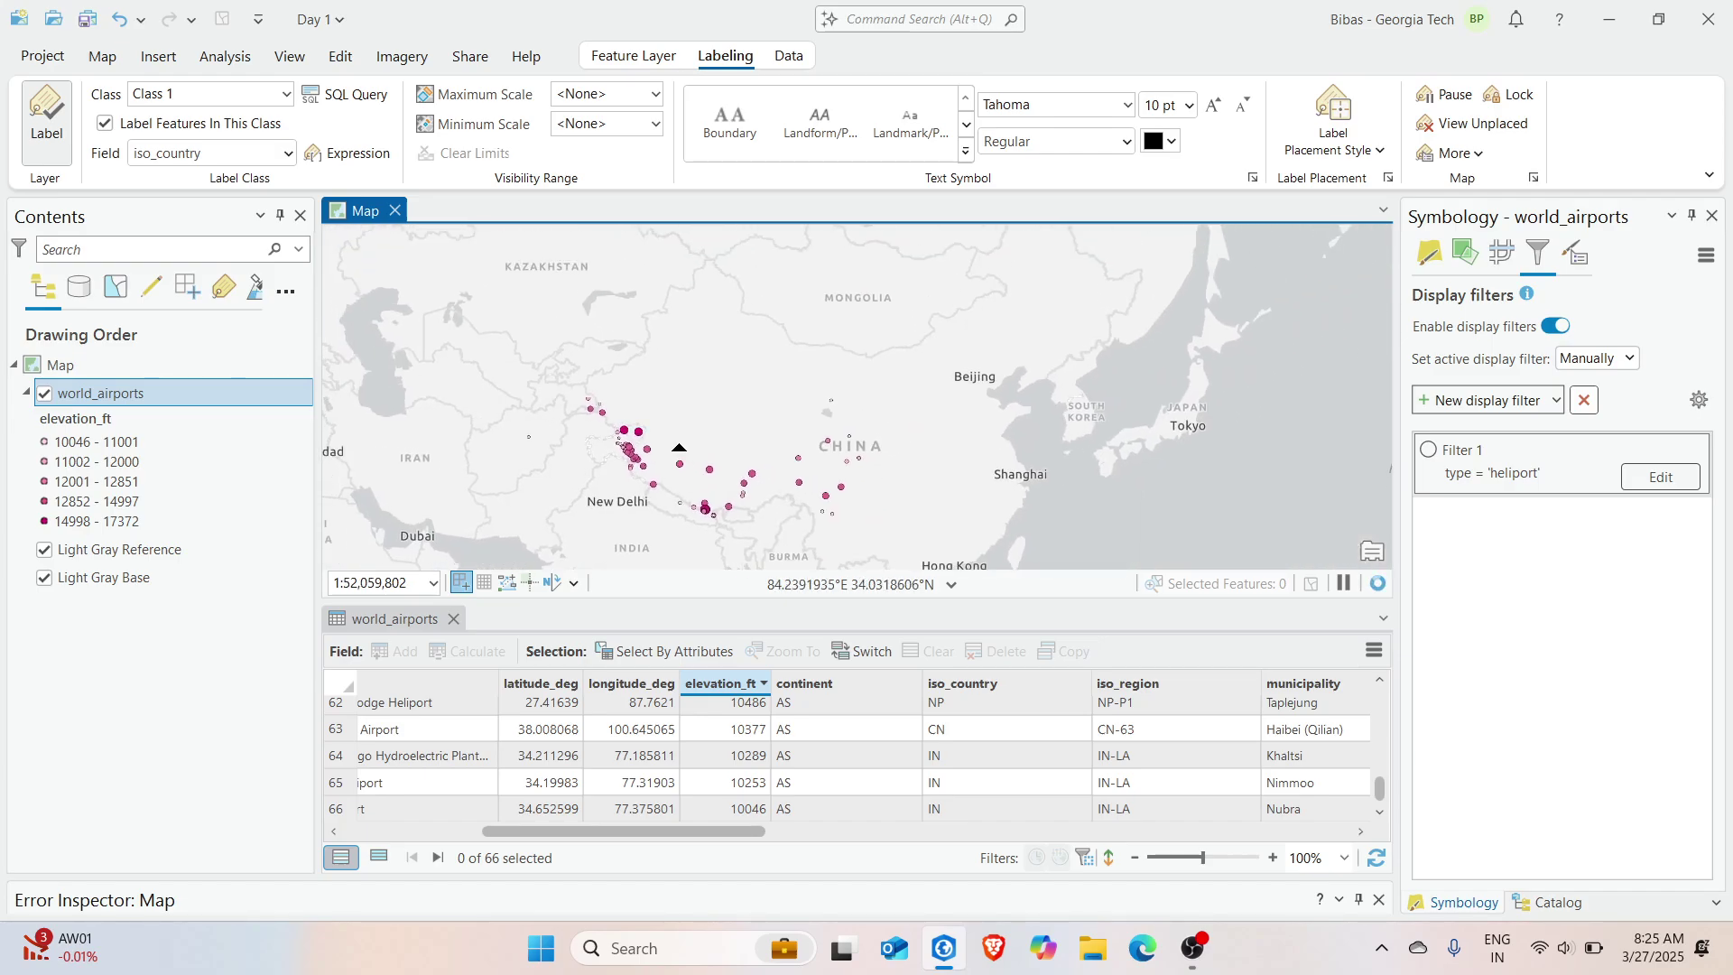
scroll(679, 447, up, 2)
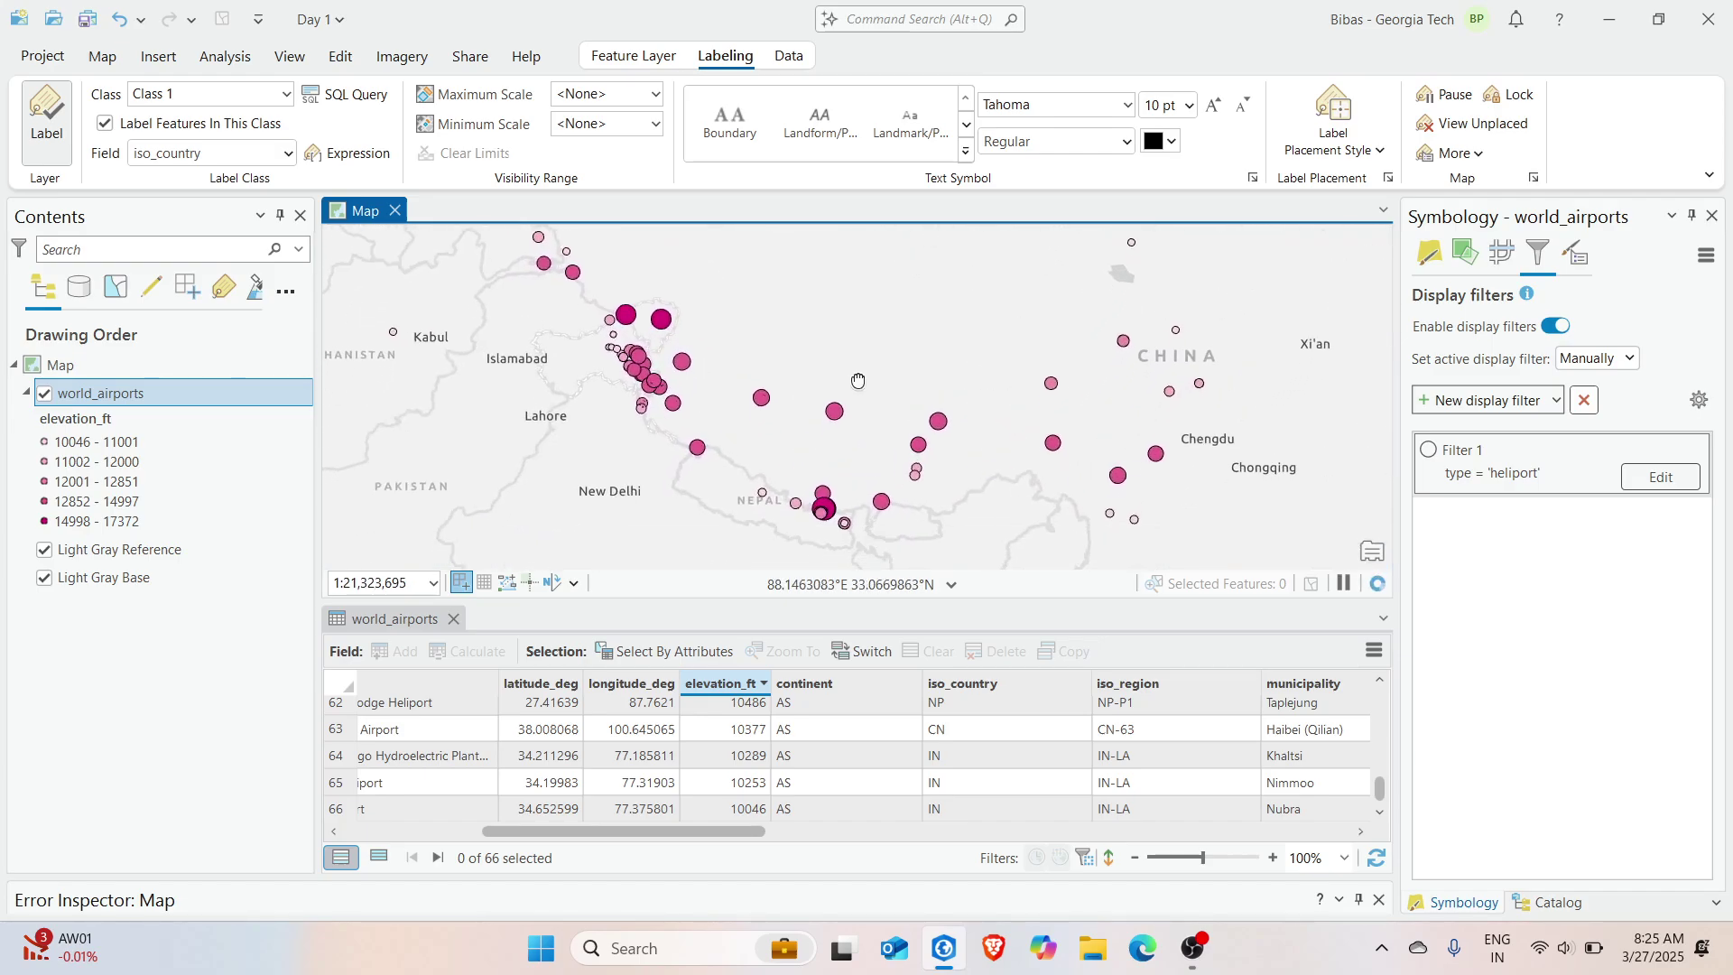
drag(826, 391, 877, 378)
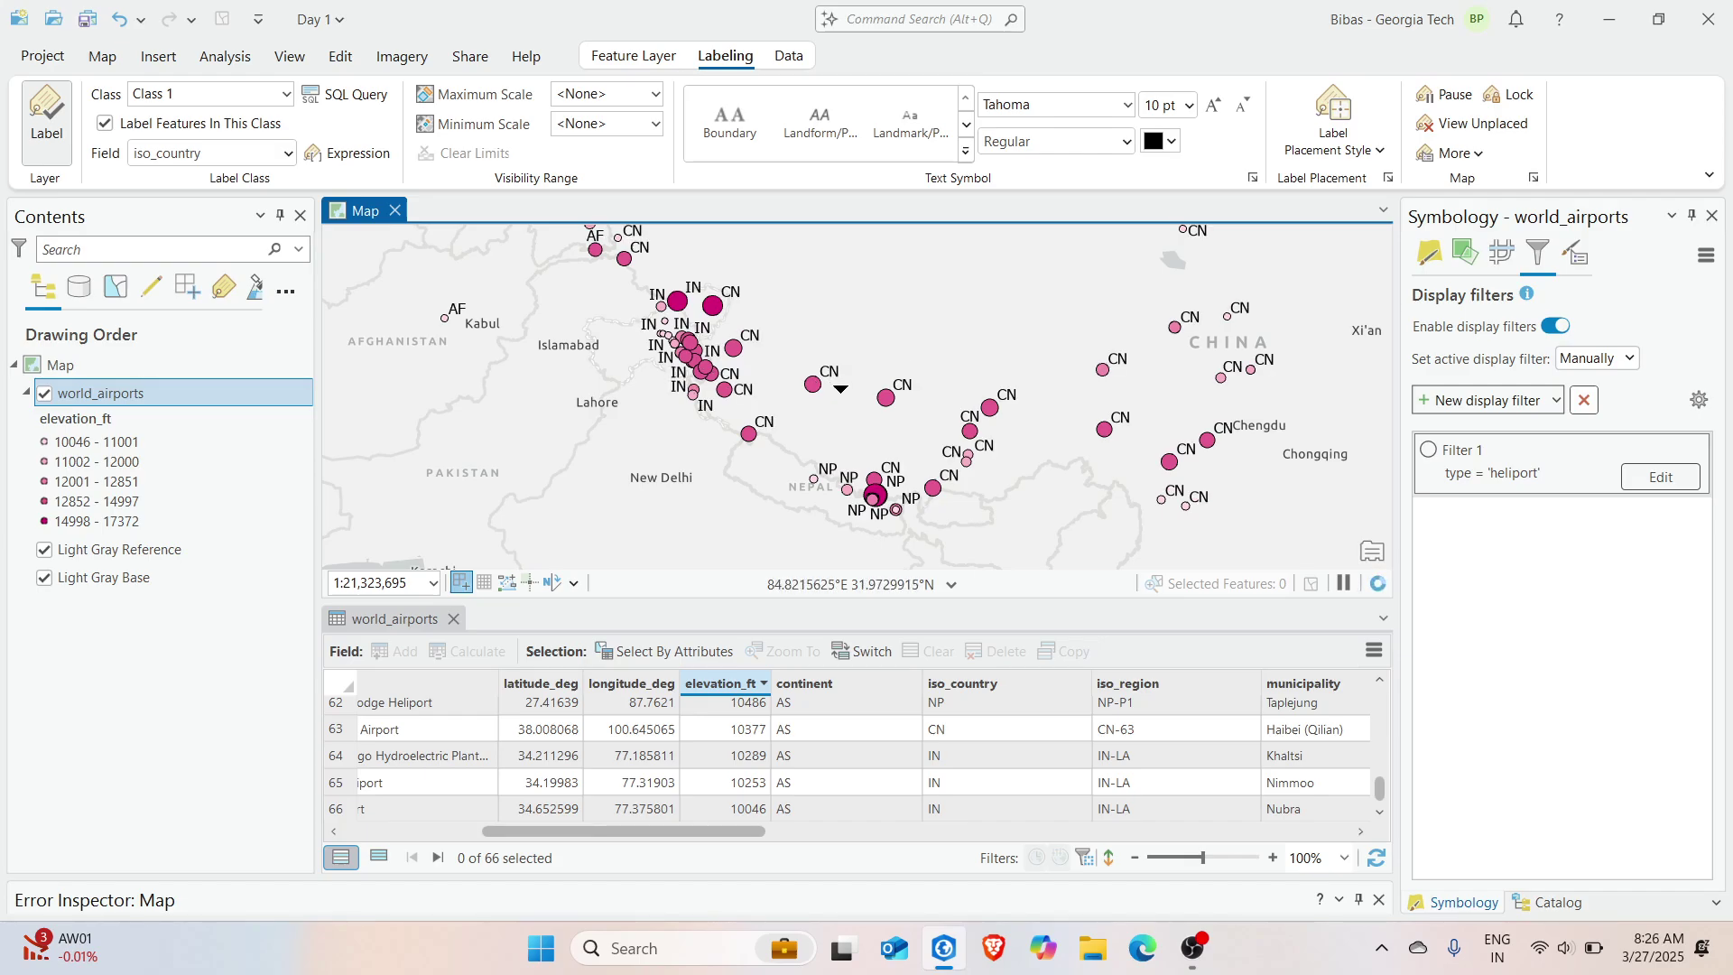
drag(863, 562, 839, 557)
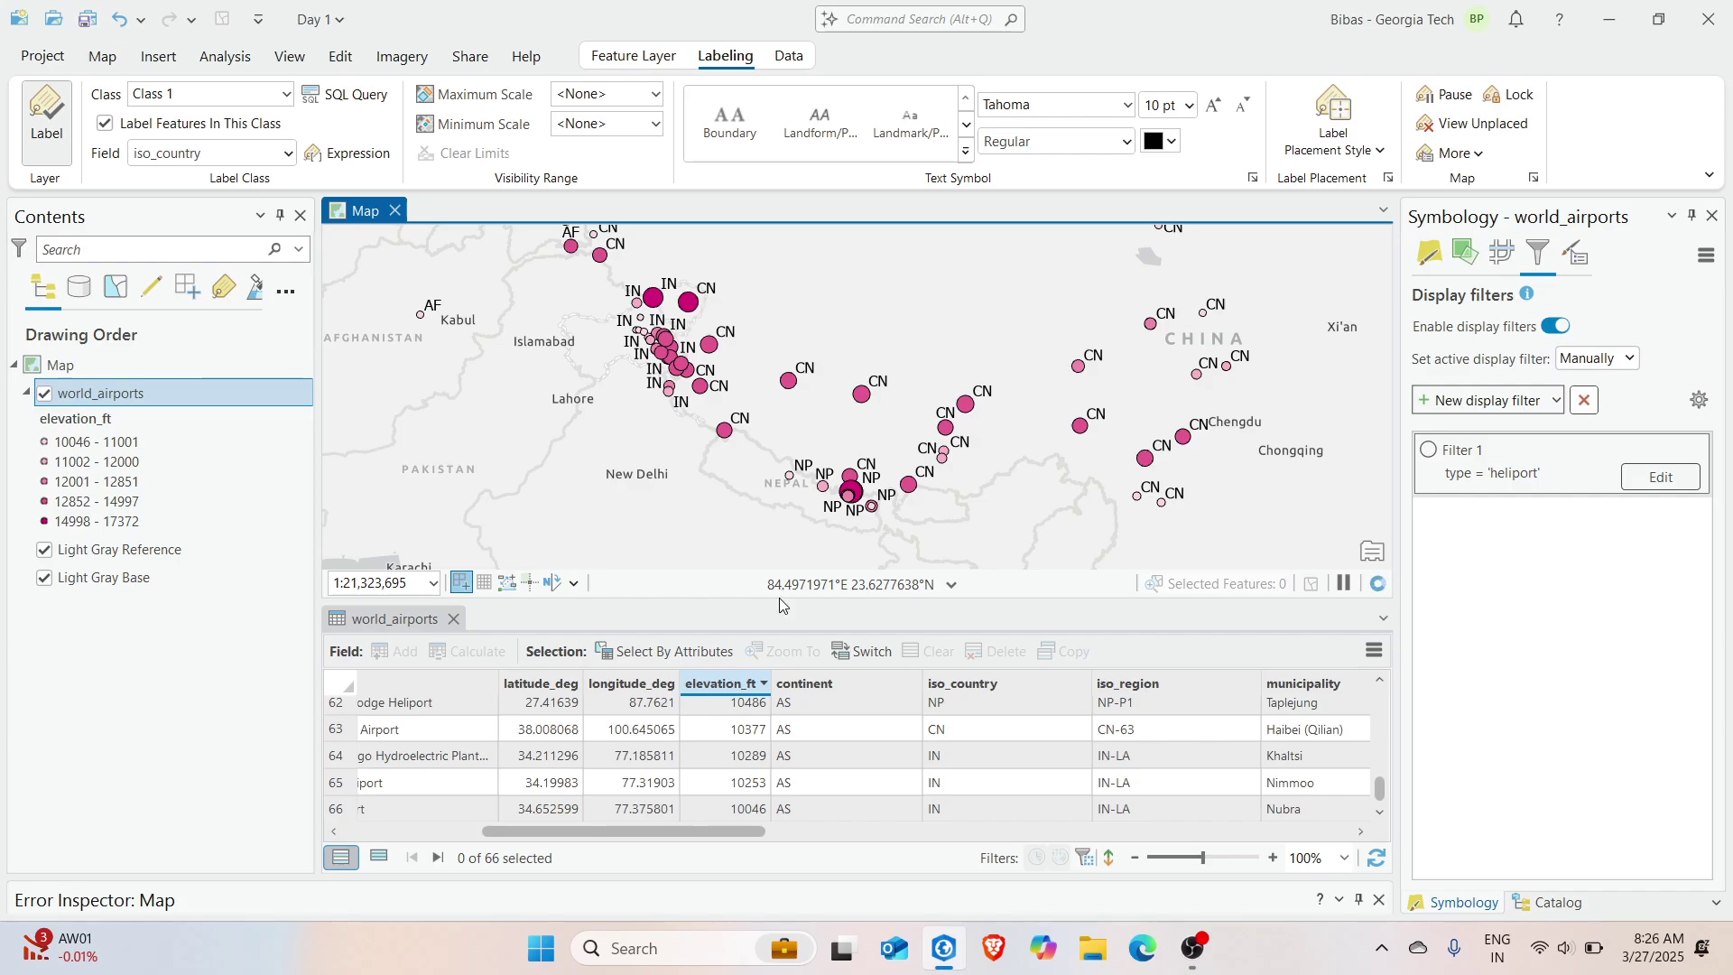
drag(780, 600, 793, 701)
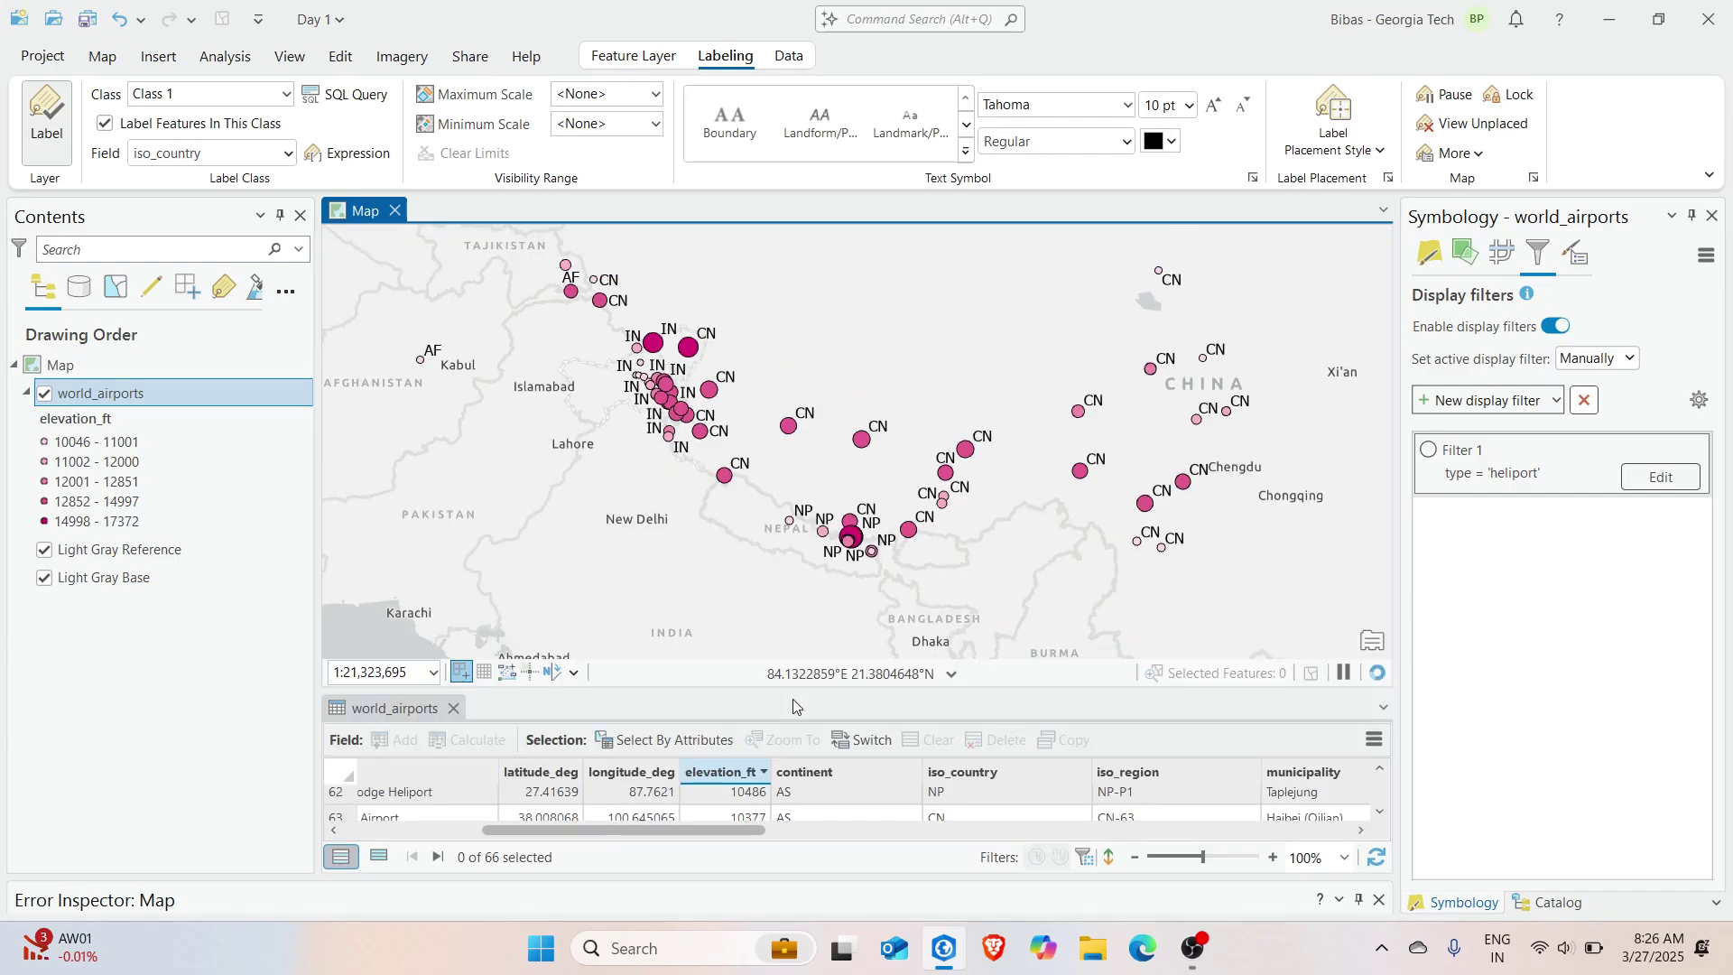